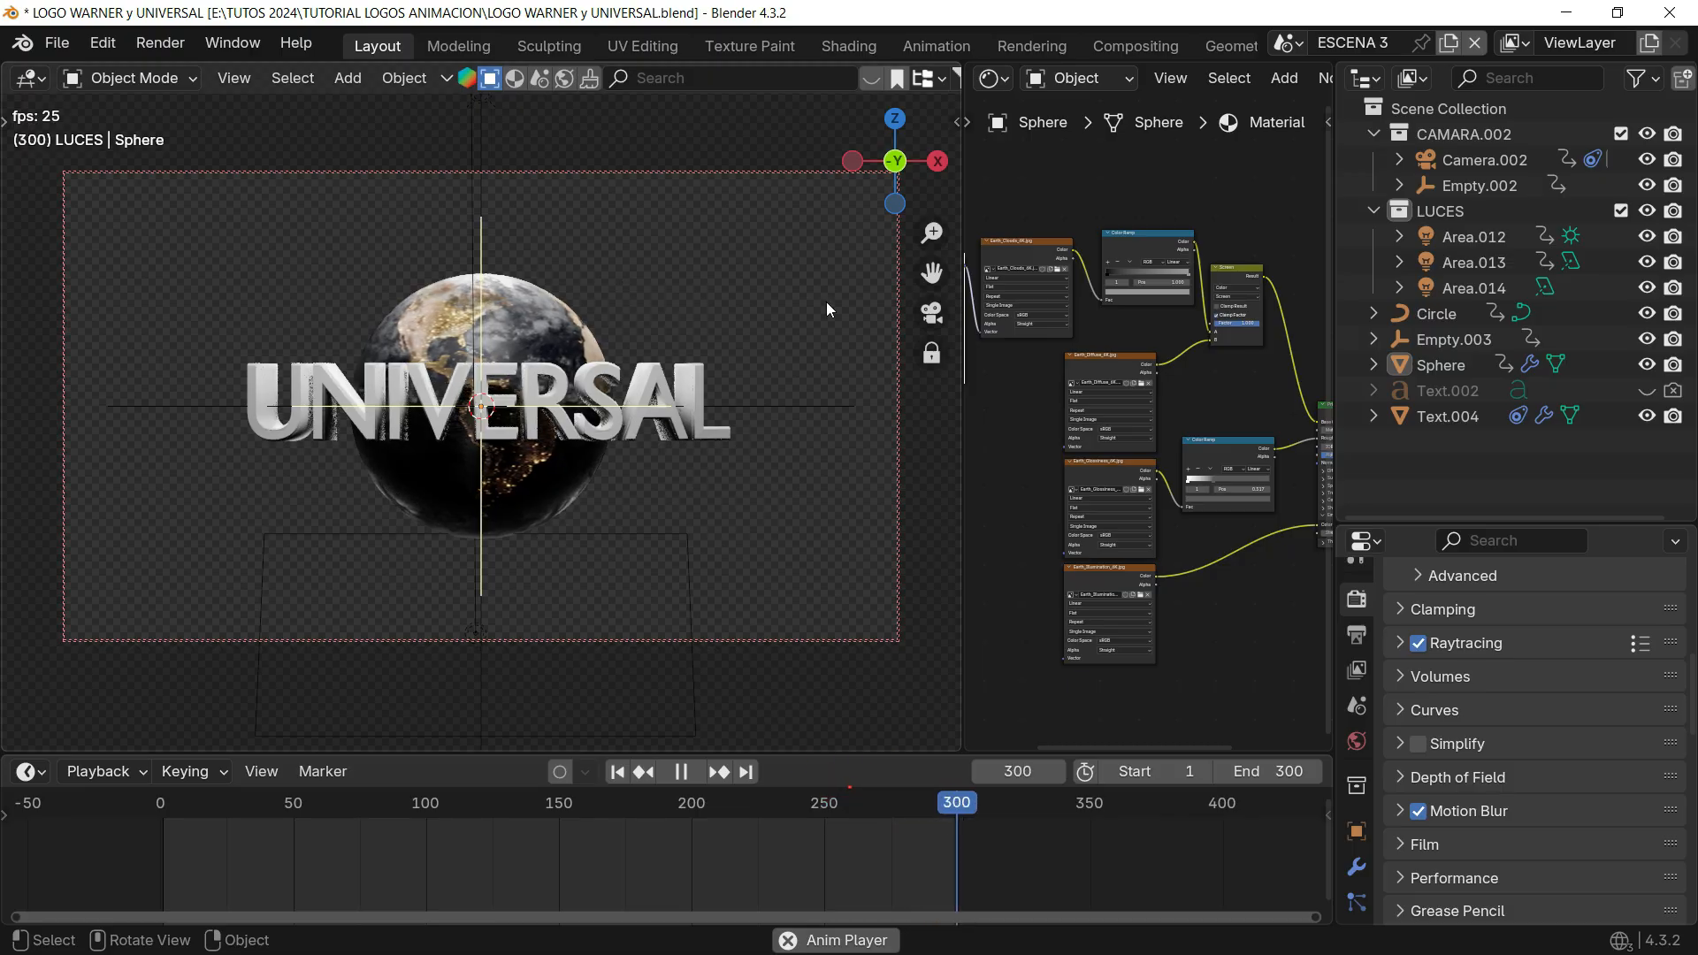
Step: Review the finished Universal logo animation from the camera and from a free view, inspecting the globe and the circle curve around it
click(931, 313)
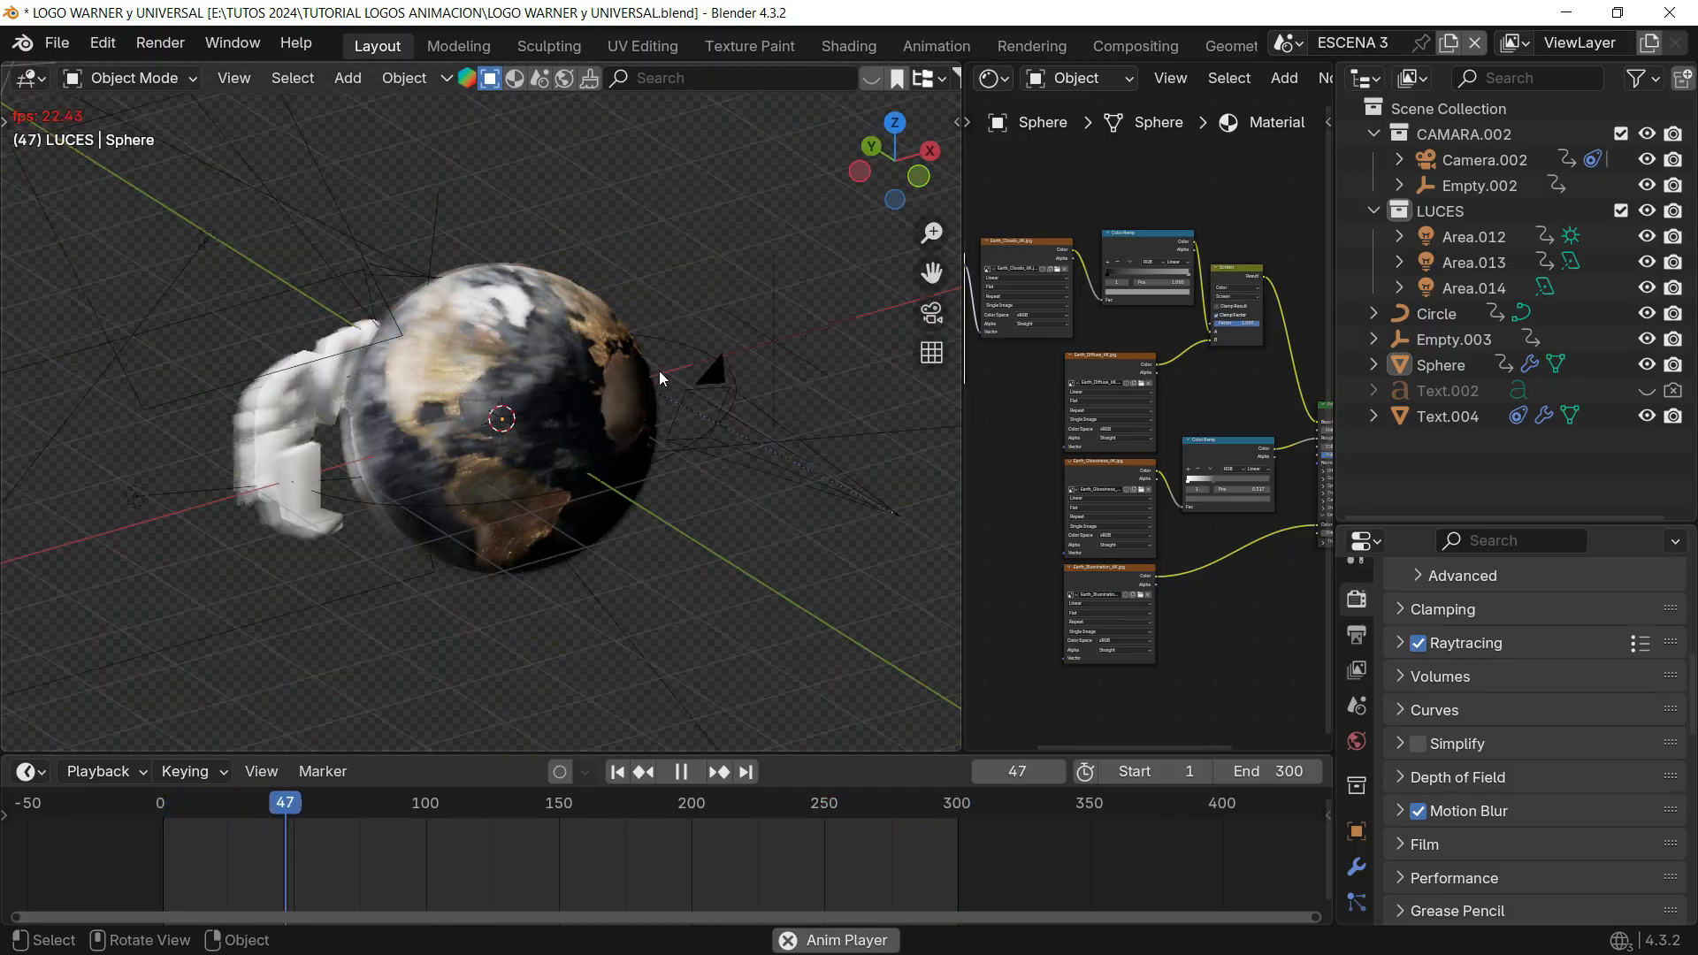
middle_drag(660, 369, 660, 375)
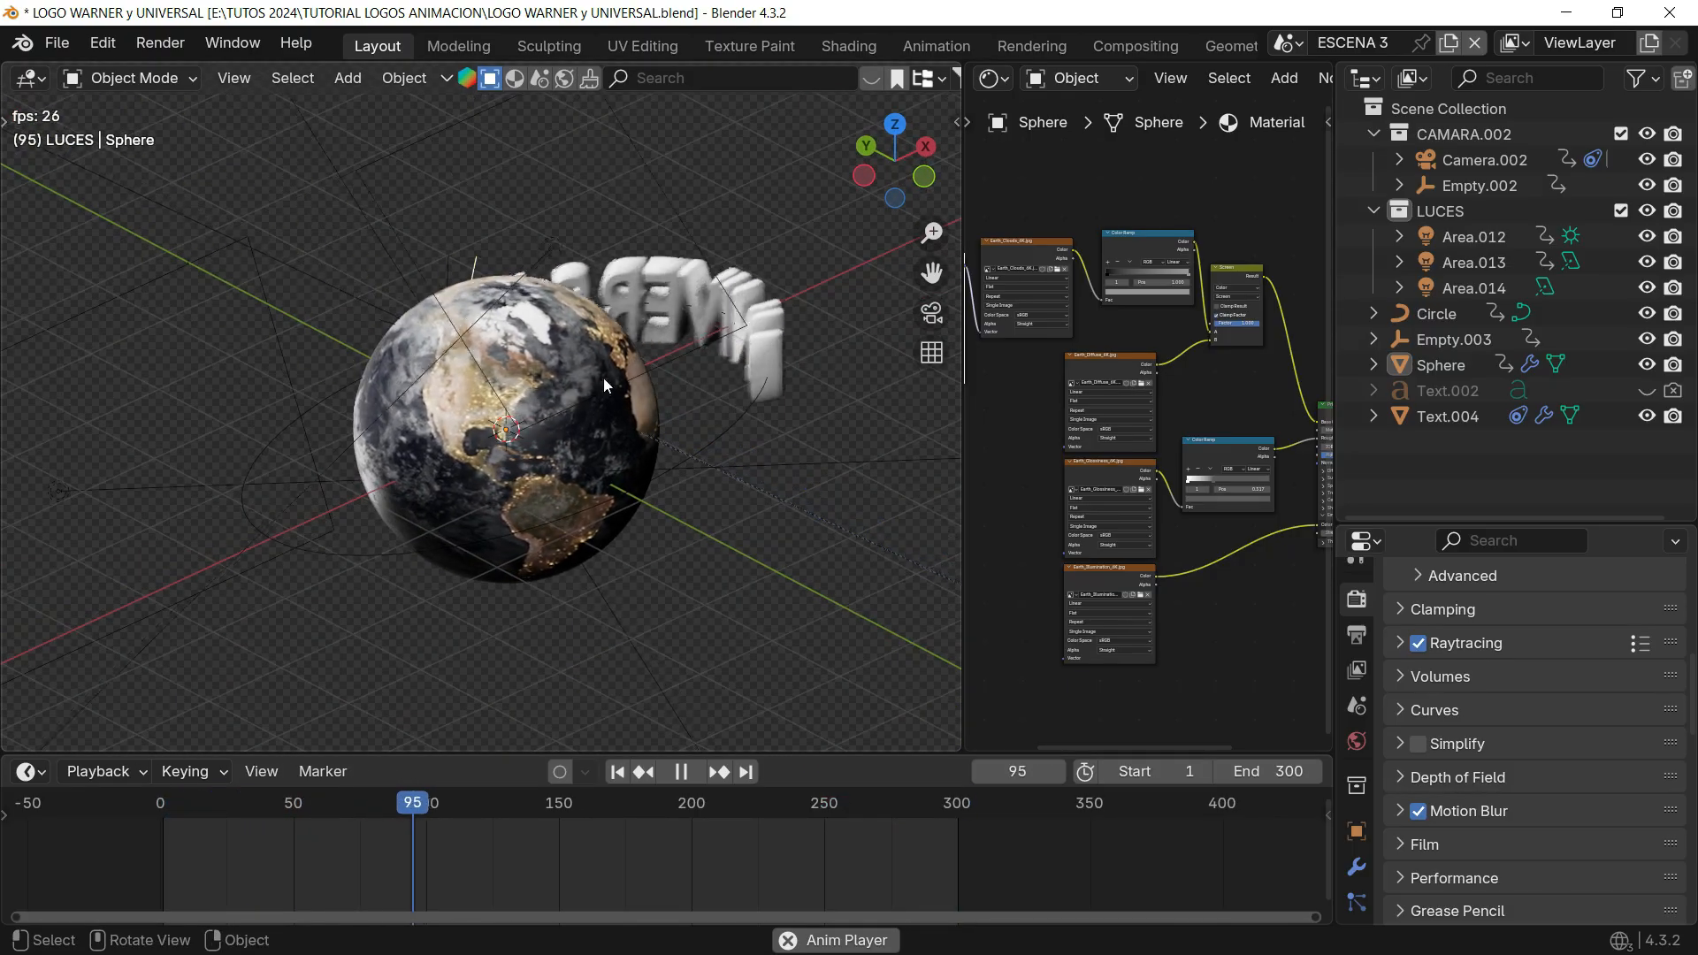
click(327, 401)
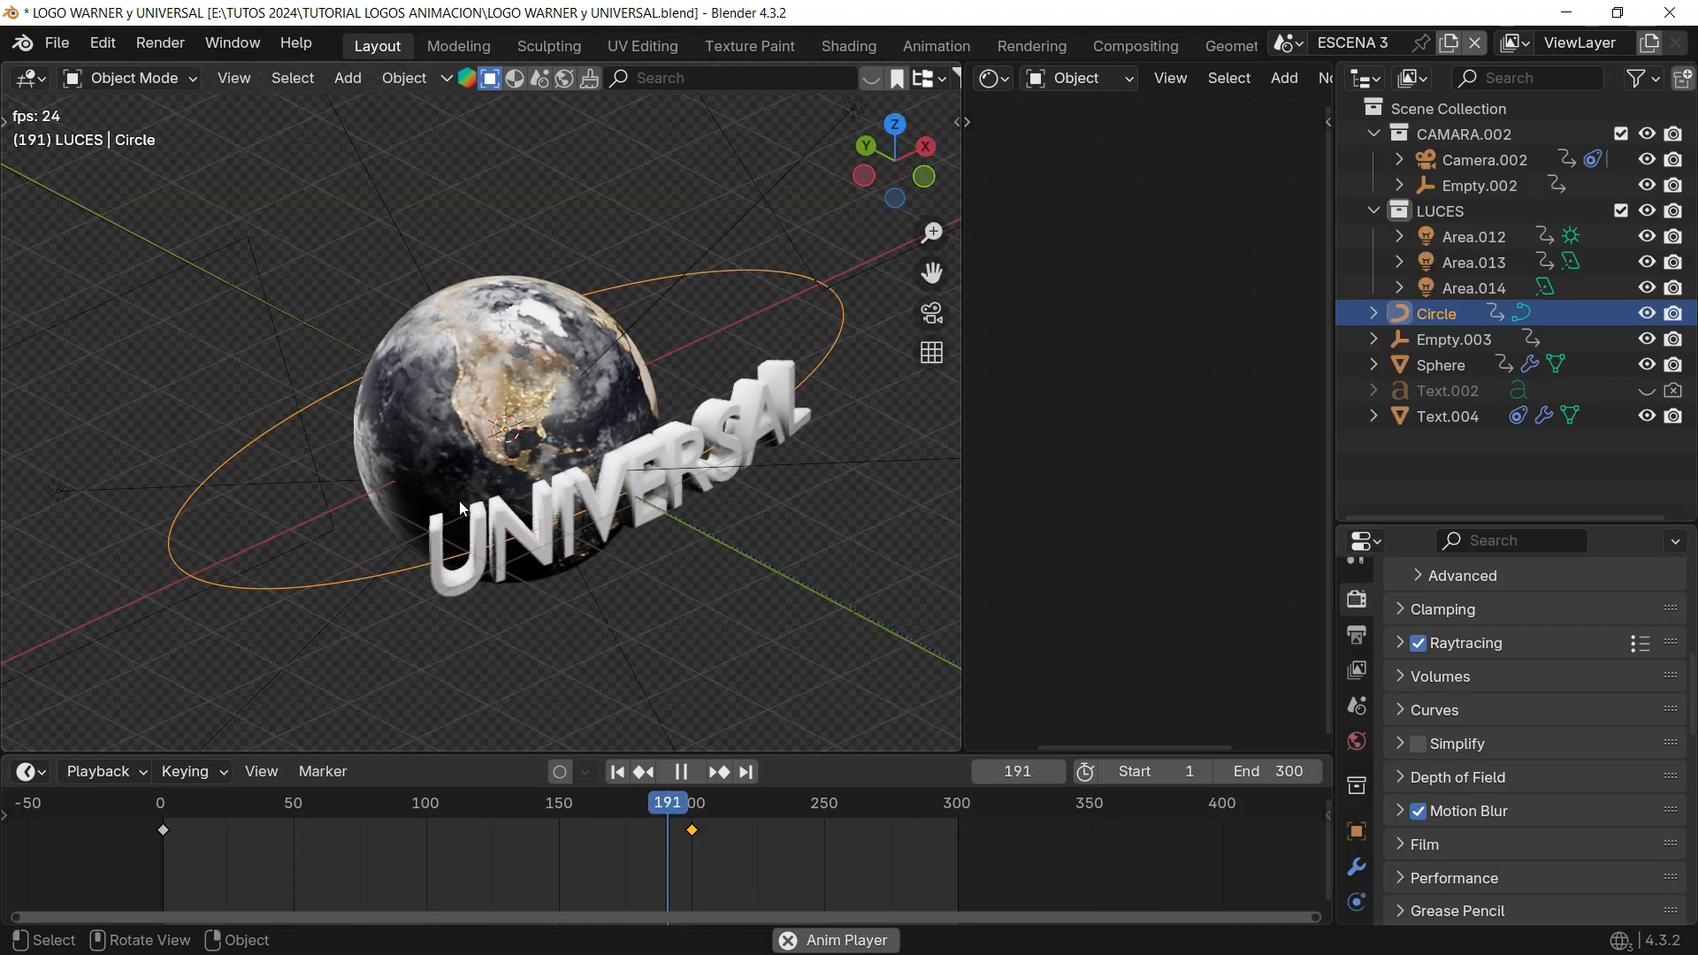
click(575, 202)
click(550, 349)
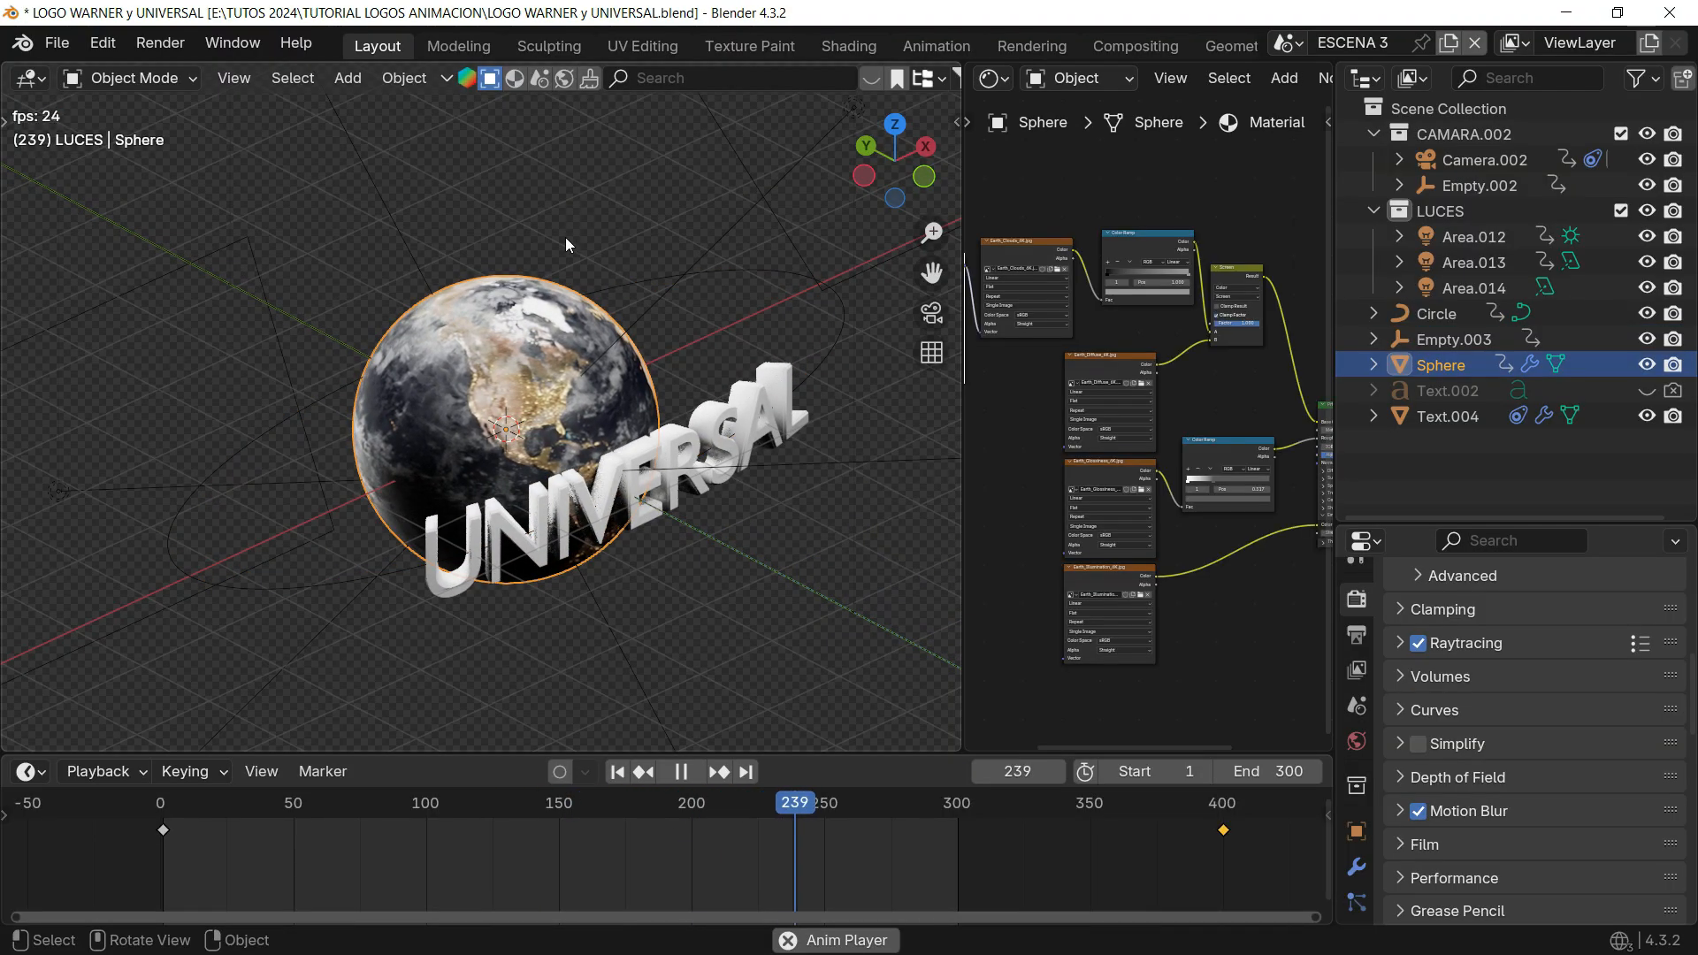
click(522, 147)
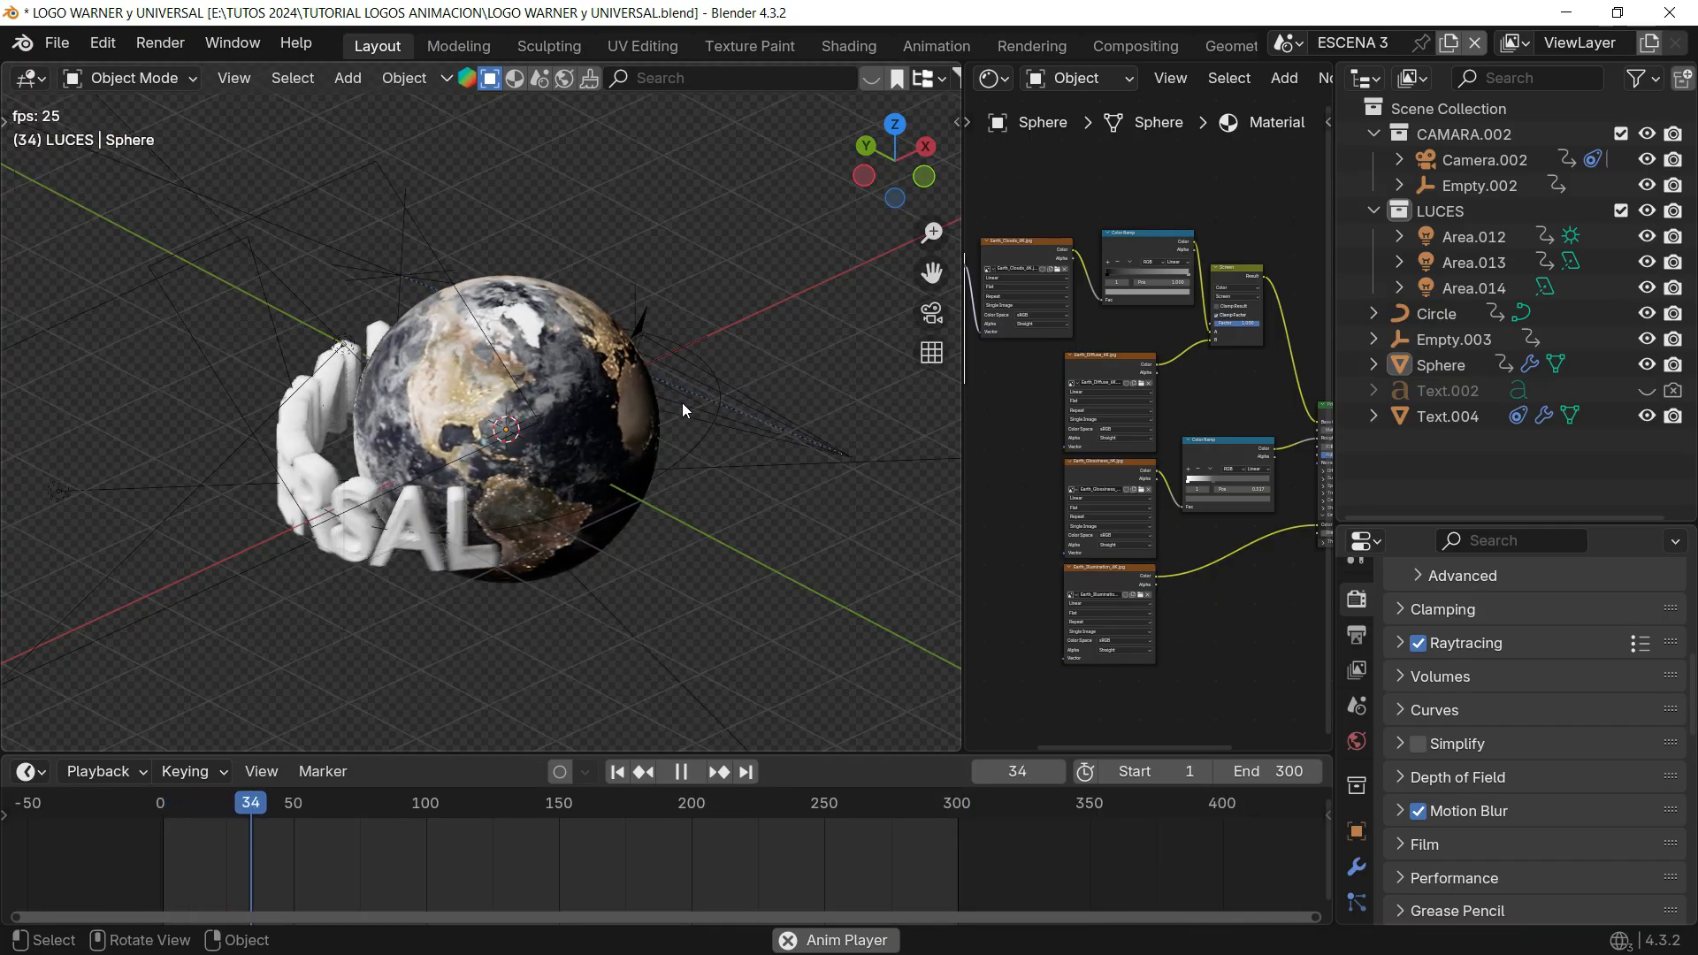
click(693, 337)
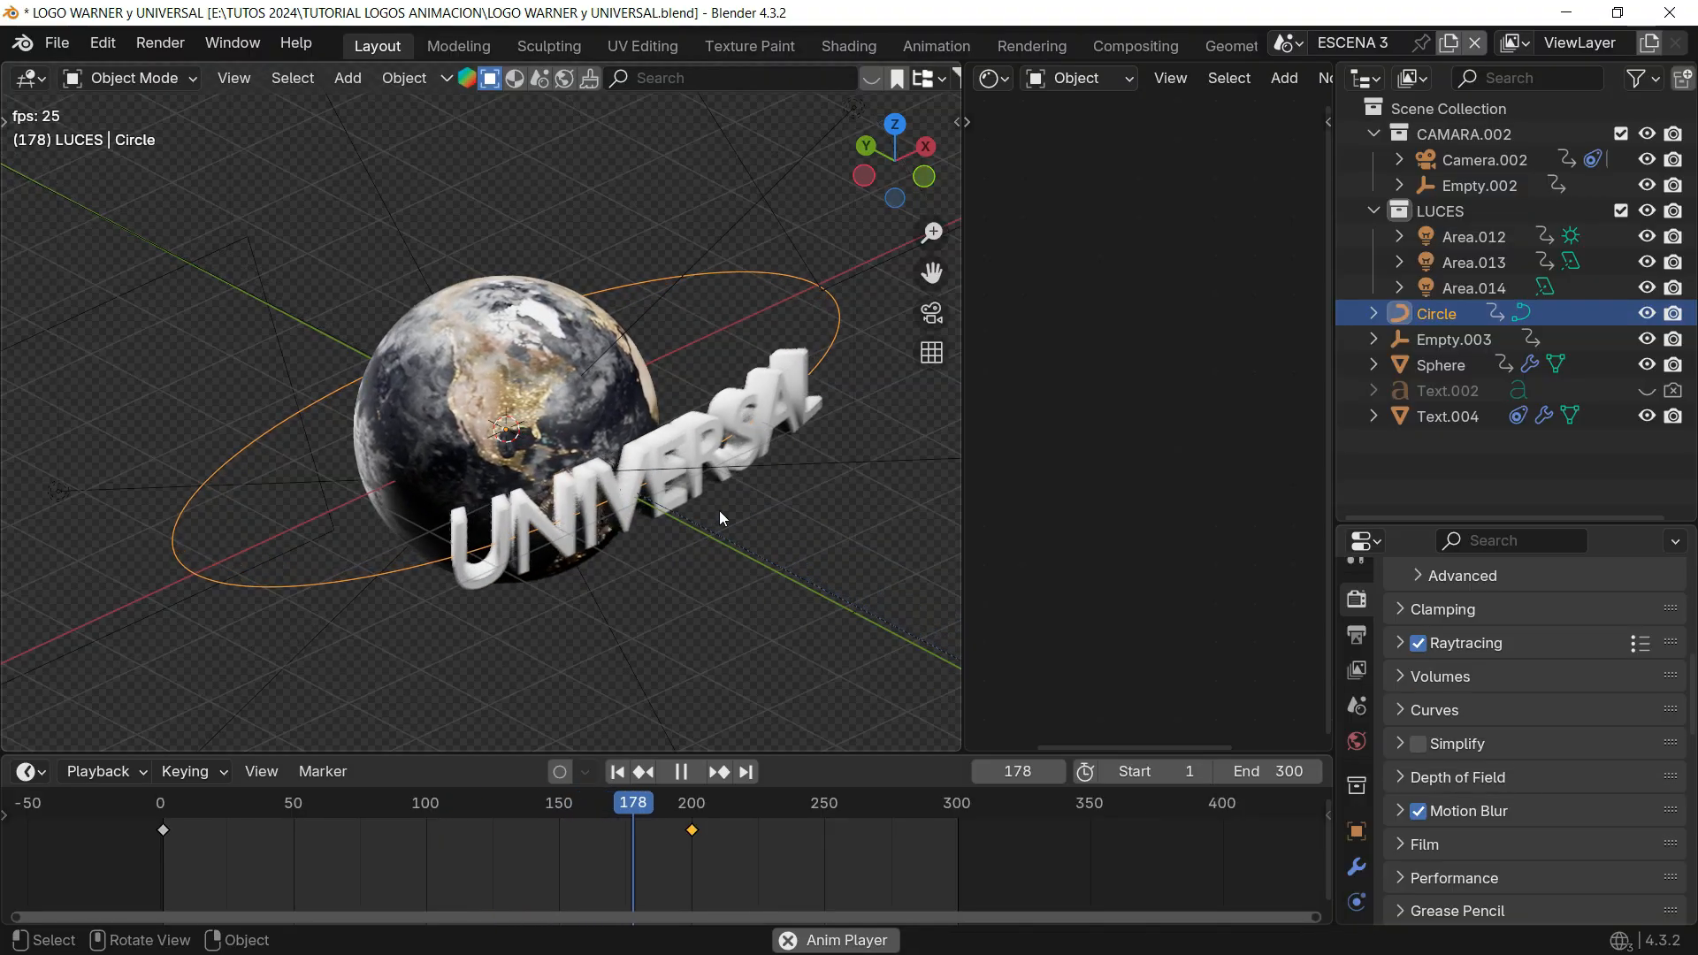
click(934, 317)
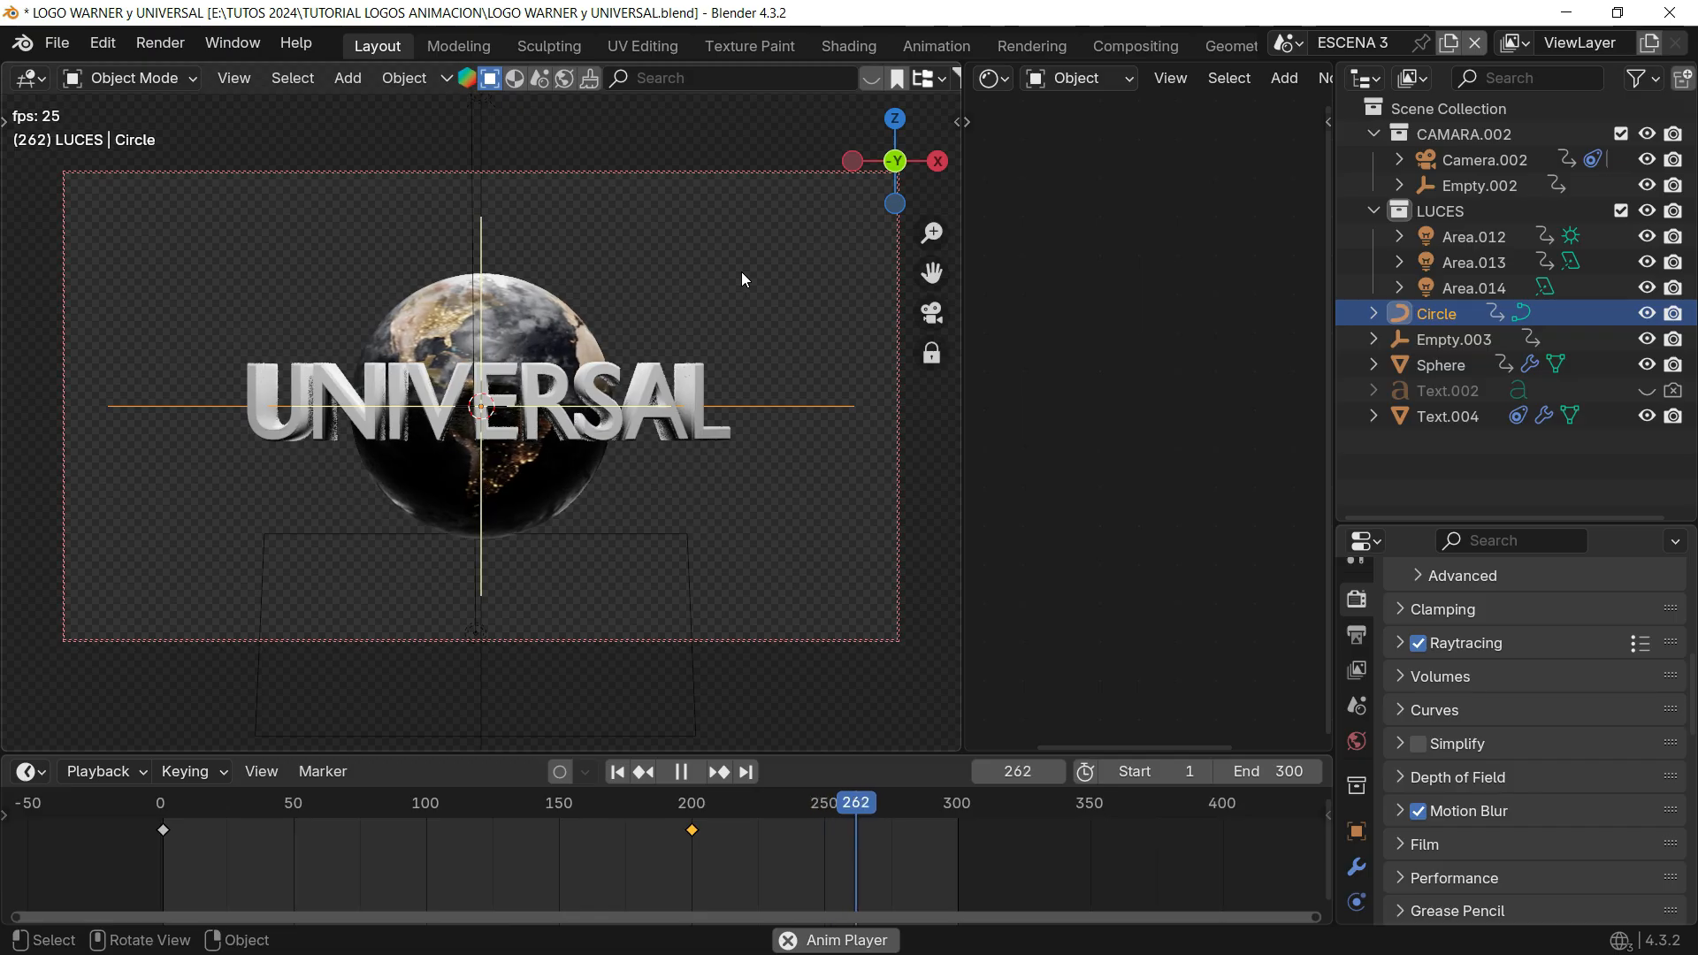
click(761, 317)
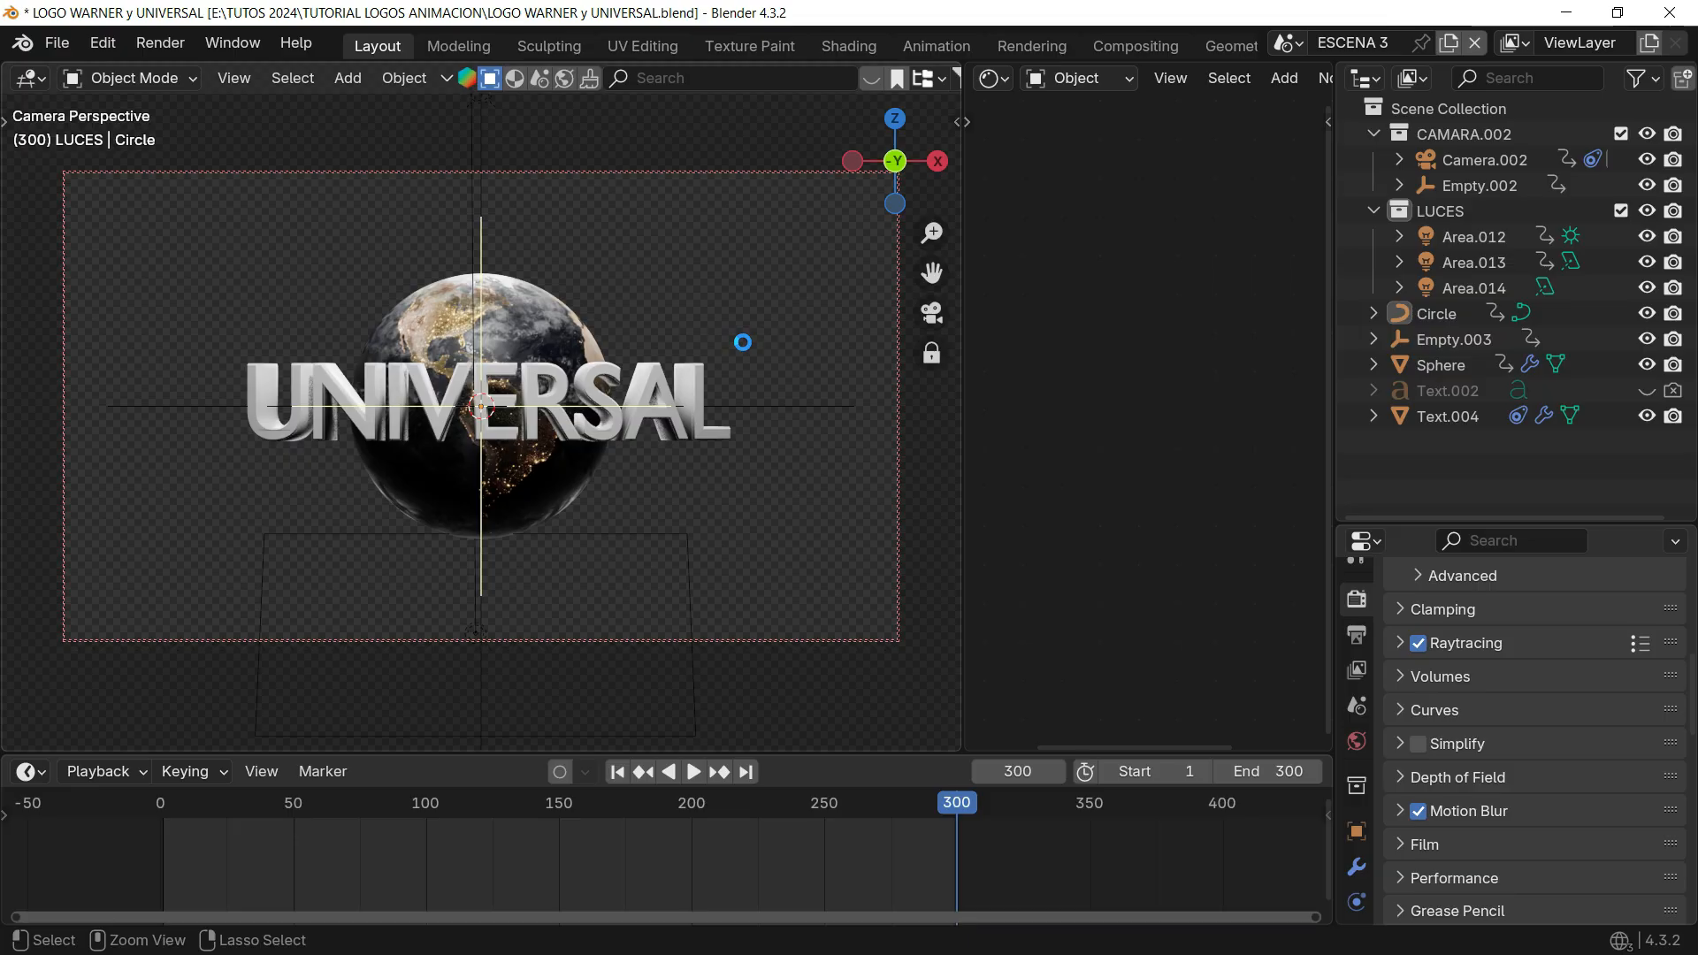
Step: Save the finished logo project and start a new file with an empty scene
key(ctrl+s)
click(56, 42)
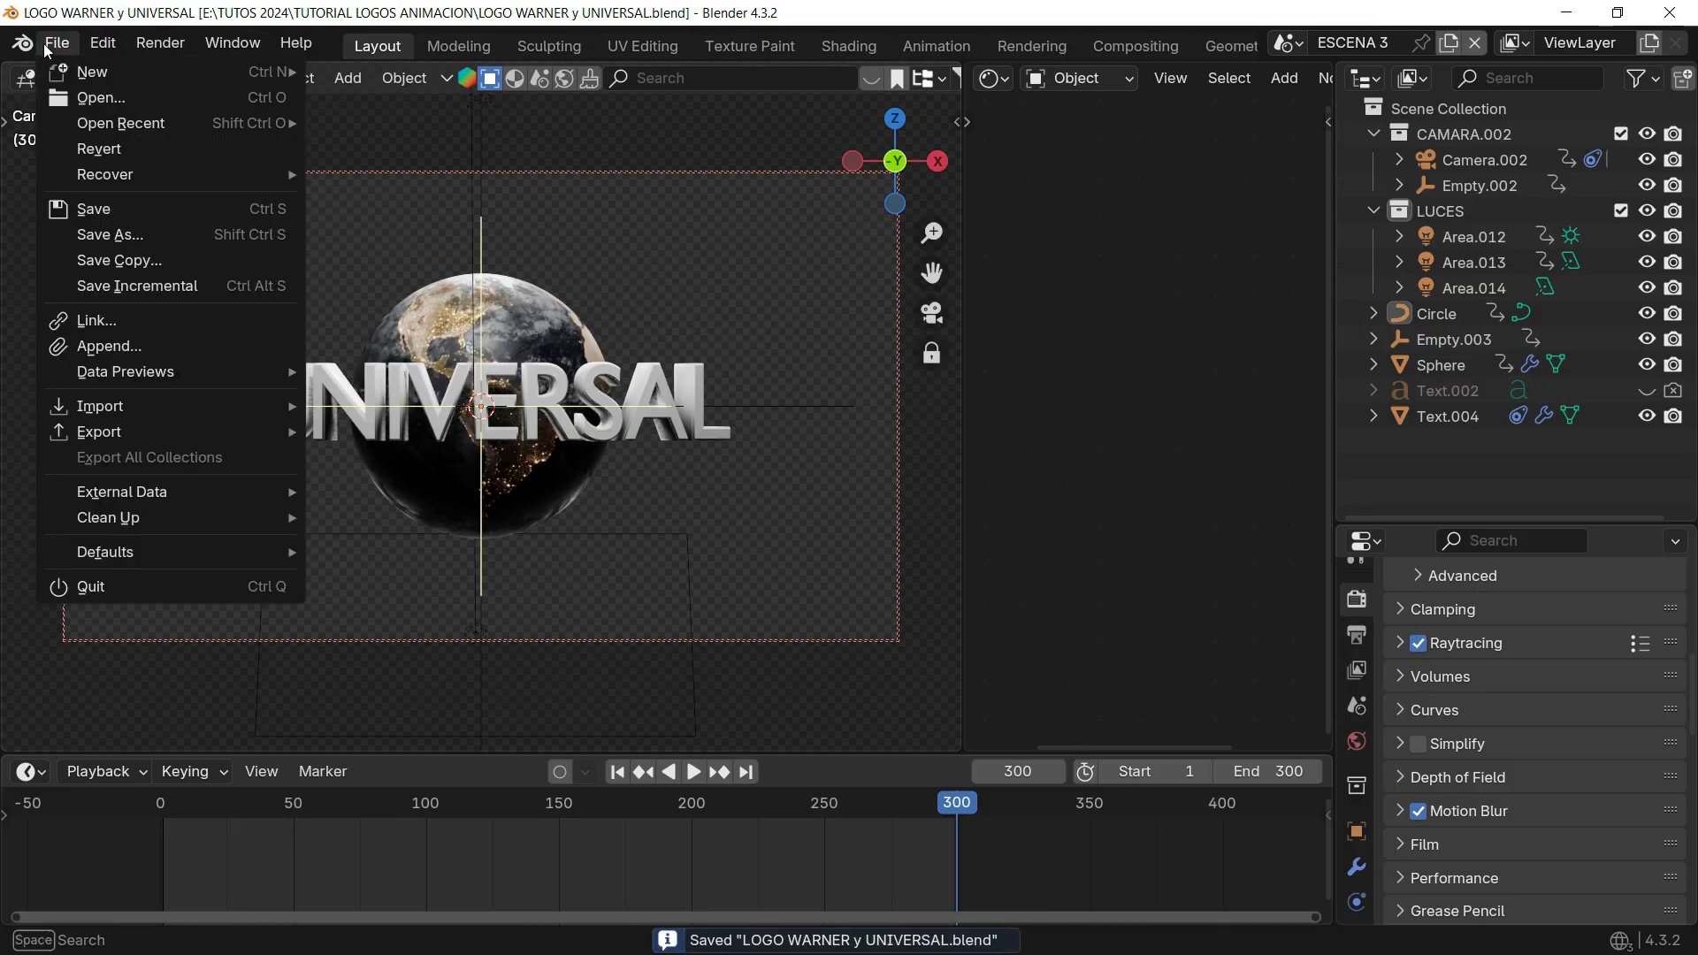
mouse_move(159, 72)
click(437, 71)
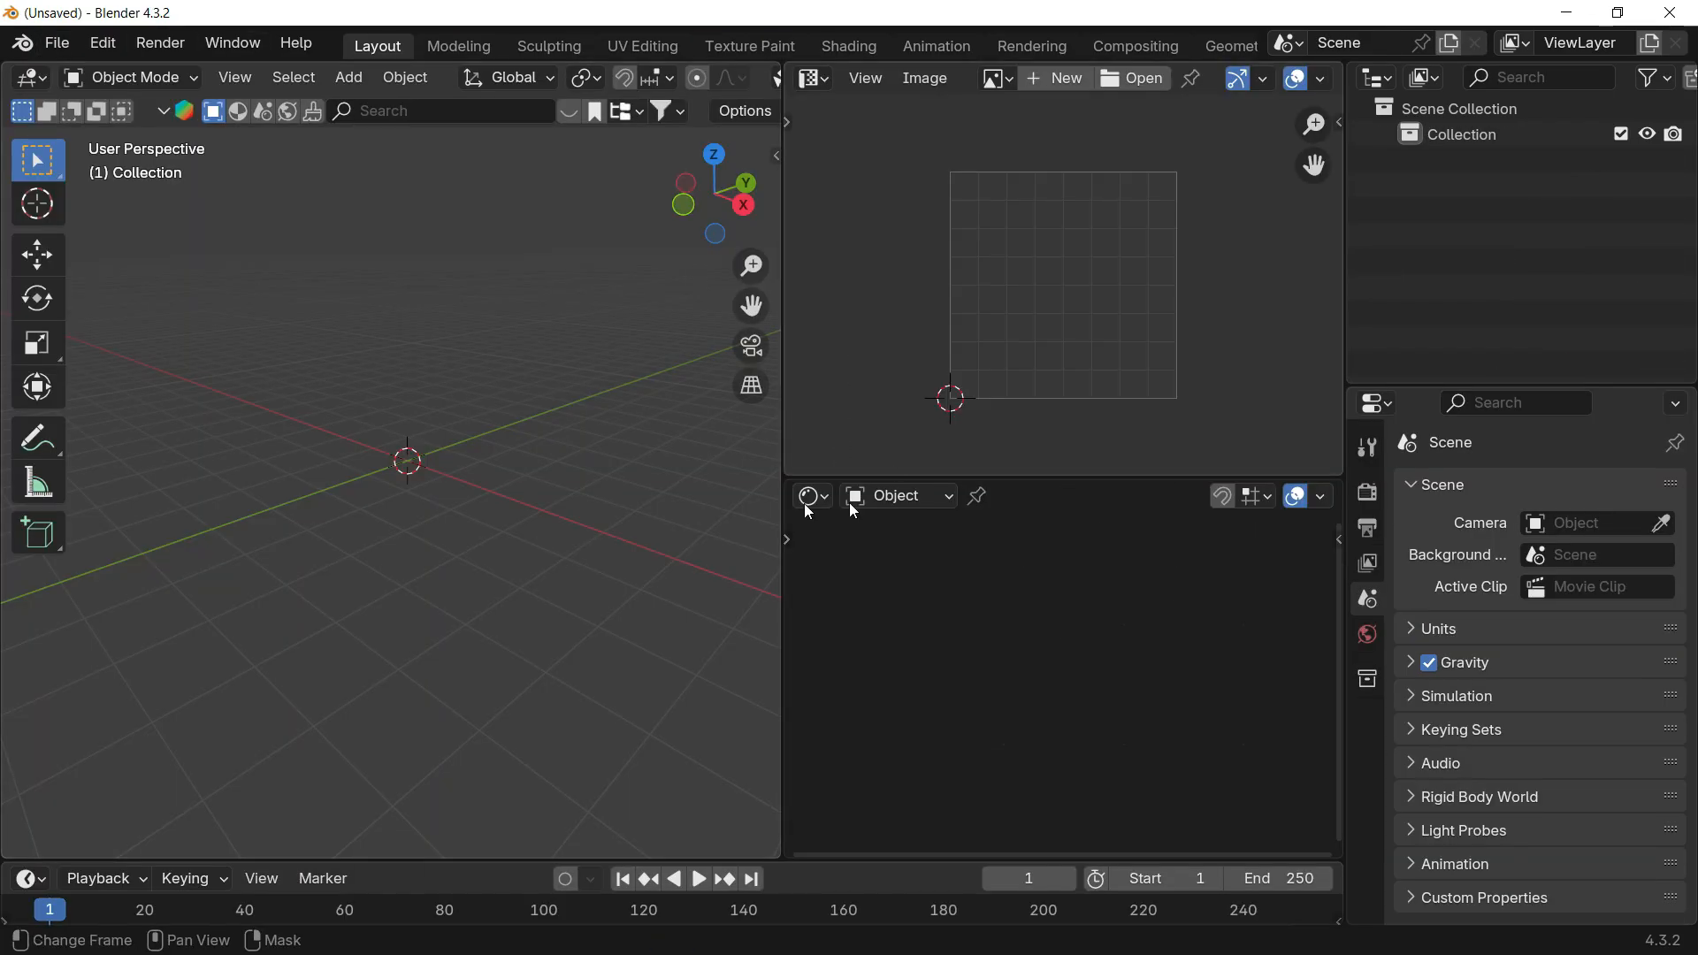
Step: Widen the 3D viewport and add a UV sphere at the scene origin
drag(783, 424, 1307, 422)
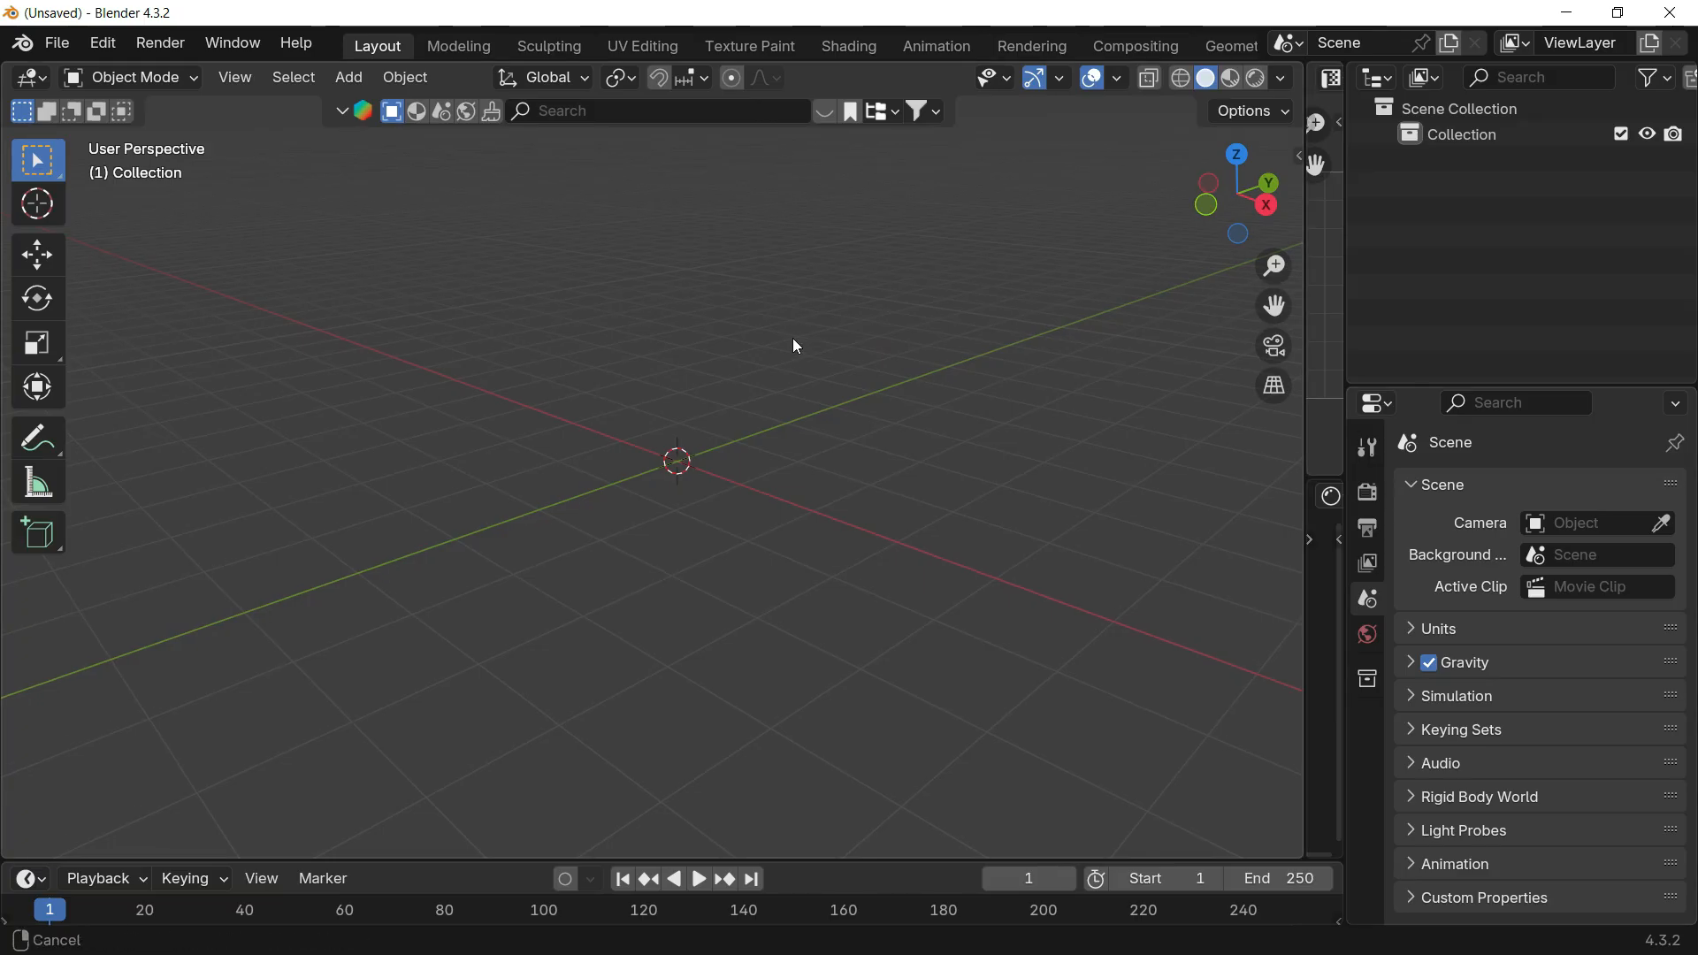
shift+middle_drag(805, 344, 806, 357)
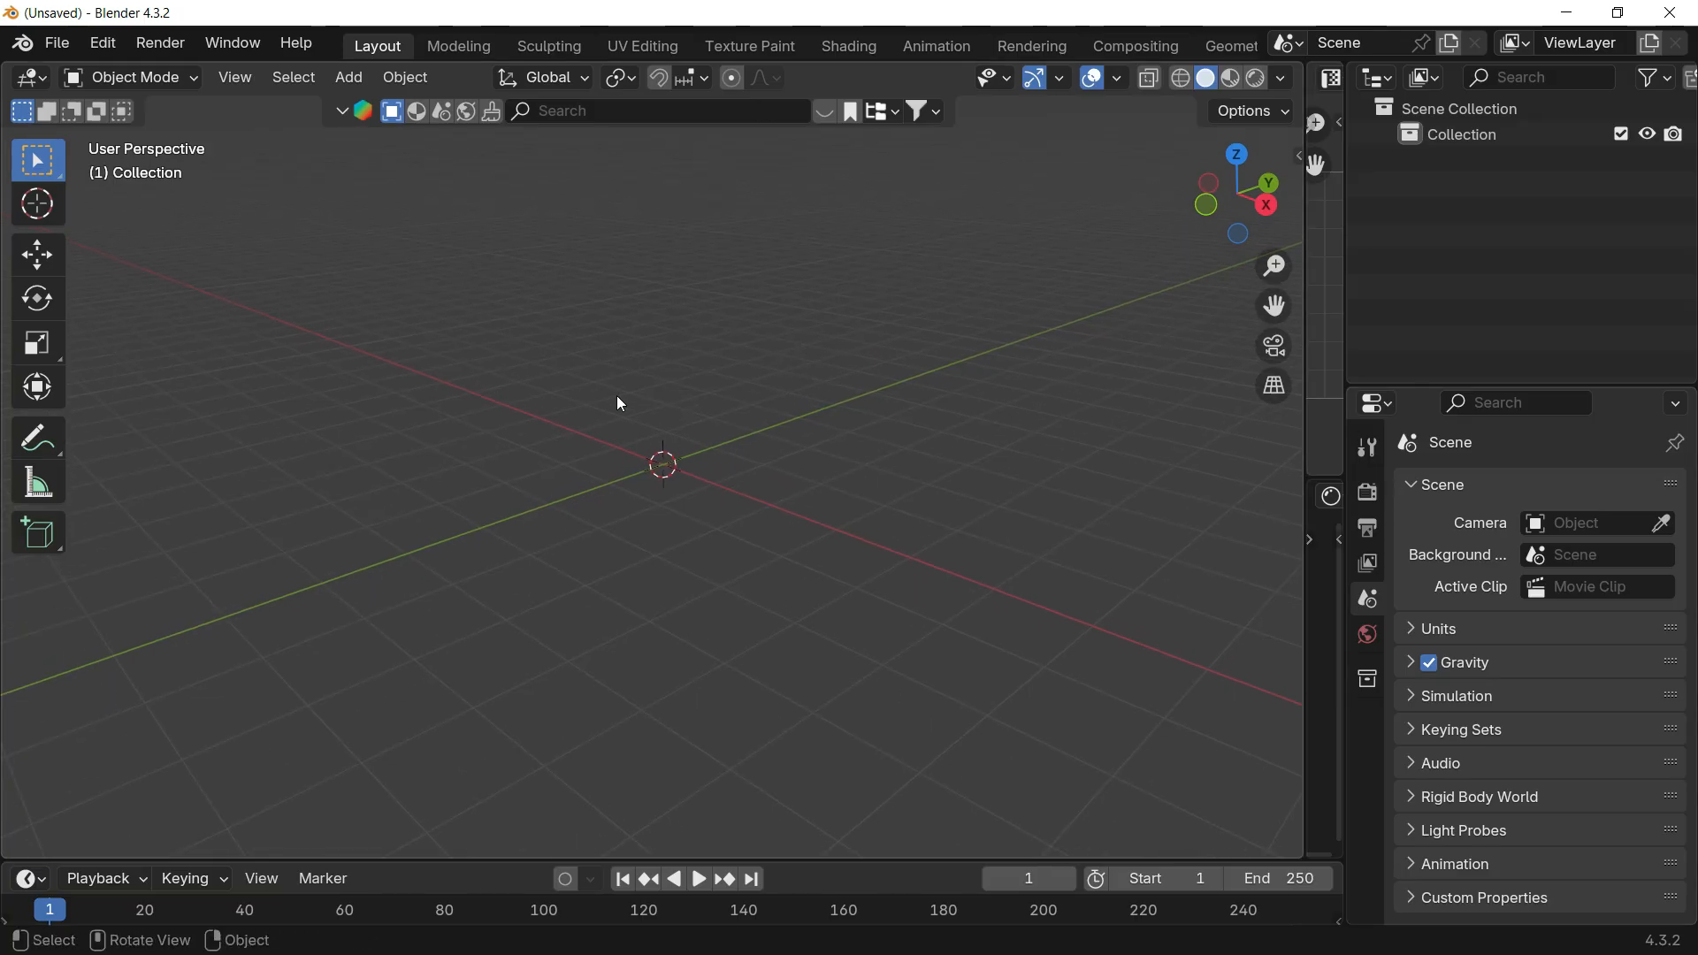
mouse_move(646, 350)
middle_down()
mouse_move(688, 374)
mouse_move(670, 367)
middle_up()
key(shift+a)
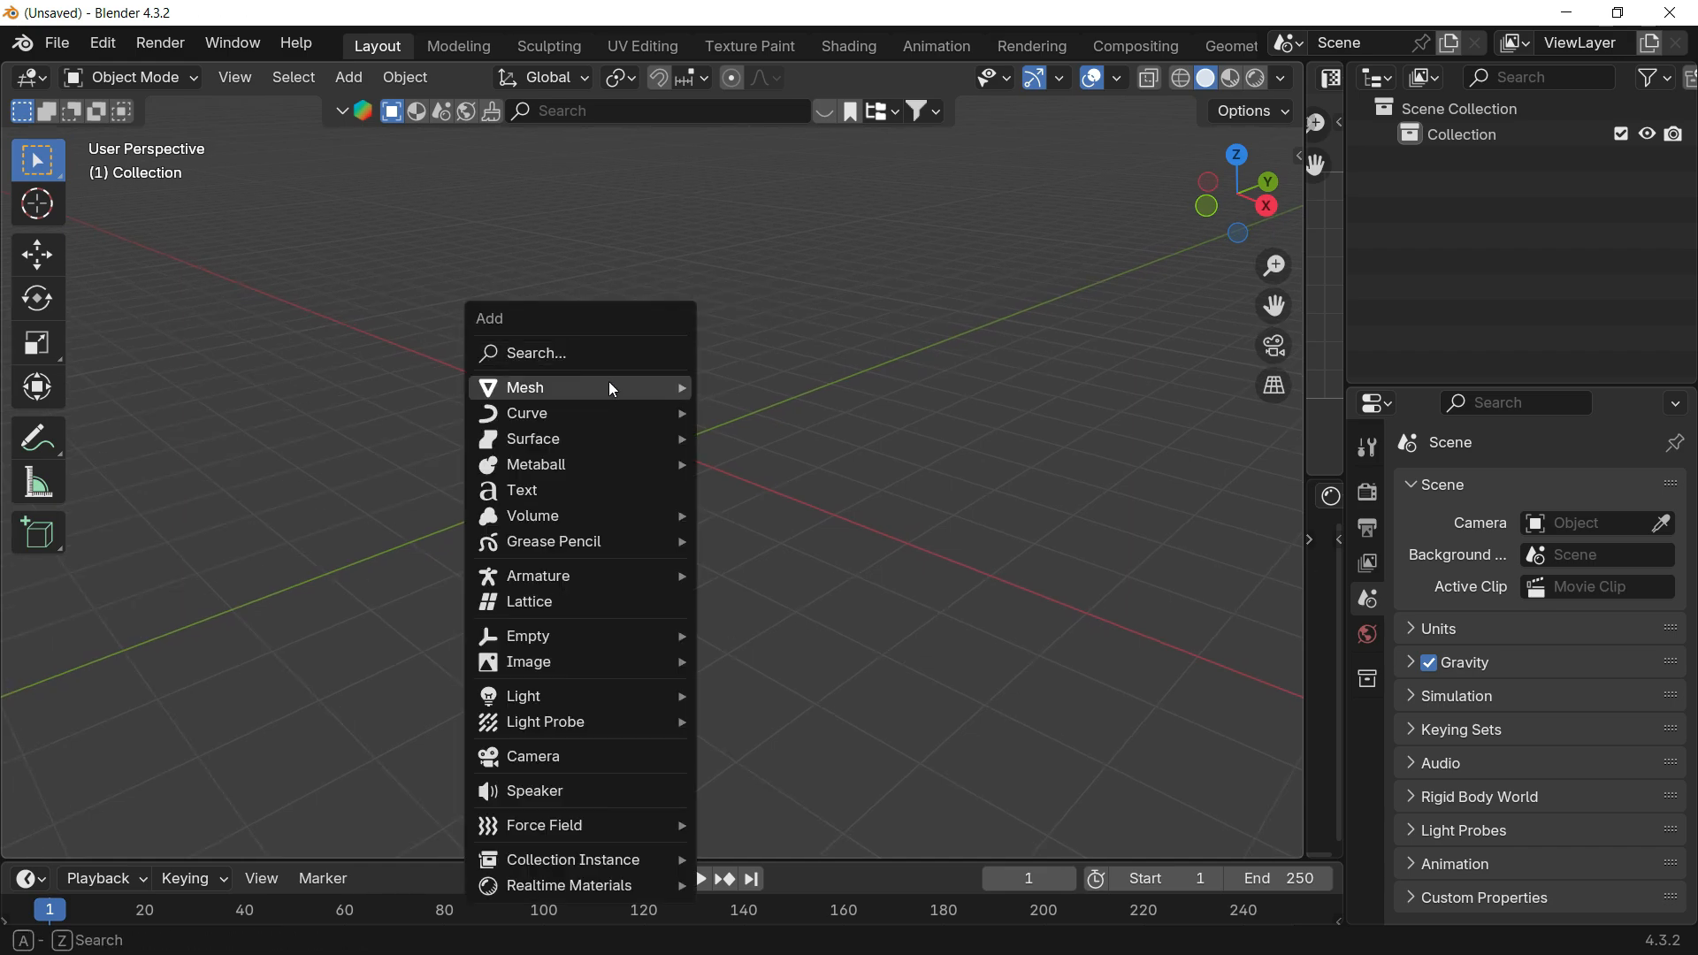
mouse_move(610, 388)
click(773, 461)
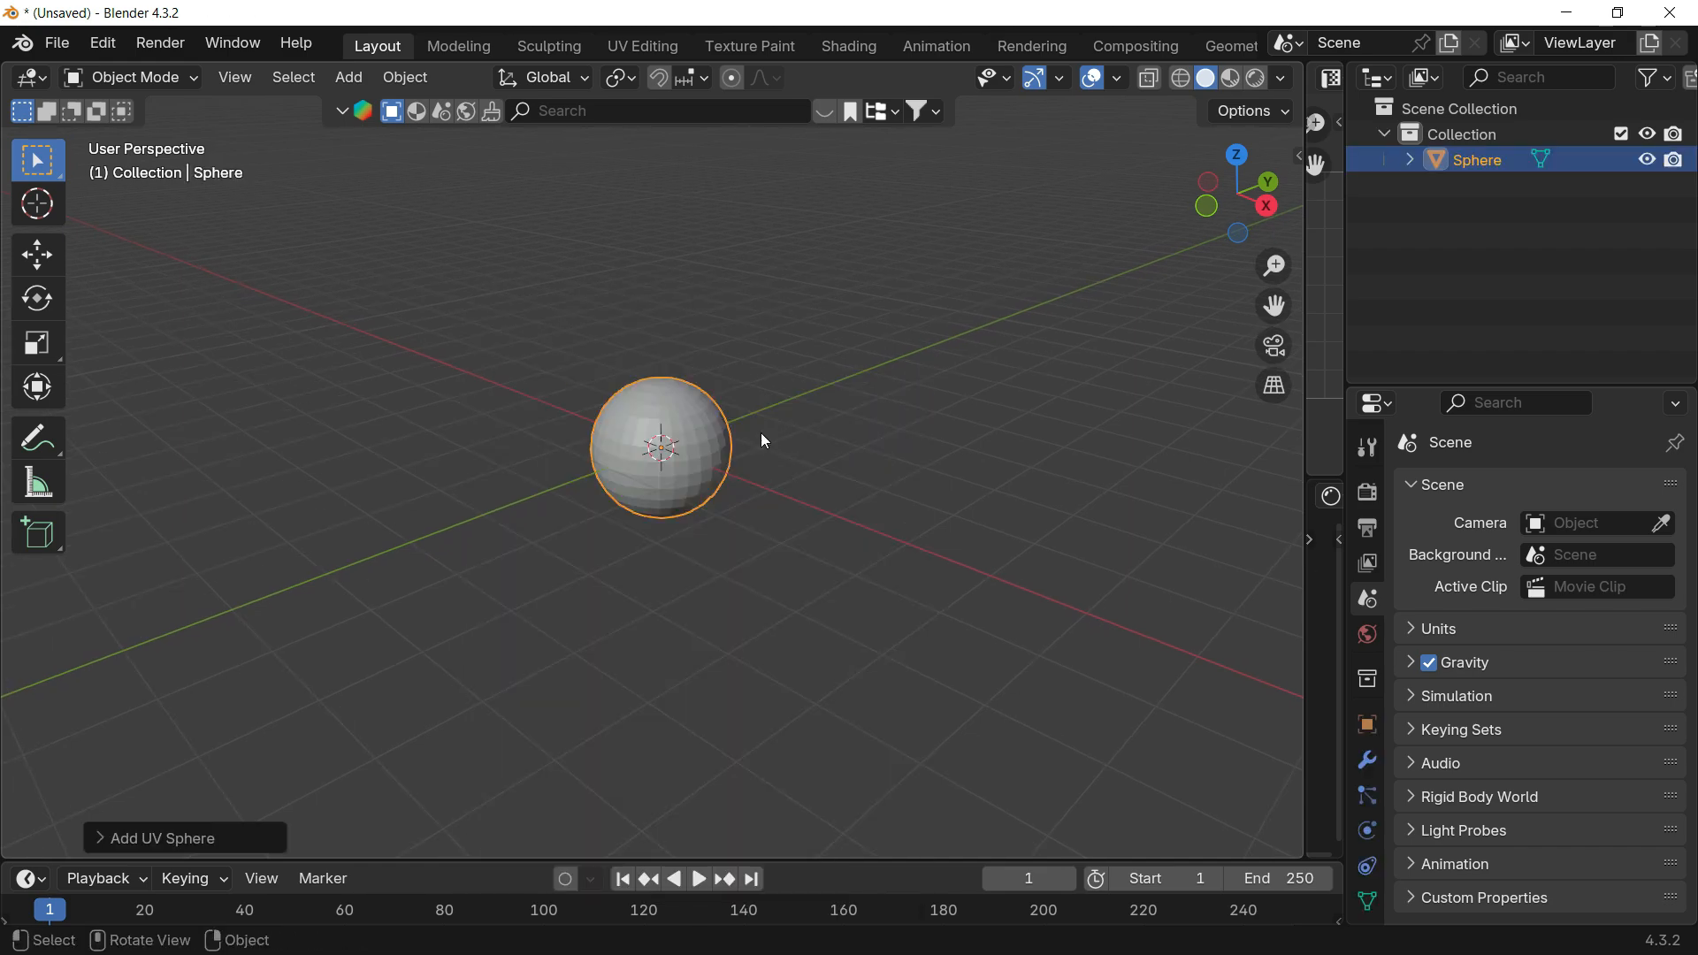
scroll(714, 406, up, 4)
scroll(785, 343, up, 3)
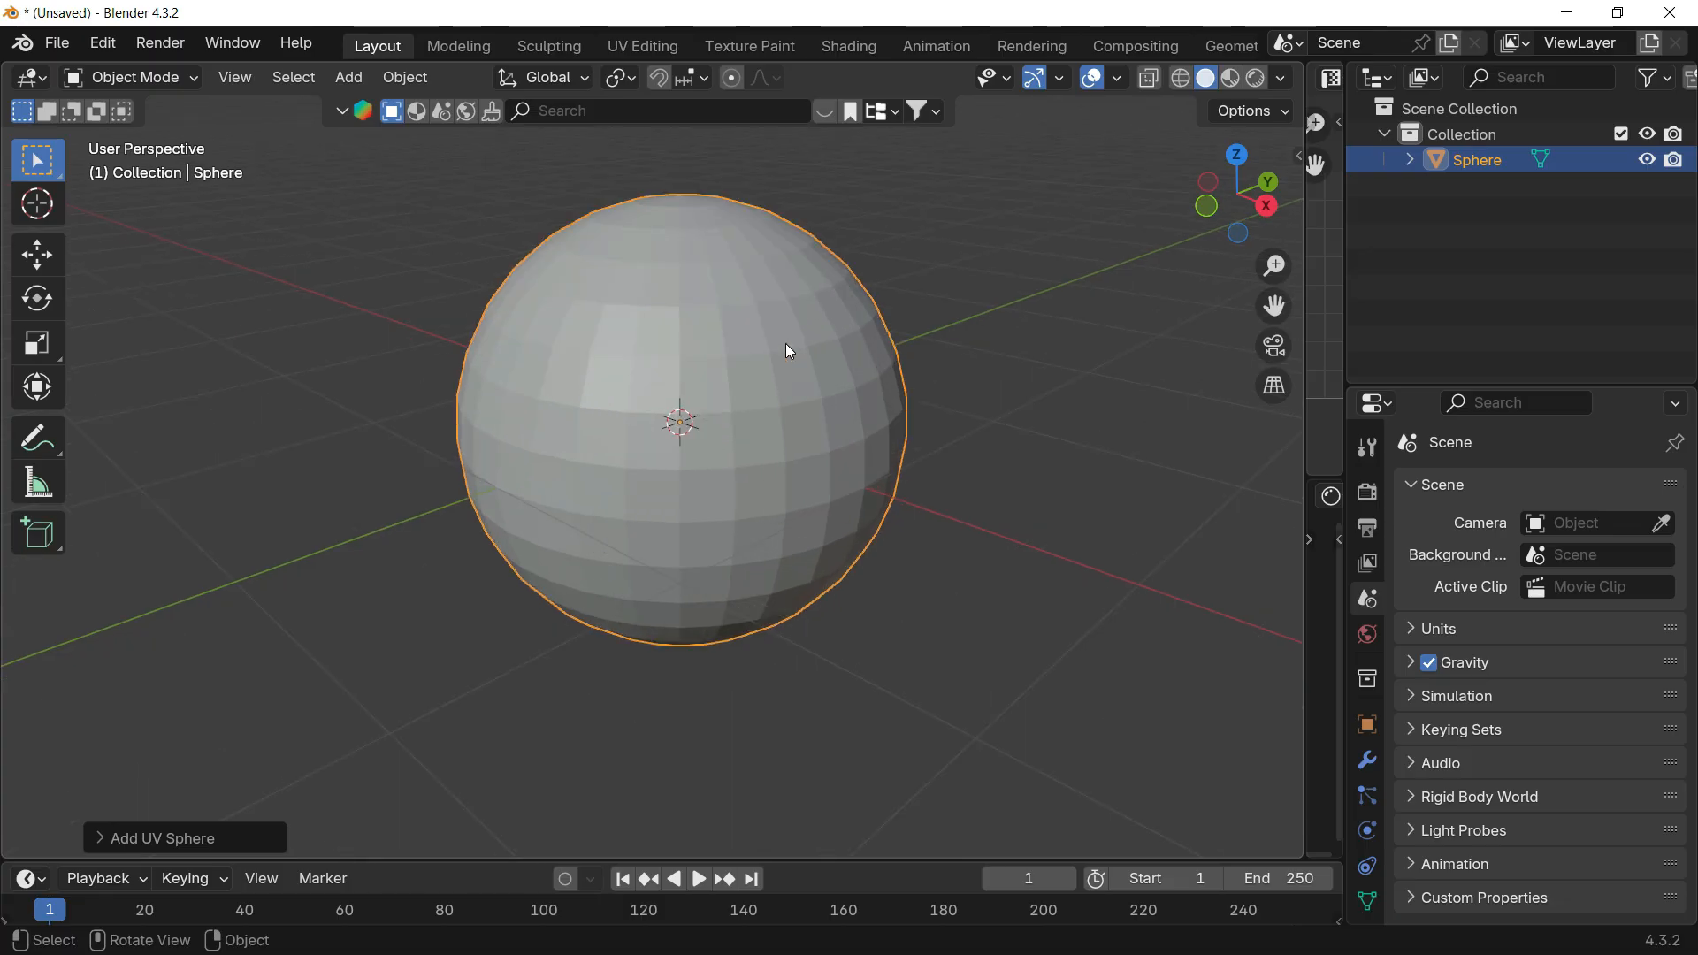
Step: Give the sphere a level 2 Subdivision modifier and apply Shade Auto Smooth to it
shift+middle_drag(785, 343, 760, 401)
key(ctrl+2)
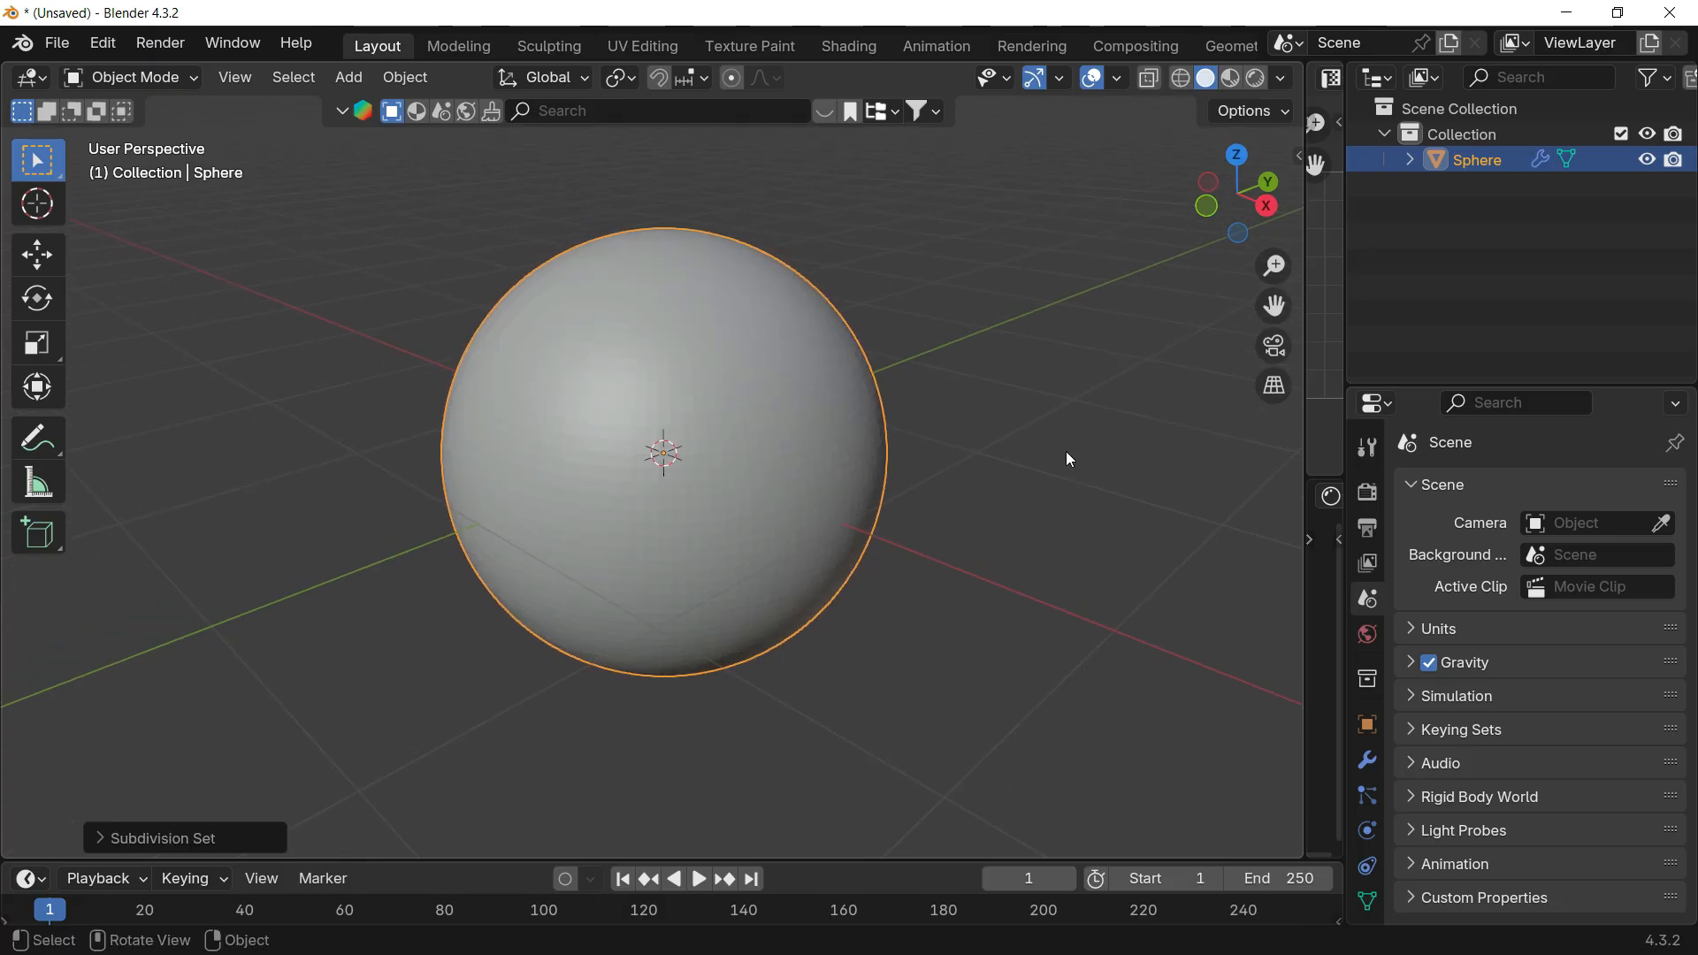
click(1367, 761)
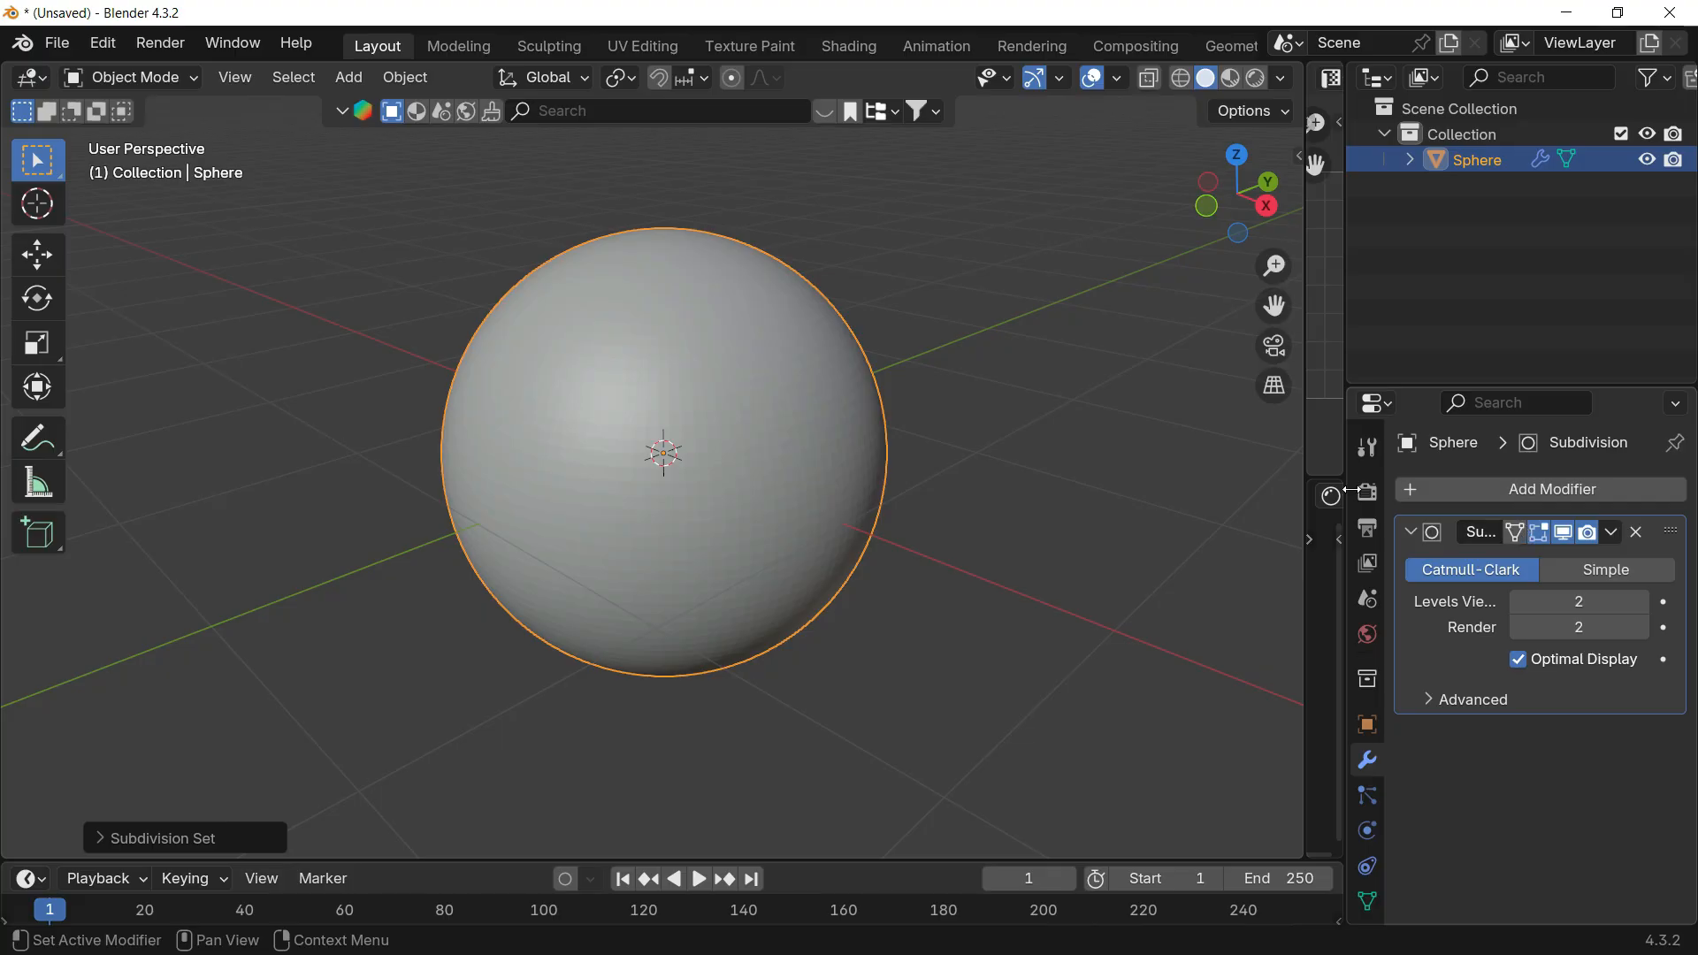
right_click(645, 347)
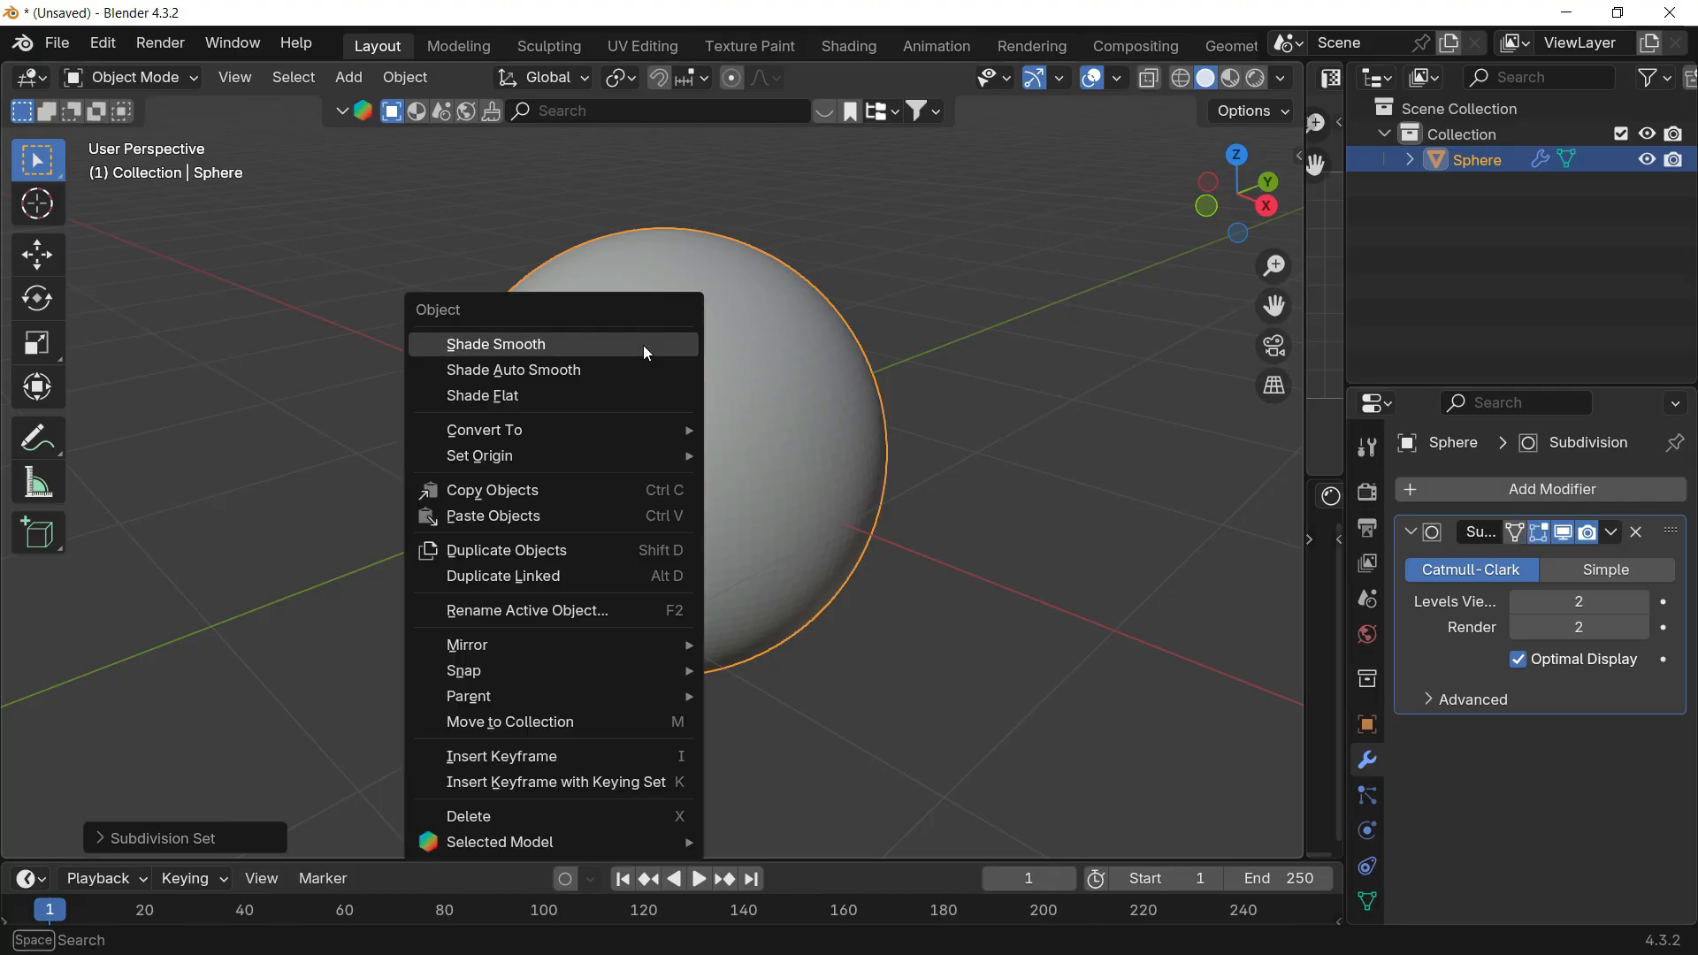
click(560, 370)
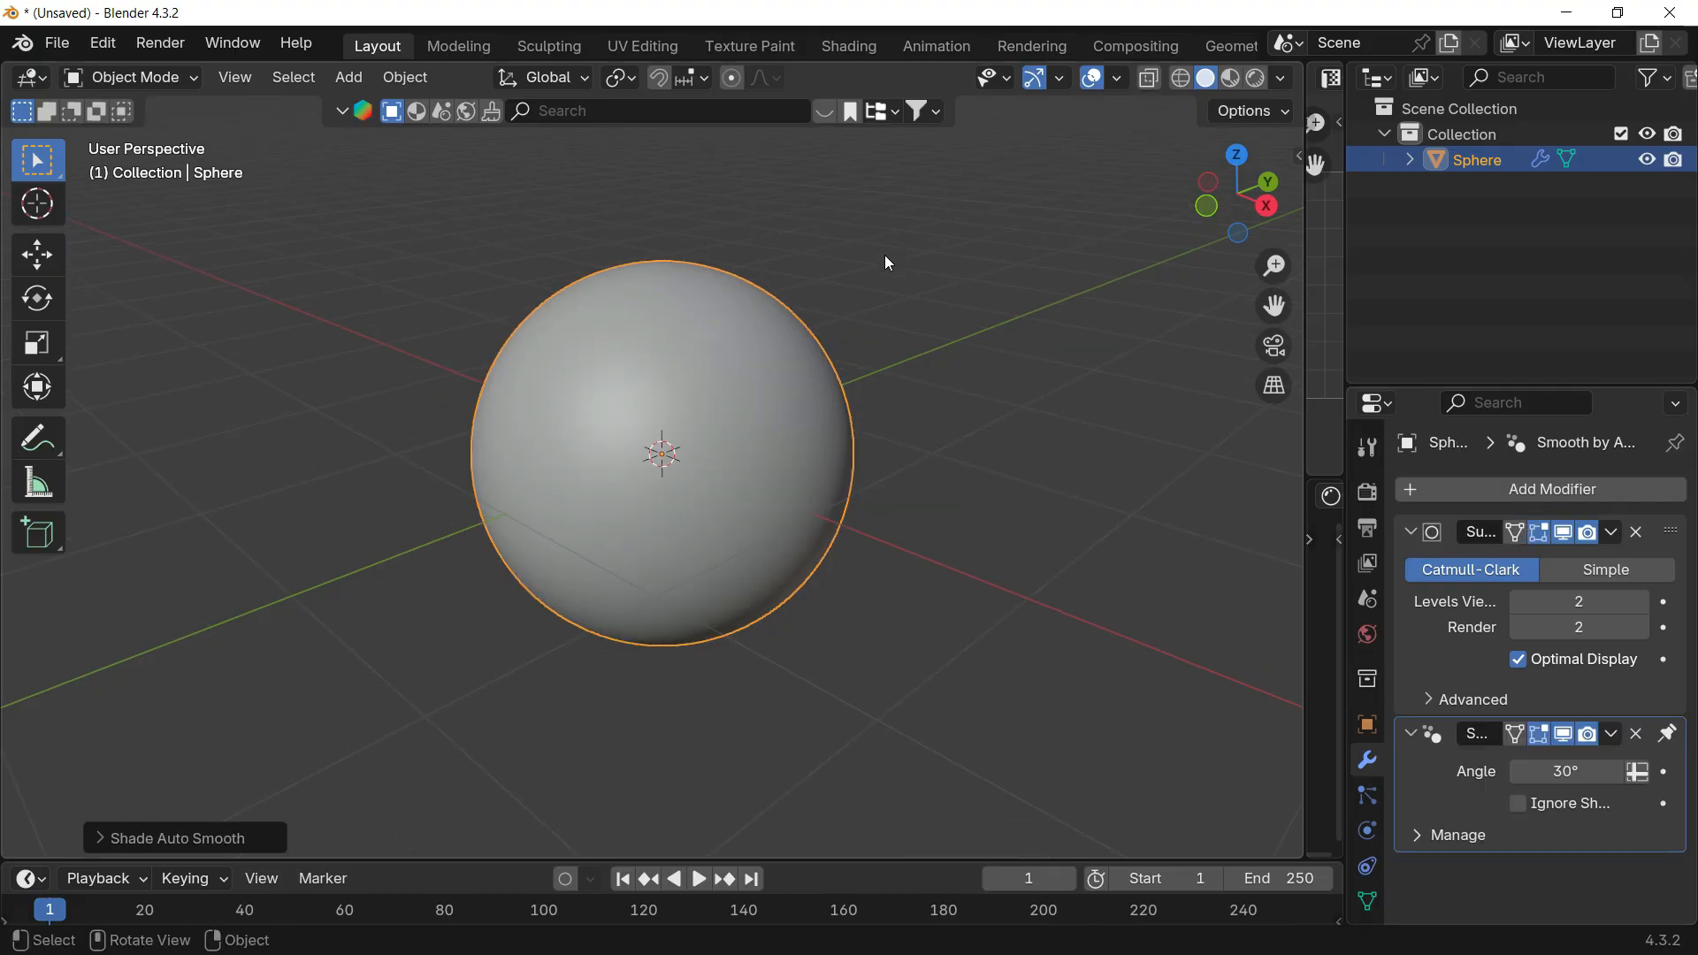
scroll(885, 257, down, 1)
middle_drag(820, 464, 779, 320)
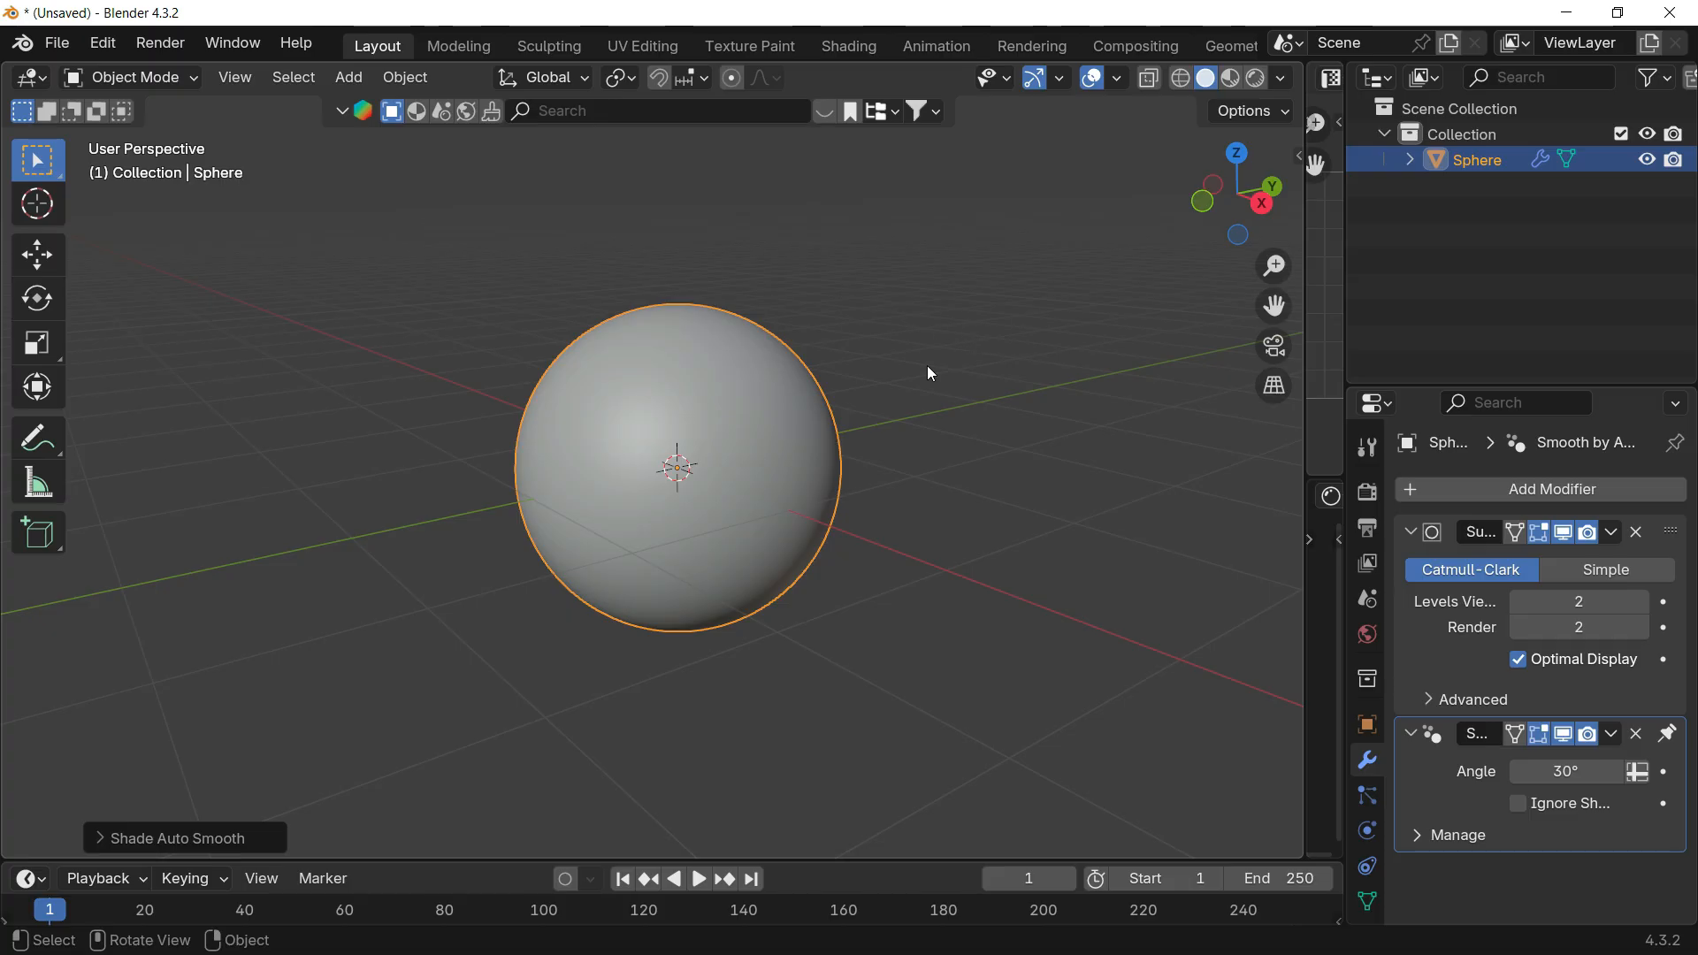
Step: Hide the sphere in the viewport and add a text object at the origin
key(h)
middle_drag(844, 488, 835, 501)
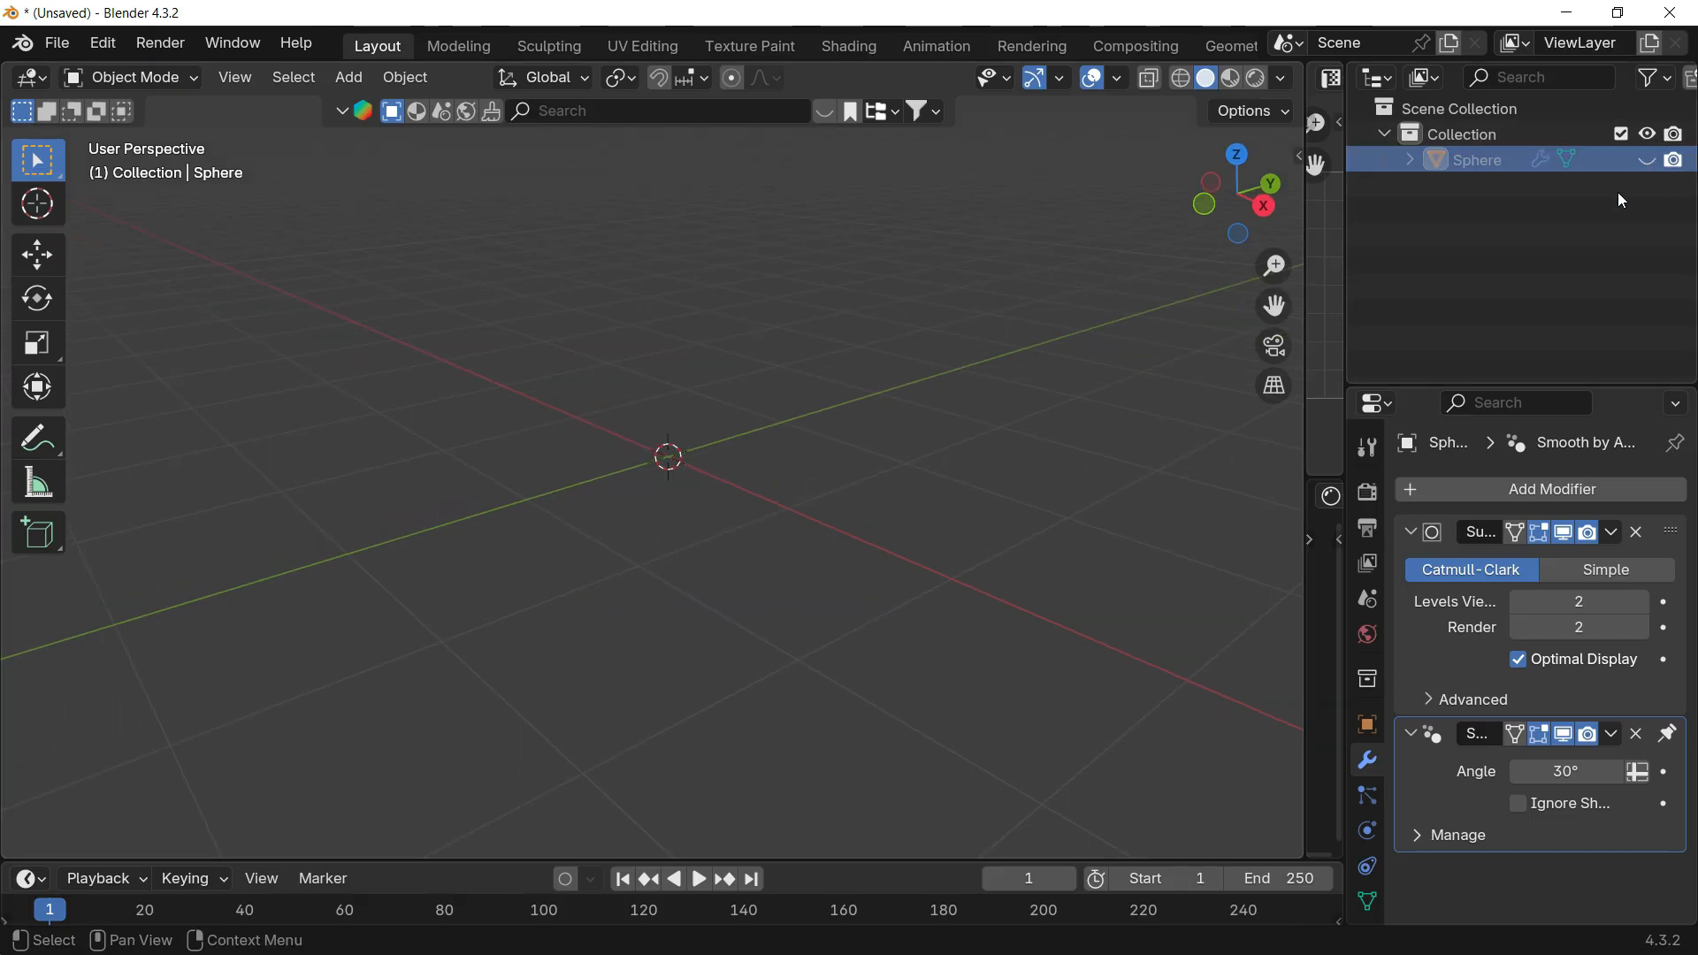
shift+middle_drag(634, 475, 599, 469)
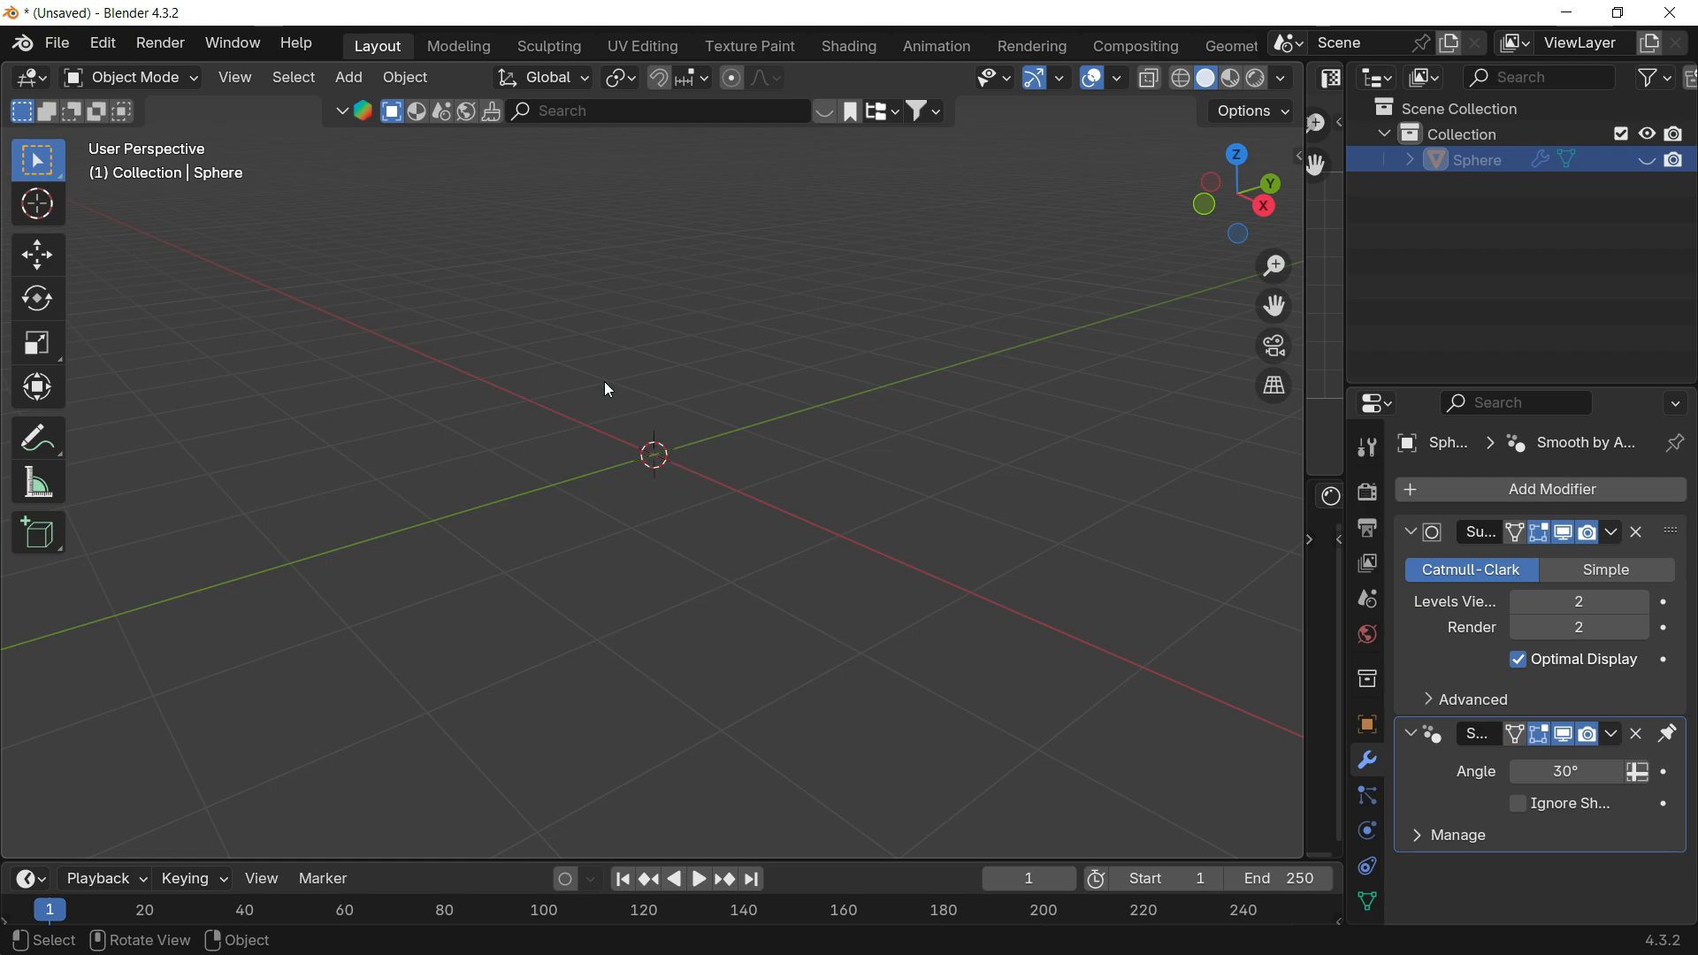
key(shift+a)
mouse_move(607, 382)
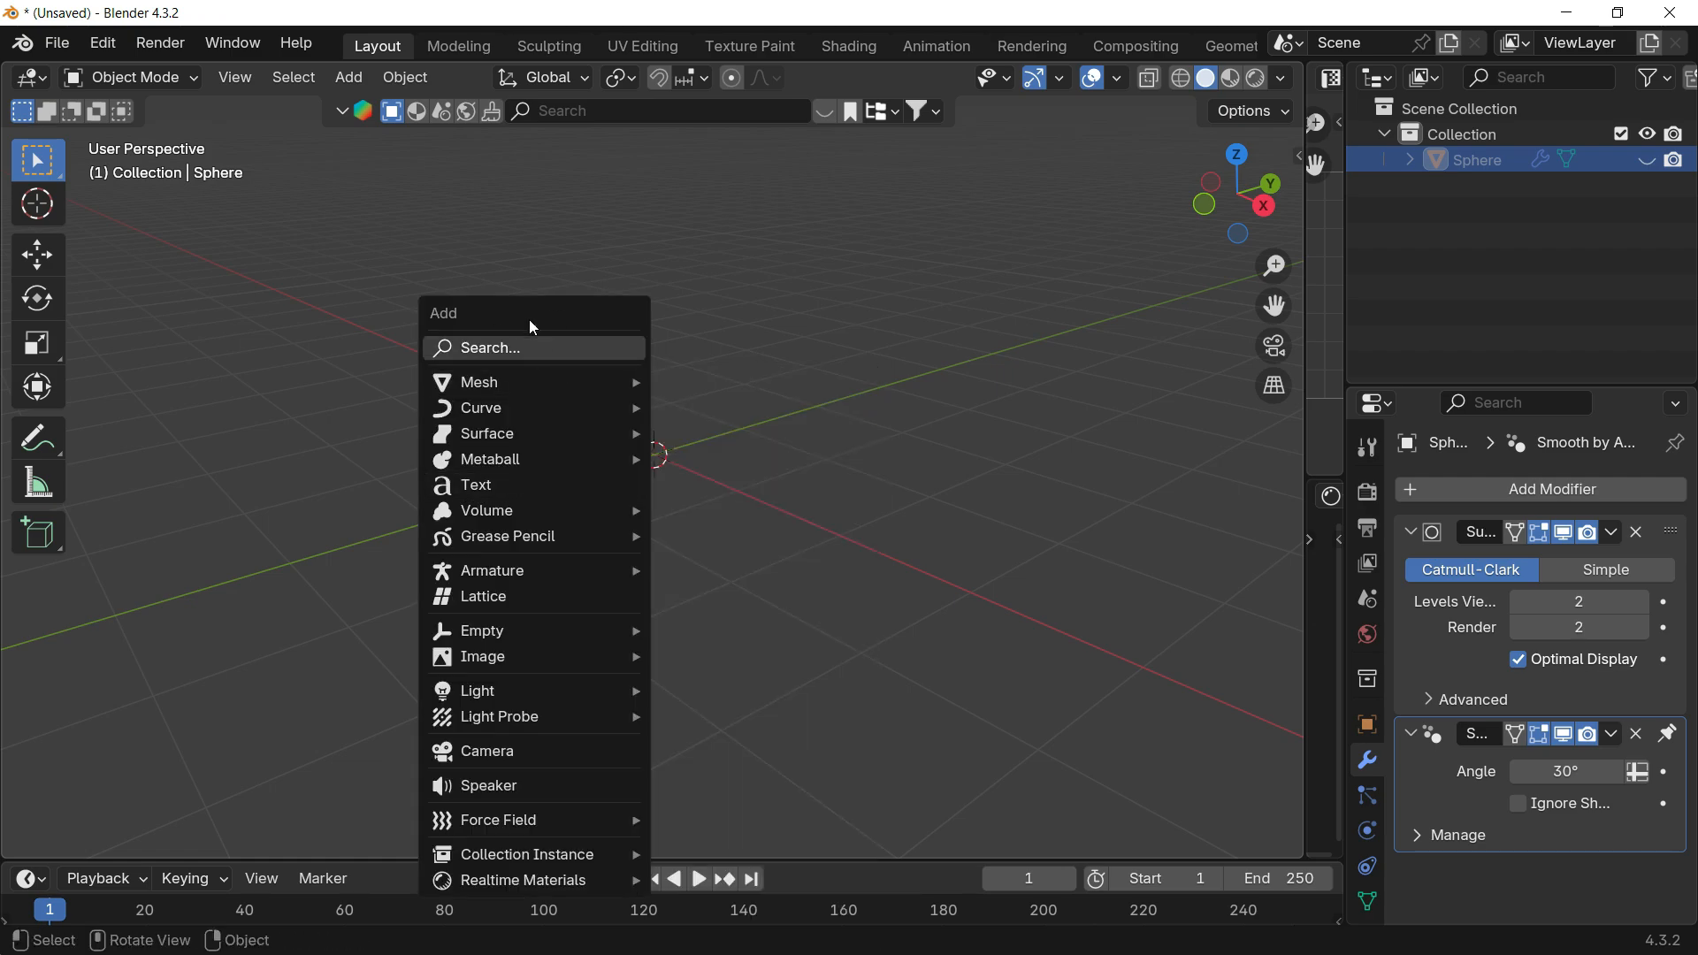
click(520, 487)
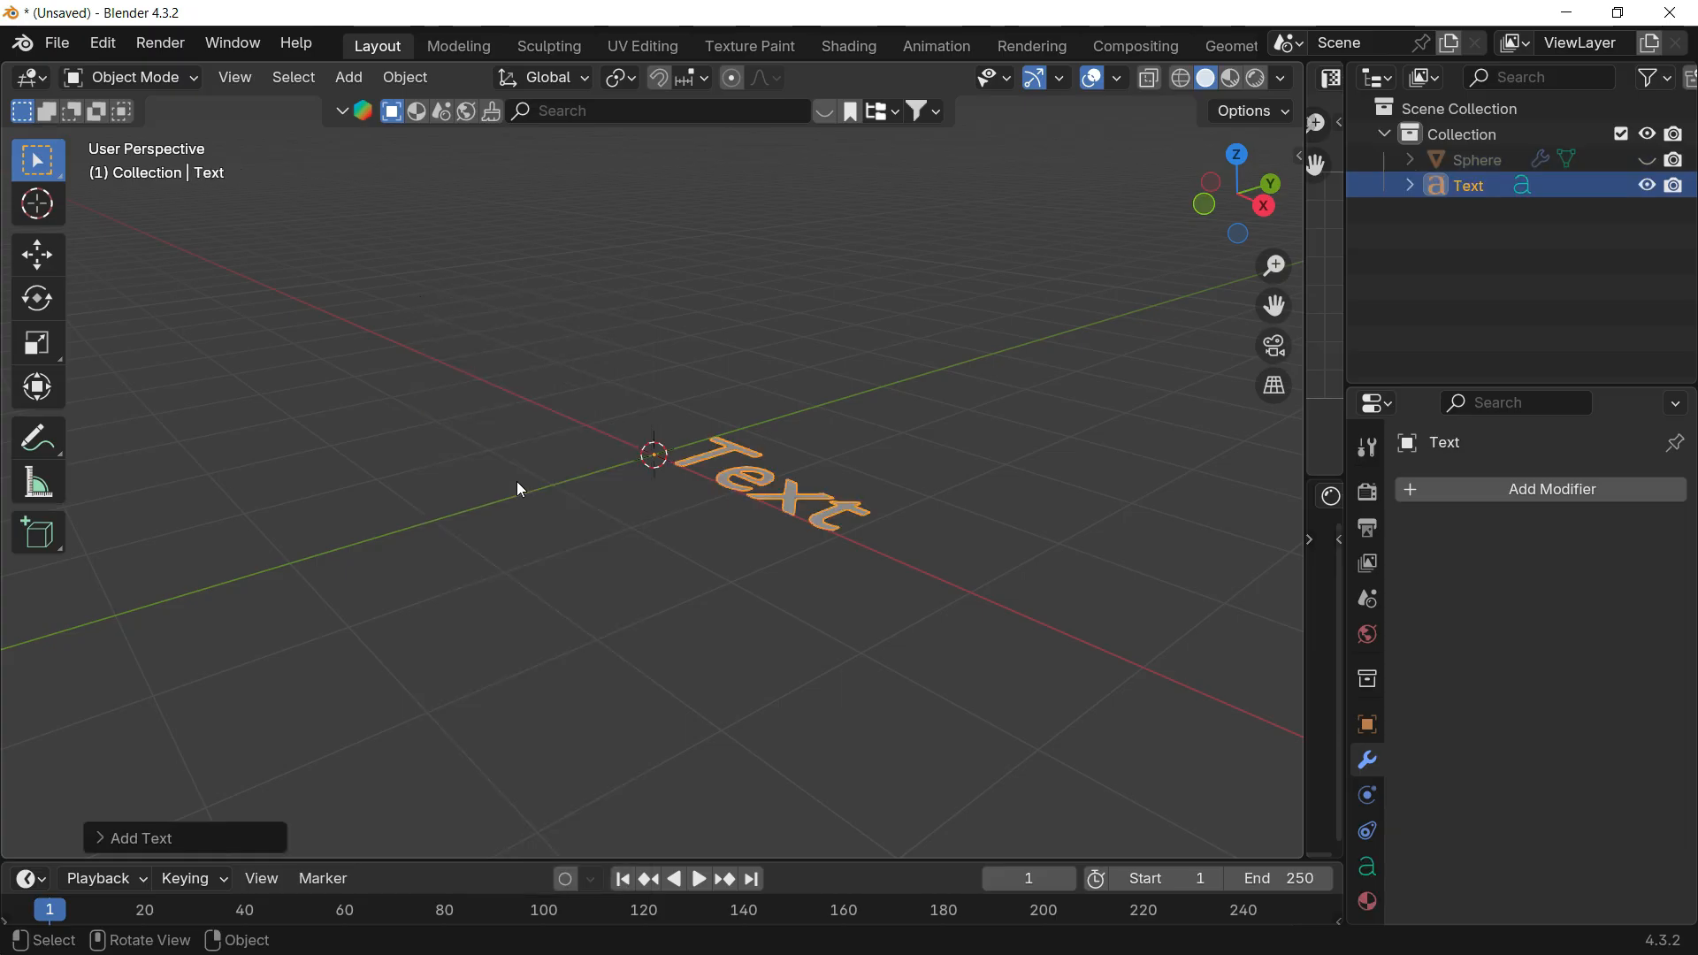
Step: Replace the text object's default wording with UNIVERSAL
key(Tab)
key(BackSpace)
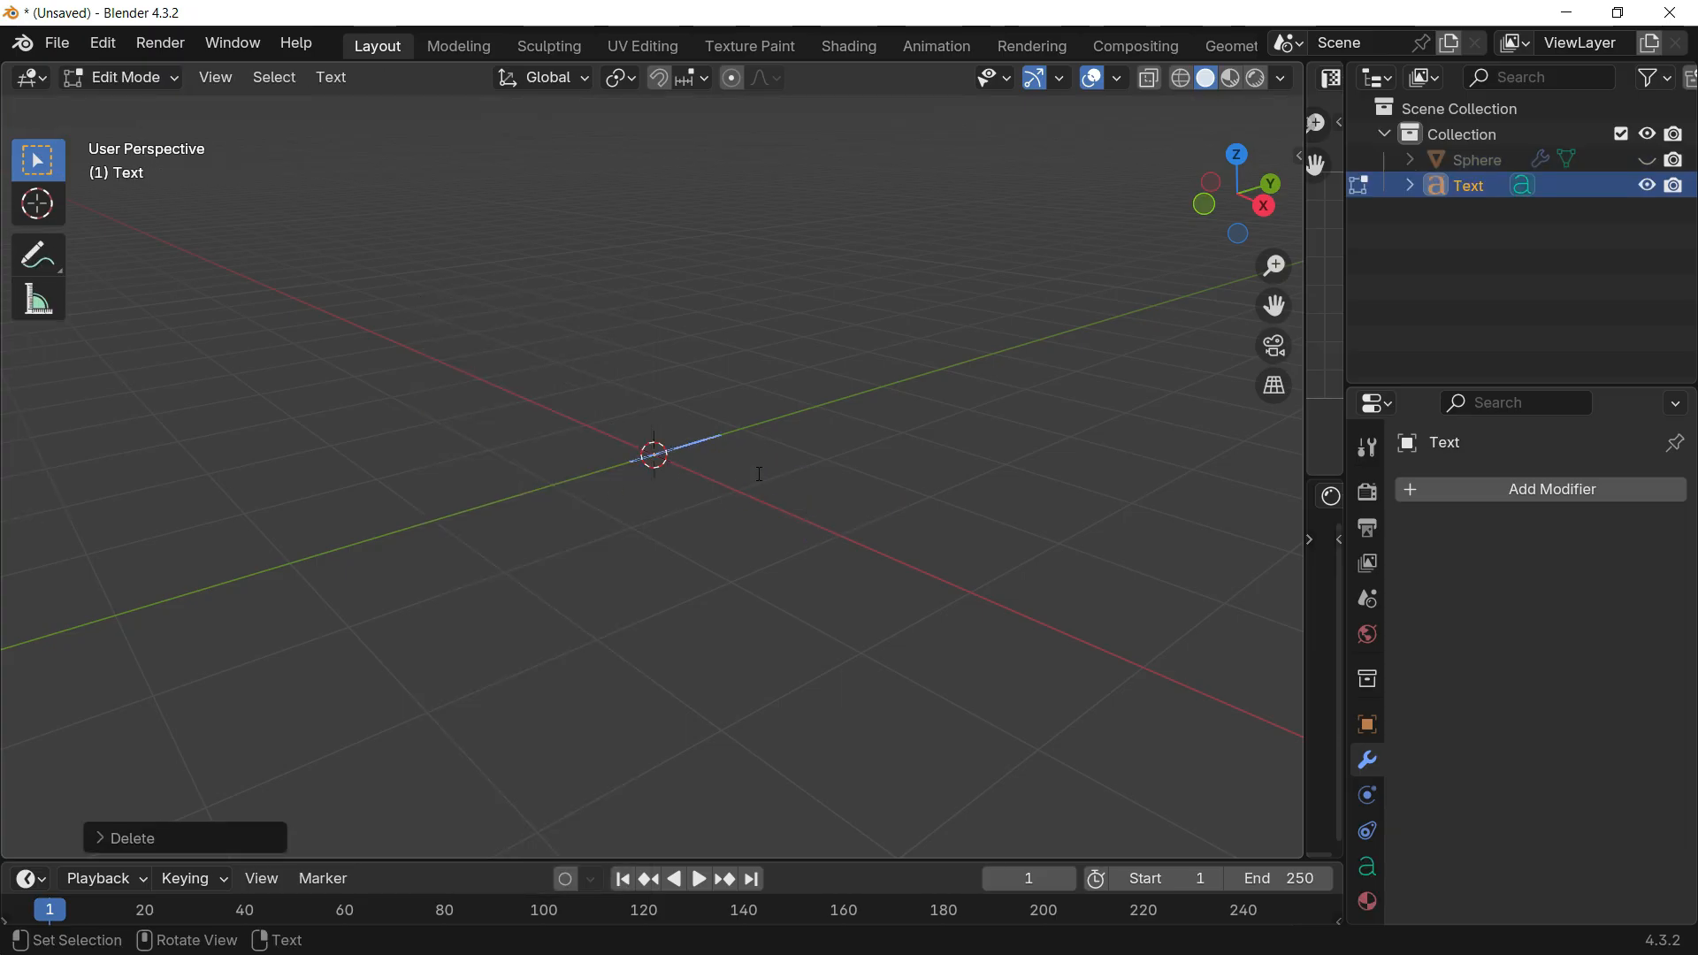
text(UNIVERSA)
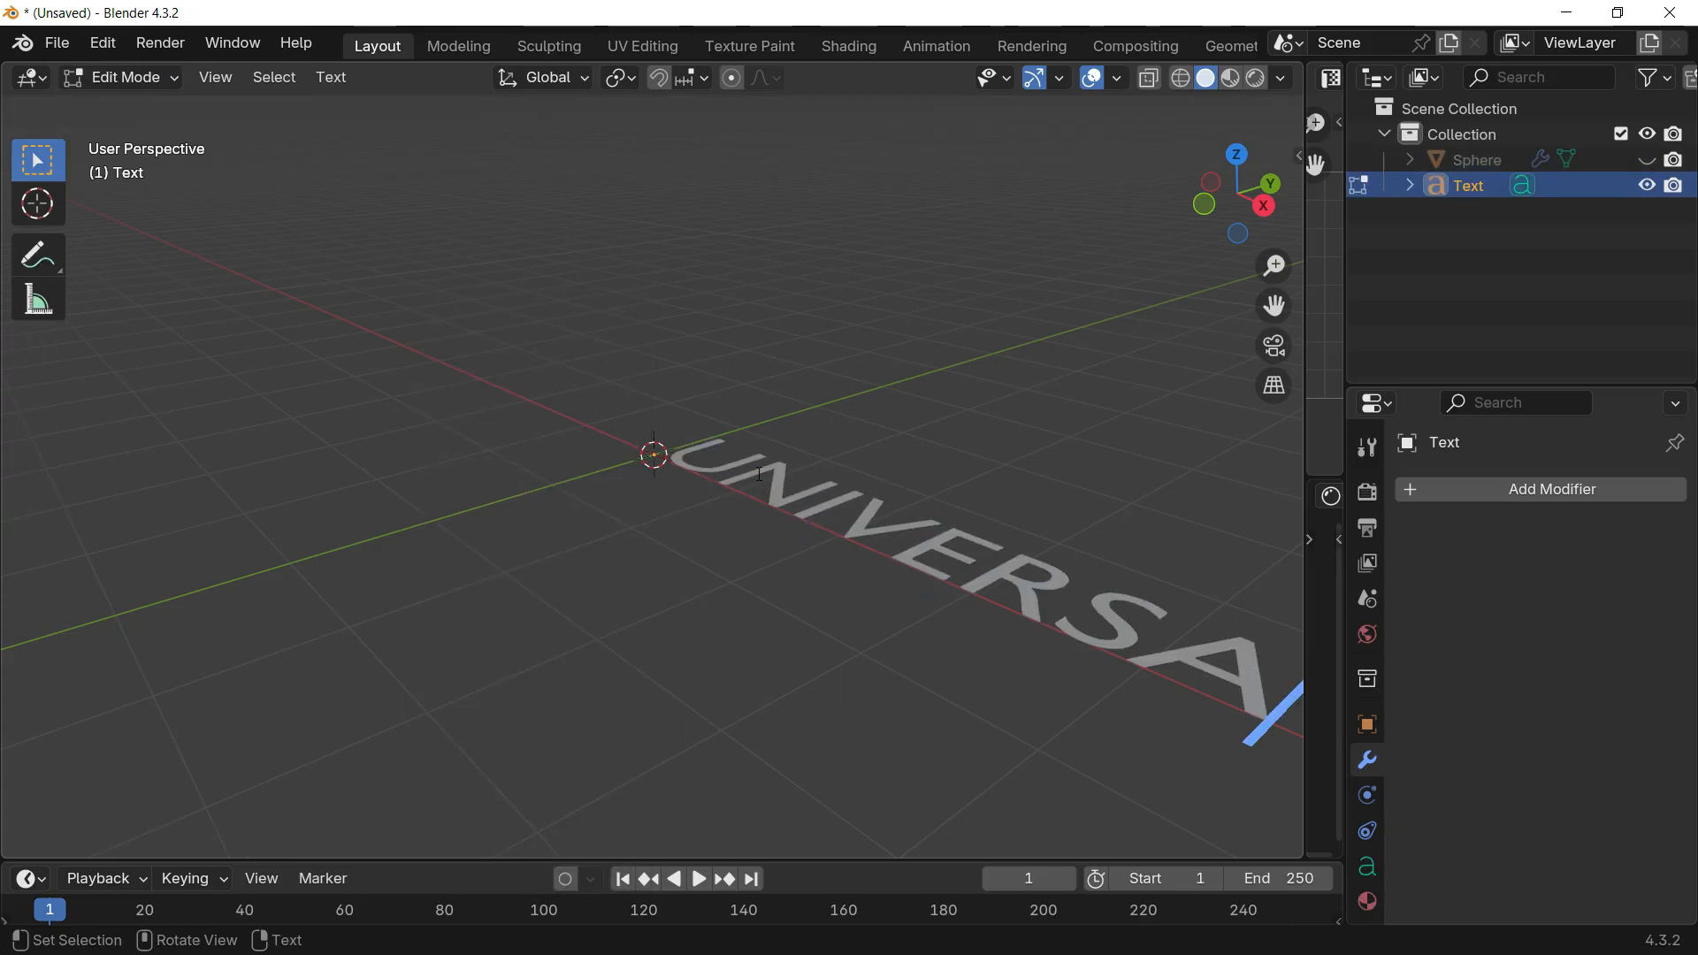
key(Tab)
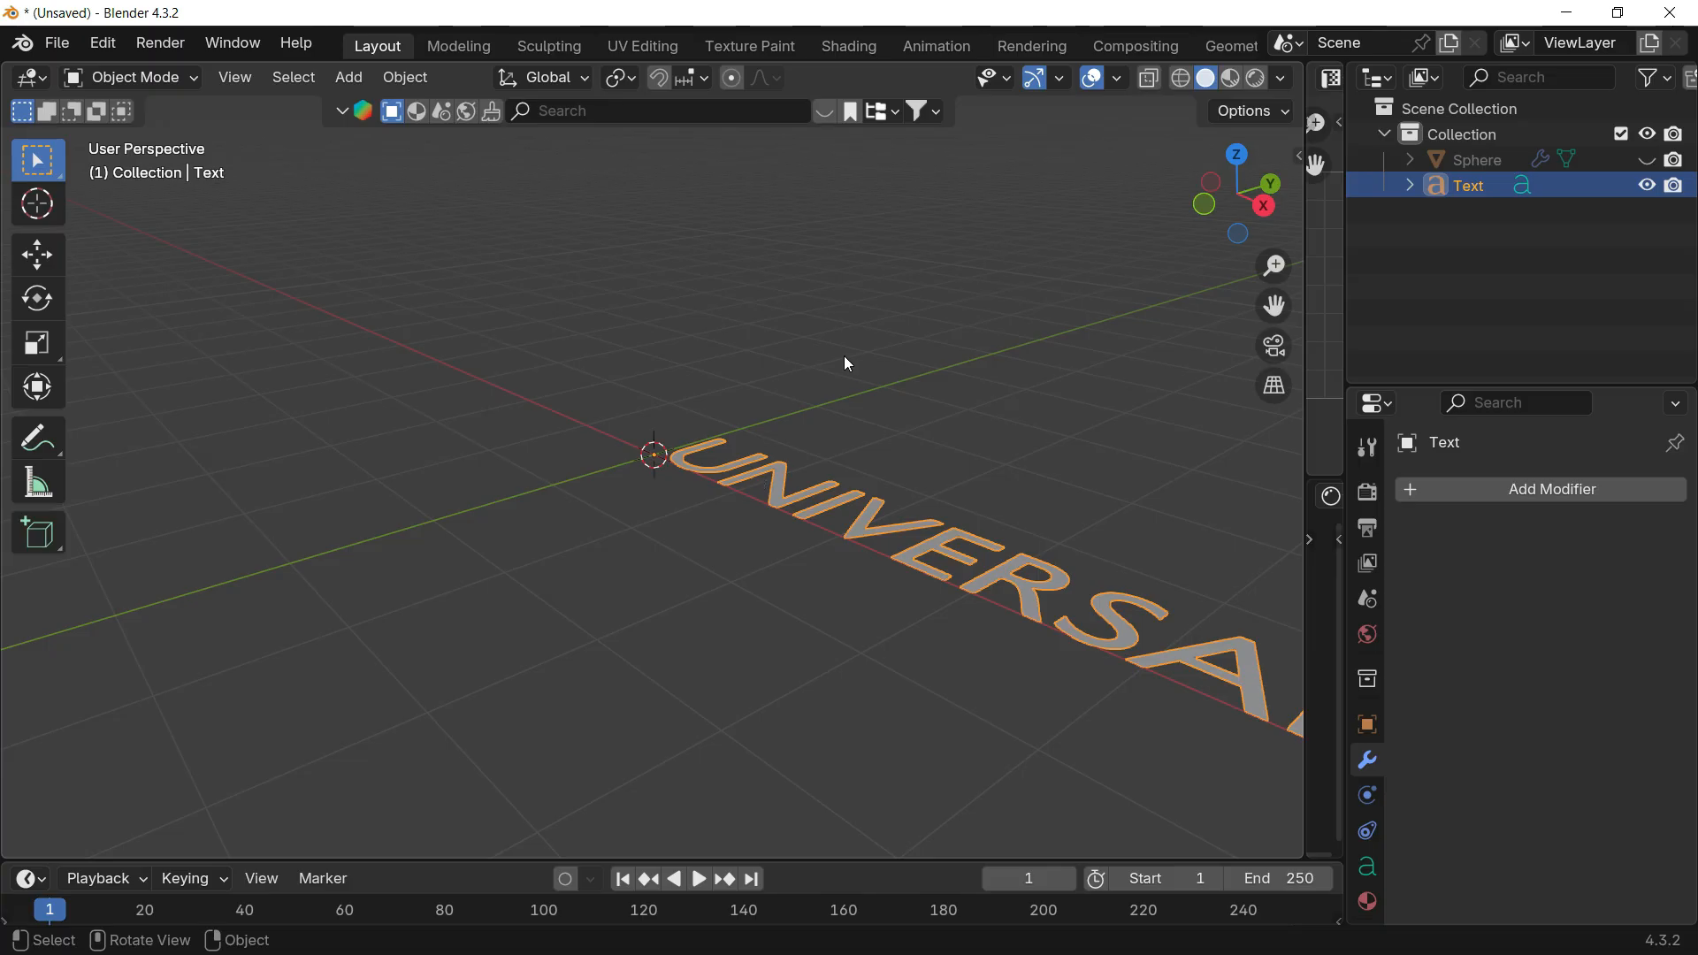
Step: Delete the last letter of the UNIVERSAL text and retype it as L
shift+middle_drag(1021, 457, 842, 428)
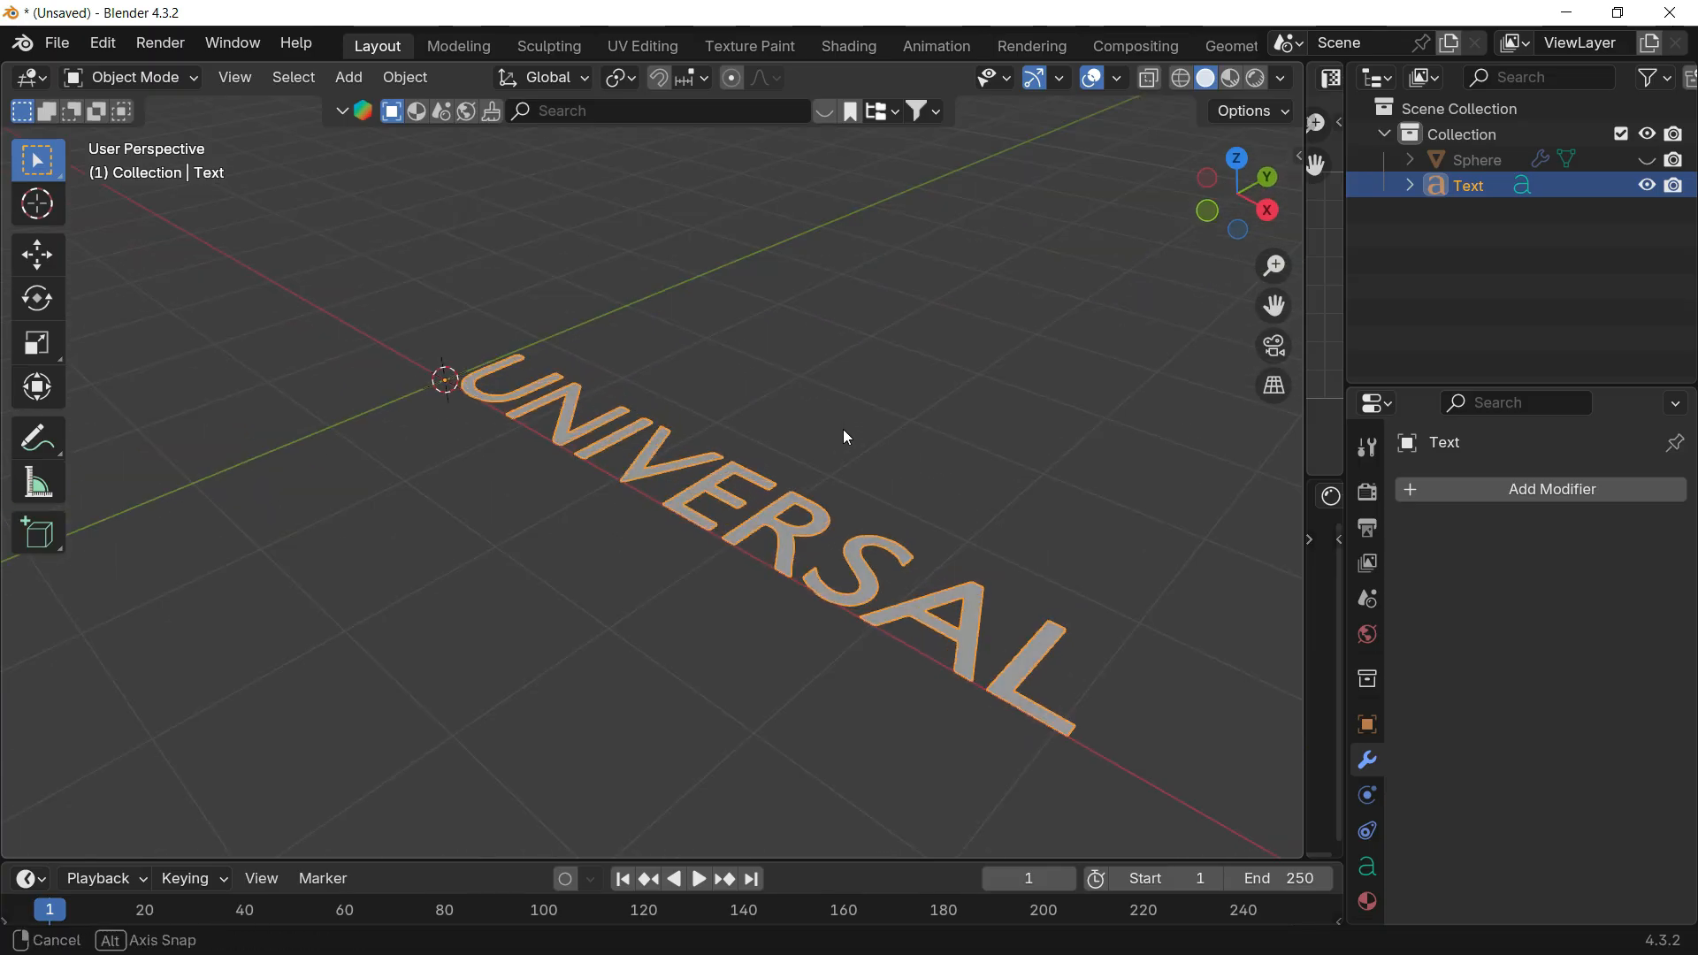
middle_drag(914, 522, 907, 477)
key(Tab)
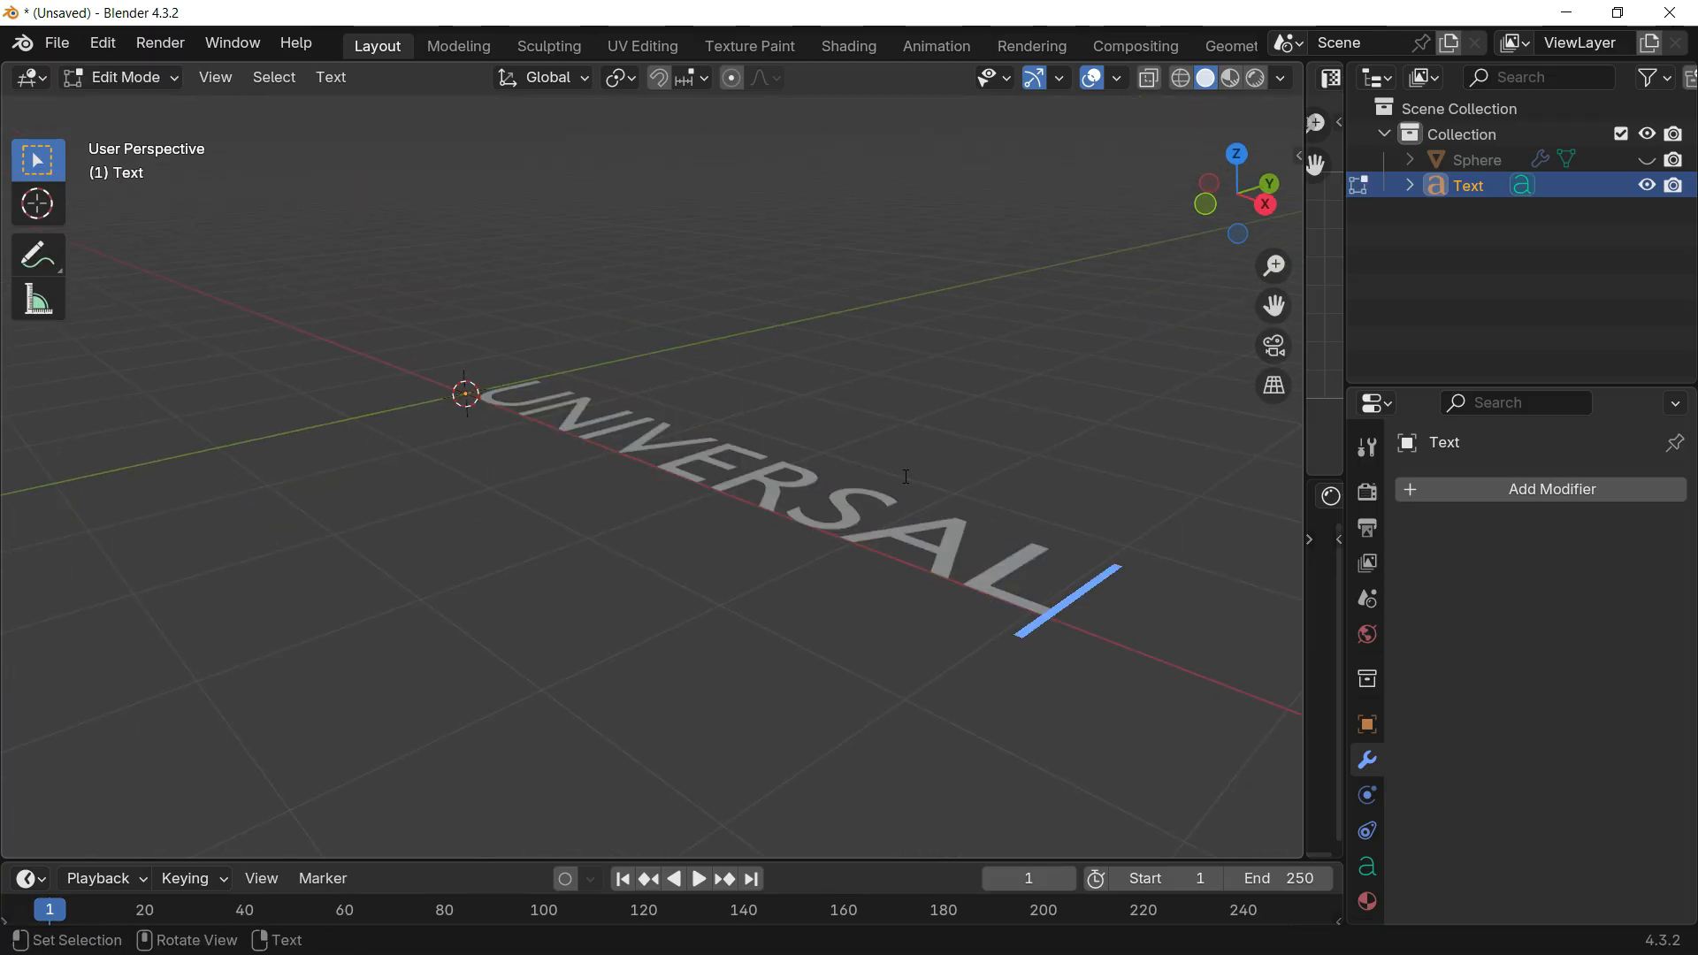
key(BackSpace)
text(I)
key(BackSpace)
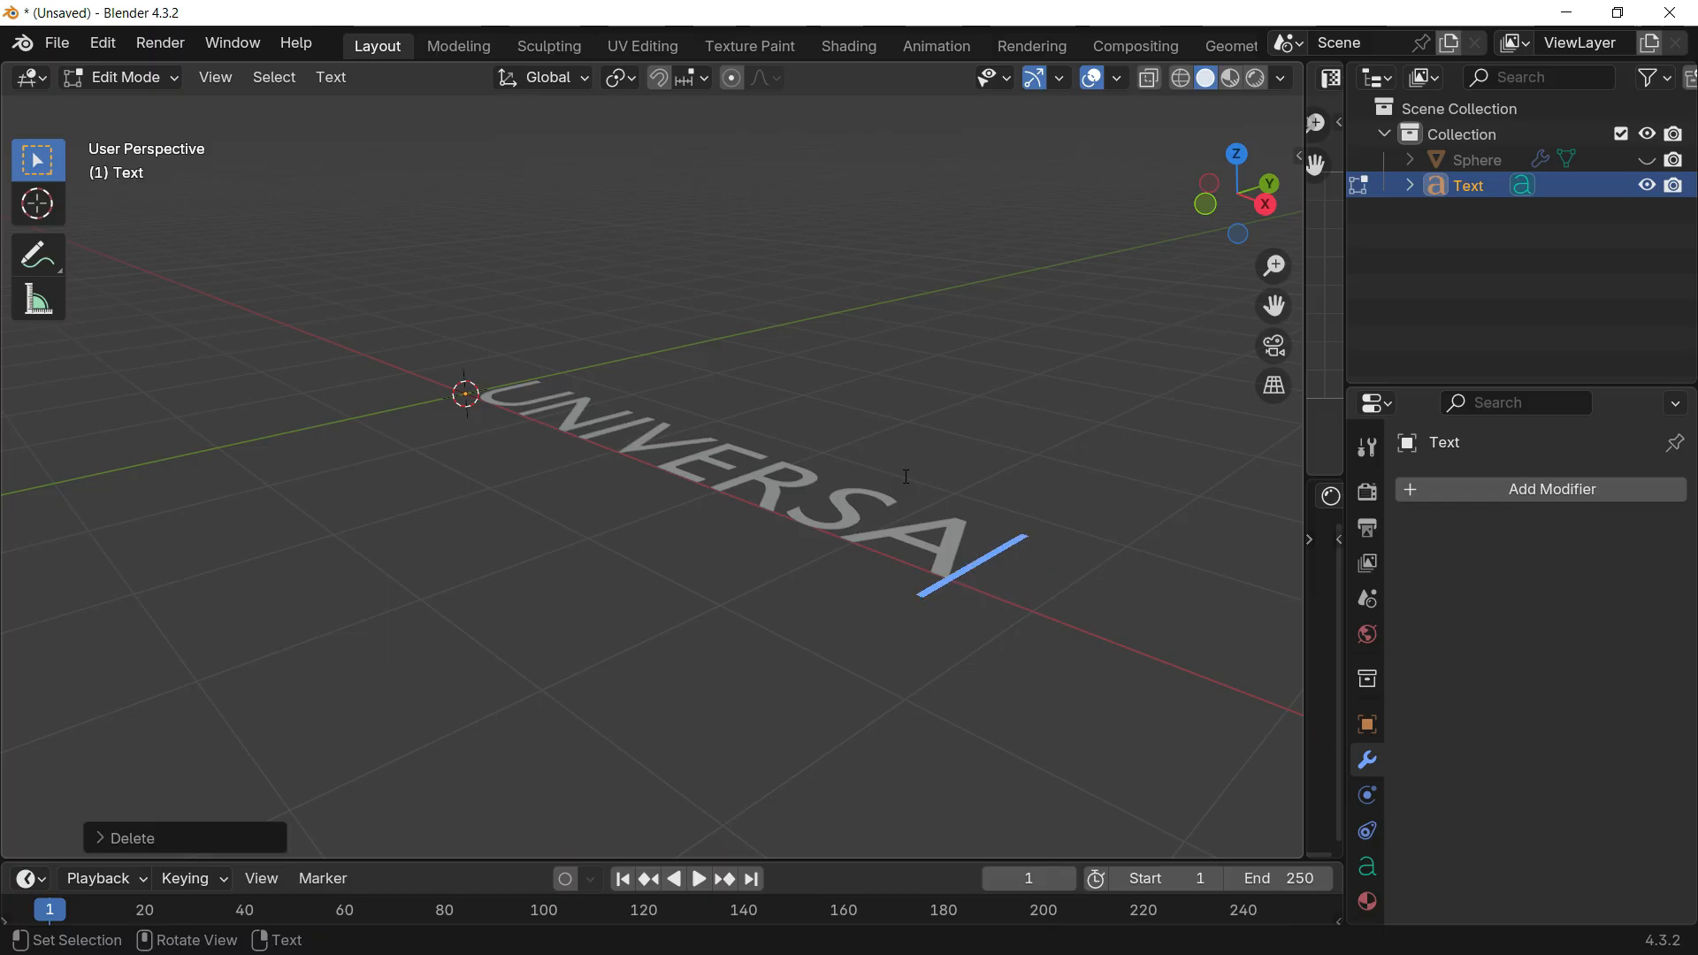
text(L)
key(Tab)
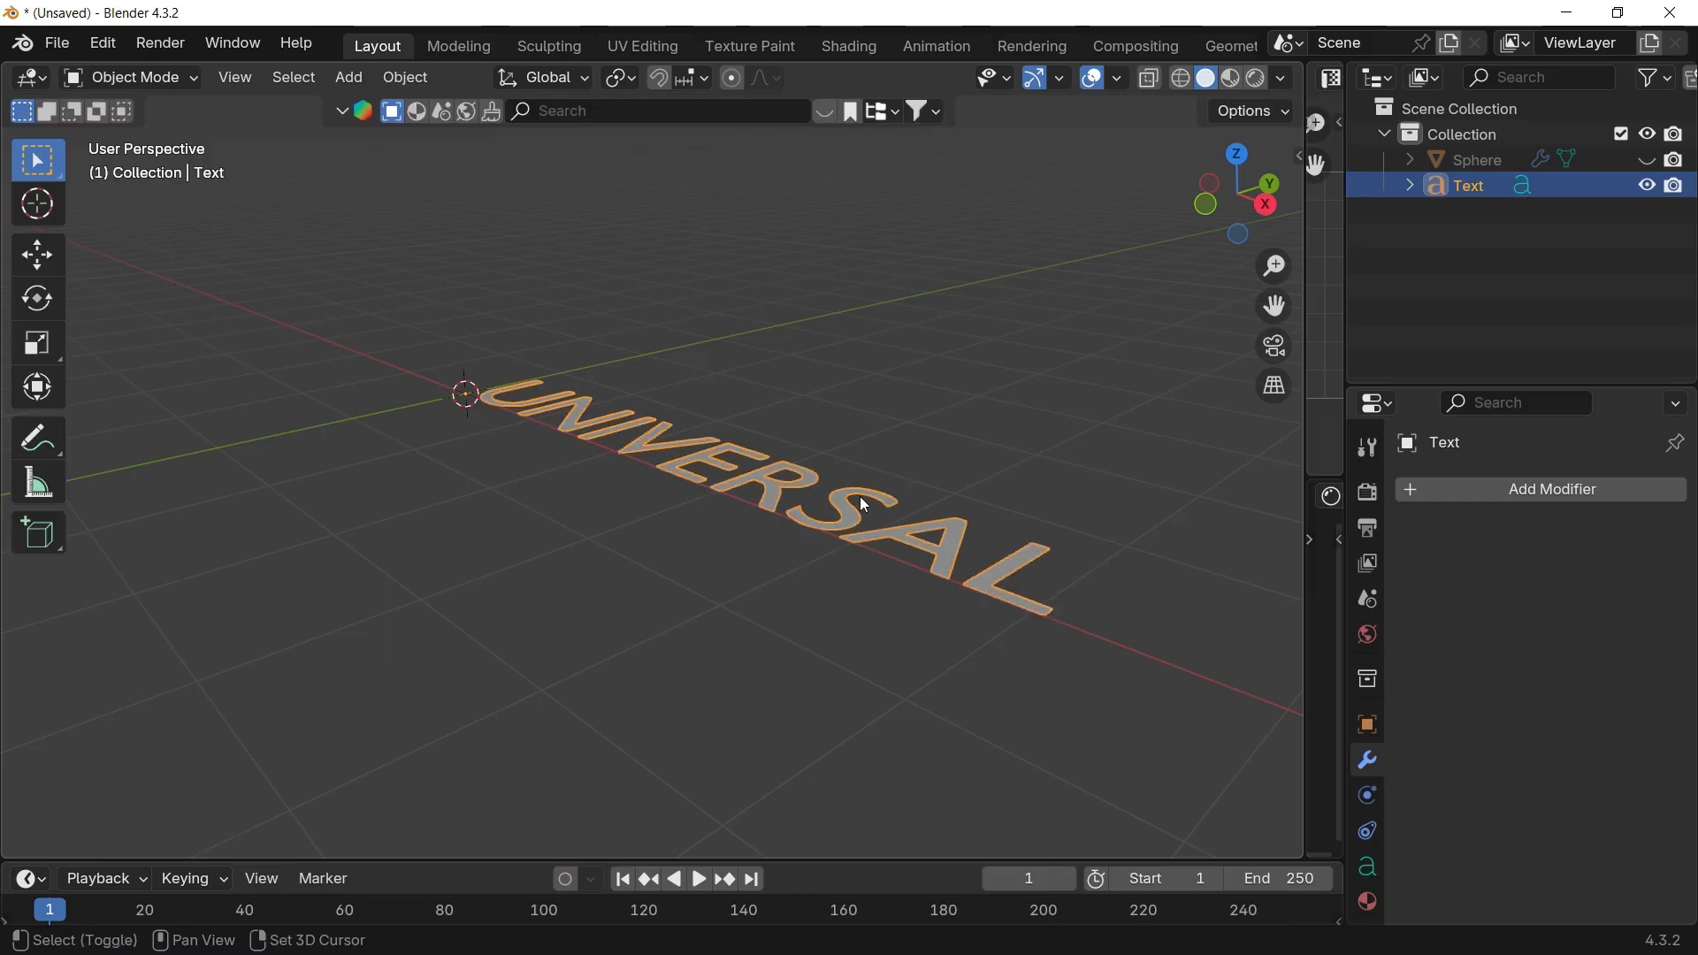
Step: Rotate the UNIVERSAL text 90 degrees about the global Z axis
middle_drag(864, 497, 955, 591)
text(rz)
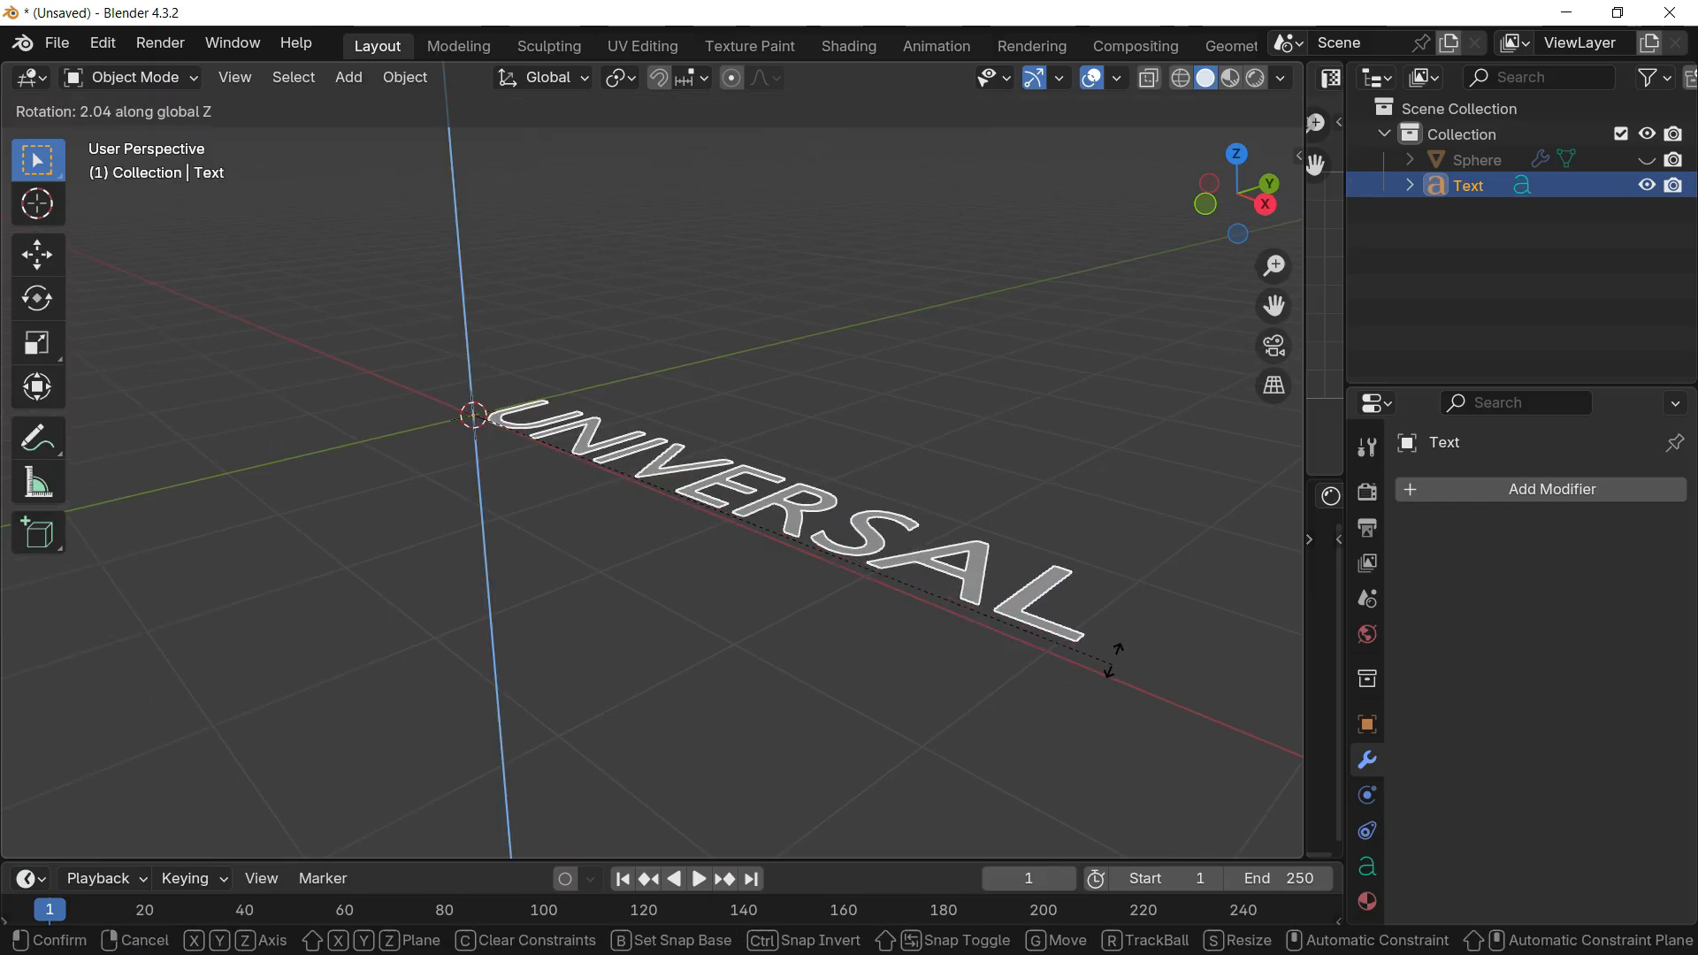
text(90)
key(Return)
middle_drag(1052, 476, 1032, 405)
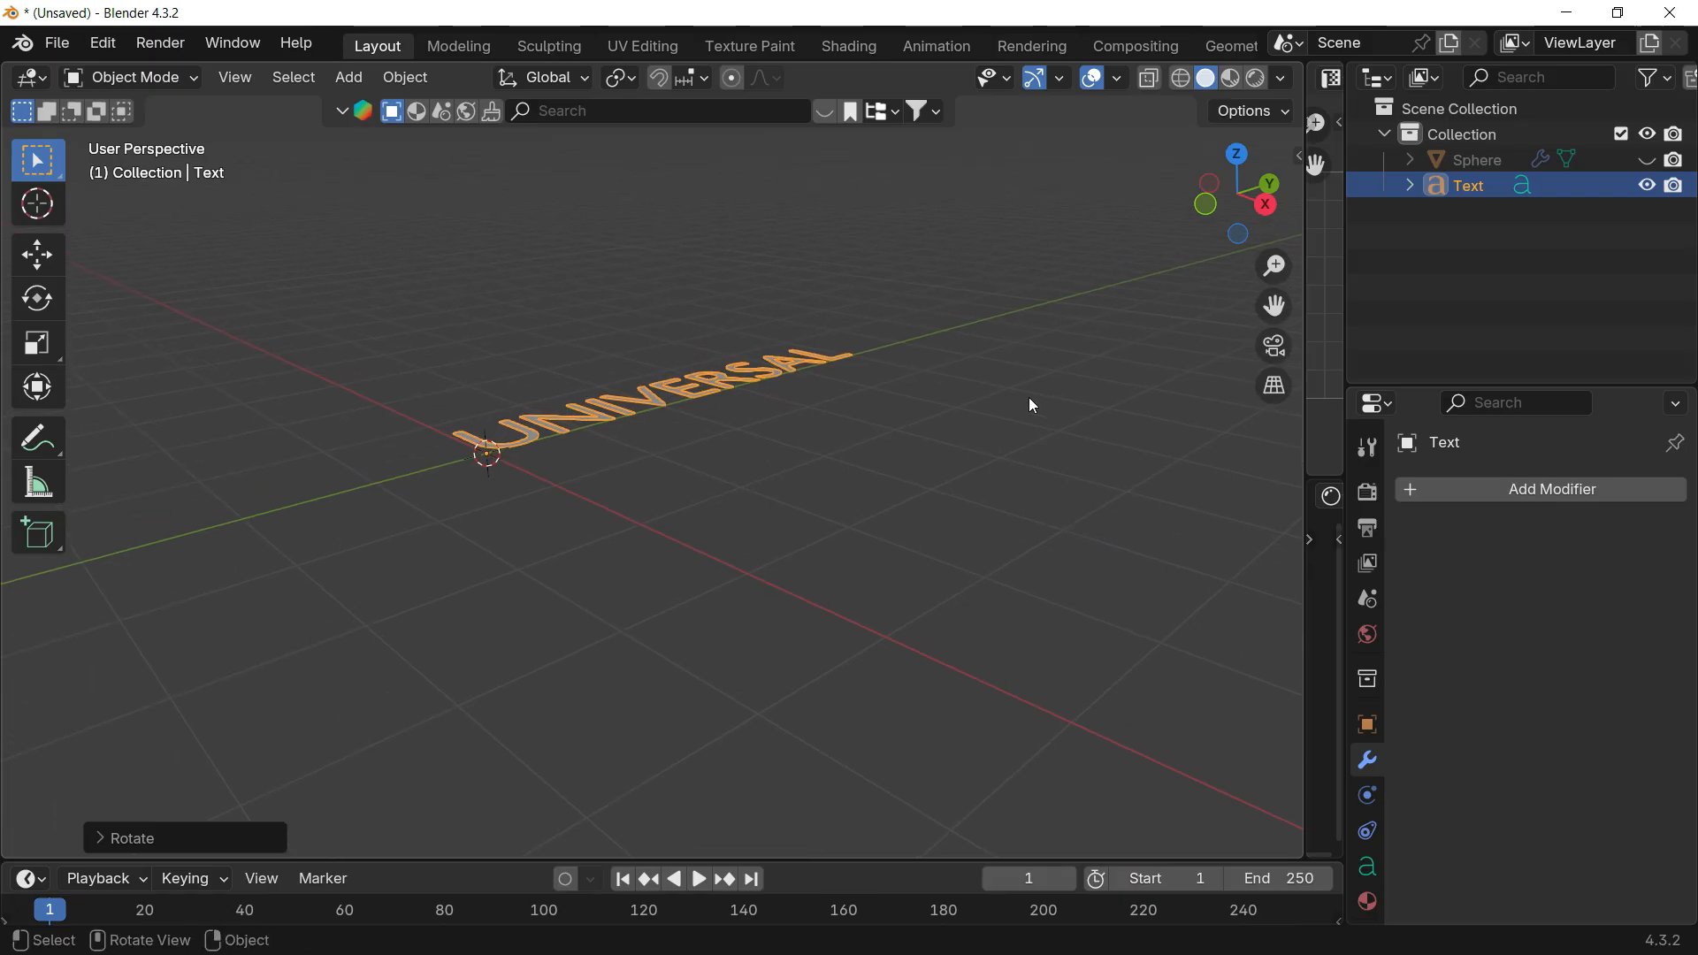
key(r)
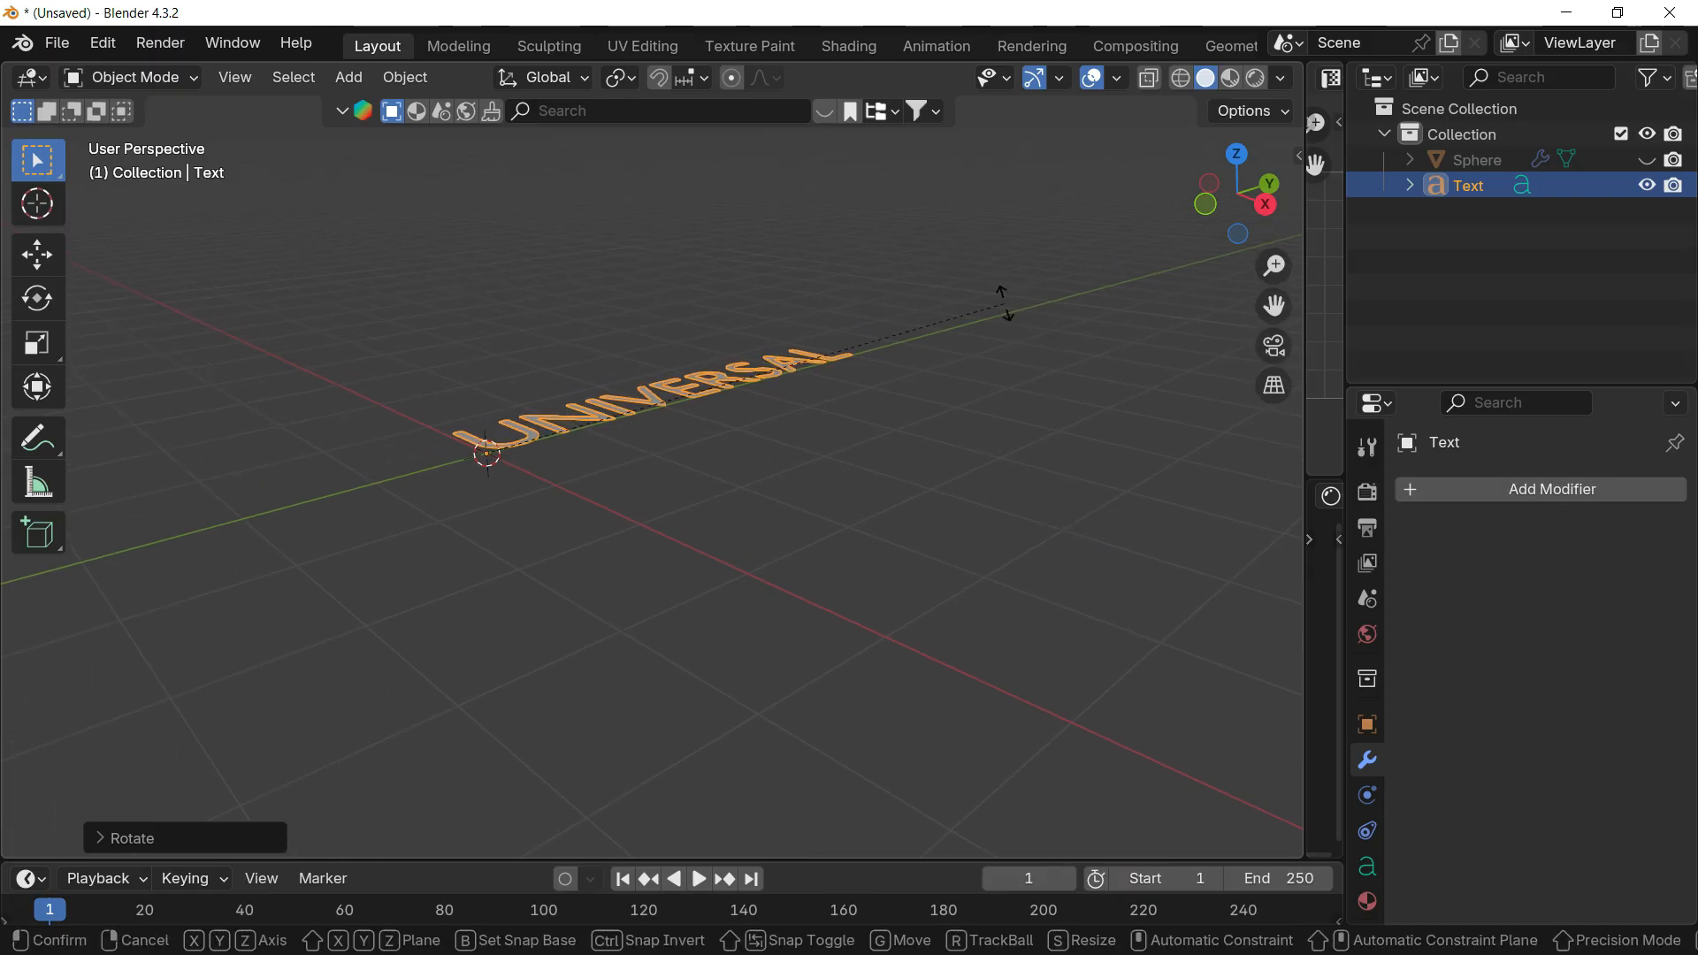
text(y)
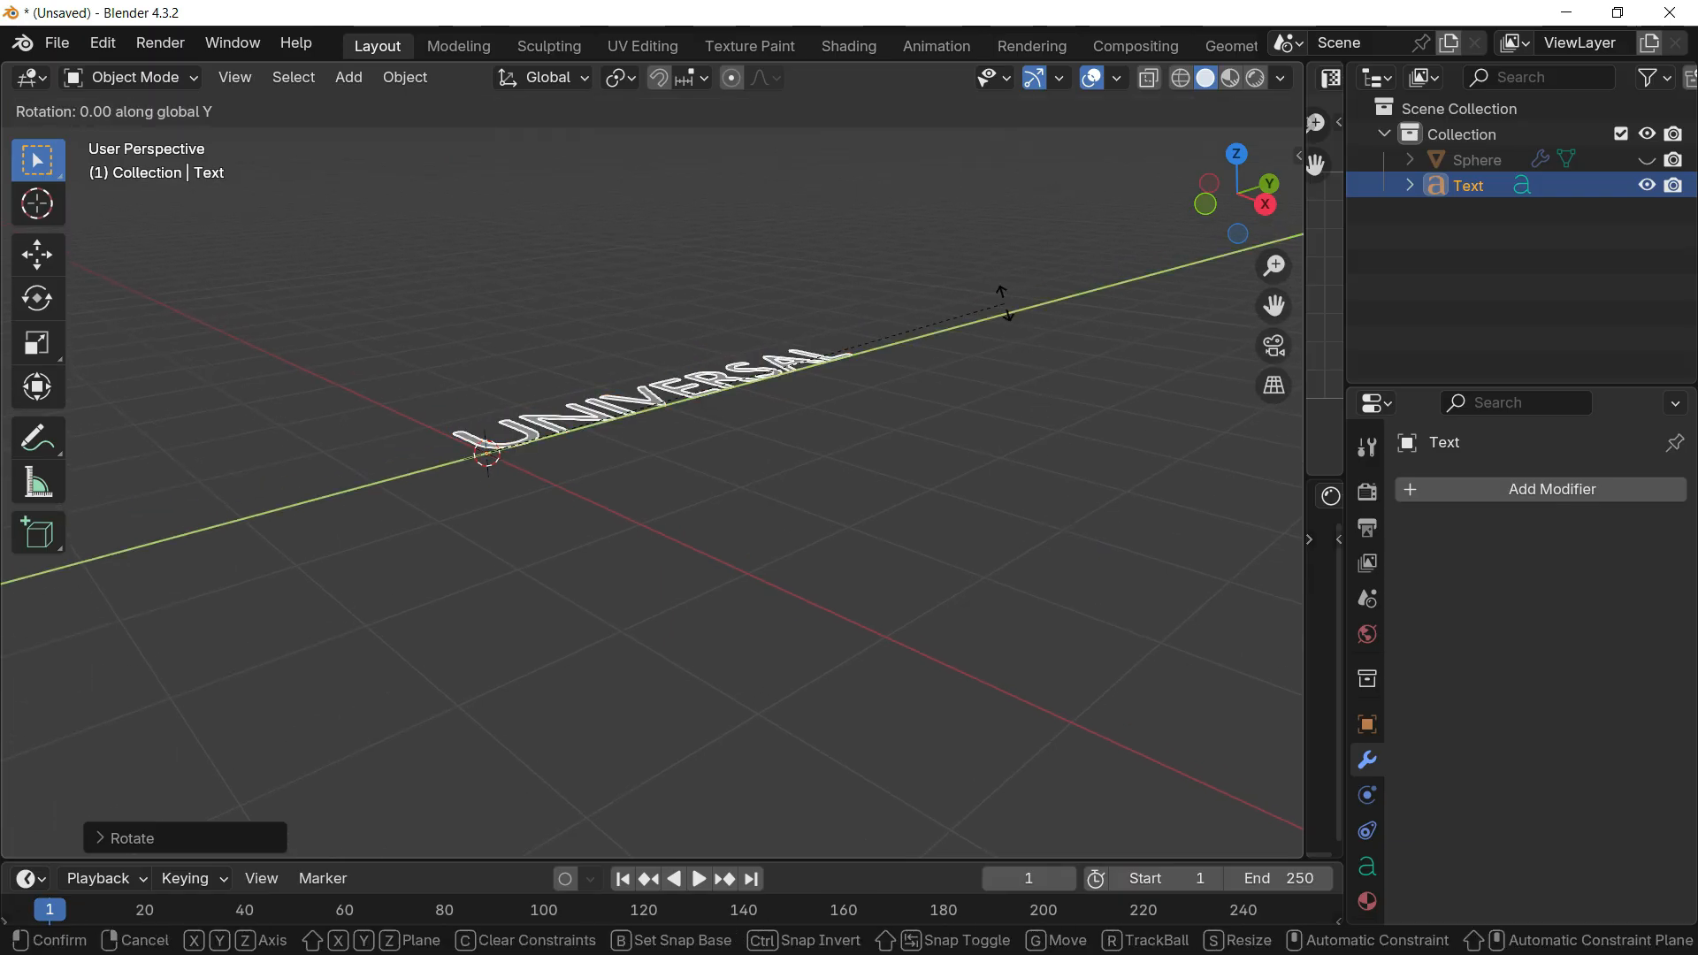
text(0)
key(Return)
Step: Rotate the UNIVERSAL text 90 degrees about the global X axis so it stands upright
text(r)
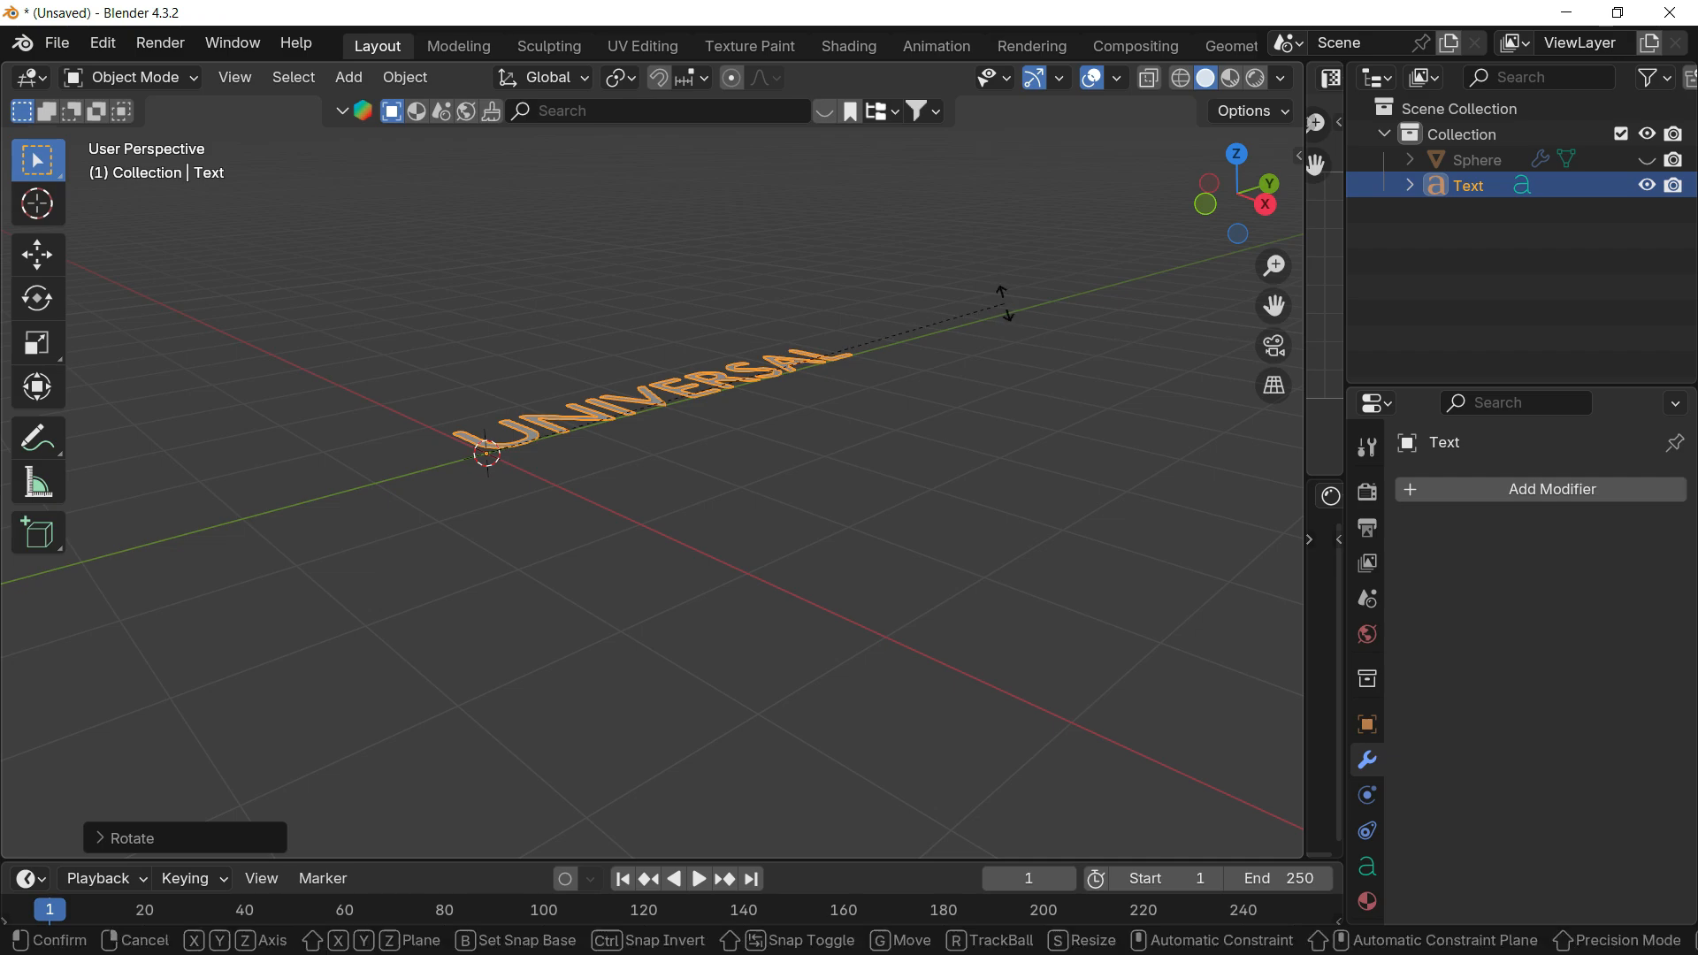
text(x90)
key(Return)
middle_drag(1005, 304, 849, 409)
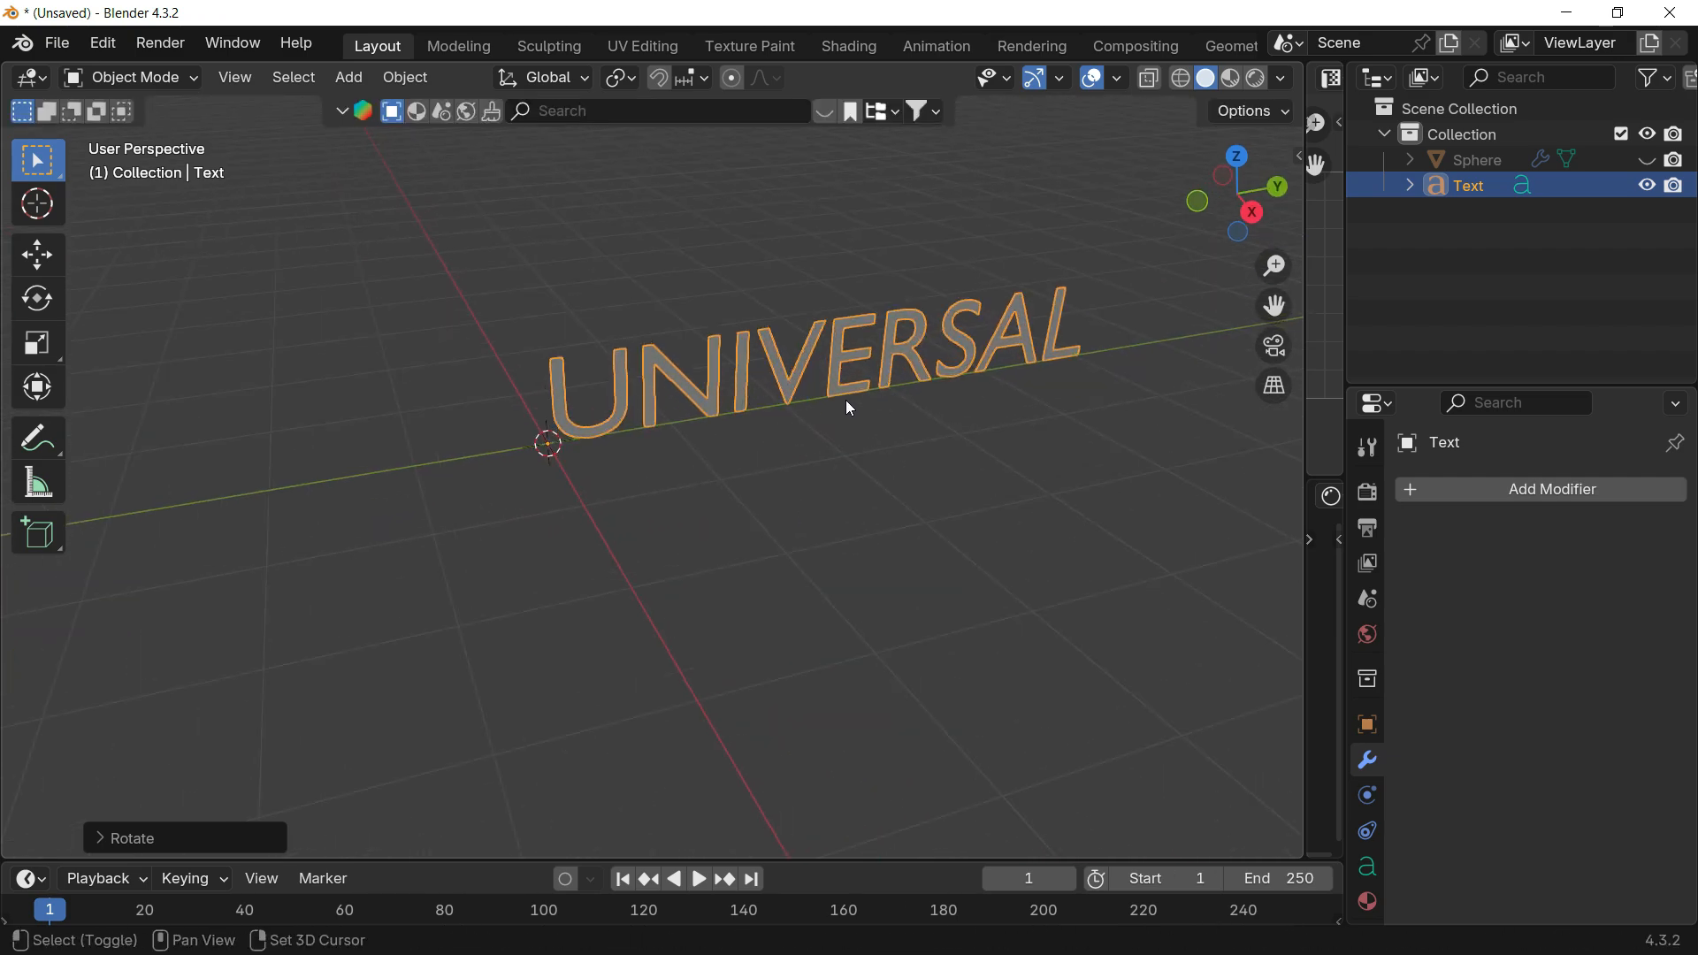
Step: Set the UNIVERSAL text's horizontal paragraph alignment to Center
click(1368, 862)
scroll(1499, 598, down, 7)
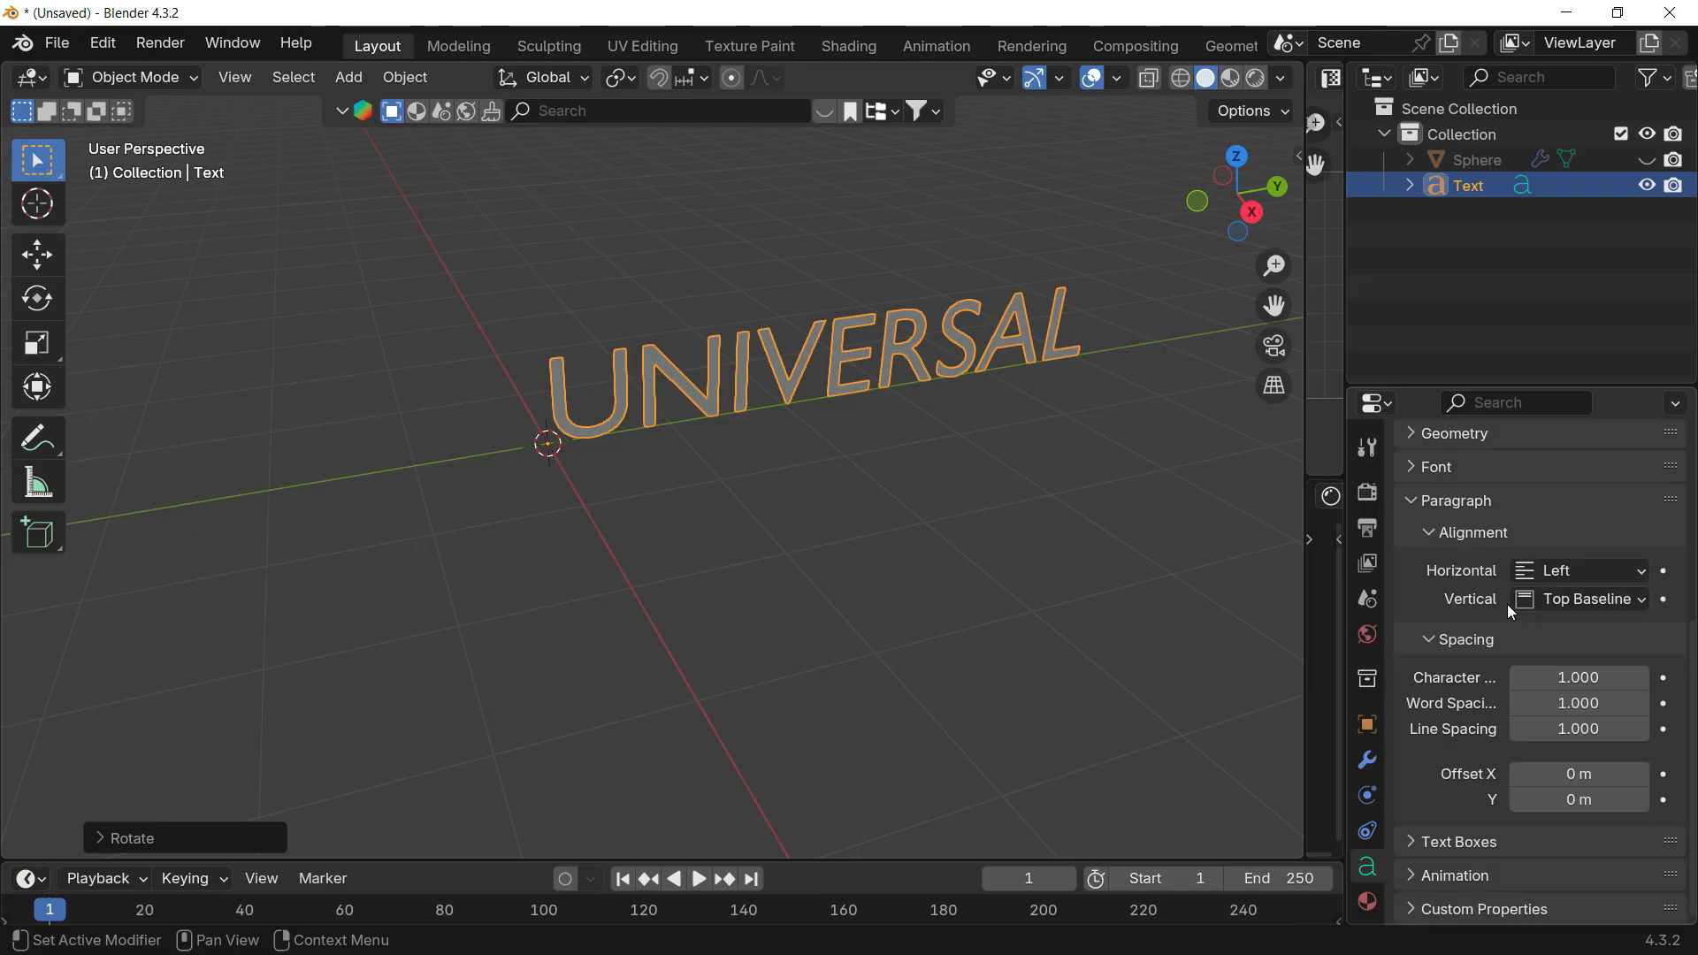
scroll(1548, 654, up, 3)
click(1585, 730)
click(1573, 787)
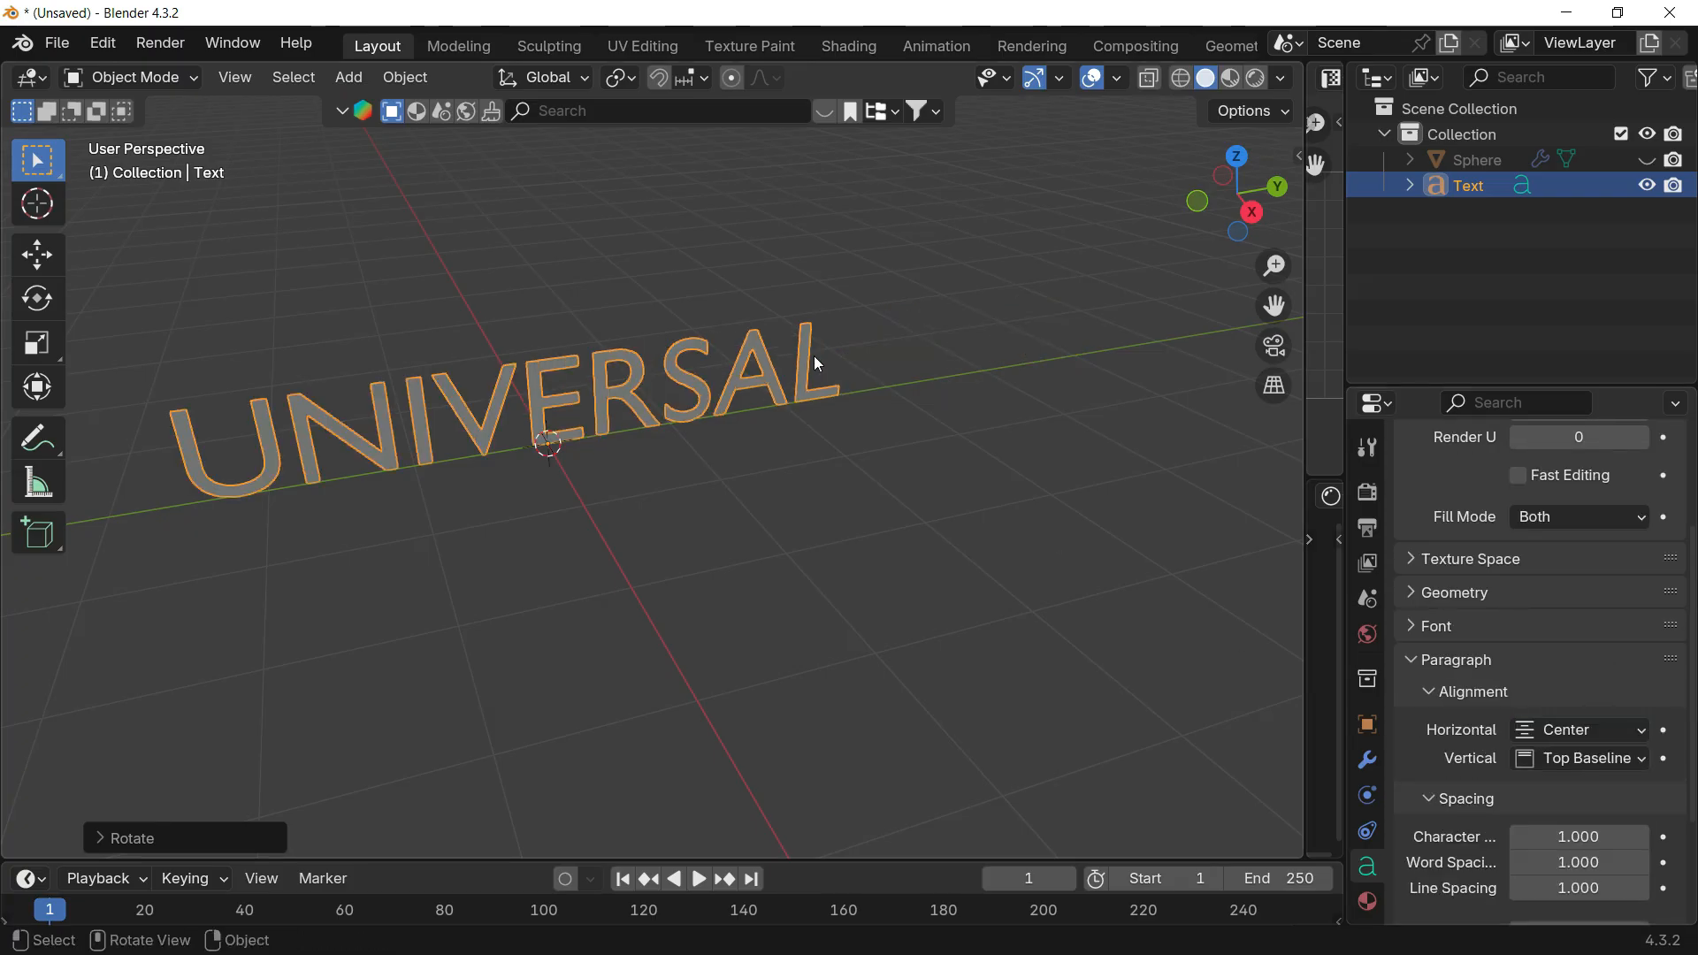
middle_drag(814, 356, 649, 260)
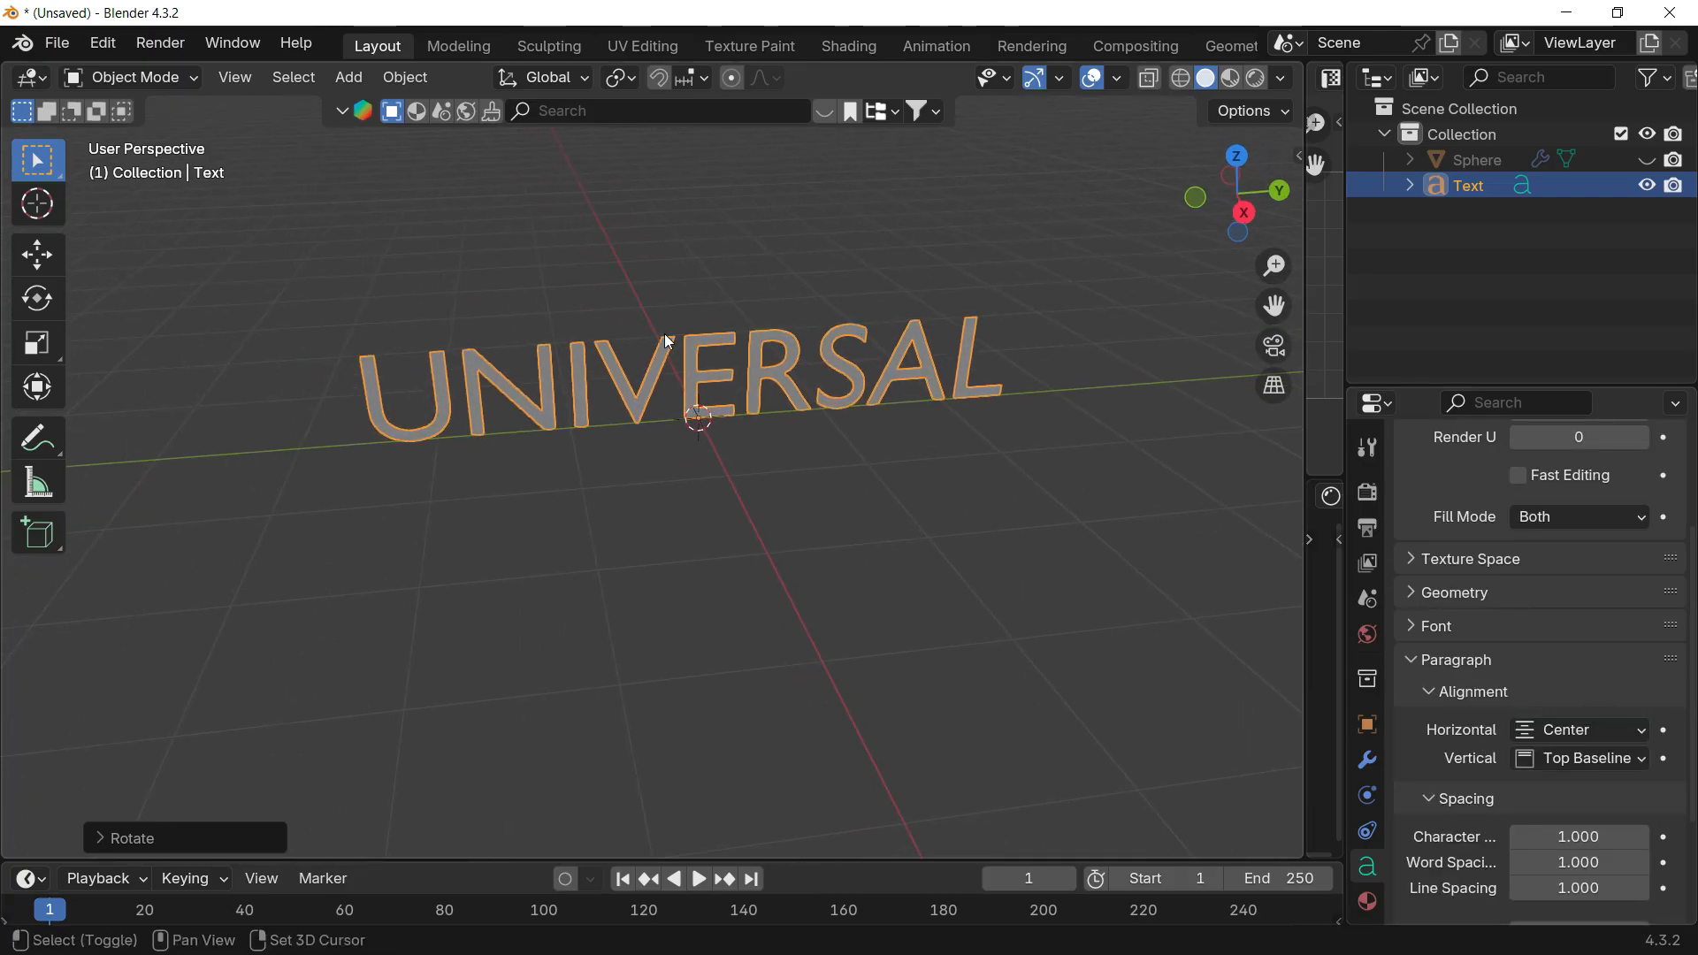
Step: Set the UNIVERSAL text's preview shape resolution to 32
scroll(1547, 601, up, 4)
click(1583, 570)
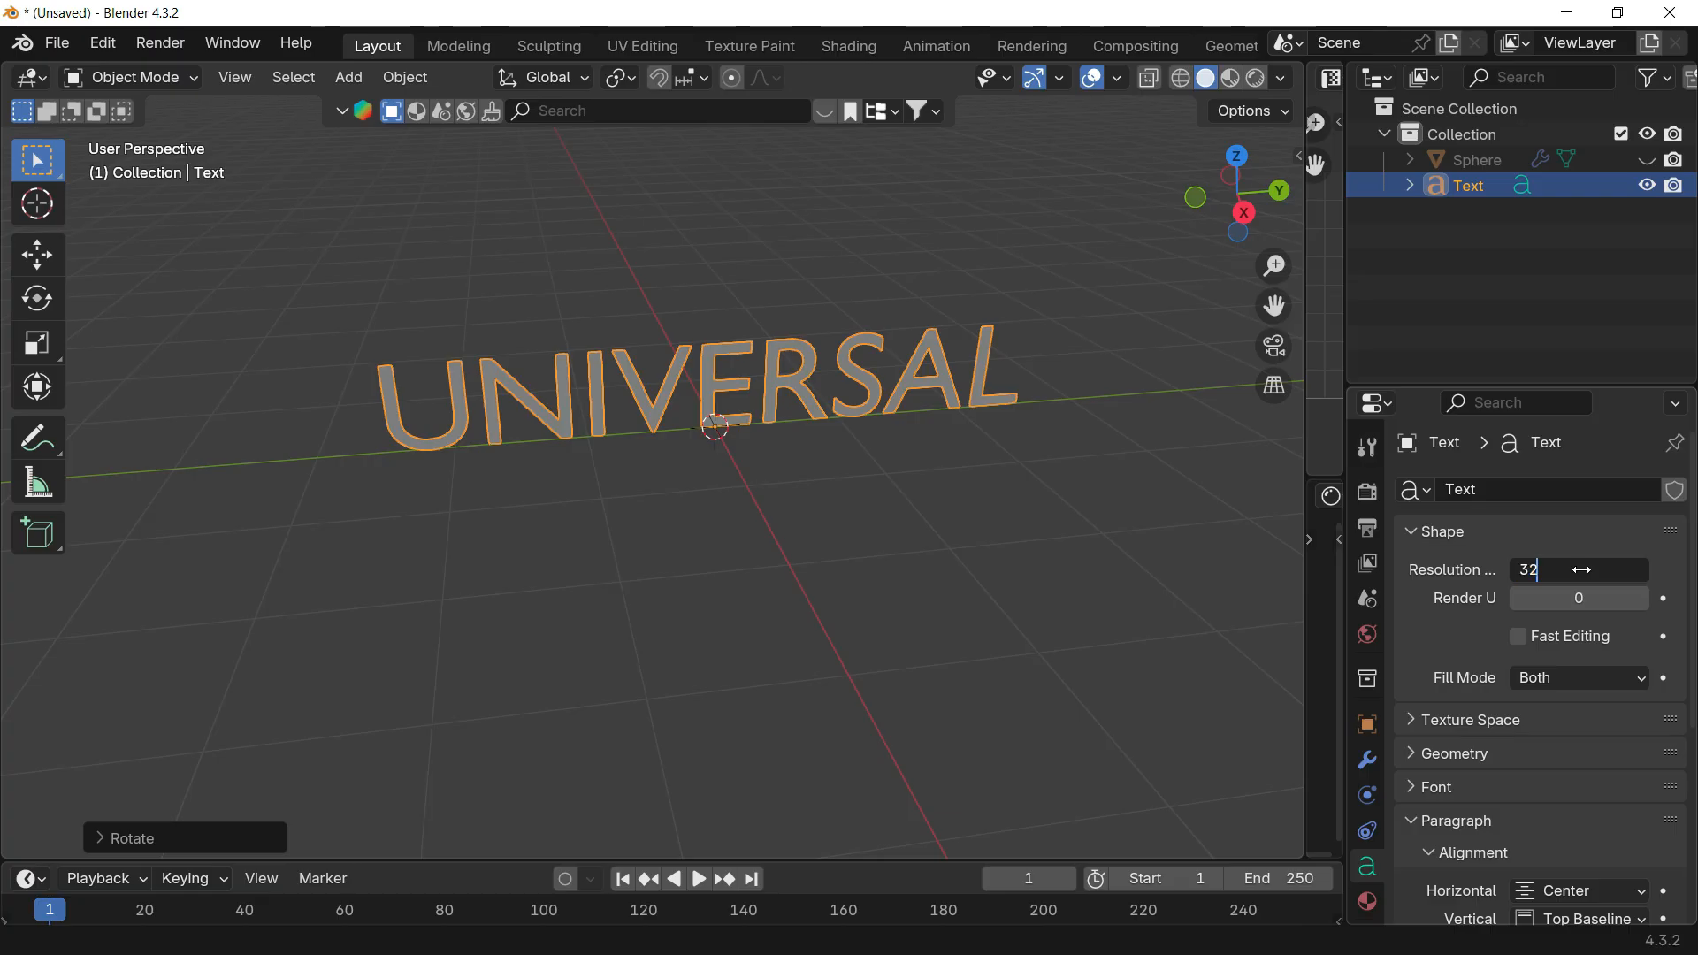
scroll(1570, 743, down, 4)
Step: Give the UNIVERSAL text an extrusion of 0.08 m
click(1409, 628)
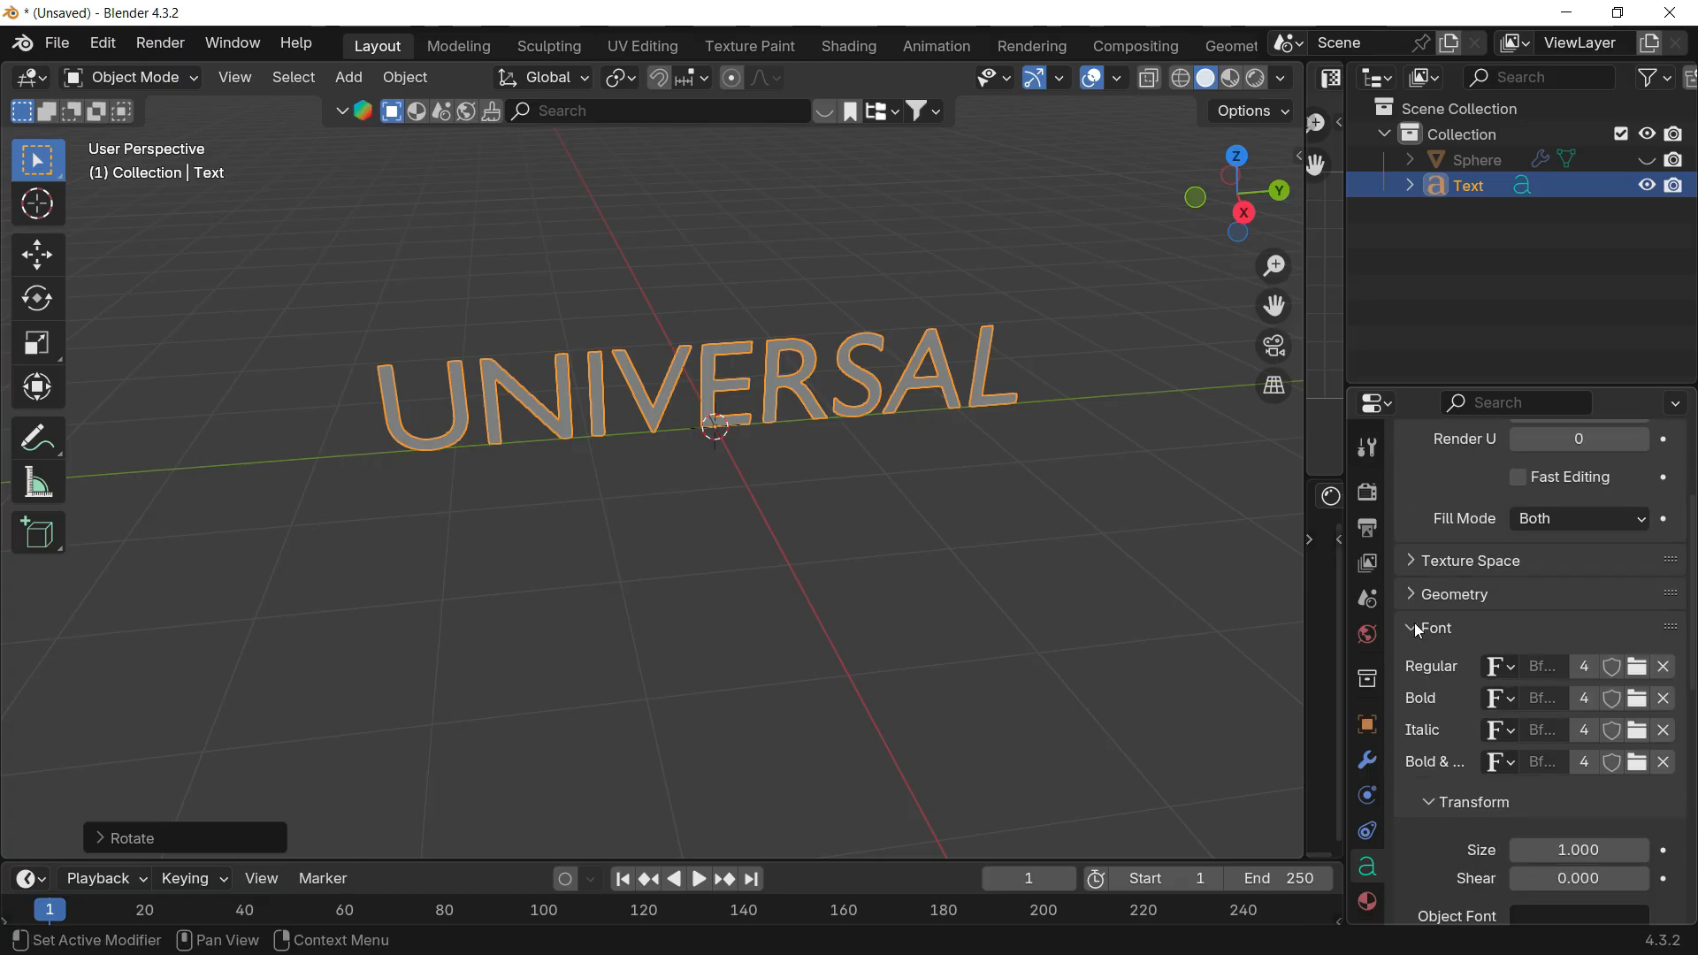
click(1428, 597)
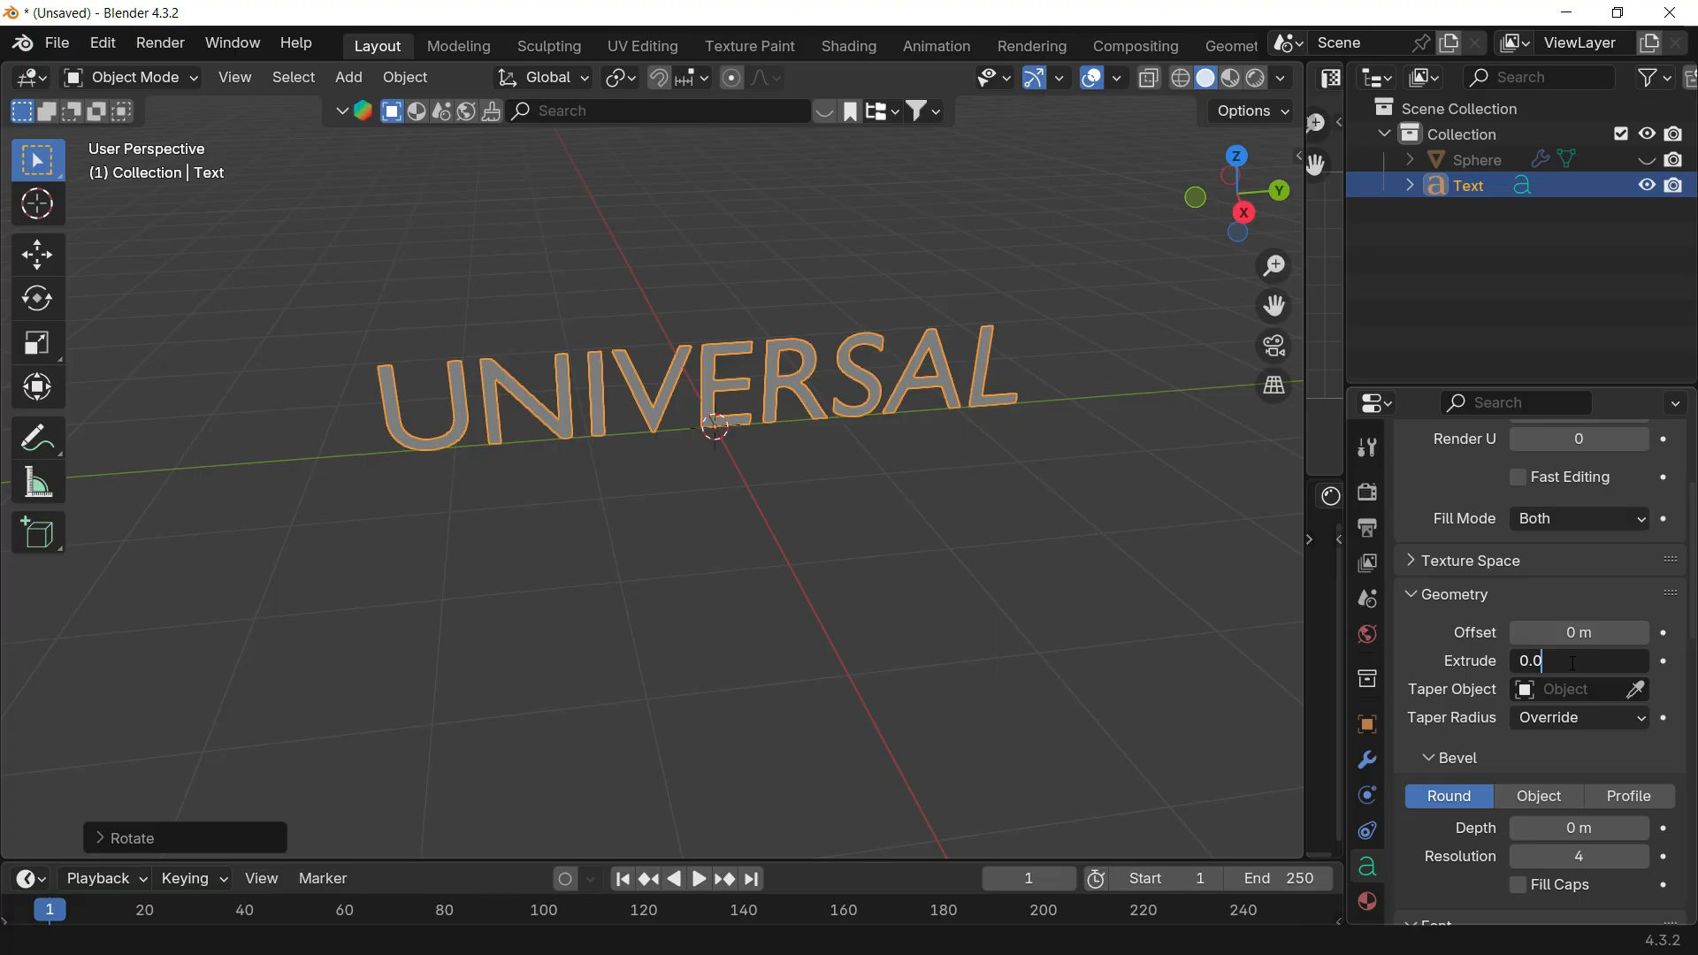
text(8)
key(Return)
middle_drag(587, 204, 699, 425)
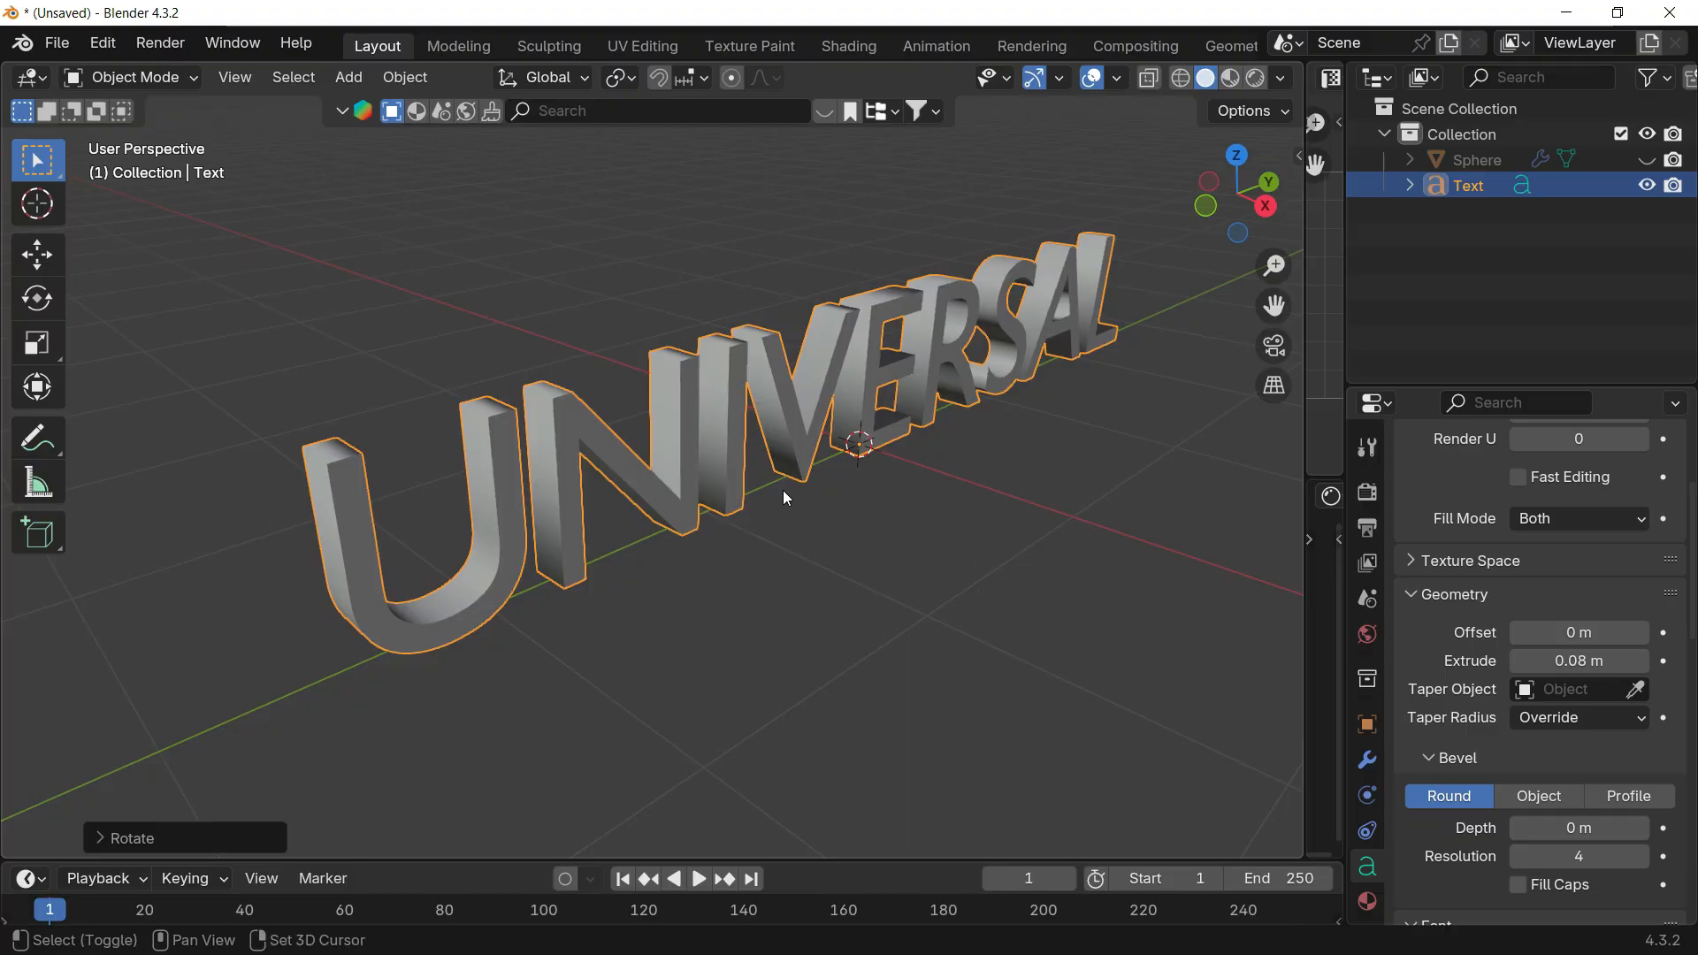
Step: Browse the Windows fonts for the text's regular font and filter the list by "mo"
scroll(784, 496, down, 3)
click(1417, 600)
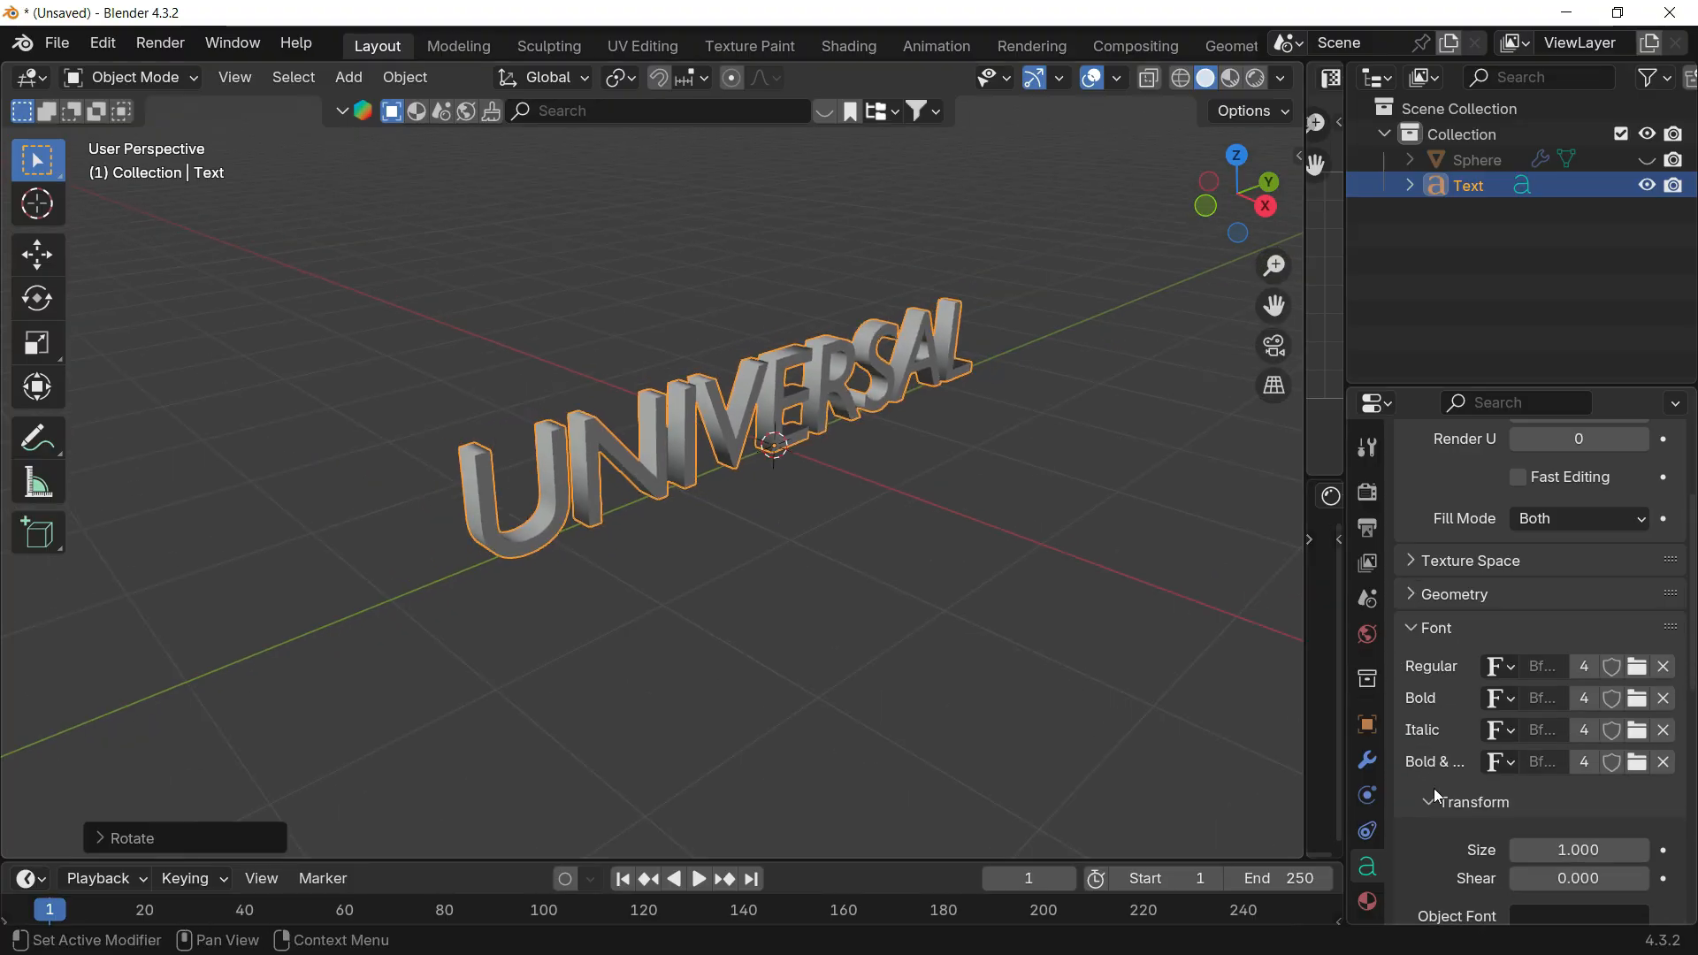
click(1637, 667)
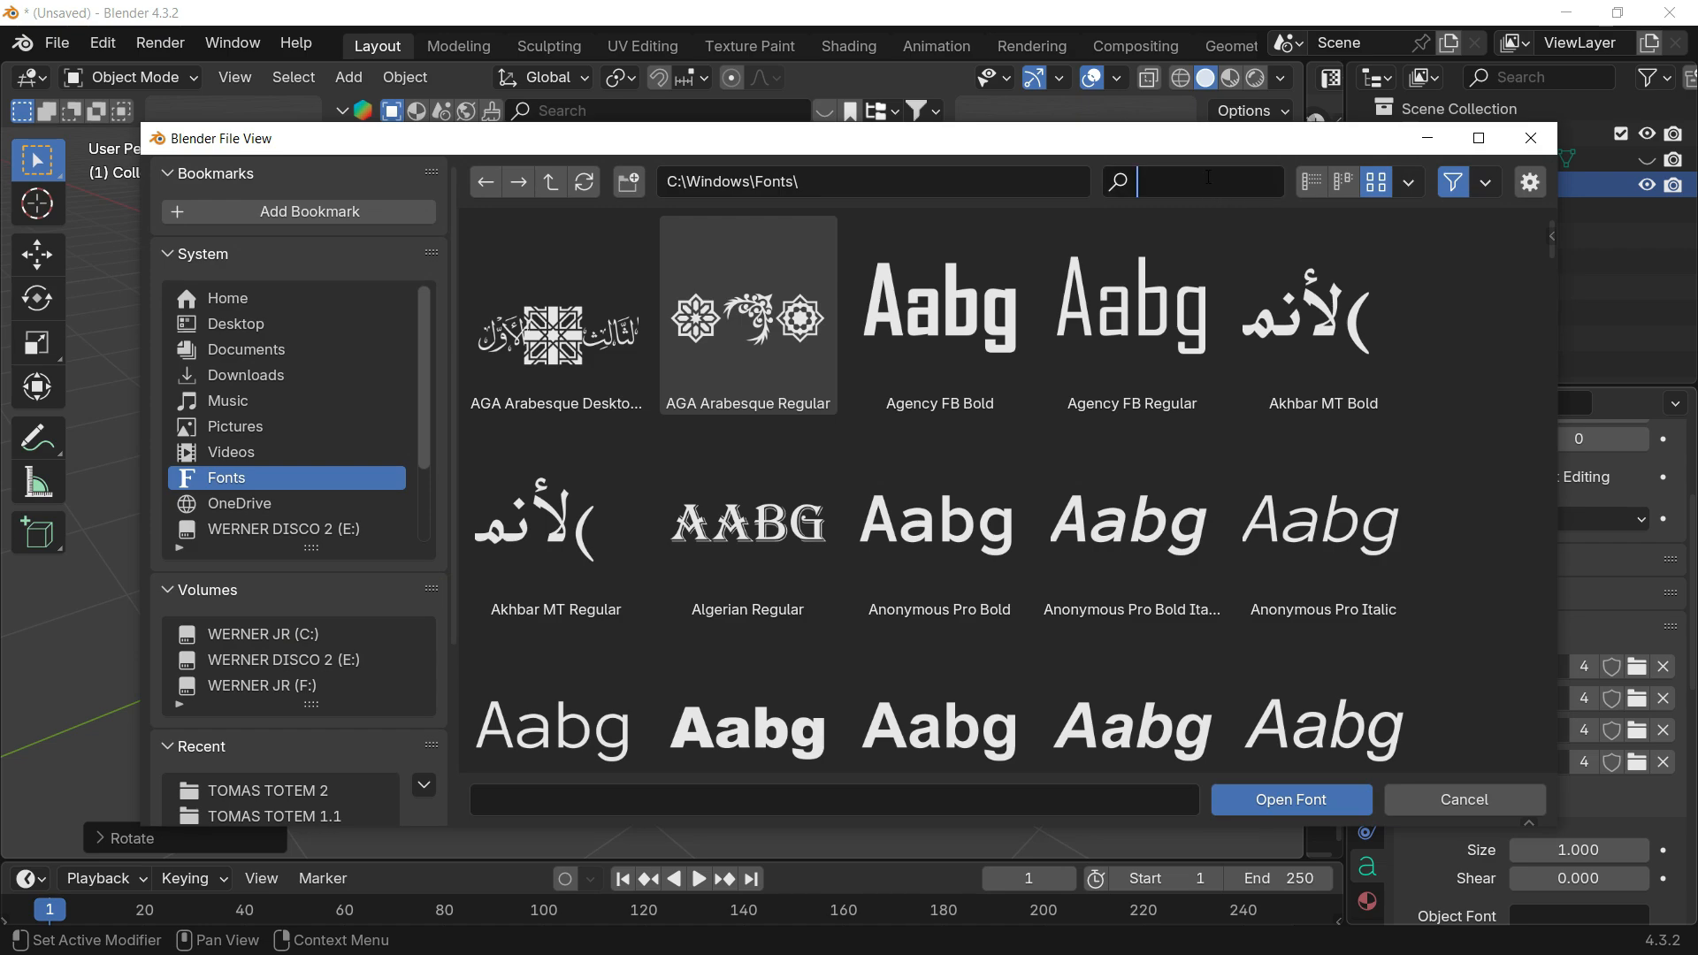
text(MONT)
key(BackSpace)
key(BackSpace)
key(BackSpace)
key(BackSpace)
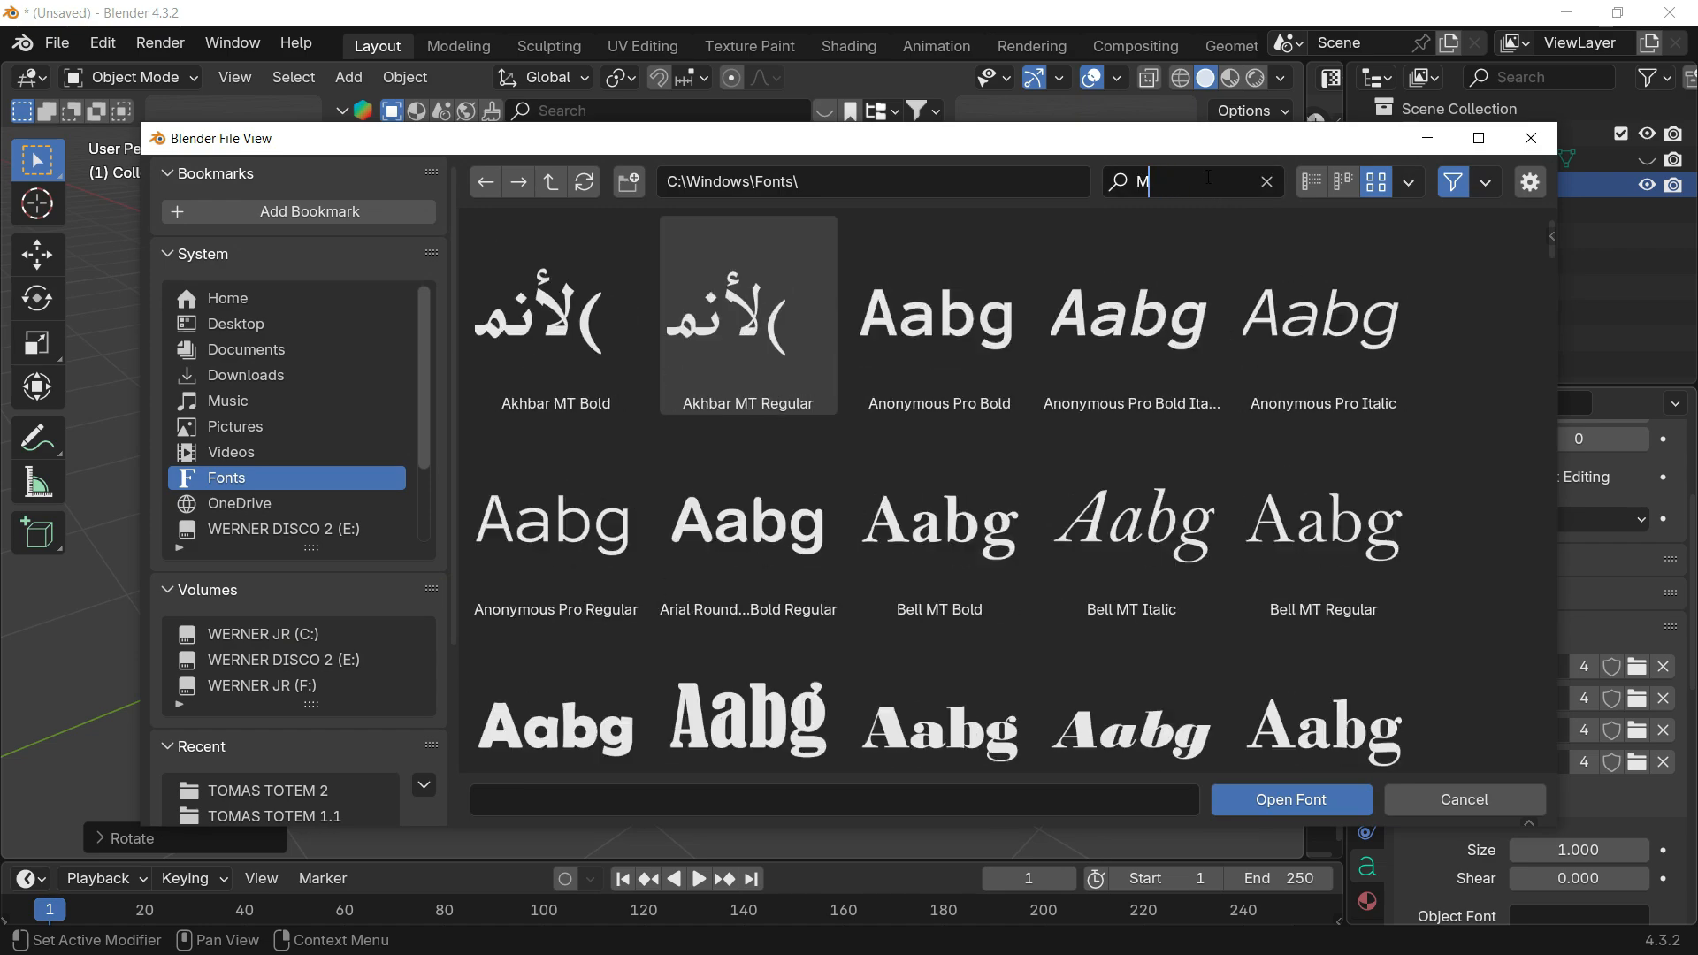
text(mo)
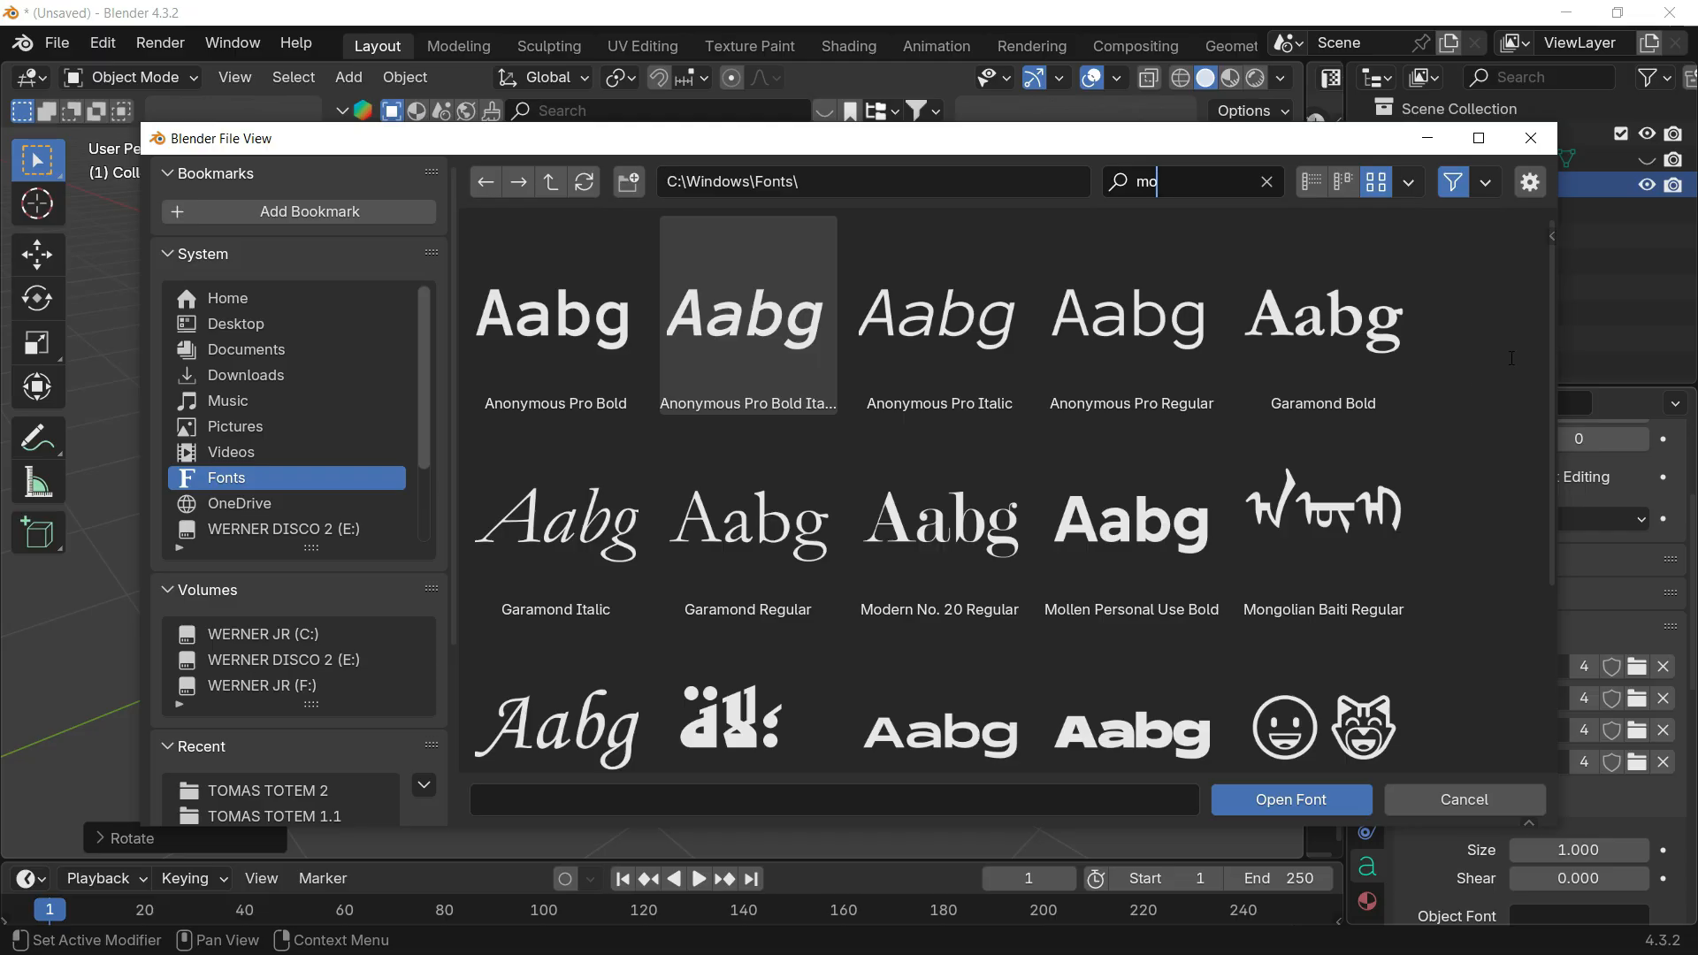
Step: Load Mollen Personal Use Bold as the regular font of the UNIVERSAL text
scroll(1547, 326, down, 3)
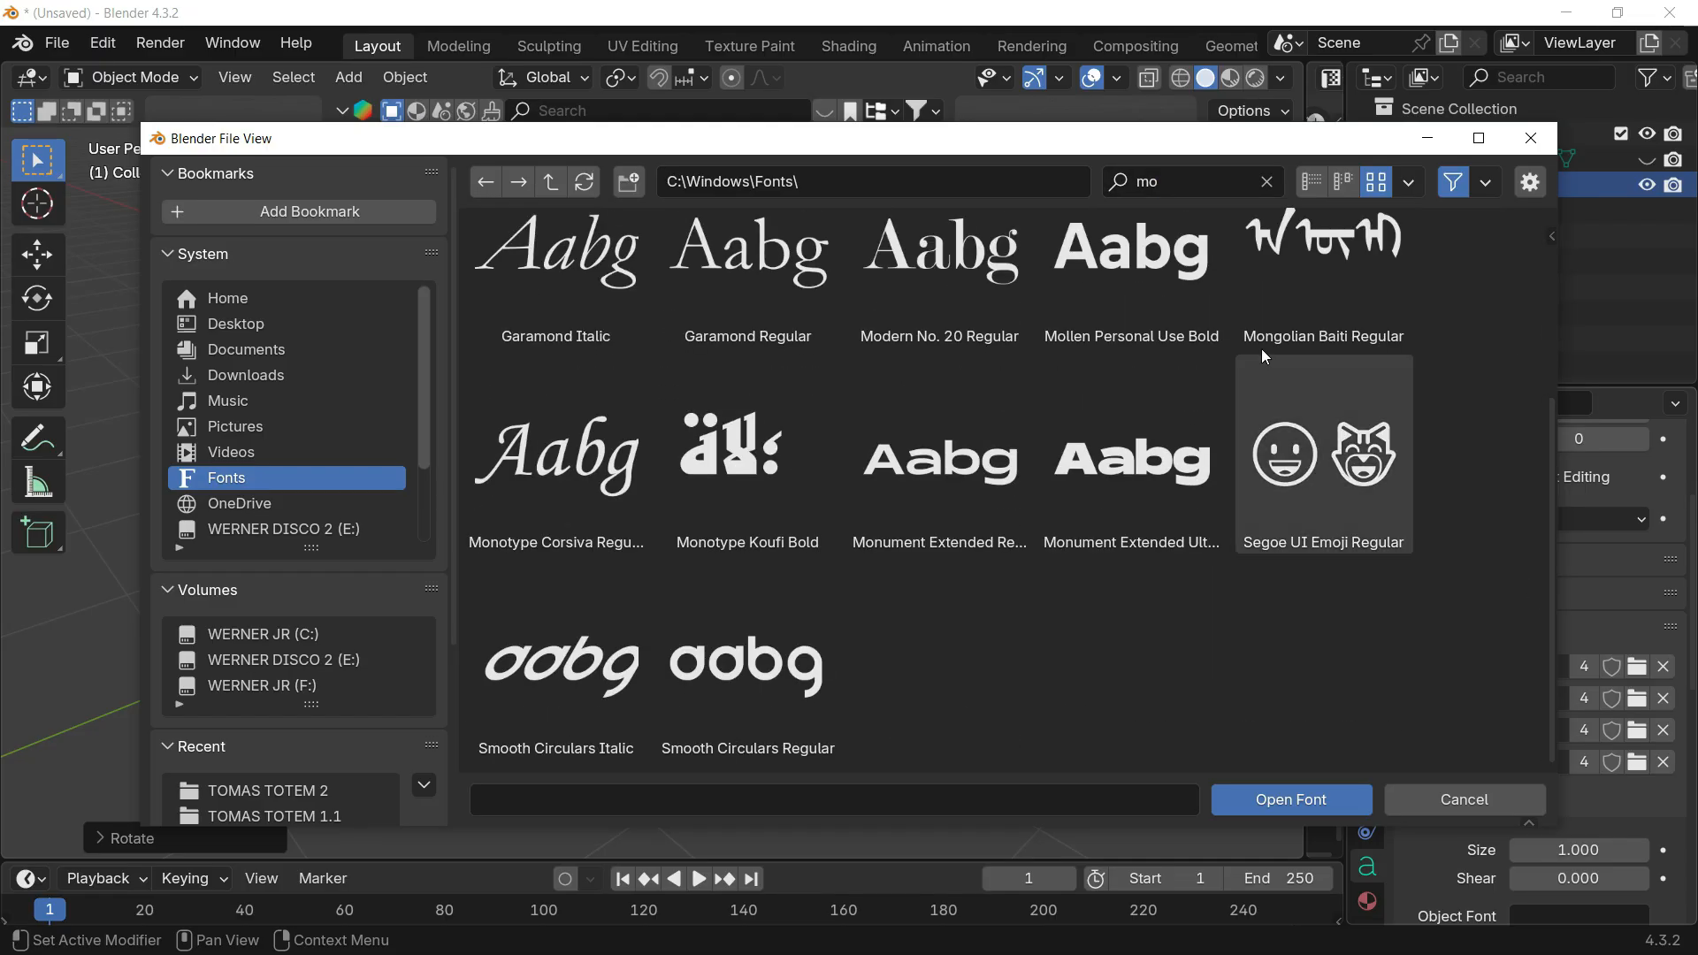
scroll(1106, 258, up, 2)
click(1125, 380)
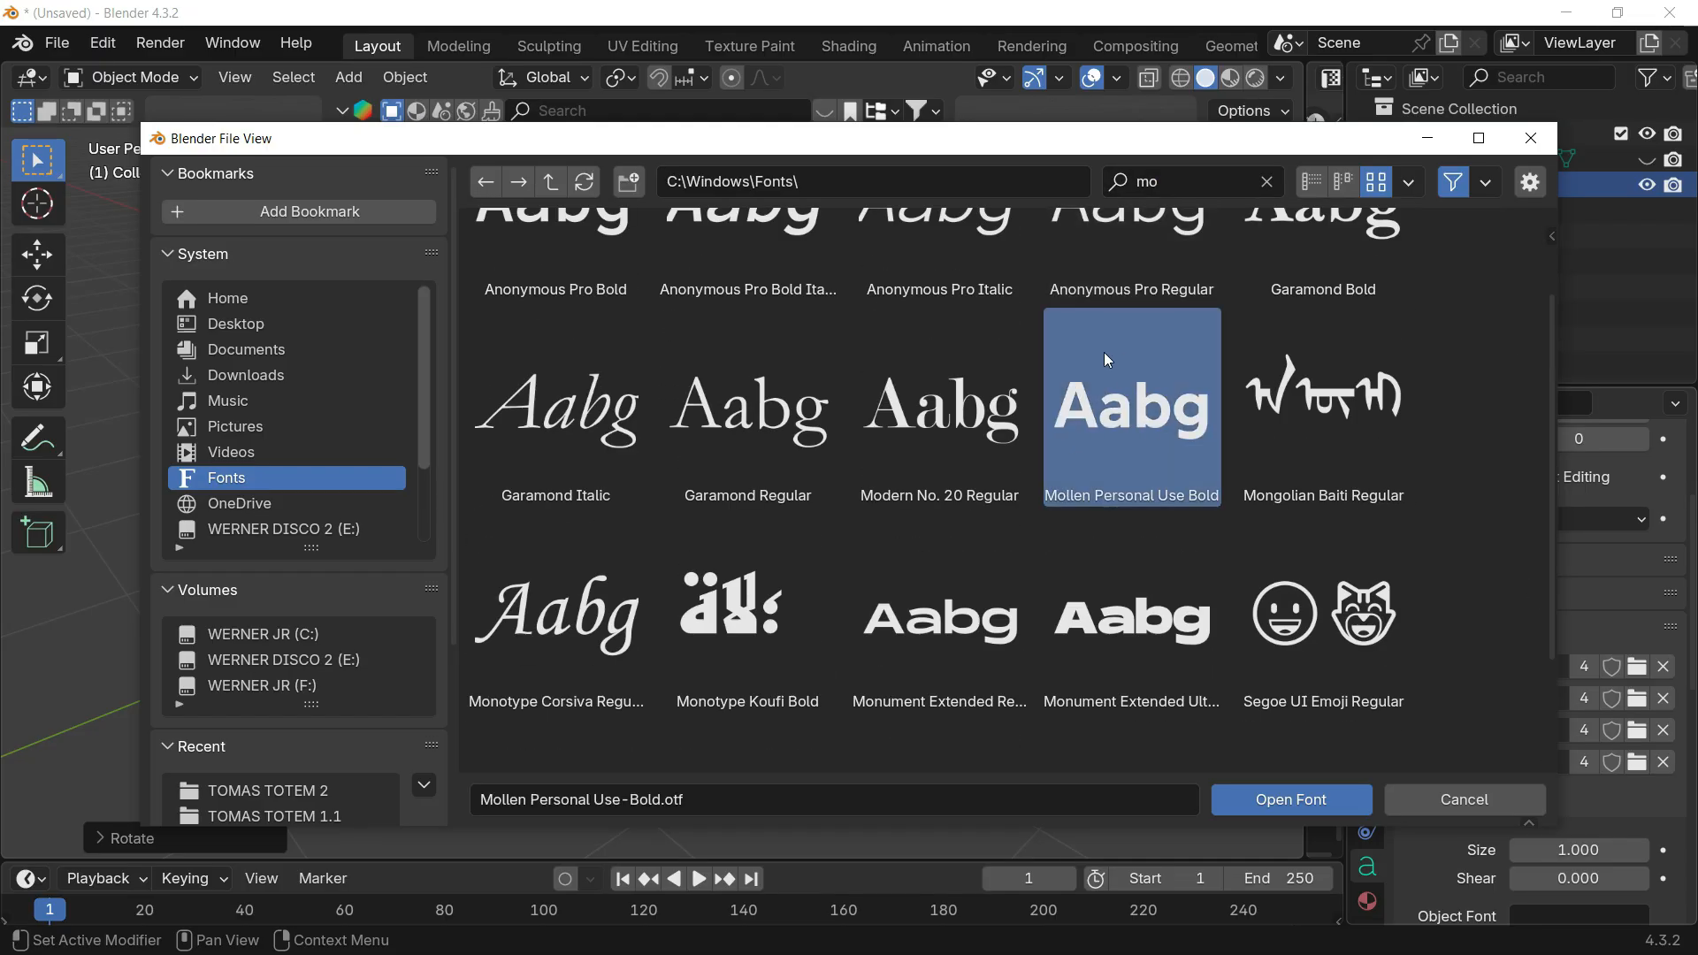
click(1275, 807)
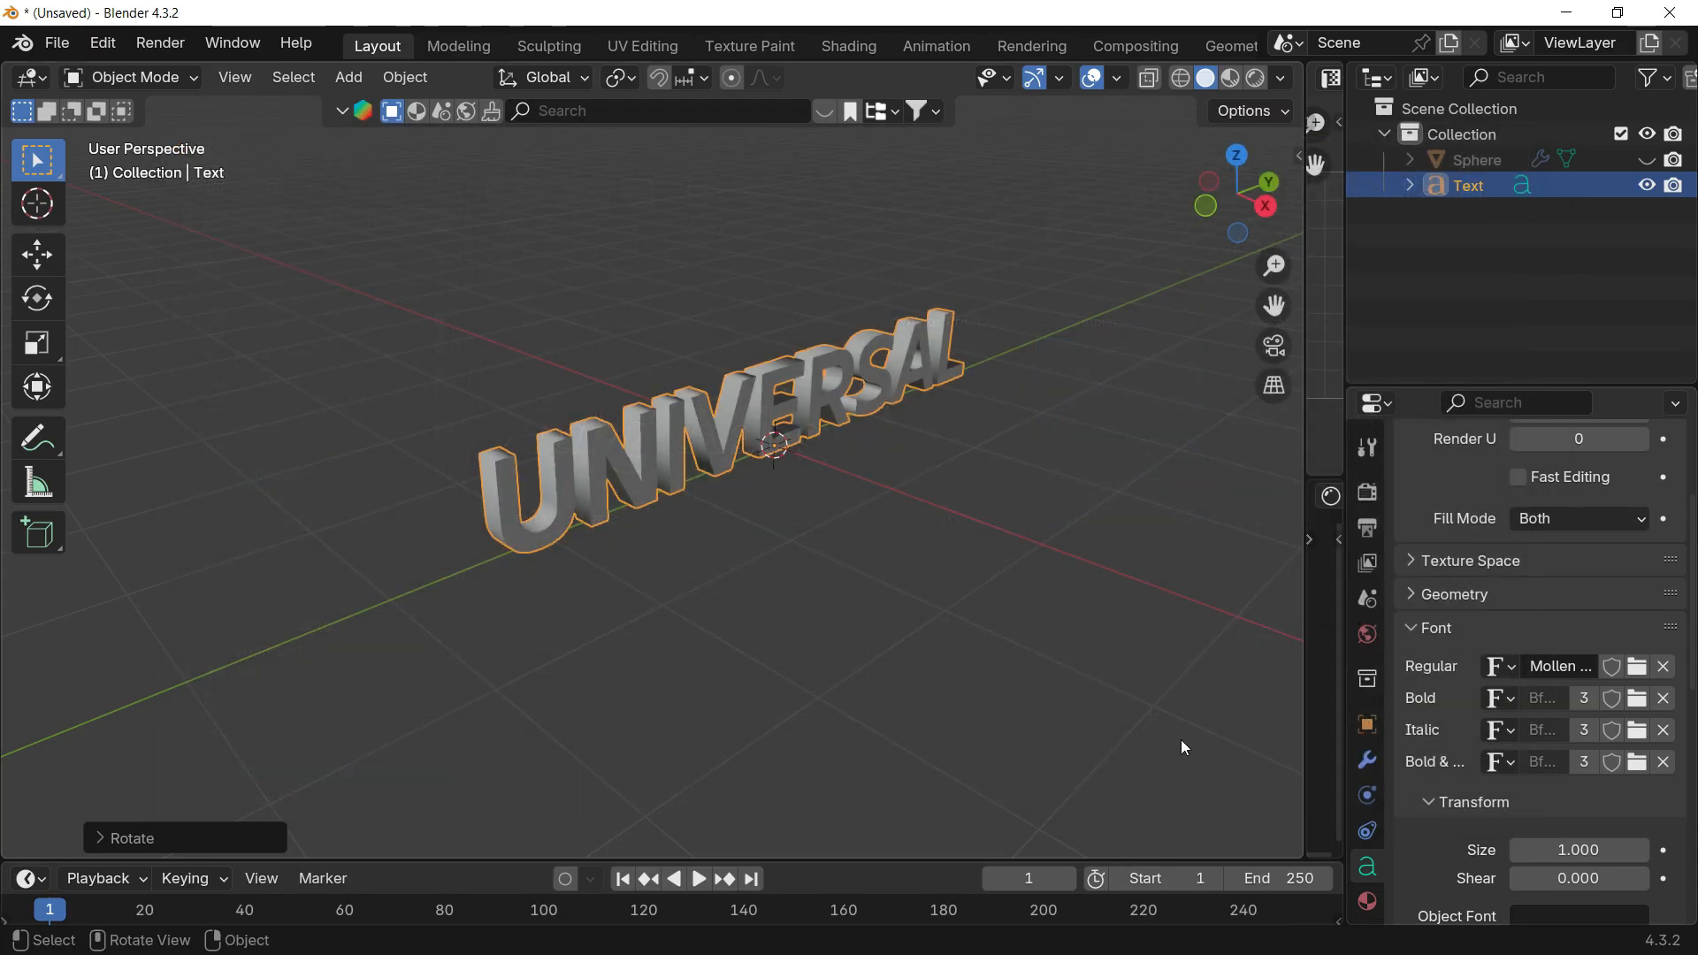
middle_drag(796, 287, 802, 395)
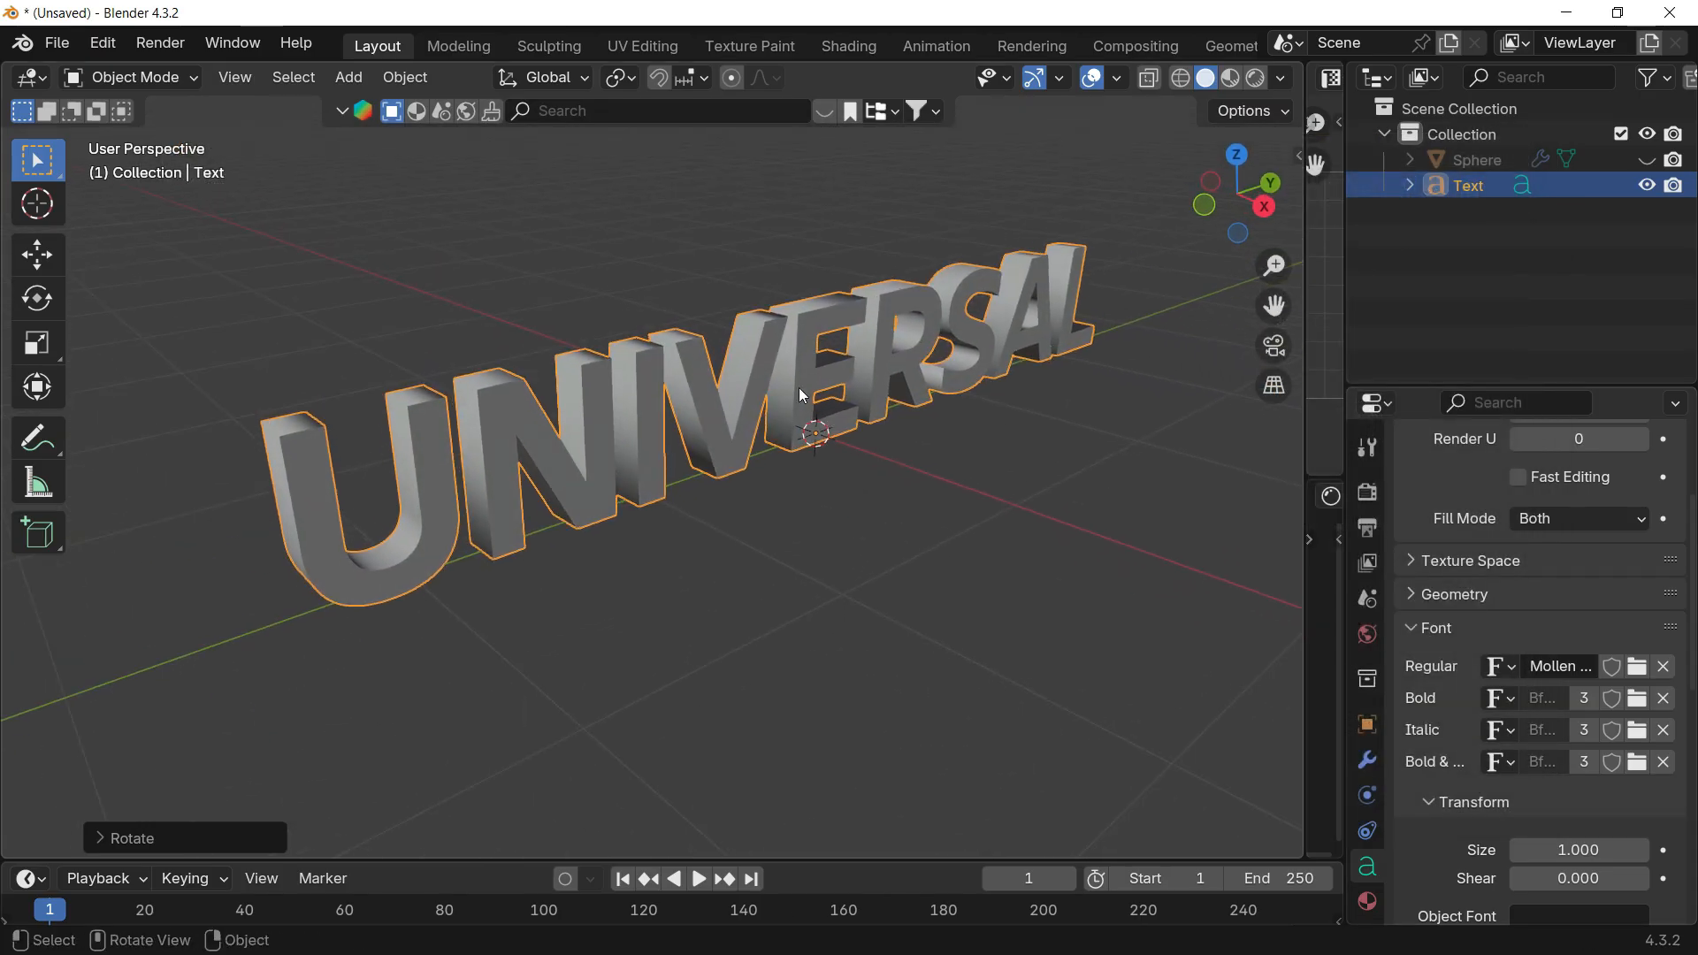
click(1636, 665)
scroll(1326, 548, down, 4)
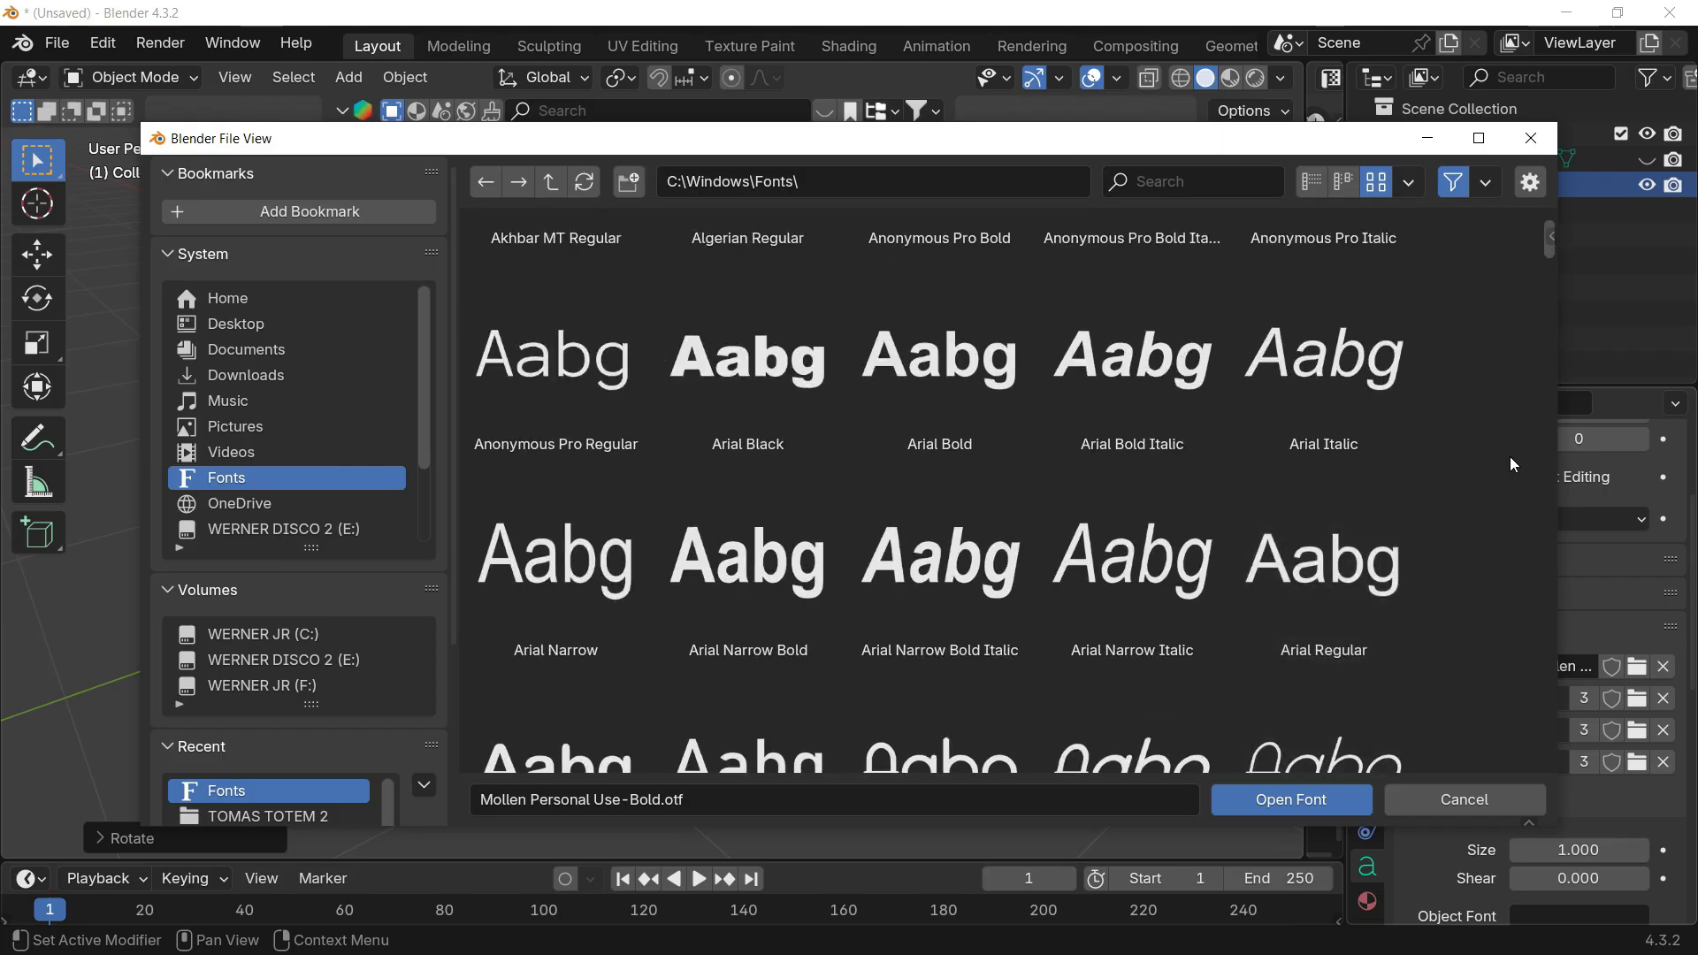
click(1493, 806)
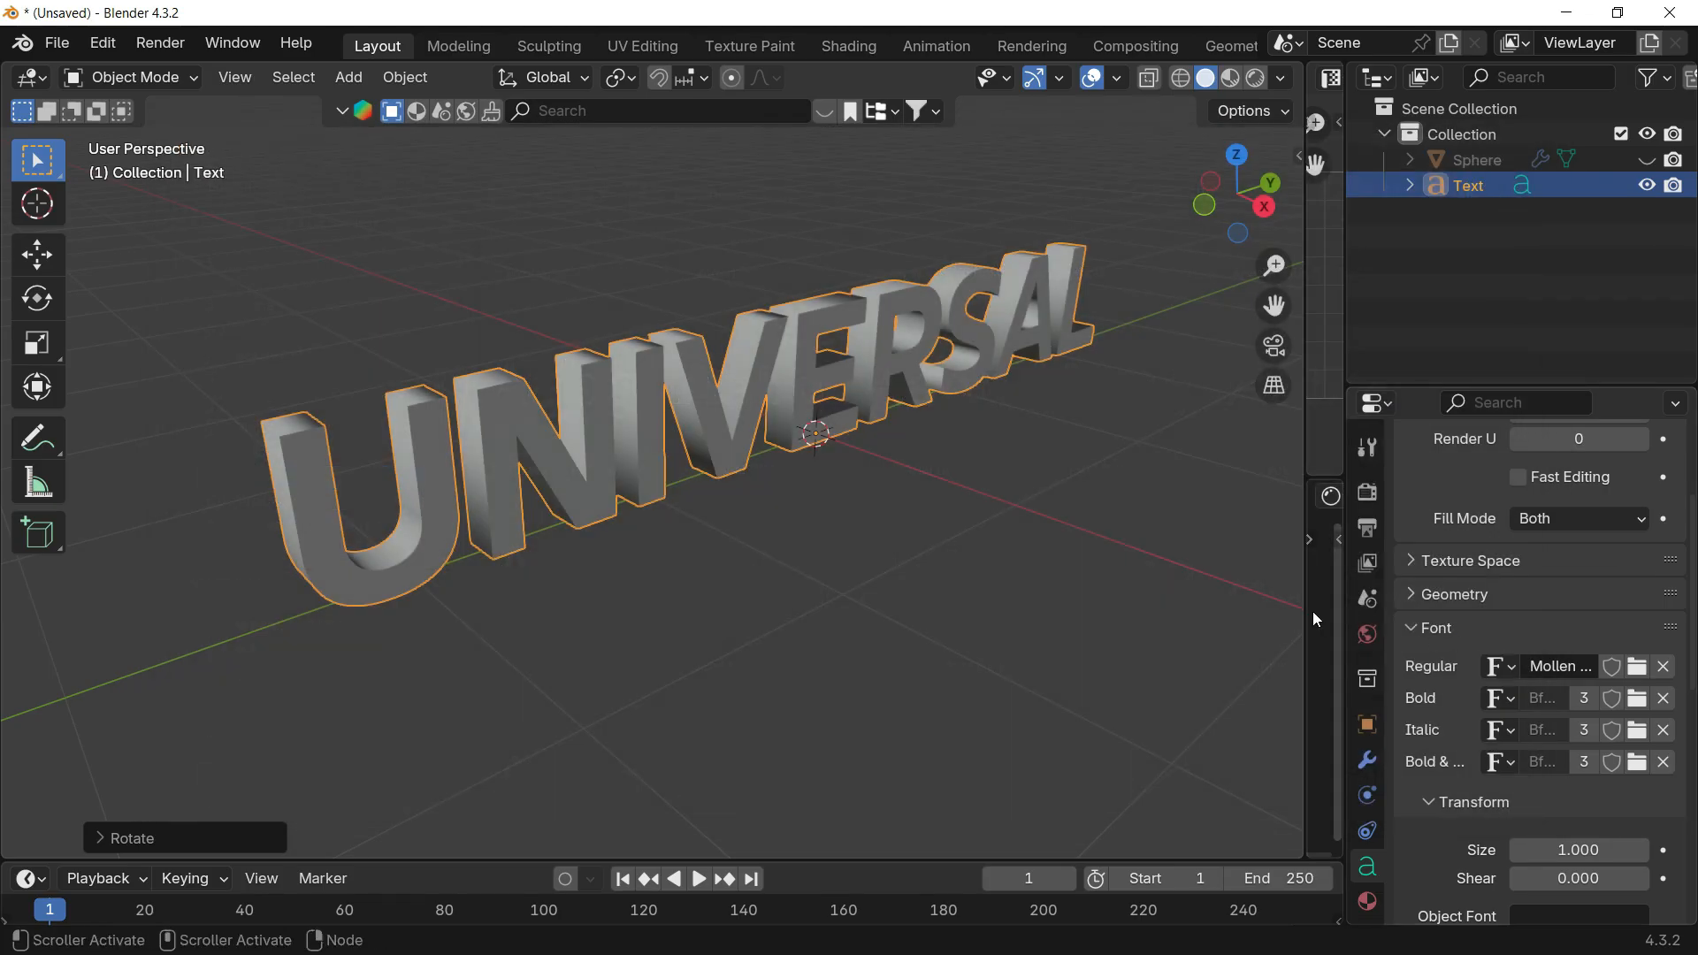
Step: Widen the properties editor to read the full regular font name, and give the space back to the 3D viewport
drag(1292, 607, 1130, 605)
drag(1341, 582, 1115, 626)
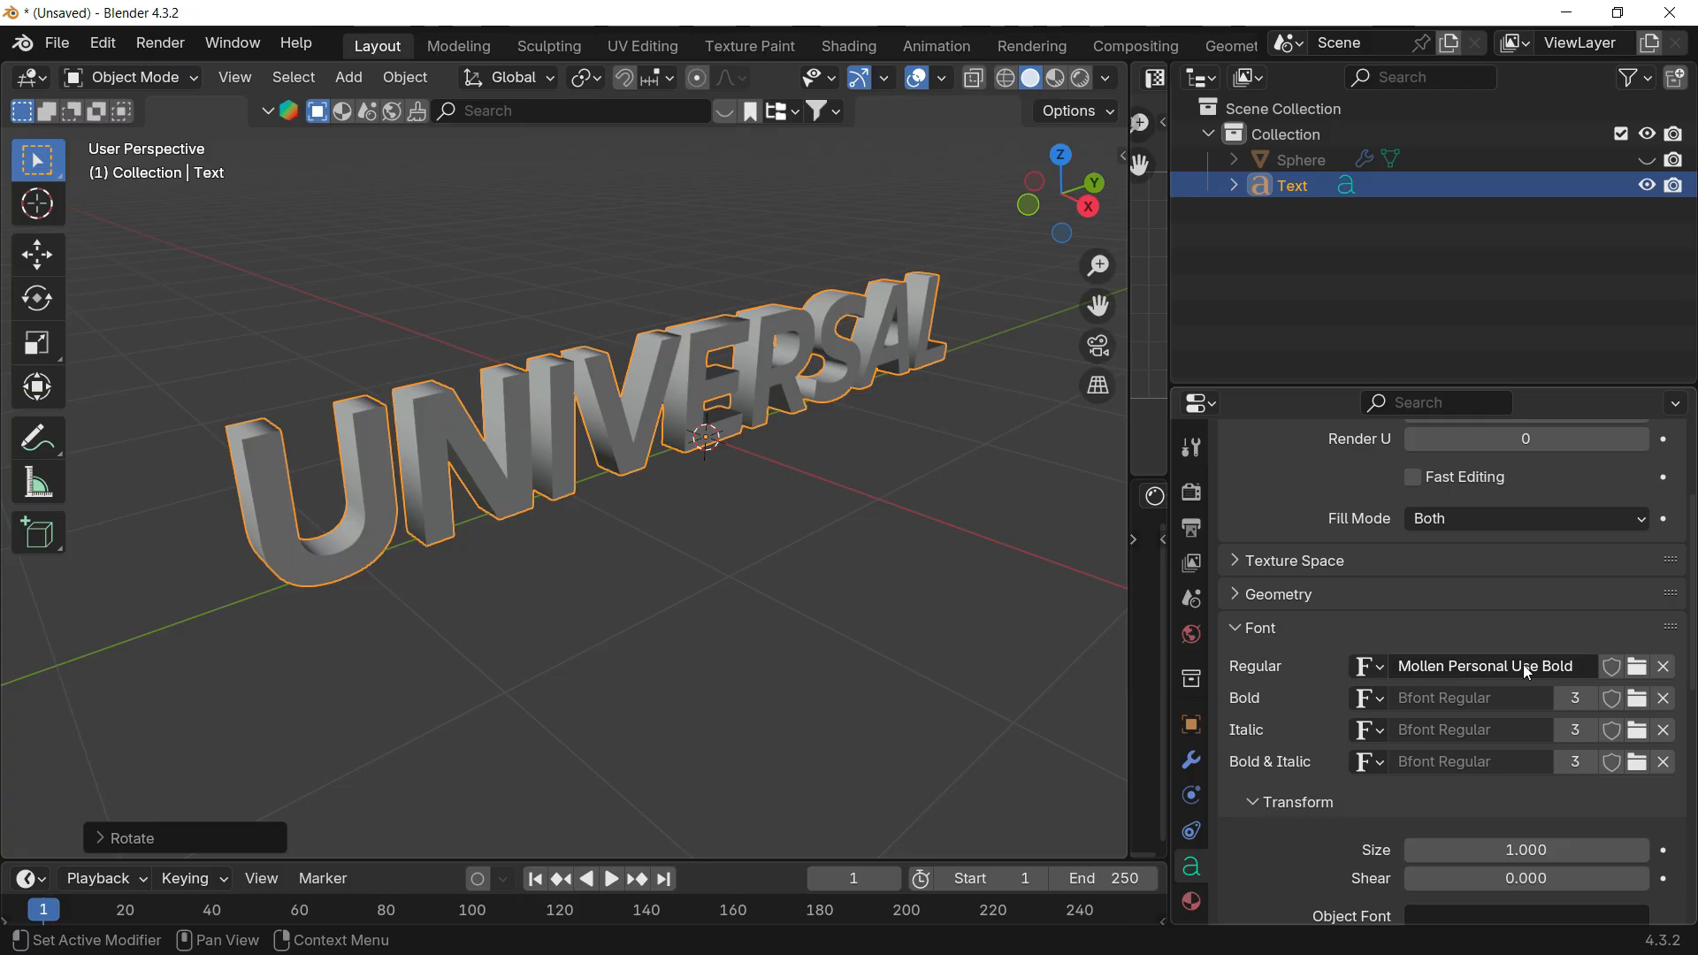
drag(1399, 580, 1403, 580)
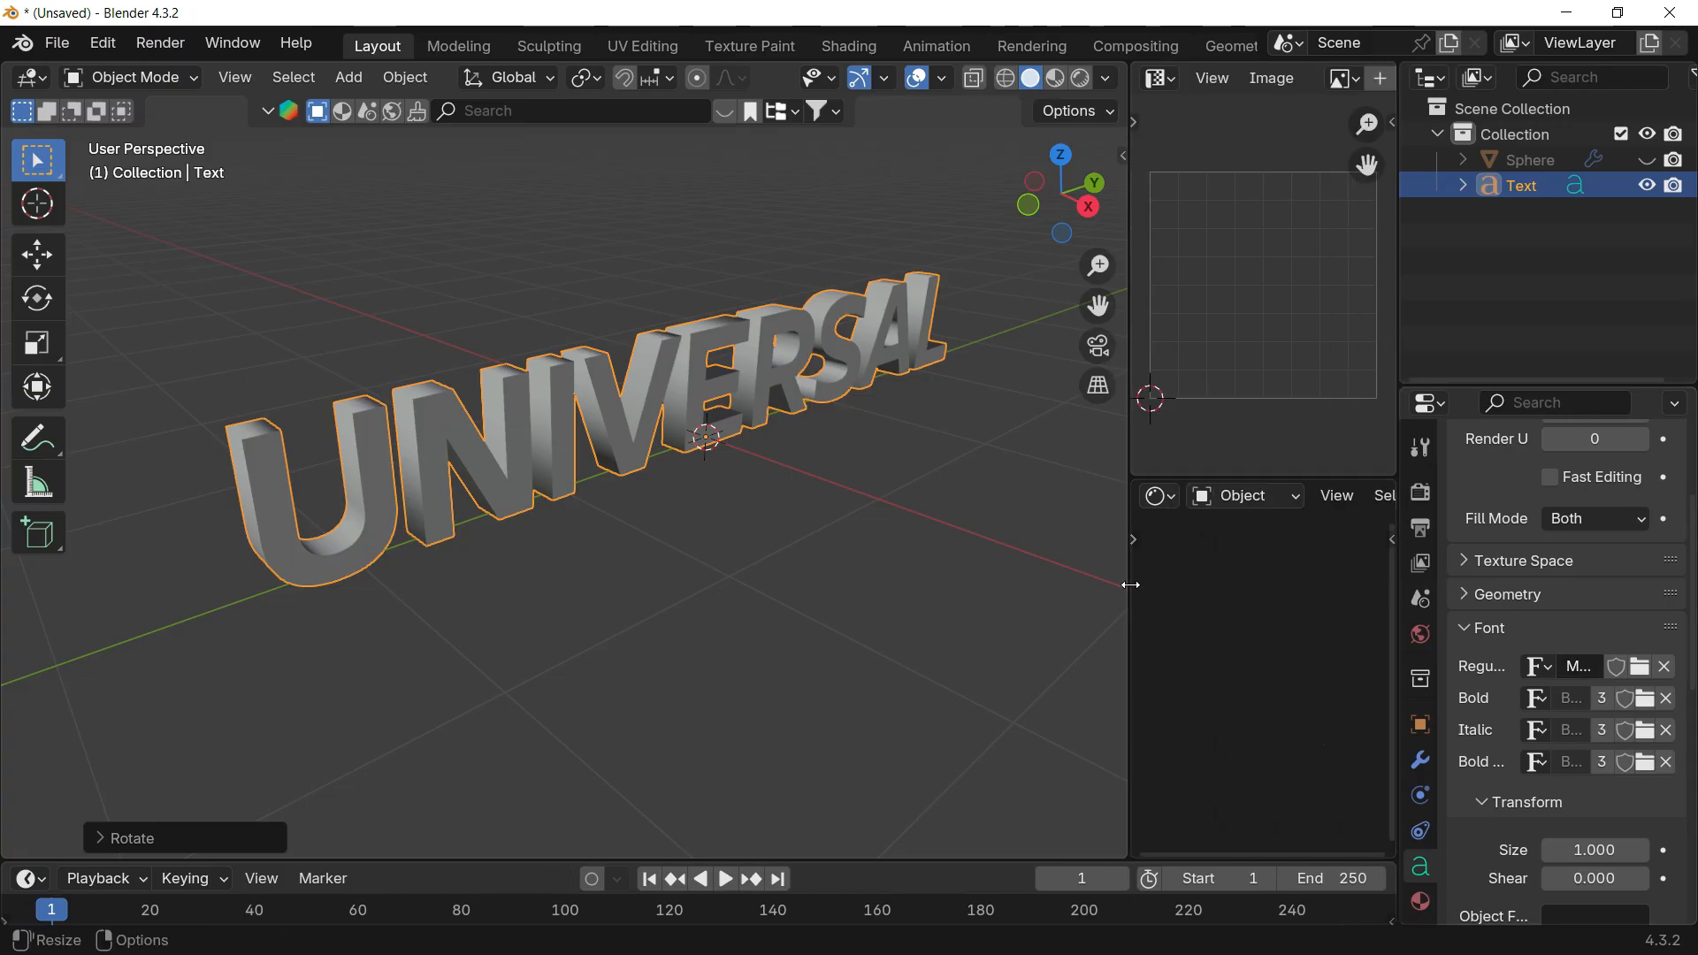
drag(1129, 584, 1301, 587)
Step: Duplicate the UNIVERSAL text in place, hide the copy in the viewport and in renders, and reselect the original
scroll(847, 481, down, 2)
middle_drag(853, 488, 827, 424)
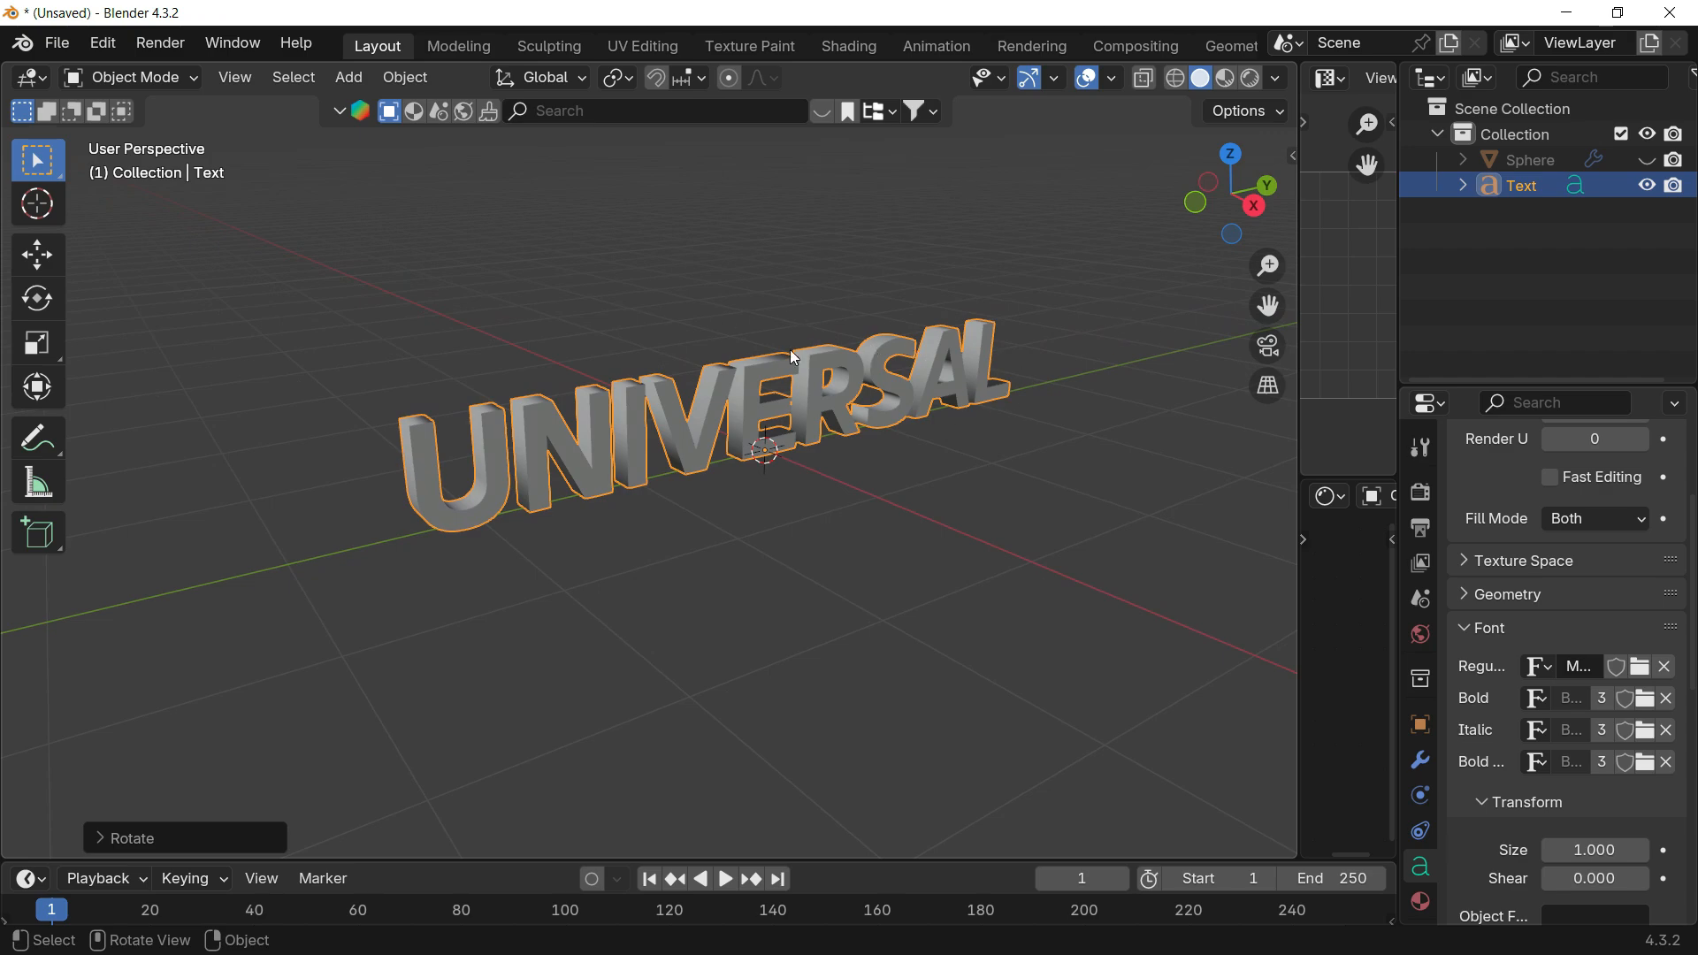
key(shift)
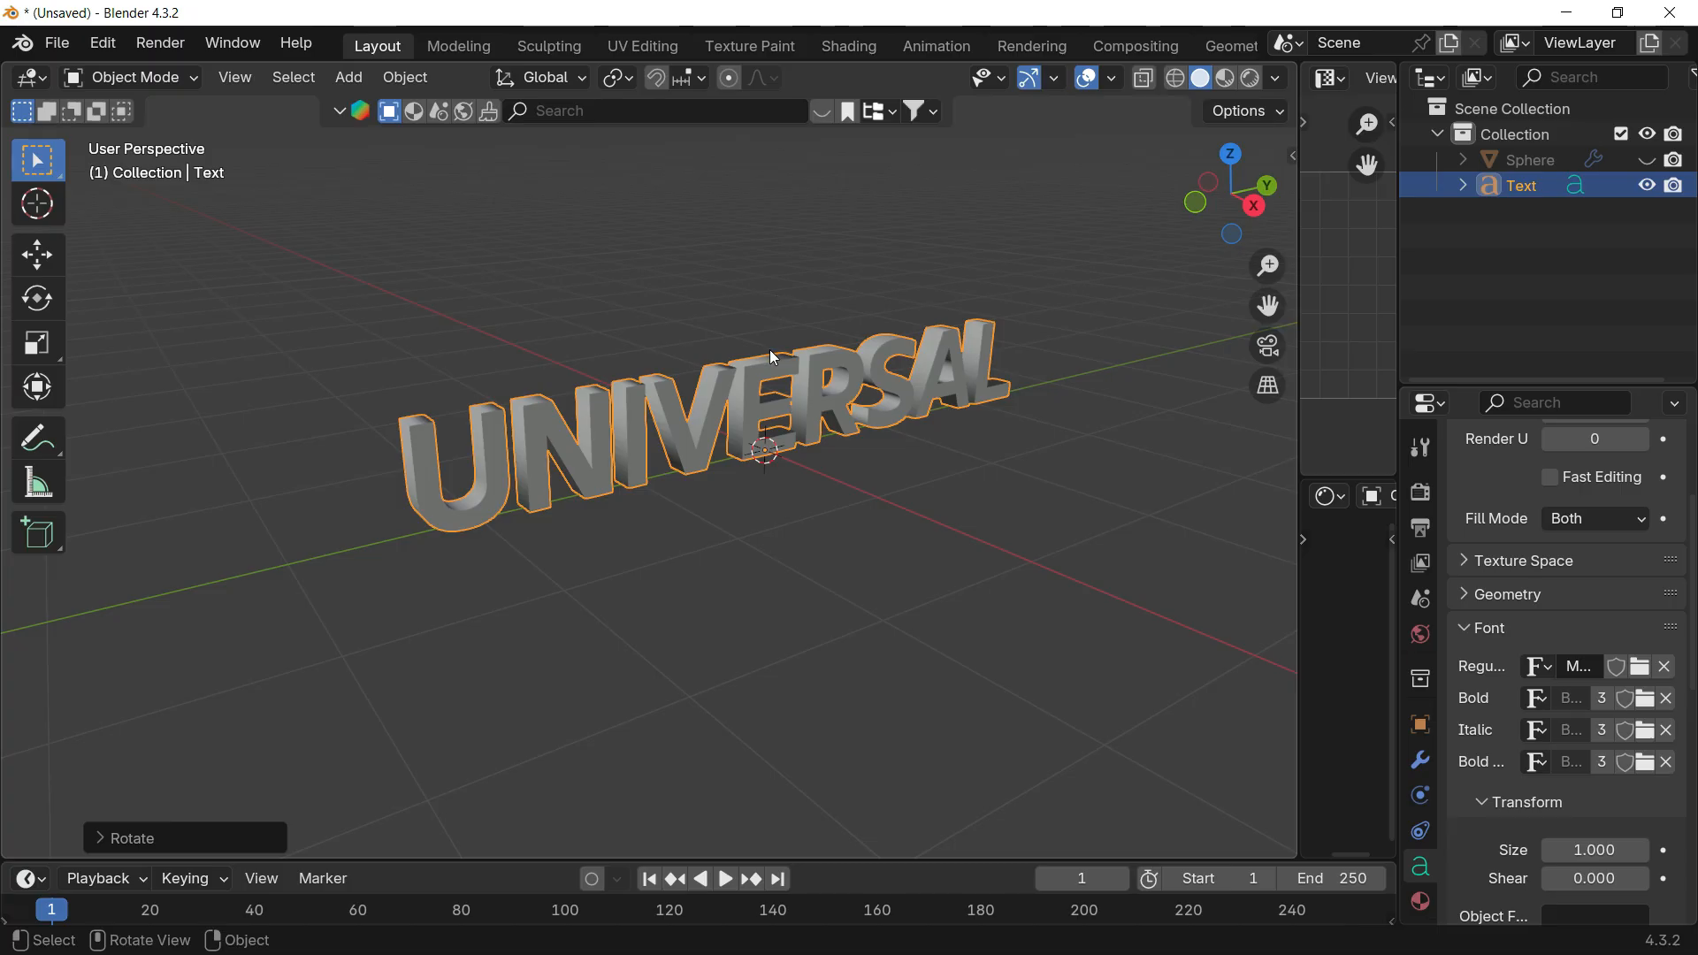
key(shift+d)
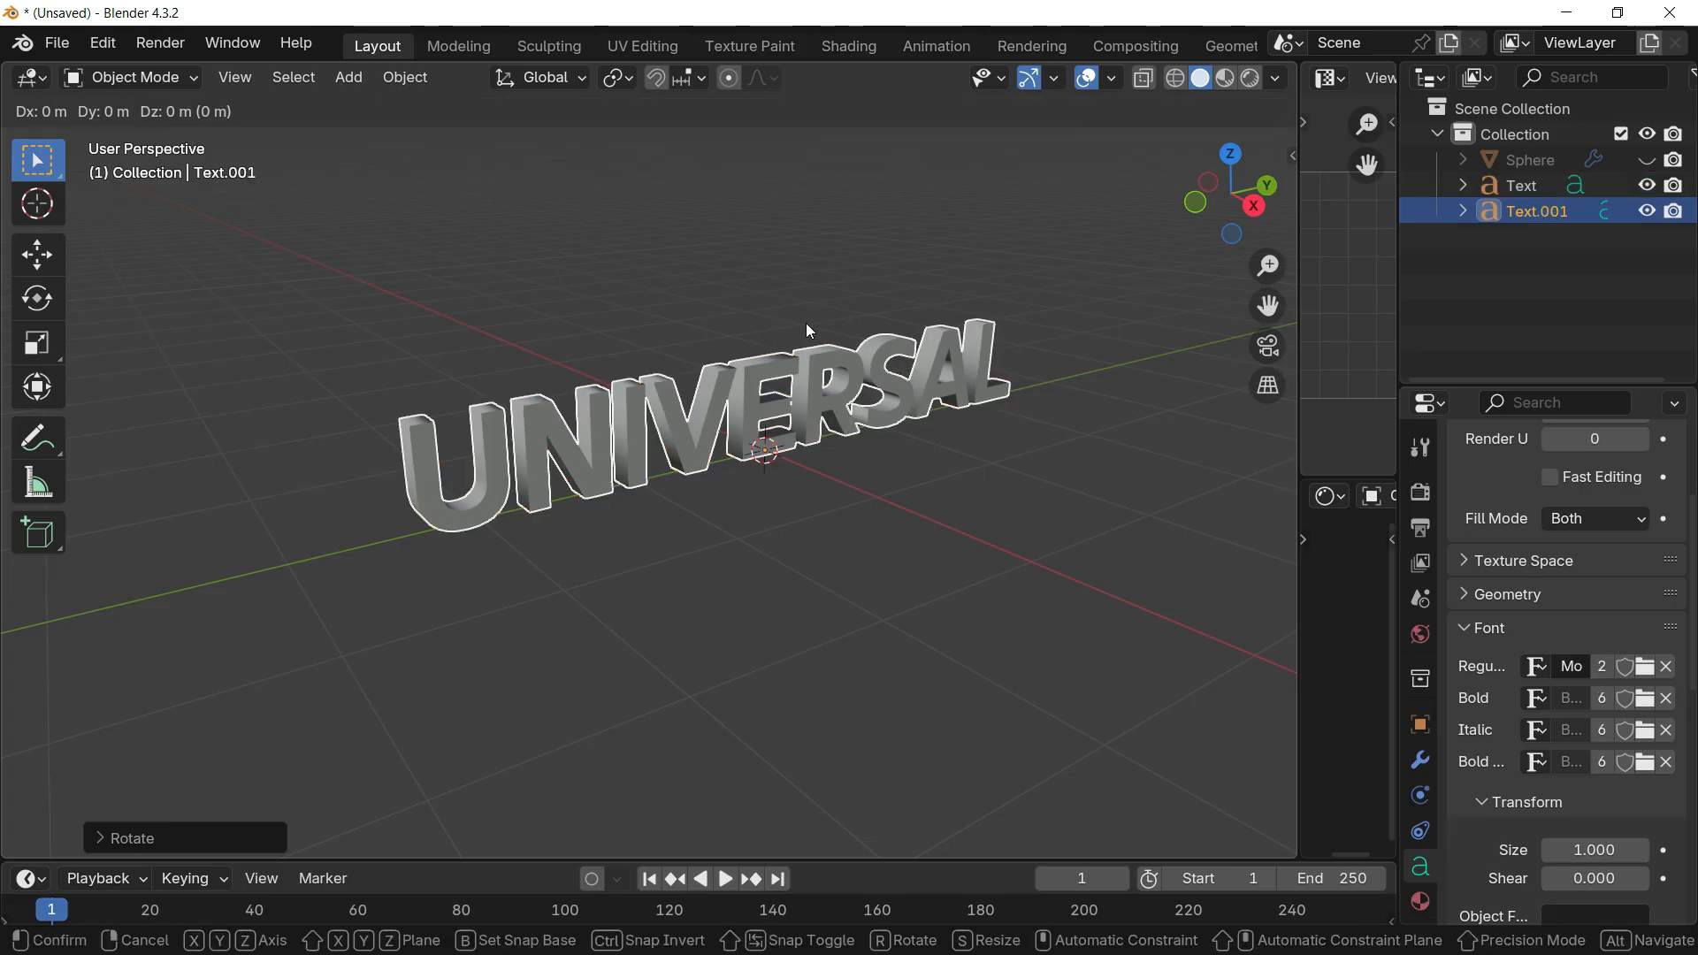
right_click(807, 330)
click(1647, 212)
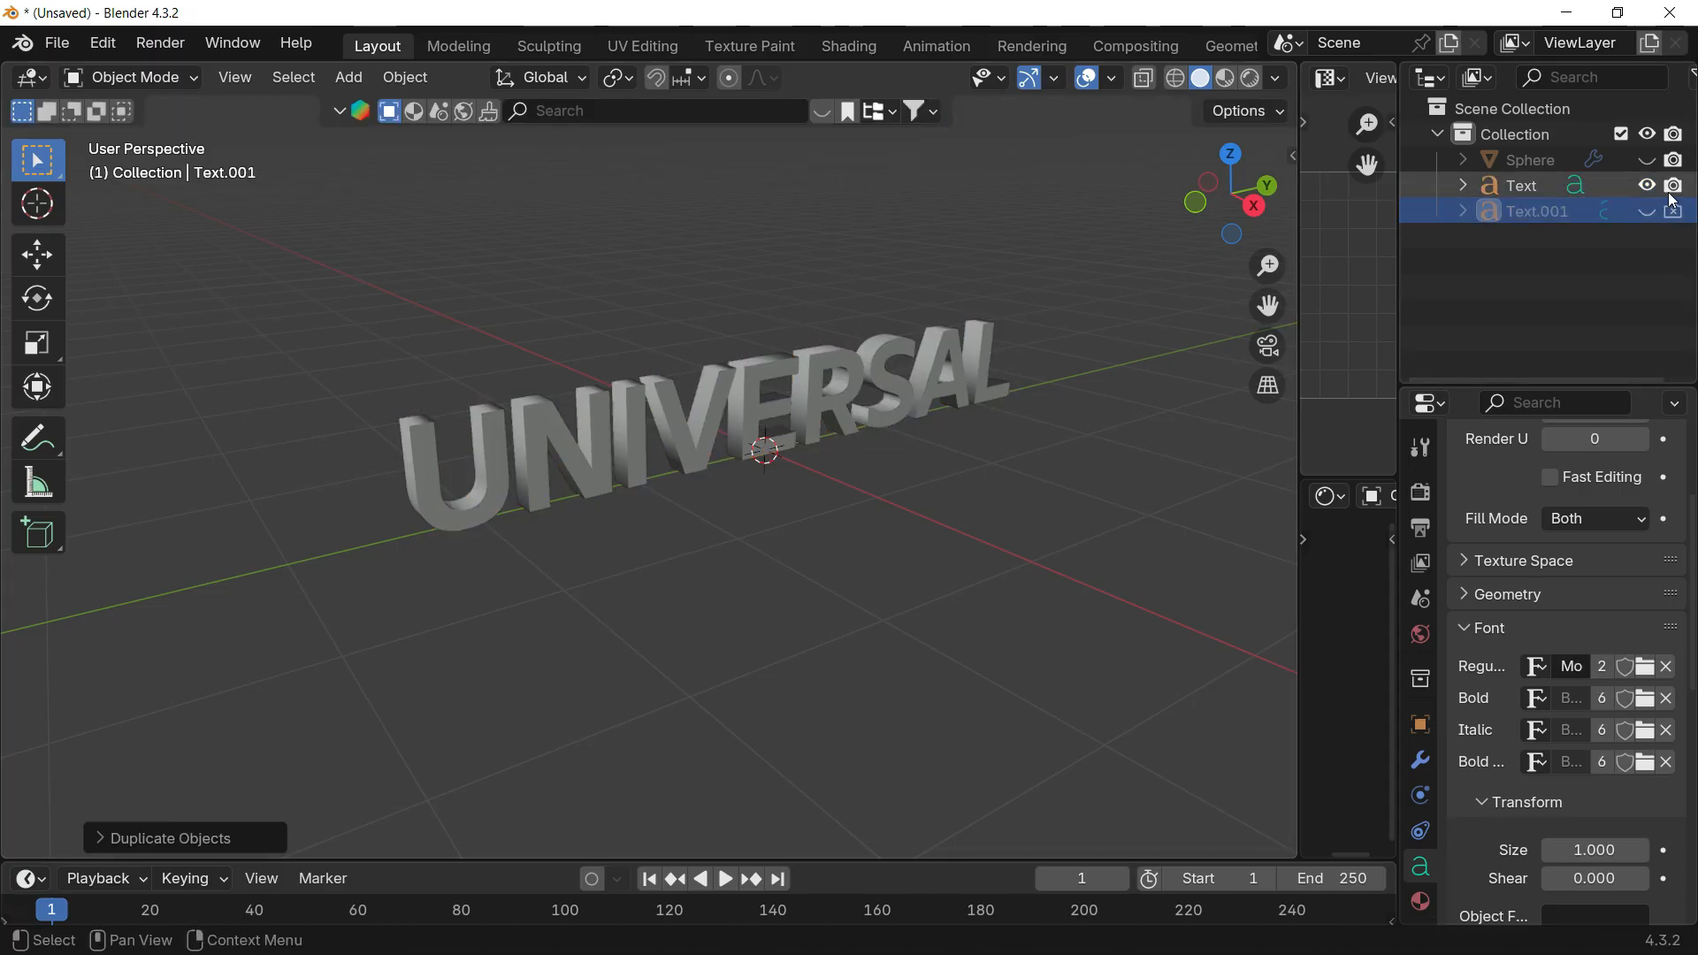
click(1674, 213)
click(1475, 189)
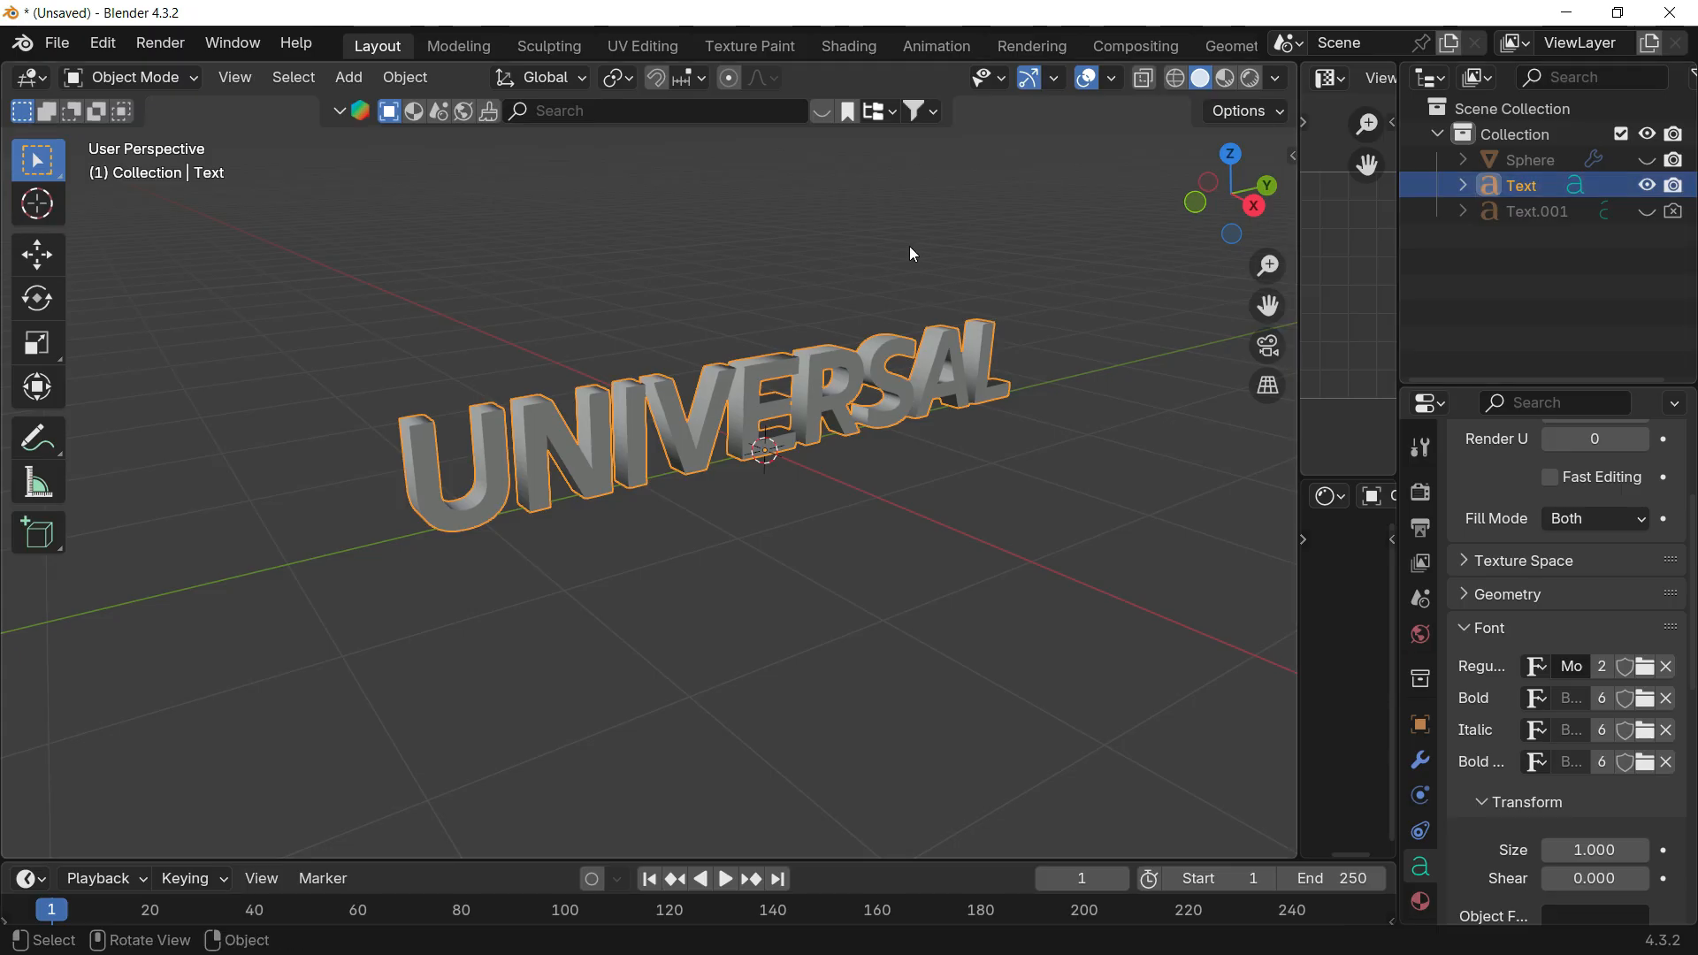
key(g)
click(853, 272)
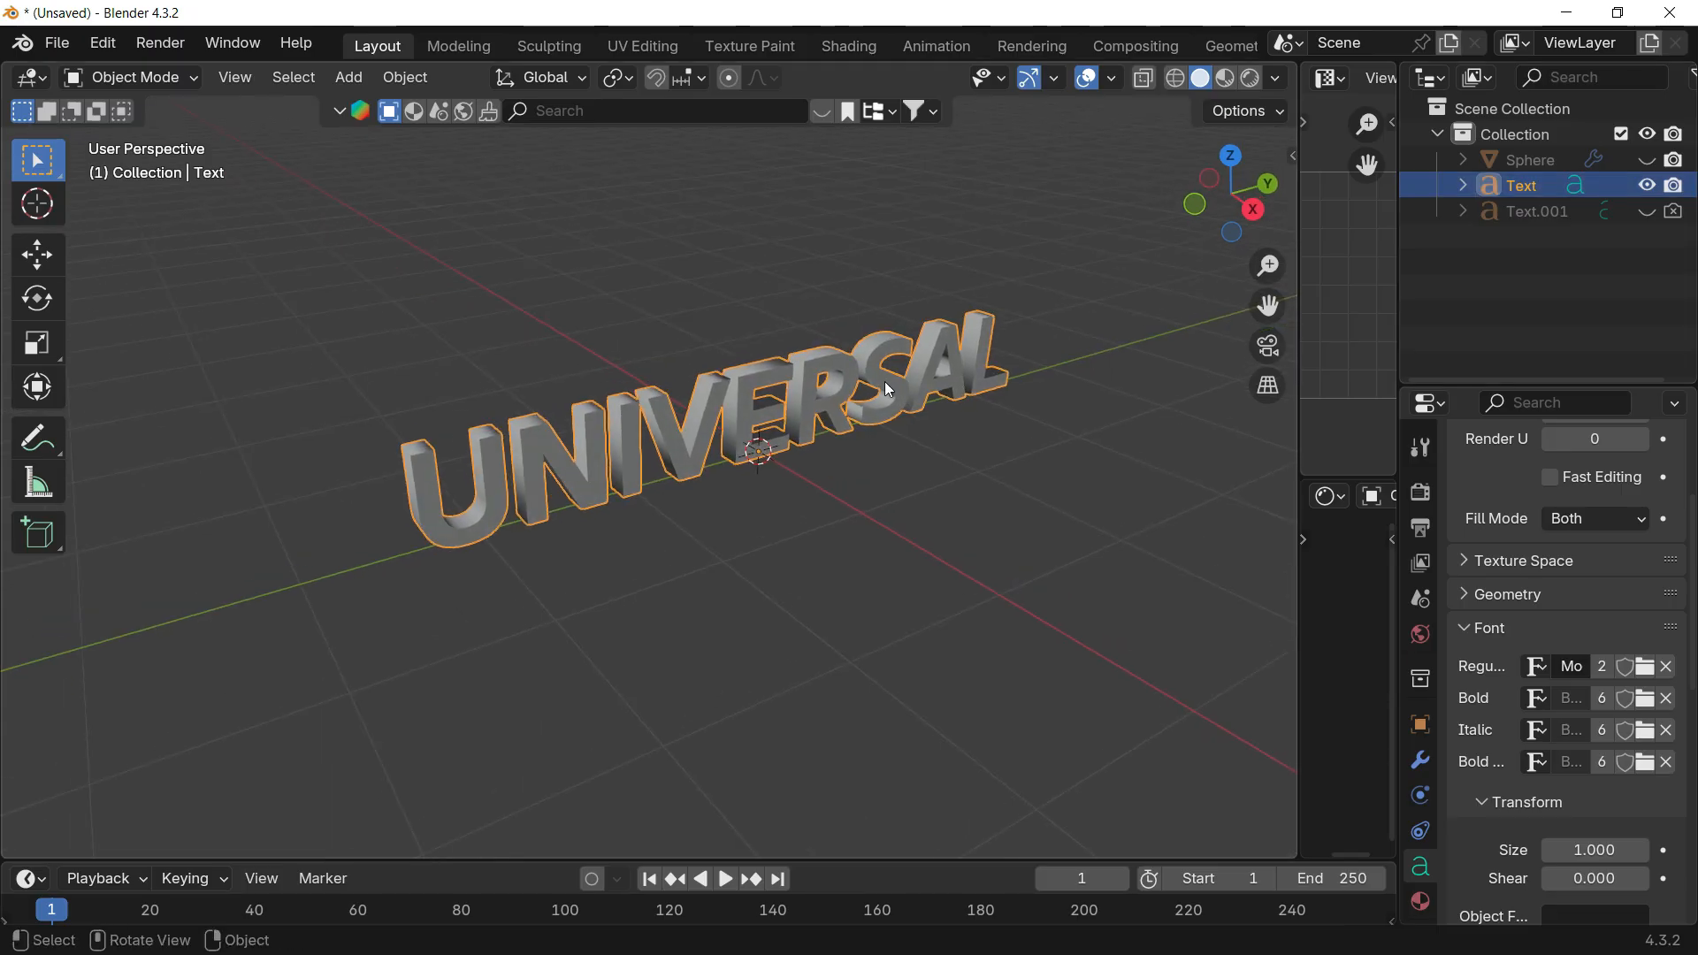
Step: Add a mesh circle with 64 vertices at the origin
mouse_move(885, 385)
middle_down()
mouse_move(739, 285)
mouse_move(762, 329)
mouse_move(862, 389)
middle_up()
shift+middle_drag(753, 355, 697, 327)
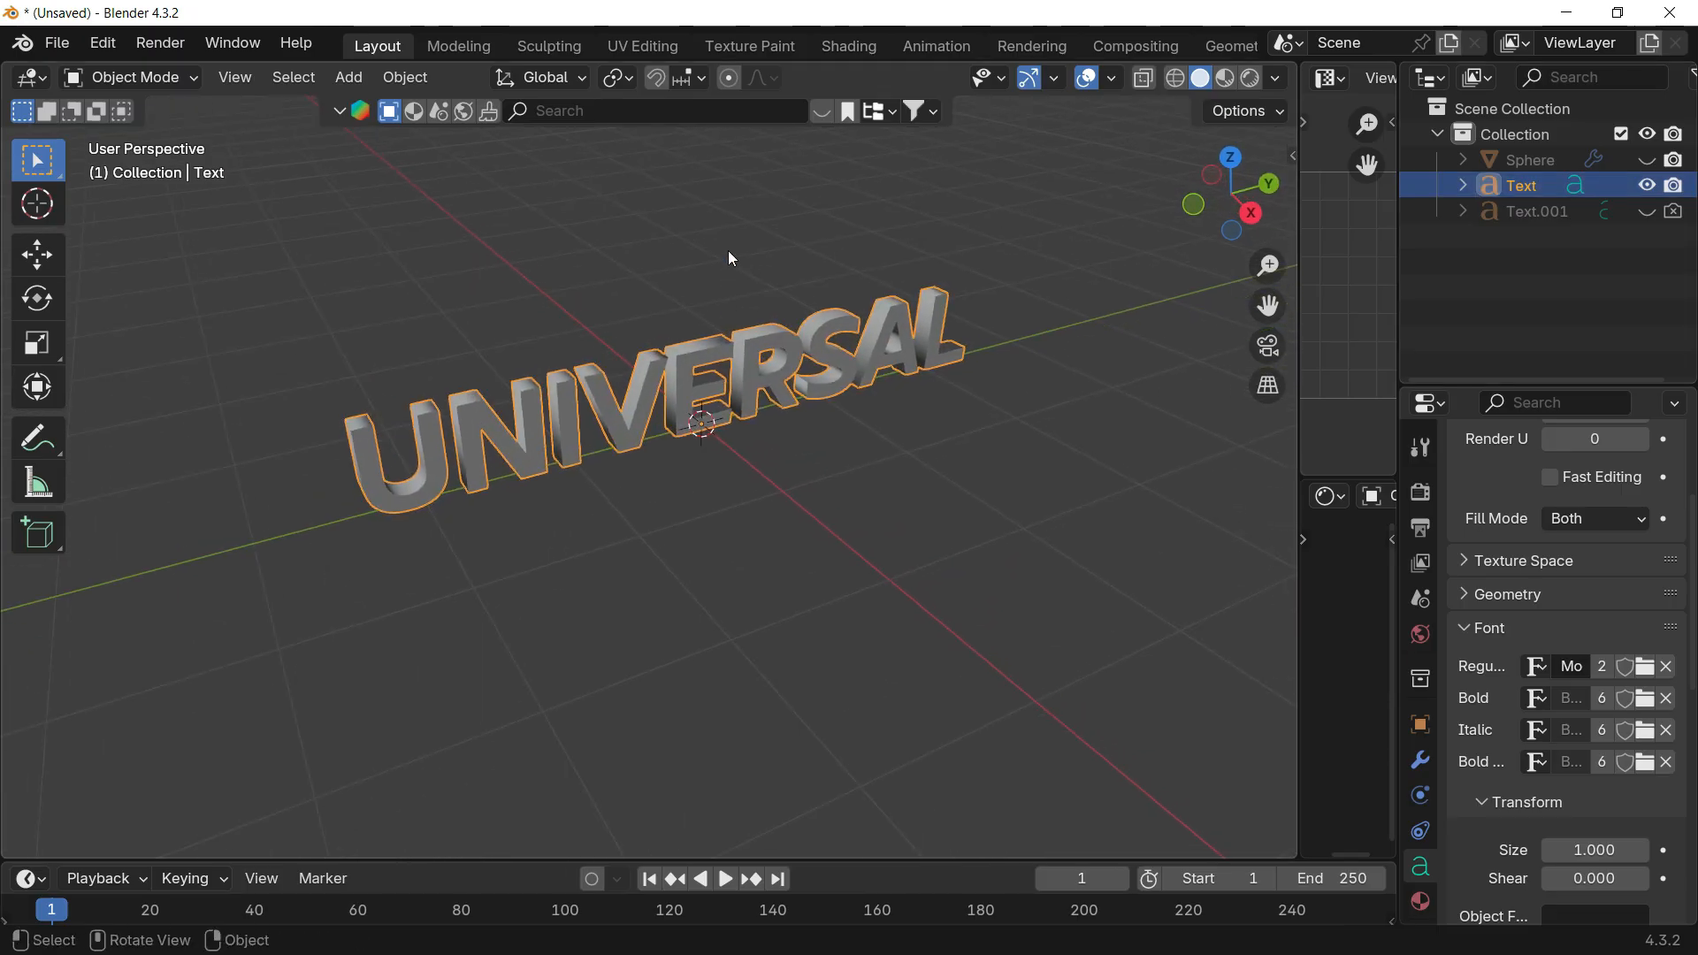
key(shift+a)
mouse_move(680, 150)
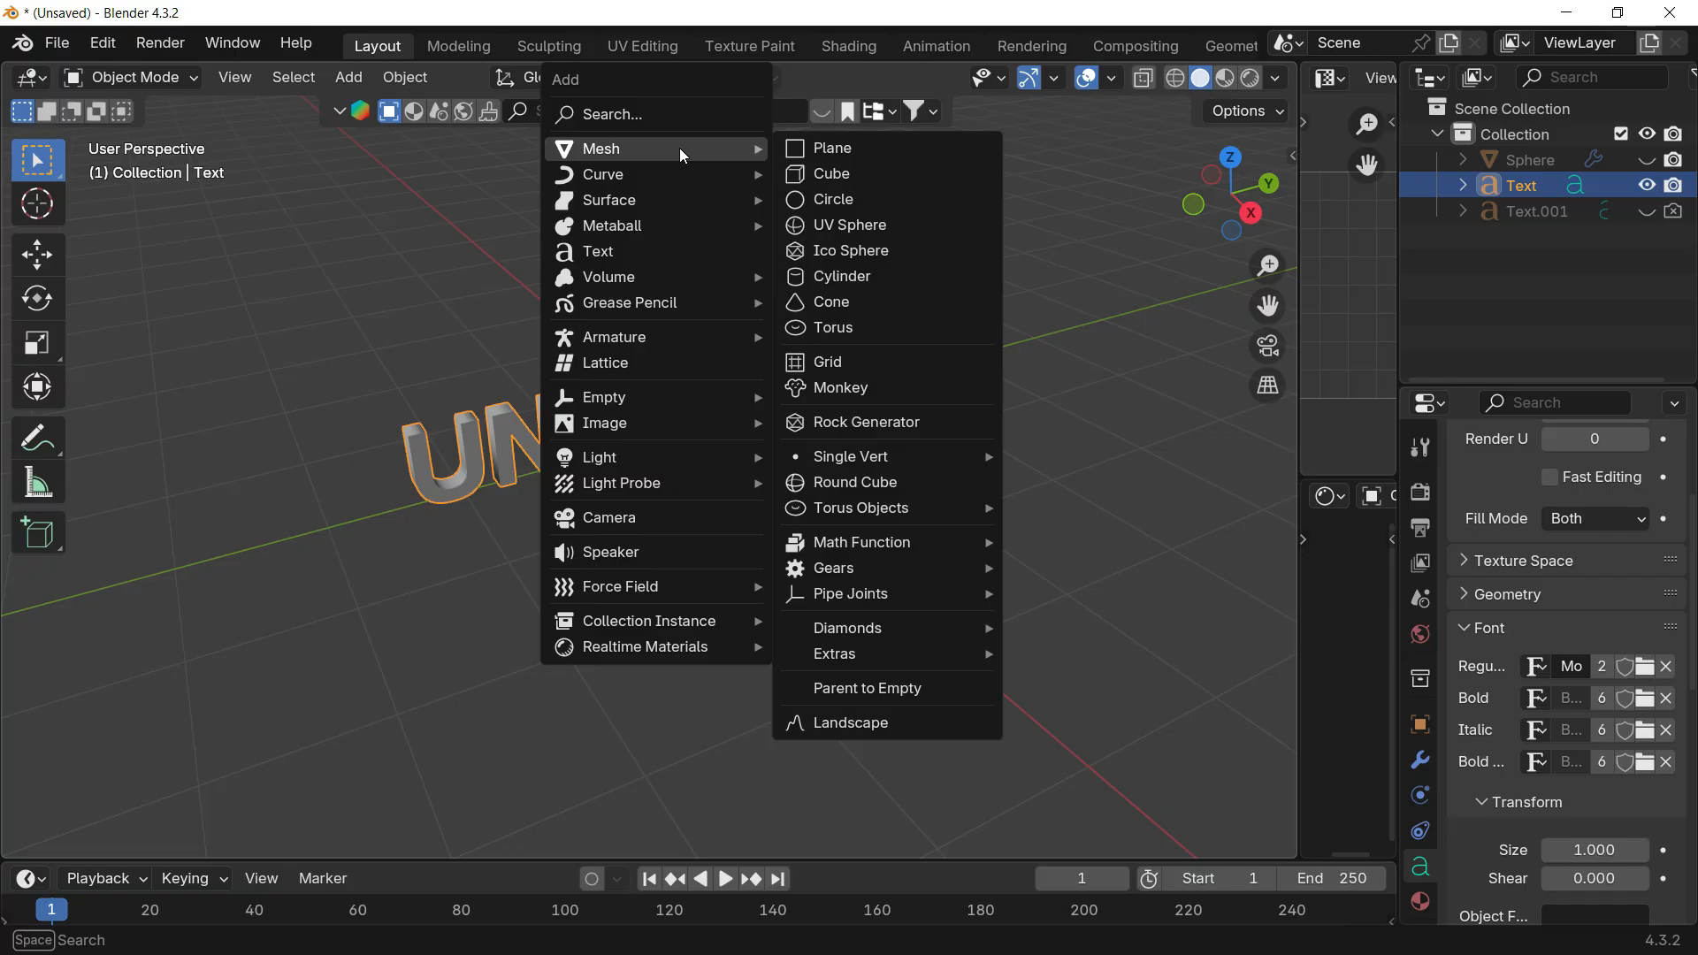
click(876, 200)
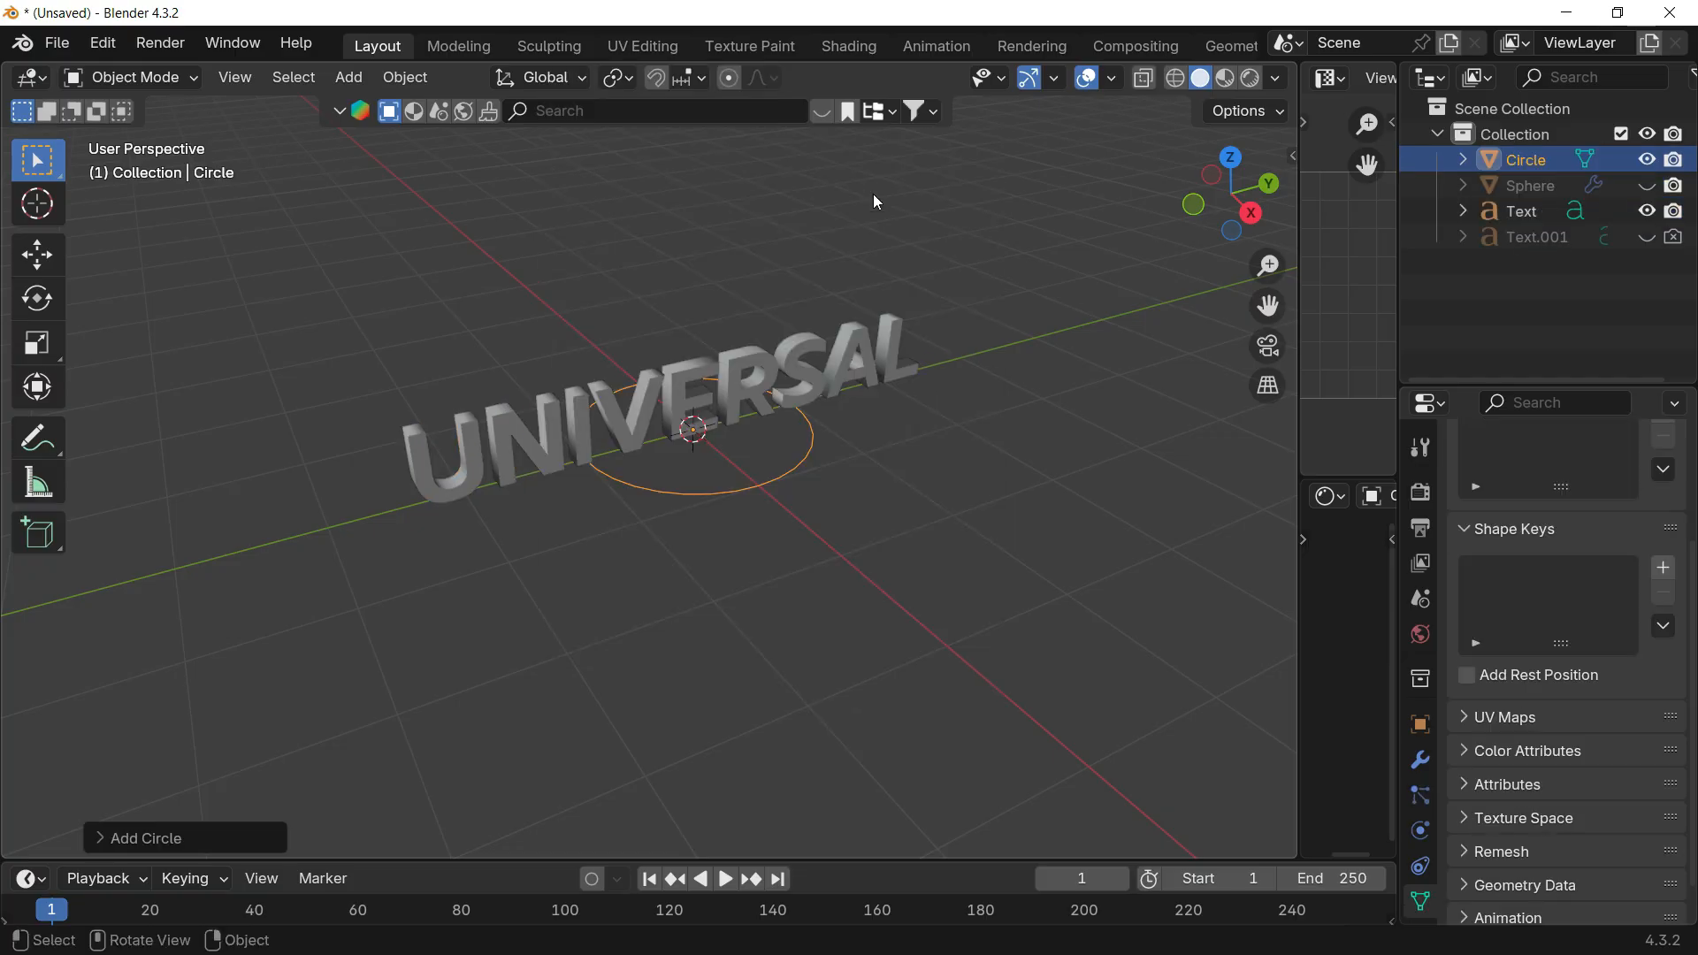
click(106, 838)
click(331, 558)
text(64)
key(Return)
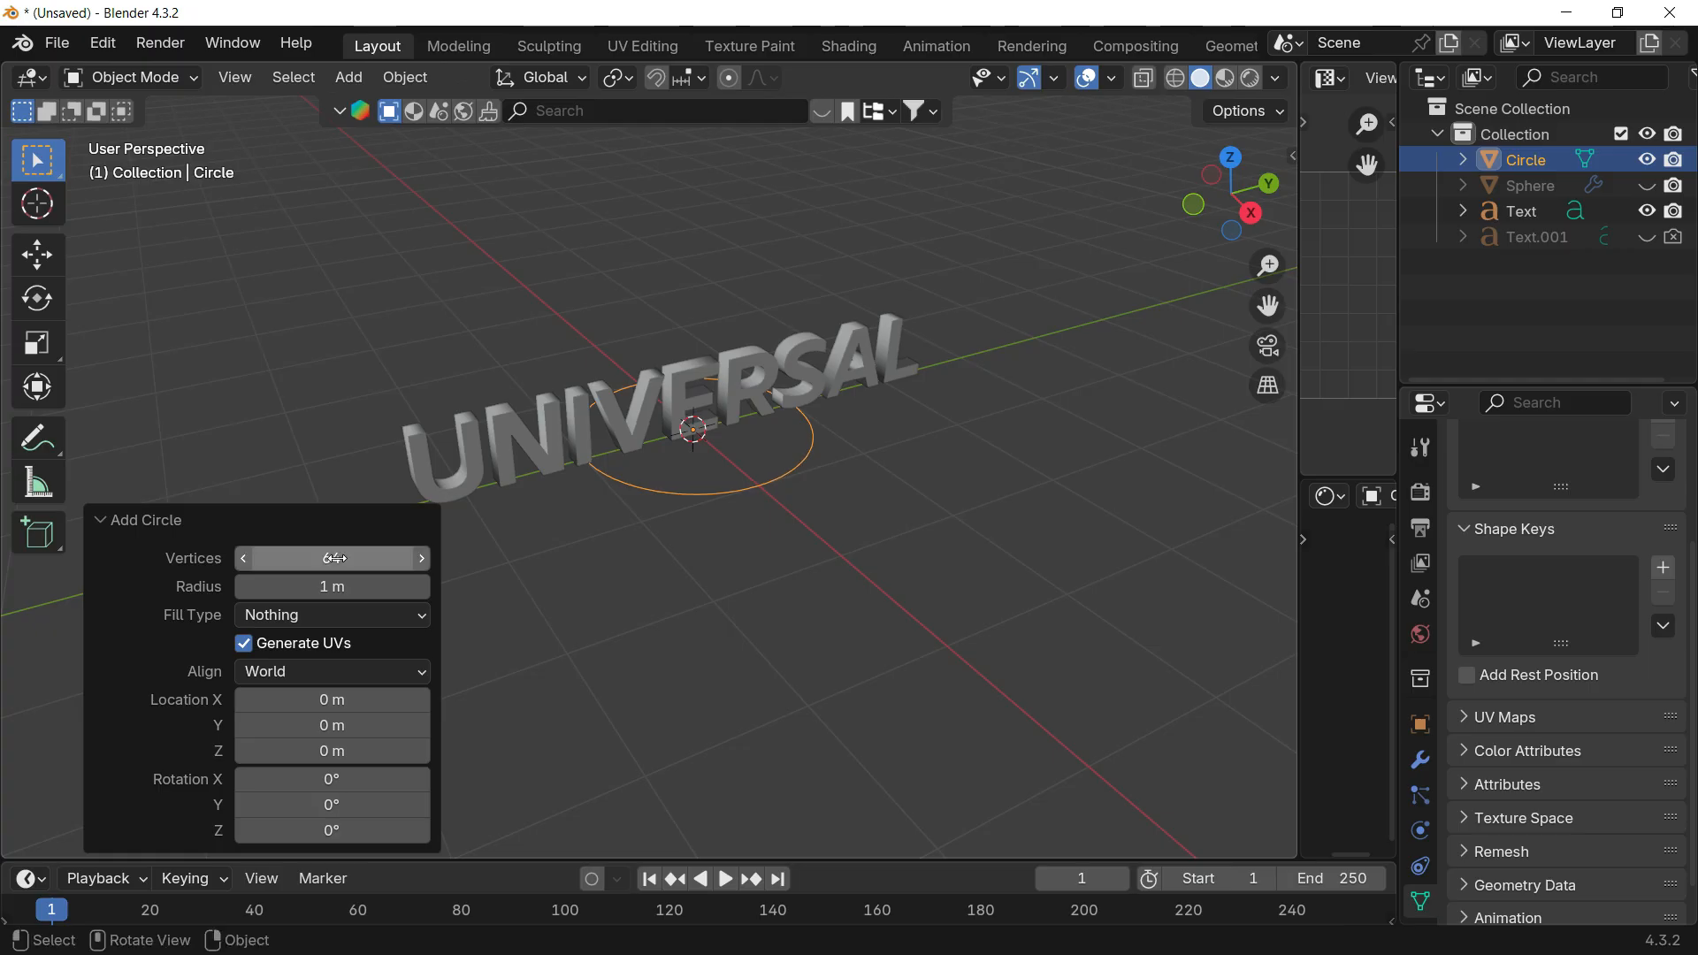
Step: Scale the circle uniformly by a factor of 2
key(s)
key(2)
key(Return)
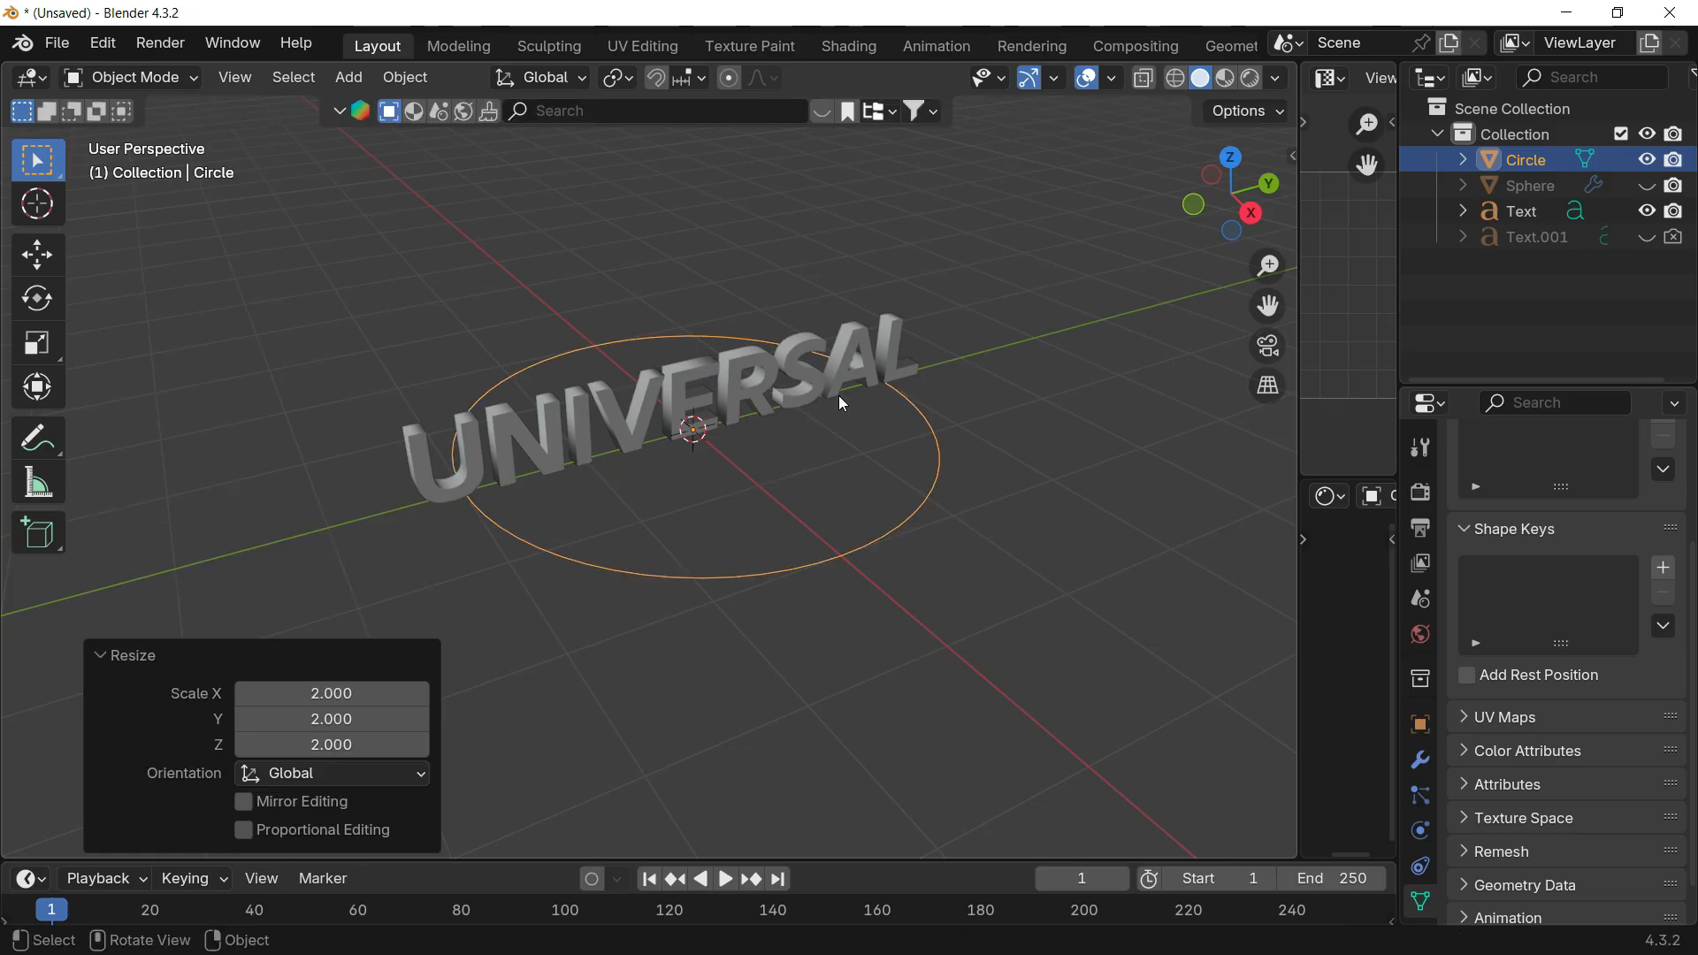
Step: Try scaling the circle to about 0.395 along X, undo it, and briefly show the sphere to compare it with the circle
middle_drag(812, 431, 862, 449)
key(s)
click(822, 504)
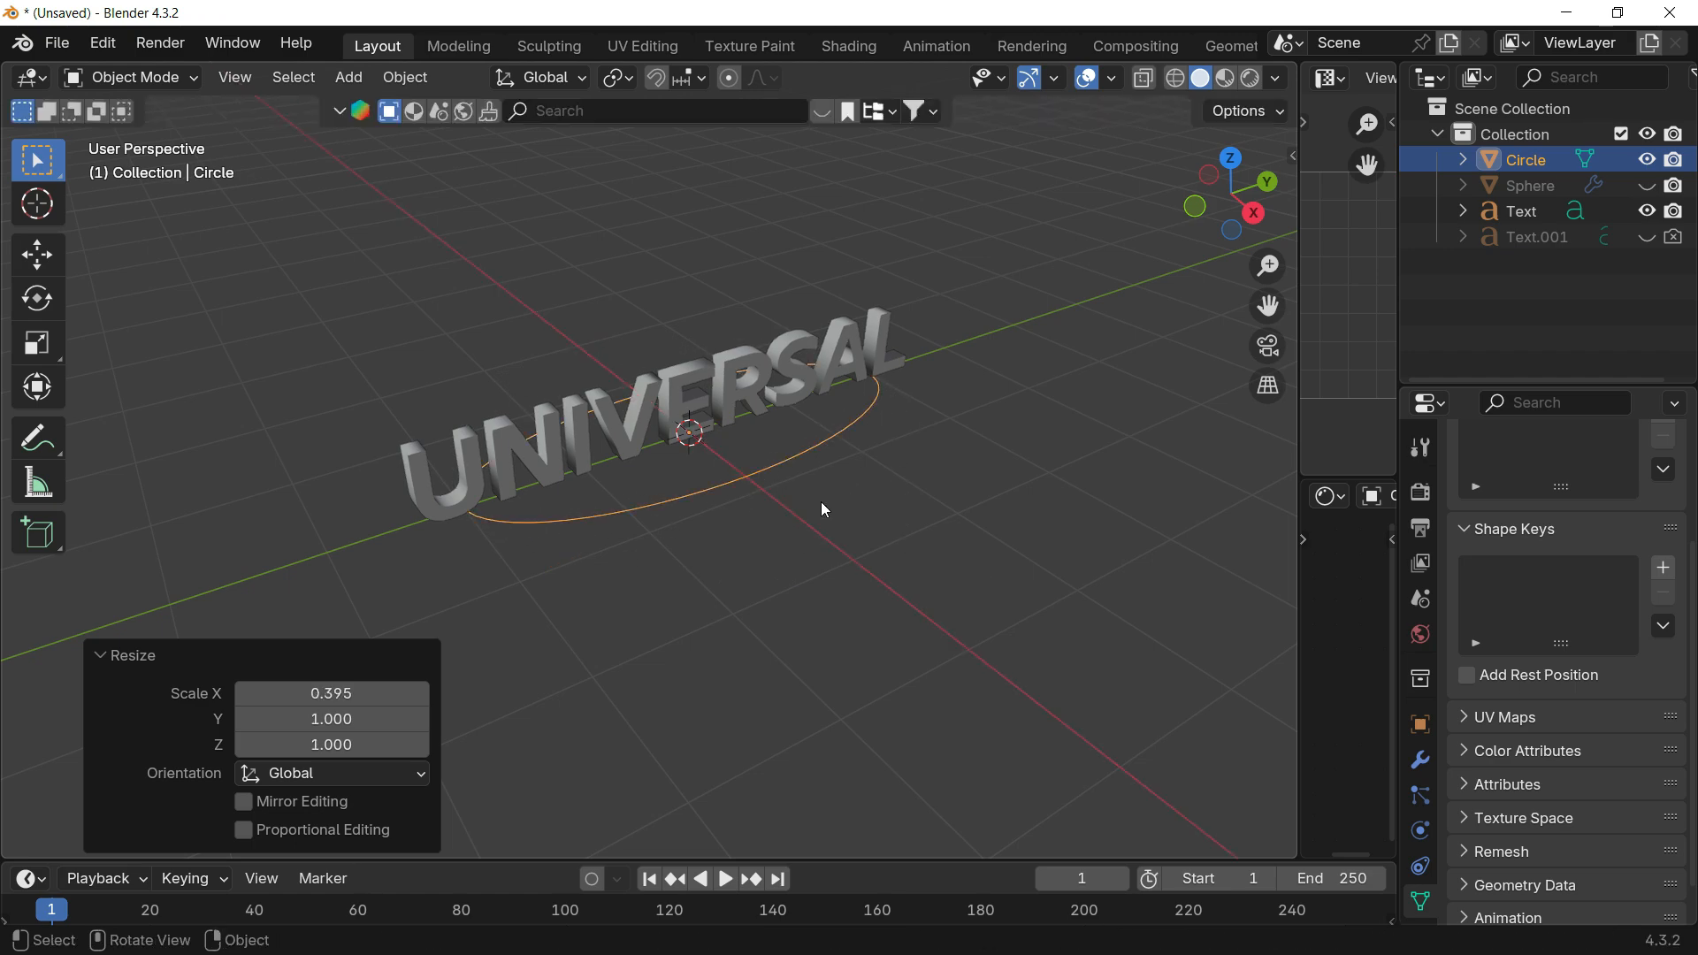
key(ctrl+z)
click(1646, 185)
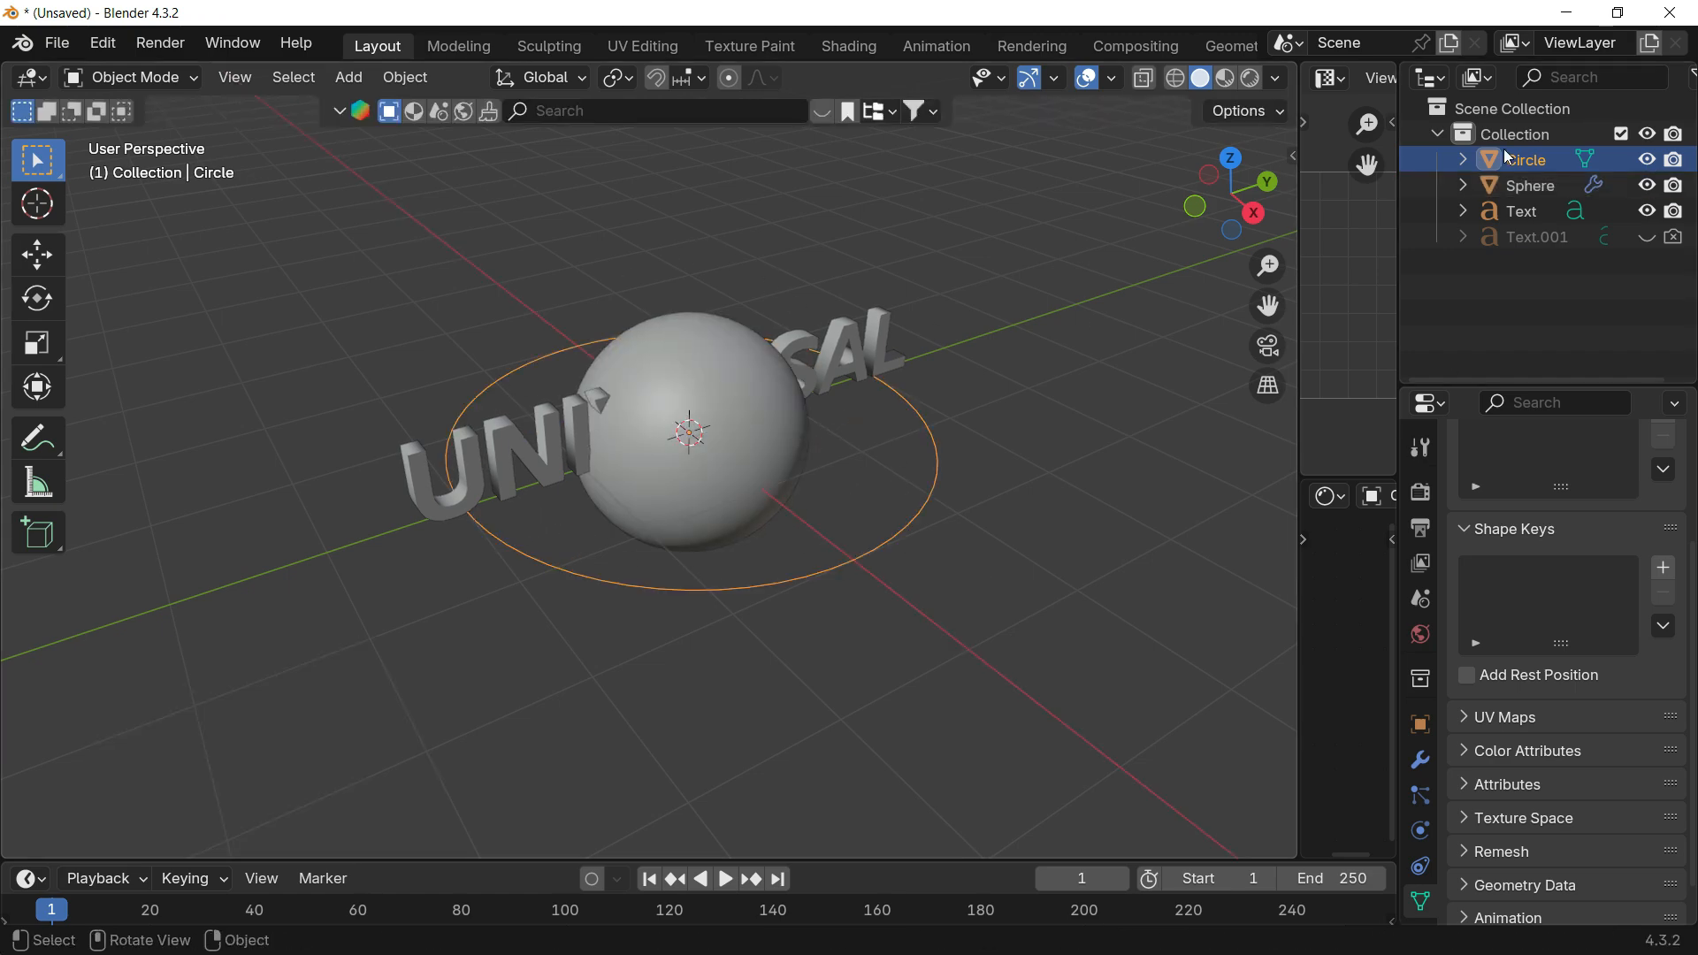
click(1646, 187)
Step: Convert the mesh circle to a curve object
click(815, 419)
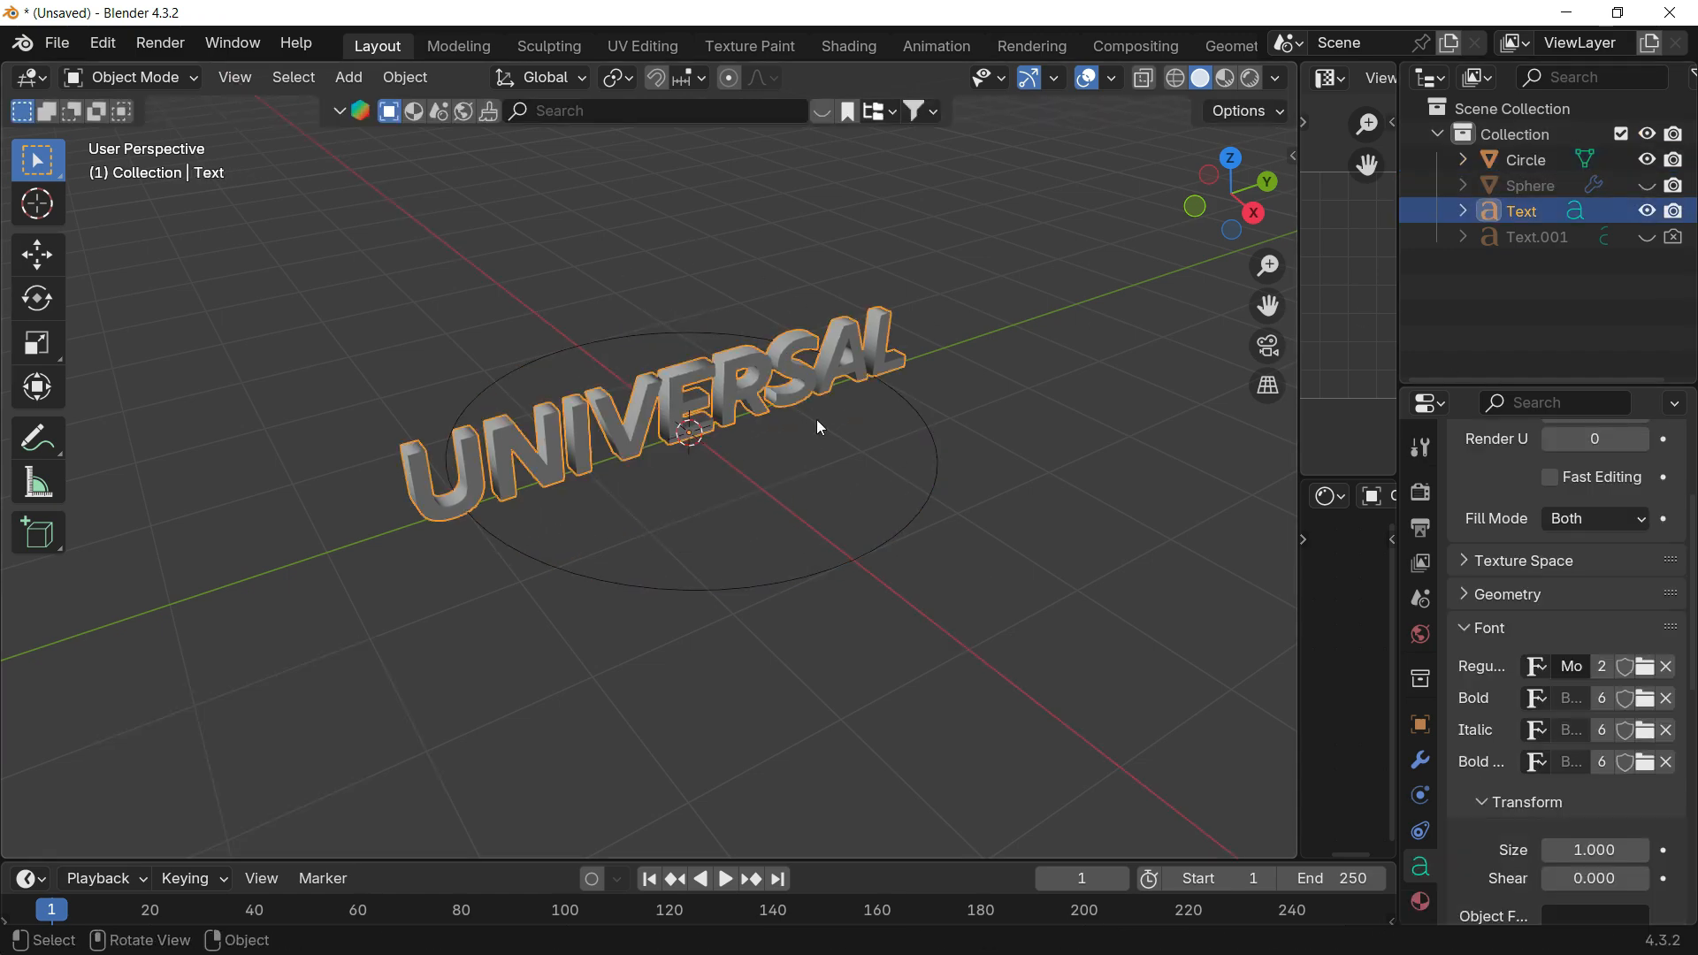
click(916, 417)
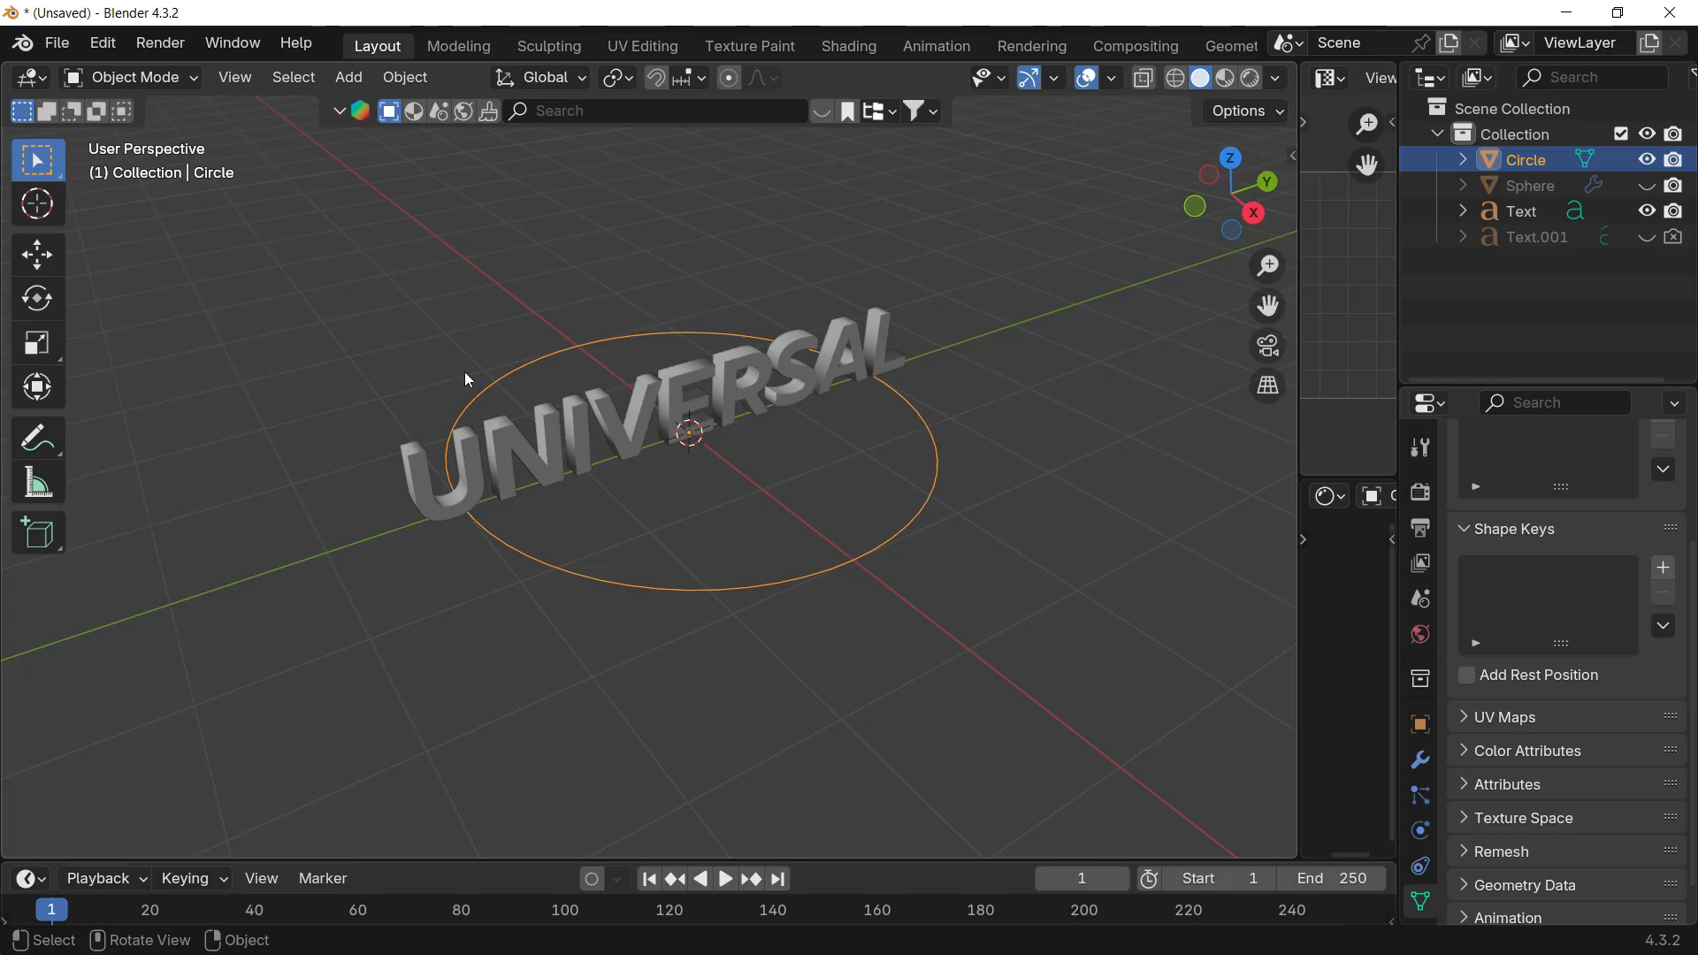
right_click(939, 426)
right_click(564, 337)
mouse_move(470, 395)
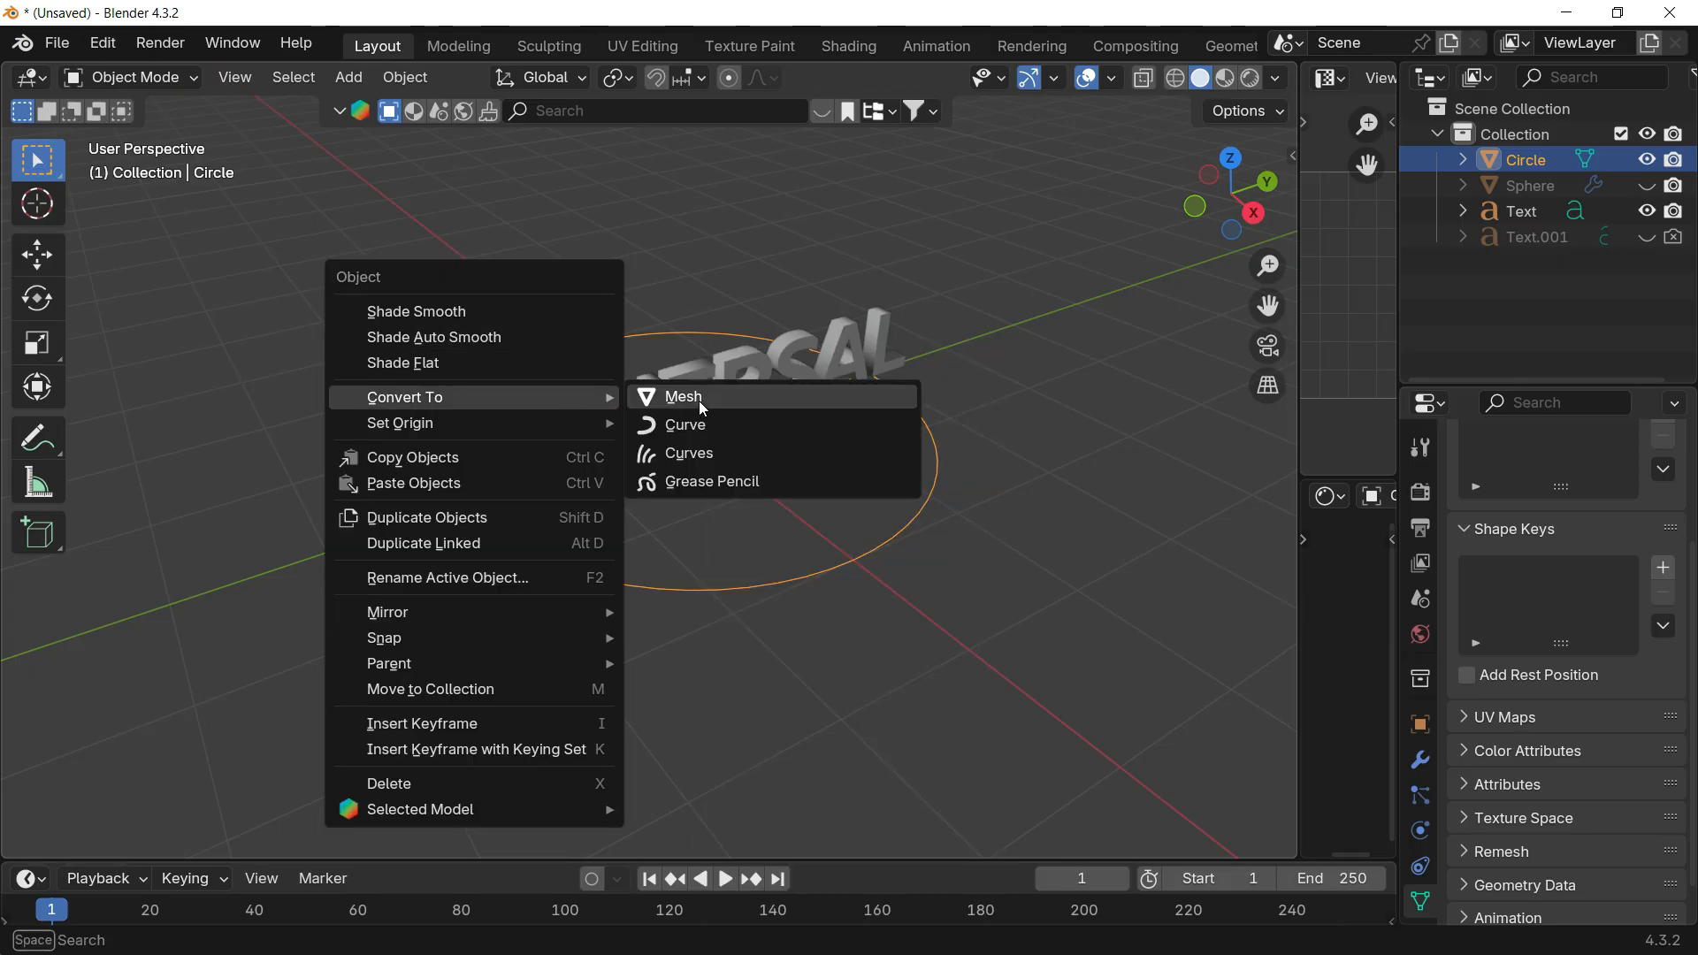
click(693, 428)
Step: Inspect the converted circle's control points in Edit Mode, try moving one point, and return to Object Mode
key(Tab)
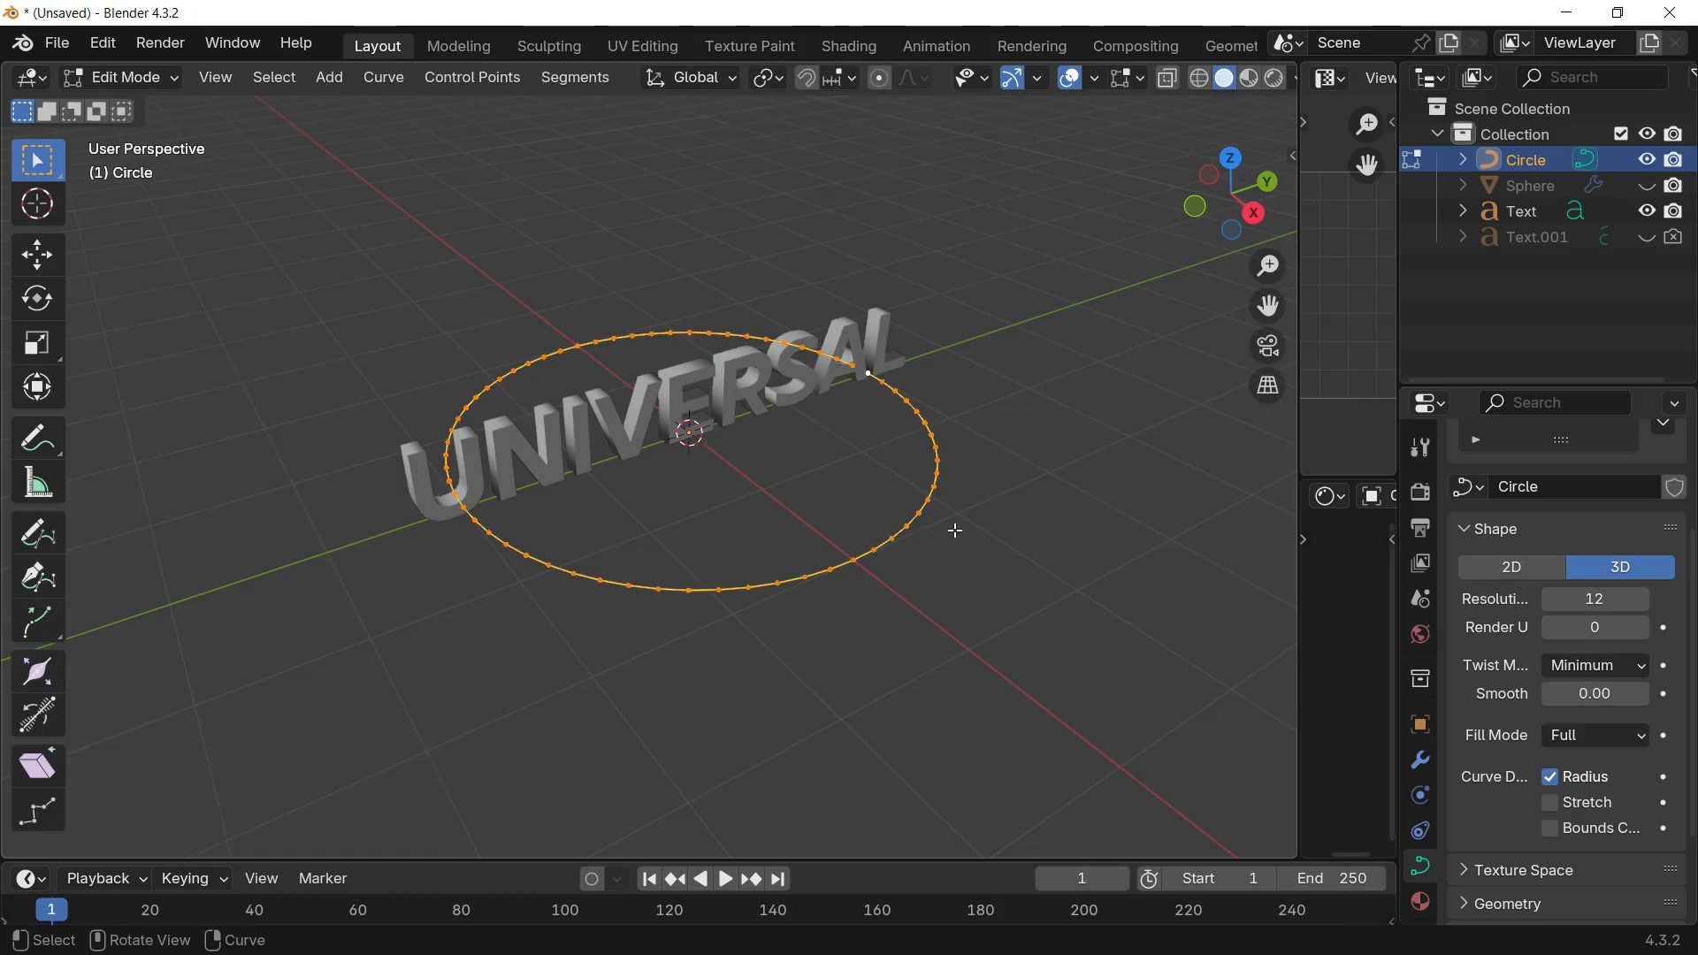
scroll(920, 549, up, 3)
key(Tab)
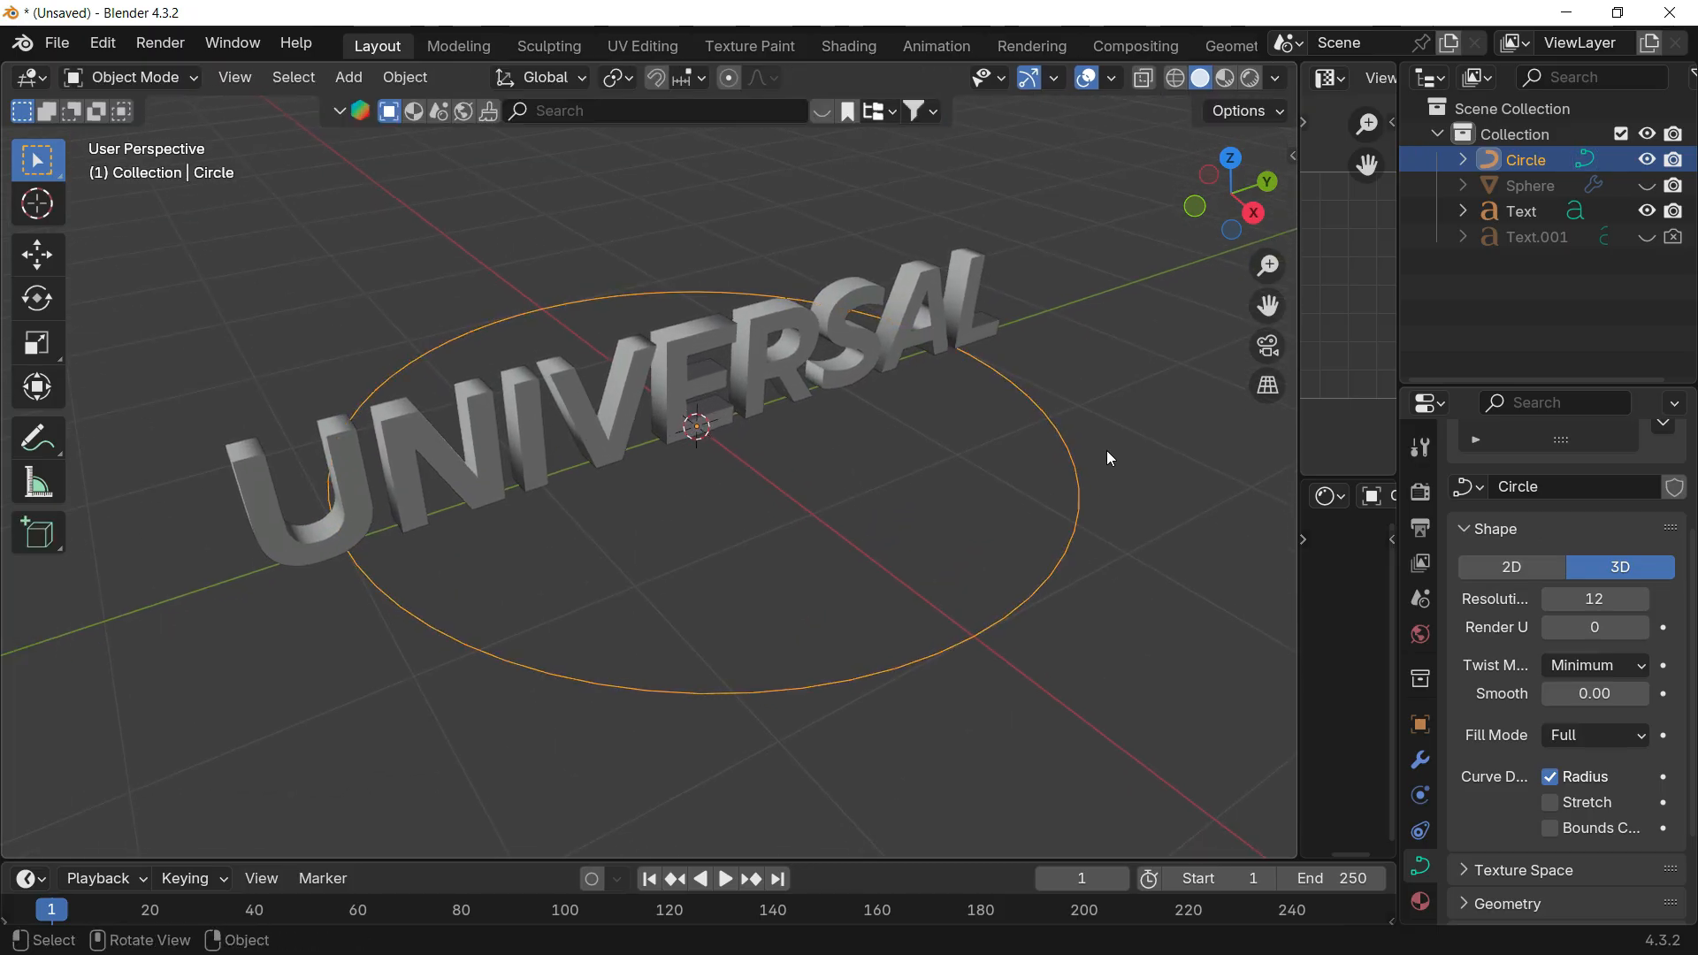
key(Tab)
click(1028, 395)
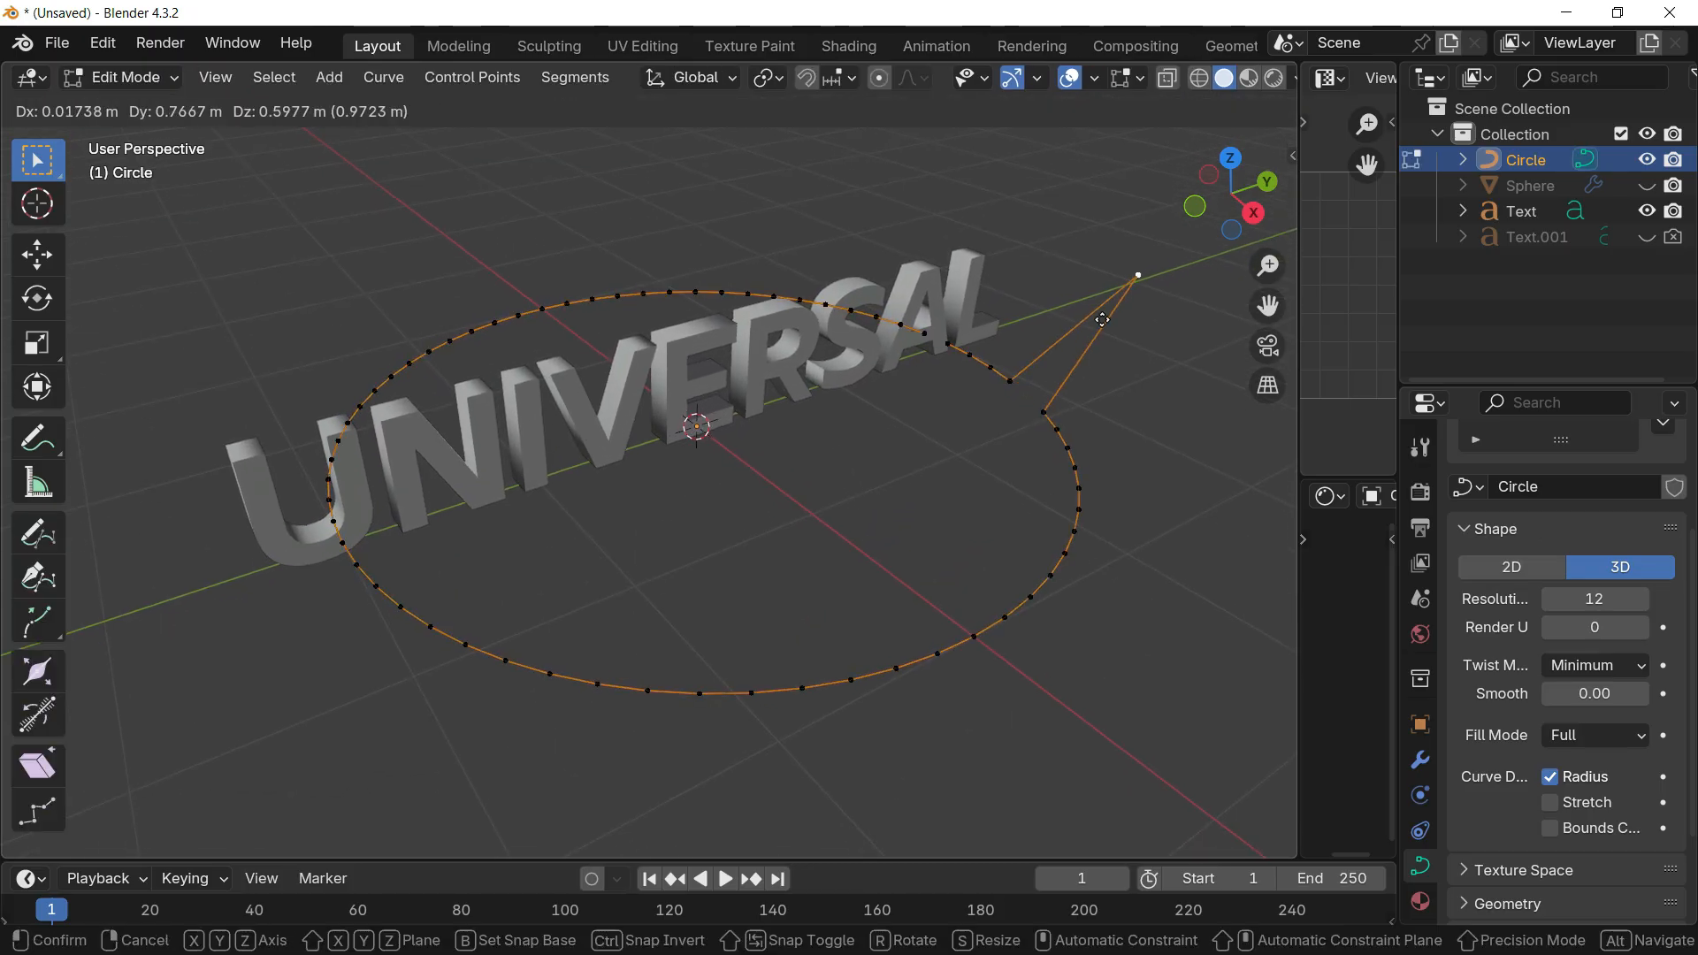
key(Tab)
scroll(980, 442, down, 4)
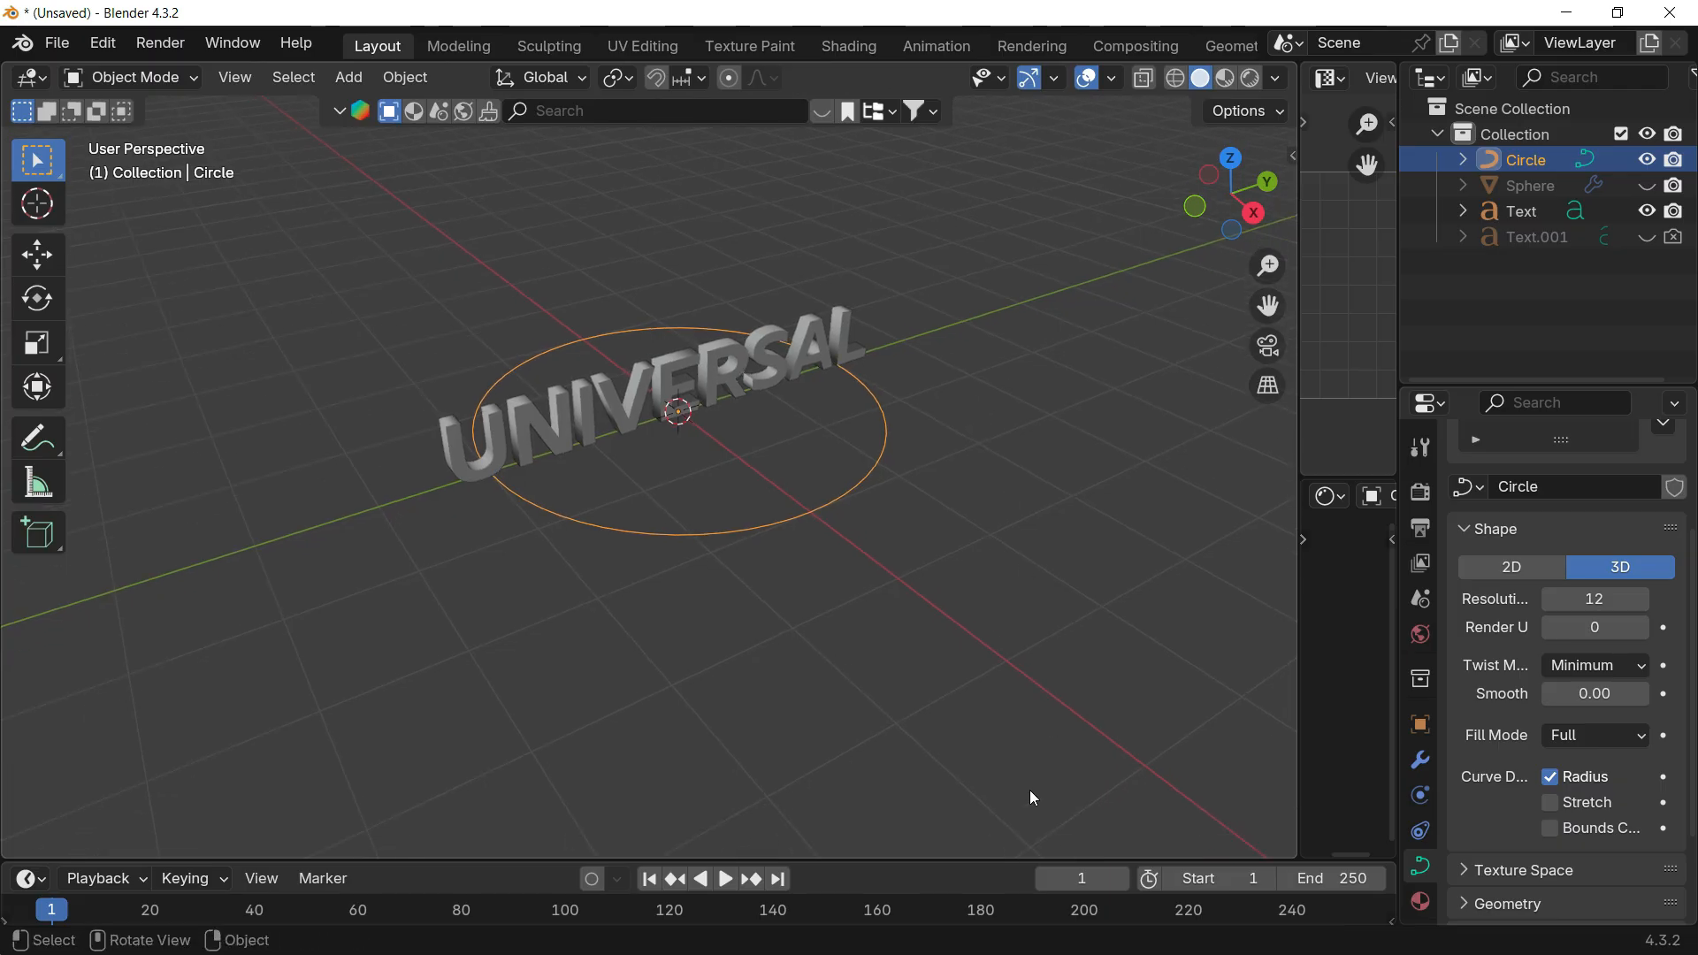
Step: Add a Curve modifier to the UNIVERSAL text with the circle as its curve object
click(704, 396)
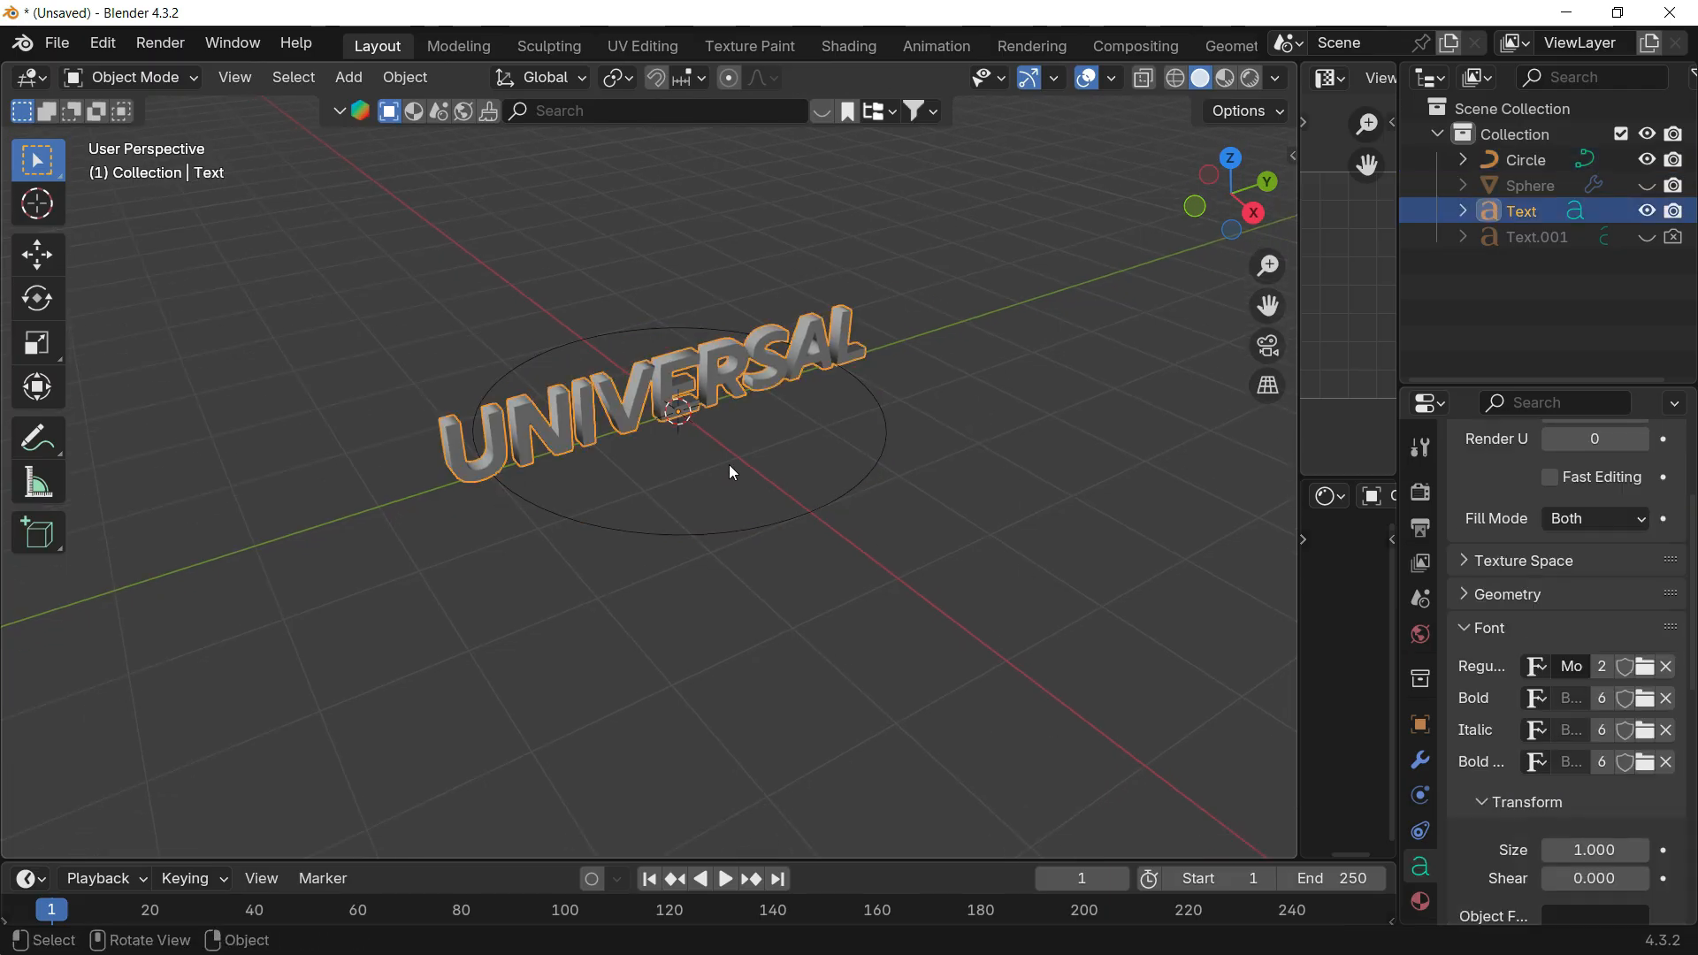
scroll(718, 451, up, 3)
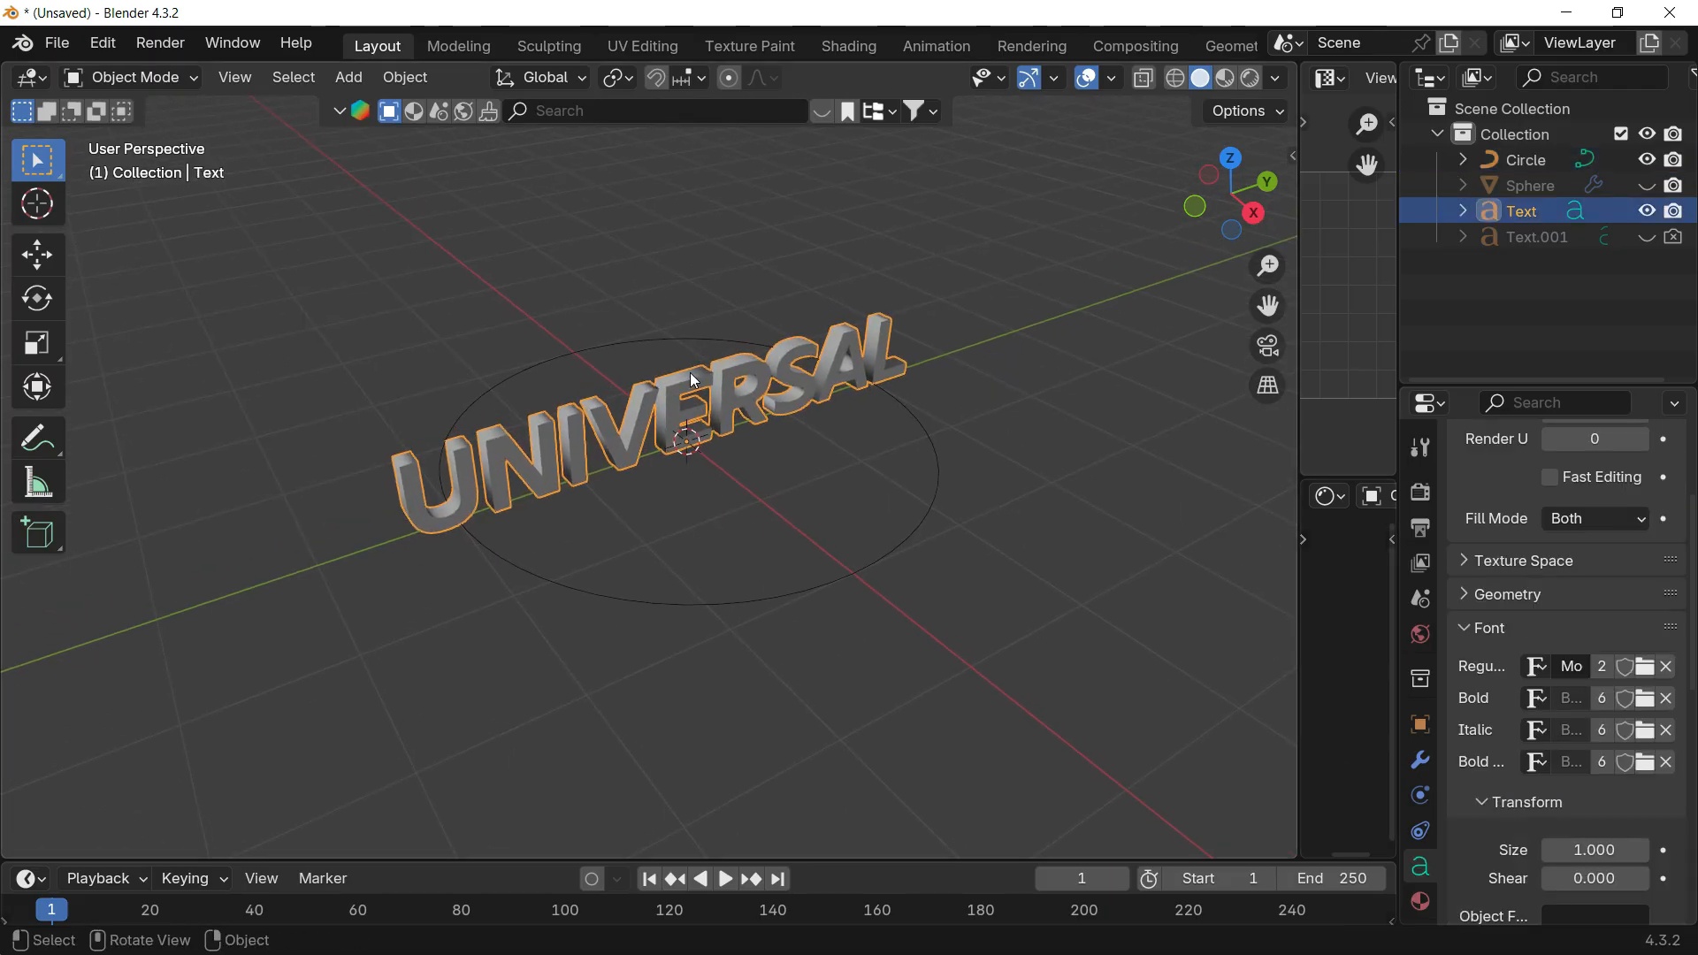
click(1421, 762)
click(1500, 490)
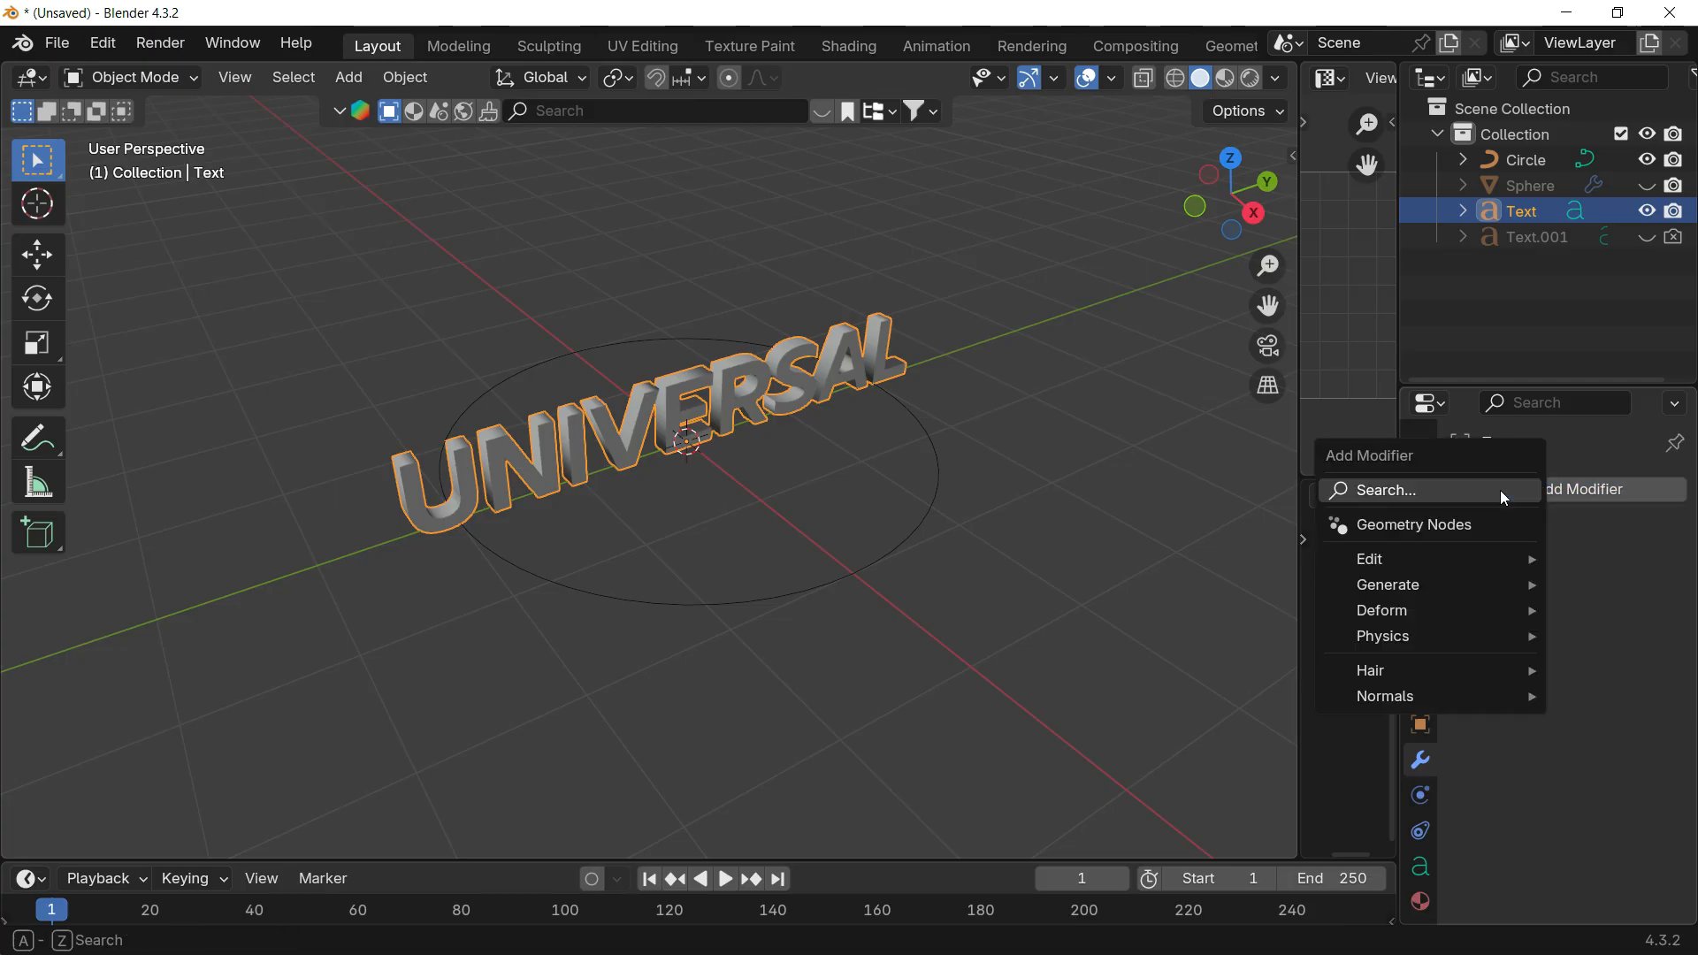
mouse_move(1372, 600)
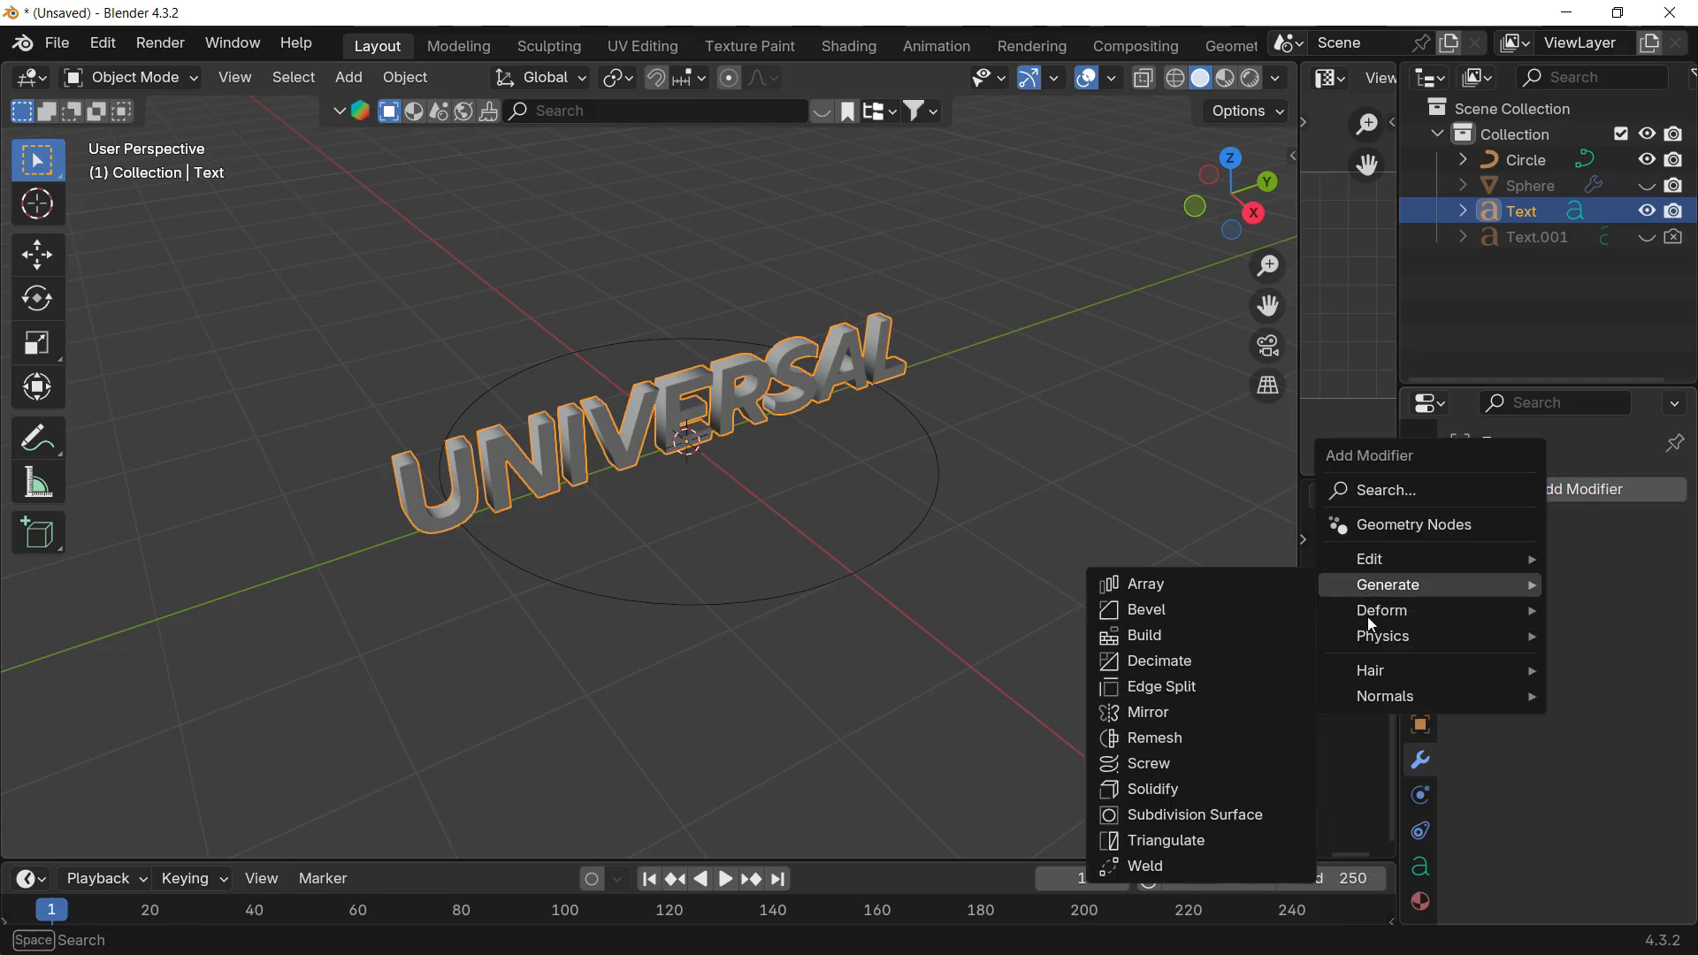
click(1117, 666)
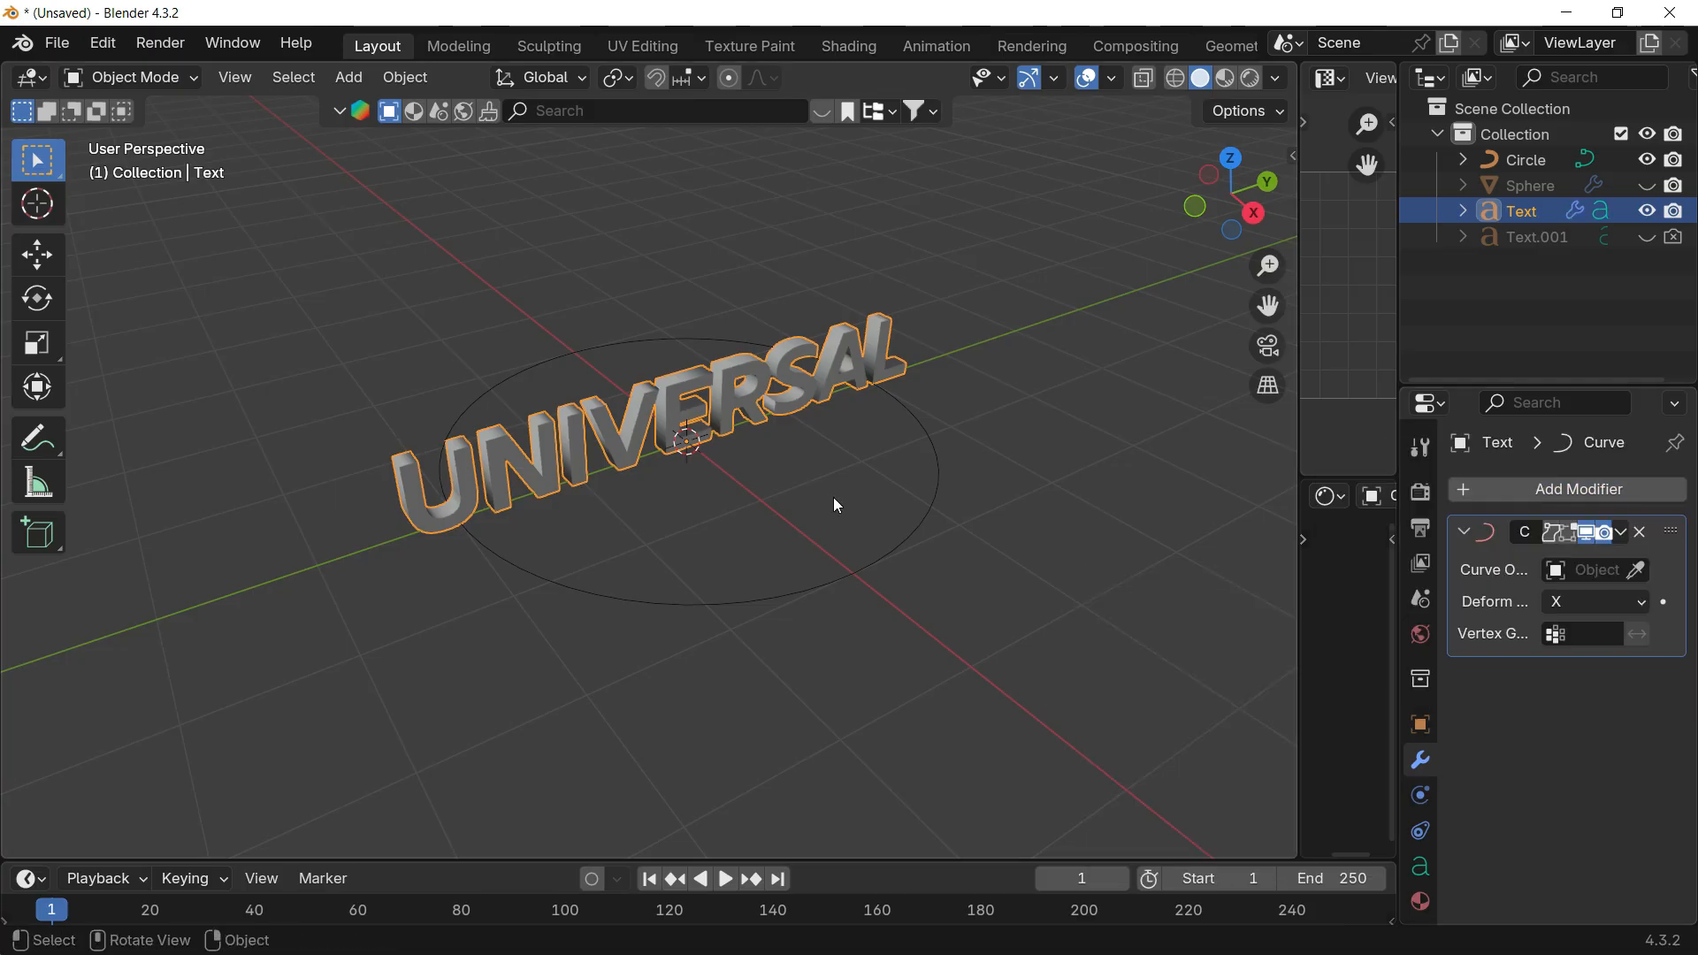
click(1637, 572)
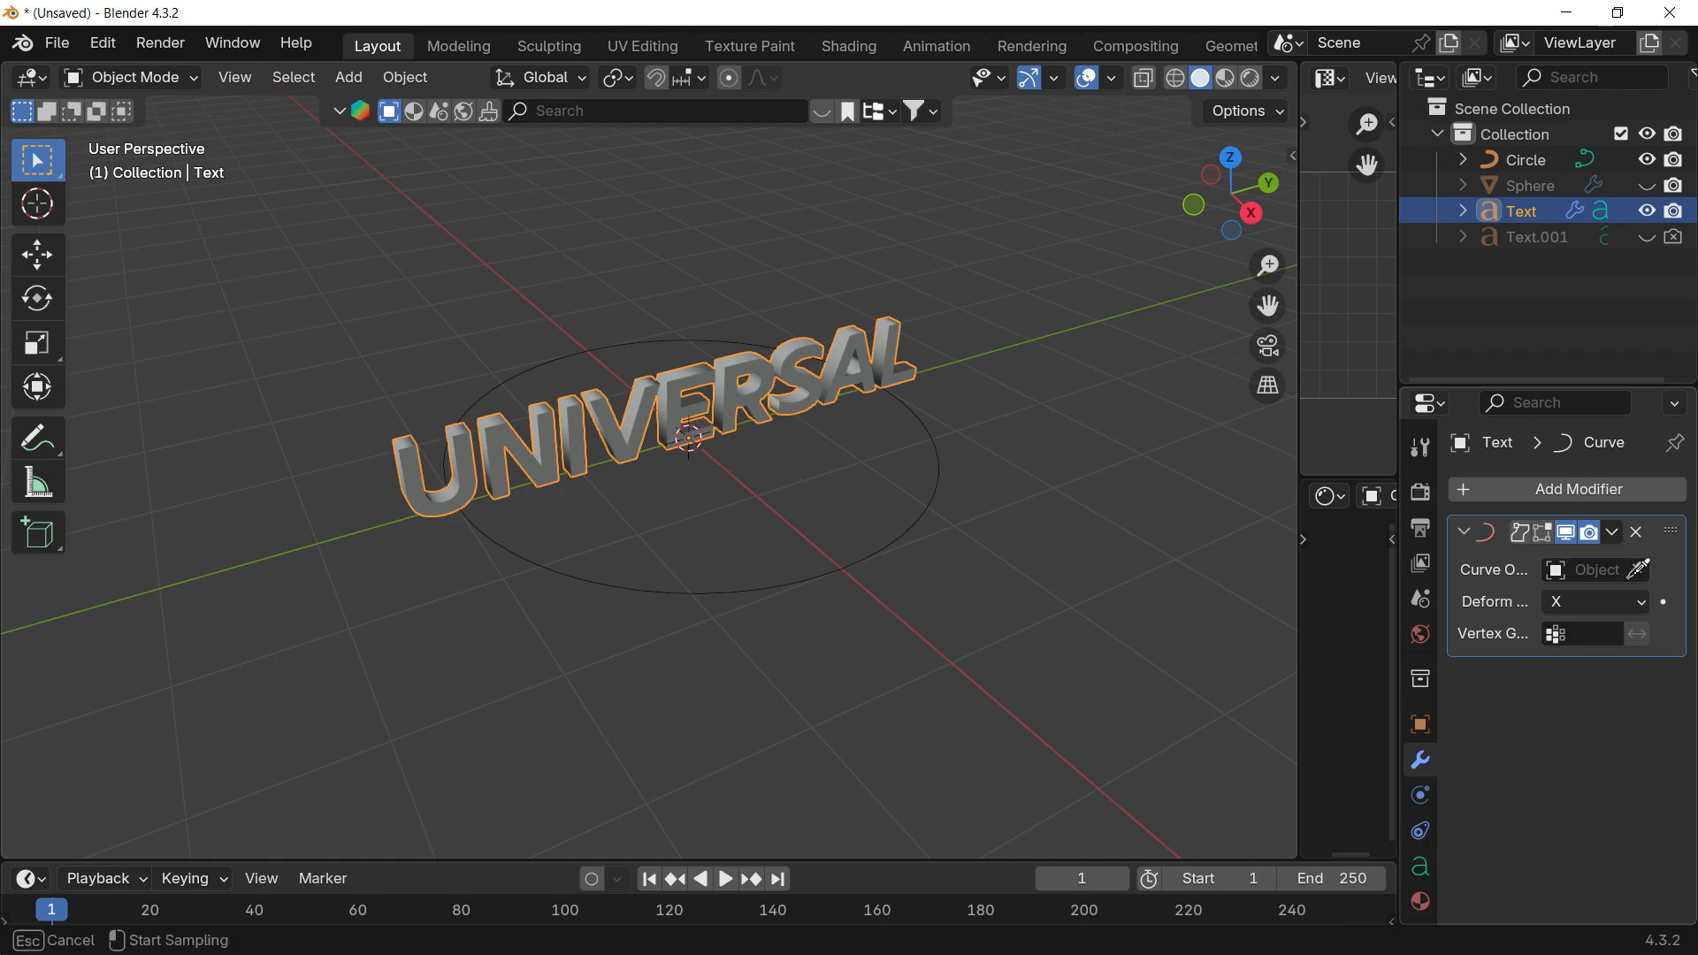
click(939, 446)
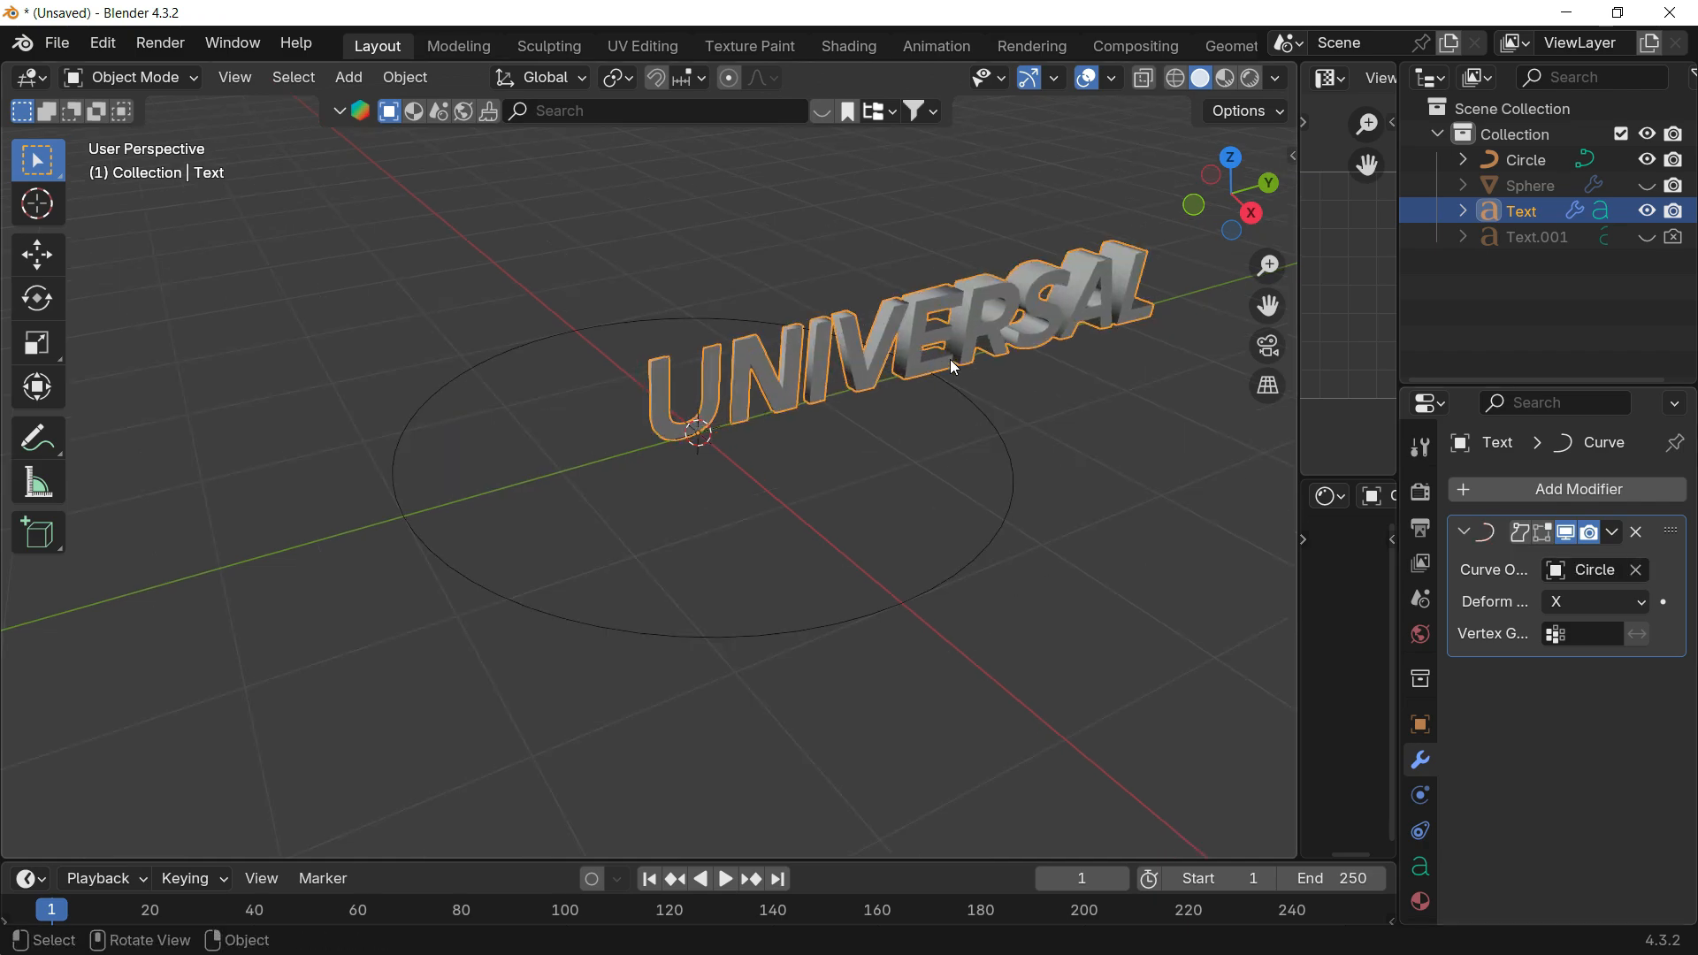
Step: Try moving the text freely and about -3.88 m along the X axis, and undo the move
key(g)
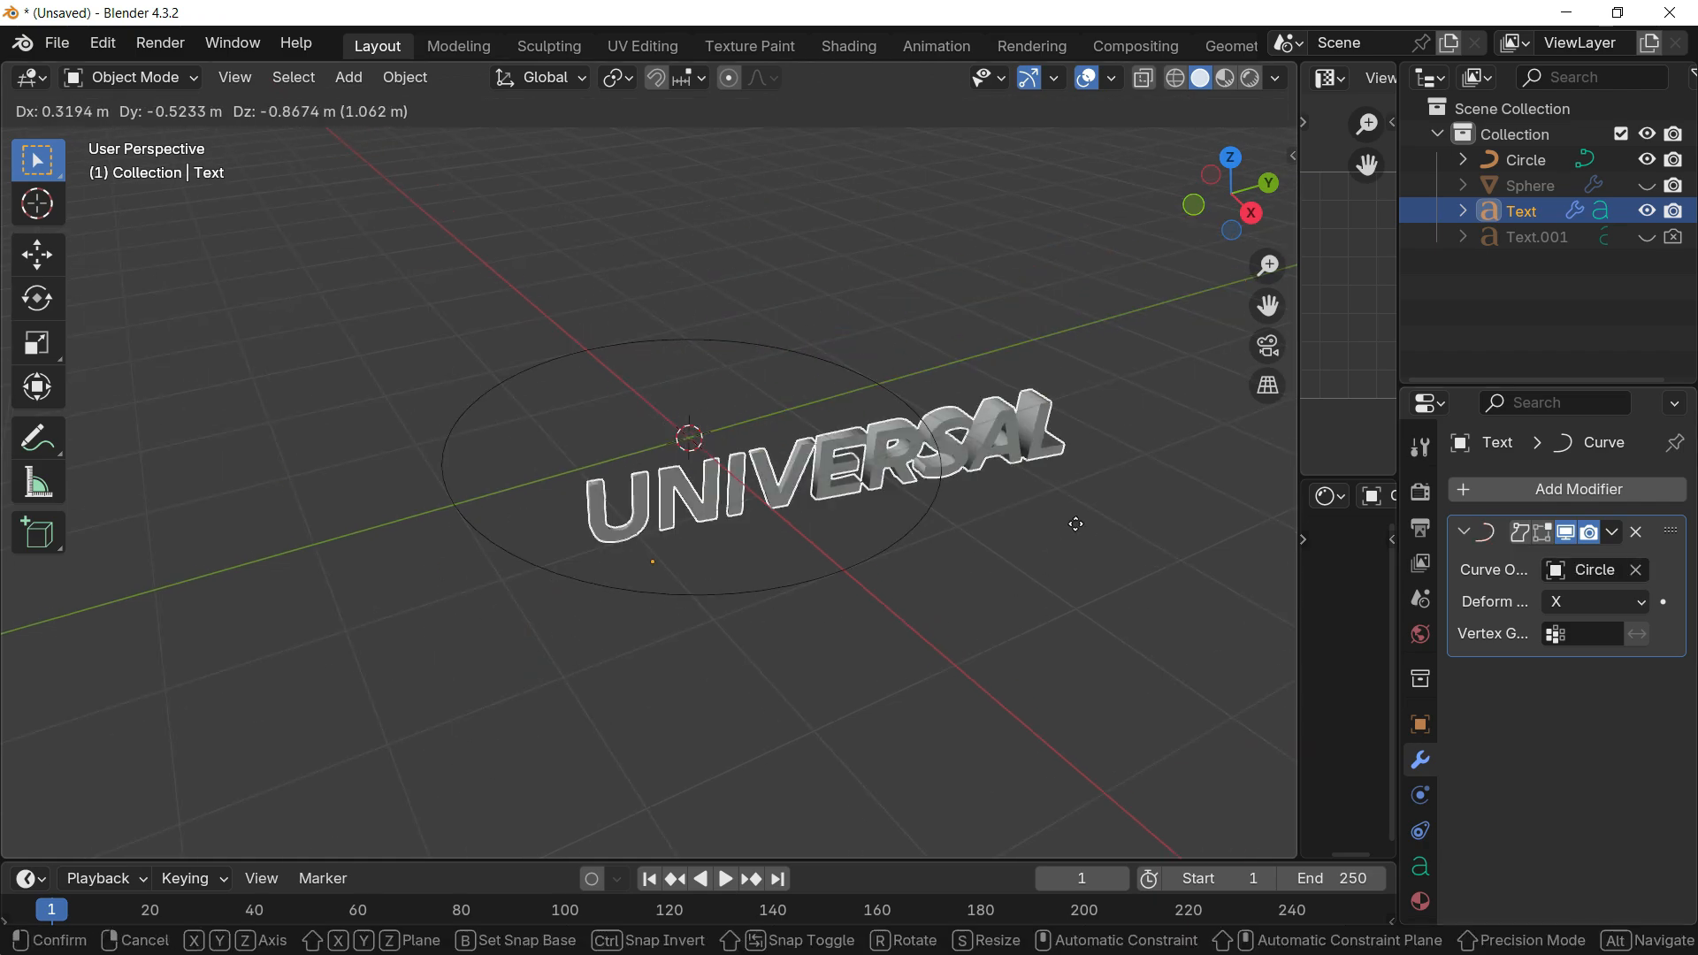
click(968, 386)
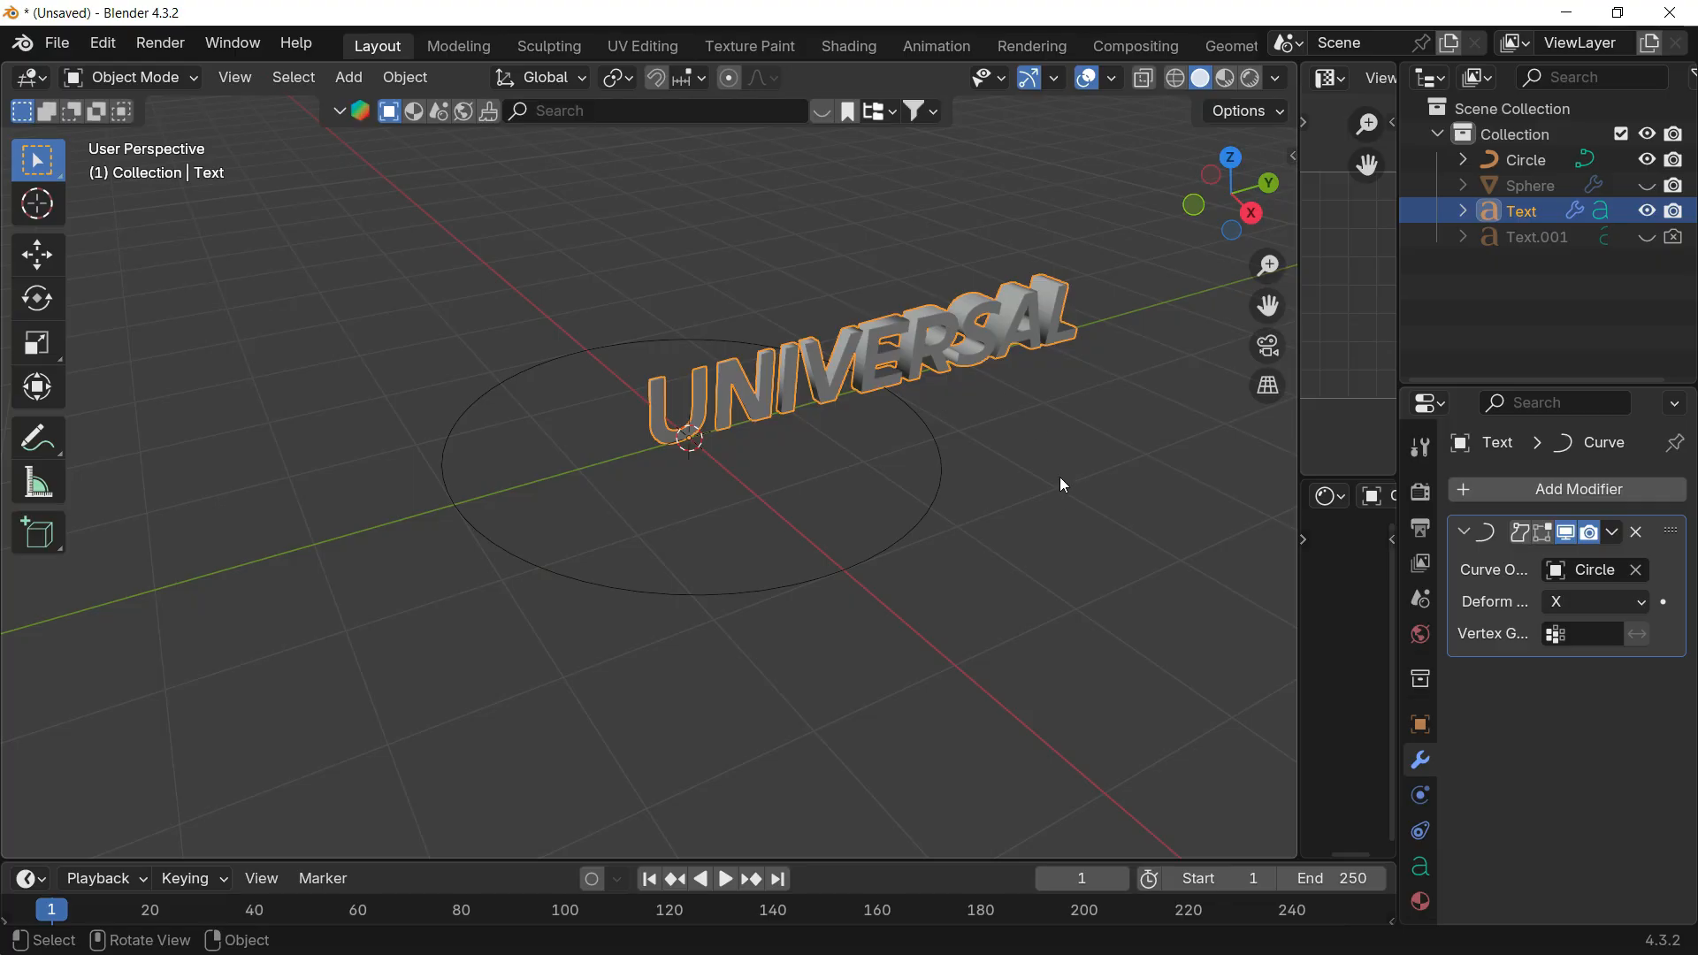
key(g)
key(y)
click(902, 311)
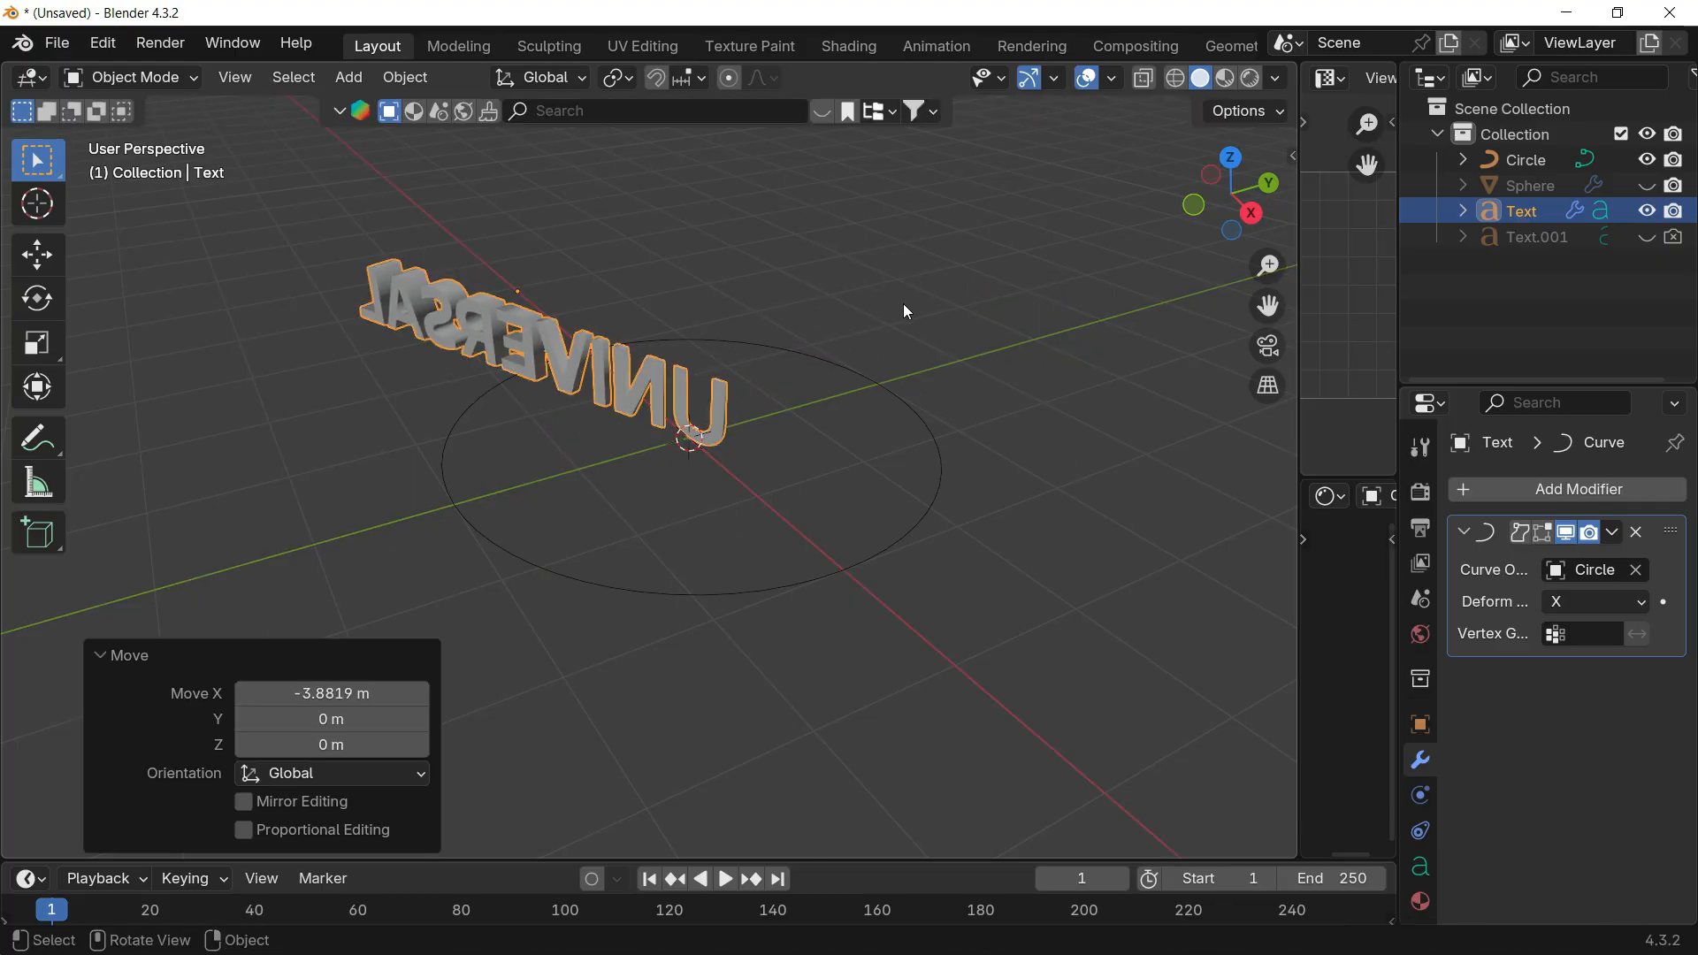
key(ctrl+z)
Step: Try moving the text along the Z axis and freely in the view, undoing each move
key(g)
key(z)
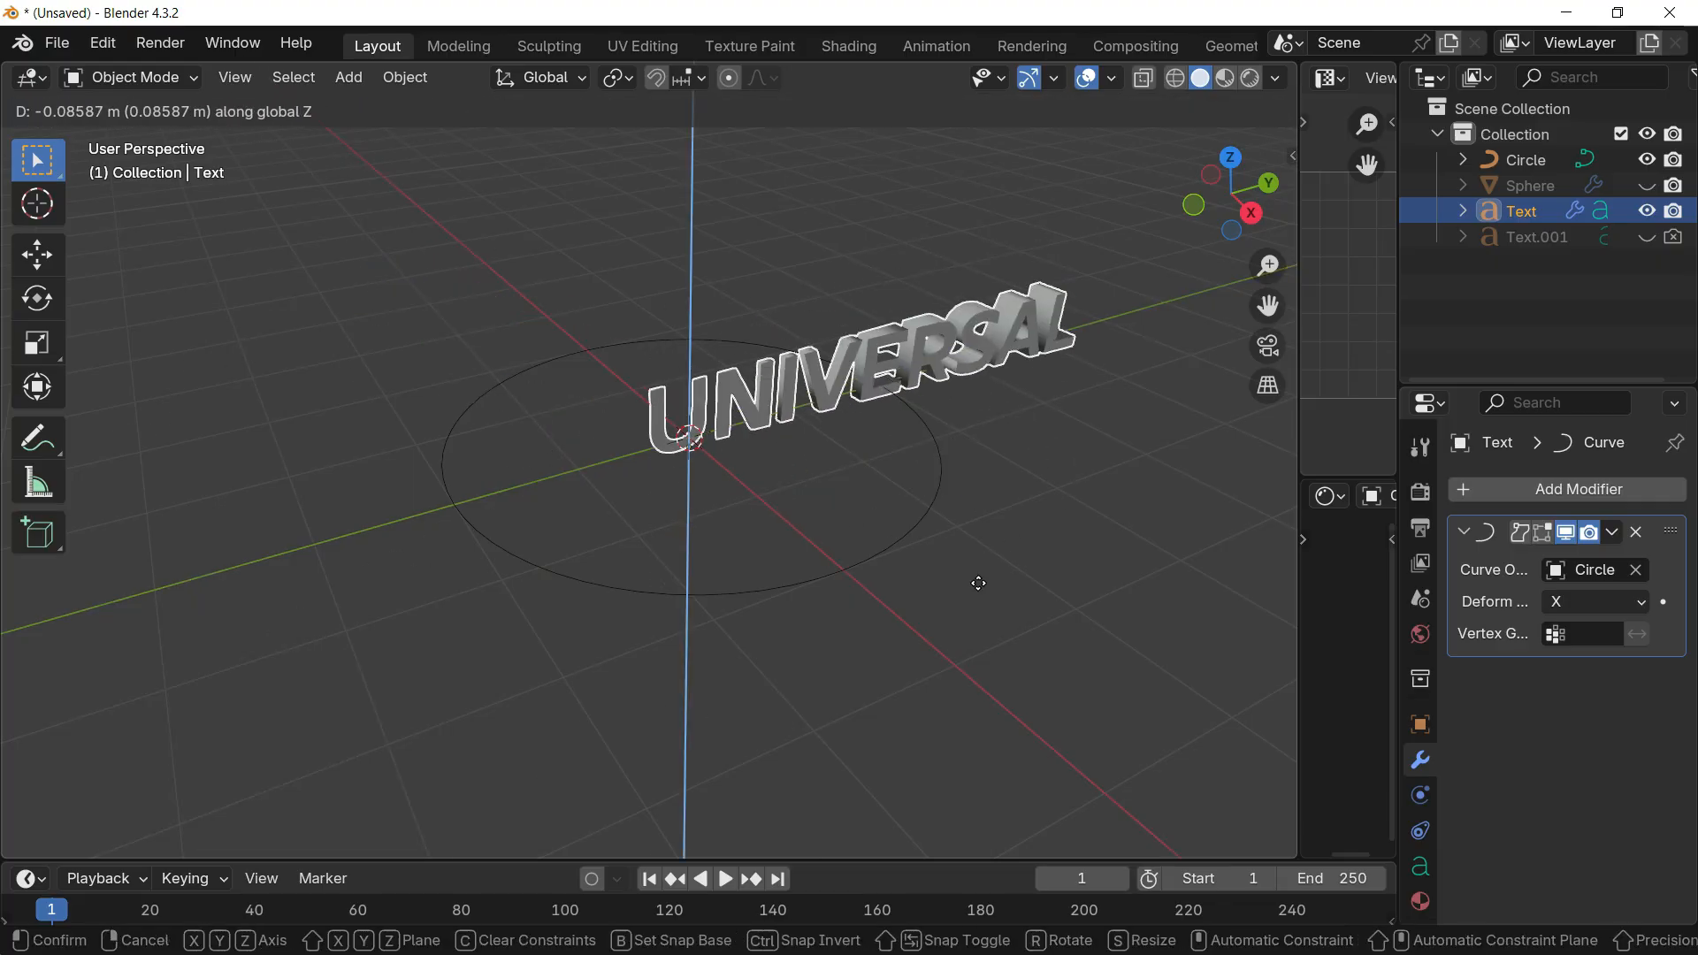
click(1011, 439)
key(ctrl+z)
key(g)
click(993, 375)
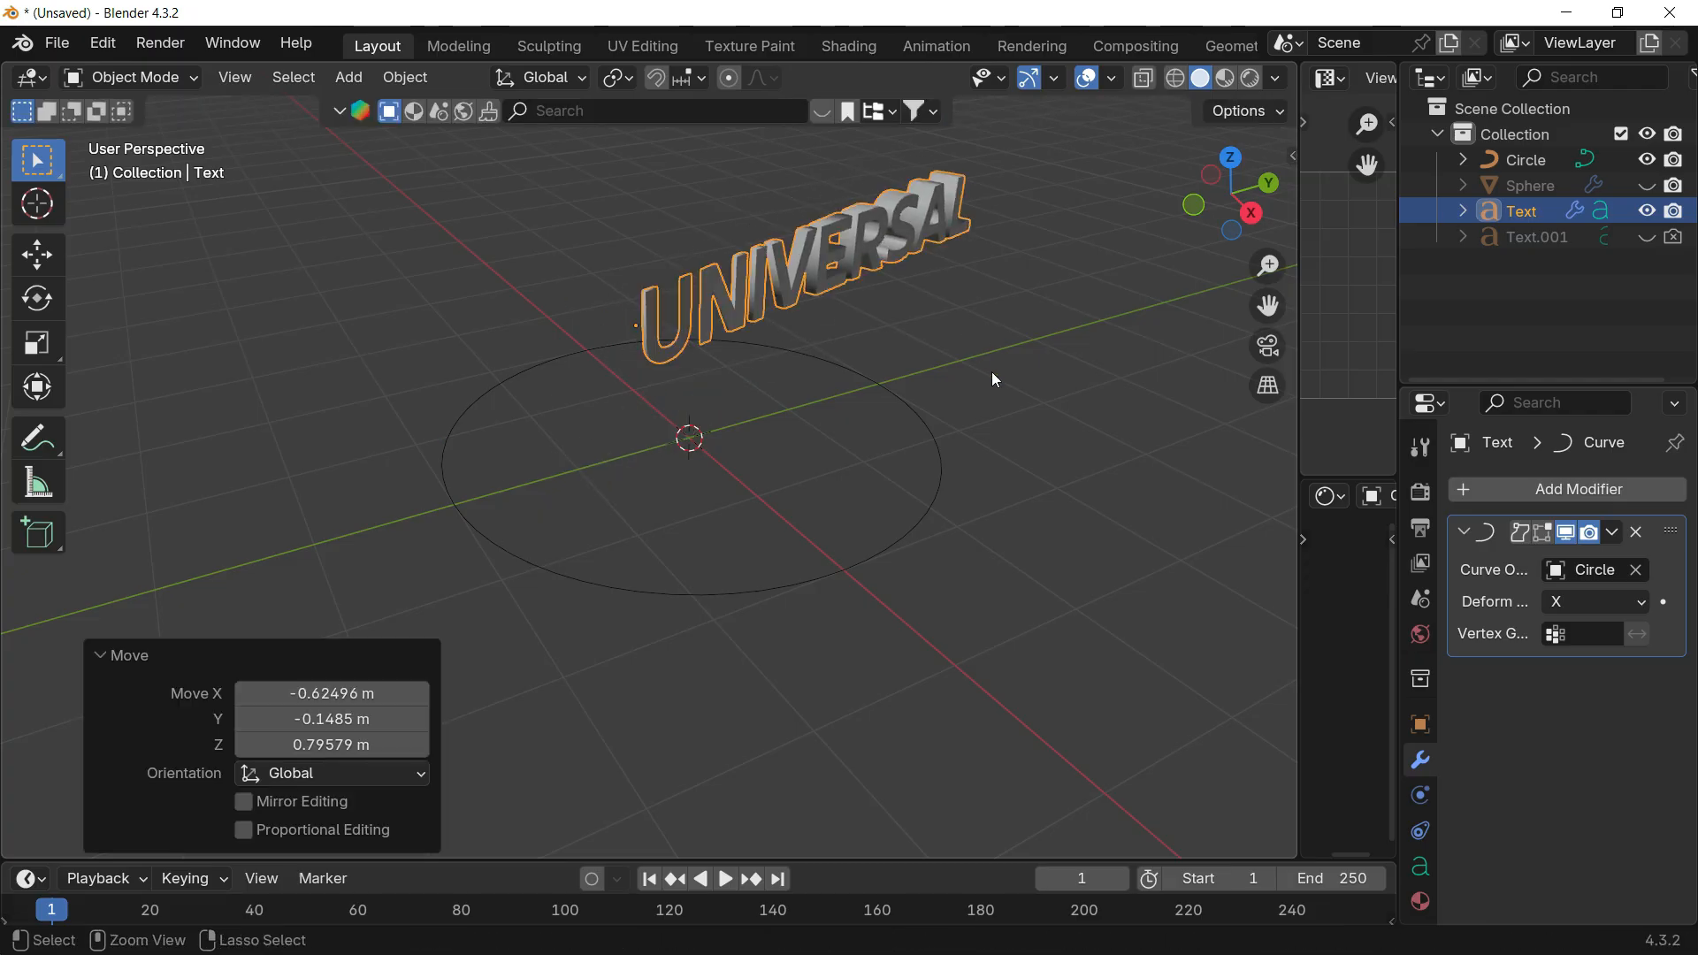
key(ctrl+z)
Step: Try rotating the text about 19.1° around the global X axis, and undo the rotation
key(r)
key(x)
click(1053, 401)
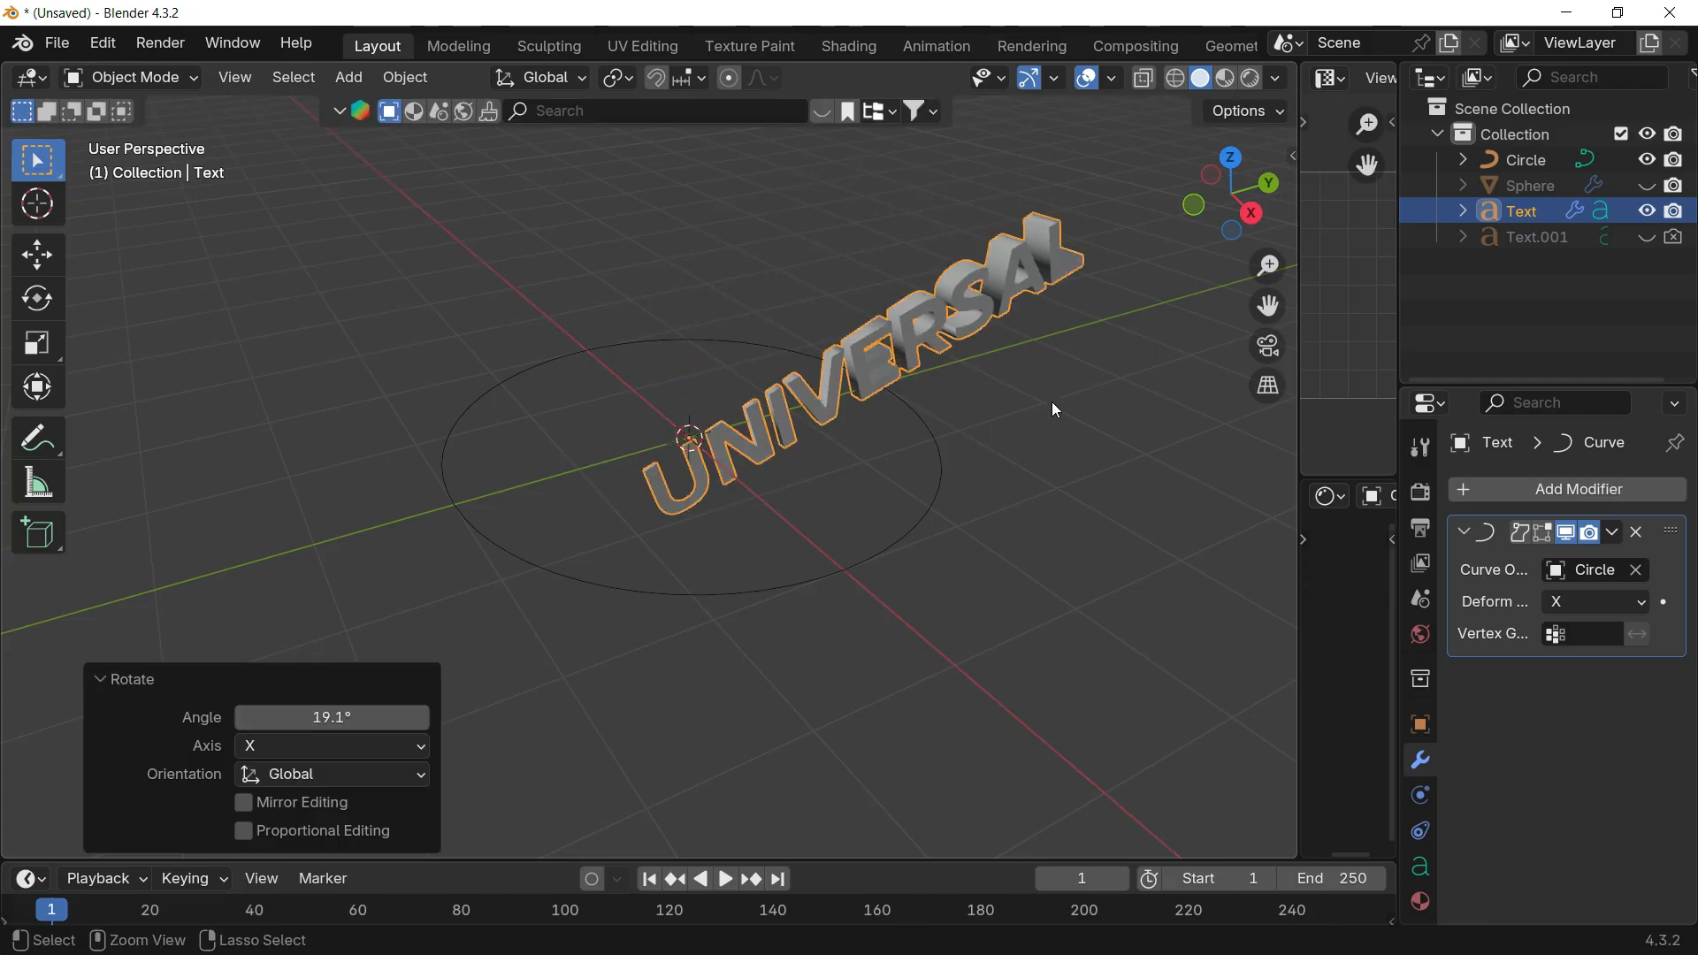
key(ctrl+z)
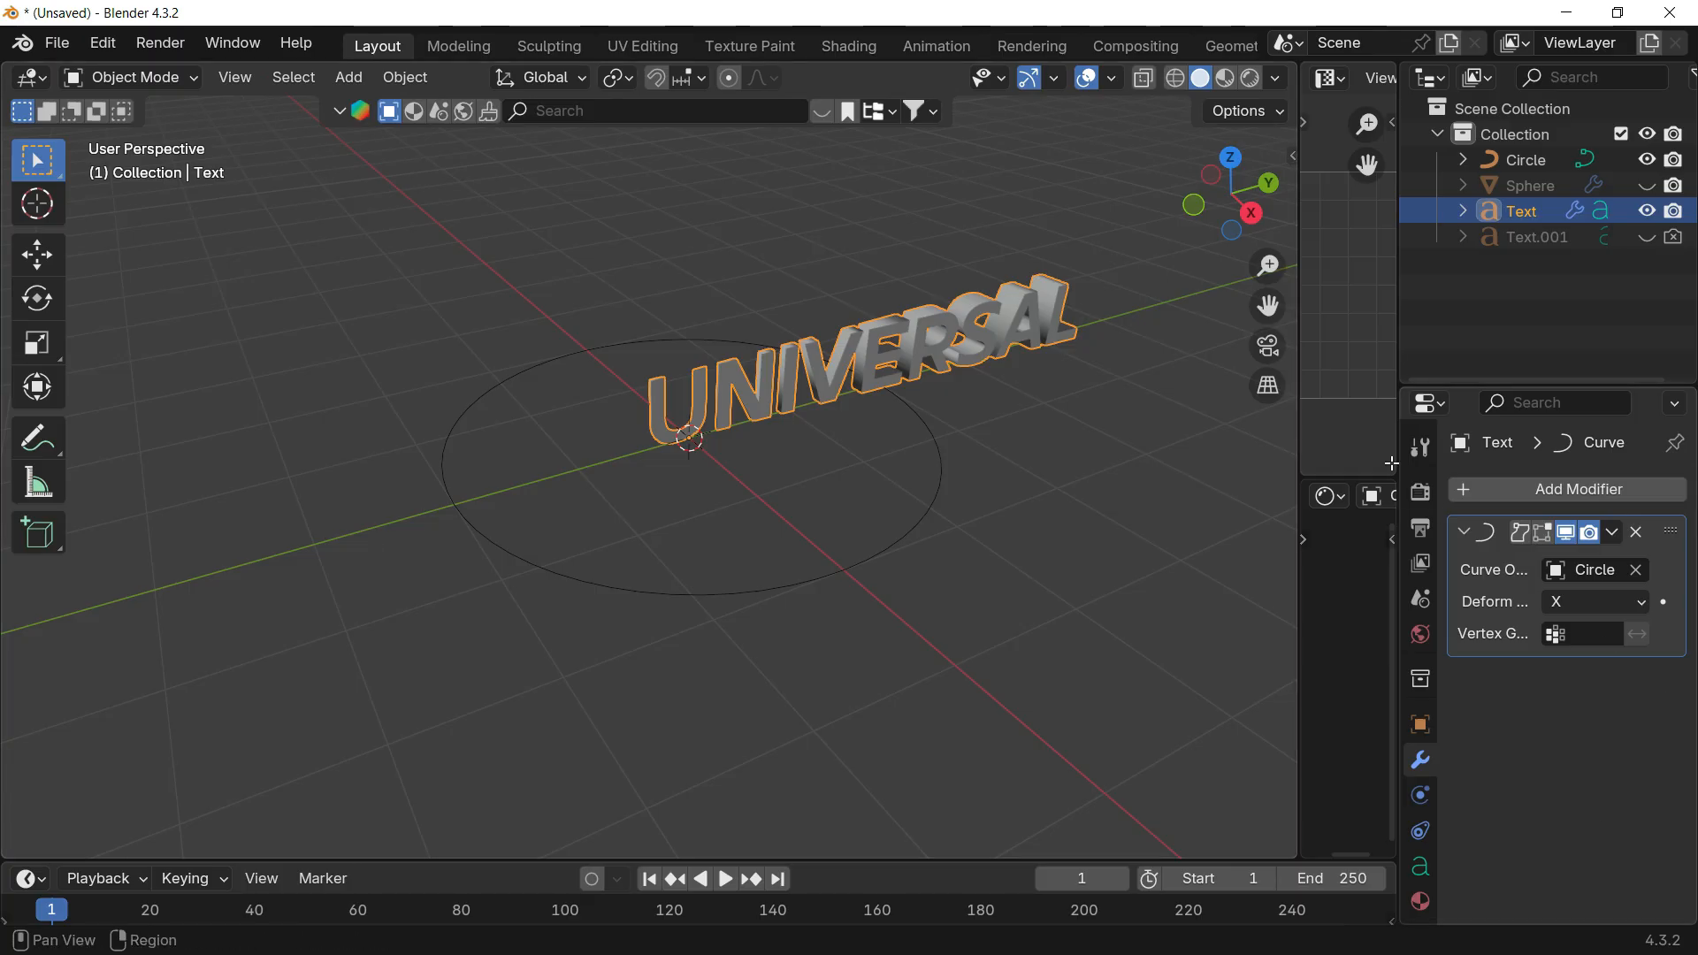
drag(1393, 483, 1329, 513)
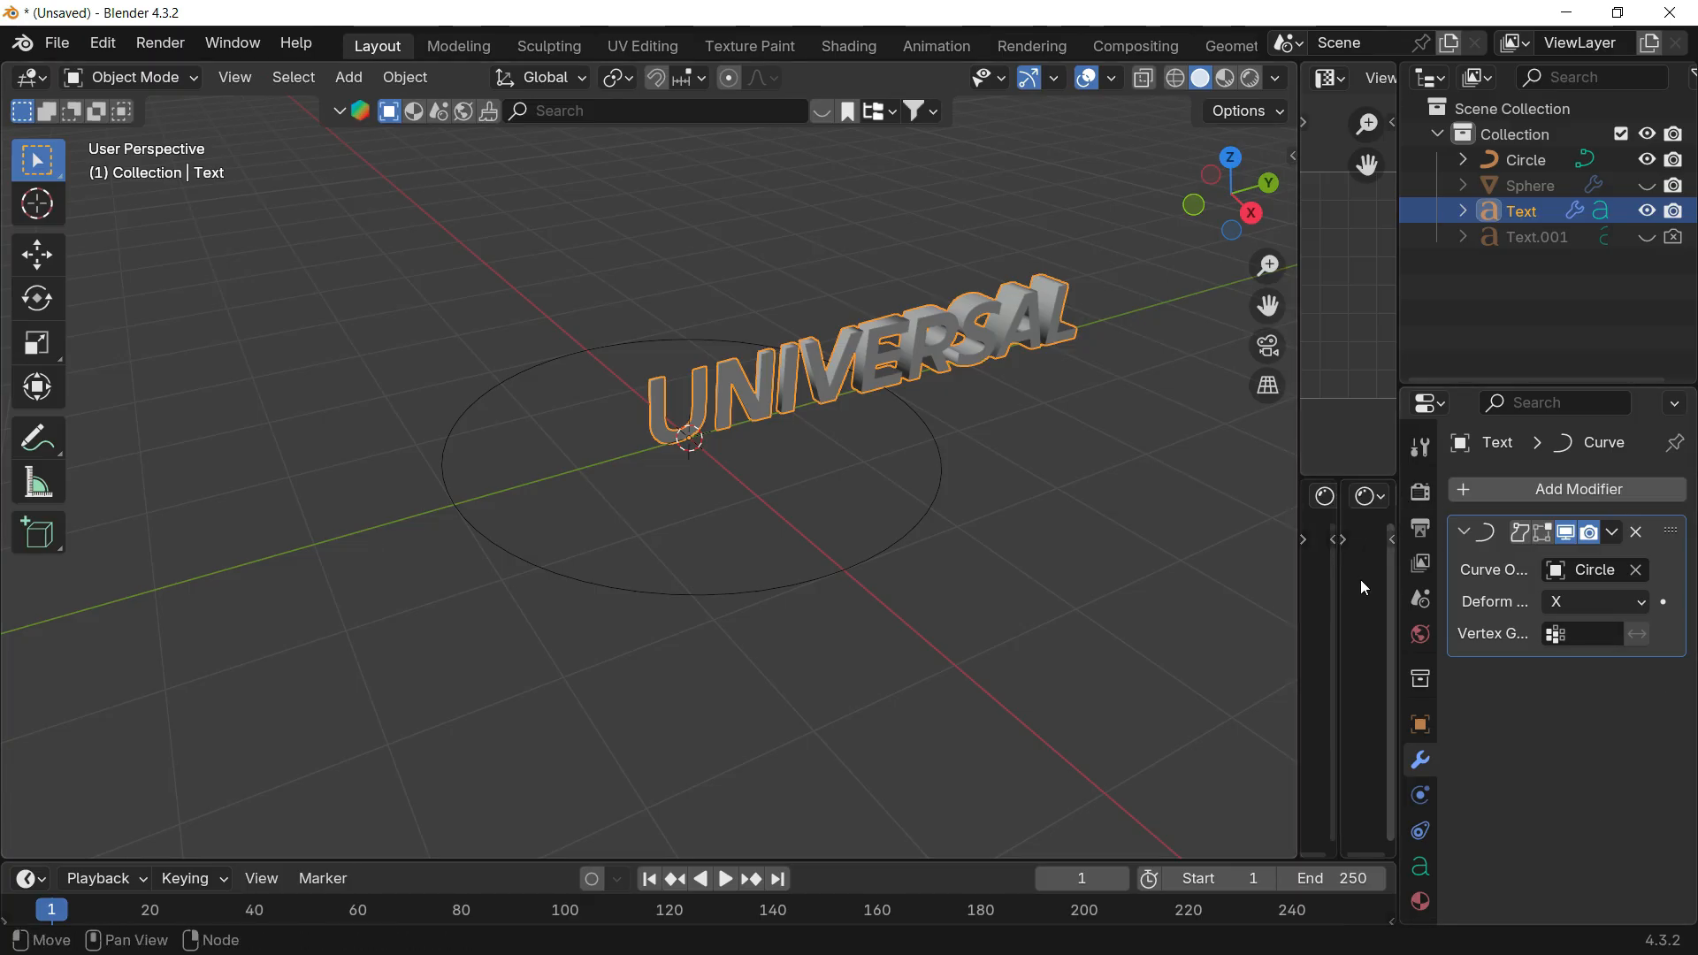
right_click(1331, 562)
click(1238, 621)
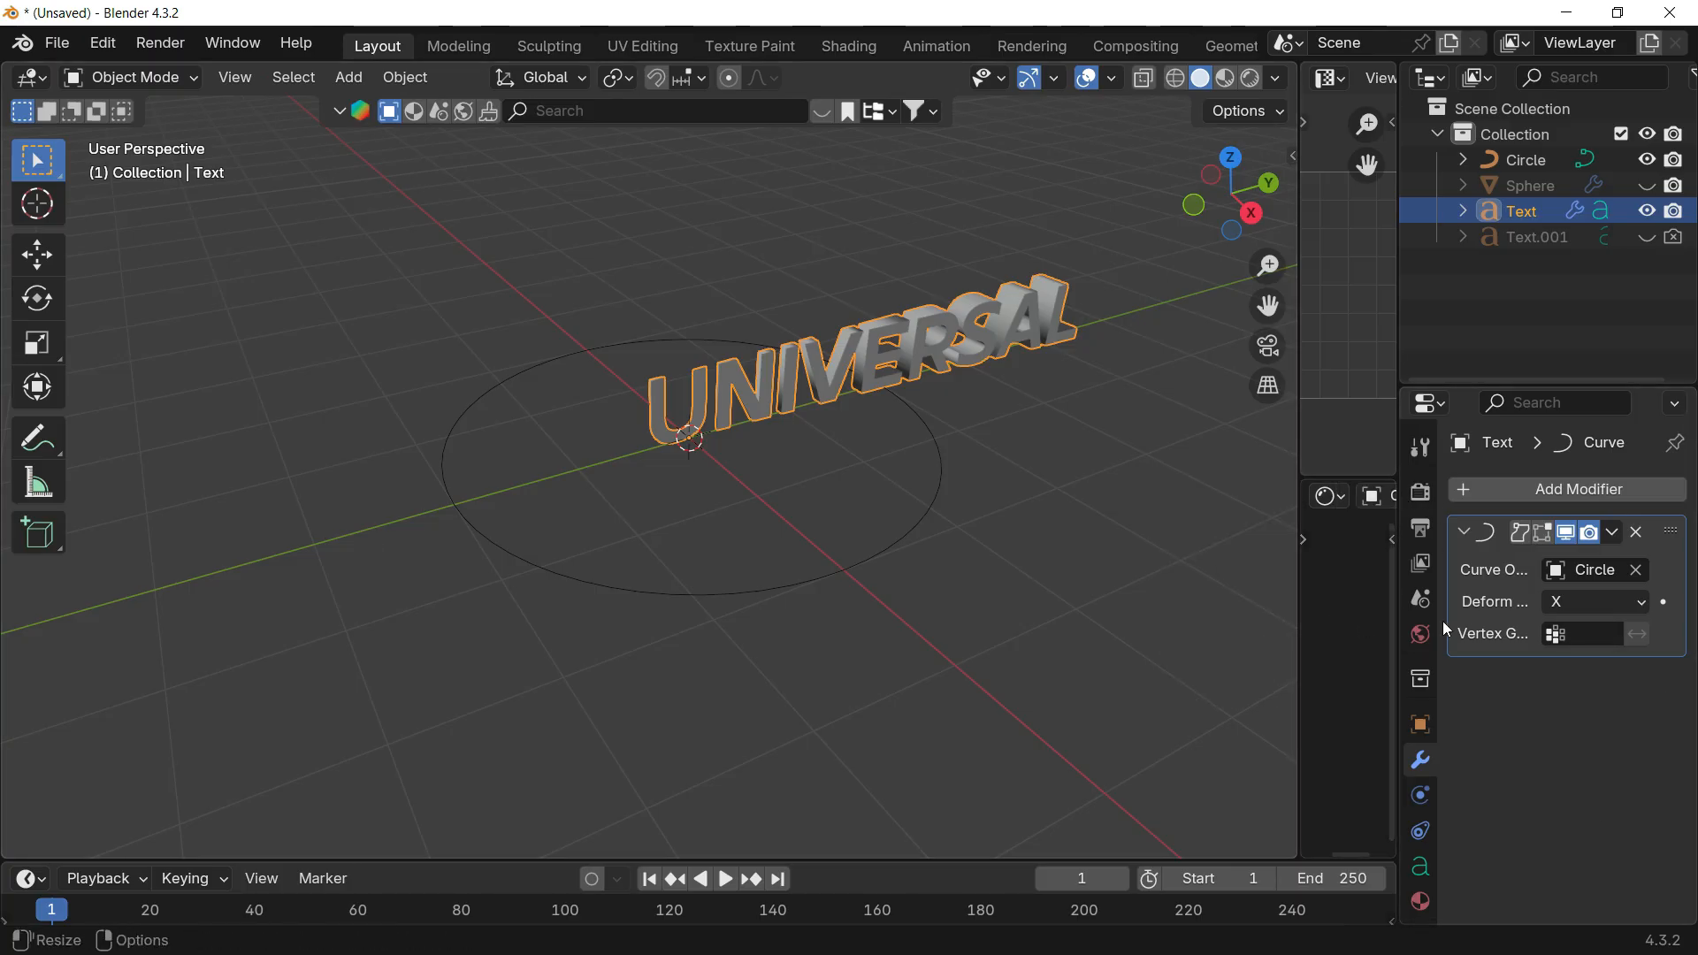
Step: Try Y and Z as the deform axis of the text's Curve modifier
click(1598, 607)
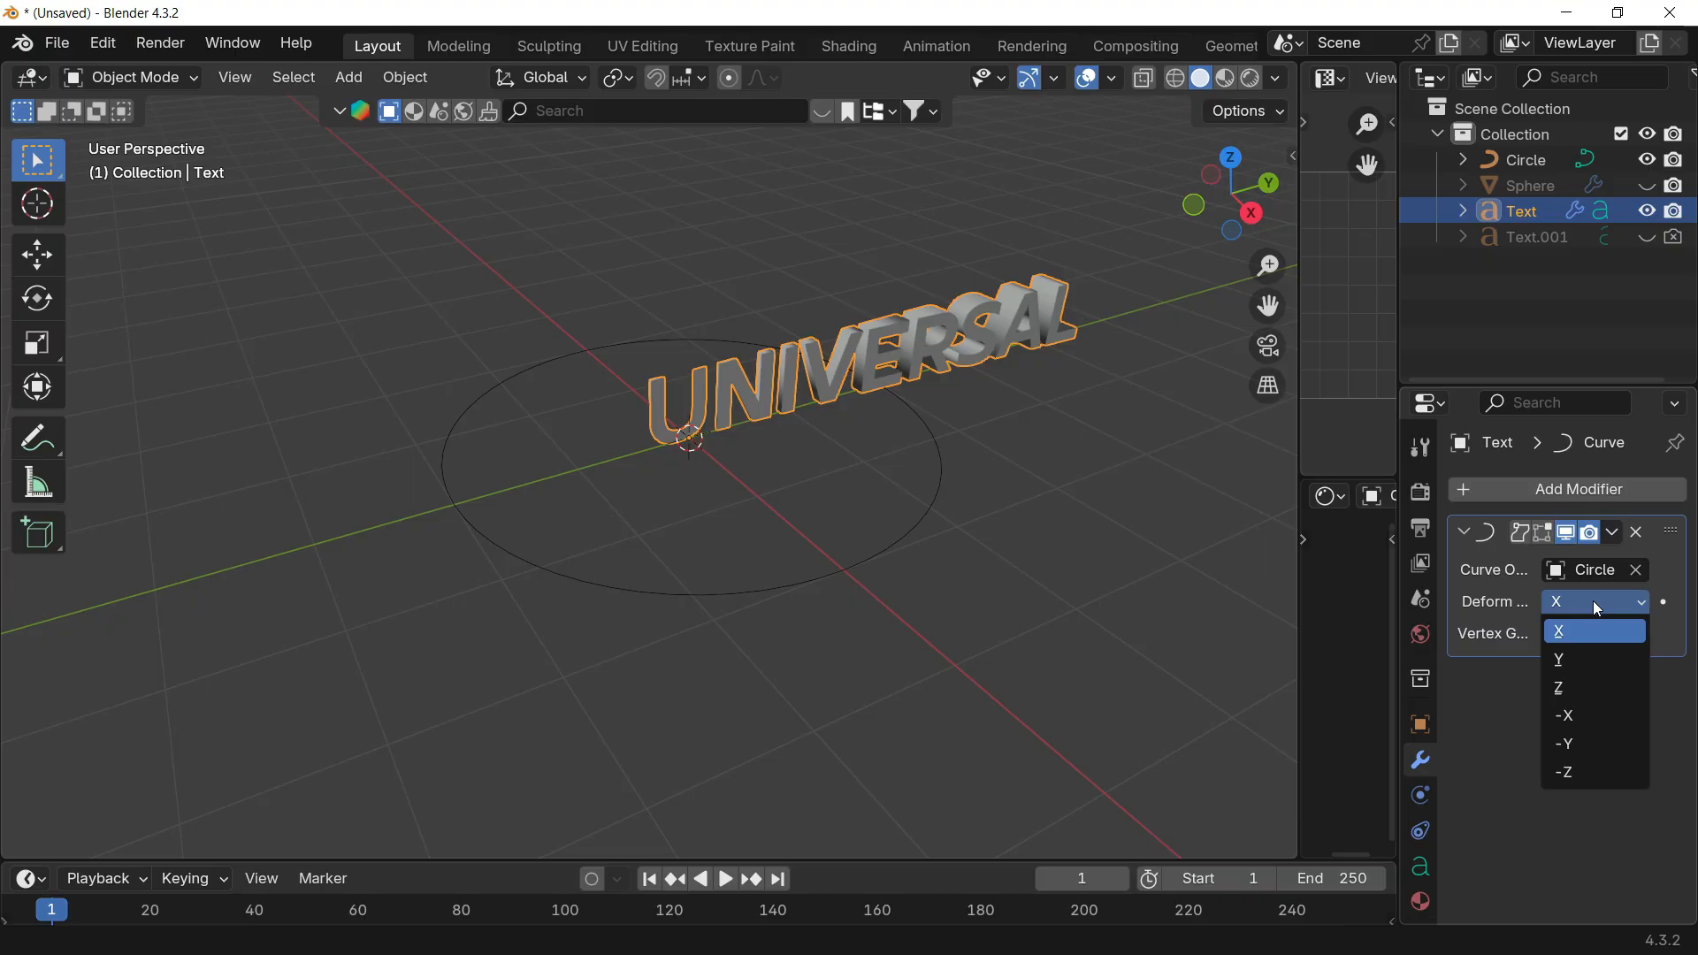
click(1584, 601)
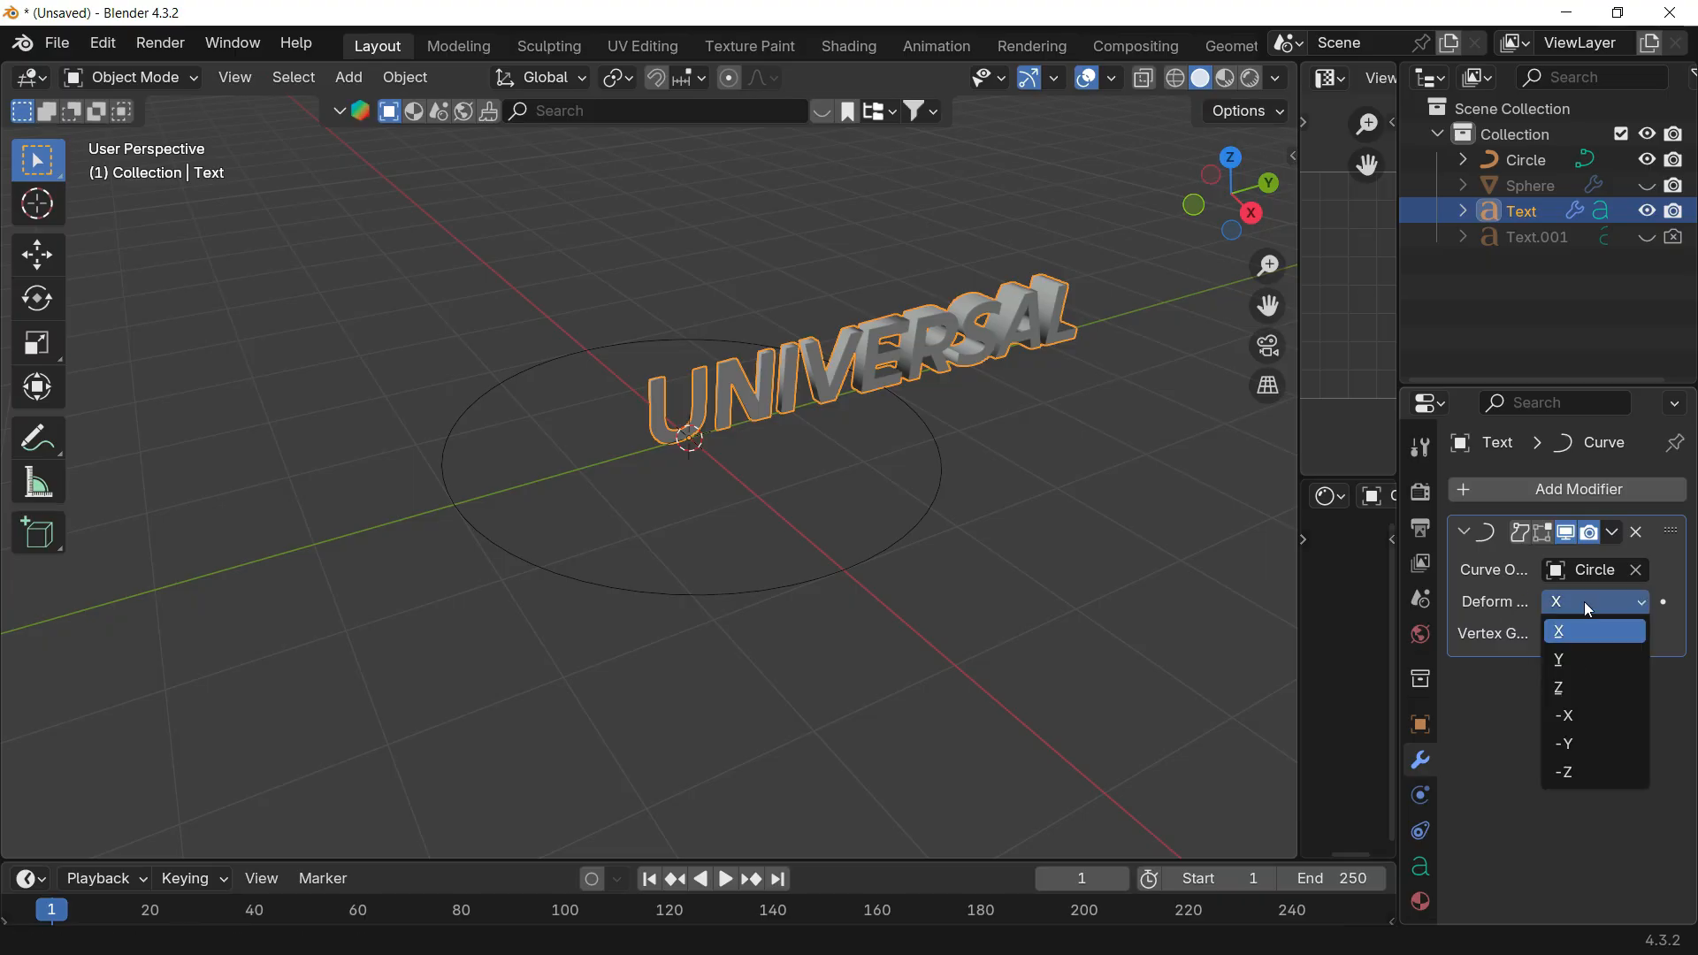
click(1583, 660)
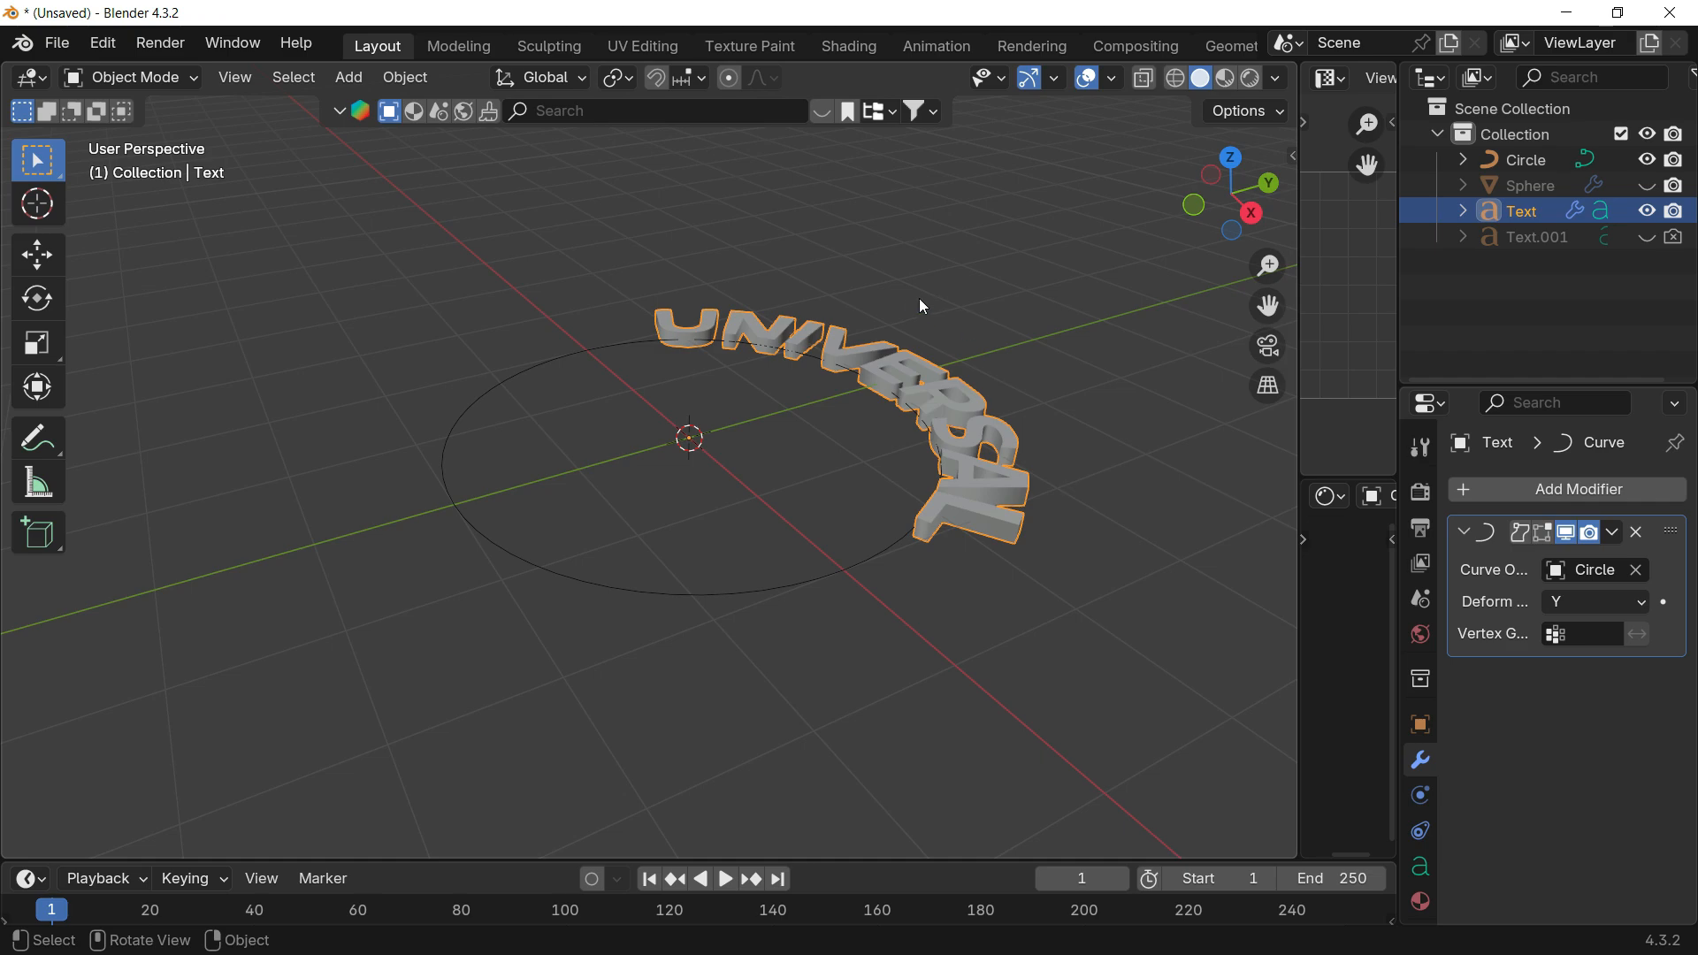
click(1592, 601)
click(1574, 684)
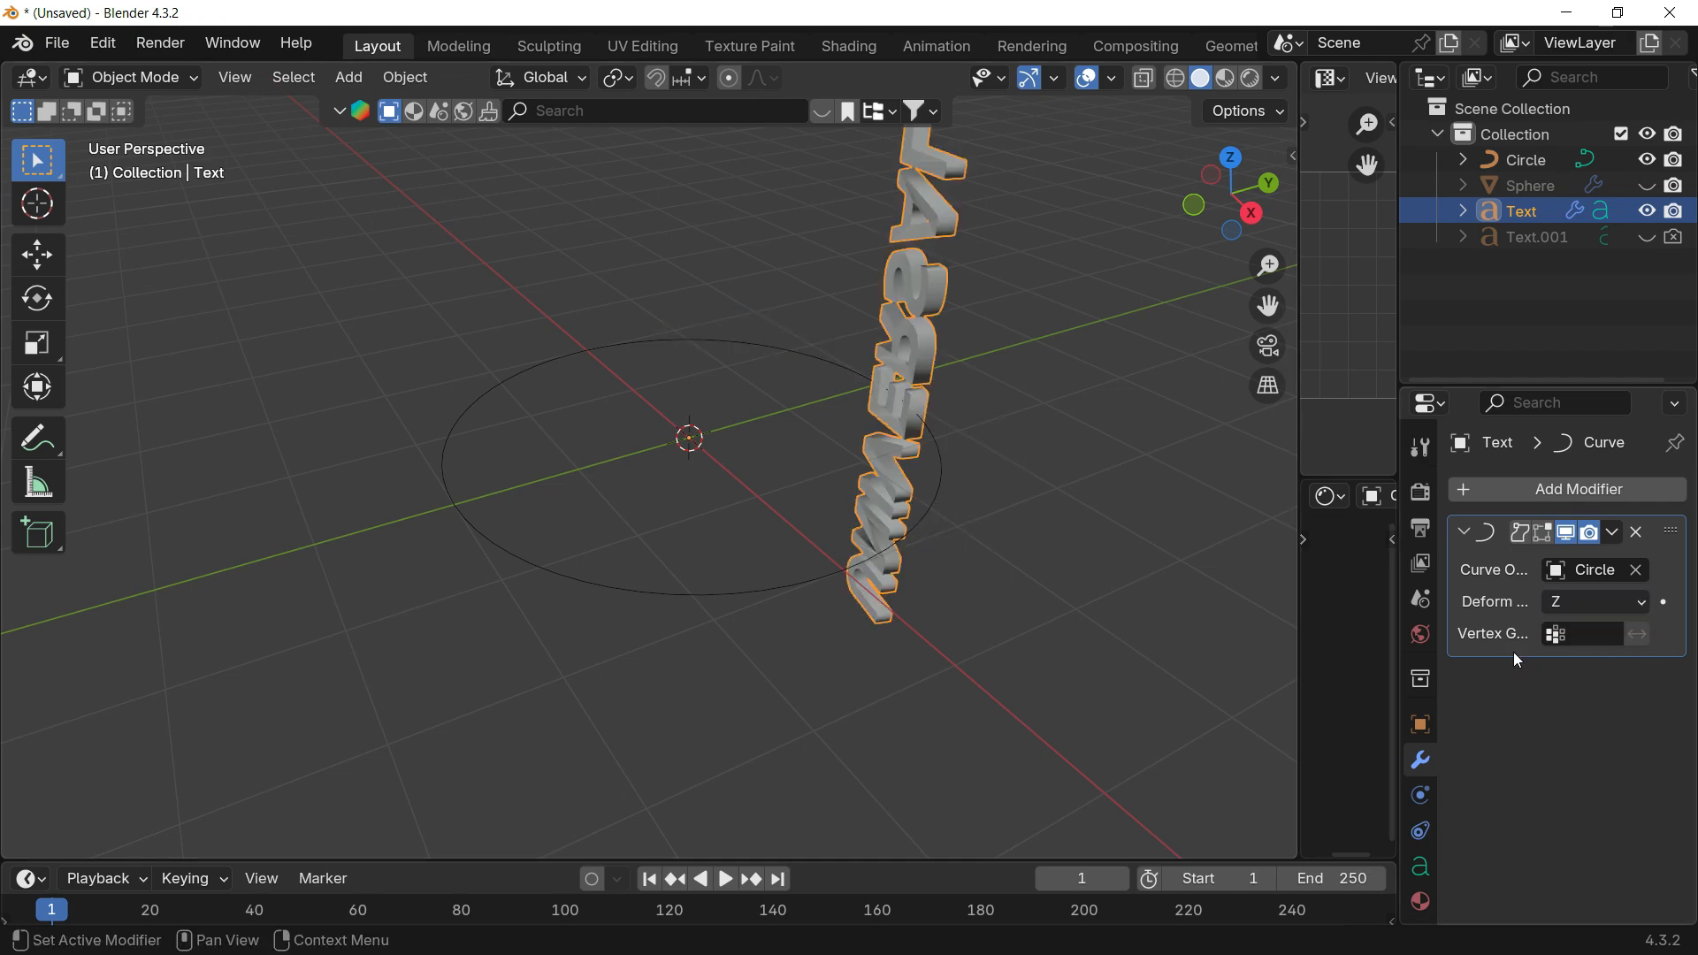
Step: Try -X as the Curve modifier's deform axis, and set it to -Y
click(1590, 609)
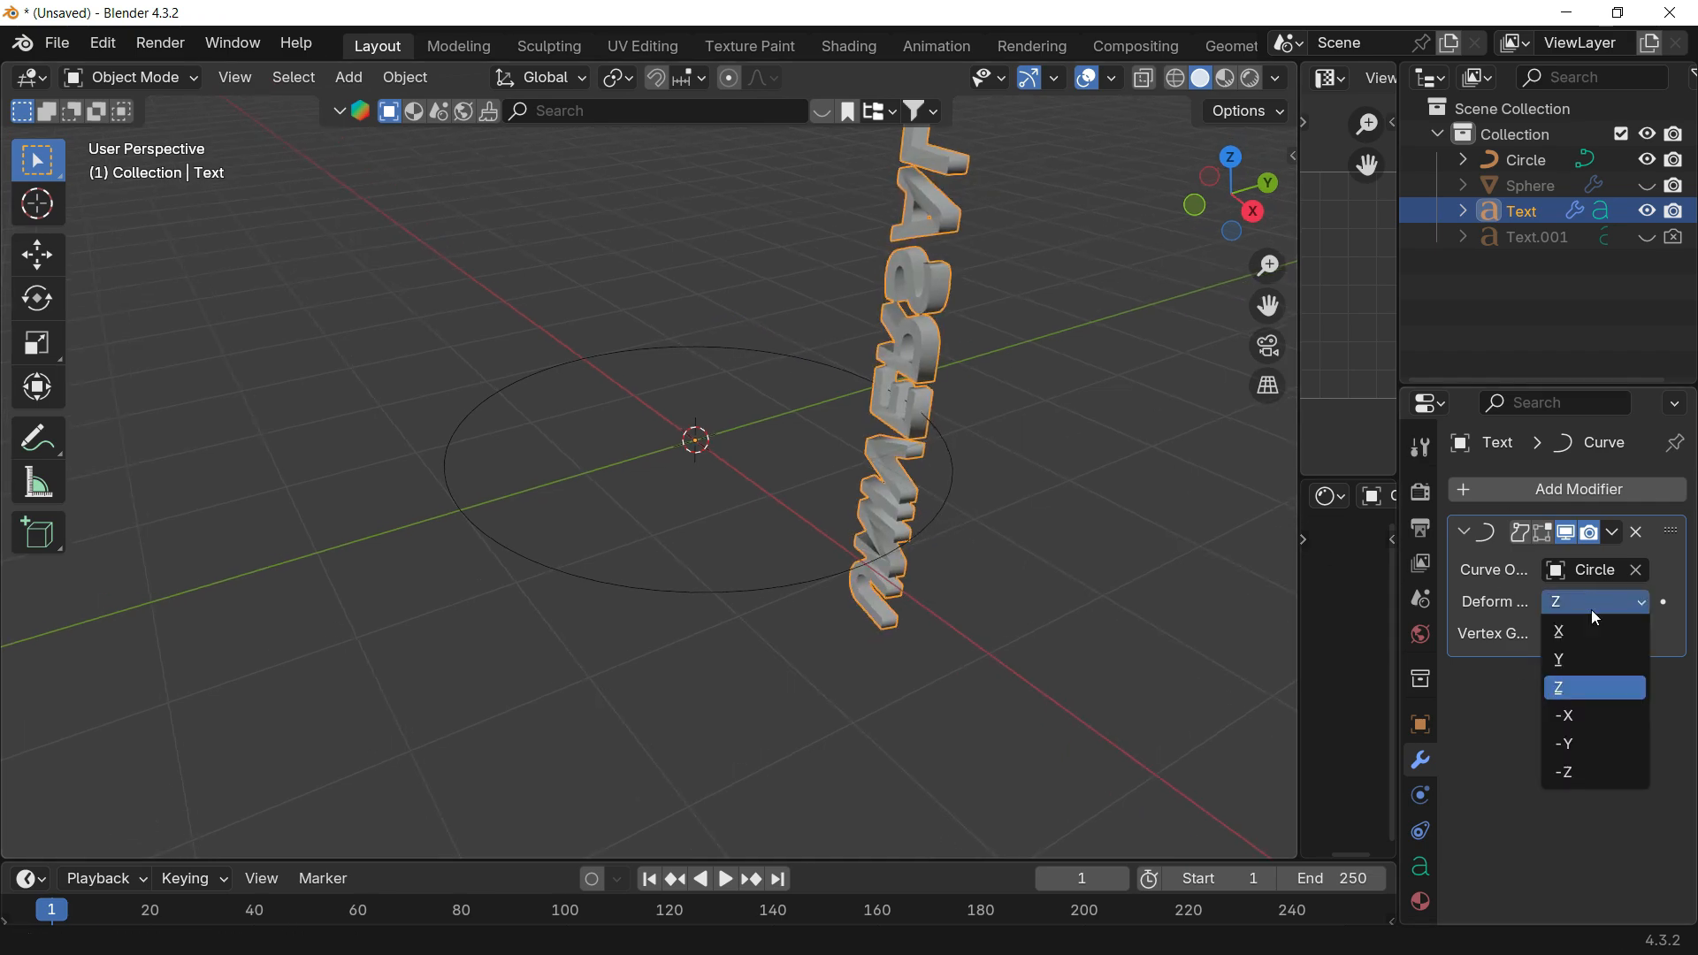
click(1591, 721)
click(1594, 601)
click(1590, 743)
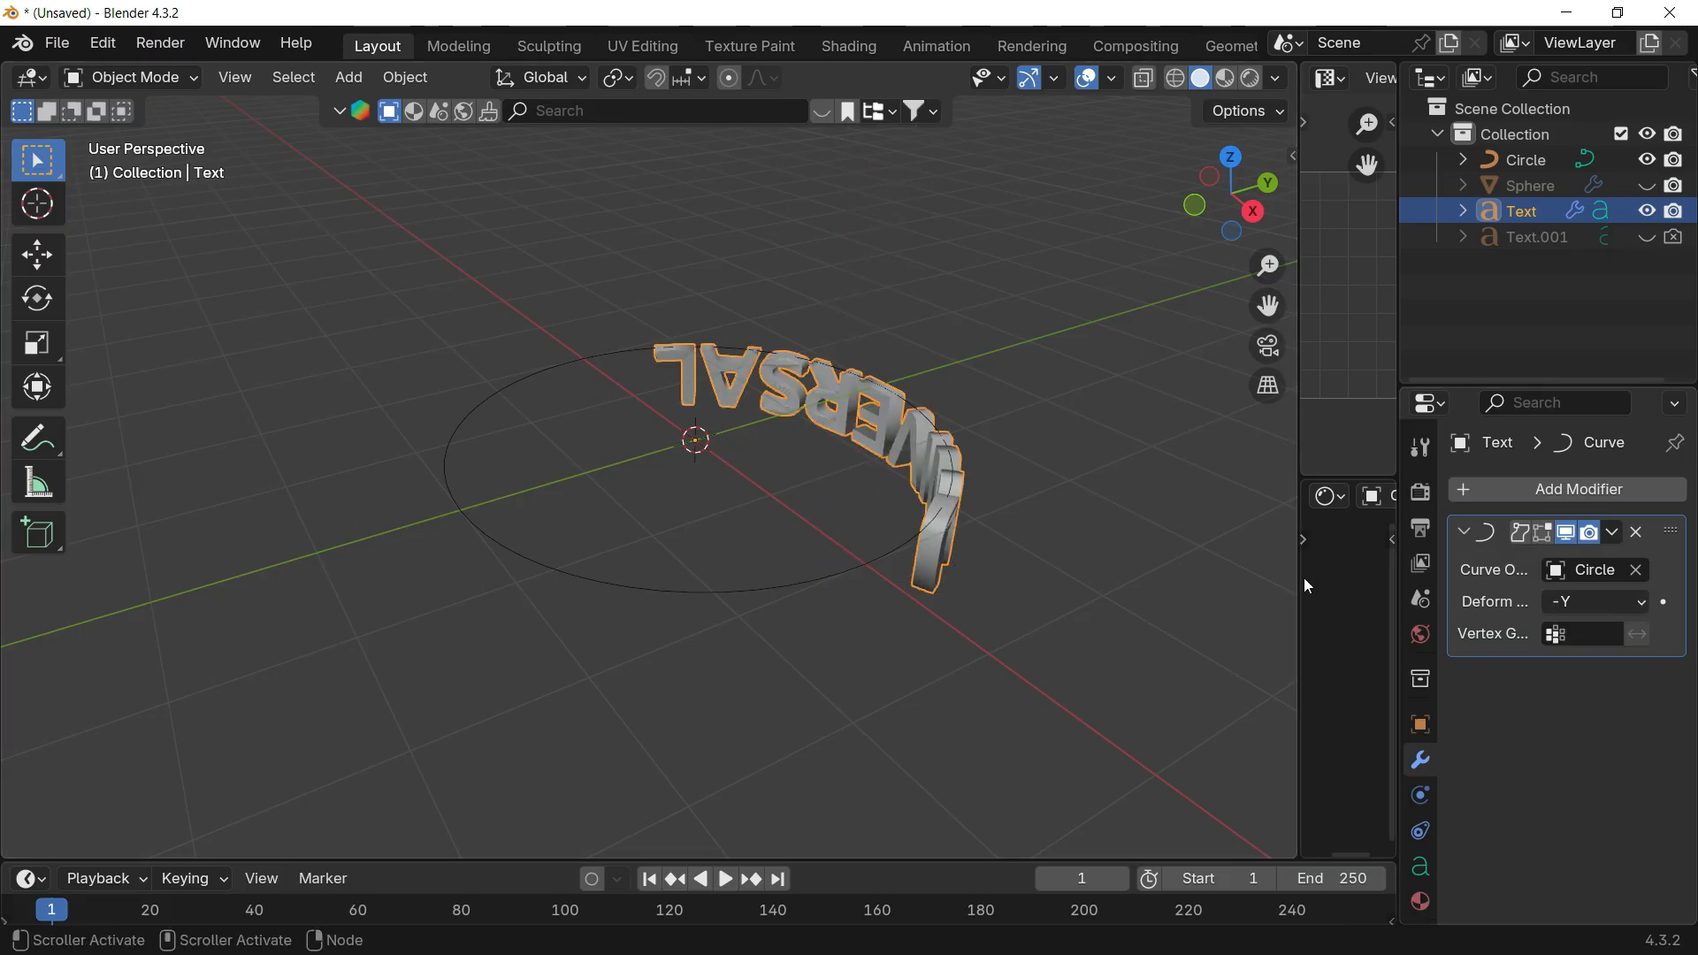
Step: Widen the properties editor to show the full Curve modifier settings, and check the undeformed text in Edit Mode
drag(1304, 577, 1242, 588)
drag(1397, 587, 1289, 587)
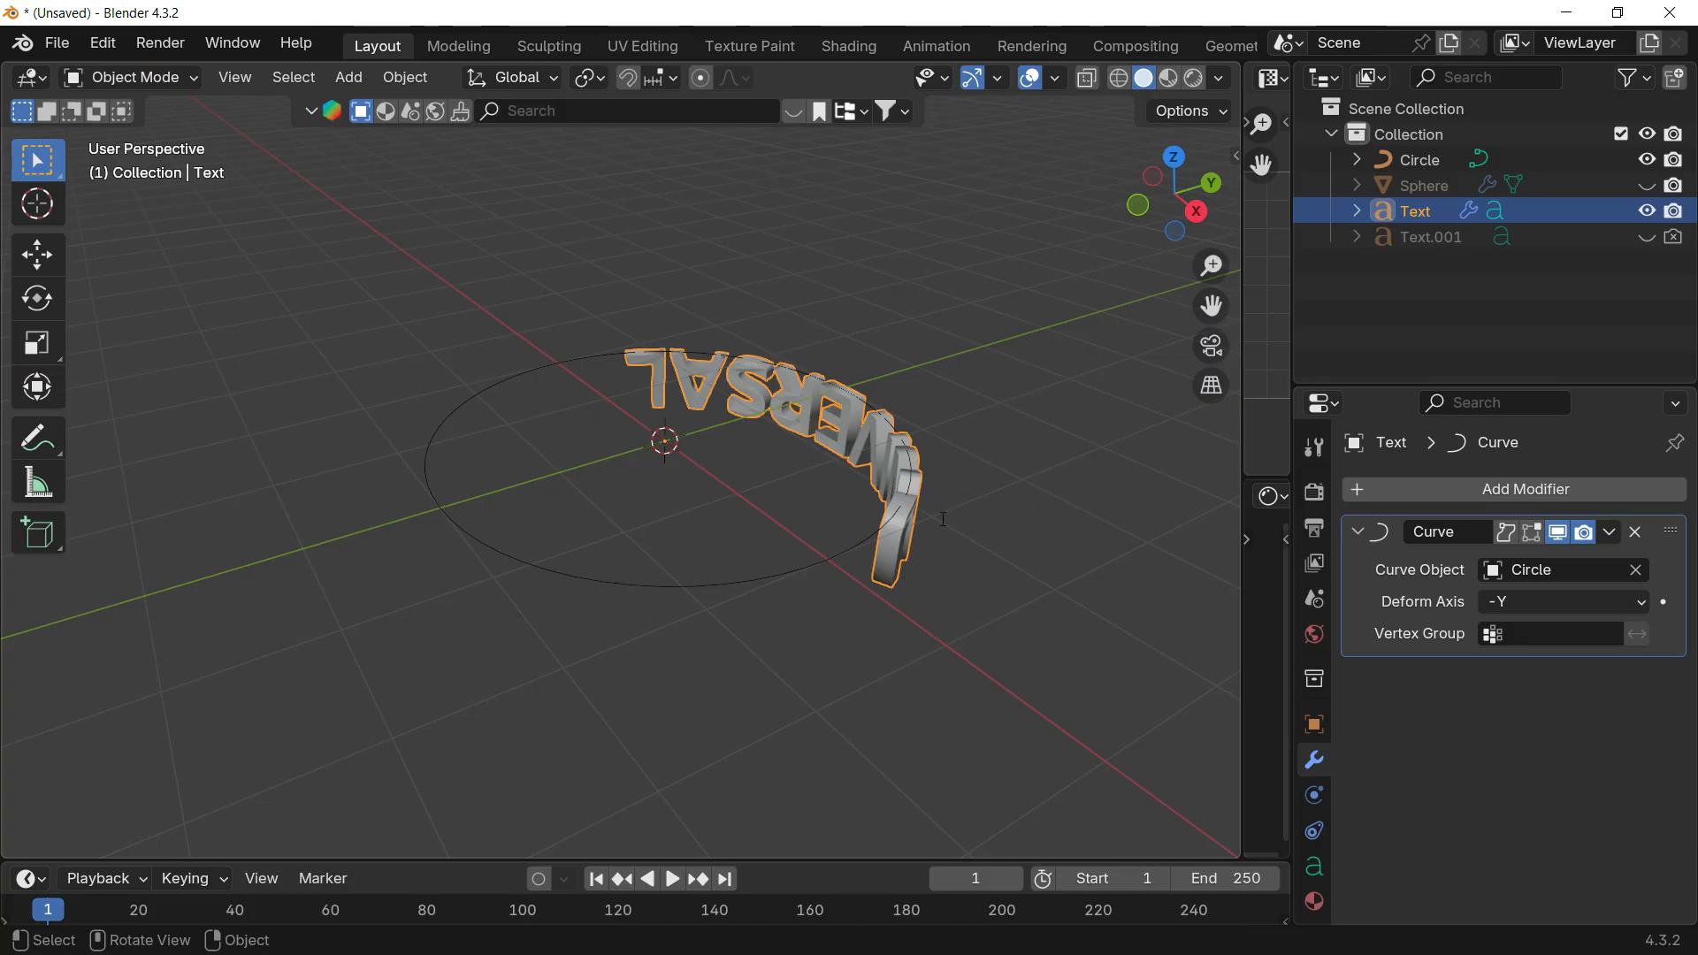
key(Tab)
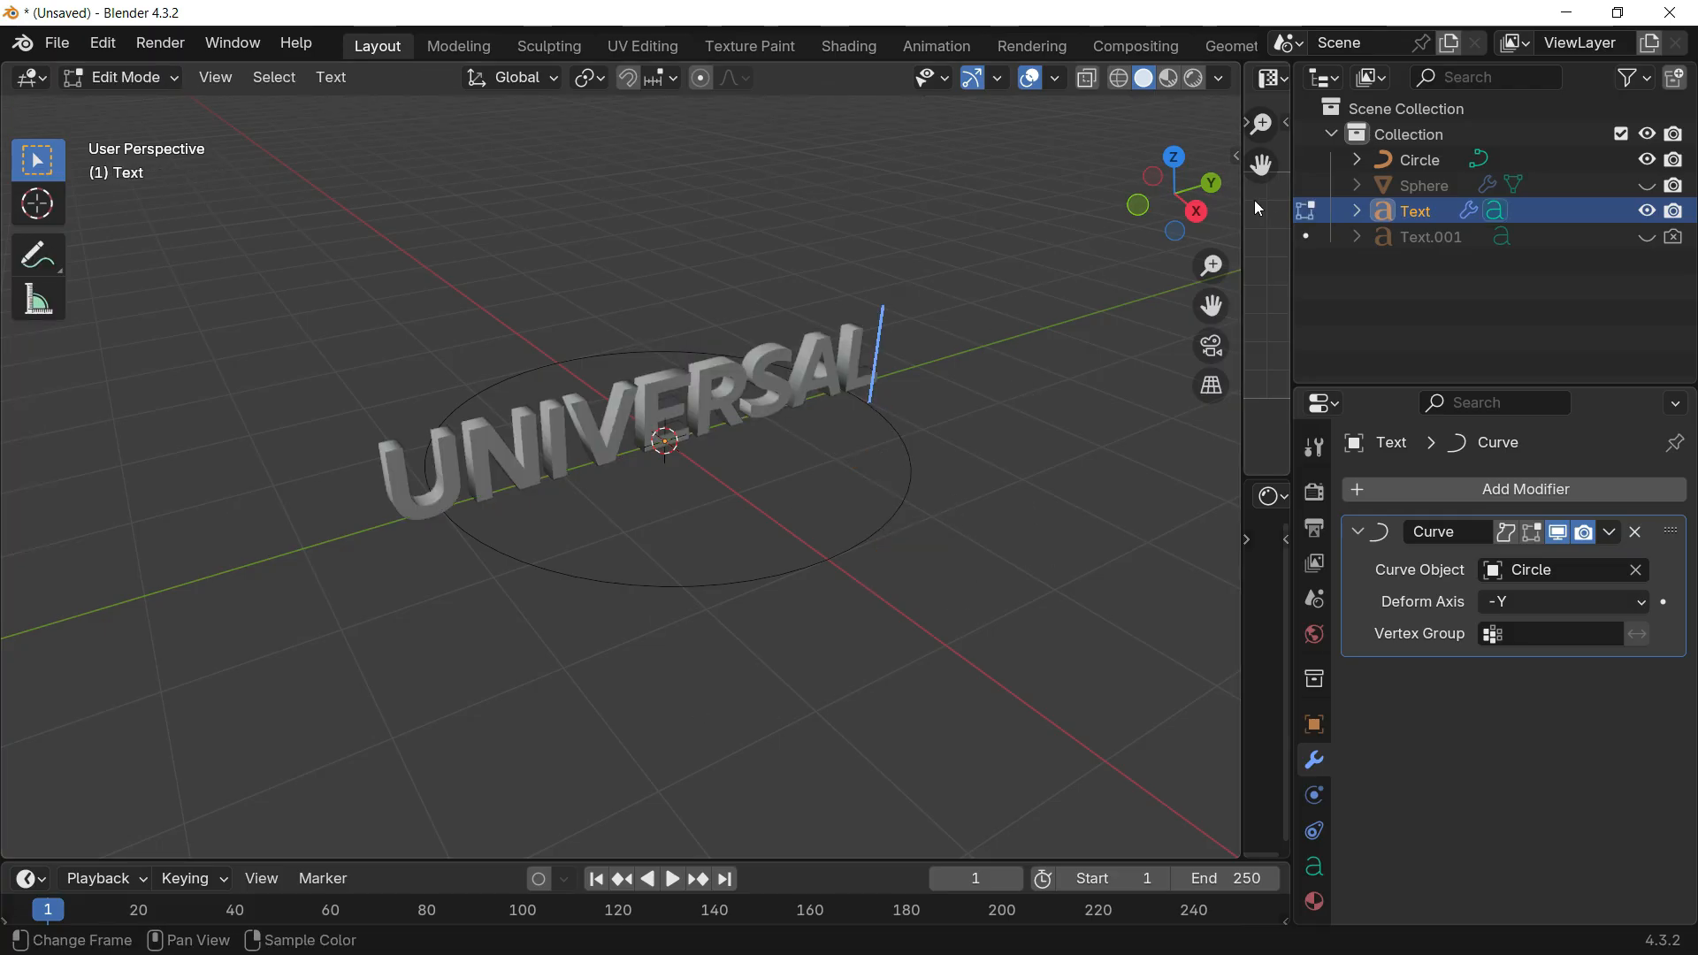
key(Tab)
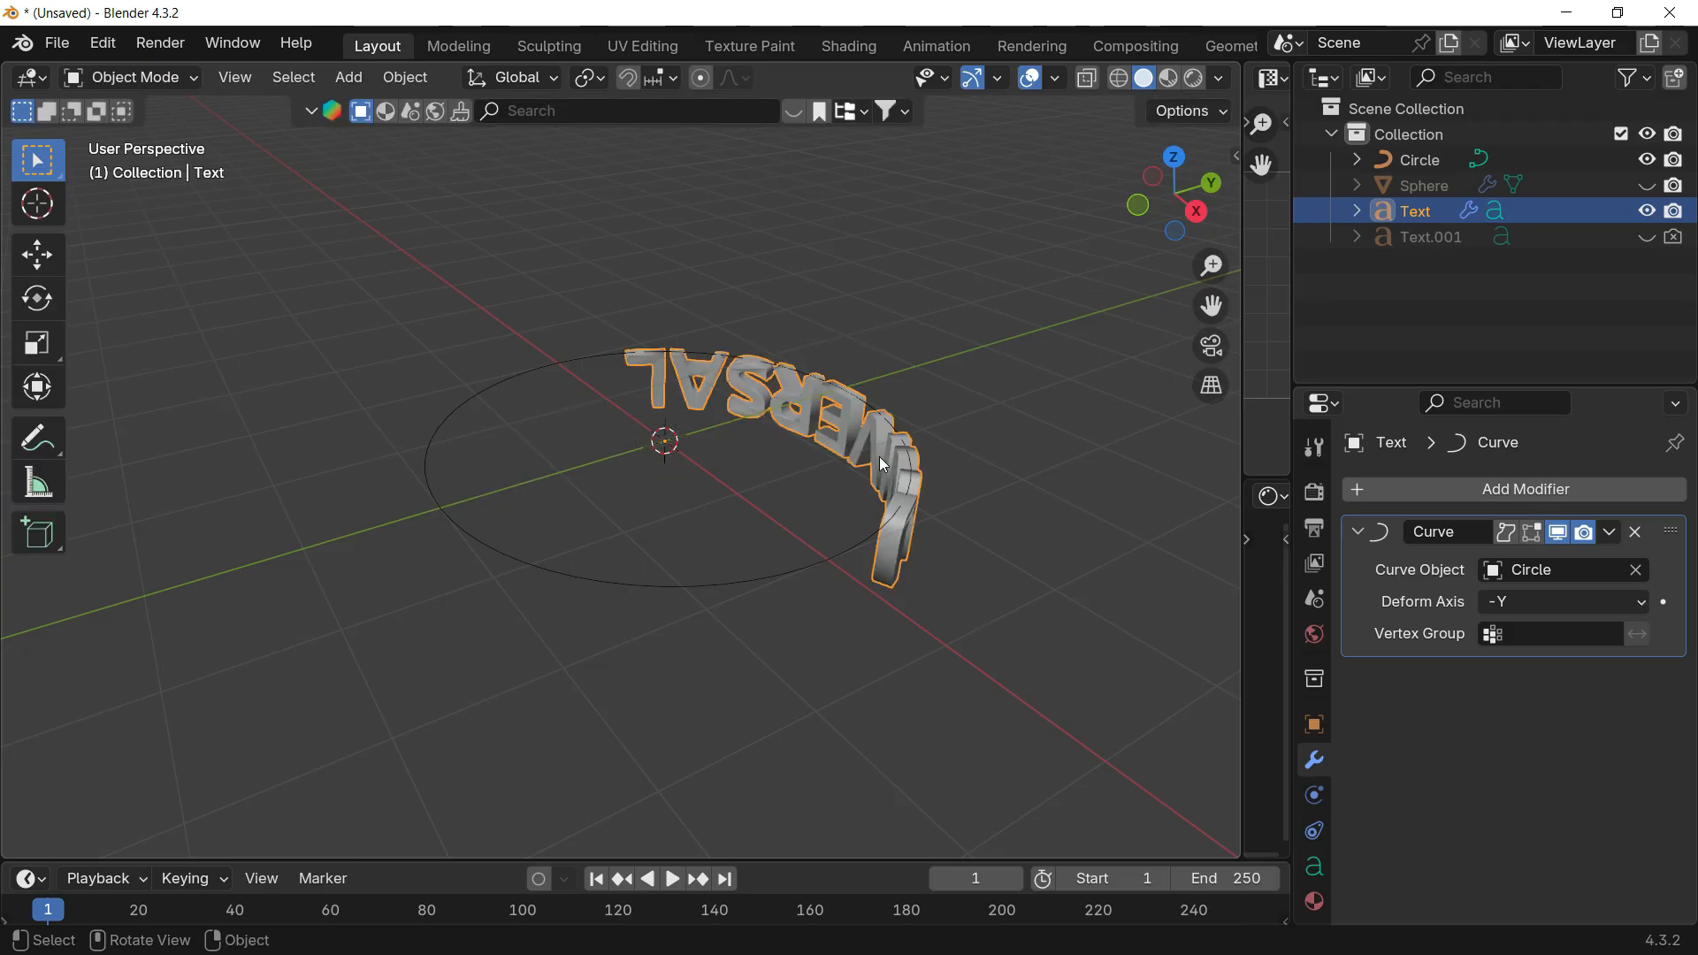
Step: Rotate the UNIVERSAL text 180° around the global Y axis to turn it upright on the circle
text(ry)
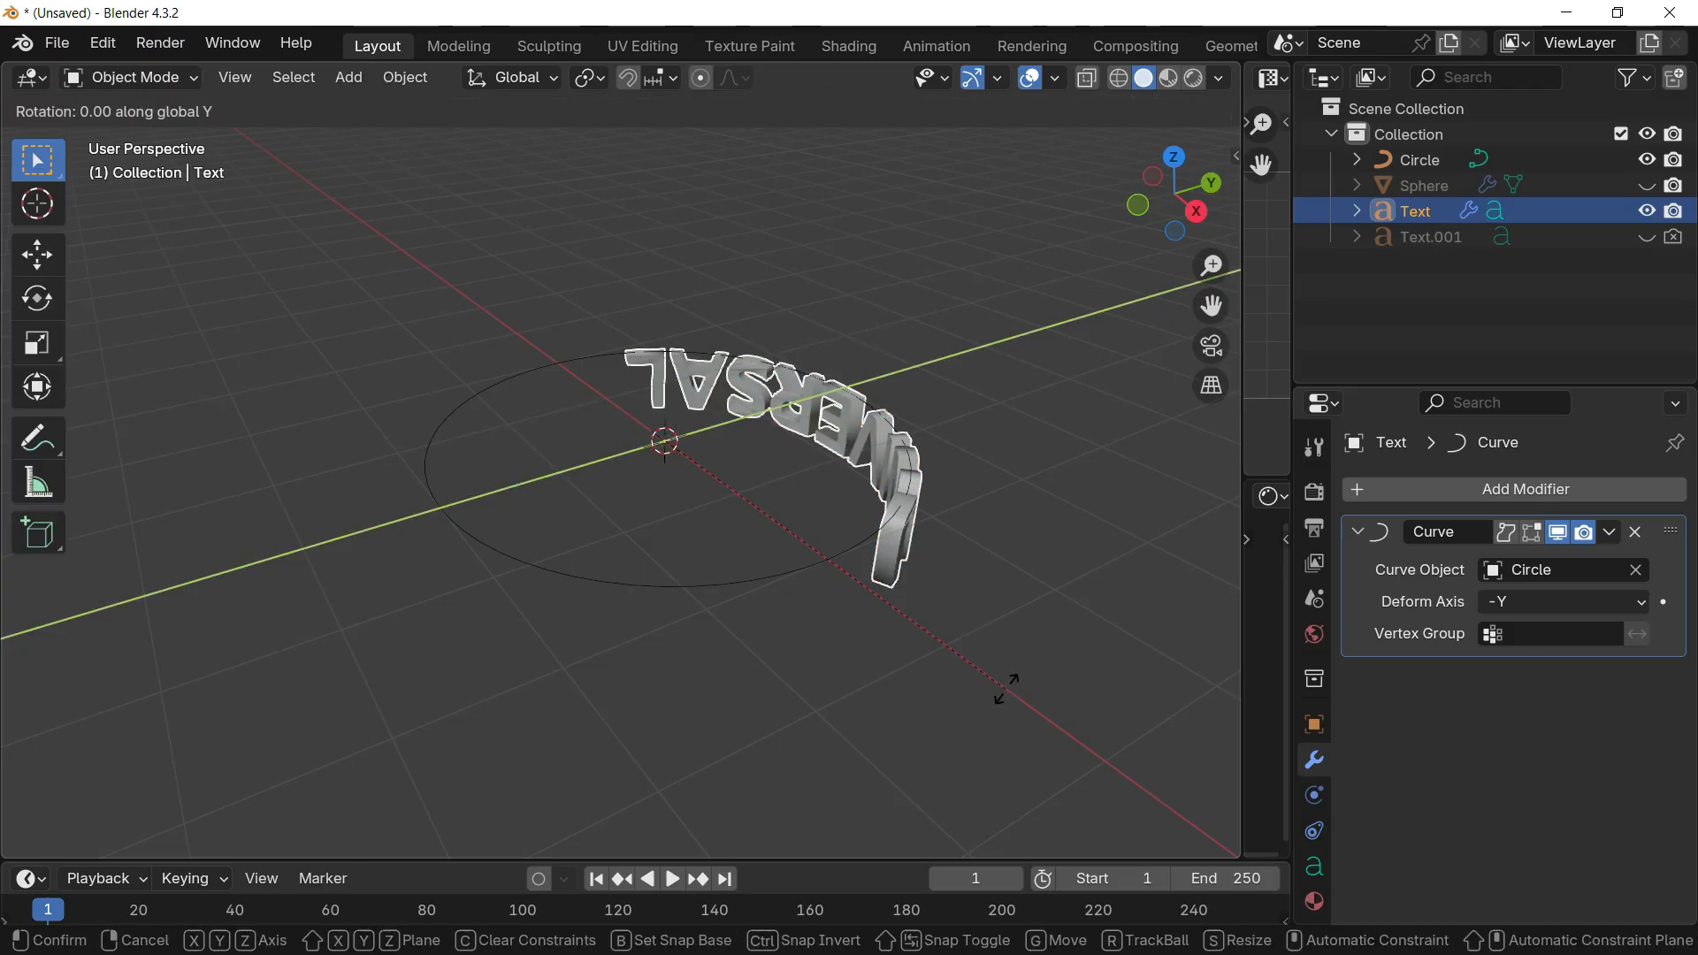
text(180)
key(Return)
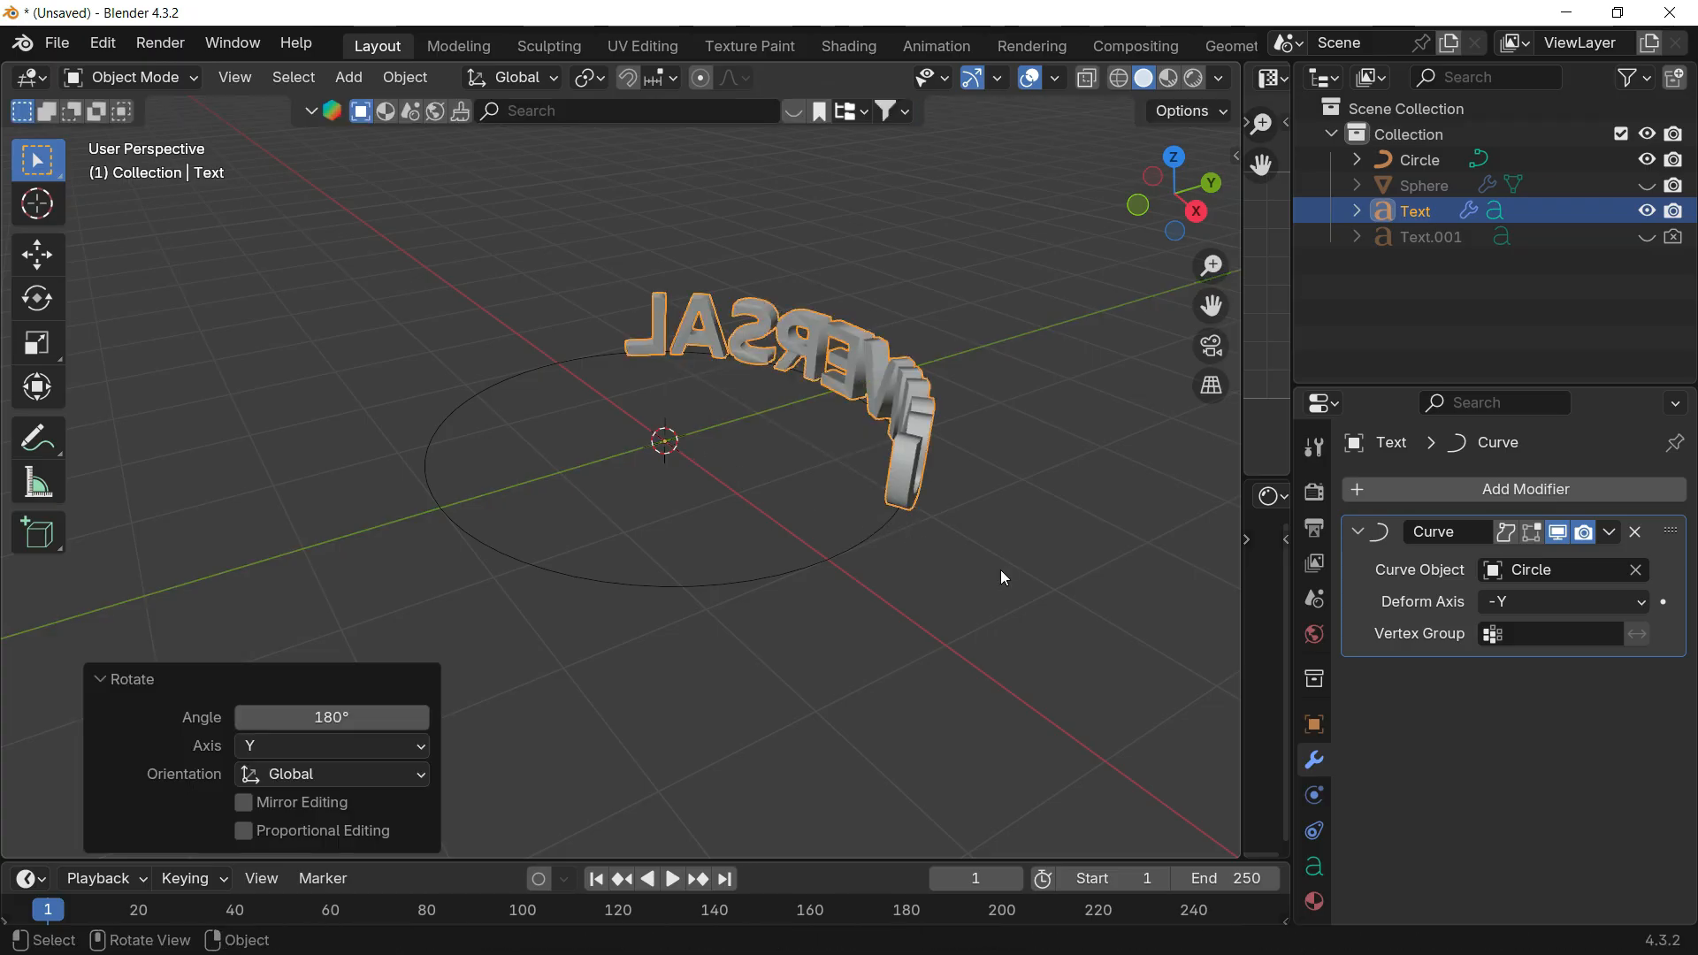
middle_drag(1042, 511, 885, 463)
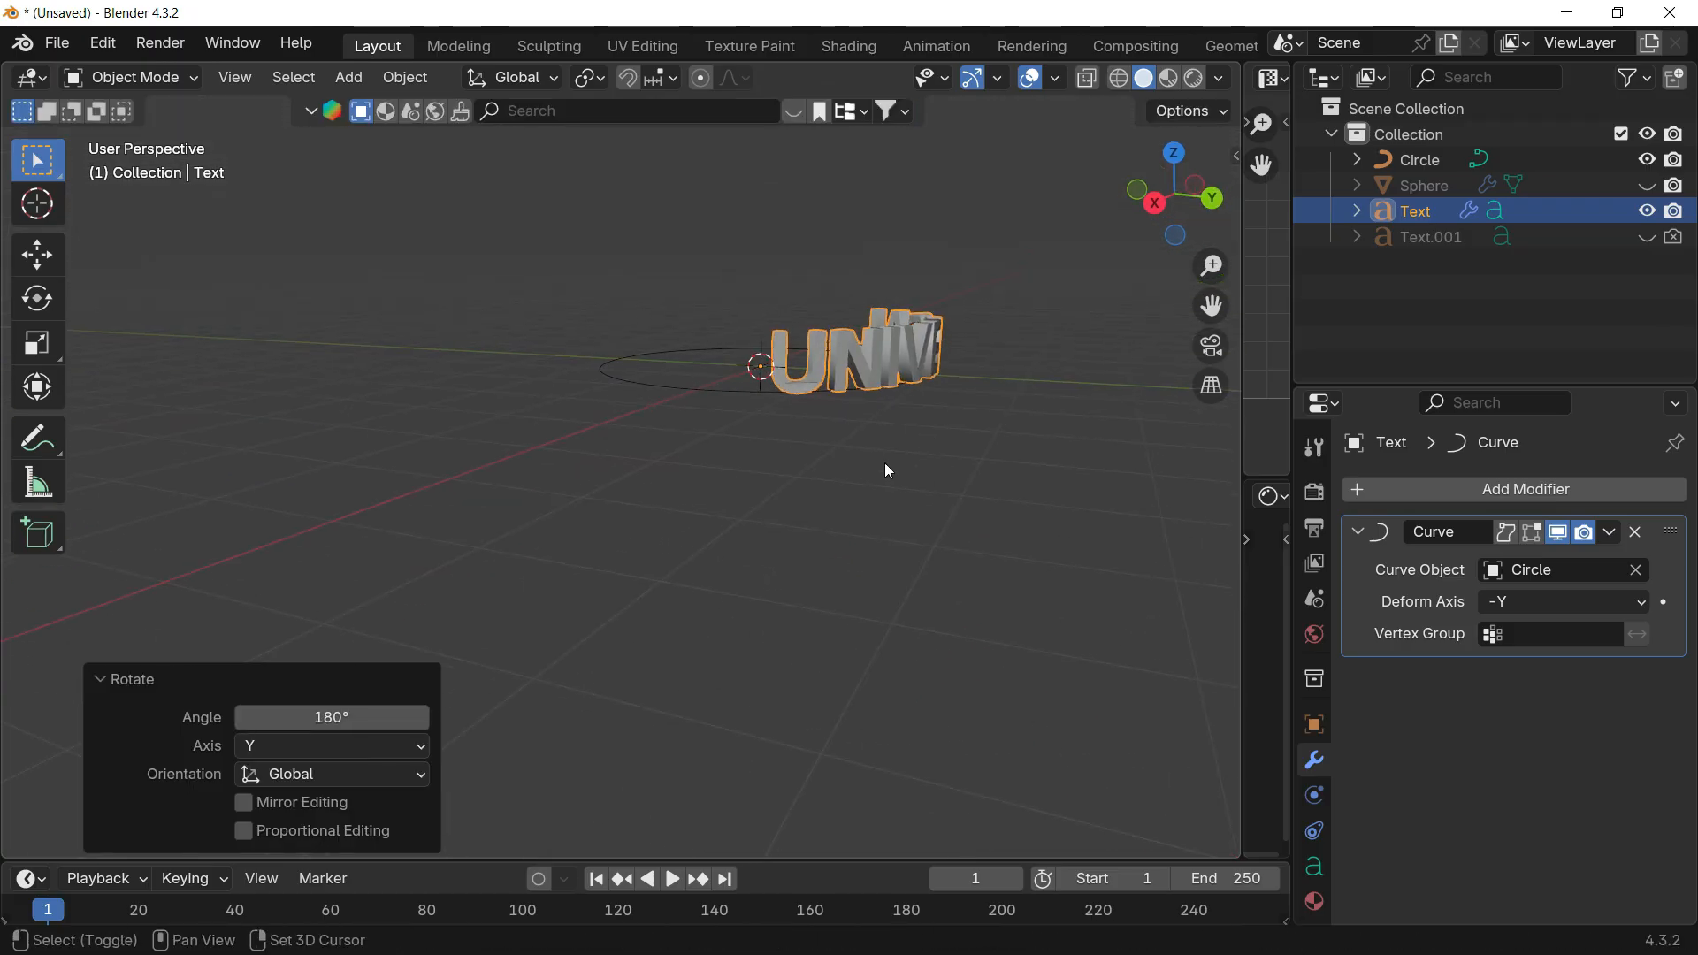
scroll(884, 463, up, 6)
middle_drag(655, 514, 973, 485)
scroll(921, 486, down, 3)
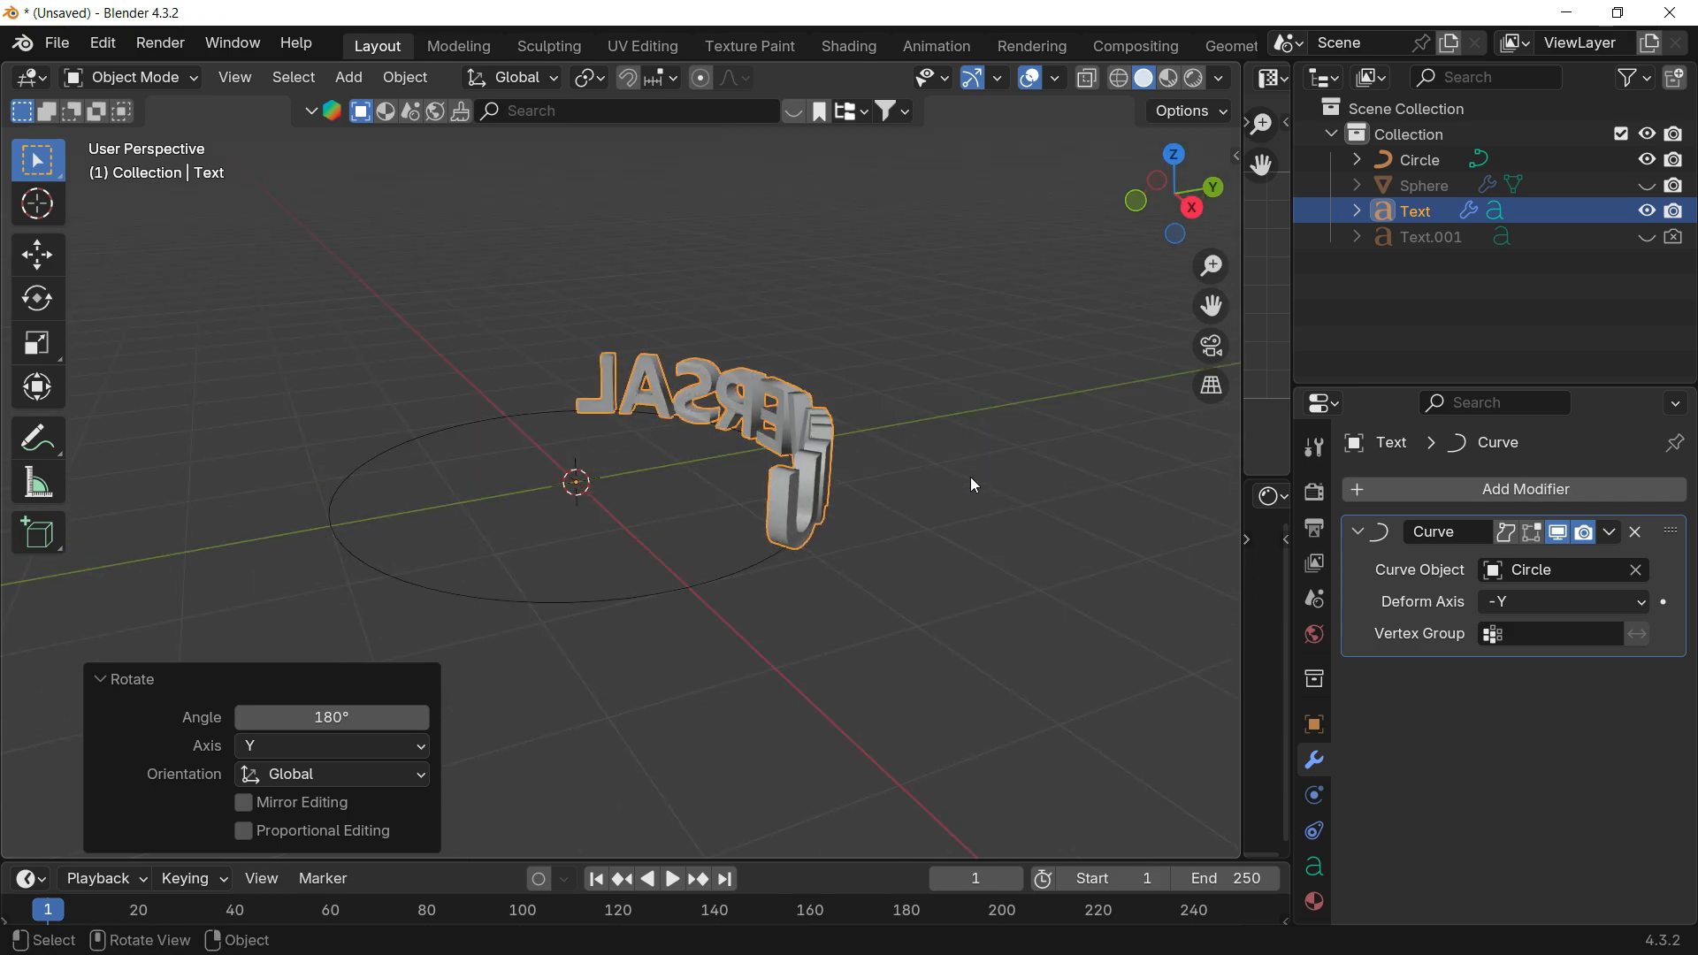
Step: Try sliding the text around the circle by moving it along the global Y axis, and undo the move
middle_drag(1000, 458, 836, 507)
key(g)
key(y)
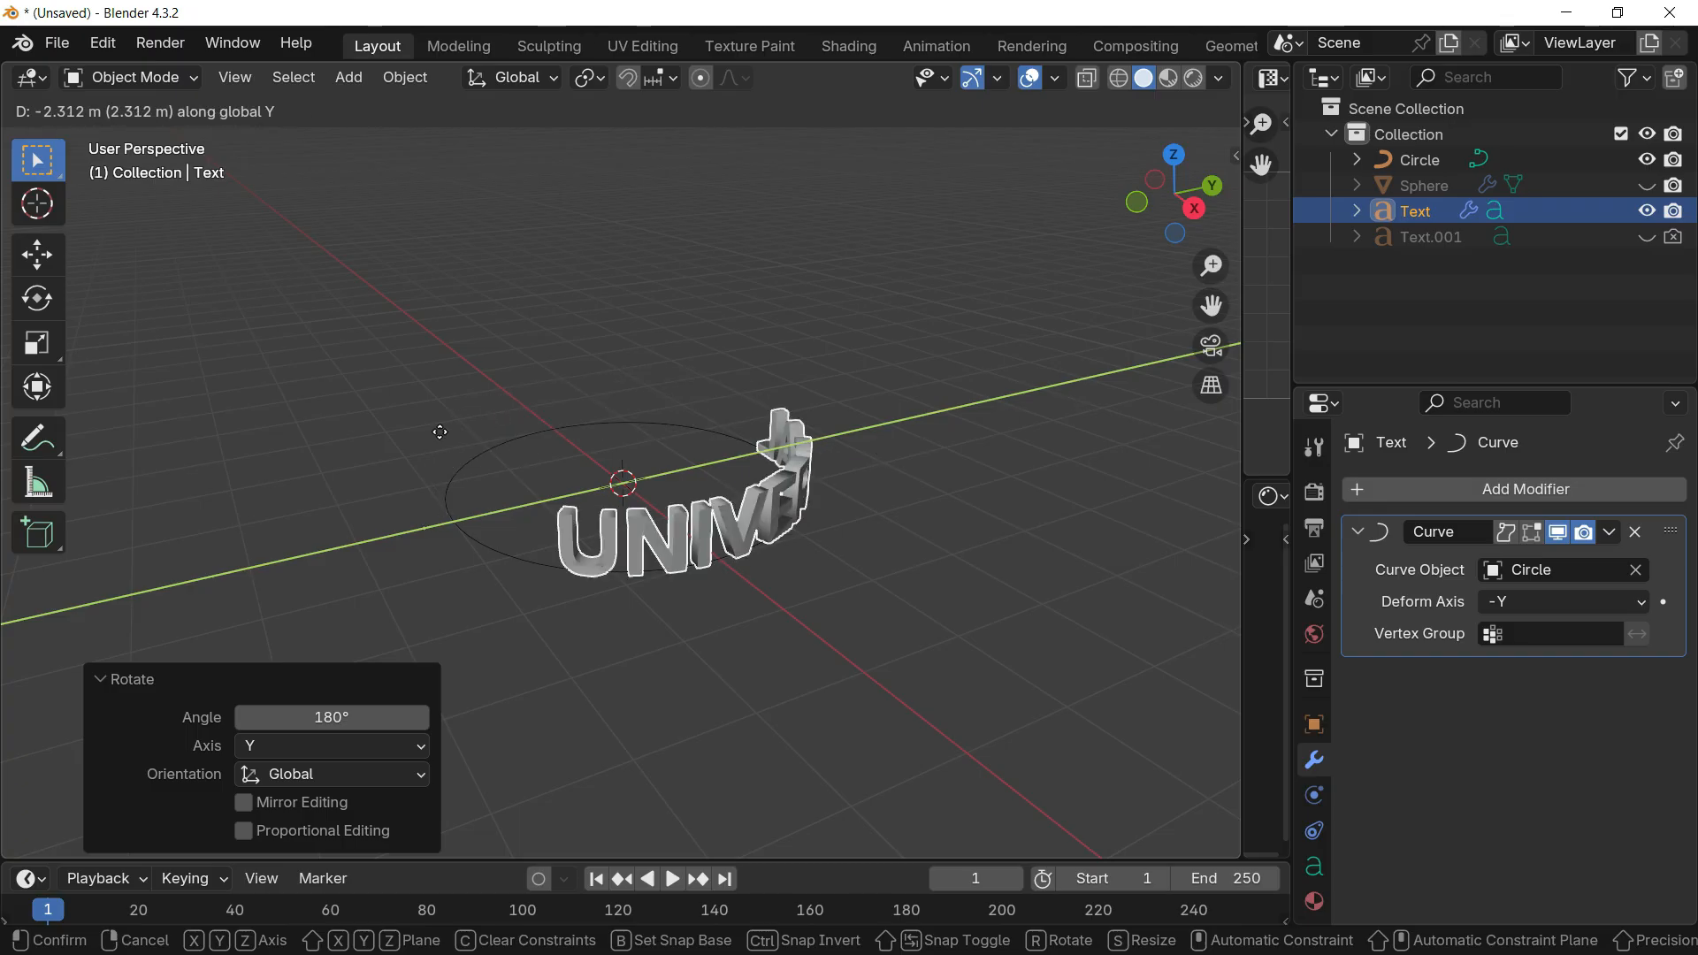
click(1003, 386)
key(ctrl+z)
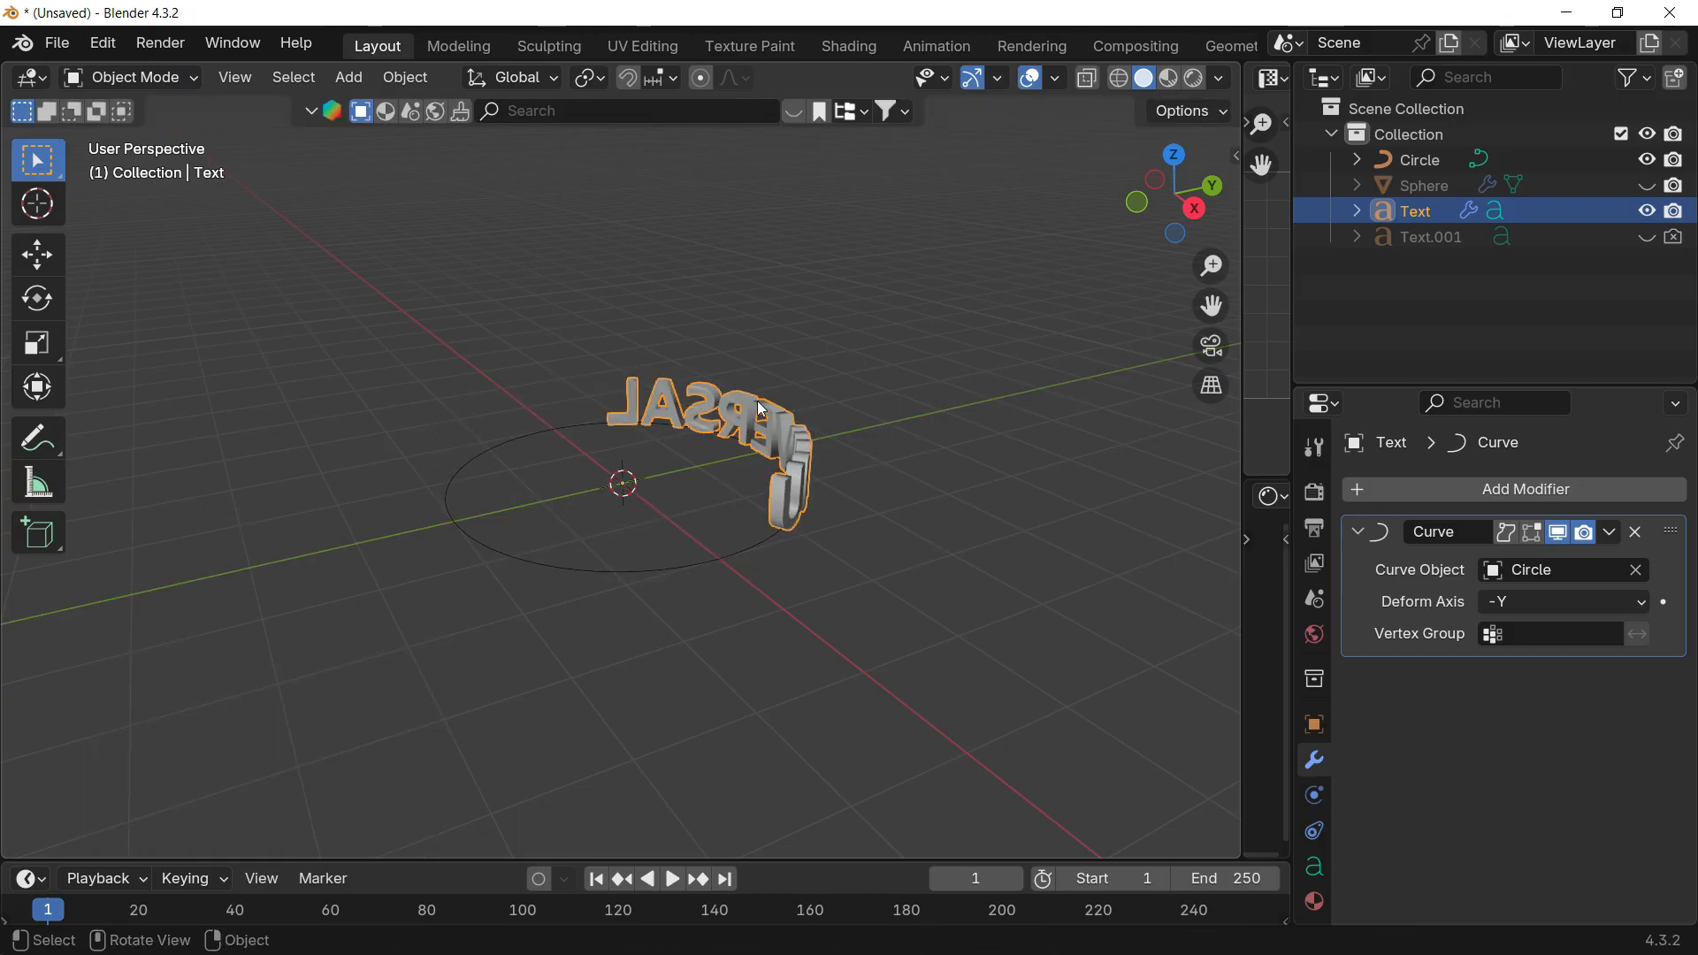
Step: Try rotating the text around the global Z axis, and undo the rotation
middle_drag(811, 450, 858, 427)
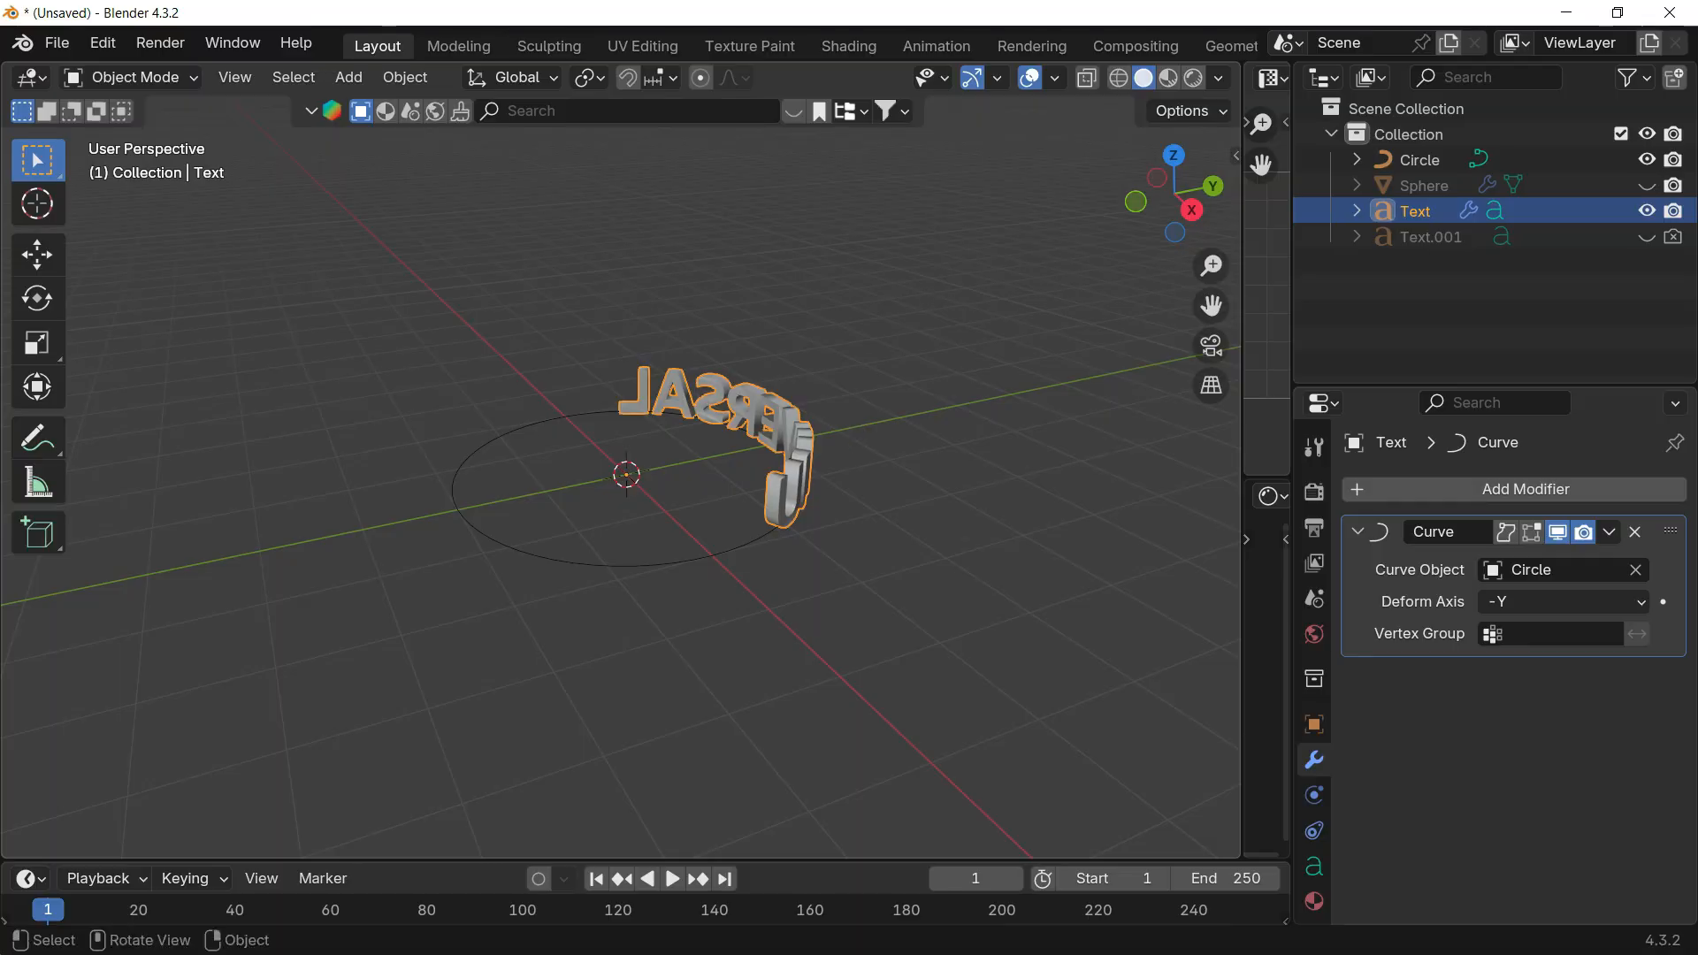
key(r)
key(z)
click(966, 429)
key(ctrl+z)
scroll(878, 502, up, 3)
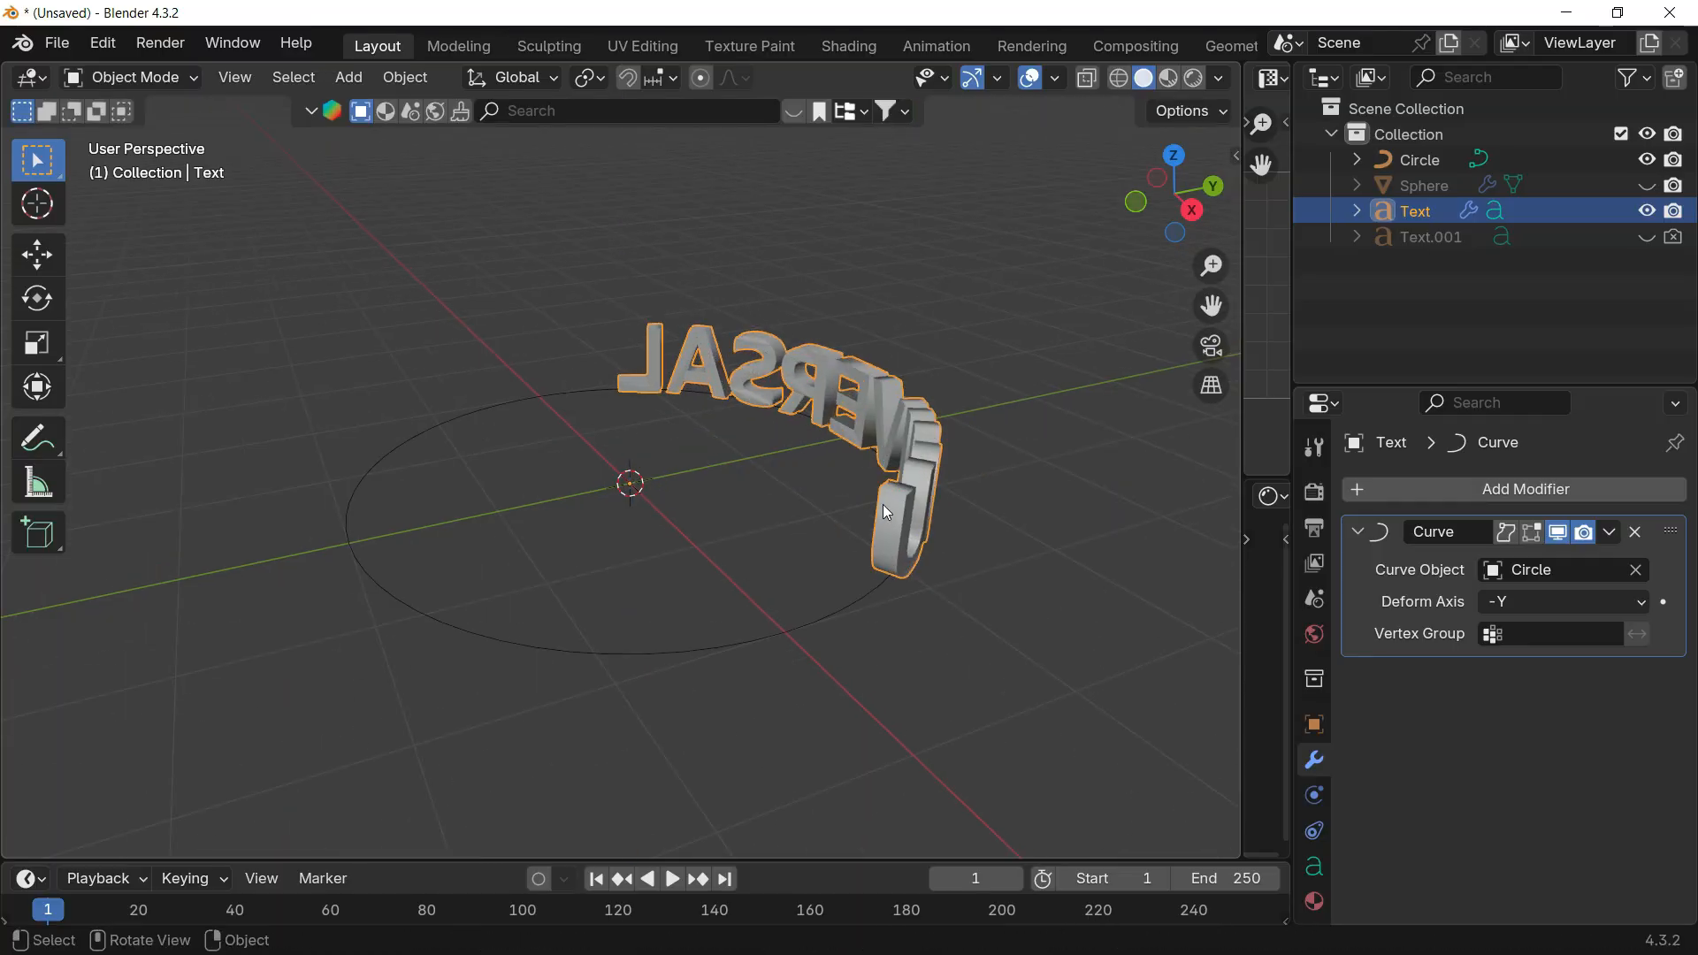
scroll(887, 508, down, 2)
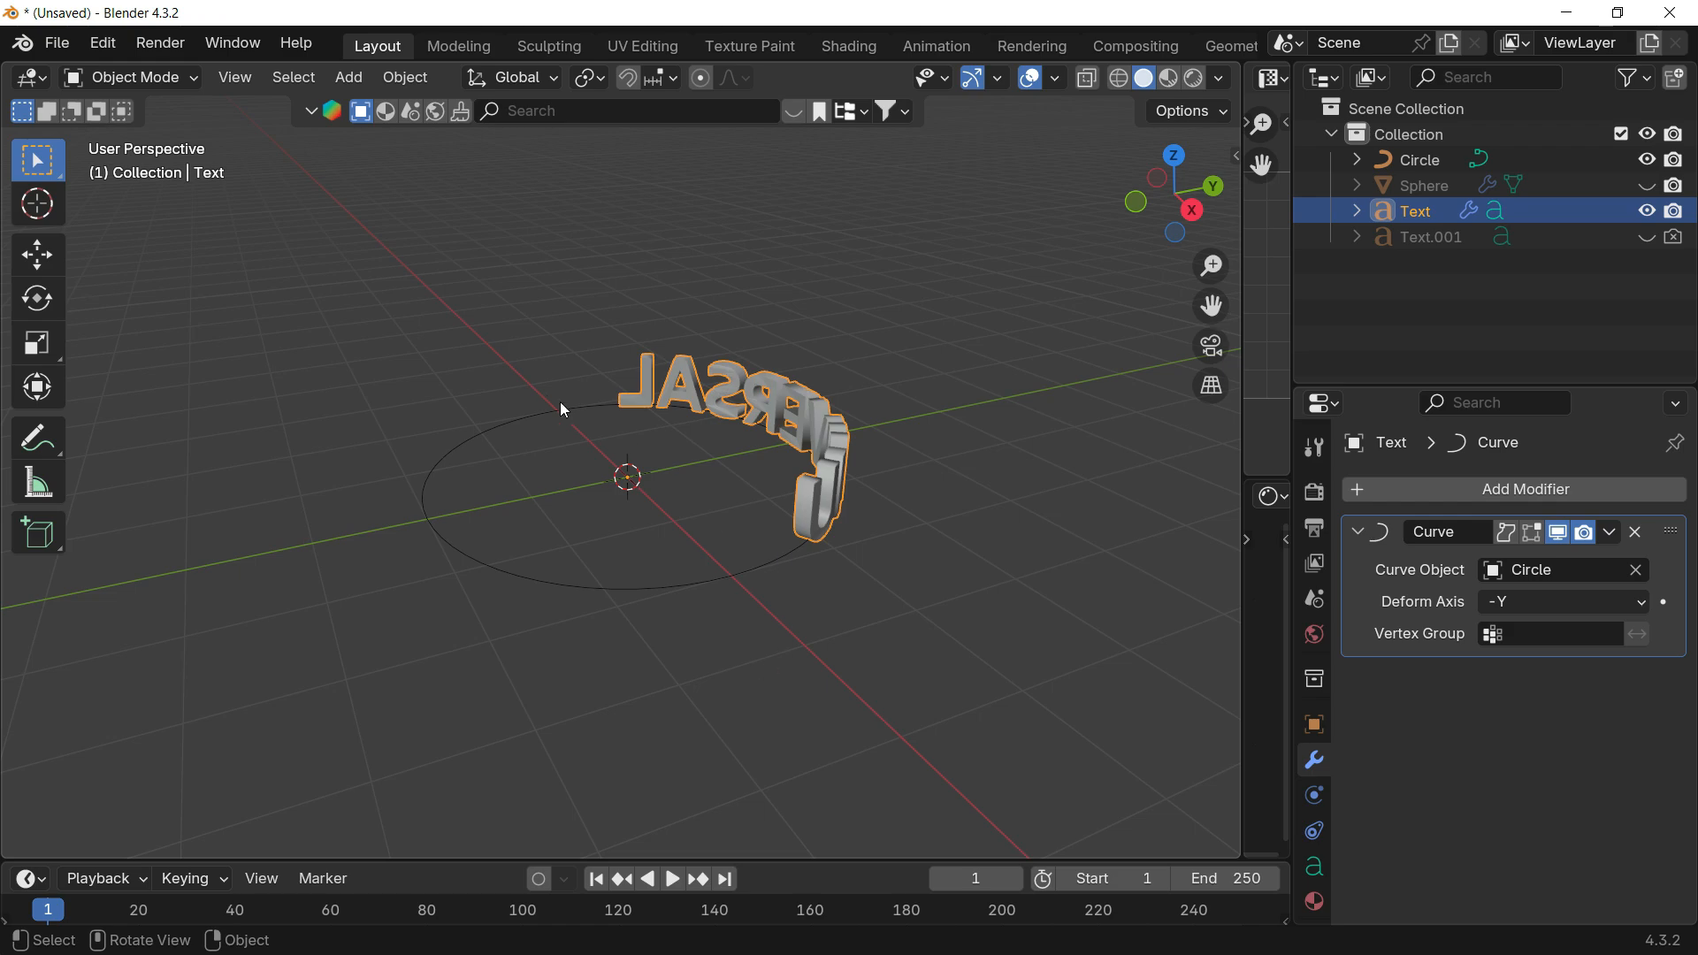
Step: Convert the curved UNIVERSAL text to a mesh
click(535, 417)
click(817, 423)
right_click(782, 406)
mouse_move(783, 405)
click(876, 405)
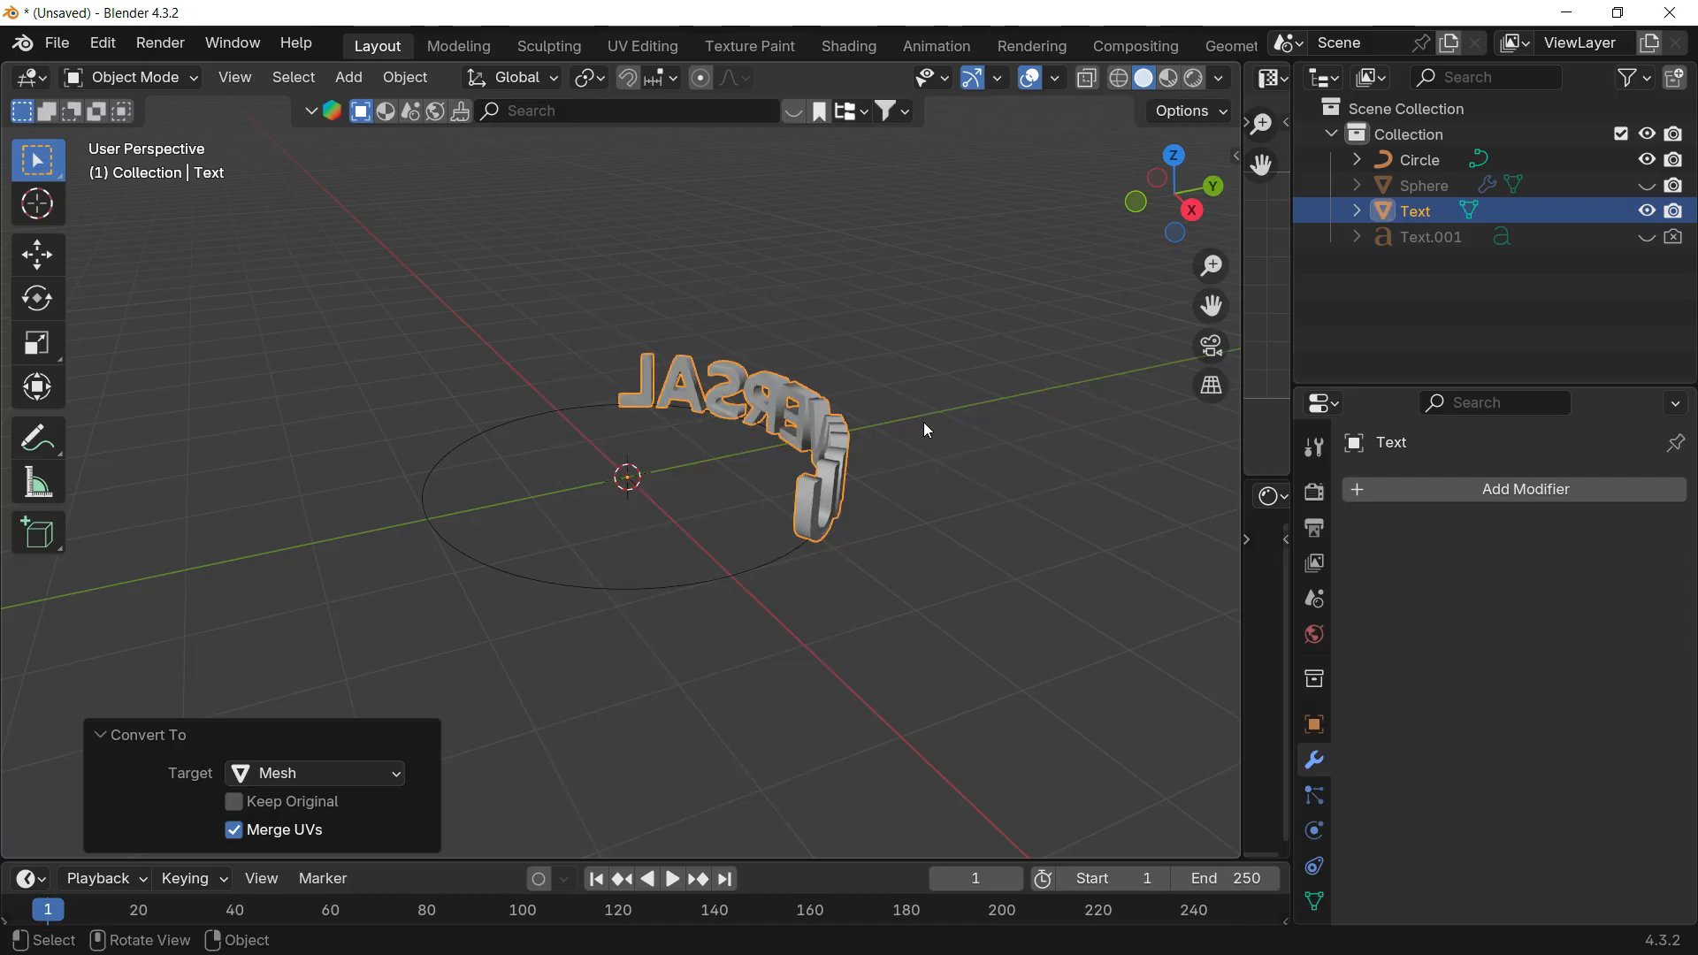
Step: Rotate the converted text mesh around the global Z axis by about -73°
key(r)
key(z)
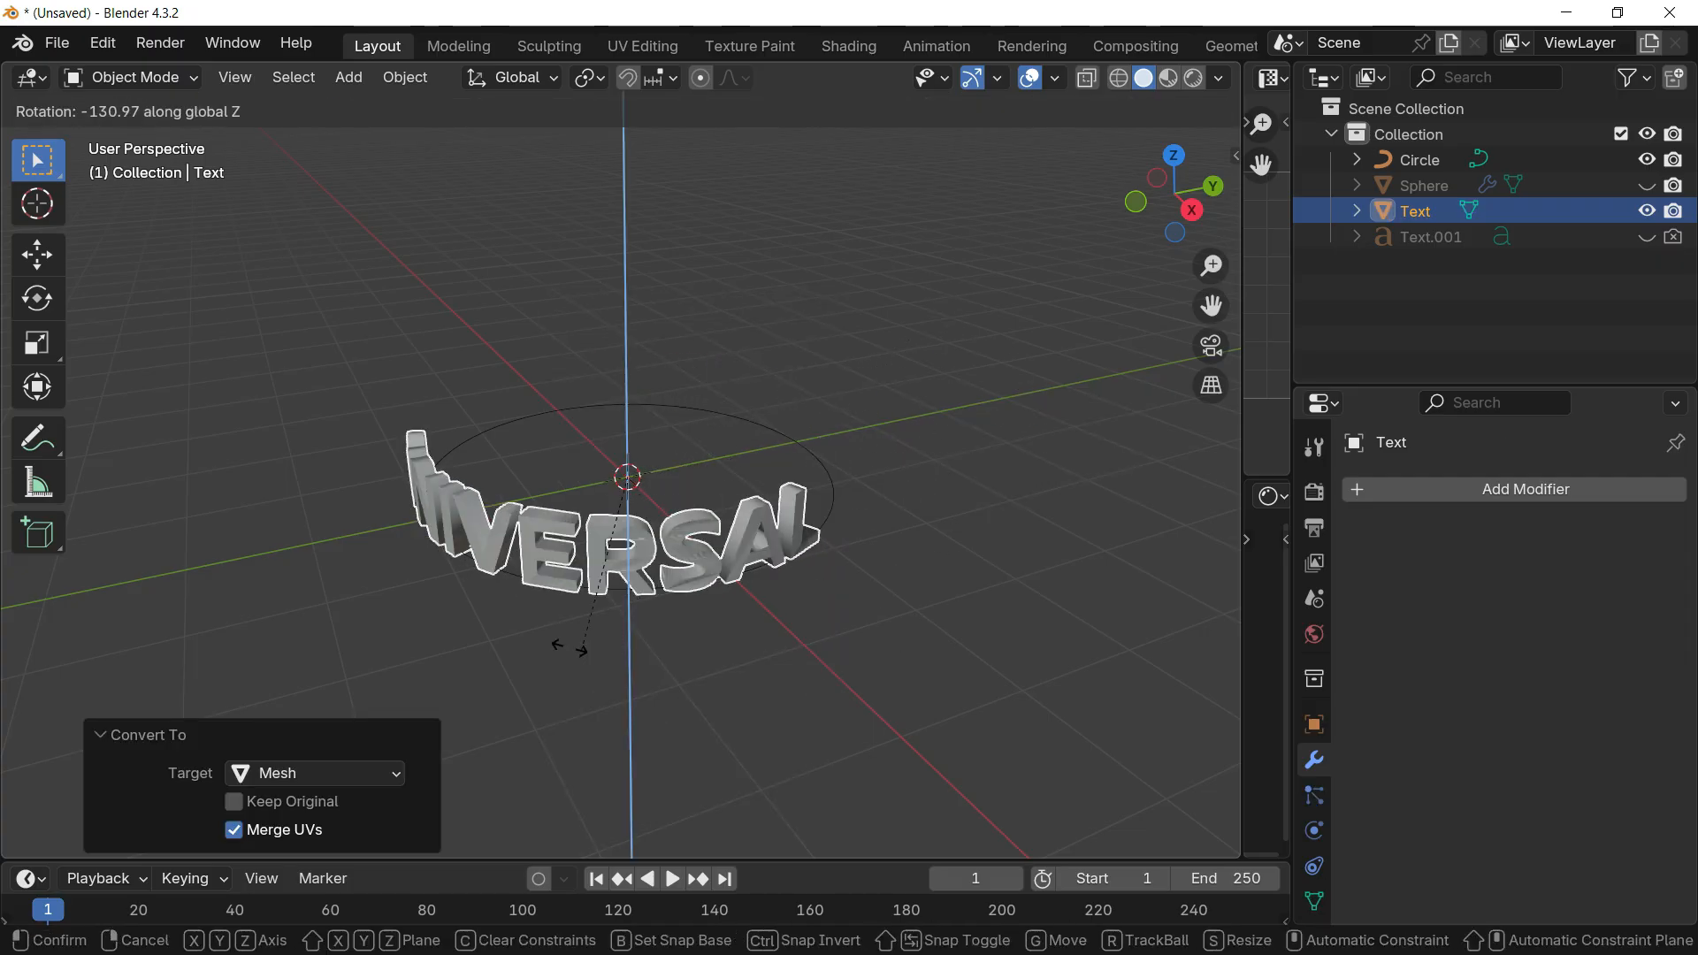
click(513, 539)
key(ctrl+z)
key(r)
key(z)
click(804, 686)
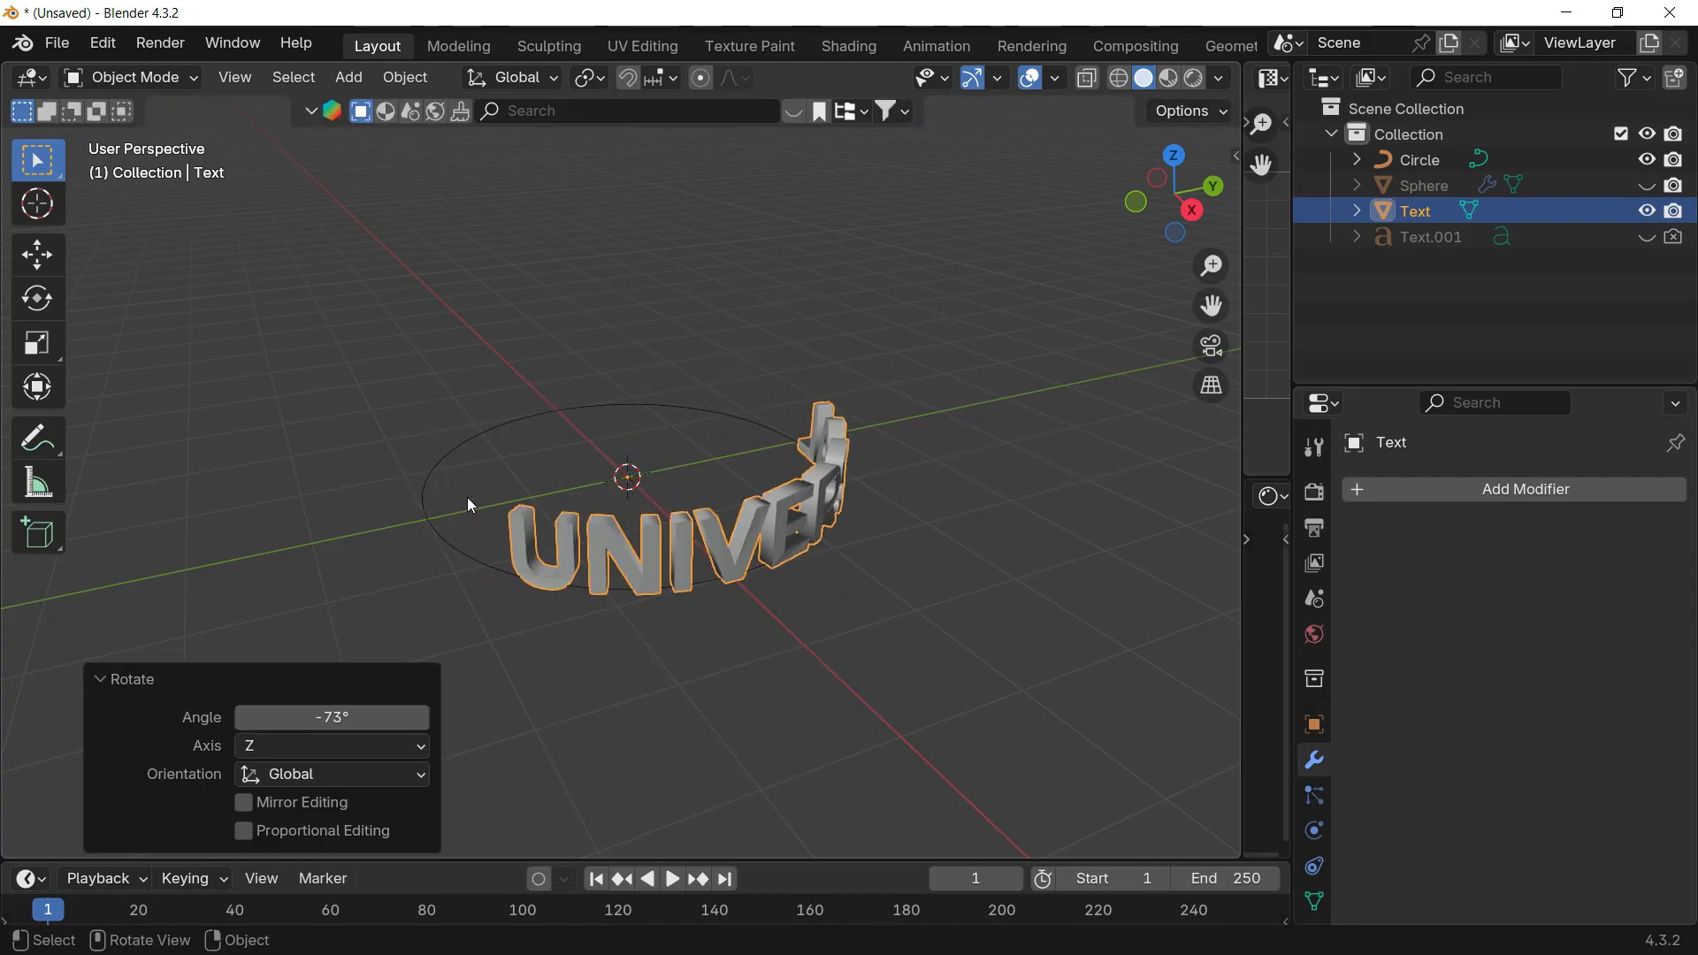
Step: Try moving the circle, and undo back to the editable text with its Curve modifier
click(437, 498)
key(g)
click(527, 338)
key(ctrl+z)
key(ctrl+z)
key(ctrl+z)
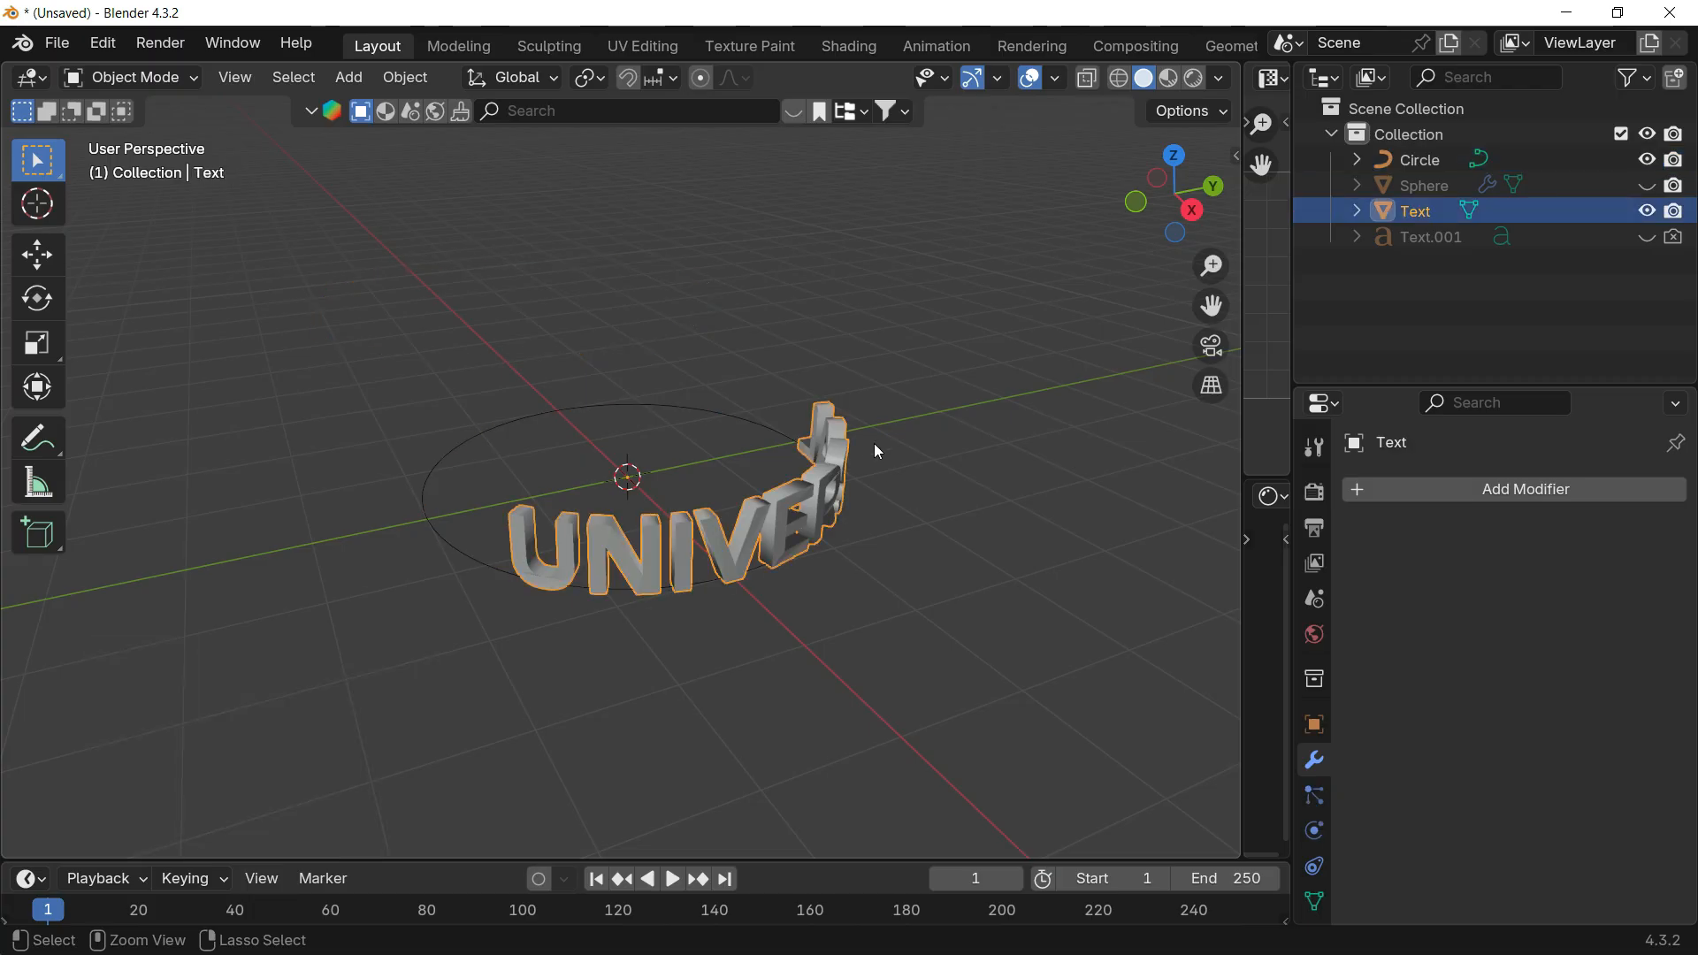
key(ctrl+z)
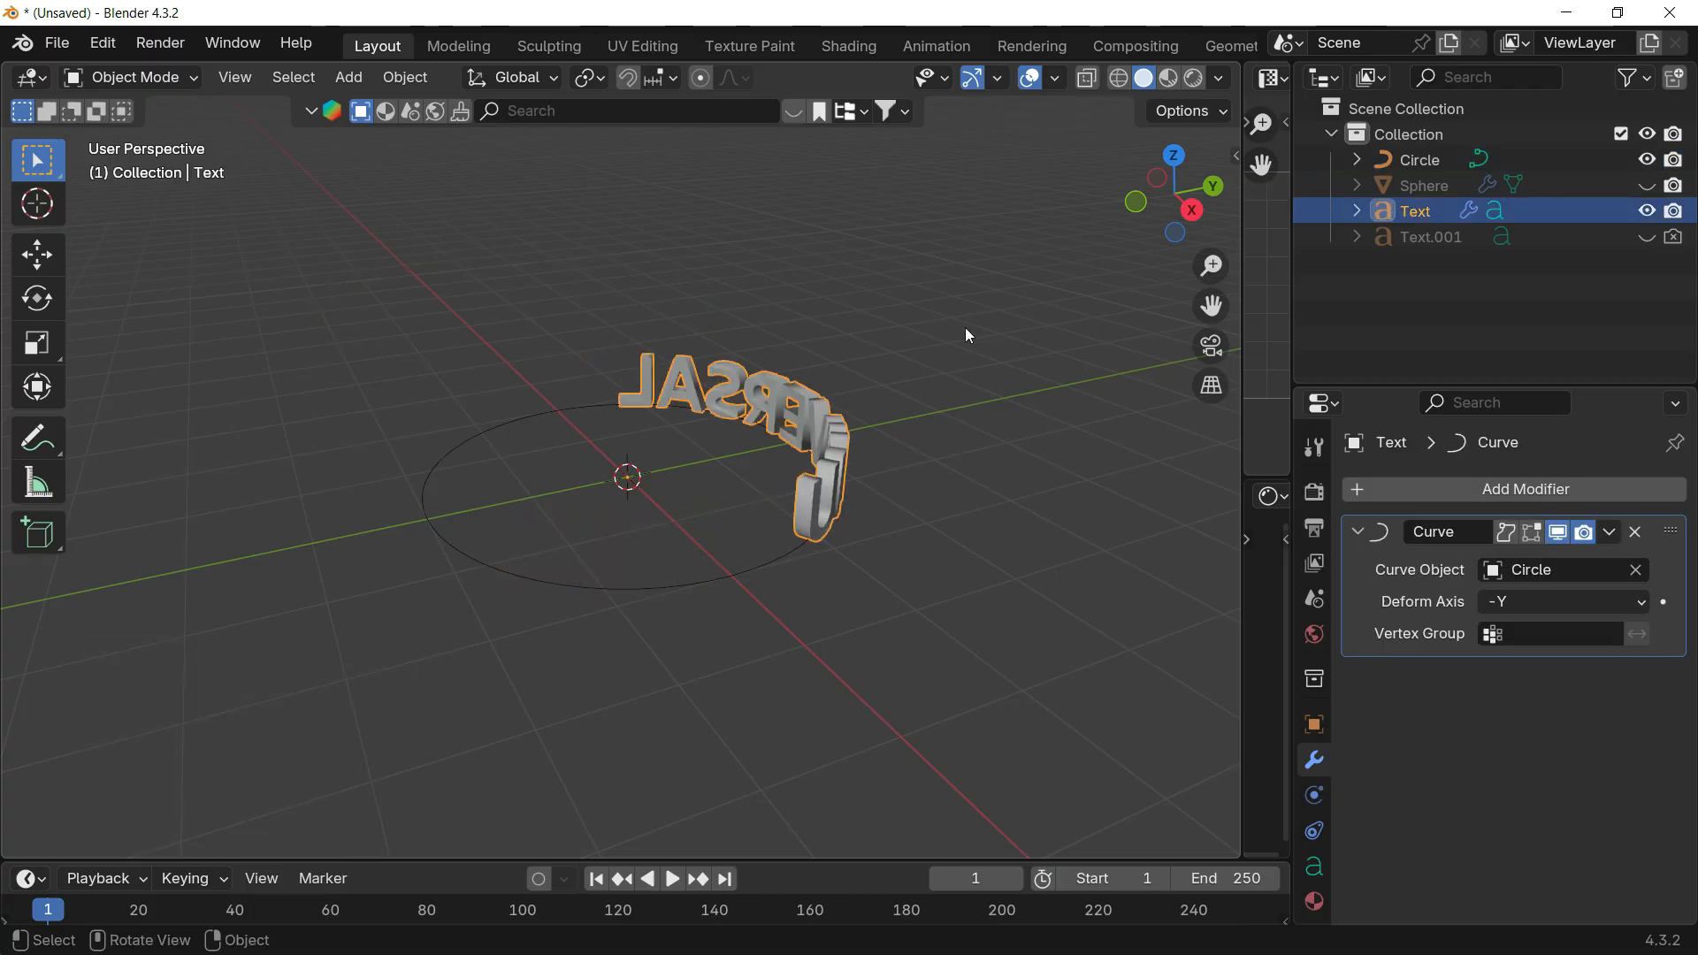
Step: Try rotating the text around Z and the circle curve freely, leaving both at their original orientation
key(r)
key(z)
key(Escape)
click(575, 414)
key(r)
click(741, 421)
key(ctrl+z)
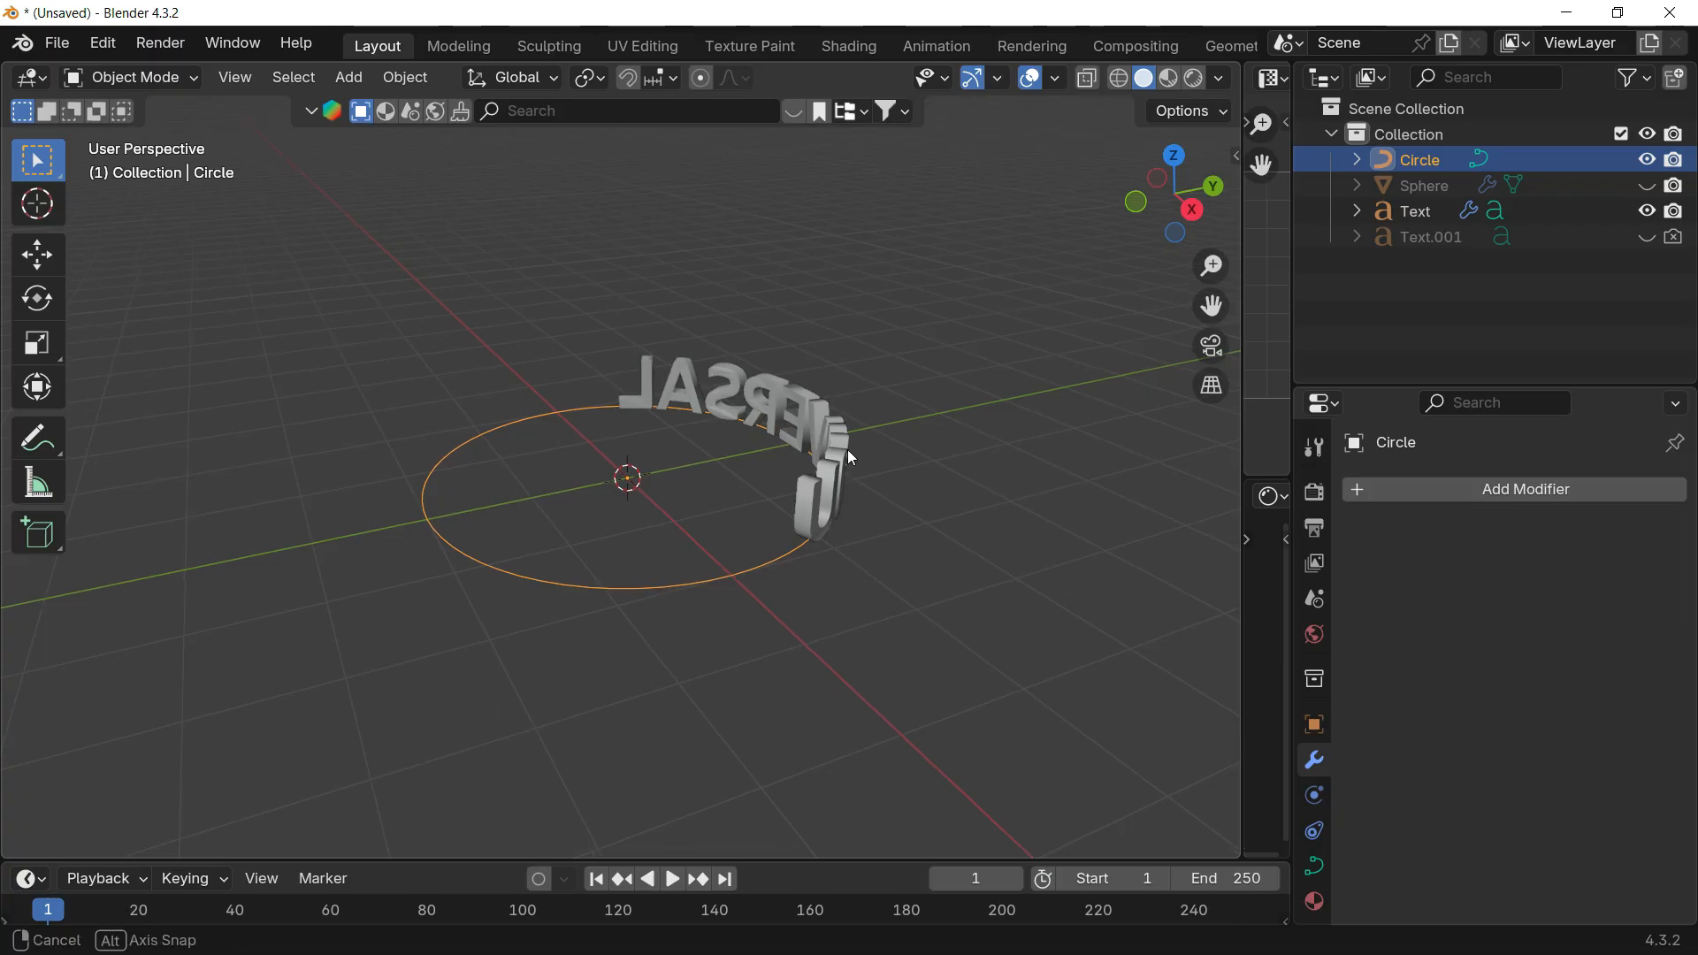
Step: Replace the wording of the curved text with a six-letter sample name in Edit Mode
click(840, 450)
key(Tab)
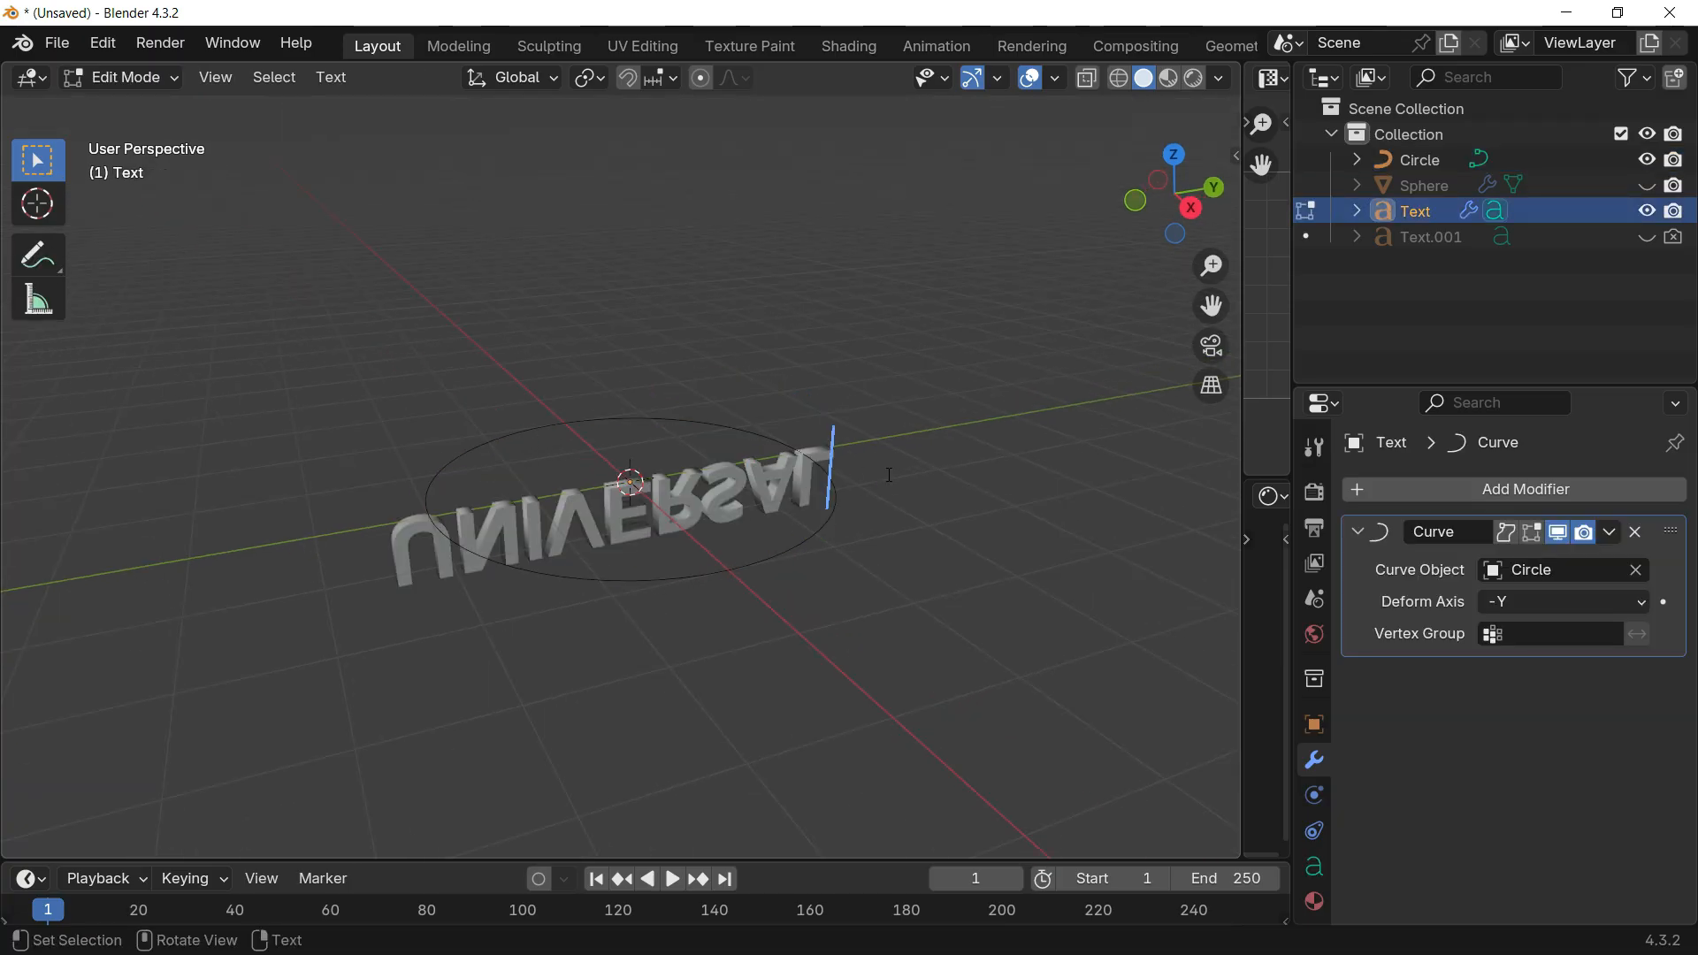
key(Tab)
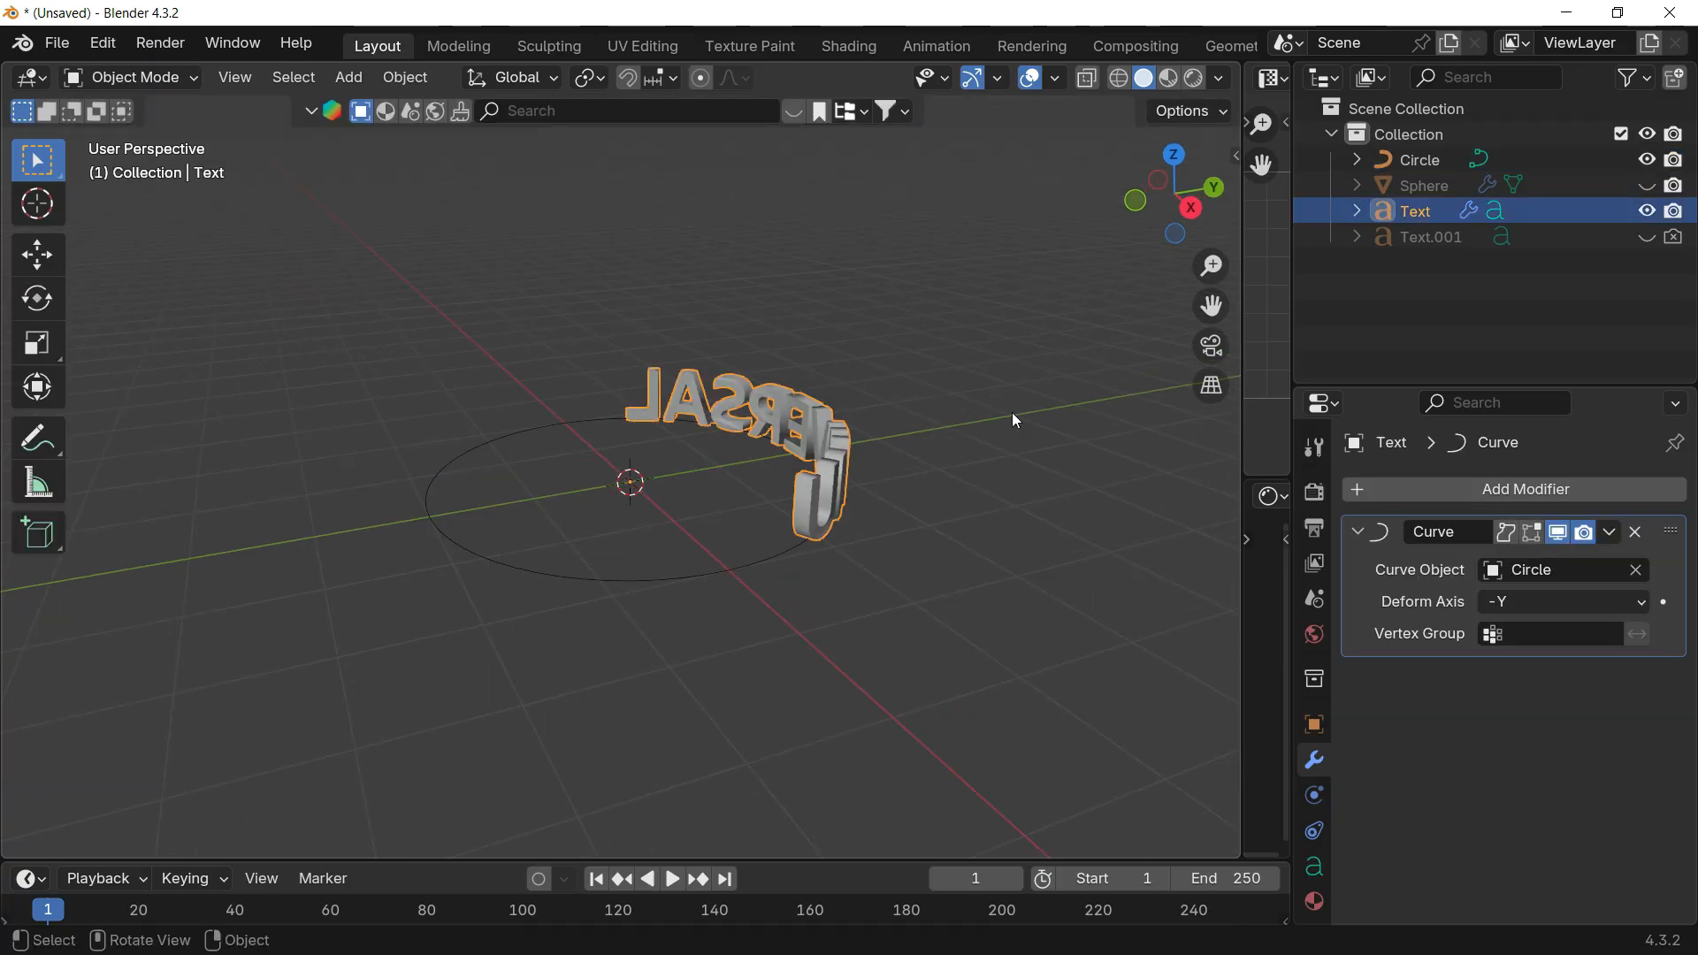
key(Tab)
key(BackSpace)
key(BackSpace)
key(BackSpace)
key(BackSpace)
key(BackSpace)
key(BackSpace)
key(BackSpace)
key(BackSpace)
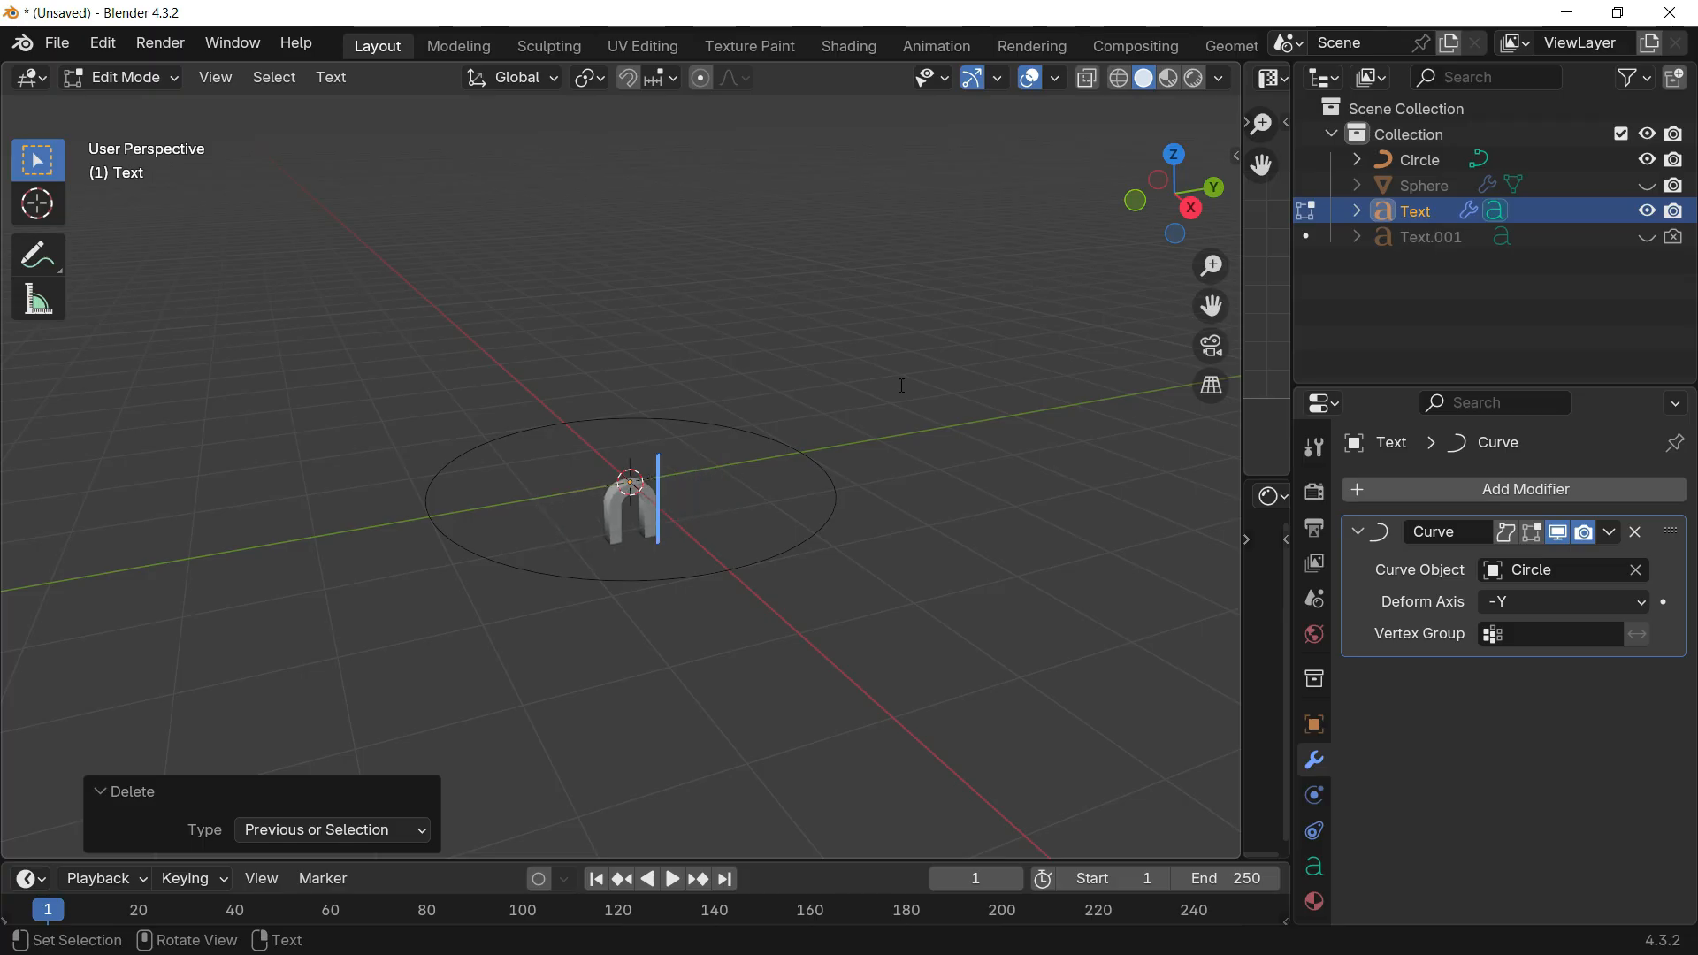
key(BackSpace)
text(WERNER)
key(Tab)
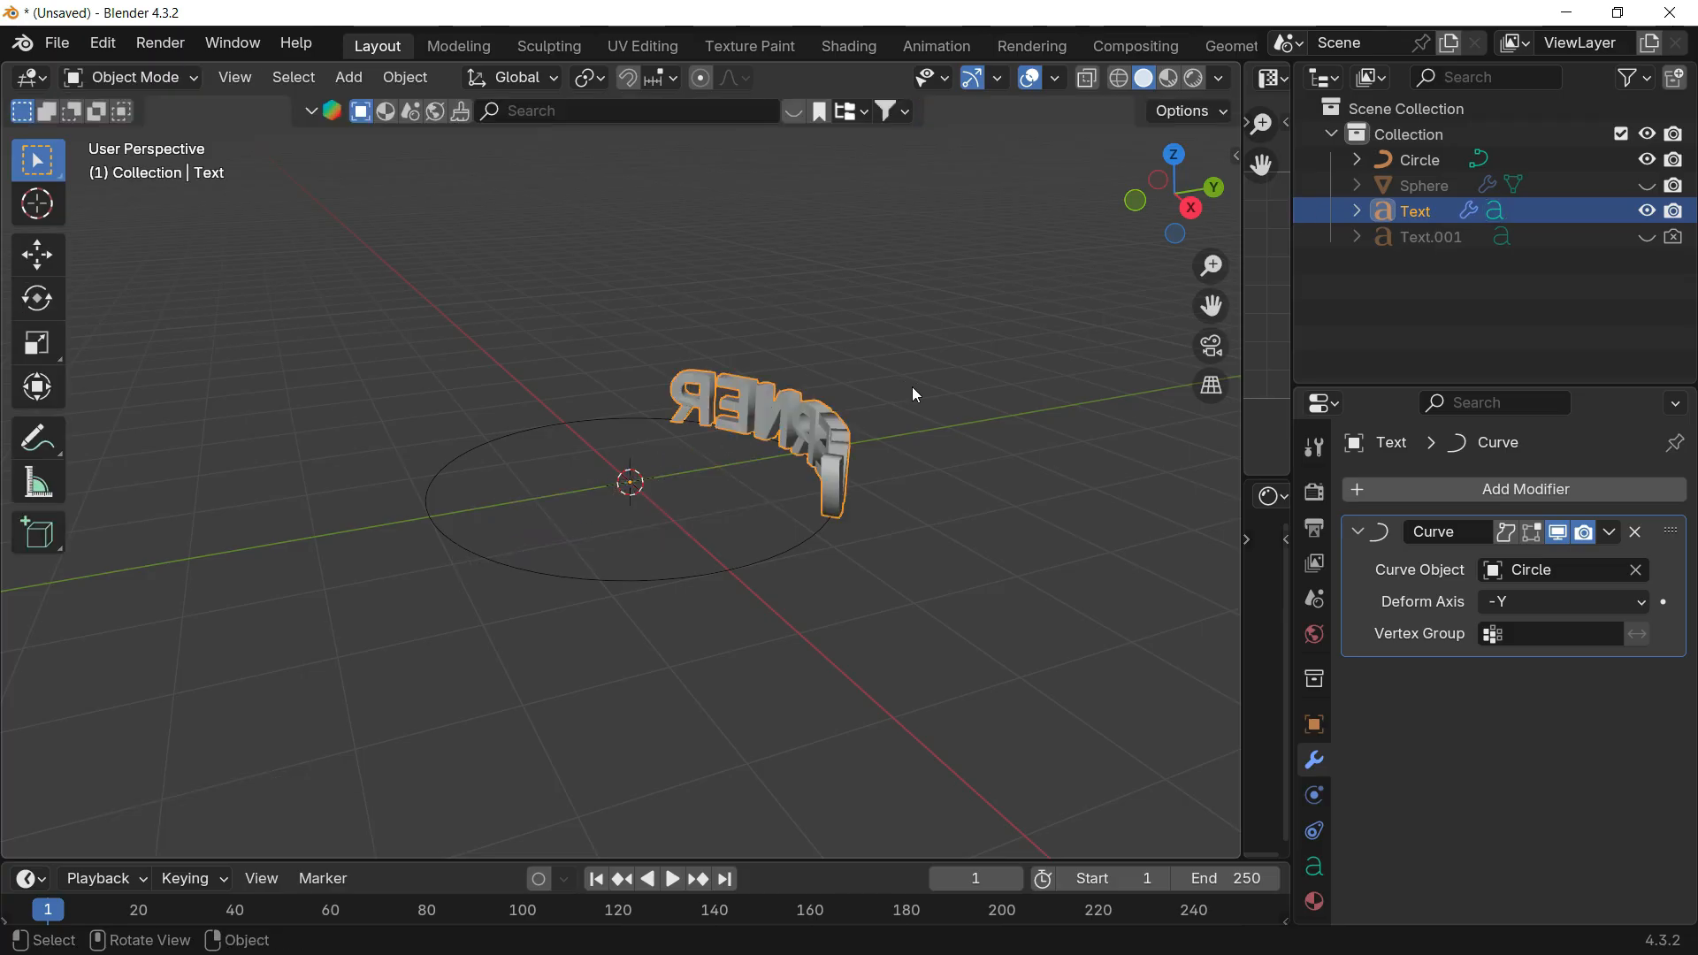
Step: Try sliding the sample-name text around the circle along the global Y axis, and undo the move
key(r)
key(z)
key(g)
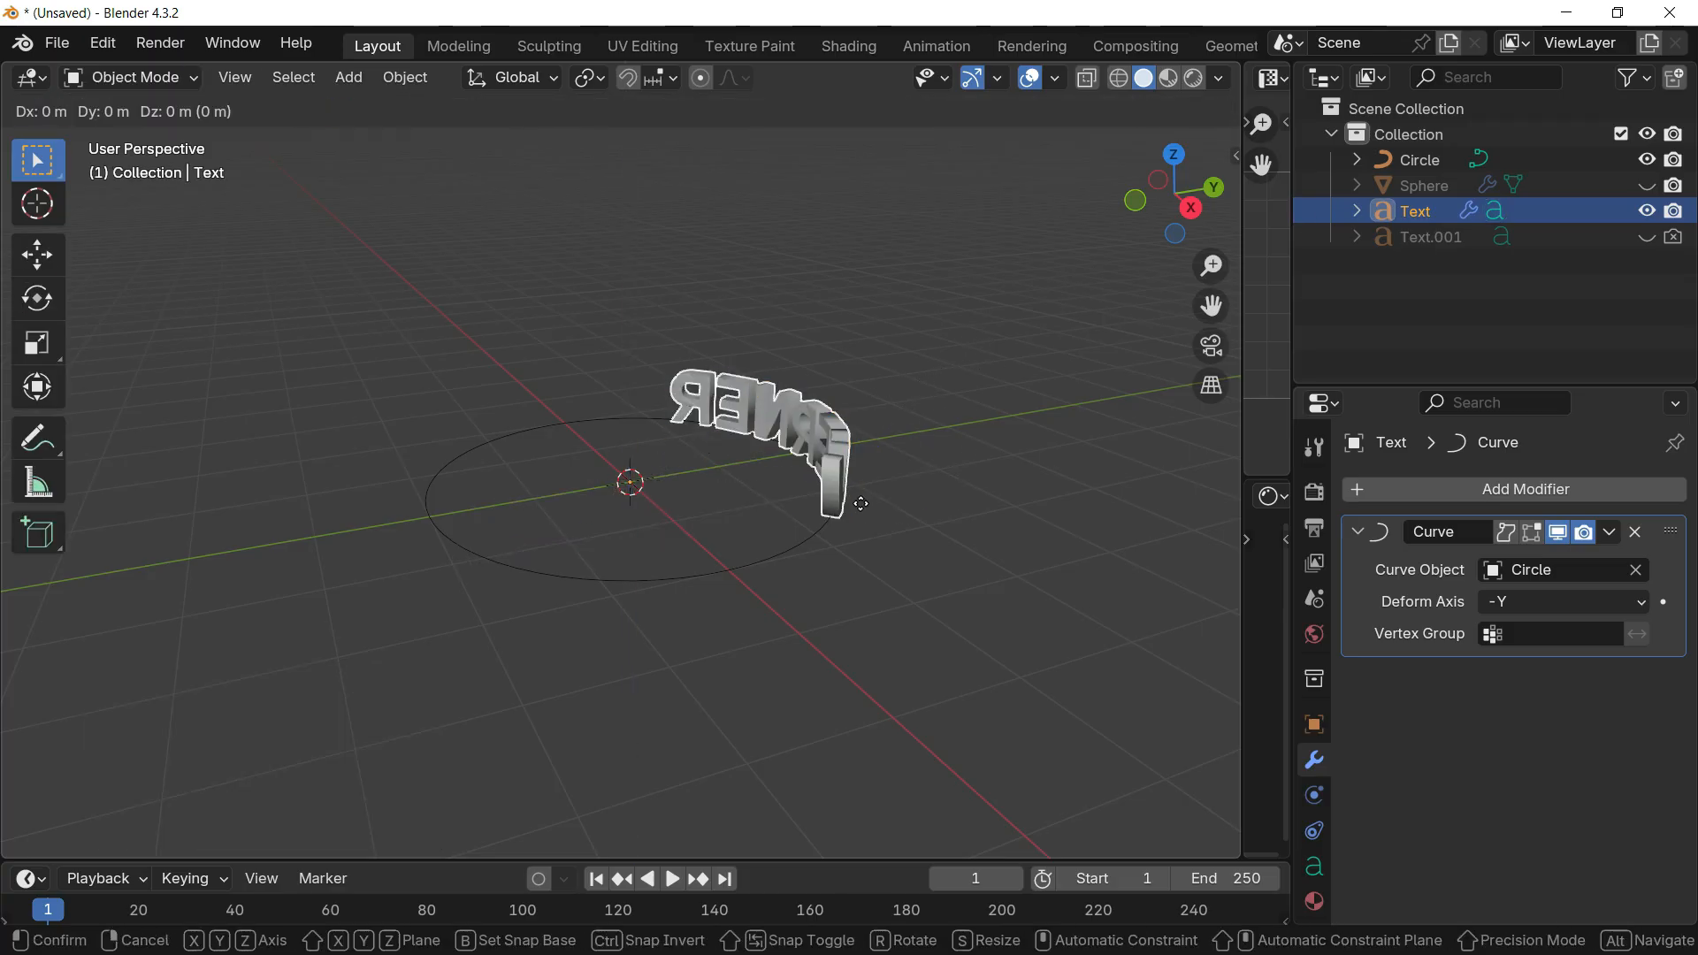
key(y)
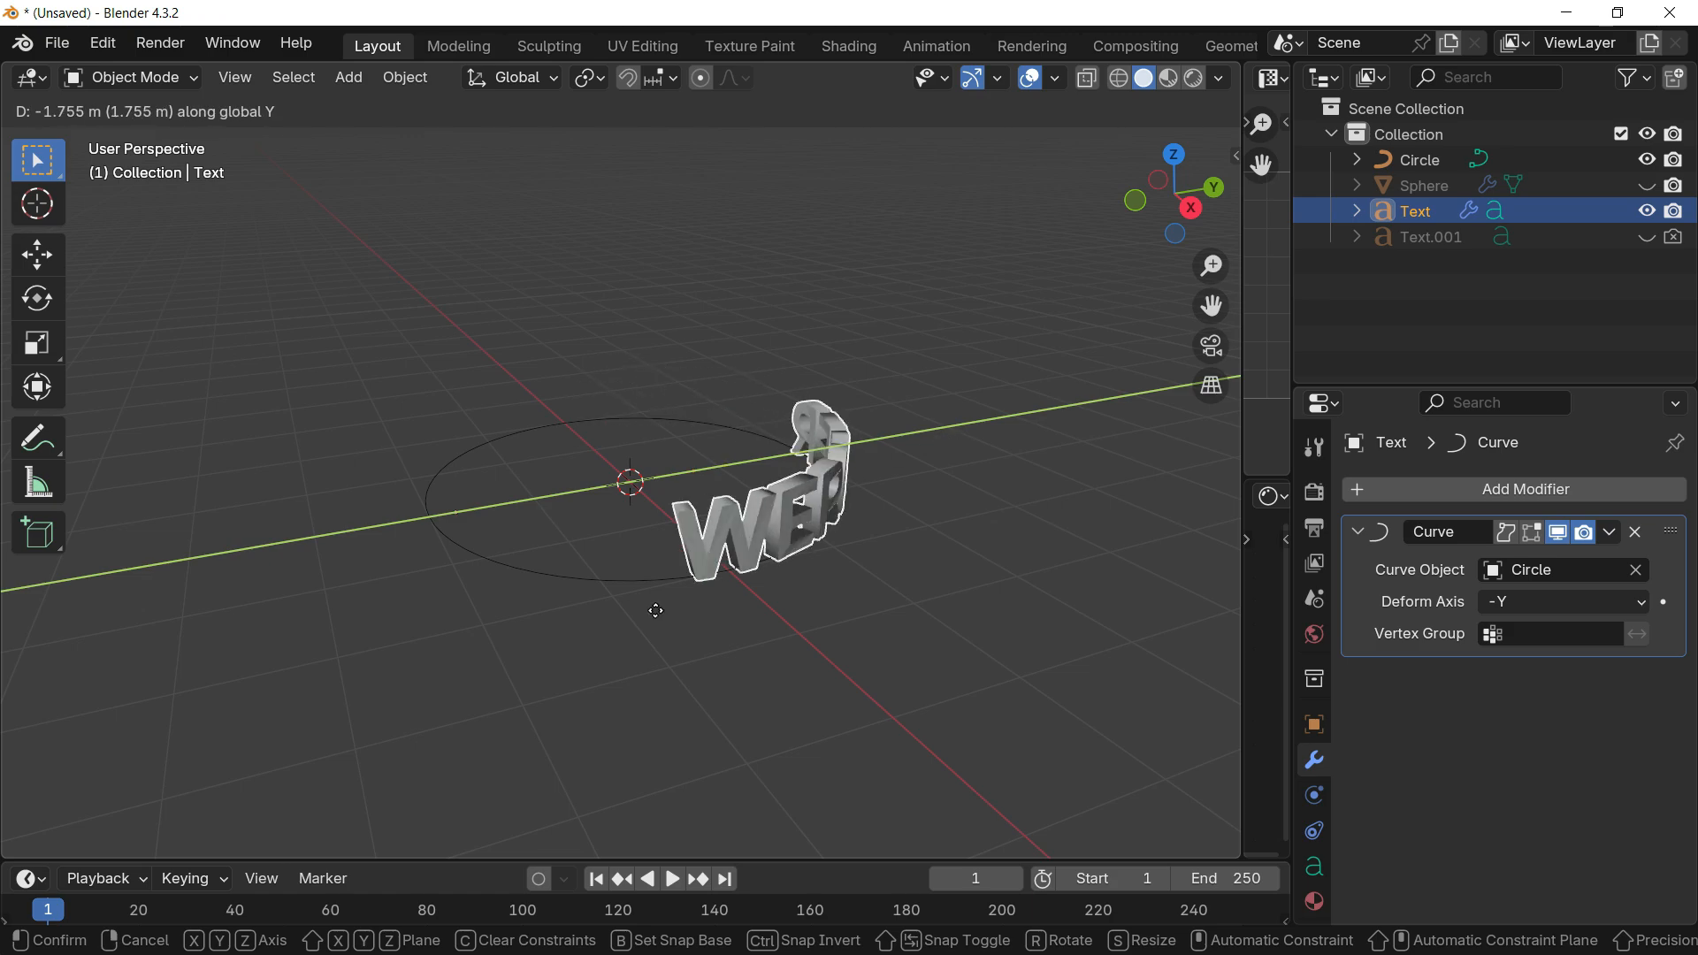
click(716, 552)
key(ctrl+z)
key(ctrl+z)
key(ctrl+z)
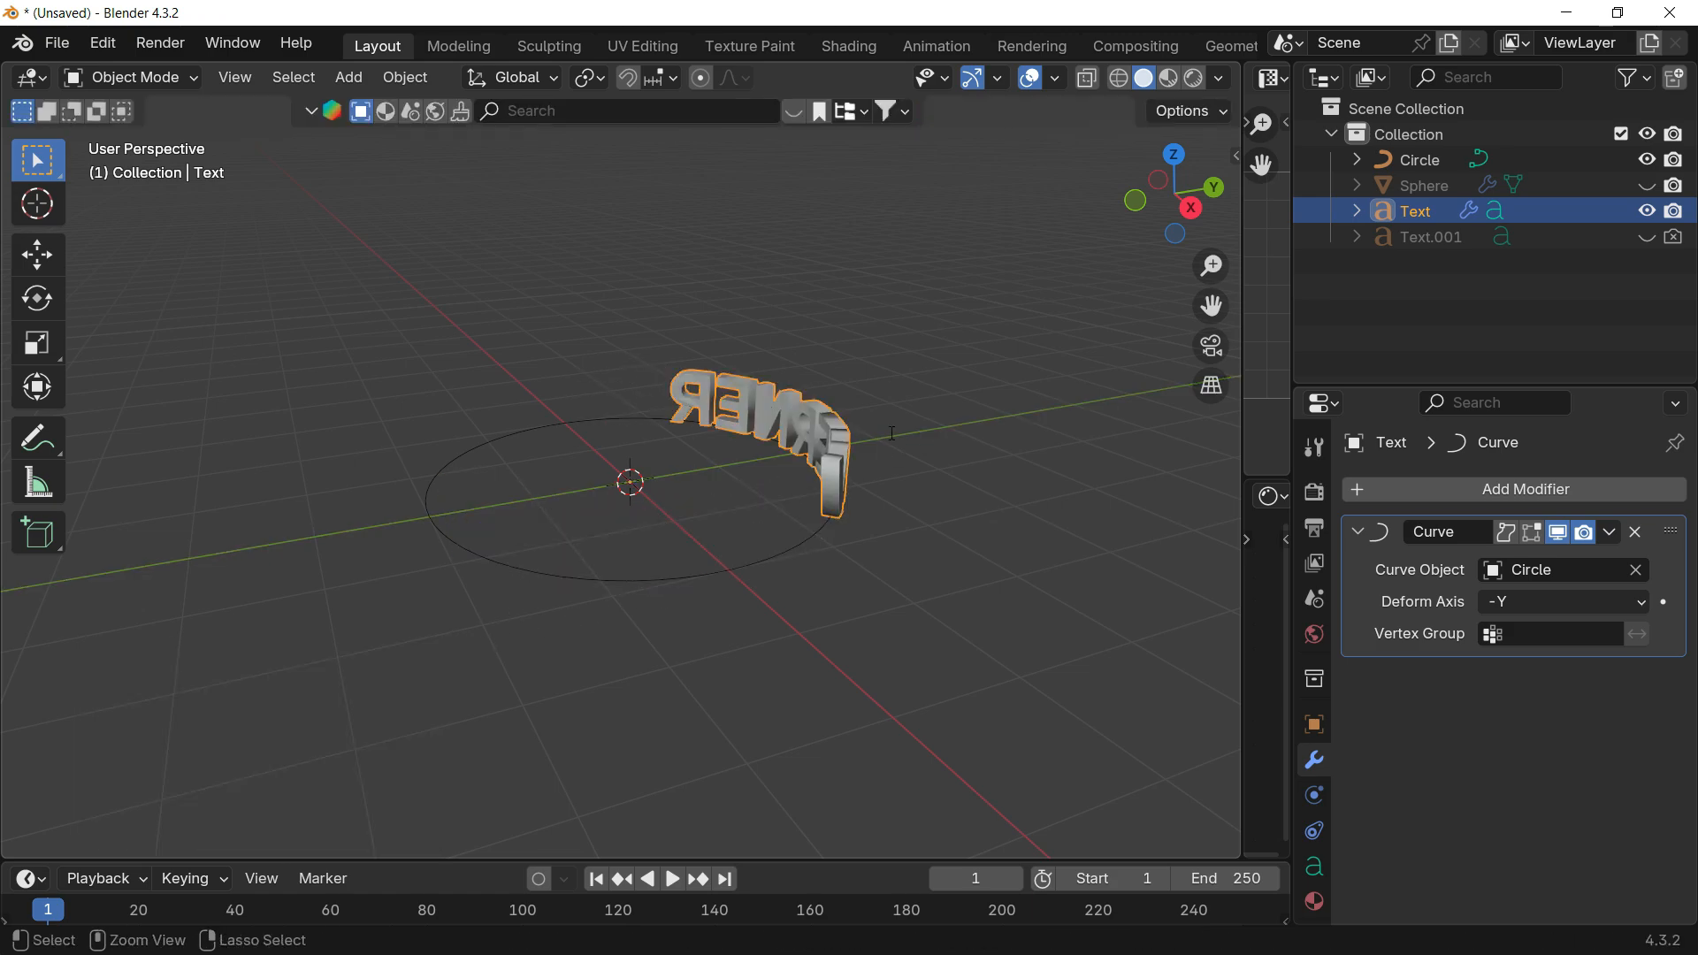
Step: Replace the sample name in the curved text with UNIVERSAL
key(BackSpace)
key(BackSpace)
key(BackSpace)
key(BackSpace)
key(BackSpace)
text(UNIV)
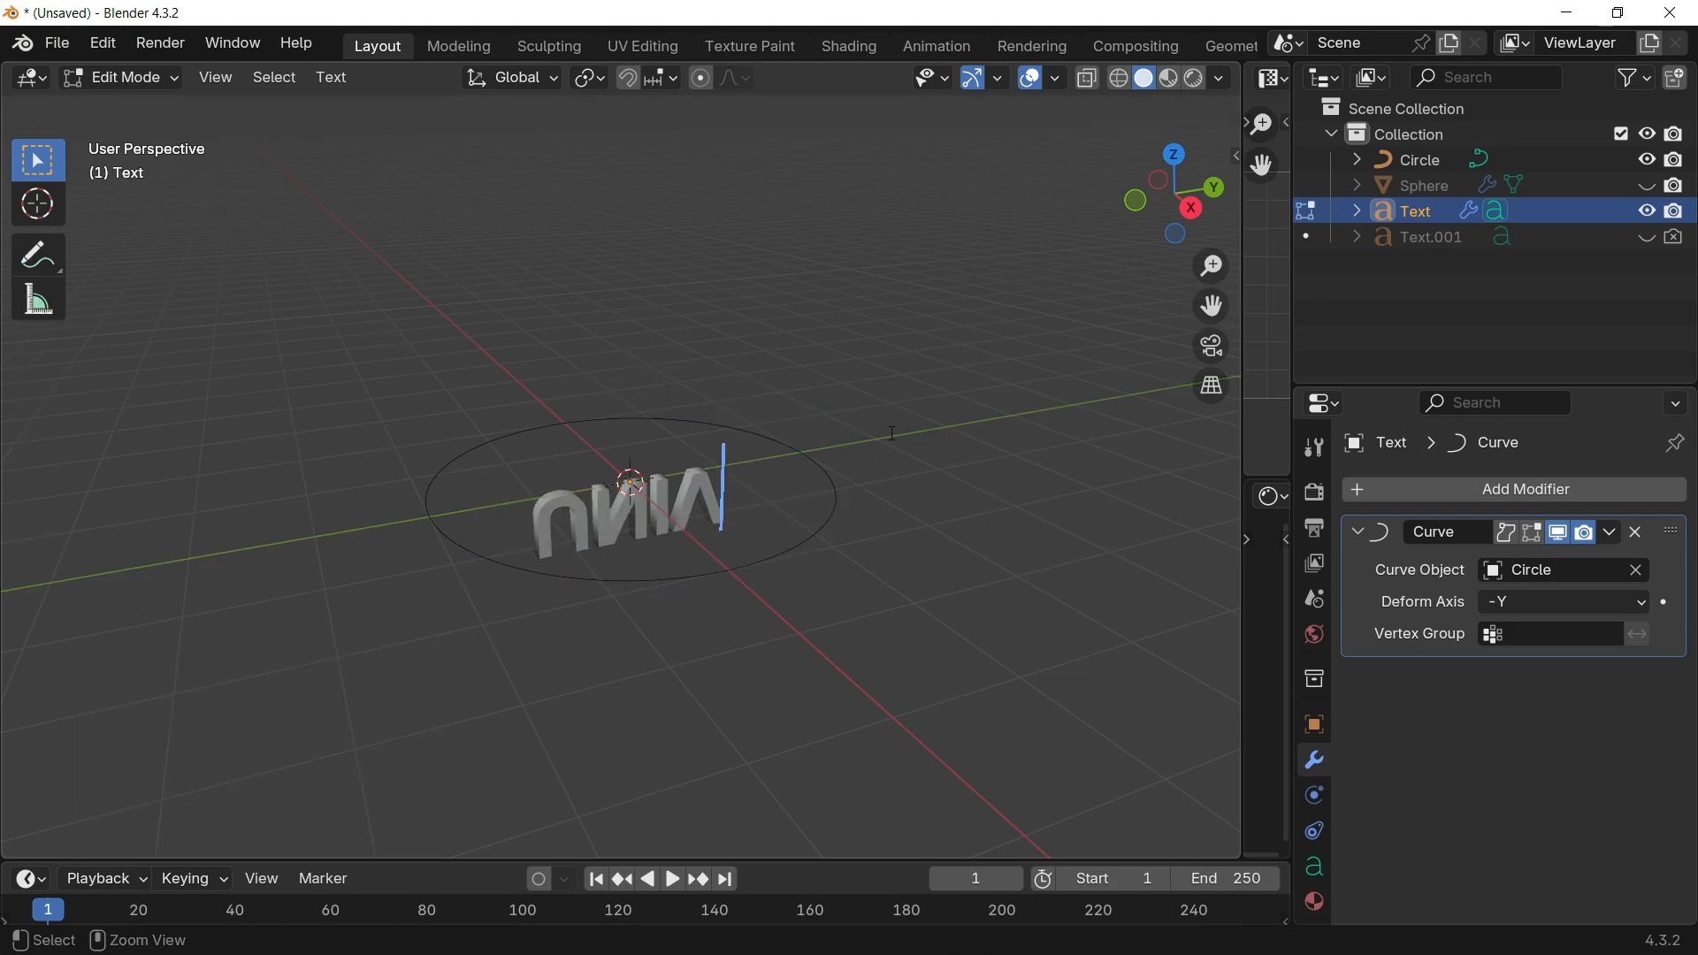
text(ERSAL)
key(Tab)
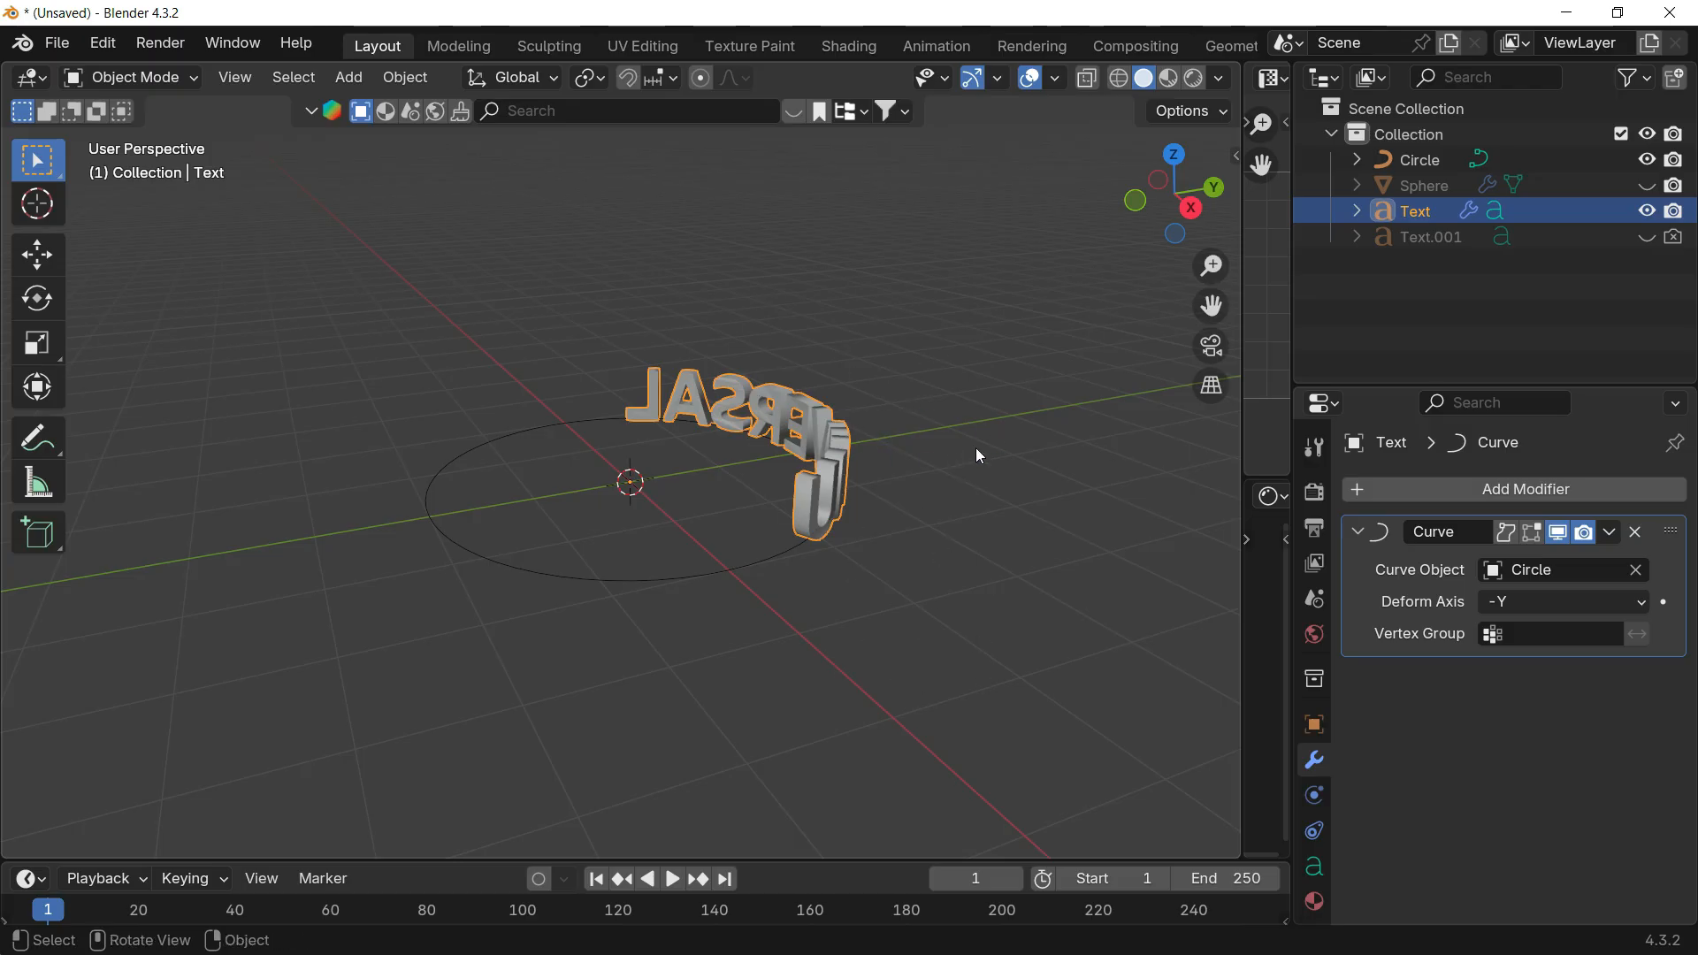
Step: Duplicate the curved text in place and hide the copy from the viewport and renders
key(shift+d)
right_click(996, 354)
click(1647, 262)
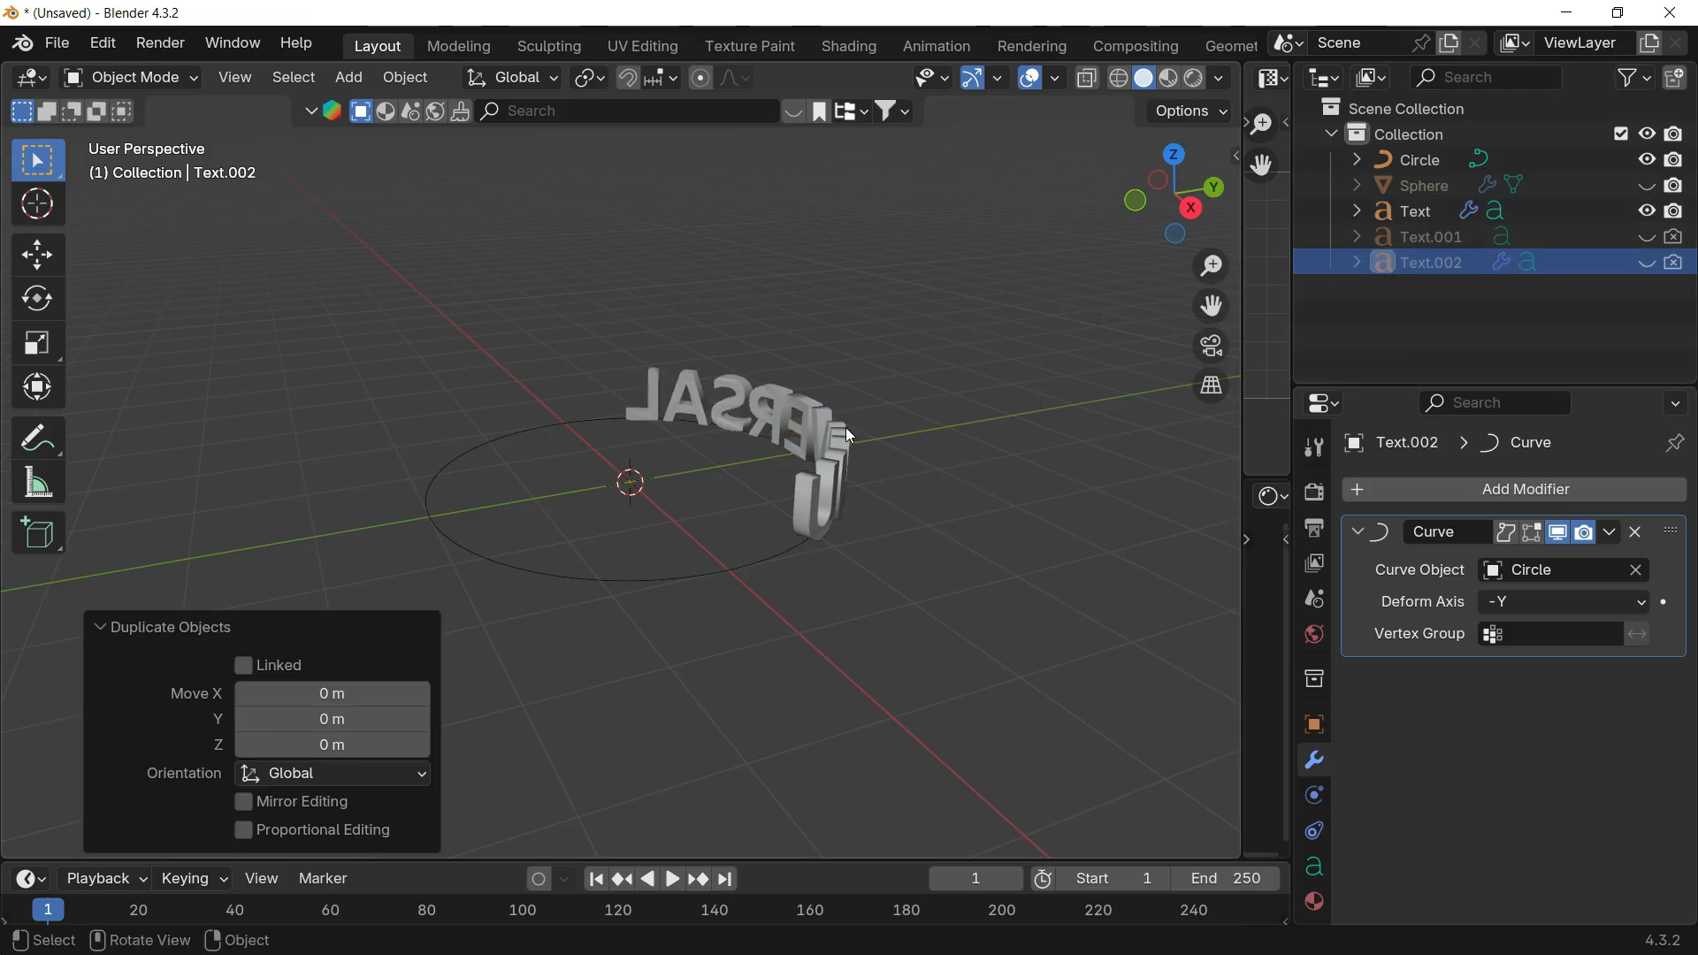
Step: Try scaling up the circle curve that bends the text, and undo the scaling
click(752, 449)
click(588, 433)
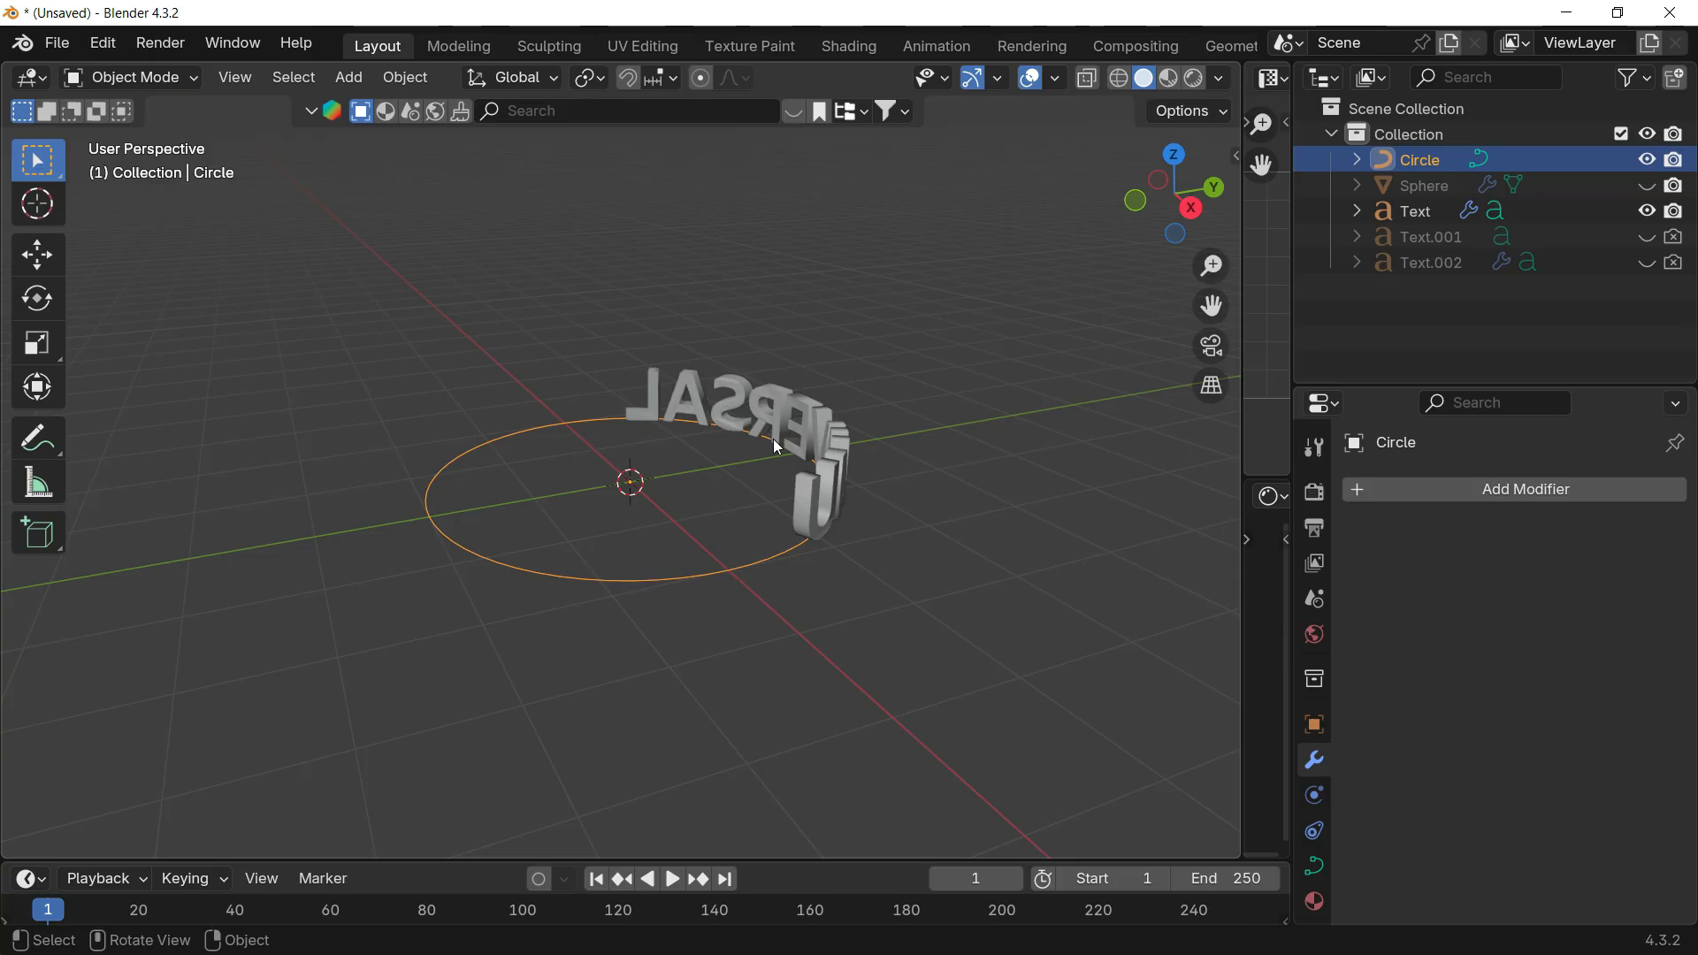
scroll(644, 512, up, 2)
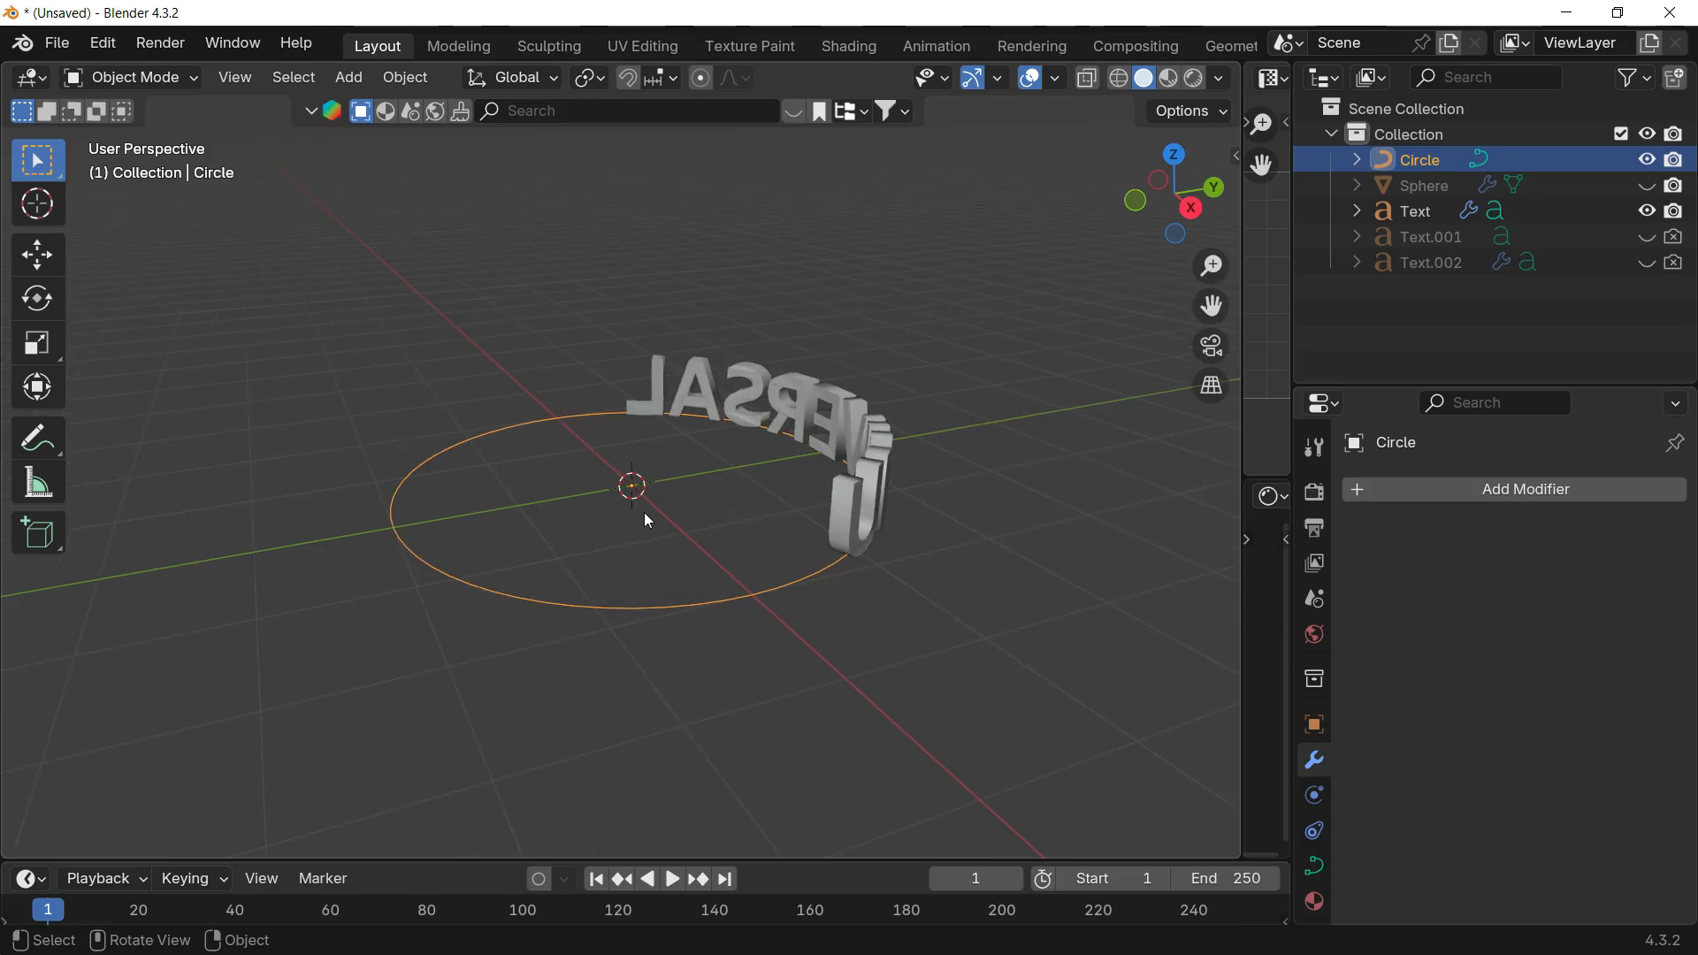
key(s)
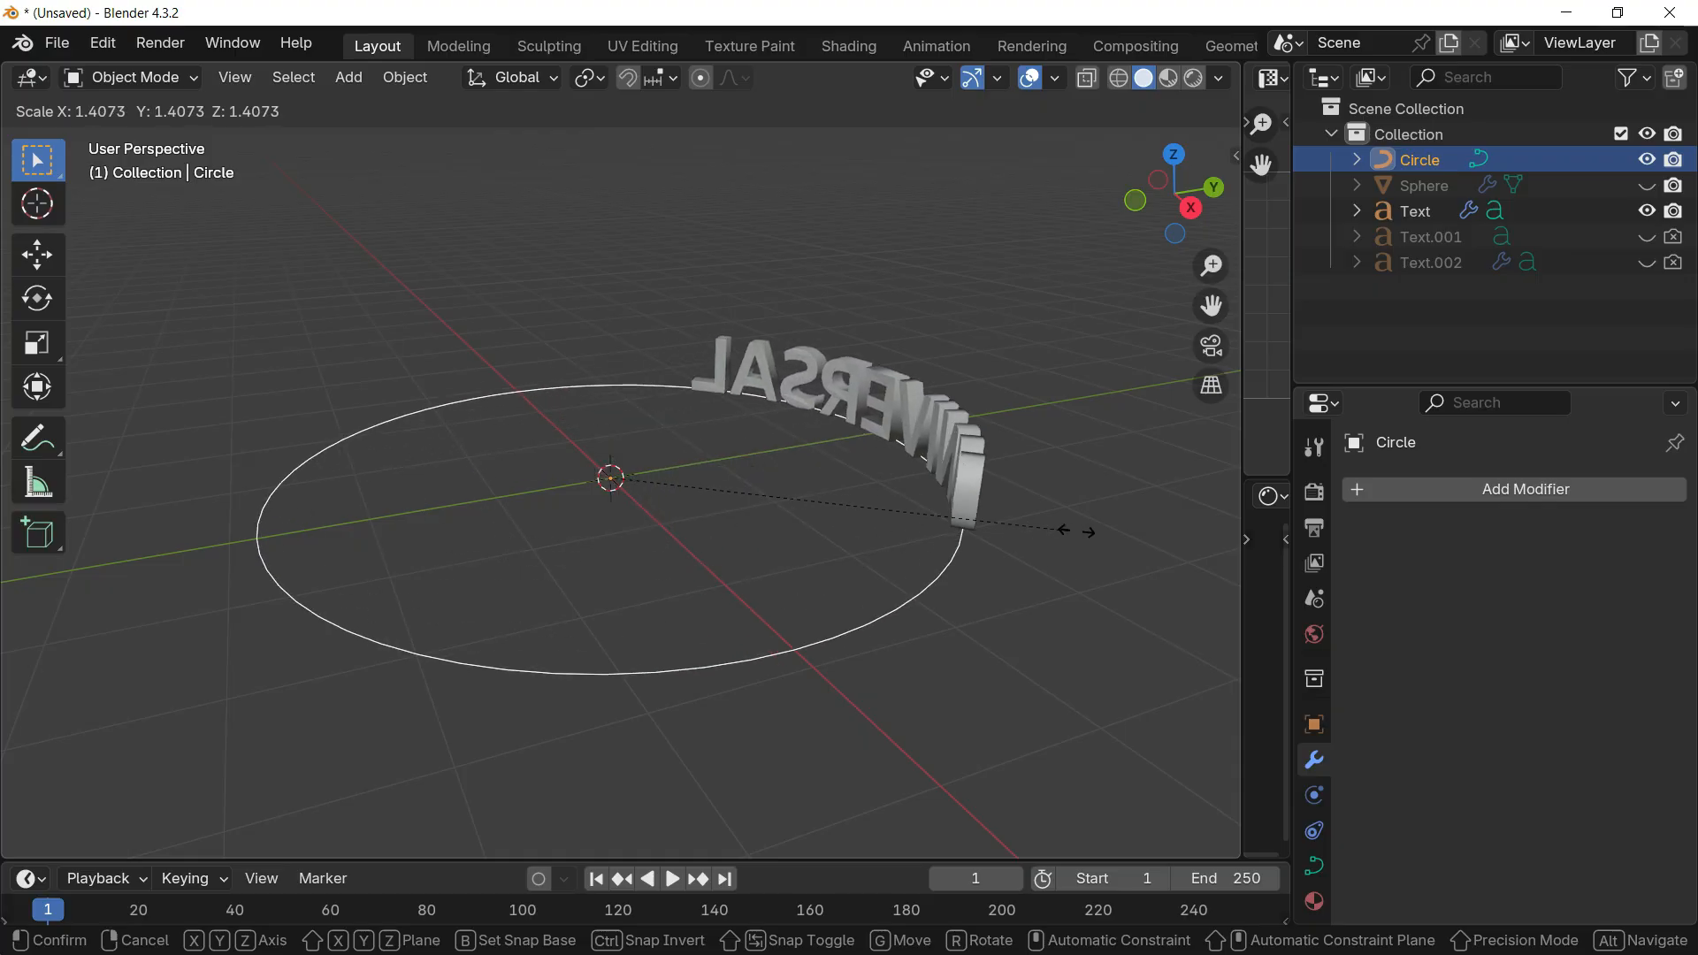
click(878, 476)
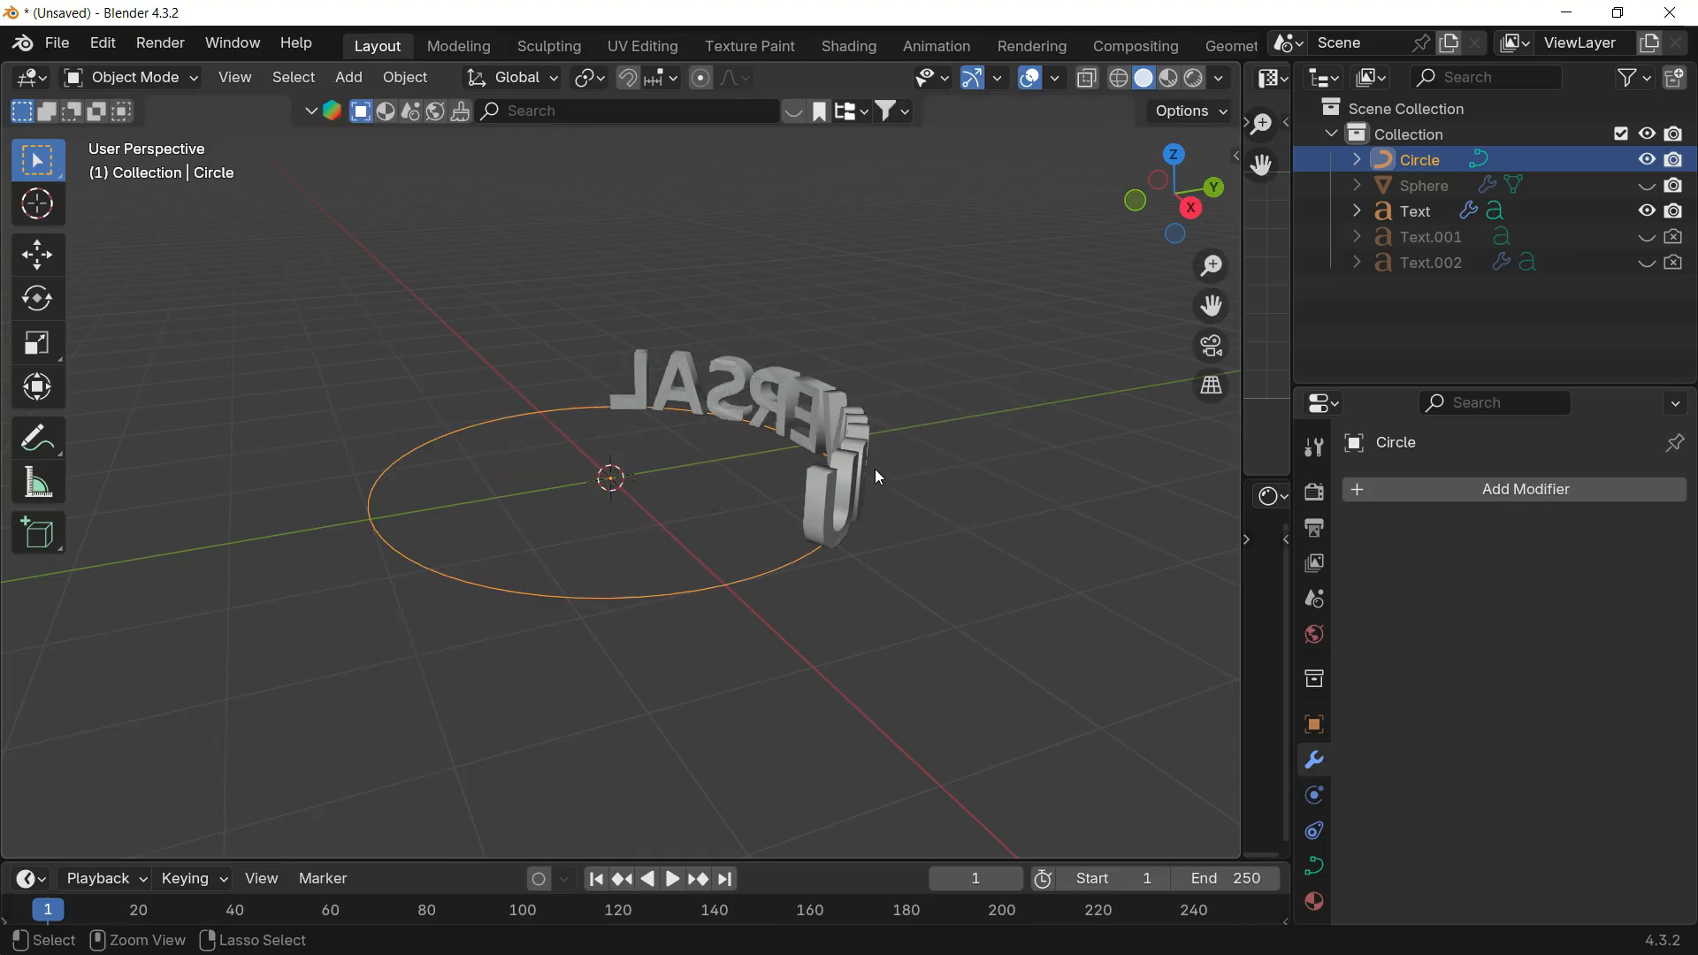
scroll(840, 478, down, 2)
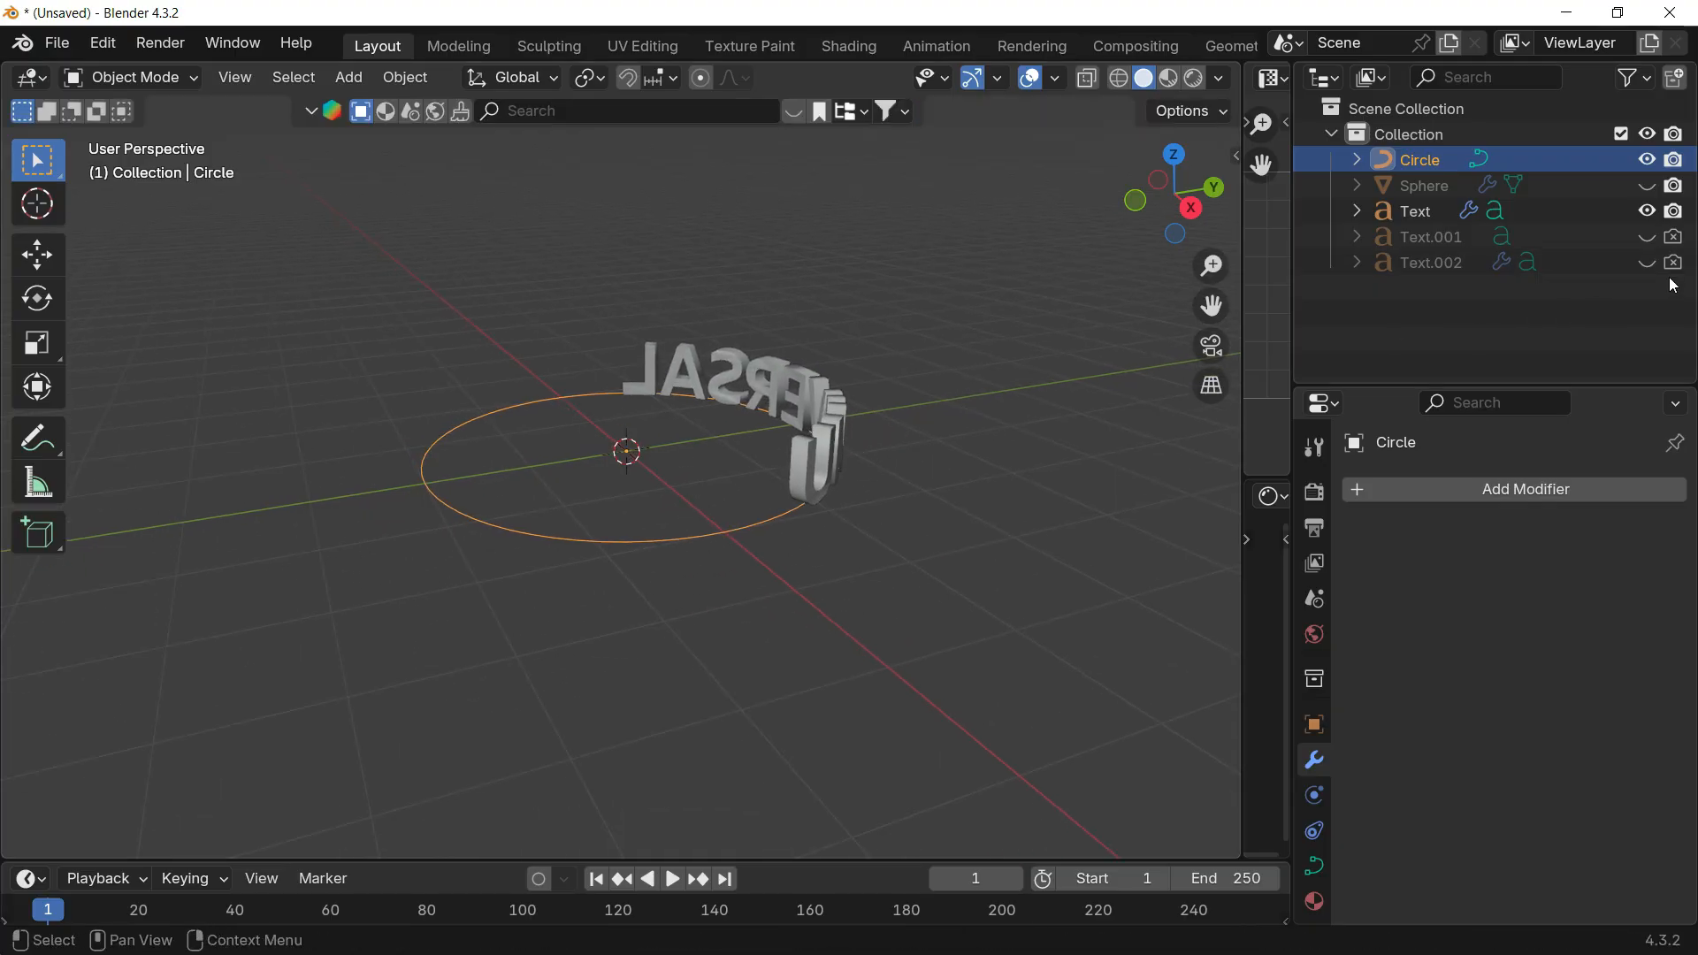
Step: Unhide the sphere in the viewport and inspect it against the surrounding circle and text
click(1647, 185)
scroll(753, 477, up, 2)
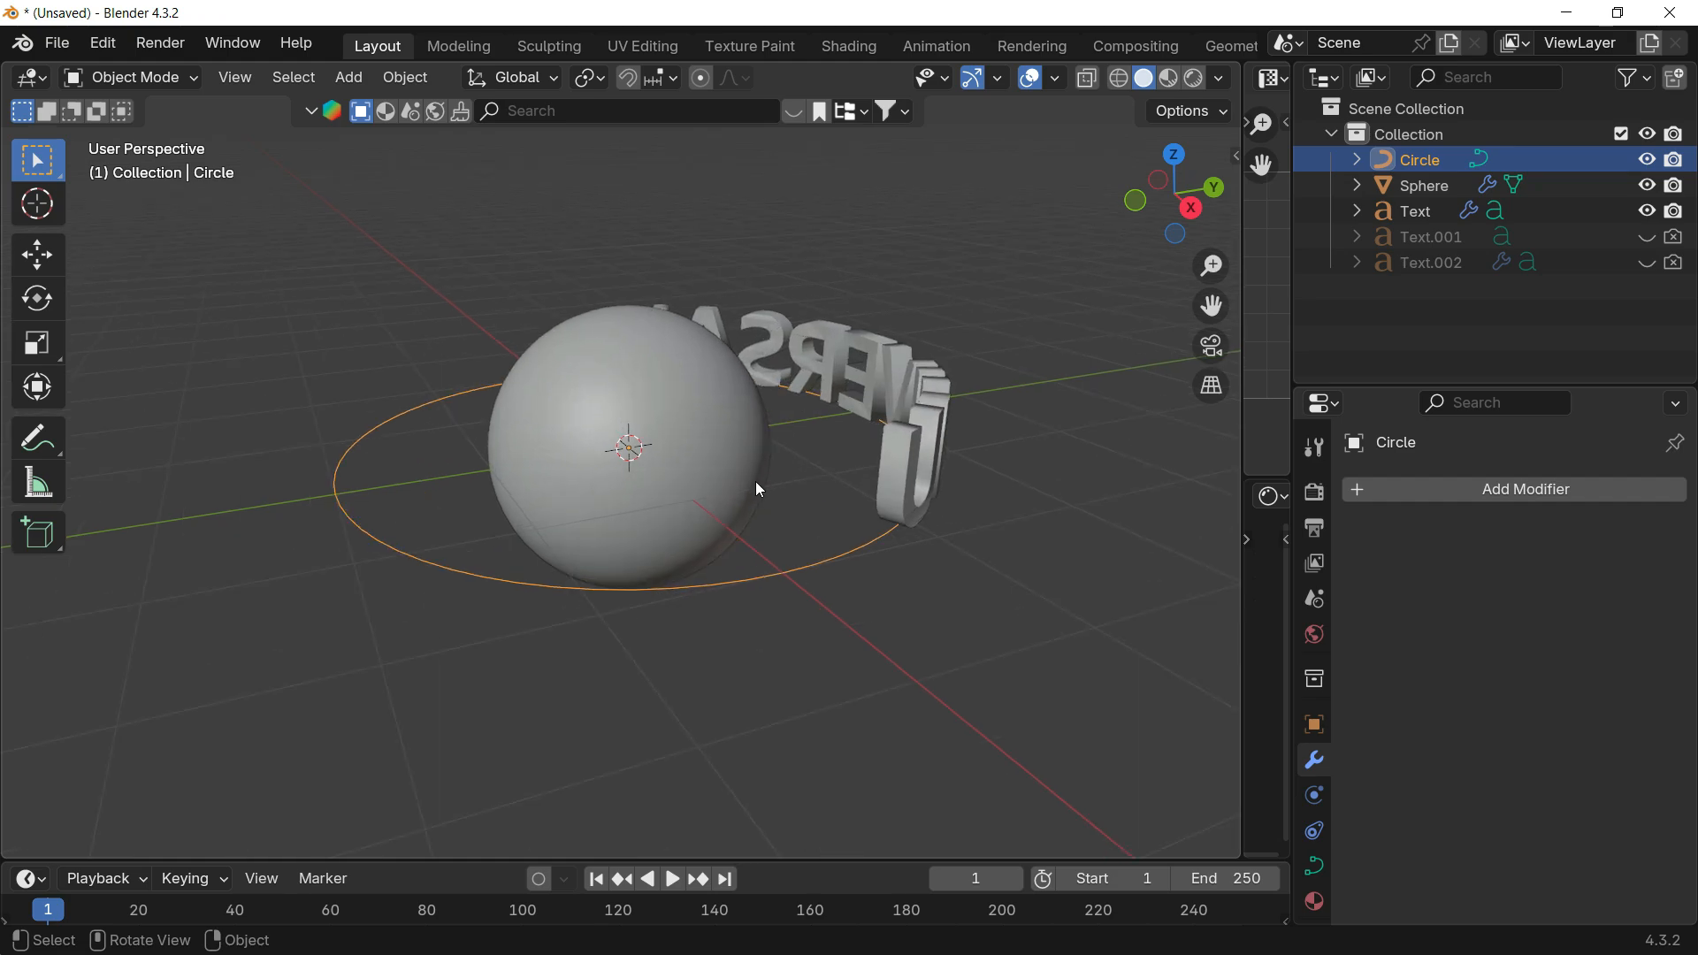
shift+middle_drag(725, 471, 704, 475)
scroll(706, 476, up, 1)
Step: Try moving the circle along the global Z axis in Right view, and undo the move
click(1191, 208)
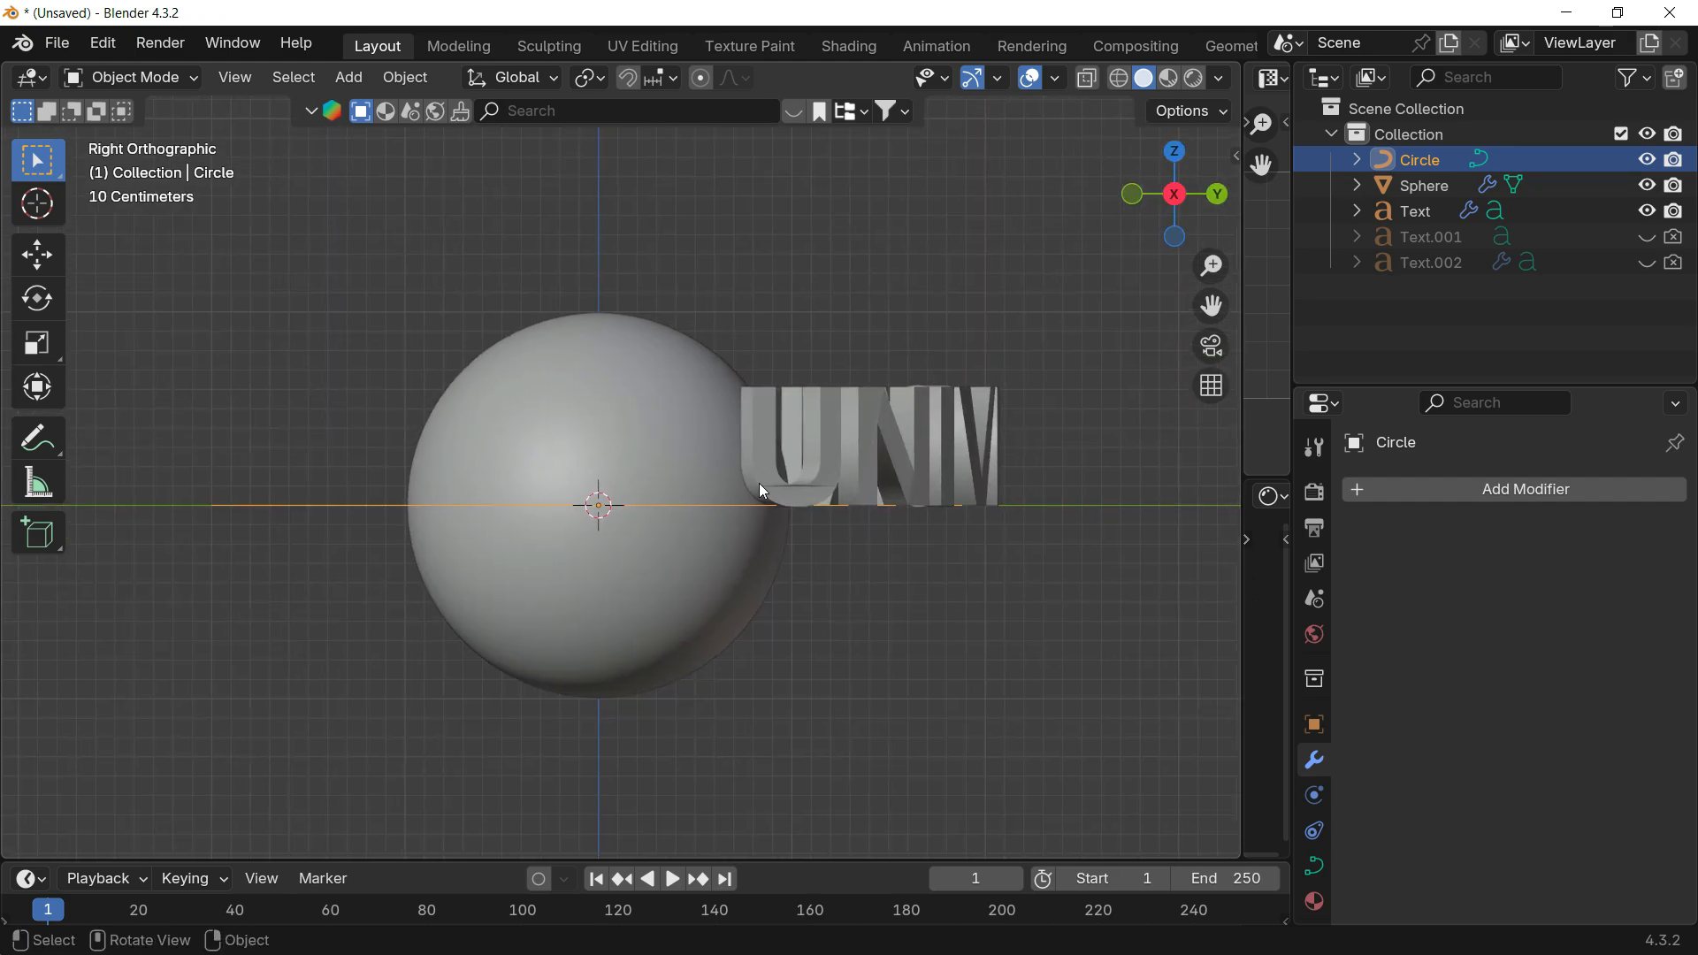
key(g)
key(z)
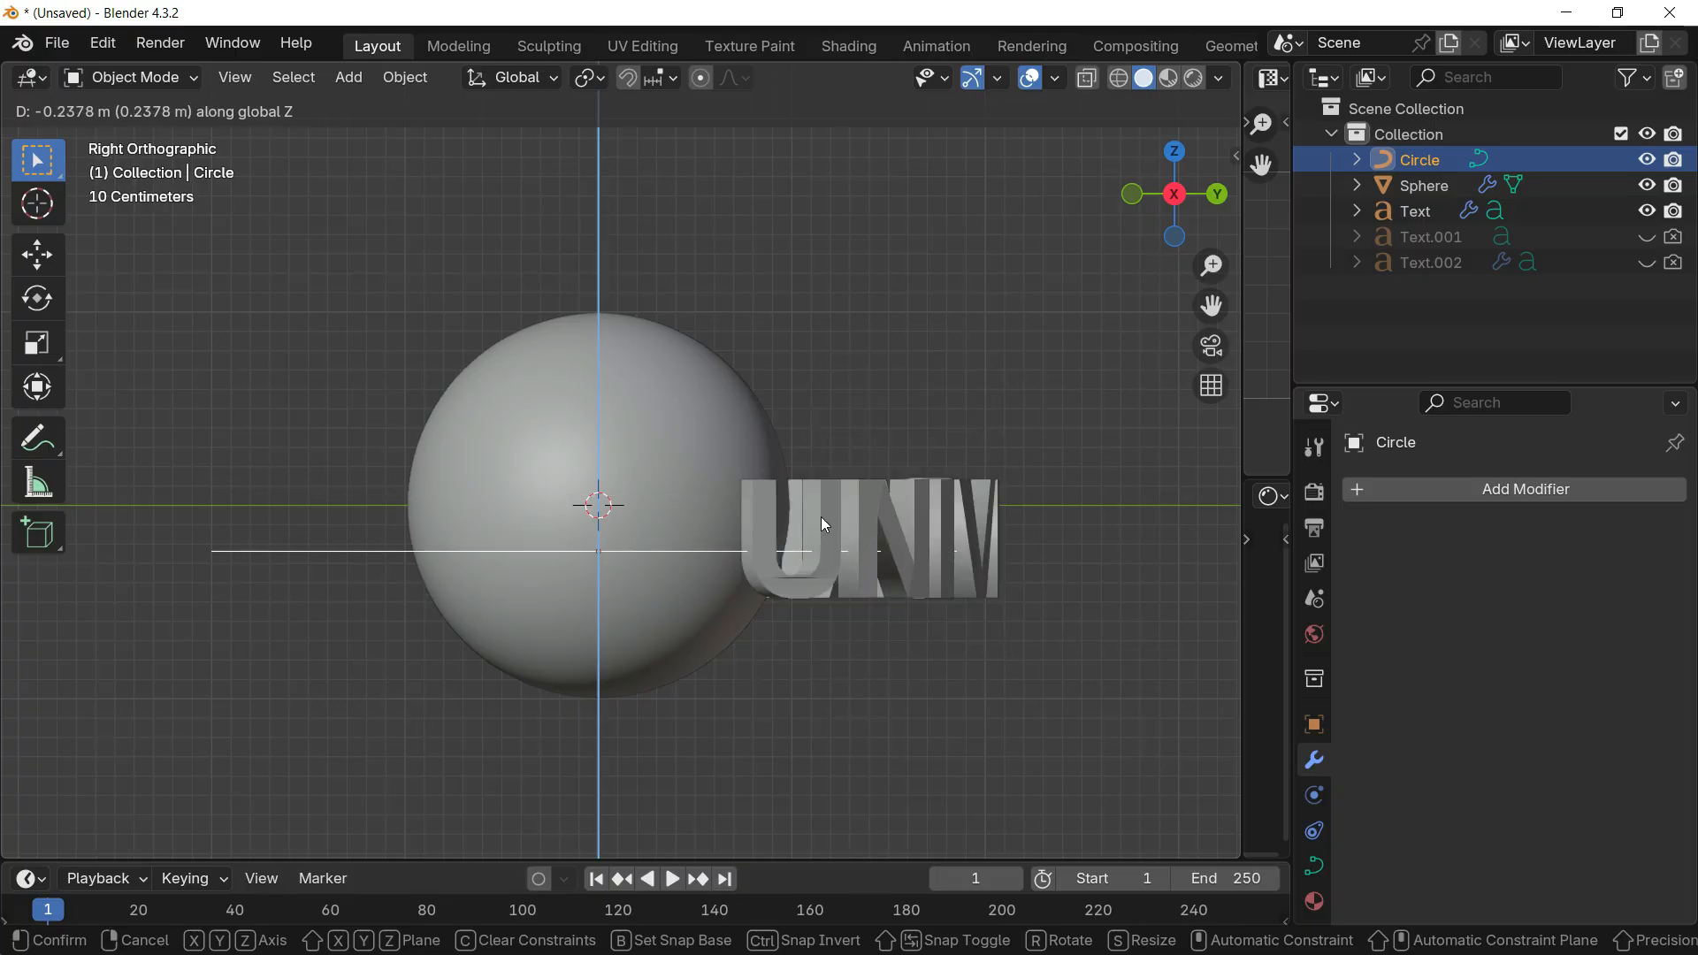
click(854, 479)
key(ctrl+z)
shift+middle_drag(811, 455, 902, 455)
scroll(774, 494, down, 2)
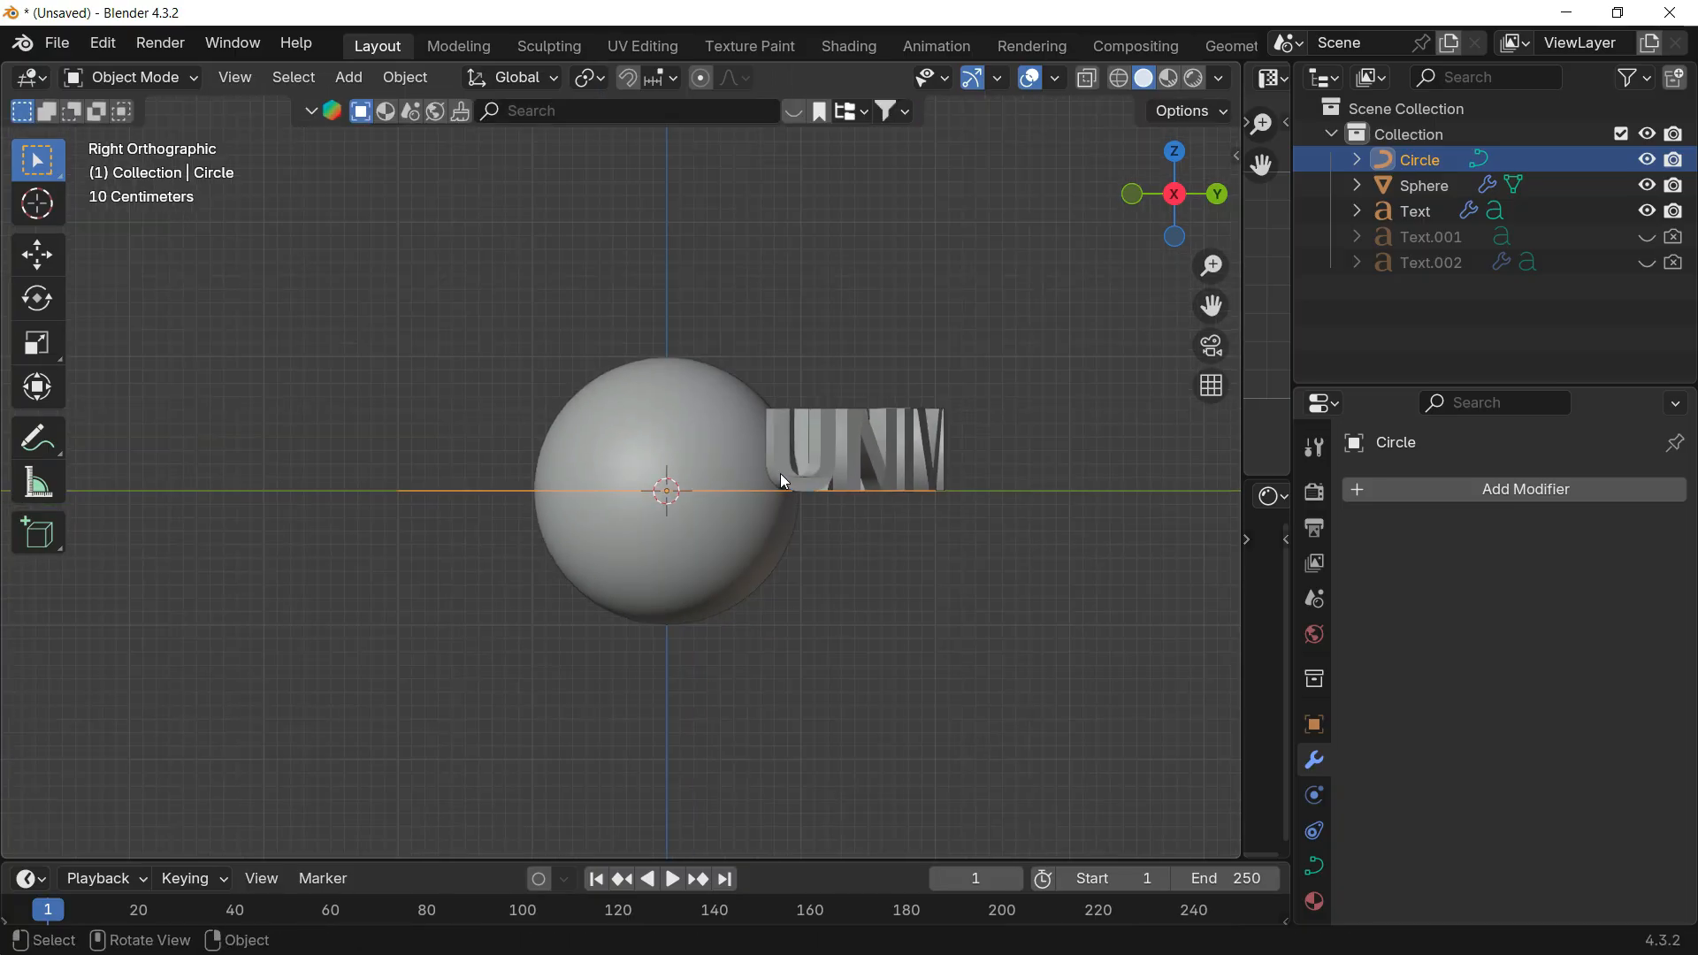
Step: Set the curved text's vertical paragraph alignment to Middle and check its position against the circle in Right view
mouse_move(784, 482)
middle_down()
mouse_move(817, 497)
mouse_move(776, 475)
mouse_move(803, 478)
middle_up()
click(807, 399)
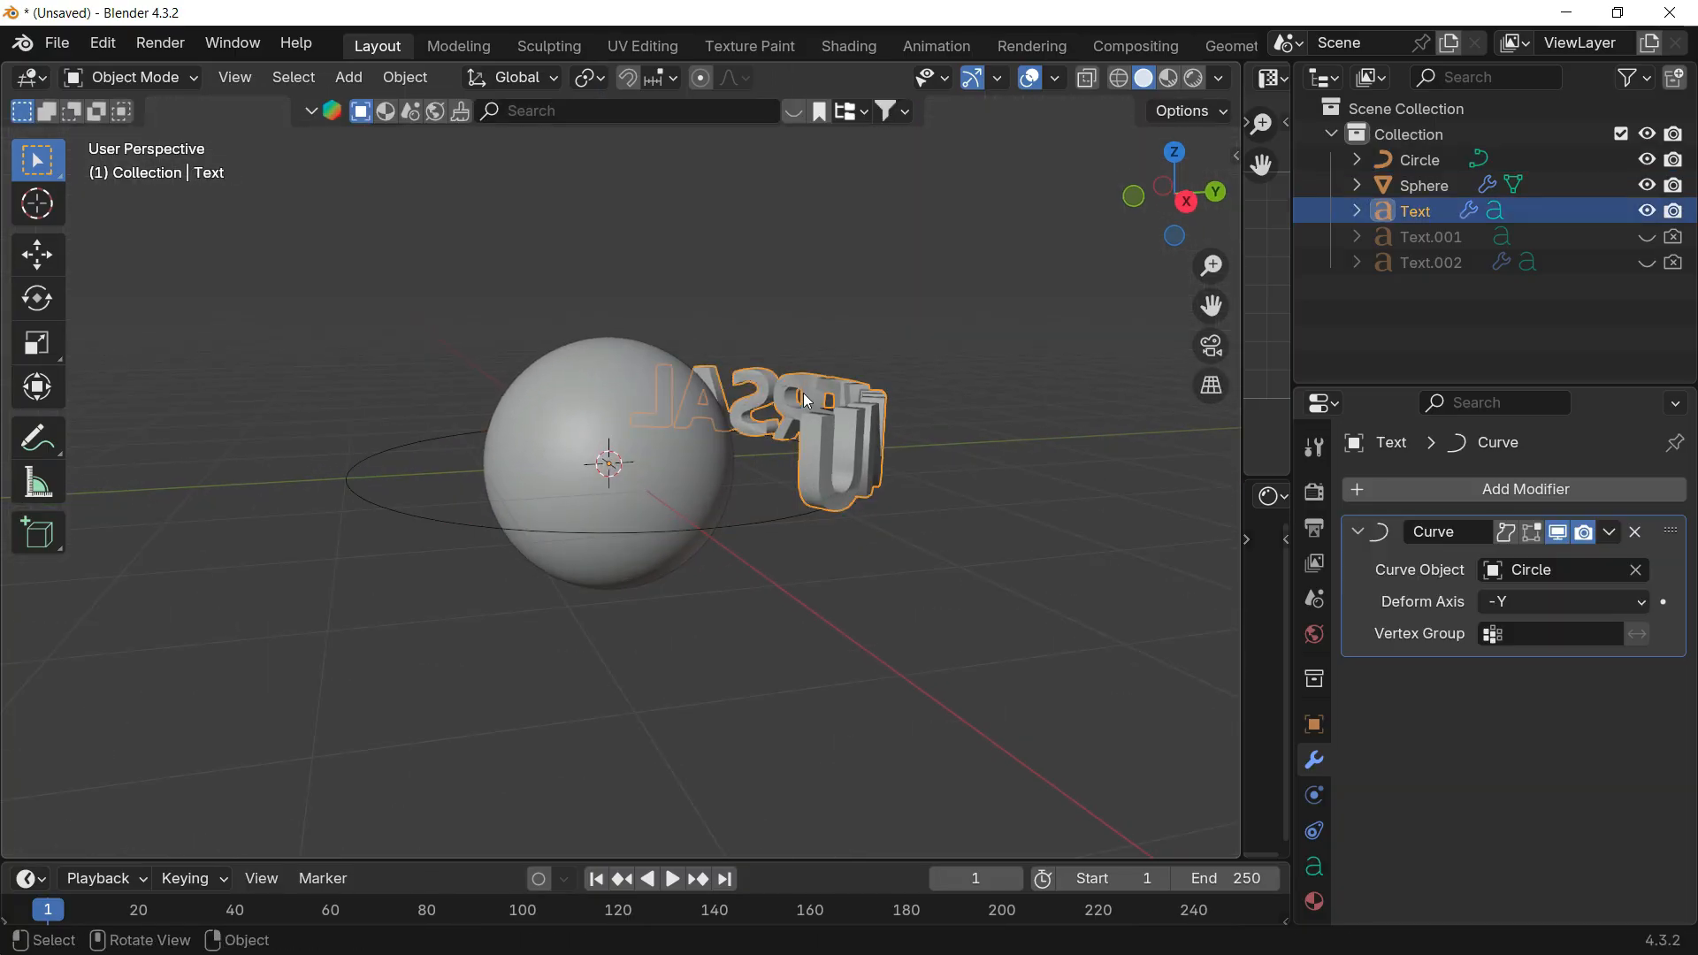
click(1316, 865)
scroll(1530, 708, down, 8)
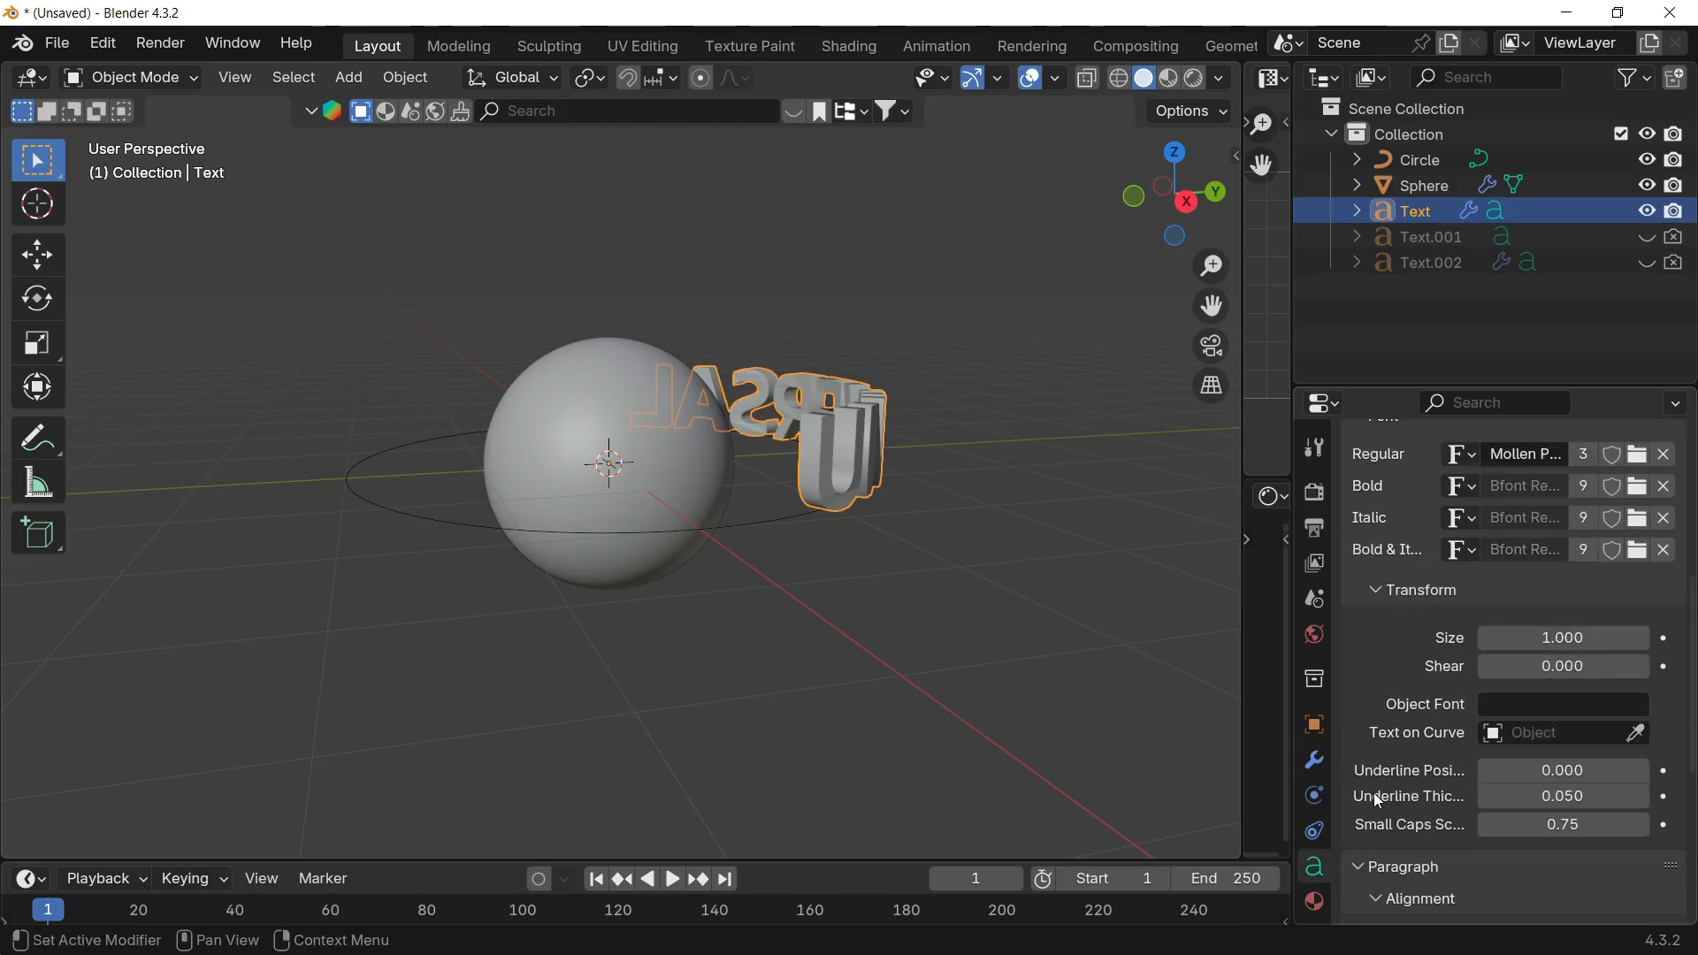
scroll(1379, 791, down, 8)
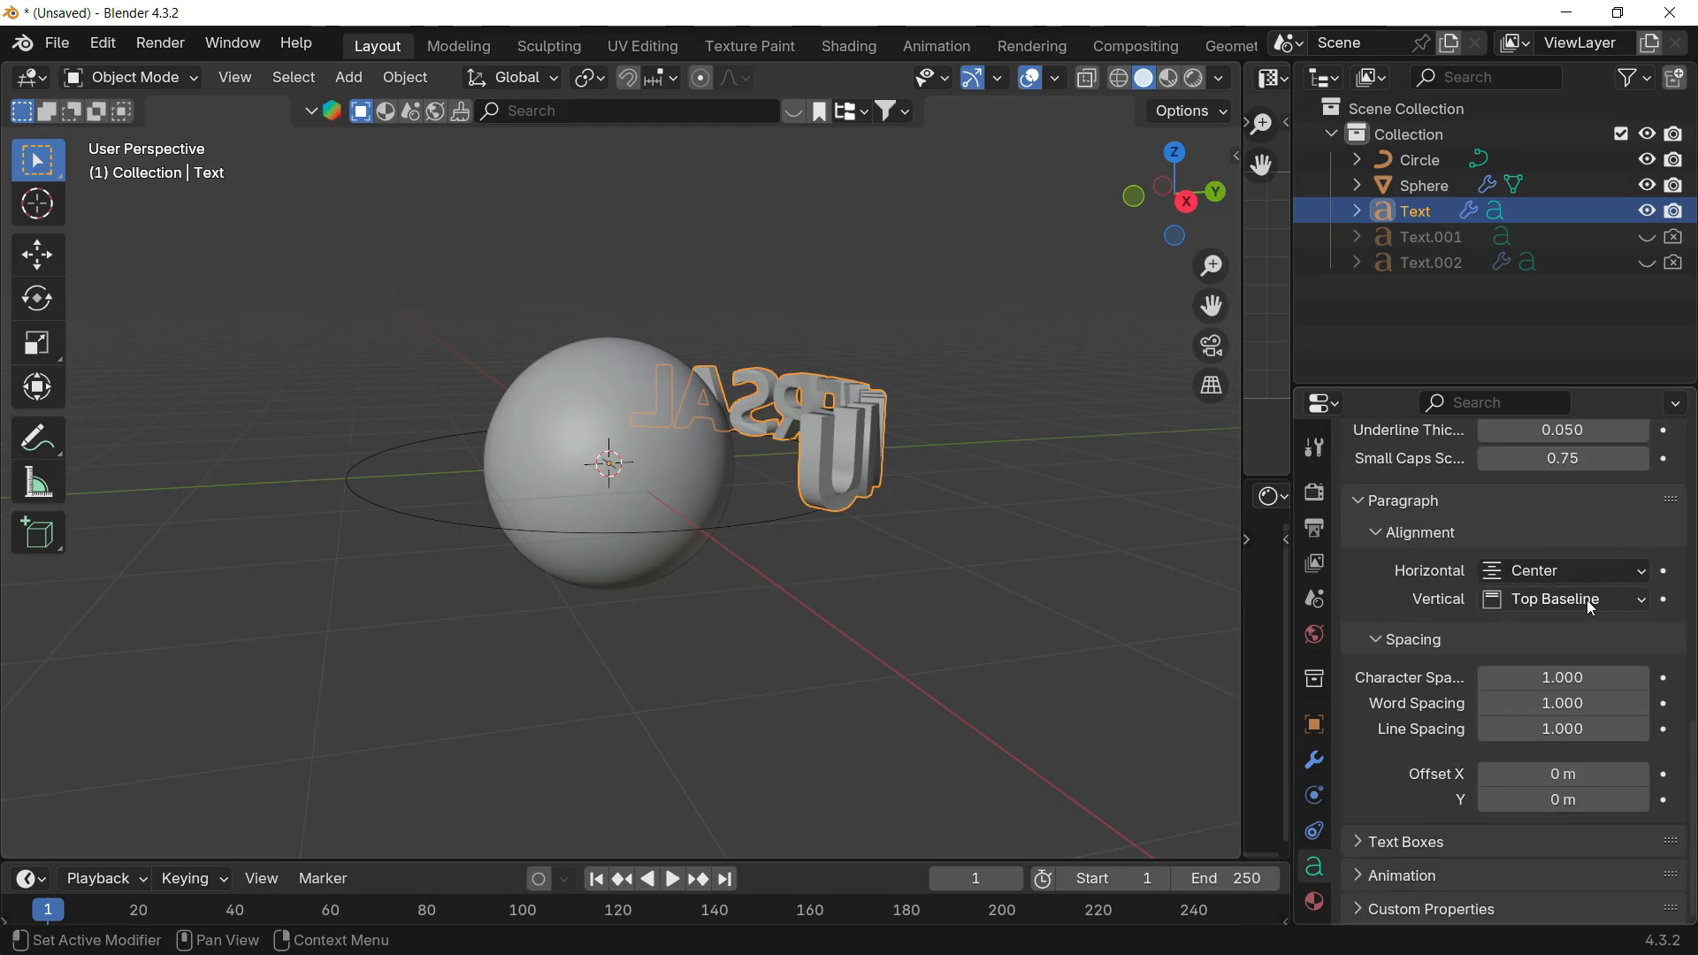
click(1550, 601)
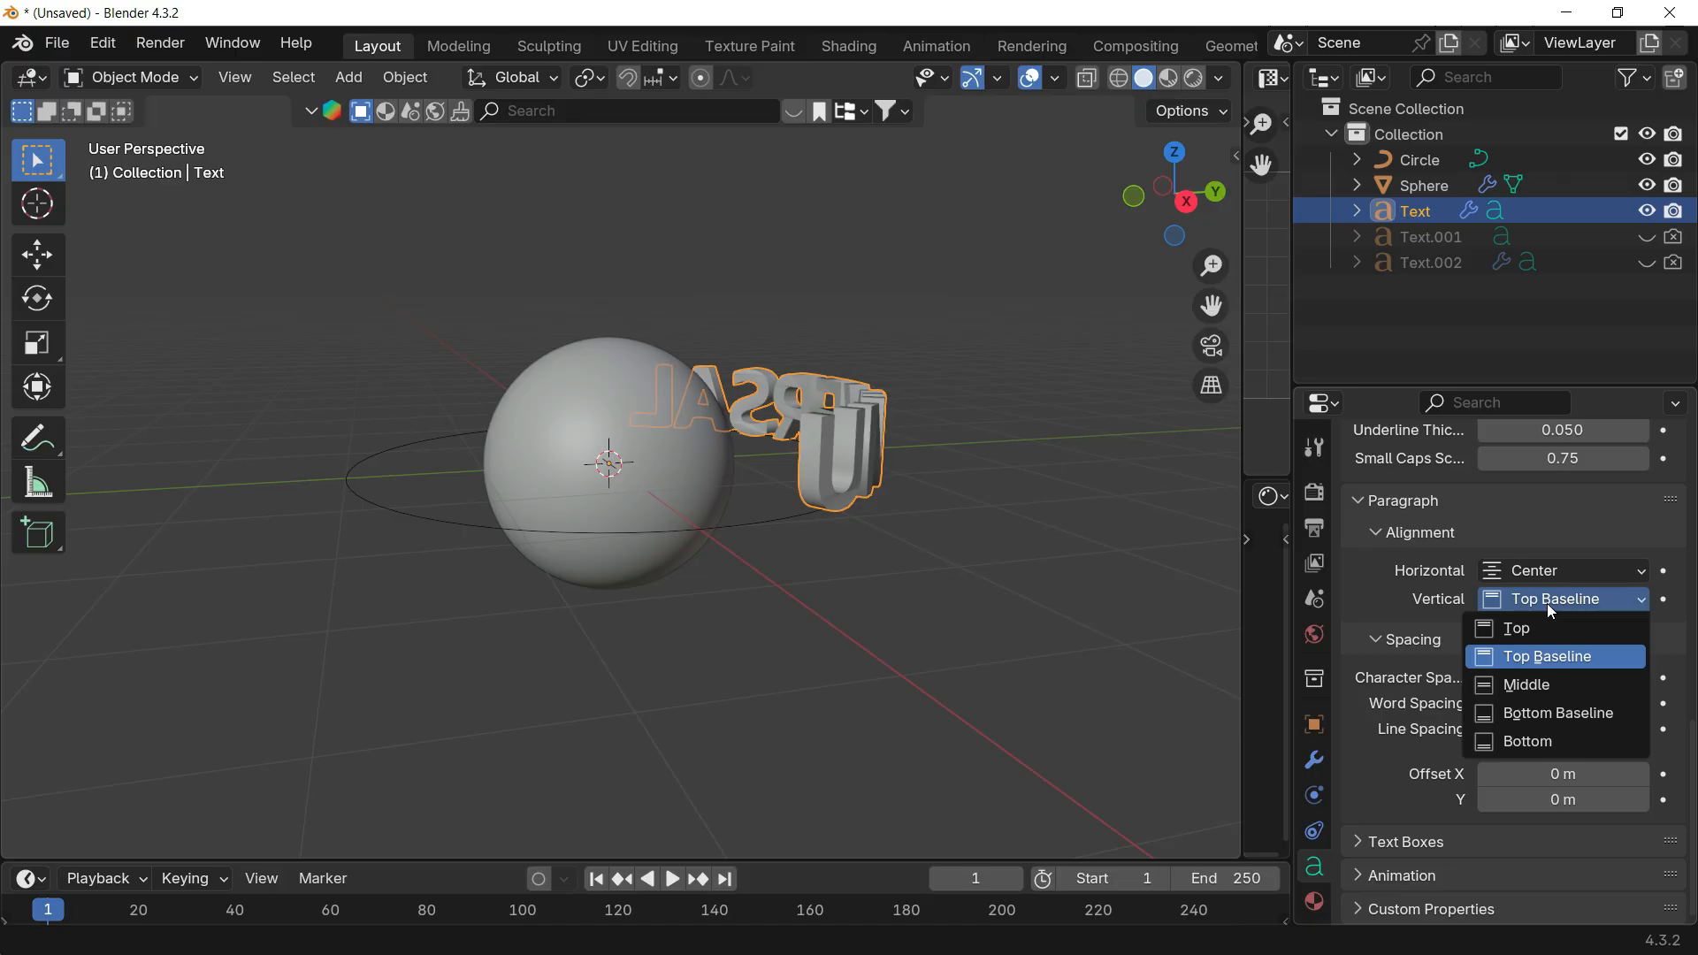
click(1541, 685)
middle_drag(988, 390, 1160, 292)
click(1179, 195)
scroll(1009, 390, up, 3)
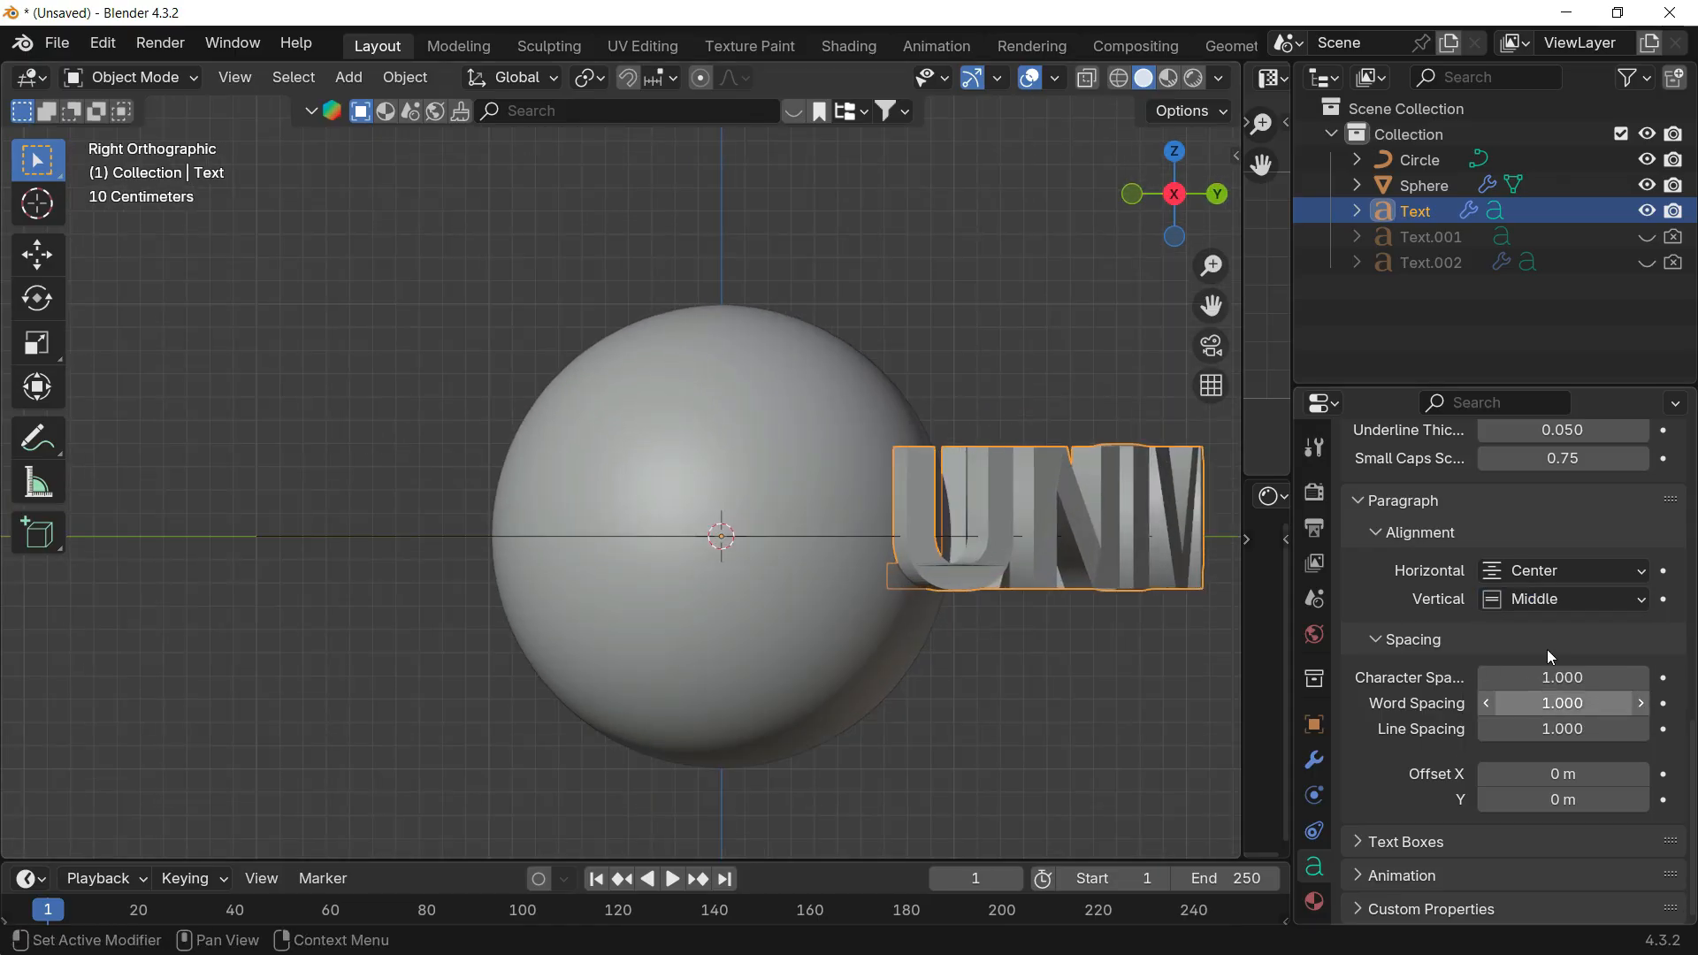
Step: Try the Bottom Baseline, Bottom, Top and Top Baseline vertical alignments on the text, and return to Middle
click(1526, 601)
click(1523, 713)
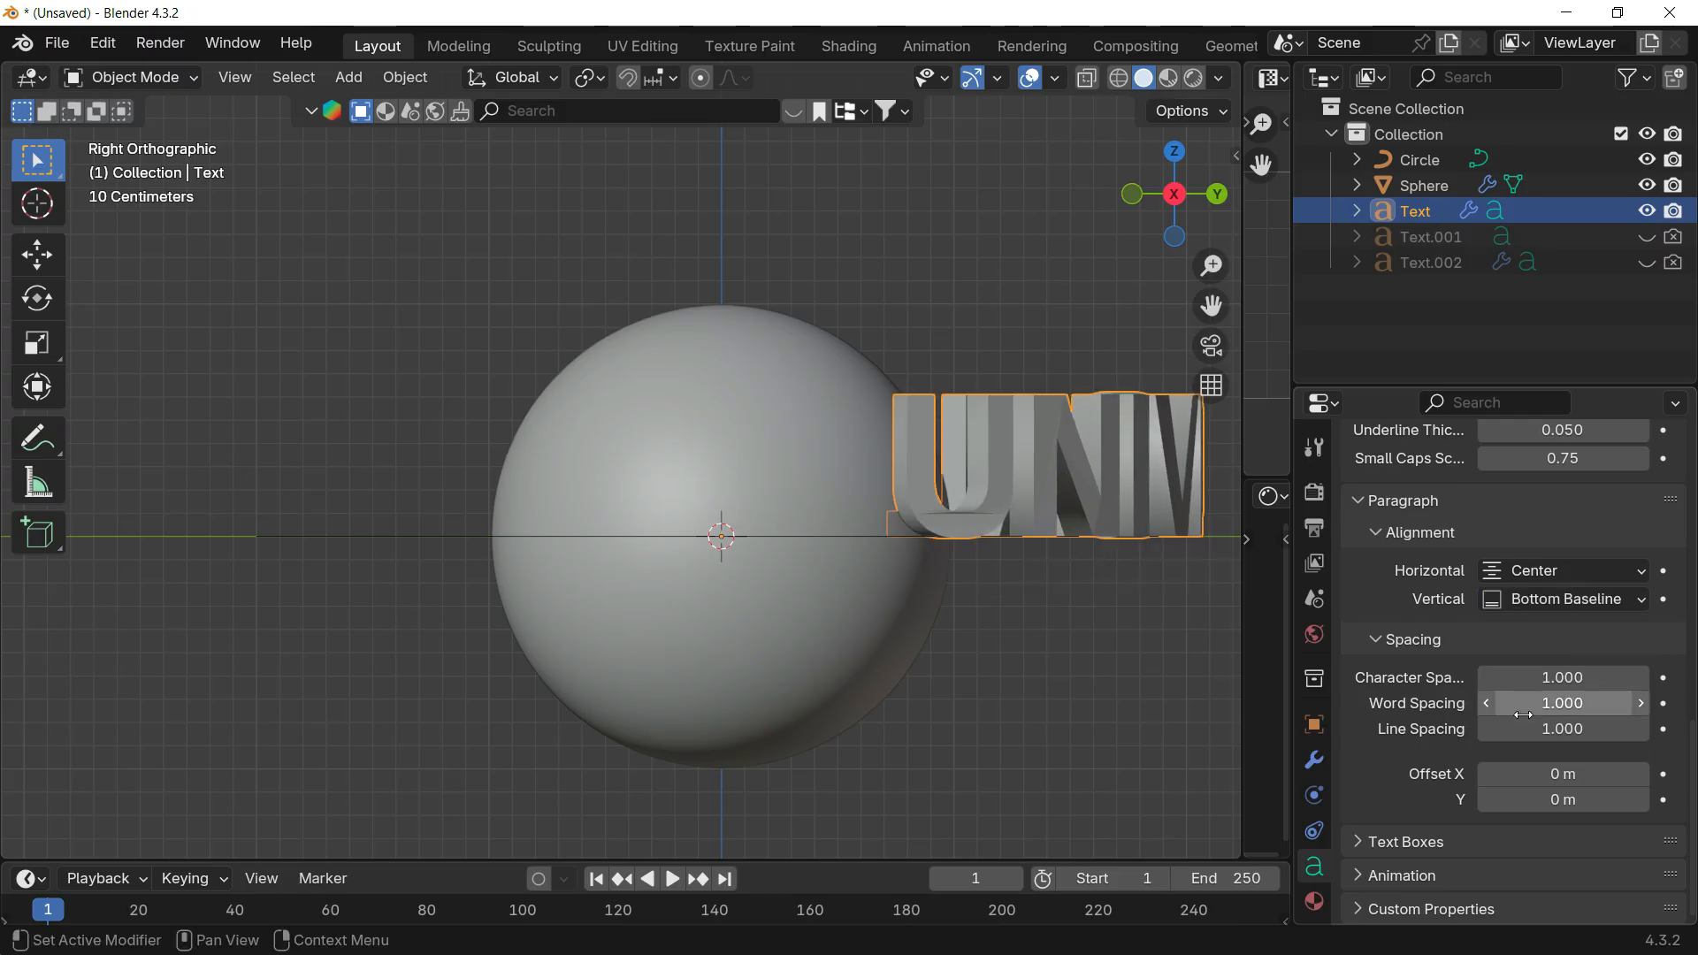
click(1543, 602)
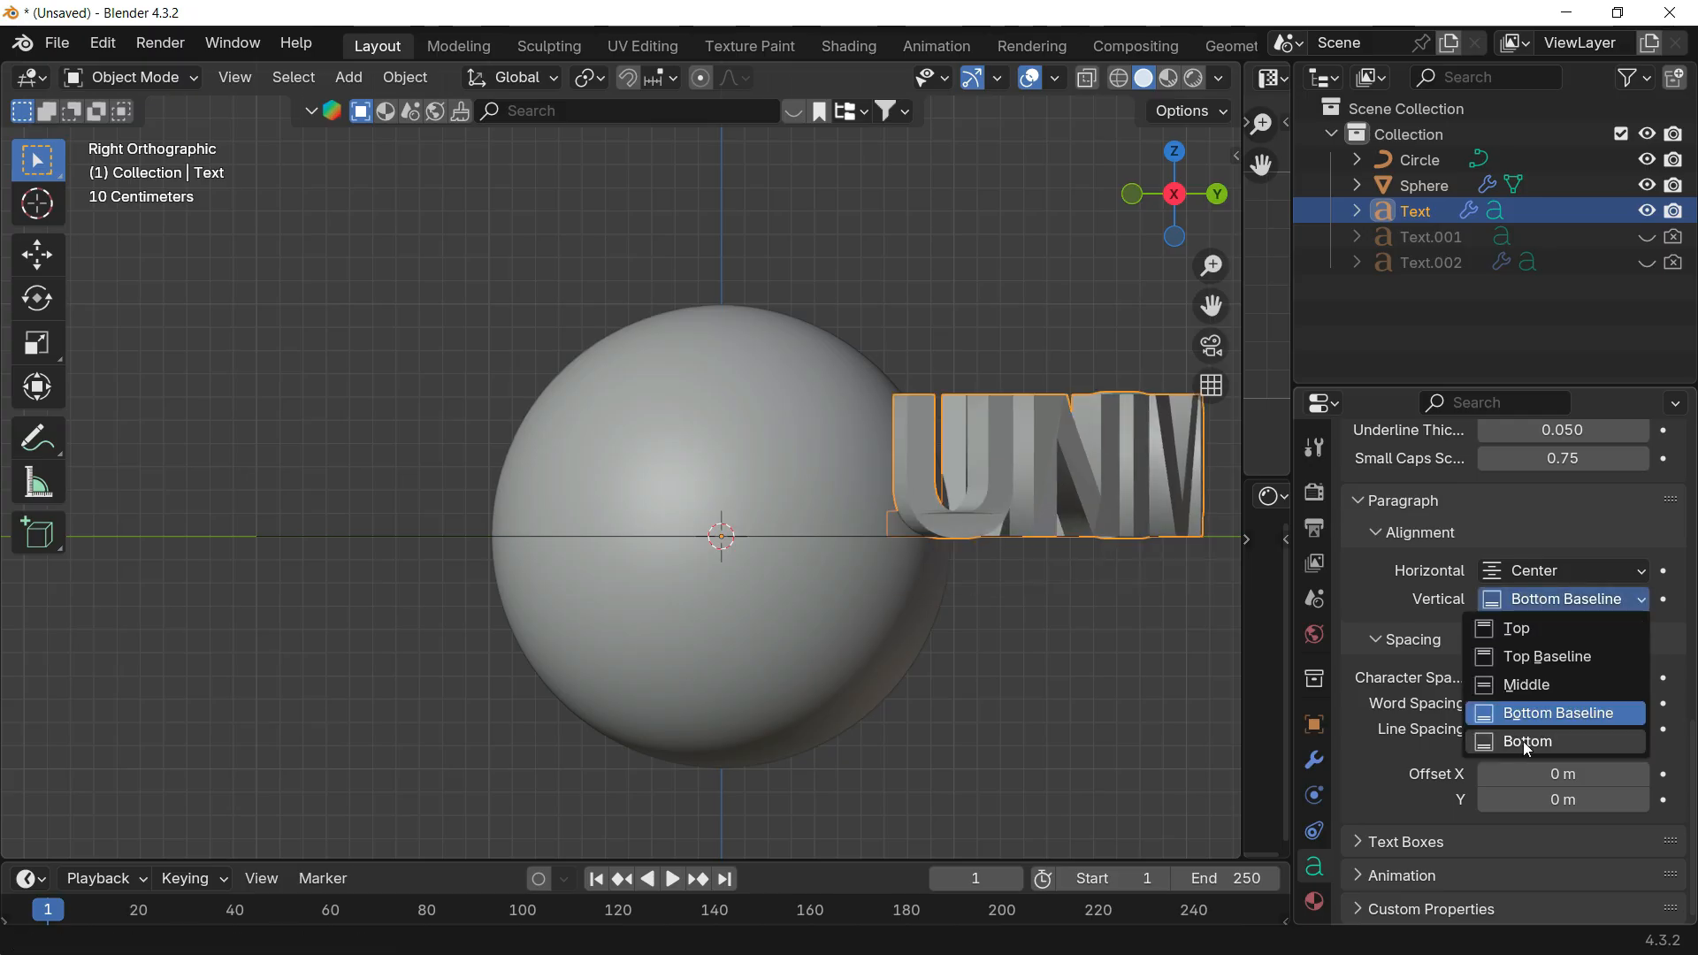
click(1523, 741)
click(1526, 600)
click(1526, 629)
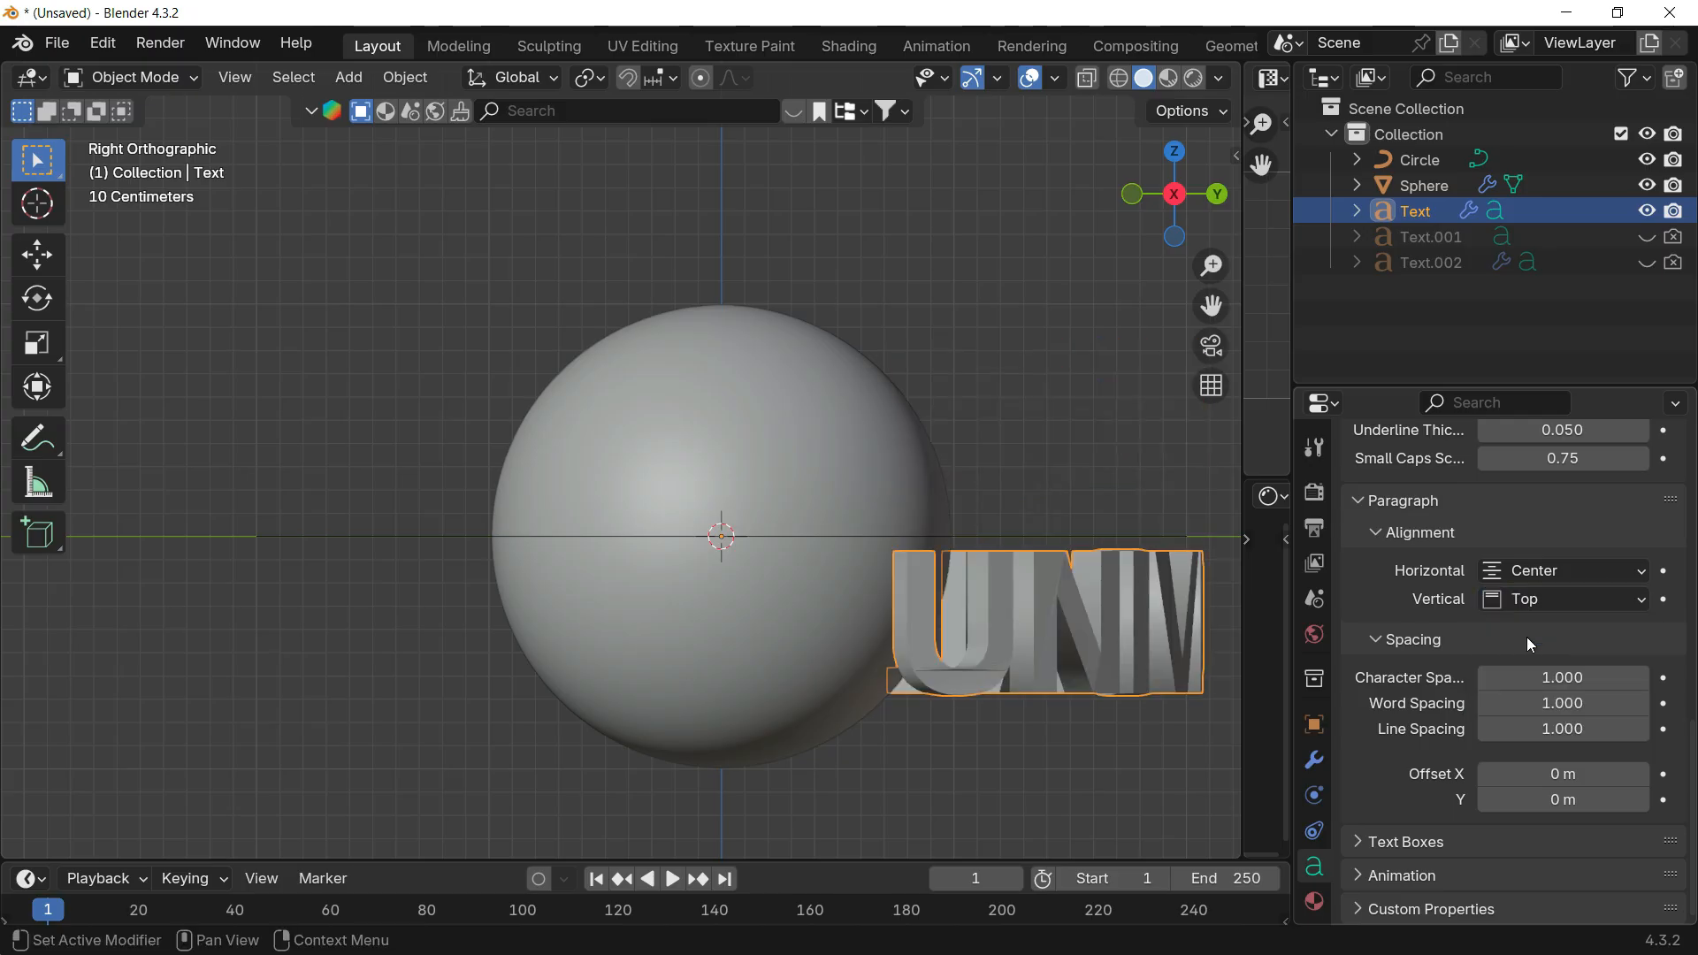
click(1526, 601)
click(1524, 657)
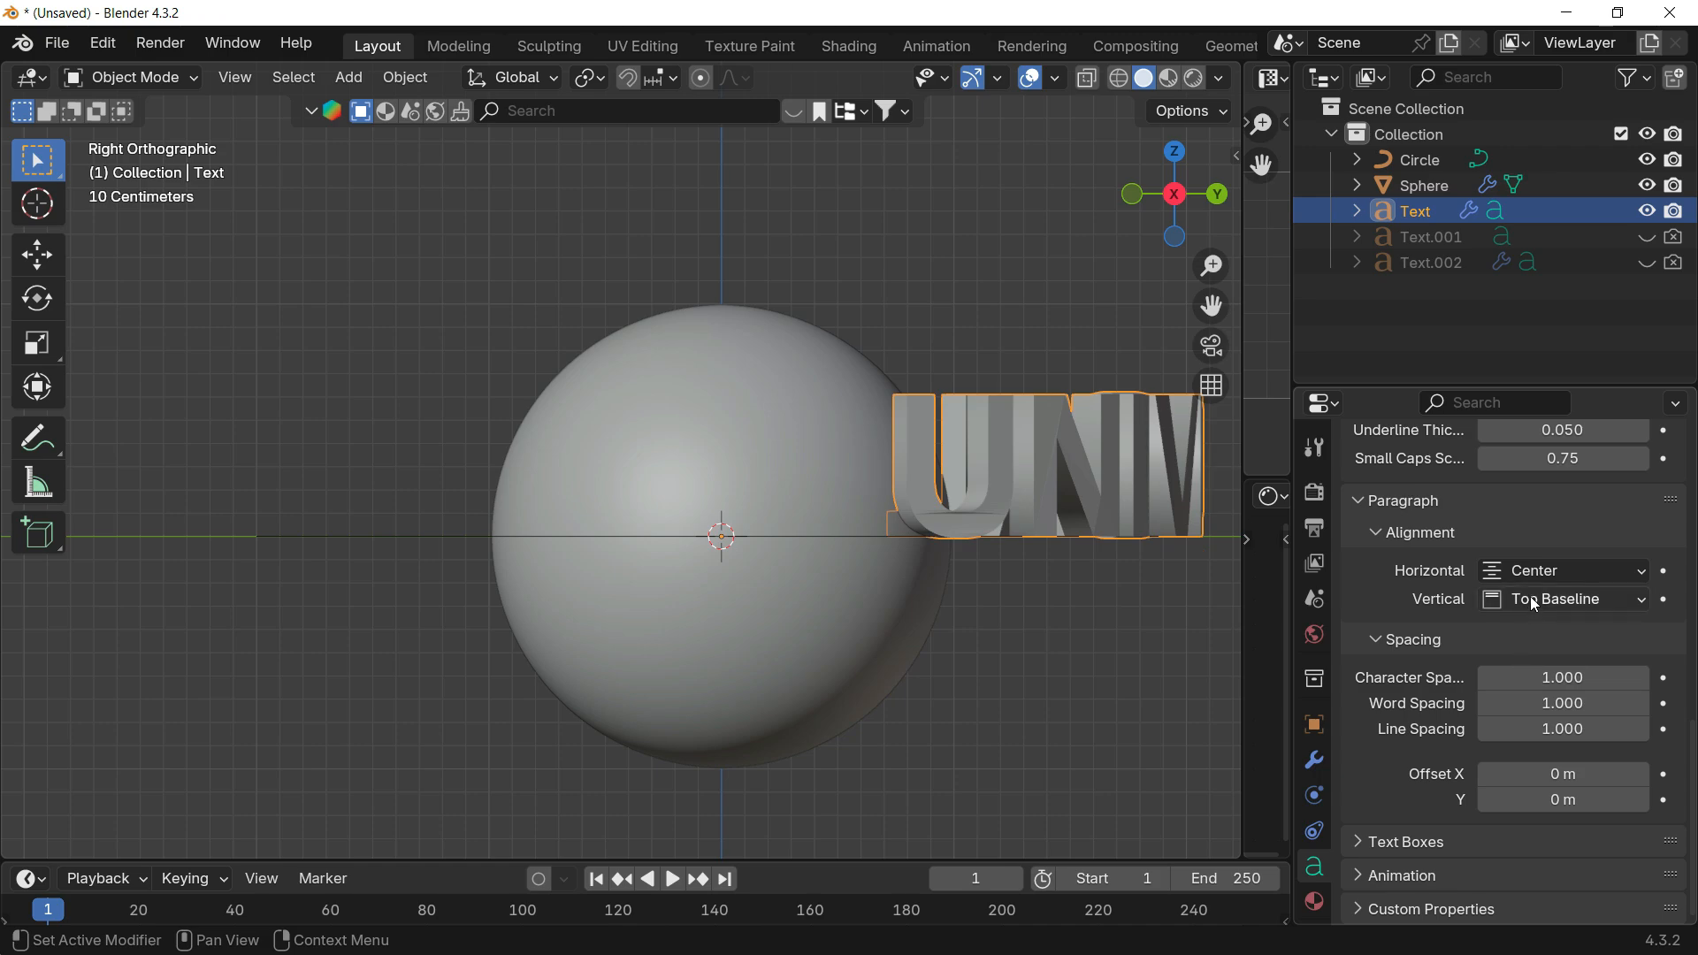
click(1530, 597)
click(1524, 688)
Step: Try scaling the curved text down uniformly to about 0.835, and undo the scaling
scroll(953, 317, down, 2)
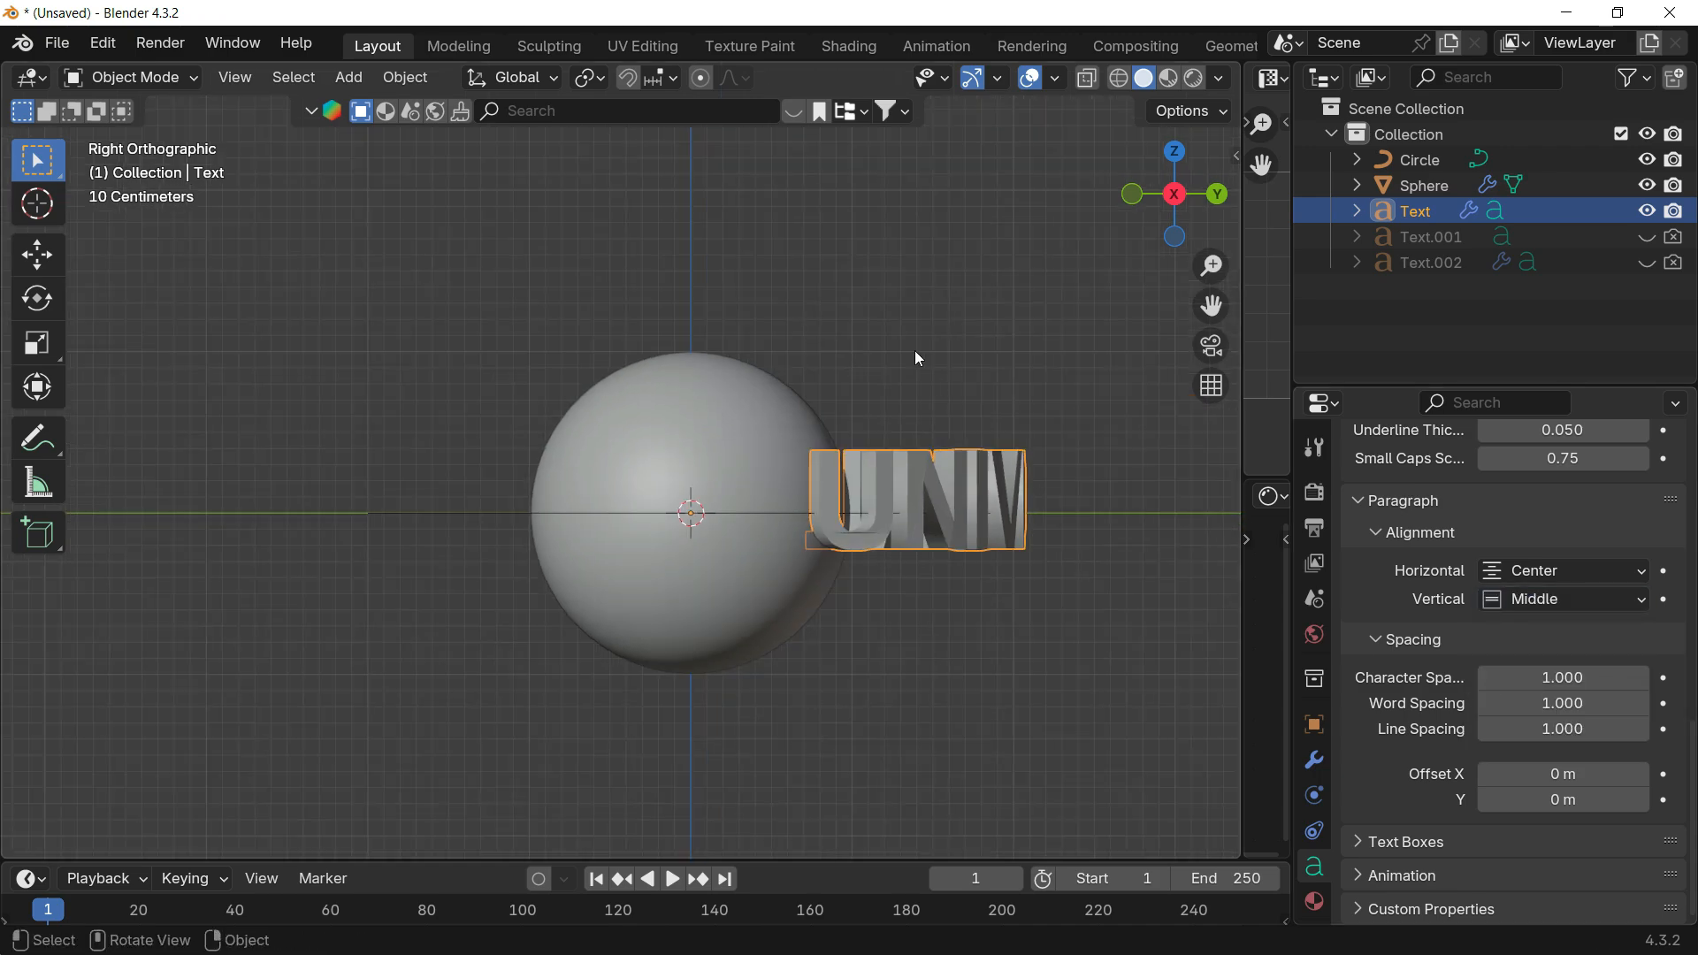
key(s)
click(1060, 539)
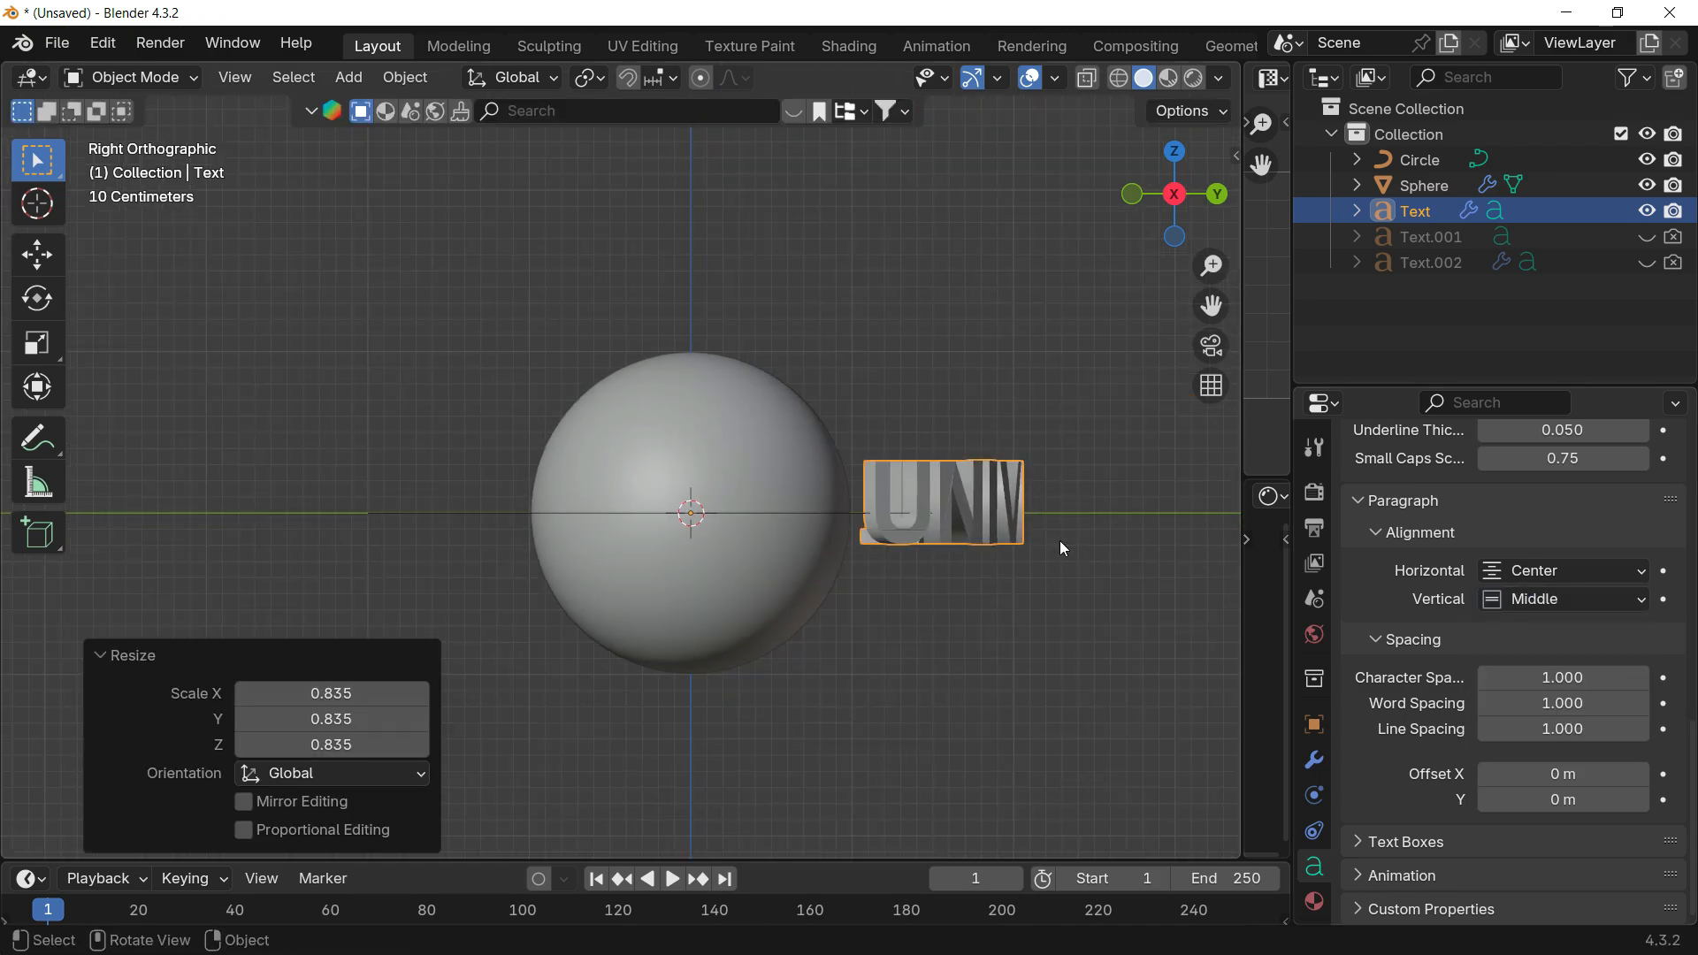
key(ctrl+z)
Step: Scale up the sphere uniformly inside the circle, deselect it and check its gap to the surrounding text
click(745, 447)
middle_drag(928, 366, 873, 430)
key(s)
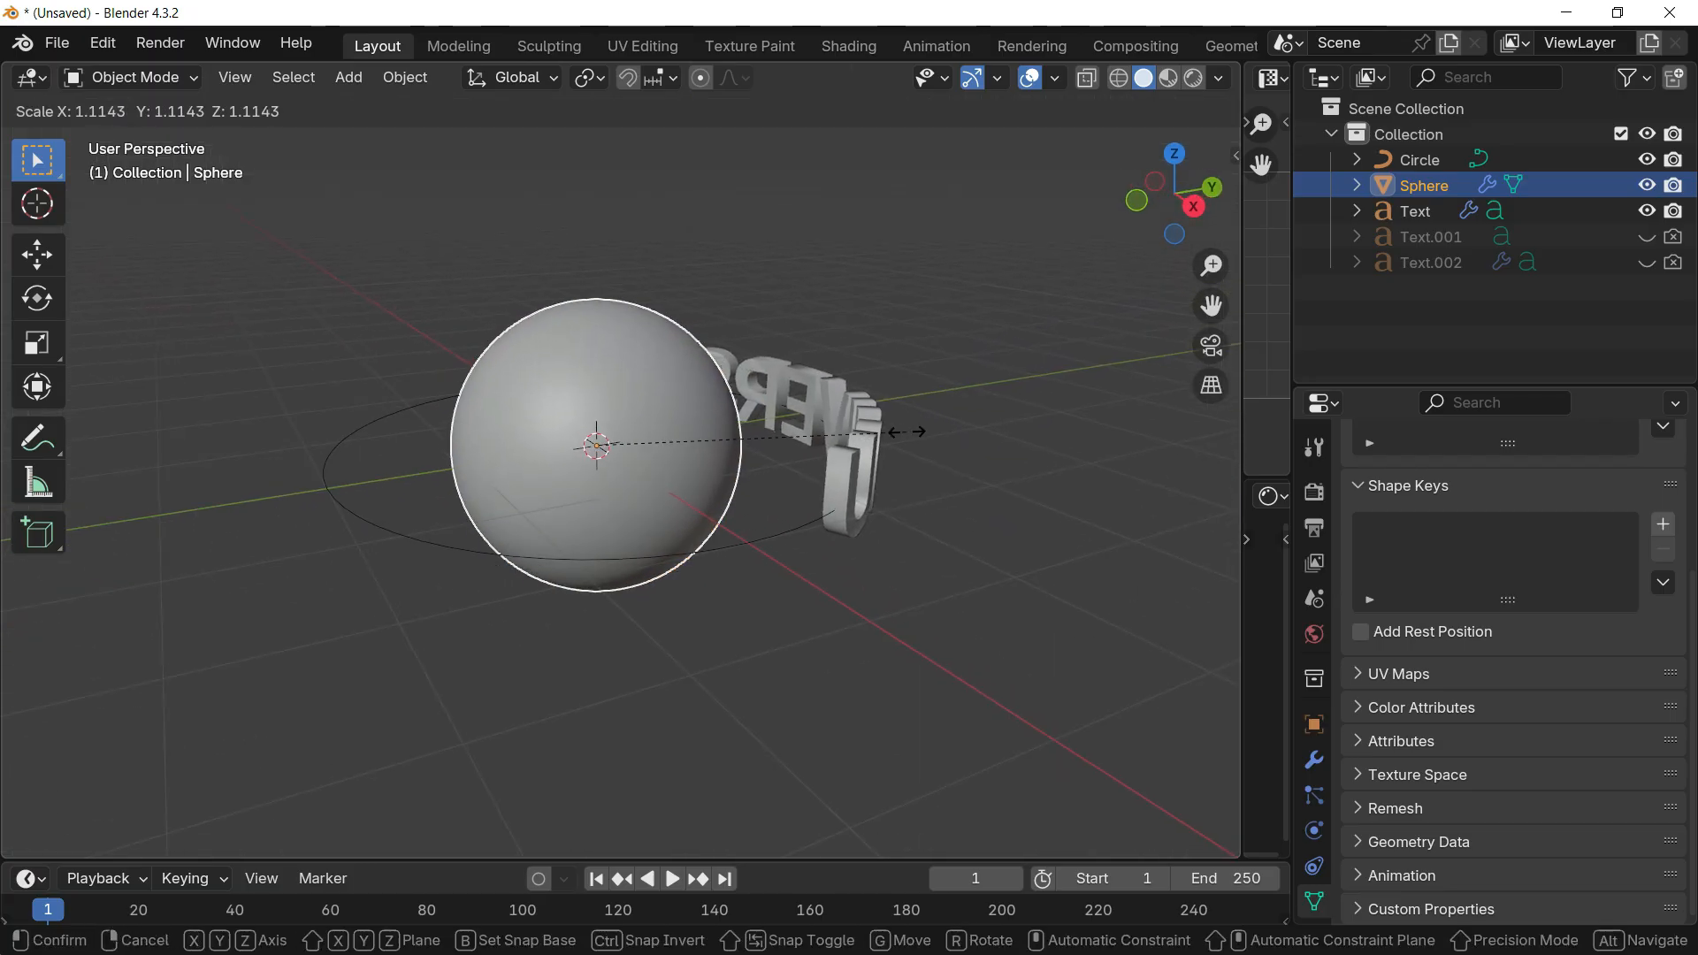
click(979, 439)
click(926, 276)
scroll(920, 295, down, 2)
middle_drag(920, 304, 814, 514)
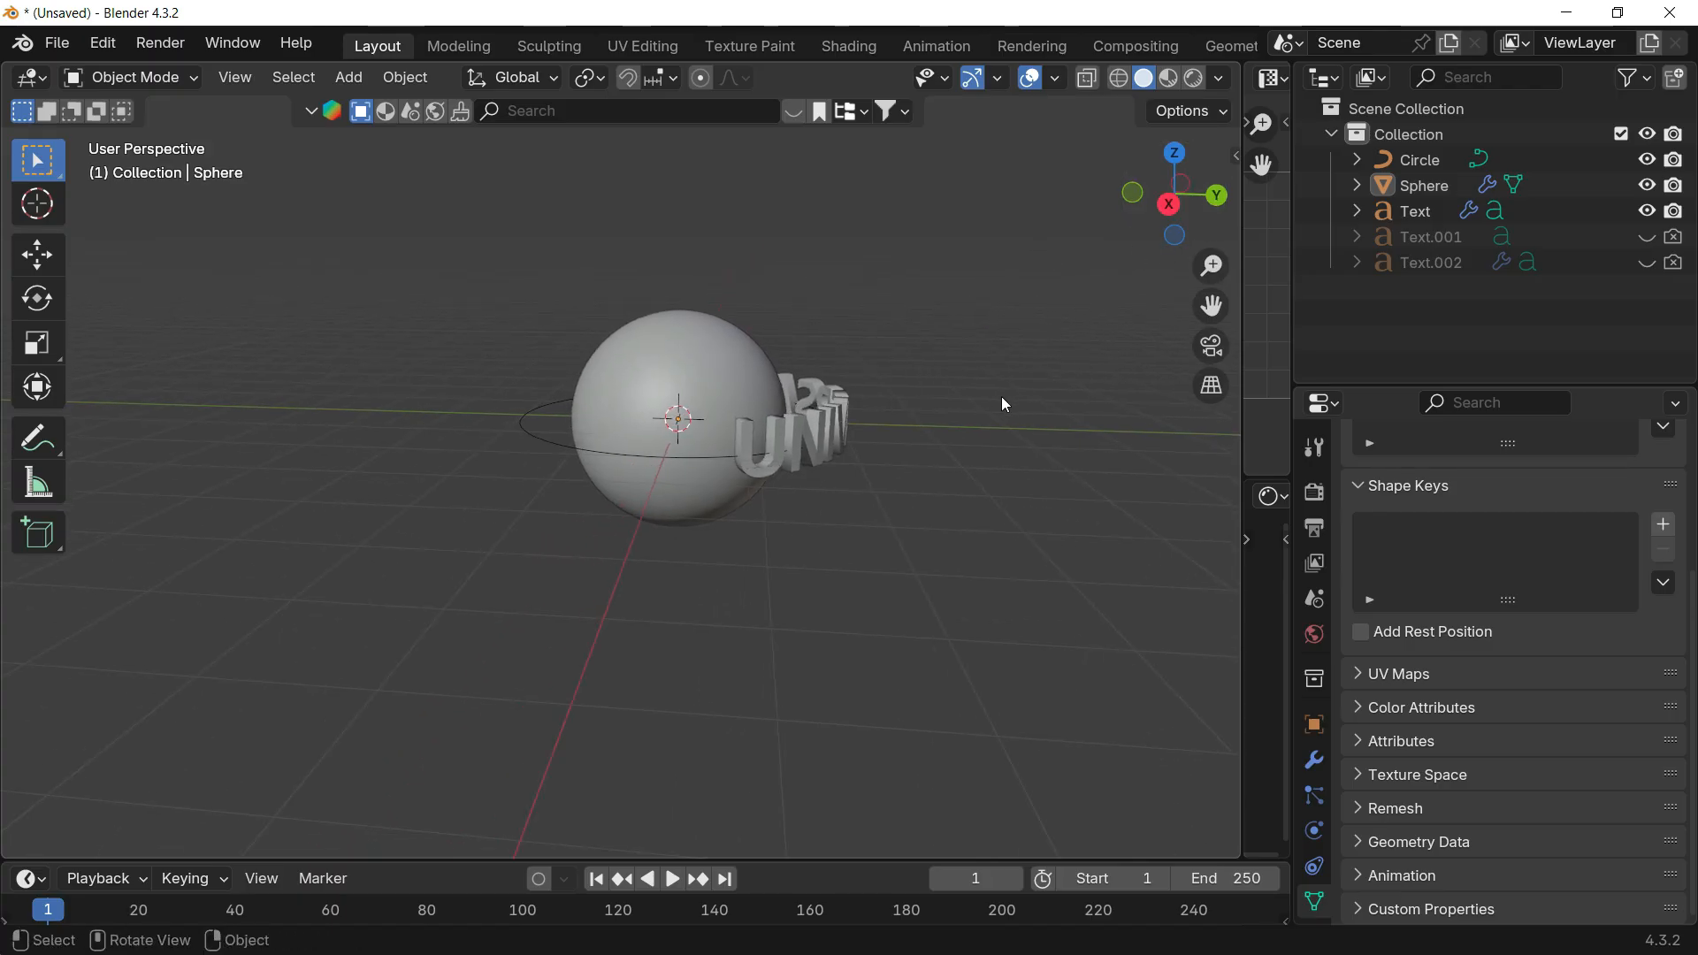
scroll(858, 415, up, 3)
shift+middle_drag(858, 416, 815, 450)
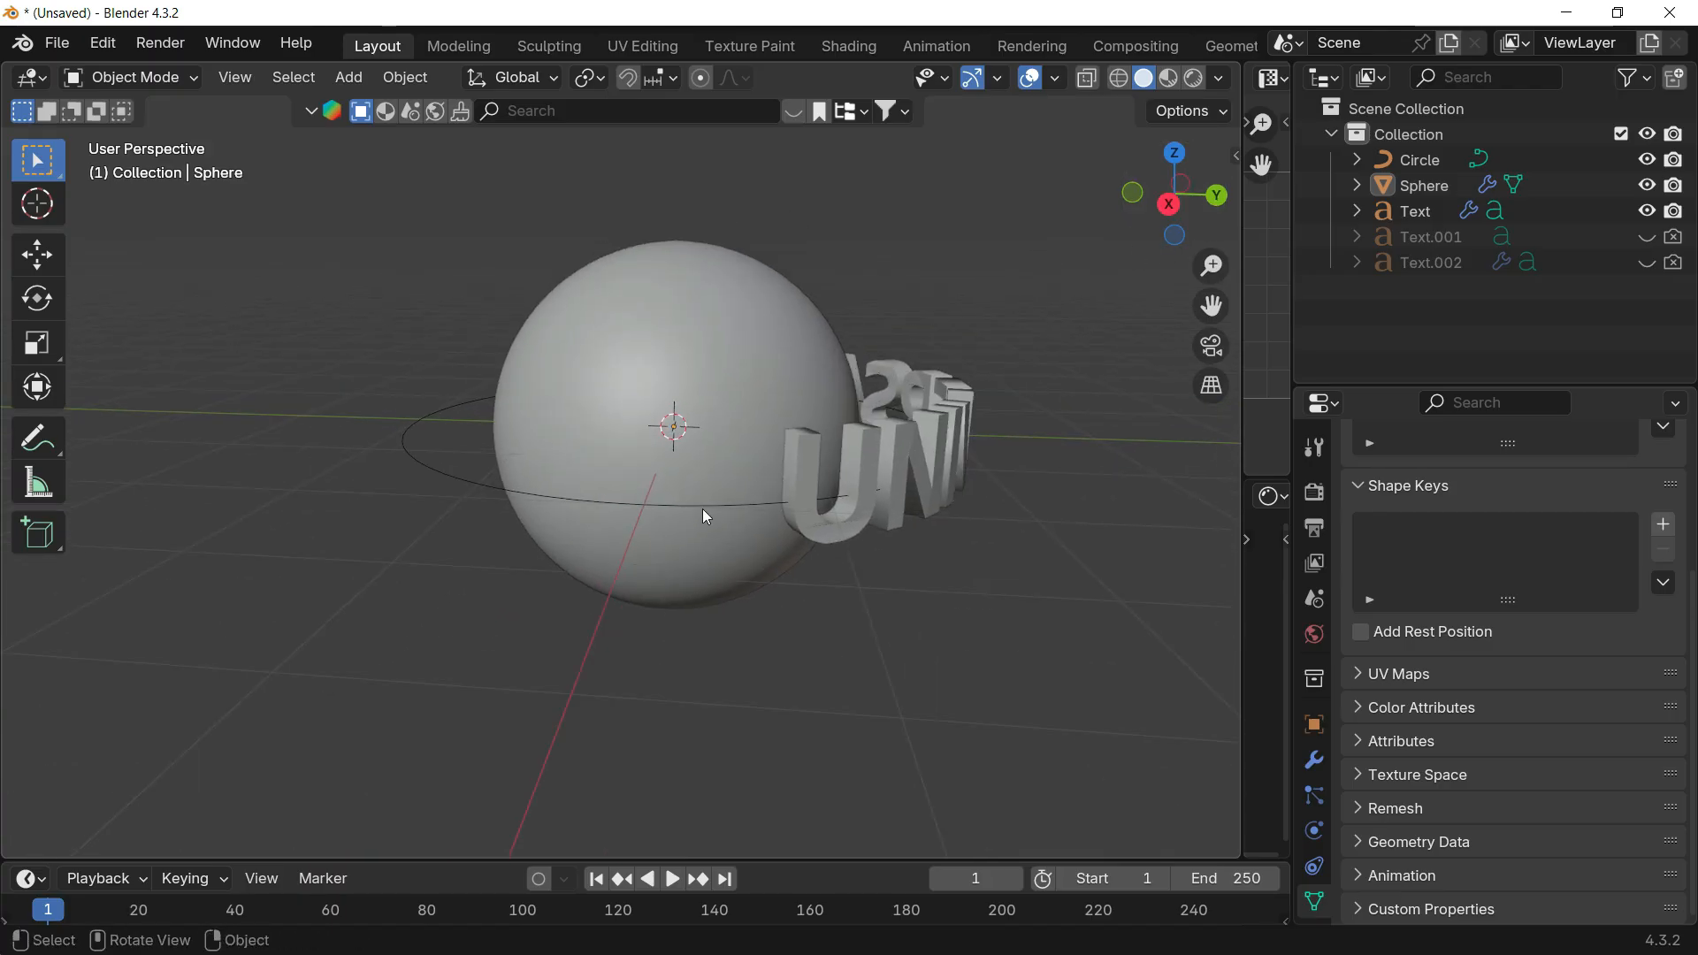
Step: Slide the curved text along the global Y axis around the sphere and leave it about -0.046 m from its start
click(930, 427)
middle_drag(828, 375, 777, 449)
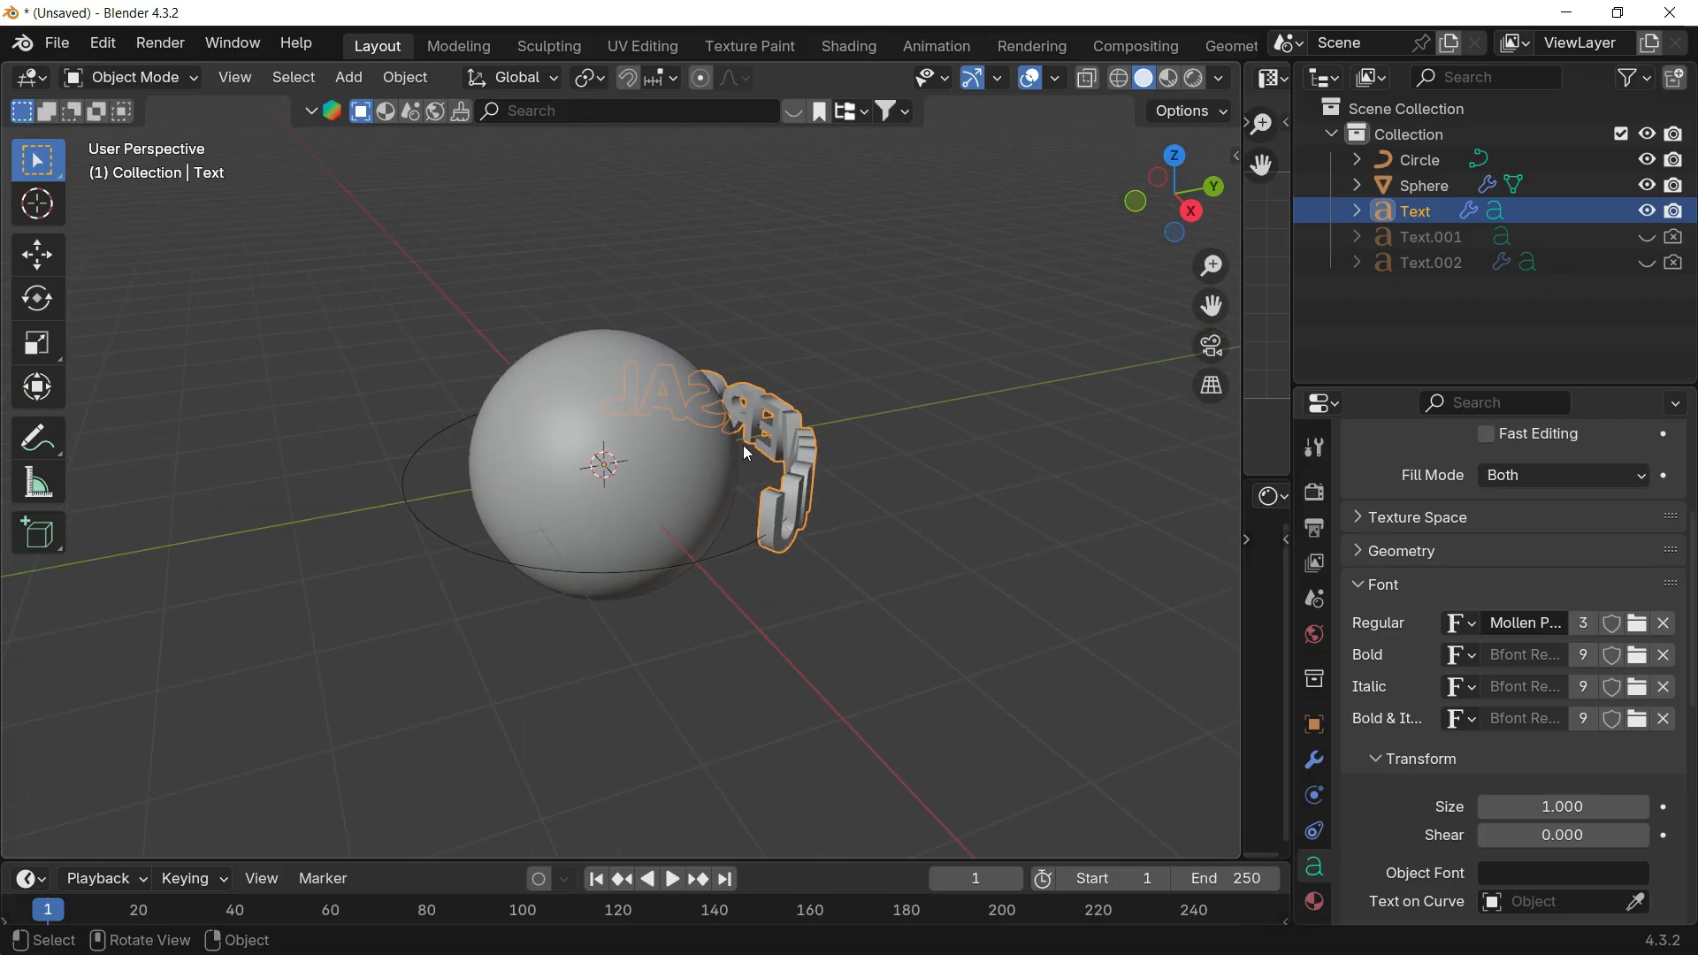
key(g)
key(x)
key(y)
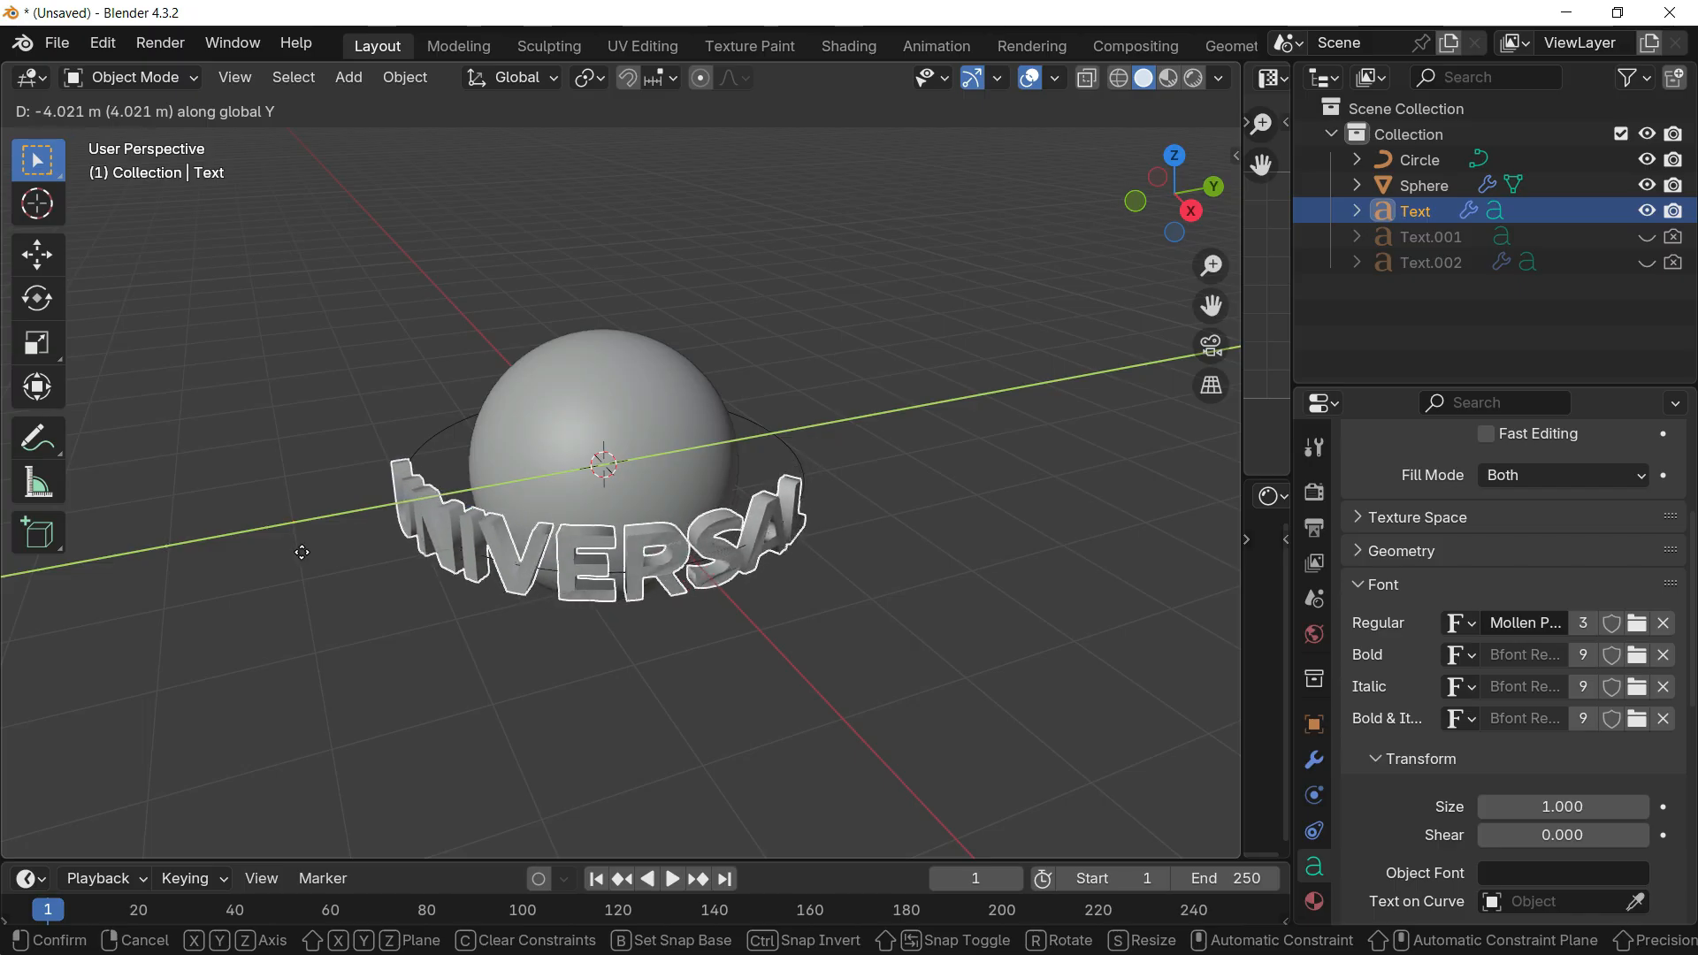
click(905, 301)
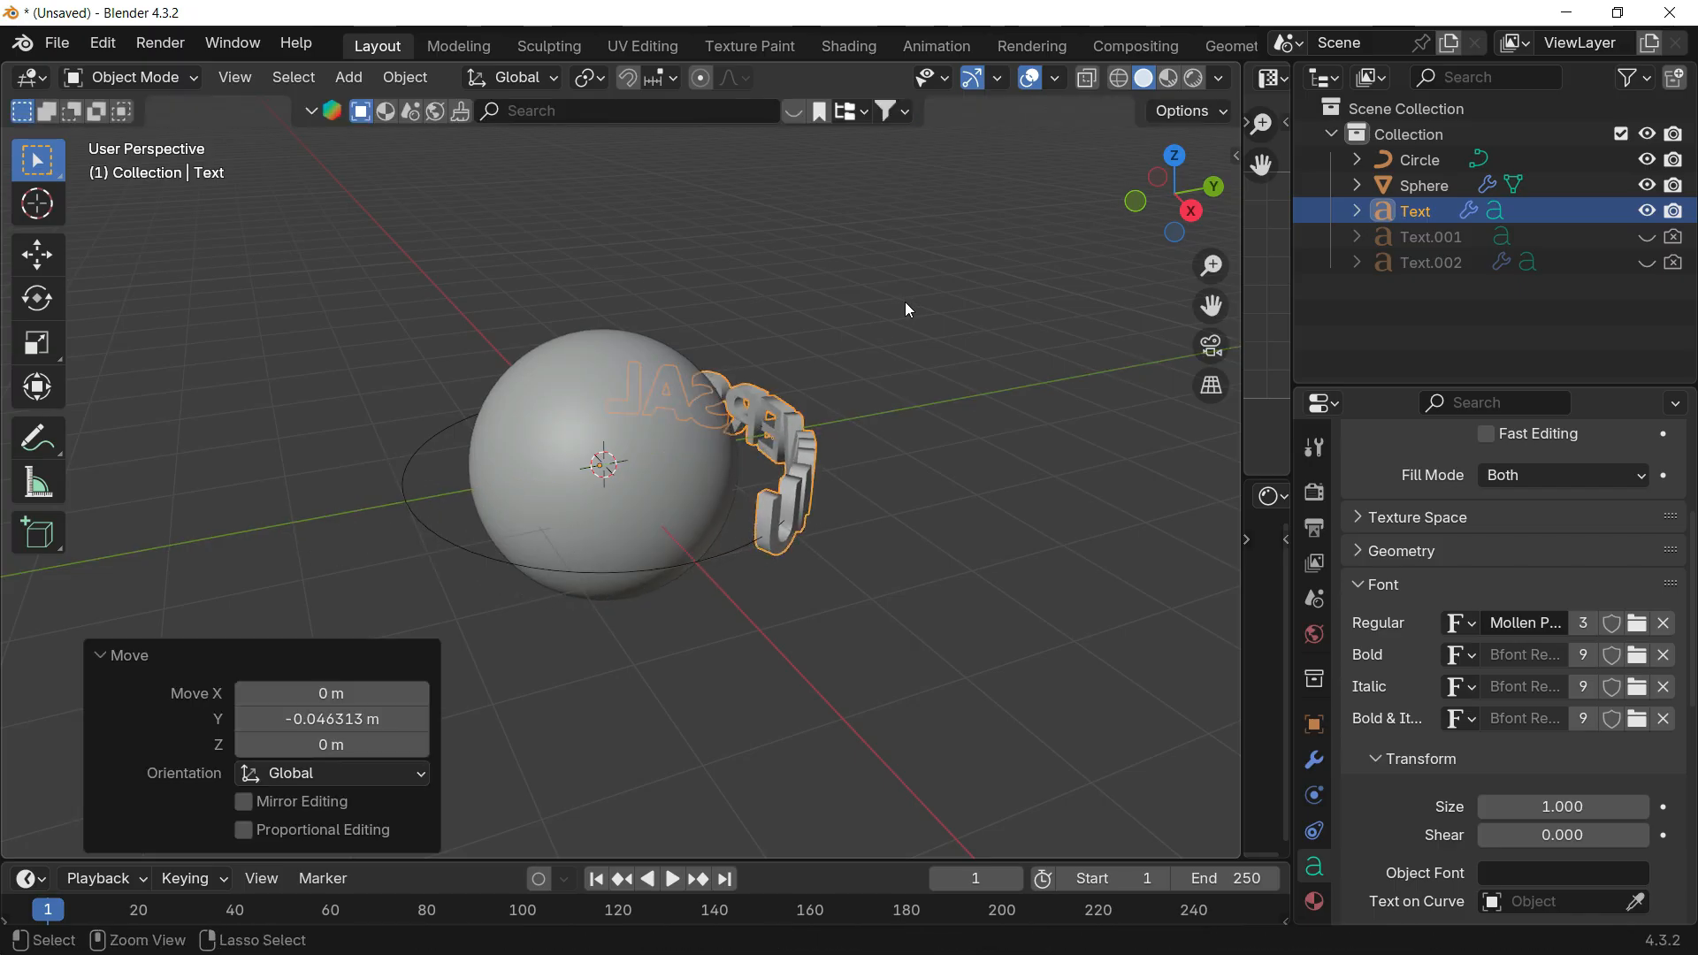
Step: Add a Plain Axes empty at the world origin and move it -5 m along the global X axis
click(608, 574)
mouse_move(880, 417)
middle_down()
mouse_move(910, 406)
mouse_move(931, 425)
mouse_move(925, 383)
mouse_move(894, 401)
middle_up()
key(shift+a)
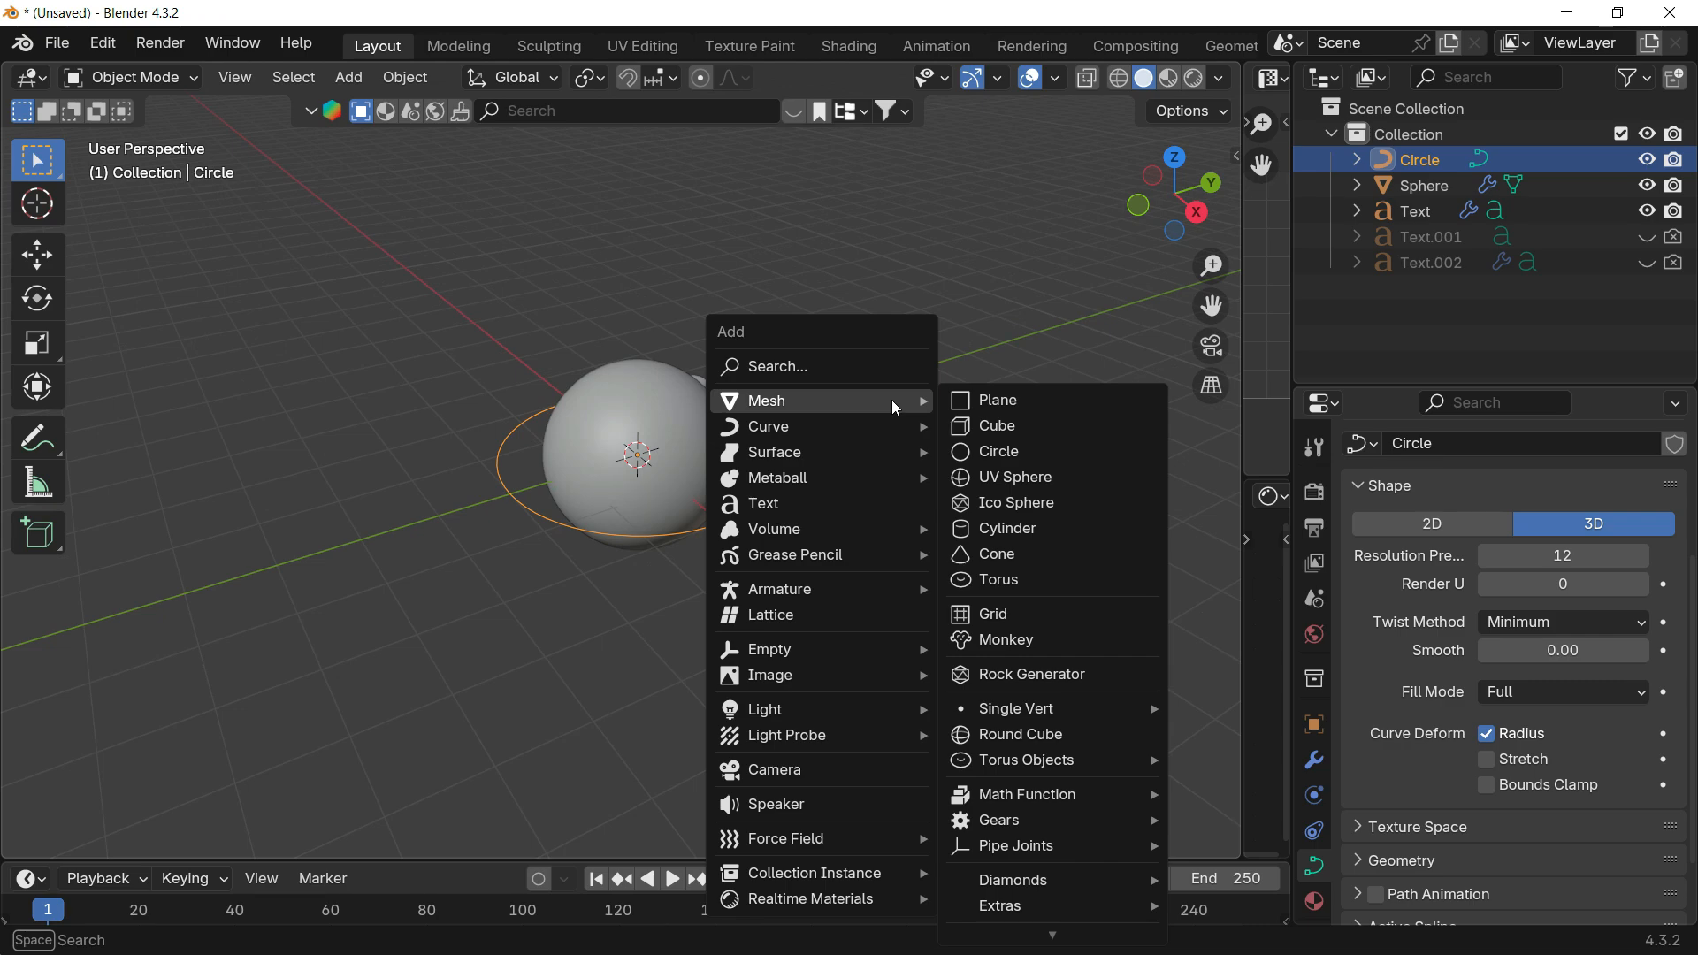
mouse_move(783, 649)
click(998, 647)
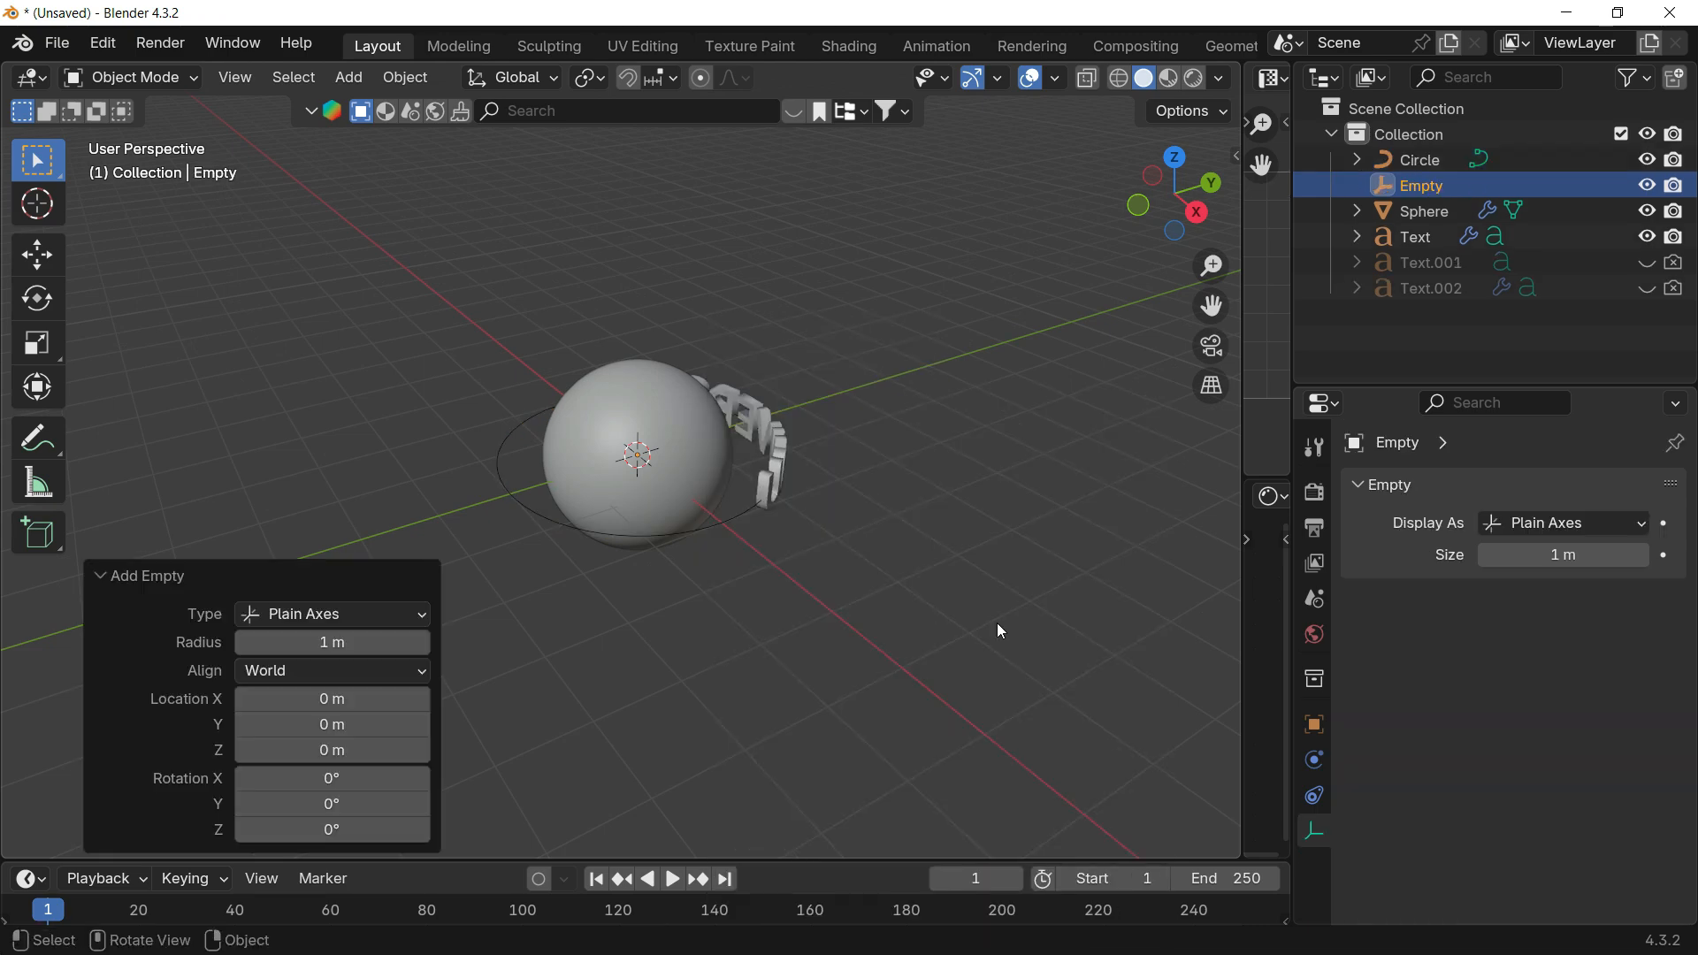
text(gx)
text(-5)
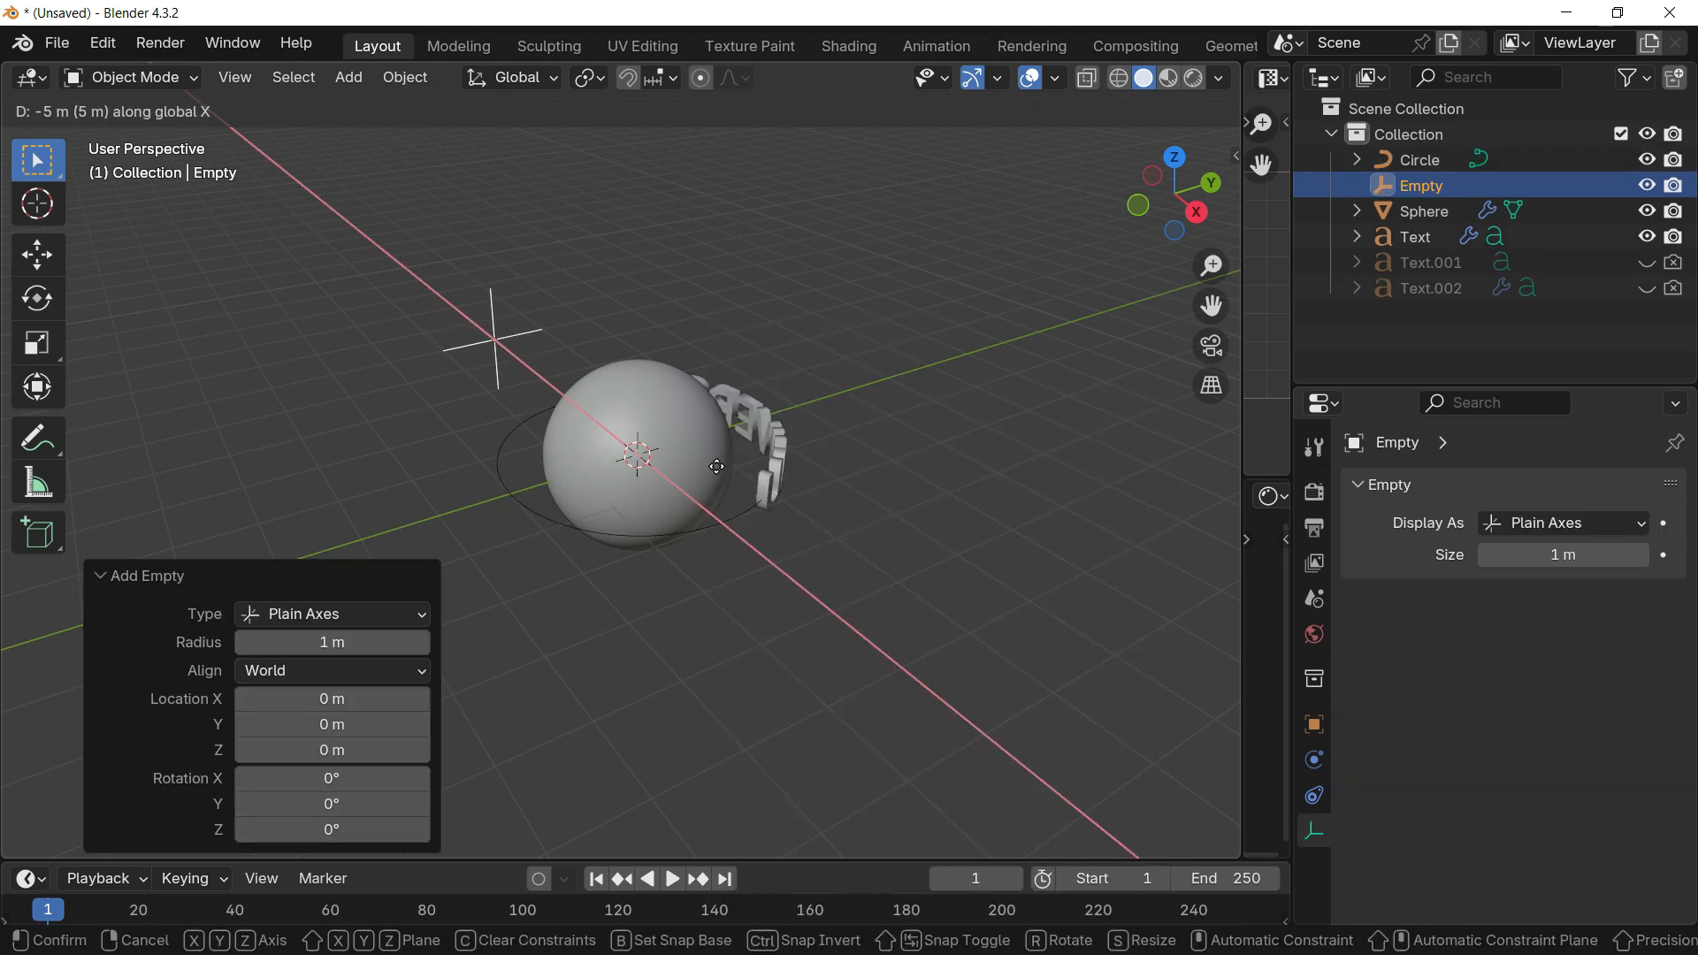
key(Return)
Step: Add a Copy Location constraint to the curved text with the empty as its target
shift+middle_drag(550, 369, 576, 380)
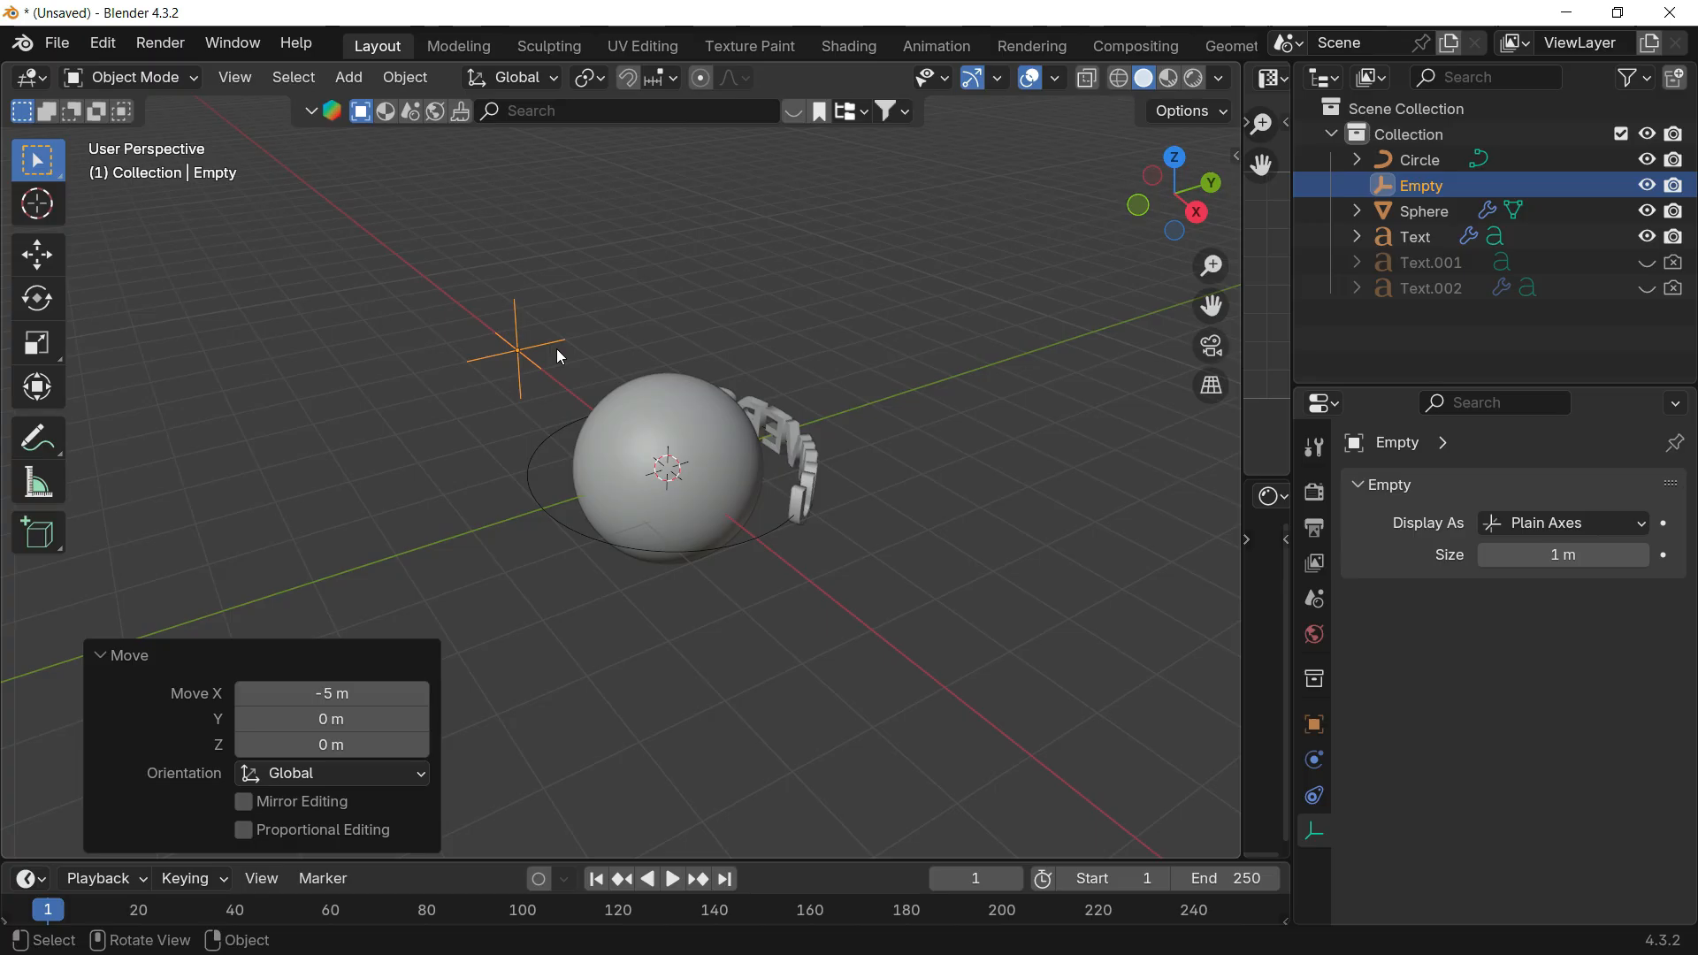
click(796, 489)
click(1316, 760)
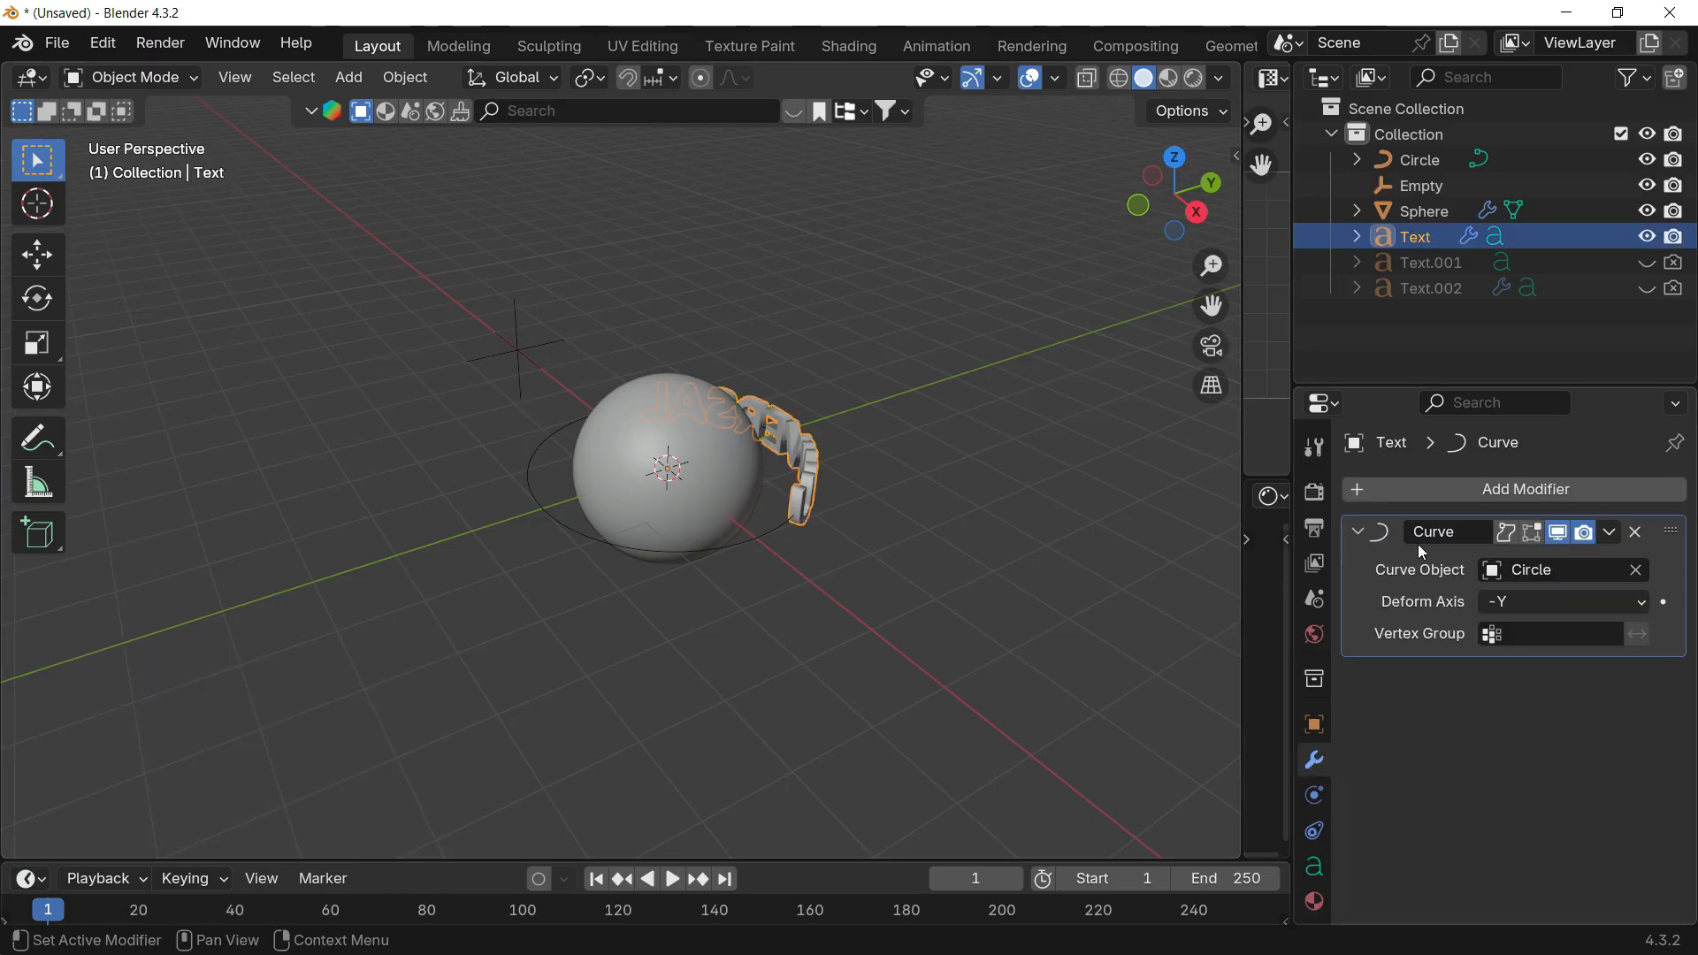
click(1372, 492)
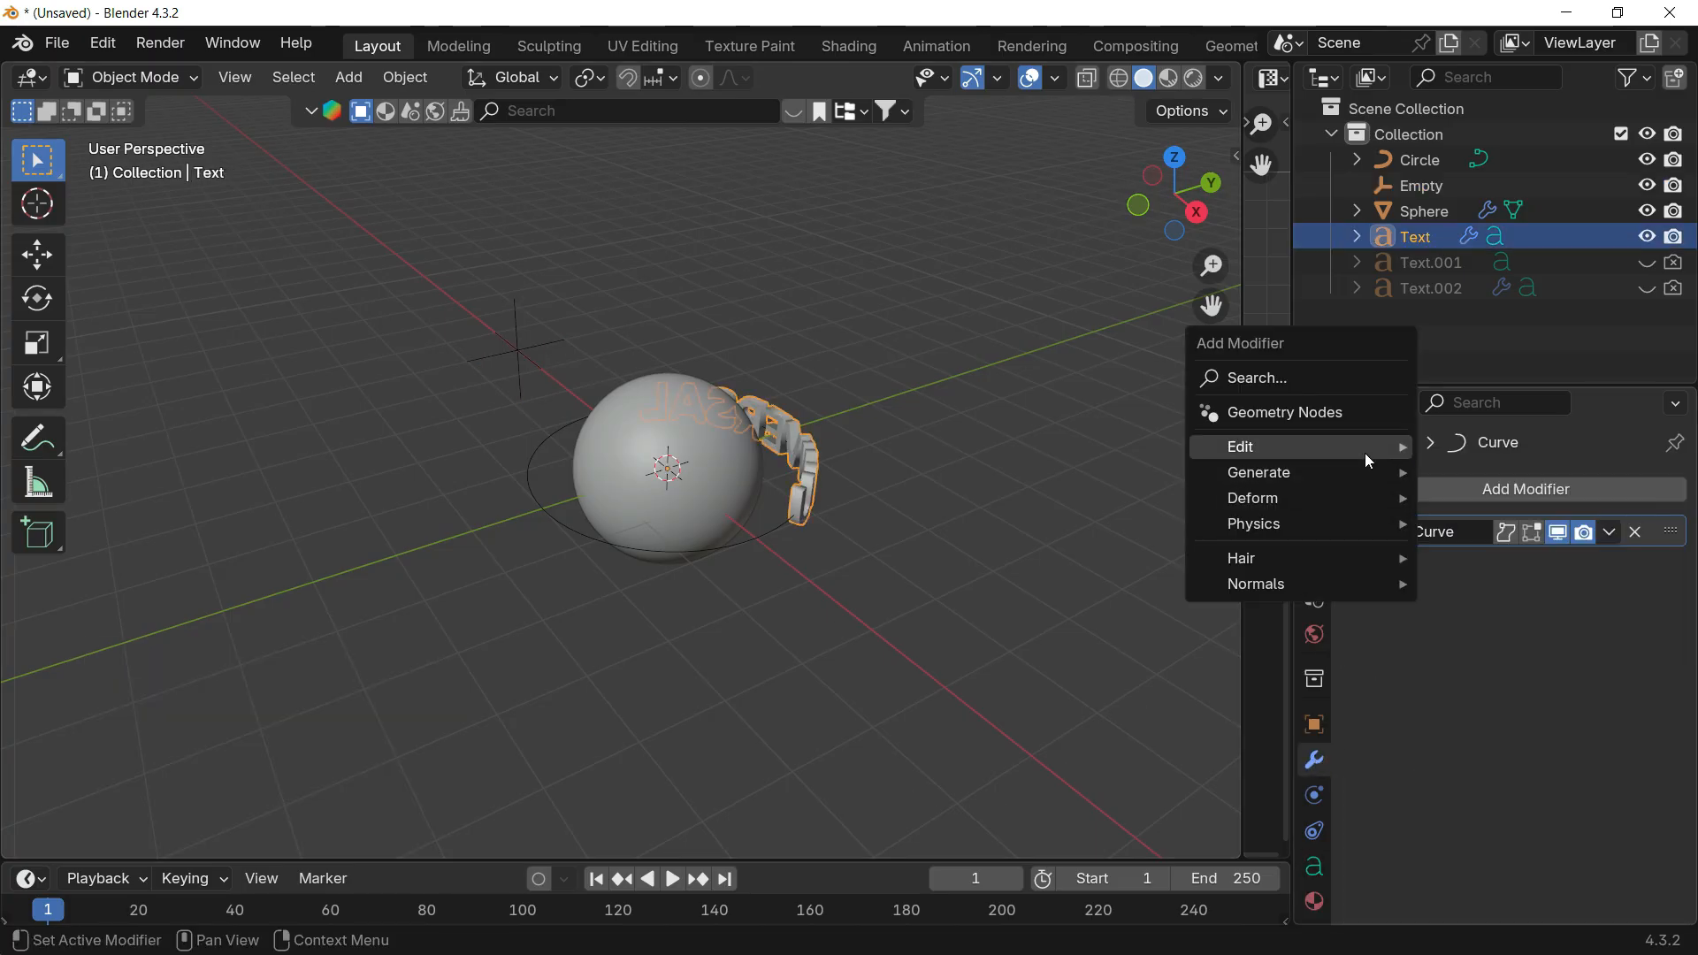
mouse_move(1365, 453)
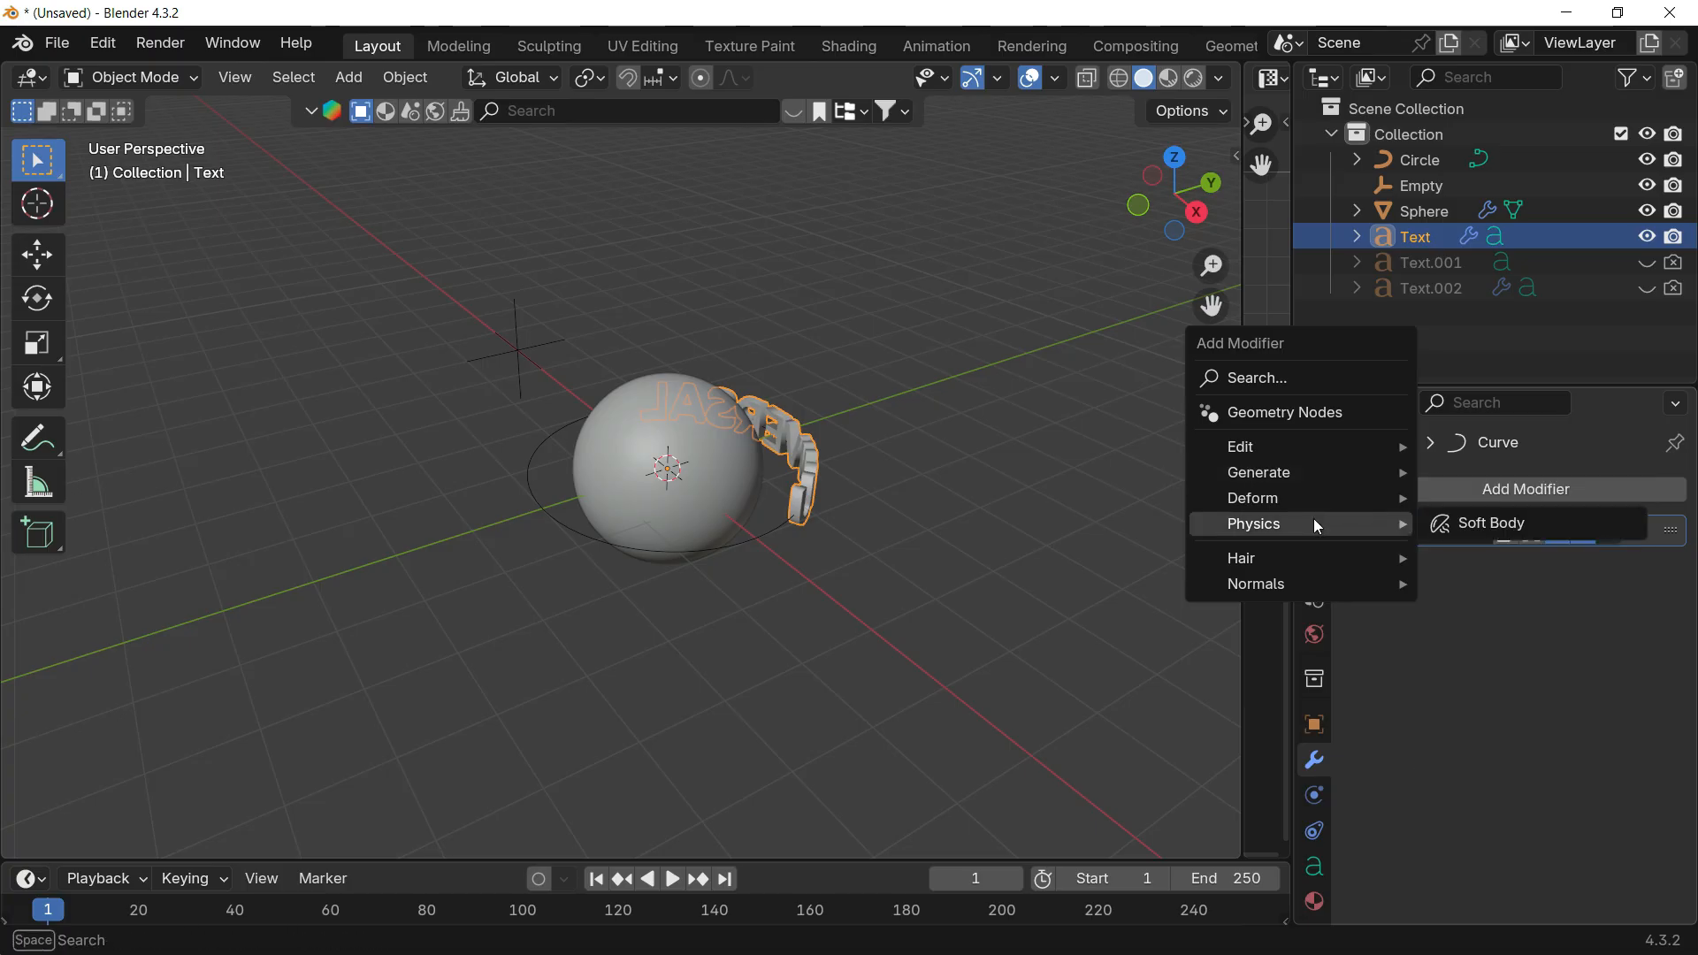
click(1314, 795)
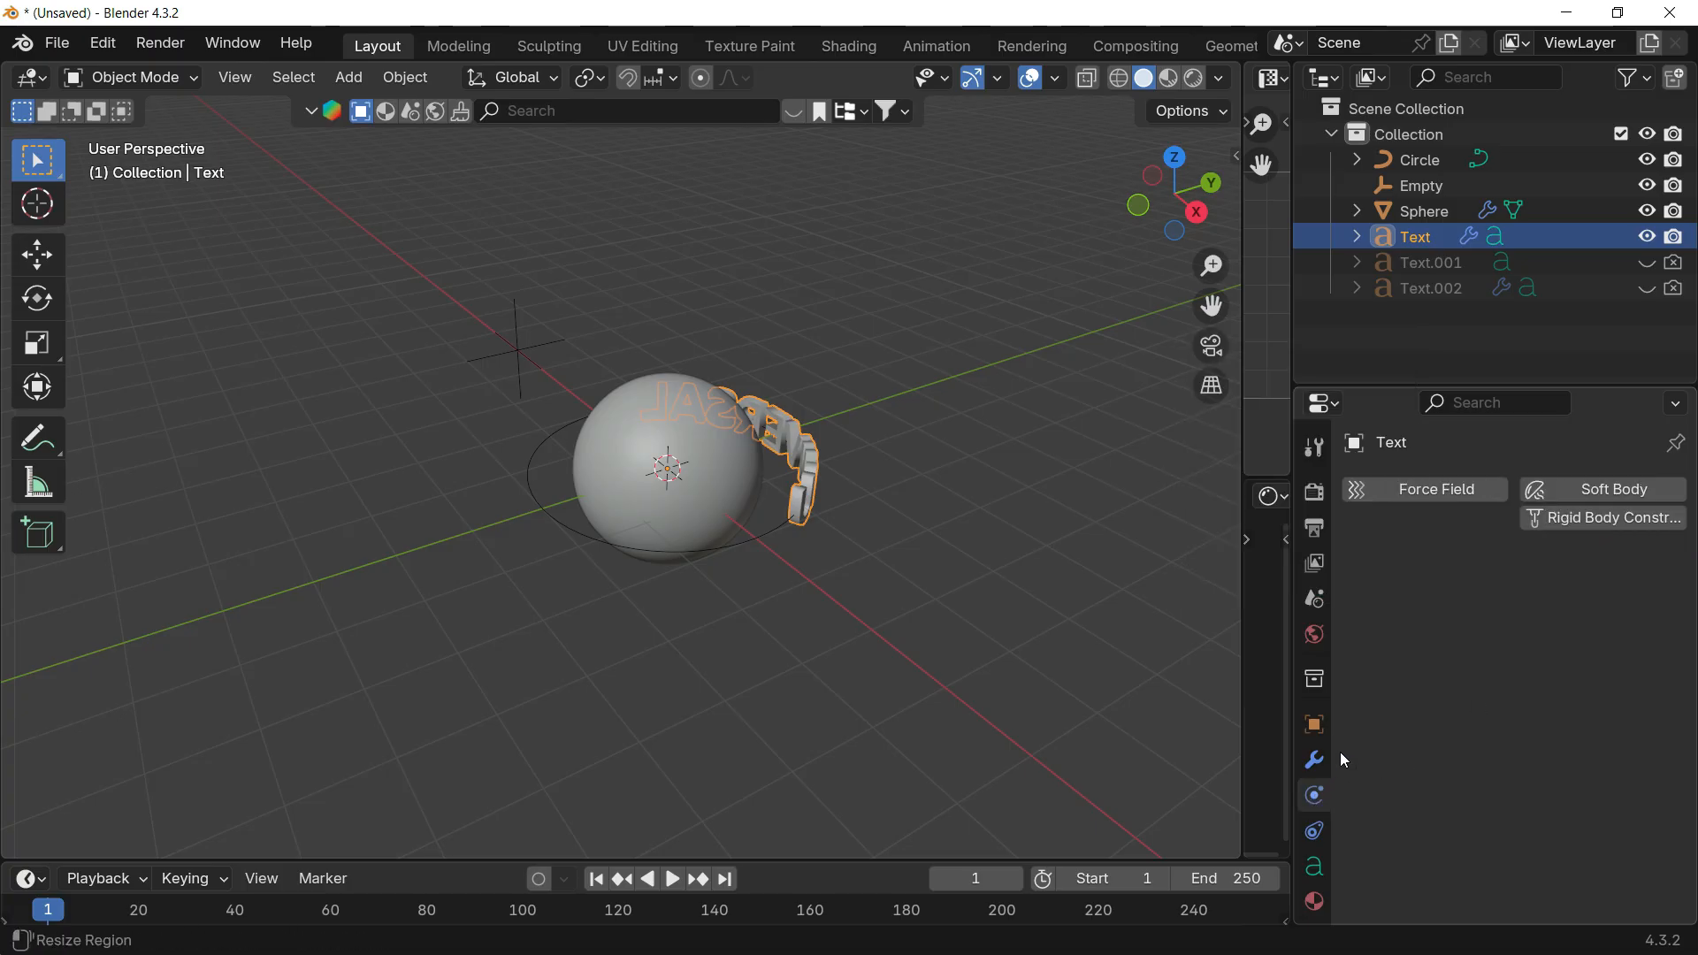
click(1308, 822)
click(1496, 490)
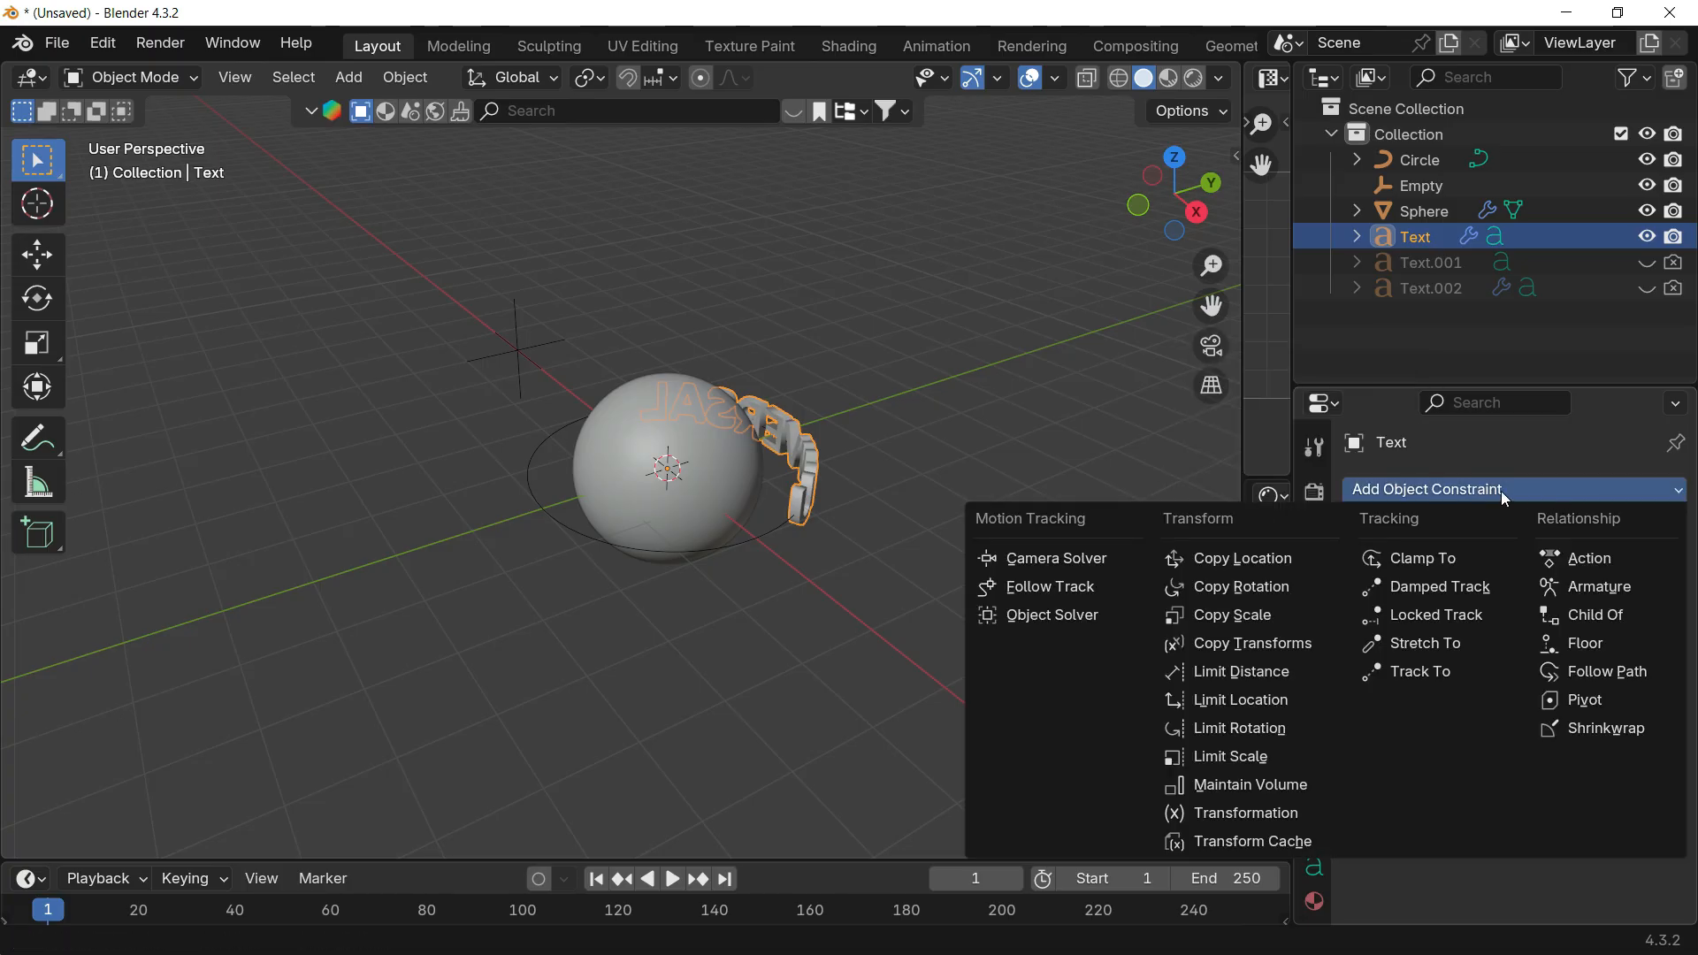
click(1263, 566)
click(1635, 570)
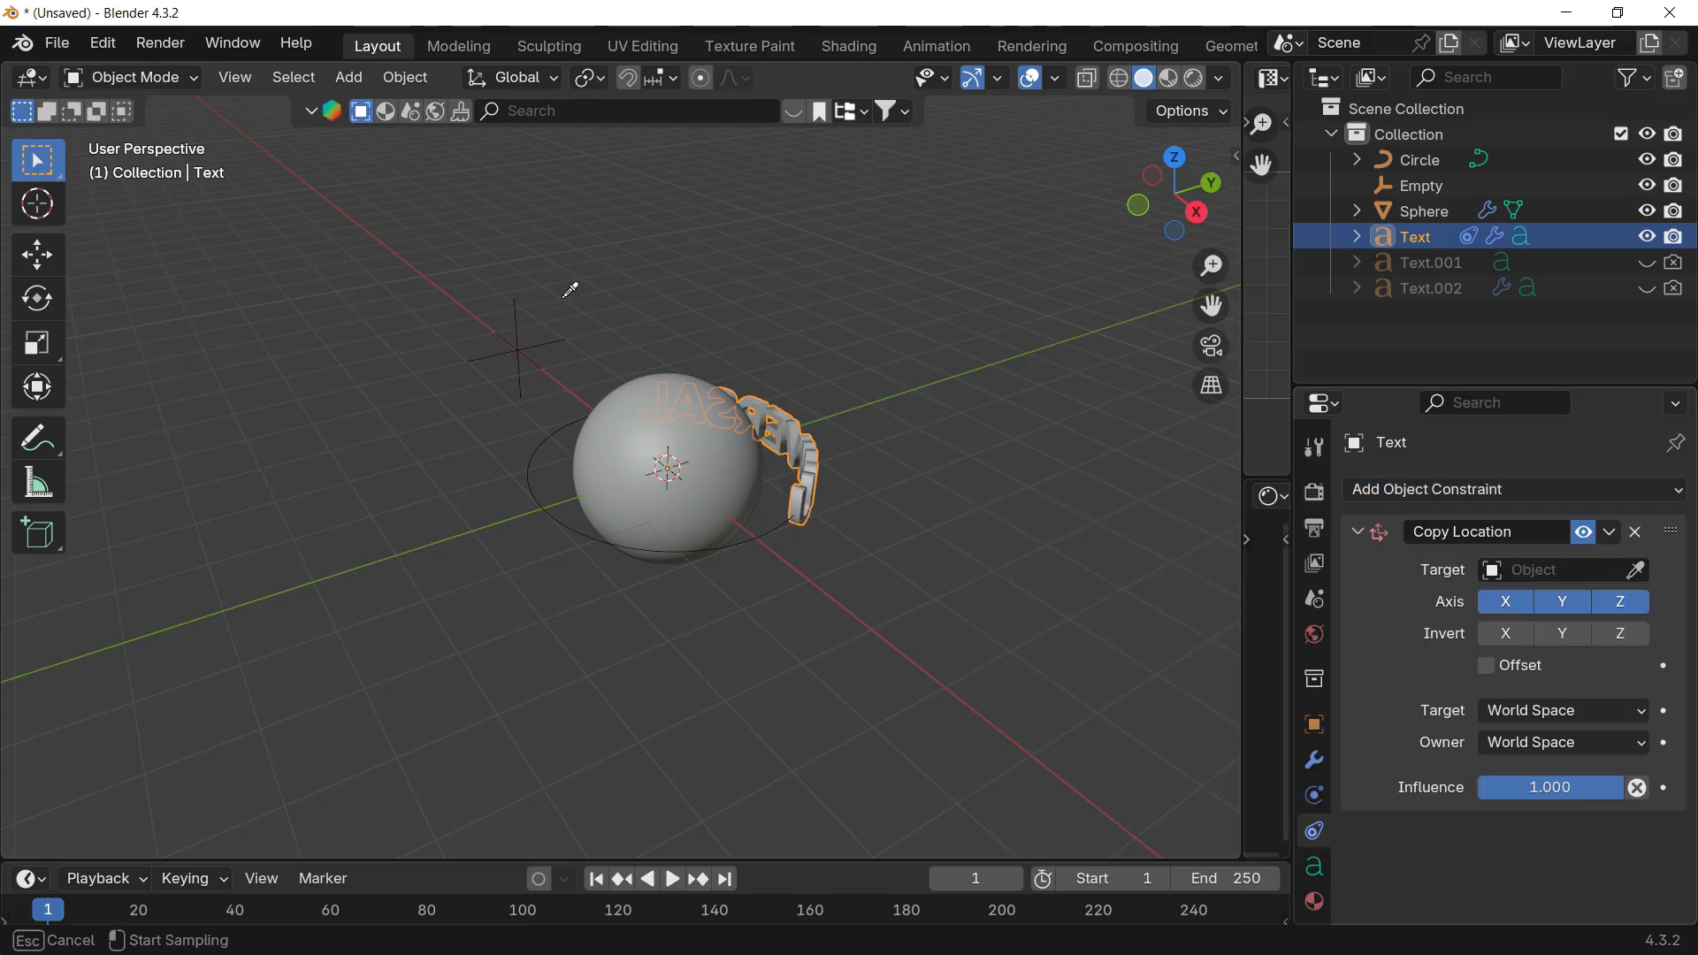
click(520, 352)
Step: Try applying the location of the empty, and undo it
click(536, 368)
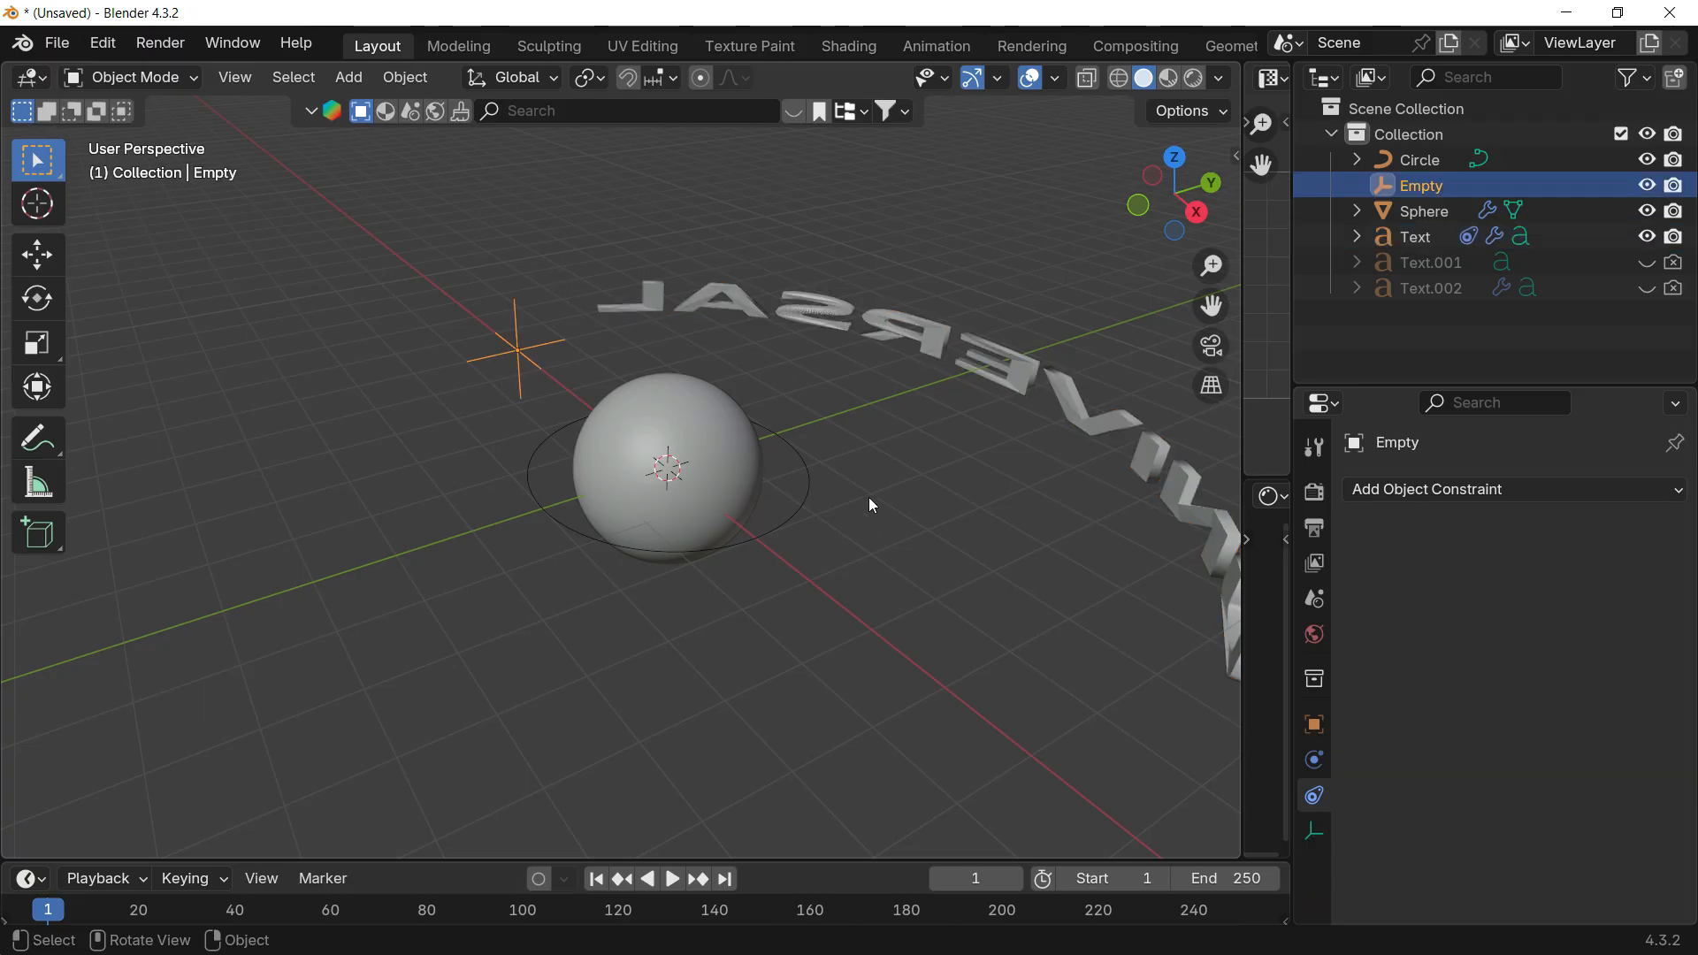
shift+middle_drag(866, 427, 847, 406)
key(ctrl+a)
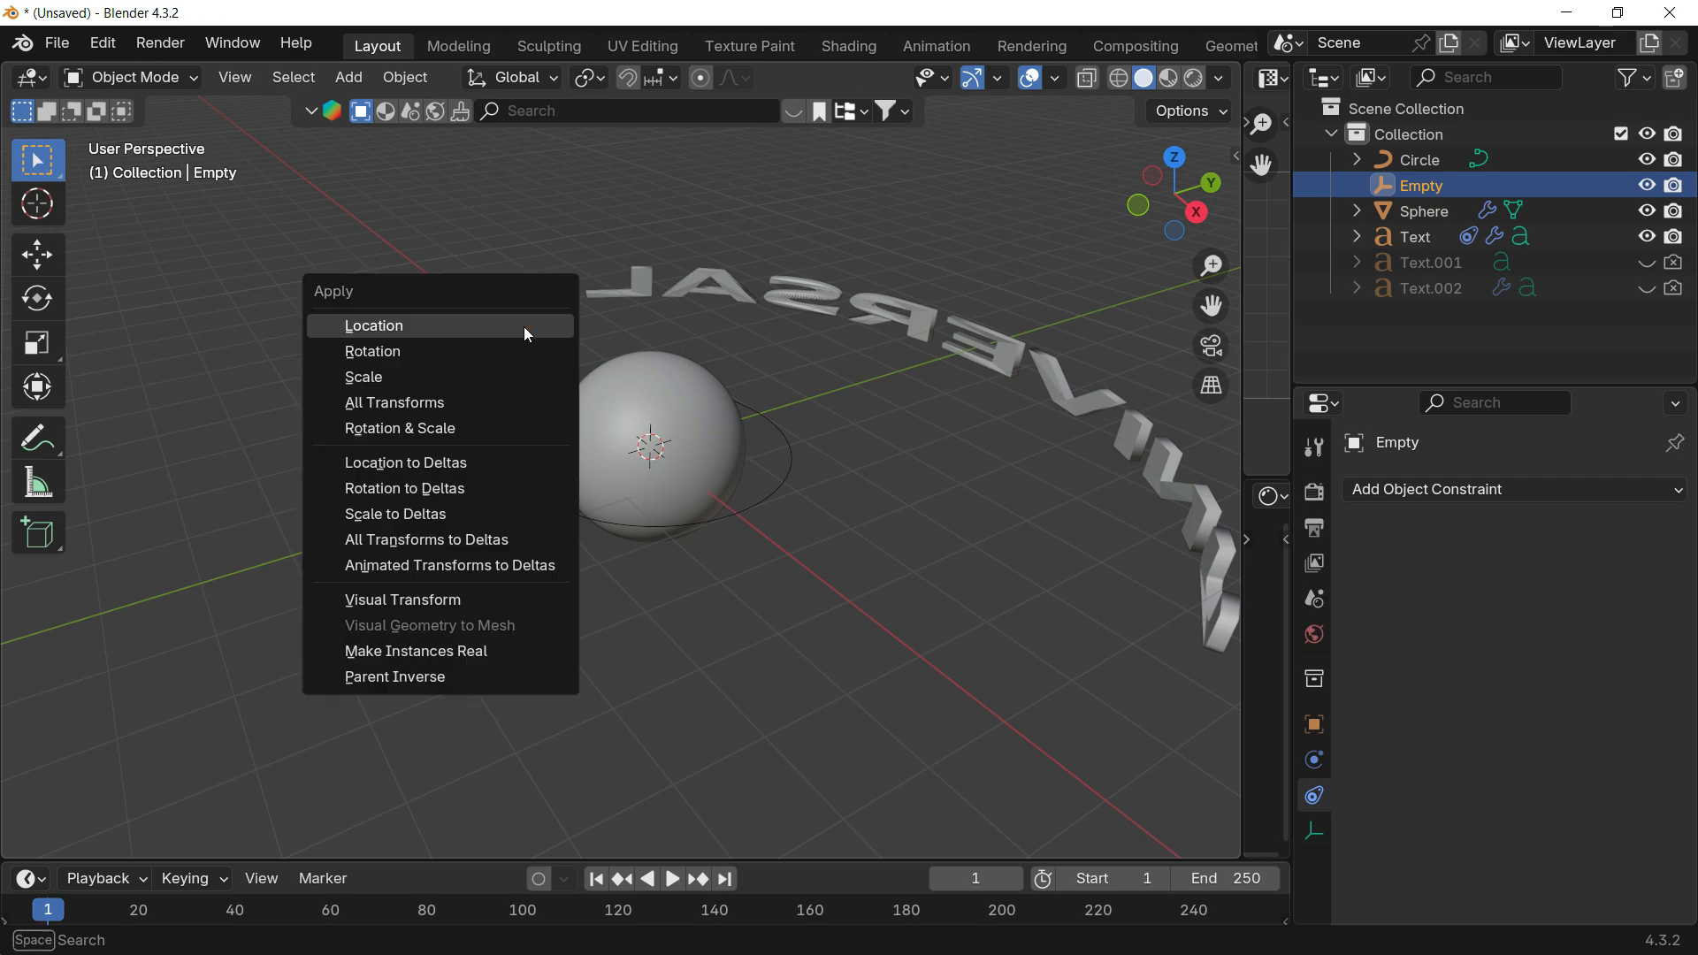
click(510, 329)
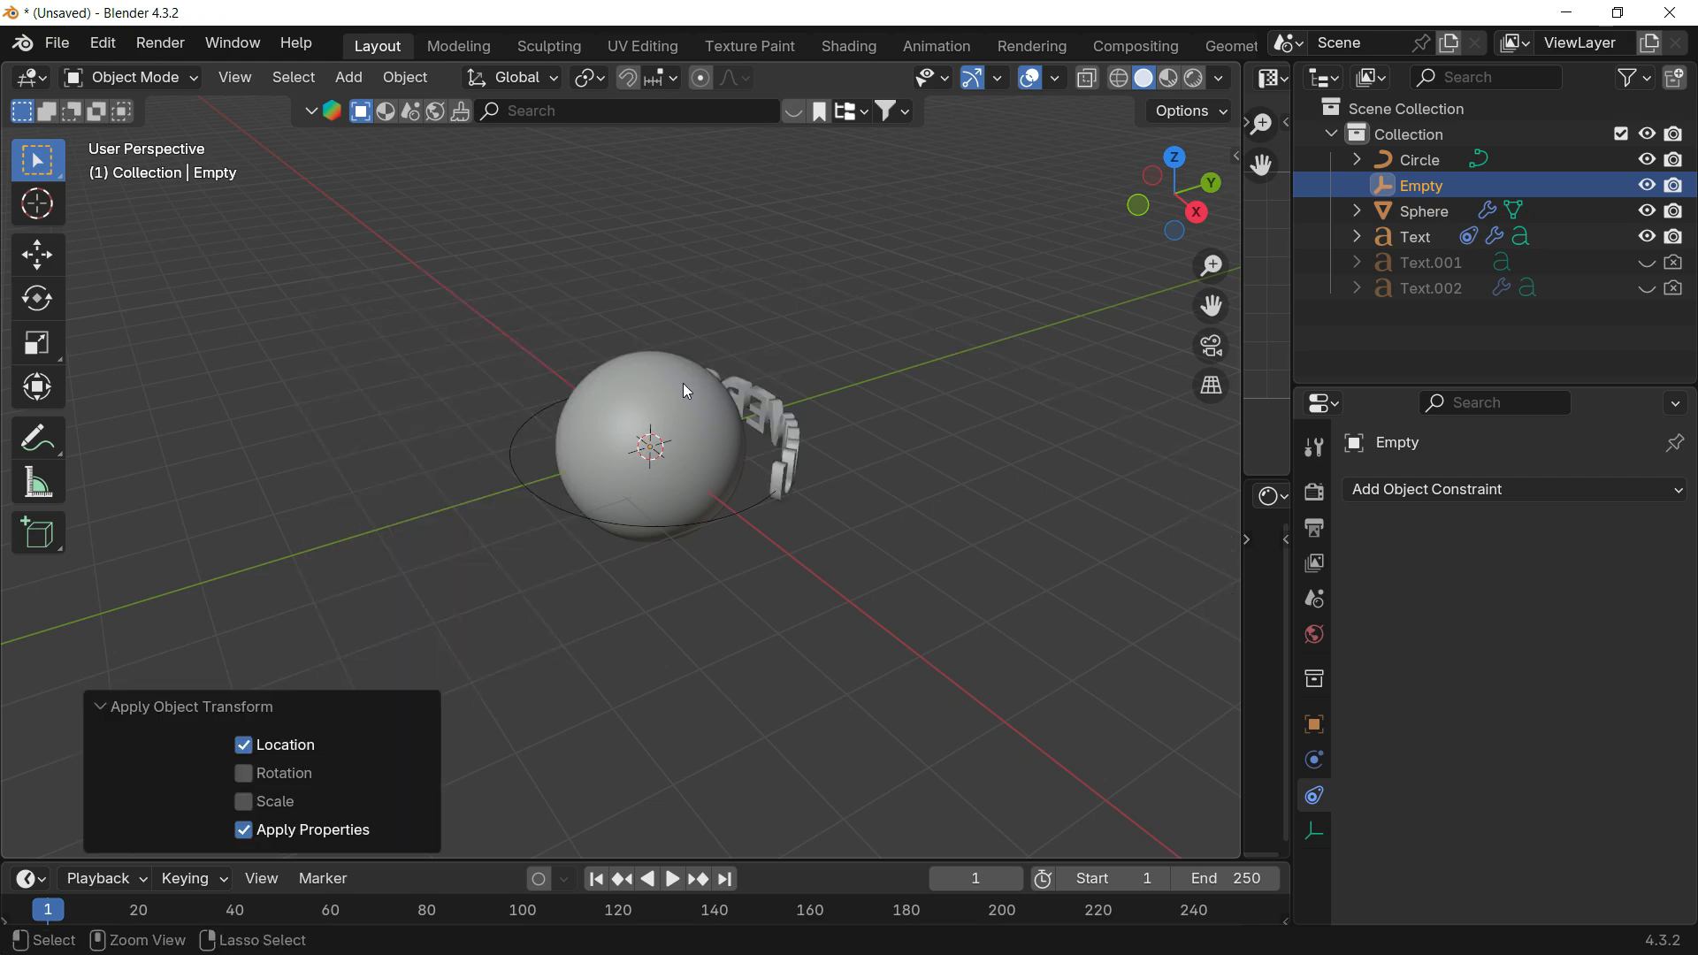
key(ctrl+z)
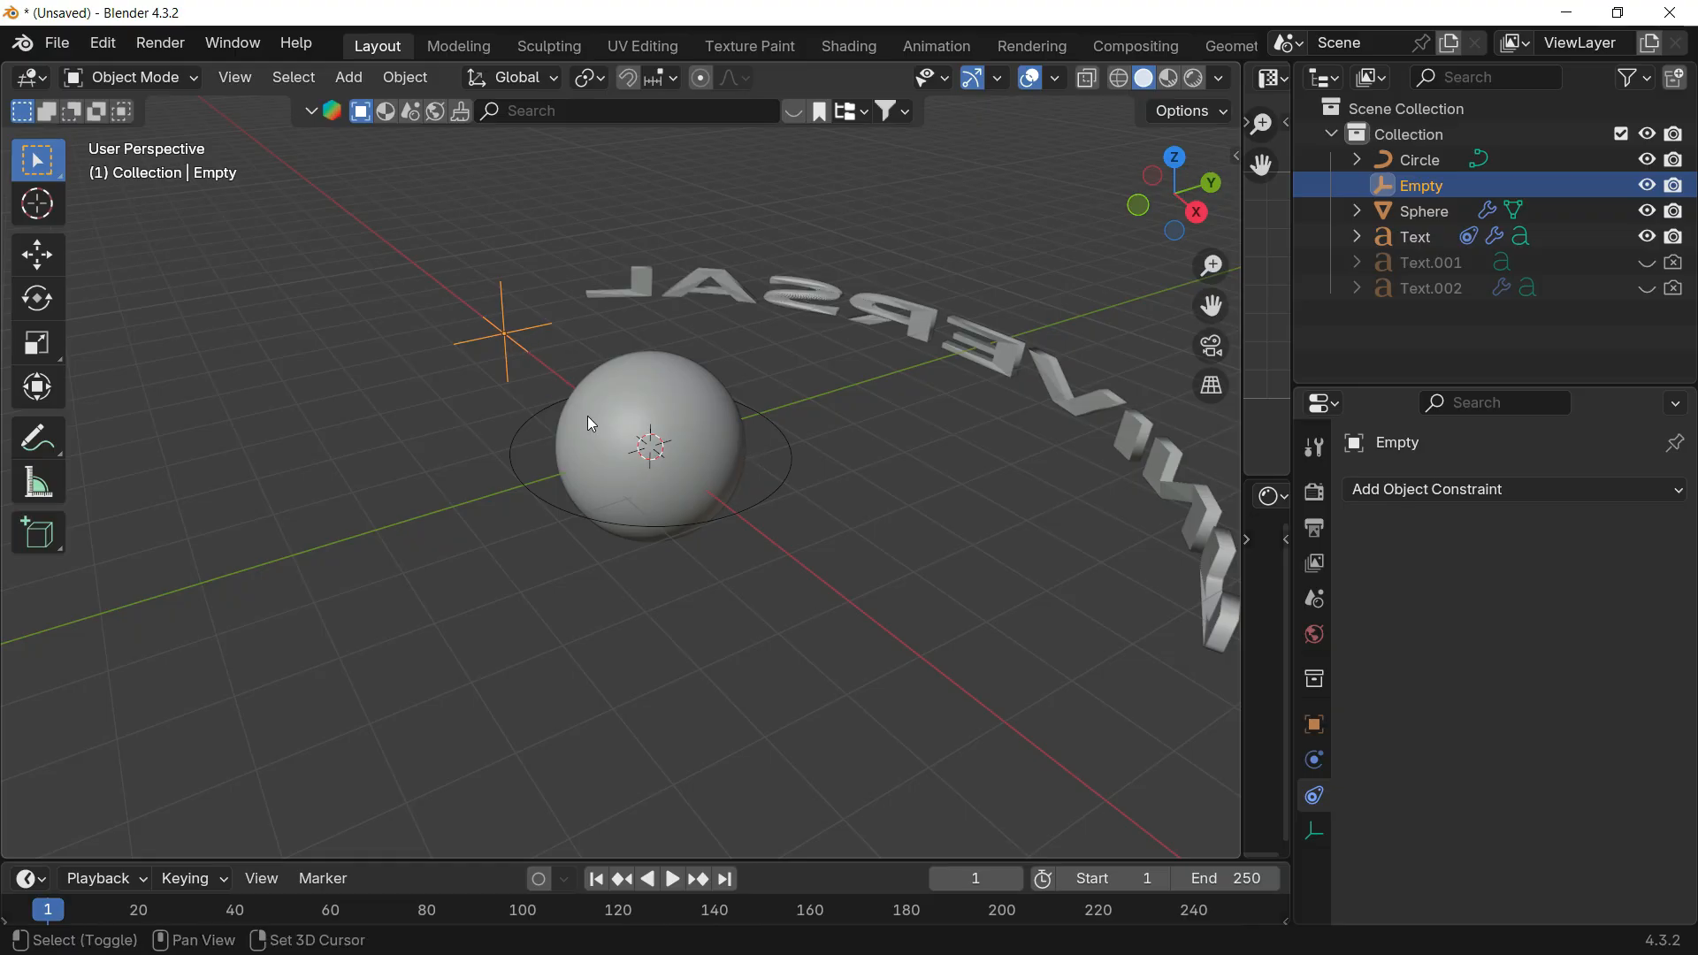
Step: Snap the empty to the 3D cursor with Keep Offset and switch the viewport to wireframe shading
key(shift+s)
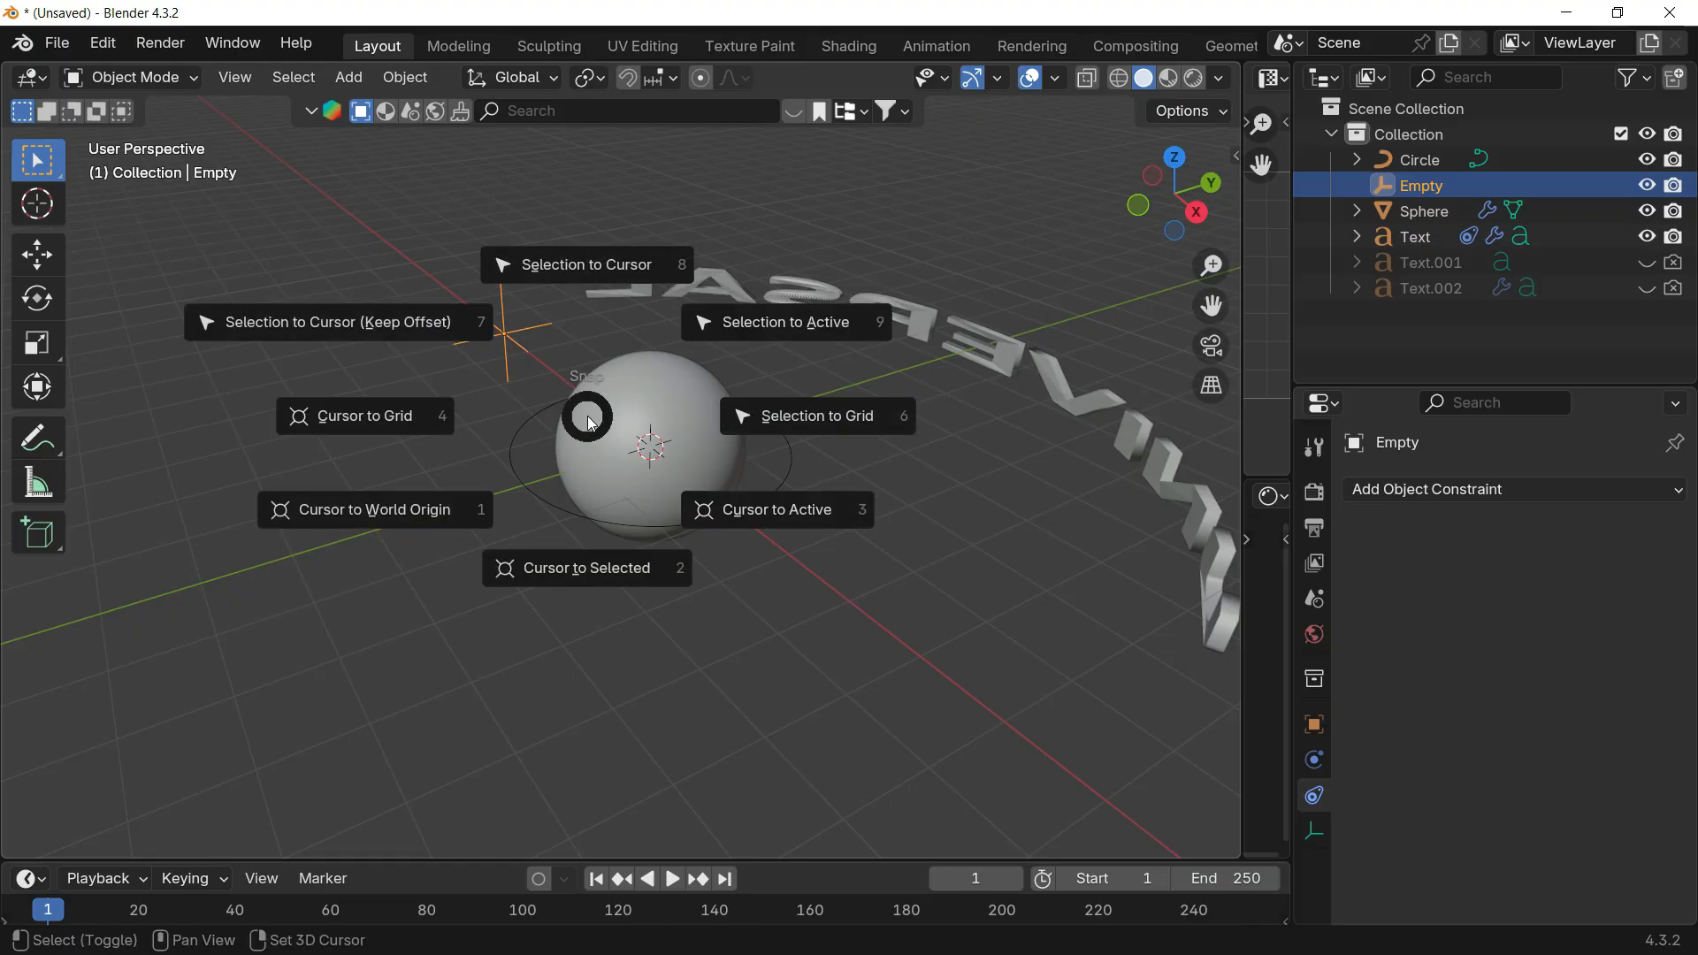
click(415, 311)
key(z)
click(640, 443)
scroll(681, 451, up, 4)
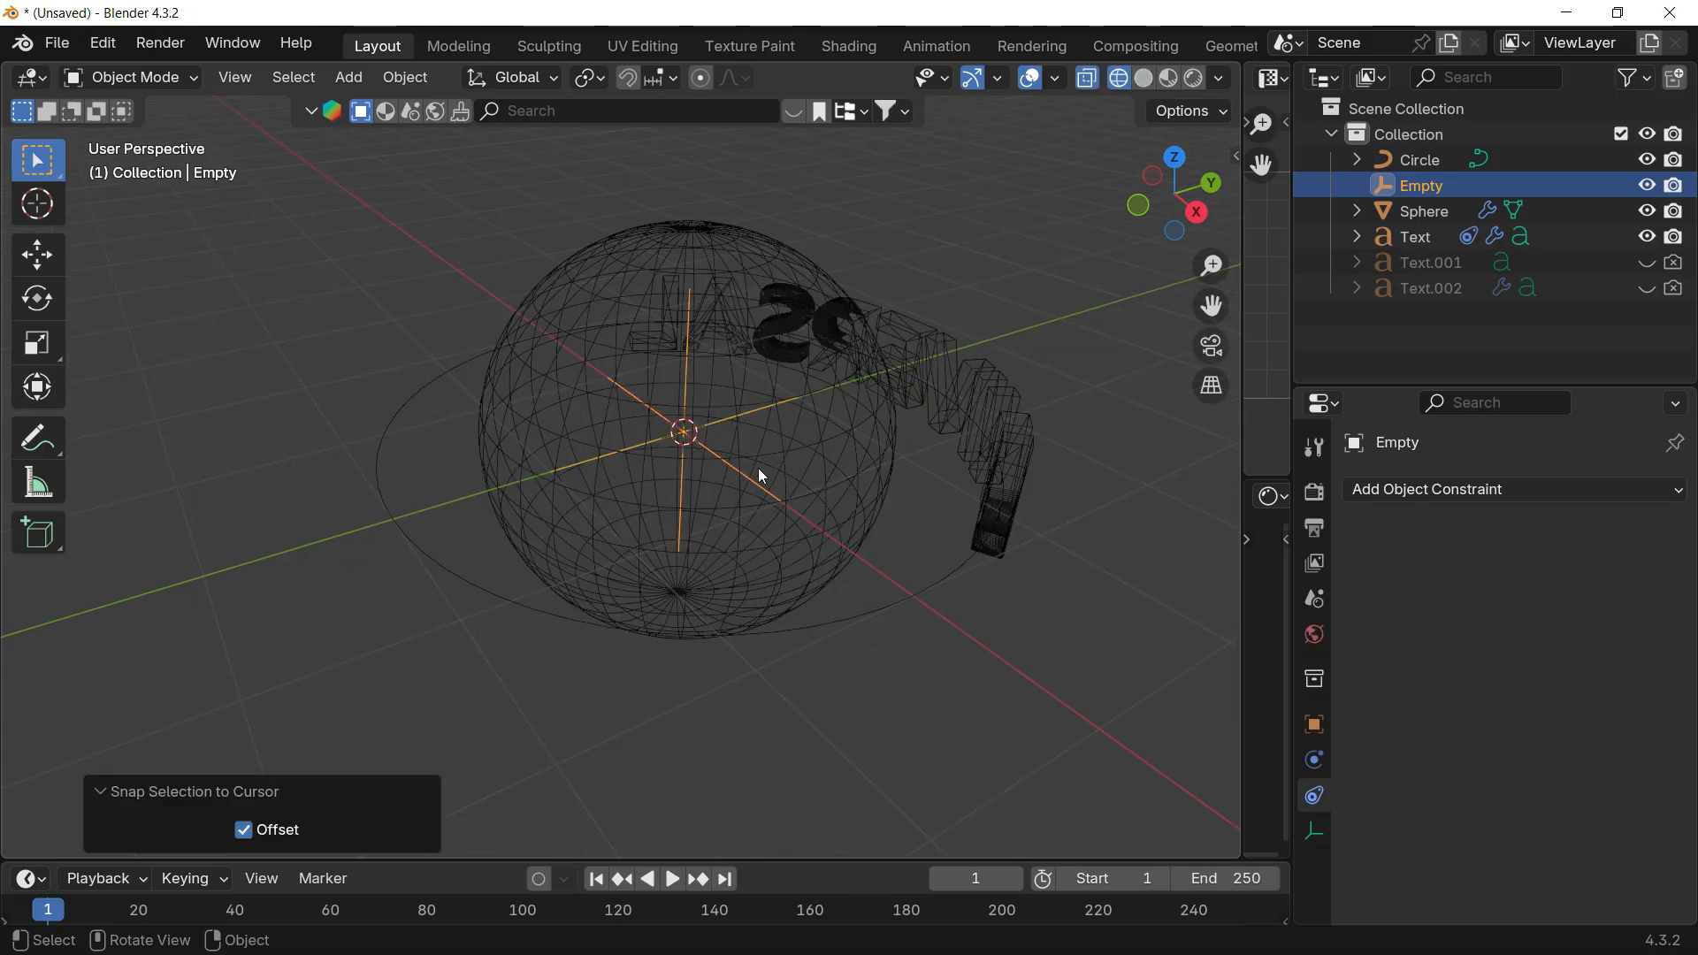
Step: Try moving the empty along the global Y axis to carry the text around the sphere, and undo the move
shift+middle_drag(696, 448, 660, 461)
middle_drag(709, 512, 667, 469)
key(g)
key(y)
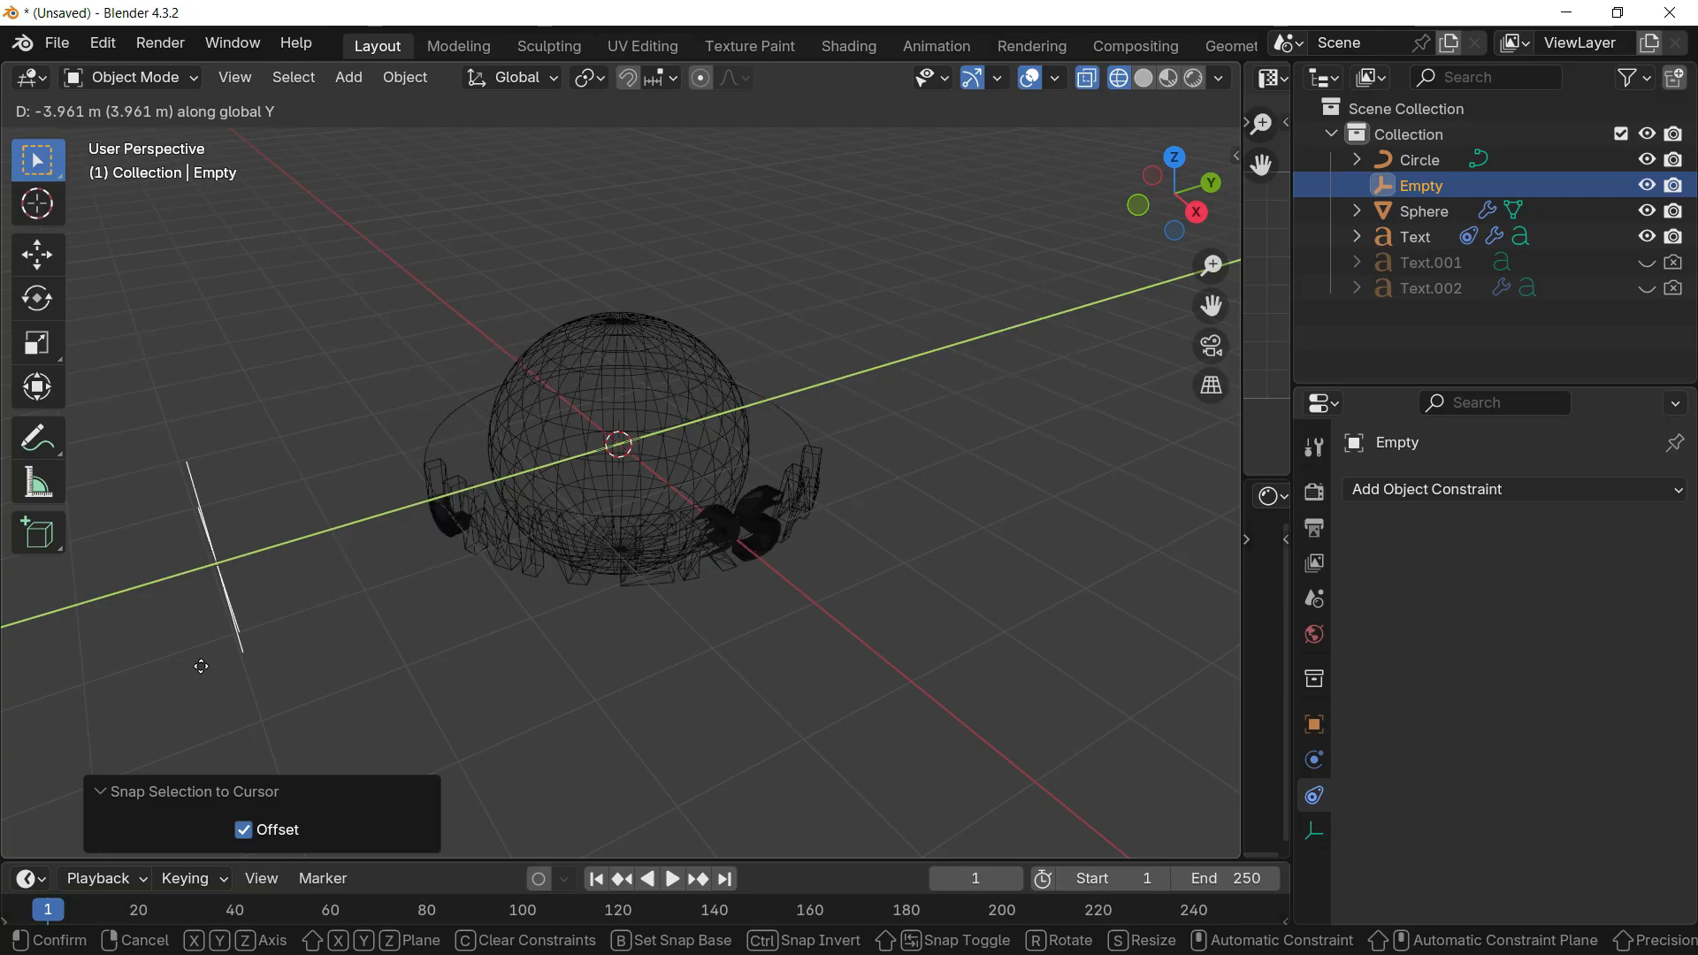
click(232, 661)
key(ctrl+z)
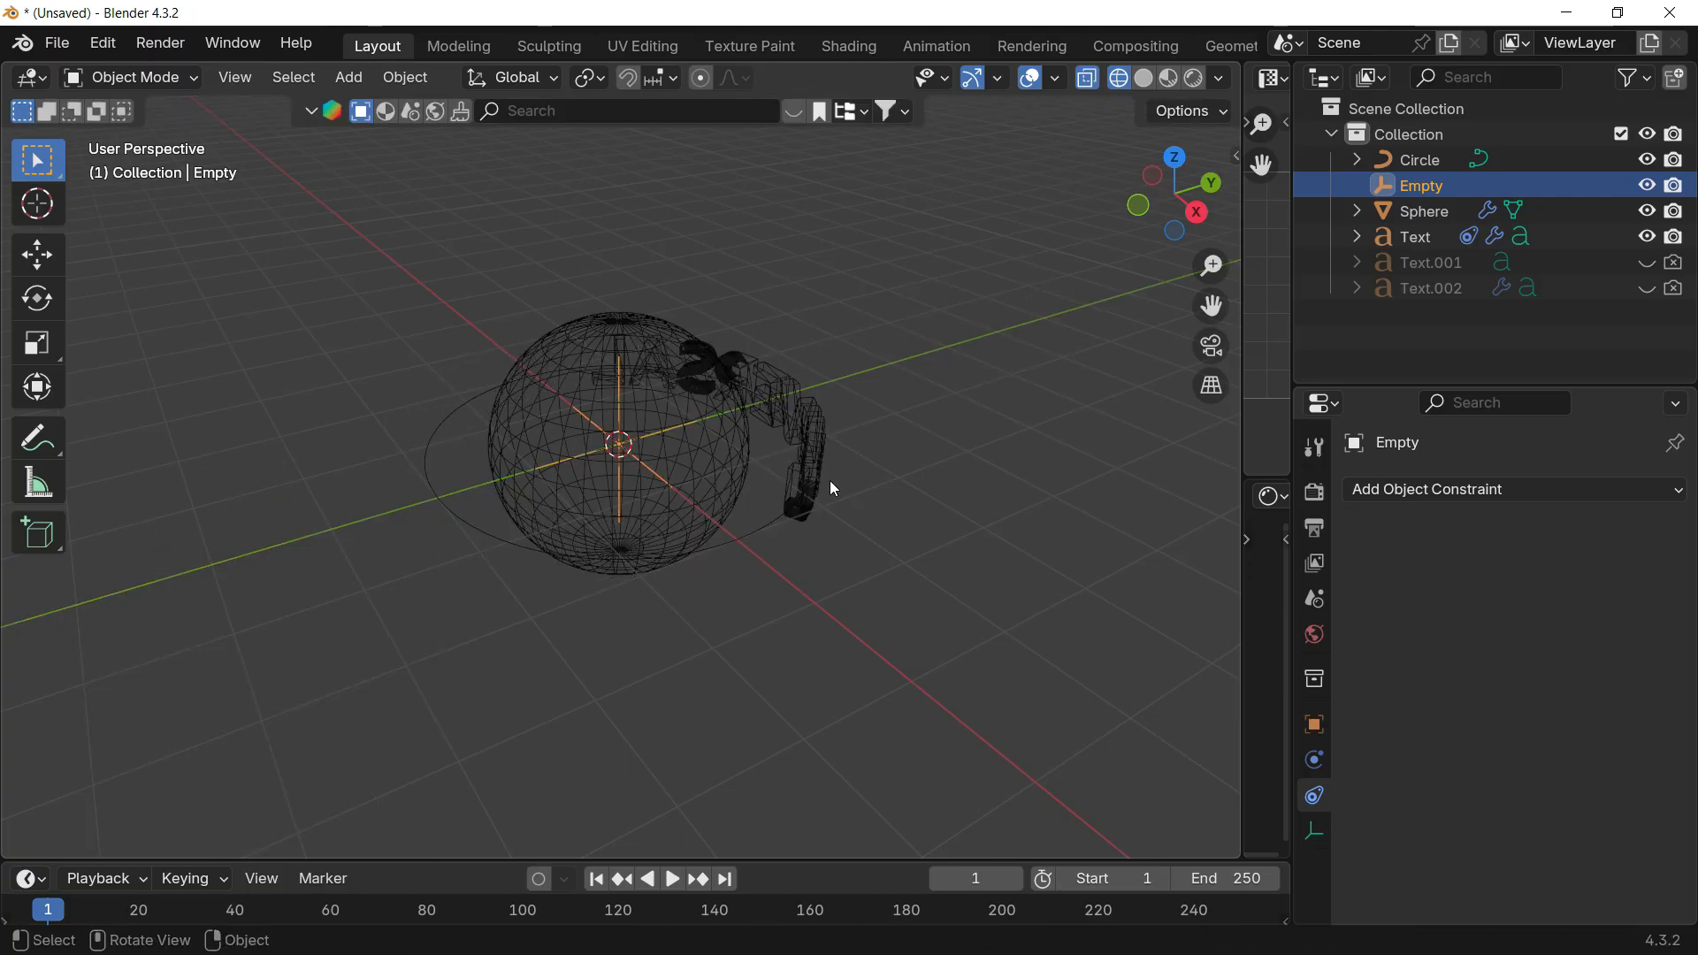
Step: Try moving the constrained text along the global Y and X axes, and cancel the move
click(824, 426)
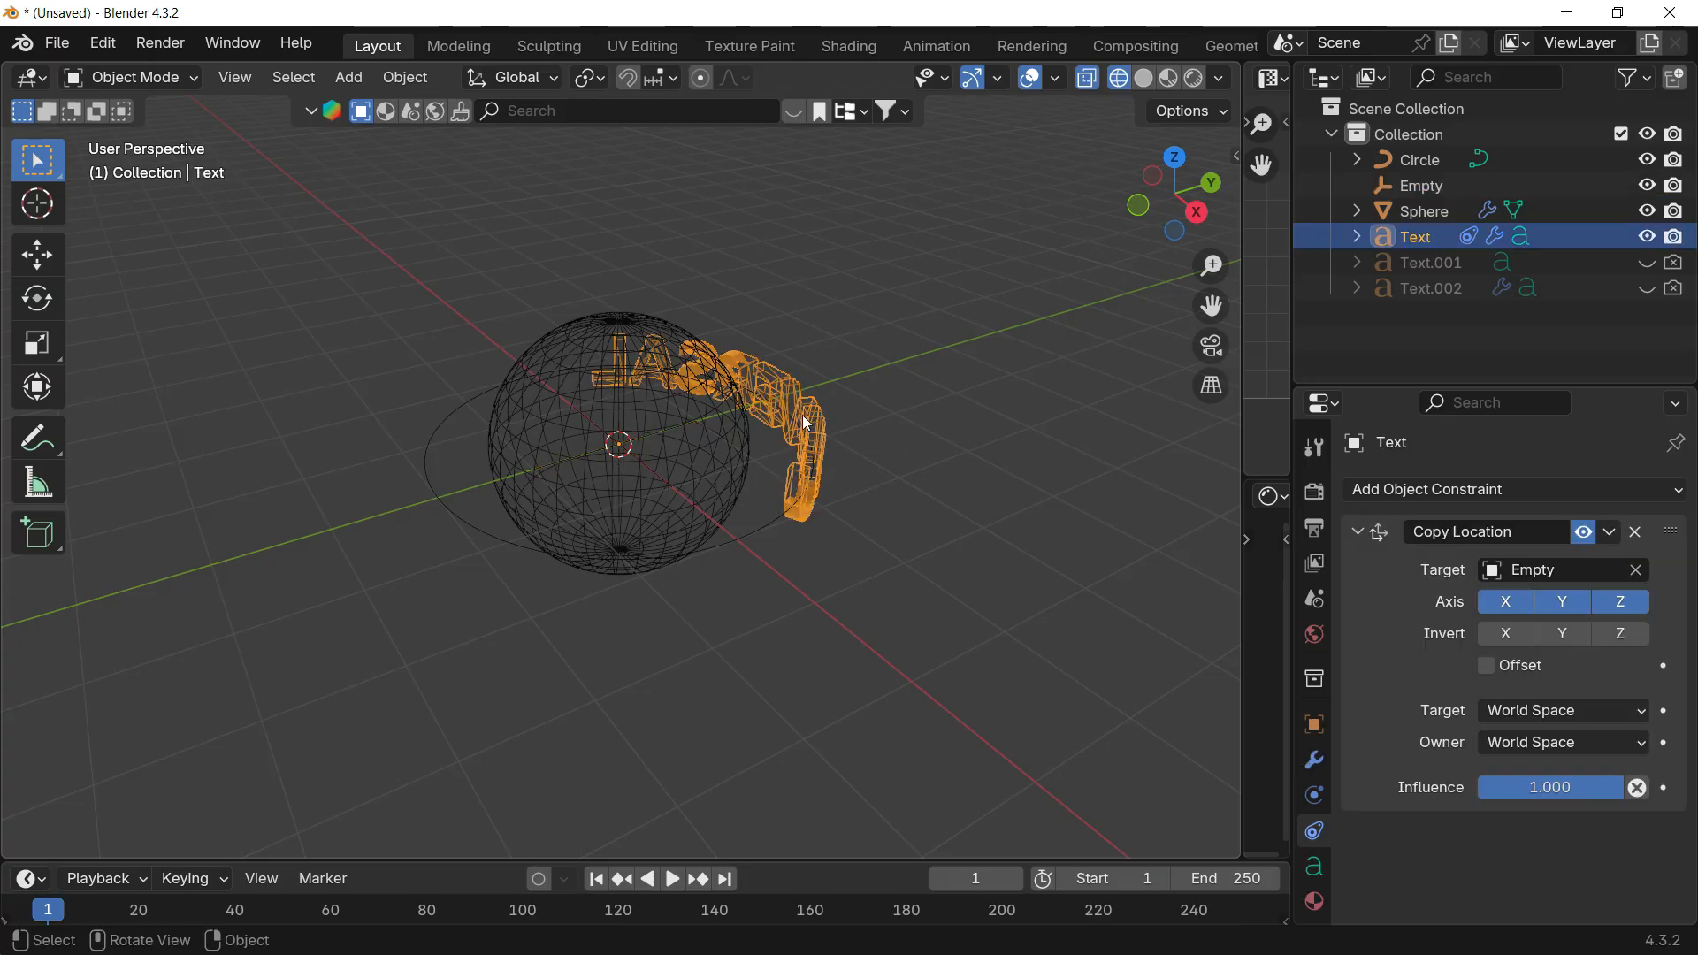
key(g)
key(y)
key(x)
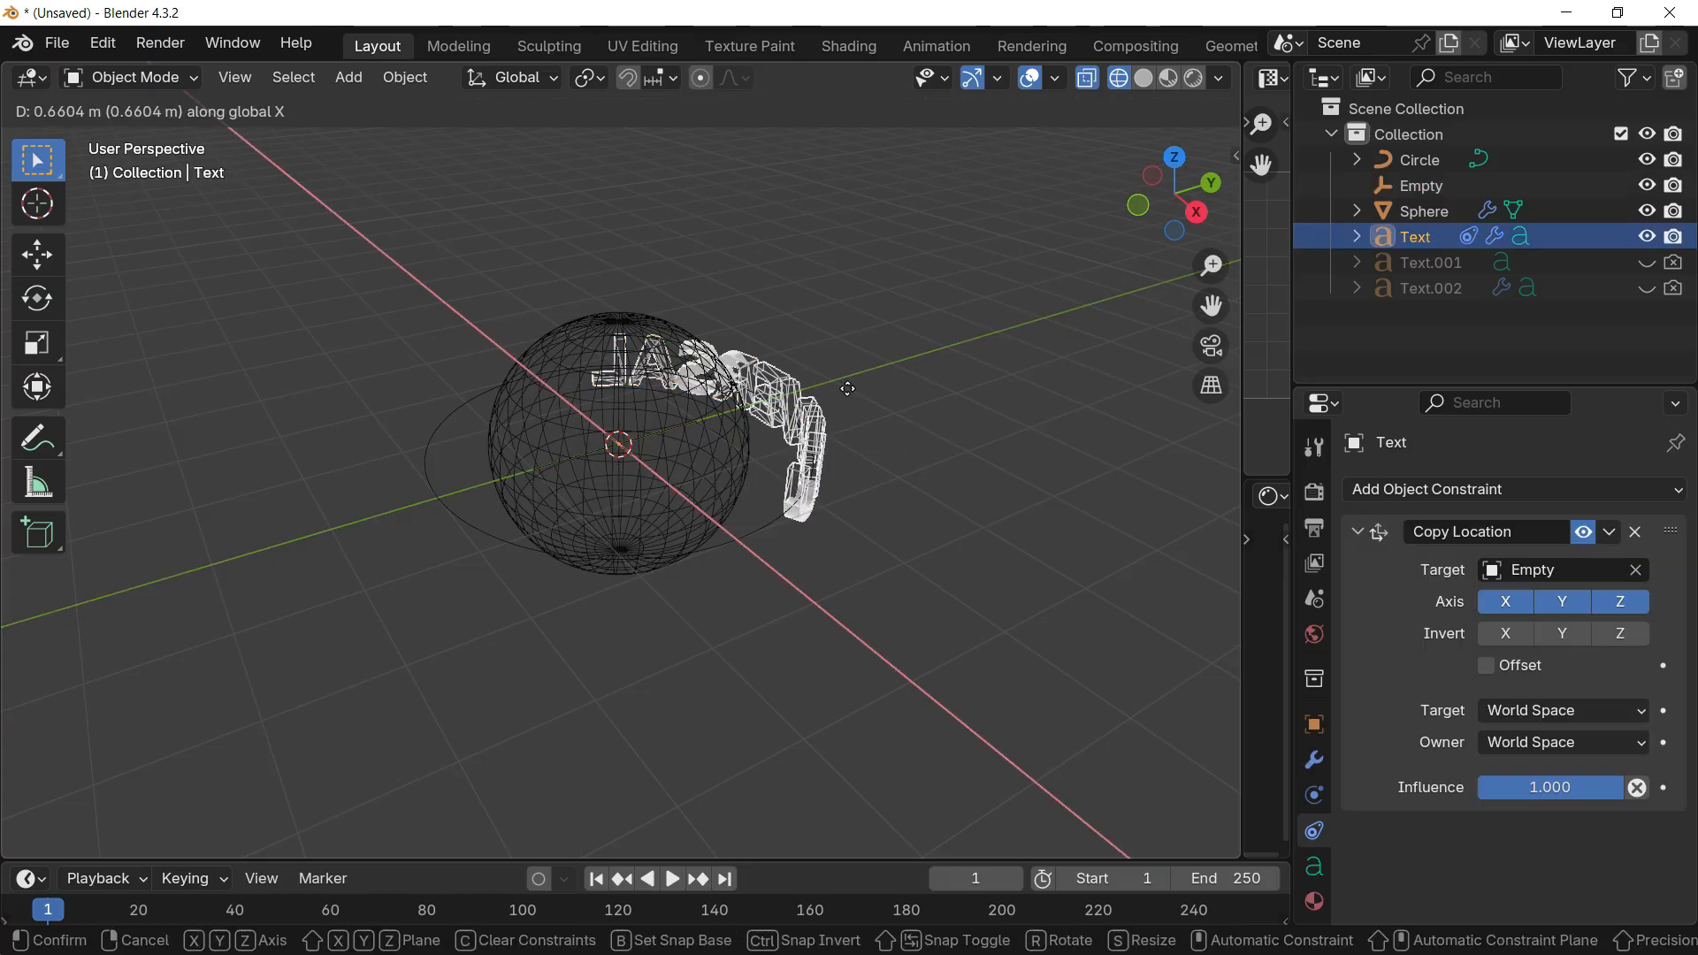
right_click(893, 378)
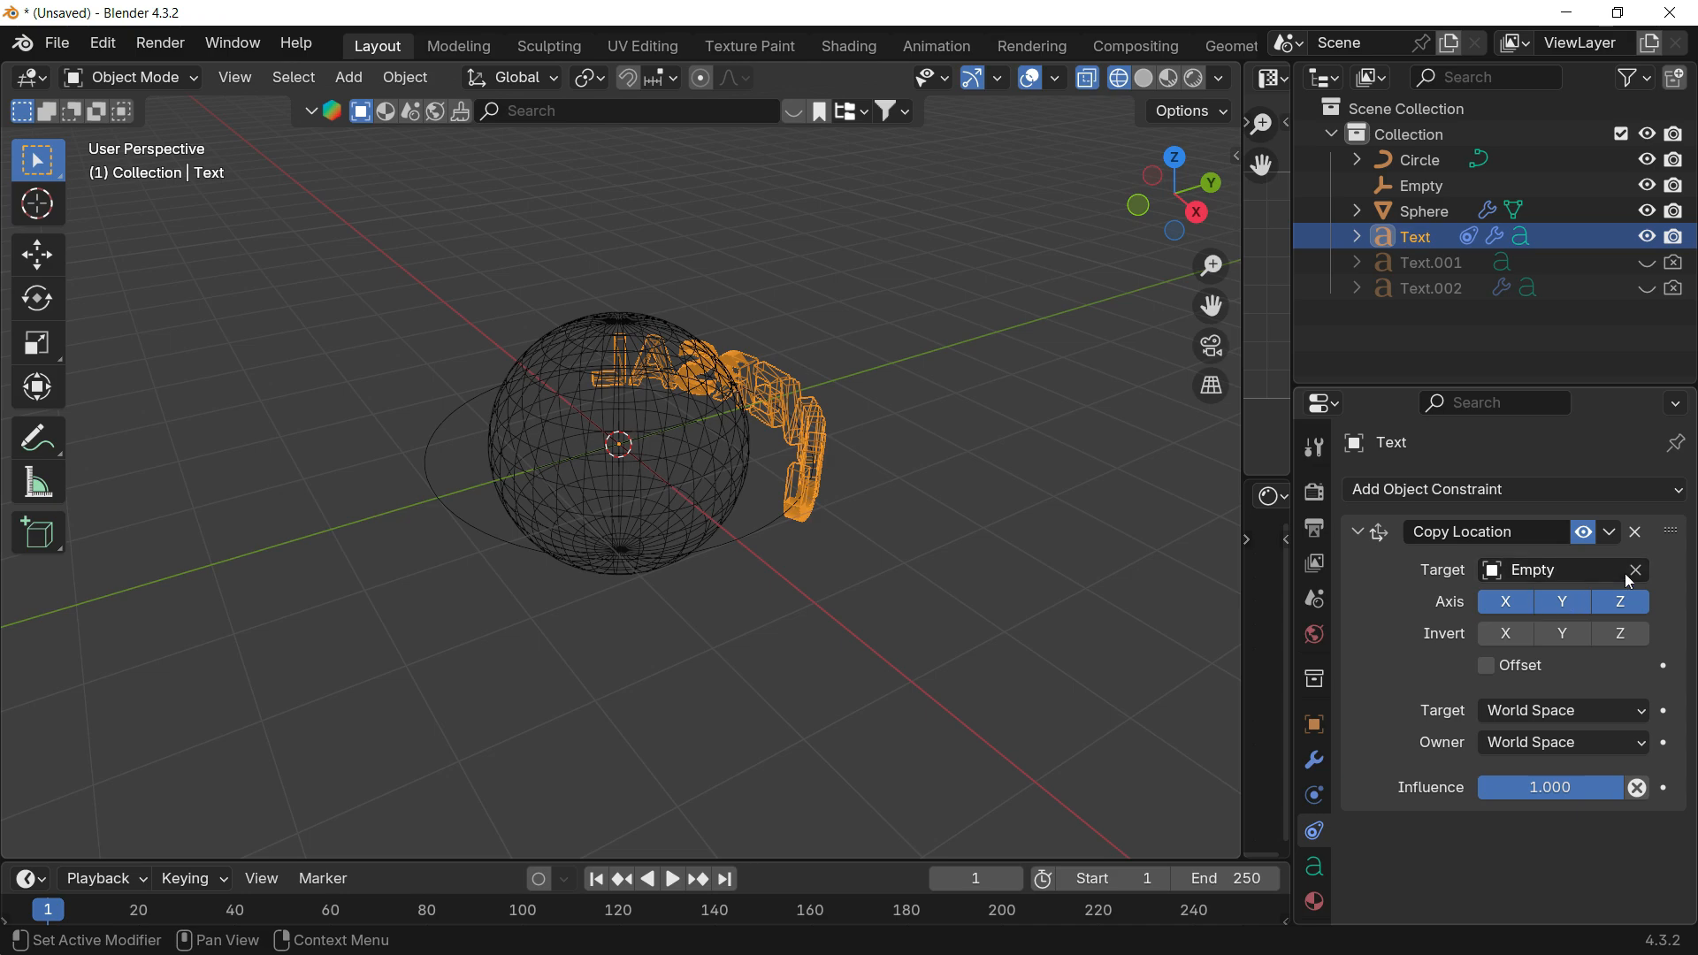
Step: Disable the text's Copy Location constraint, try moving the text along the global Y axis, and undo the move
click(1583, 531)
key(g)
key(y)
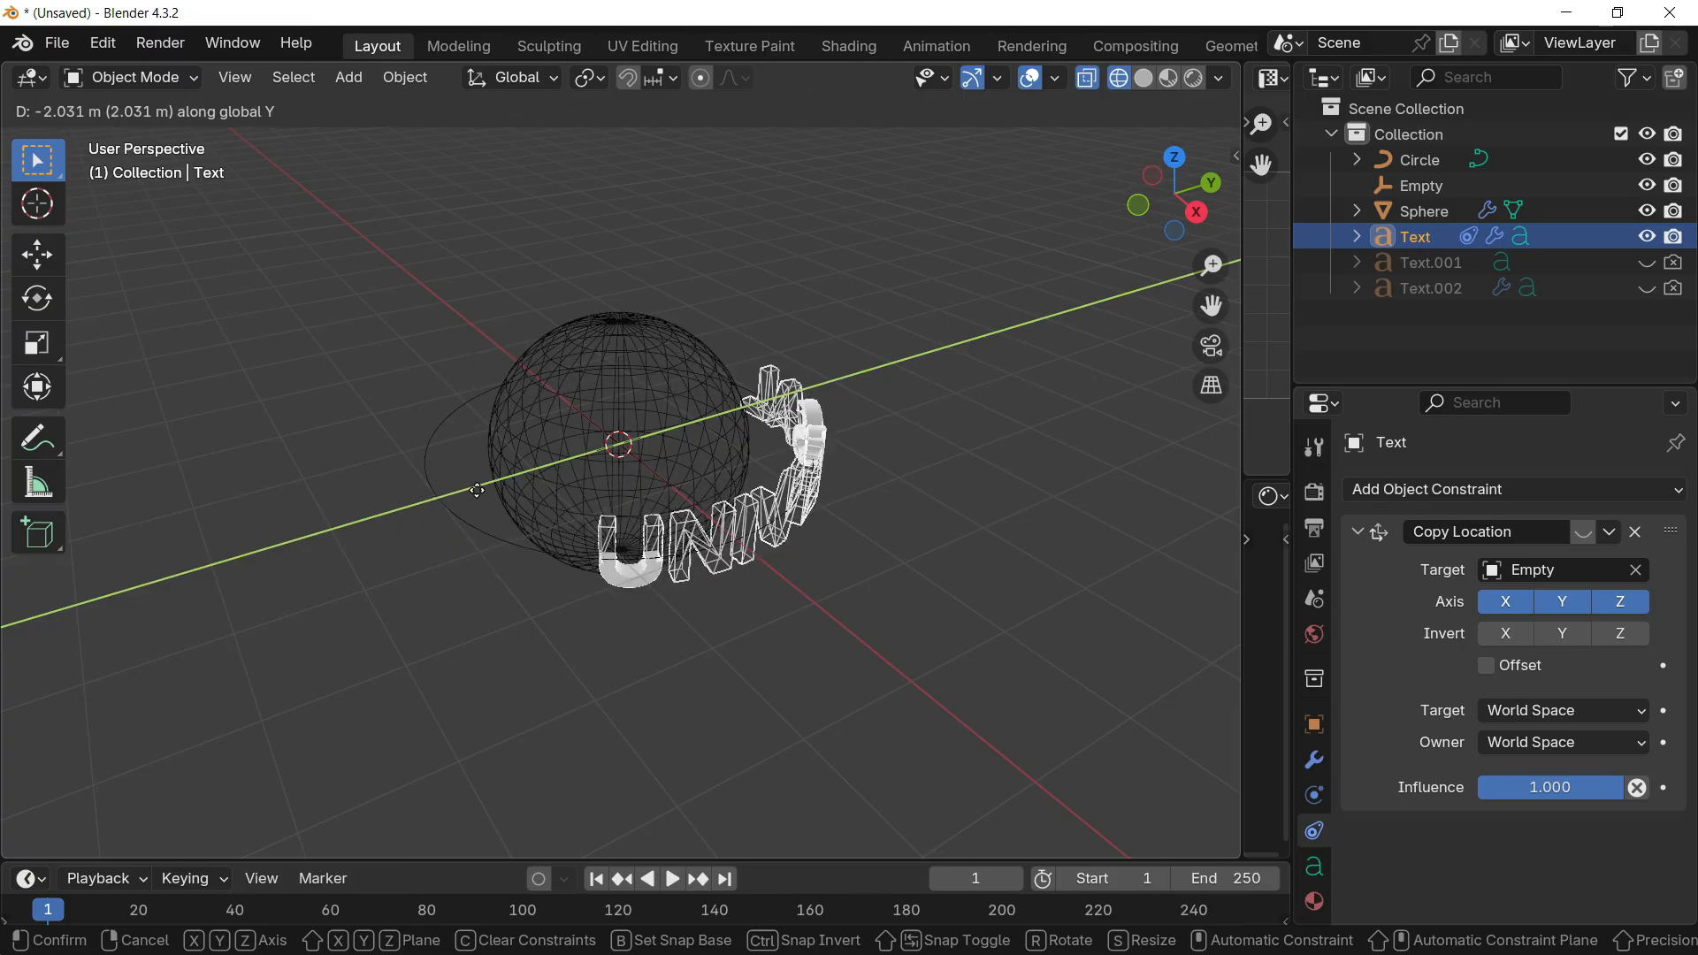
click(672, 495)
key(ctrl+z)
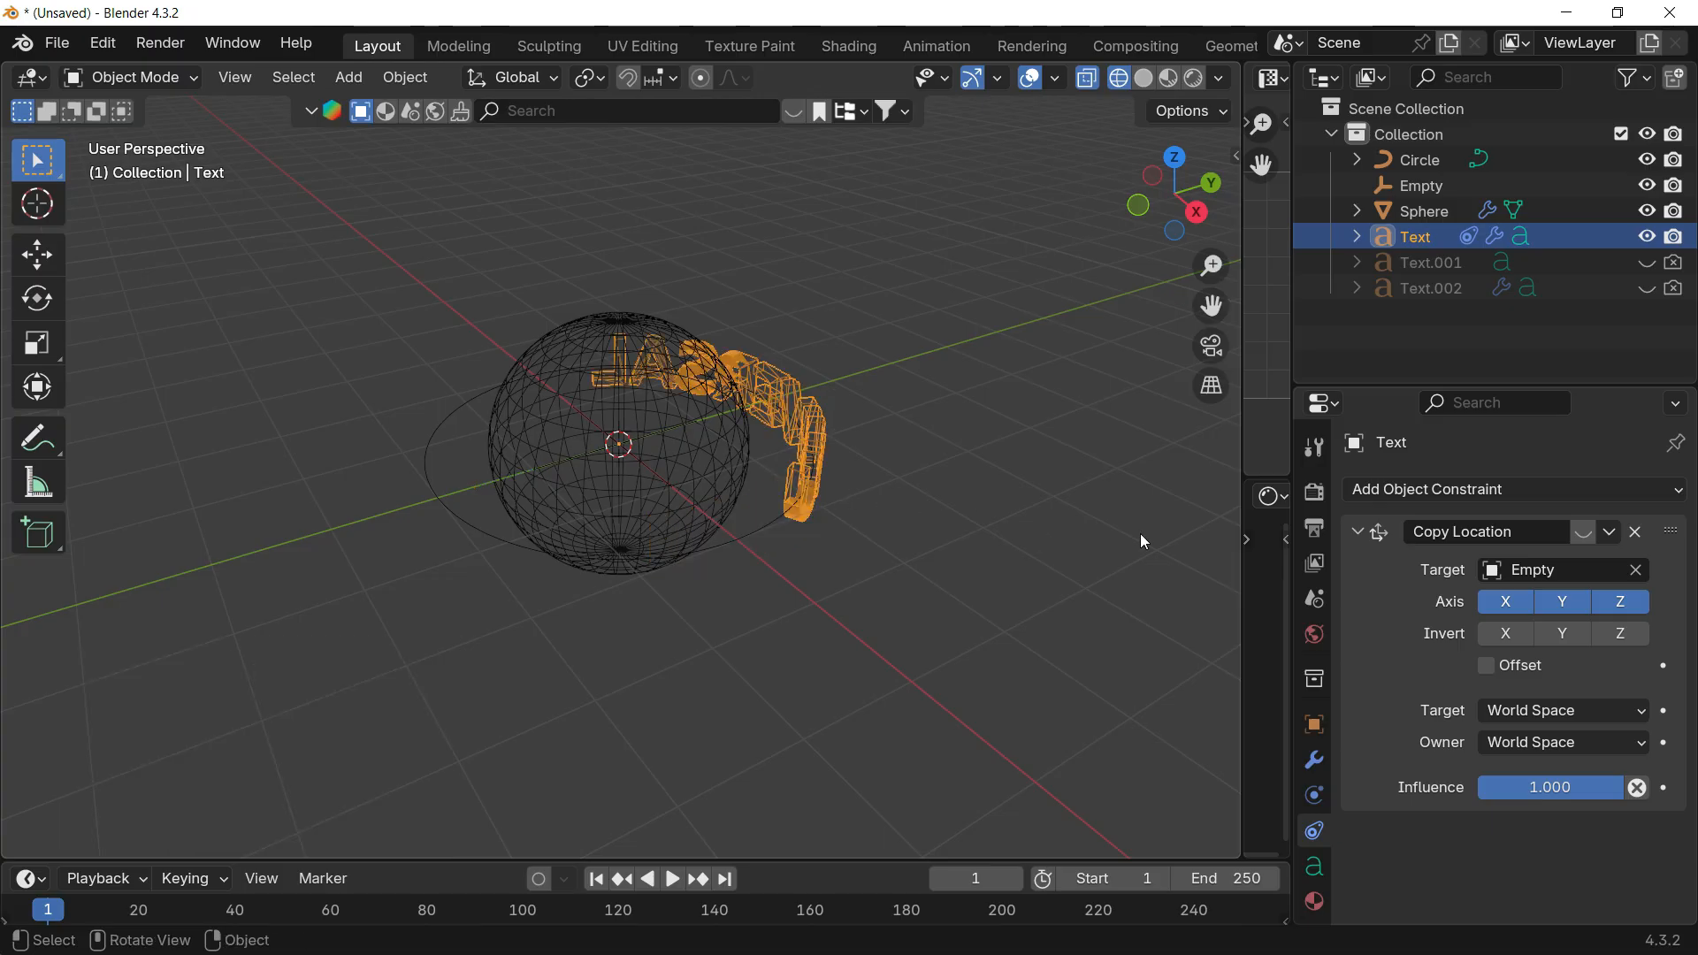
Step: Try moving the empty along the global Y axis to slide the text around the sphere, and undo the move
click(623, 448)
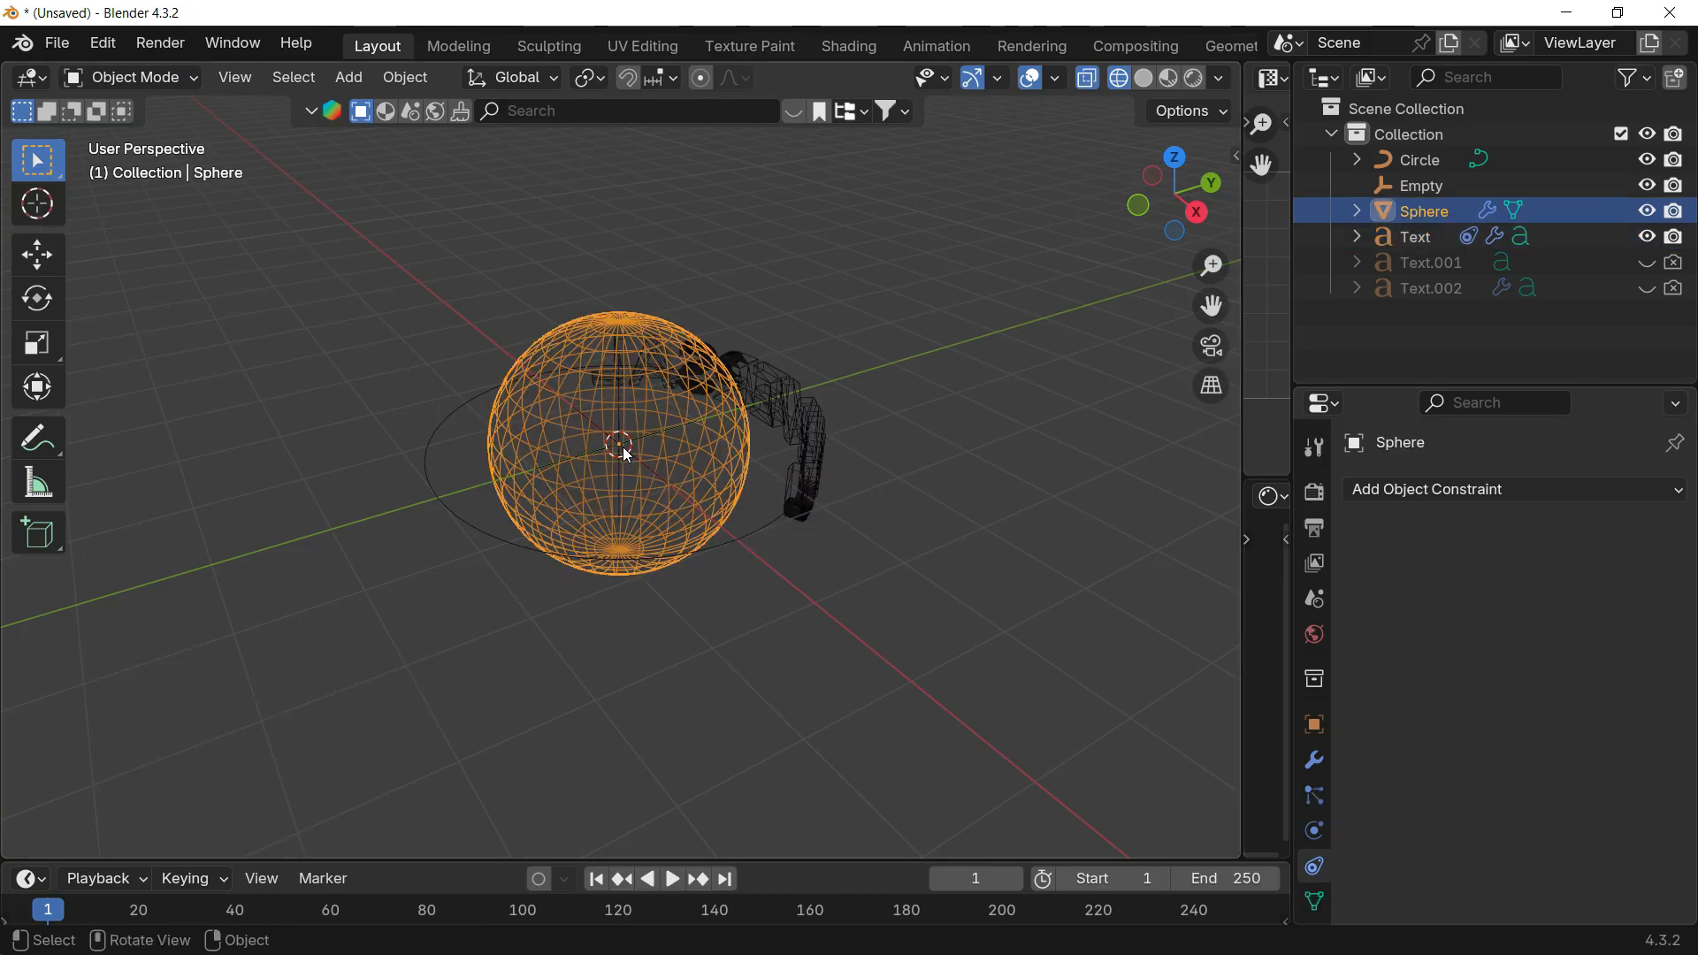
click(619, 446)
key(g)
key(y)
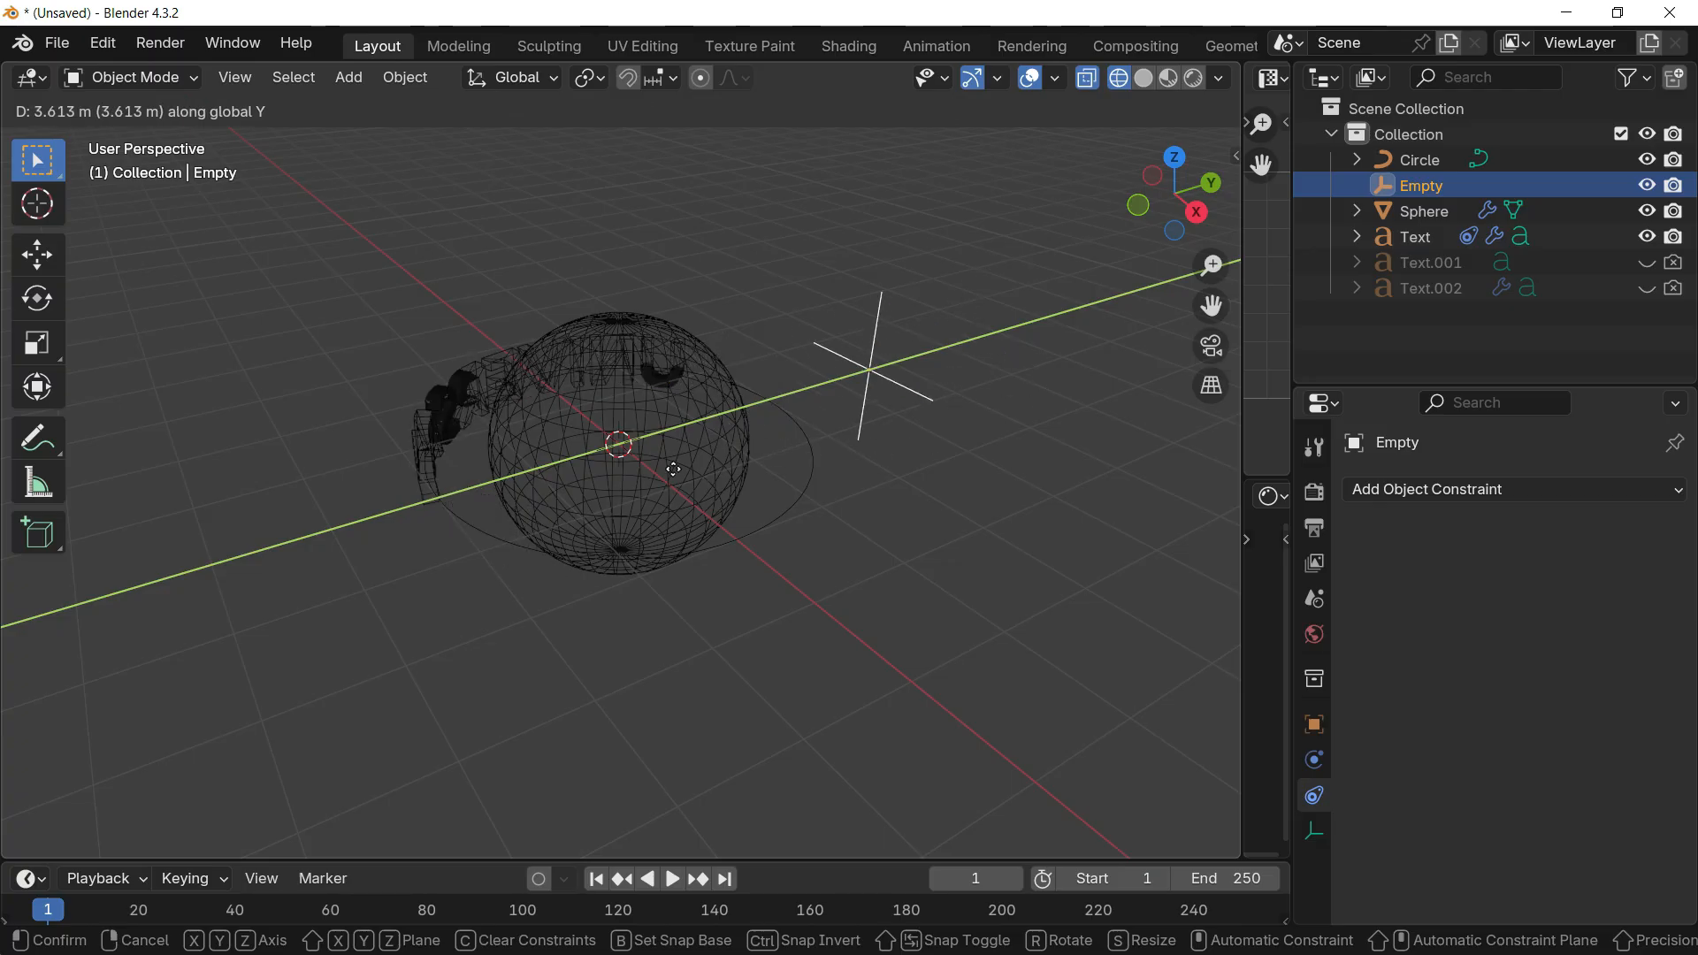
click(852, 450)
key(ctrl+z)
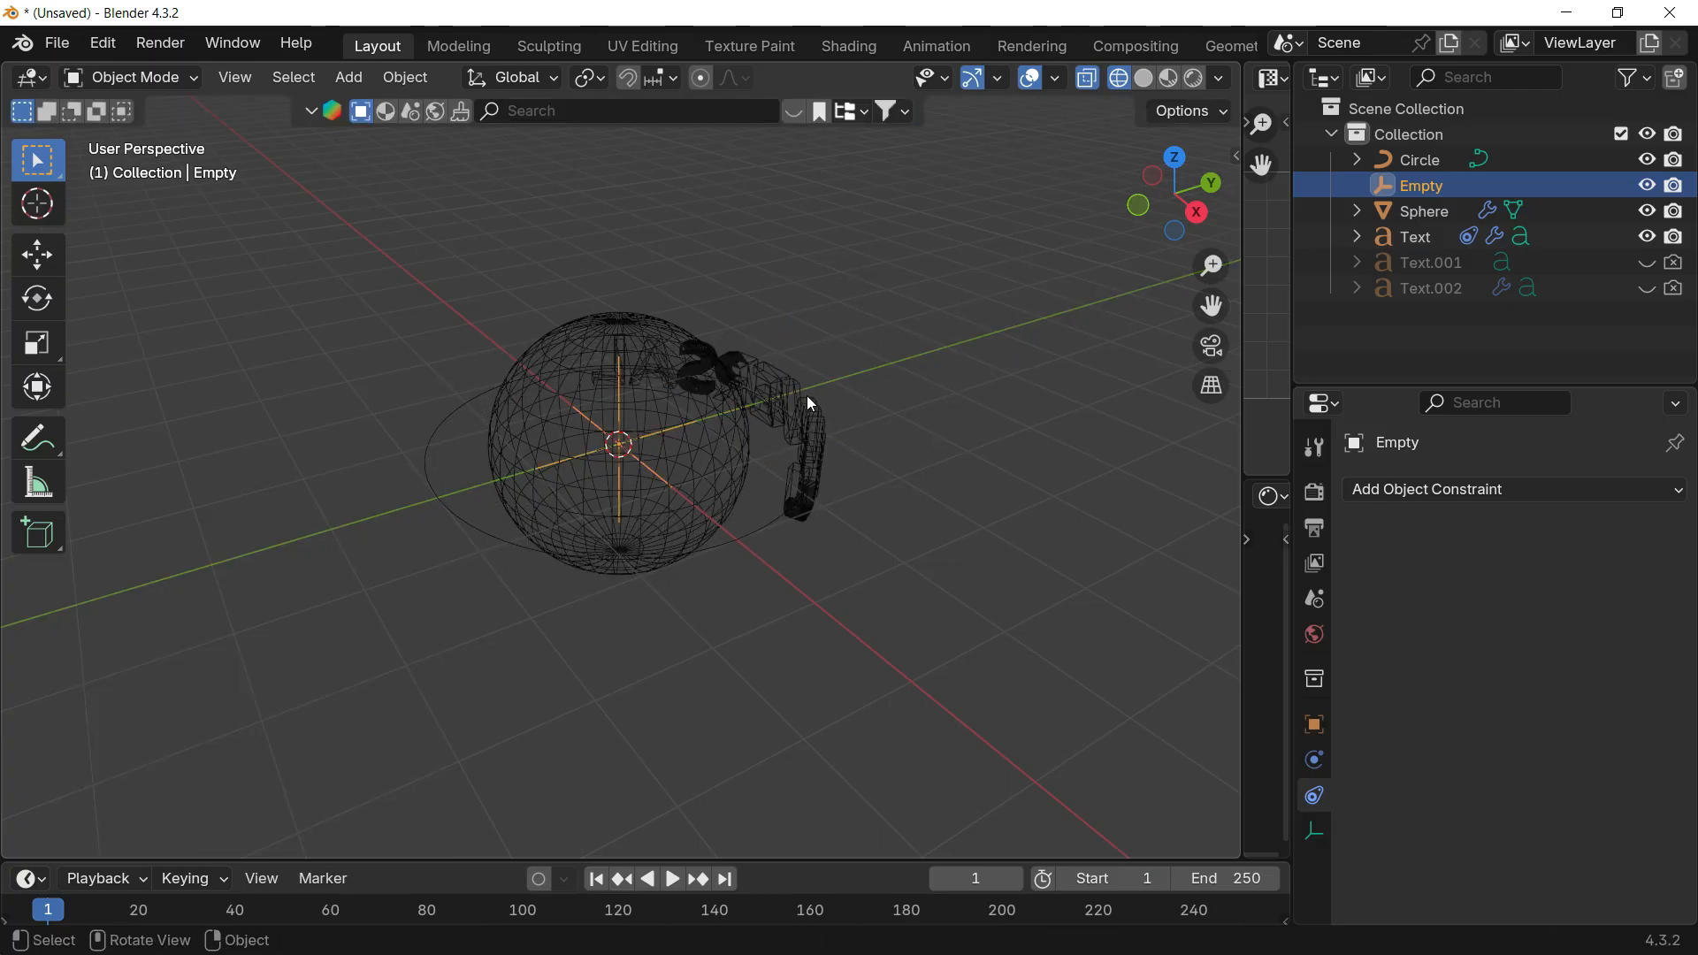
Step: Switch the viewport to solid shading, enlarge the timeline area, and briefly play the animation
key(z)
click(958, 389)
mouse_move(763, 475)
middle_down()
mouse_move(692, 385)
mouse_move(686, 421)
middle_up()
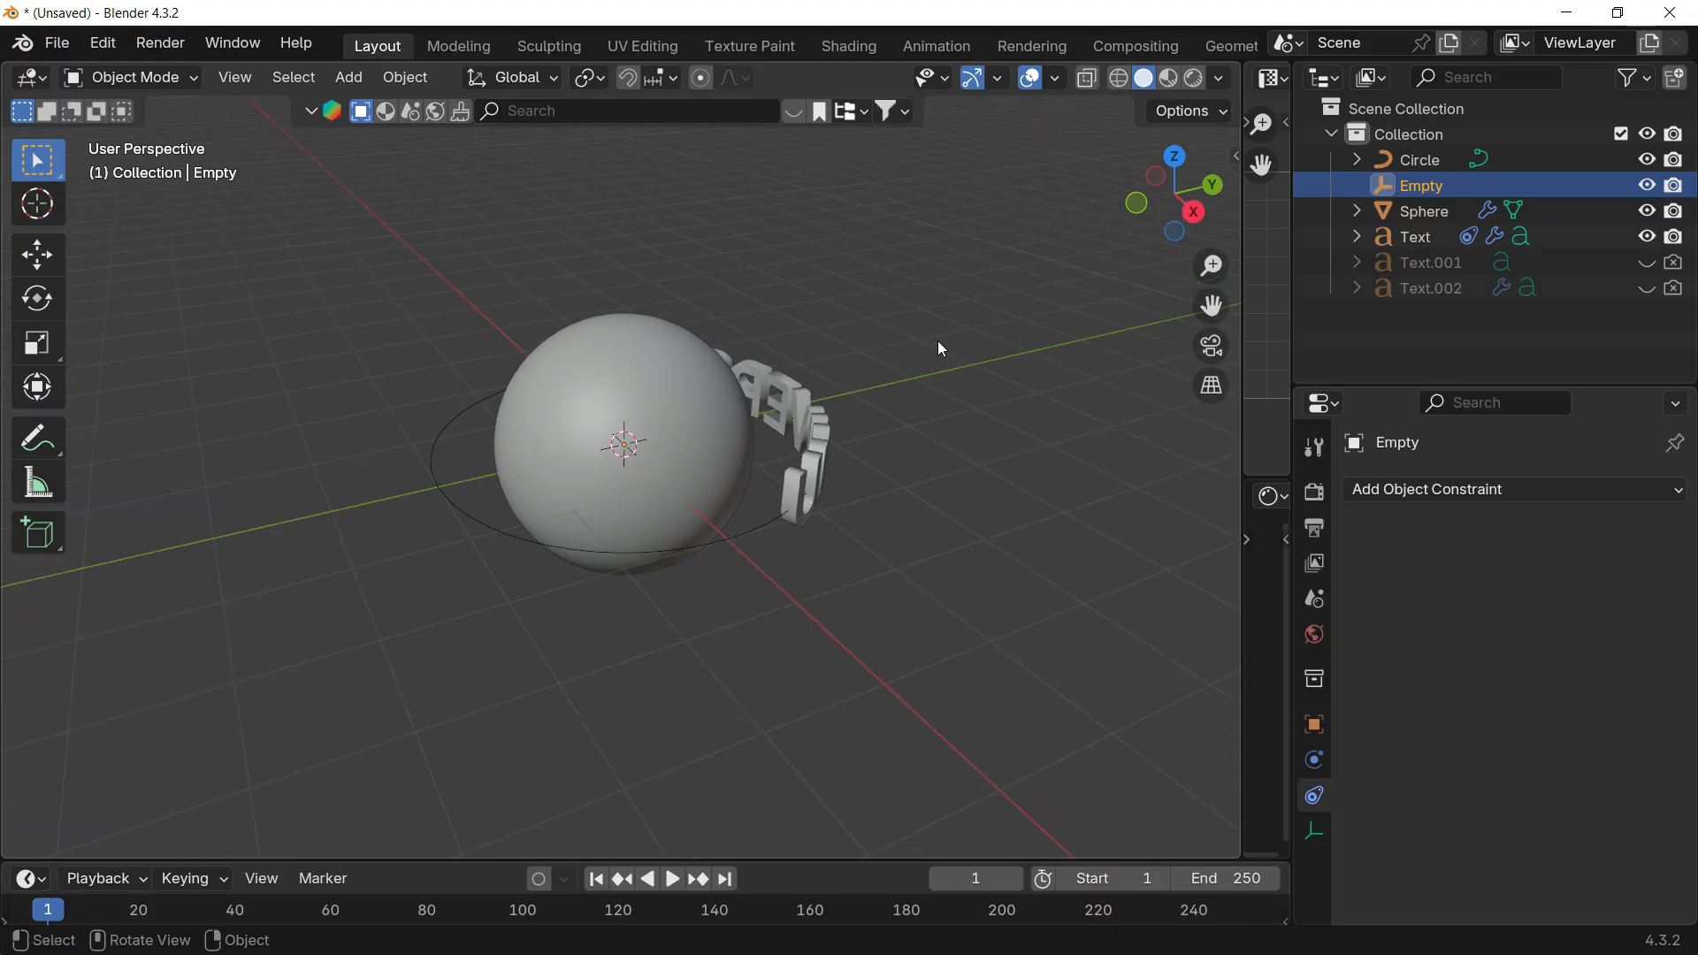
click(758, 539)
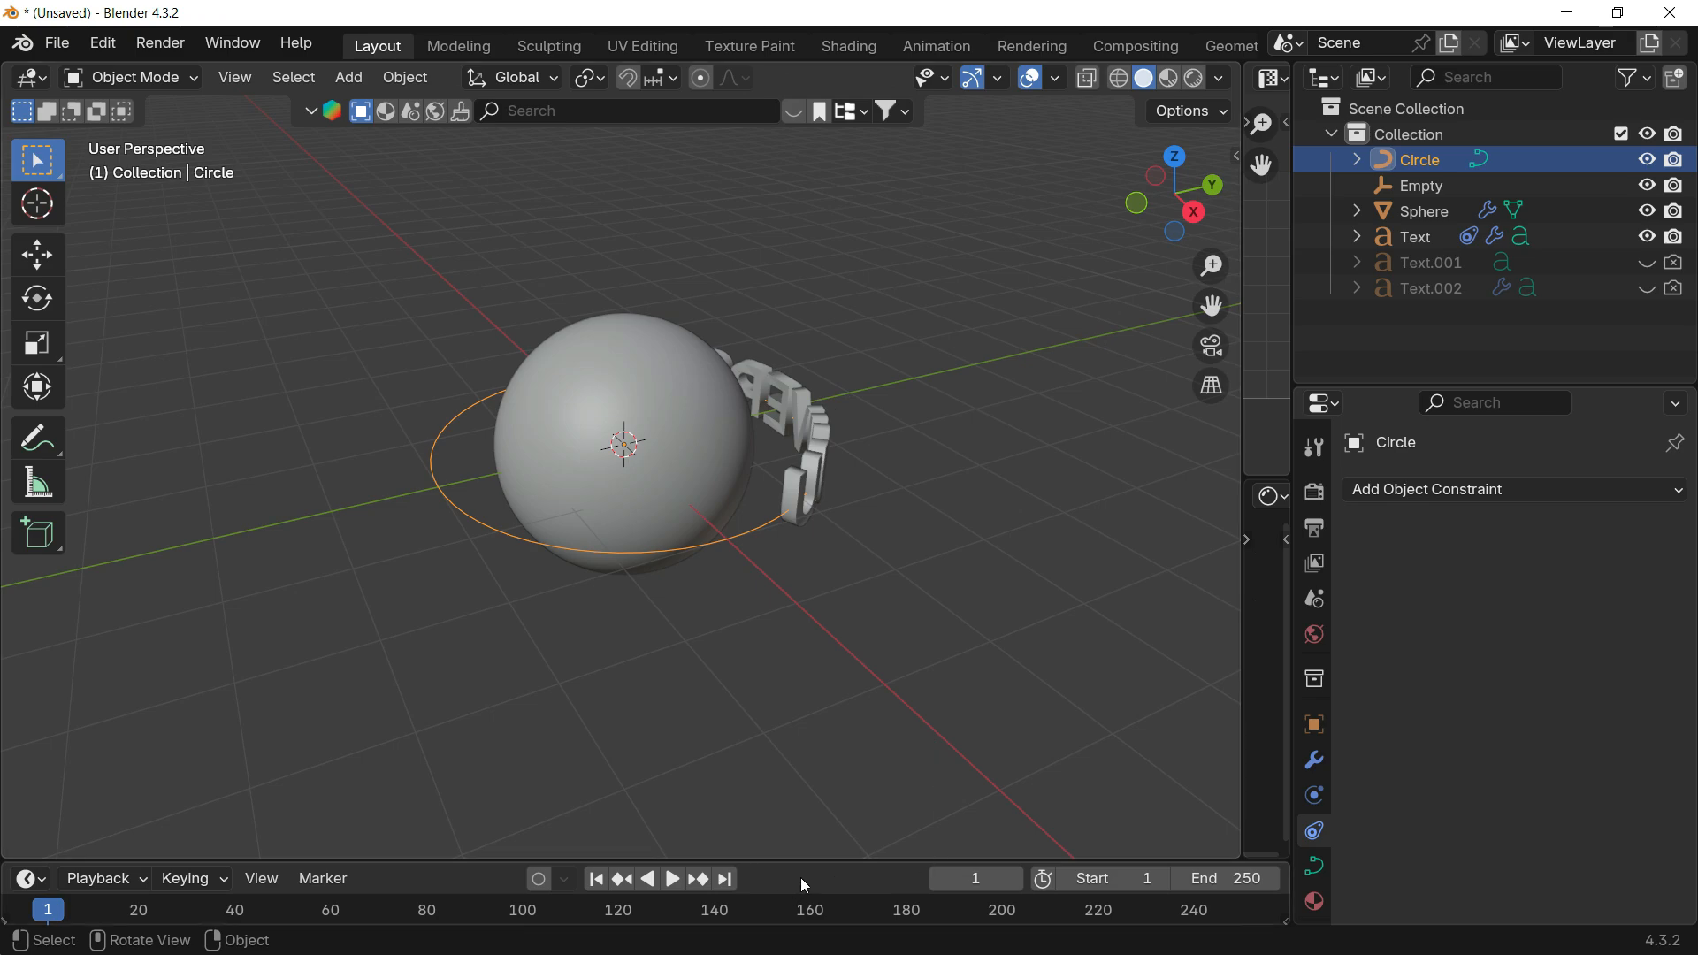
drag(834, 858, 819, 710)
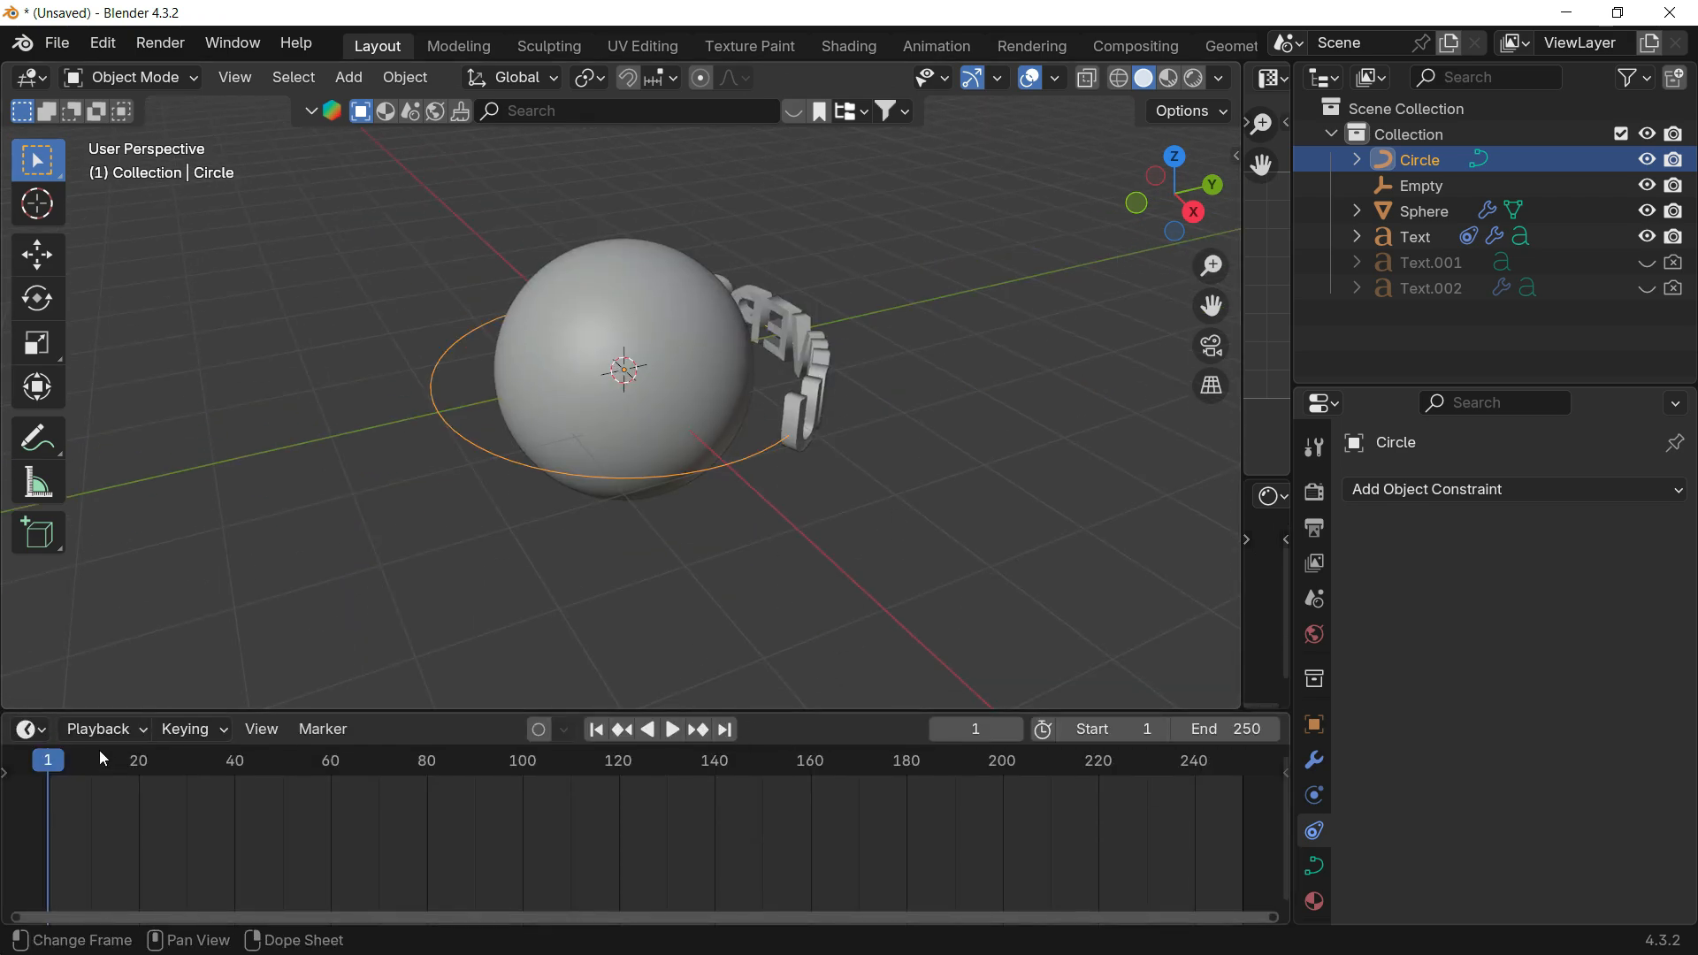
click(672, 729)
key(Escape)
Step: Add a camera aligned with the right orthographic view and look through it
click(1193, 212)
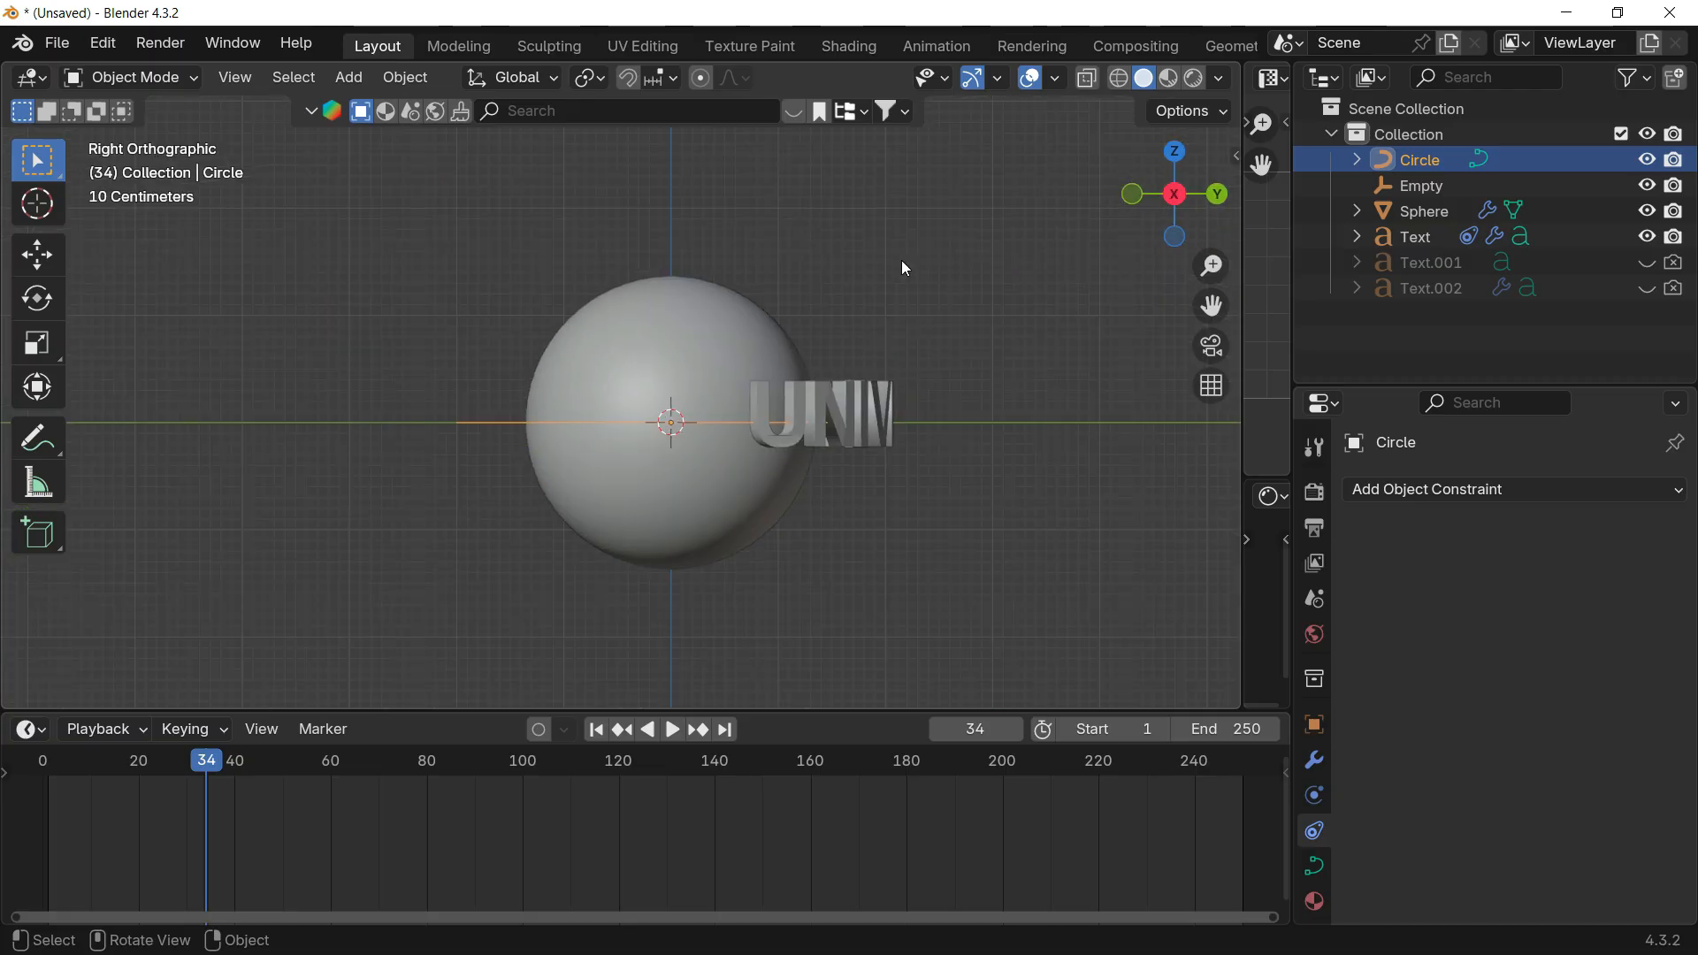
shift+middle_drag(886, 382, 873, 333)
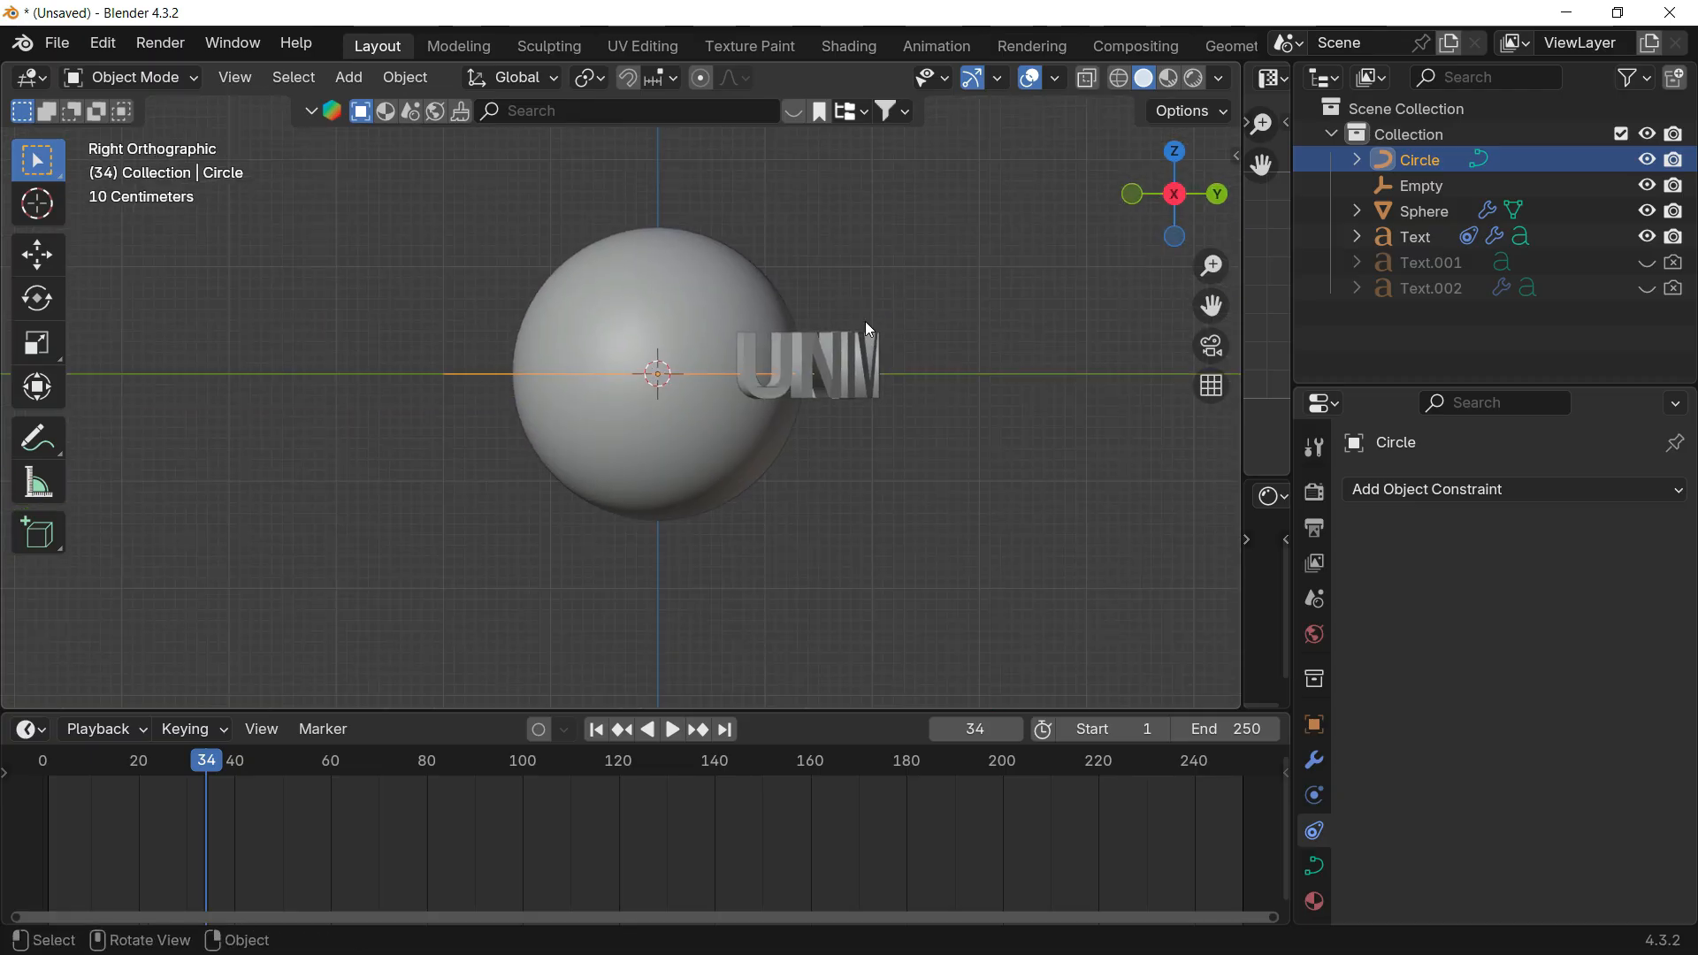
key(shift+a)
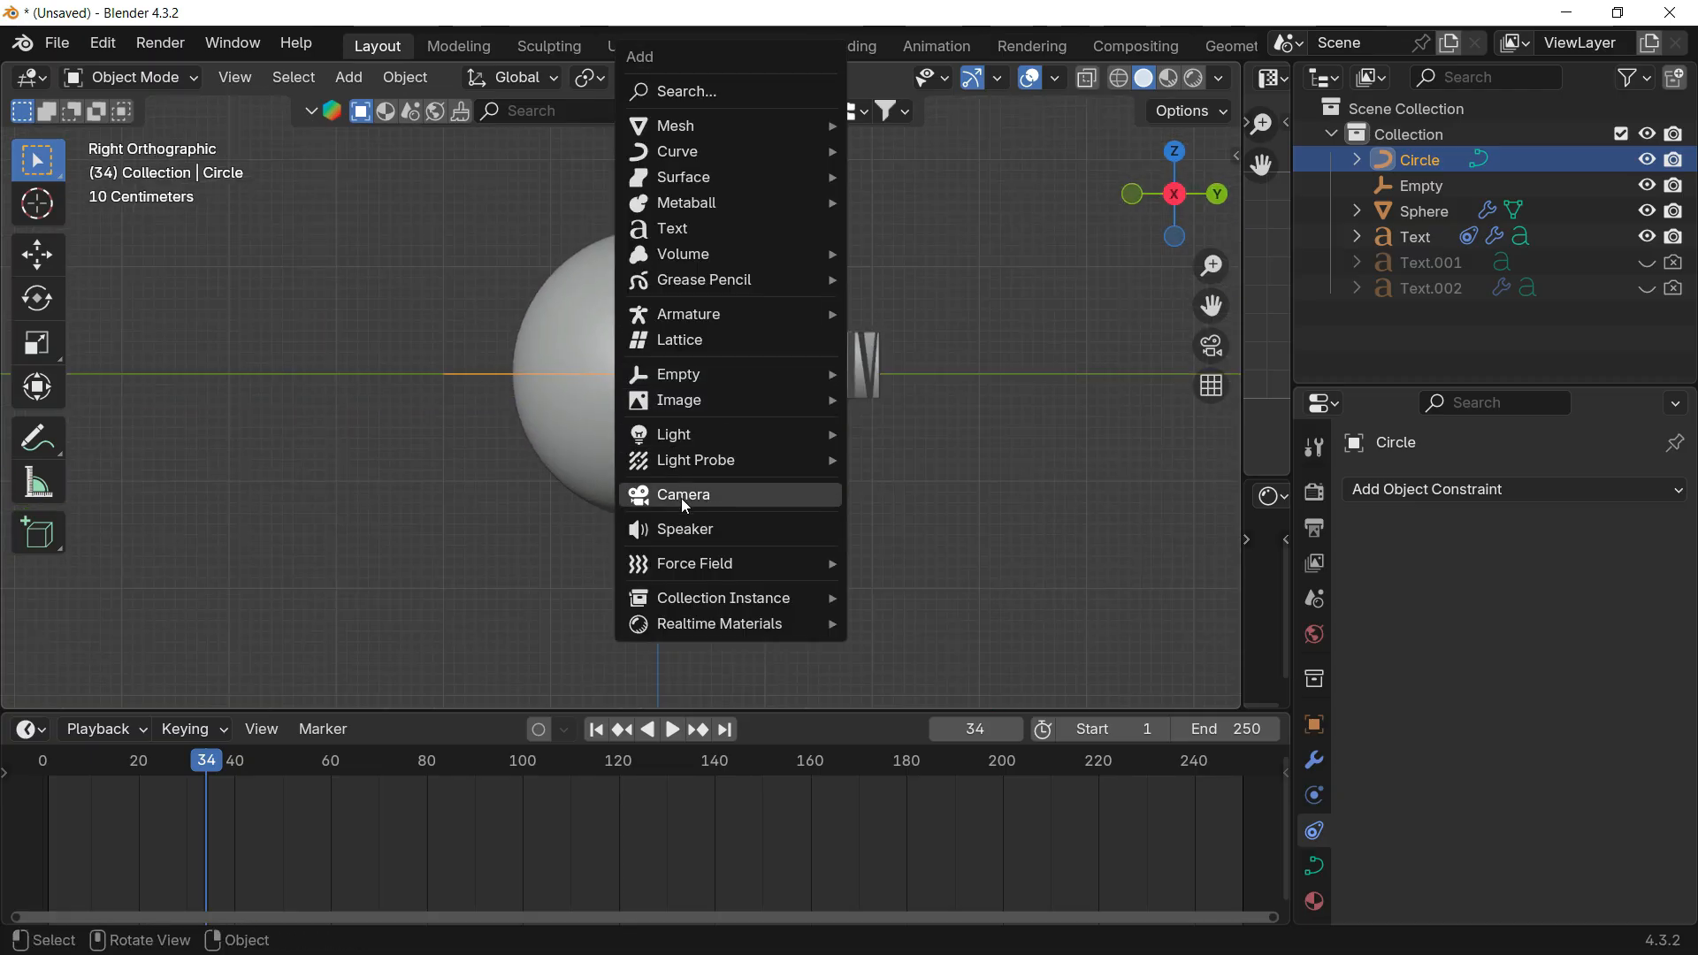
click(682, 493)
click(1207, 346)
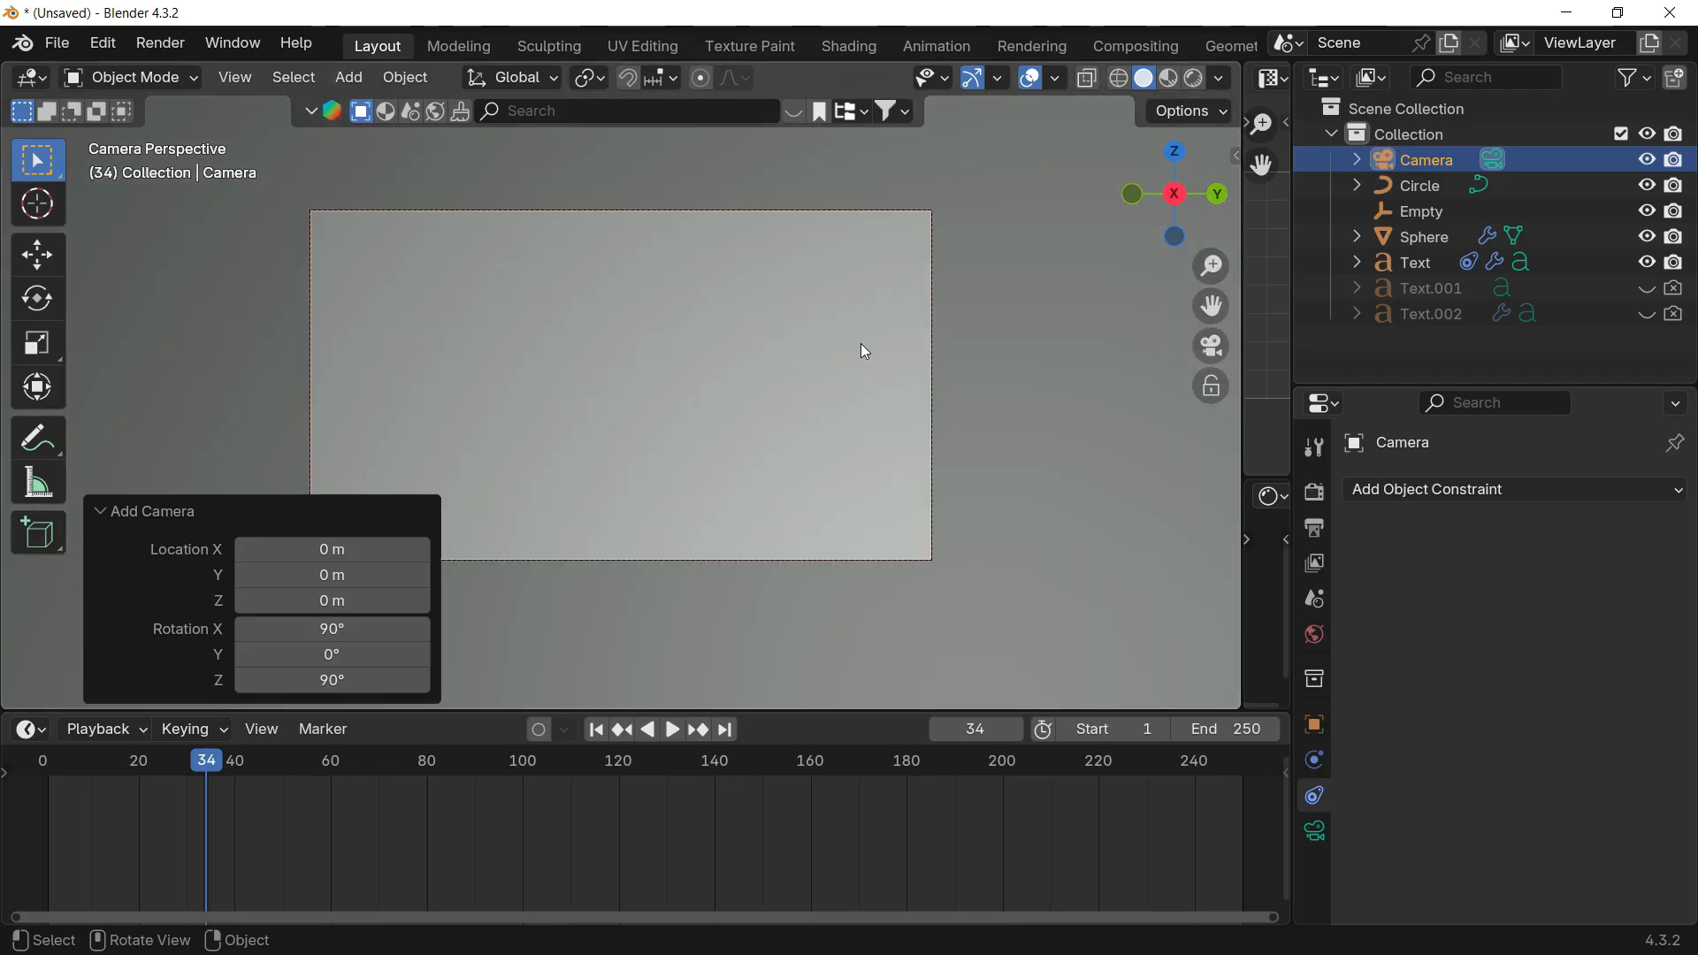
Step: Lock the camera to the view and pull it back until the whole sphere and the text fit in frame
click(1194, 384)
click(1212, 384)
scroll(771, 352, down, 10)
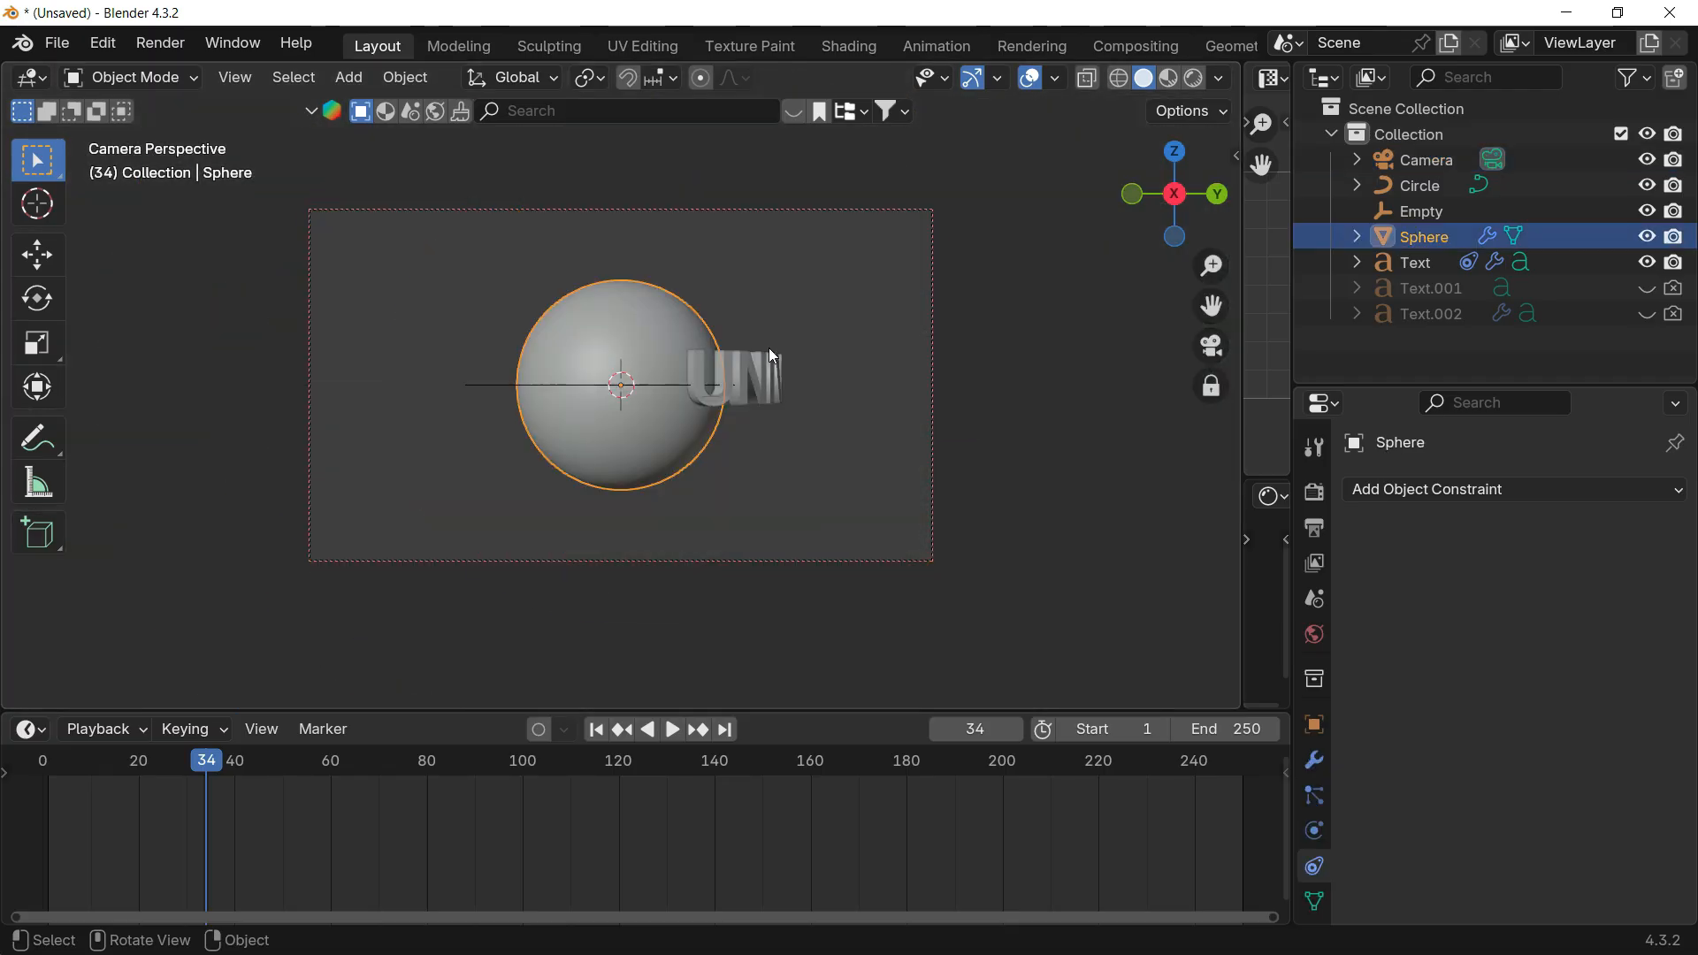
scroll(770, 354, up, 1)
scroll(771, 352, down, 1)
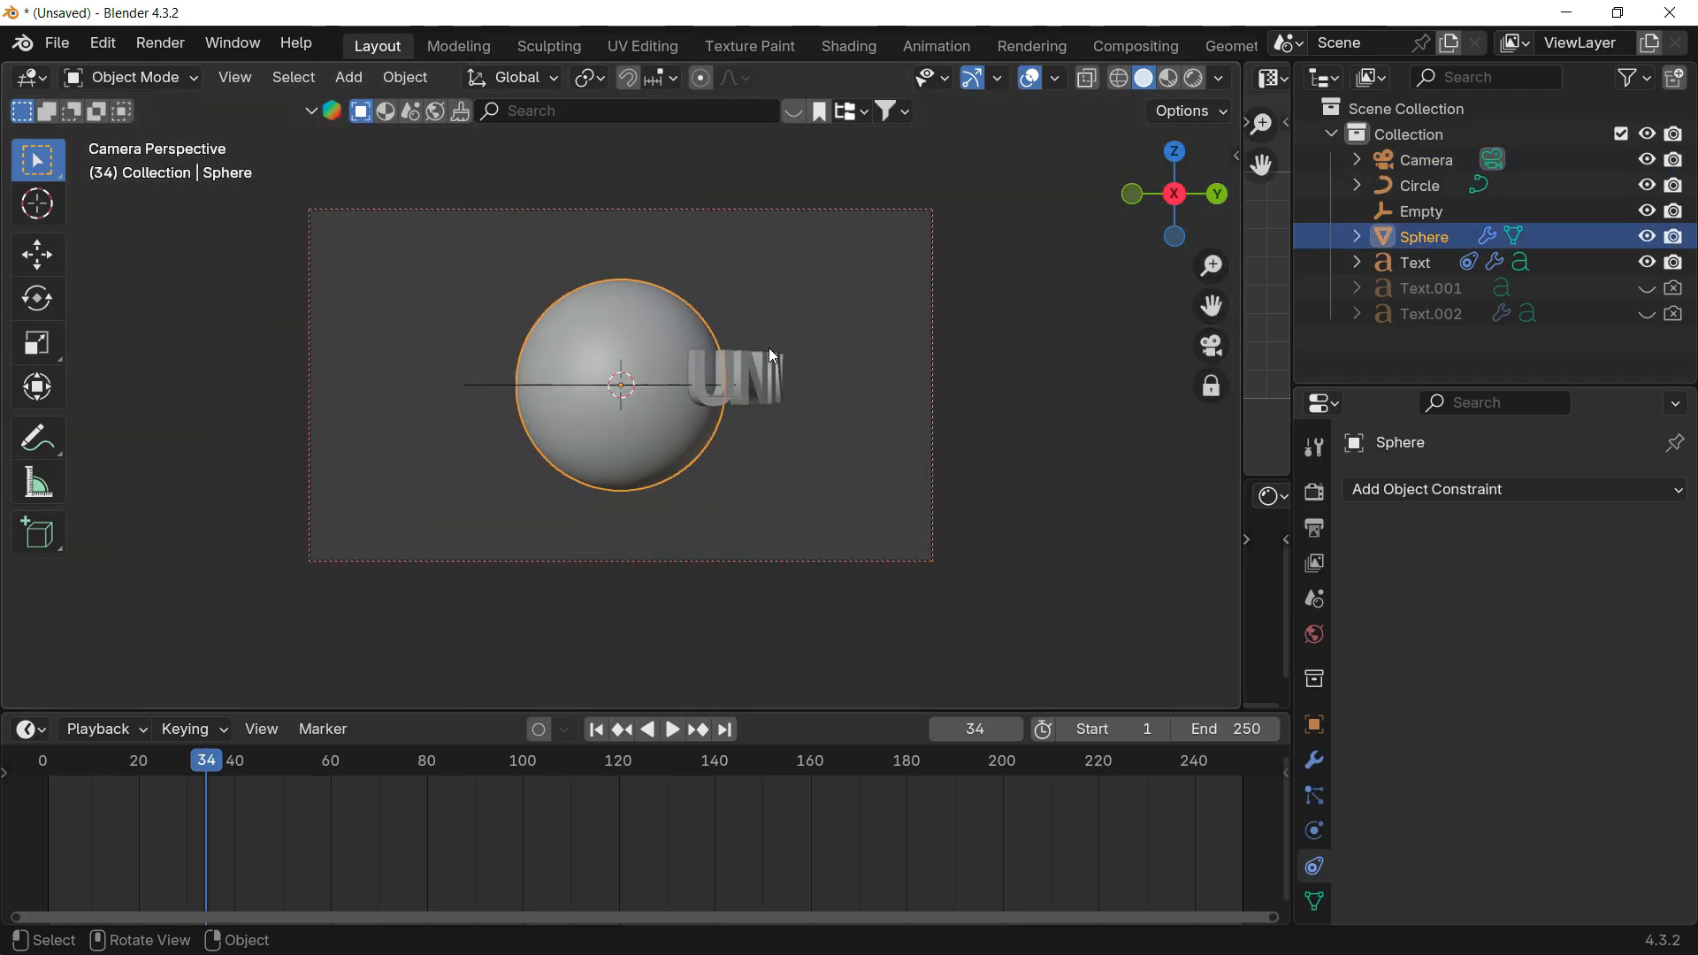
scroll(771, 326, up, 1)
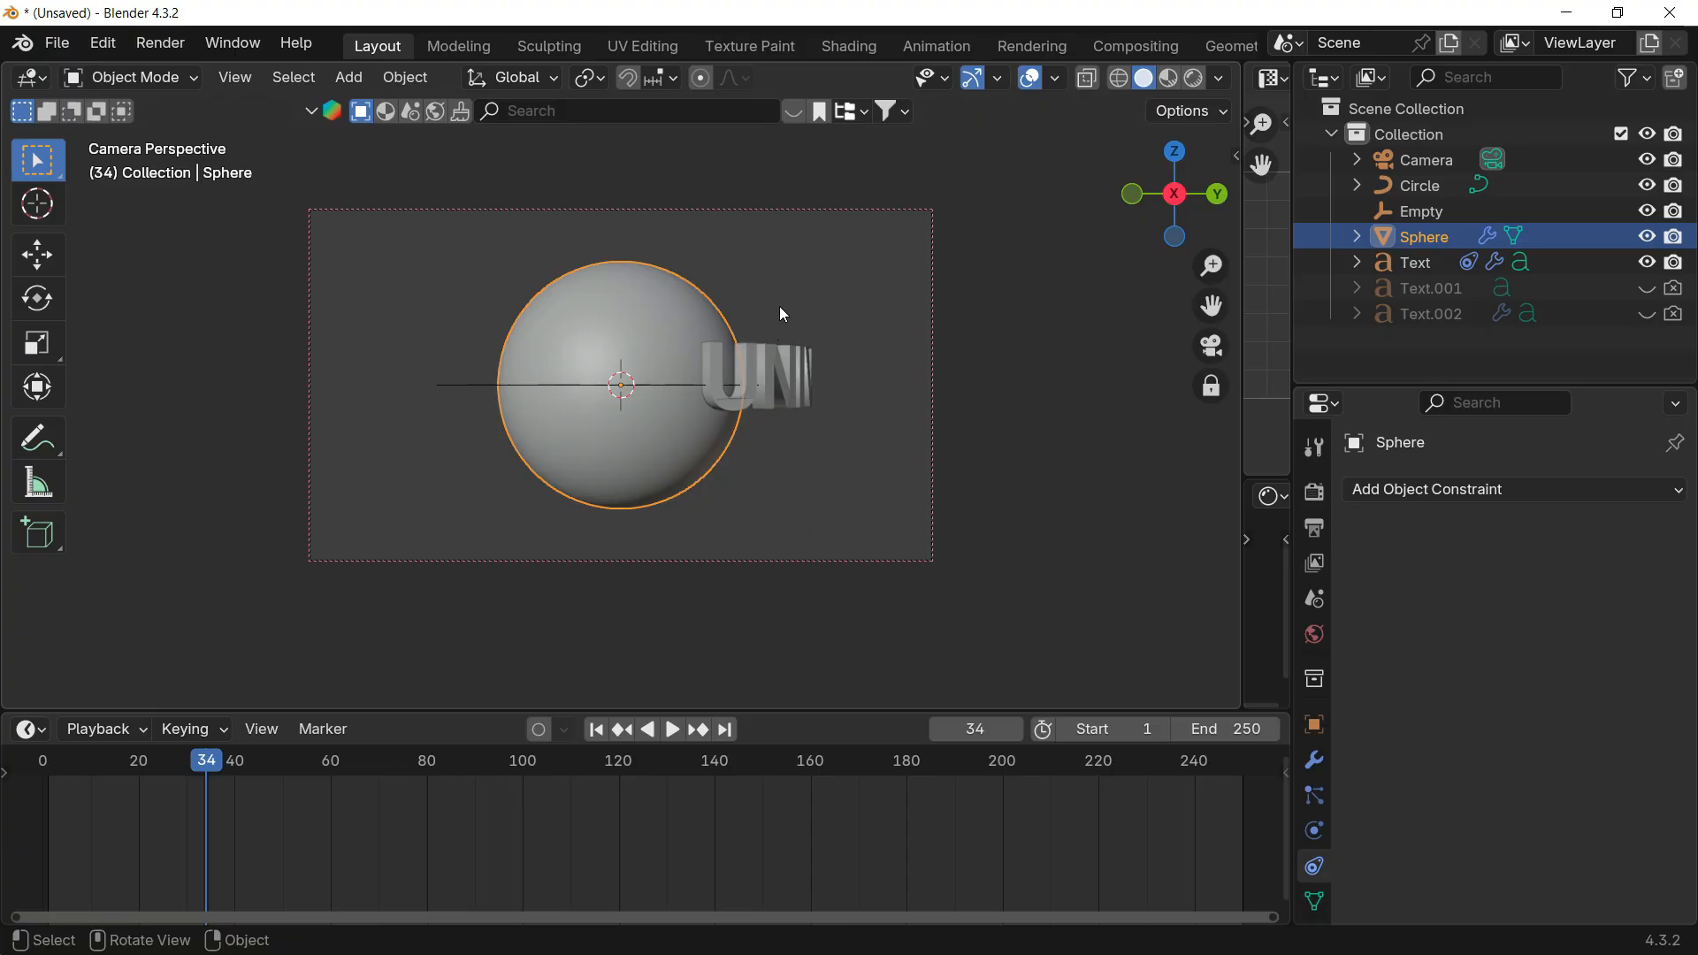
Step: At frame 180, move the empty about -3.035 m along global Y so the text faces the camera, and keyframe it
drag(231, 760, 48, 762)
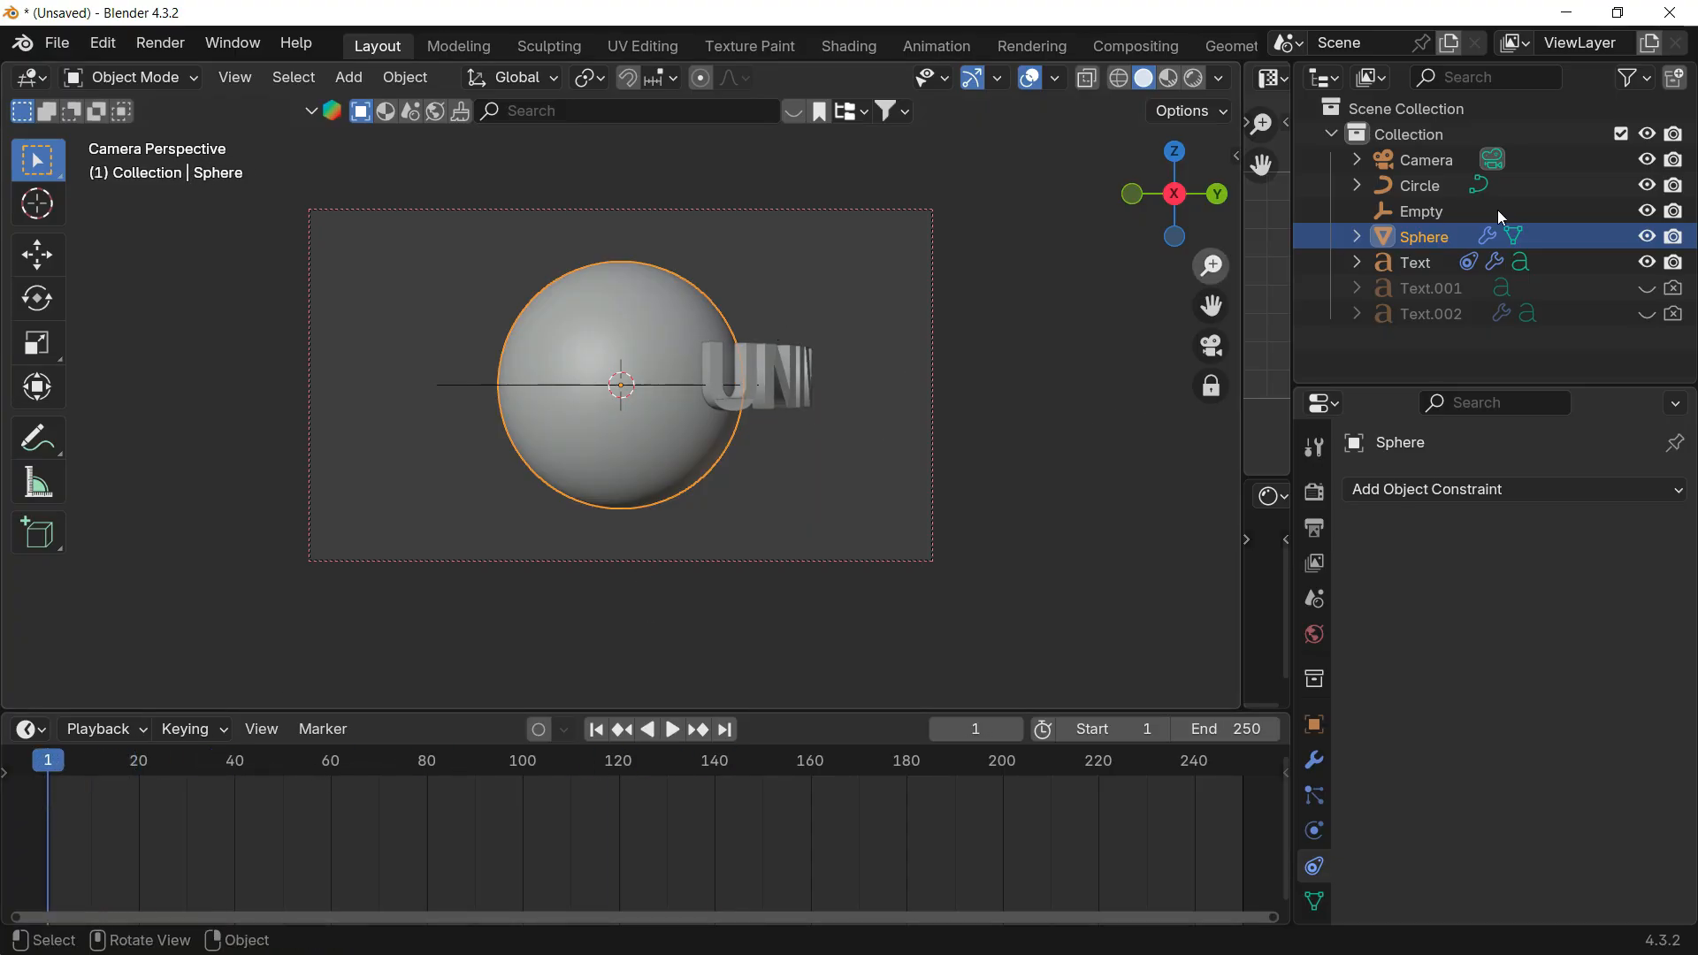
click(1447, 212)
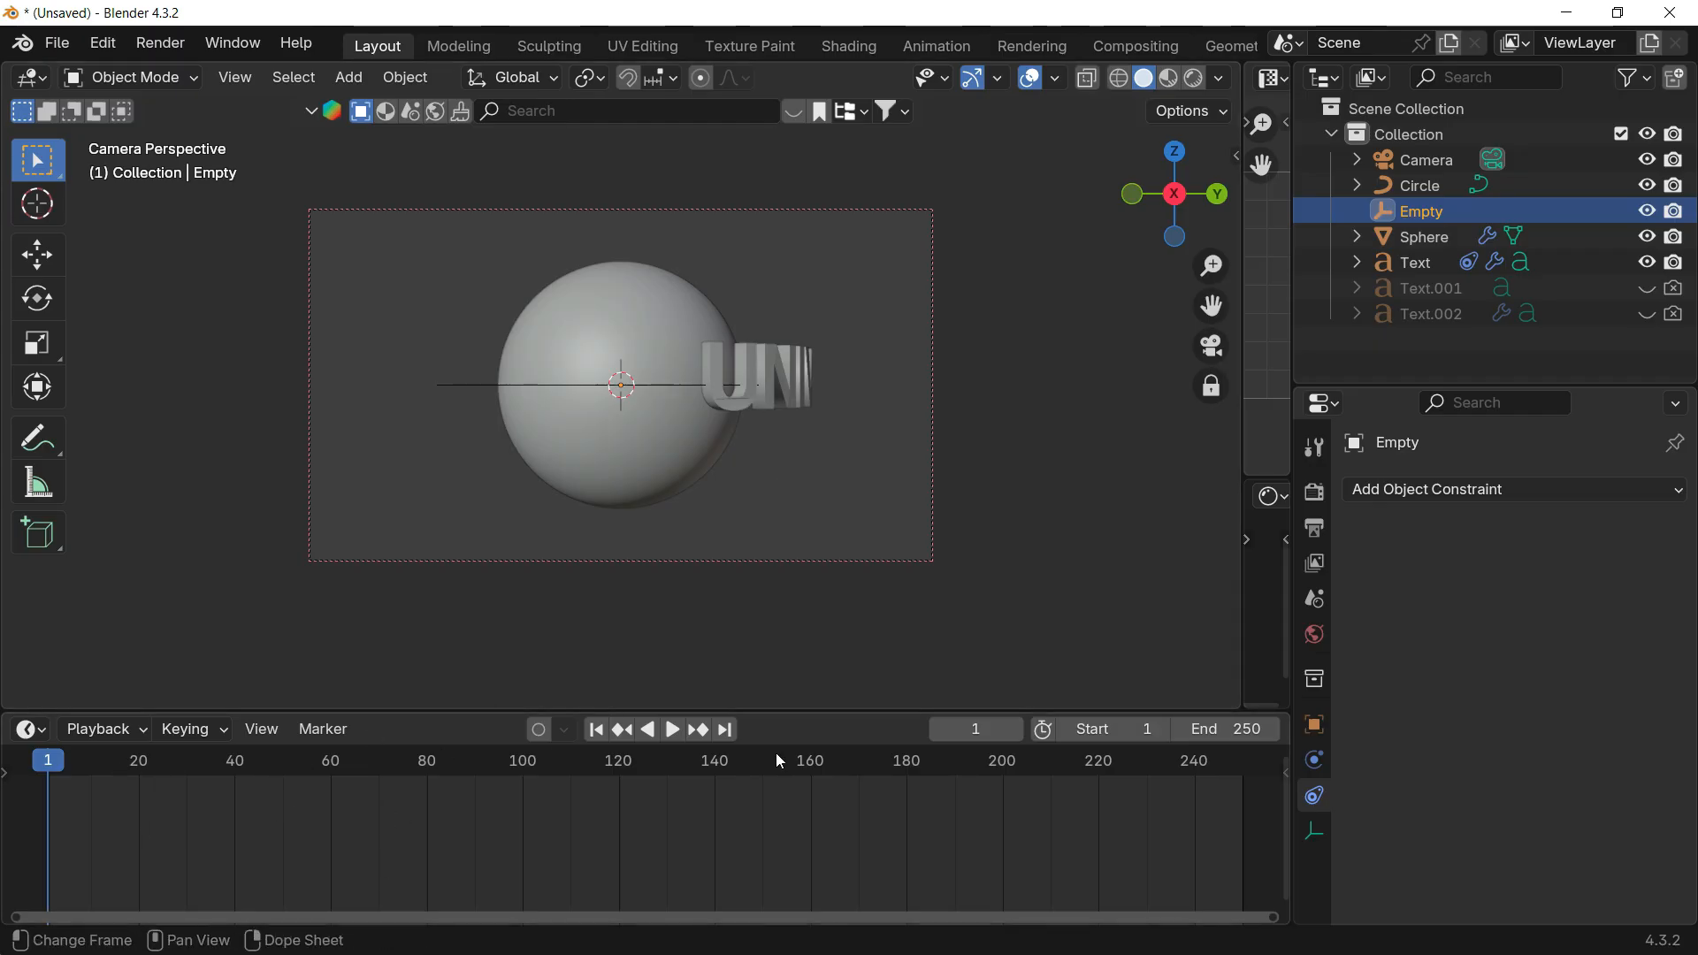
key(space)
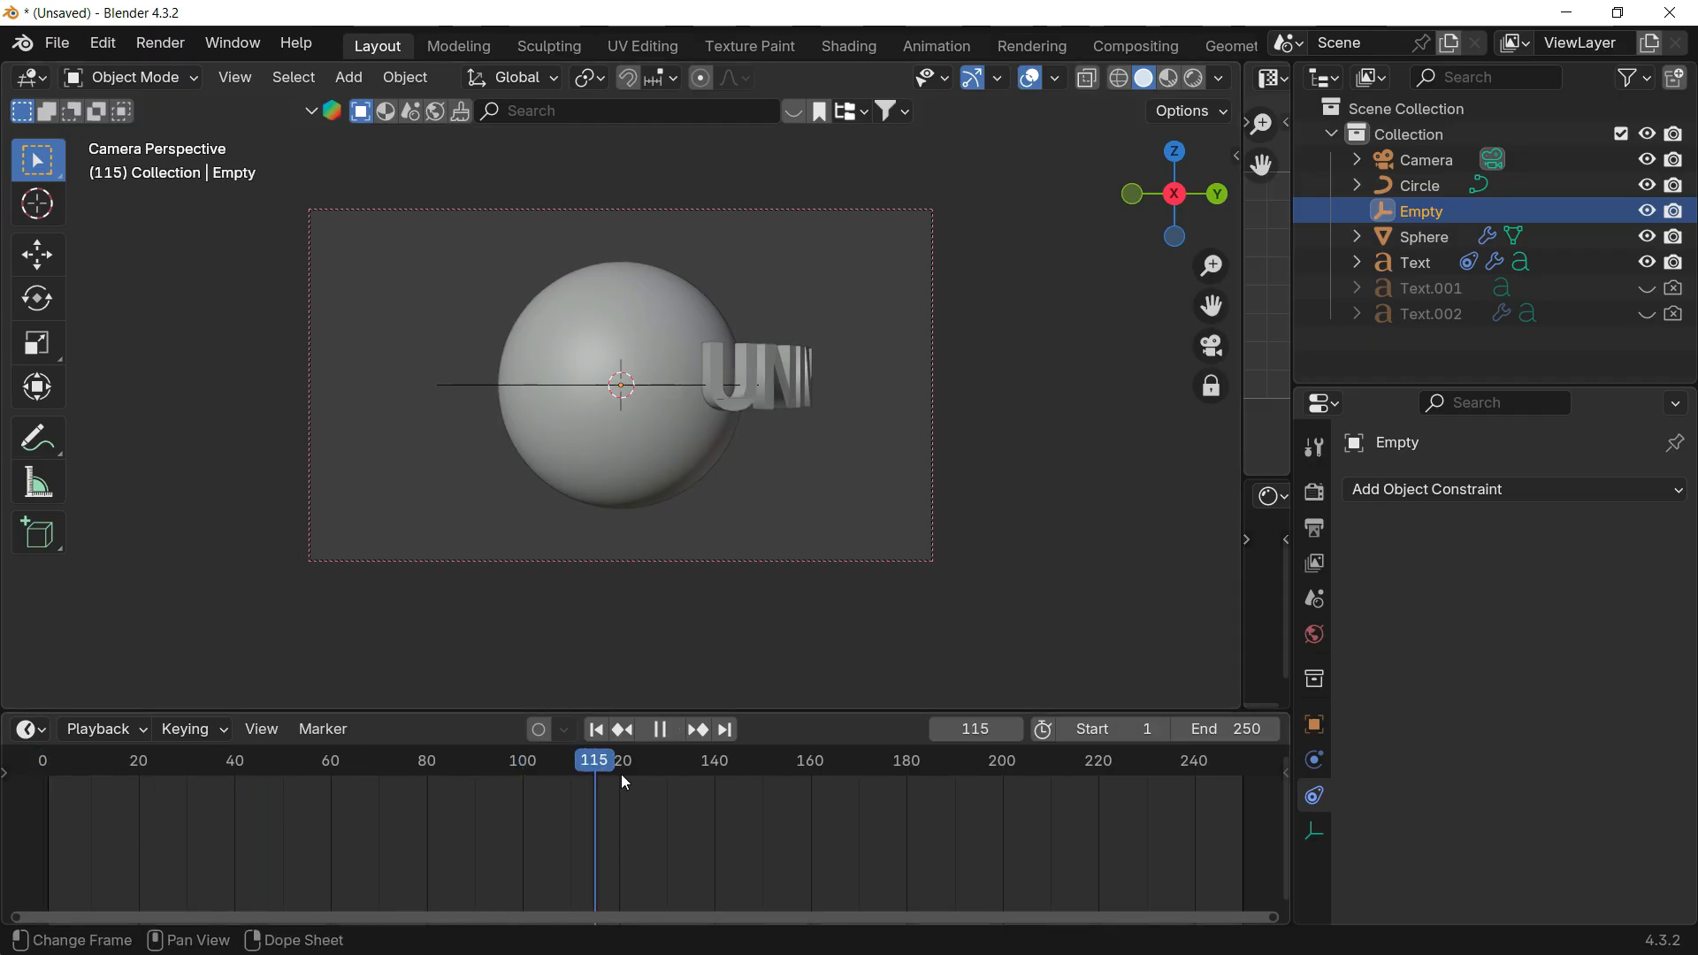
drag(884, 793, 904, 794)
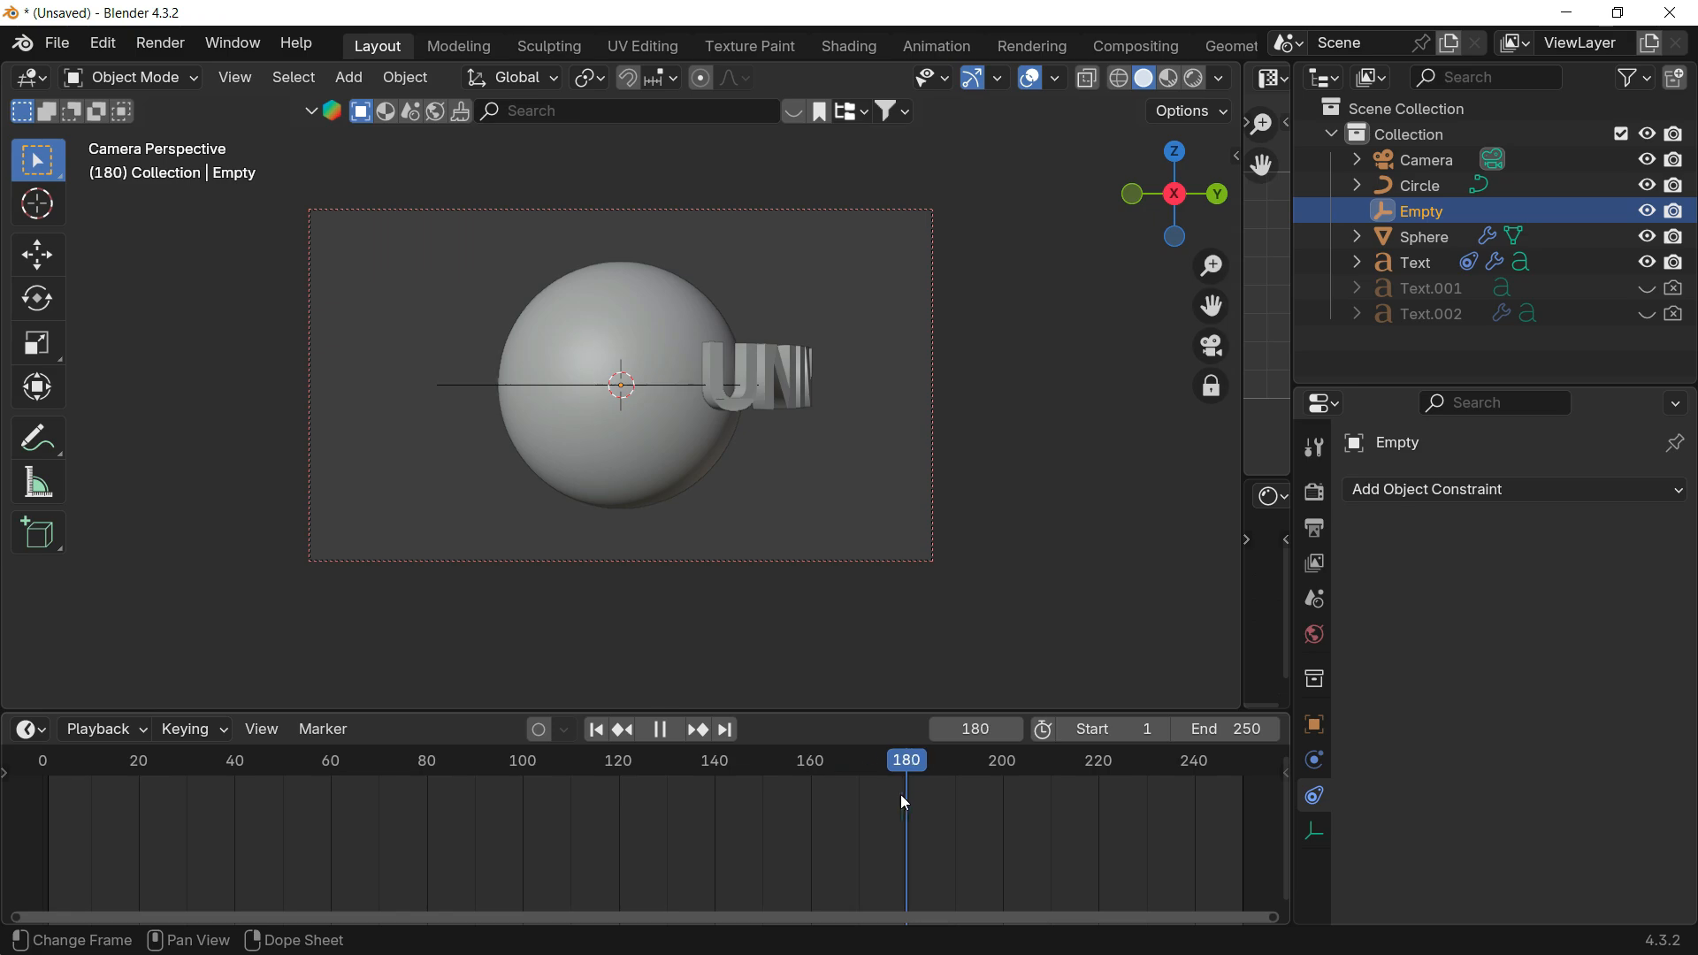
key(g)
key(y)
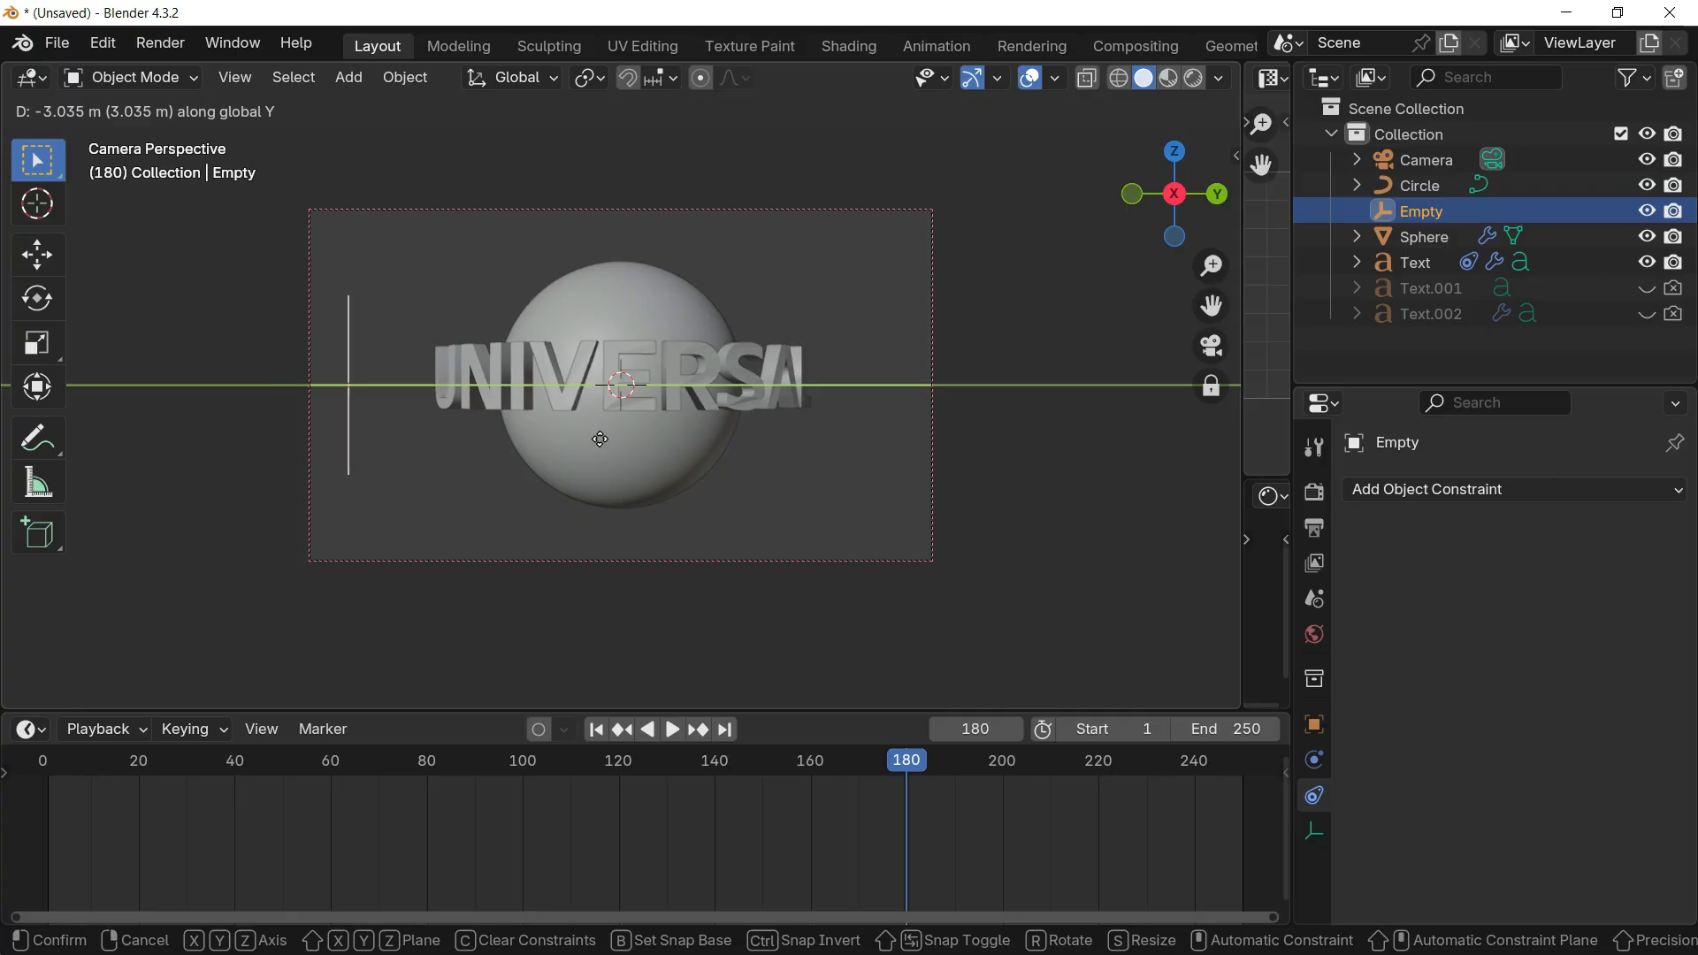
click(600, 438)
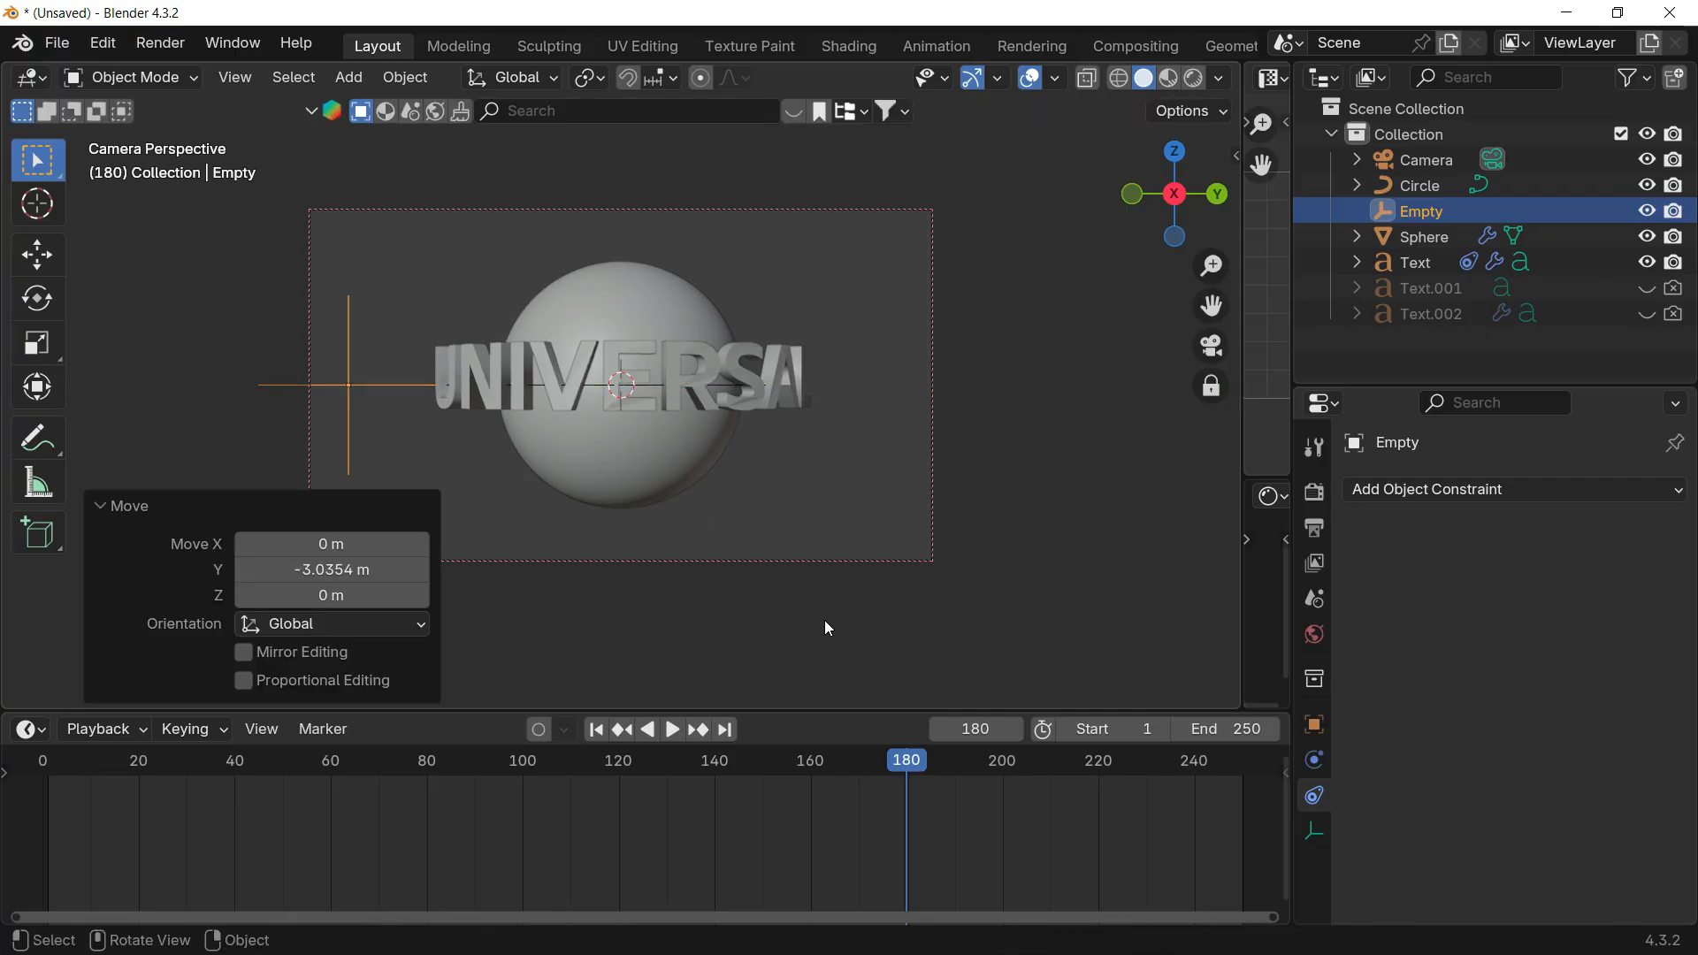
key(i)
Step: At frame 1, move the empty about 7 m along global Y so the text sits behind the sphere, and keyframe it
drag(865, 772, 52, 768)
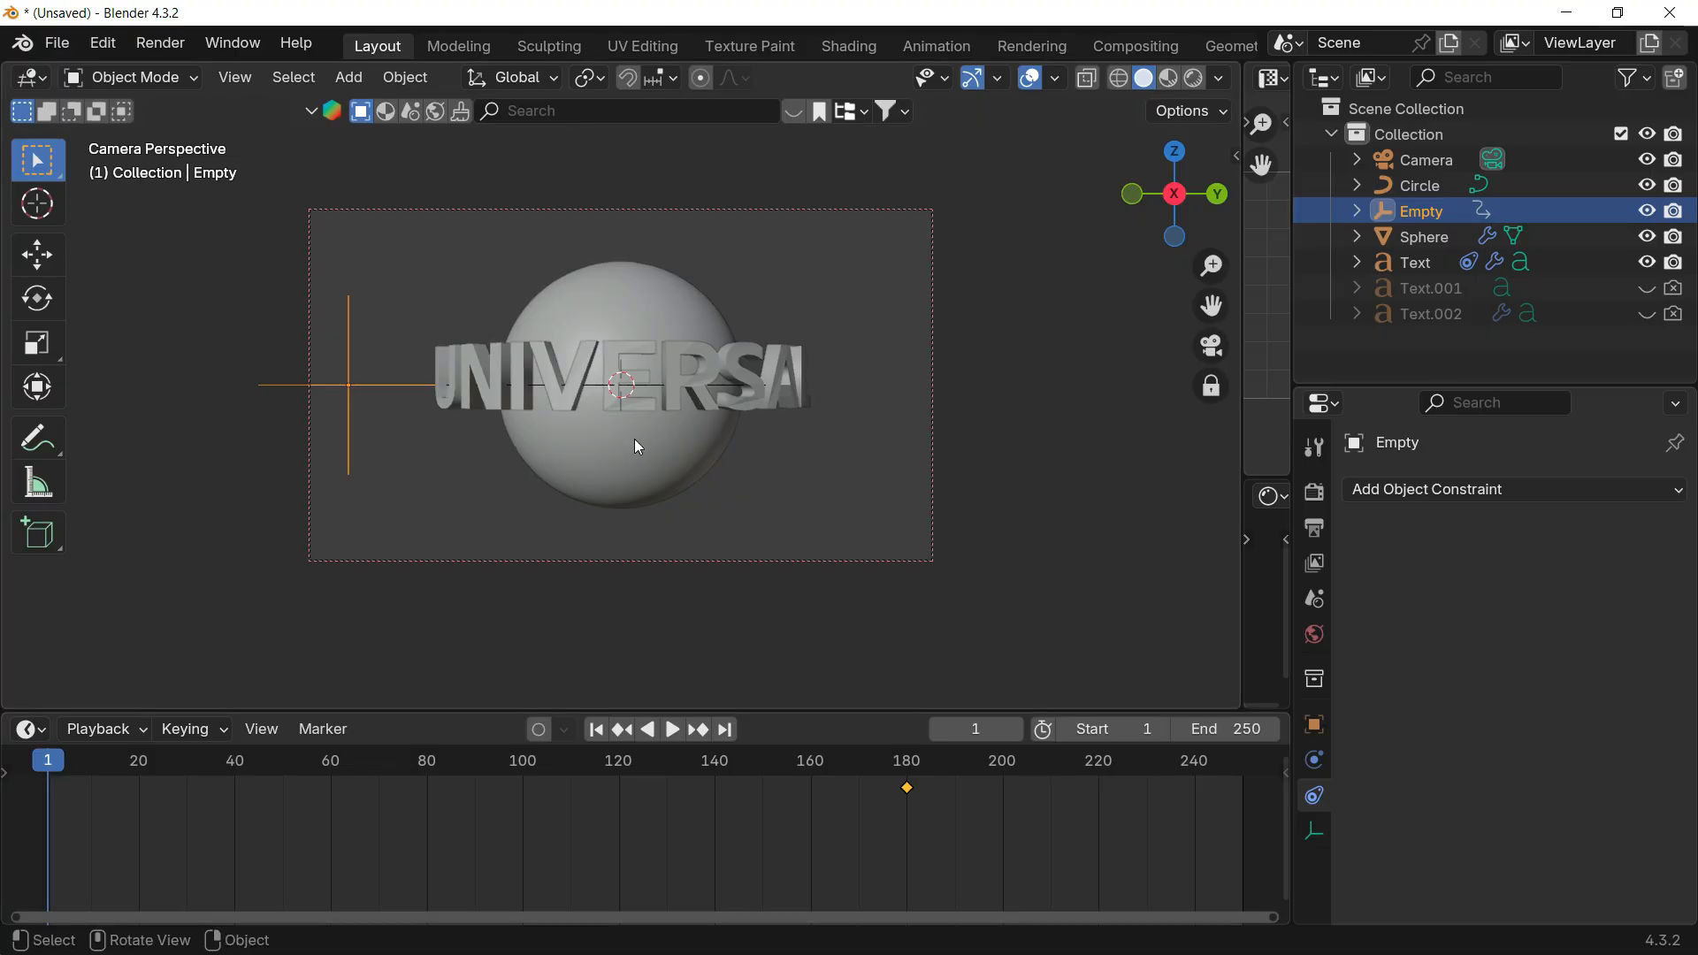
key(g)
key(y)
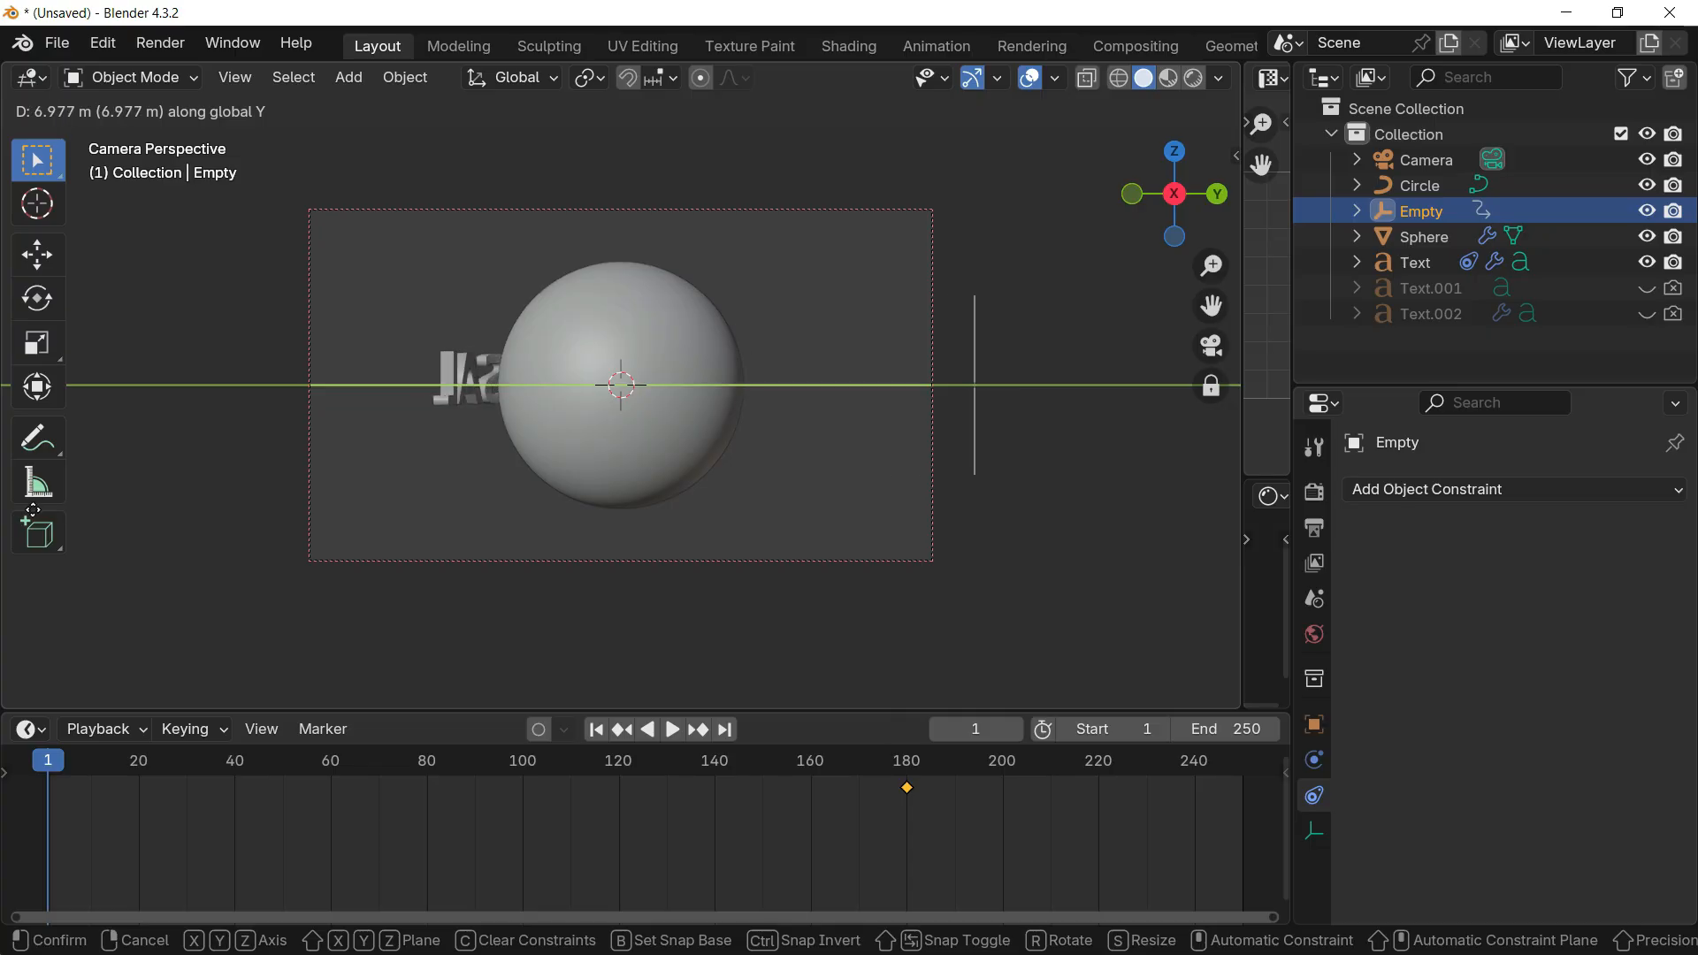
click(1260, 490)
key(i)
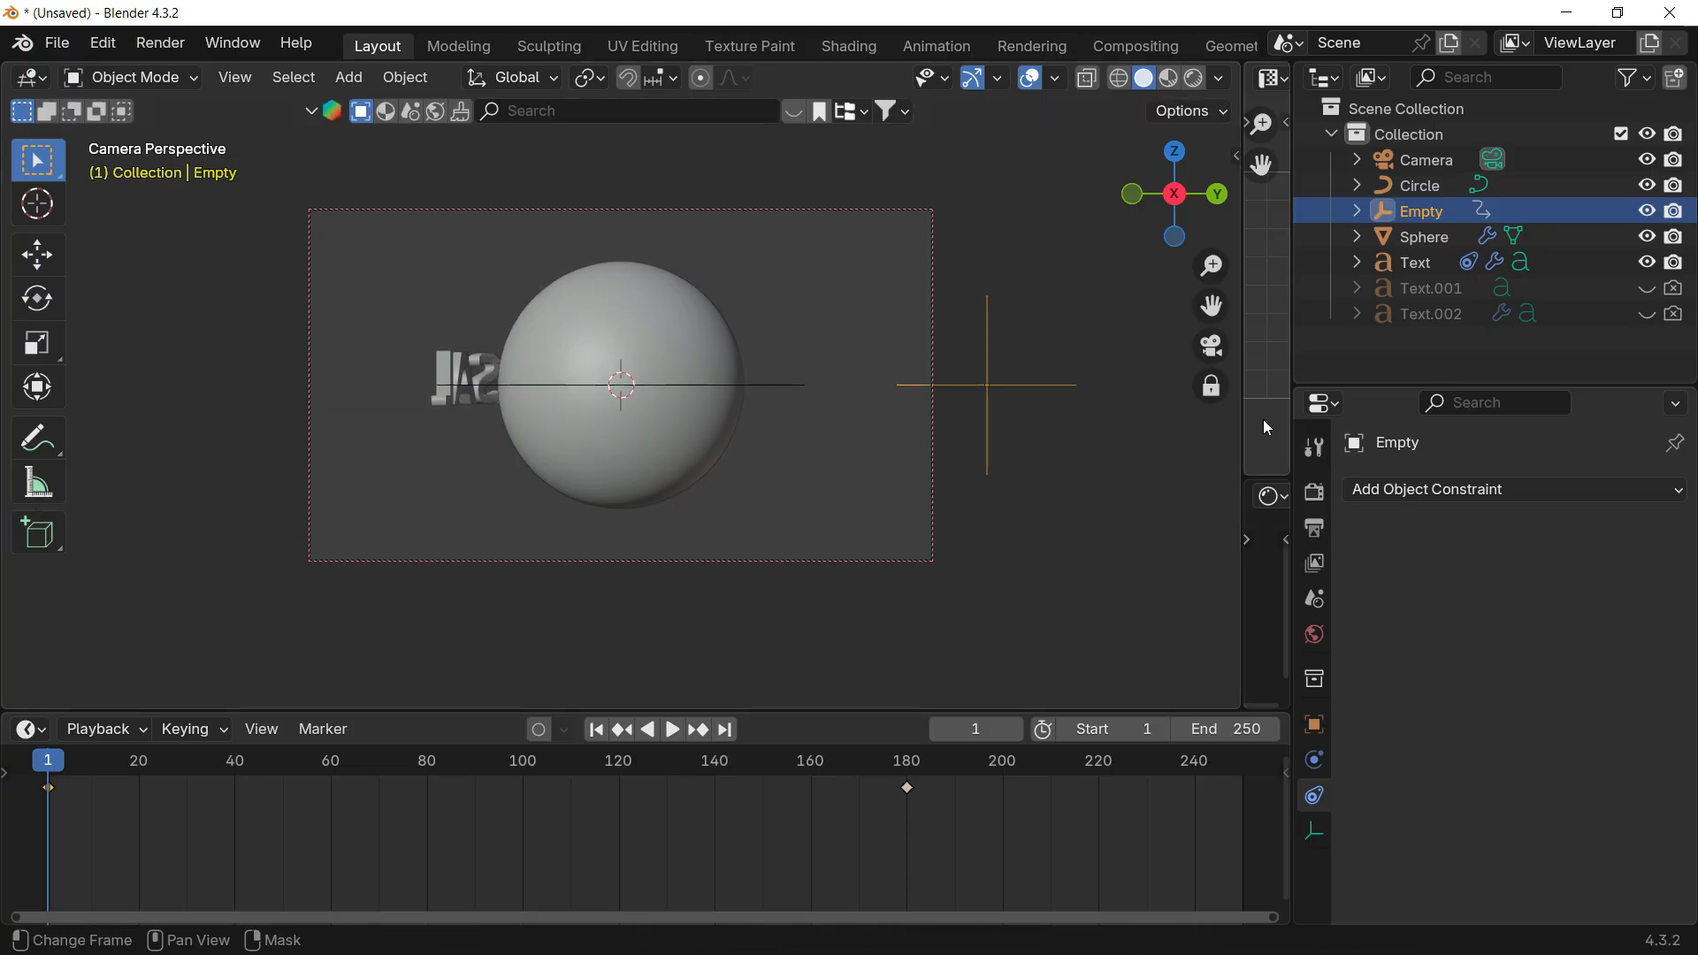
Step: Check the text's starting position in perspective, and play the animation through the camera up to frame 180
click(1212, 346)
middle_drag(709, 380, 622, 360)
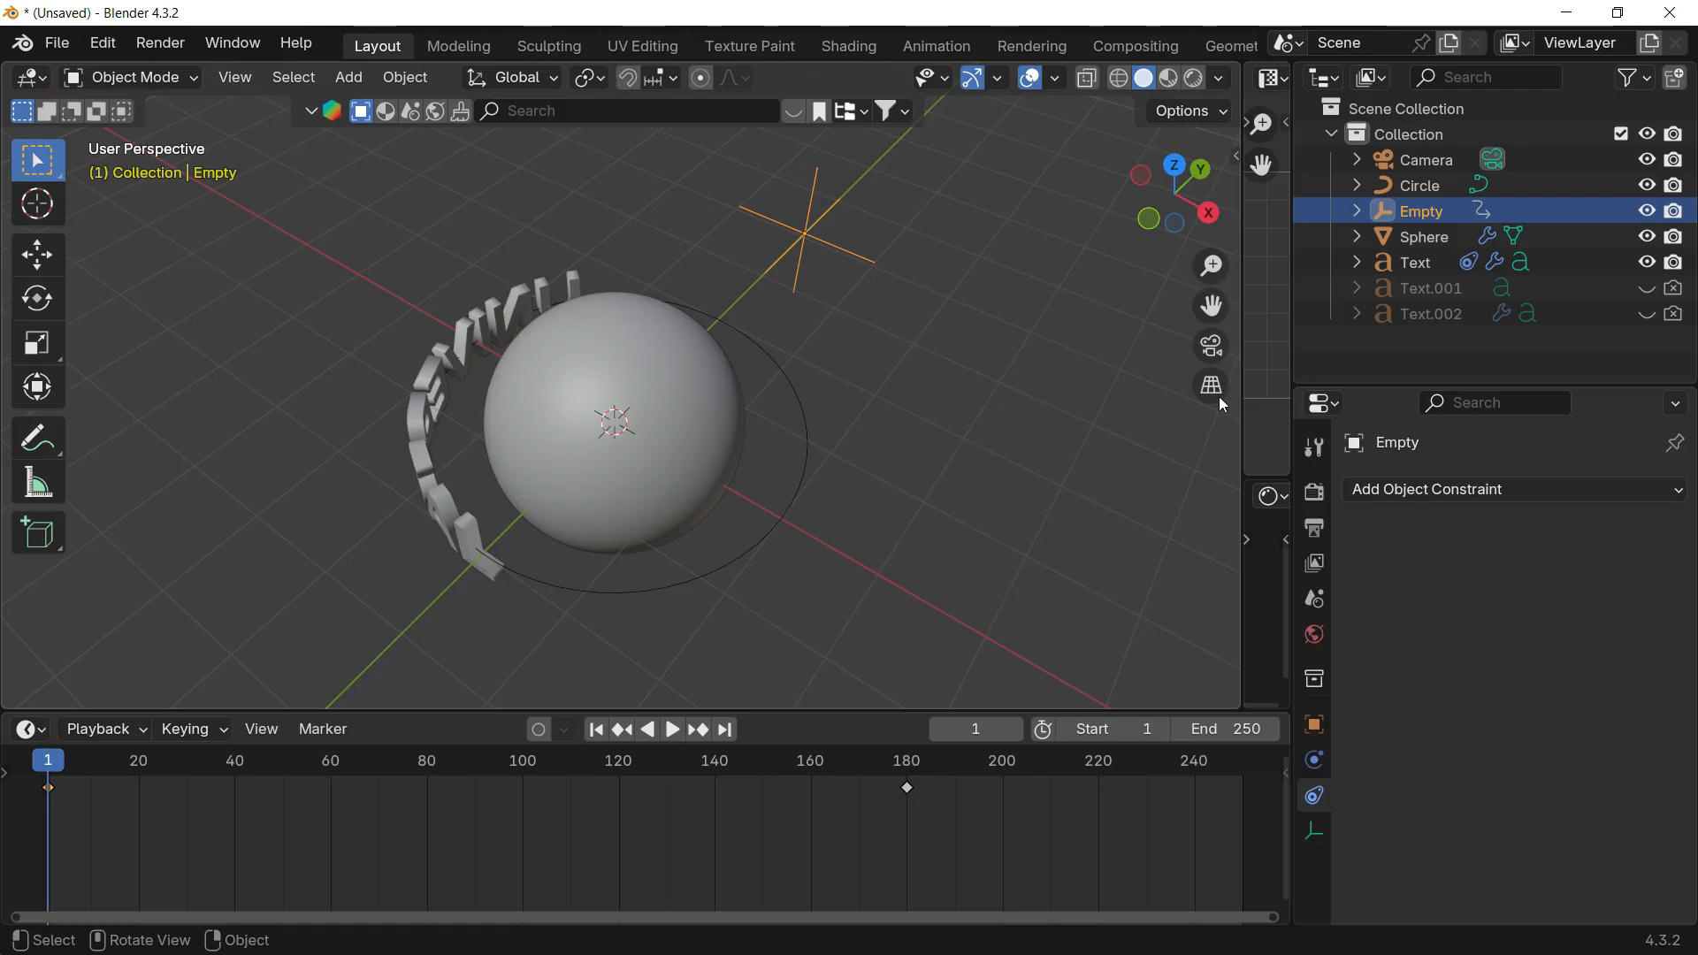
click(1212, 346)
key(space)
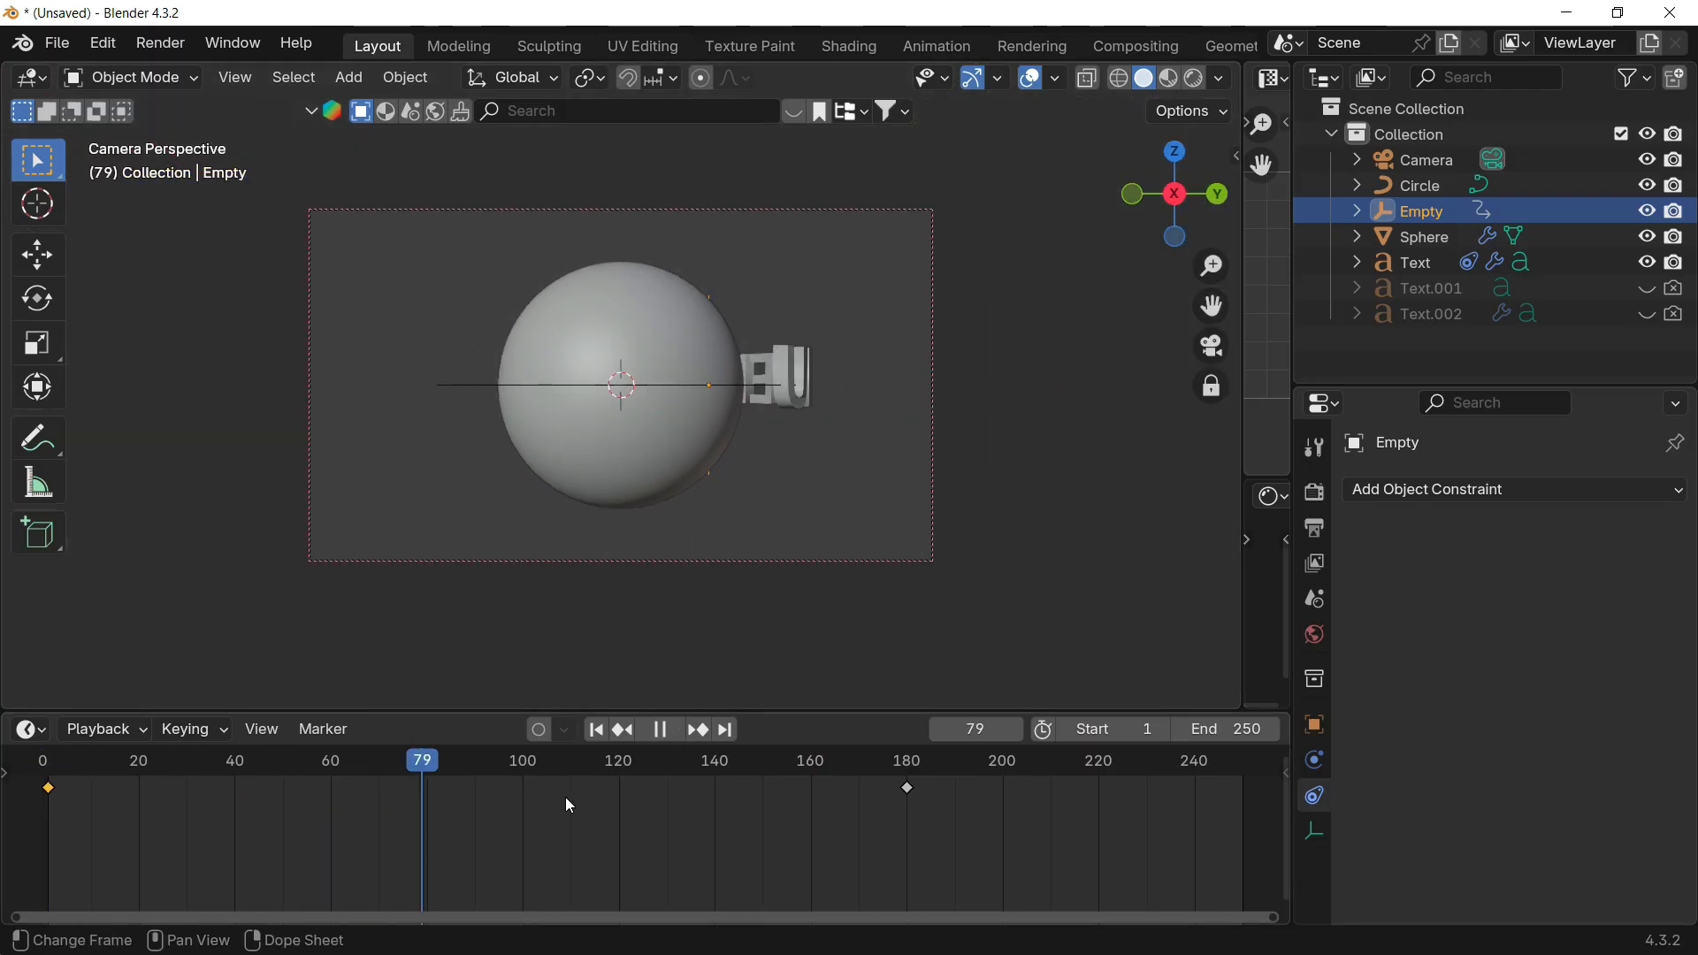
drag(895, 799, 905, 803)
key(space)
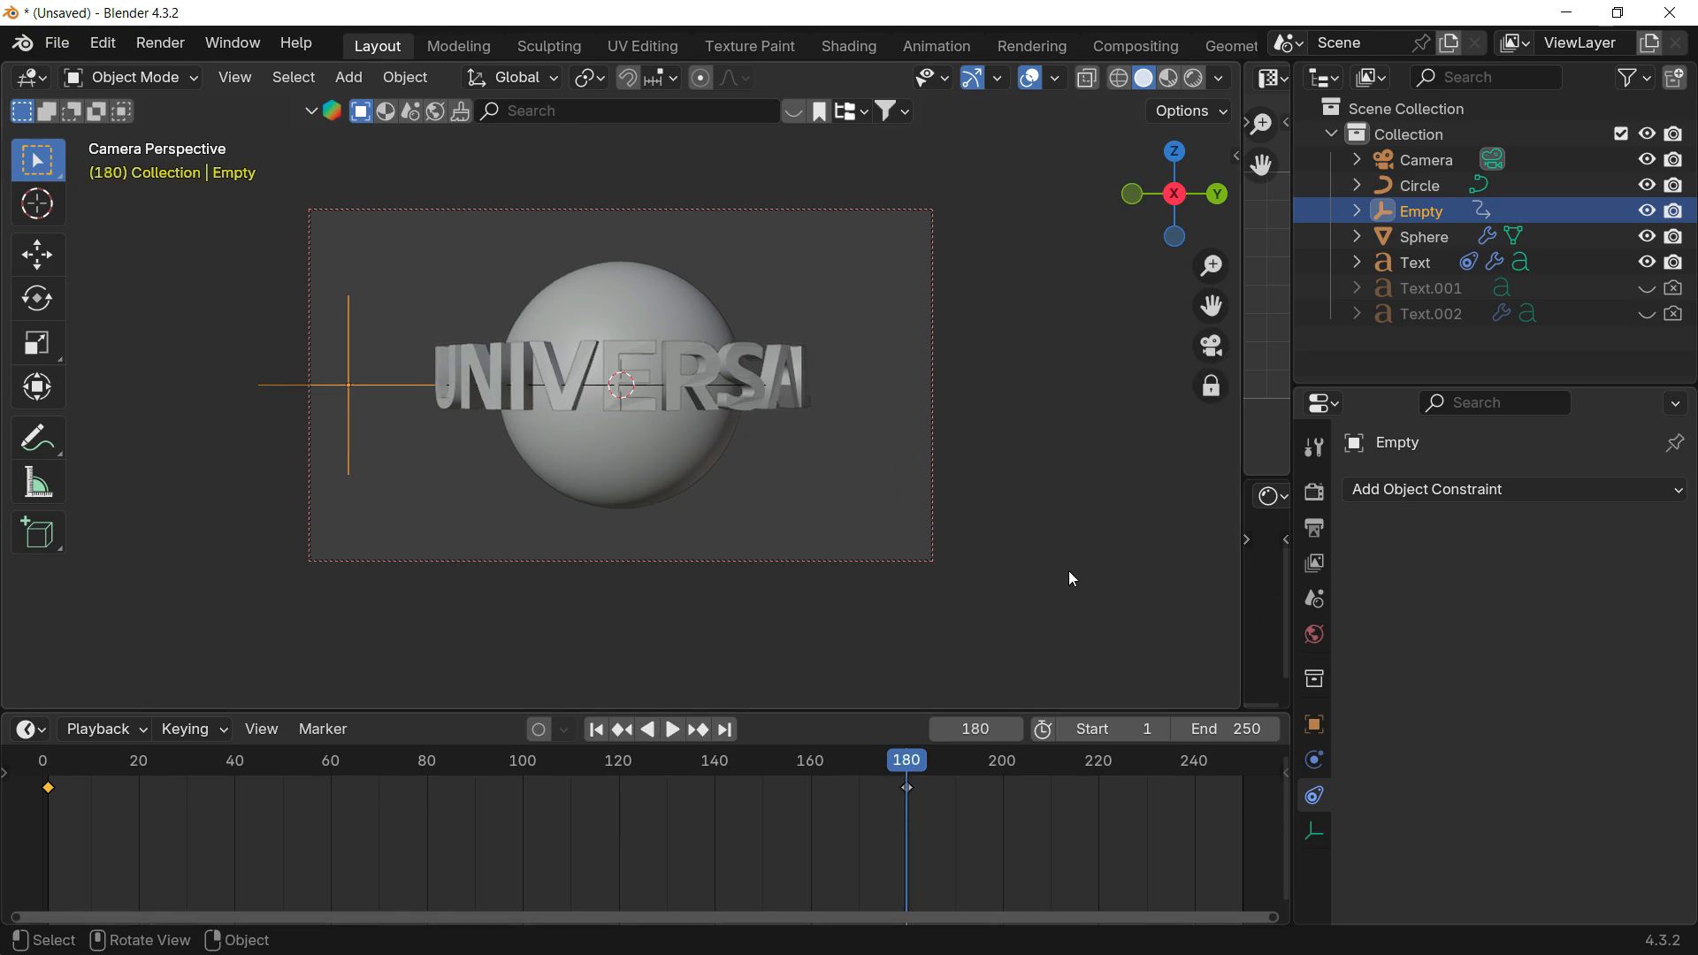
click(724, 345)
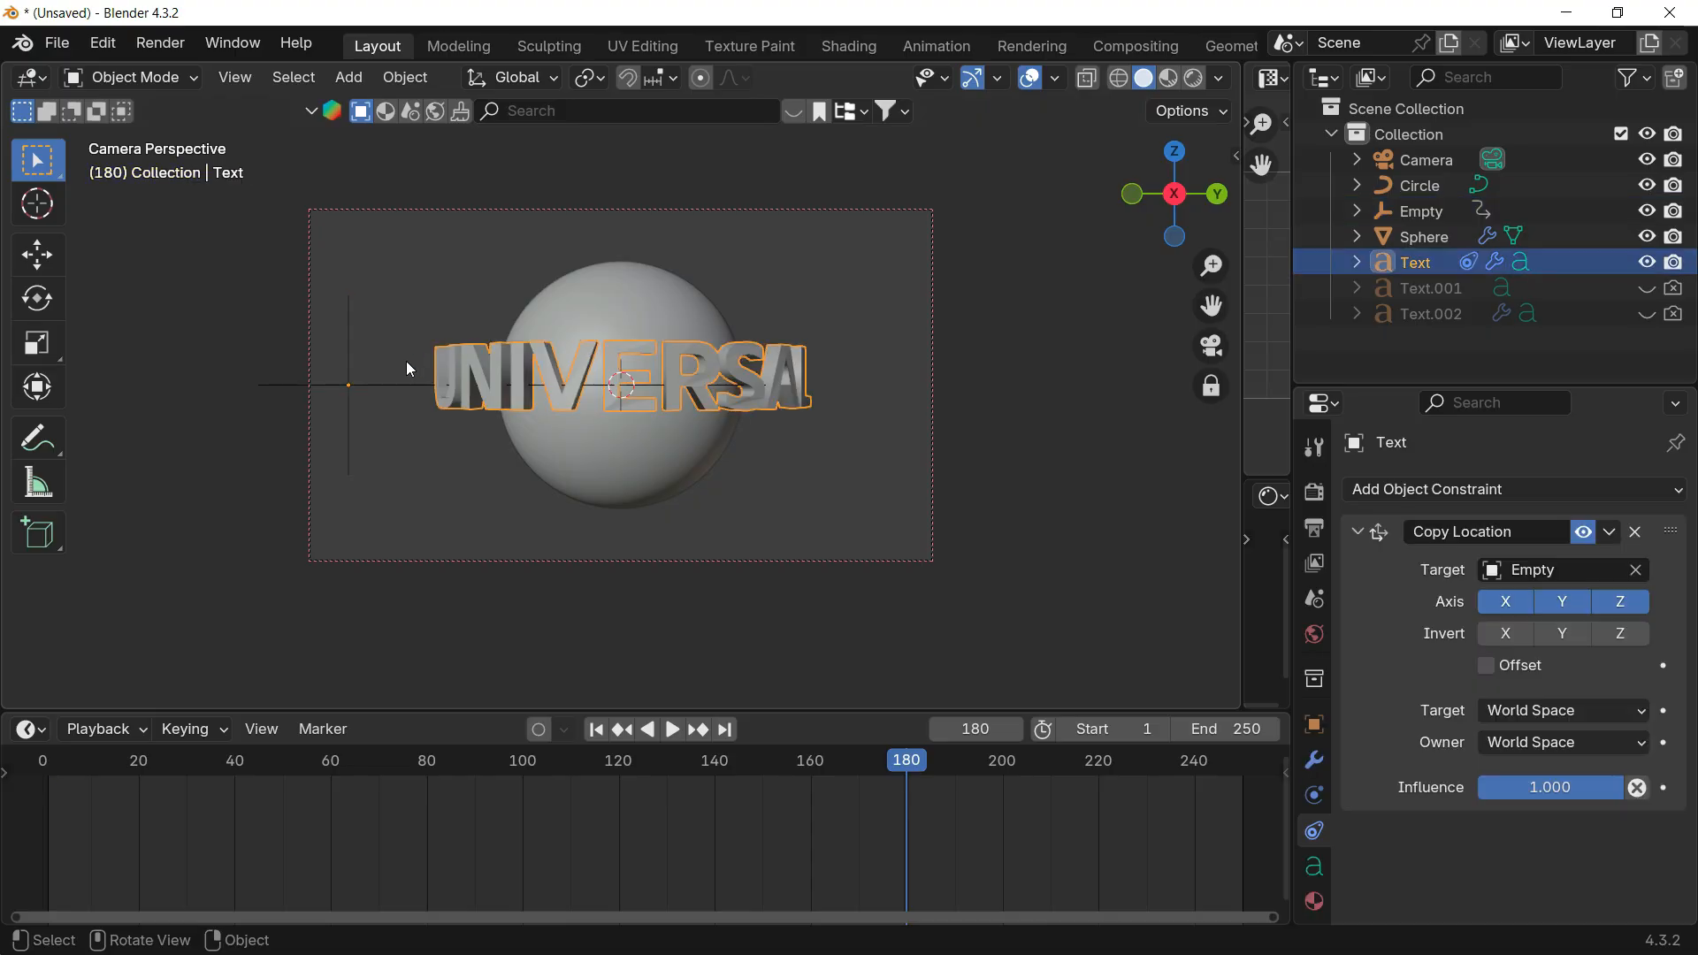
key(Tab)
key(Tab)
Step: Try stretching the circle along the global Y axis by a factor of about 1.5, and undo the scaling
middle_drag(1203, 358, 739, 395)
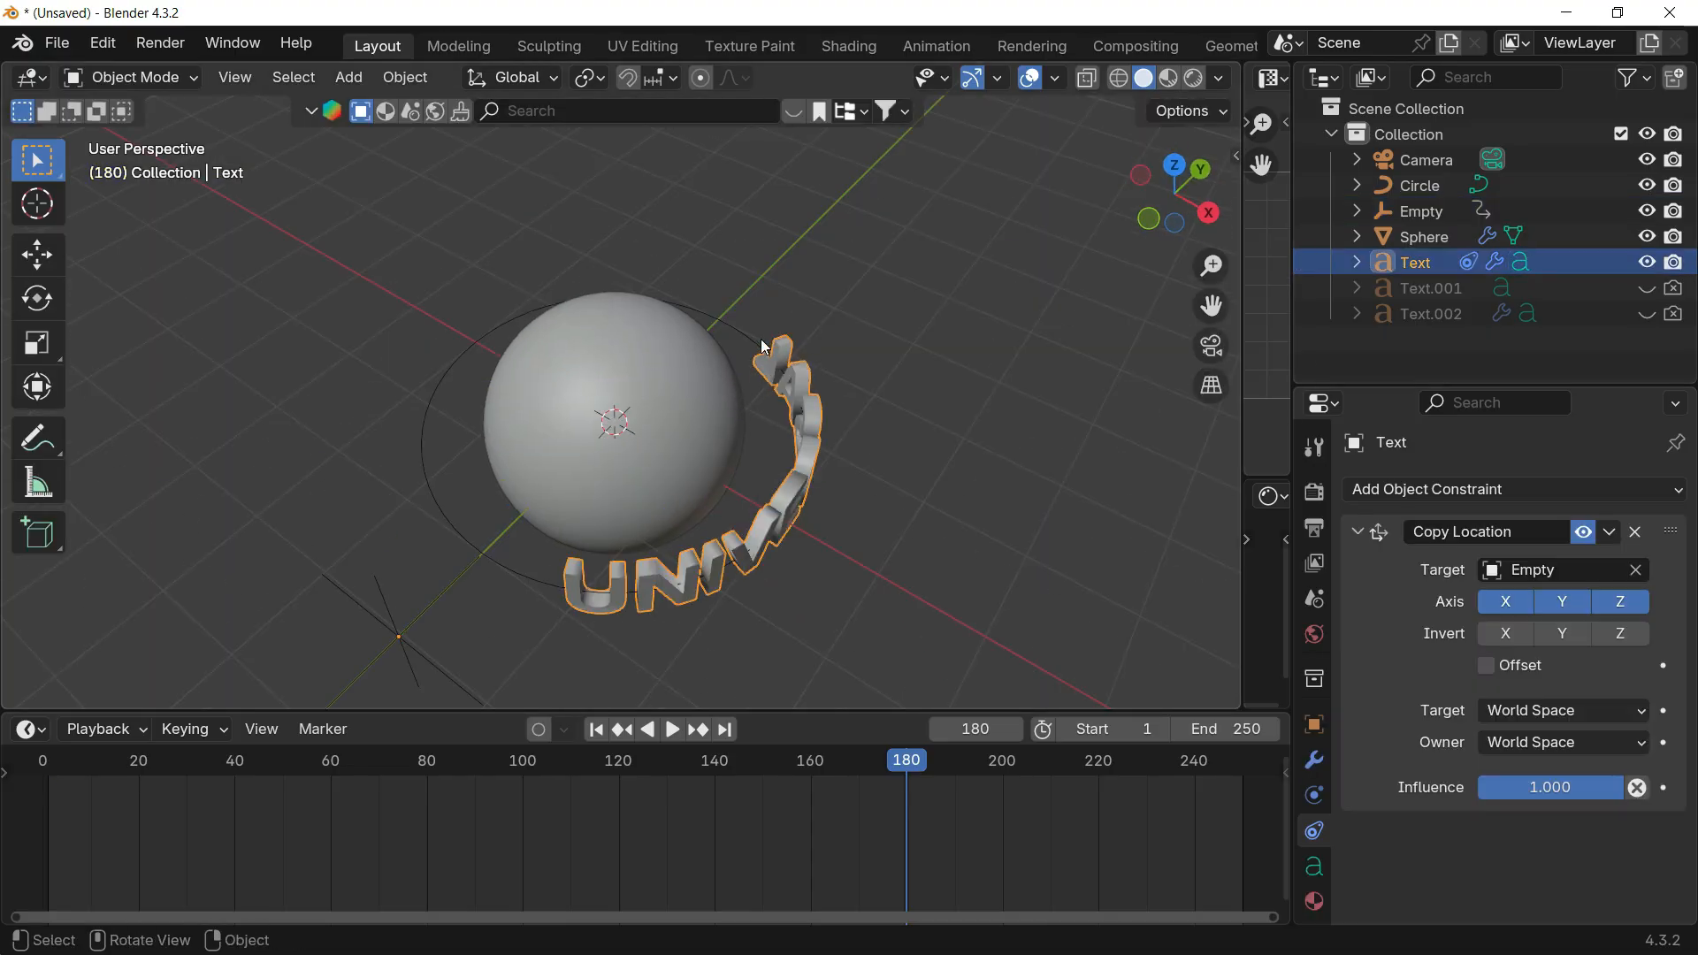
click(835, 451)
scroll(836, 451, down, 2)
key(s)
key(x)
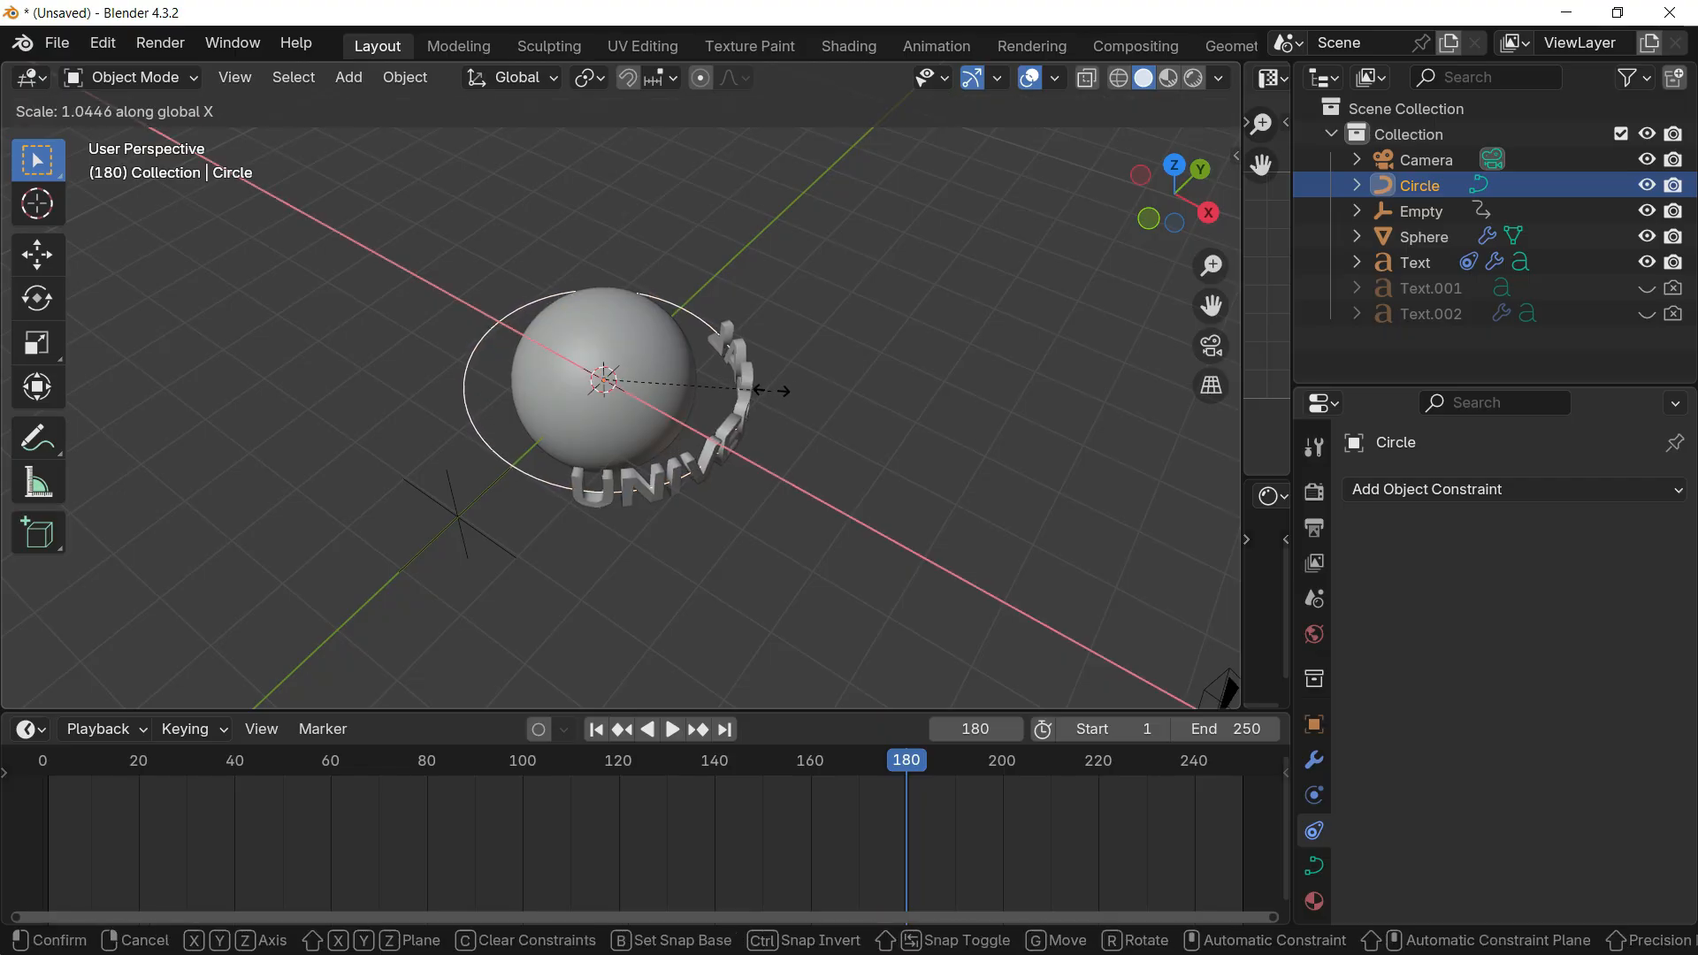
key(y)
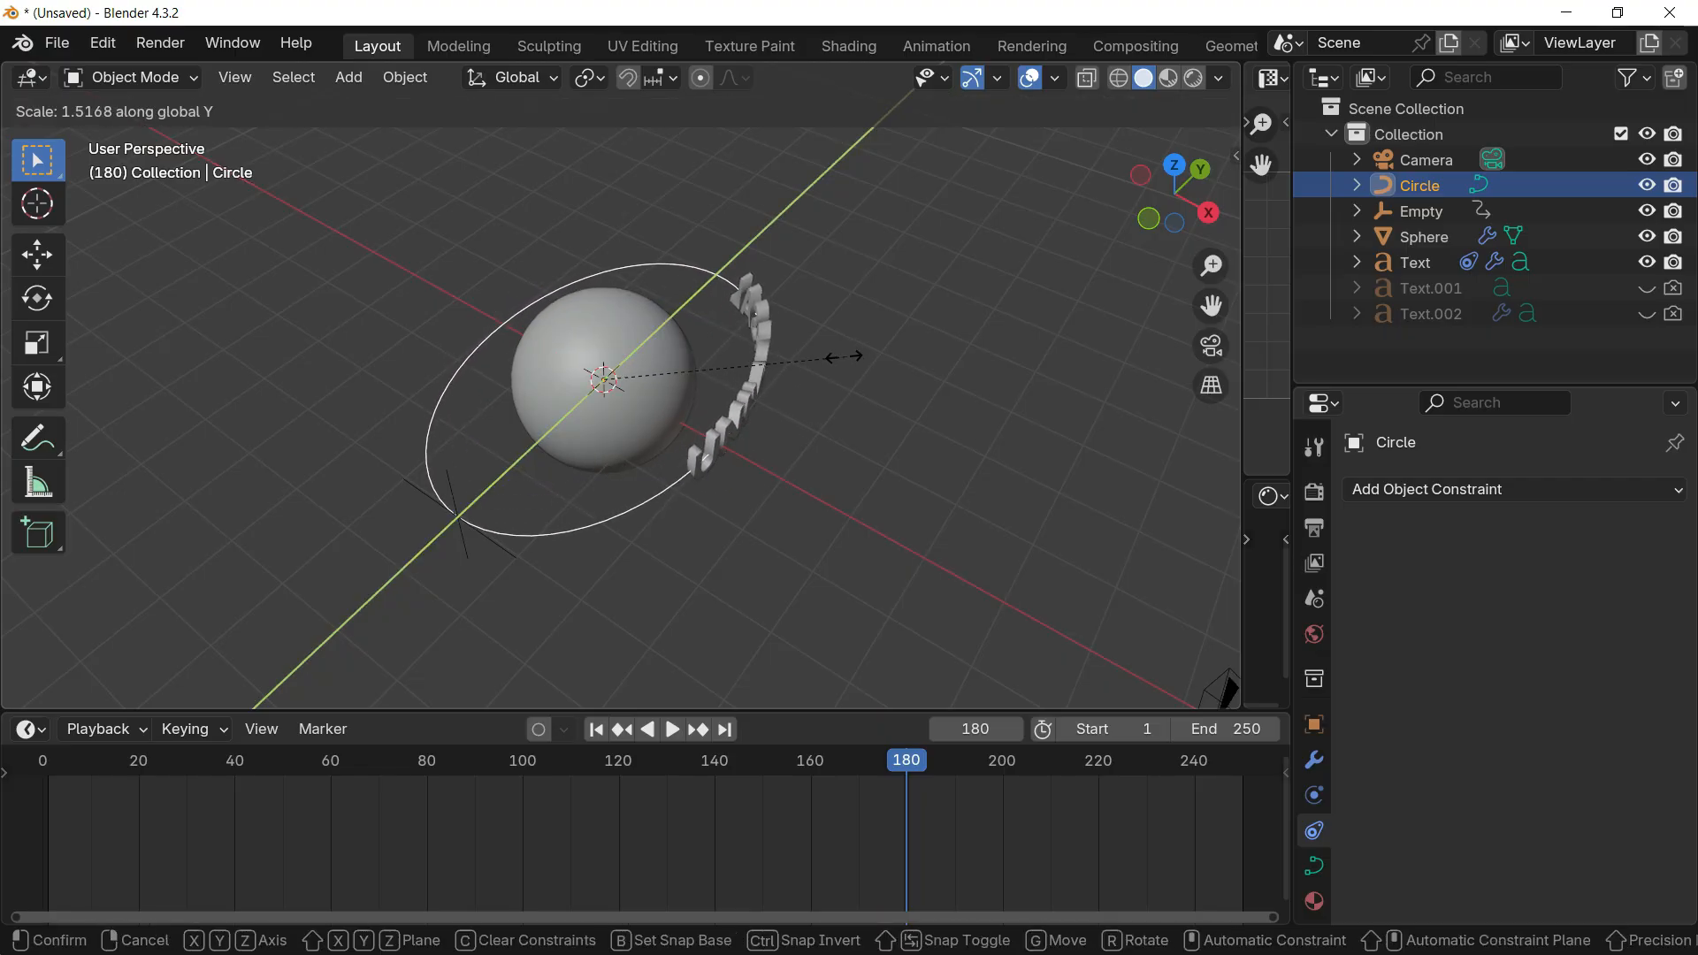
click(842, 364)
key(ctrl+z)
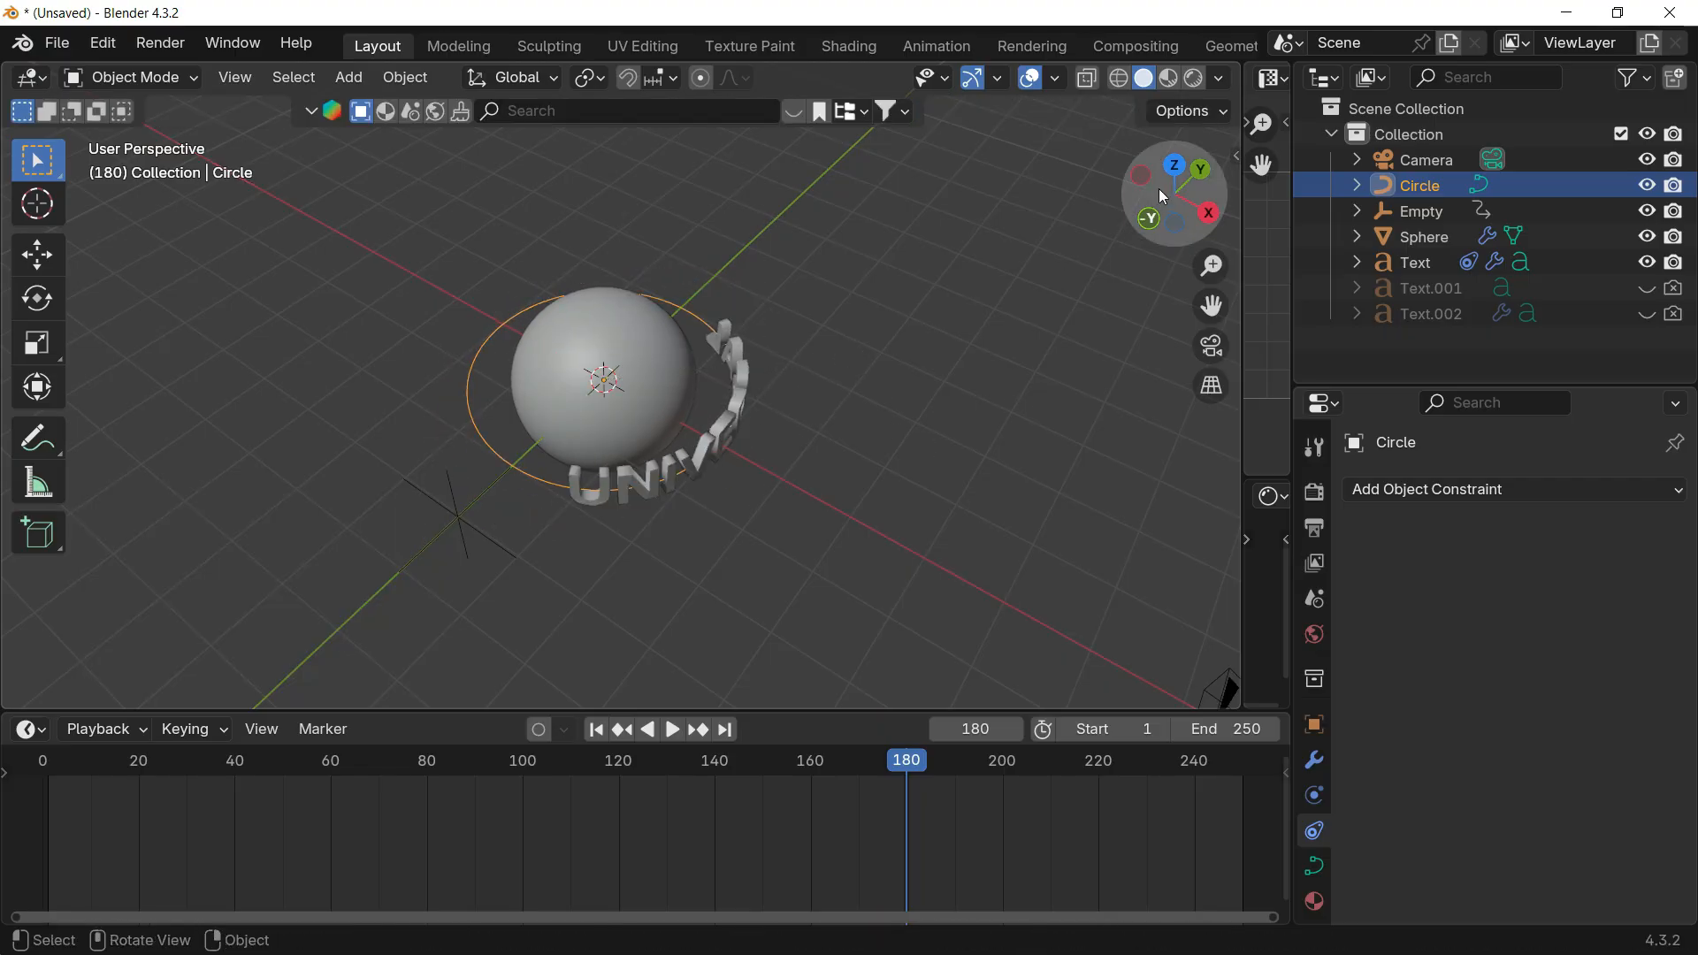
Step: Try stretching the circle about 1.79 times along the global Y axis in top view, and undo the scaling
click(1173, 166)
key(s)
key(x)
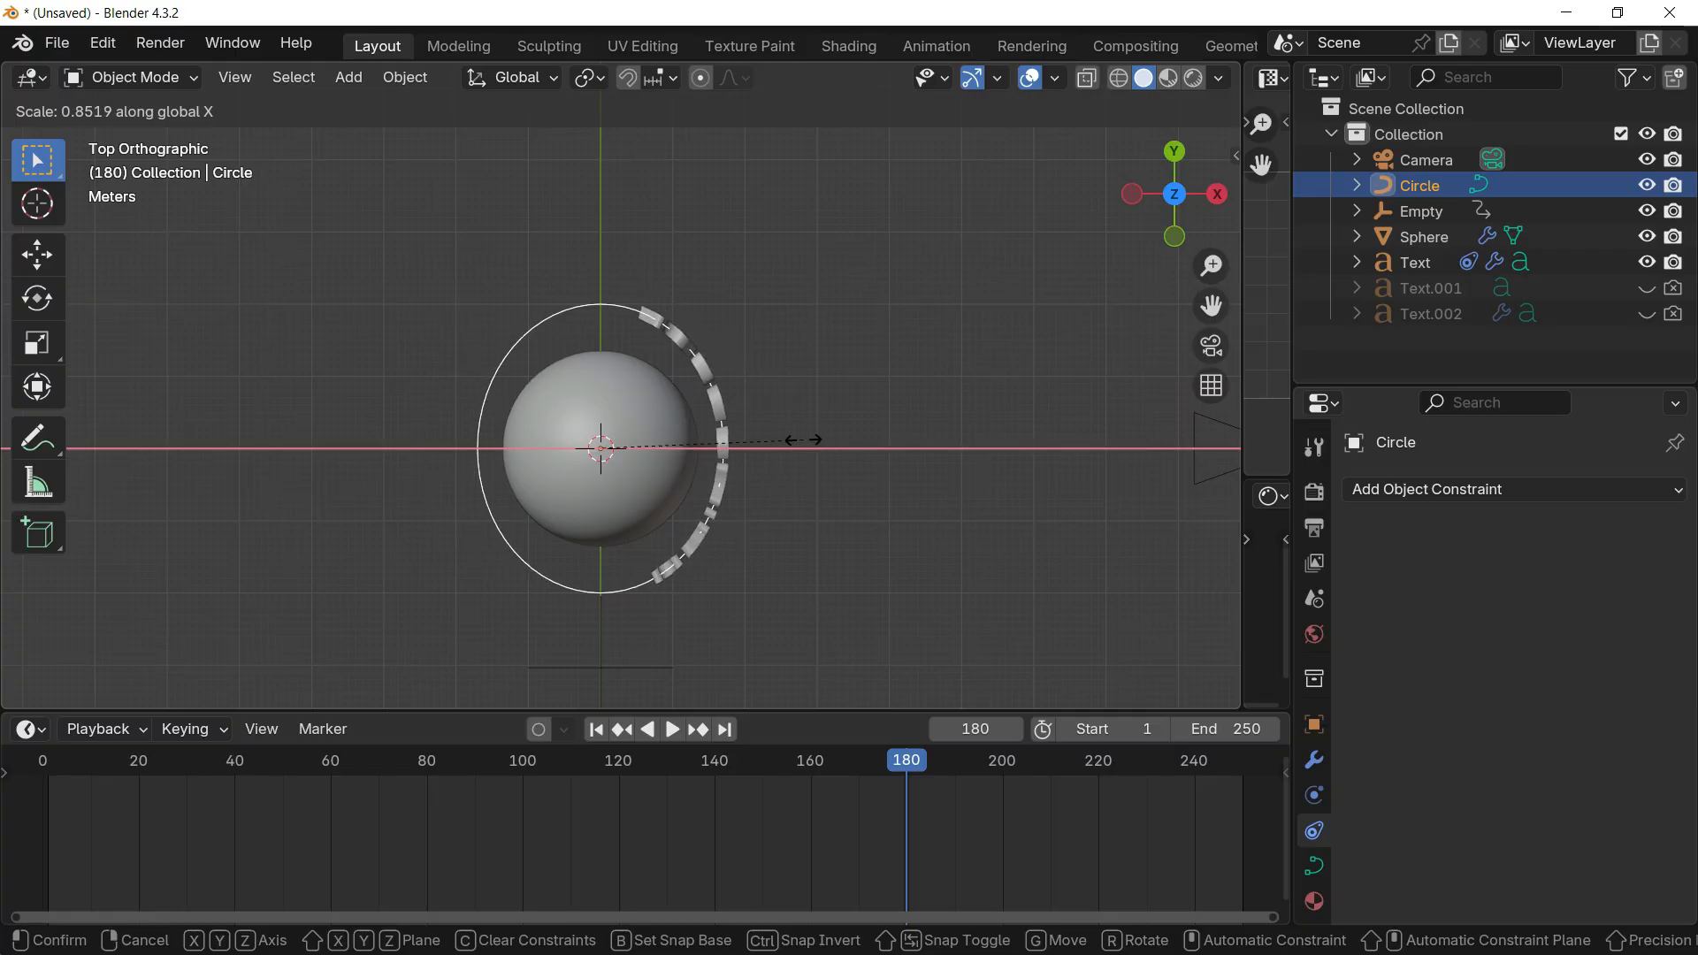
key(y)
click(999, 432)
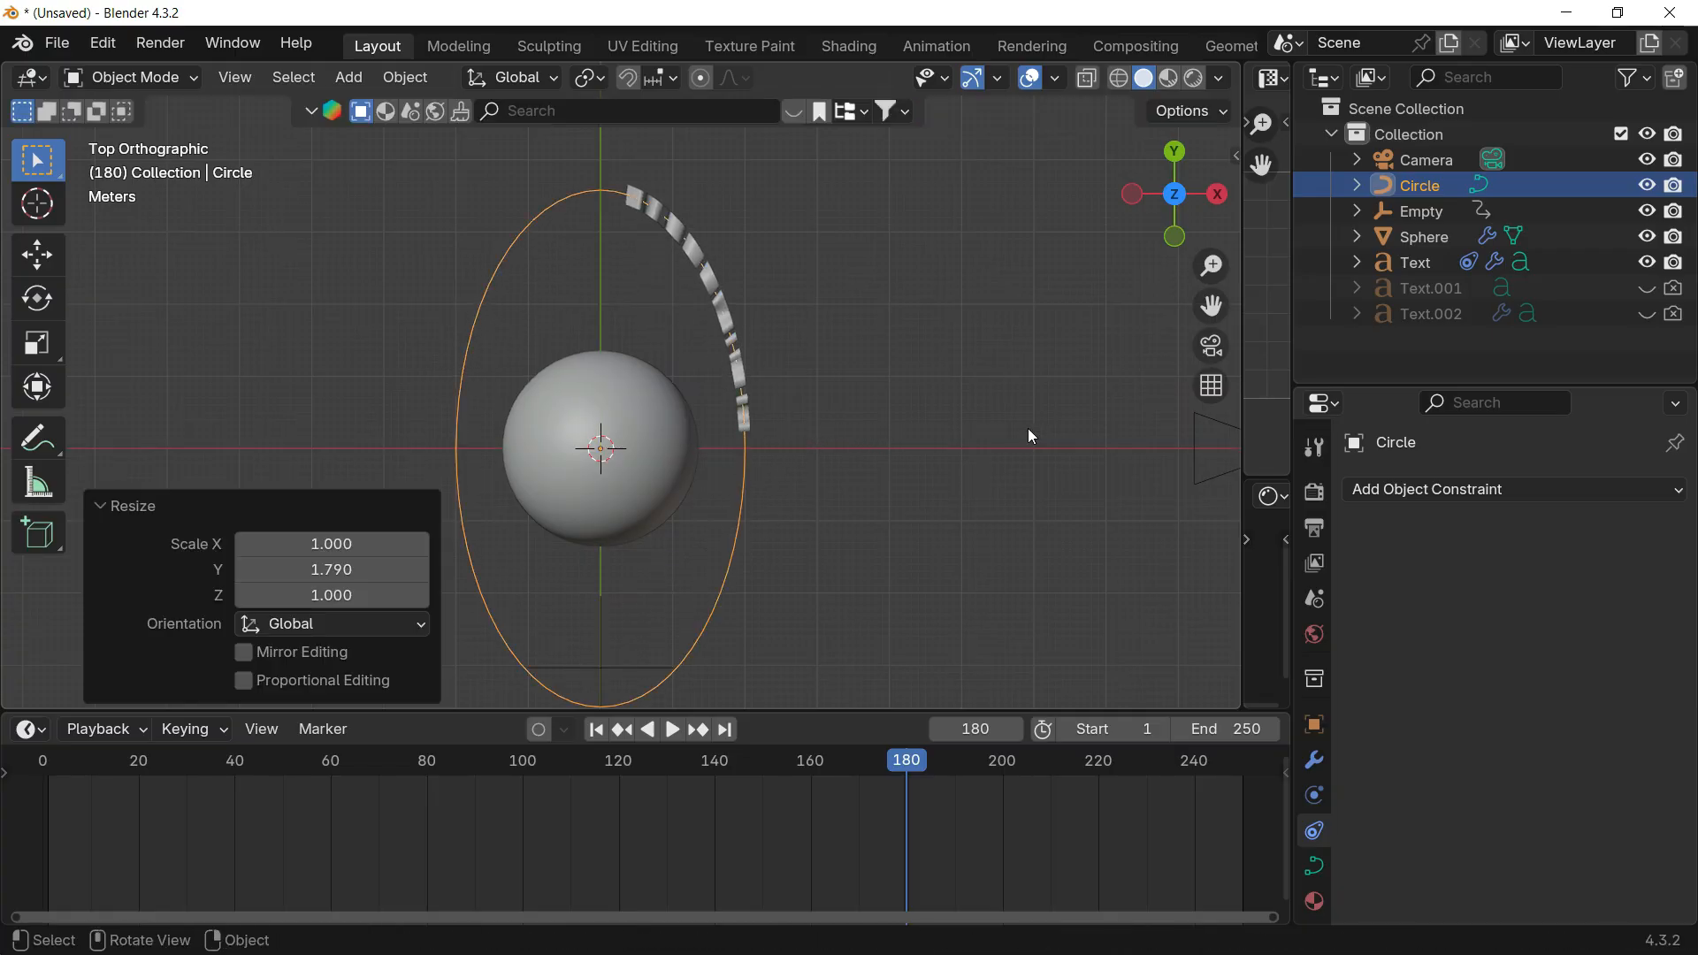
key(ctrl+z)
scroll(774, 460, up, 1)
key(s)
key(y)
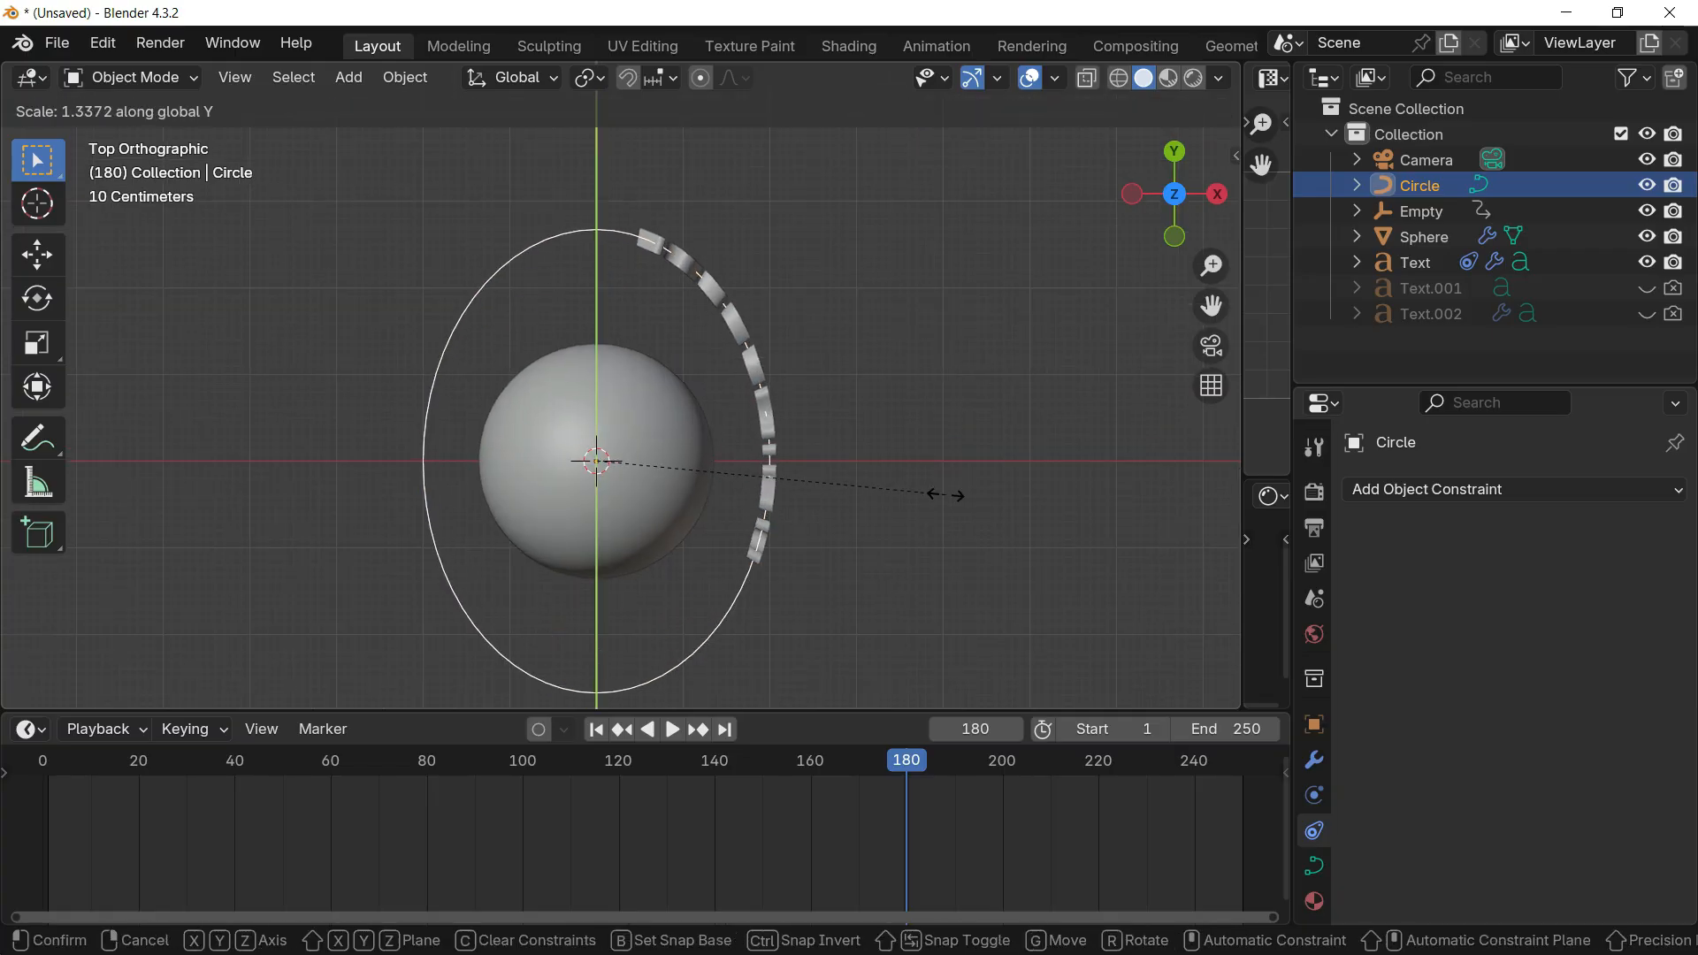
key(Escape)
Step: Try stretching the circle slightly along the global Y axis while looking through the camera, and undo the scaling
click(1210, 346)
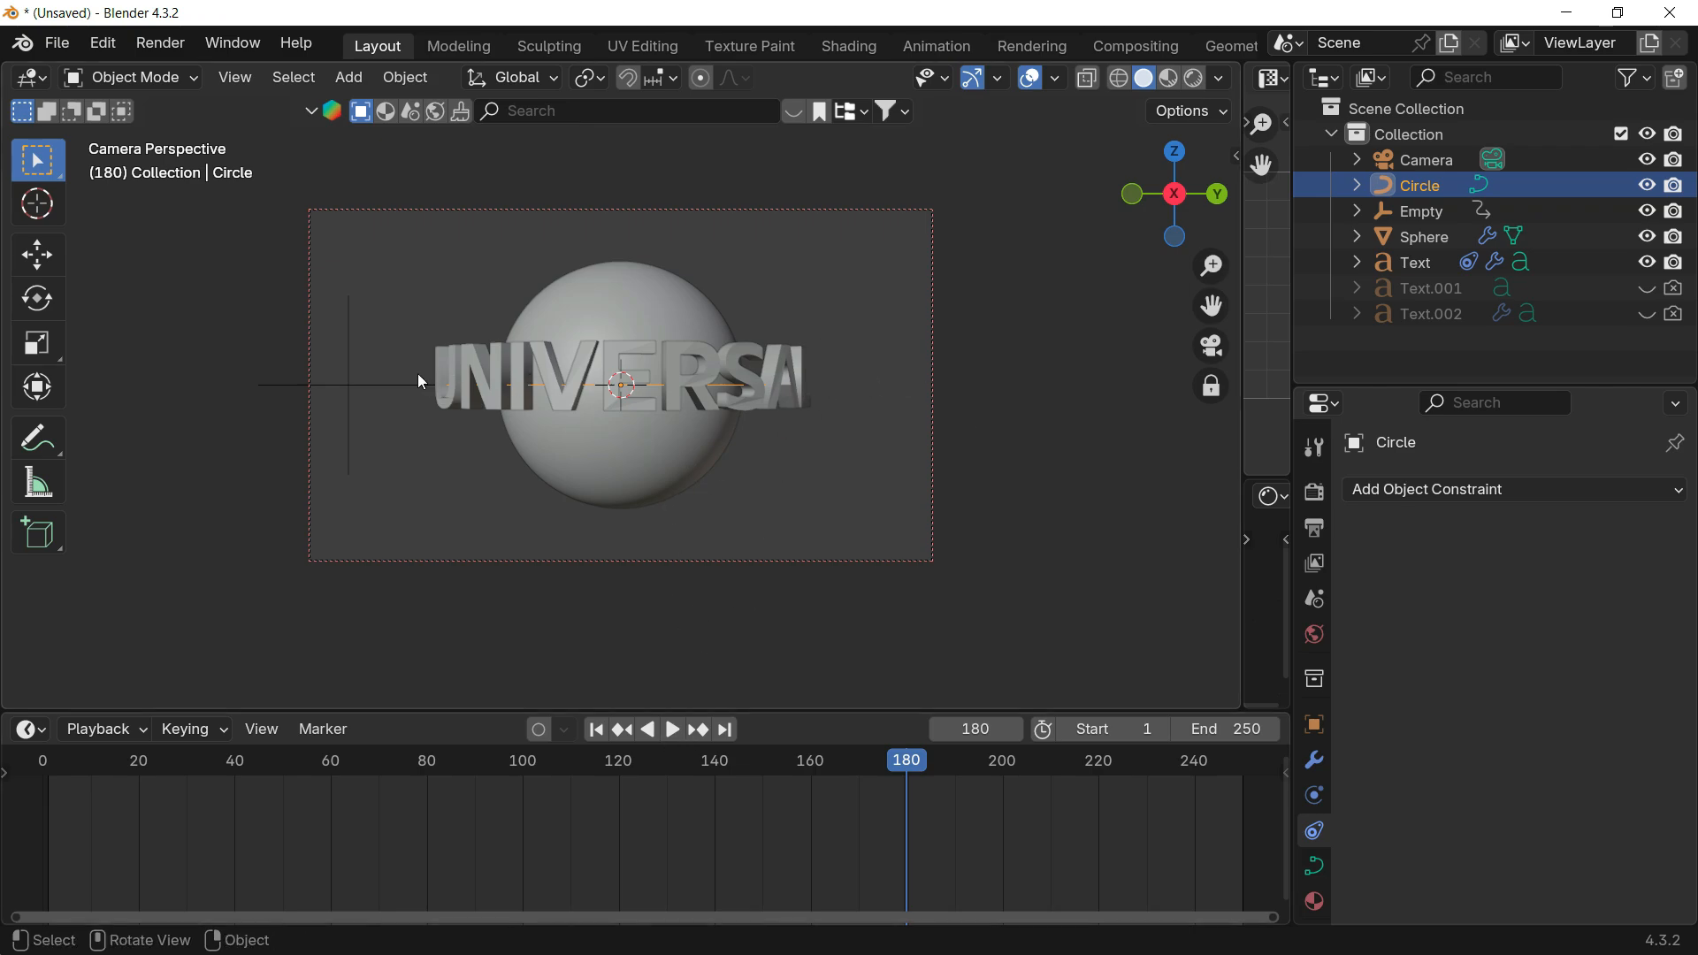
click(352, 384)
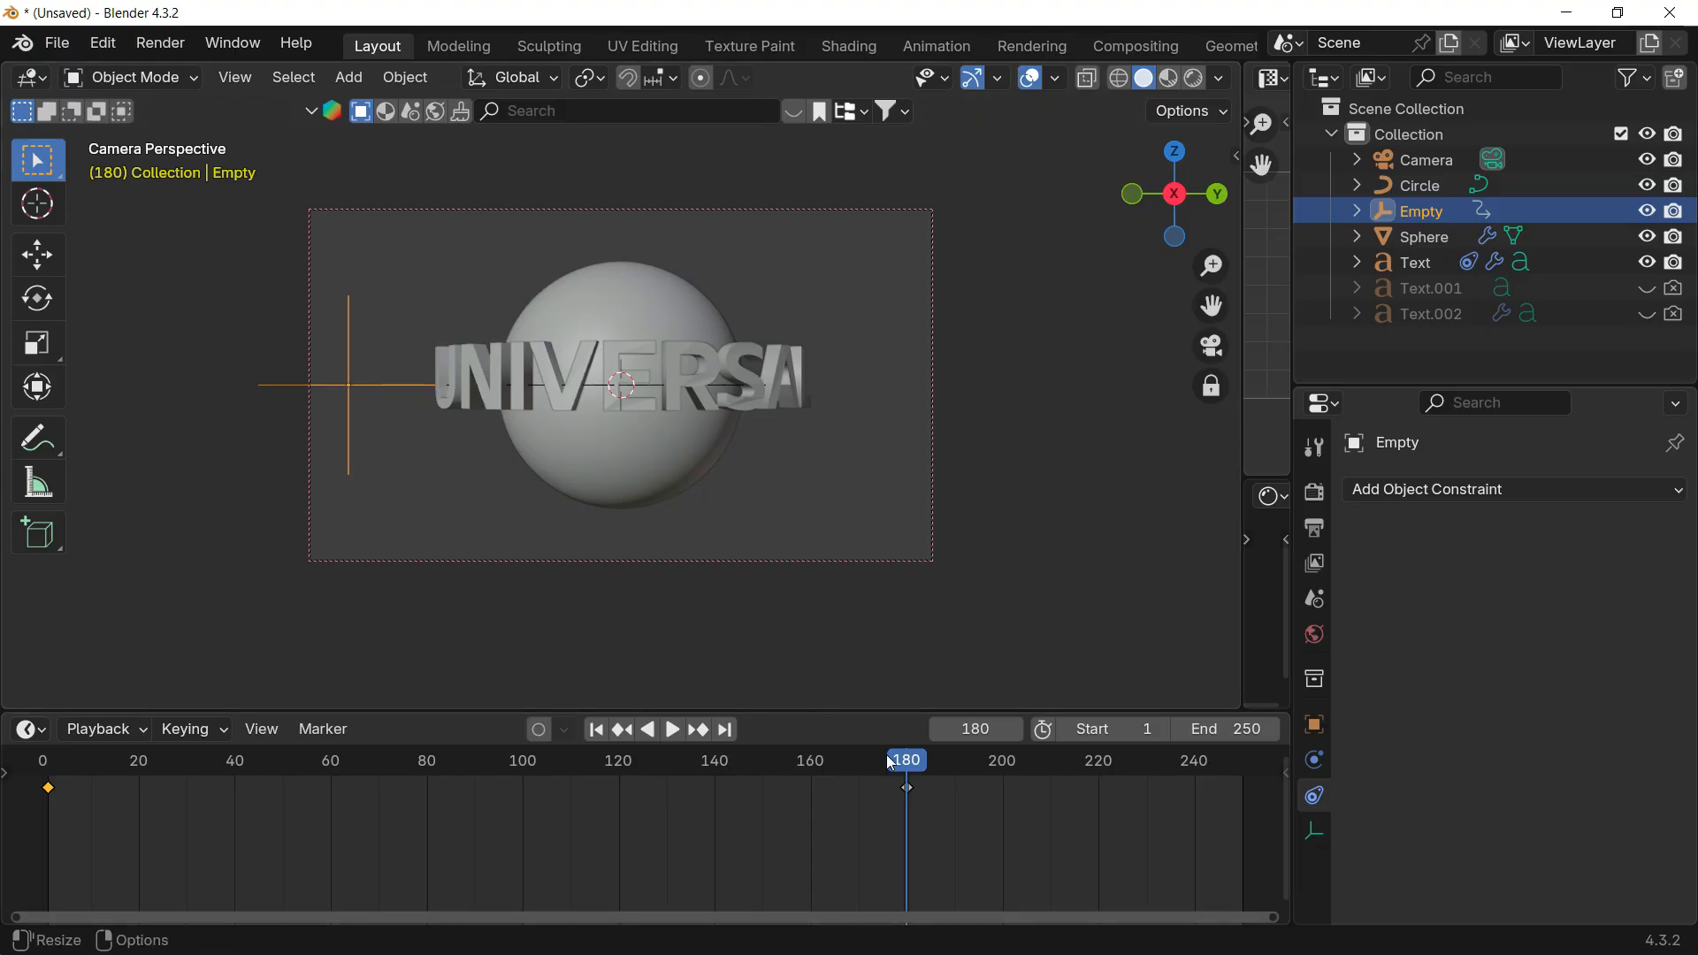
click(726, 388)
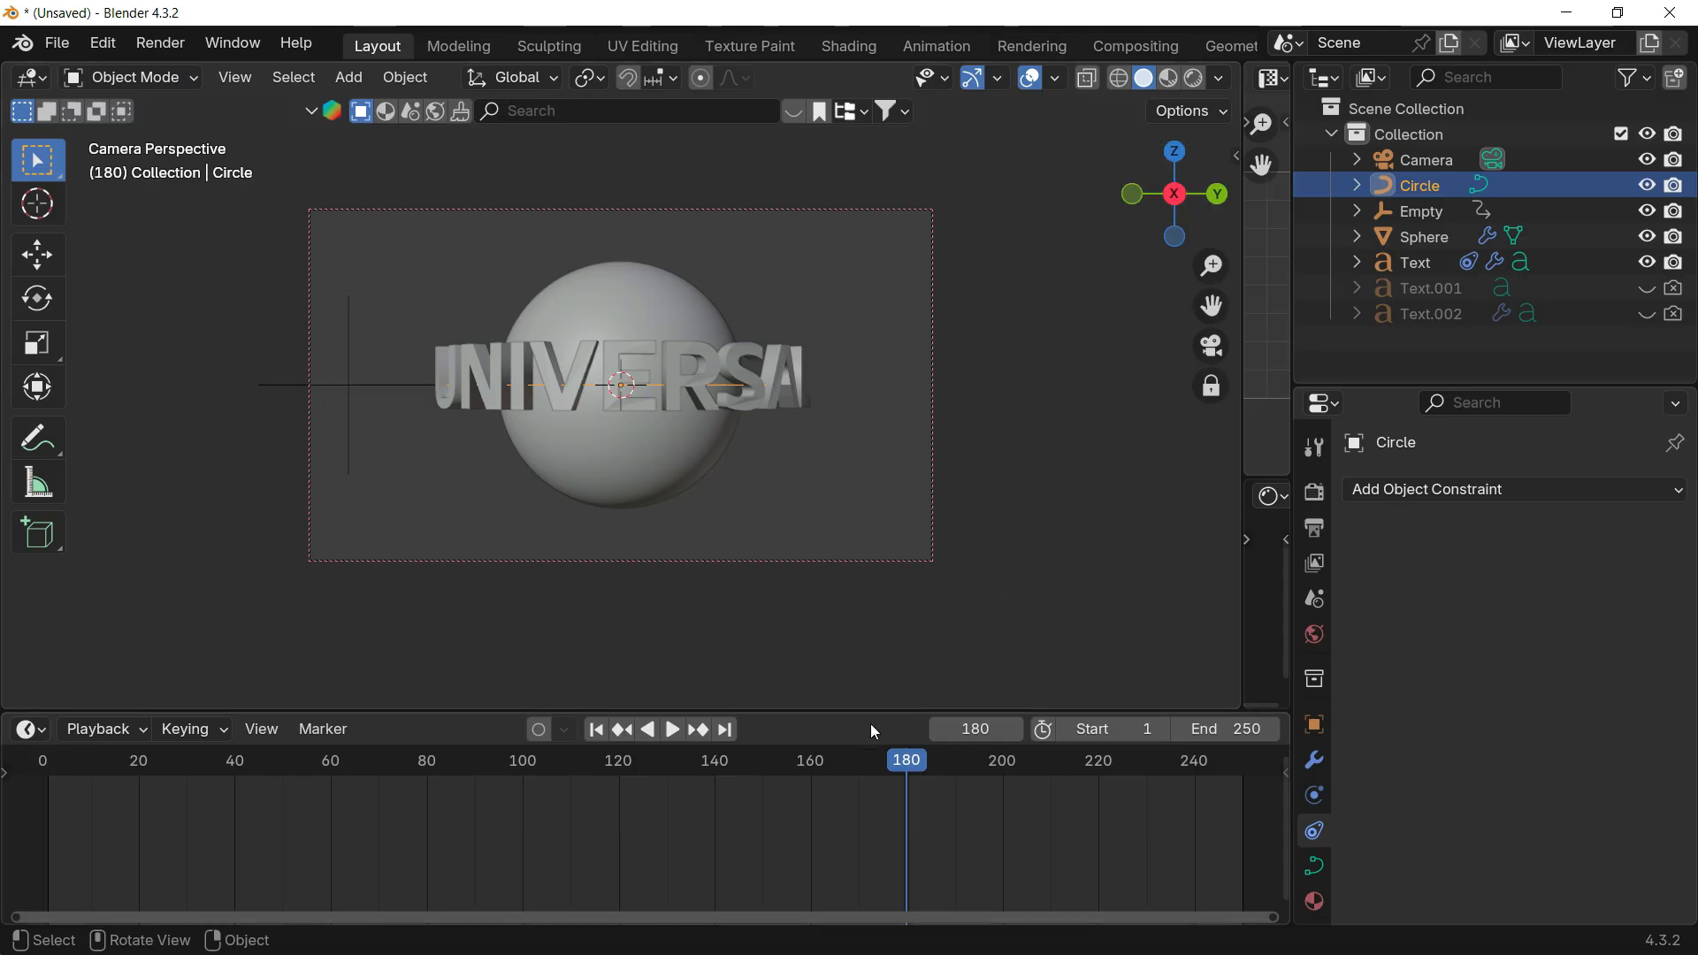
key(s)
key(y)
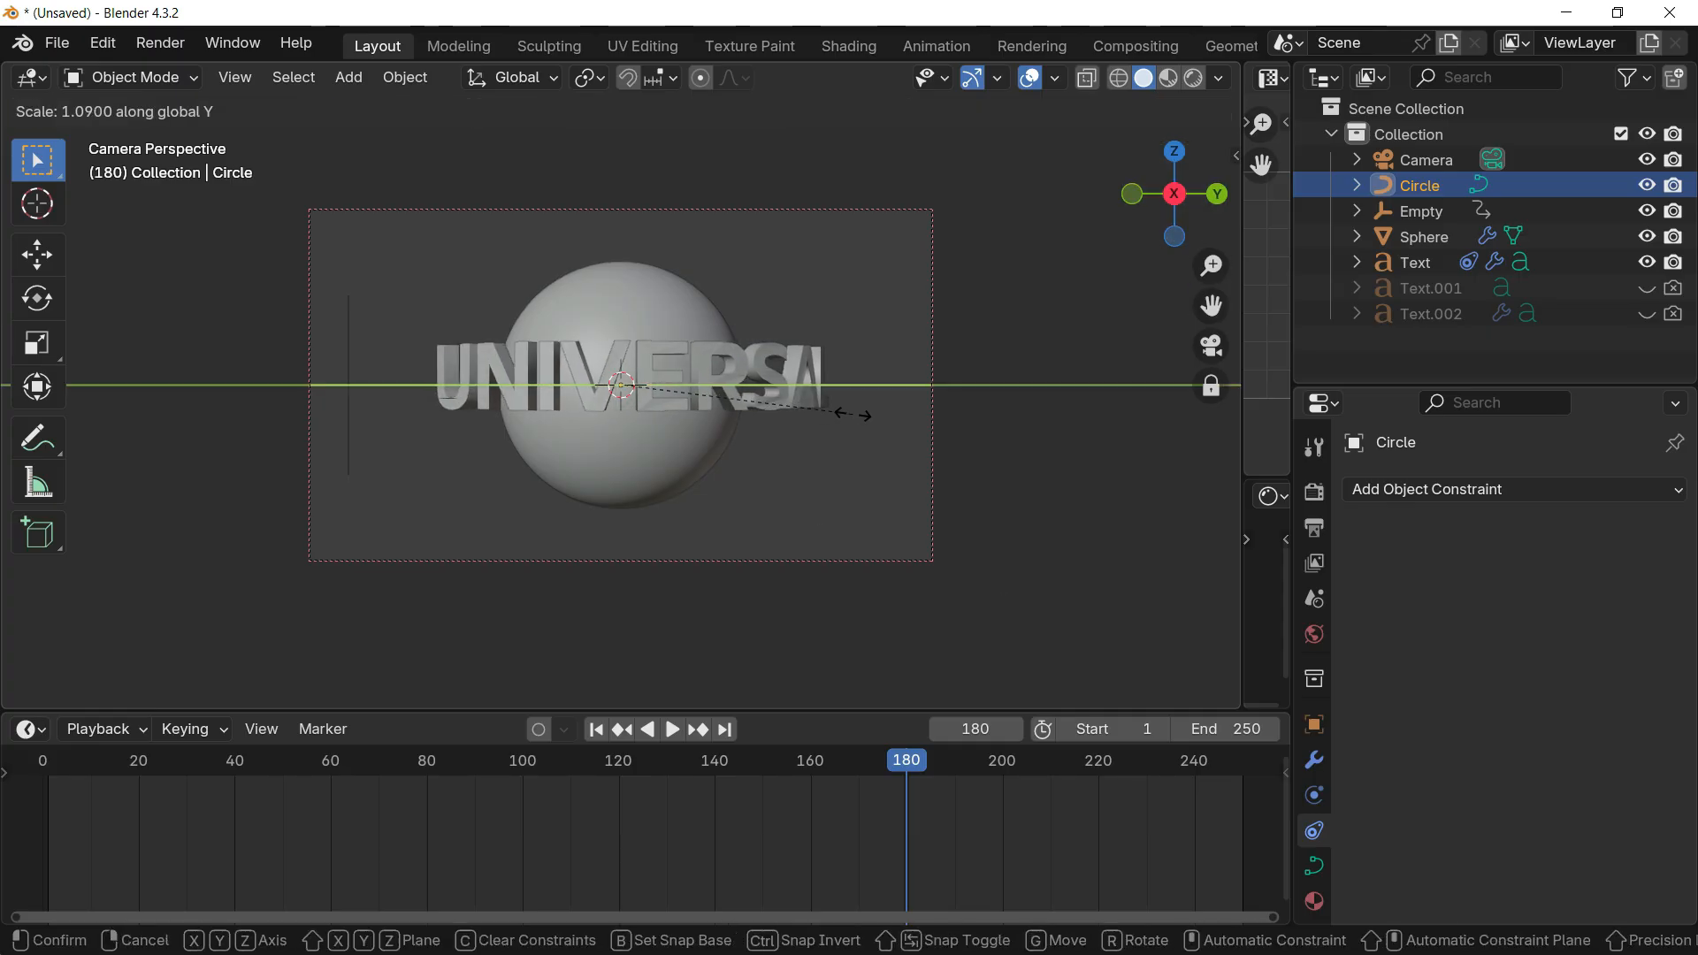
click(907, 416)
key(ctrl+z)
Step: Enlarge the image editor area beside the camera view and turn it into a second 3D viewport
drag(1242, 348, 659, 342)
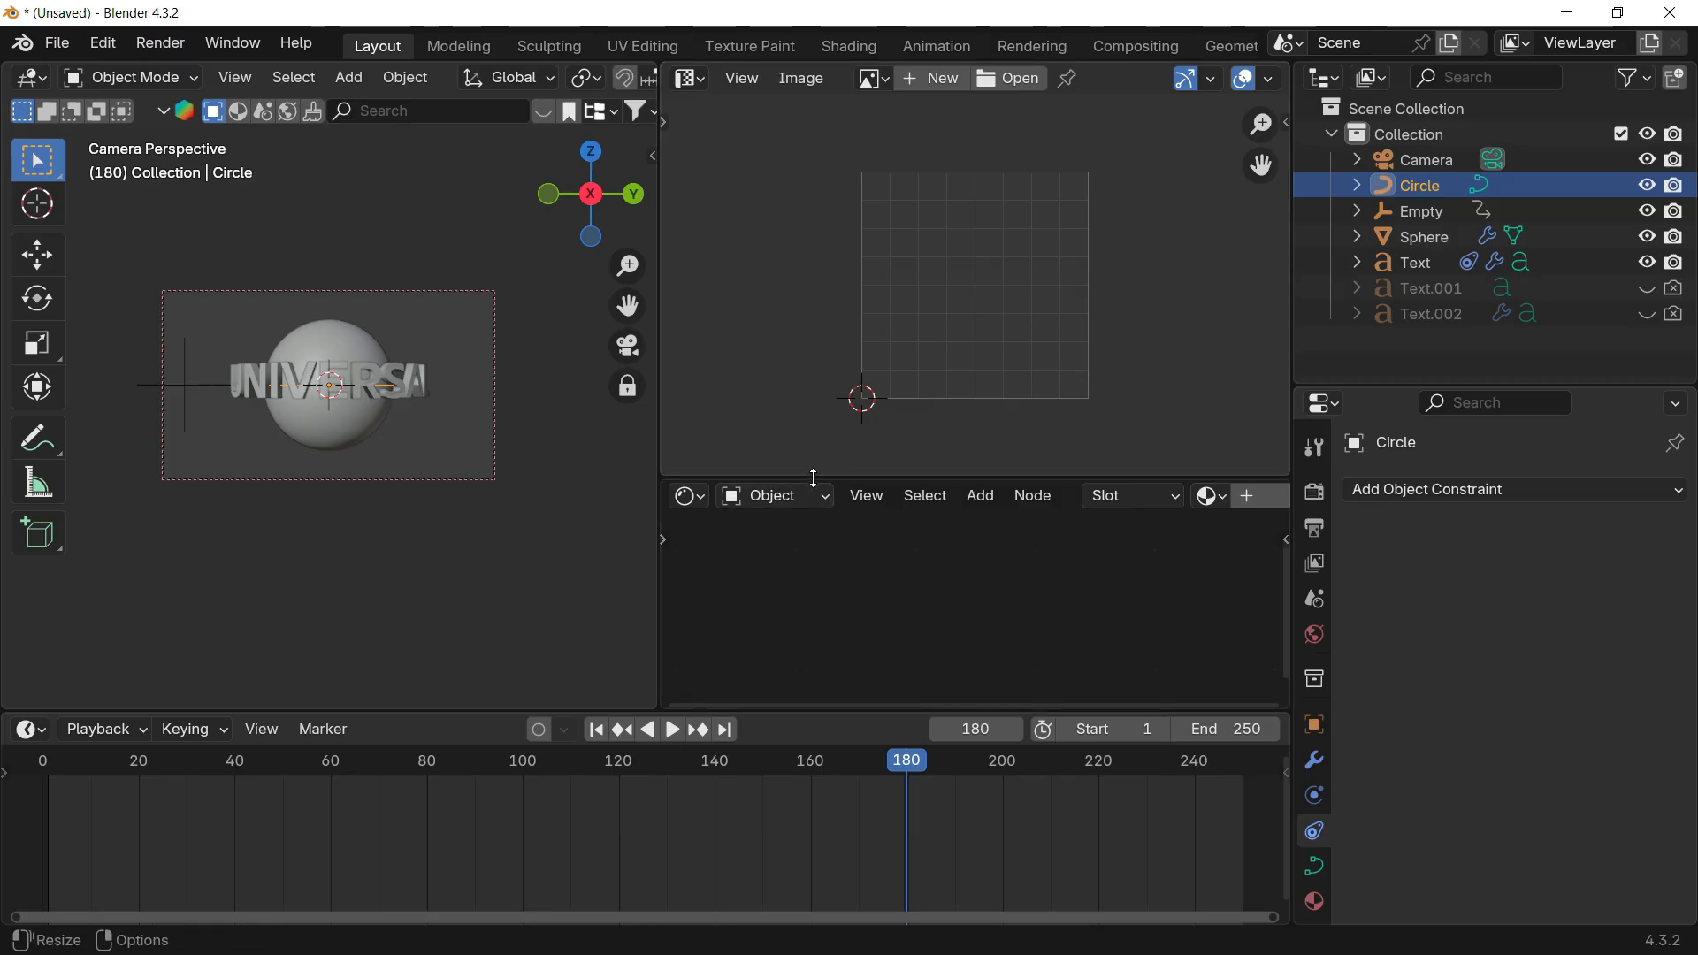
drag(811, 482, 811, 674)
click(689, 80)
click(727, 150)
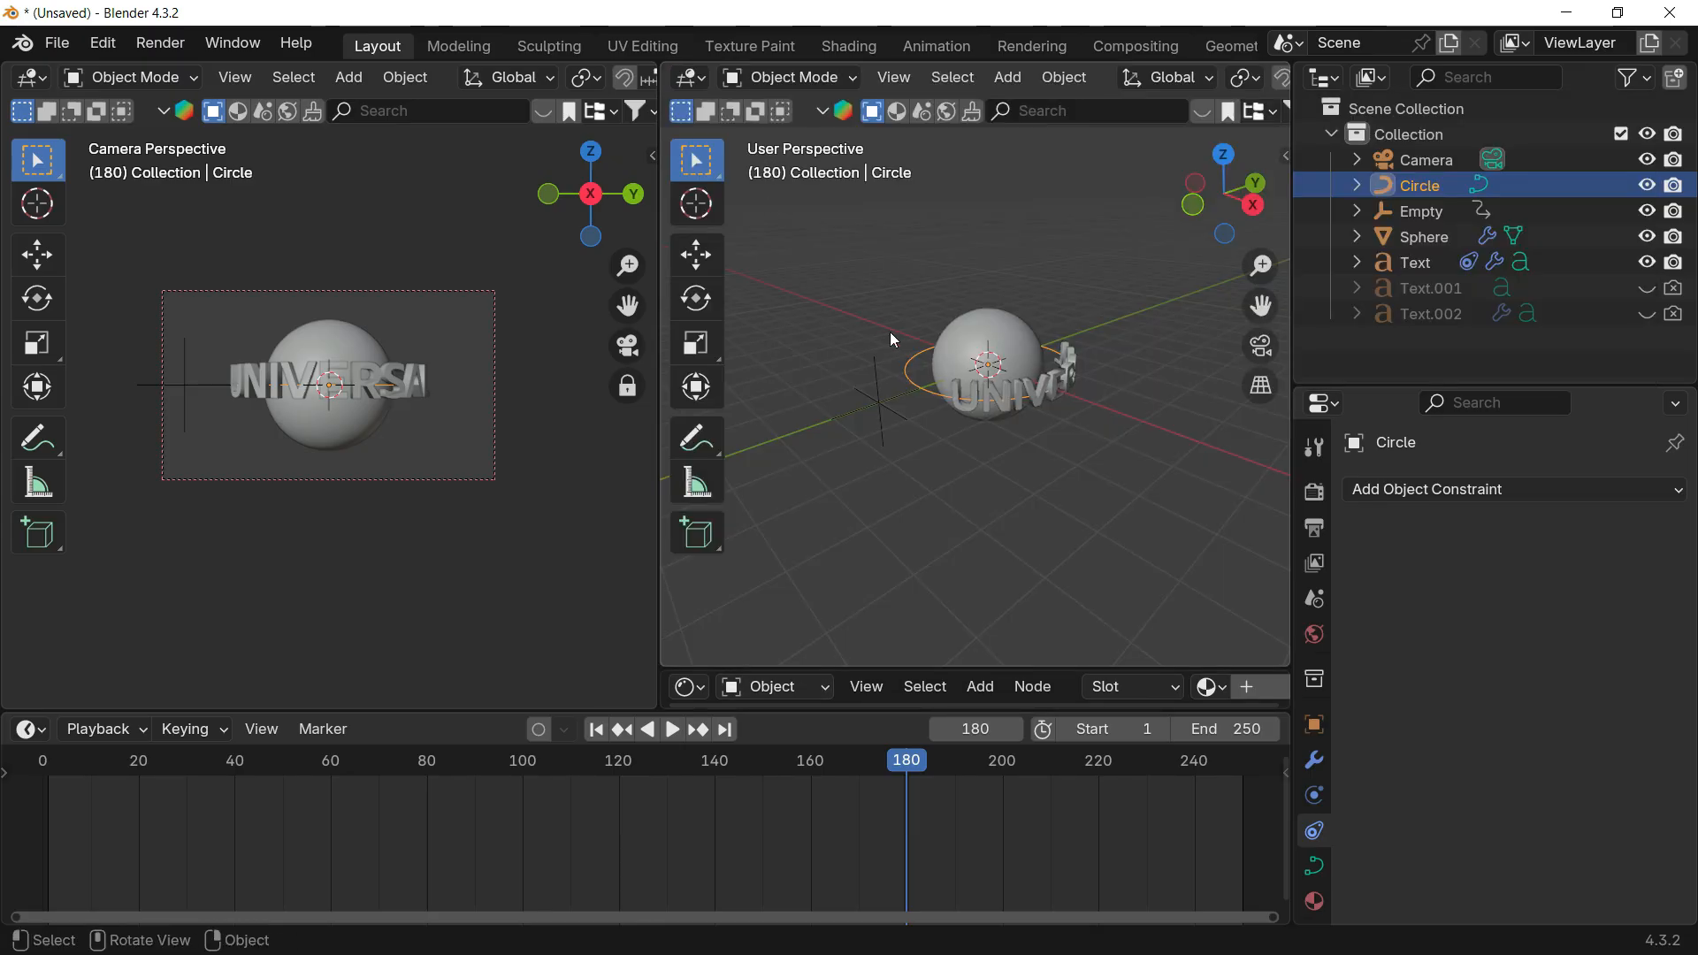
Step: Stretch the circle along the global Y axis to about 7.4 m in the perspective viewport
middle_drag(893, 329, 993, 421)
key(s)
key(x)
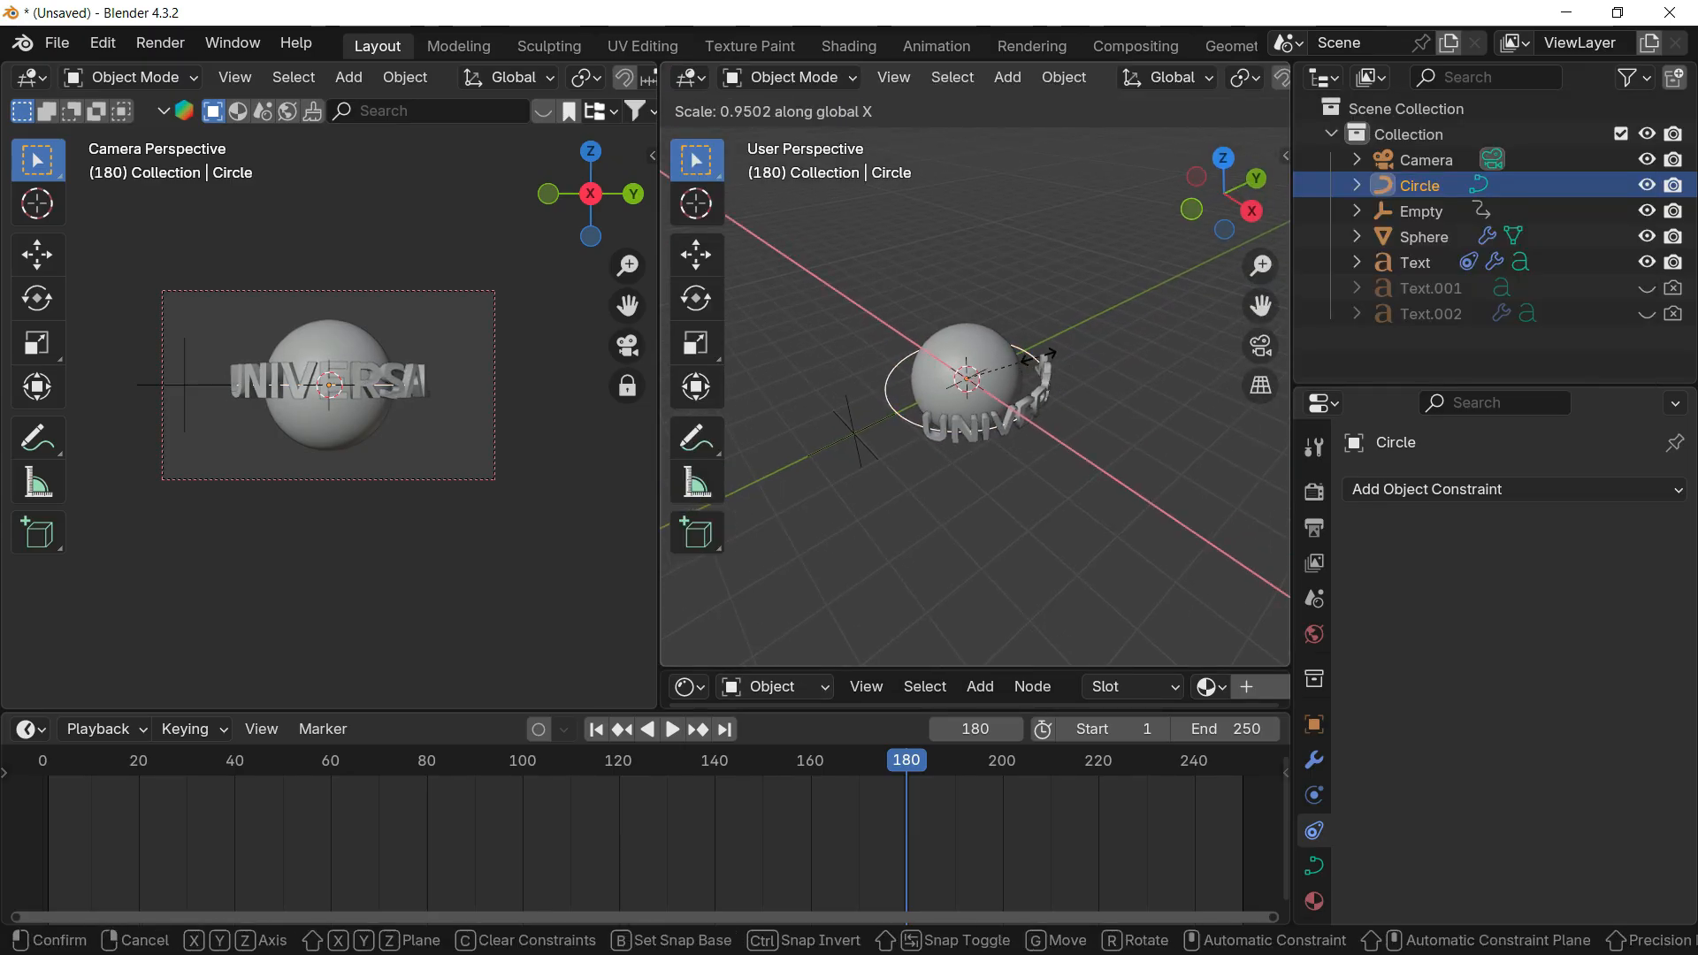
key(y)
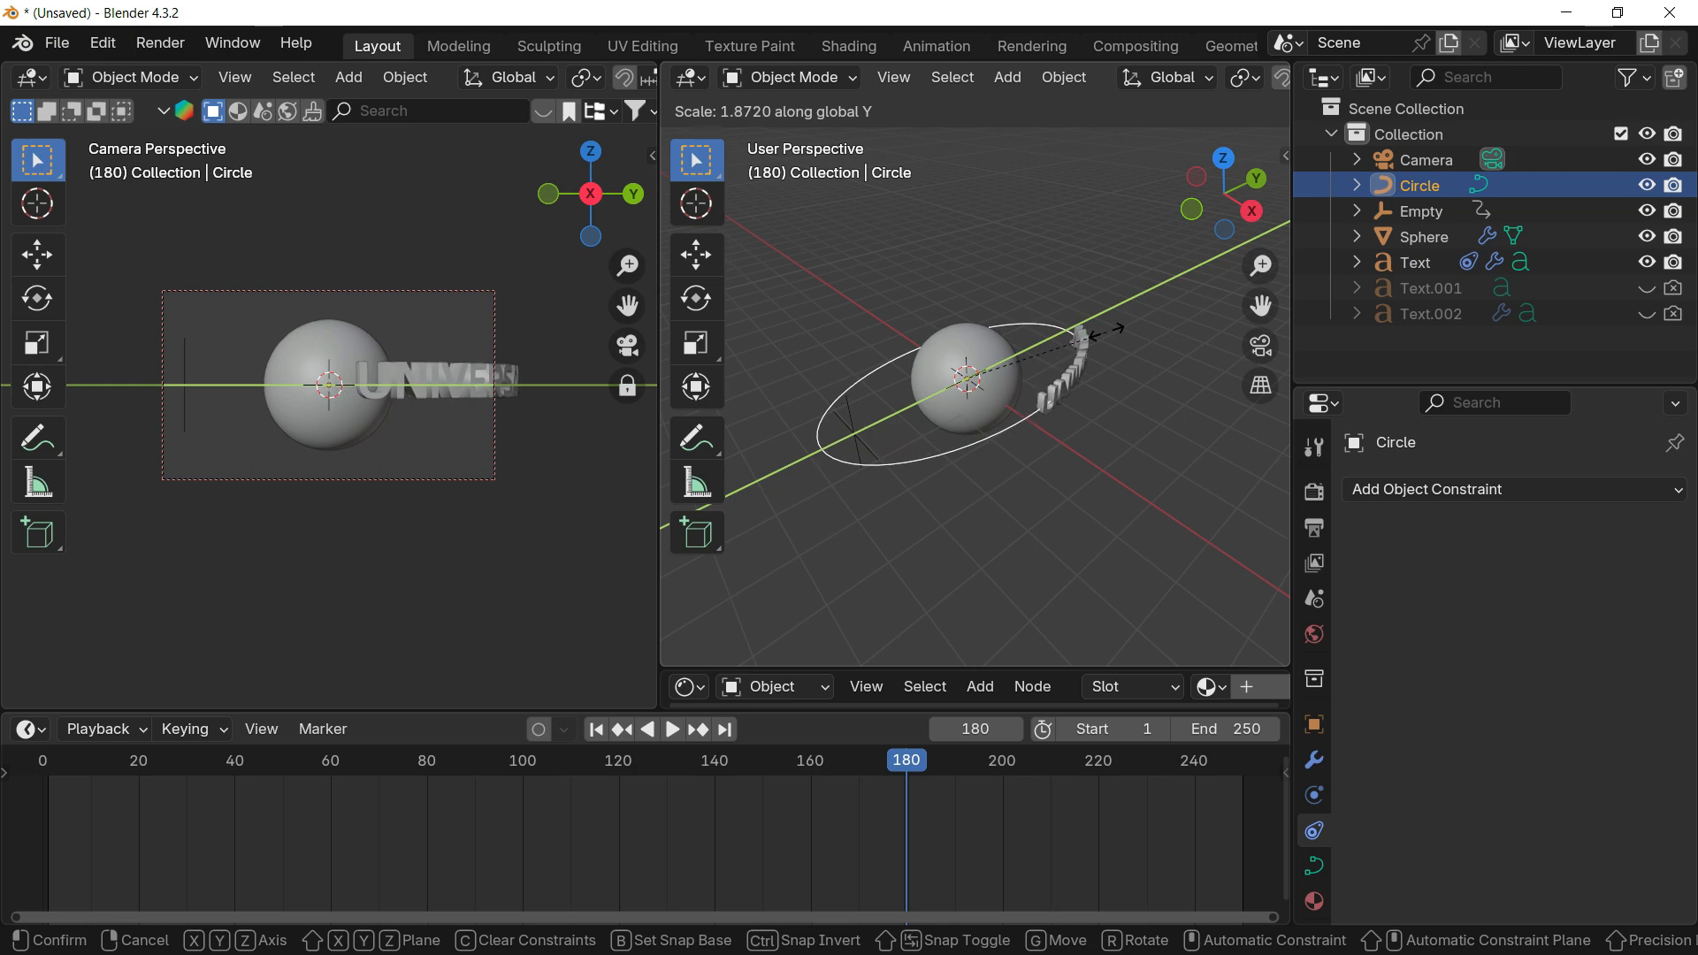
click(1105, 342)
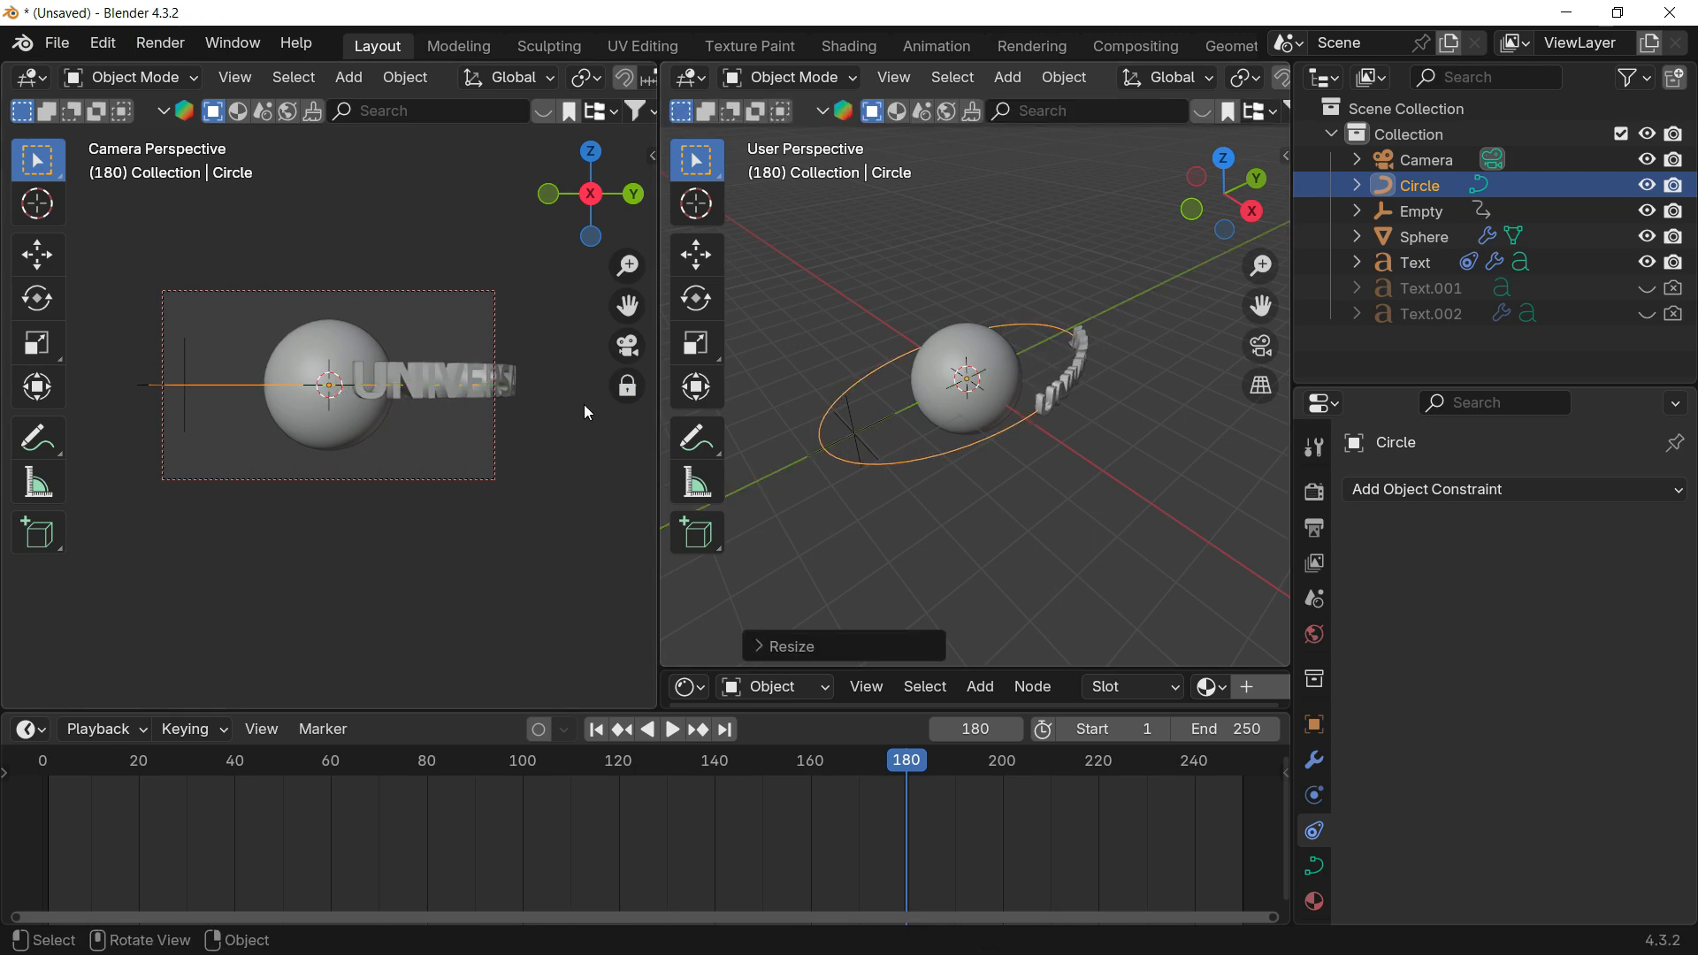
Step: Unlock the camera from the view and enlarge the camera frame in its viewport
click(646, 384)
click(632, 384)
scroll(406, 376, up, 2)
shift+middle_drag(407, 374, 413, 385)
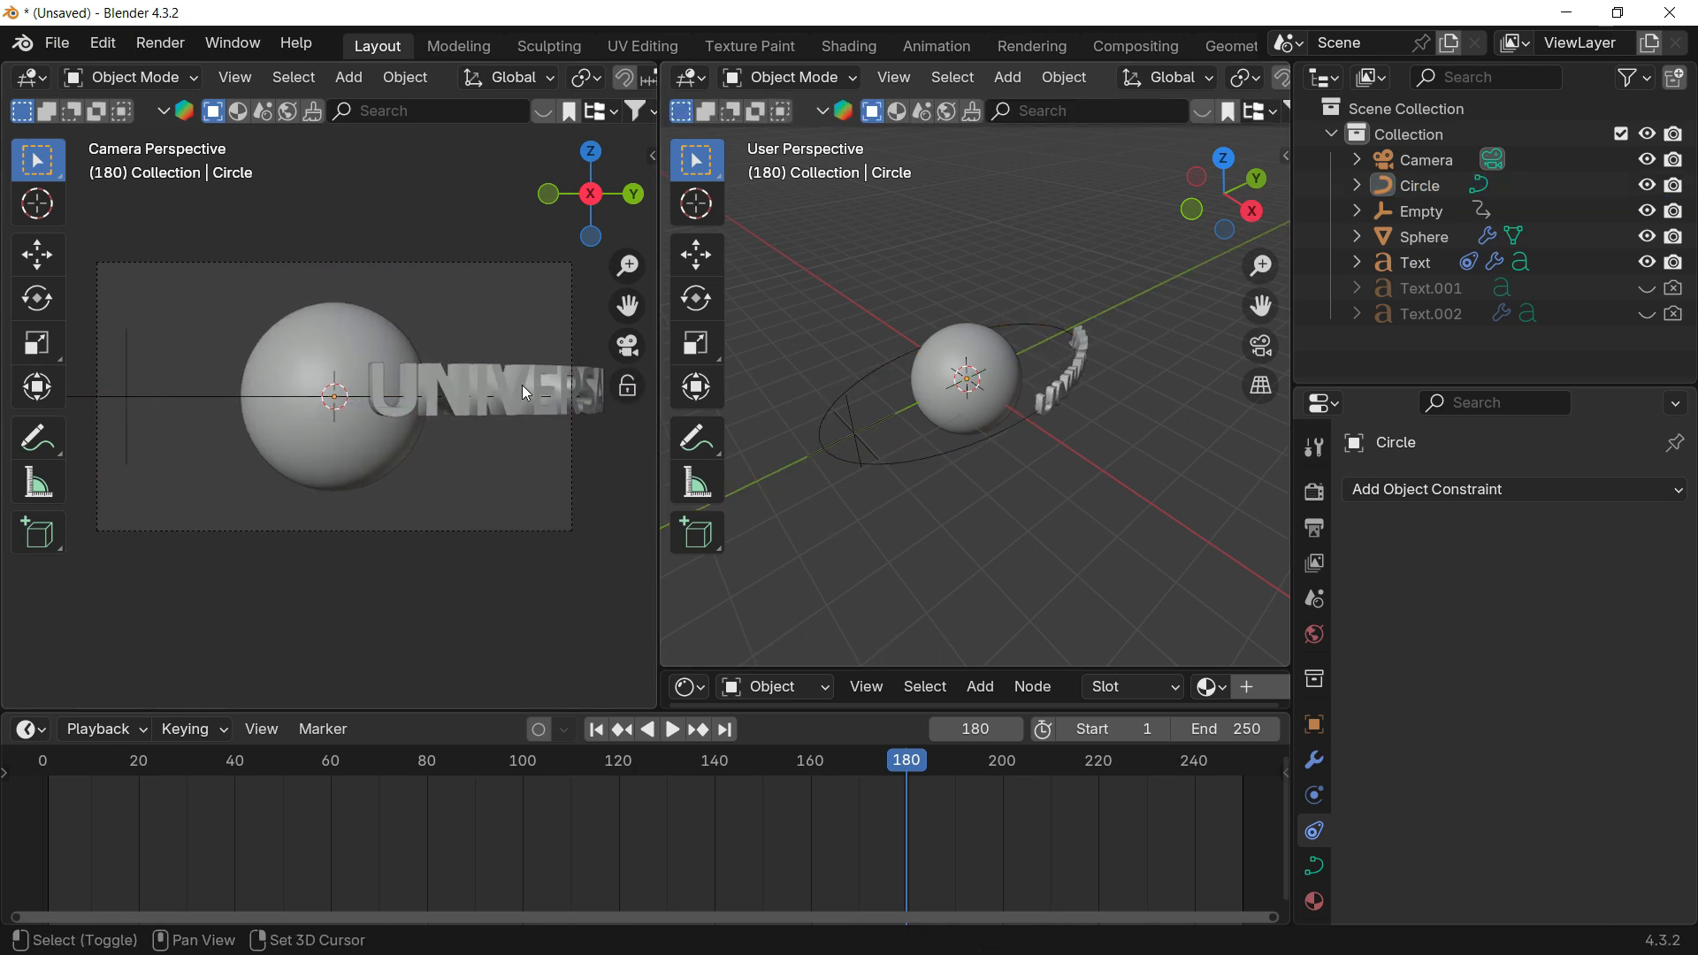
Step: Keyframe the stretched circle at frame 180, and return to frame 1
click(1048, 325)
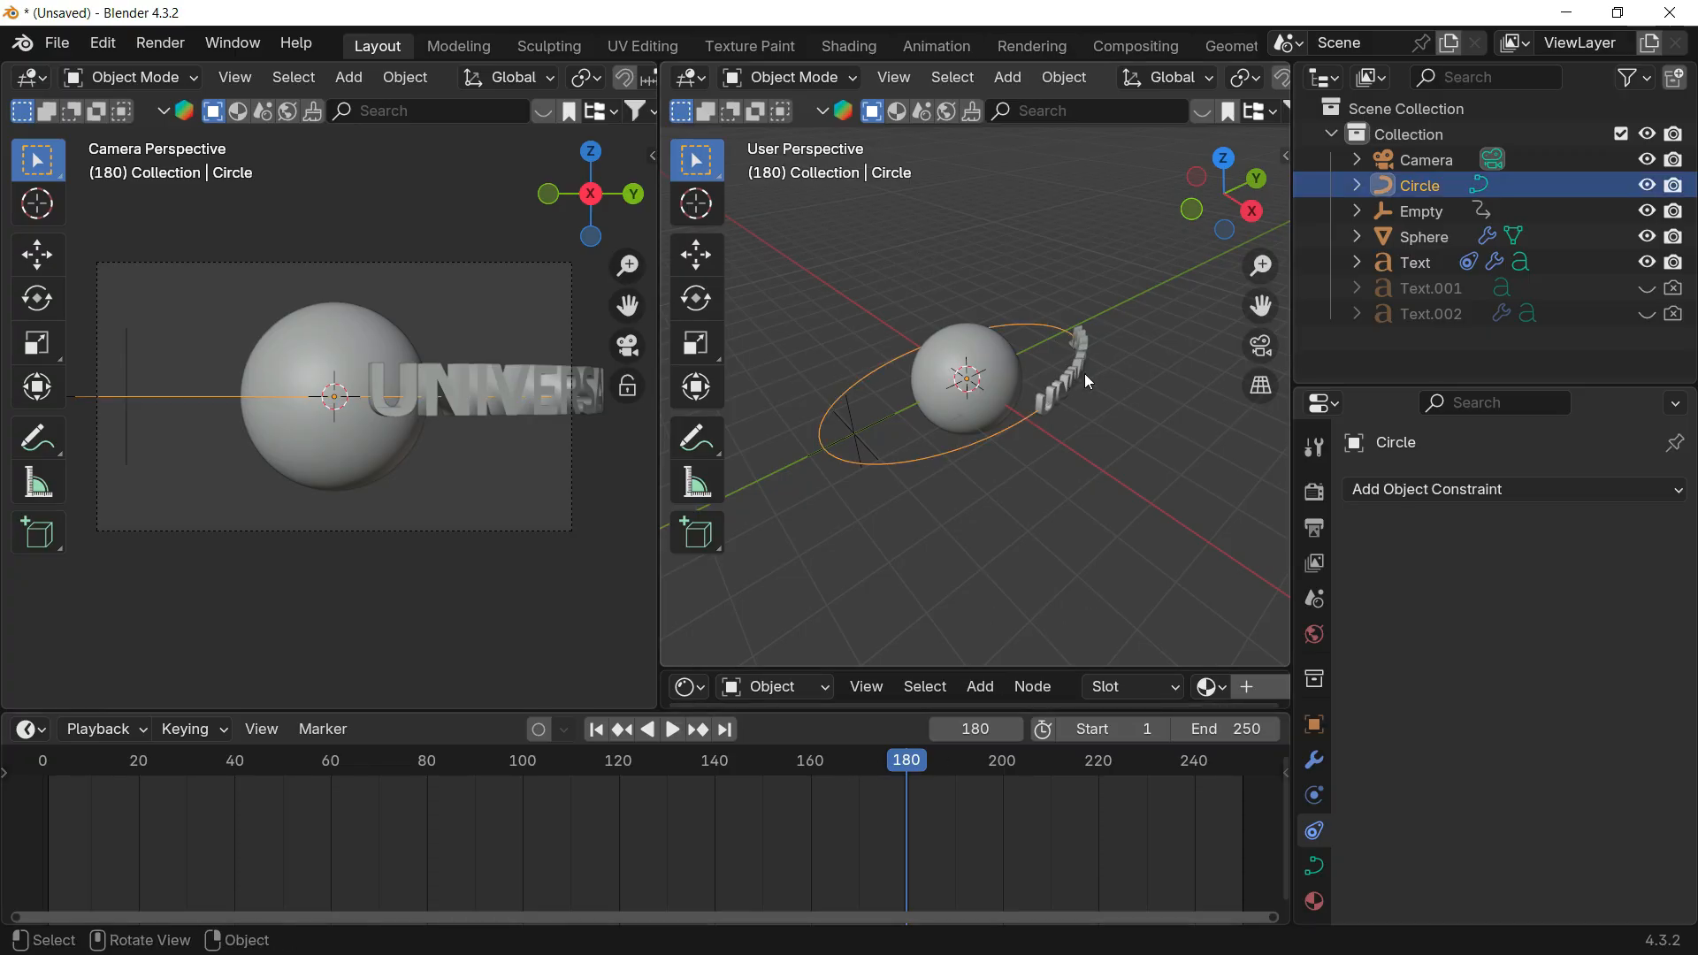
key(i)
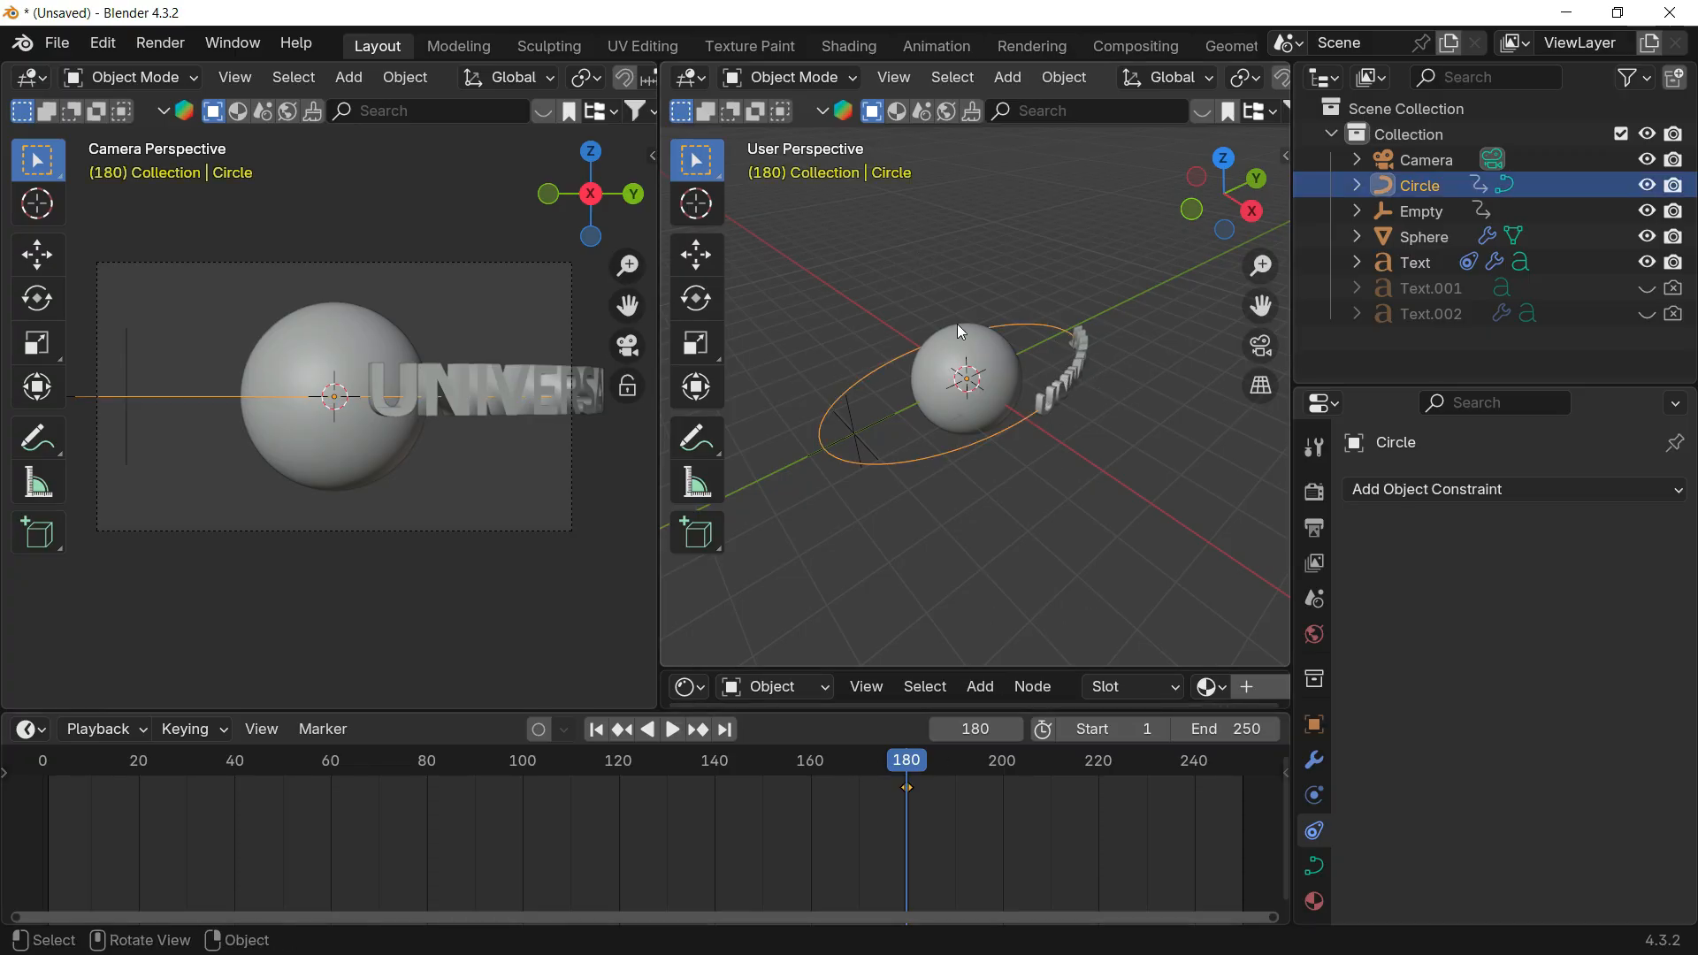
drag(866, 766, 46, 785)
key(space)
key(space)
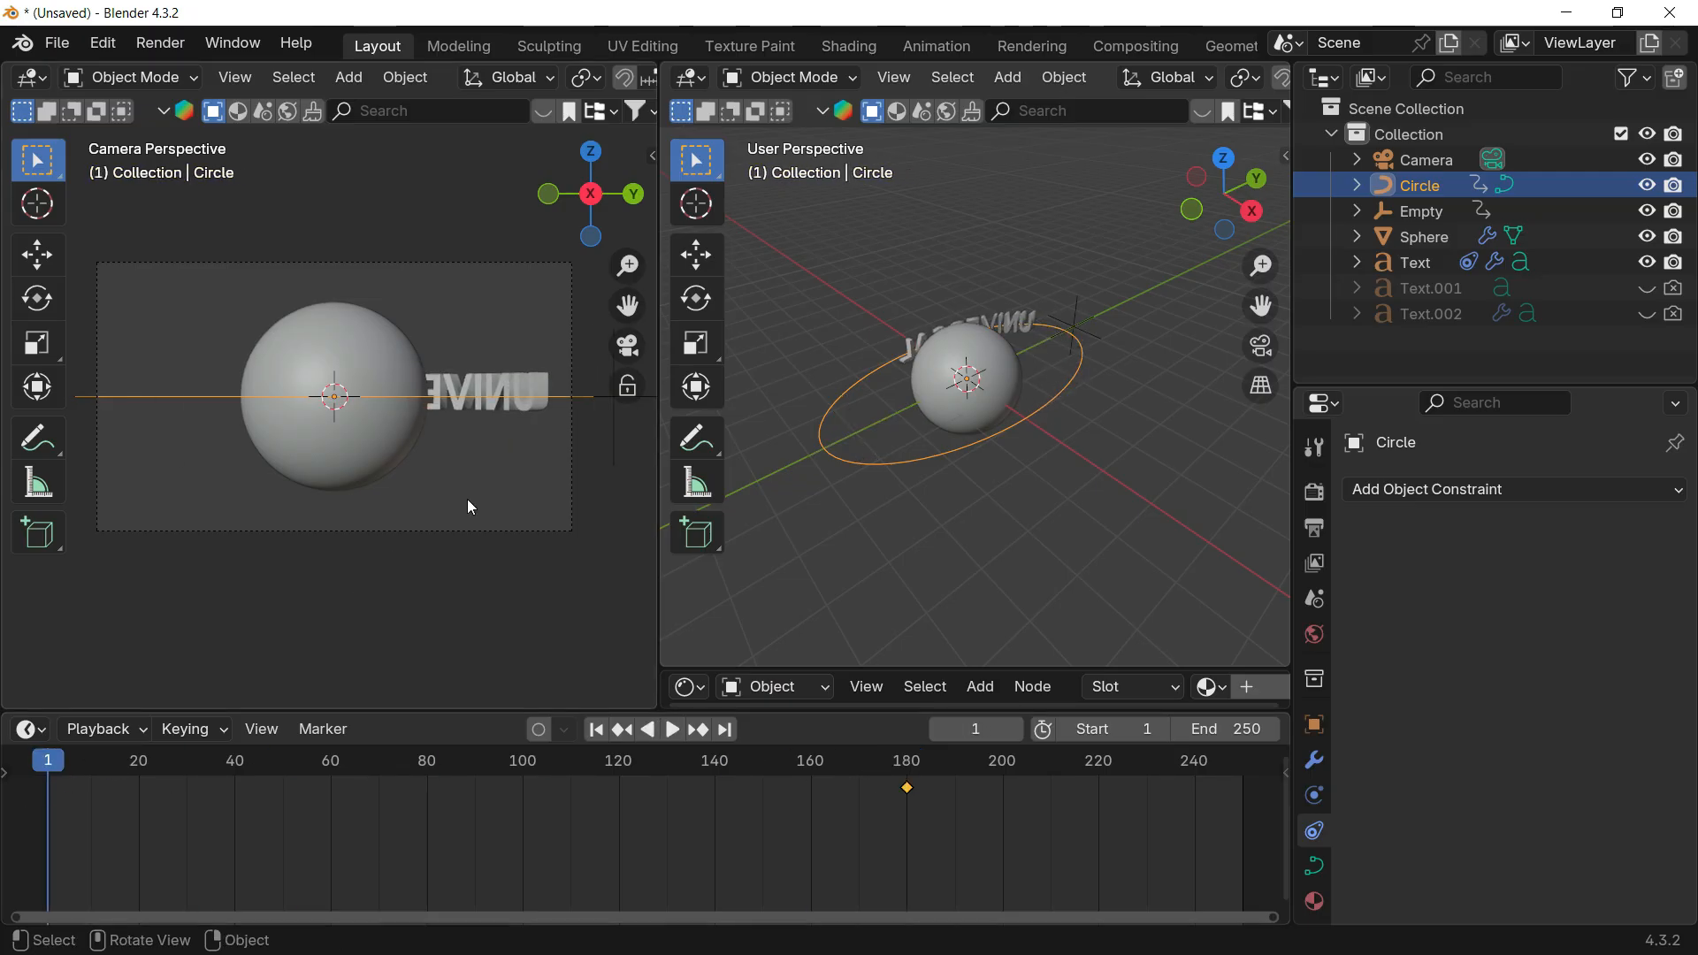
Step: At frame 1, set the circle's Y scale to 2 to match its X and Z scale, keyframe it, and scrub to frame 180
key(n)
drag(477, 499, 483, 451)
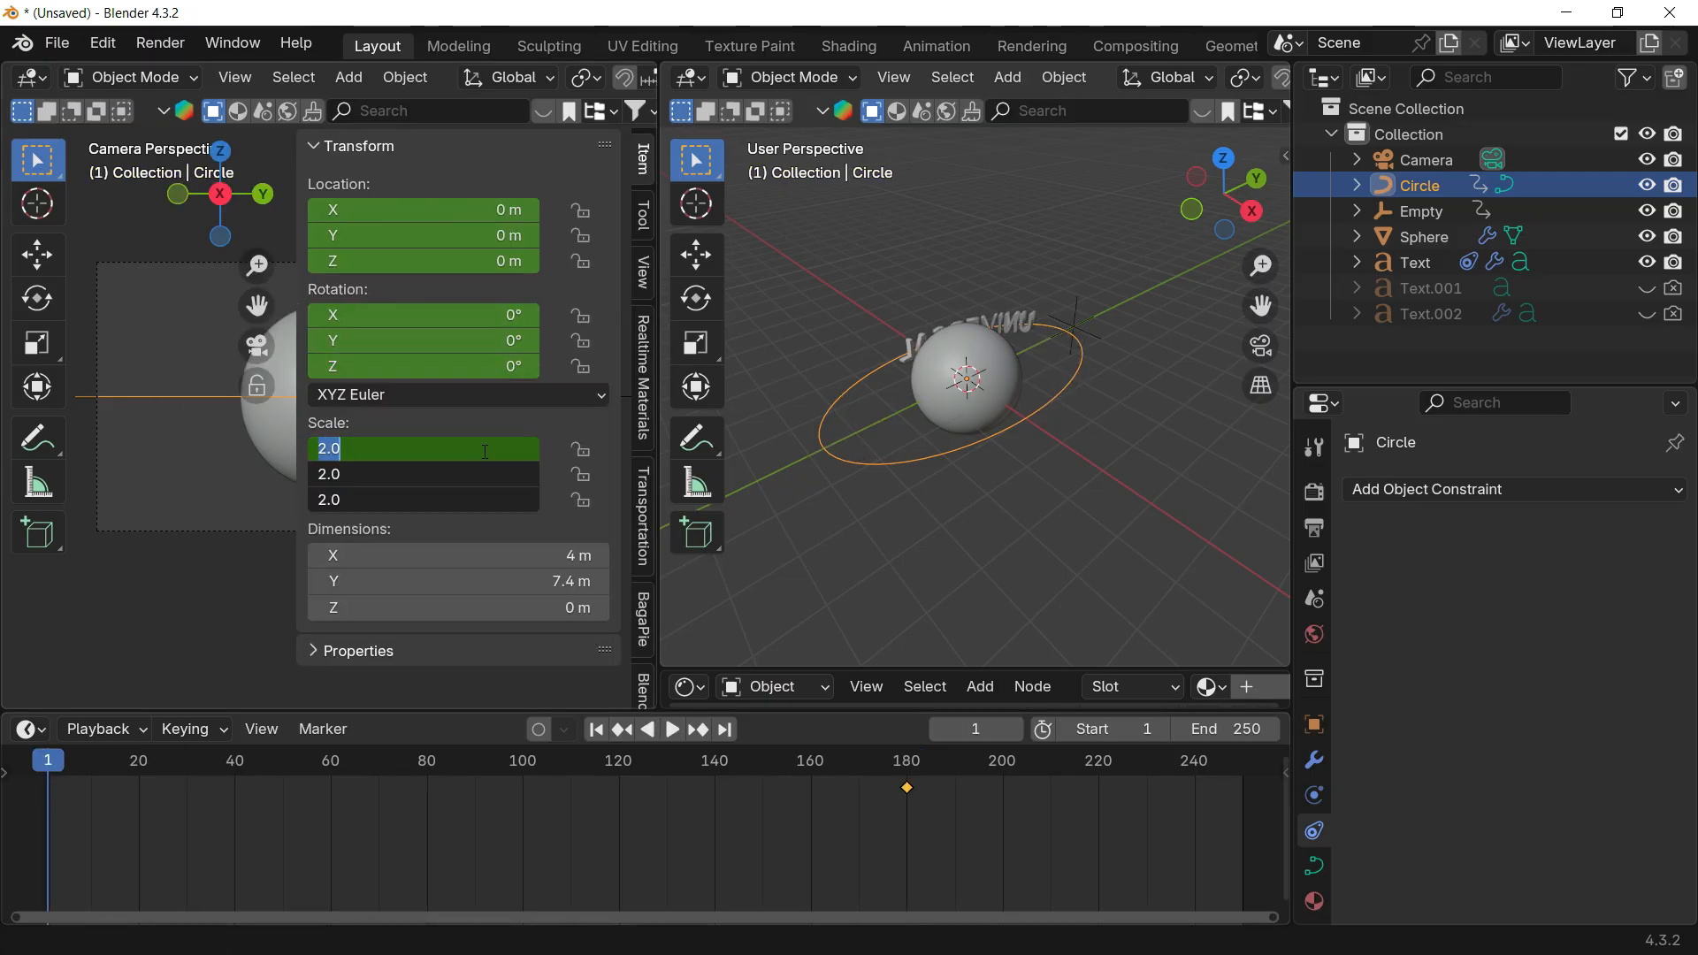
text(2)
key(Return)
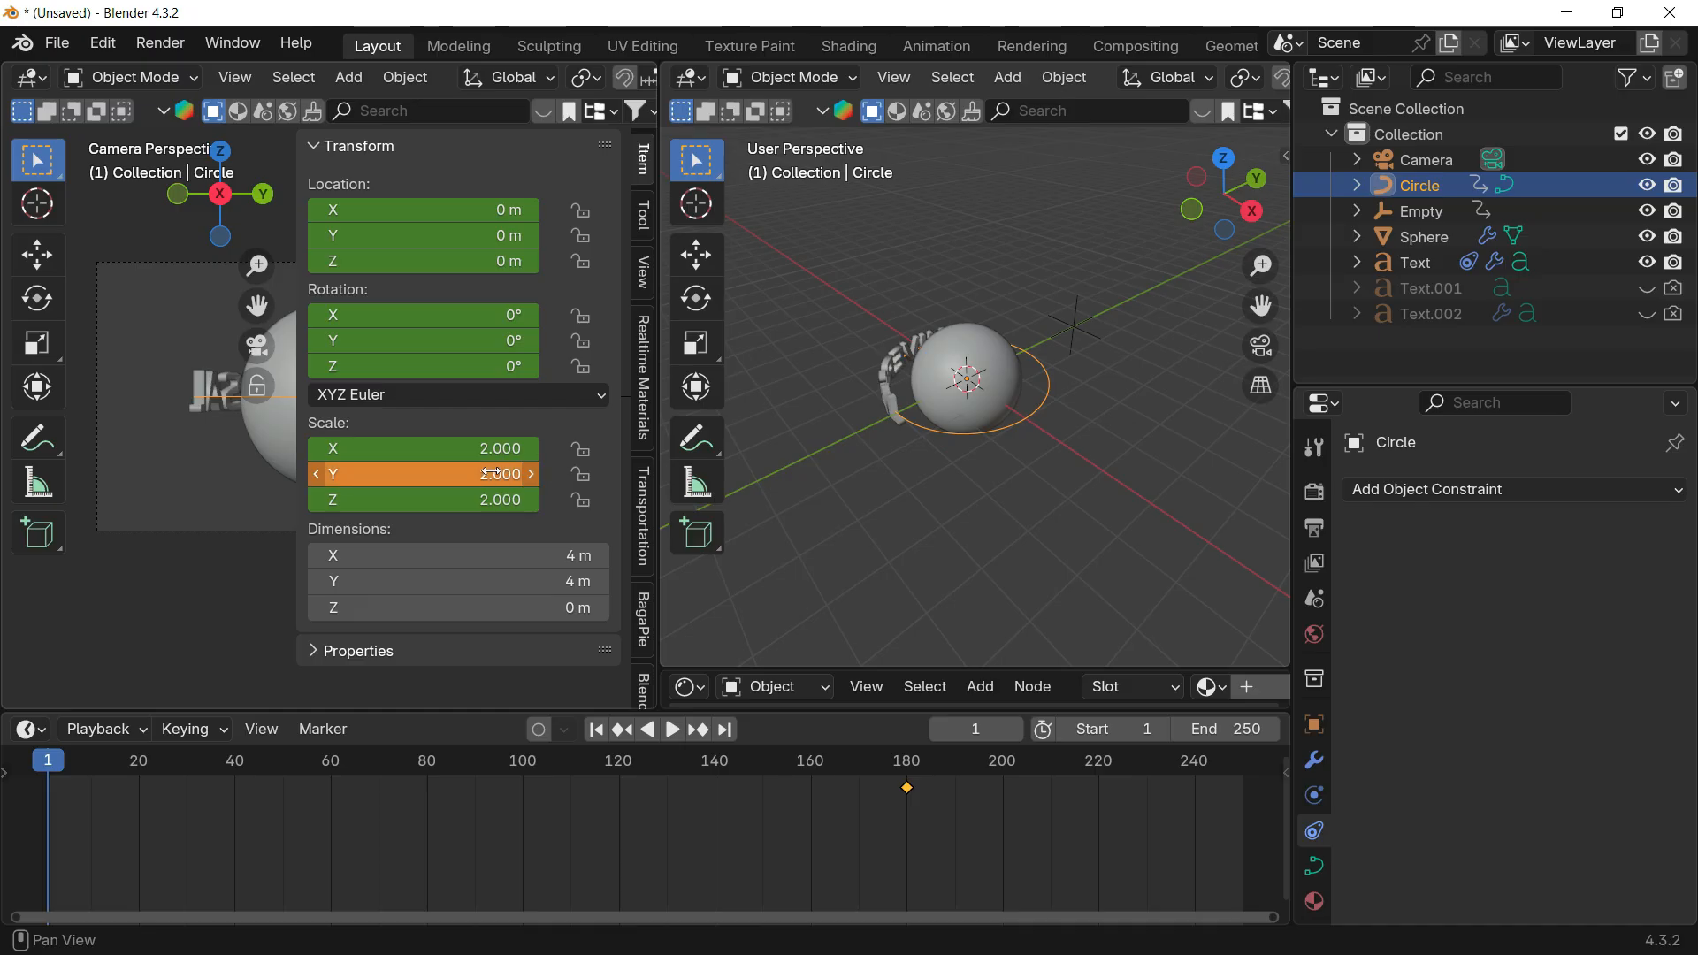
key(i)
key(n)
drag(310, 766, 894, 778)
Step: Undo the circle's keyframes and its stretch along the Y axis
key(ctrl+z)
key(ctrl+z)
key(ctrl+z)
key(ctrl+z)
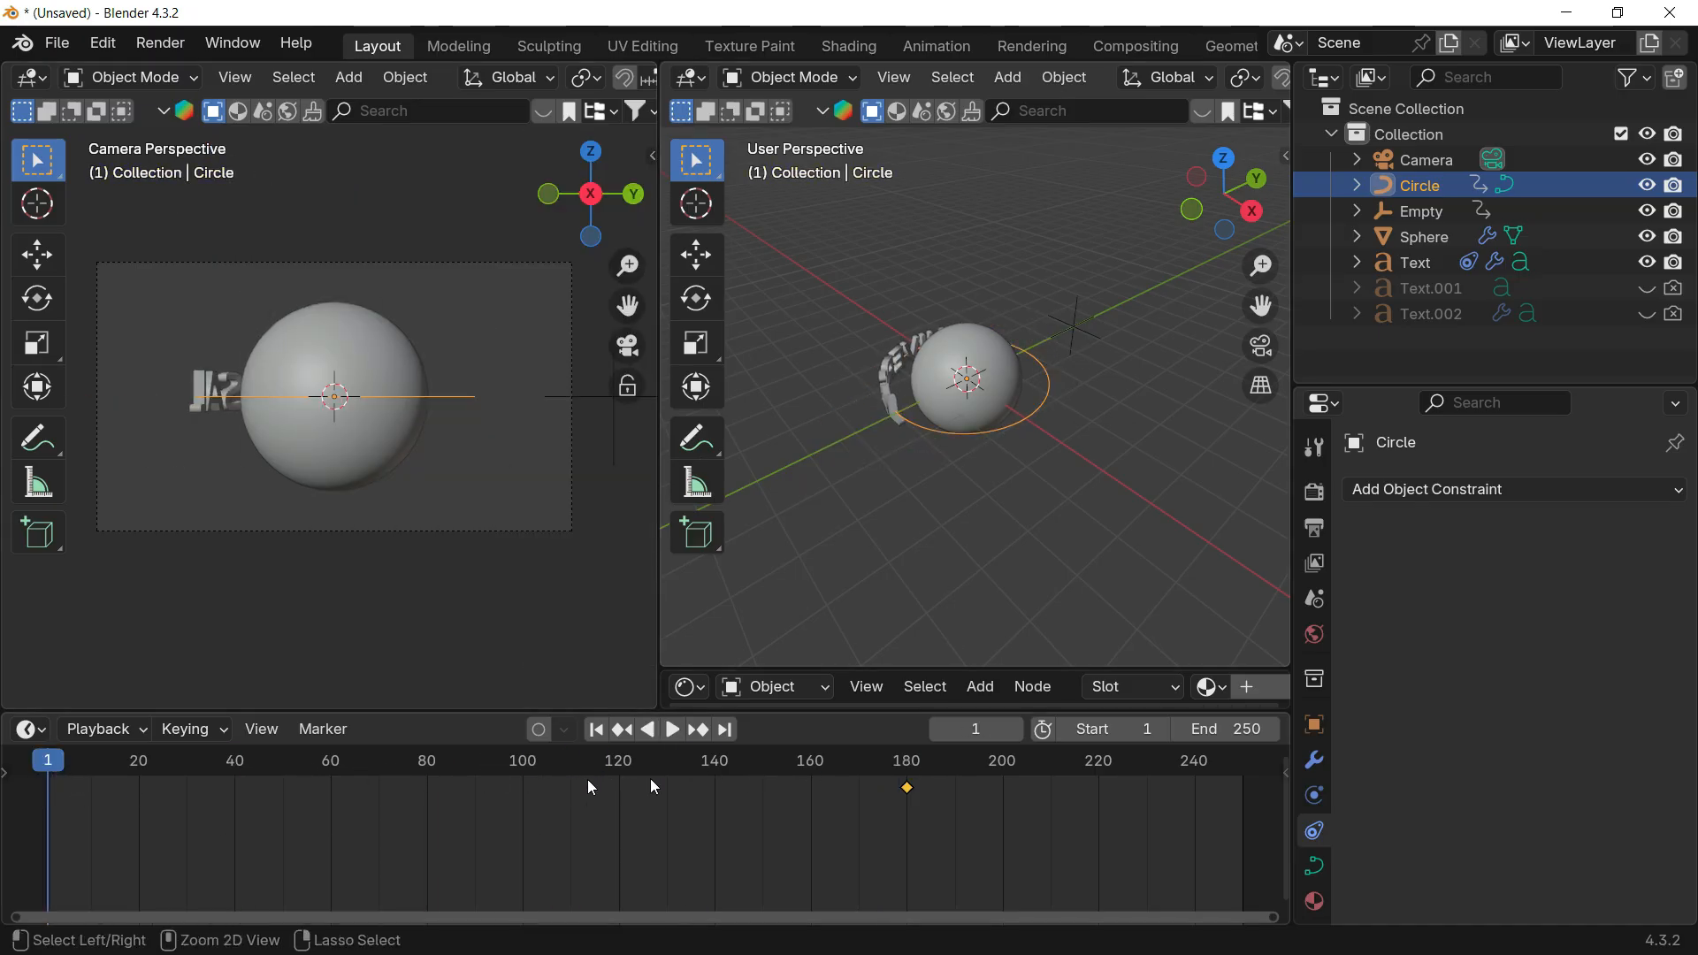
key(ctrl+z)
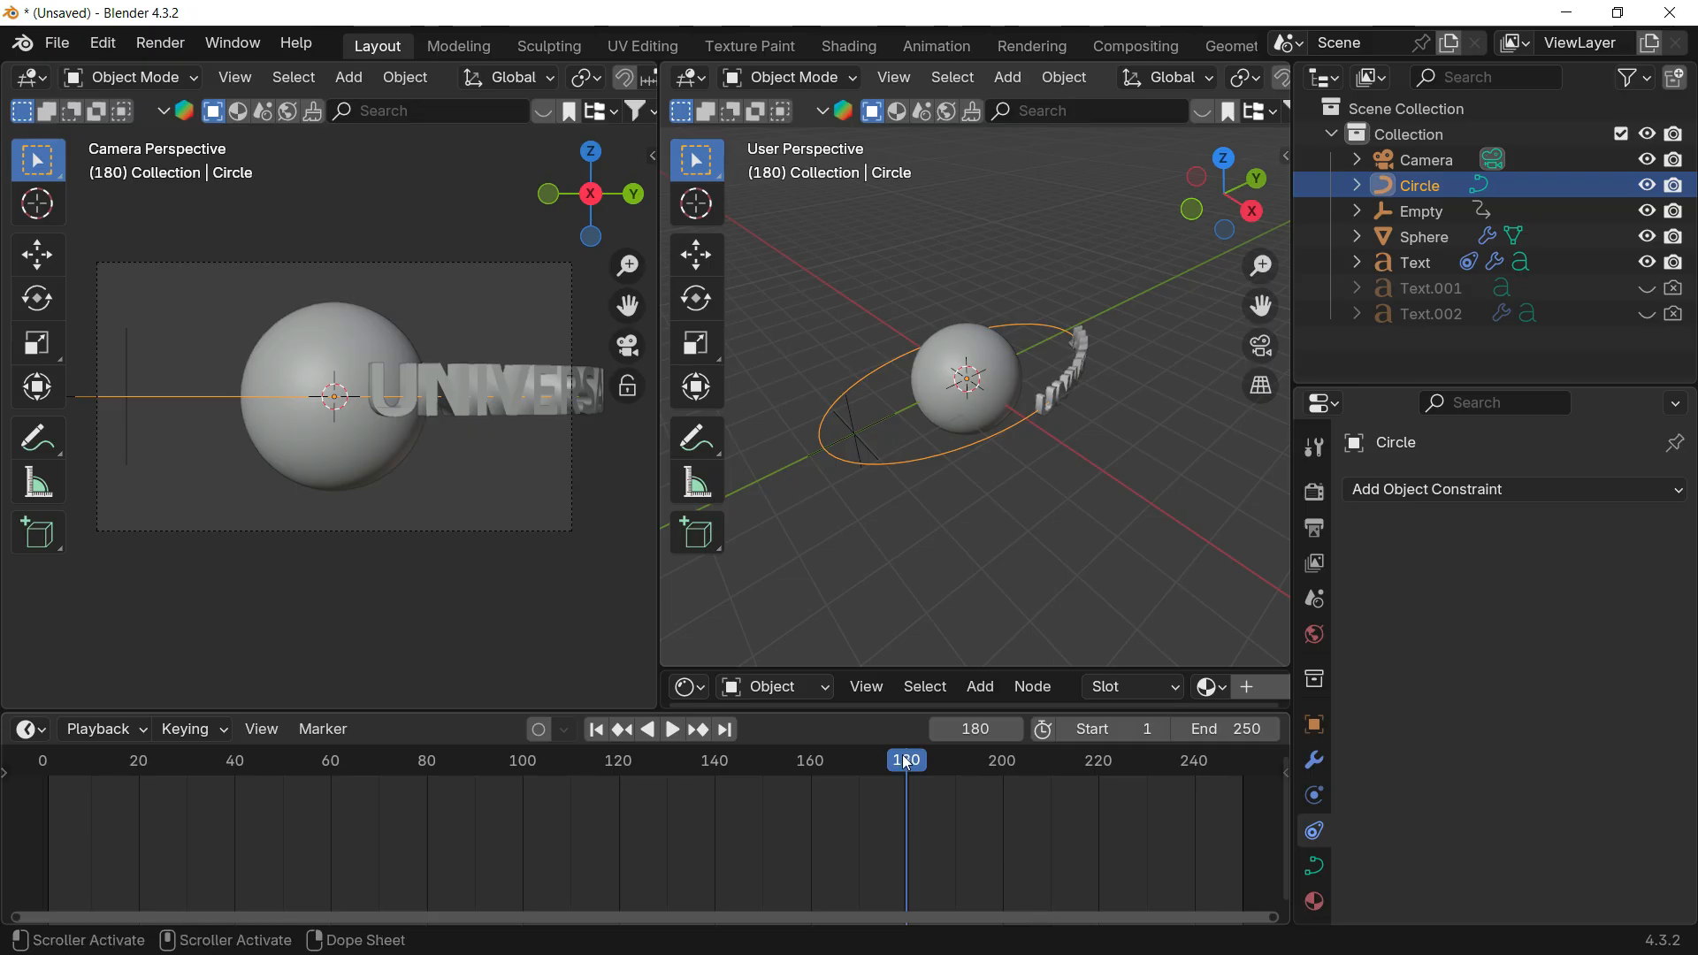
mouse_move(909, 763)
mouse_down()
mouse_move(686, 779)
mouse_move(911, 744)
mouse_up()
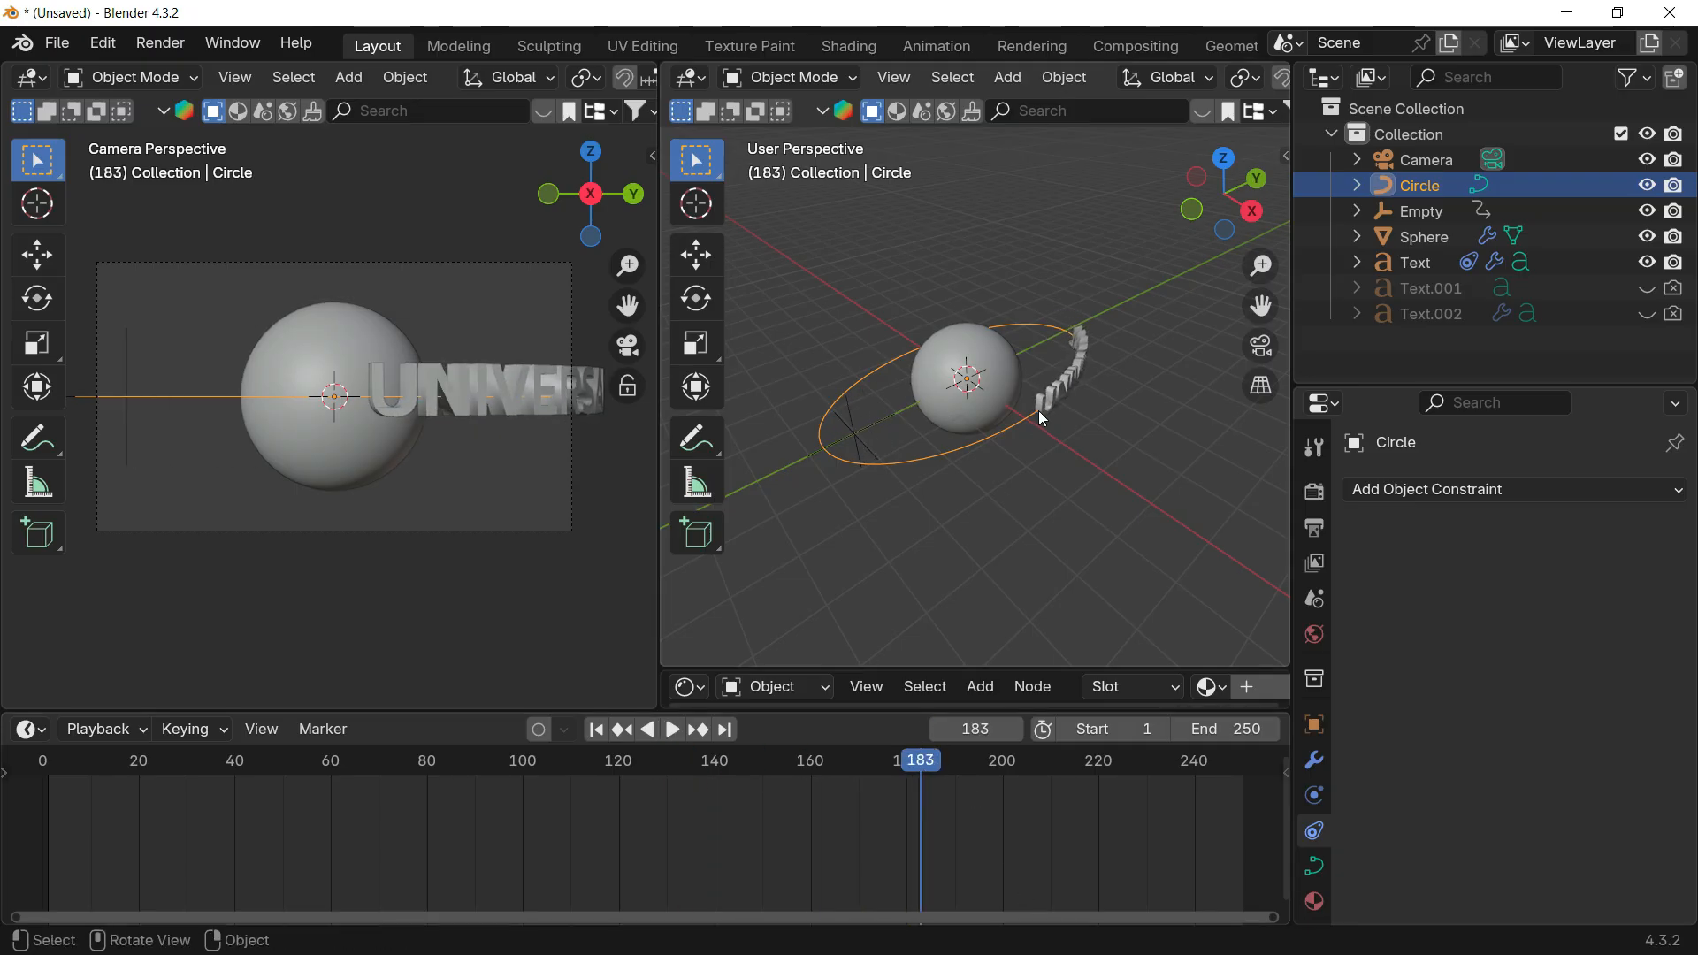
click(992, 459)
key(ctrl+z)
key(ctrl+z)
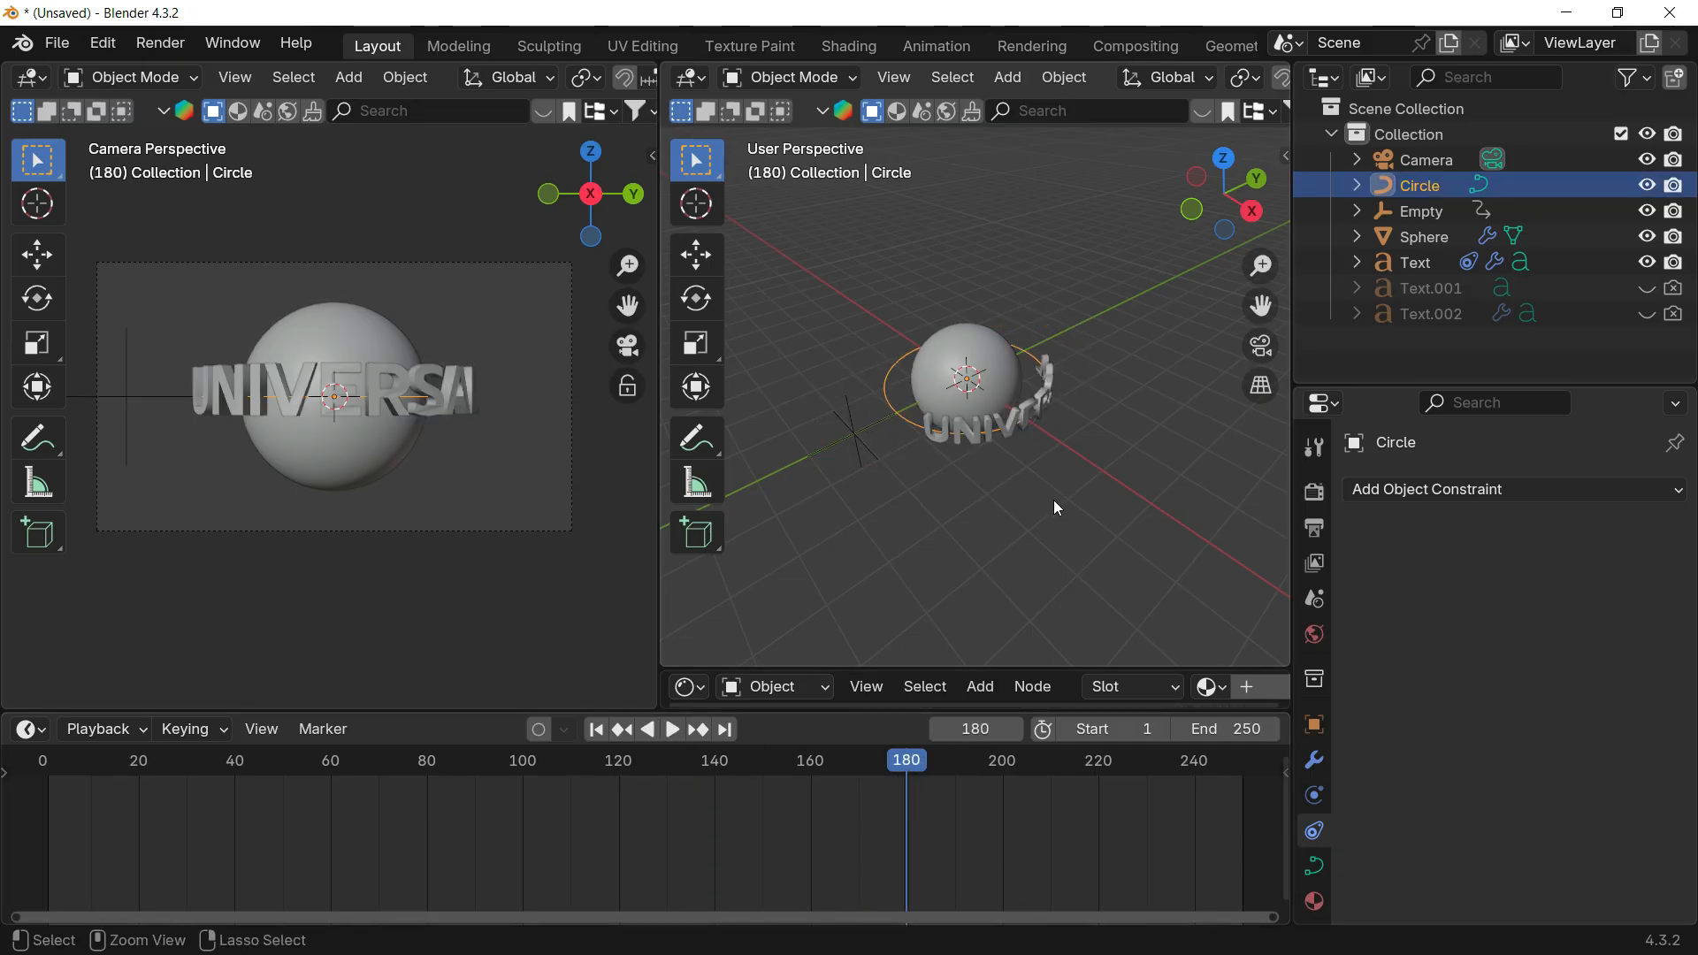
Step: Keyframe the round circle at frame 1, and at frame 180 stretch it along the global Y axis and keyframe it
drag(856, 771, 51, 773)
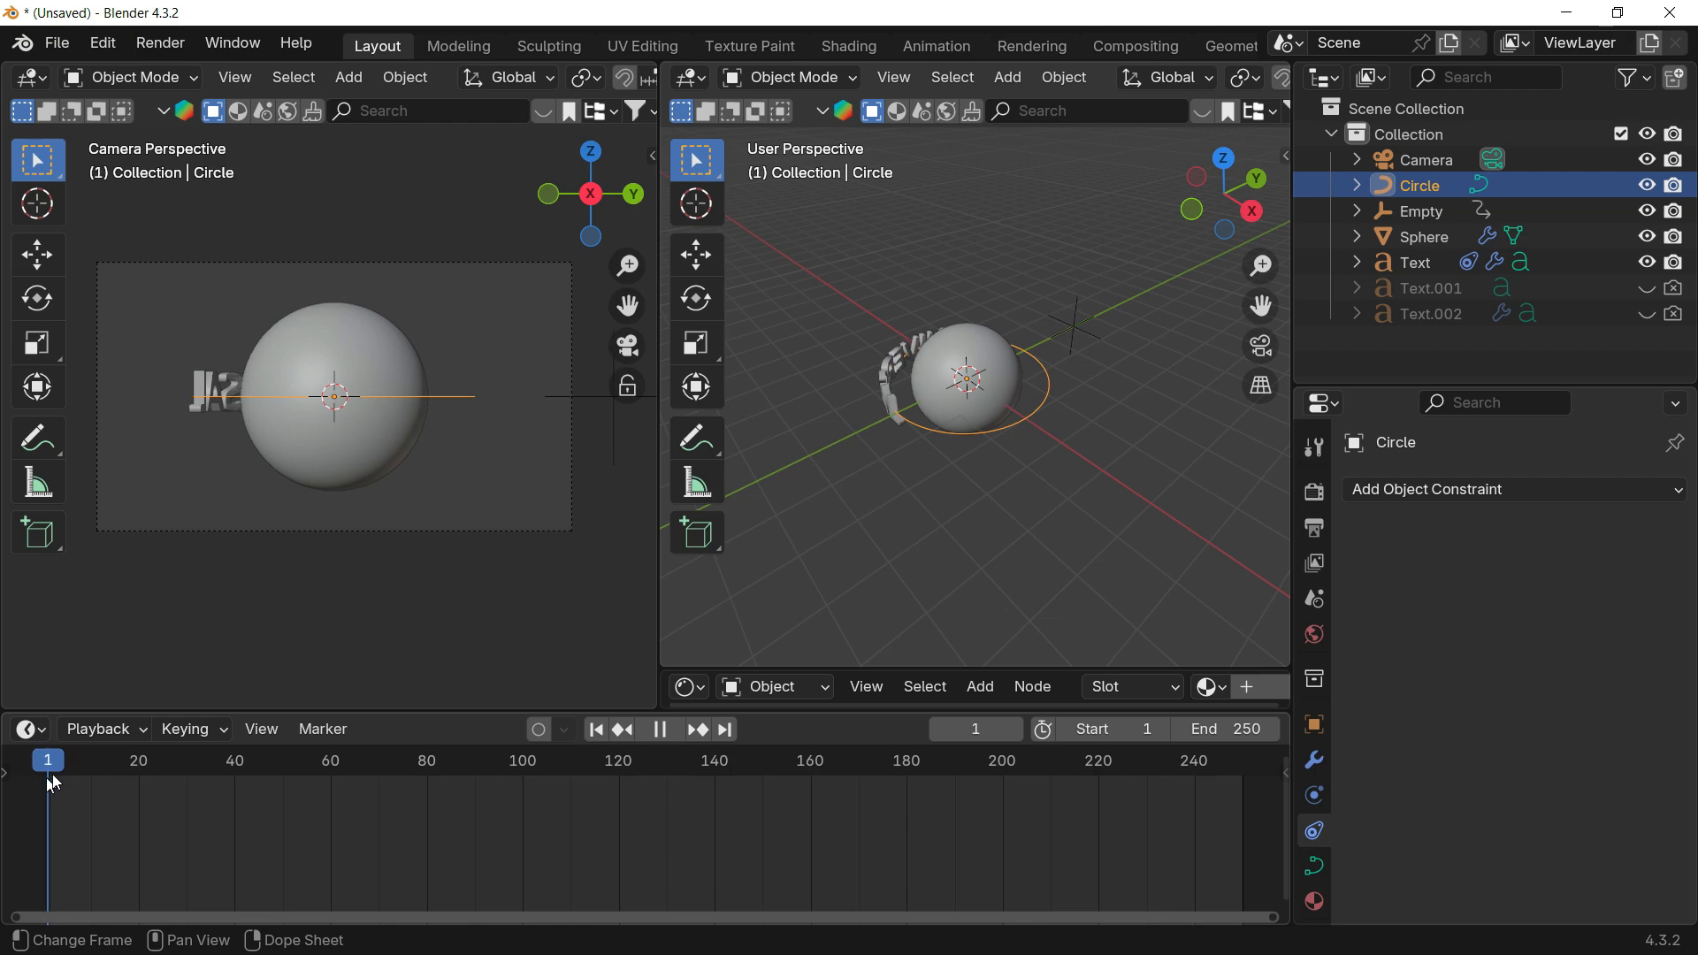
key(i)
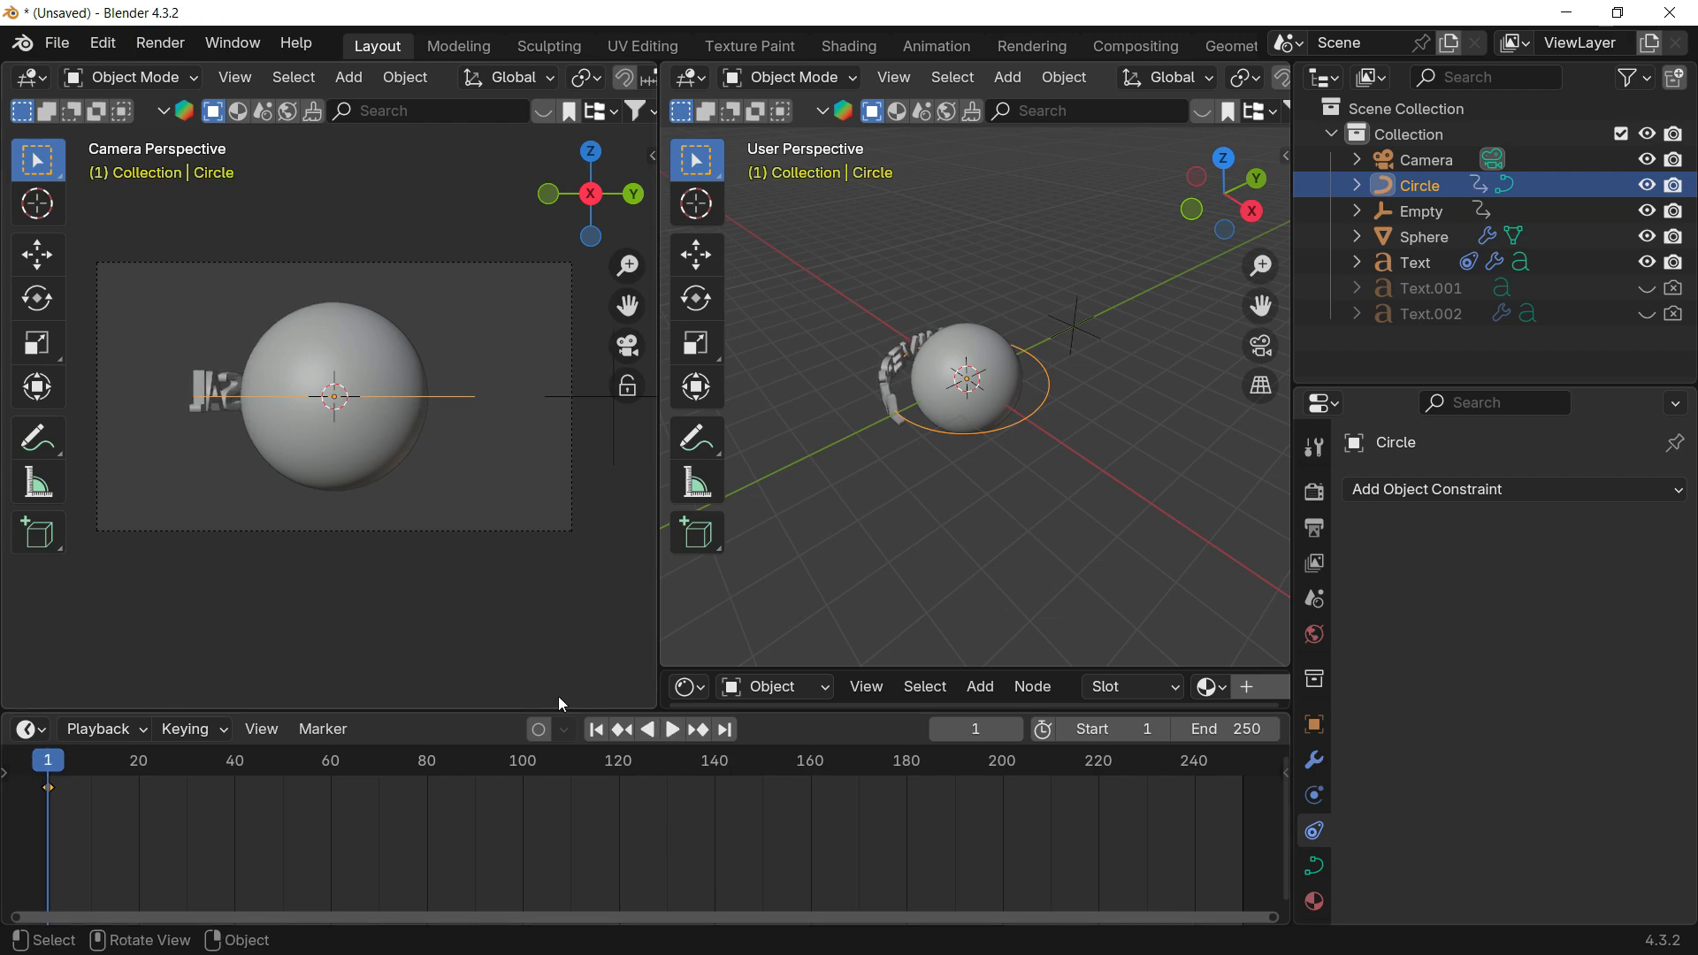
click(905, 762)
key(s)
key(y)
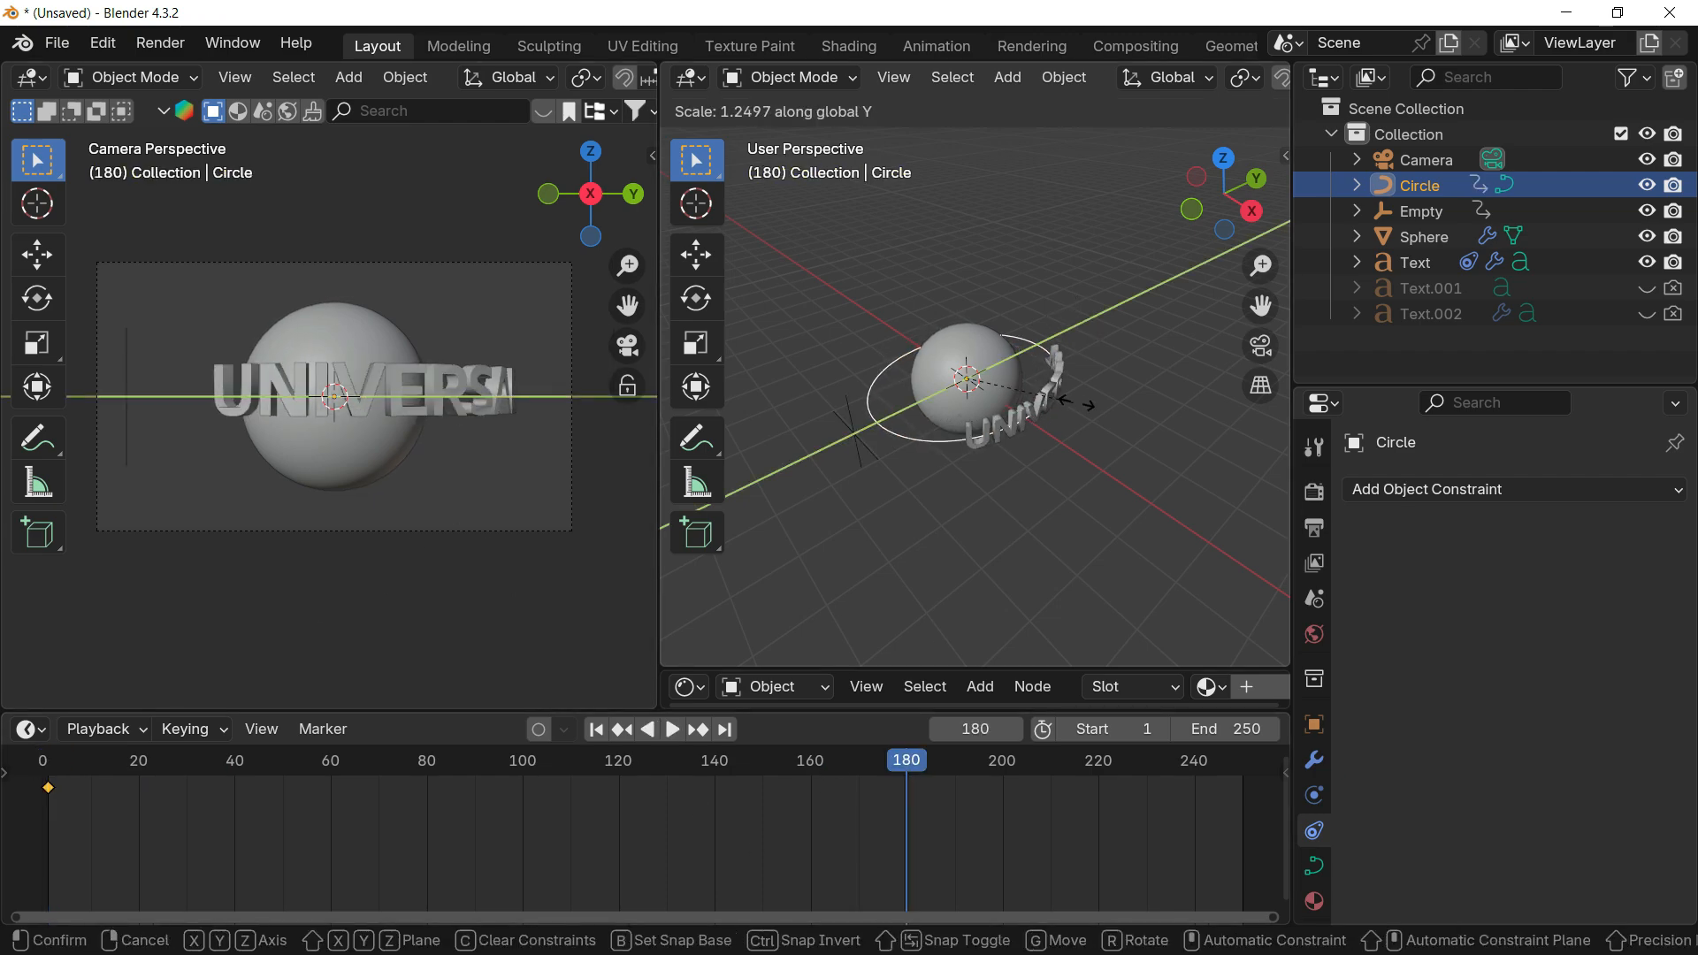
click(1119, 382)
key(i)
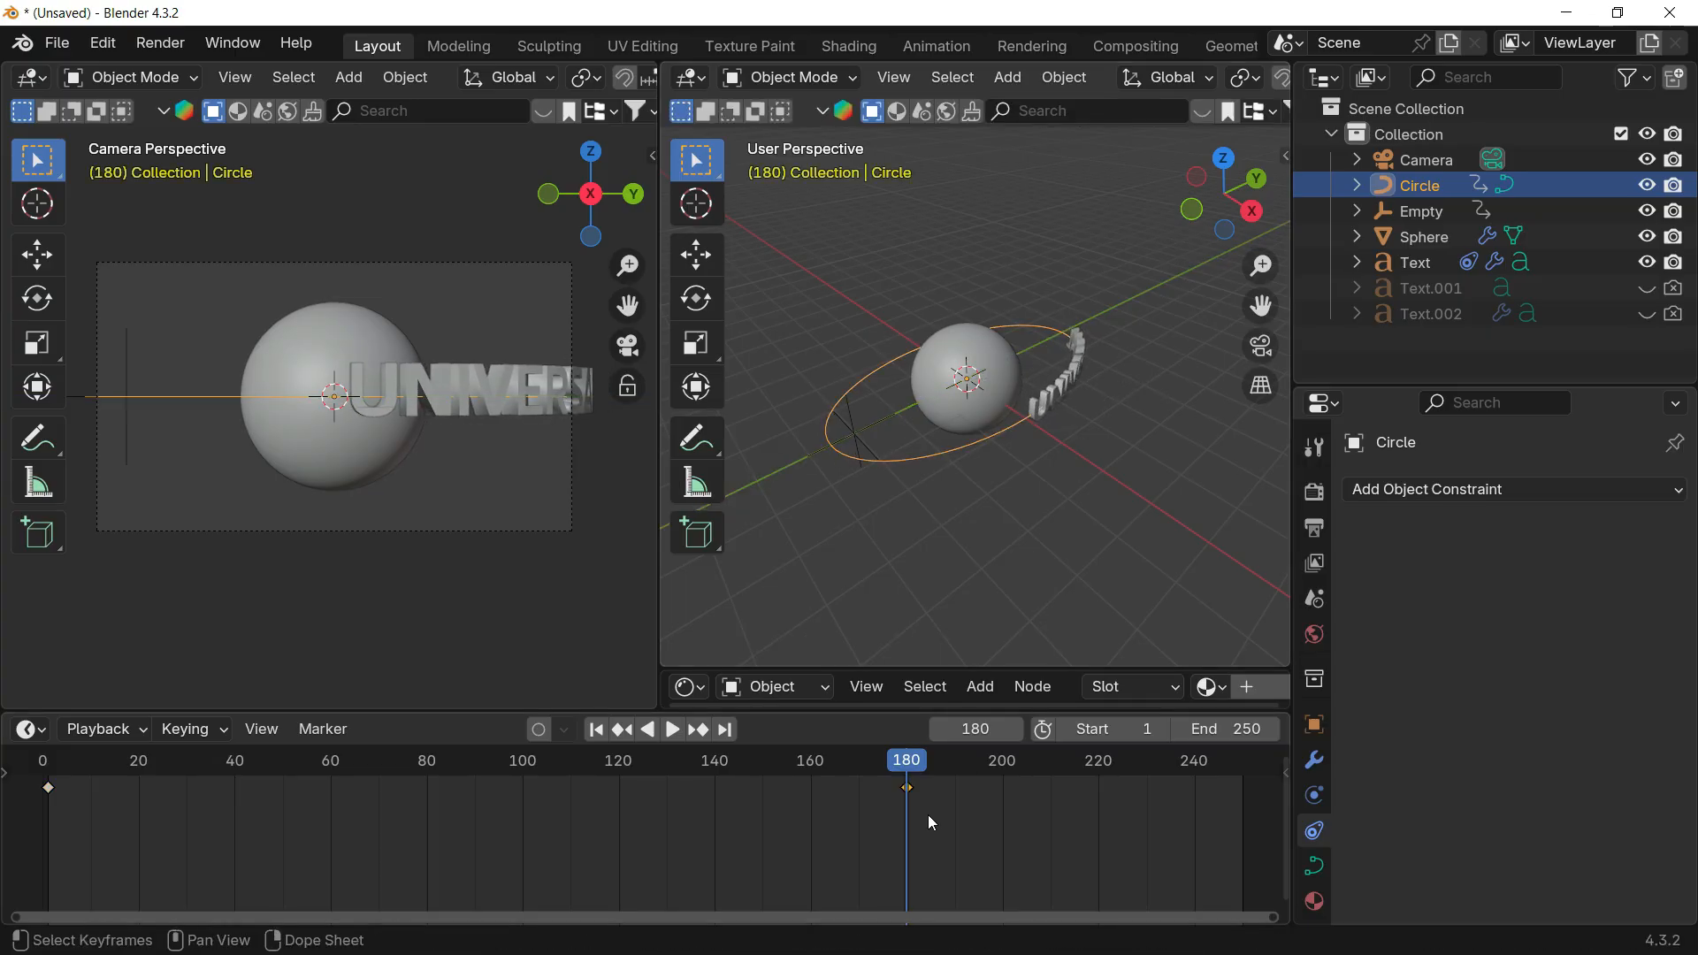
Step: Play the animation from near the start to just past frame 180, checking the text in both viewports
drag(932, 823, 69, 849)
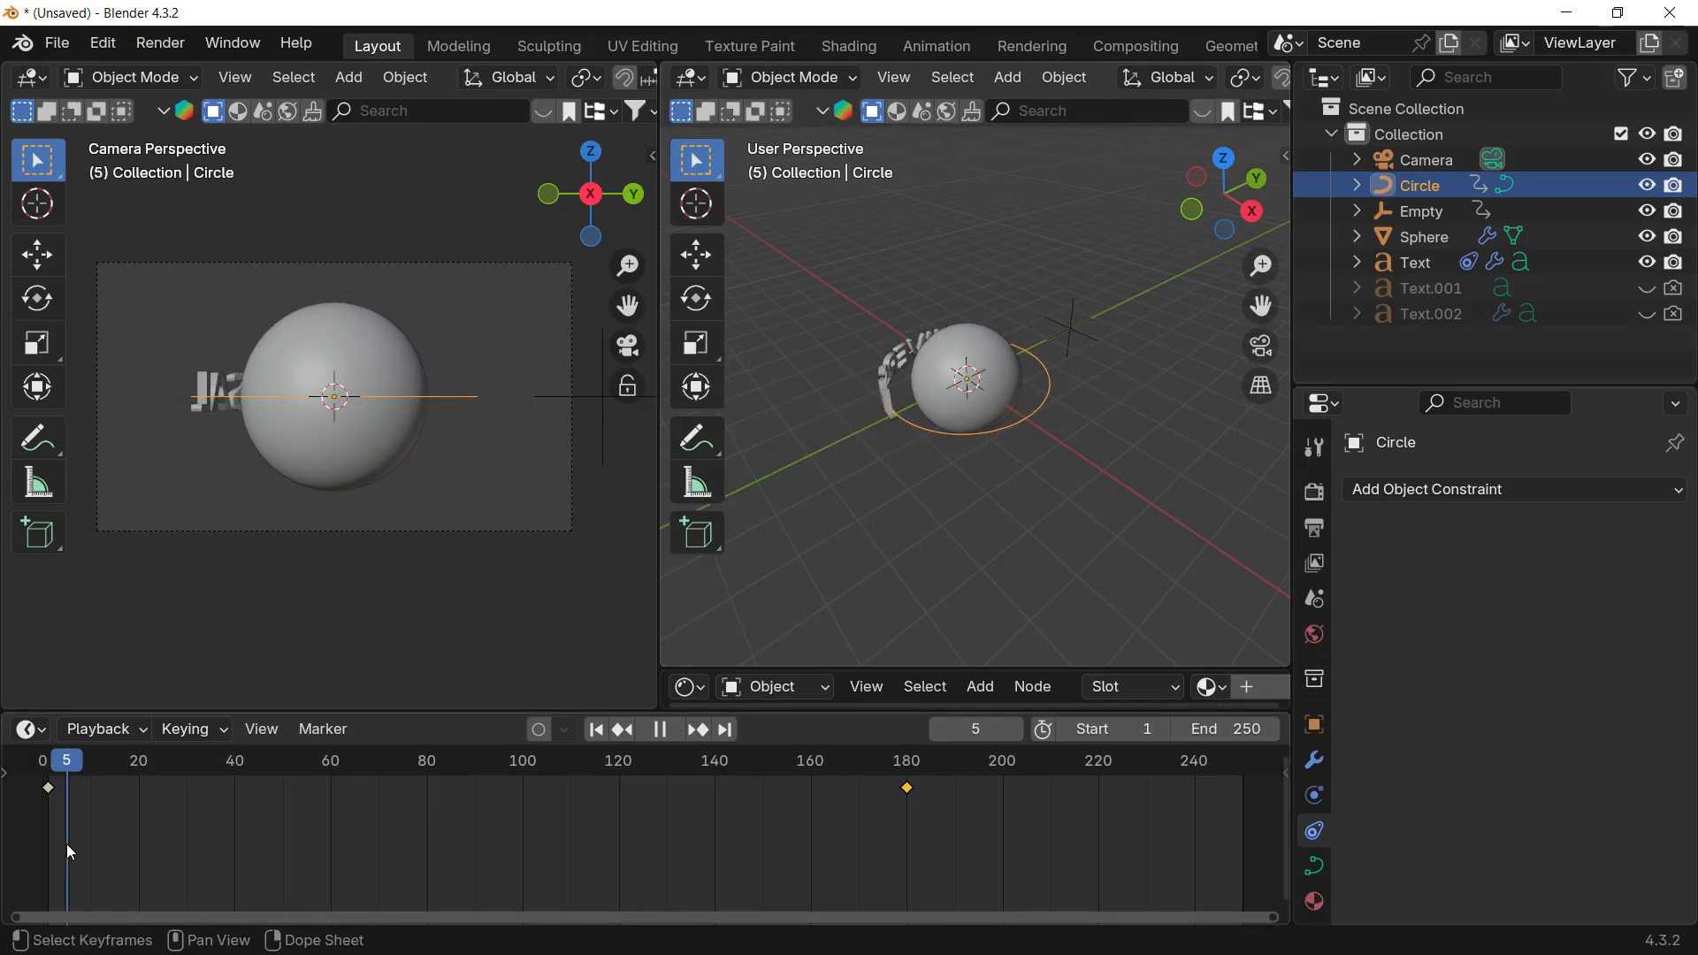
key(space)
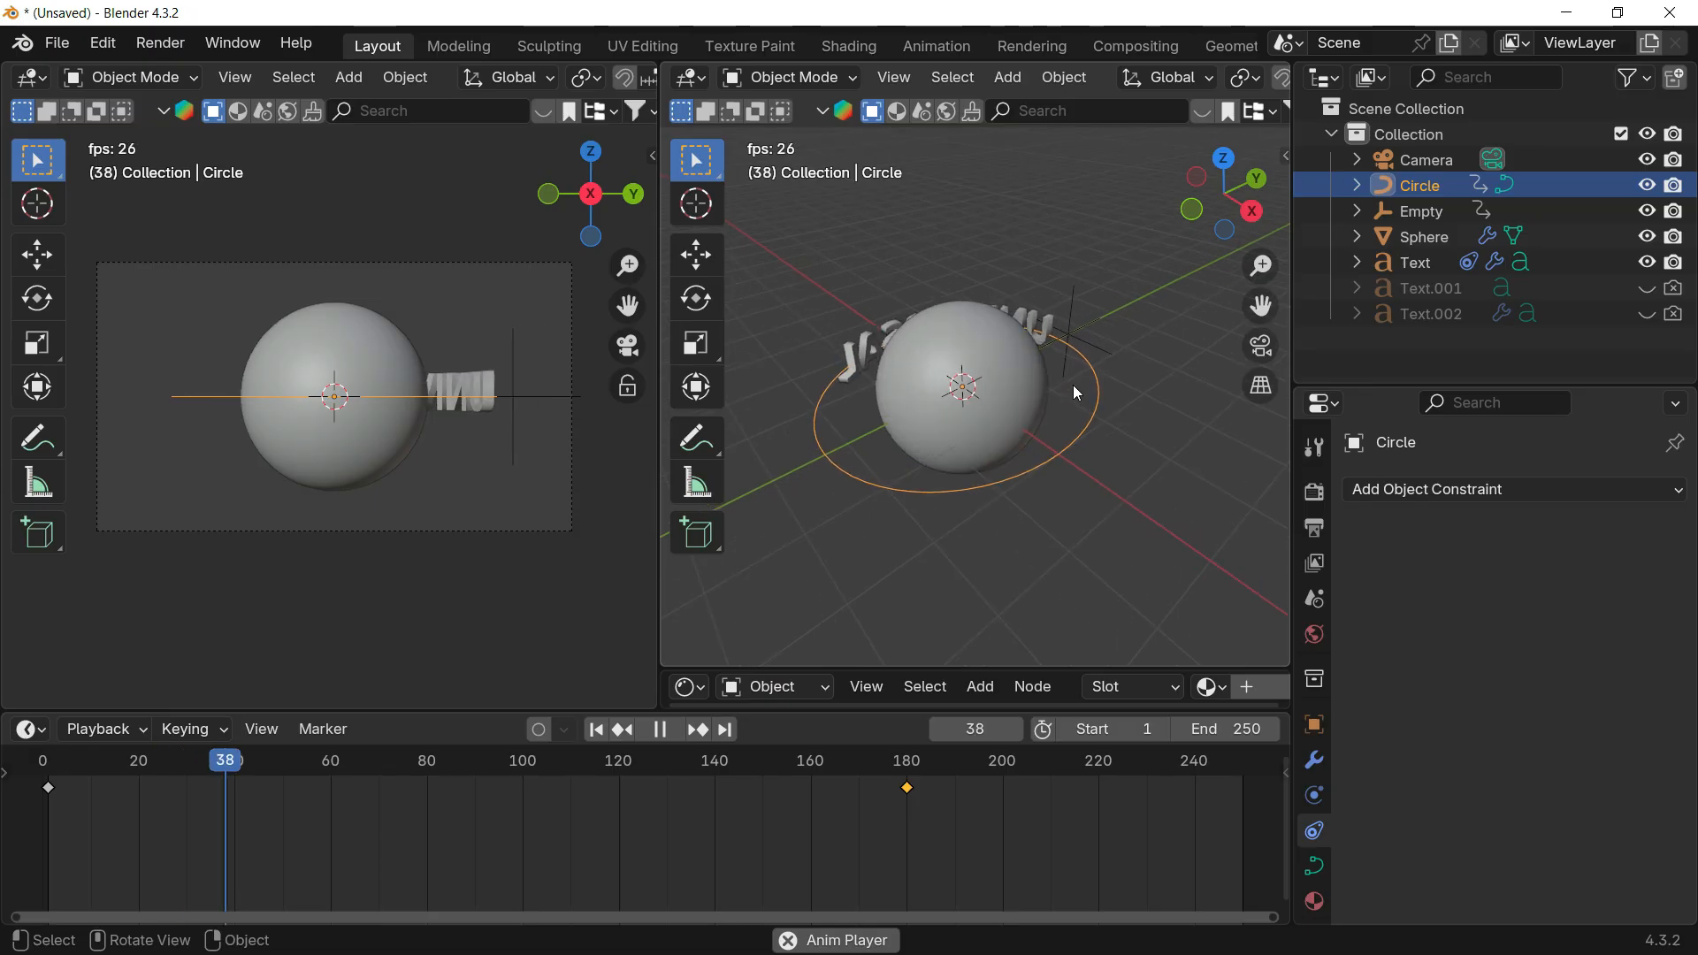
click(1089, 335)
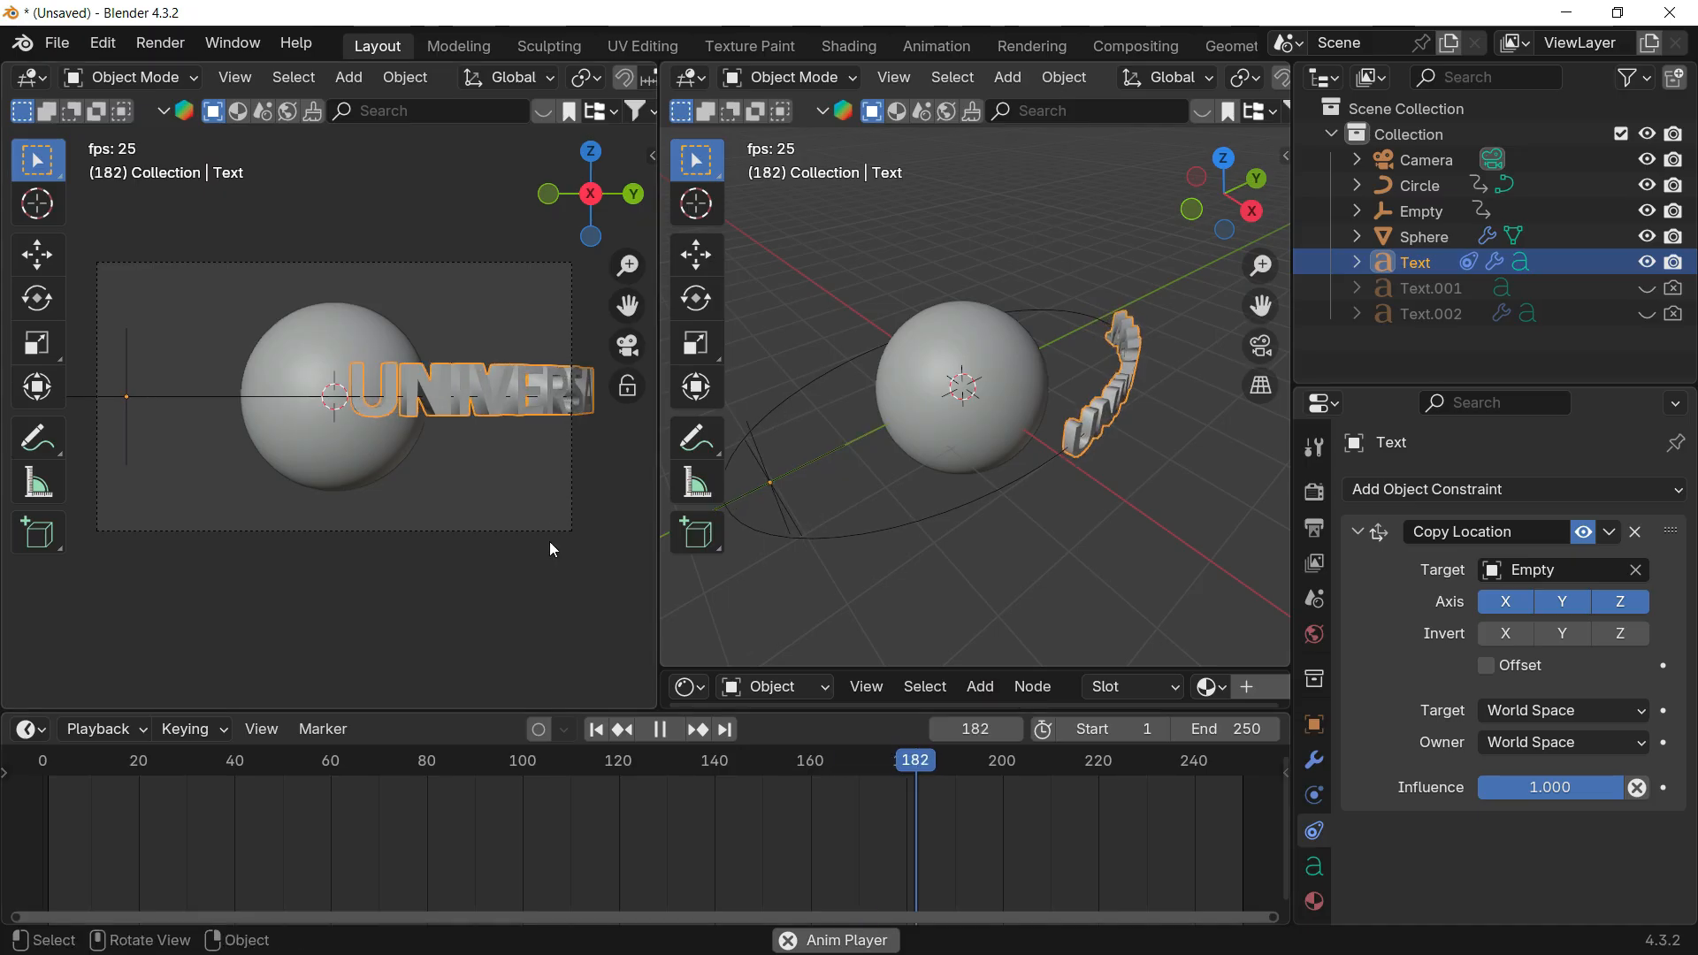
key(space)
Step: Return to frame 180 and select the empty
click(911, 767)
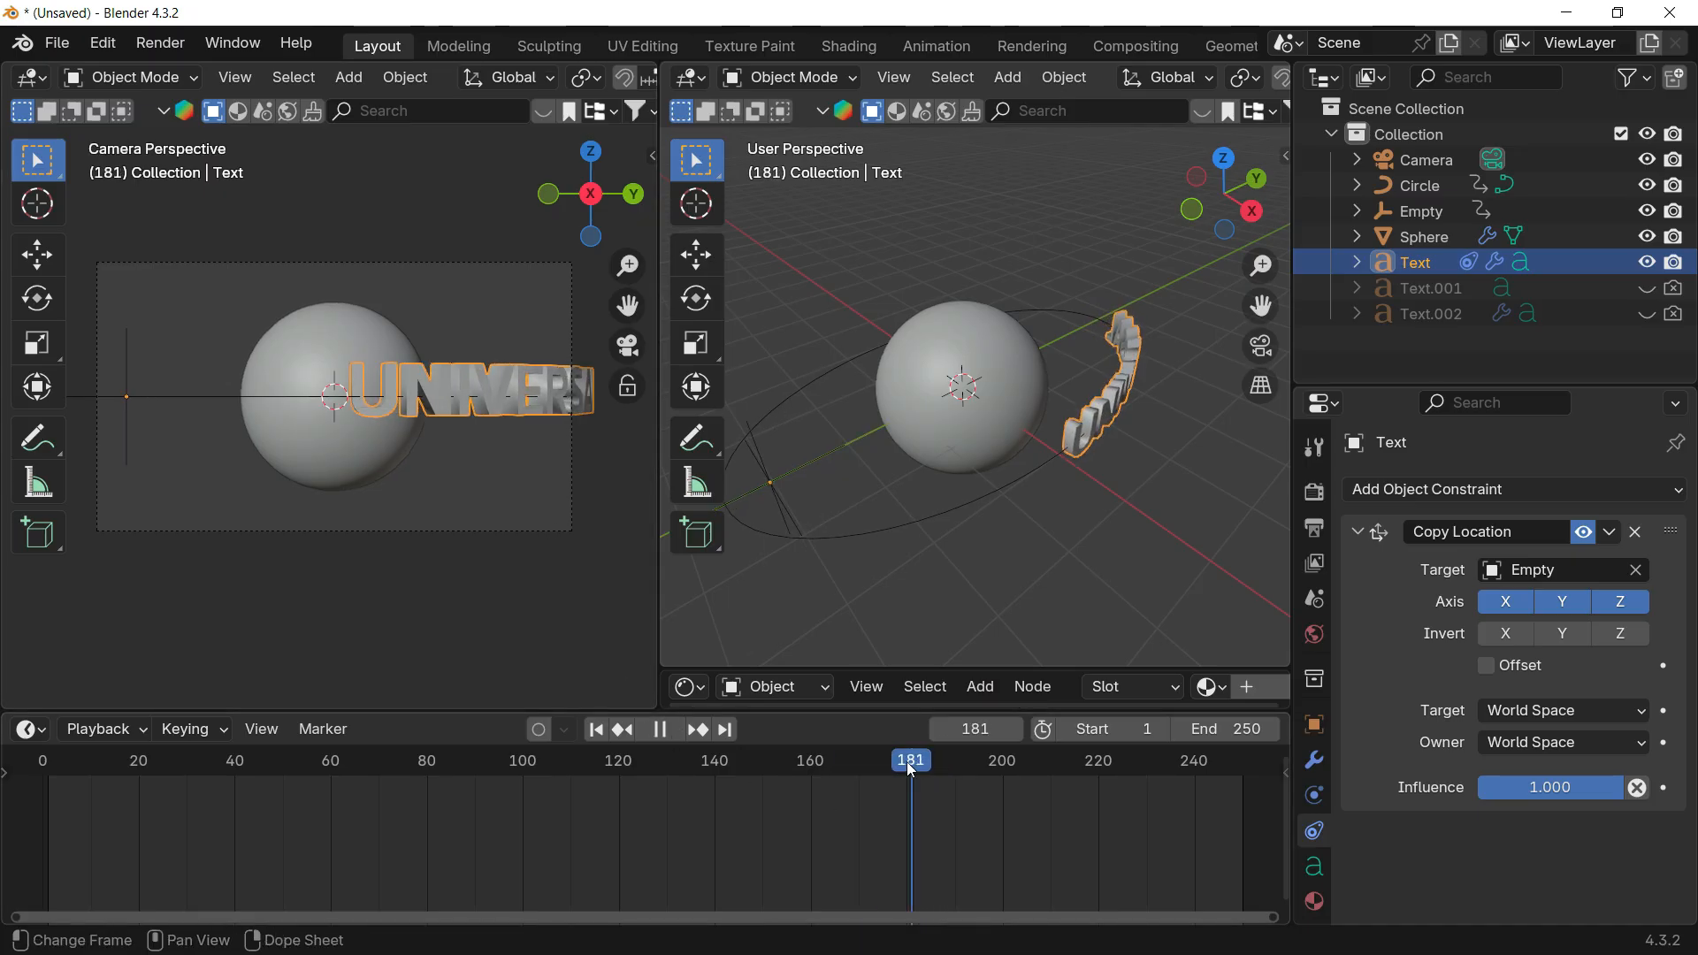
drag(911, 767, 906, 768)
click(803, 489)
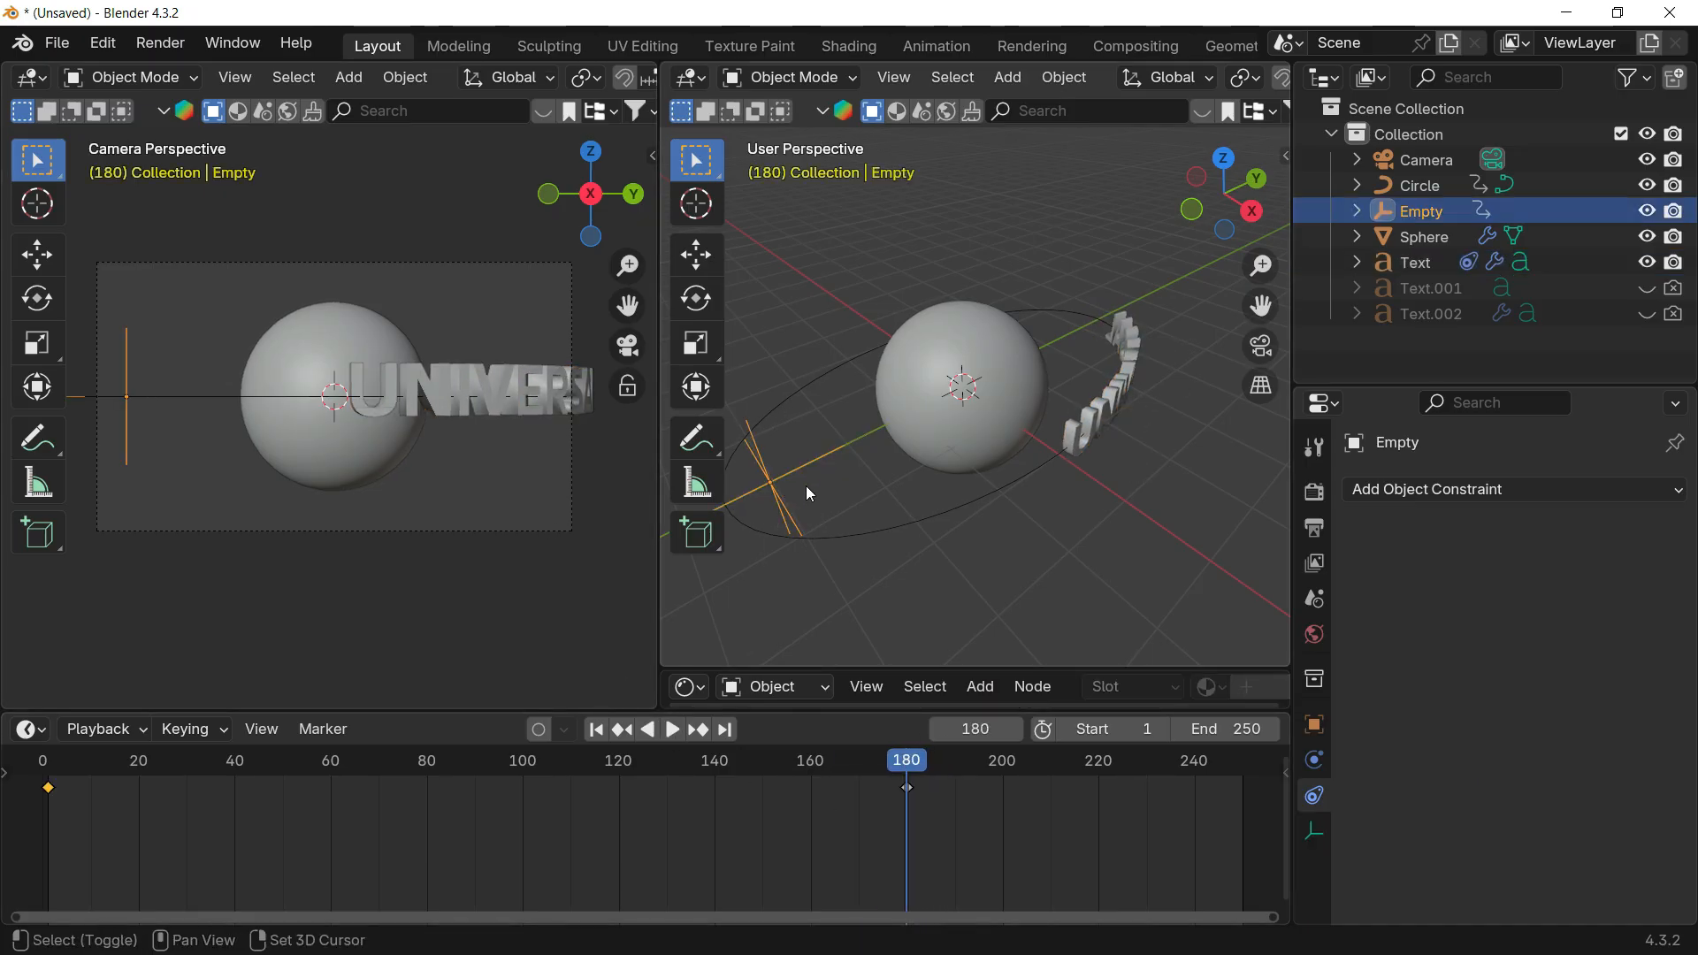
Step: Move the Empty about -2.5 m along the Y axis at frame 180 and insert a keyframe for it
shift+middle_drag(805, 486, 918, 482)
key(g)
key(y)
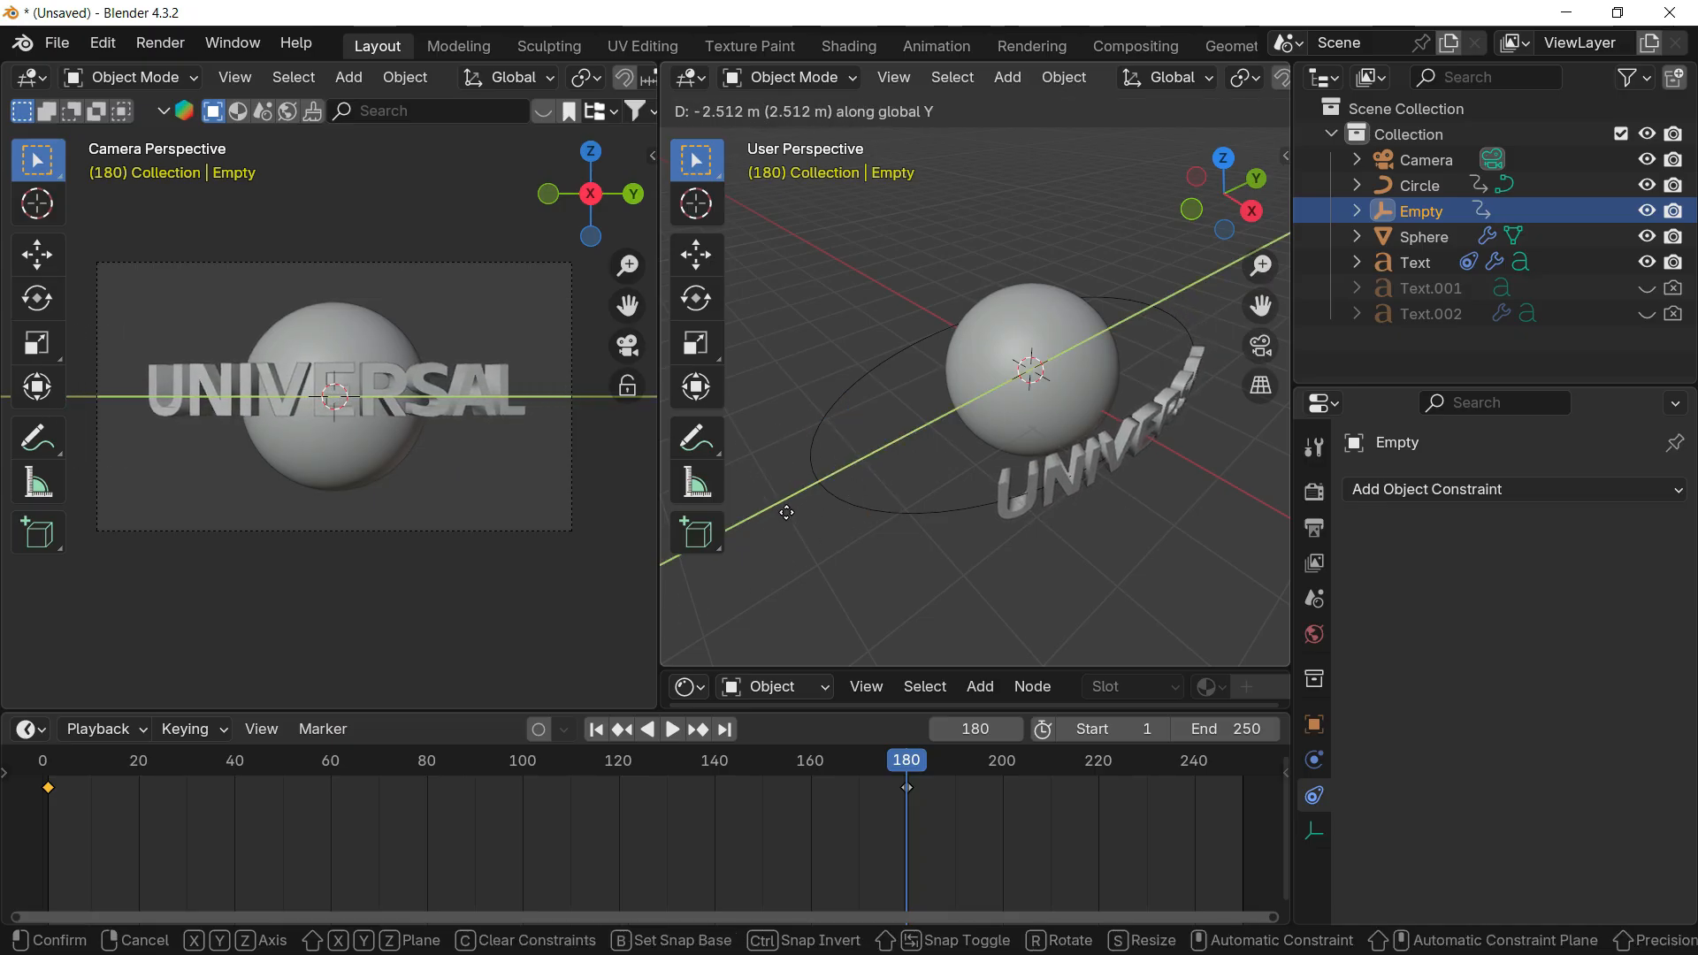
click(789, 512)
scroll(934, 548, down, 3)
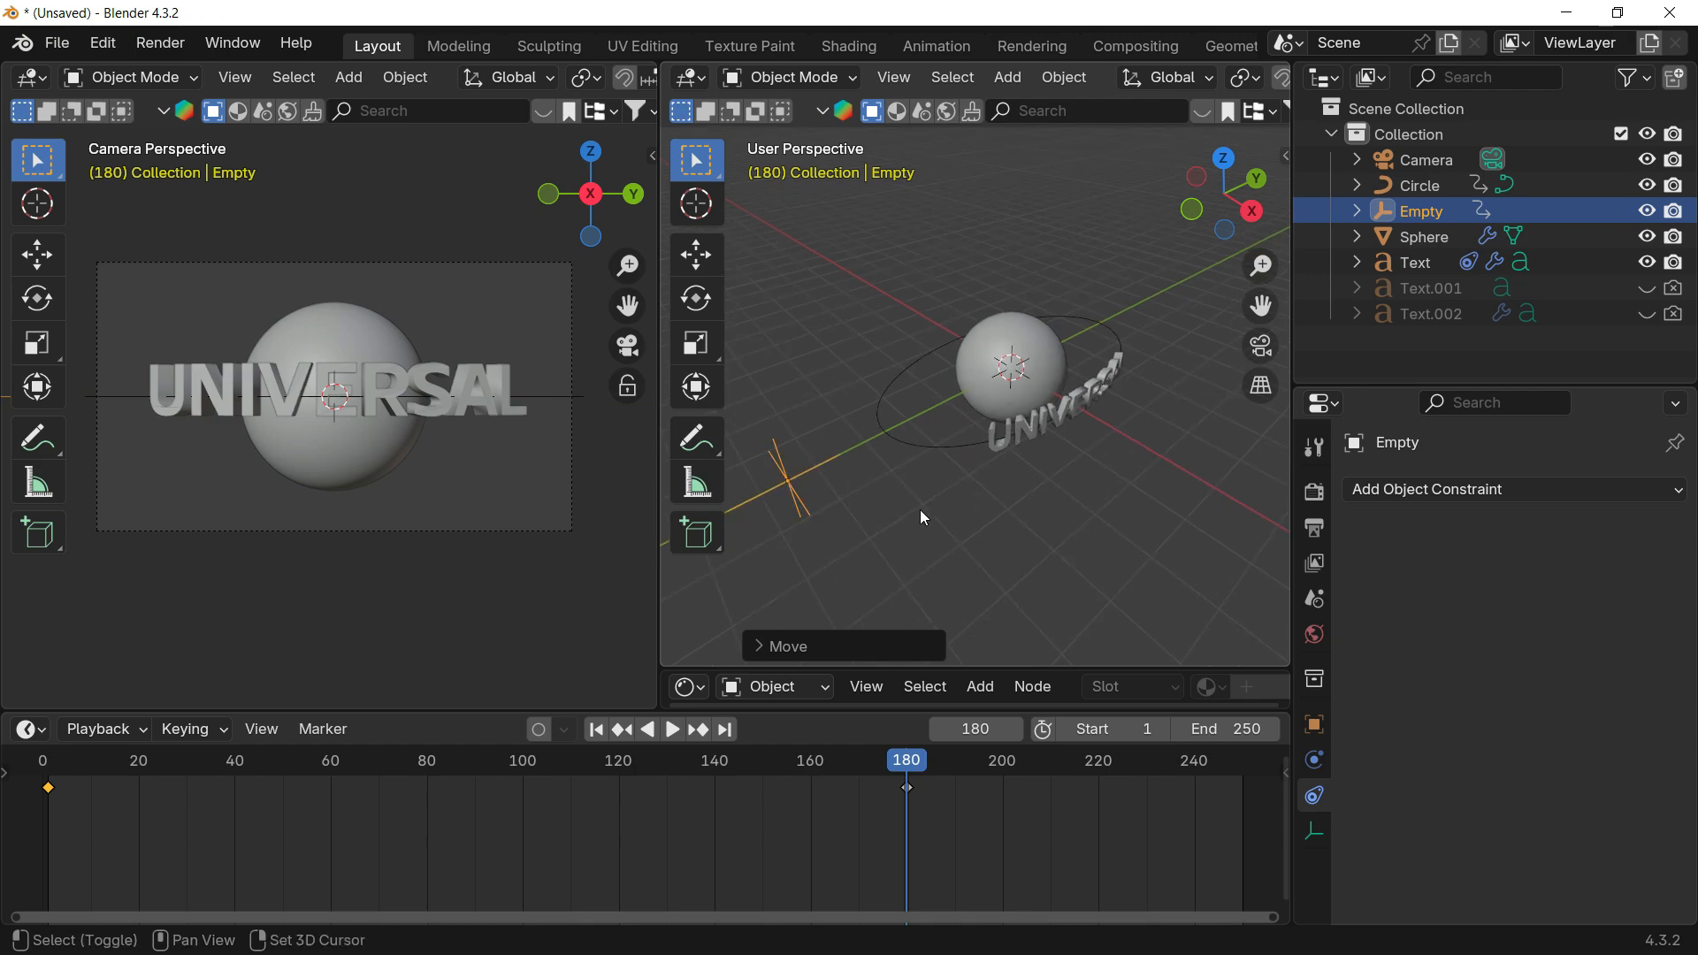
shift+middle_drag(920, 509, 960, 490)
key(i)
Step: Play the animation from frame 1 and scrub between frames 180 and 134 to compare the motion of the Empty and the Circle
drag(920, 765, 48, 766)
key(space)
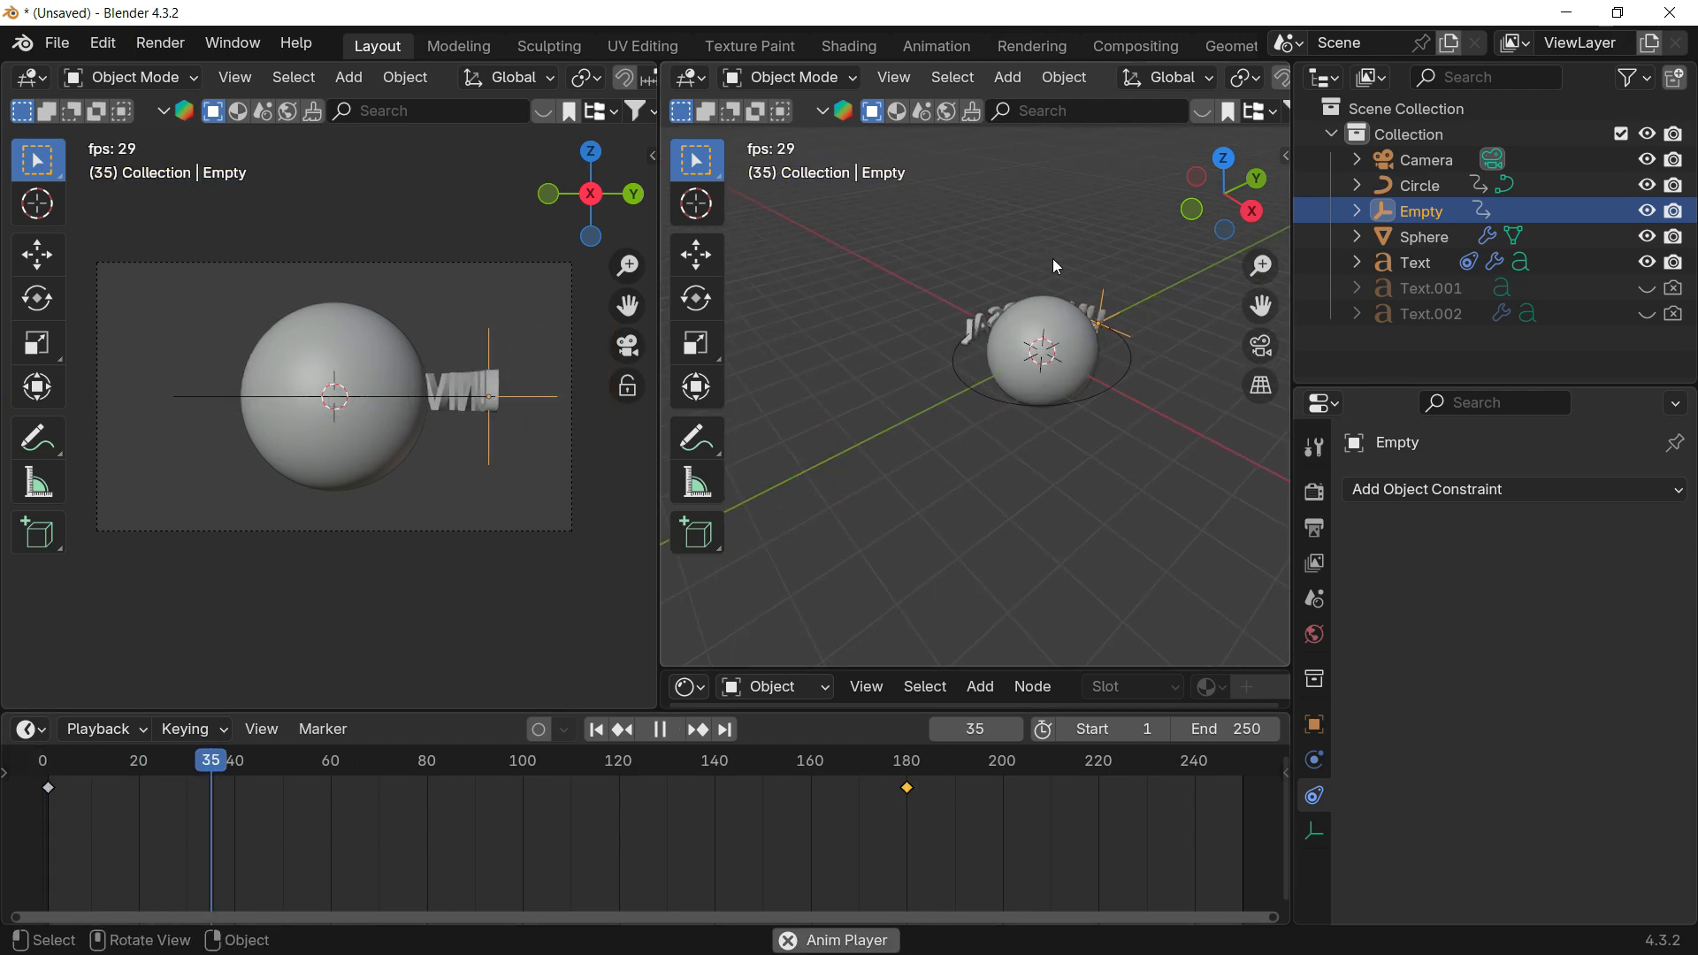
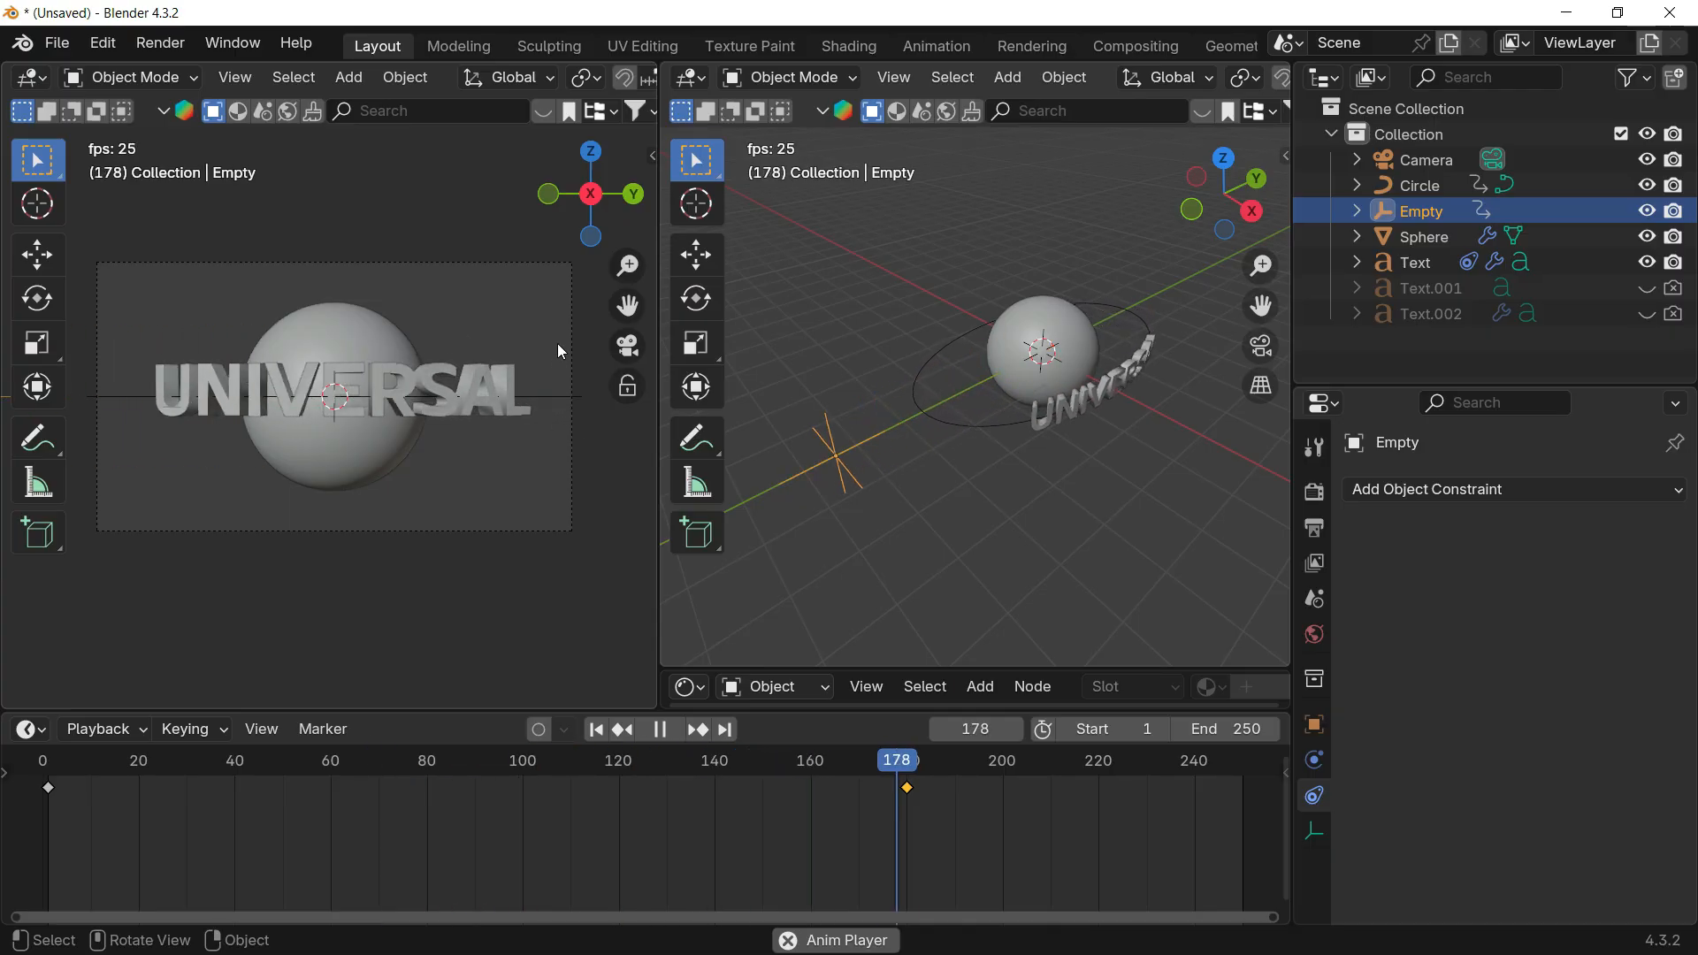
key(space)
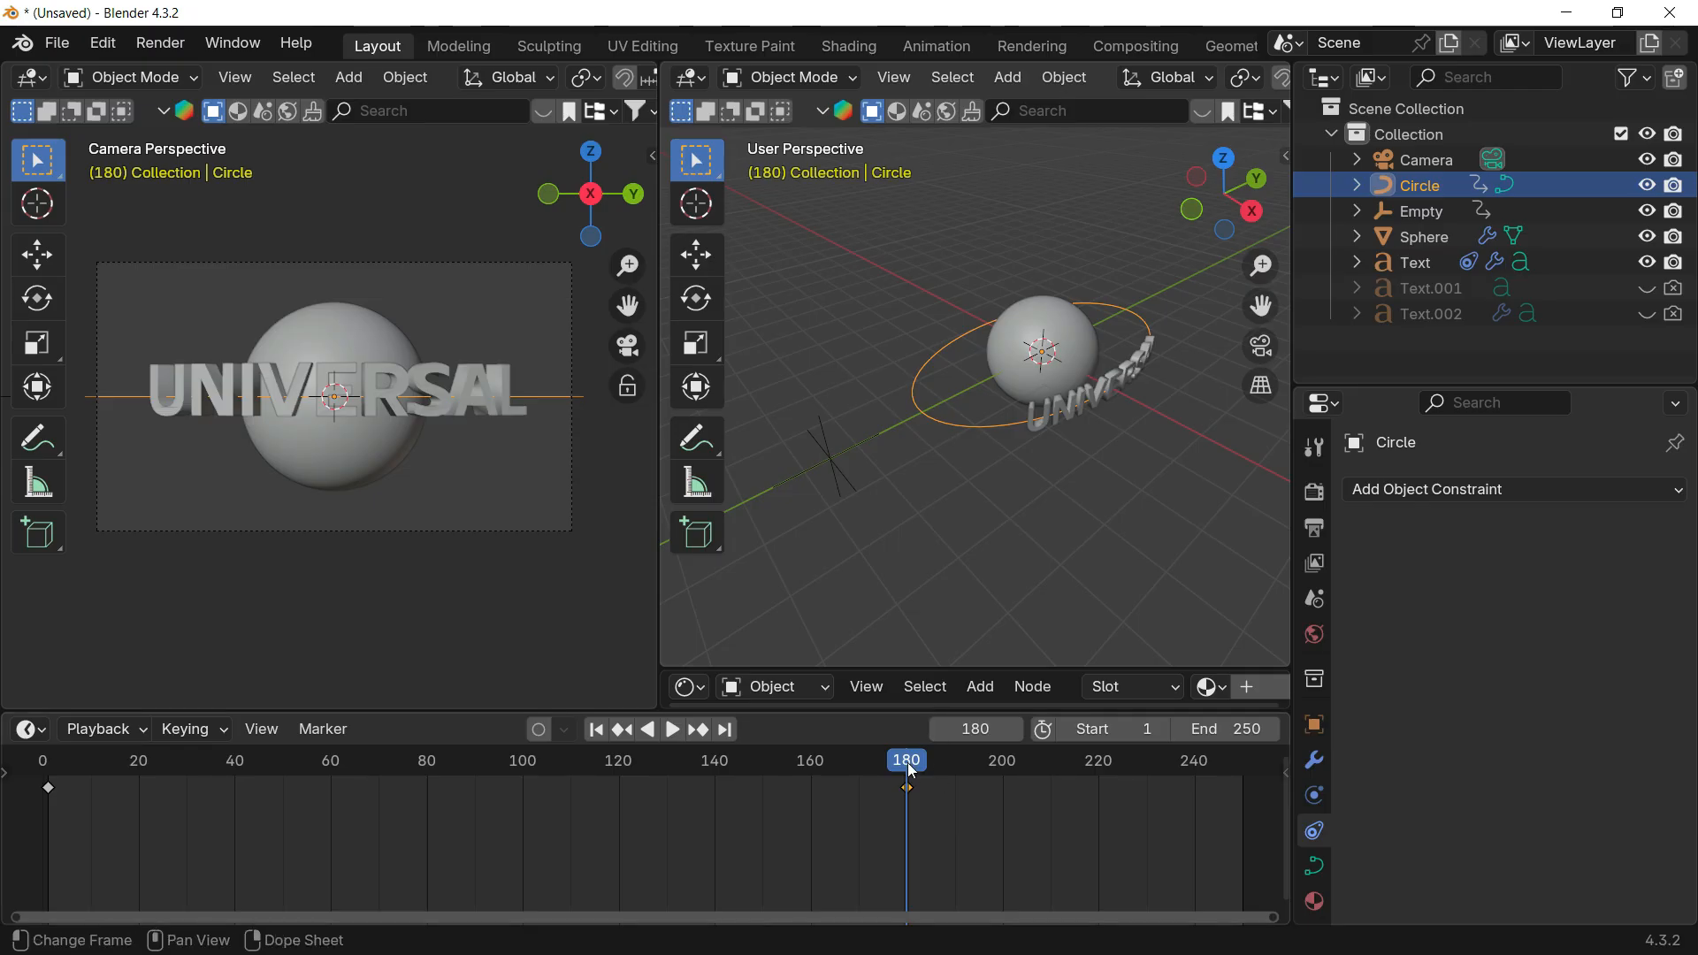
drag(896, 766, 767, 778)
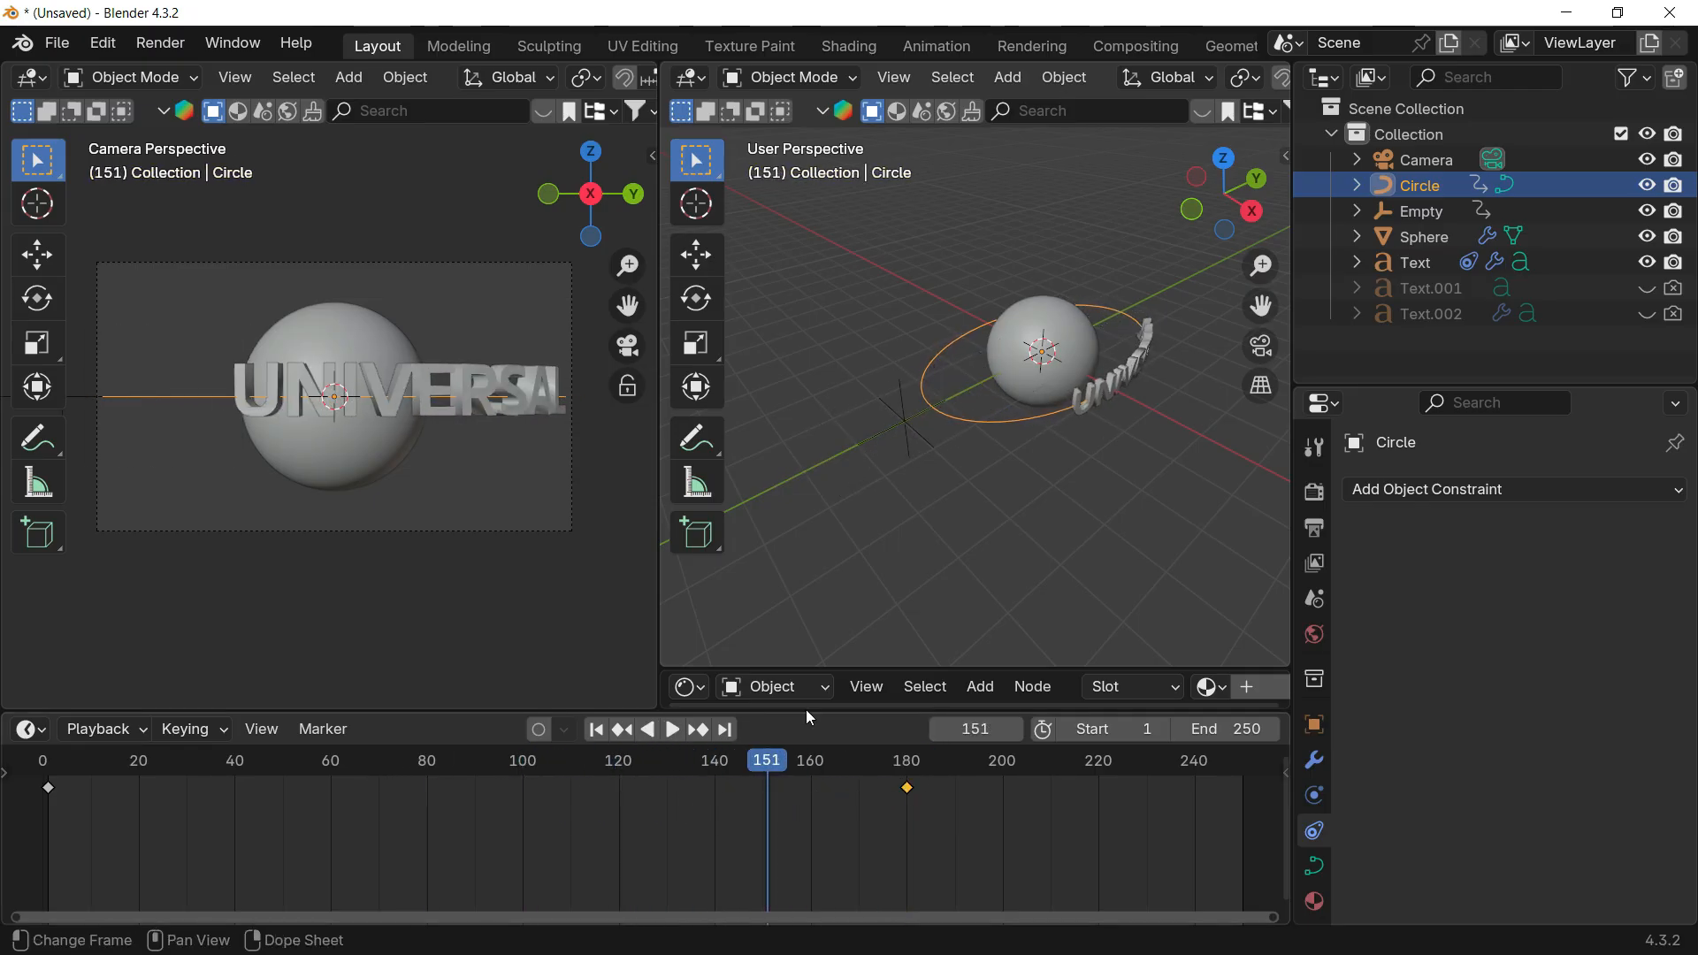
click(911, 425)
scroll(936, 455, up, 2)
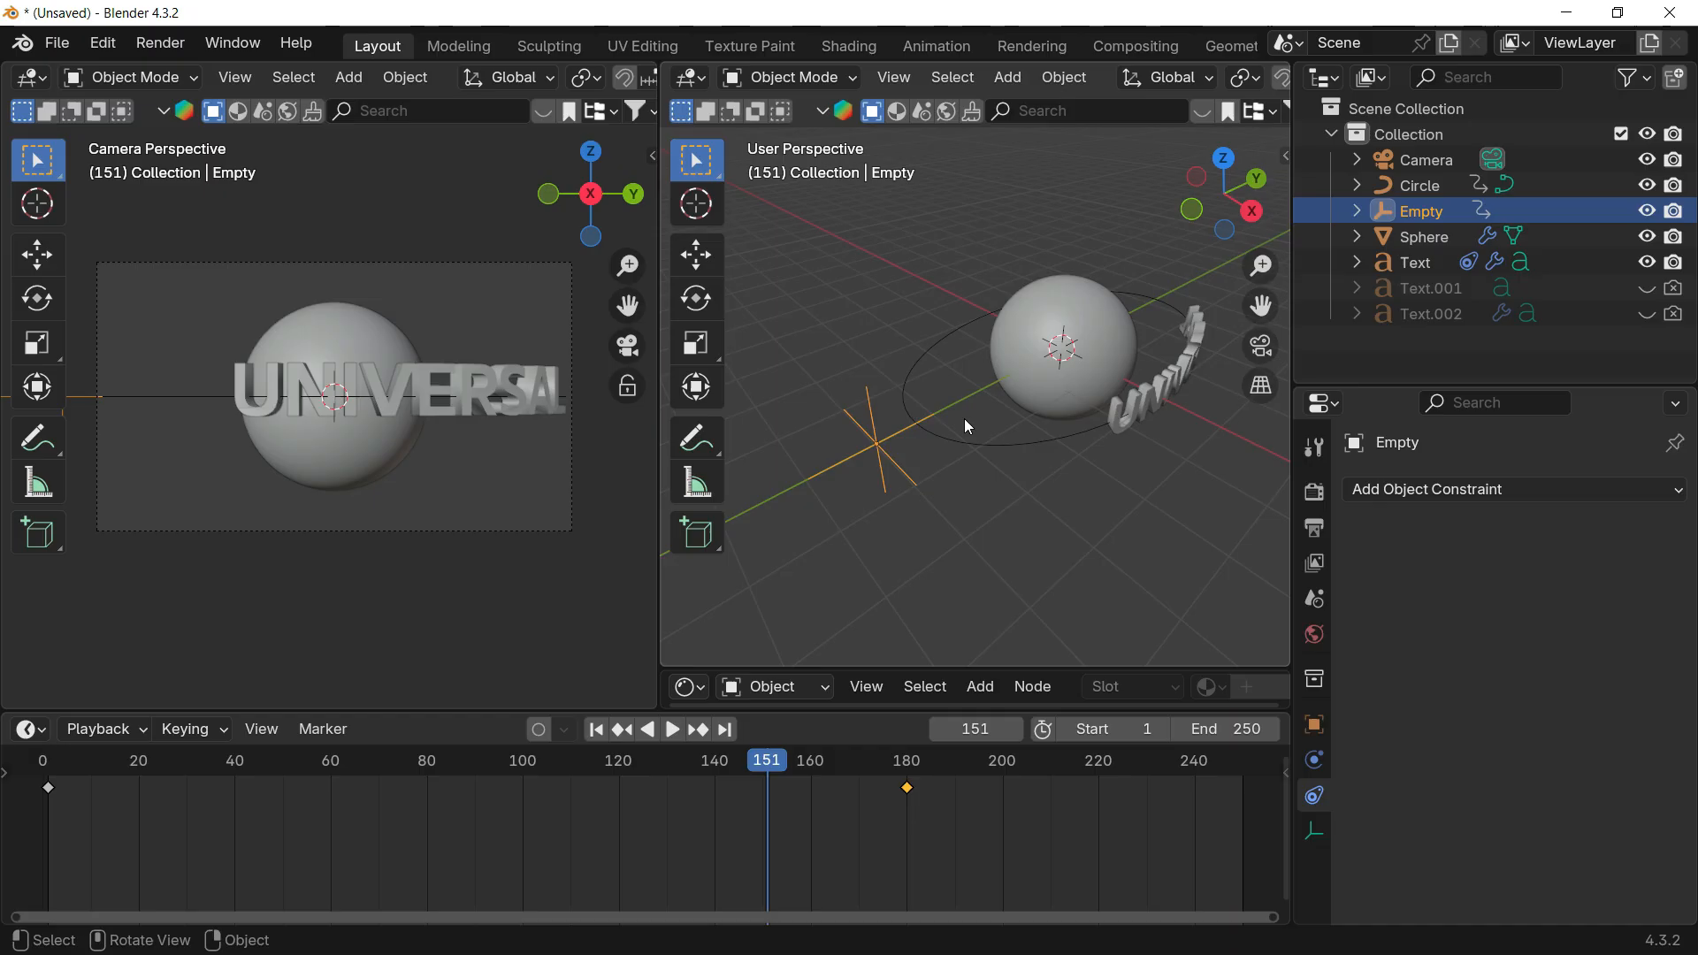
click(918, 365)
drag(782, 775, 685, 790)
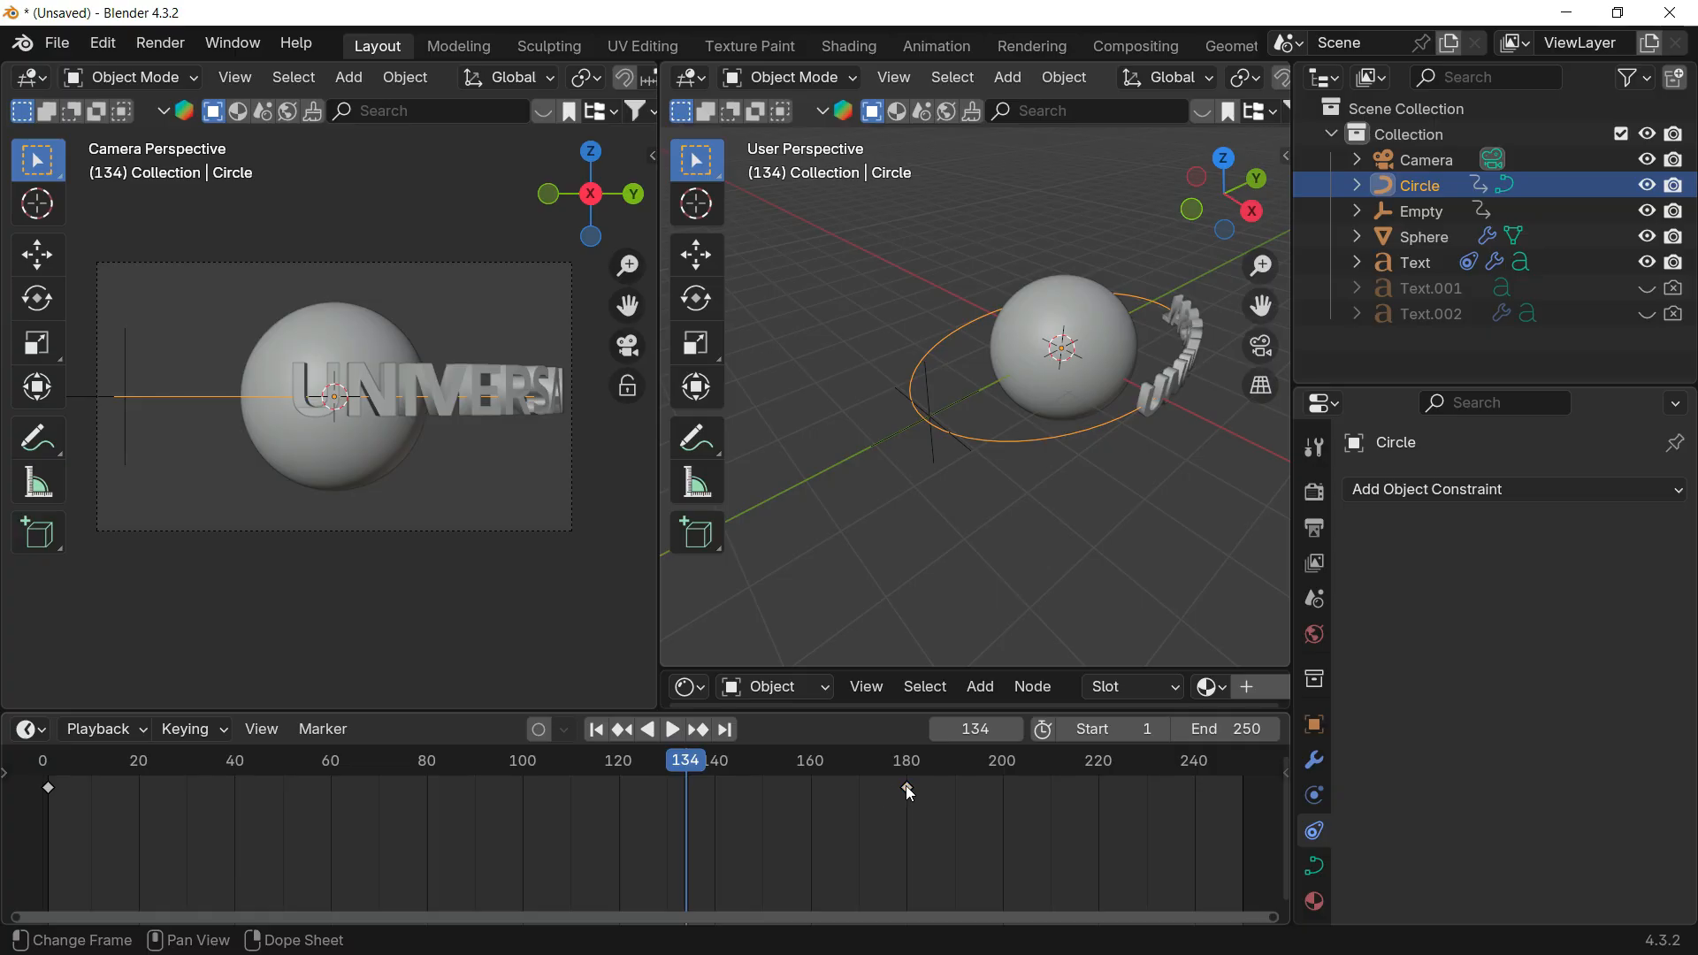
Step: Try shifting the Circle's end keyframe to frame 120 and play the animation to check the timing
drag(906, 787, 608, 845)
click(599, 847)
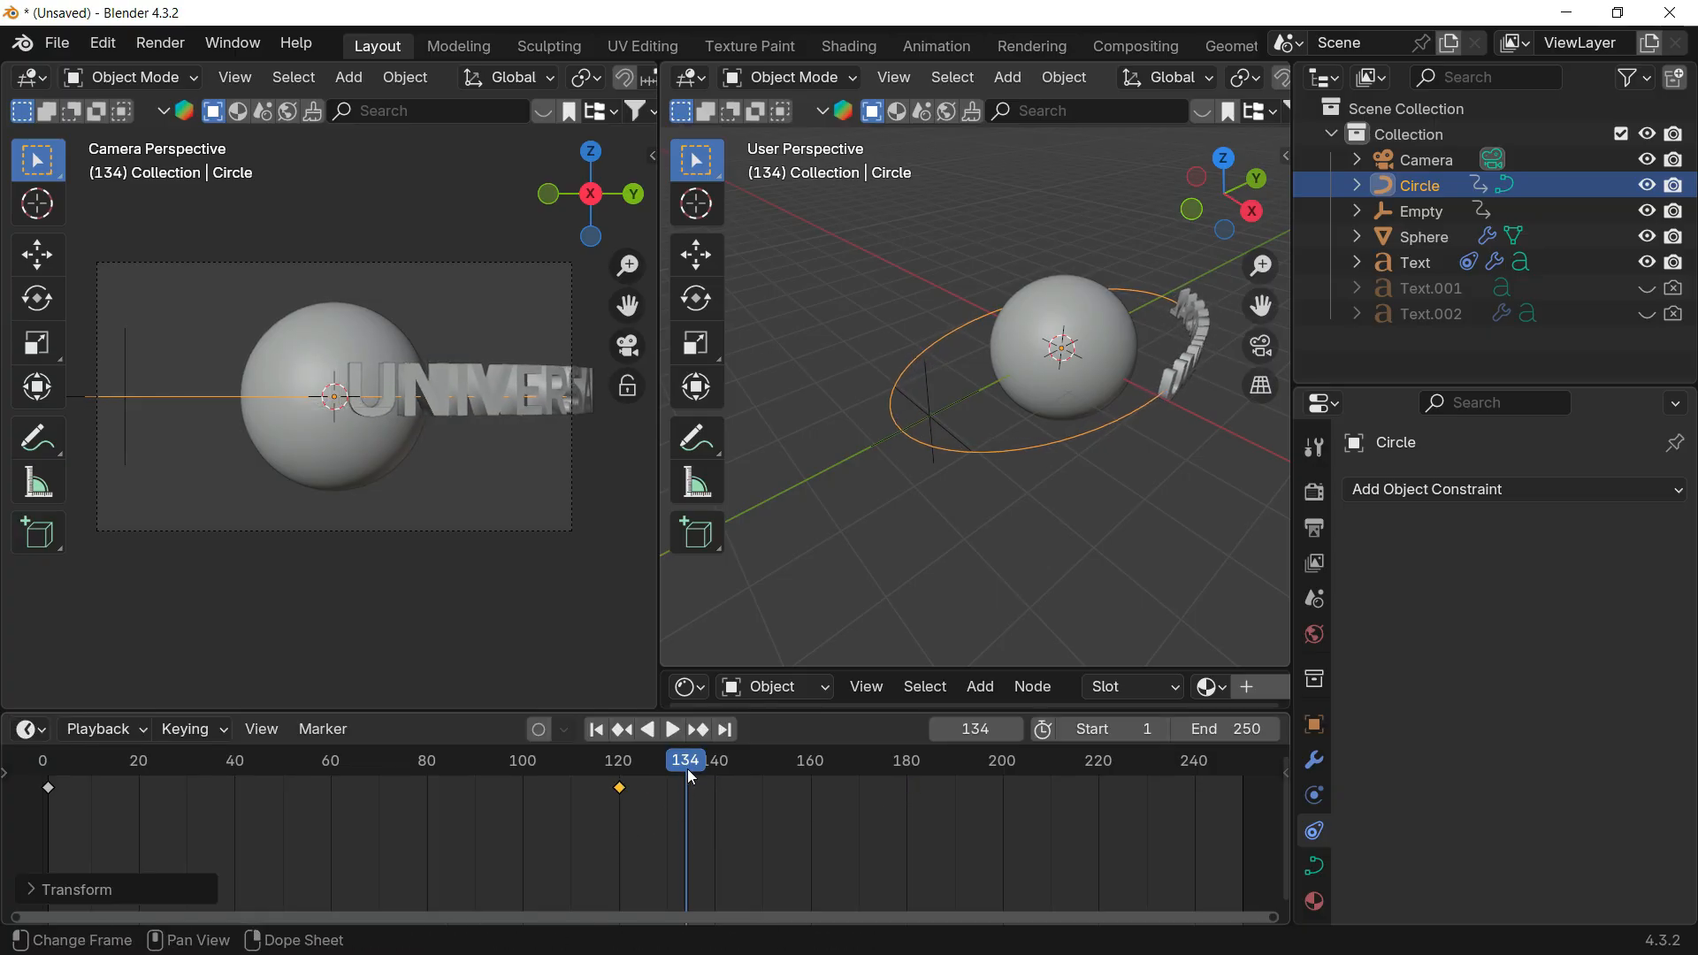
drag(687, 768, 609, 796)
key(space)
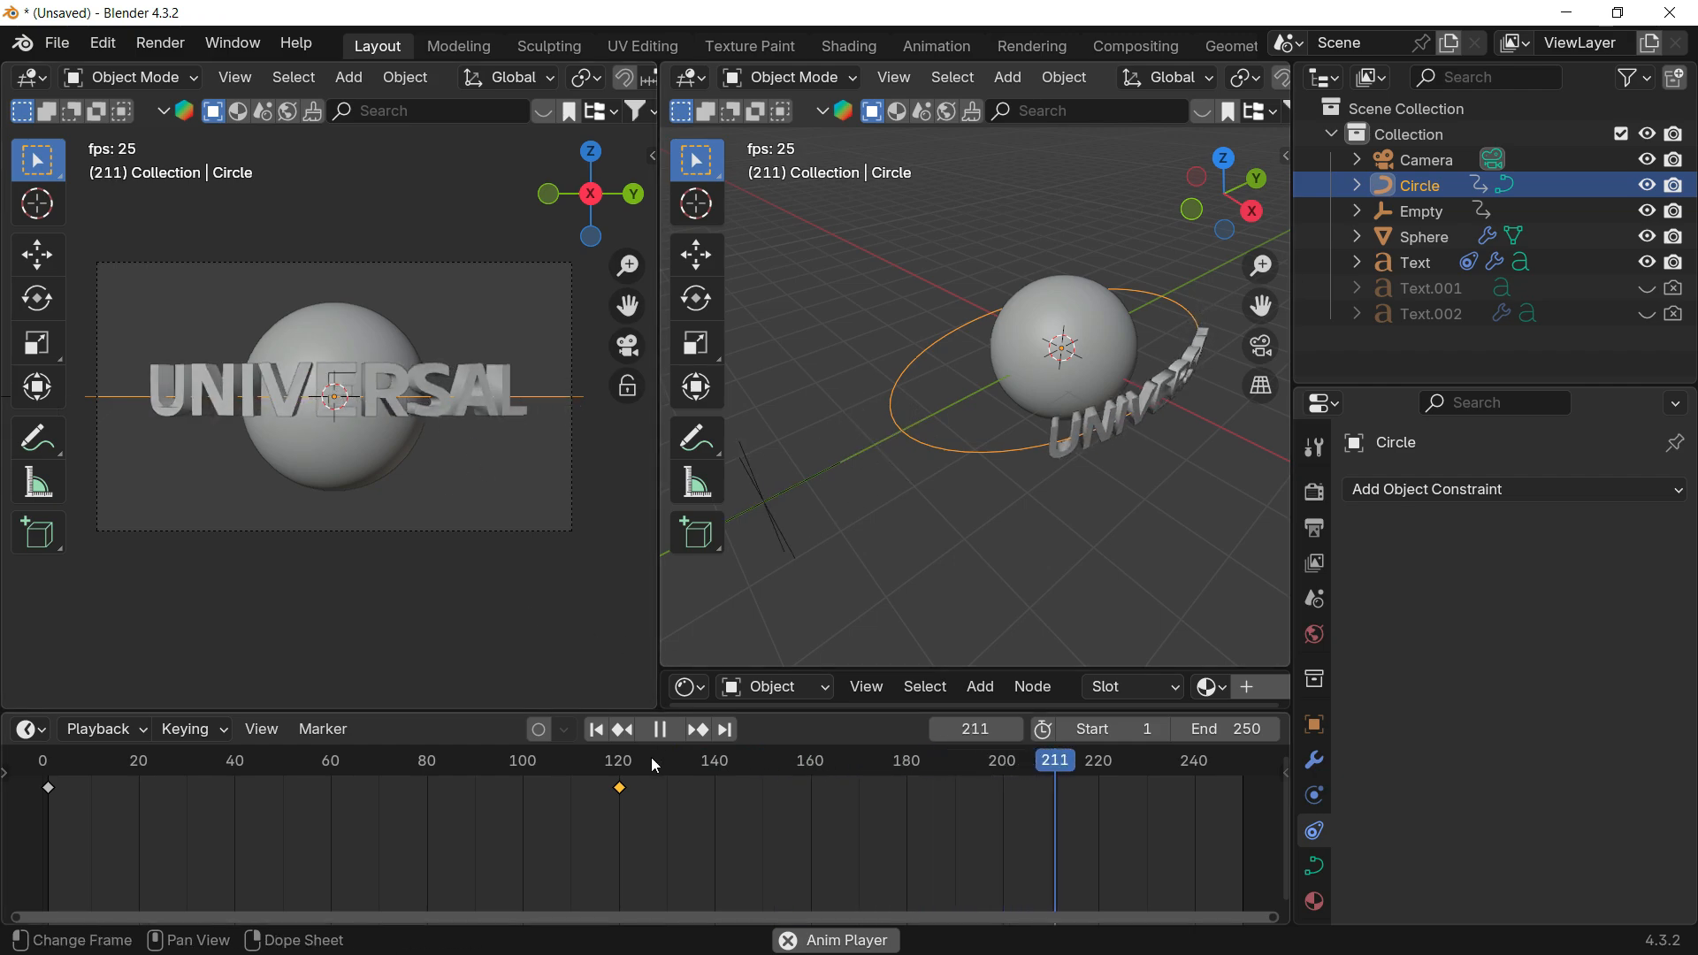
key(space)
drag(619, 767, 686, 796)
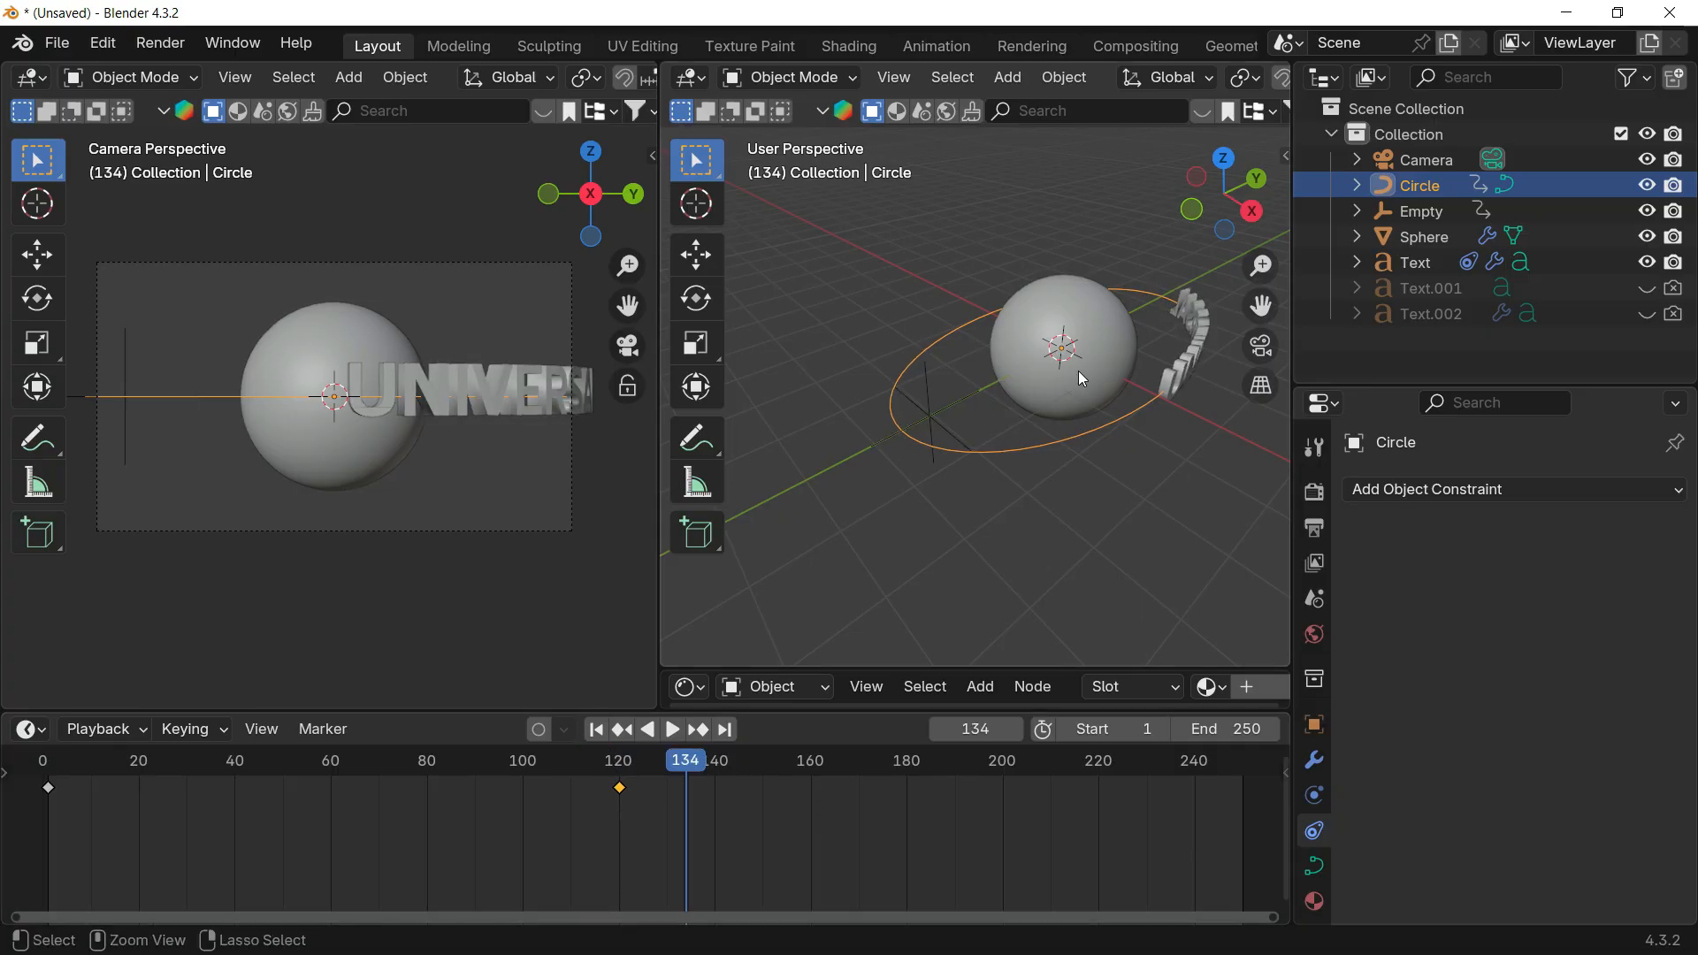
Step: Undo the shift of the Circle's end keyframe
click(1181, 391)
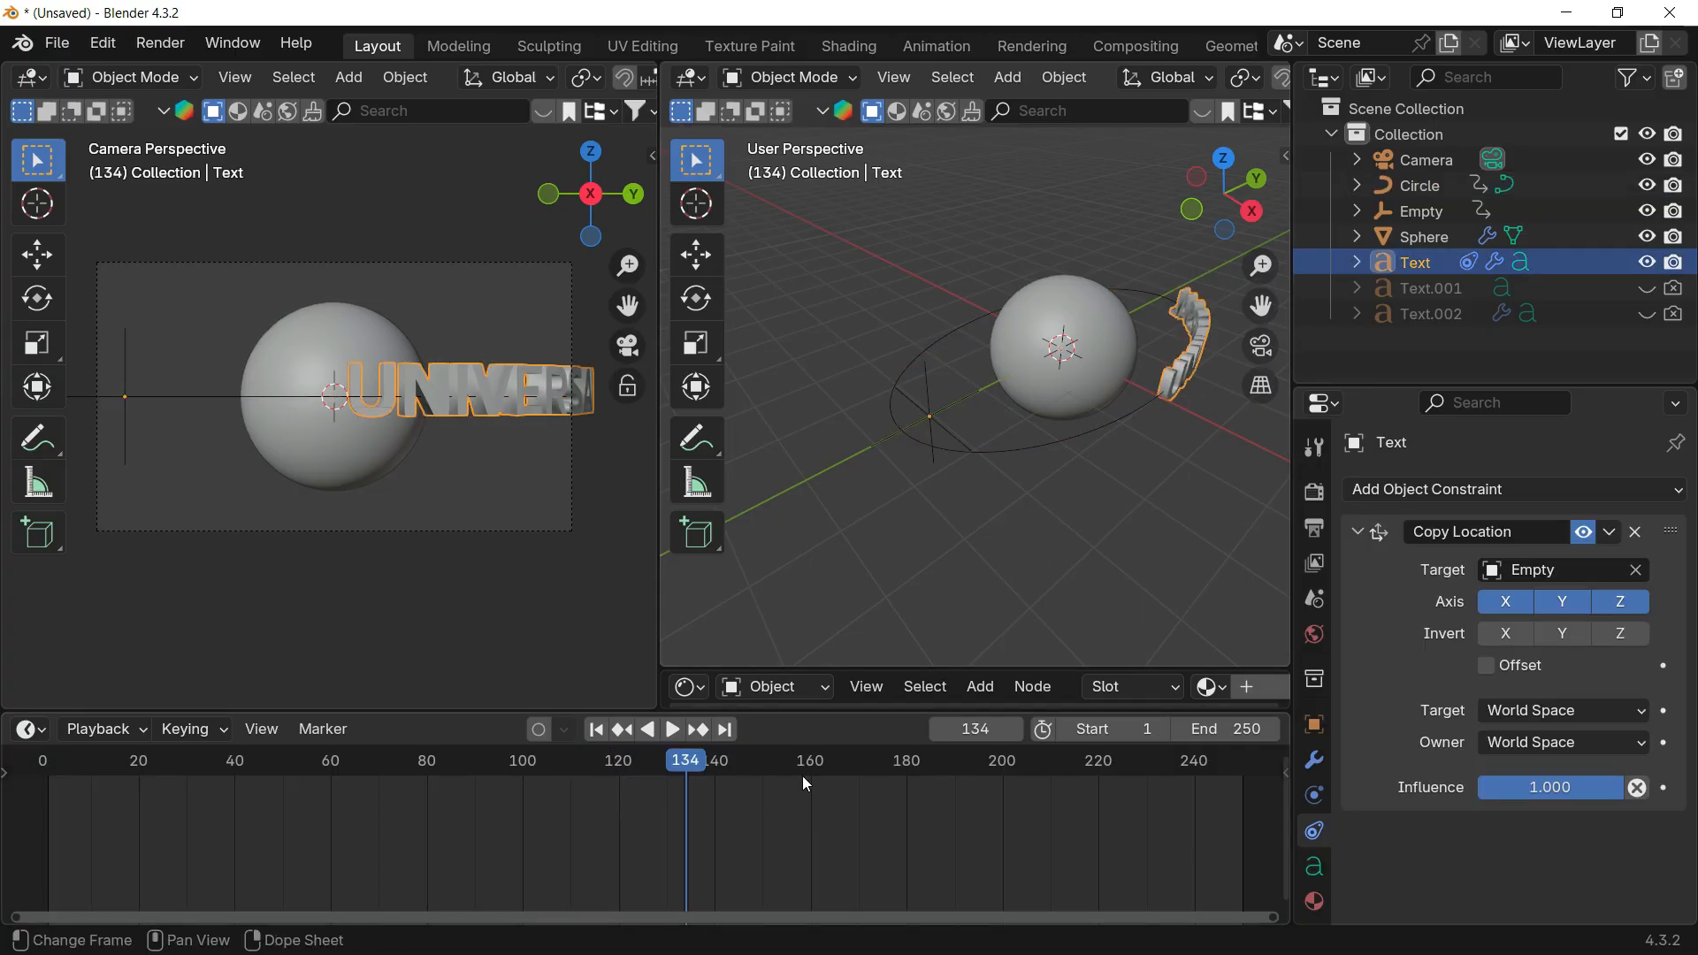
click(934, 421)
key(ctrl+z)
key(ctrl+z)
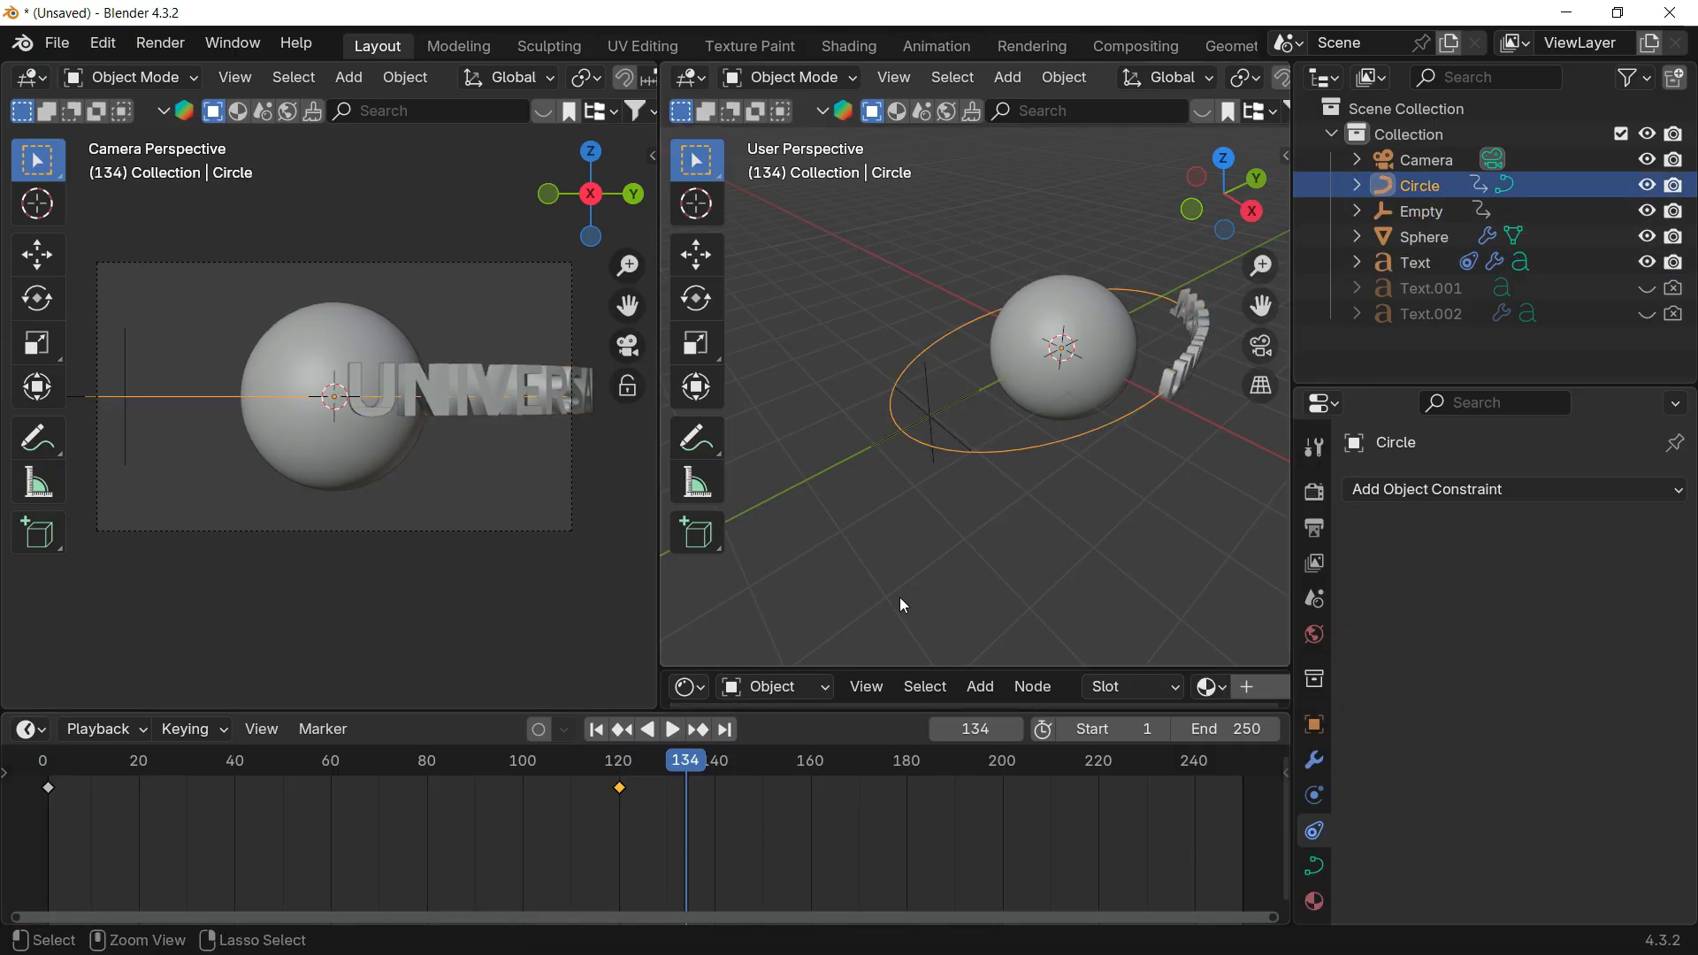
key(ctrl+z)
Step: Go to frame 180 and apply the object transform of the UNIVERSAL text
mouse_move(910, 810)
mouse_down()
mouse_move(591, 812)
mouse_move(905, 805)
mouse_up()
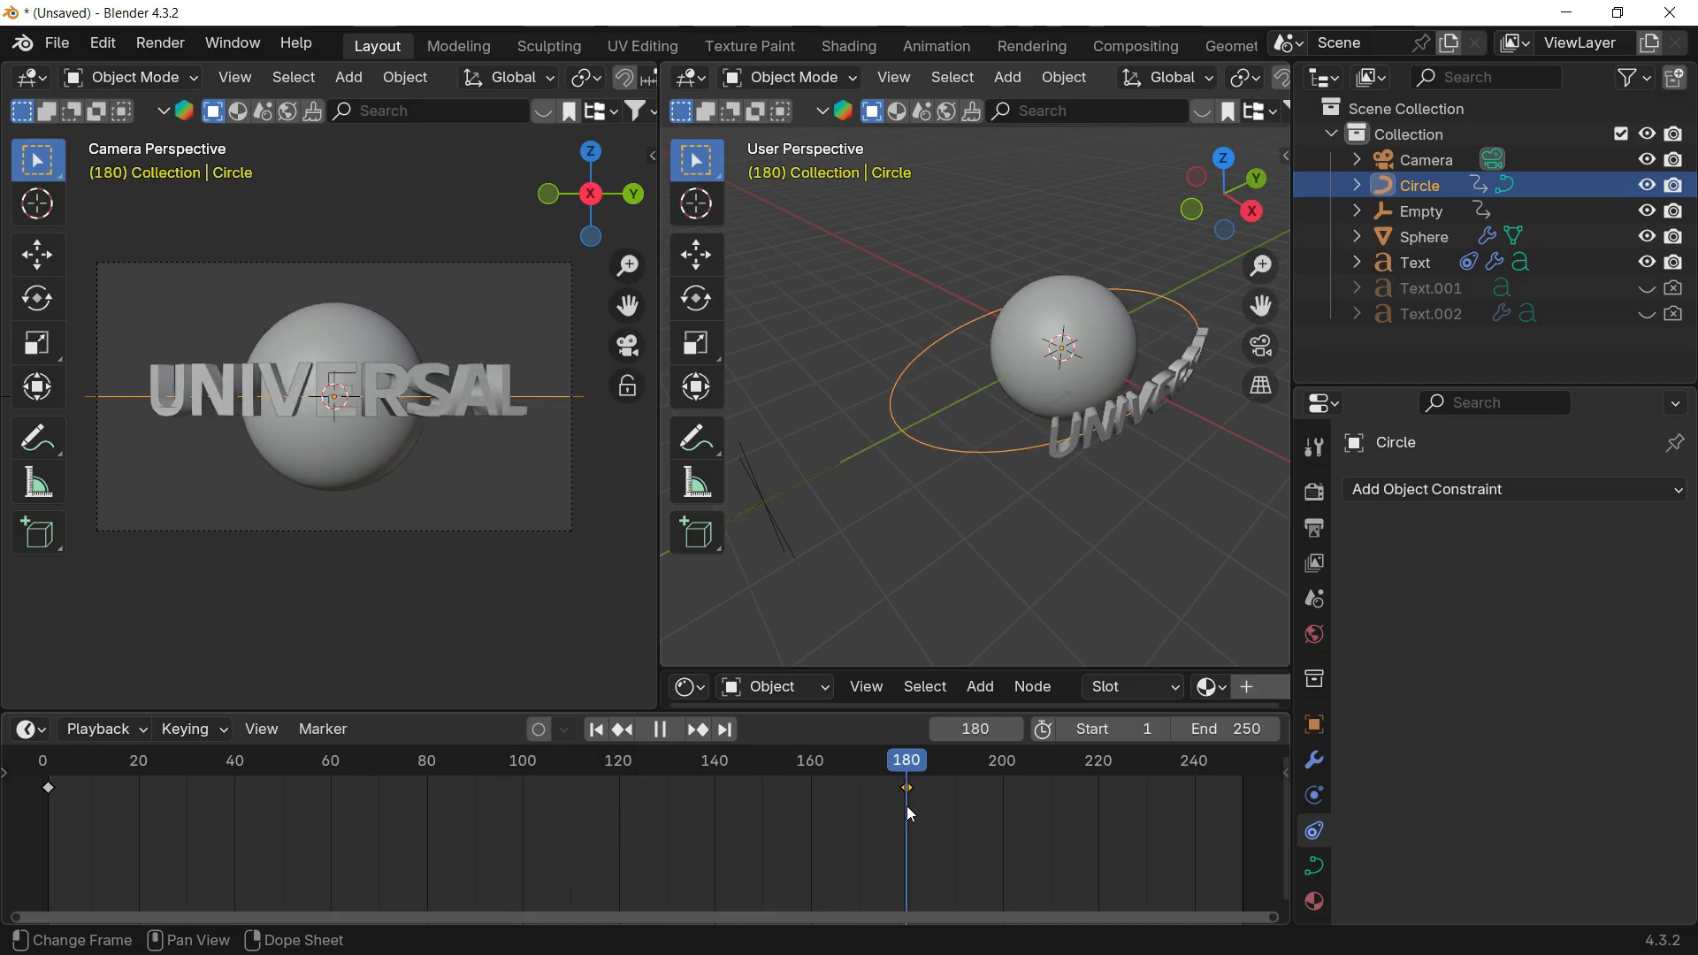
click(769, 513)
click(1116, 425)
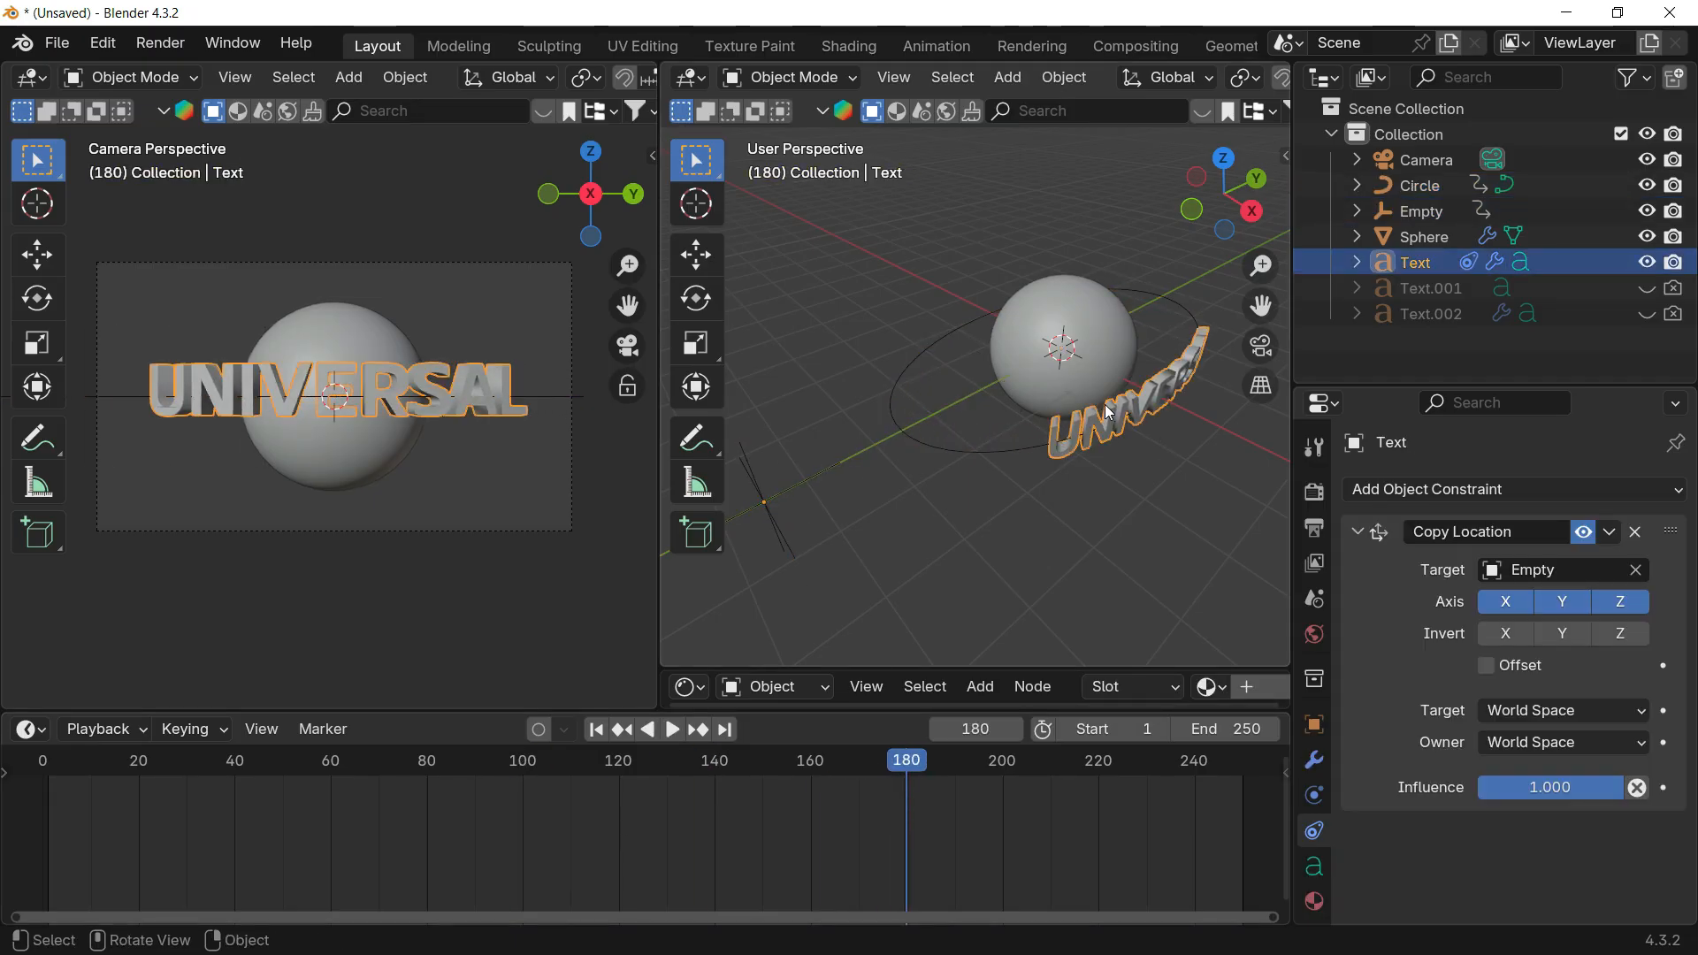
key(ctrl+a)
click(1047, 433)
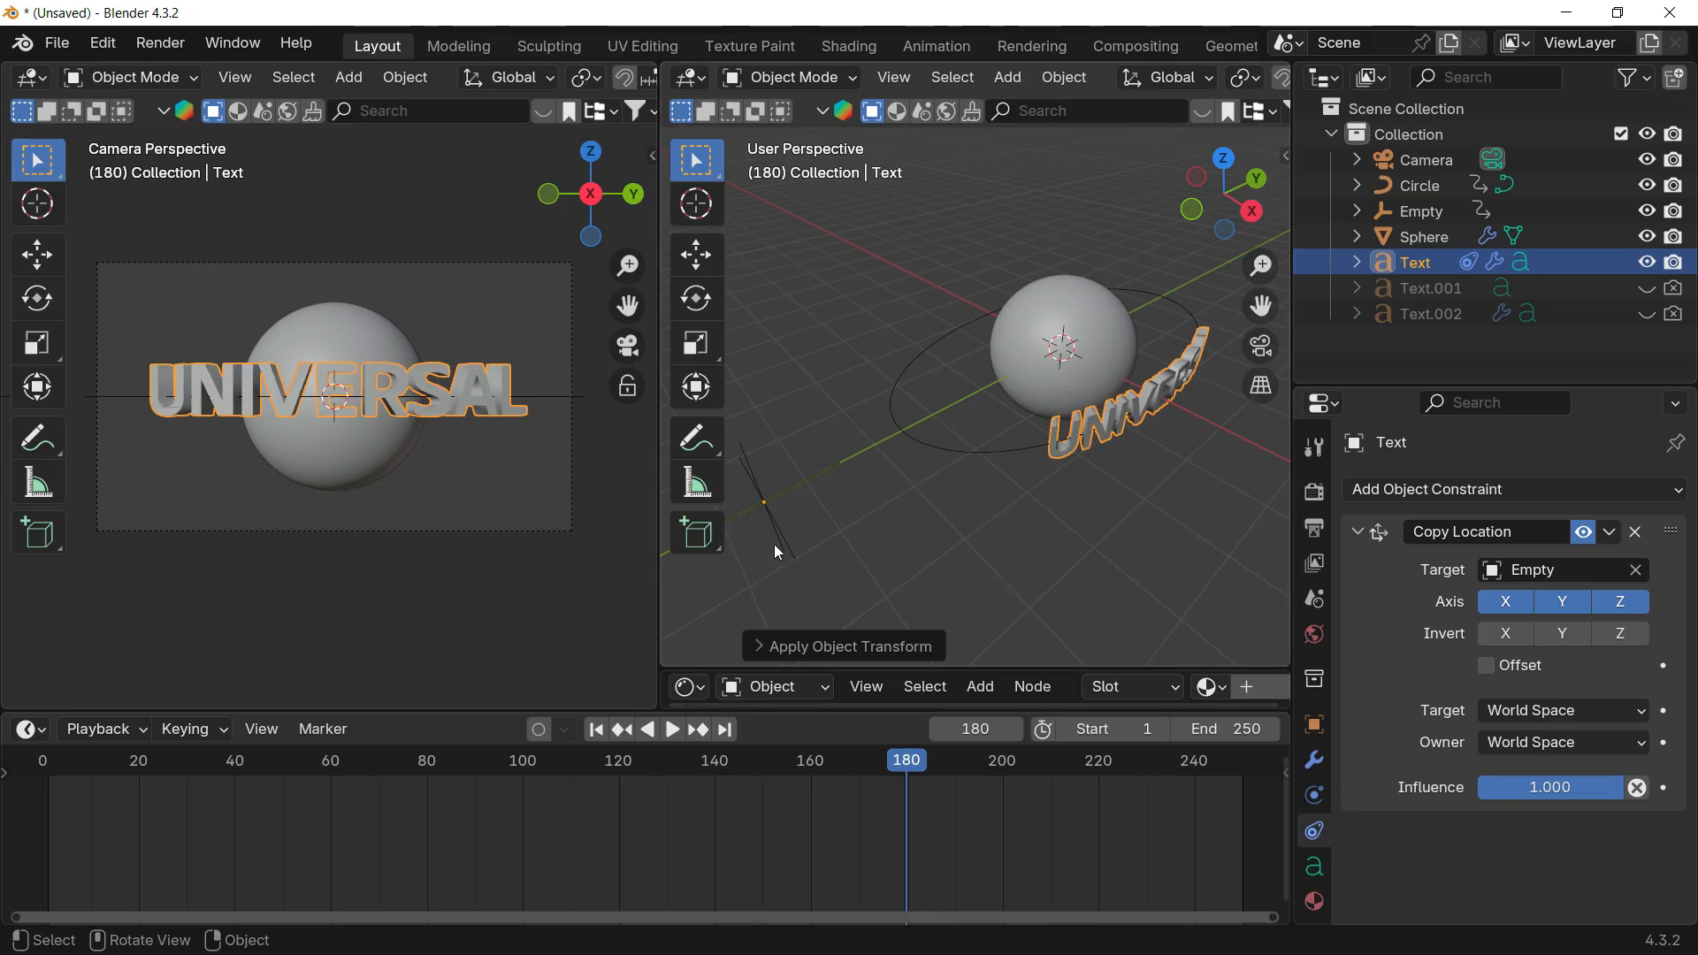
Step: Set the interpolation mode of all the Empty's keyframes to Bézier
click(766, 497)
drag(884, 762, 1002, 777)
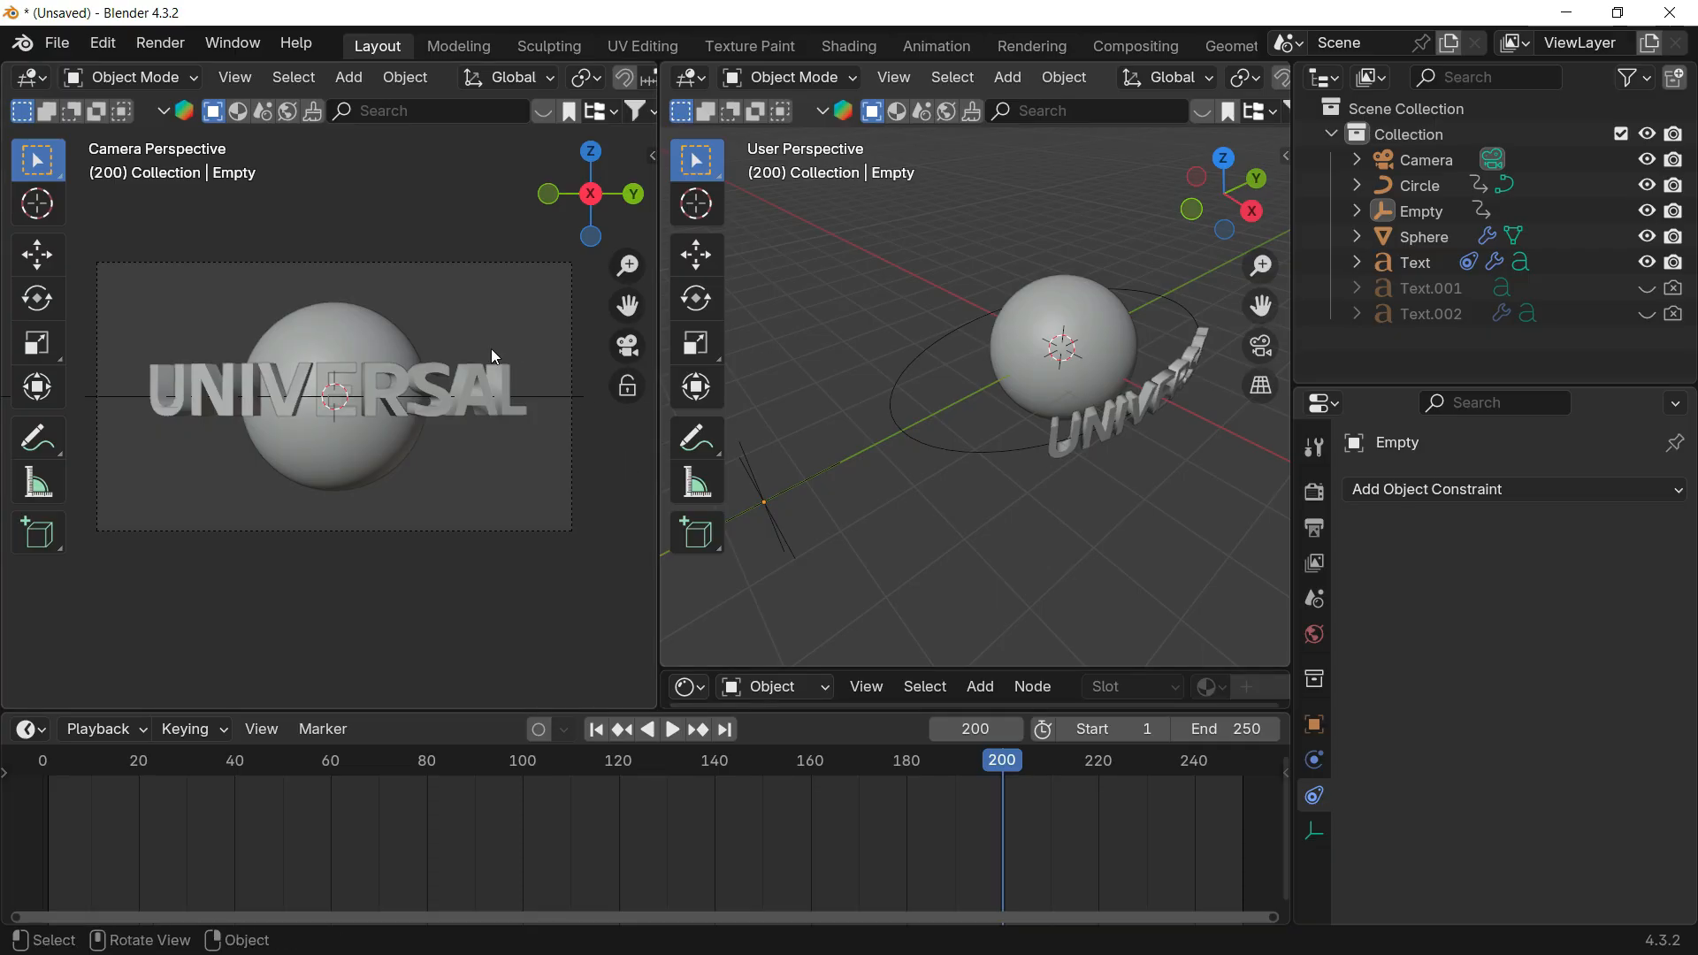
click(533, 377)
drag(1000, 866, 9, 766)
right_click(255, 851)
mouse_move(247, 751)
click(378, 646)
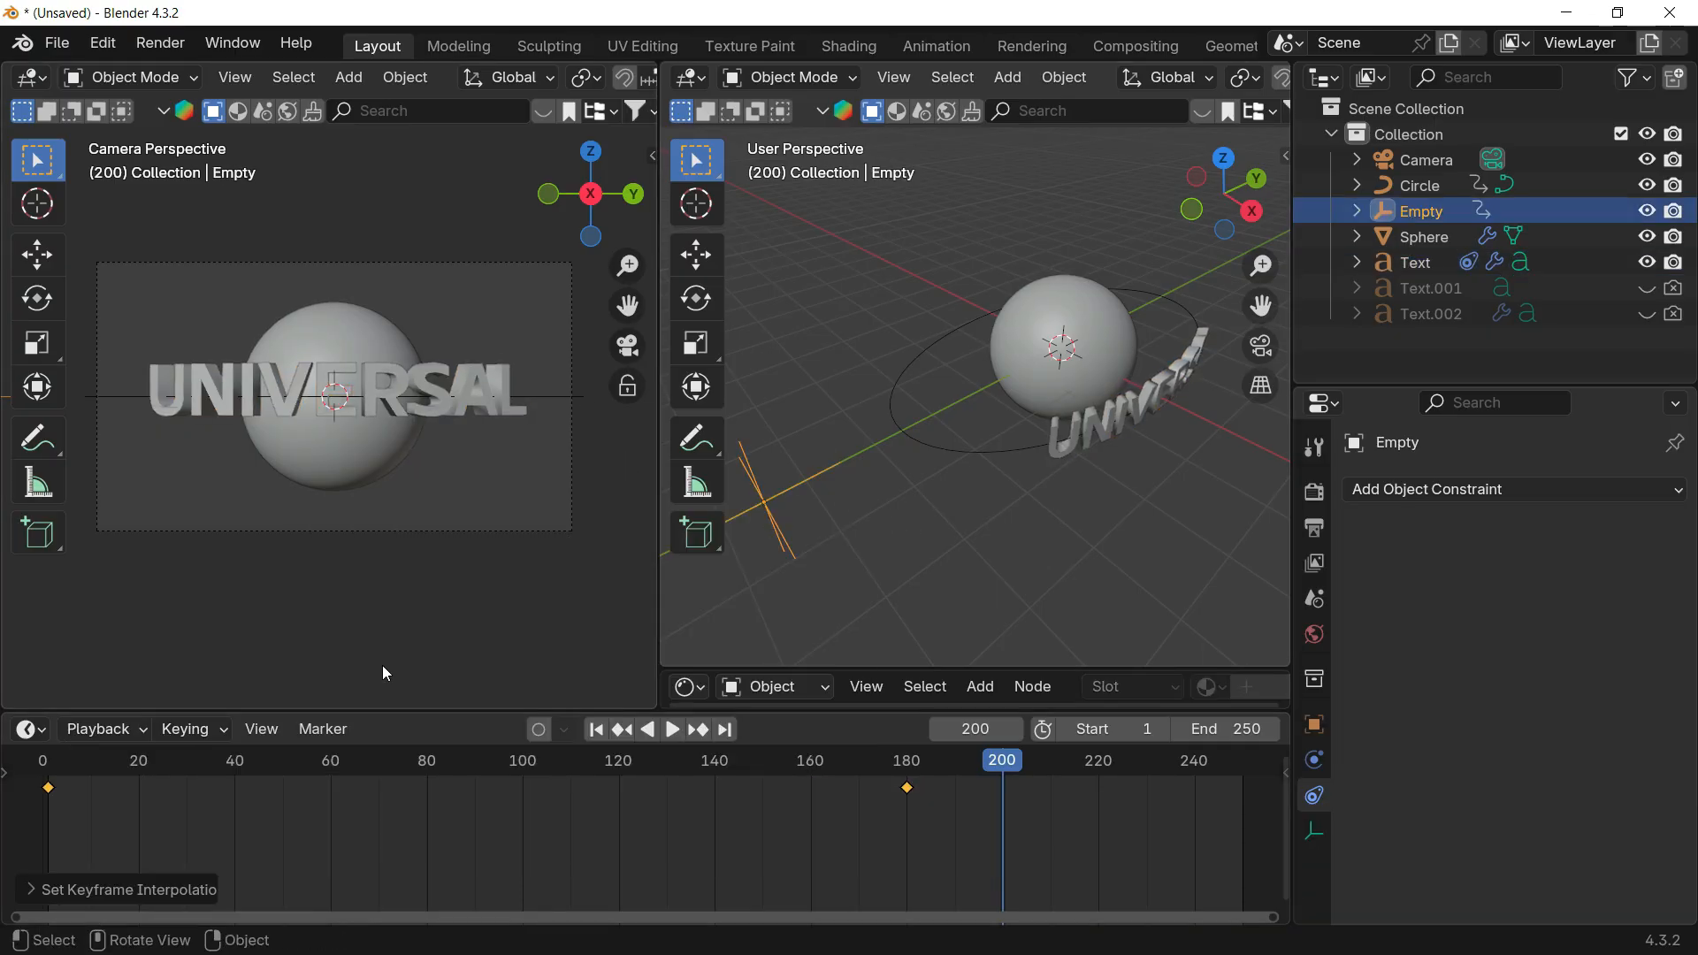
Step: Set the interpolation mode of both Circle keyframes to Bézier
click(1017, 446)
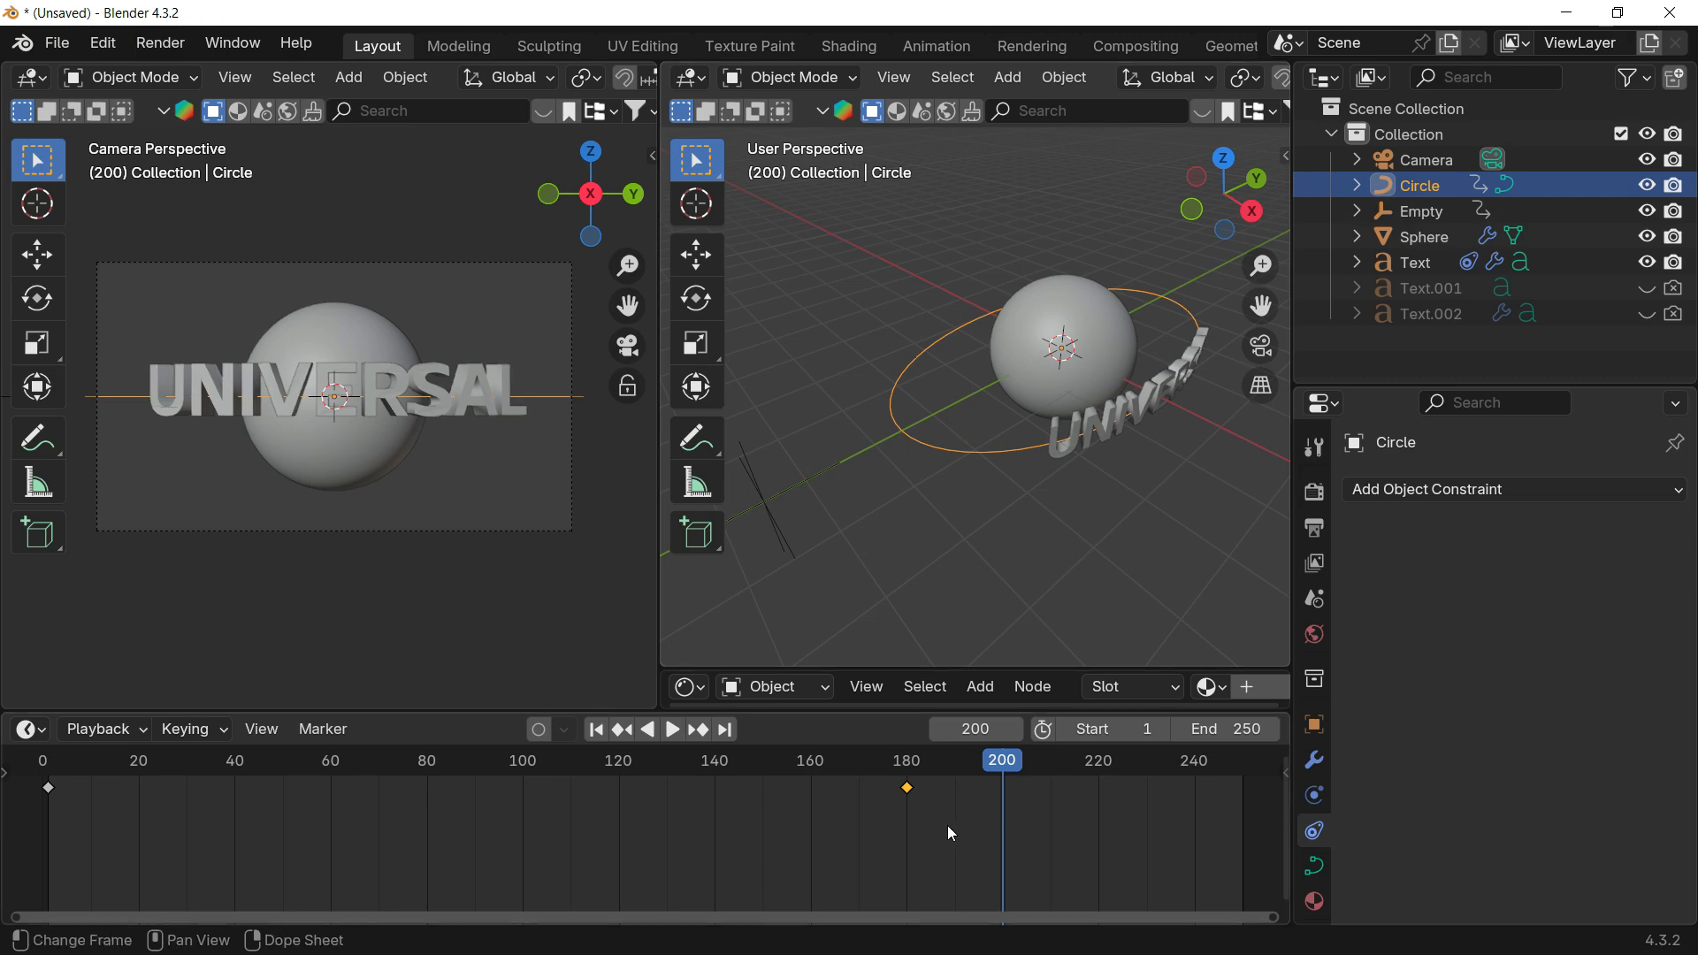
drag(1020, 819, 7, 768)
right_click(242, 842)
mouse_move(240, 748)
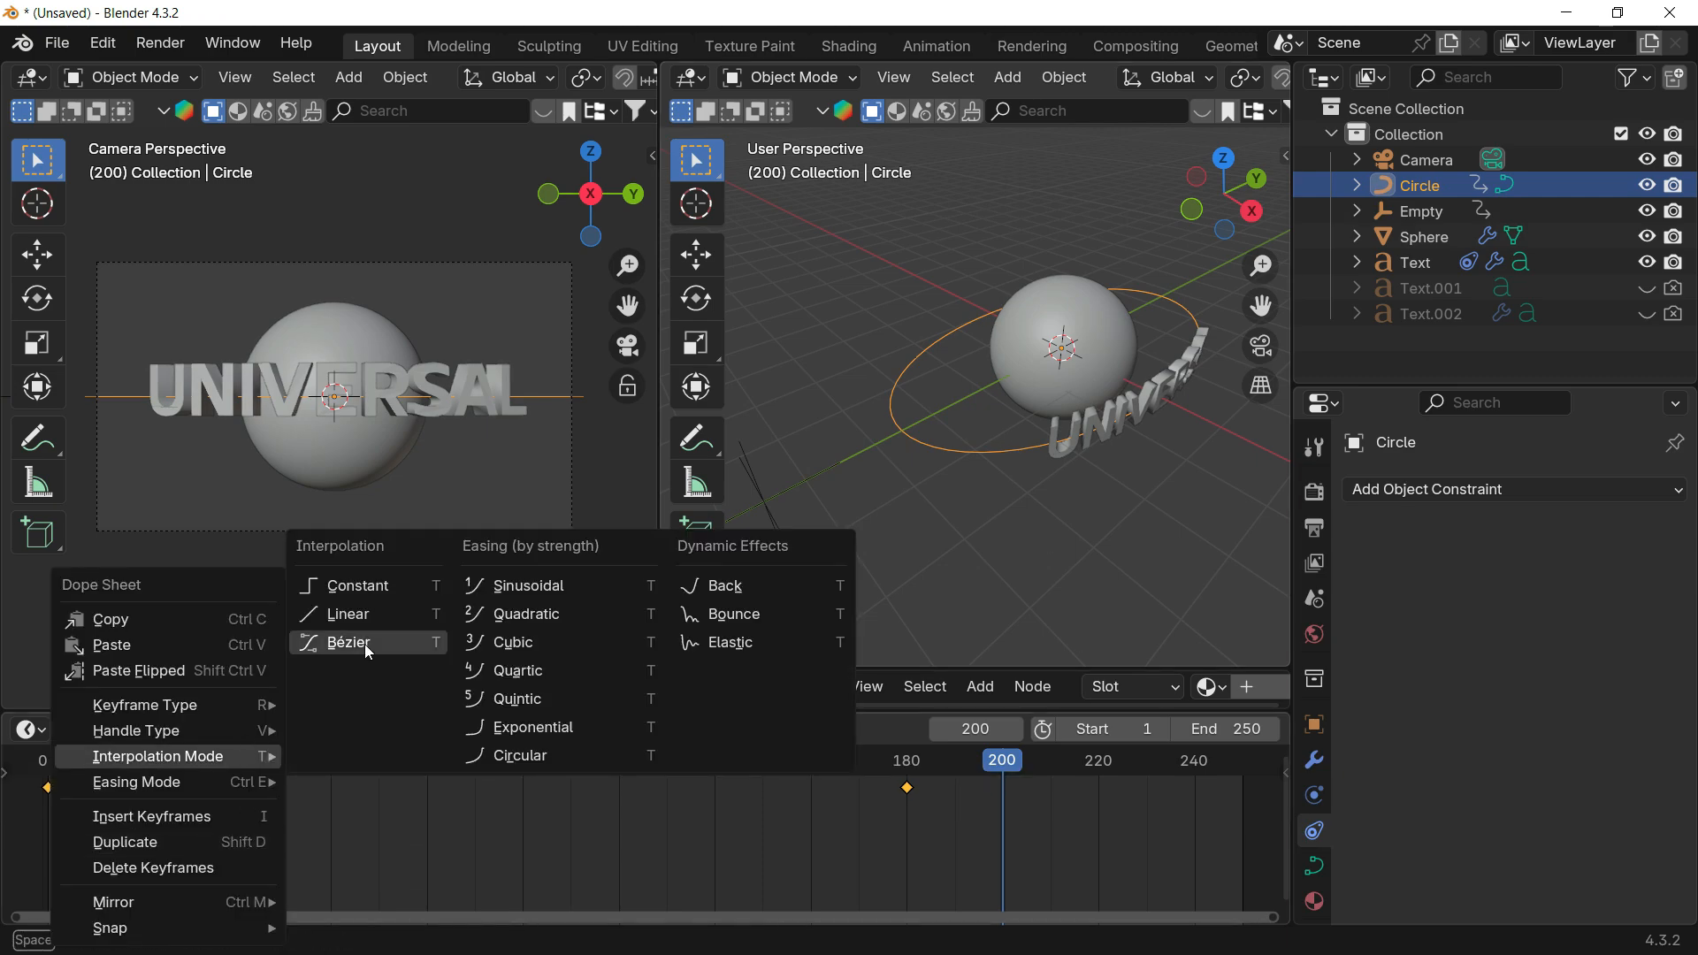
click(364, 643)
right_click(710, 822)
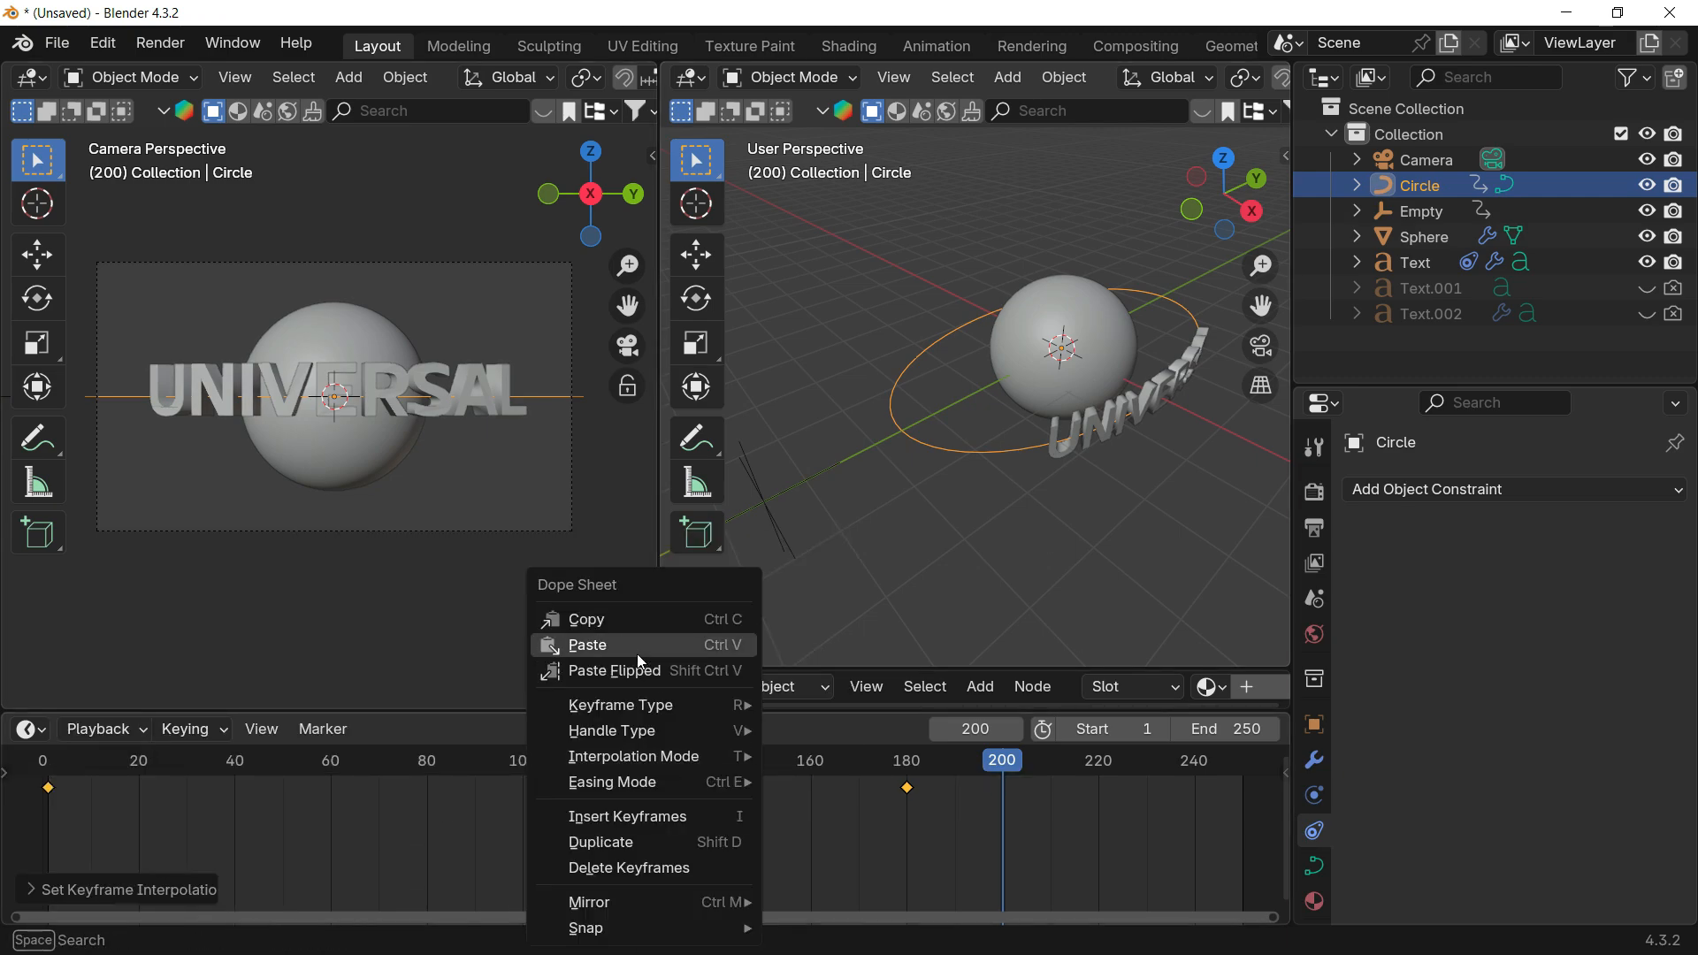
mouse_move(716, 756)
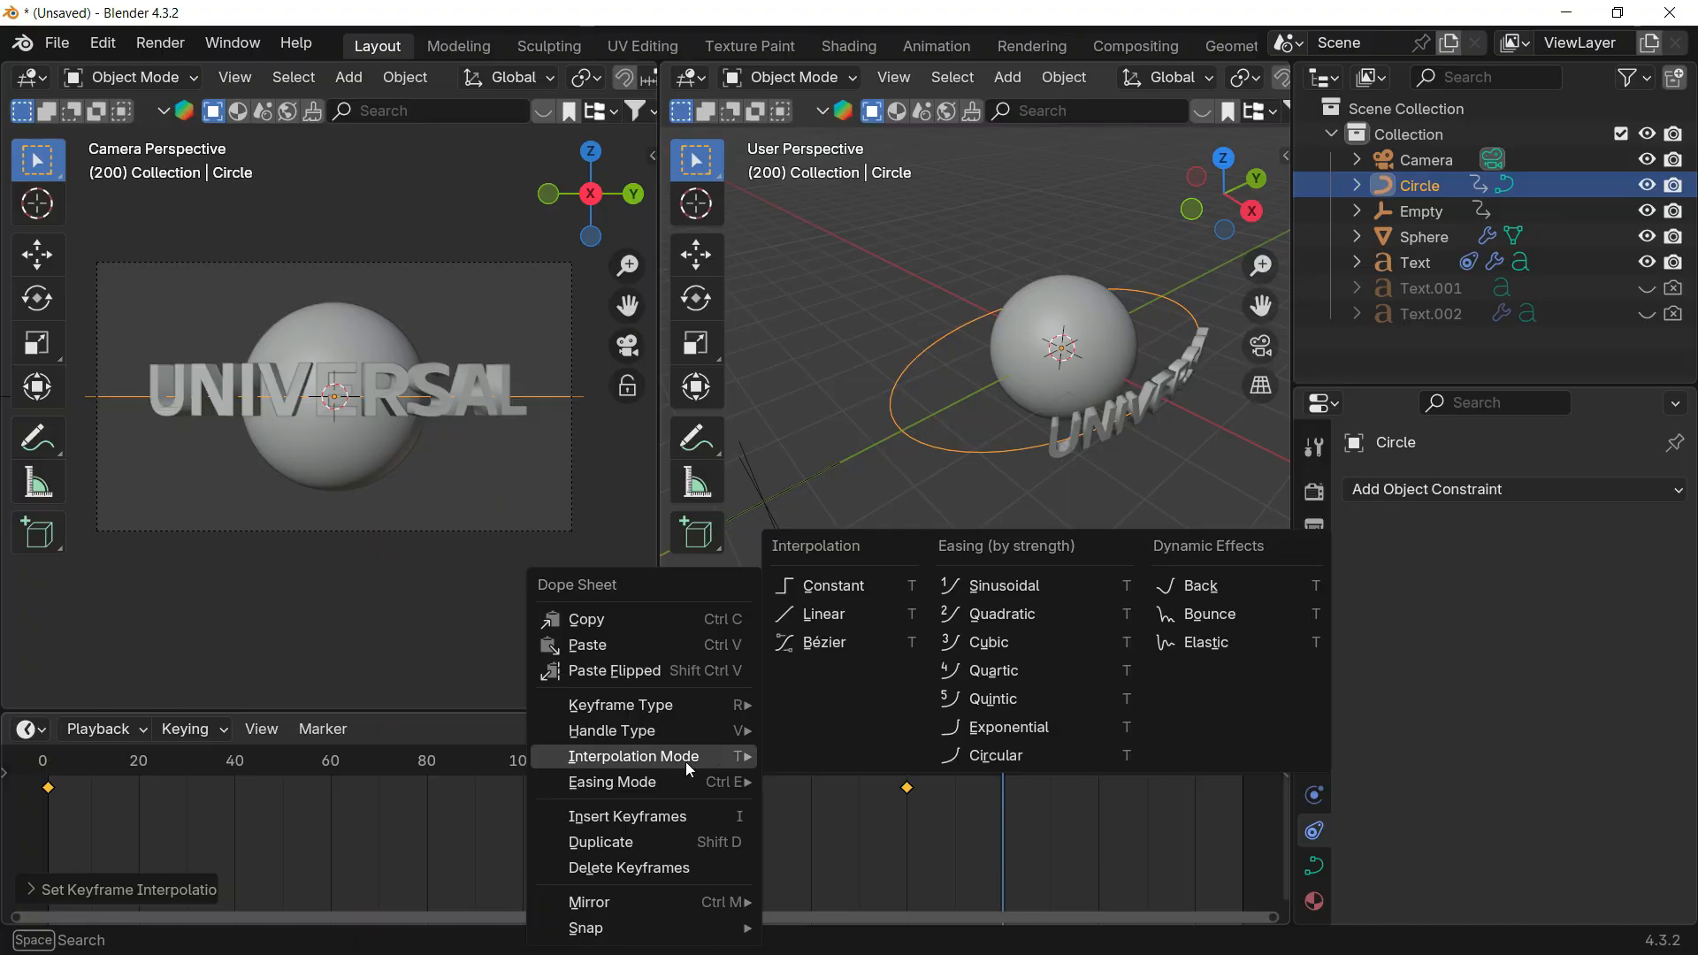
click(848, 643)
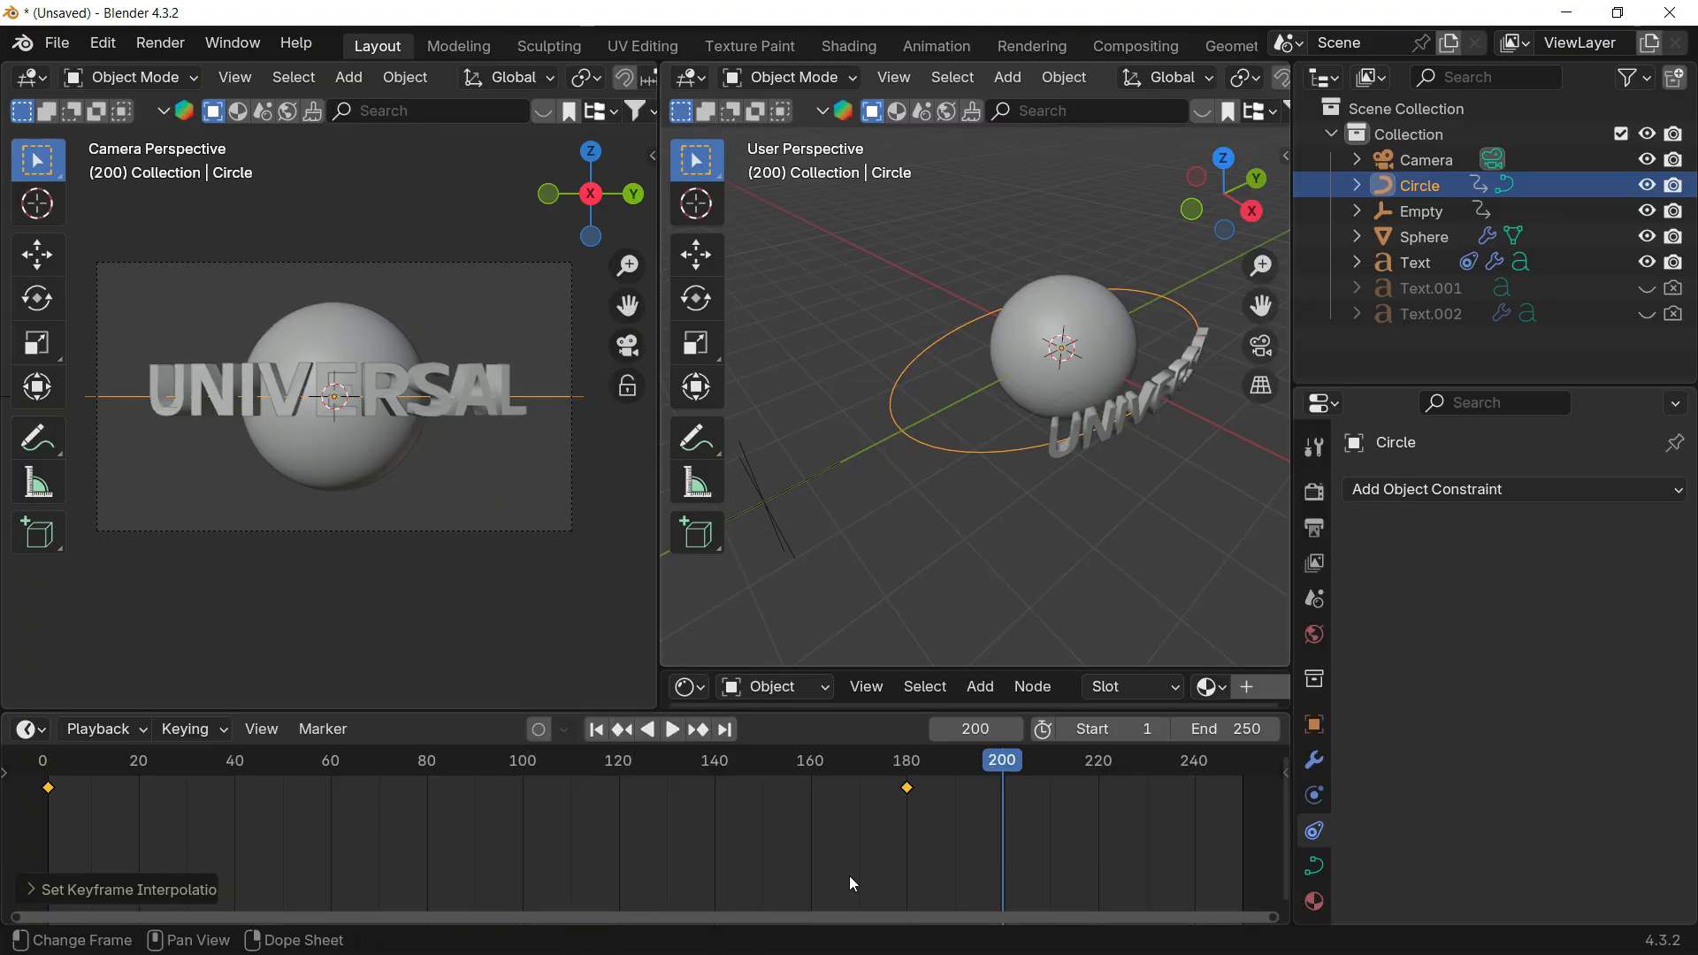
Step: Return to frame 1 and save the project as untitled.blend on the Desktop
drag(828, 759, 414, 909)
drag(175, 804, 35, 816)
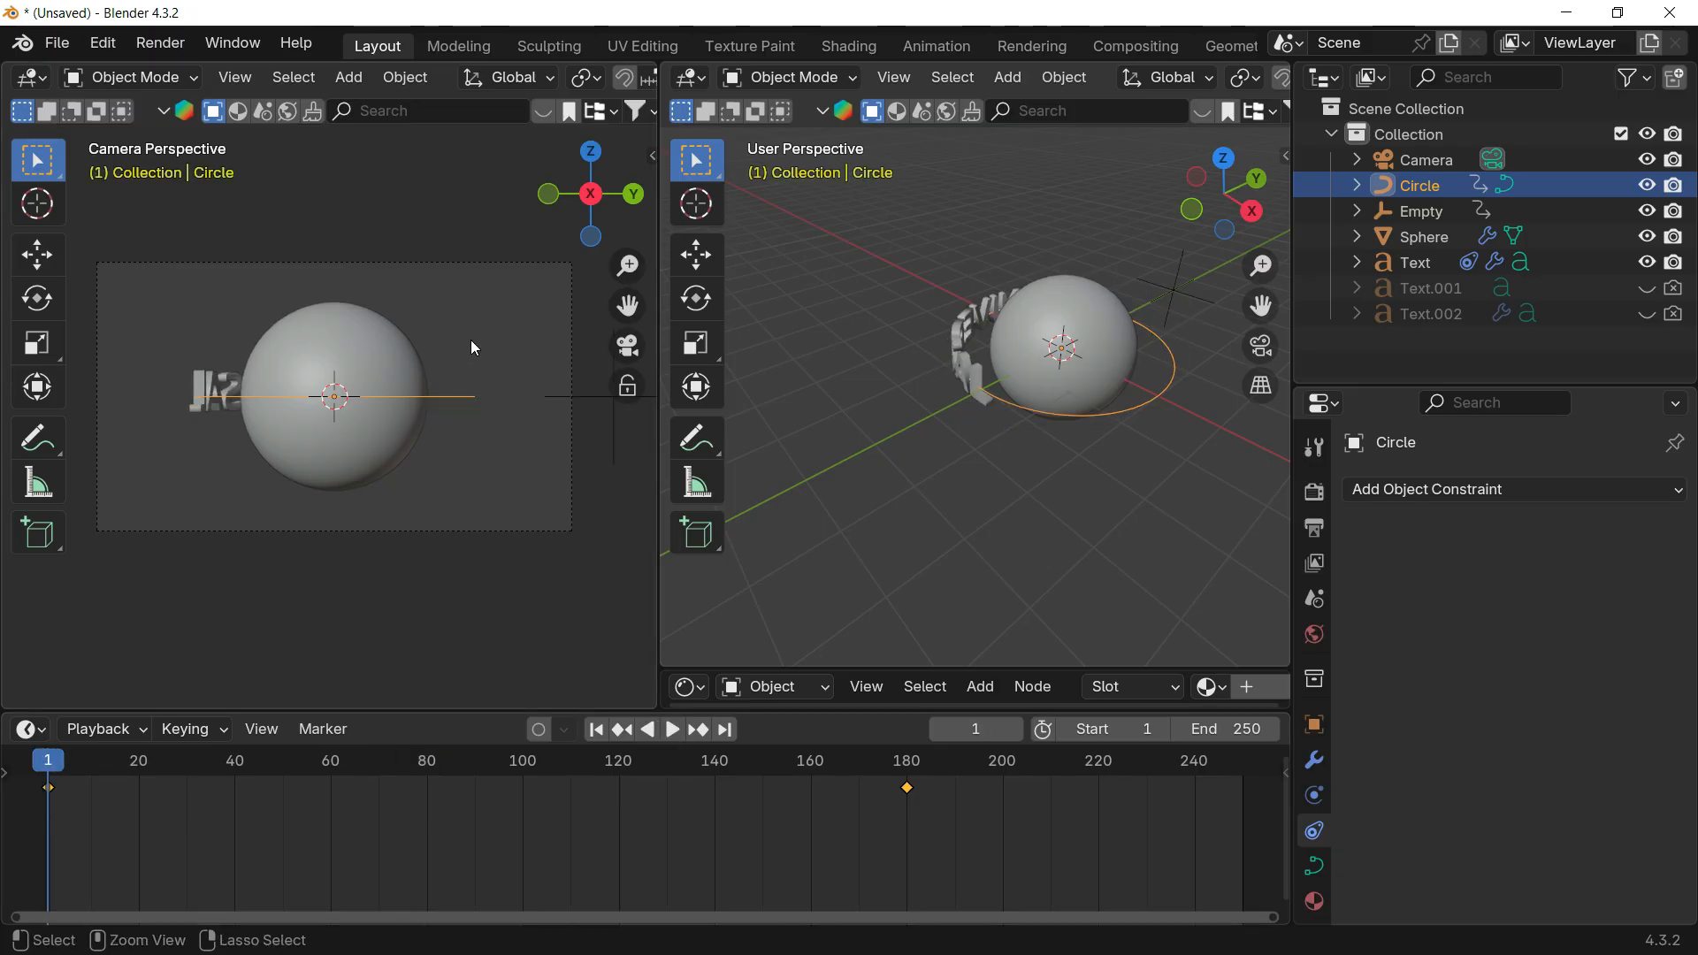
key(ctrl+s)
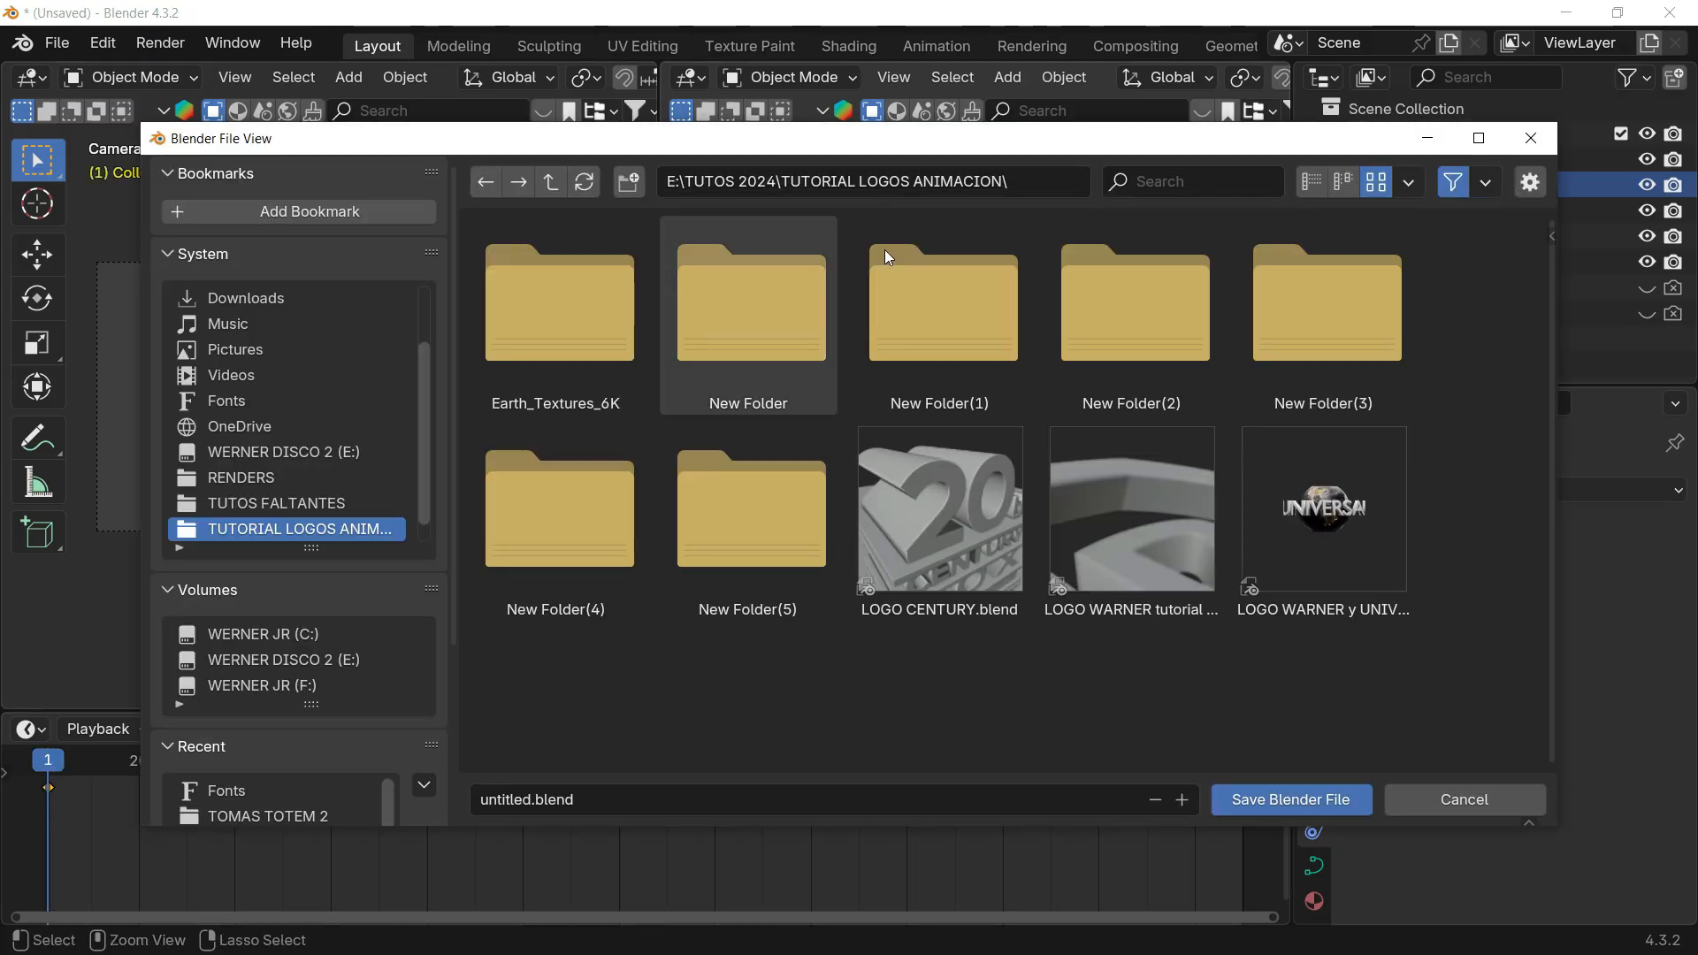
scroll(261, 407, up, 3)
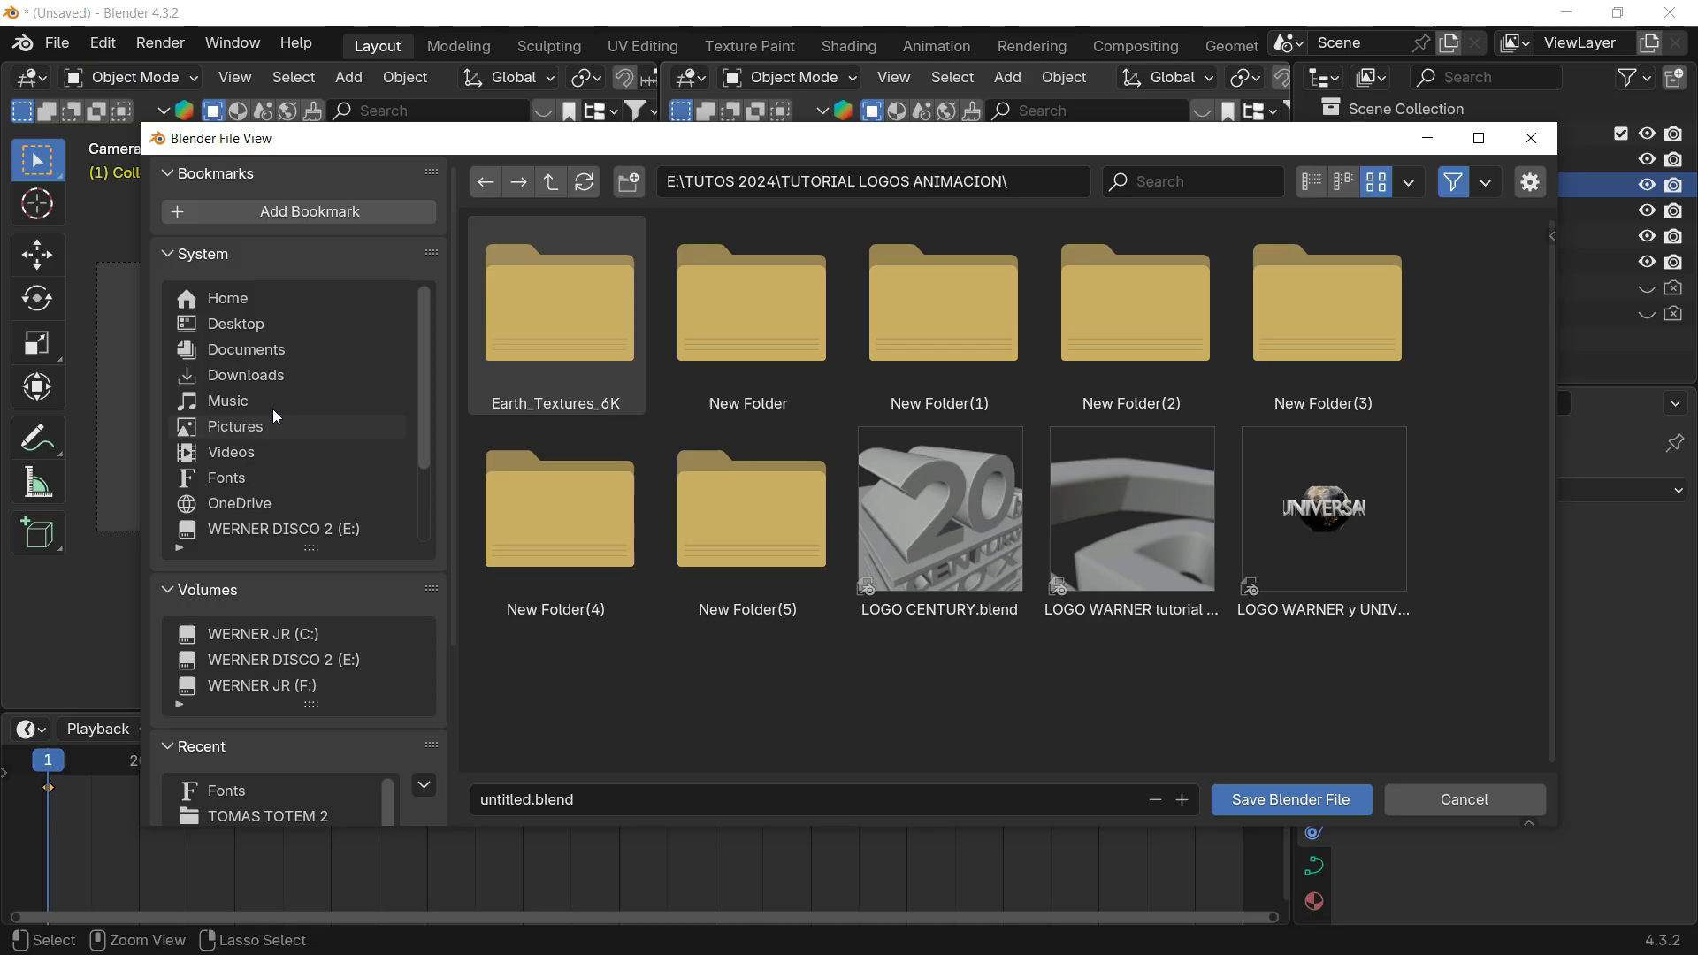
click(247, 324)
click(1273, 799)
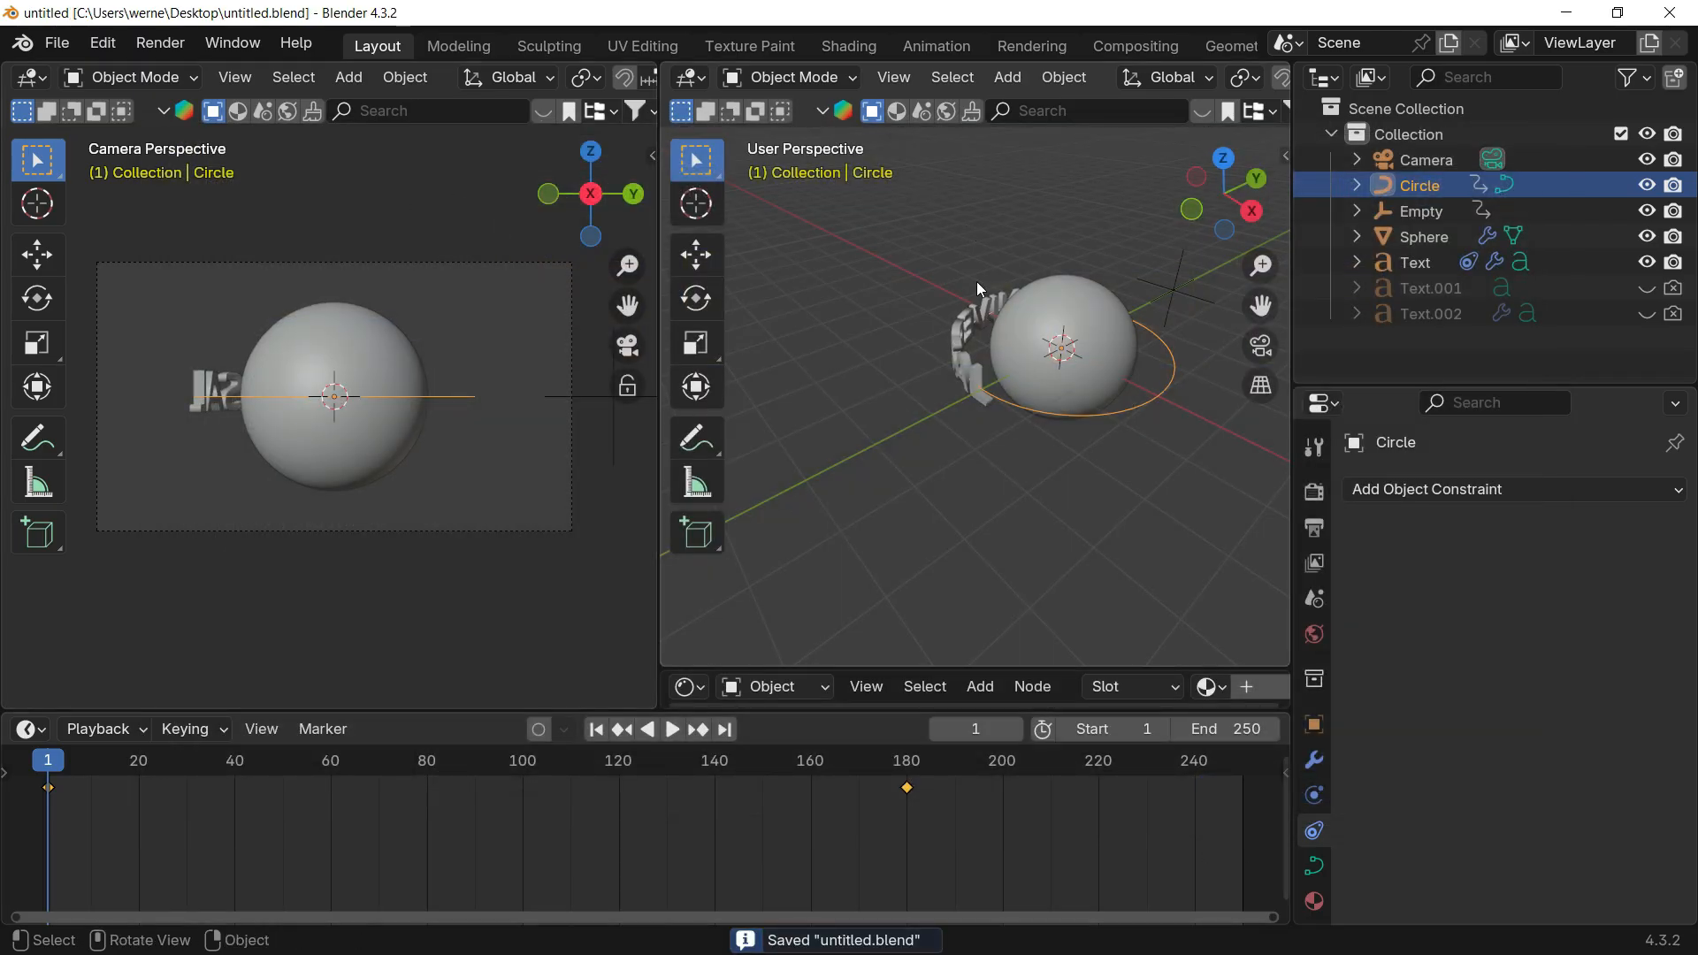
Step: Deselect the camera and add a Plain Axes empty to the scene
click(454, 262)
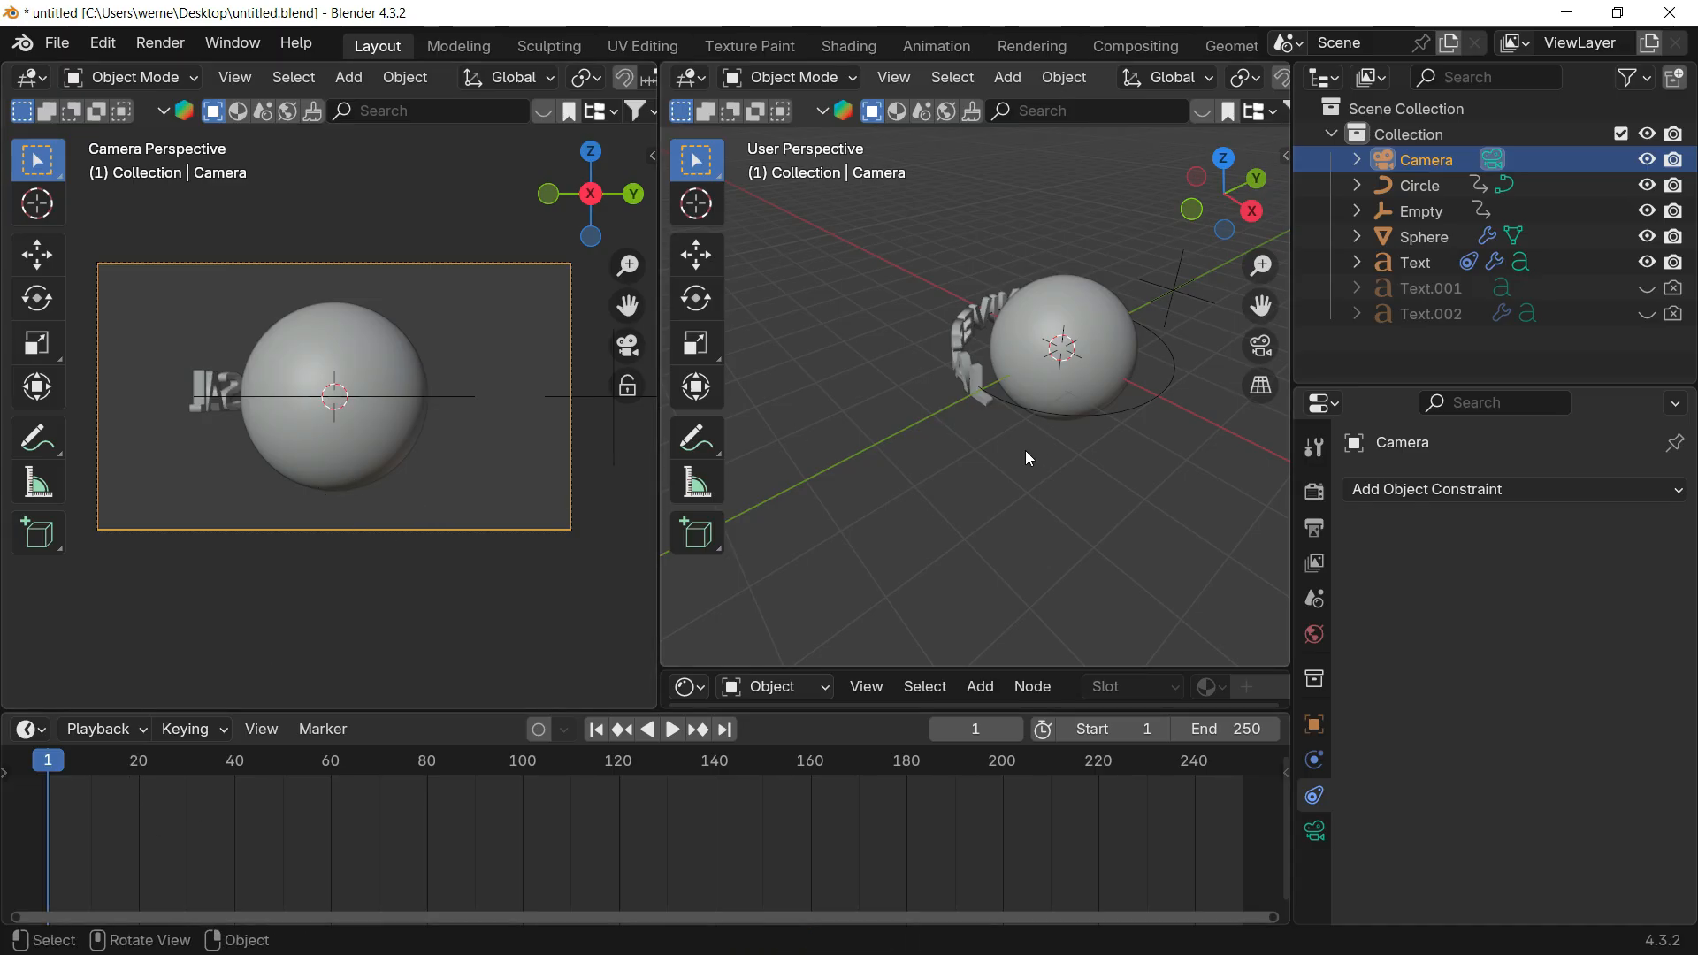
shift+middle_drag(988, 487, 864, 480)
scroll(1023, 432, down, 2)
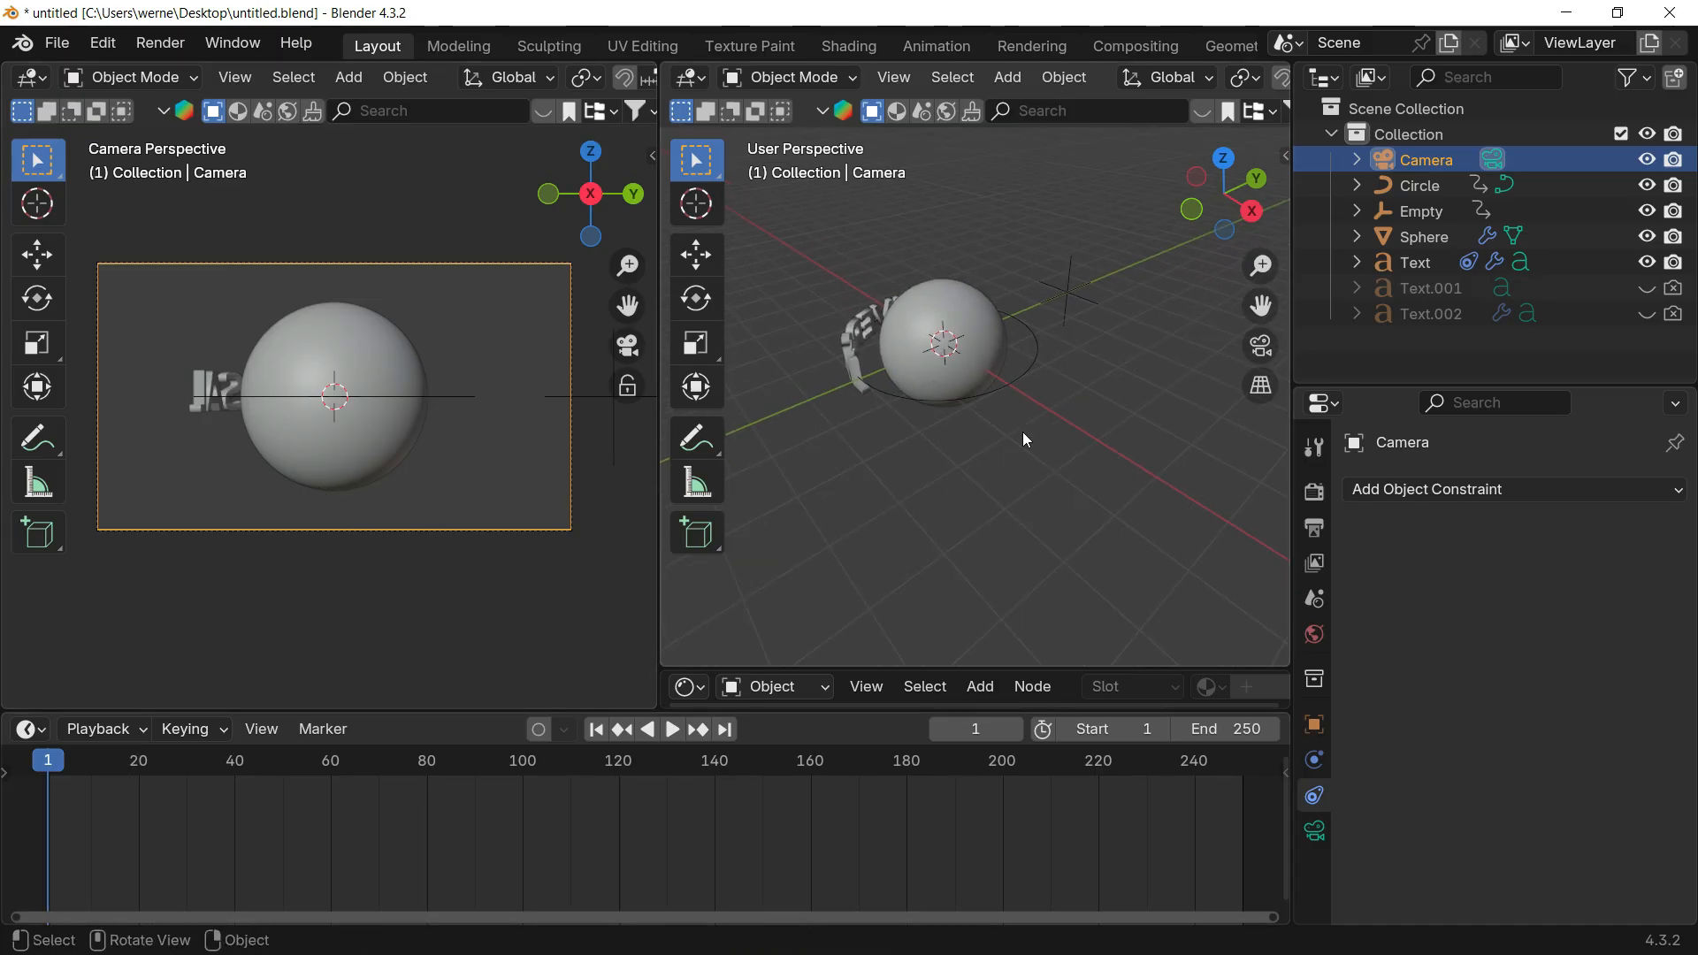
click(1433, 338)
key(shift+a)
mouse_move(815, 366)
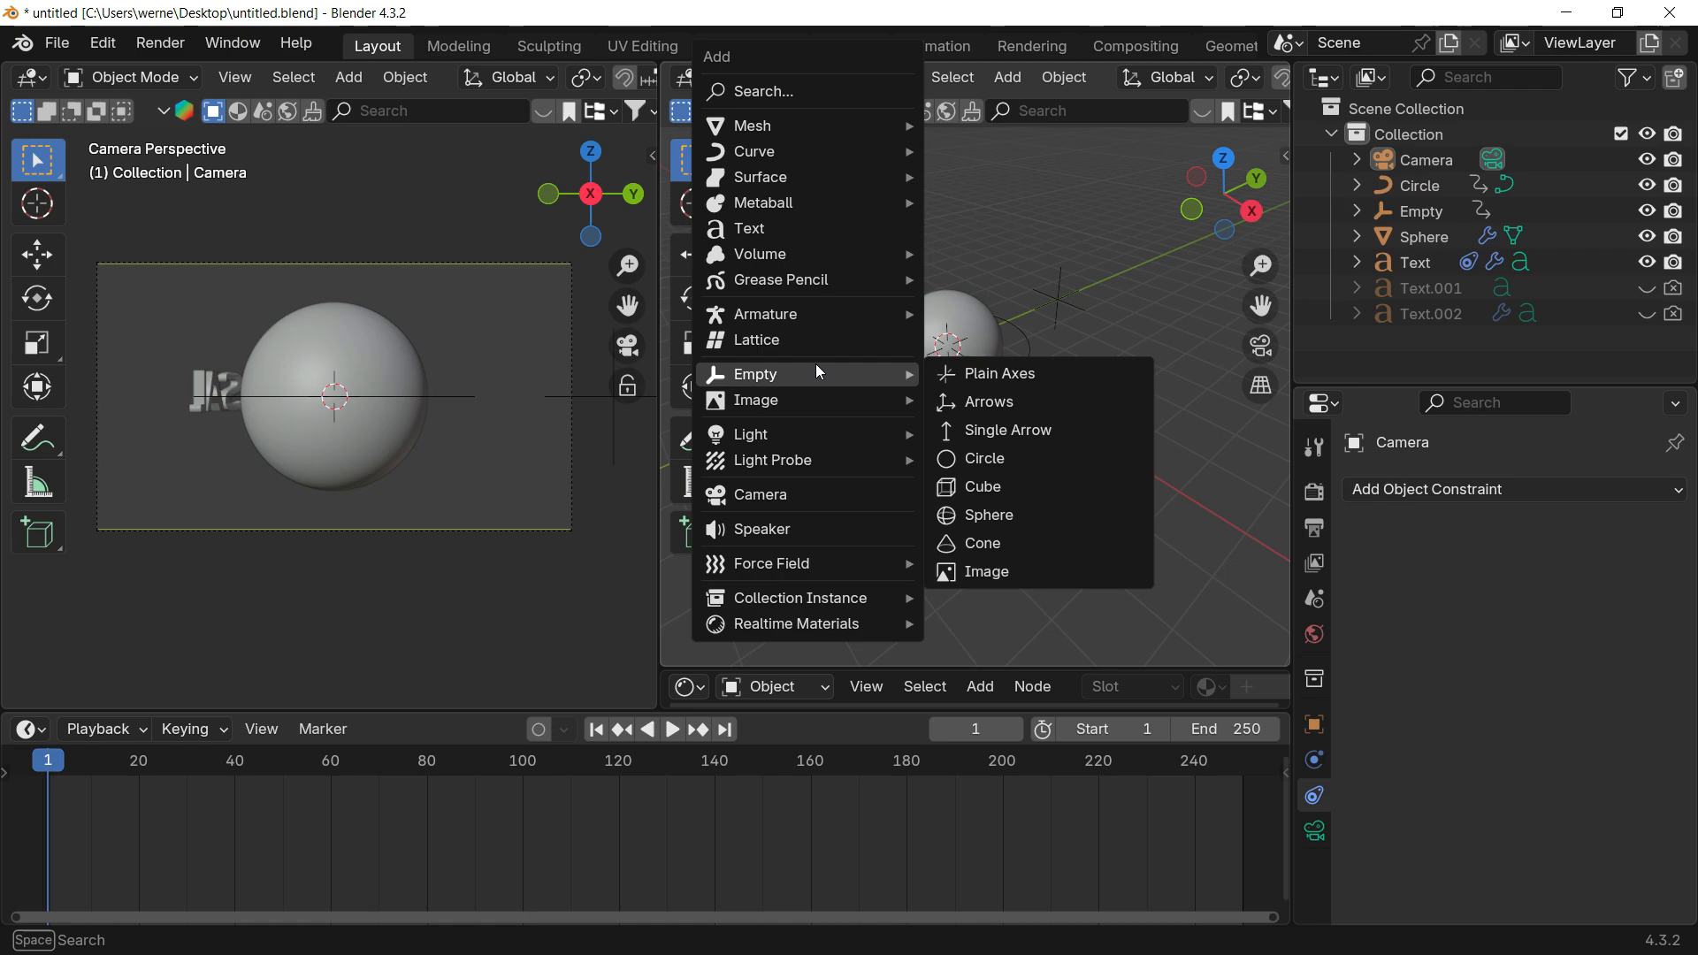
click(1013, 371)
Step: From the top view, move the new empty about -1.1 m in X and 1.4 m in Y, and raise it along Z
click(1227, 166)
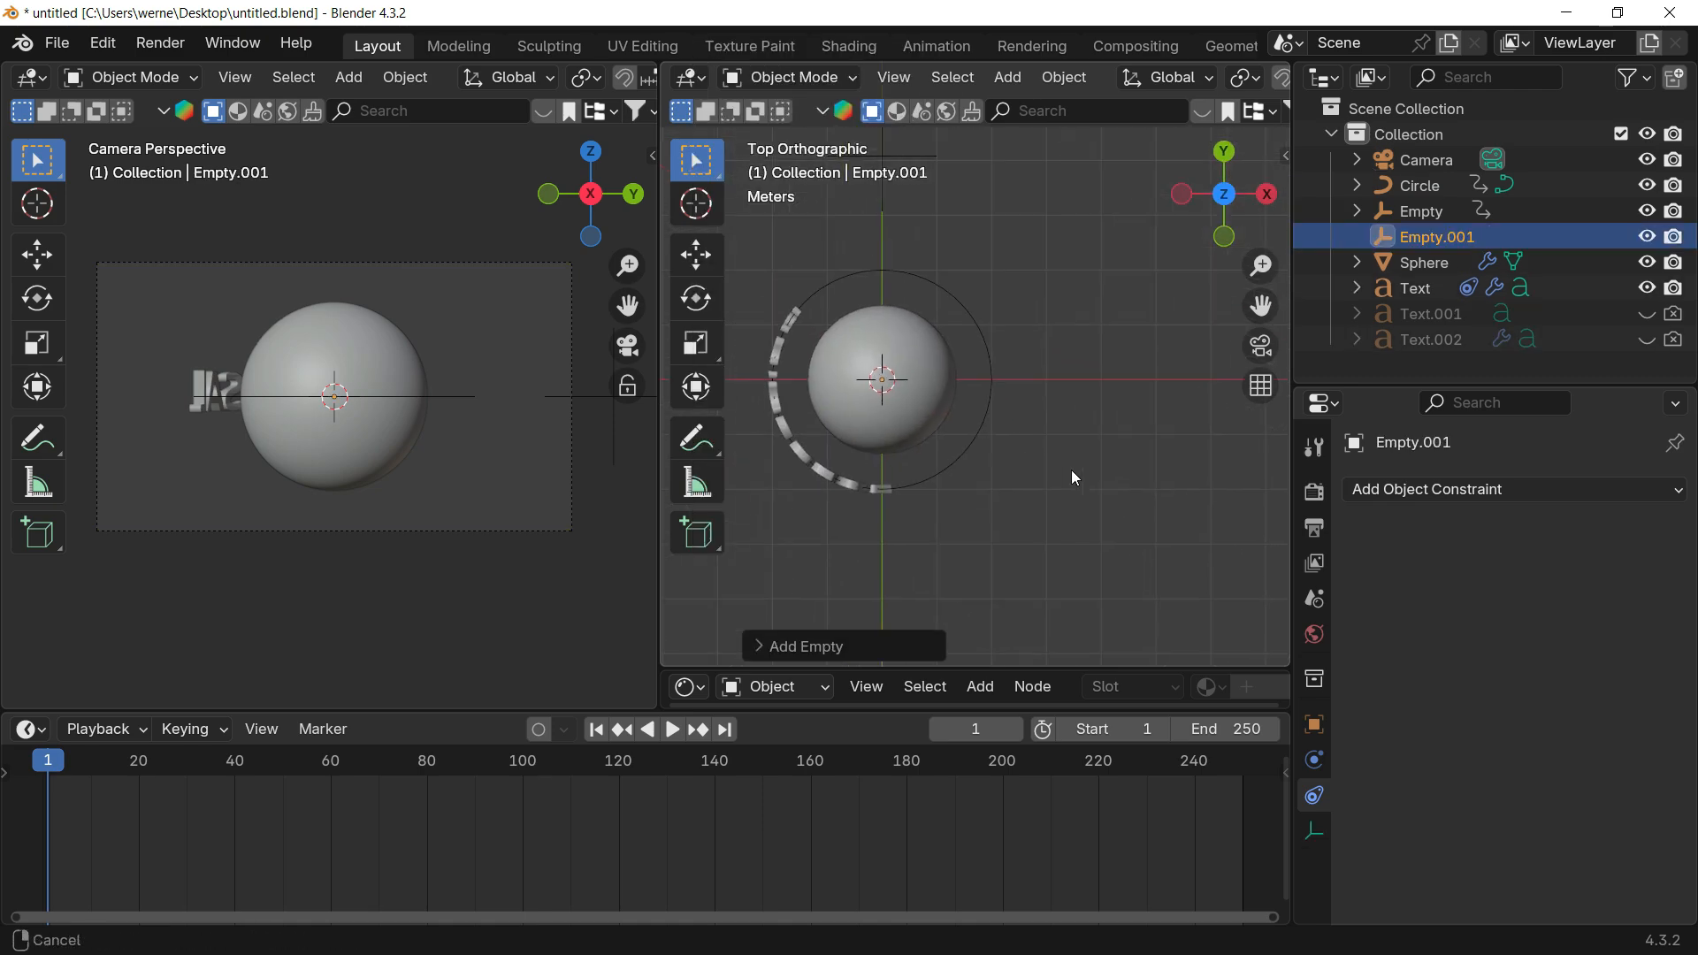
key(g)
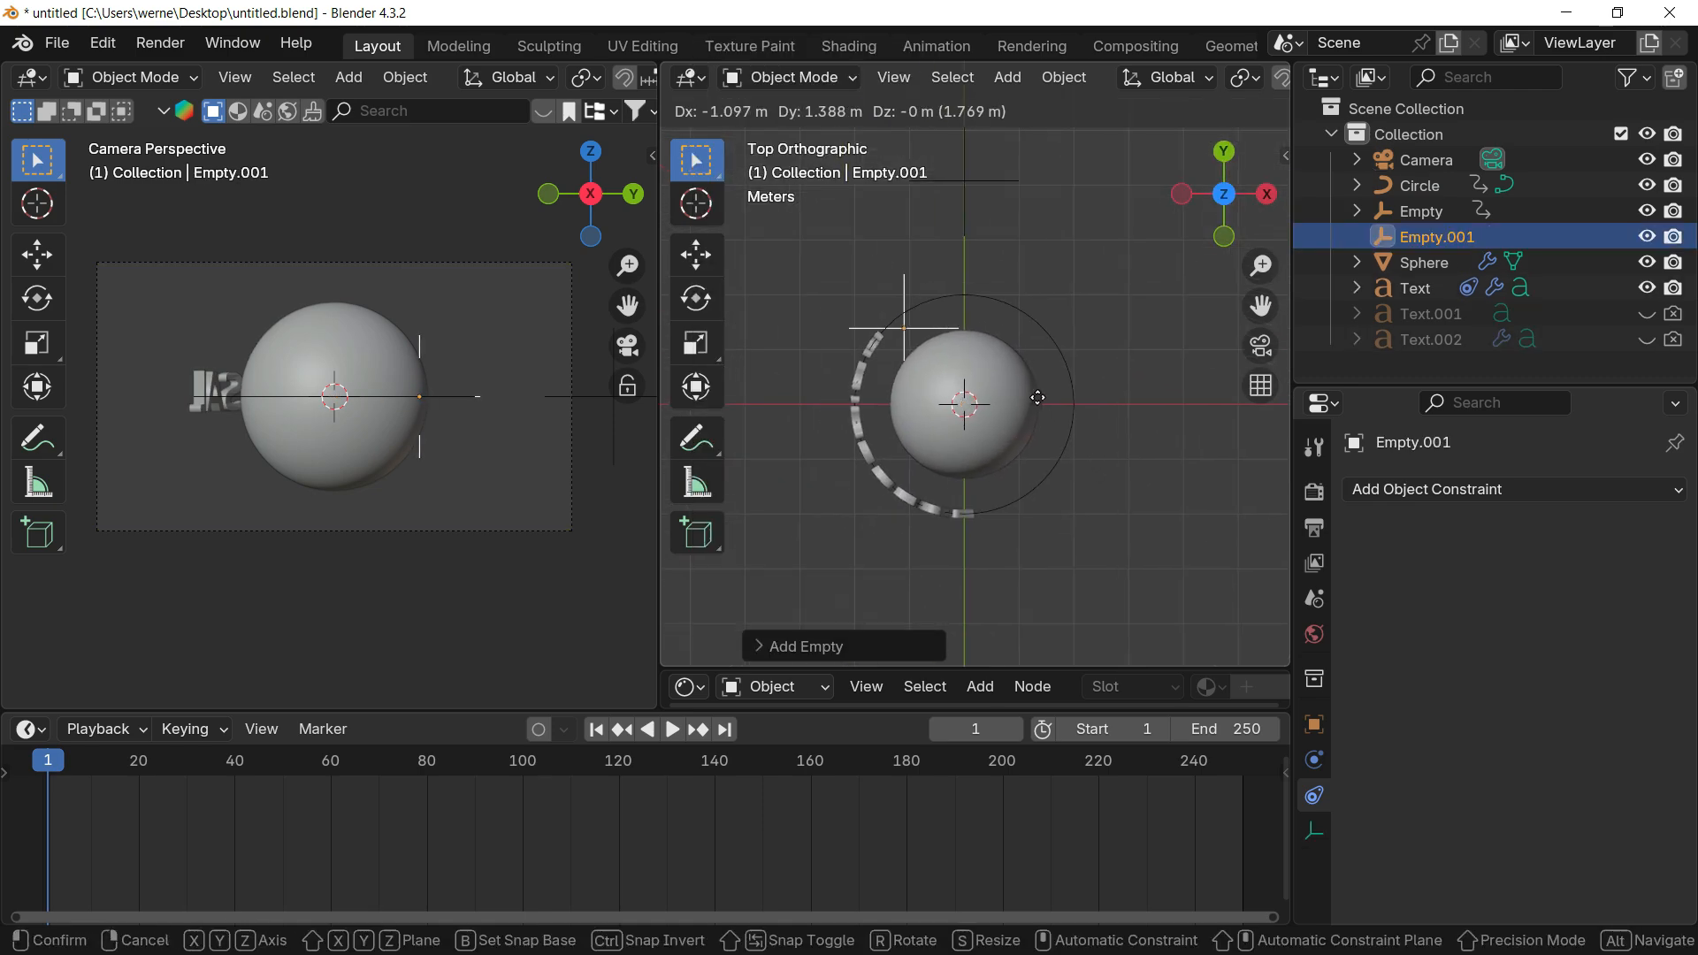
click(1038, 405)
key(g)
key(z)
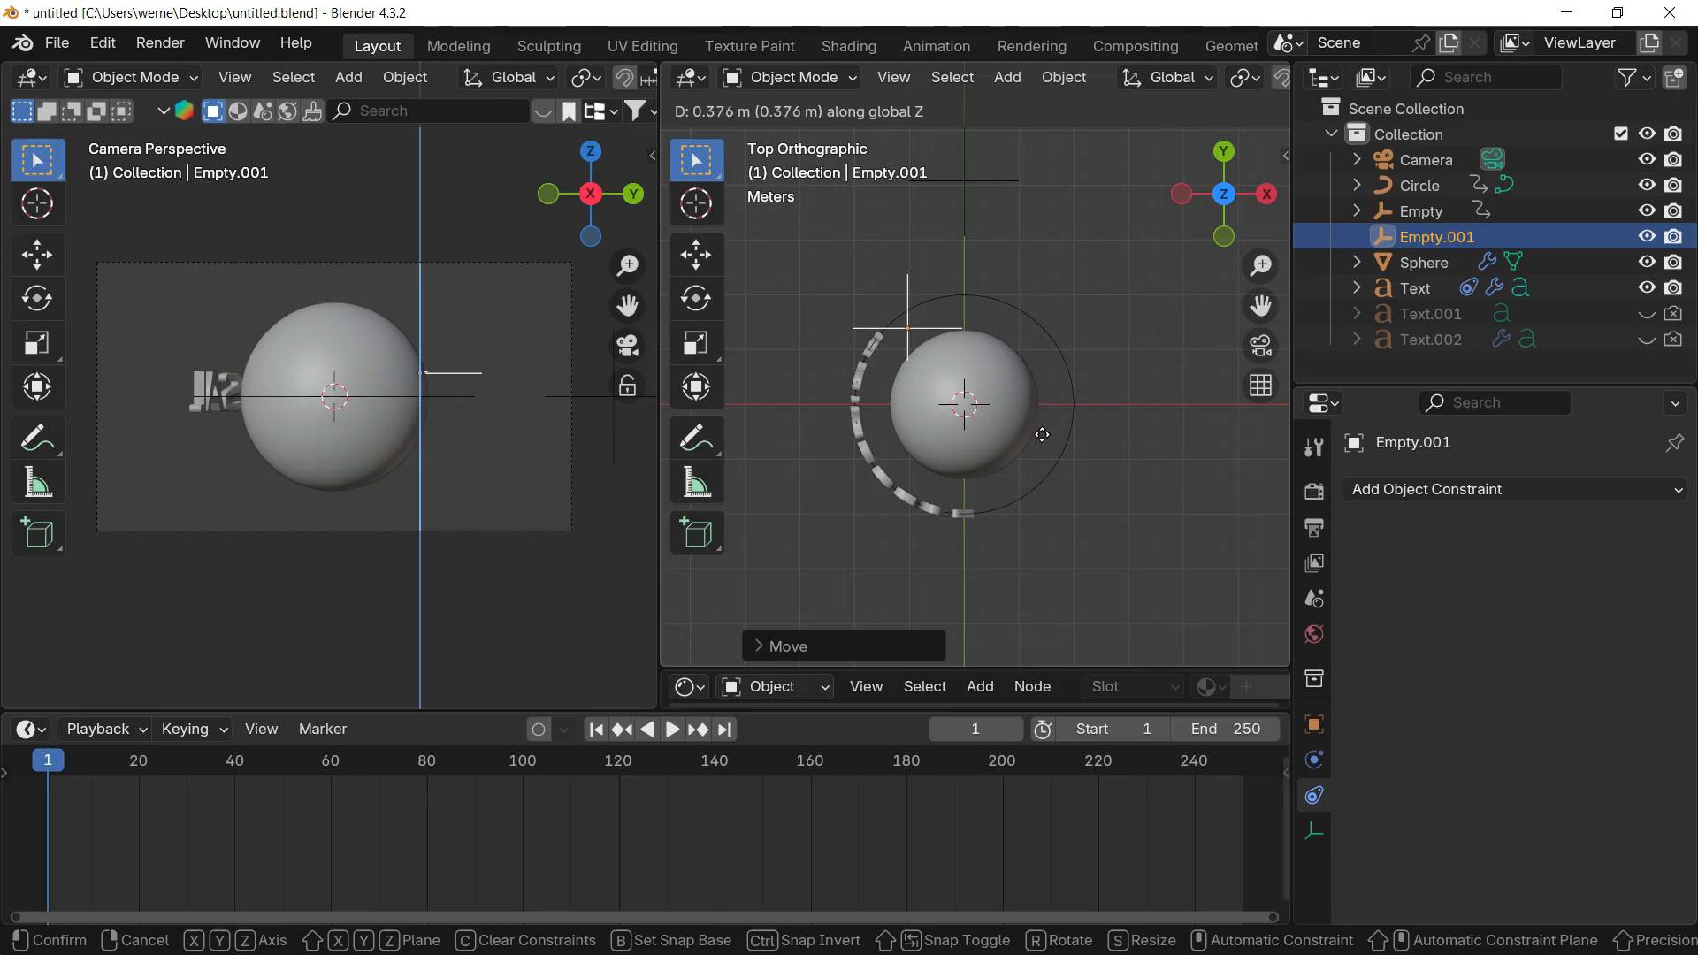
click(1048, 445)
Step: Add a Track To constraint to the camera with Empty.001 as its target
mouse_move(1017, 389)
middle_down()
mouse_move(1034, 390)
mouse_move(1011, 374)
mouse_move(1047, 435)
mouse_move(1011, 378)
middle_up()
scroll(1025, 407, down, 5)
click(1111, 476)
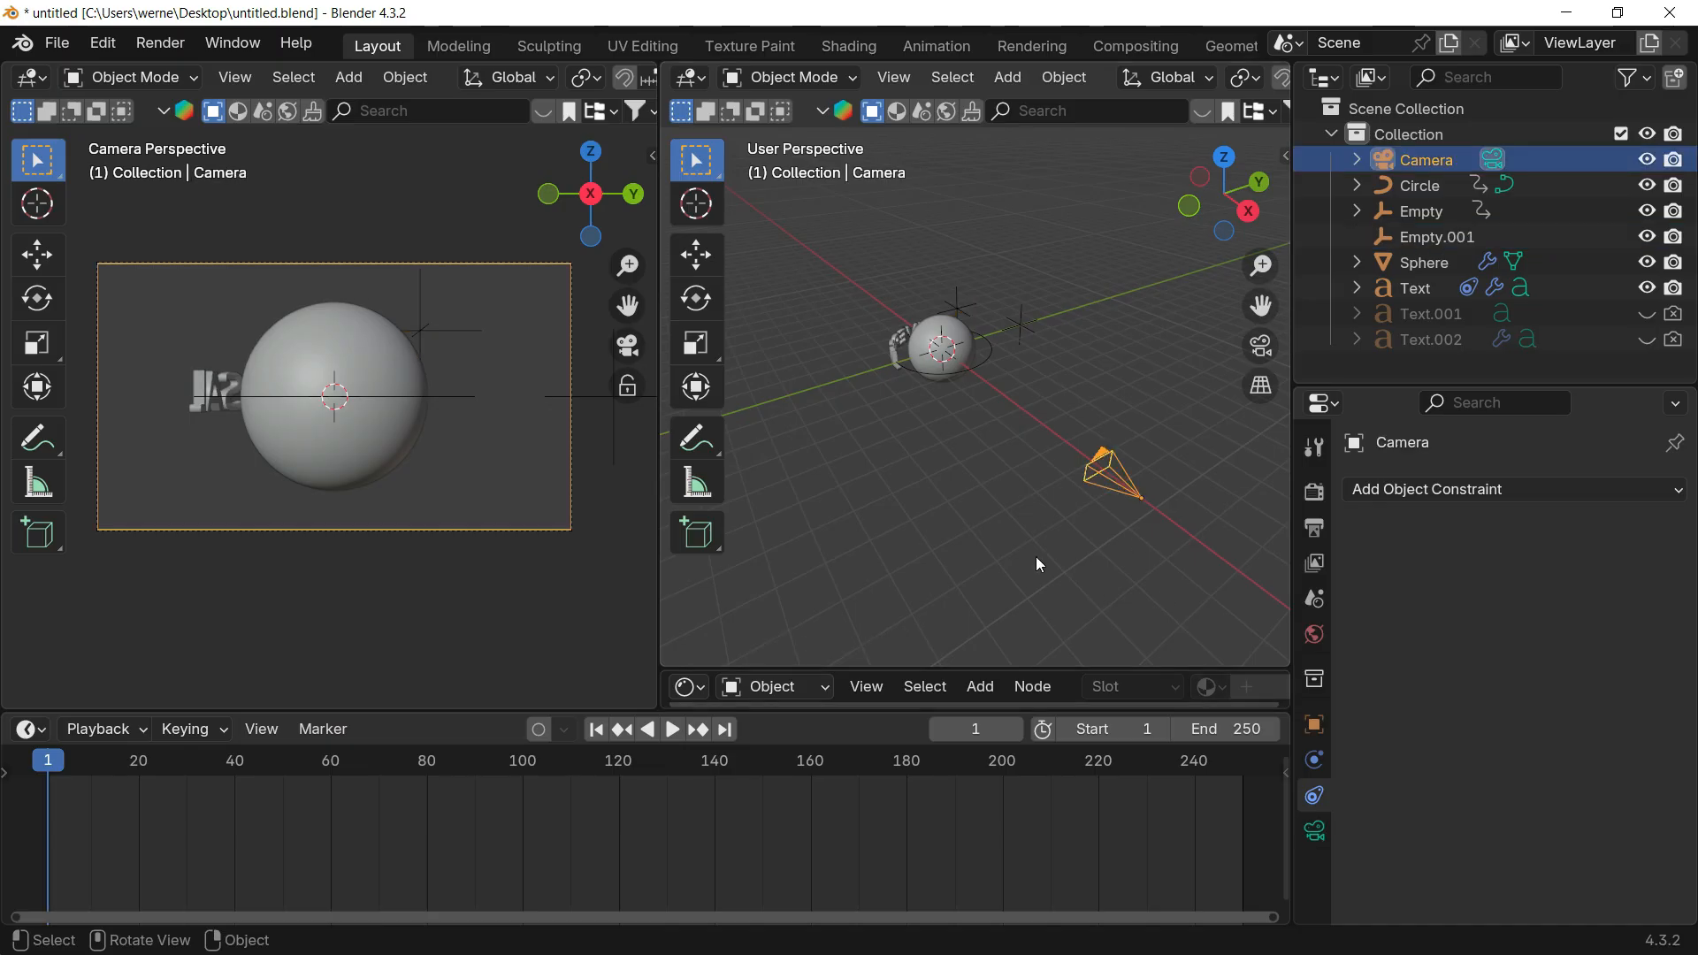
click(1494, 489)
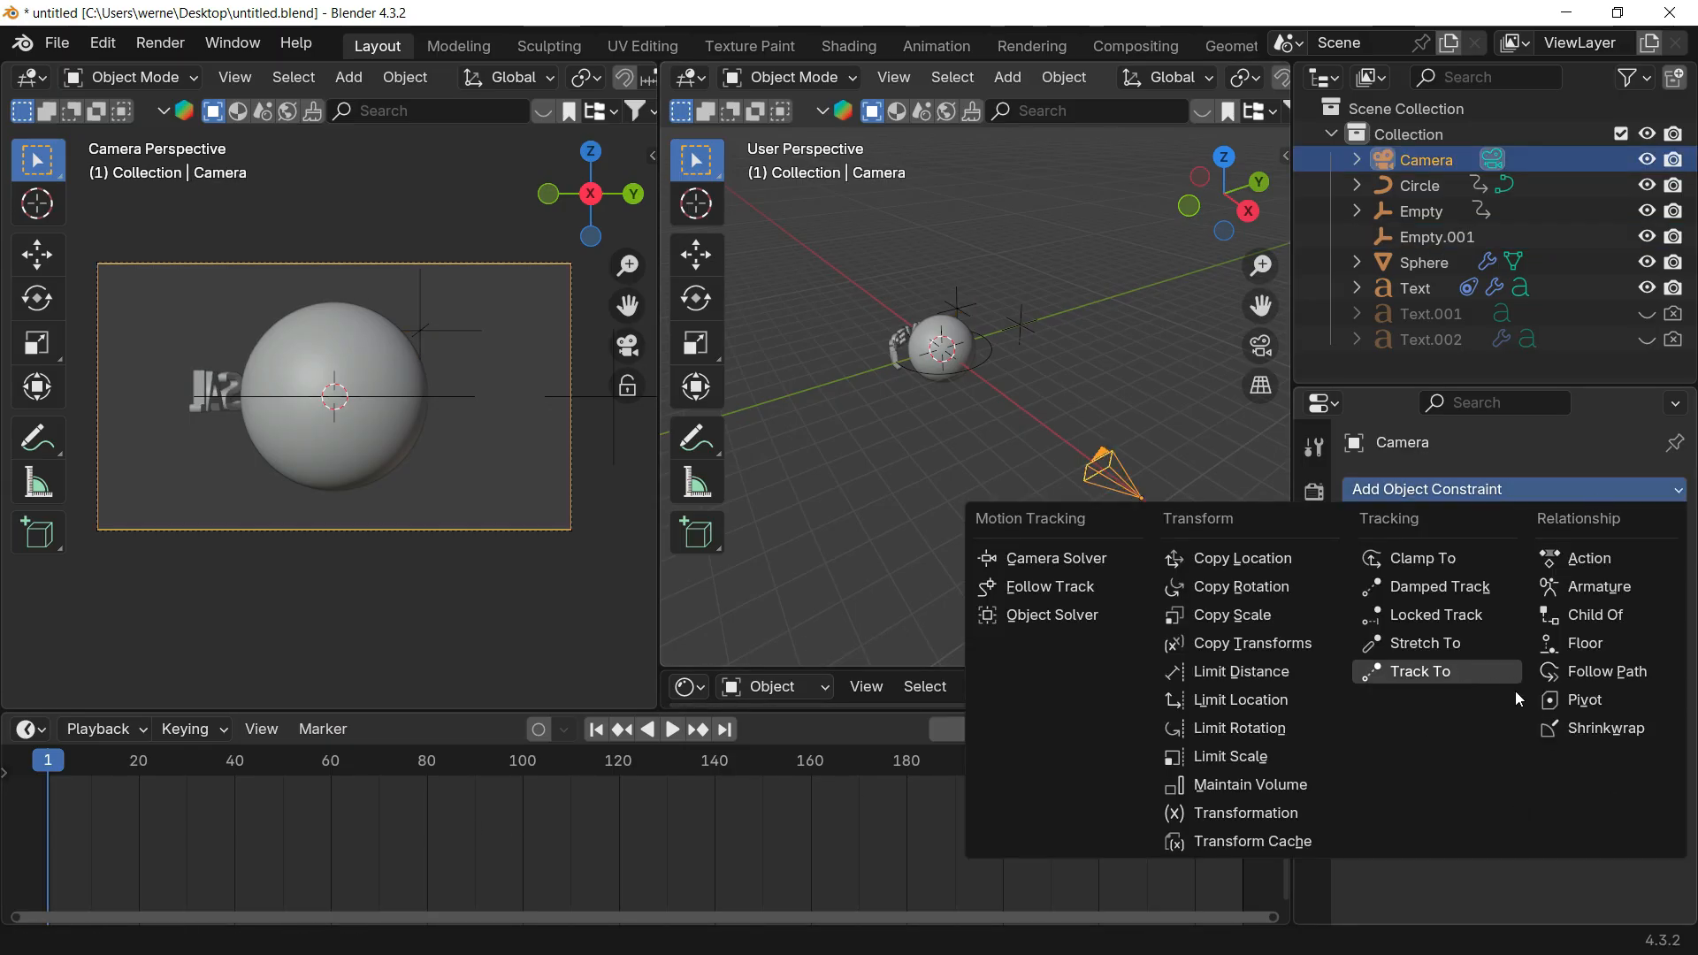
click(1468, 672)
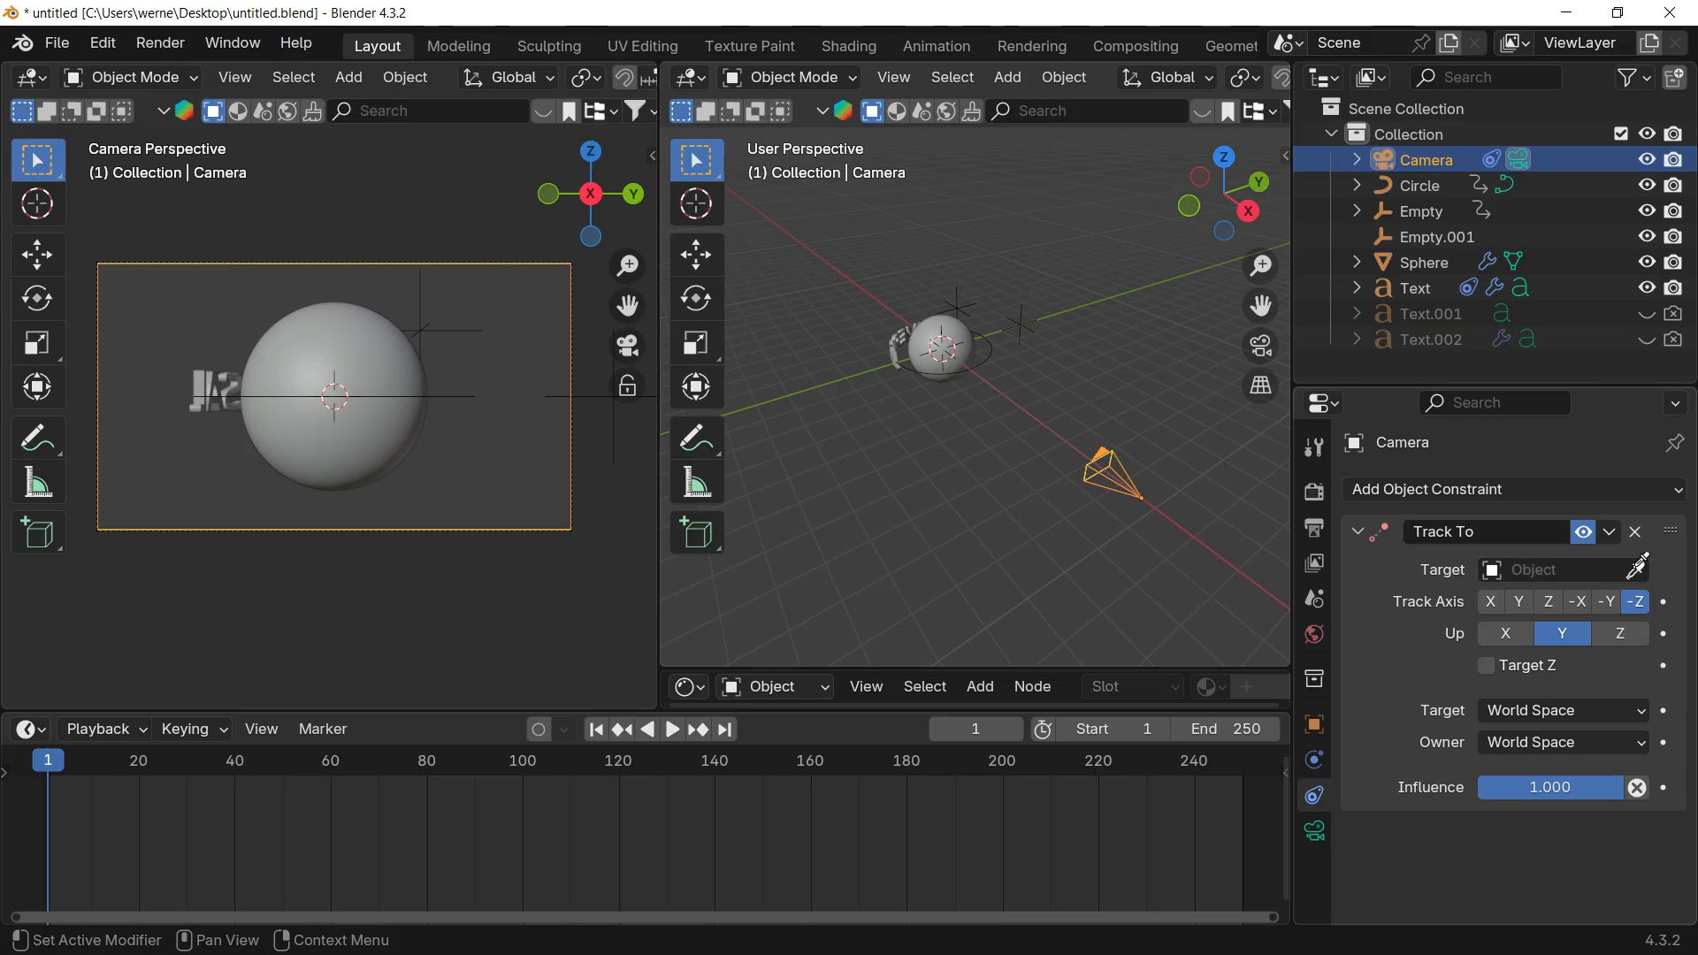
click(965, 312)
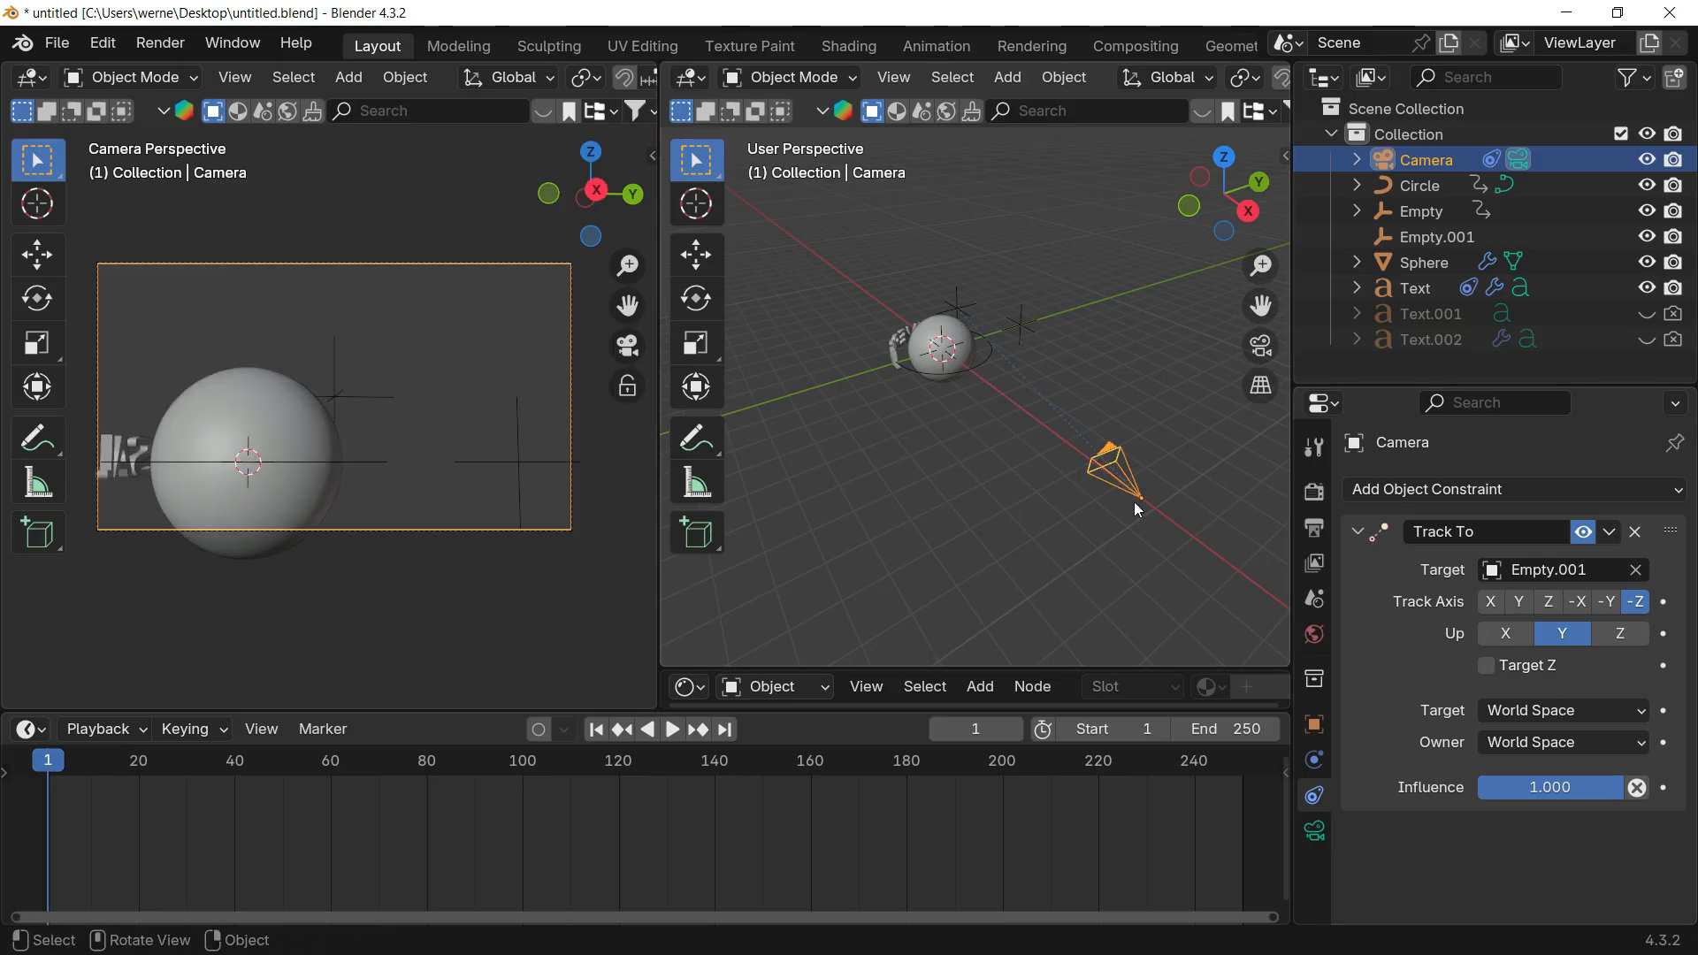
Step: Insert a keyframe for the camera at frame 120 and return to frame 1
drag(427, 785, 618, 831)
key(i)
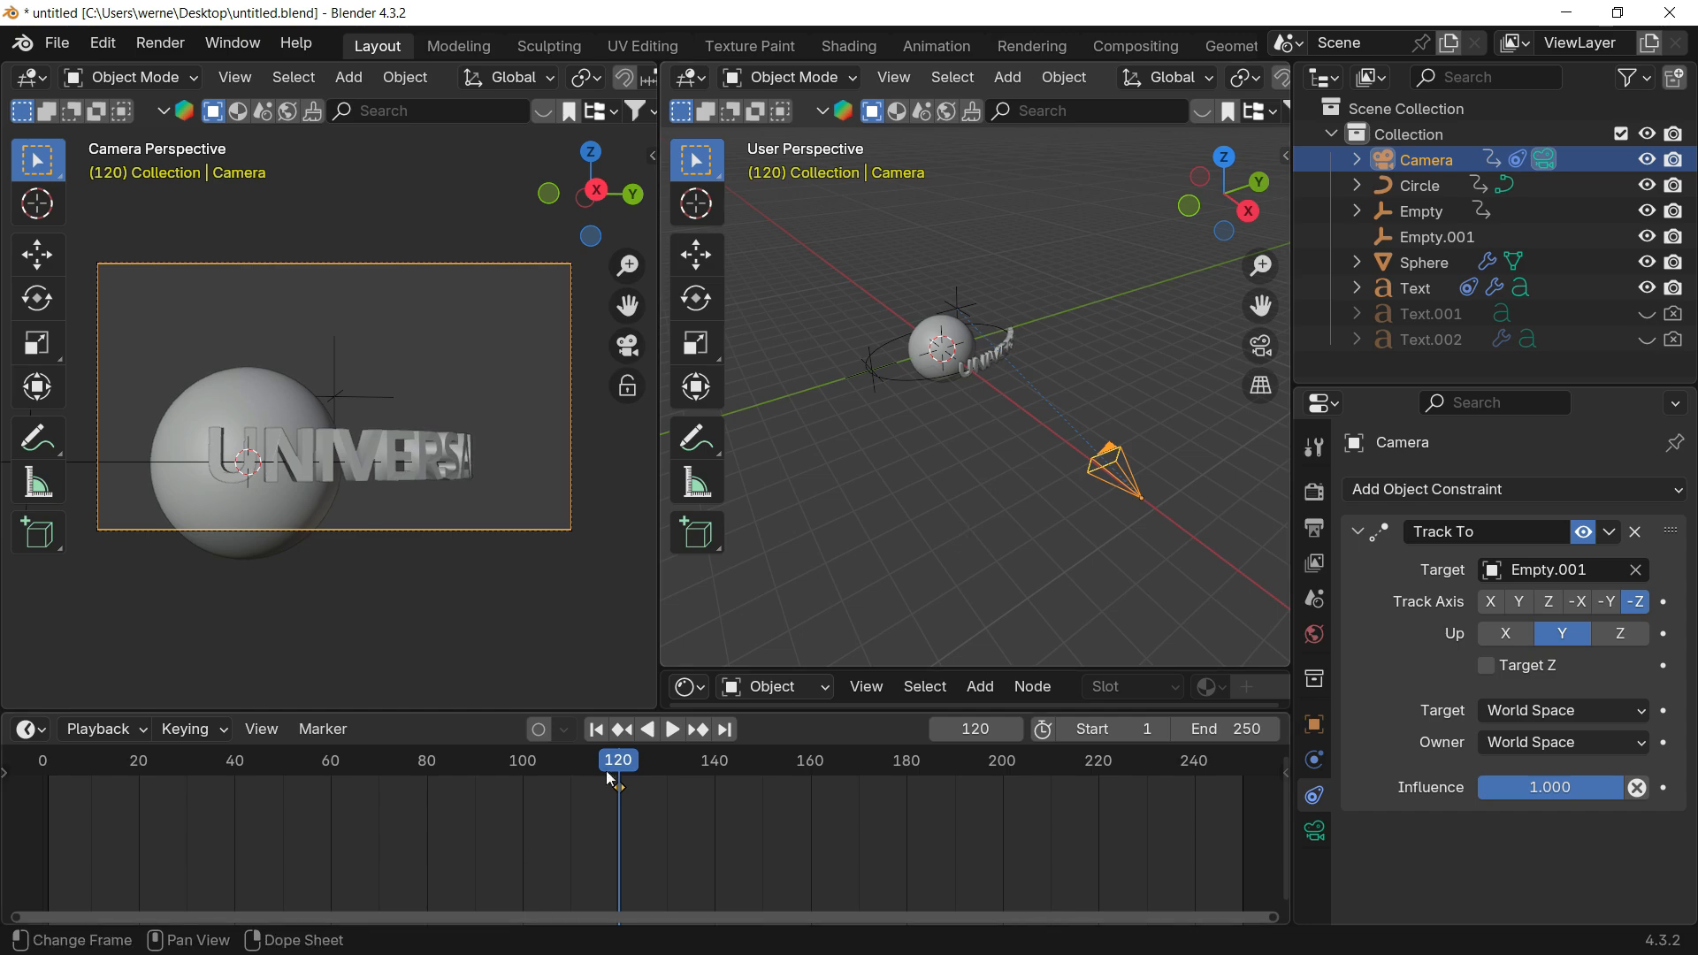
drag(619, 768, 68, 781)
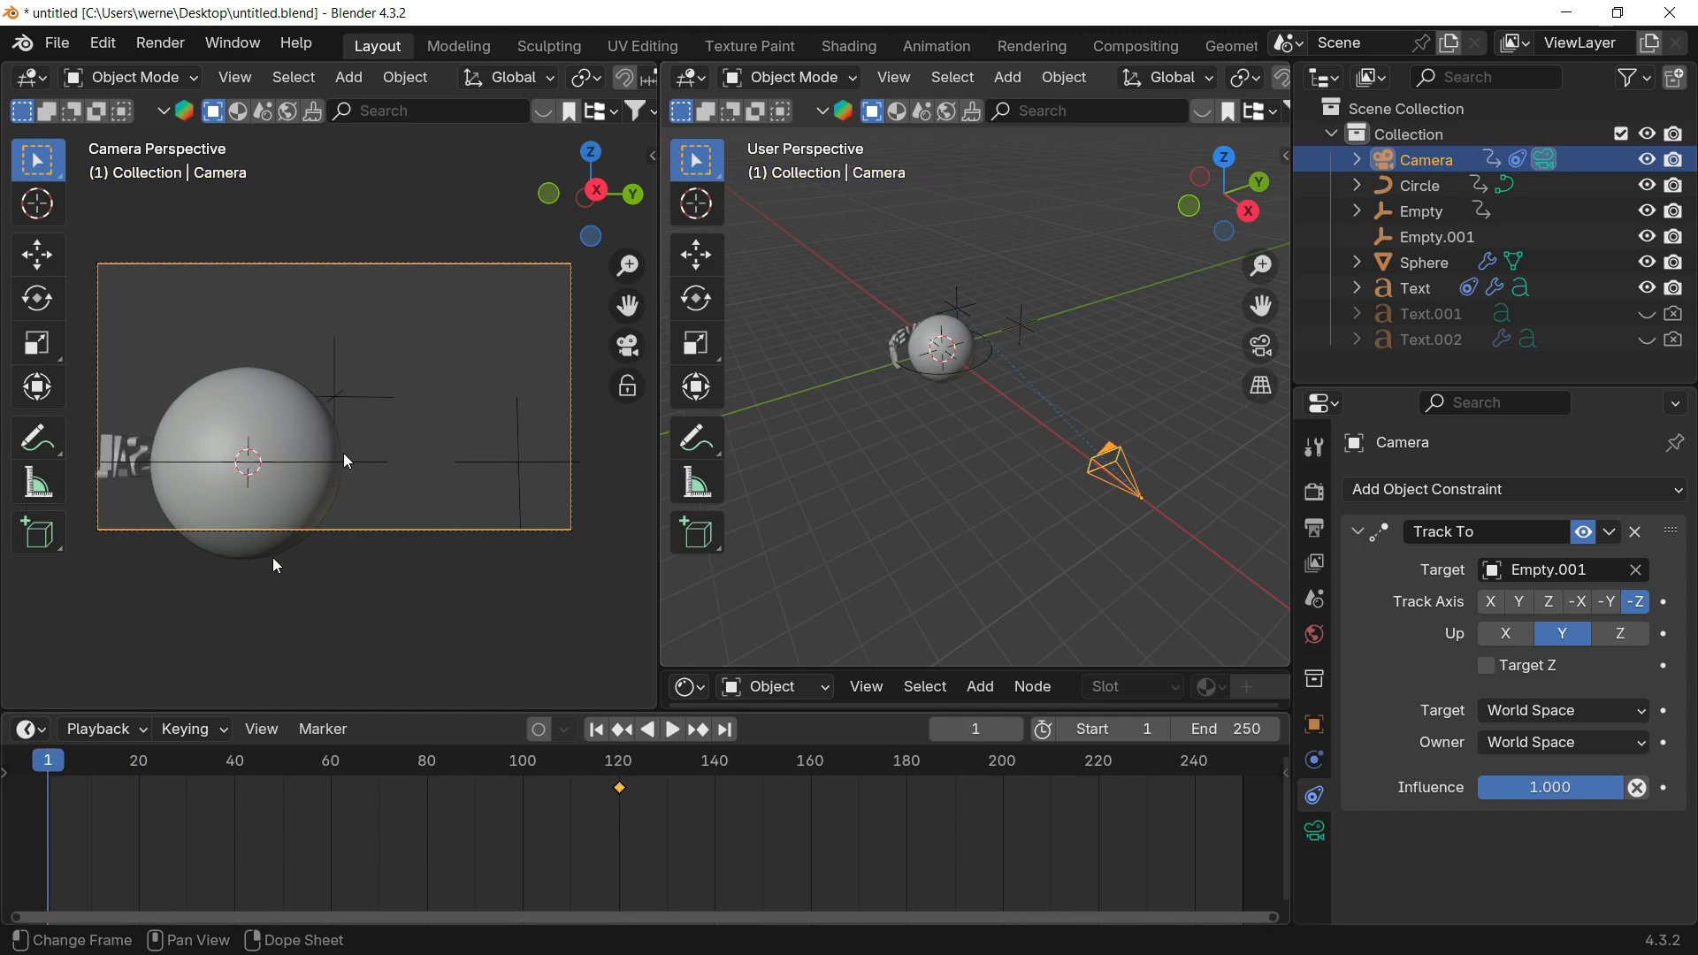
Step: Turn on Lock Camera to View and, from the top view, move the camera about -7.7 m in X and 0.9 m in Y, close to the globe
scroll(348, 396, up, 4)
scroll(403, 394, down, 5)
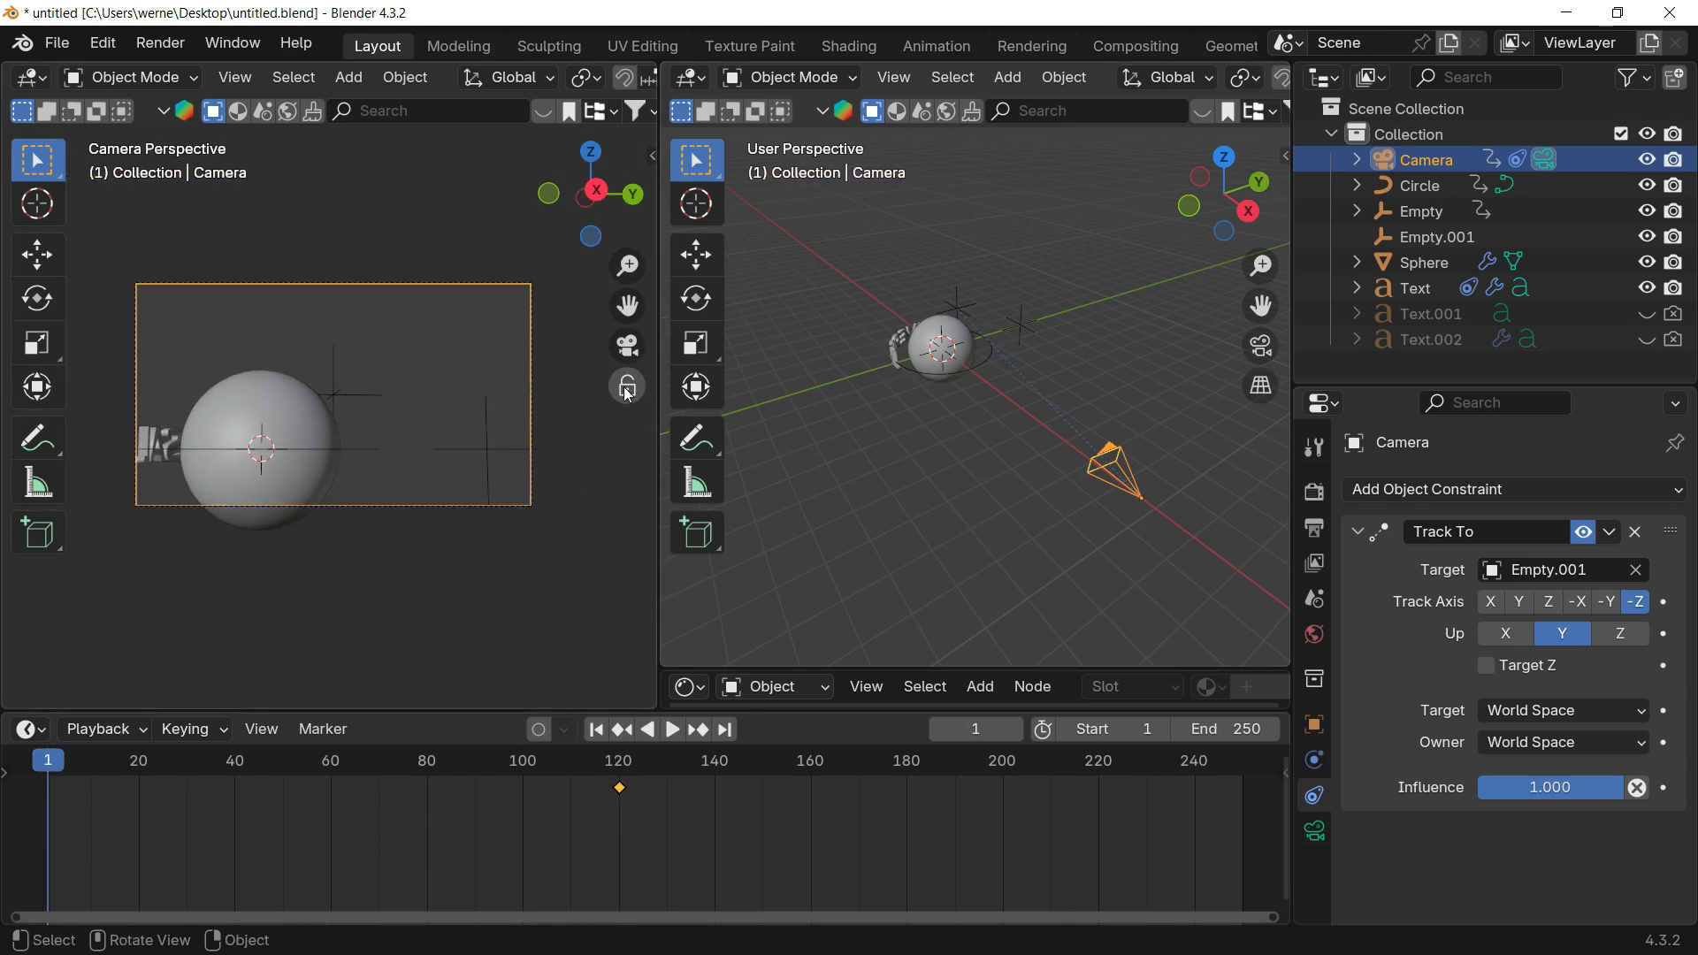
key(g)
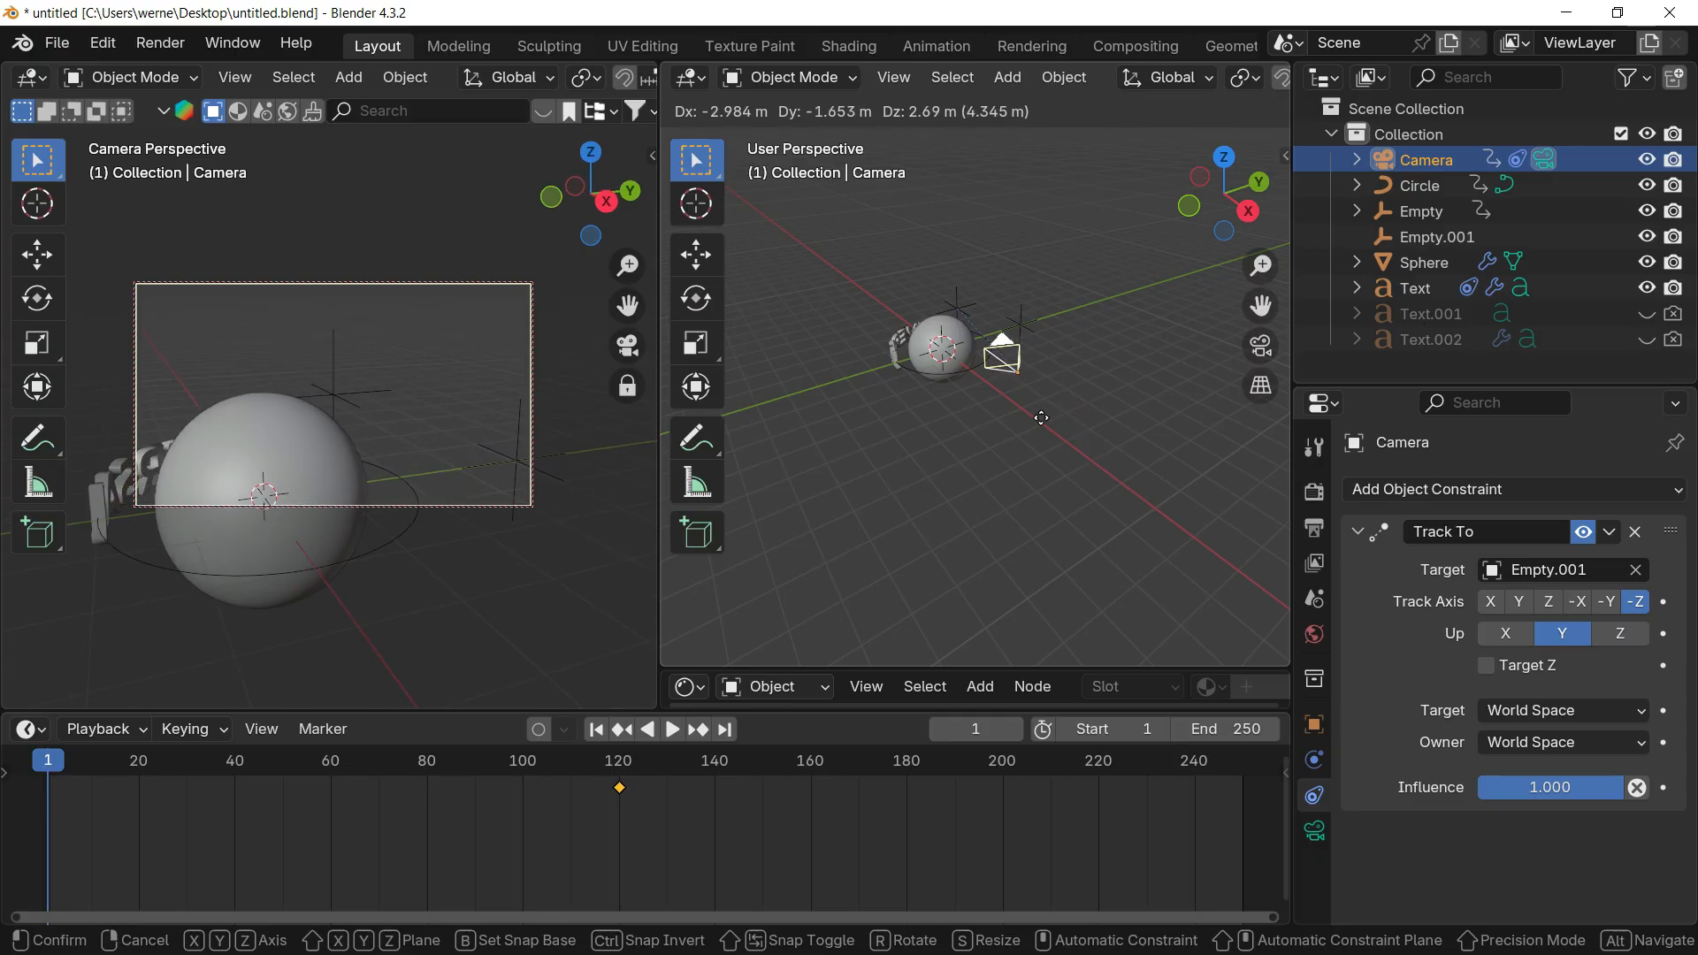
key(Escape)
click(1249, 221)
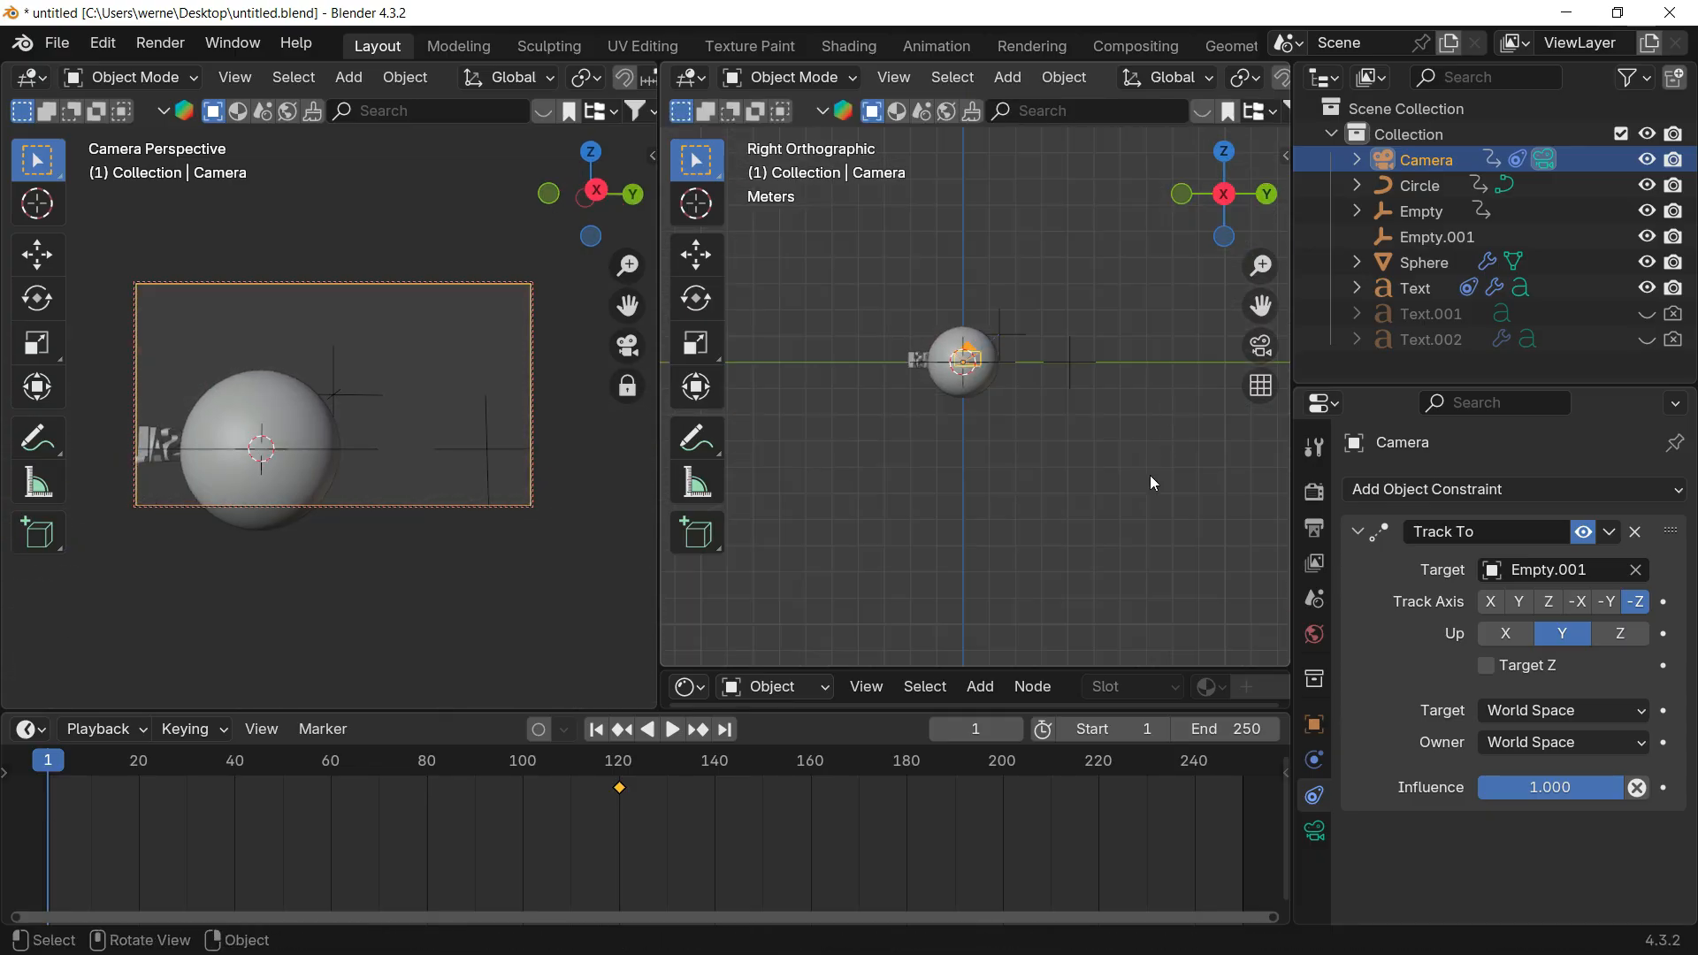
click(1224, 154)
key(g)
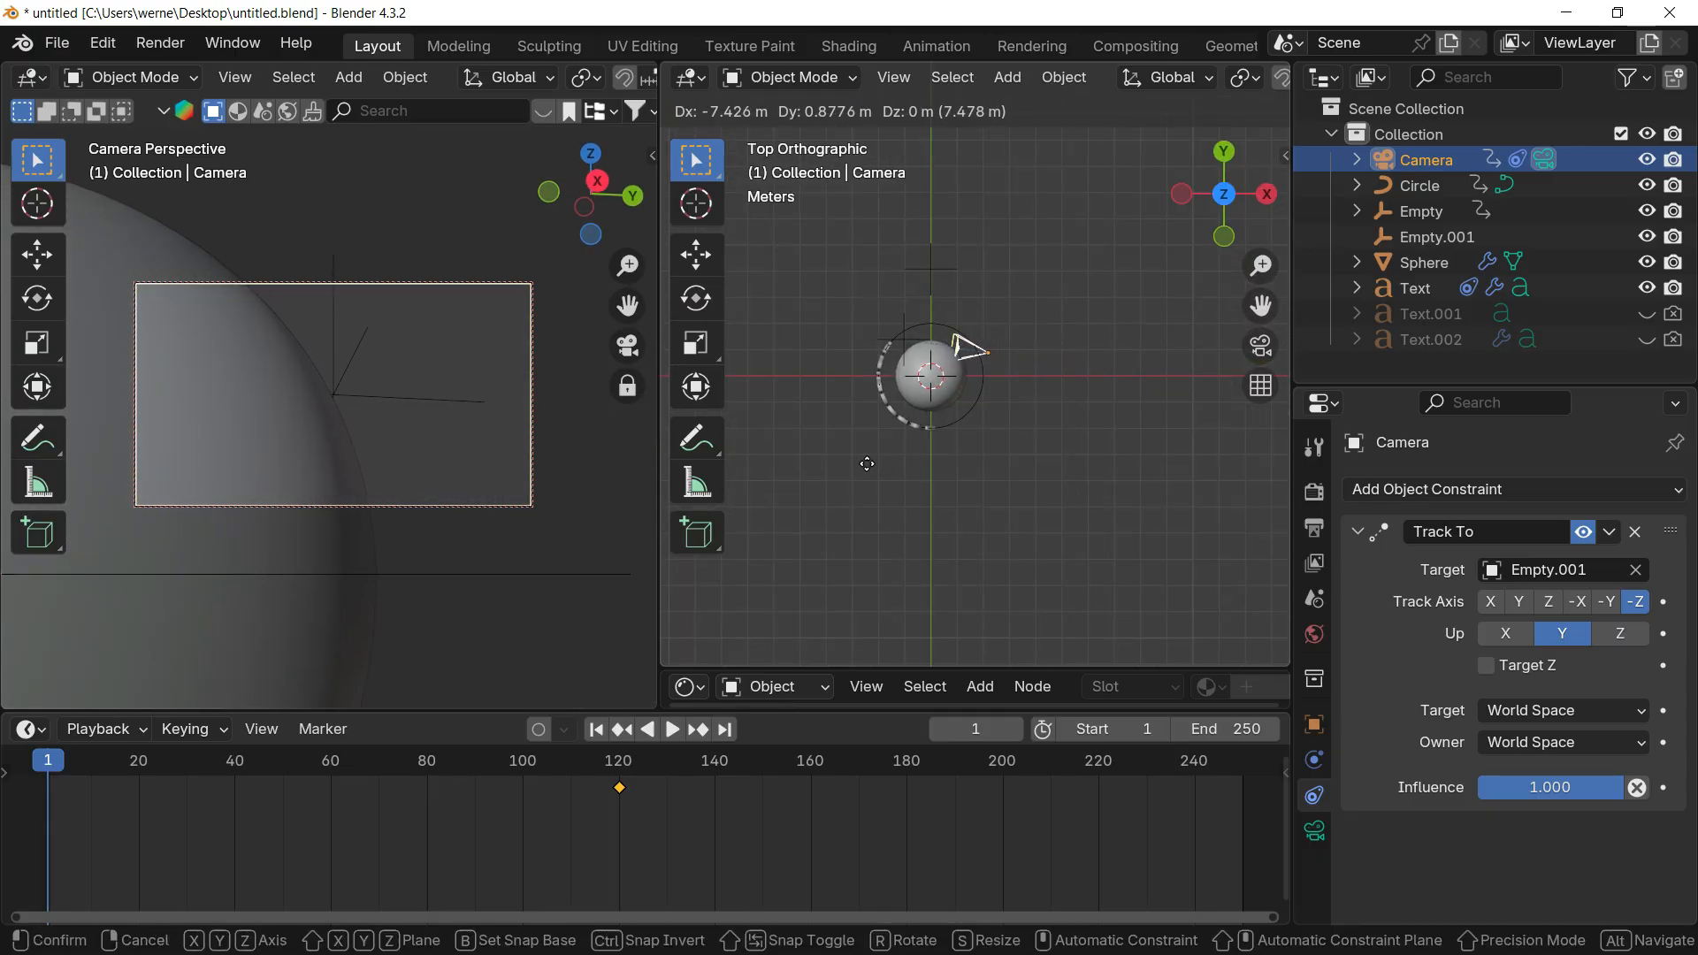
click(864, 462)
scroll(992, 320, up, 5)
shift+middle_drag(994, 415, 1154, 411)
key(g)
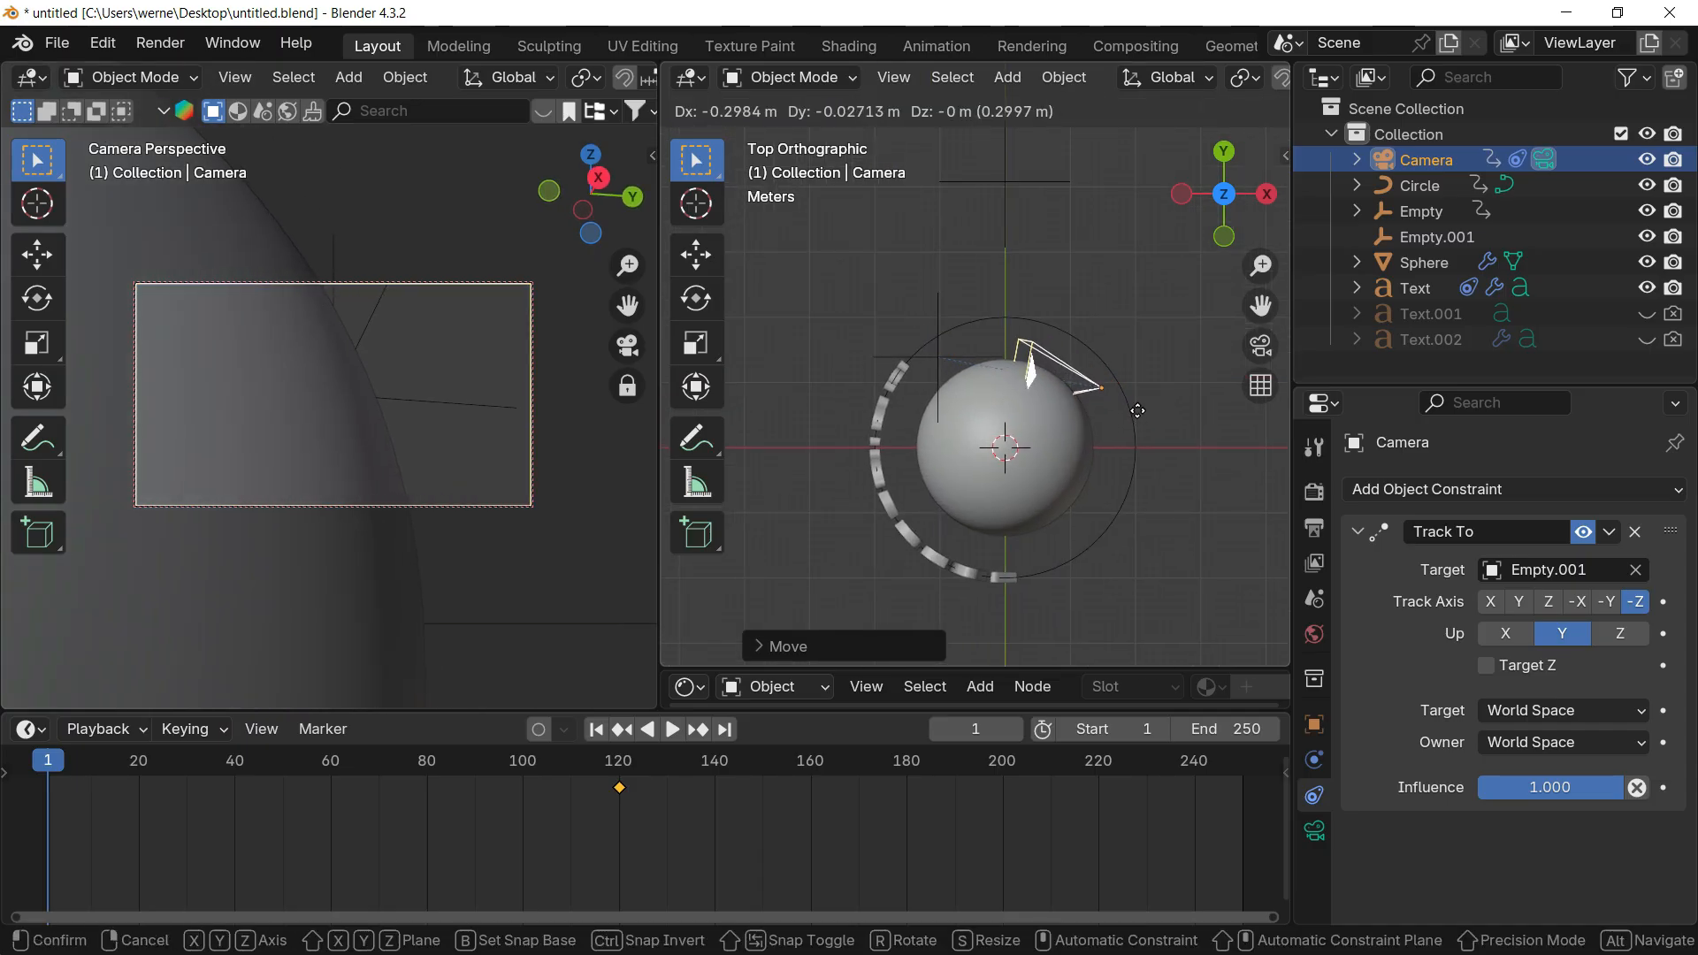
click(1130, 408)
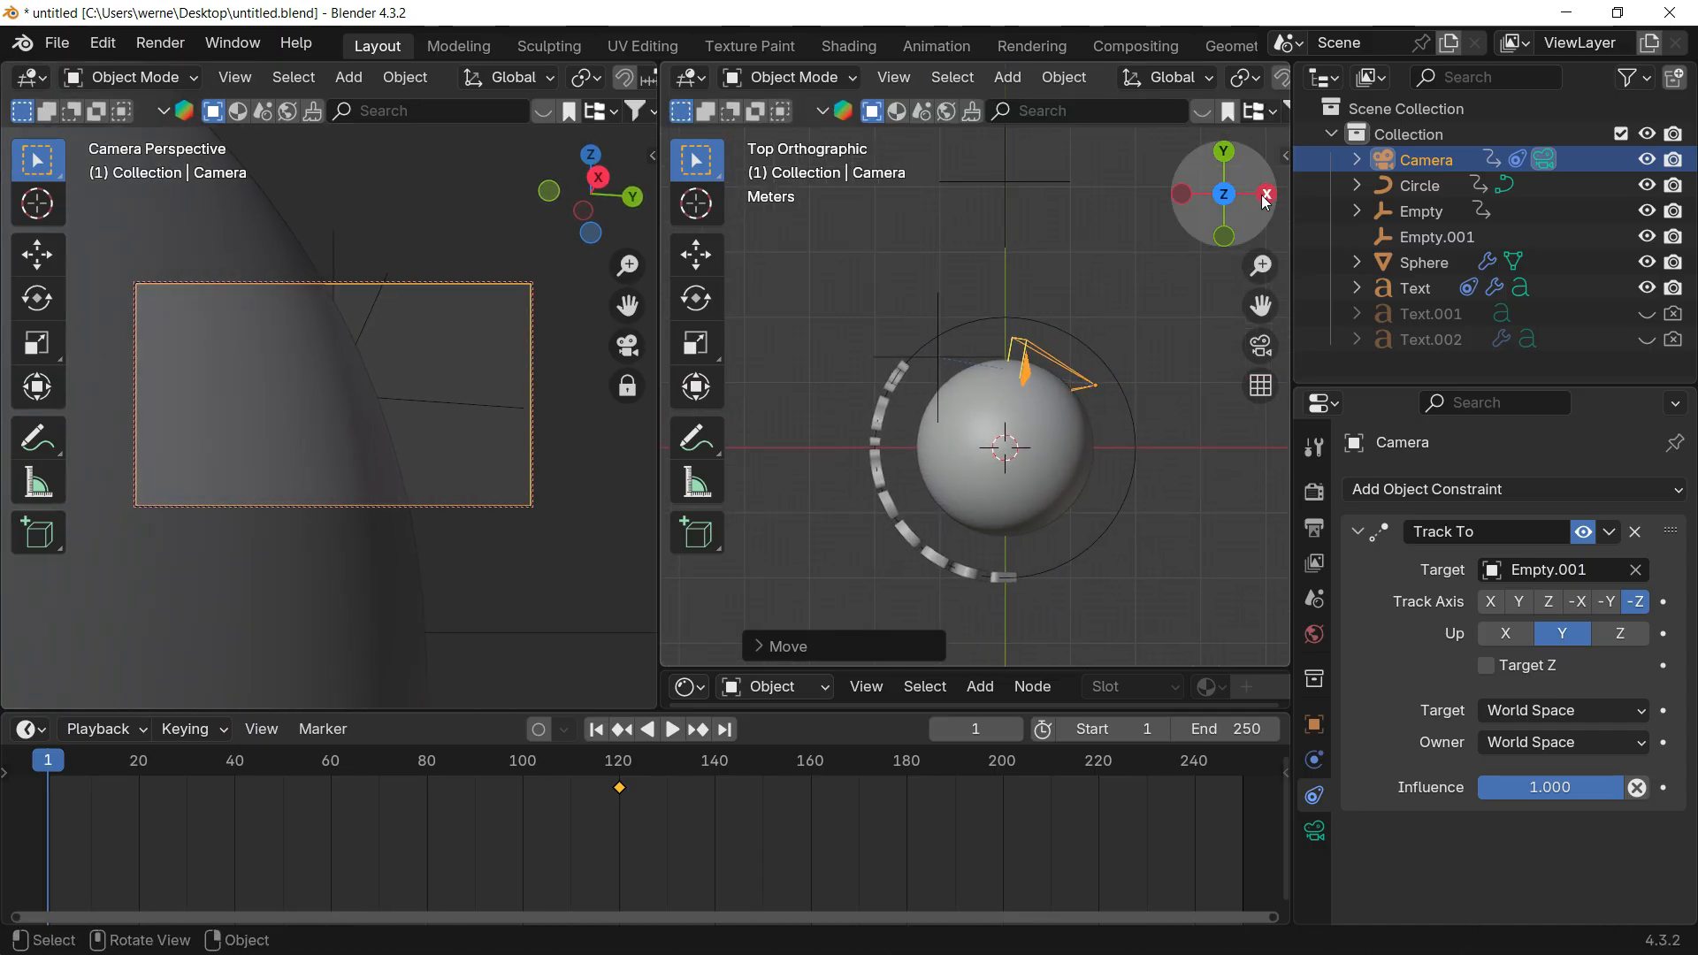
Step: Keyframe the camera's close-up position at frame 1 and play part of the animation
click(1266, 194)
middle_drag(1047, 390, 946, 460)
key(space)
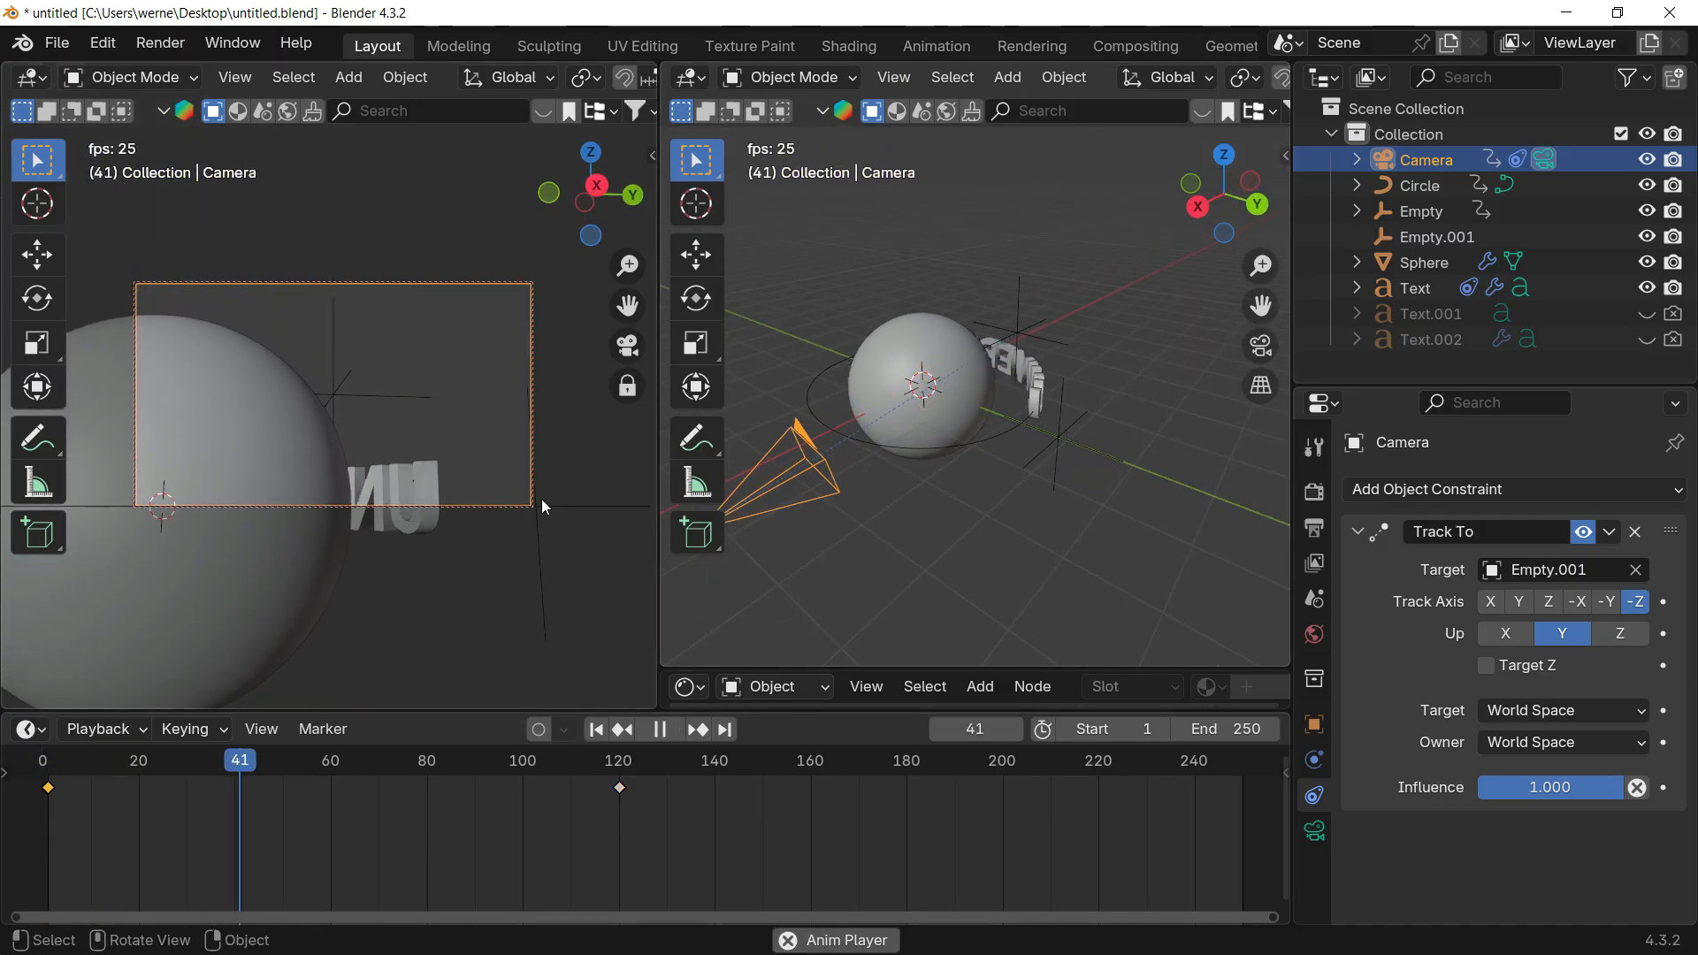
key(space)
Step: Move the camera's frame 120 keyframe to frame 180, preview the motion and return to frame 1
click(513, 776)
key(g)
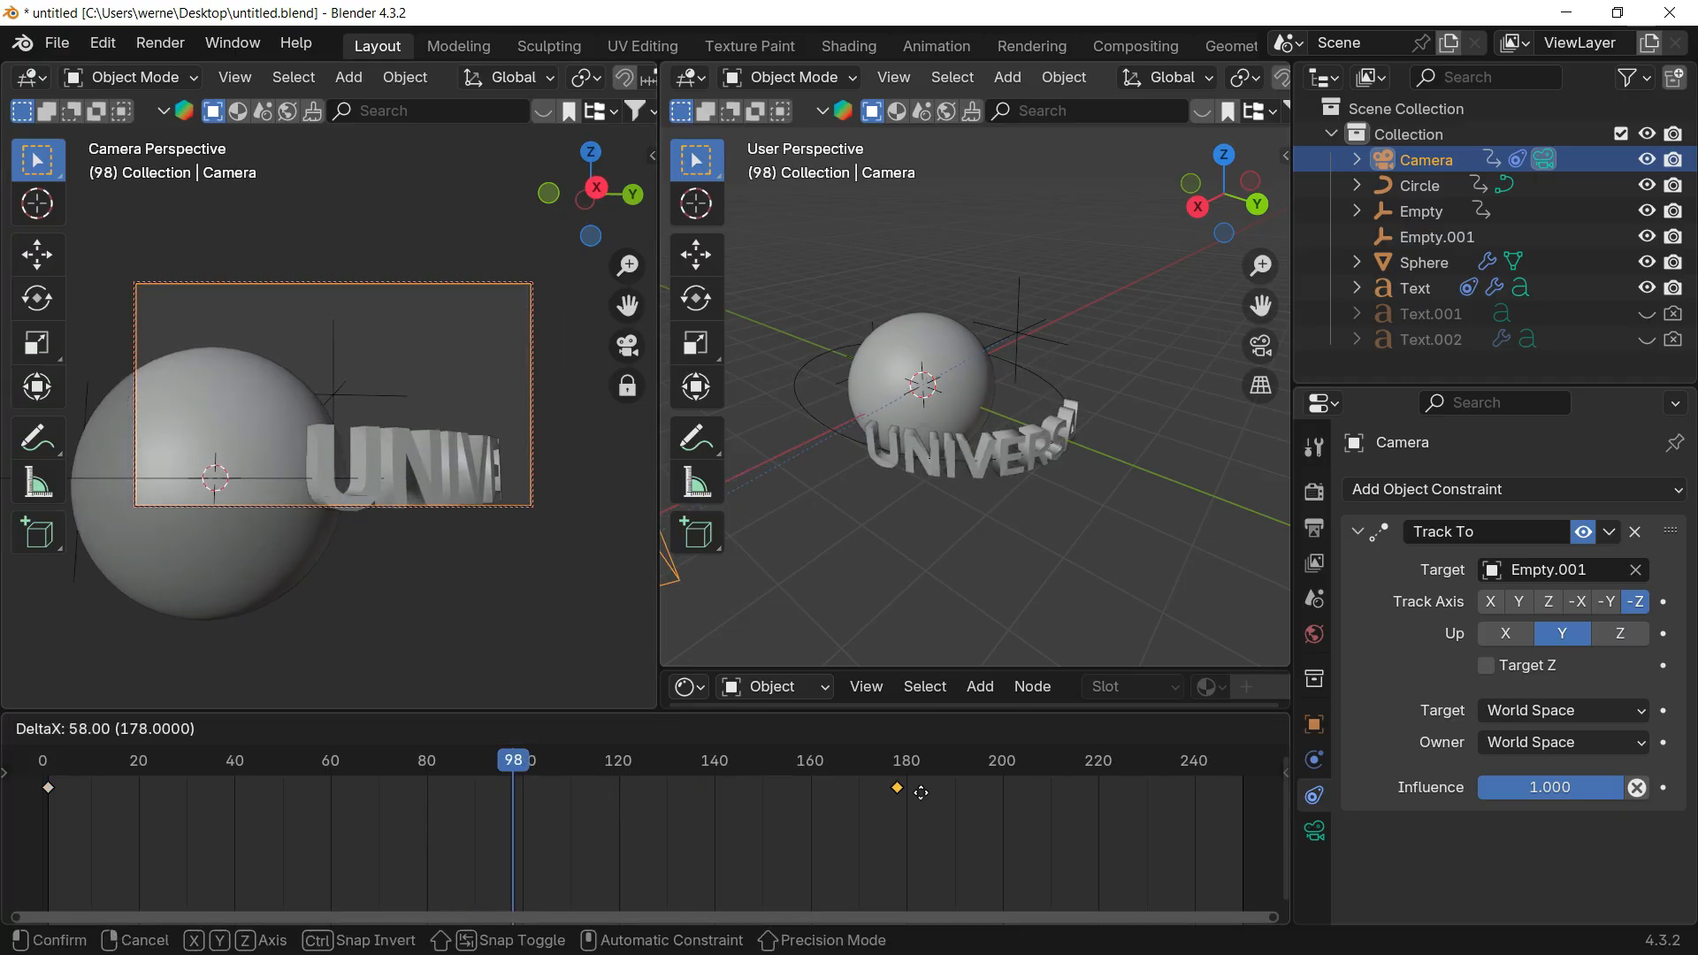
click(916, 767)
drag(897, 766, 45, 796)
key(space)
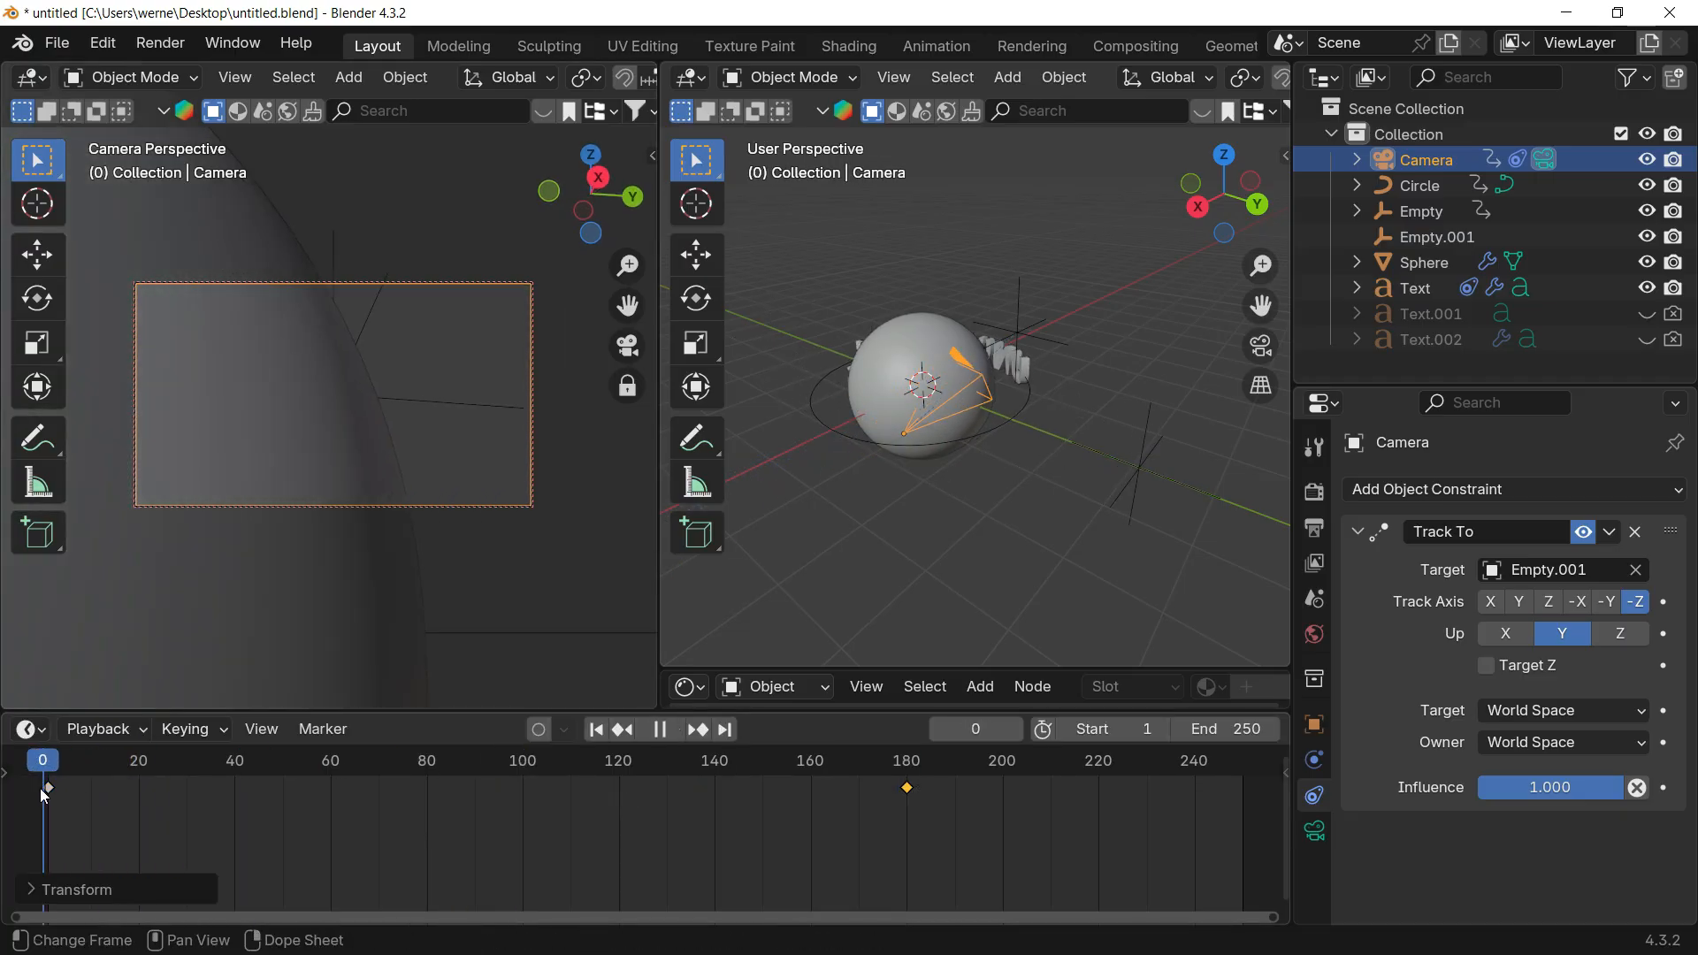
key(space)
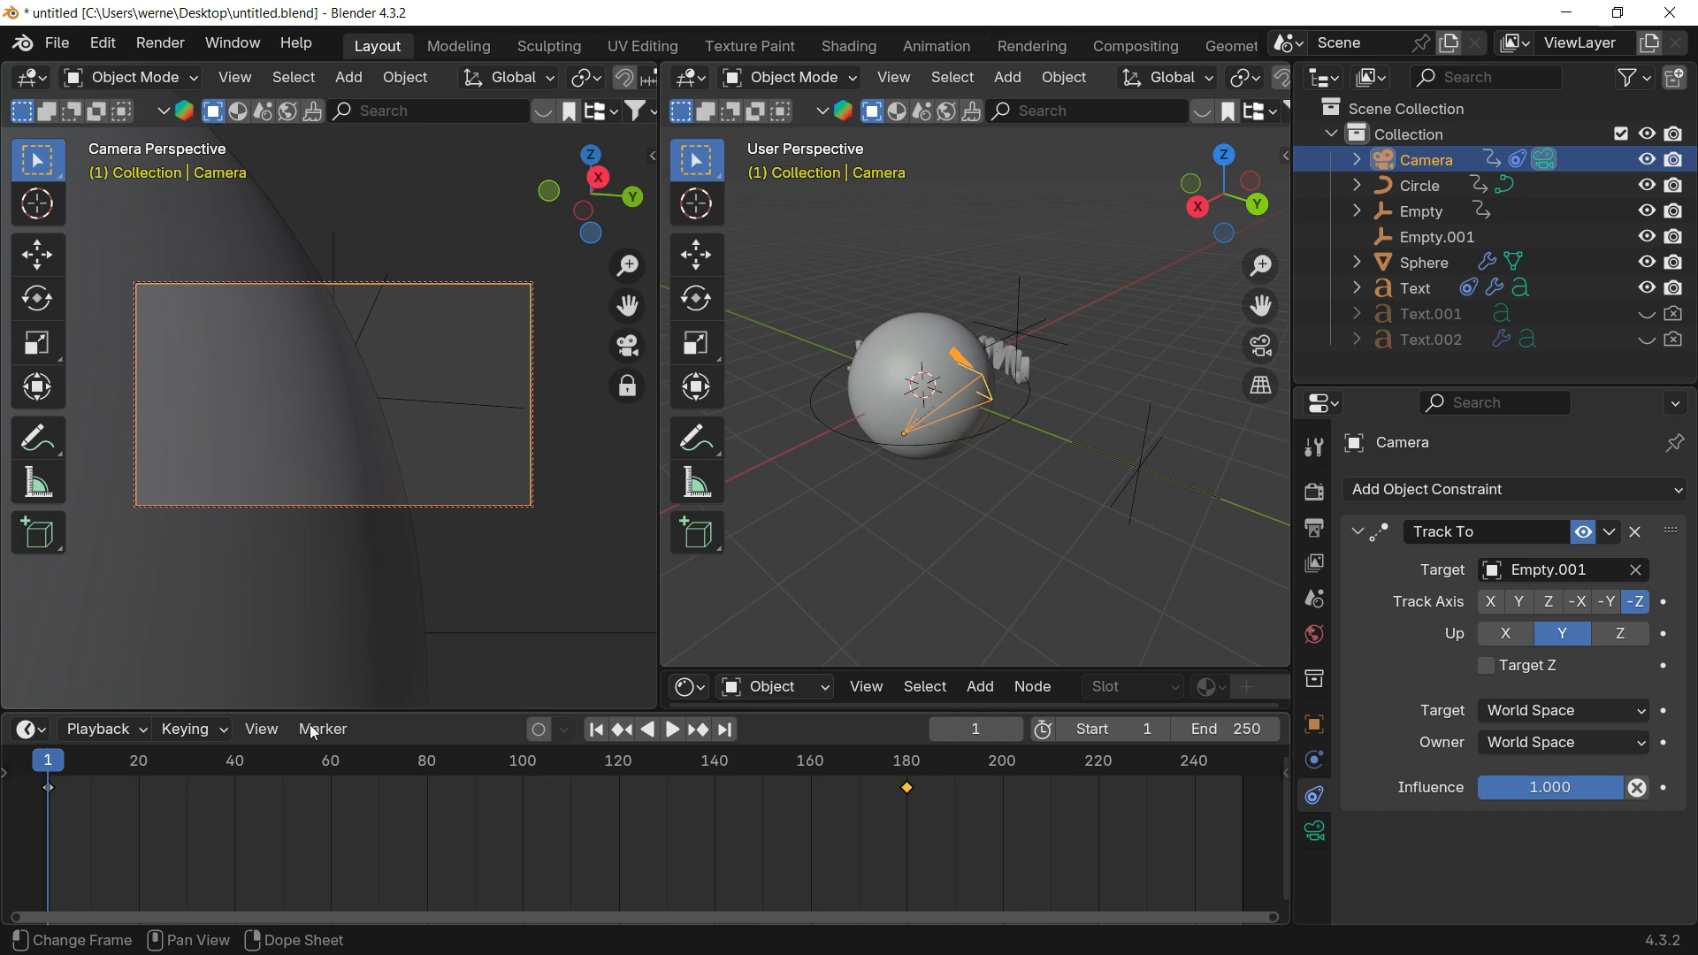
key(space)
drag(140, 778, 39, 777)
drag(62, 771, 48, 805)
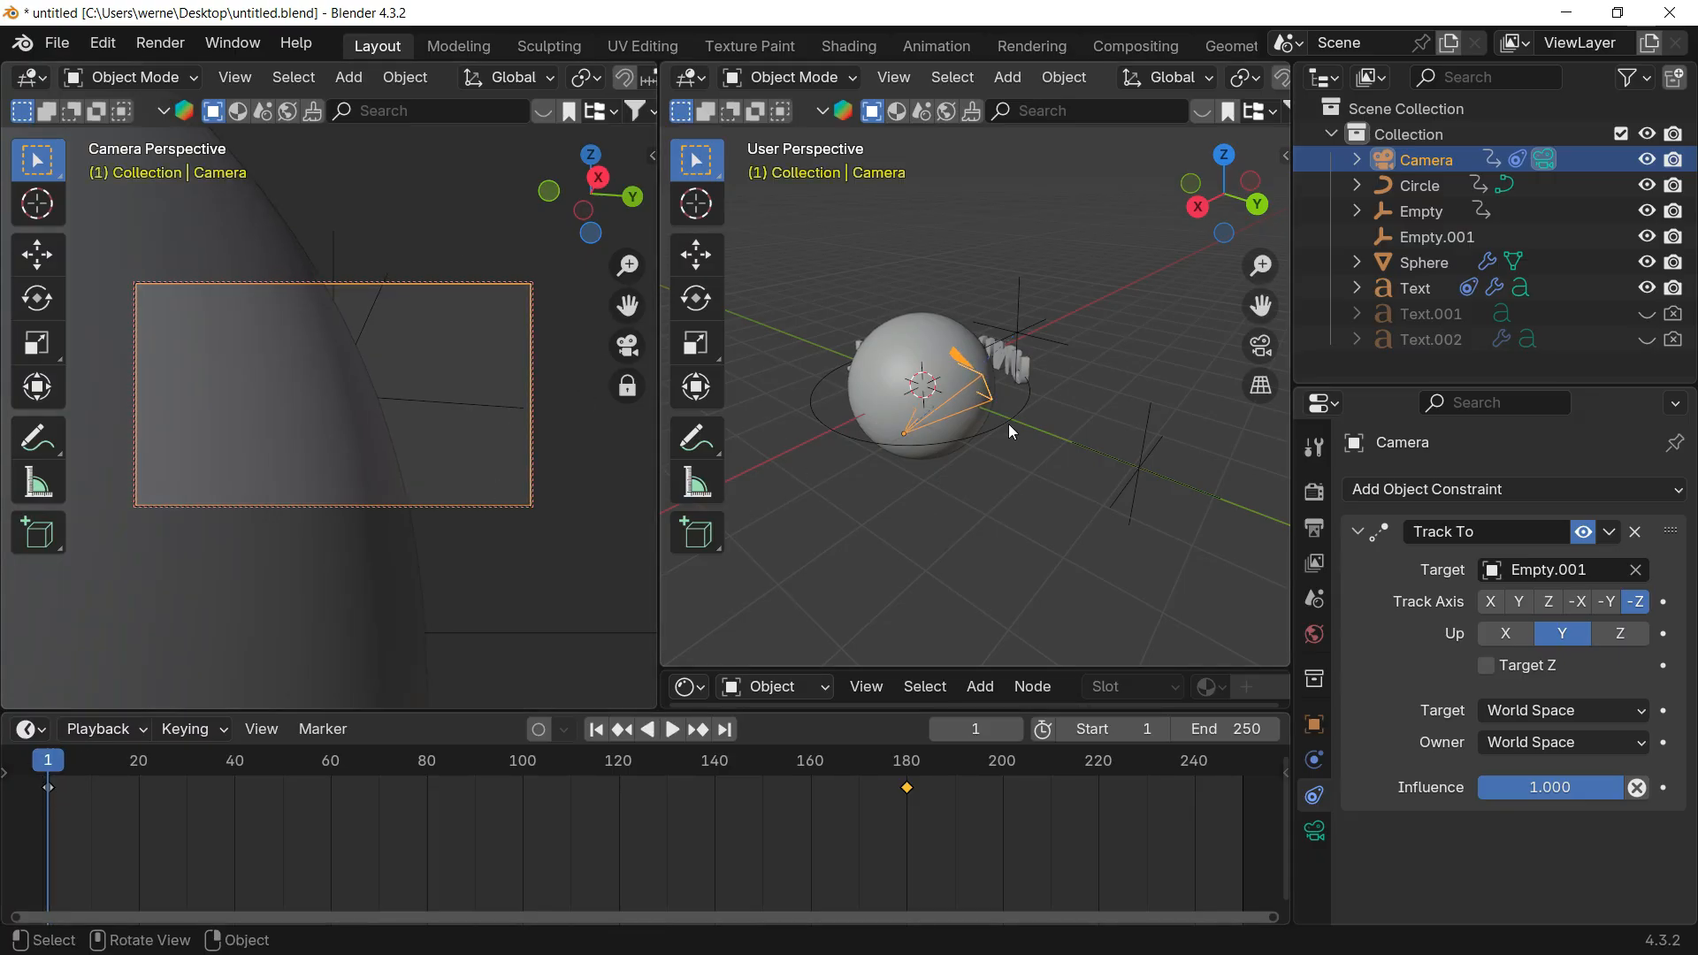
Step: From the back view, lower the camera at frame 1, update its keyframe there and play the opening frames
click(1256, 205)
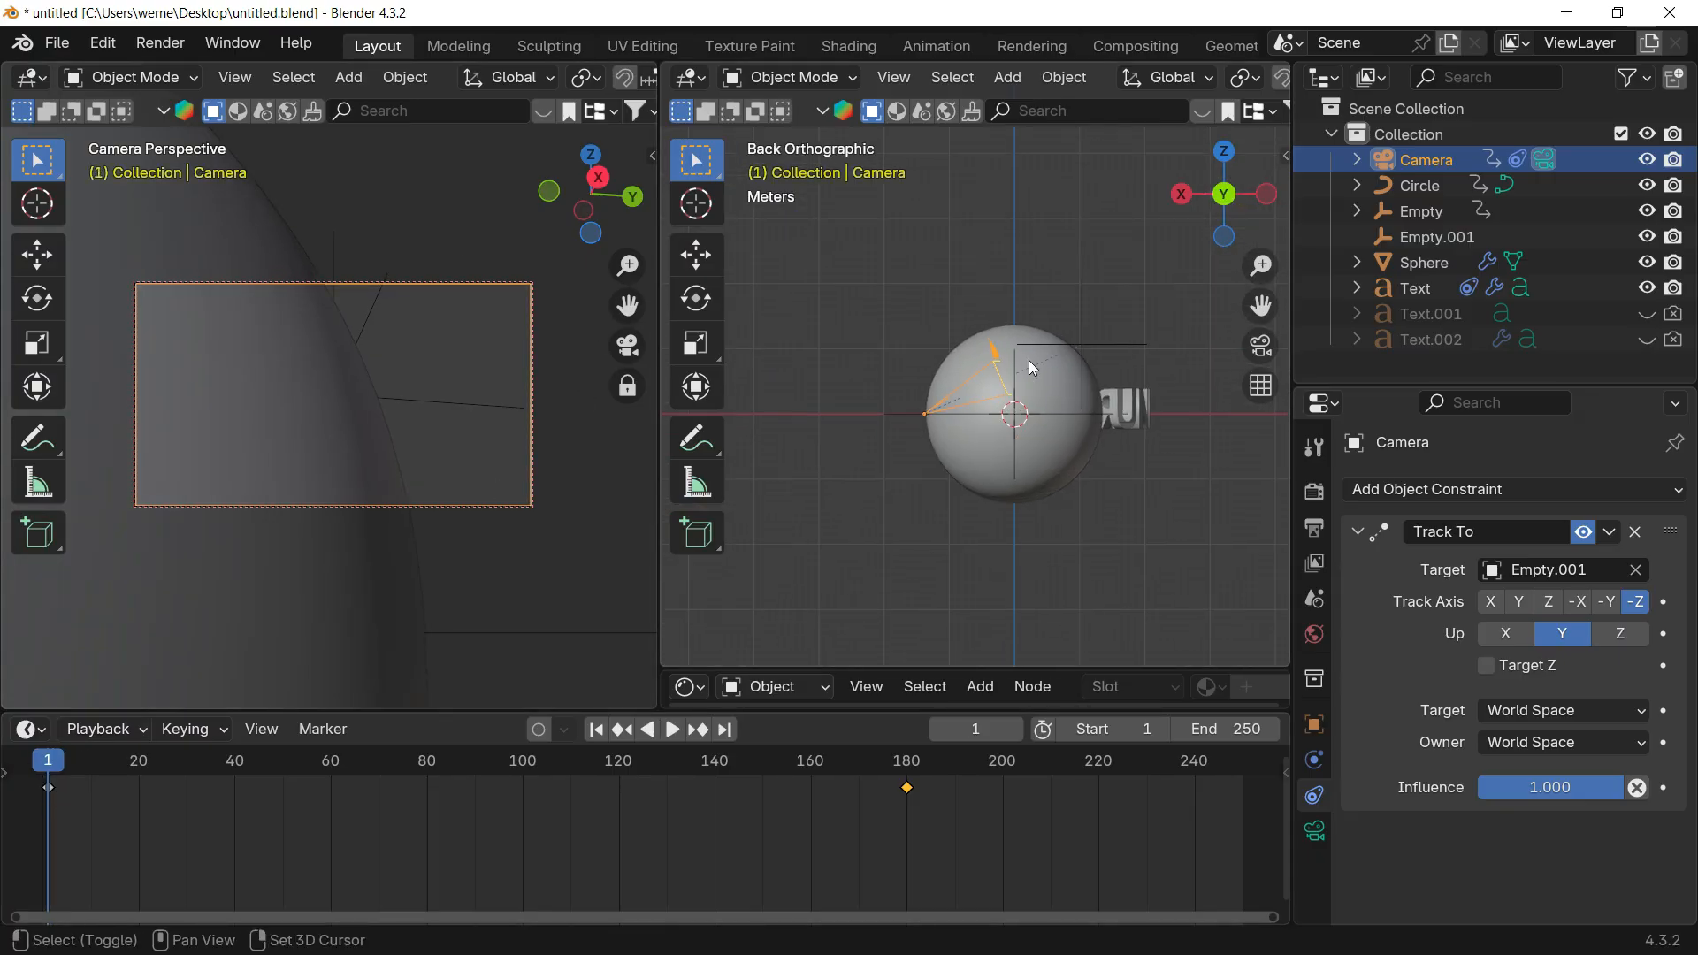
scroll(1027, 359, up, 3)
key(g)
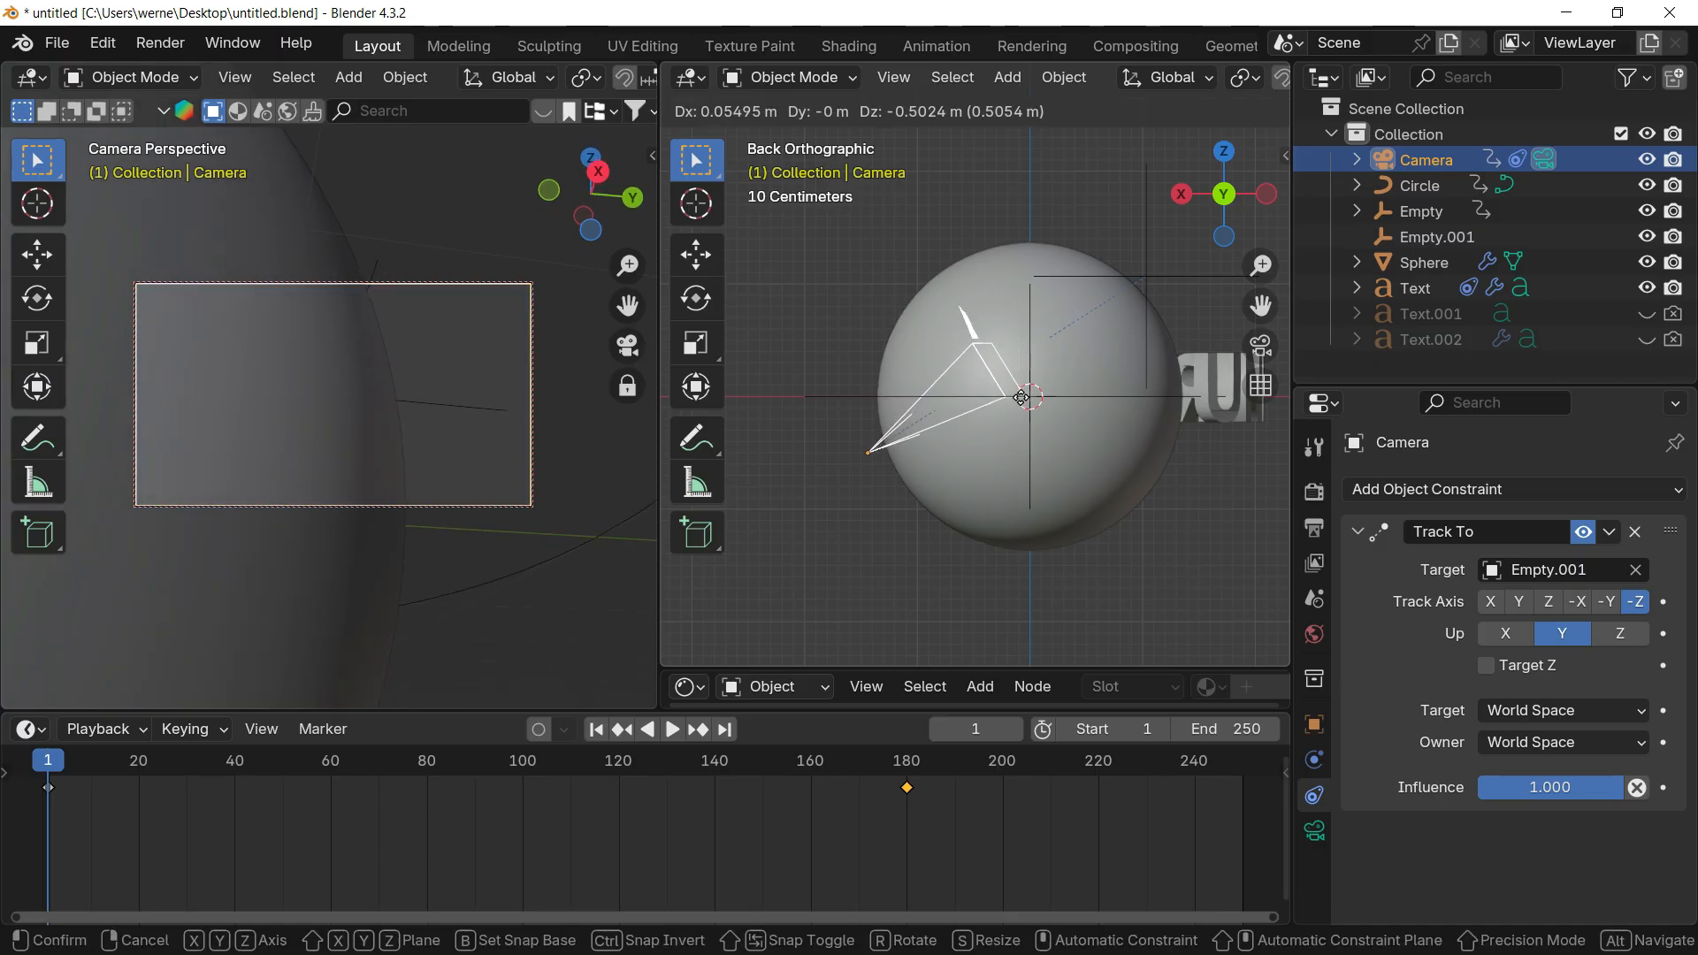
click(1027, 435)
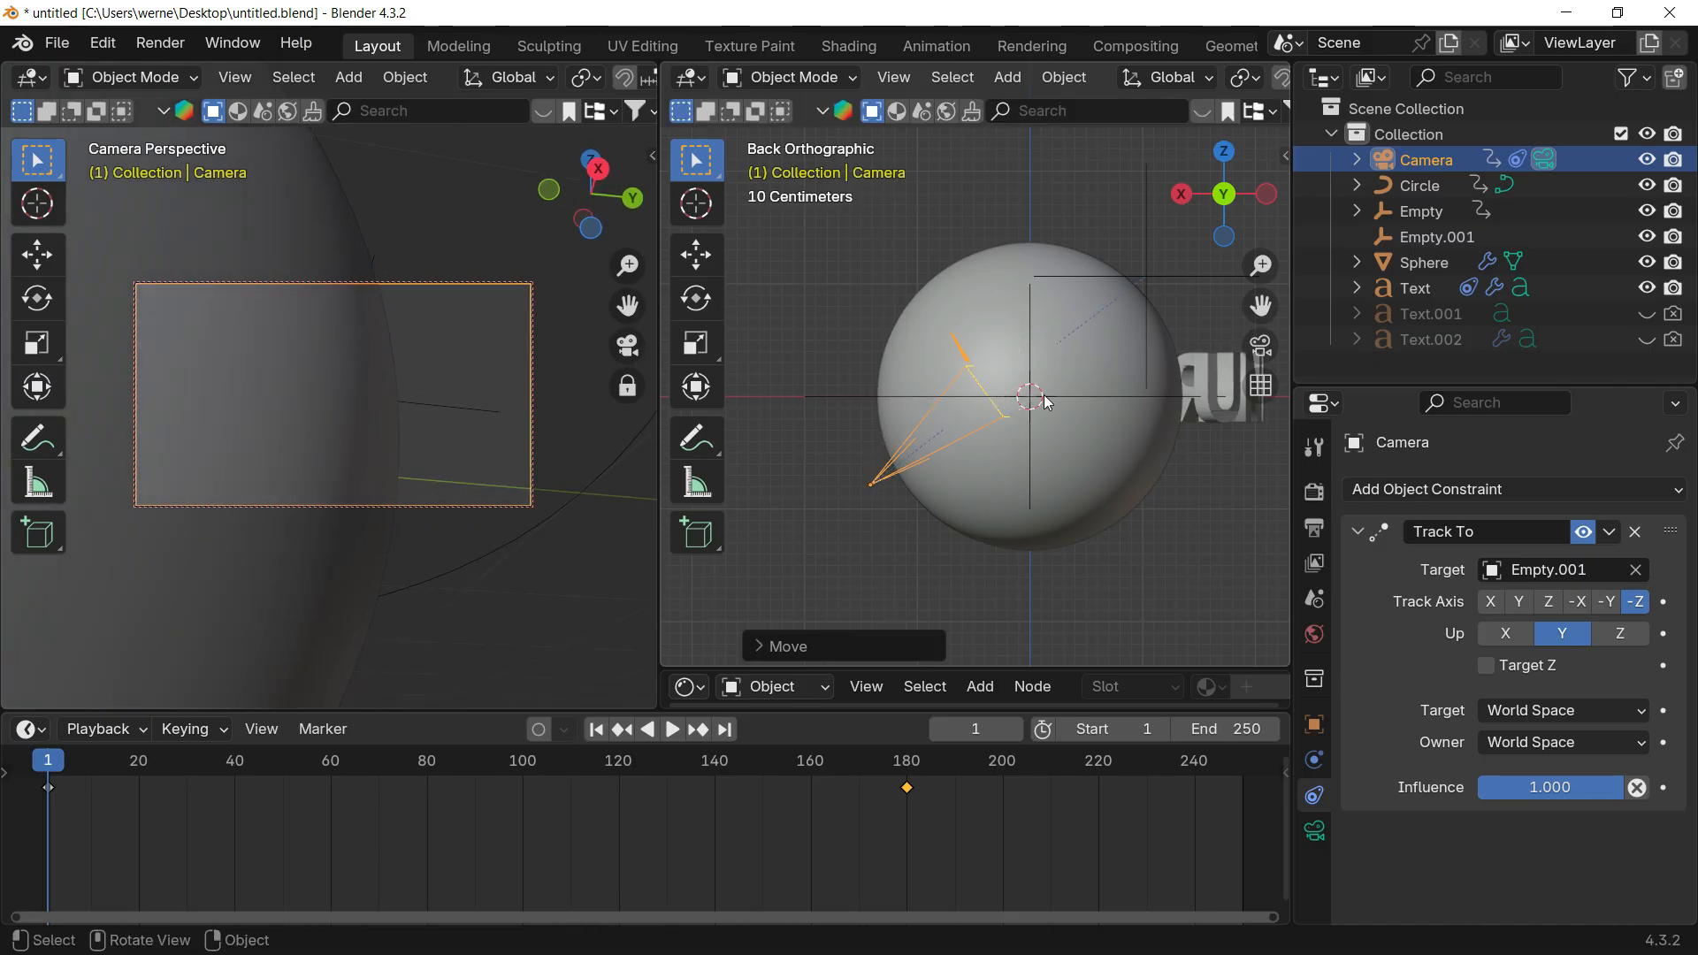
key(space)
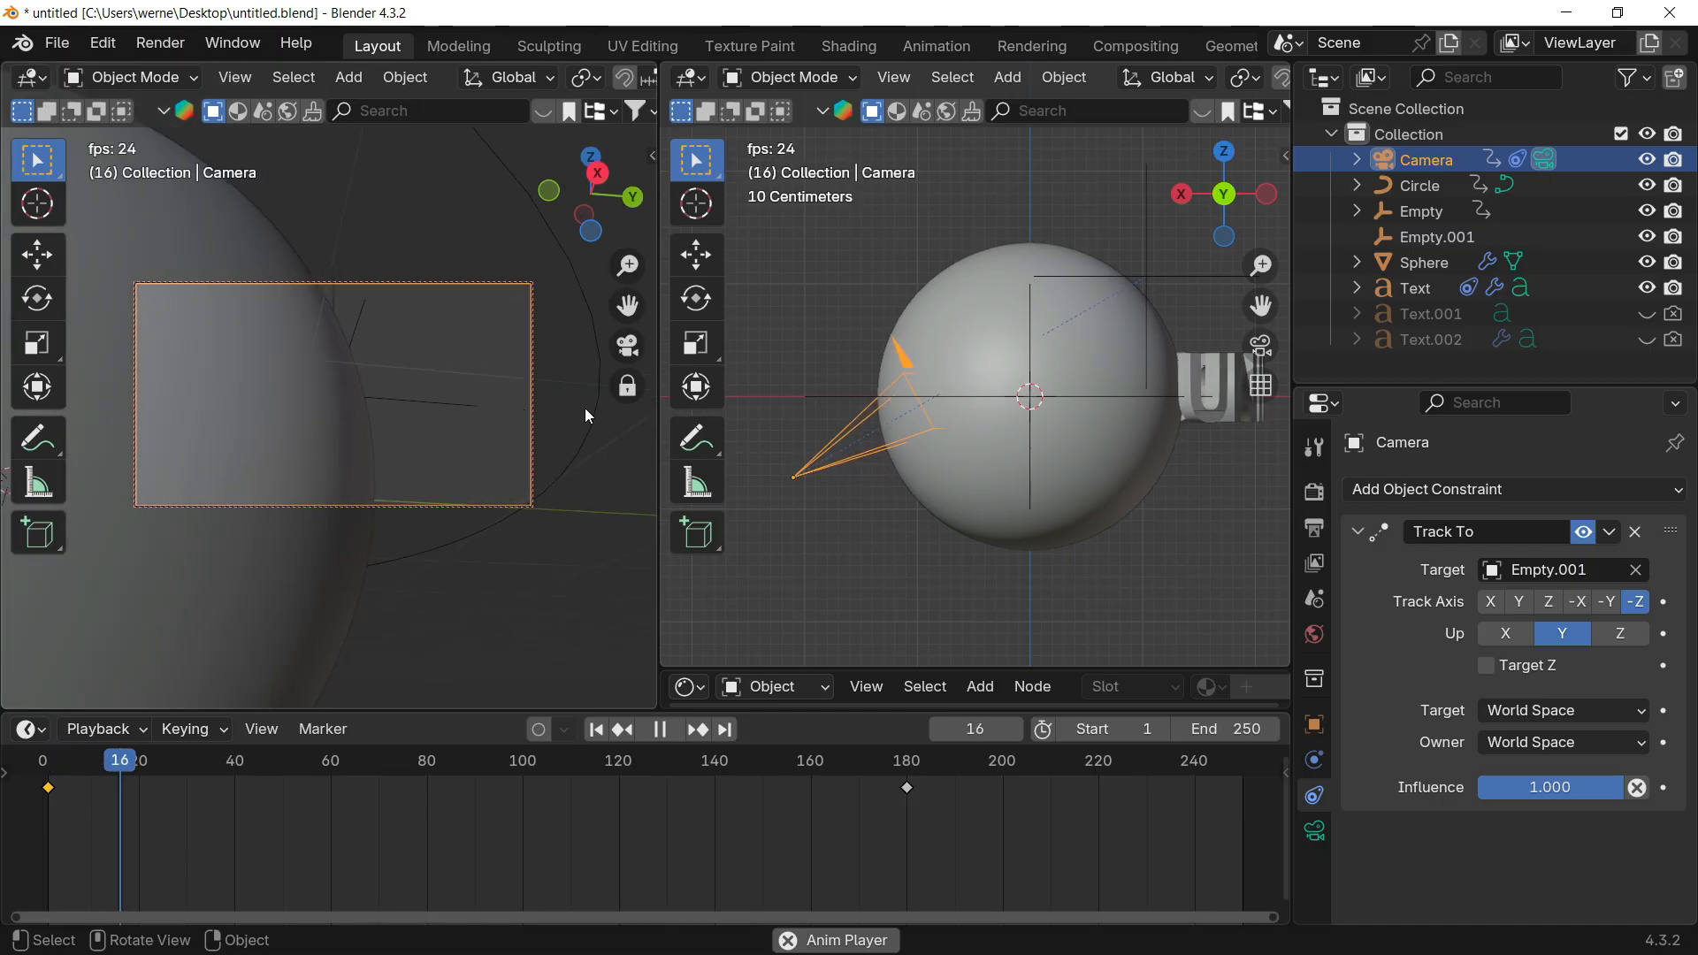
key(space)
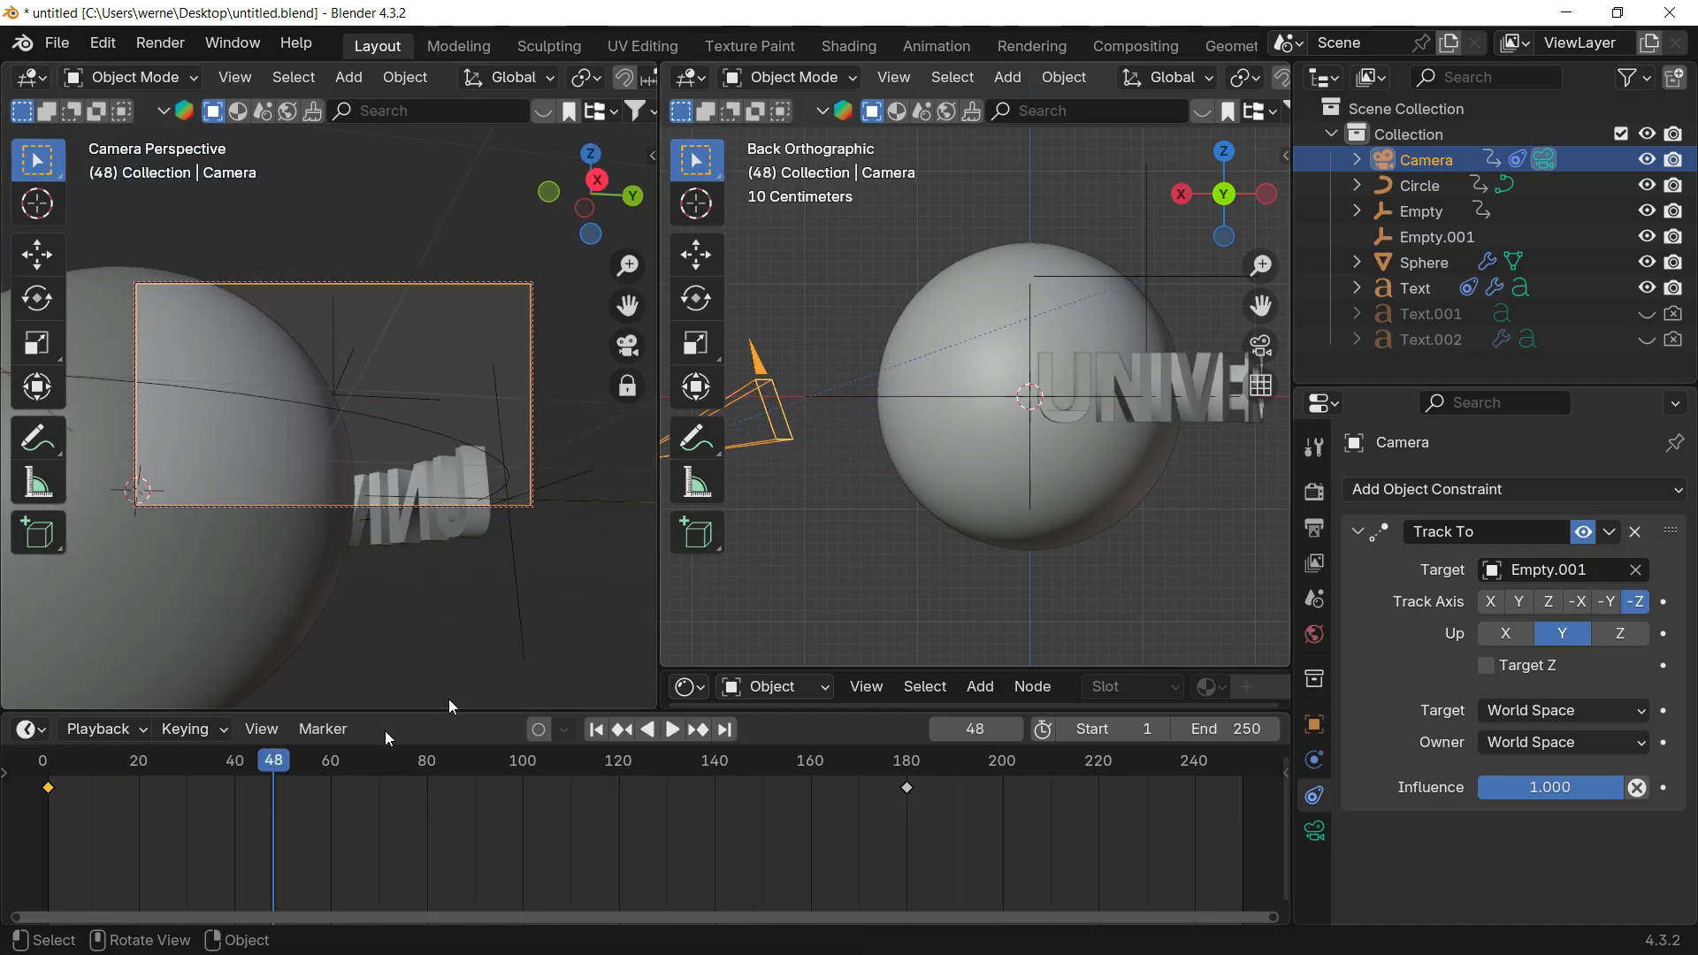
Step: Select the Circle curve and scrub between frames 1 and 88 to examine the text's orbit in the camera view
click(452, 458)
click(430, 449)
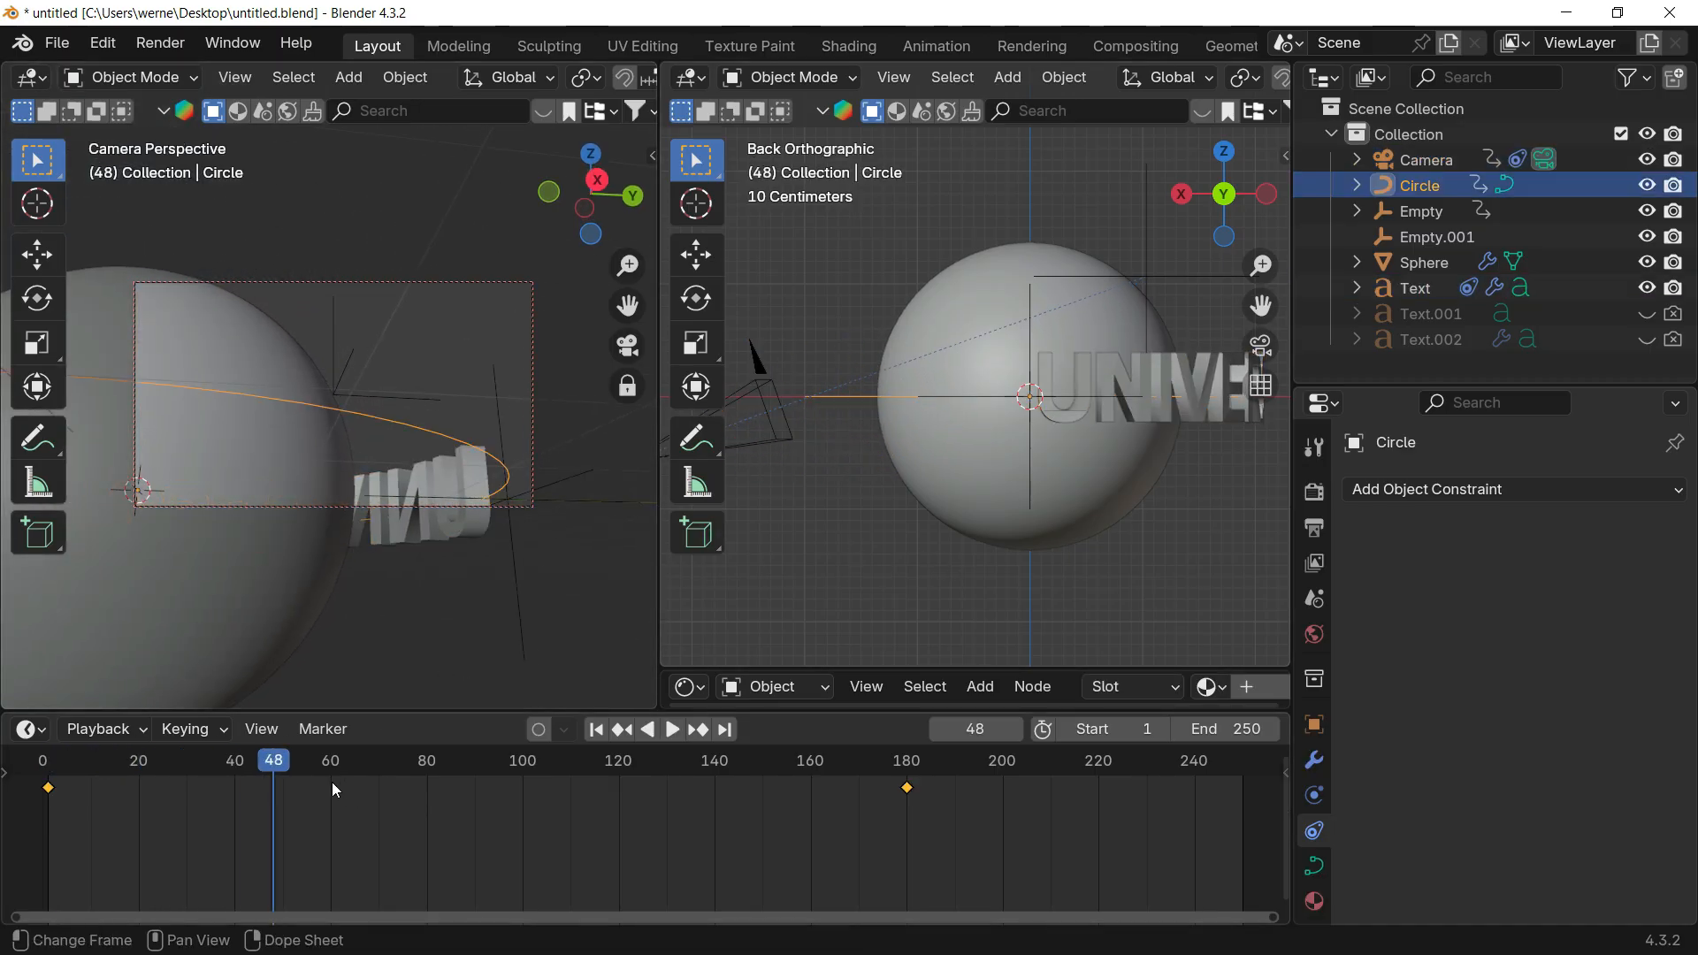
drag(92, 773, 86, 771)
drag(50, 766, 466, 759)
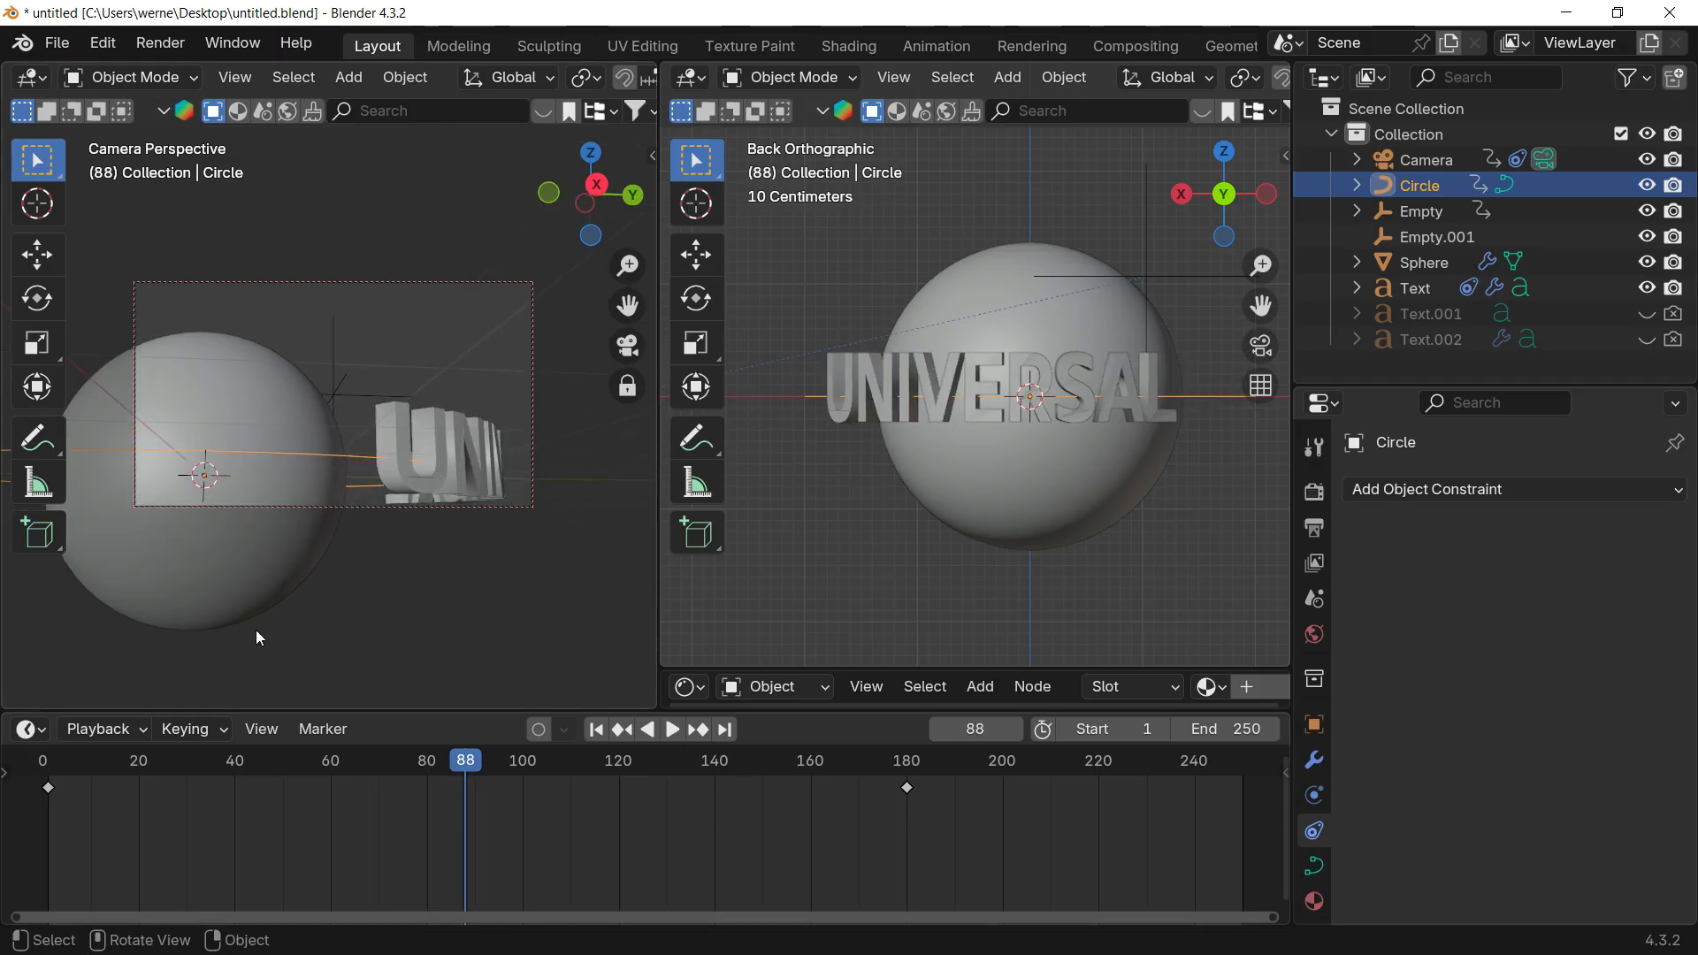
drag(68, 768, 50, 770)
key(space)
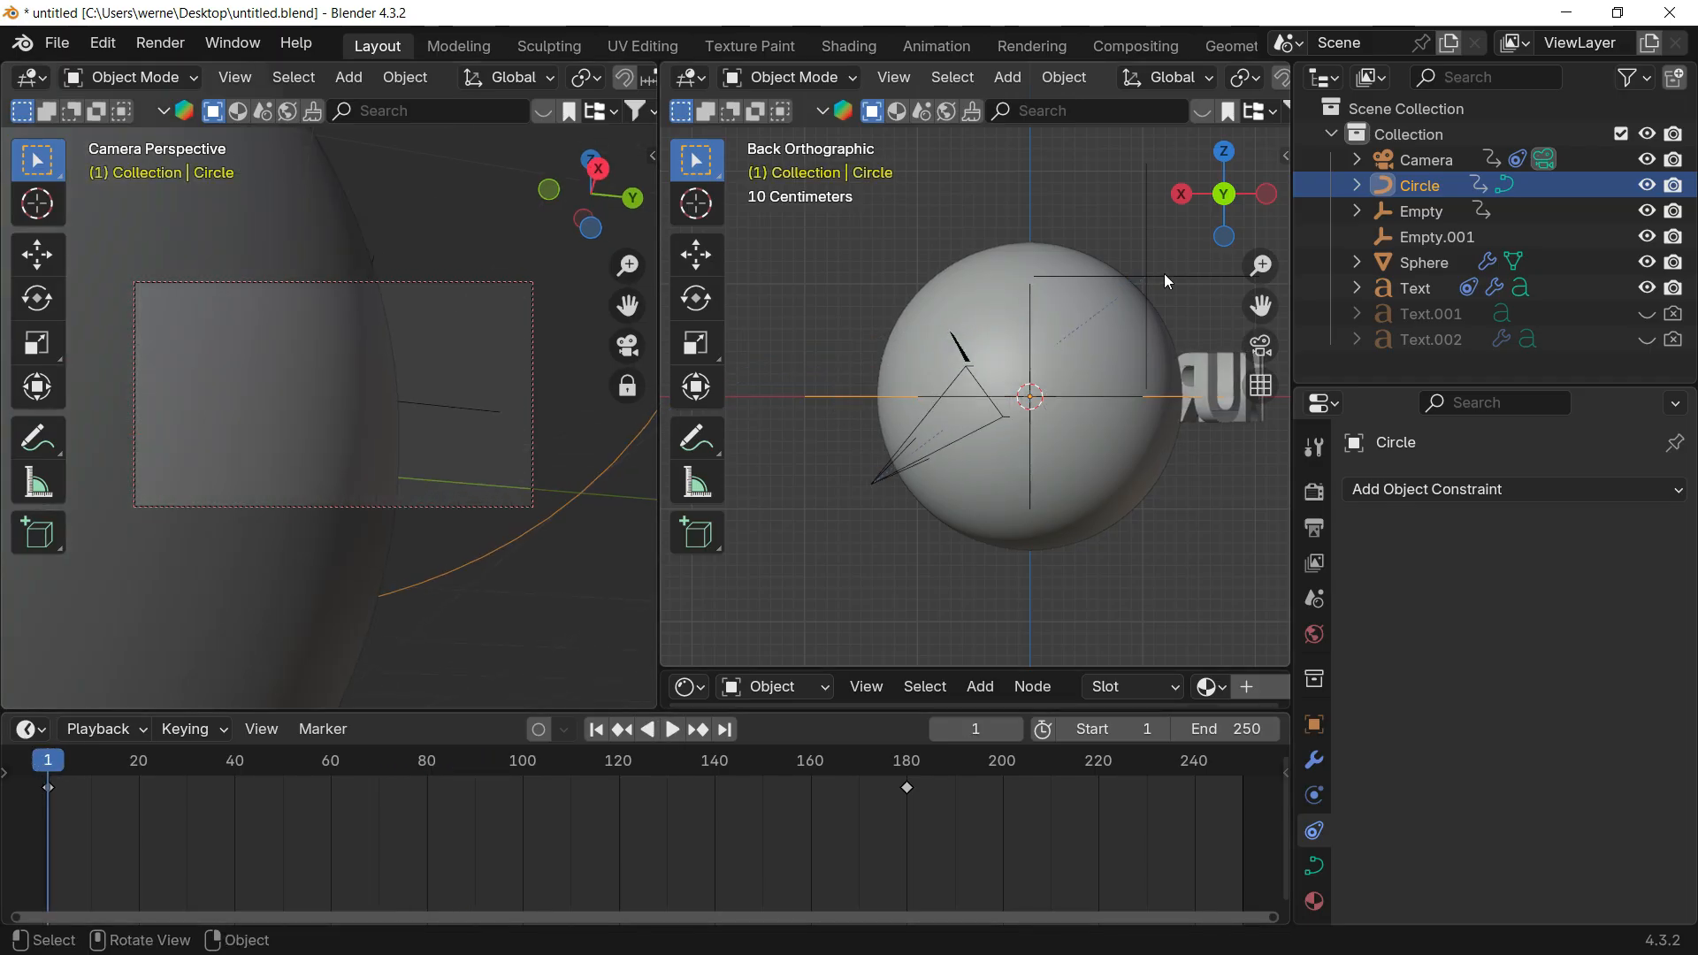
Step: Lower Empty.001 in the back view and shift it slightly outward, beside the upper part of the text
click(1164, 274)
shift+middle_drag(1136, 329, 989, 309)
key(g)
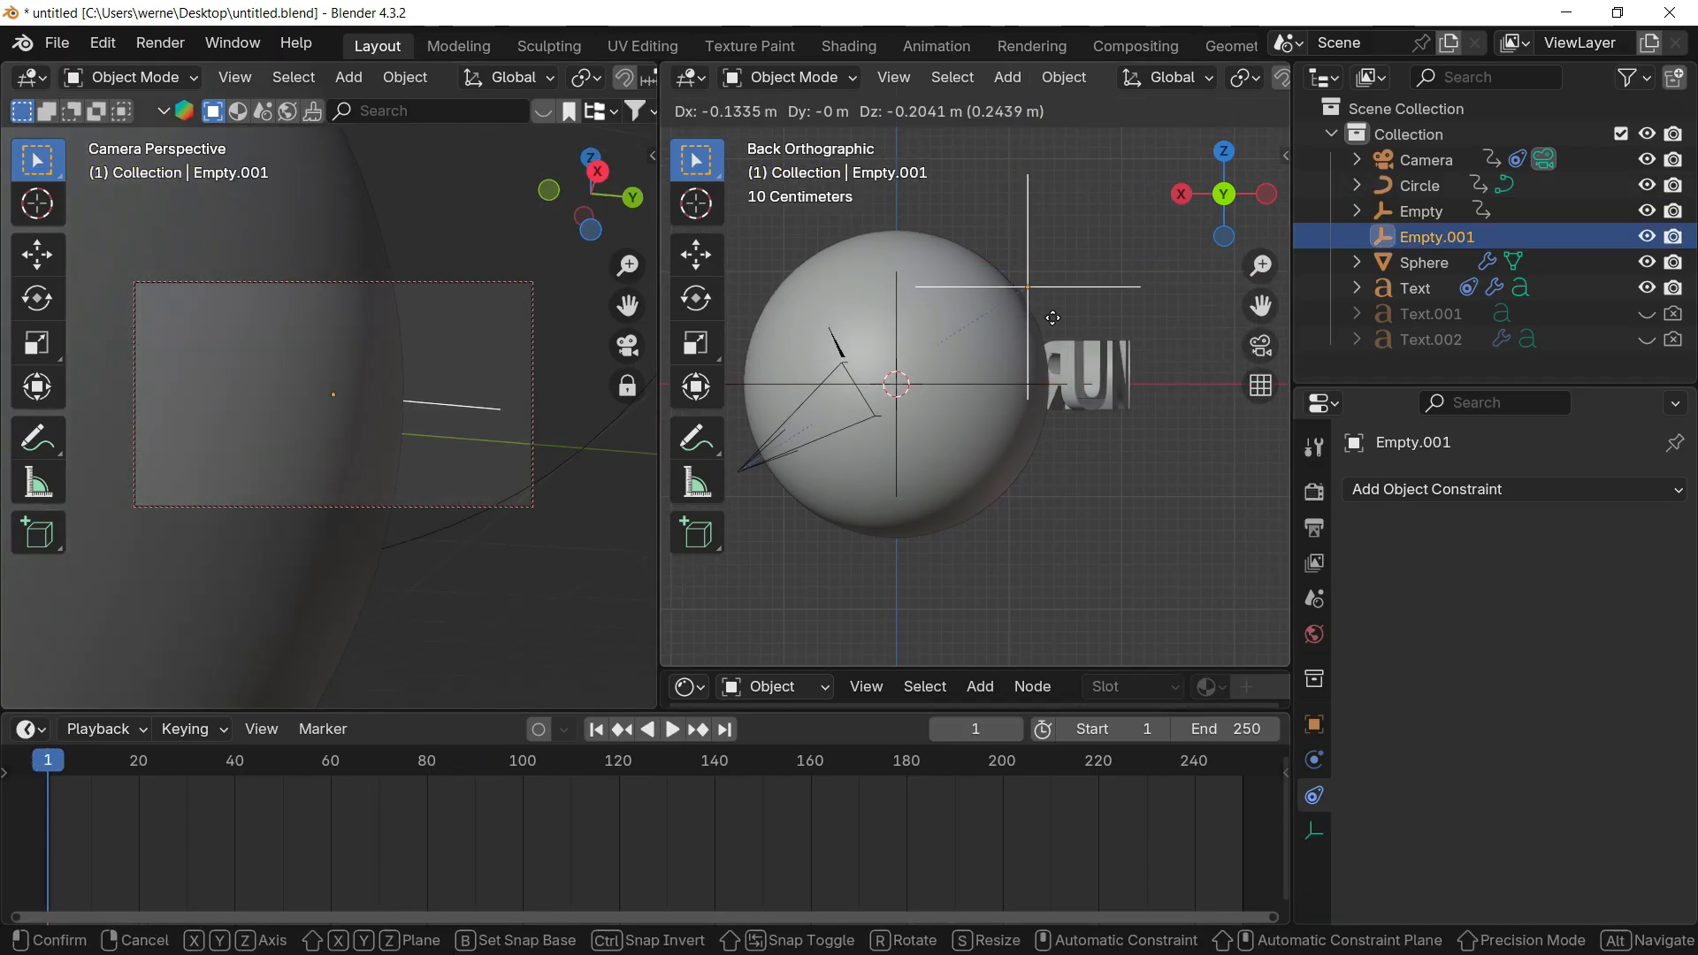
click(1081, 386)
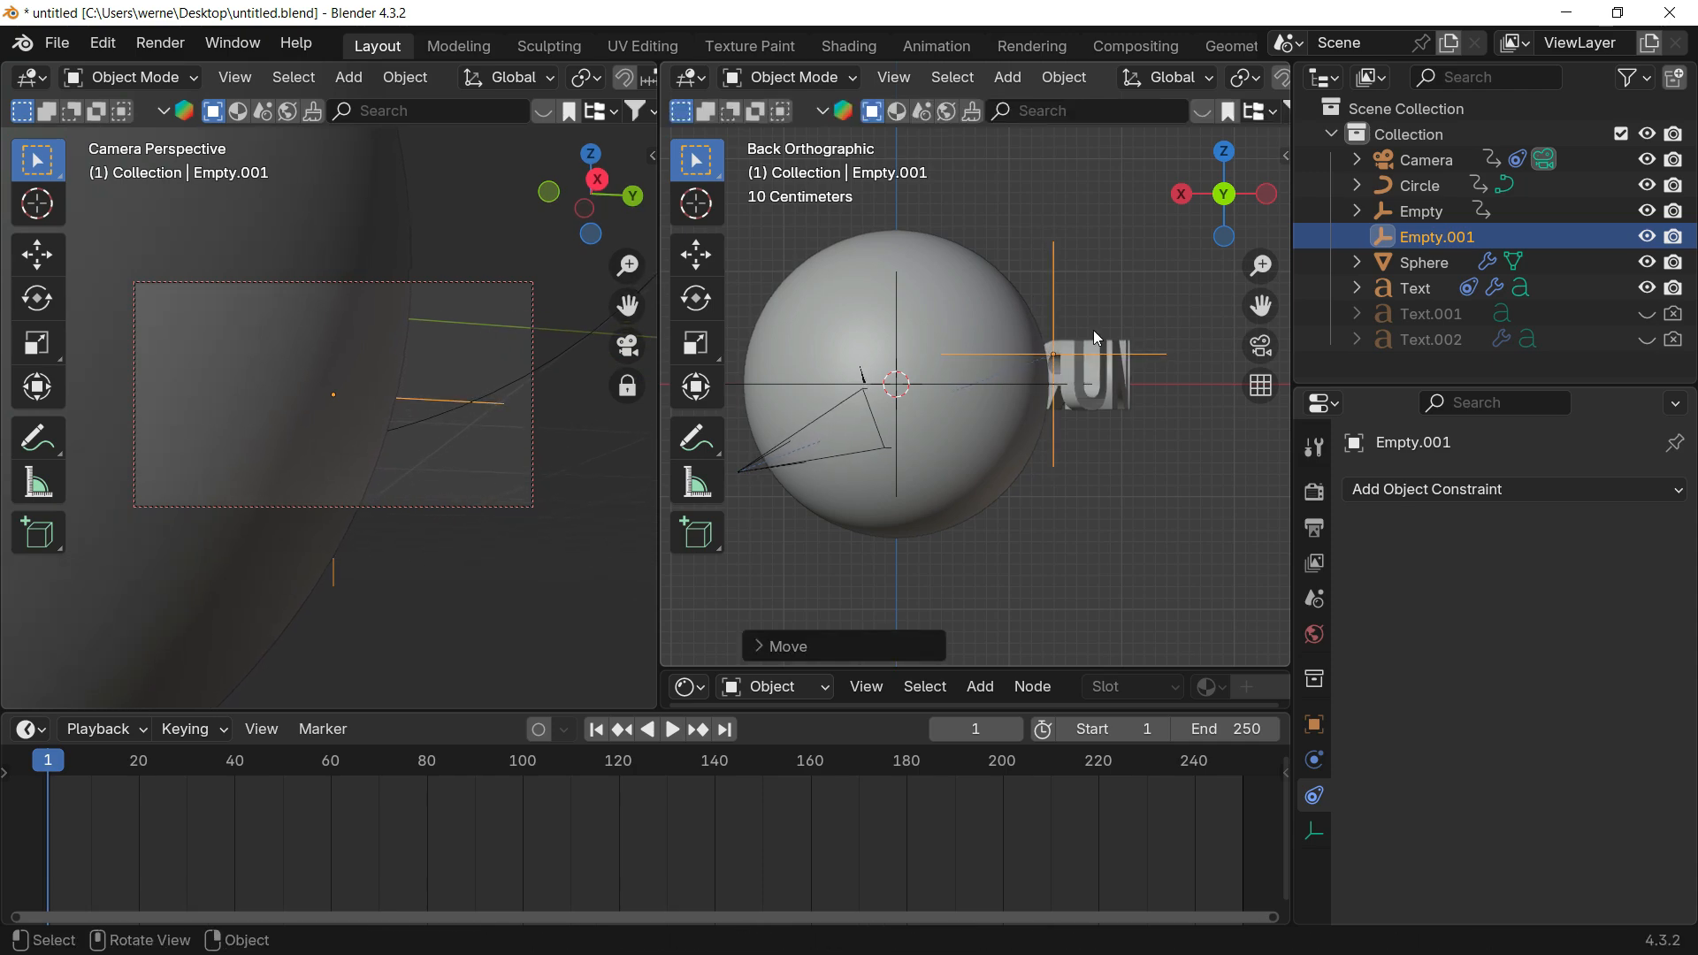
key(space)
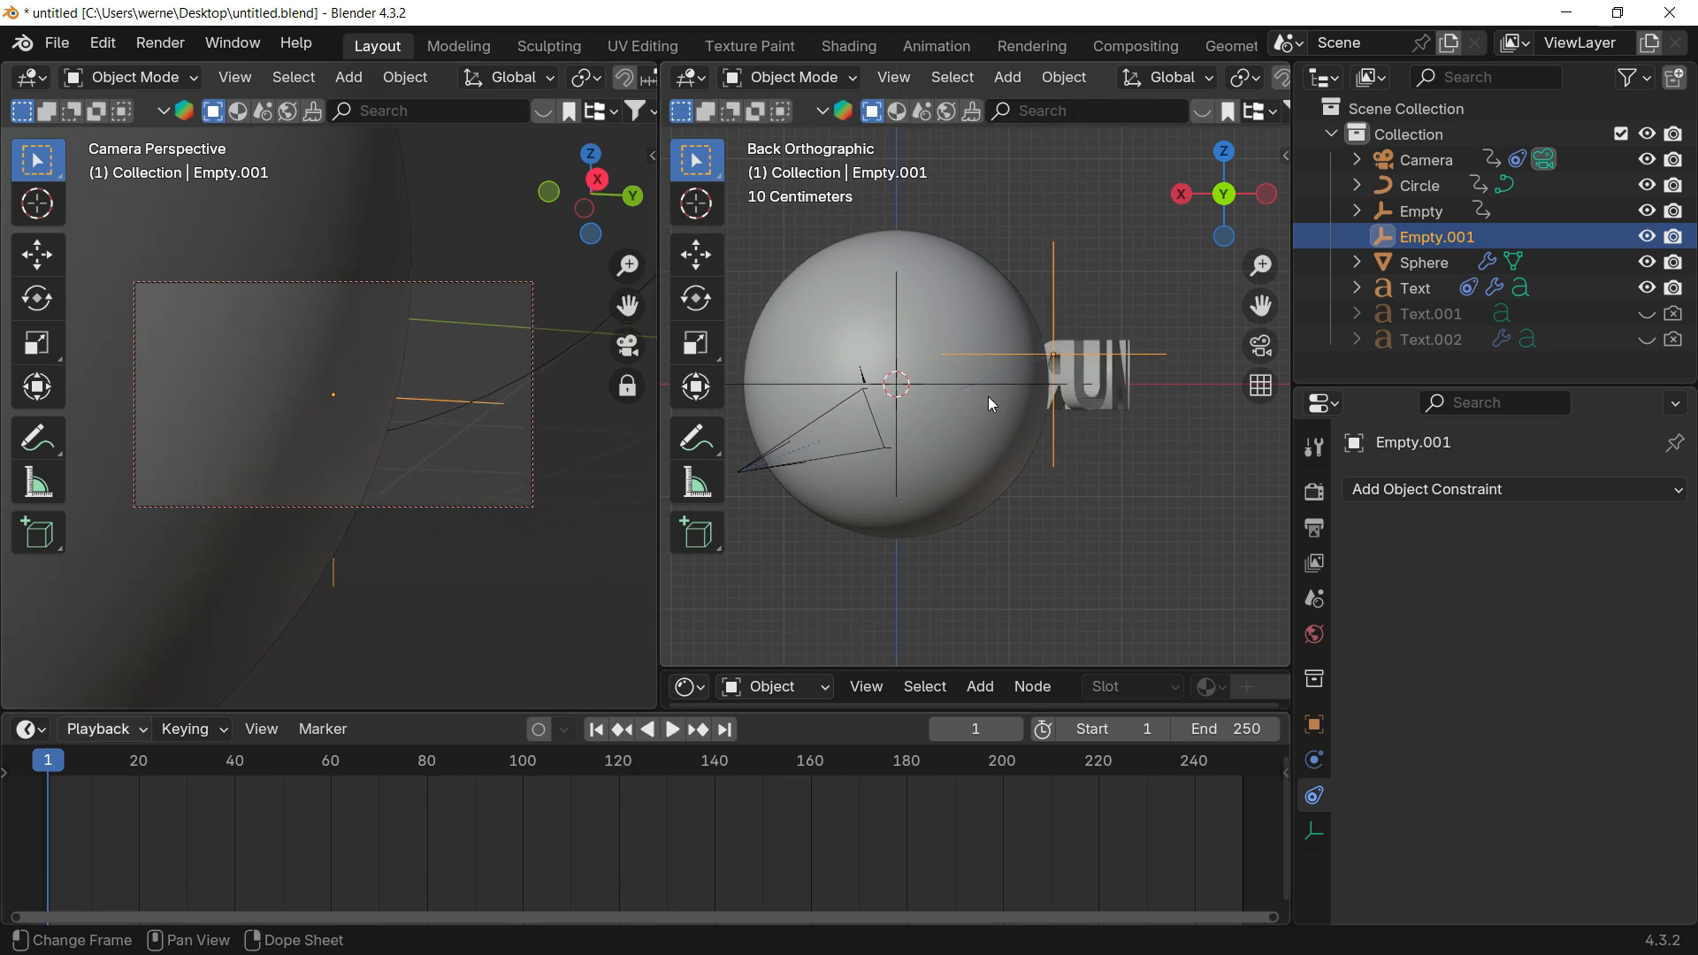
Step: Select the camera and move its first keyframe to frame 20
click(867, 414)
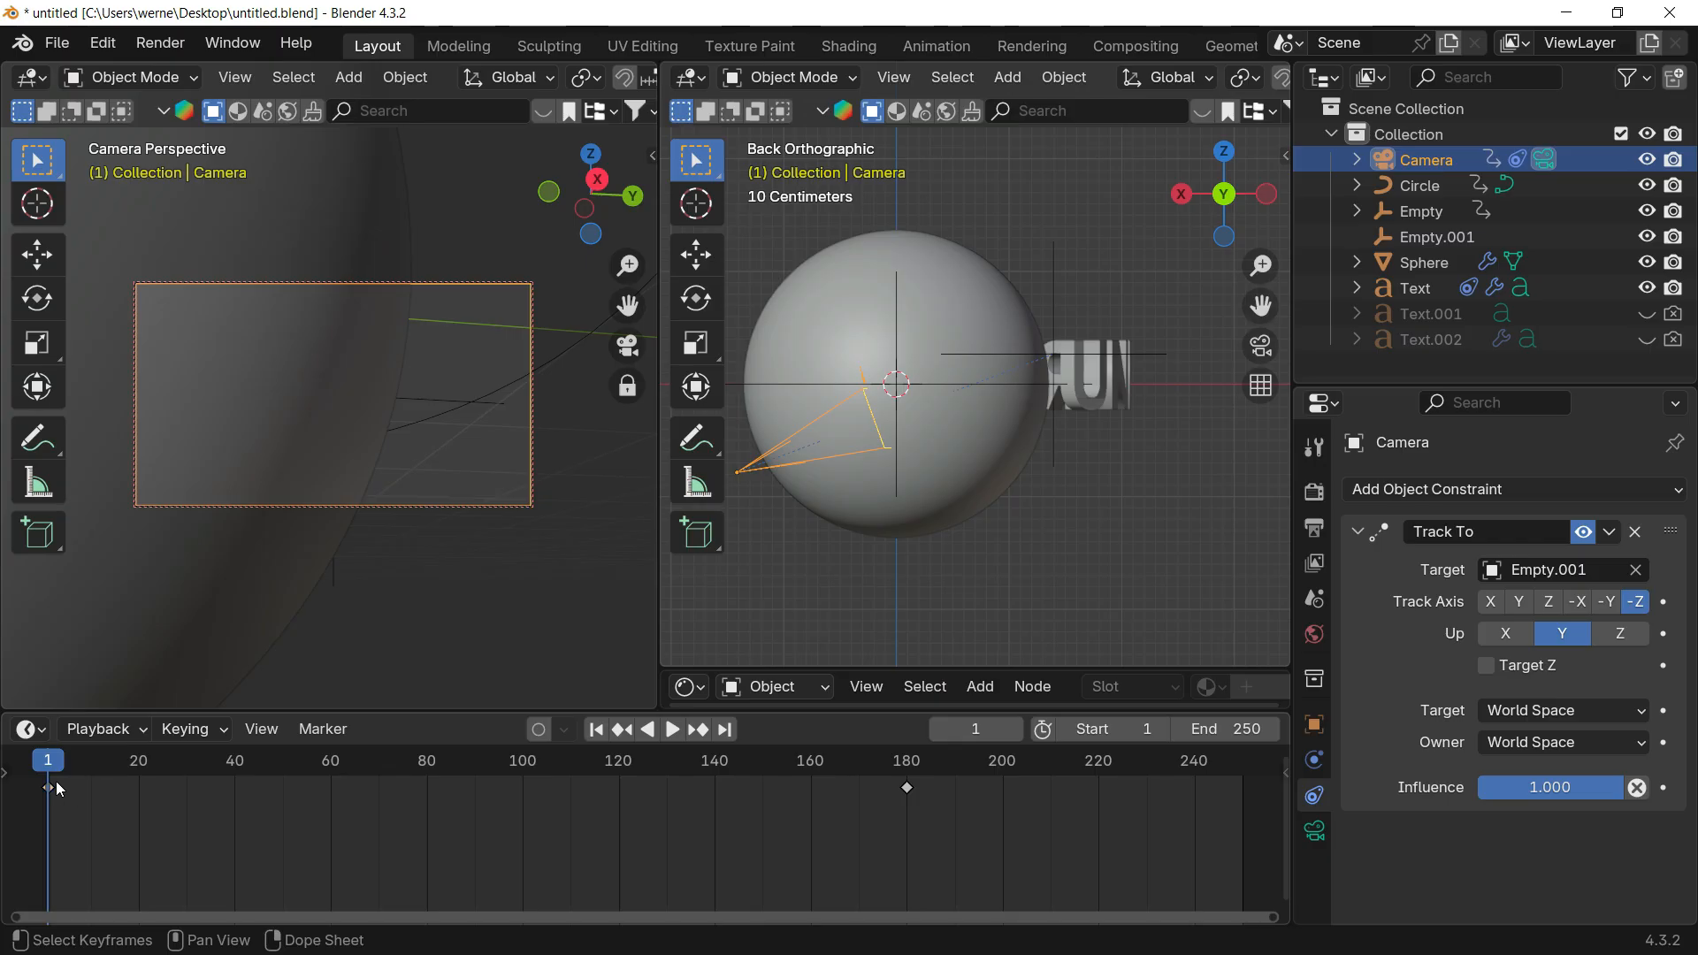
mouse_move(56, 786)
mouse_down()
mouse_move(96, 794)
mouse_move(48, 818)
mouse_move(55, 788)
mouse_move(239, 792)
mouse_move(53, 792)
mouse_up()
key(space)
key(Escape)
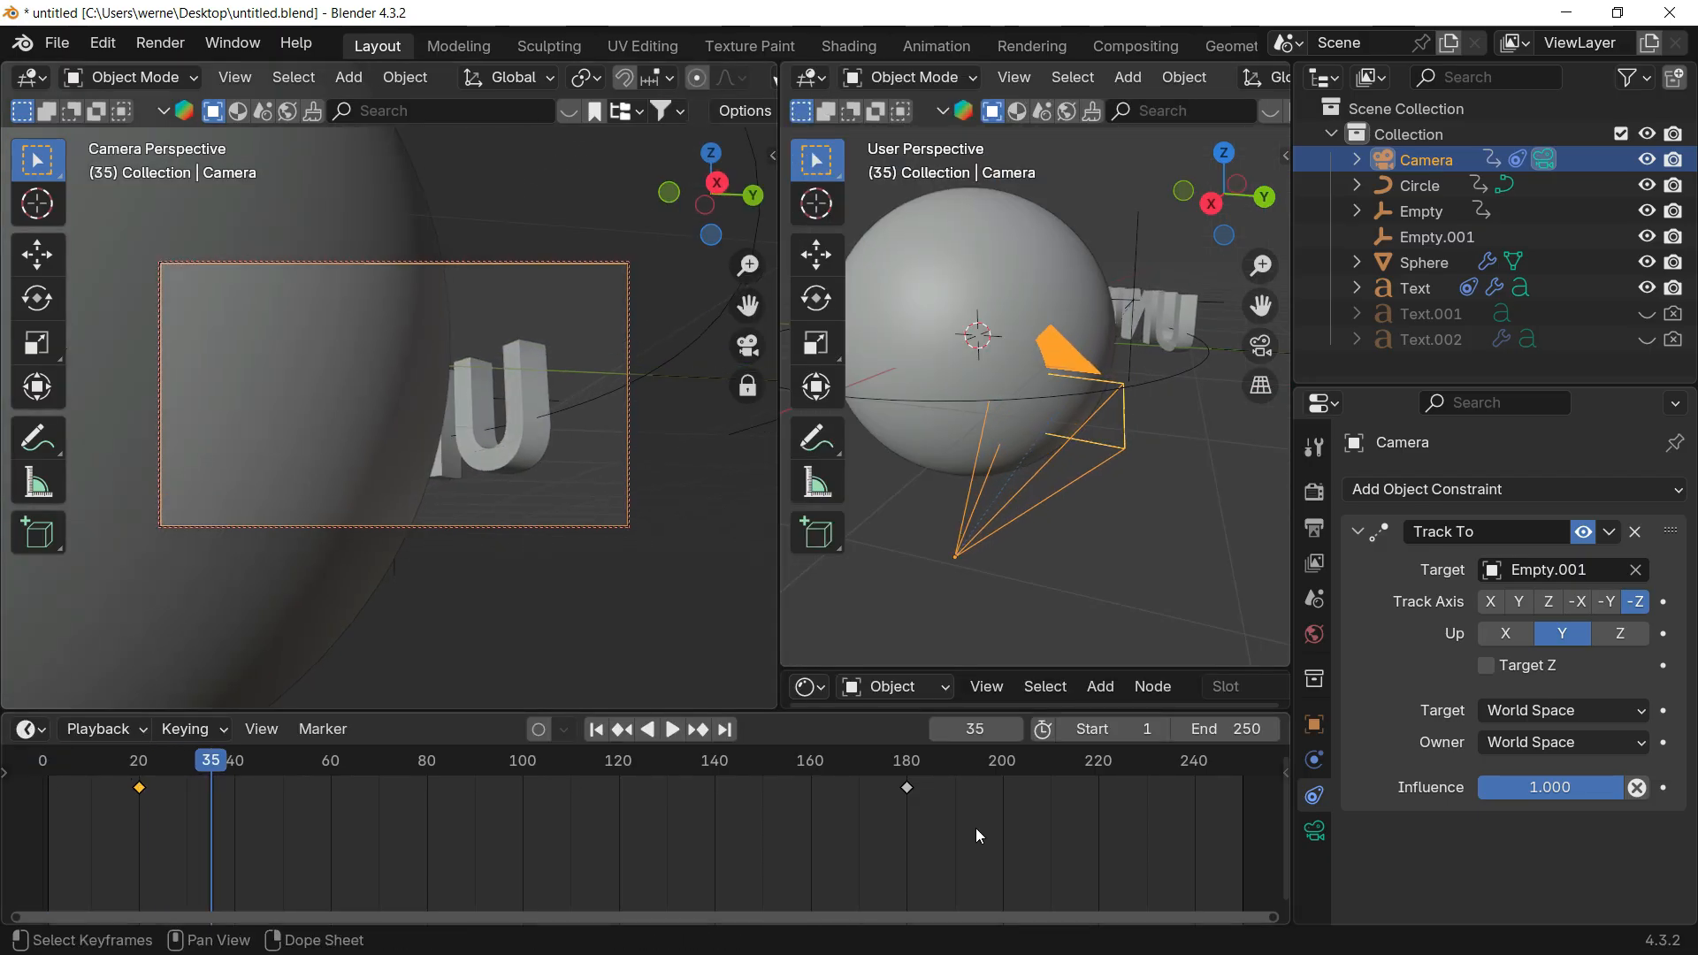
Step: Set the interpolation mode of both camera keyframes to Bézier
drag(975, 823, 9, 790)
right_click(276, 803)
mouse_move(275, 762)
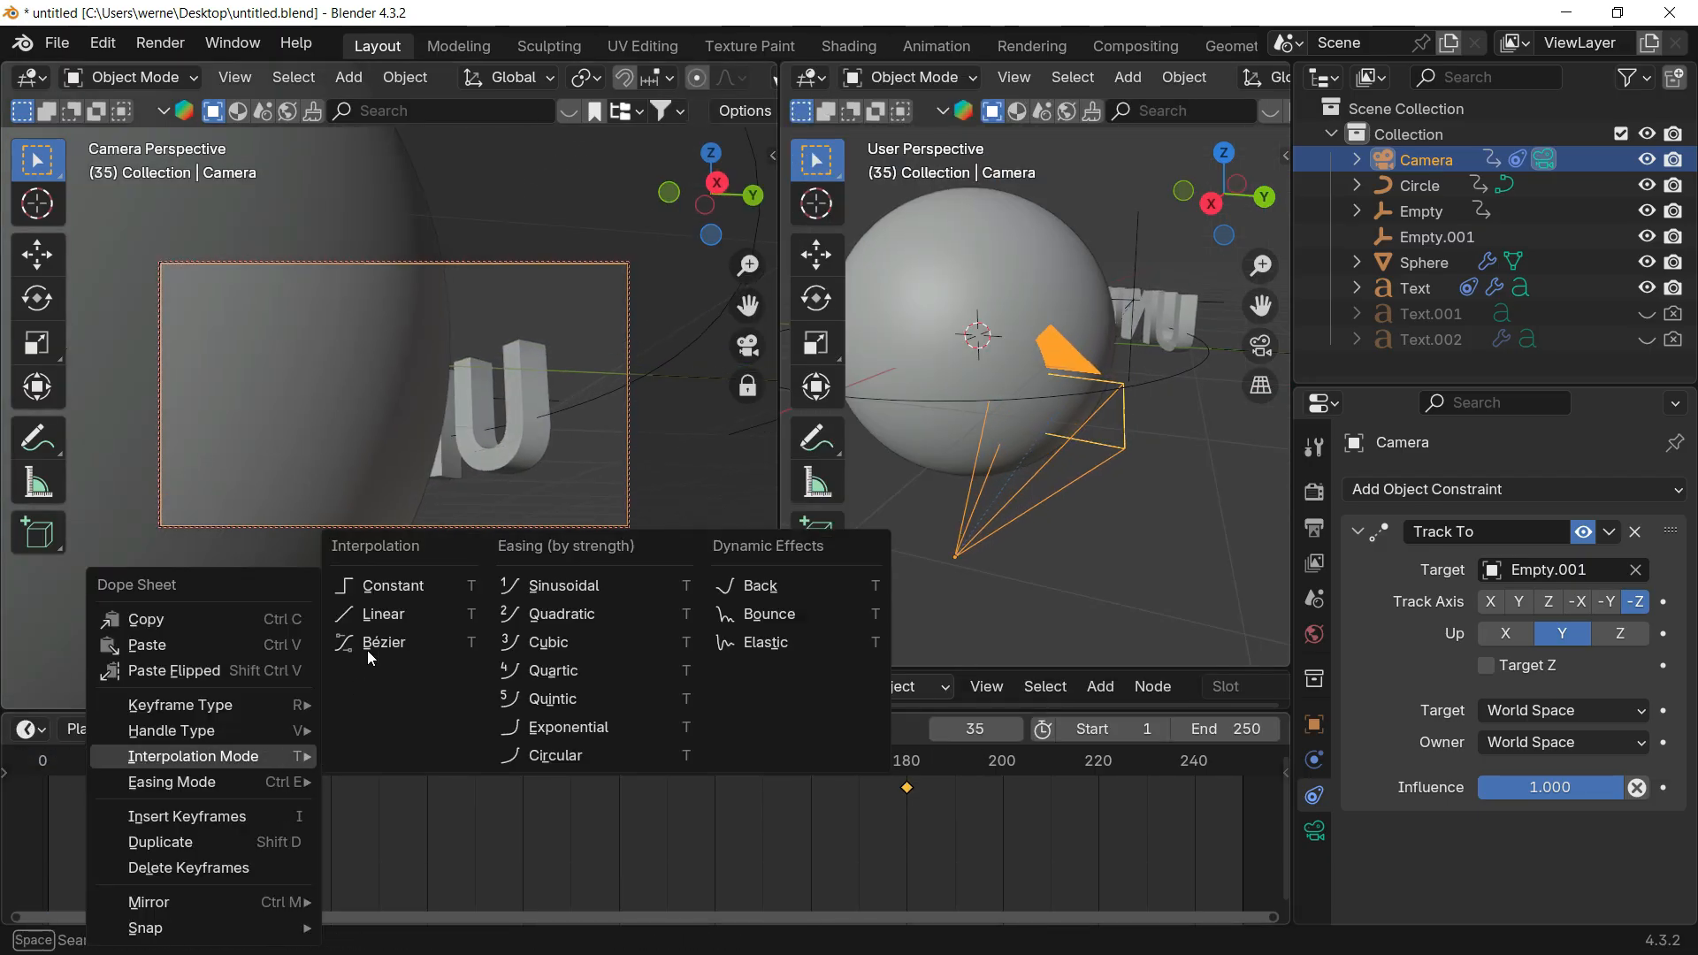
click(368, 648)
Step: Play the animation from frame 1 to about frame 177 to review the camera pulling back from the globe
drag(152, 771, 49, 773)
key(space)
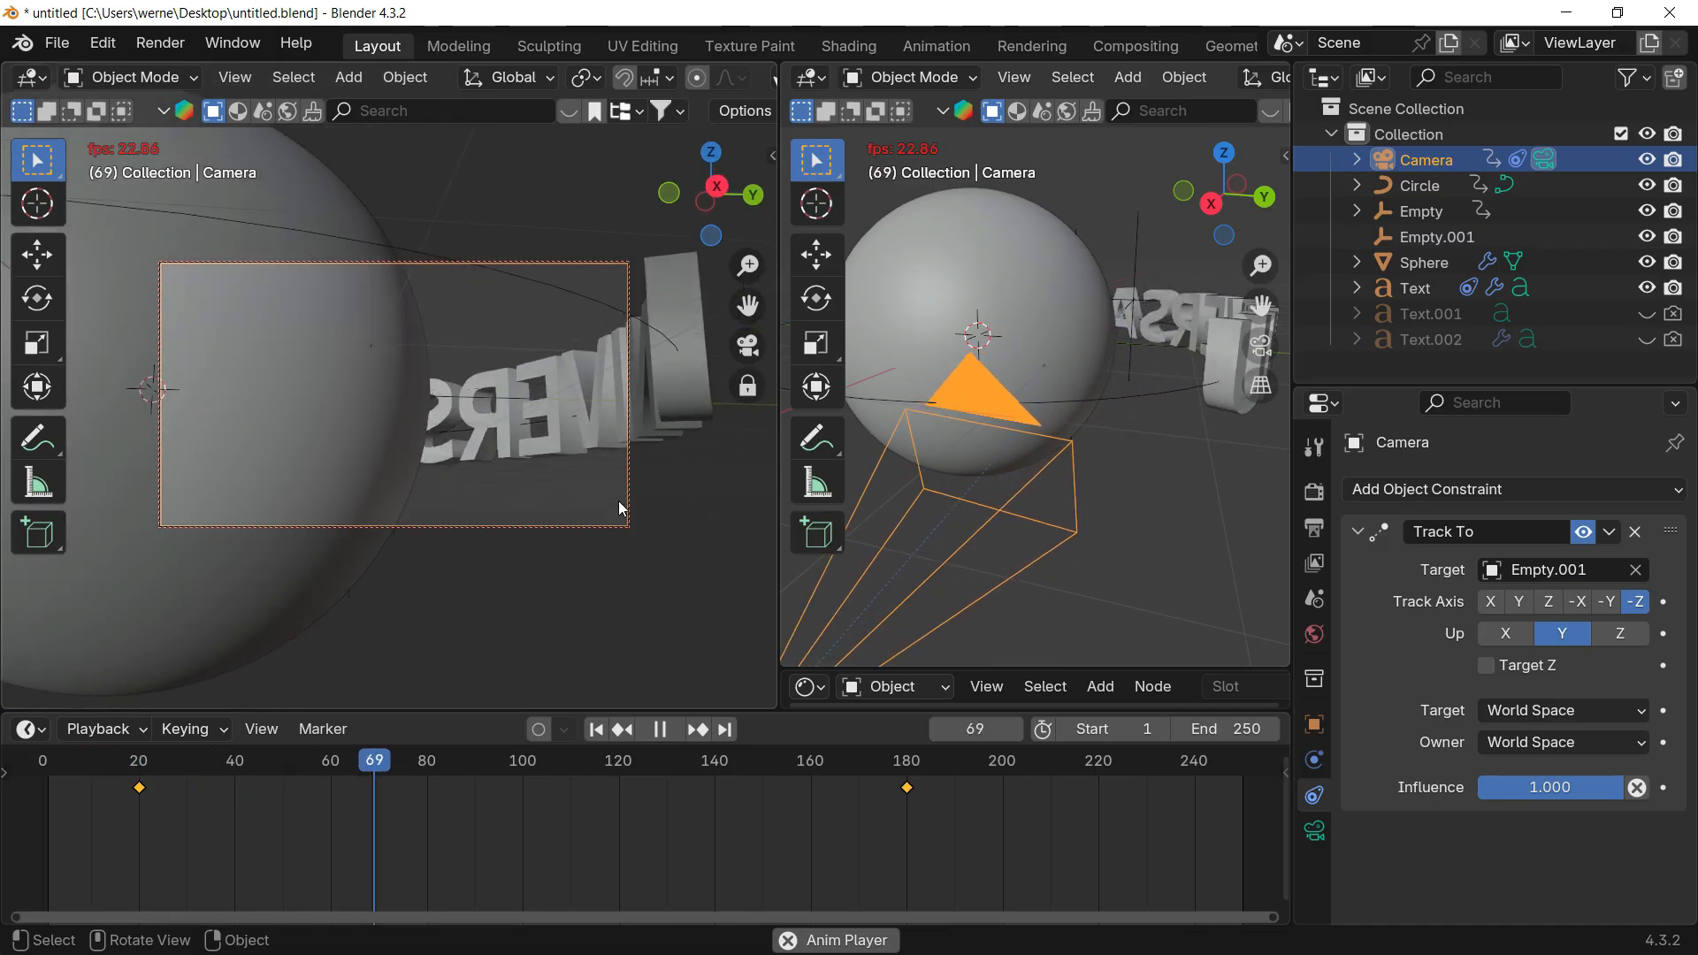
key(space)
key(space)
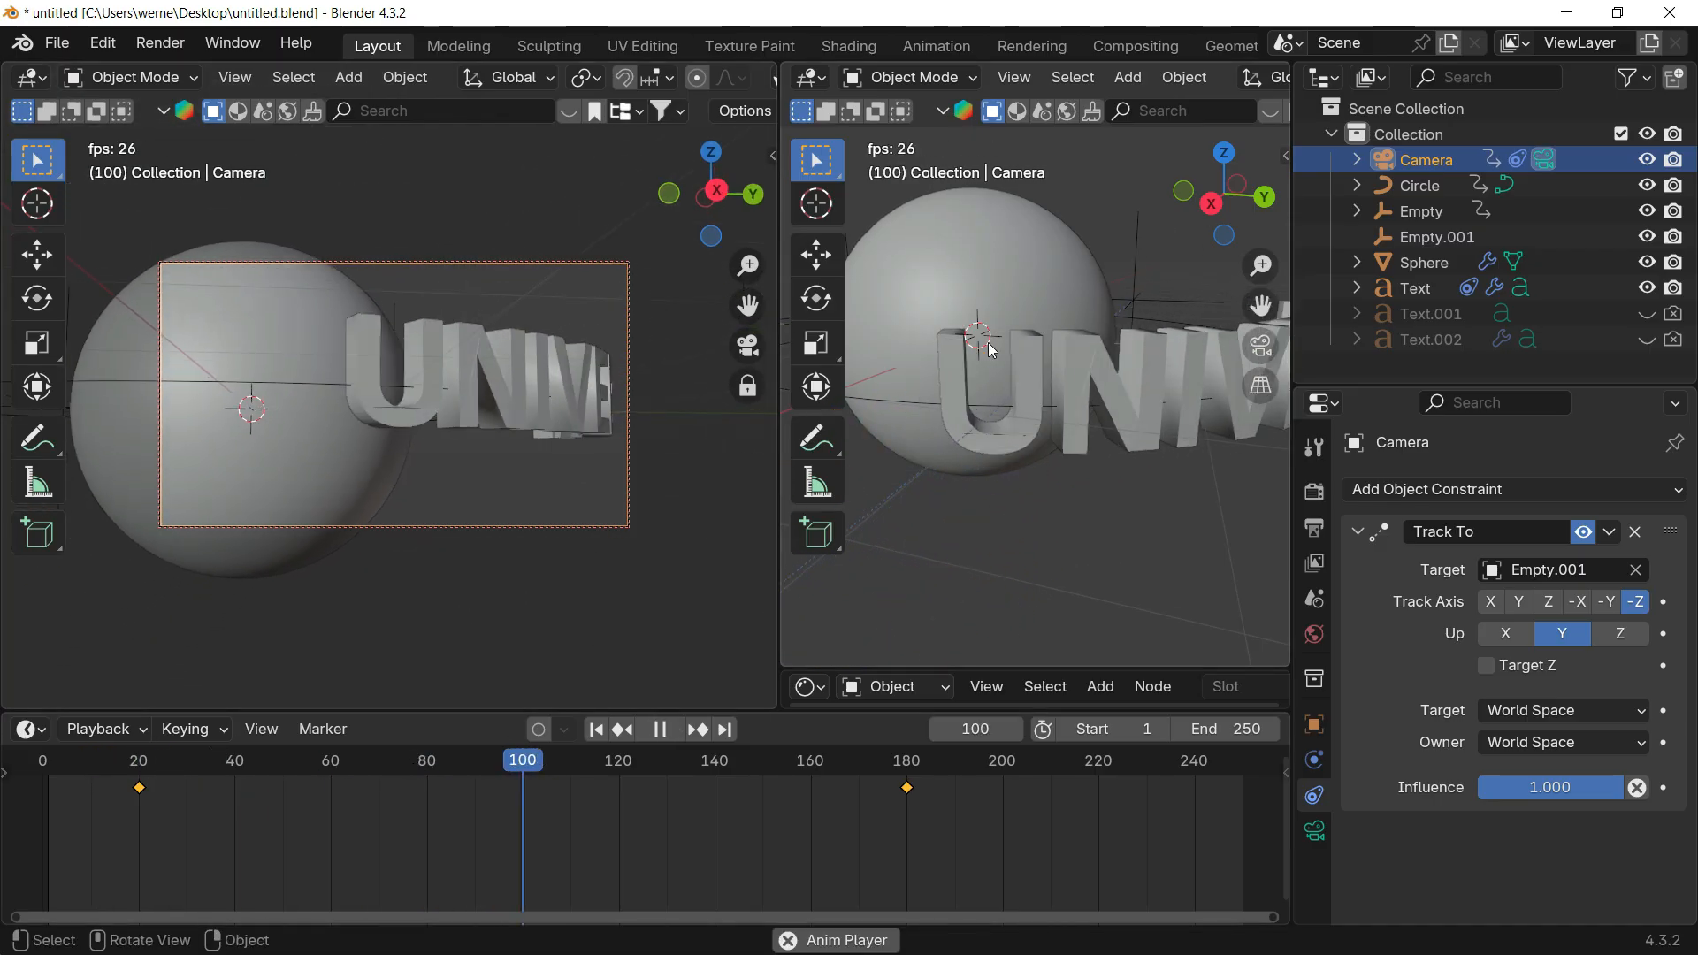
scroll(1021, 407, down, 5)
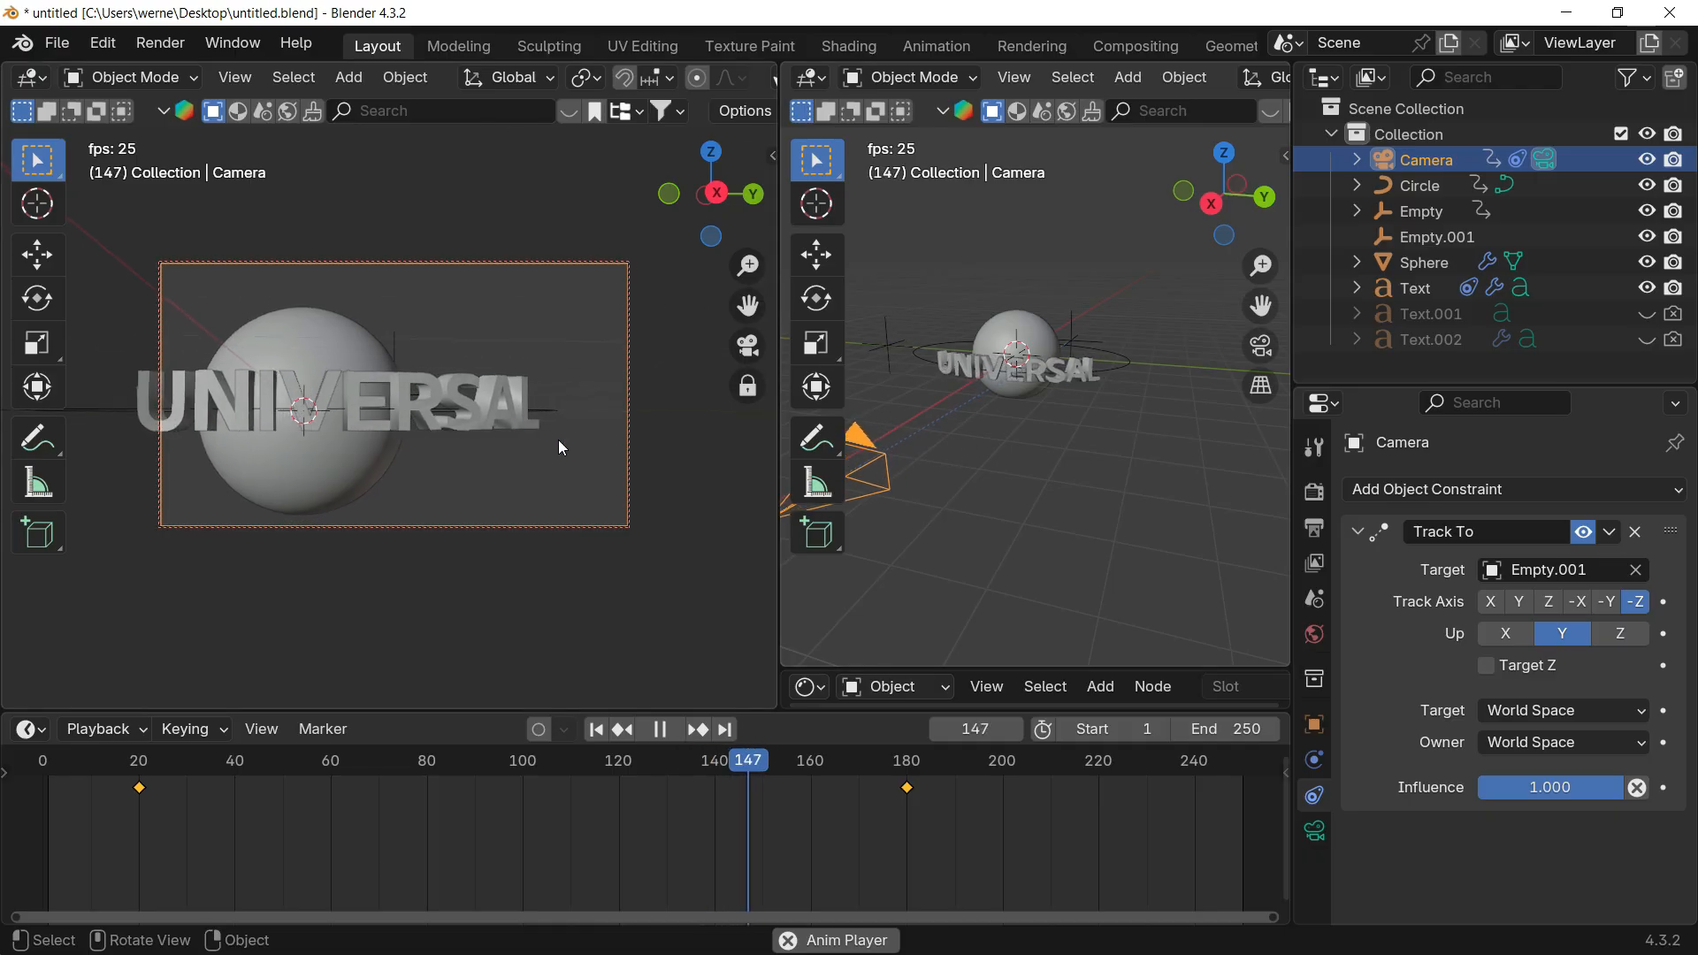
key(space)
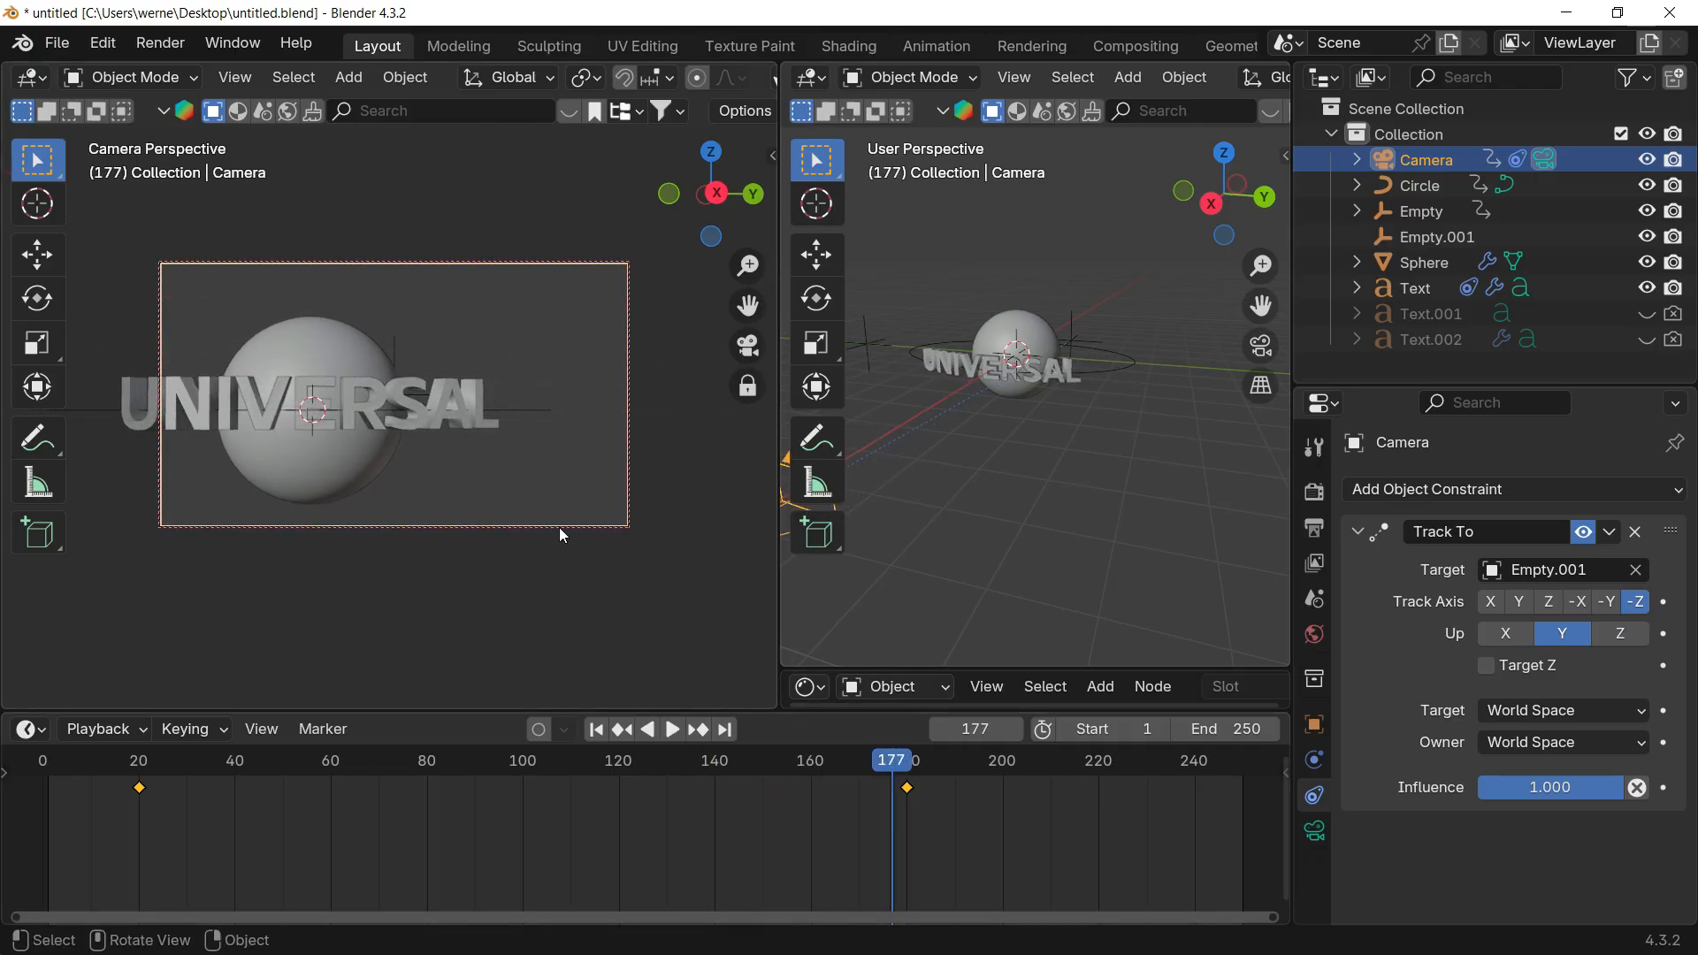
Step: Select Empty.001 and insert a keyframe for it at frame 1
scroll(1017, 467, down, 3)
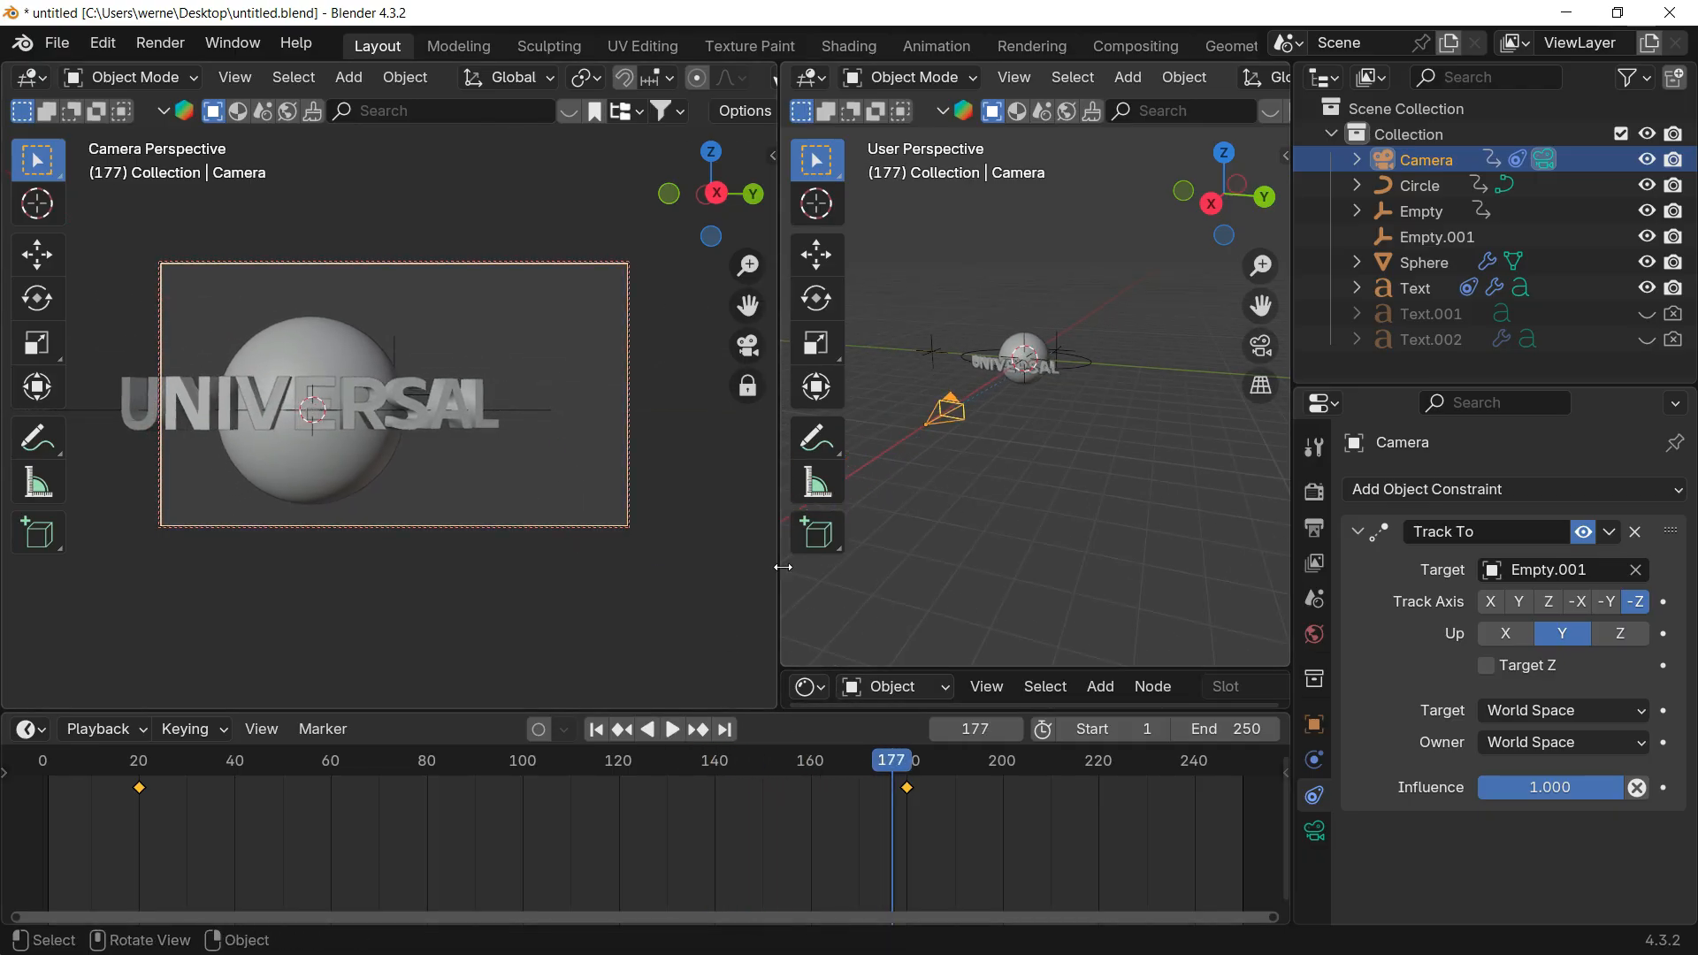
drag(899, 766, 623, 792)
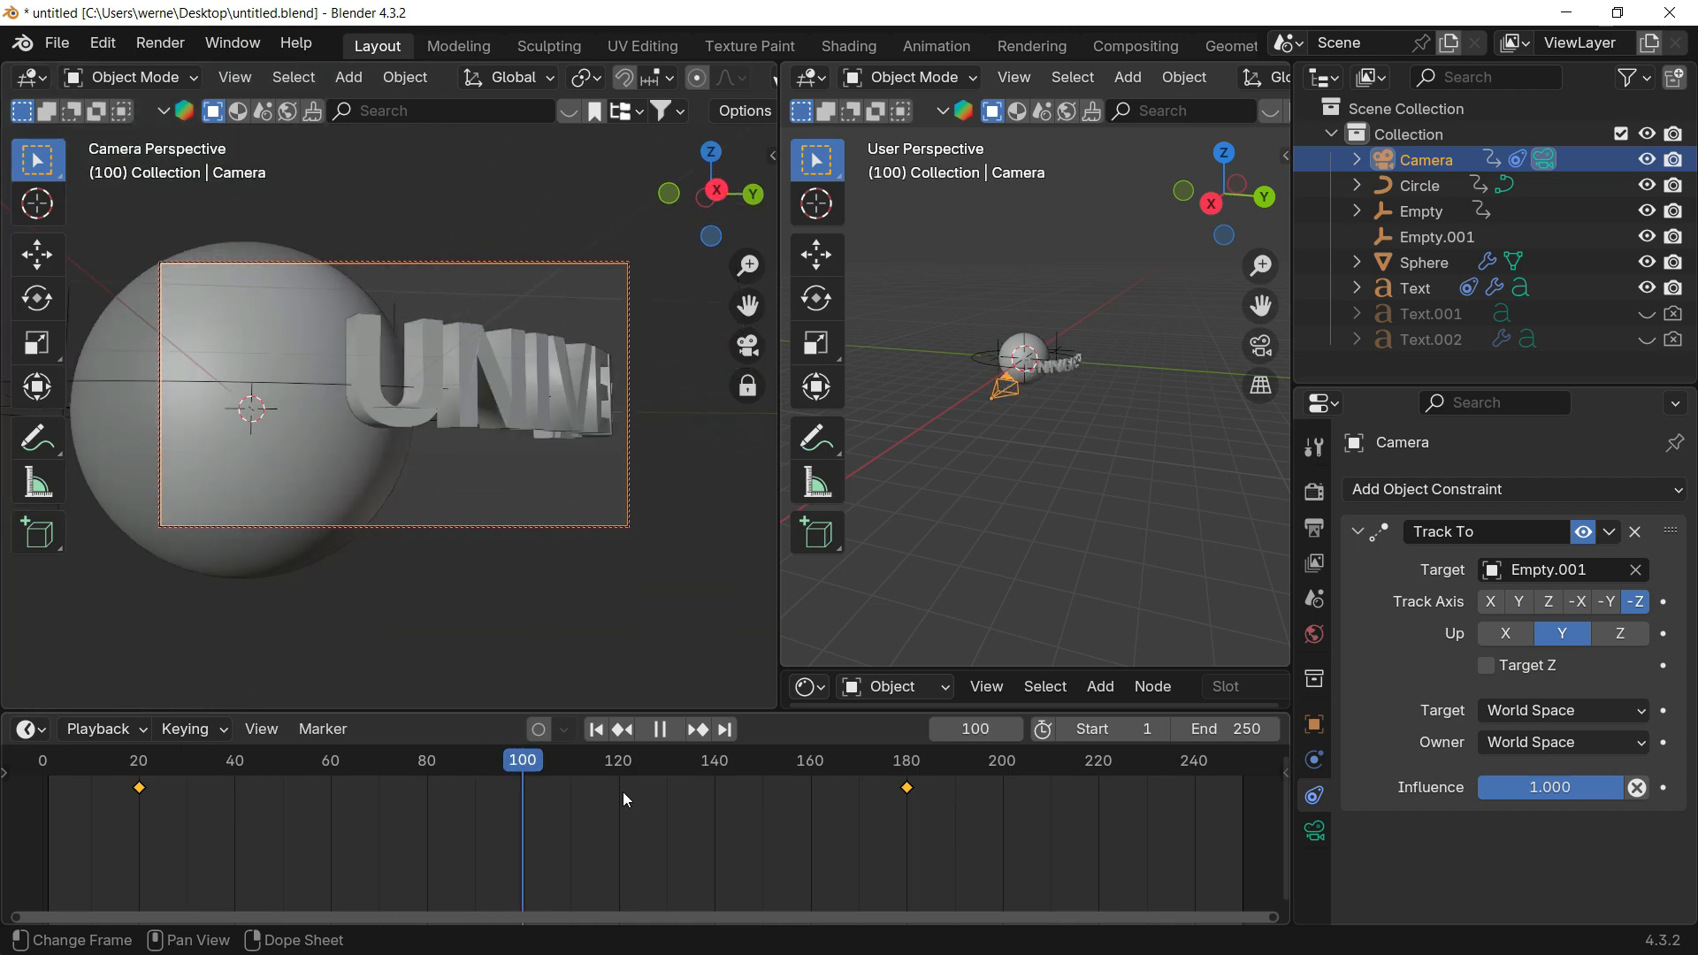
key(space)
scroll(997, 416, up, 3)
click(1110, 328)
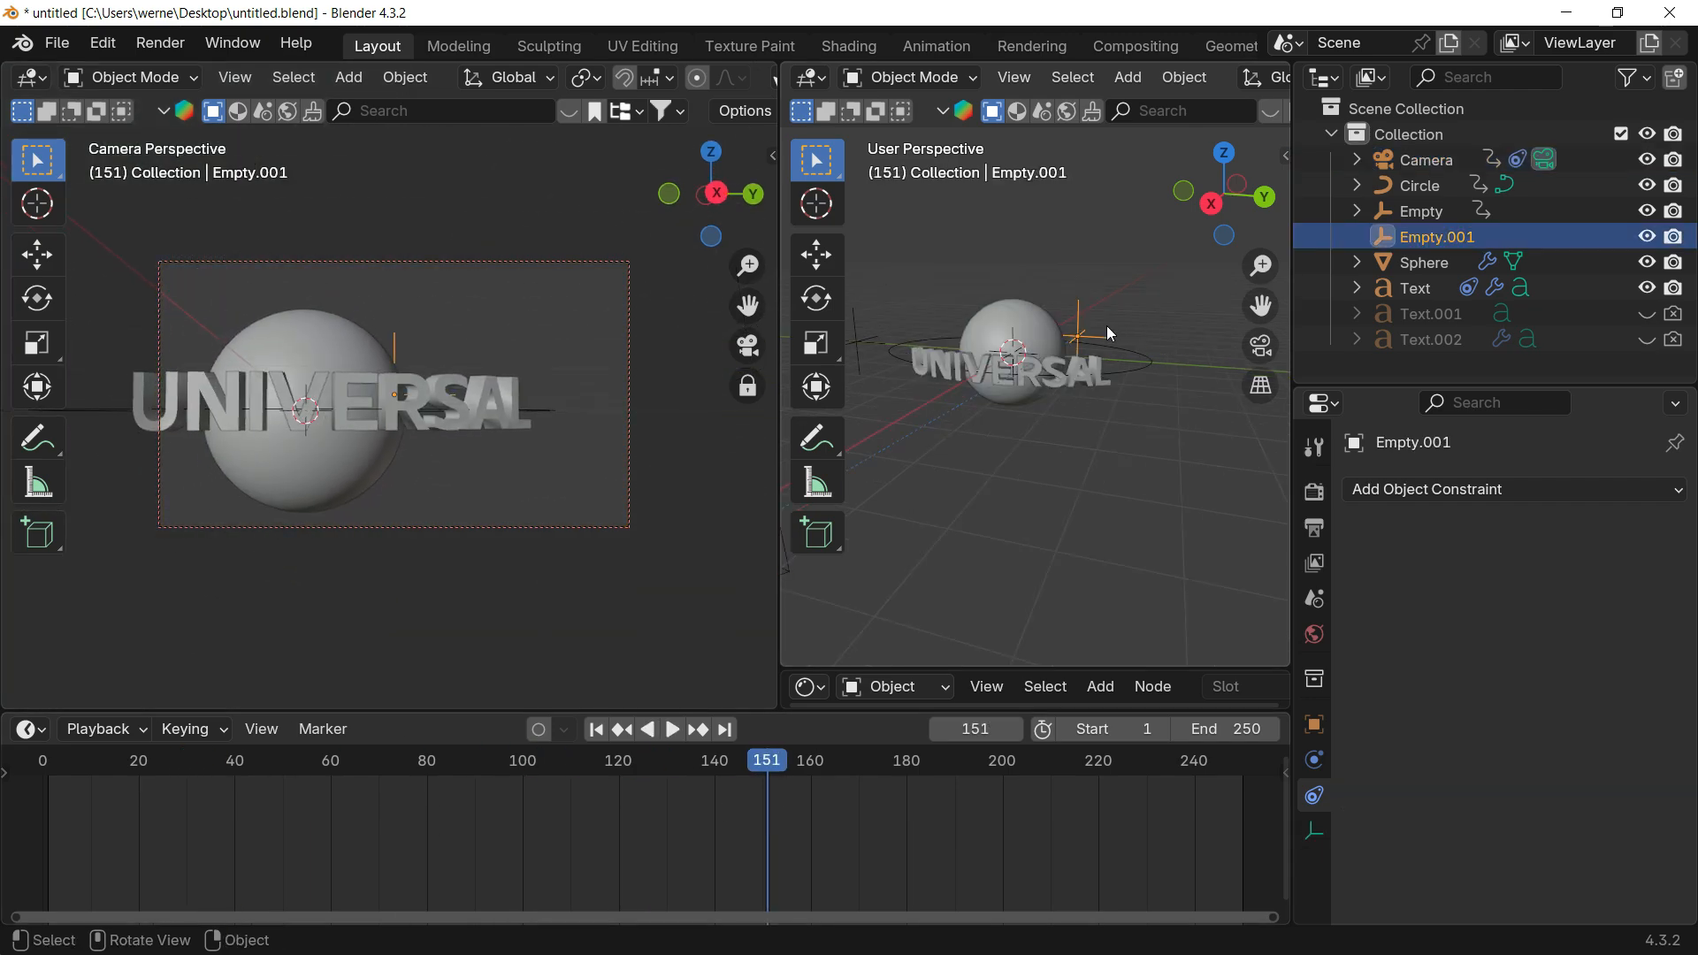
drag(573, 799, 51, 809)
key(space)
key(Escape)
middle_drag(1043, 336, 1148, 279)
key(i)
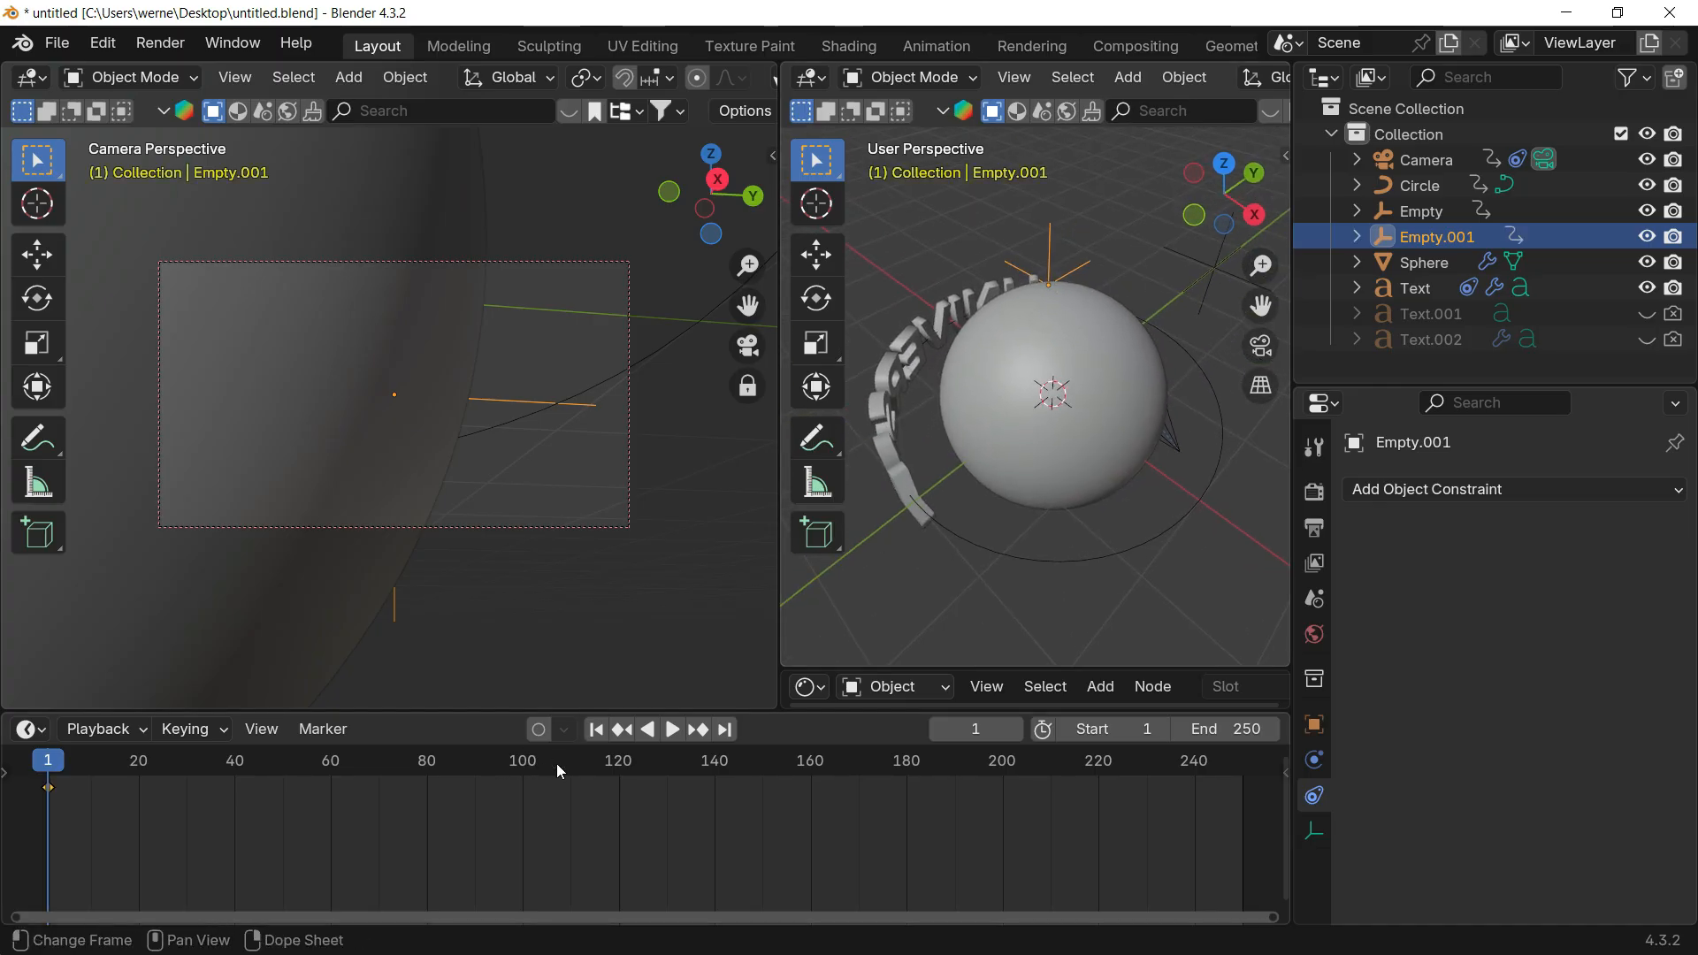
Step: At frame 140, snap Empty.001 to the 3D cursor with Keep Offset and insert a keyframe on all channels
drag(556, 764, 715, 807)
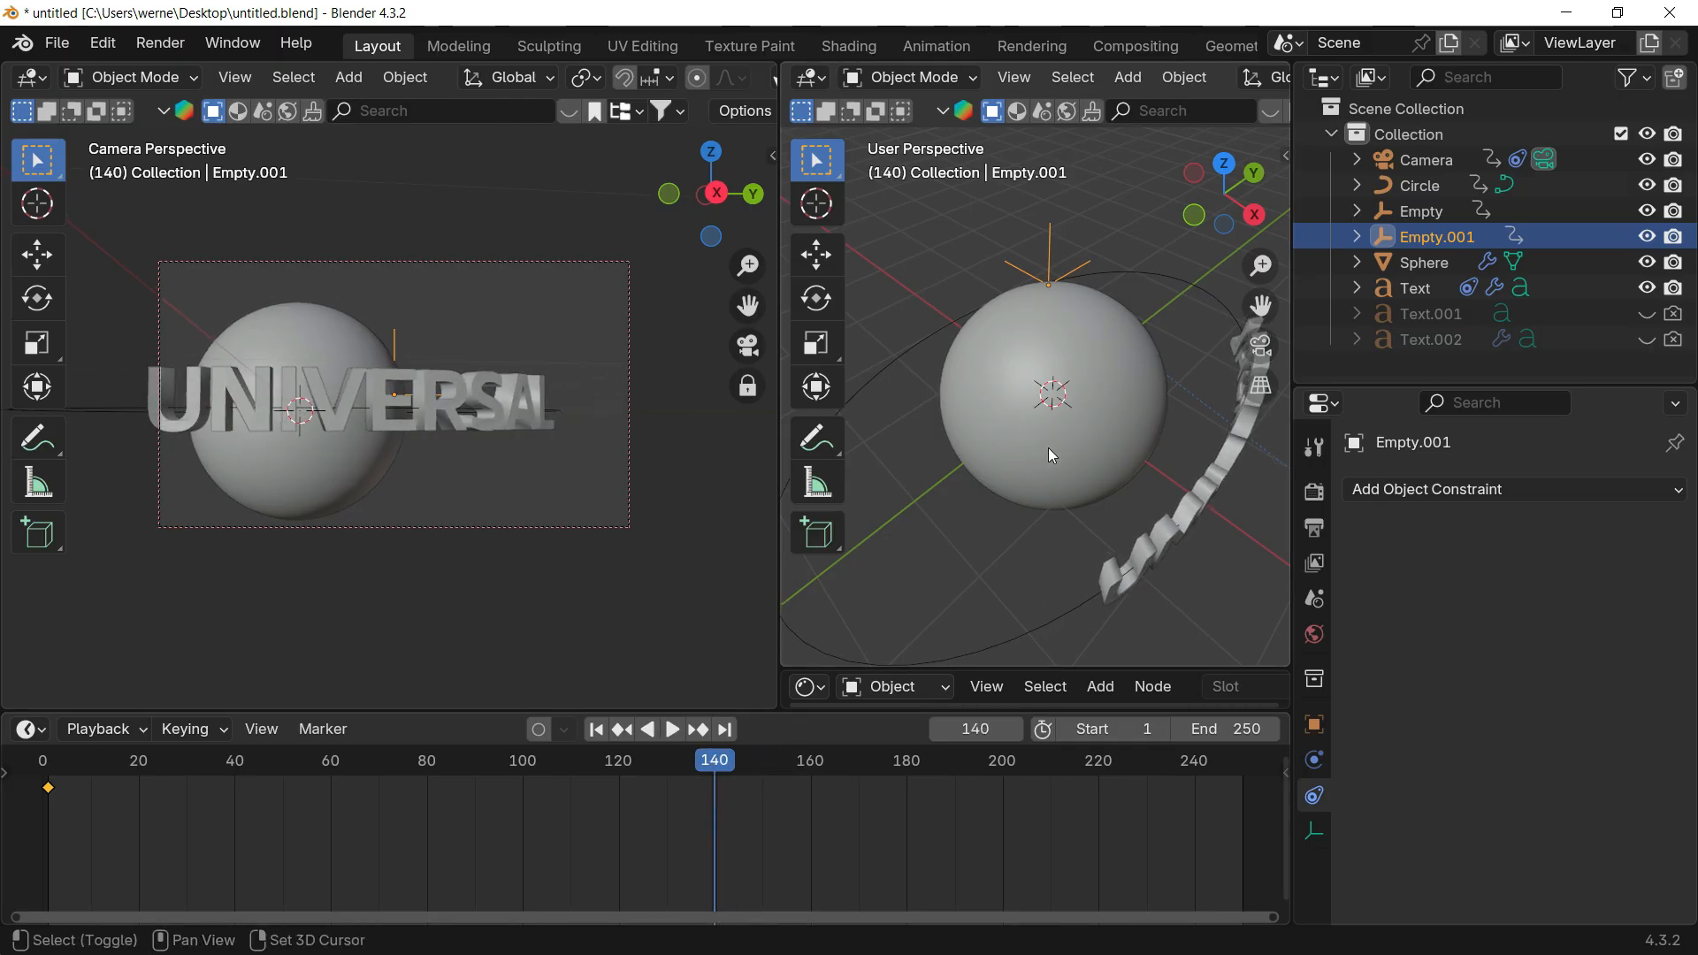
key(shift+s)
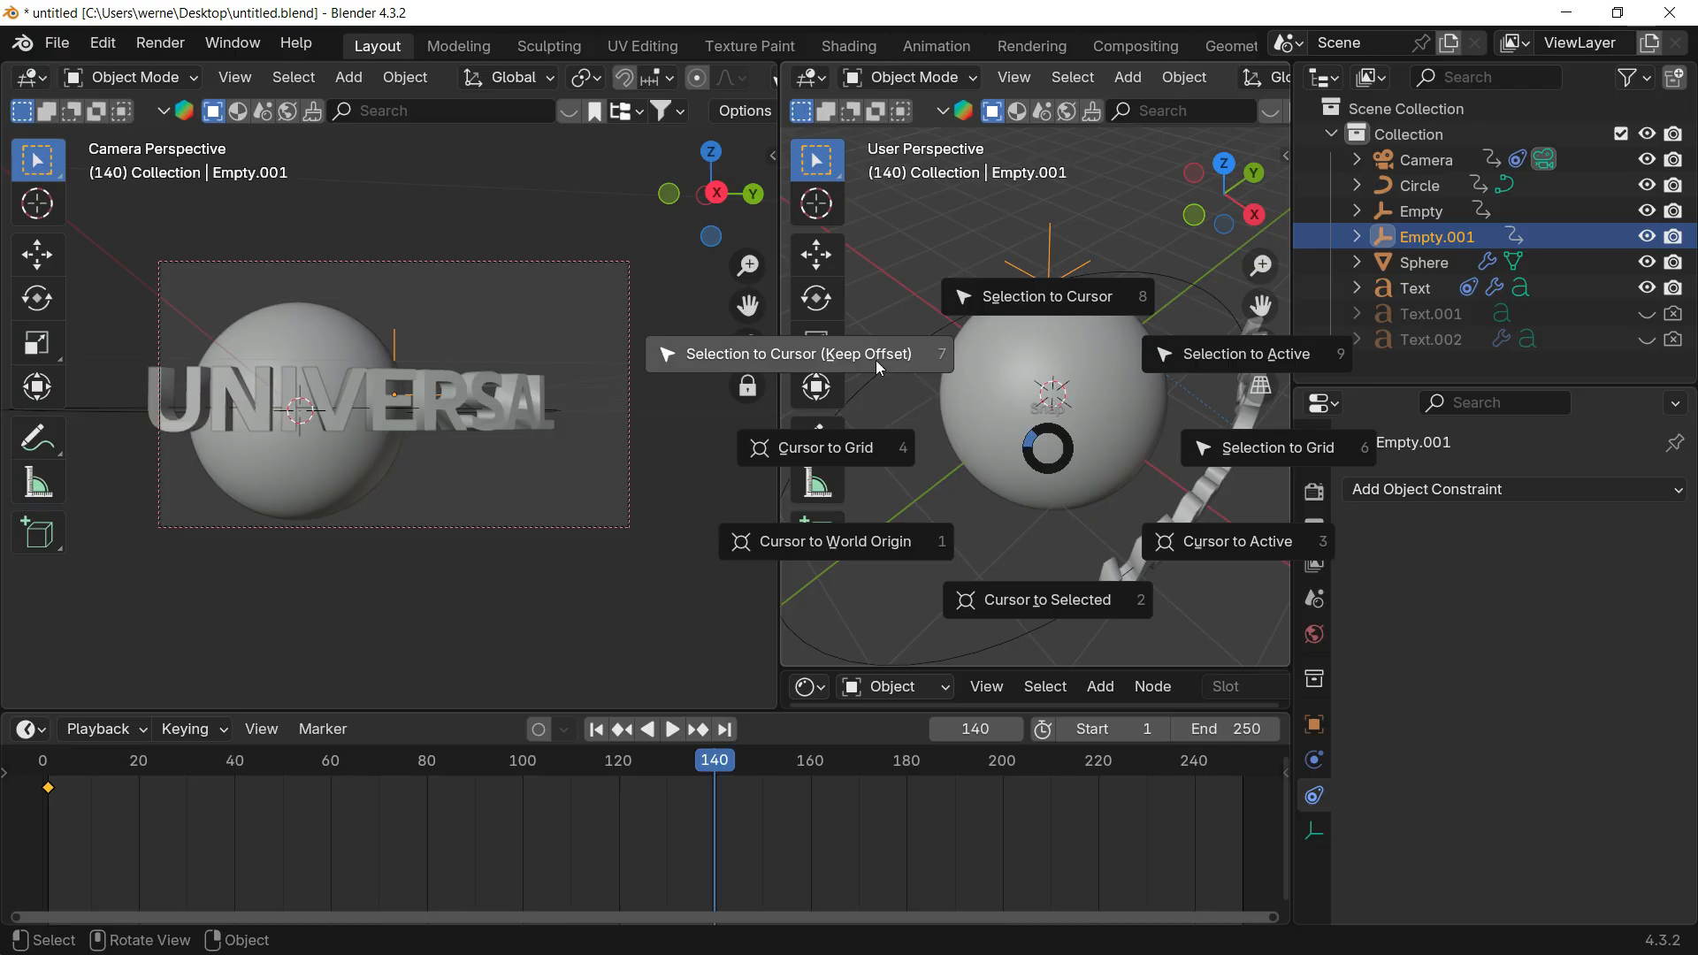
click(849, 354)
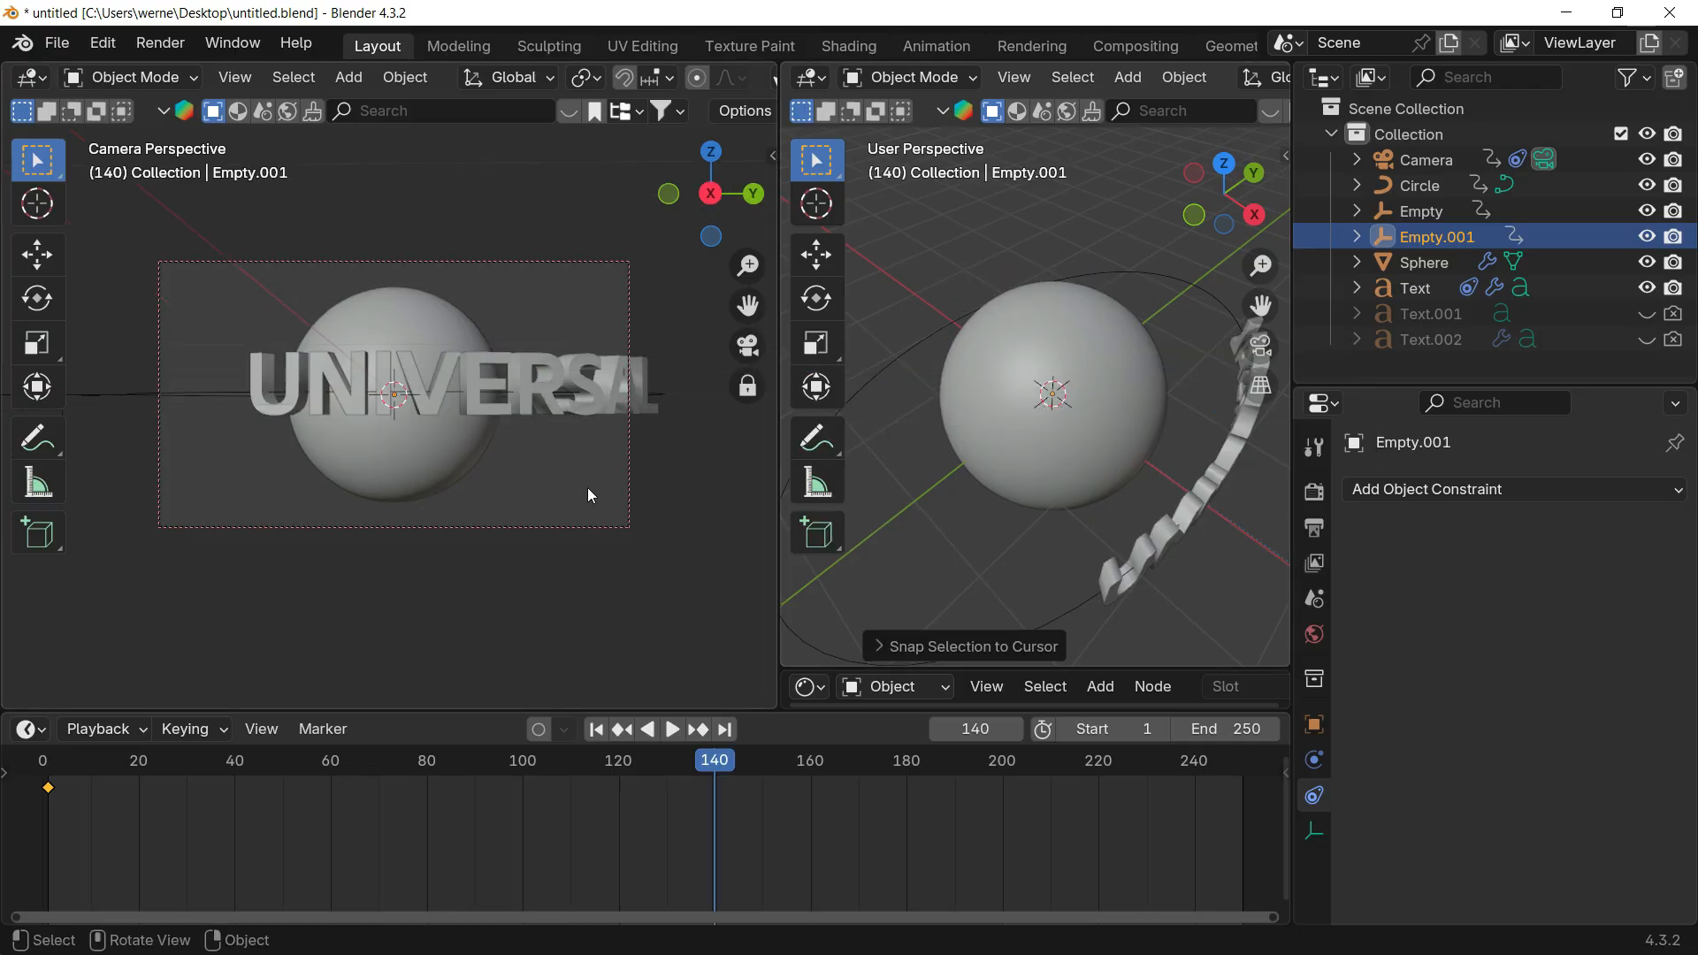
key(i)
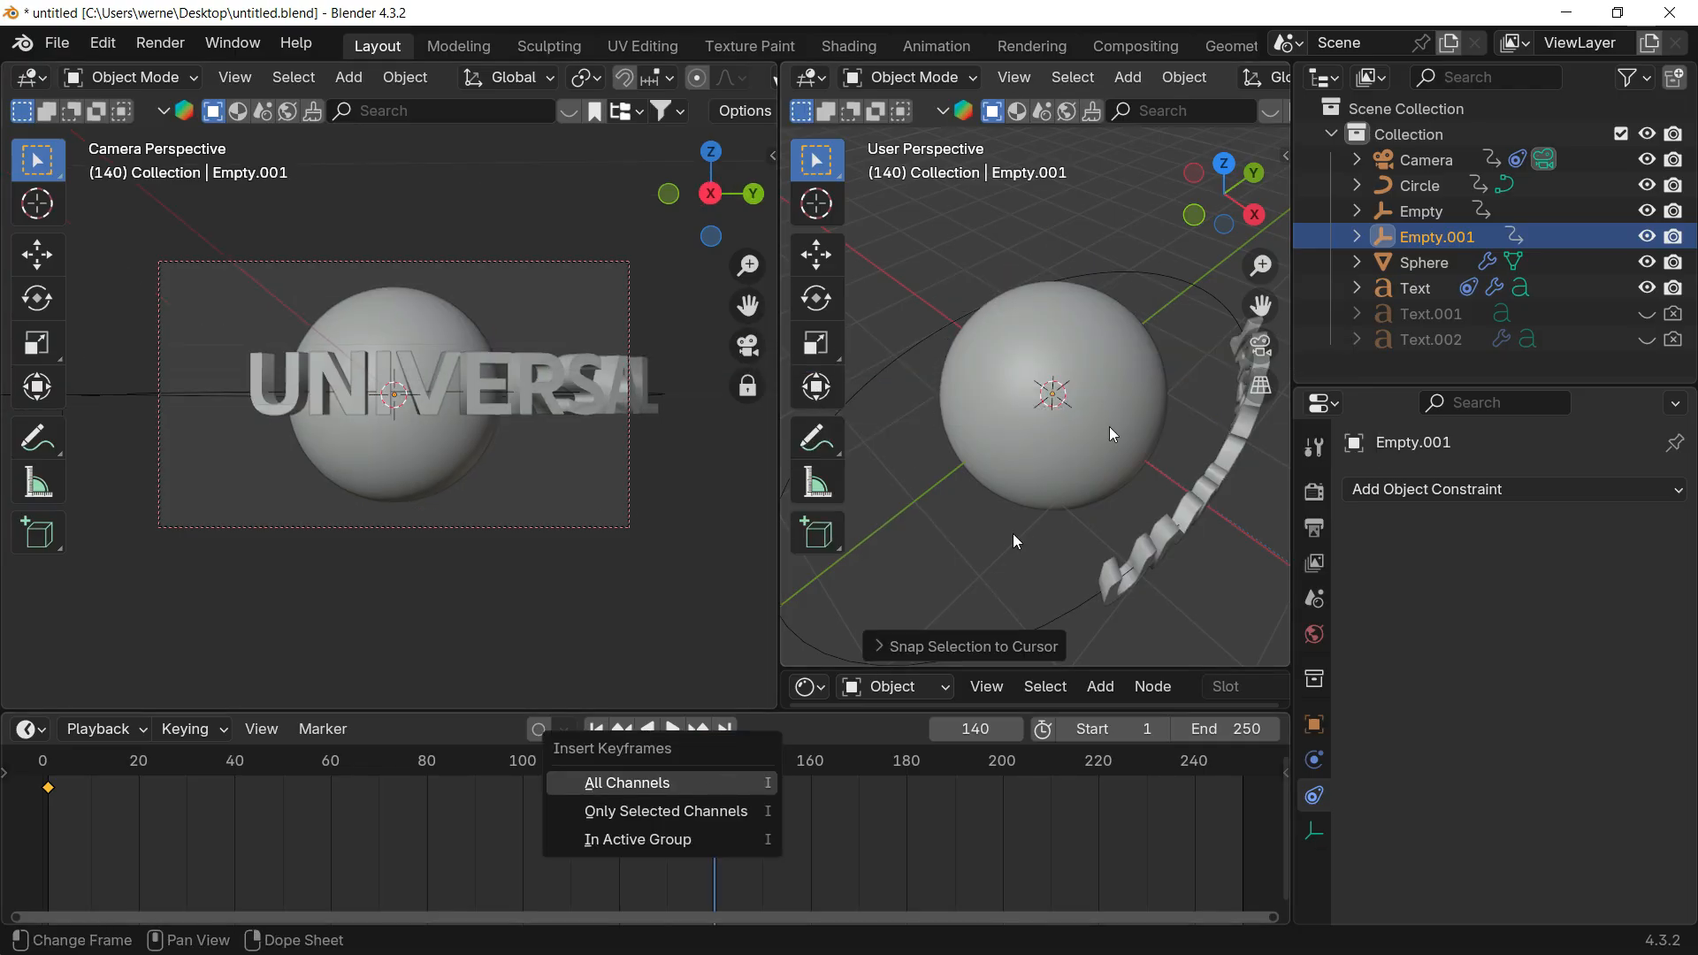
key(i)
Step: Set the interpolation mode of both Empty.001 keyframes to Bézier and play the animation back from the start
key(space)
click(453, 766)
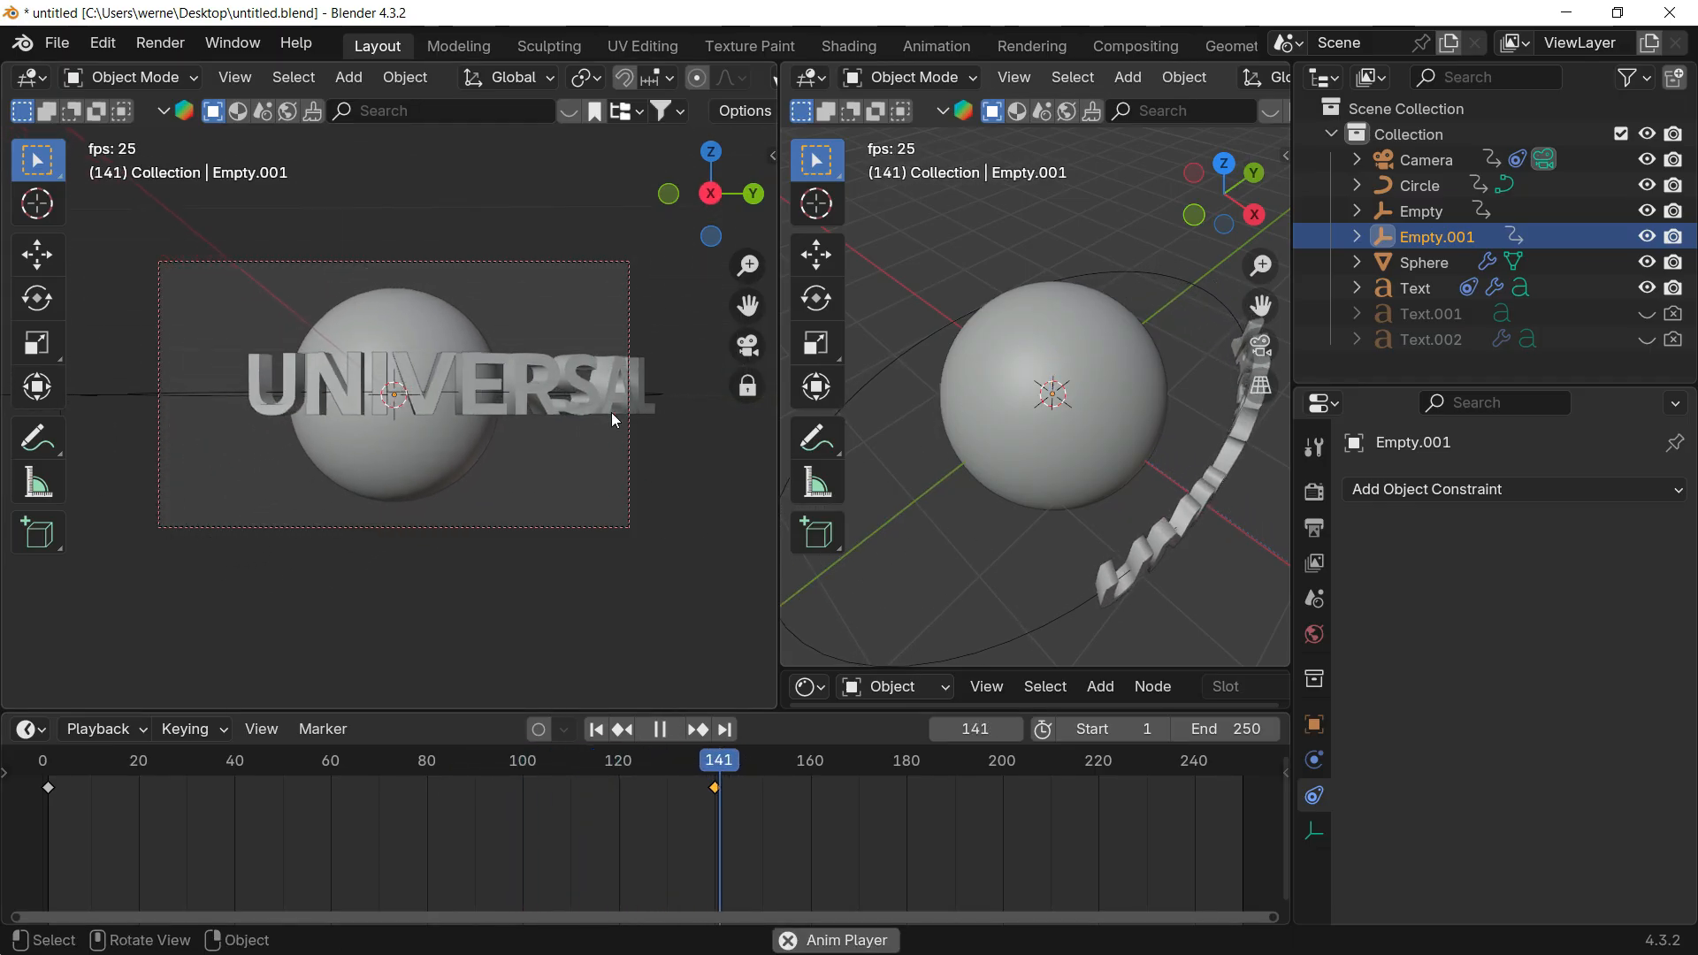
key(space)
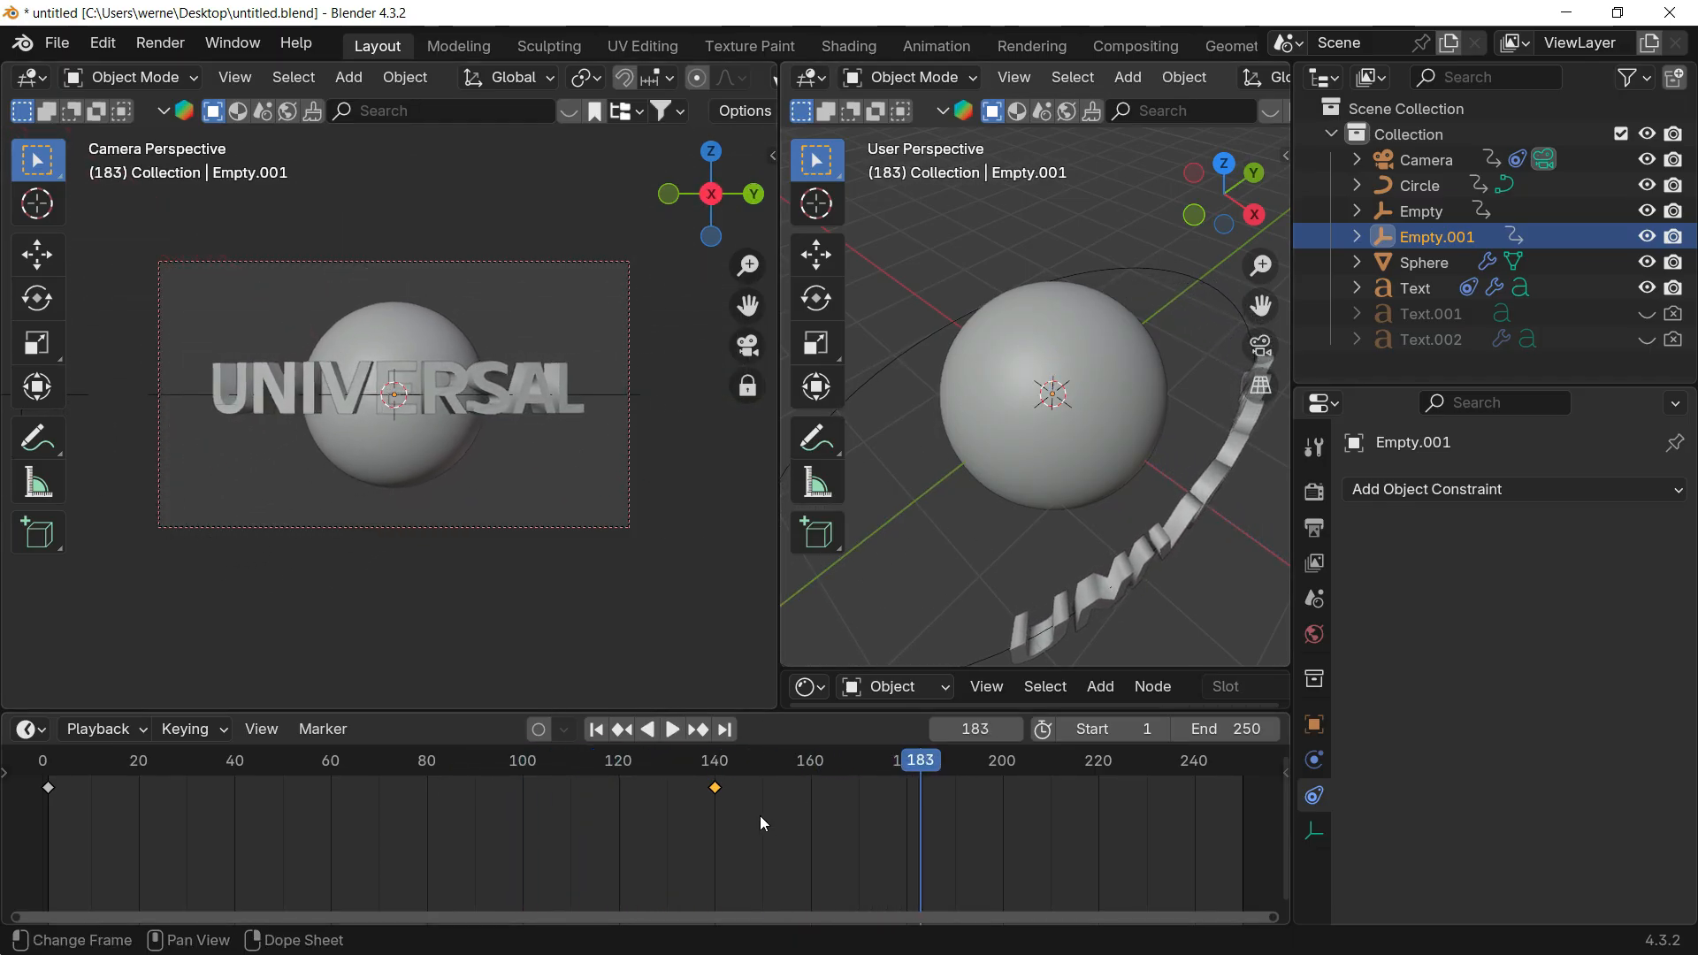
drag(763, 815, 19, 768)
right_click(256, 798)
mouse_move(250, 750)
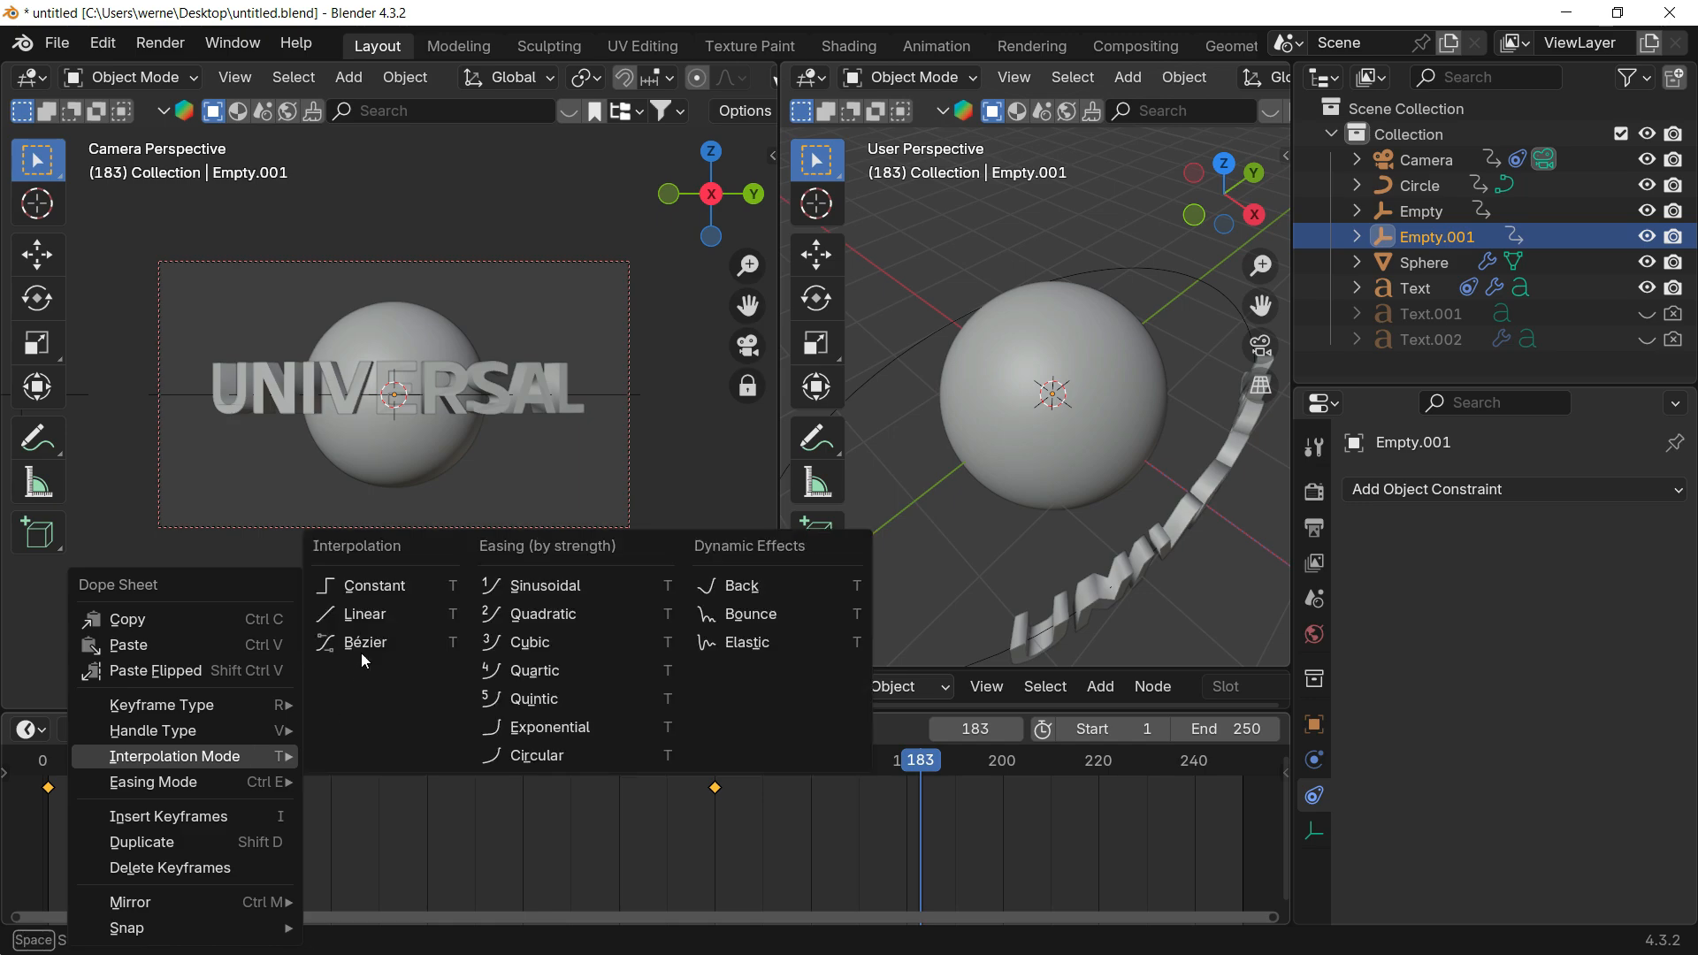
click(361, 650)
drag(692, 759, 52, 772)
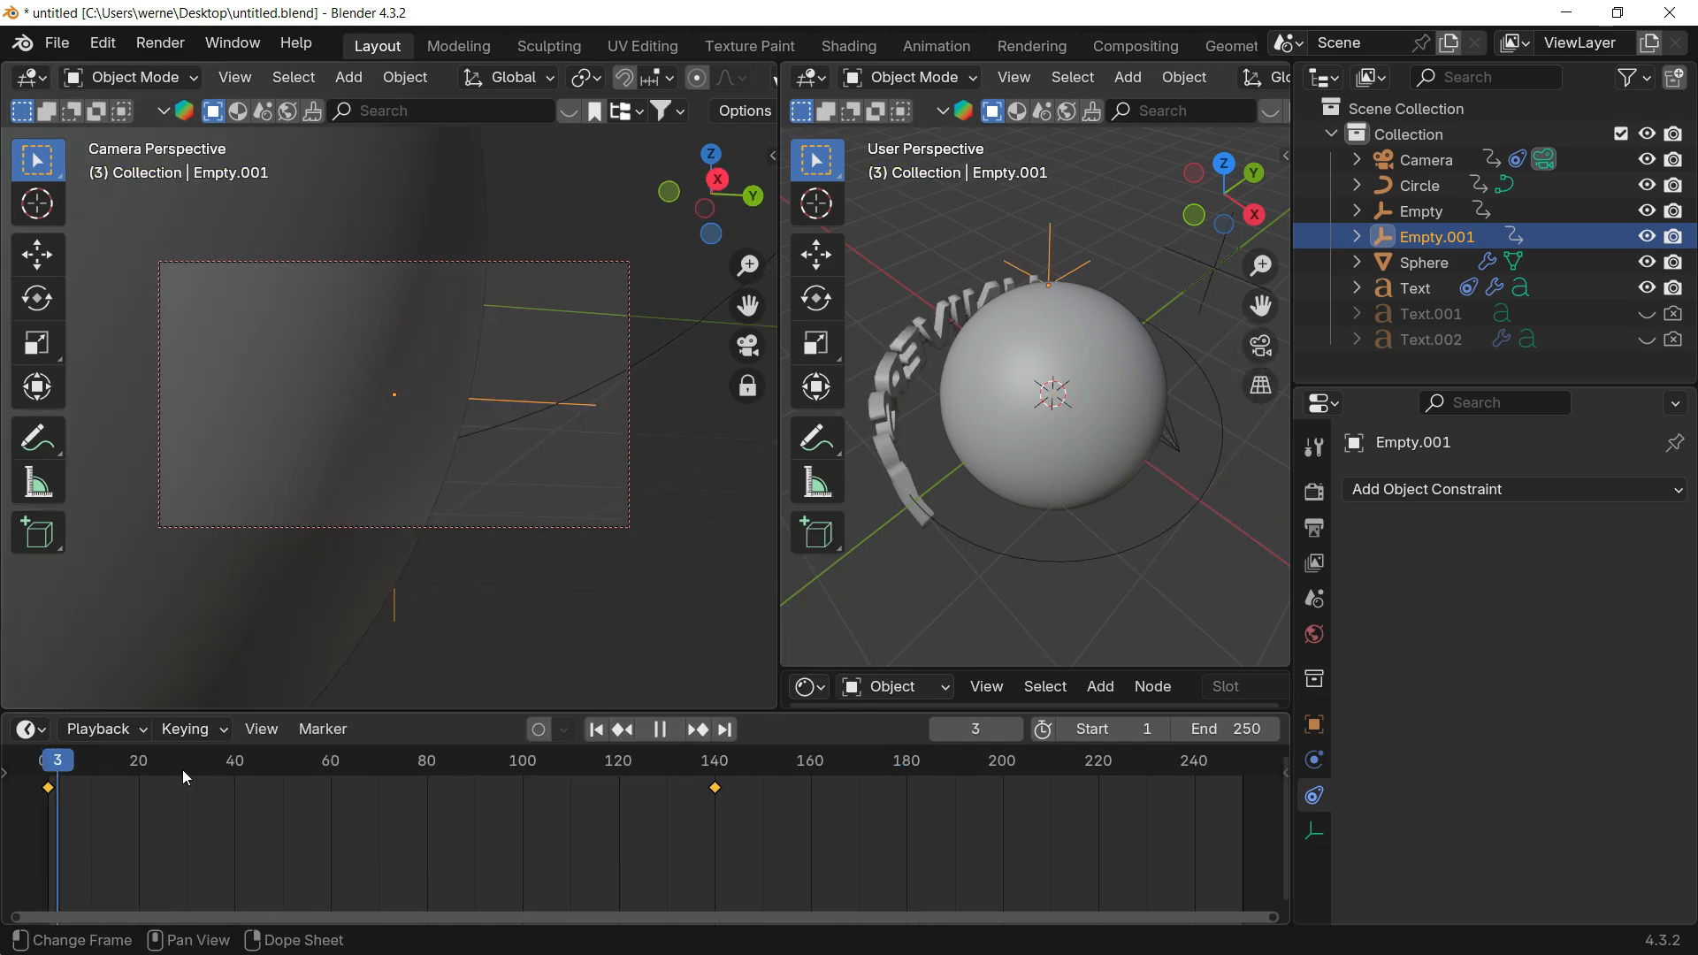
drag(183, 769, 53, 796)
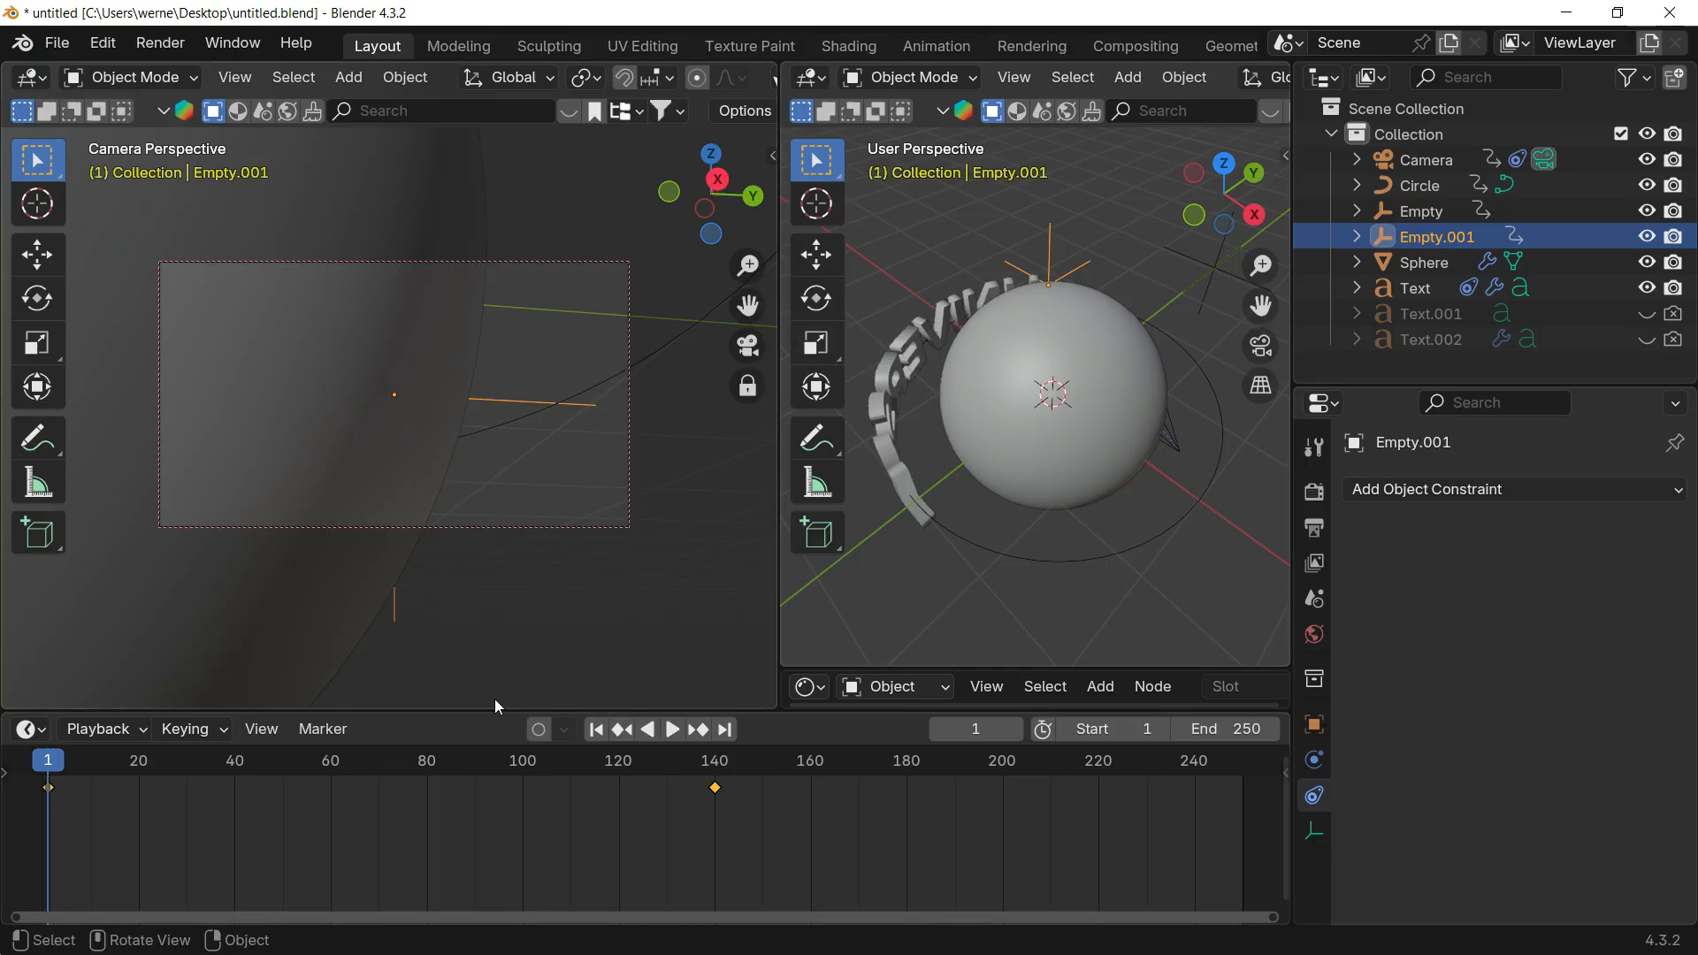
Step: Select the camera at frame 20, raise it about 1.27 m along the global Z axis and update its keyframe
drag(114, 751, 140, 772)
mouse_move(1191, 474)
middle_down()
mouse_move(1140, 447)
mouse_move(1121, 488)
mouse_move(1189, 450)
middle_up()
click(1196, 451)
middle_drag(1189, 468, 1006, 477)
scroll(1006, 478, up, 2)
drag(241, 761, 140, 775)
middle_drag(1096, 554, 1048, 521)
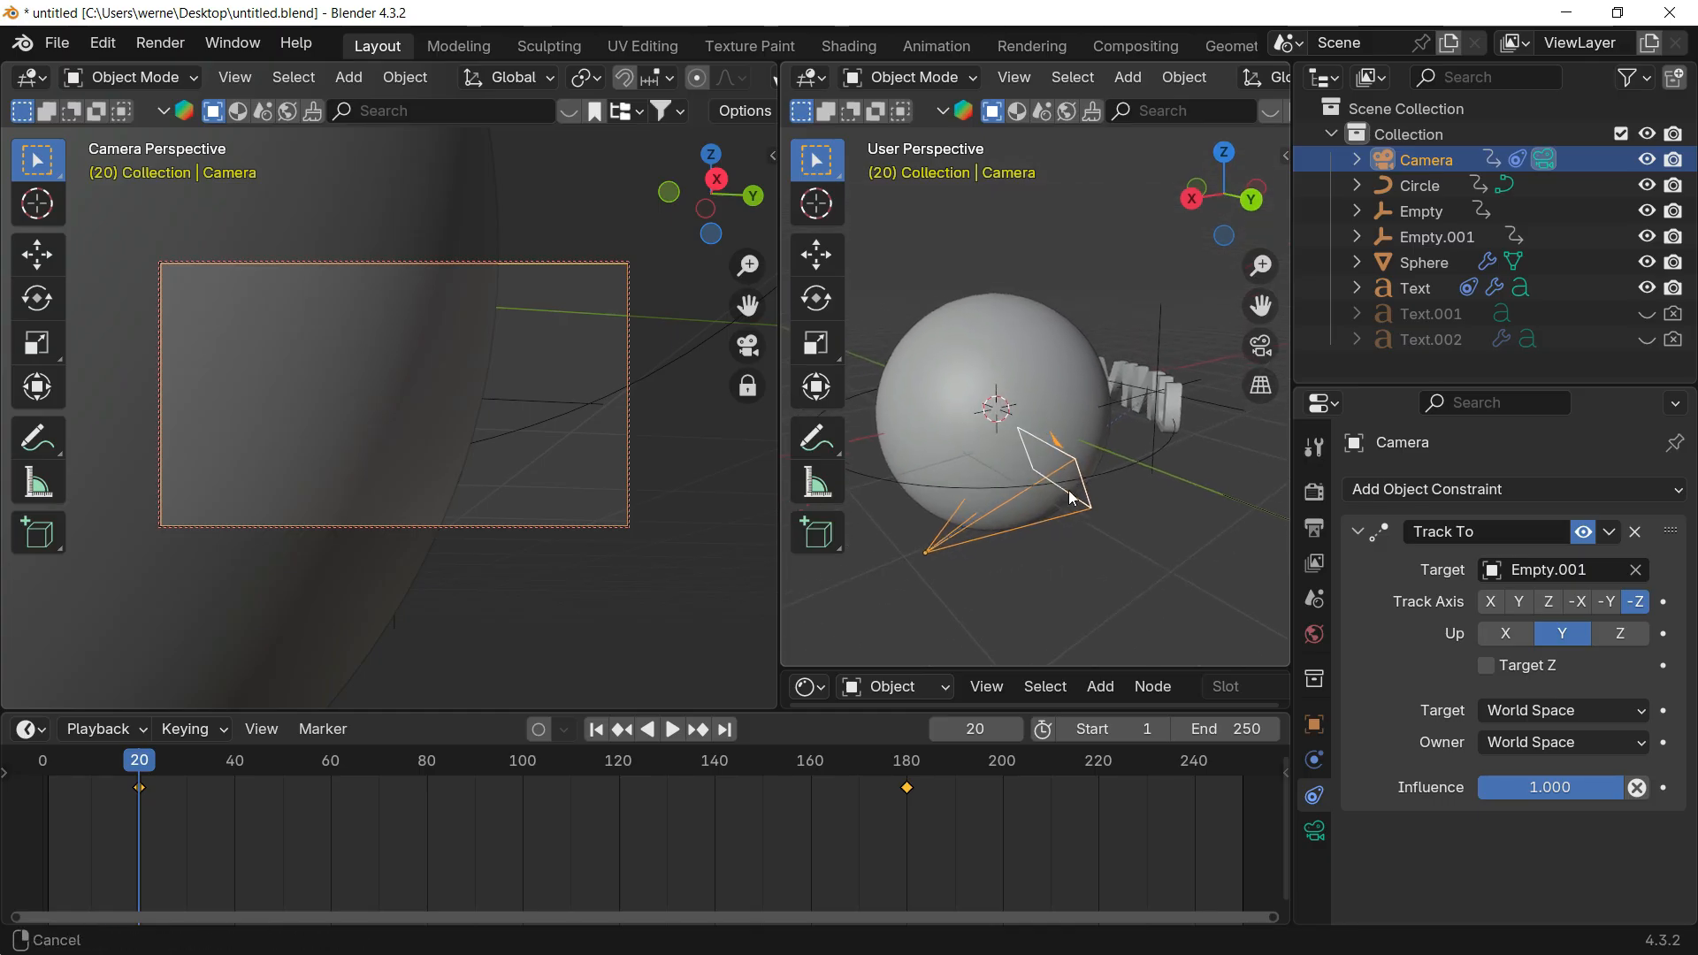
key(g)
key(z)
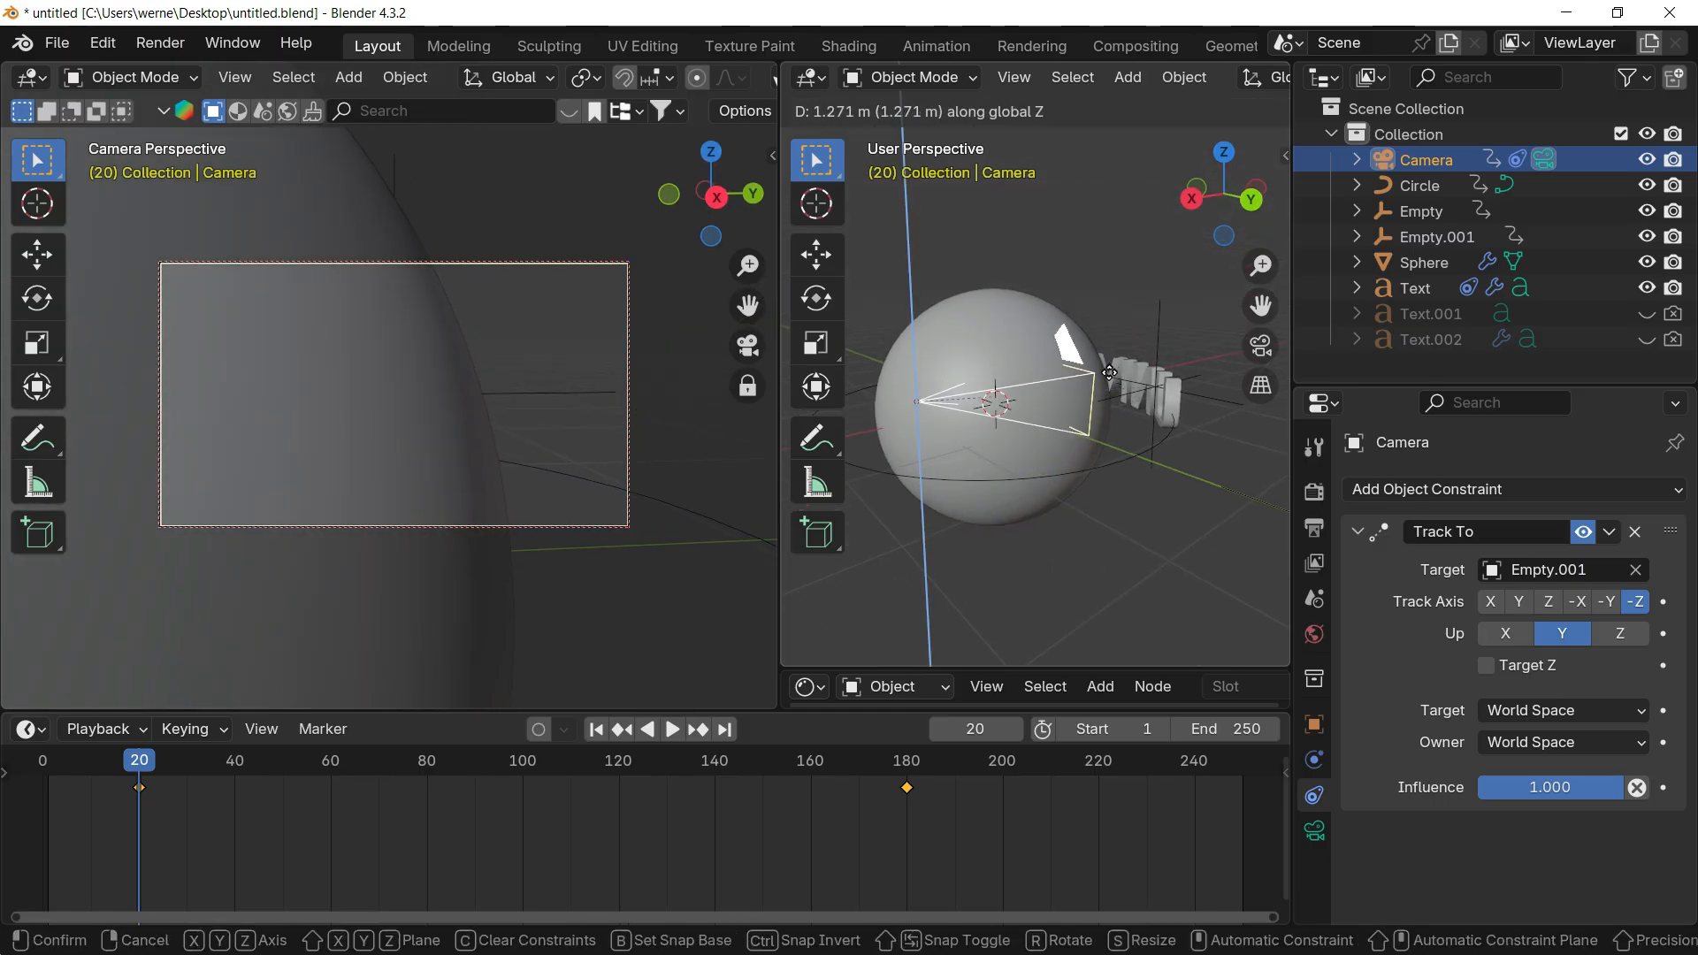
click(1110, 369)
Step: Play and scrub the animation to frame 100 to review the camera's movement past the globe and text
key(space)
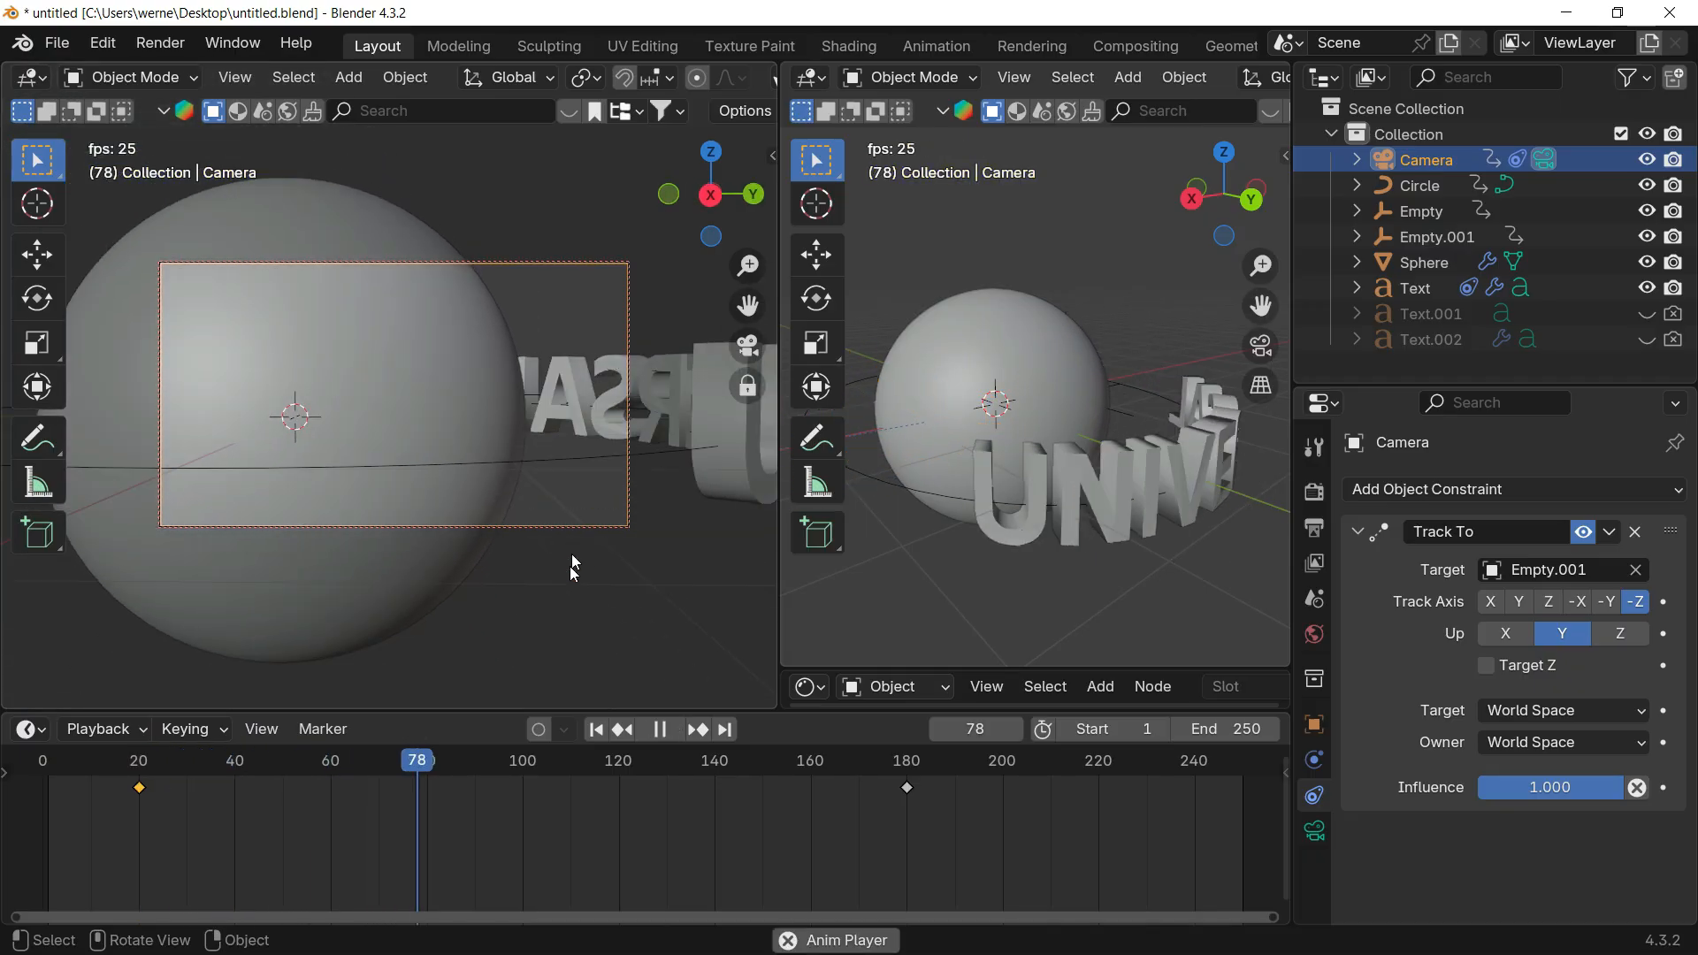
click(104, 784)
drag(104, 783, 196, 779)
key(z)
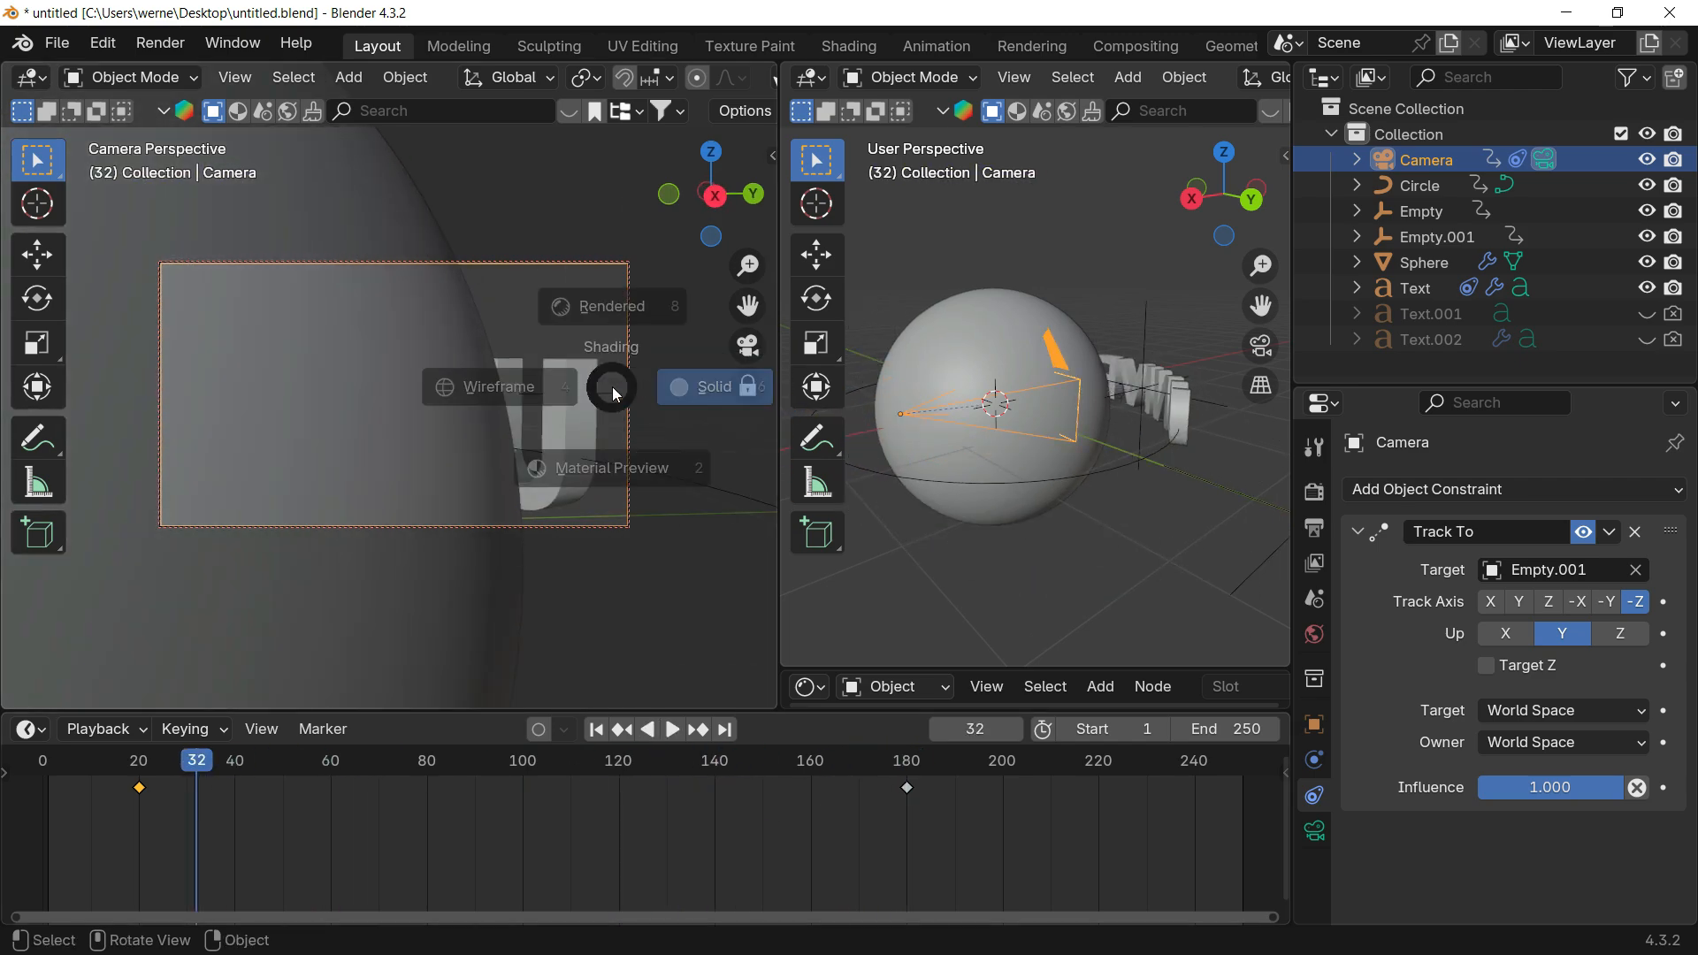
click(752, 389)
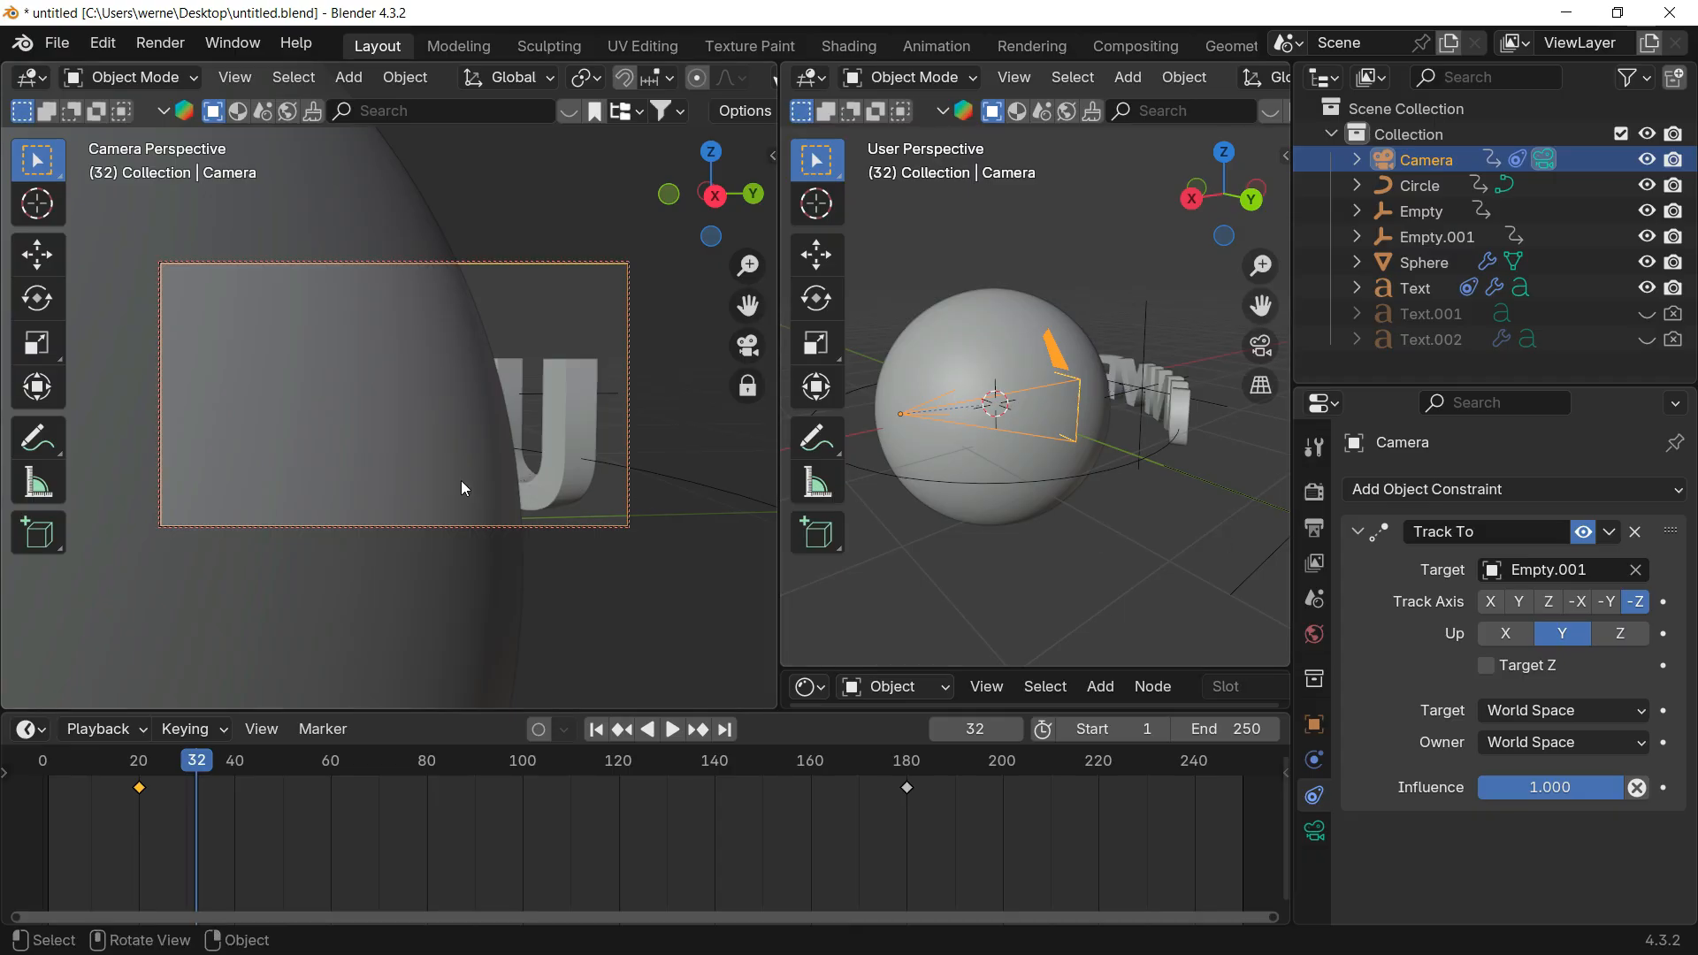
drag(208, 765, 523, 389)
Step: At frame 180, move the camera 3 m along the global X axis, away from the globe, and update its keyframe
scroll(915, 402, down, 6)
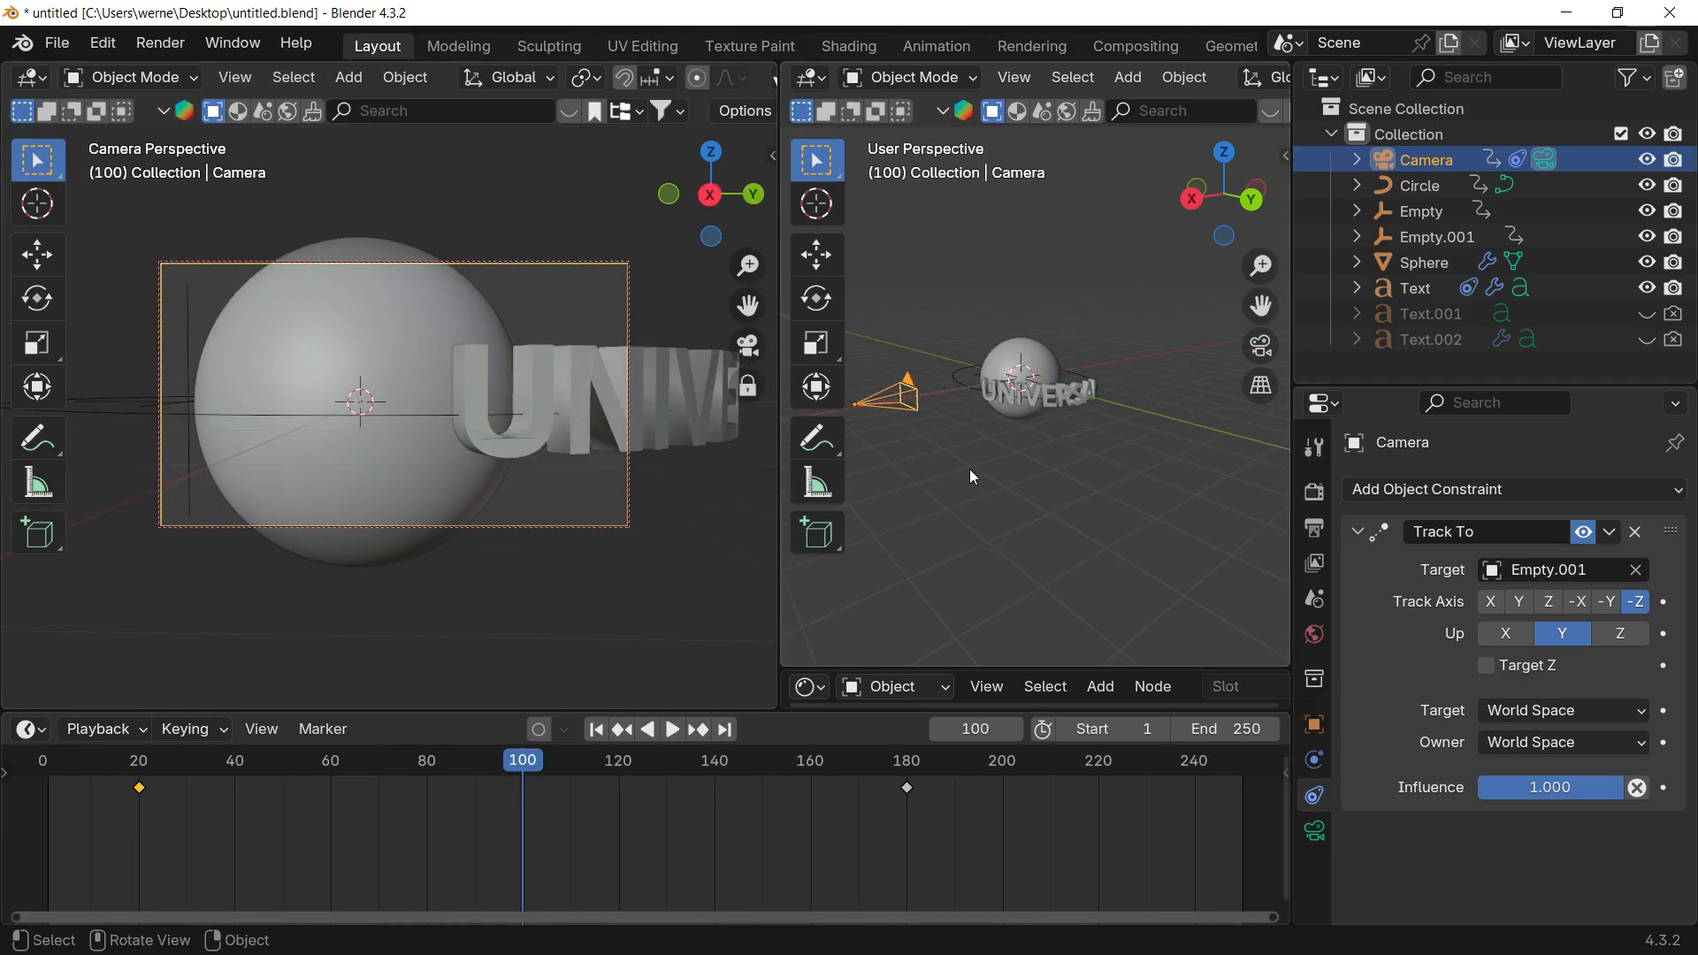
drag(854, 785, 907, 765)
click(907, 764)
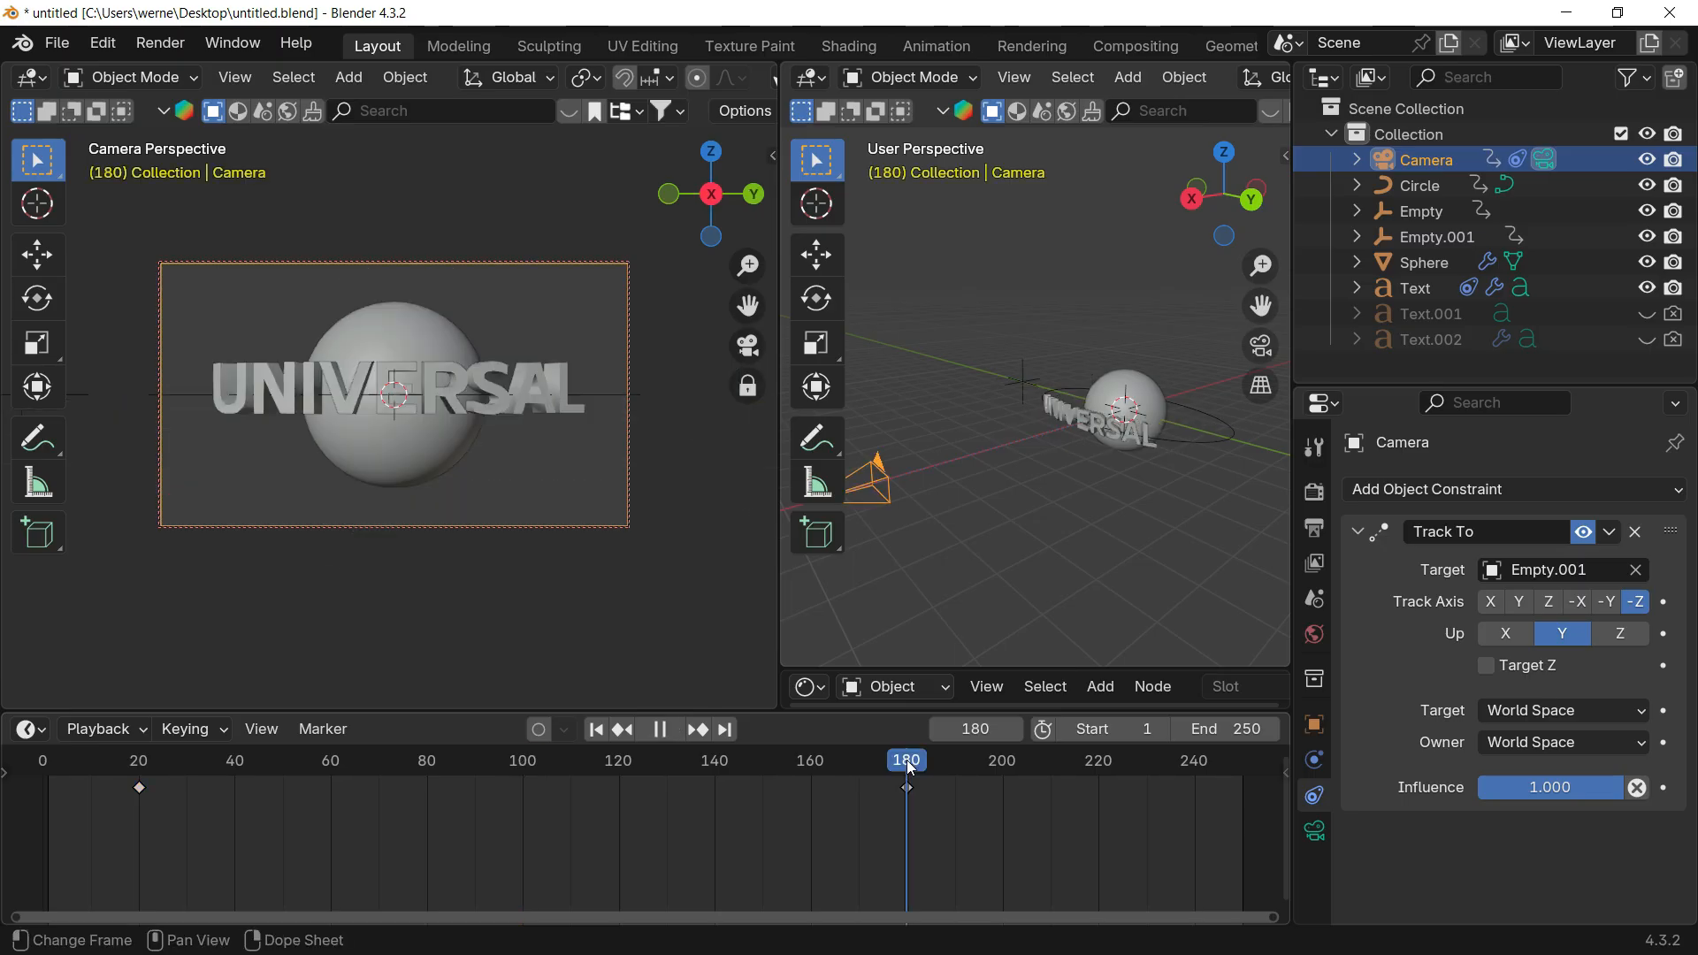
shift+middle_drag(1055, 473, 1140, 496)
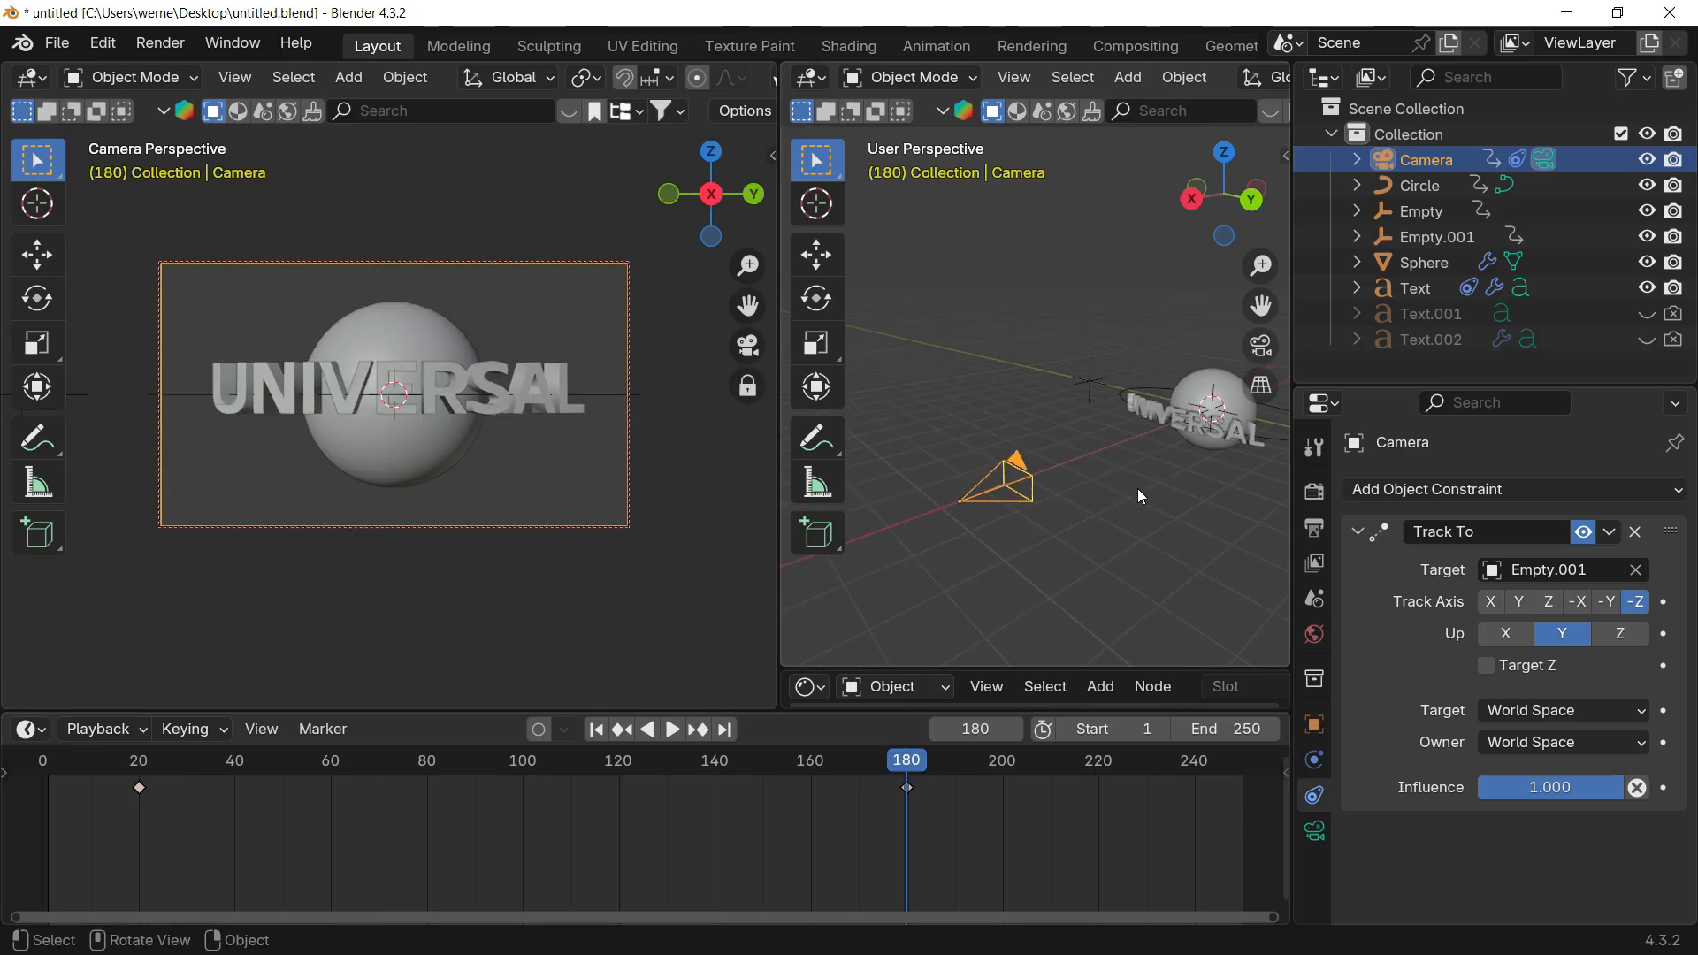
key(g)
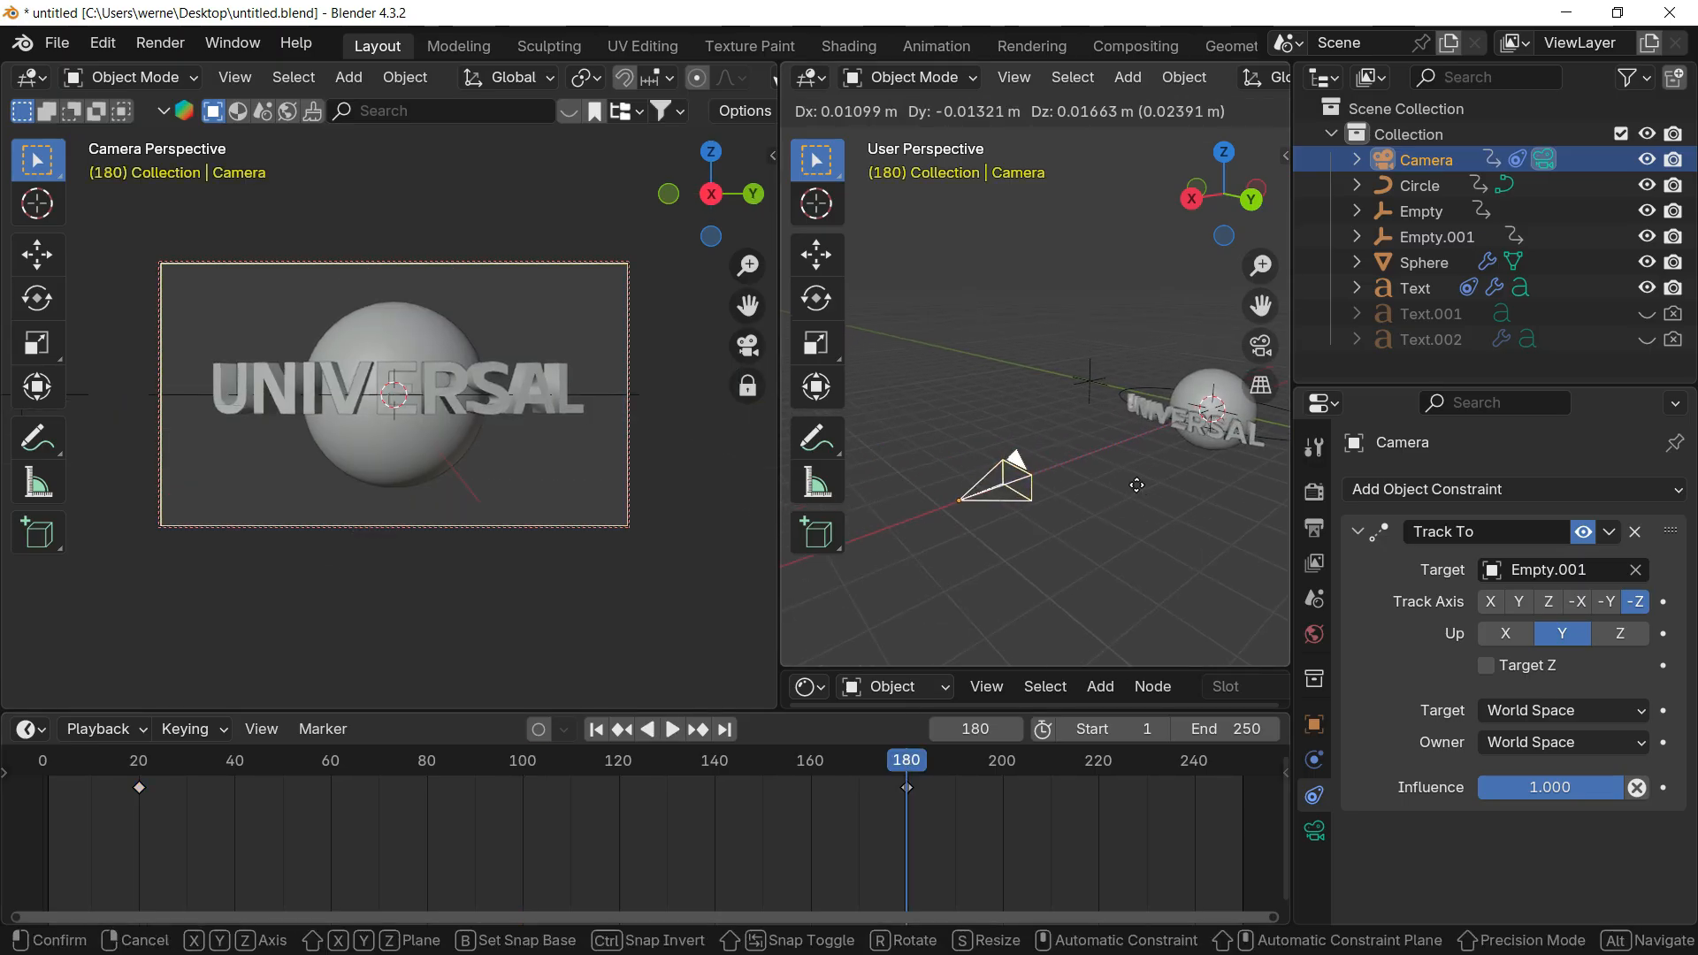
key(x)
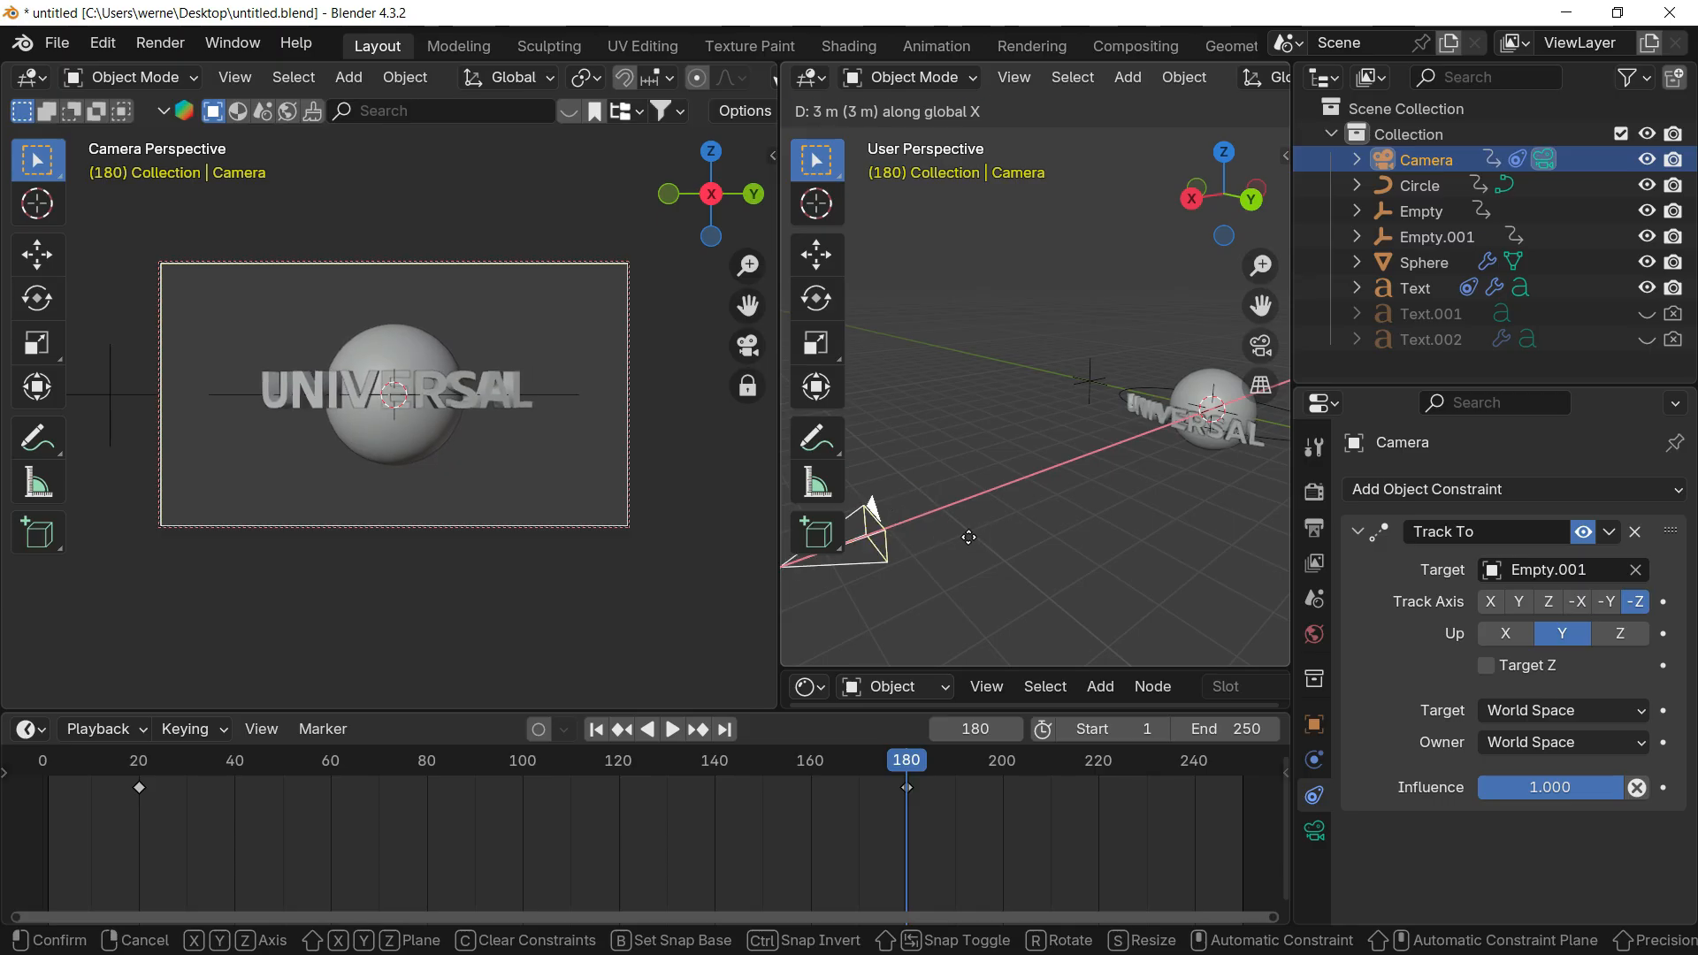
click(1015, 539)
key(i)
Step: Replay the animation to review the longer camera pull-back, and return to the opening frames
key(space)
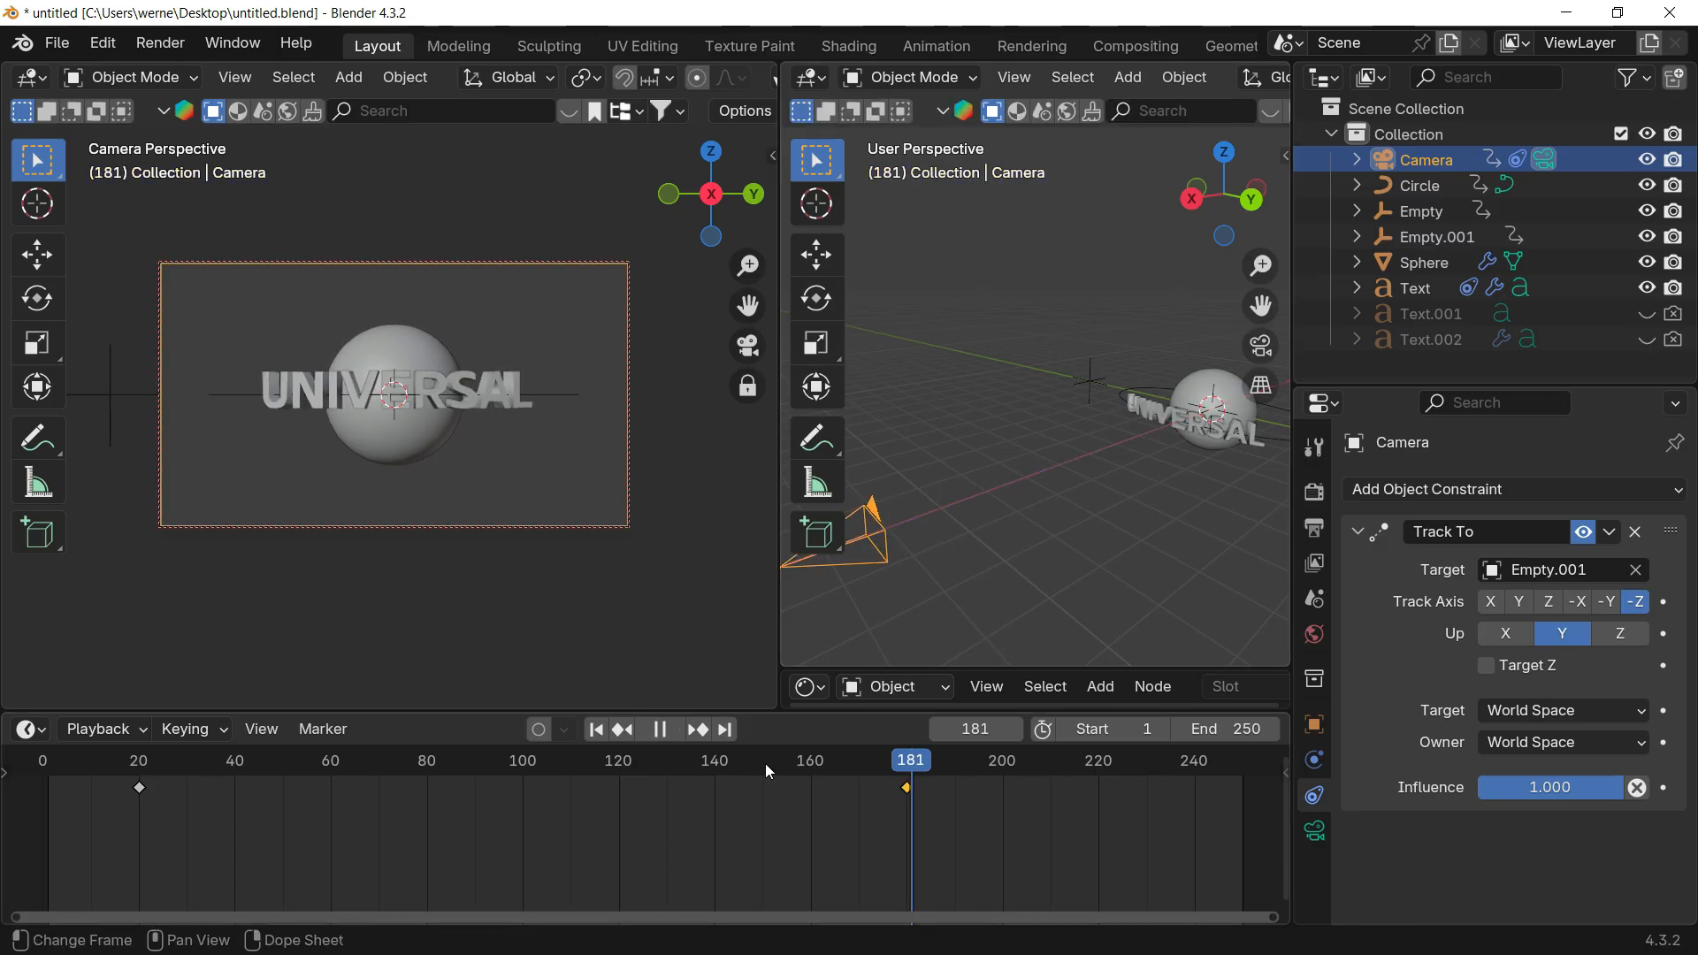
drag(765, 762, 118, 802)
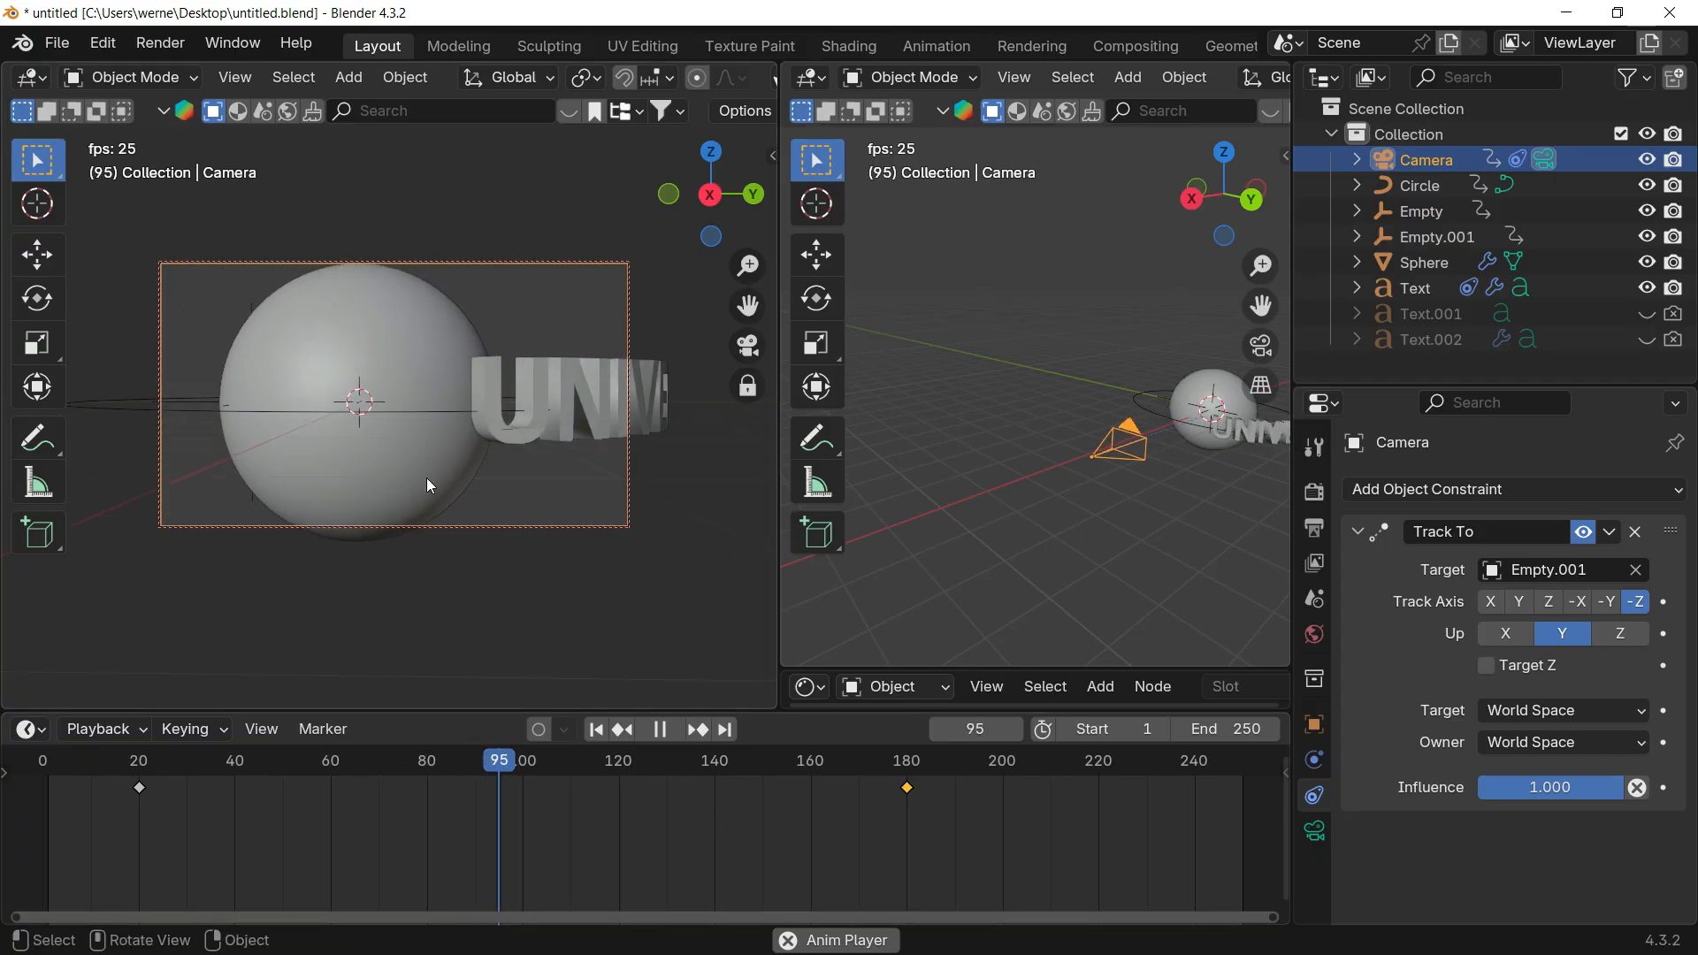
drag(343, 762, 577, 750)
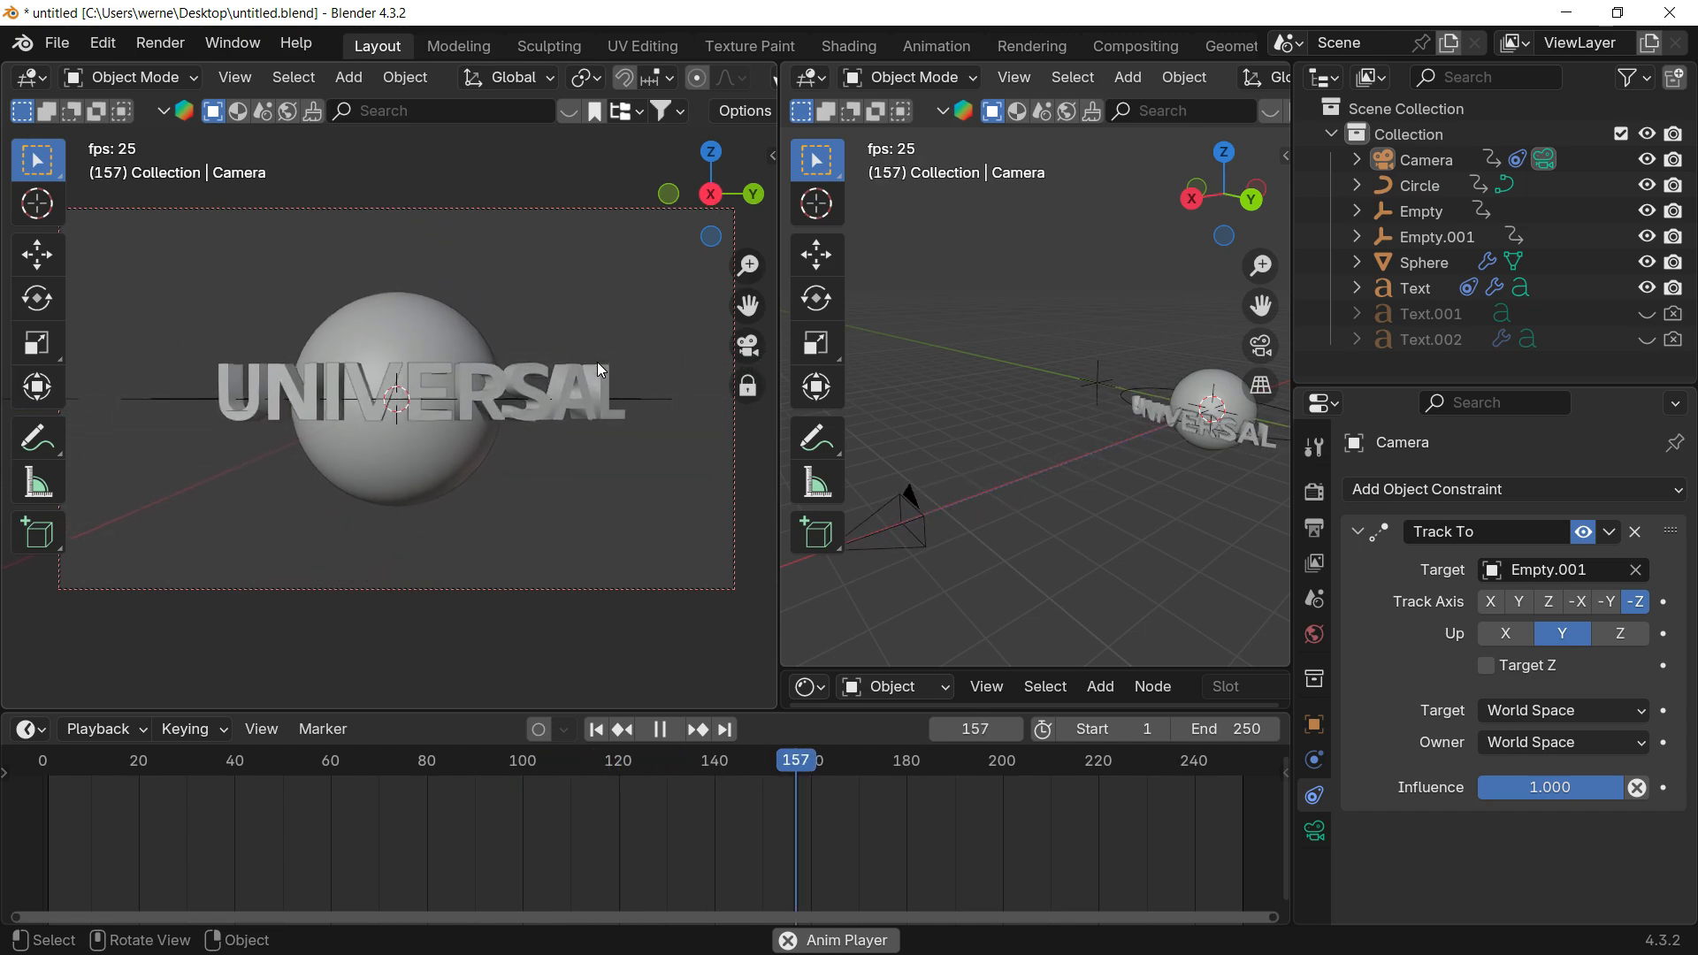
key(space)
drag(799, 777, 52, 783)
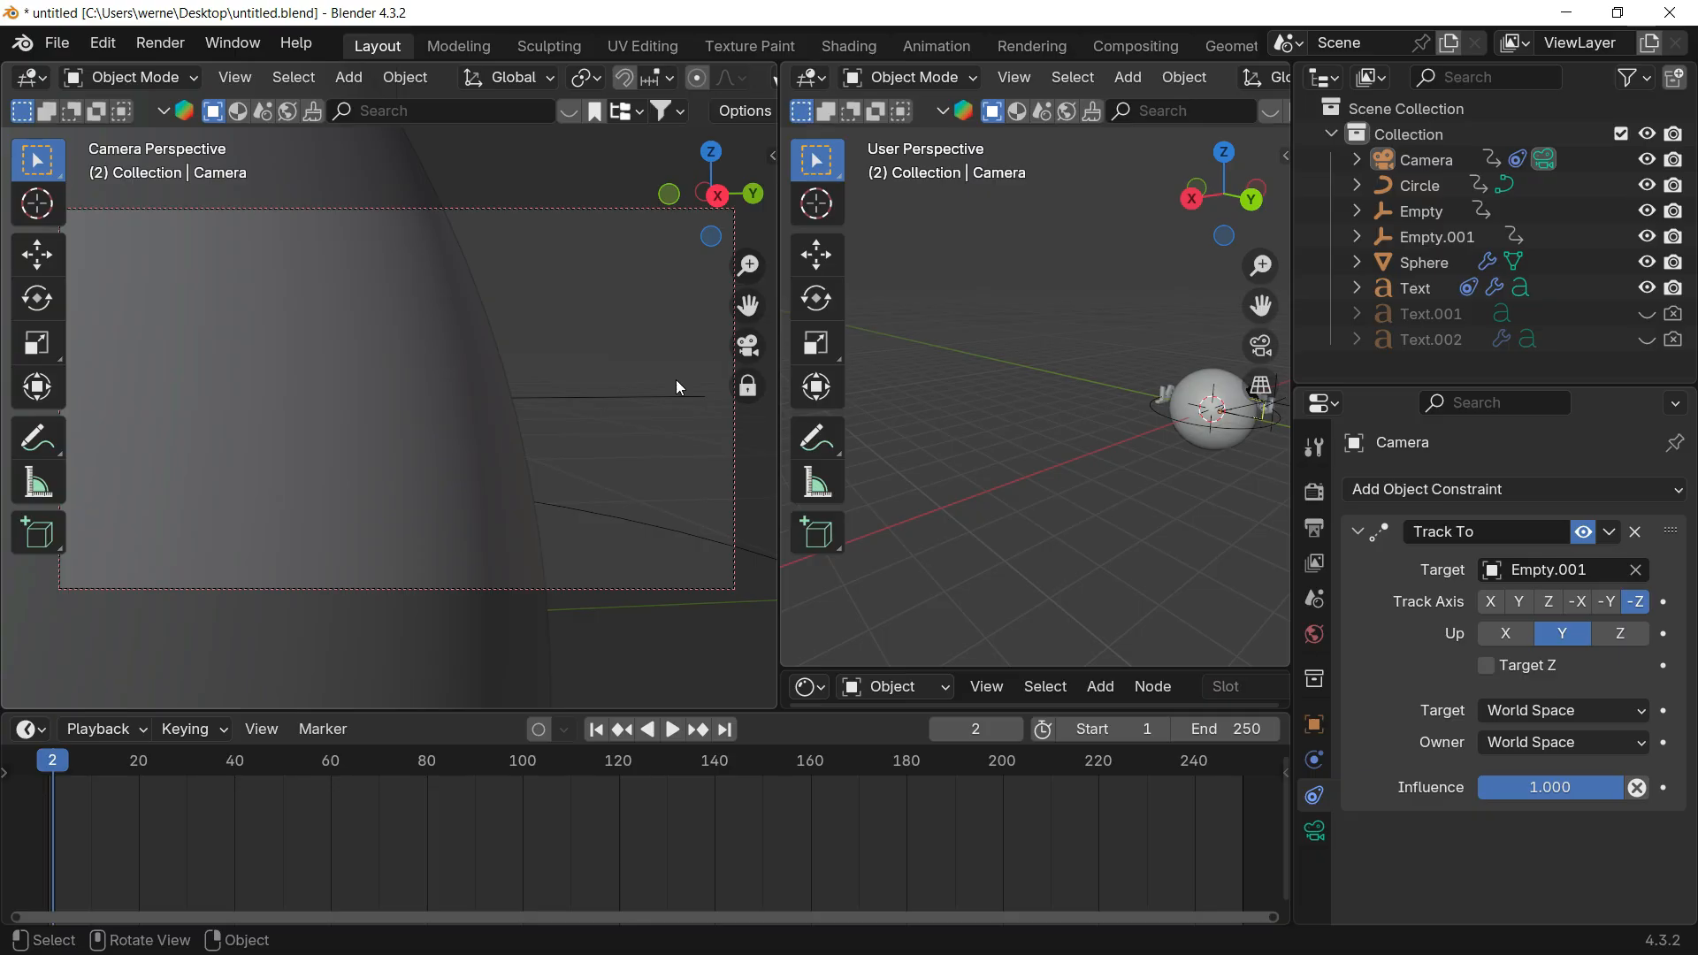
Step: Switch the camera view to Material Preview shading and save the file
key(z)
click(678, 484)
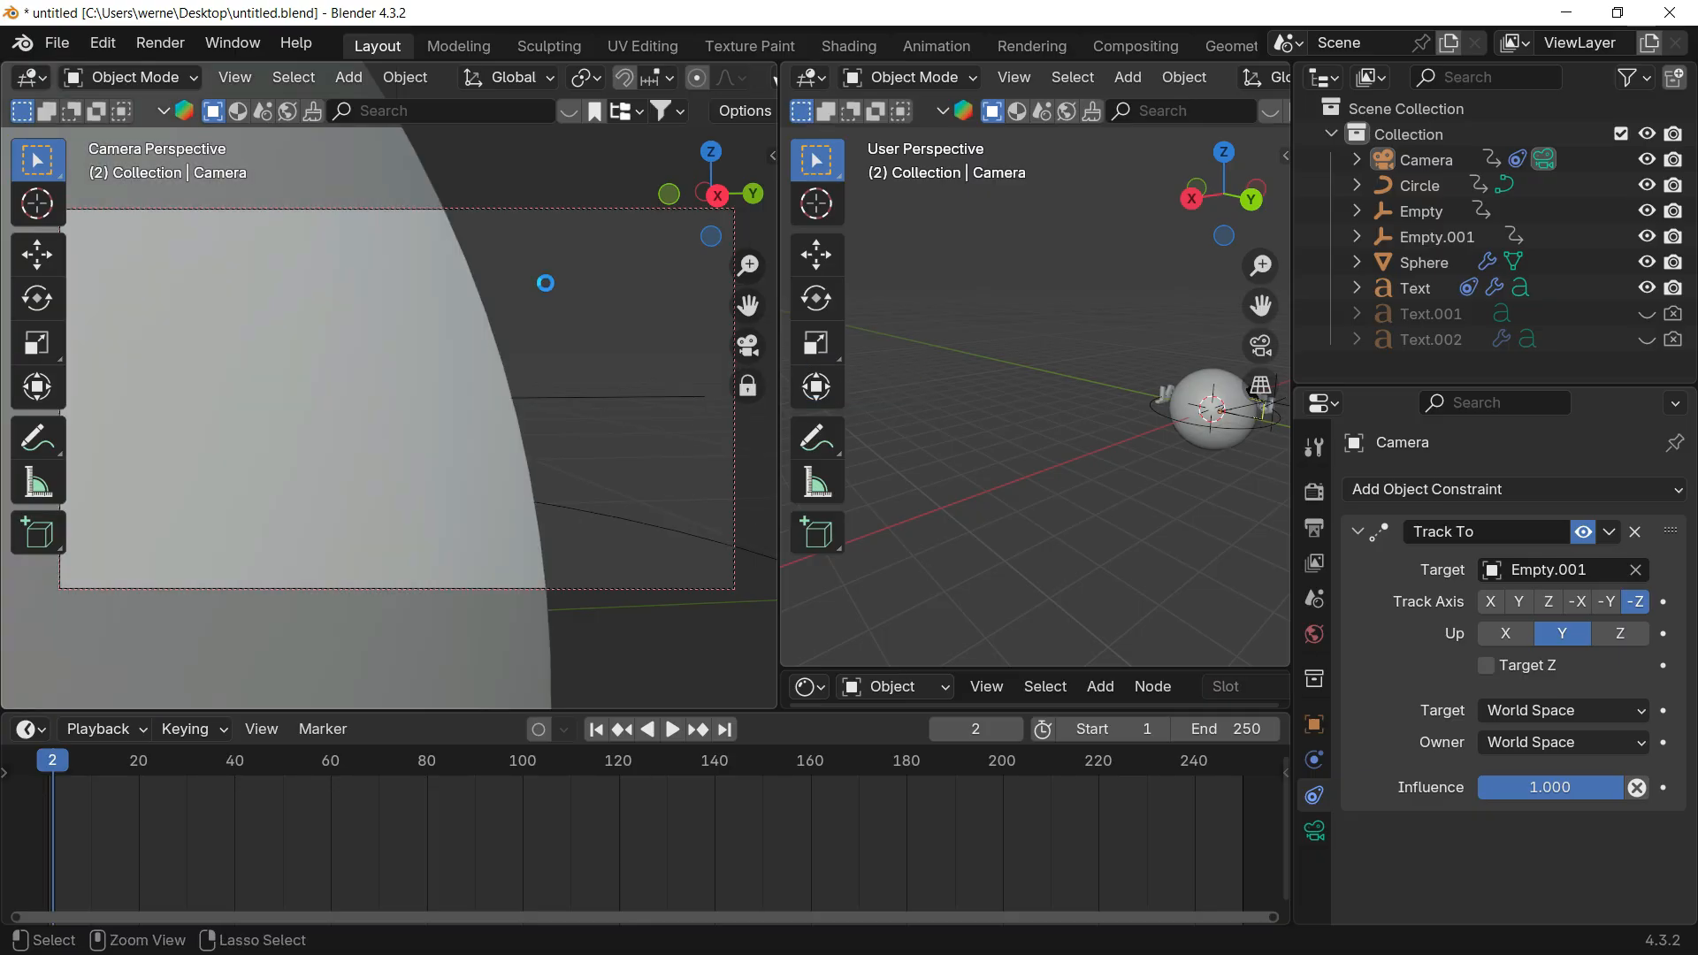
key(ctrl+s)
Step: With the sphere selected at frame 169, widen the user-perspective area and switch it to the Shader Editor
click(485, 364)
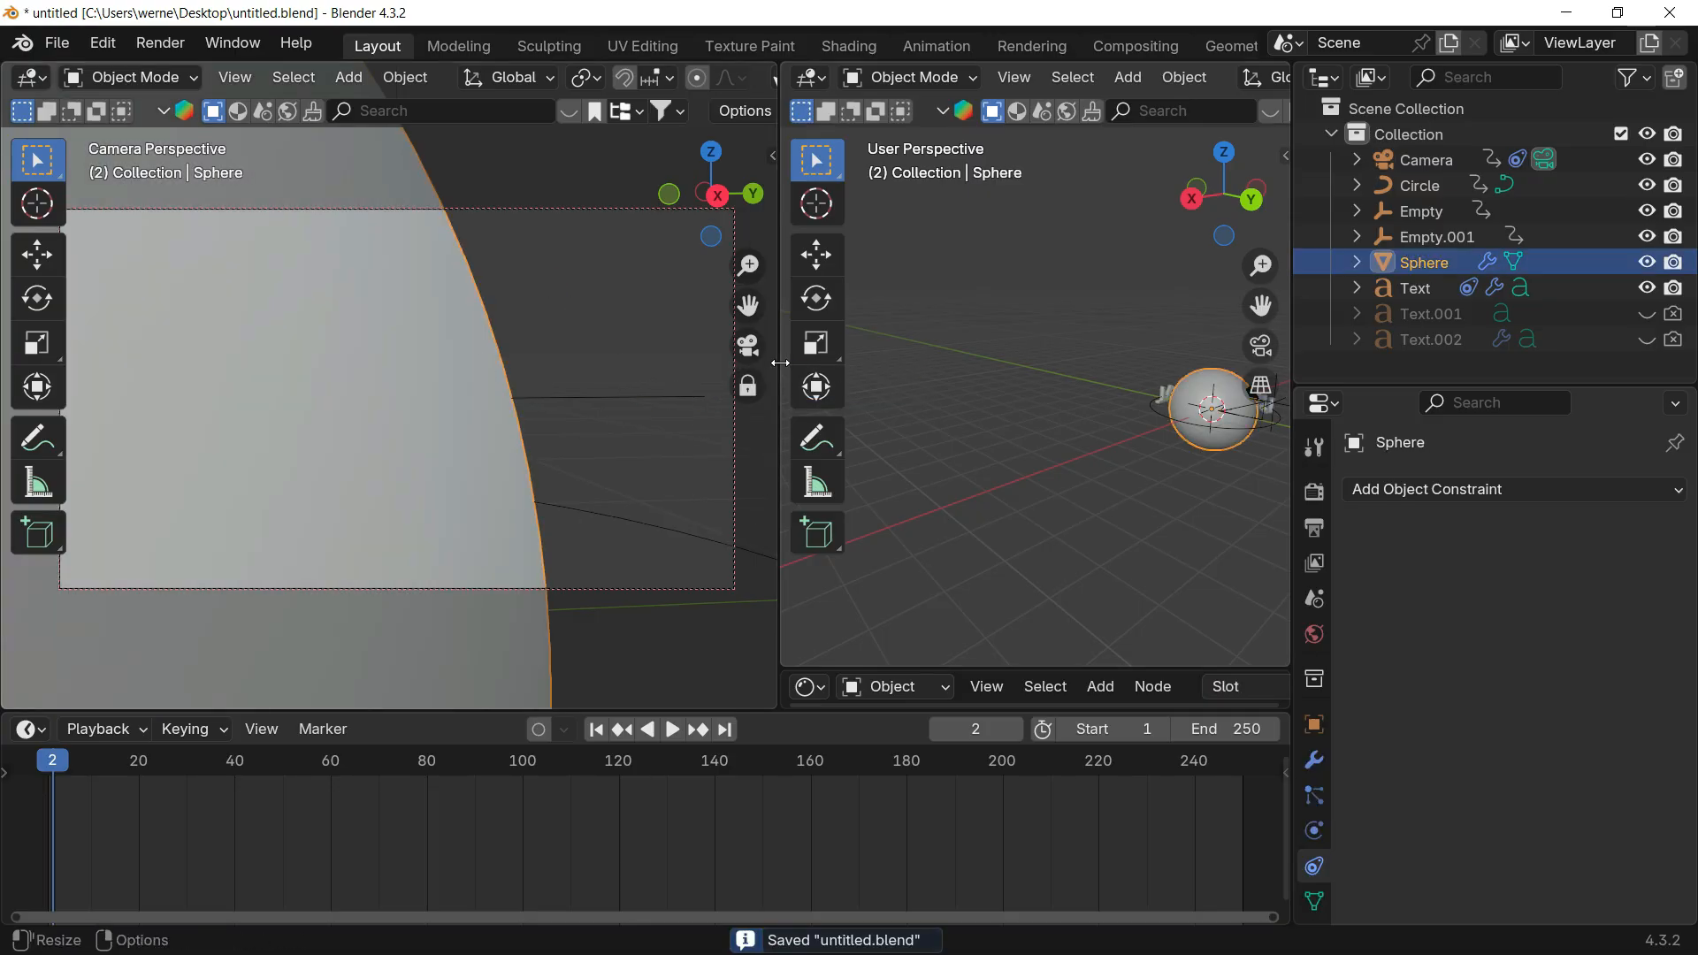
drag(780, 365, 742, 364)
drag(263, 766, 854, 763)
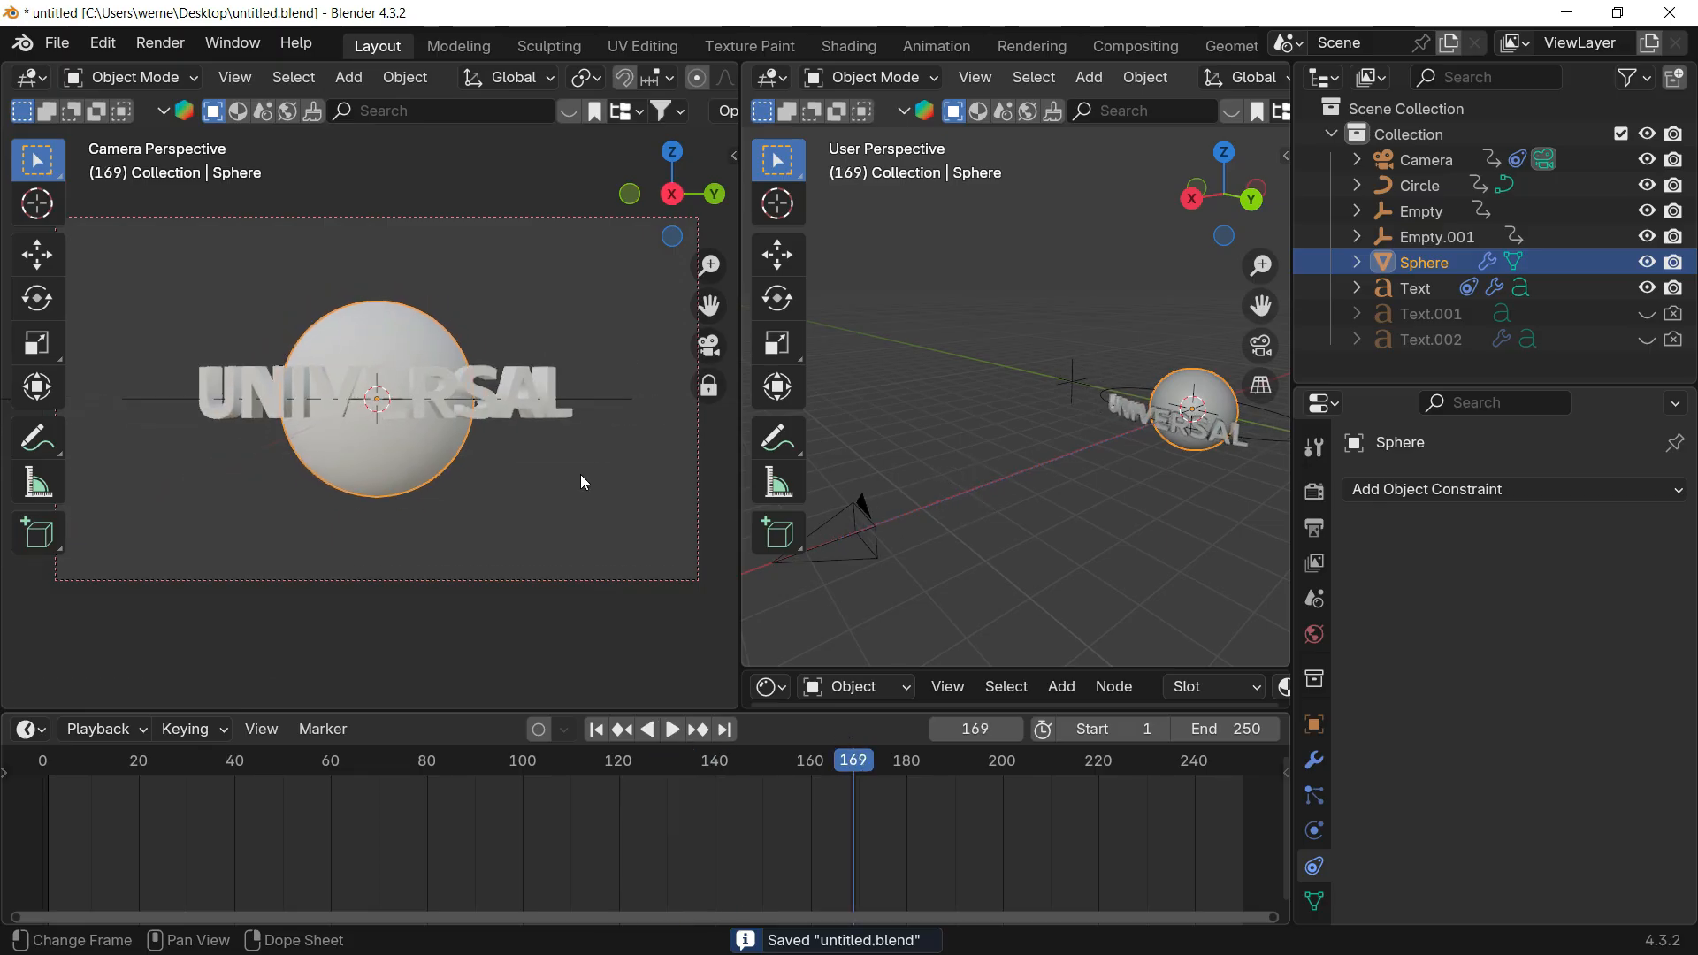
click(555, 385)
click(428, 294)
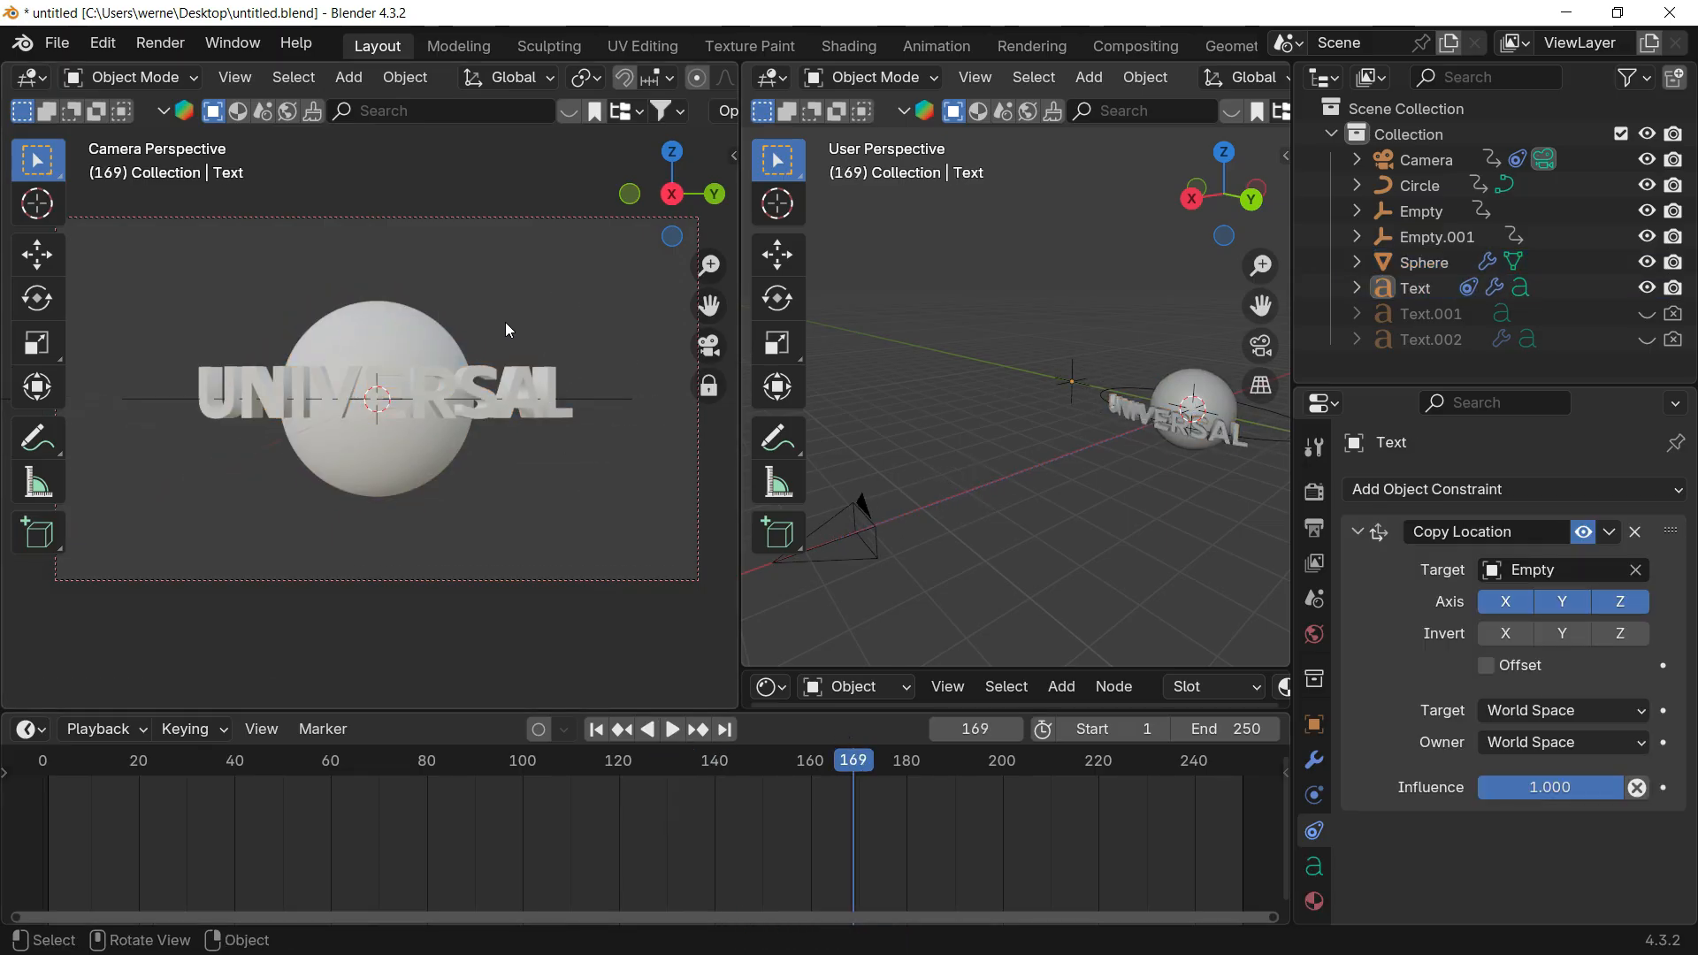
click(389, 336)
drag(742, 531, 659, 531)
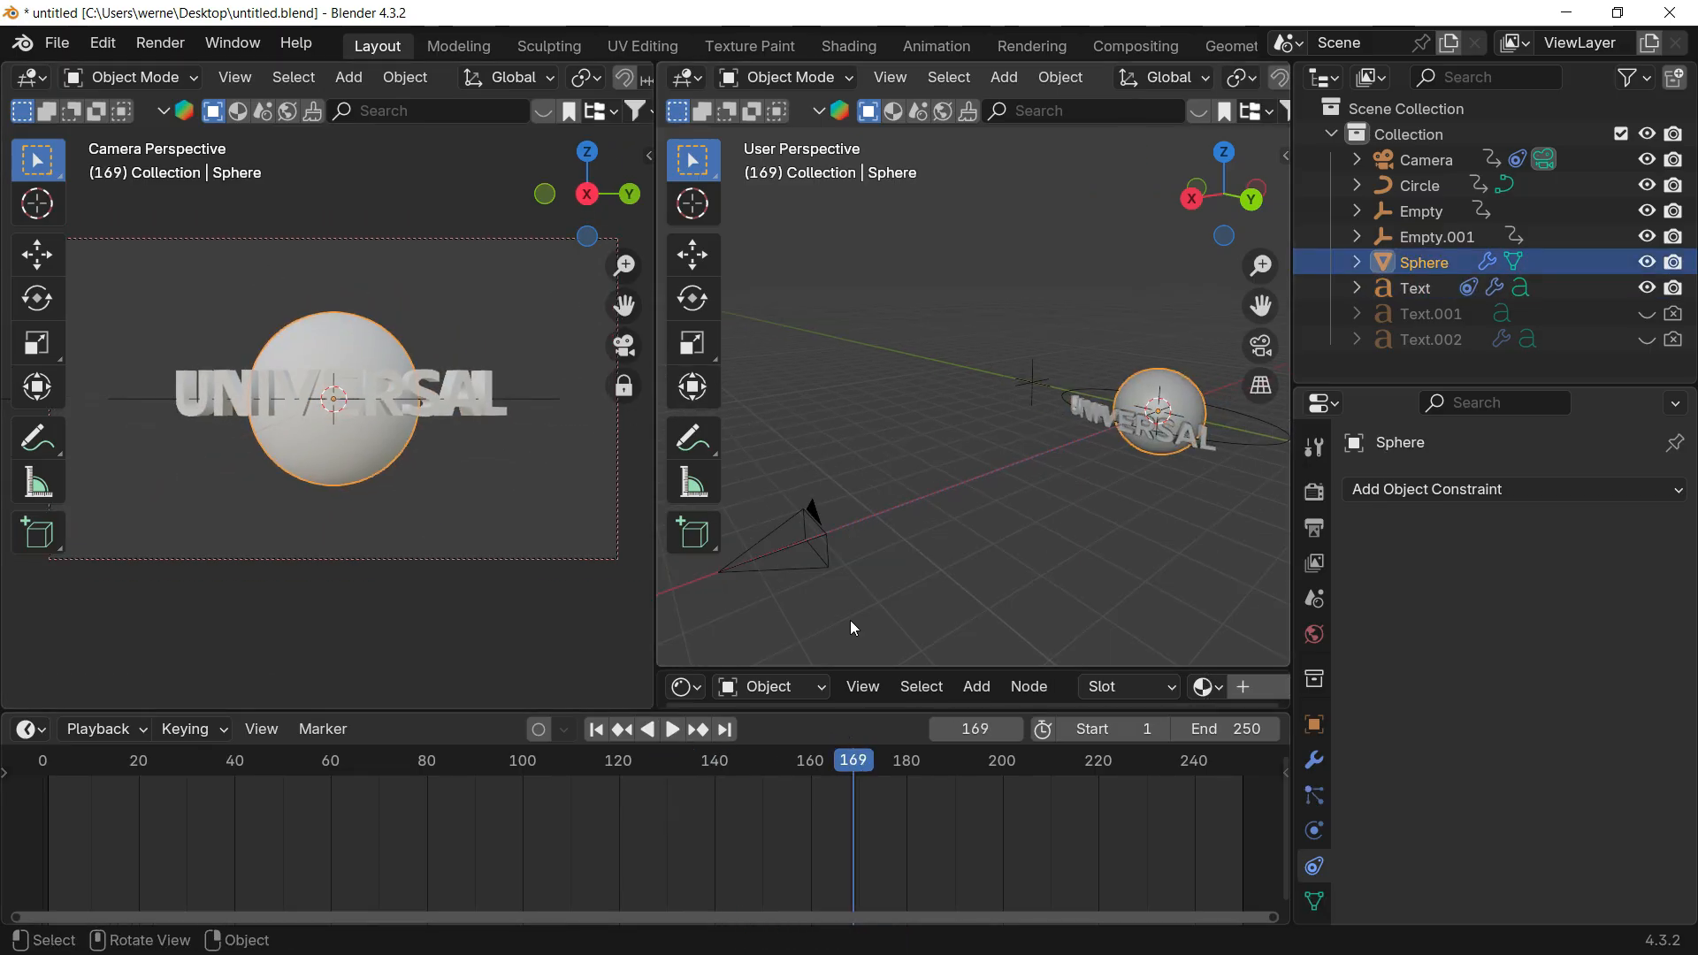
click(688, 82)
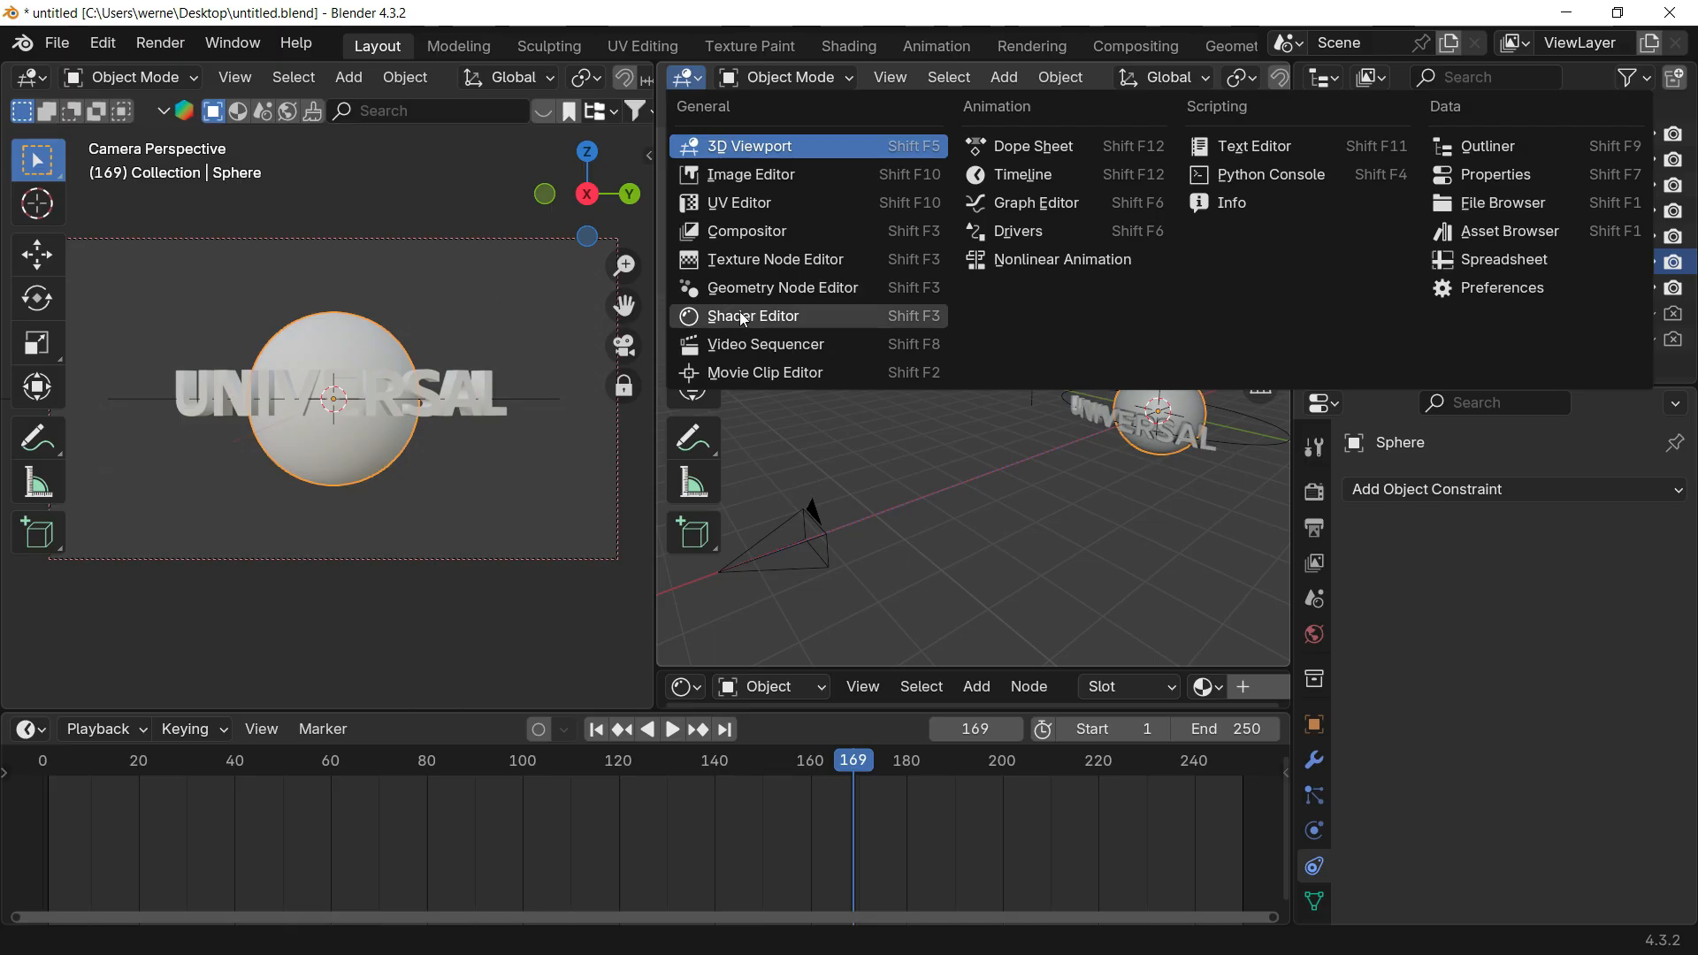
click(884, 316)
Step: Create a new node-based material for the sphere
scroll(1105, 82, down, 5)
click(968, 78)
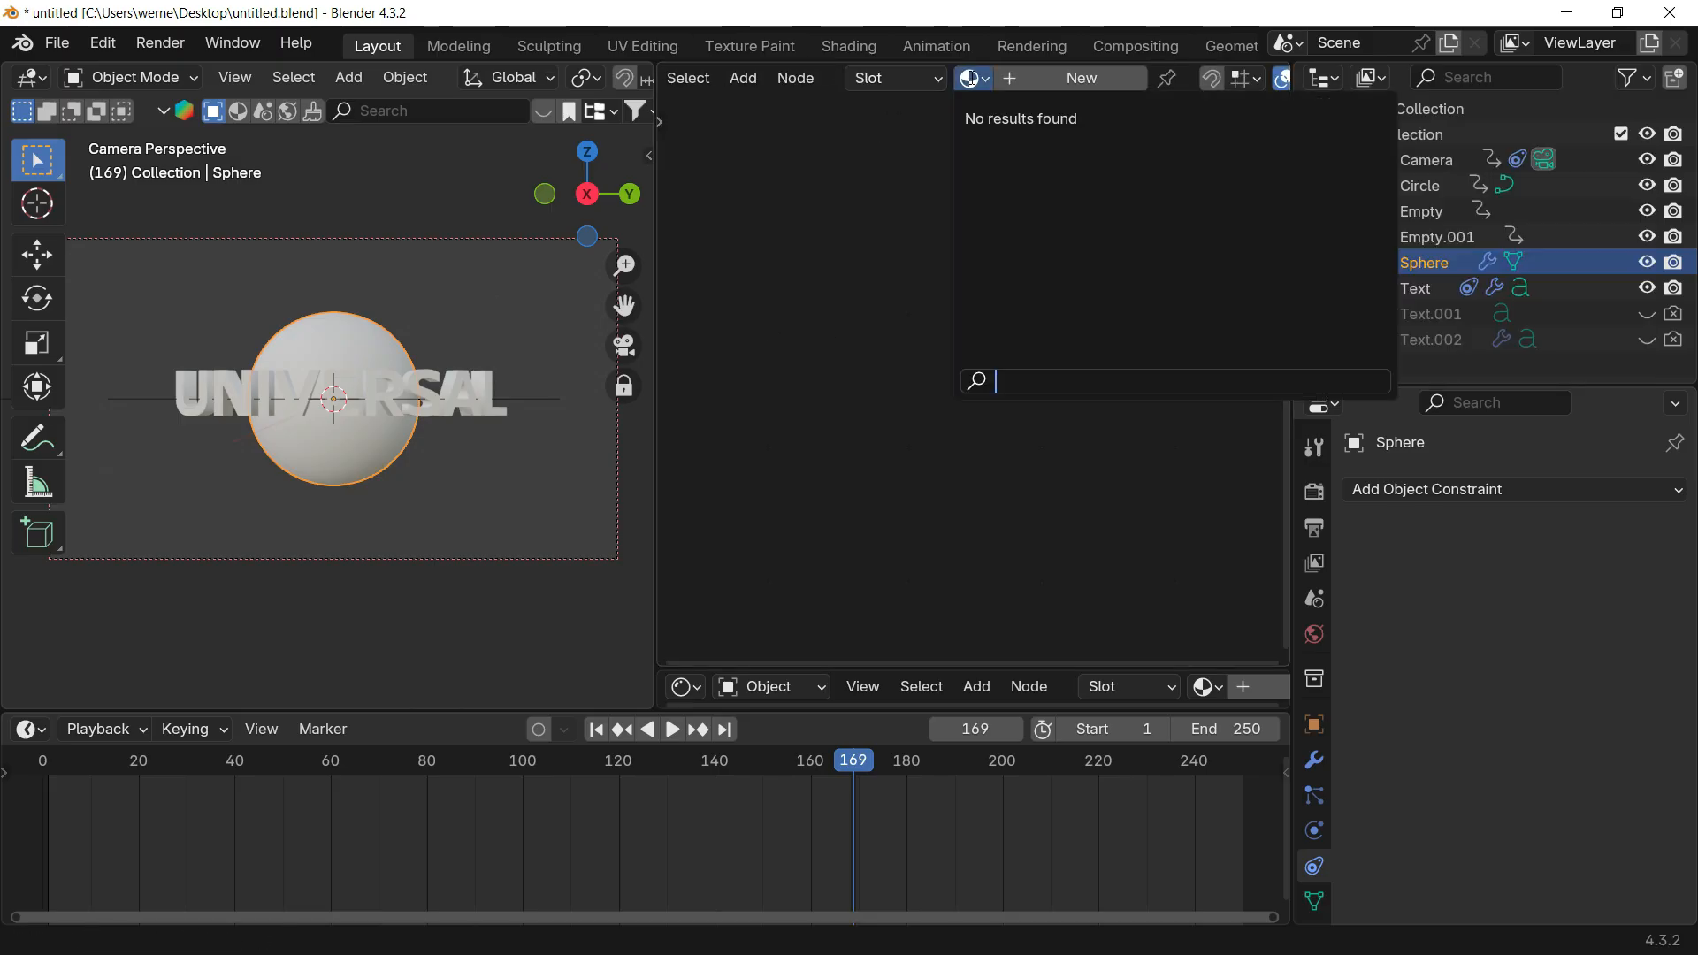
click(1044, 81)
scroll(873, 252, up, 5)
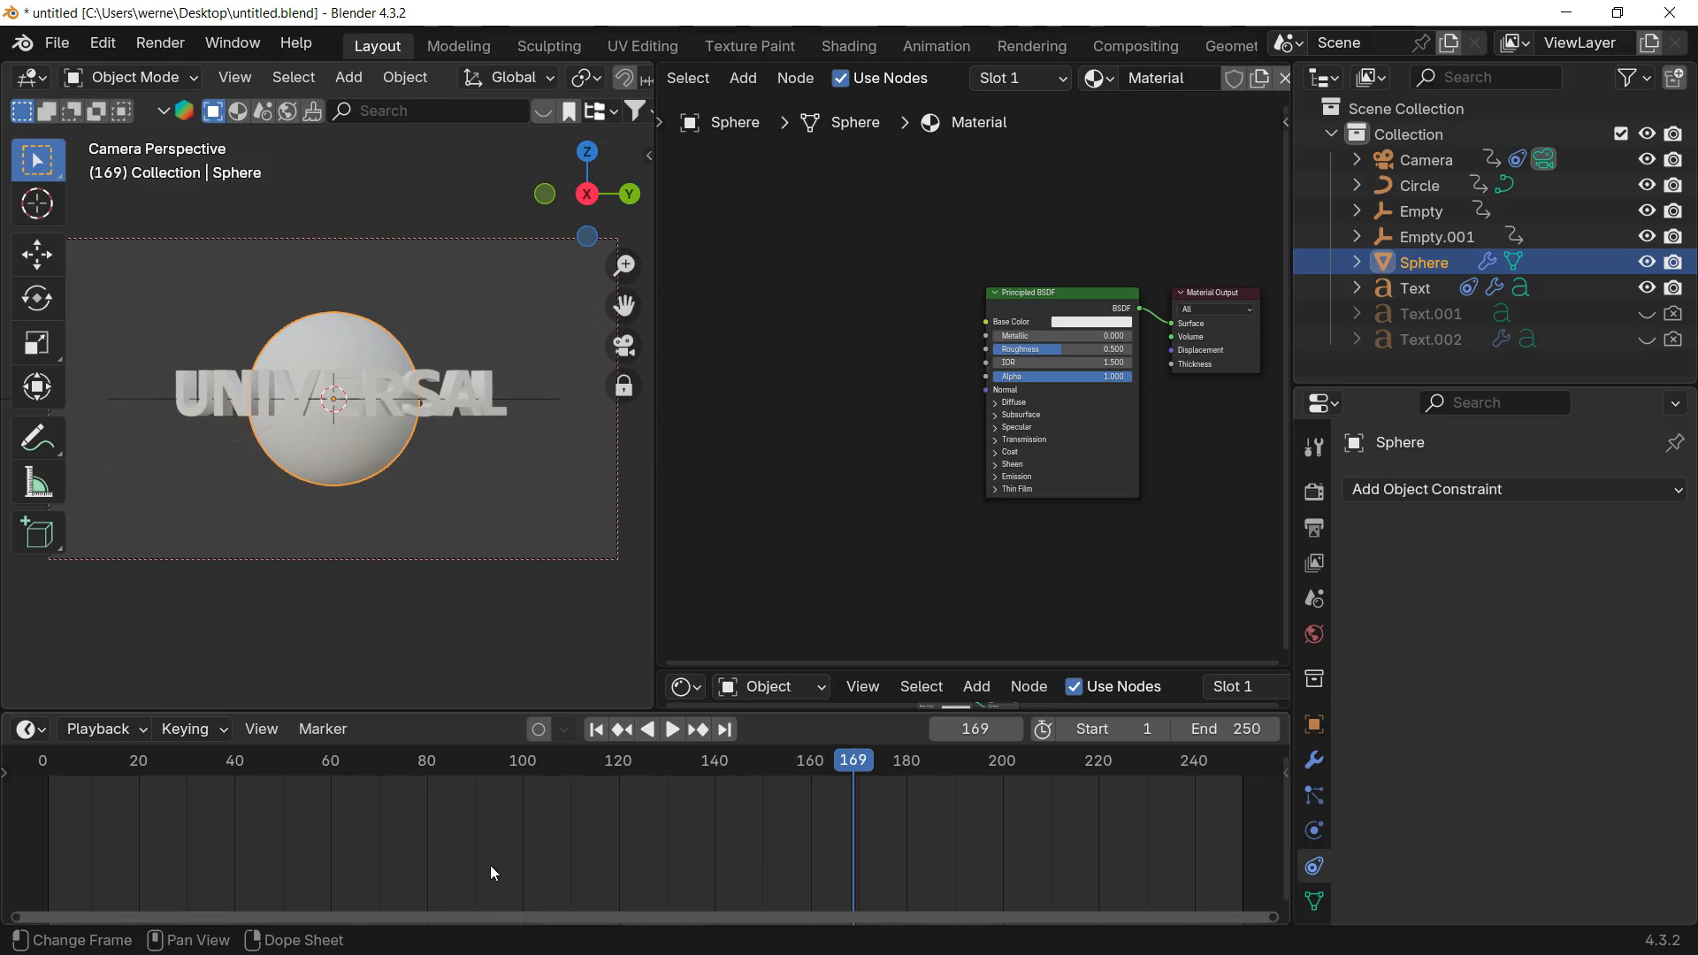
Step: Switch to File Explorer and open the Earth_Textures_6K folder in front of the scene
key(super)
click(509, 933)
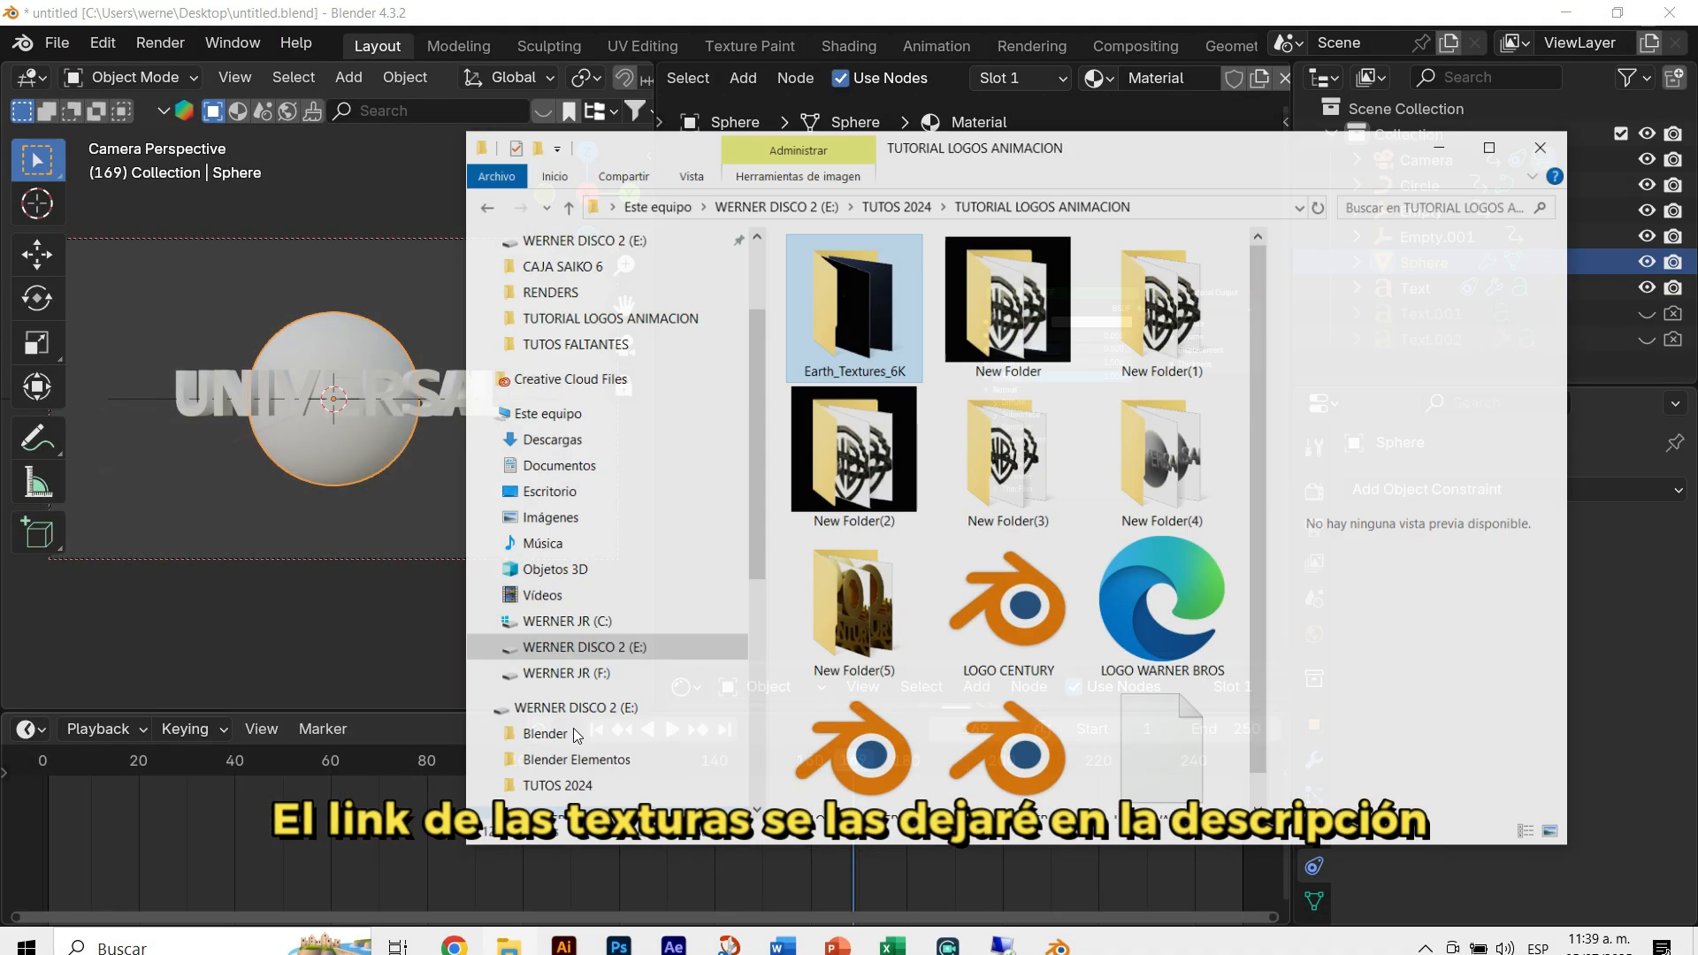
drag(812, 140, 422, 161)
double_click(375, 300)
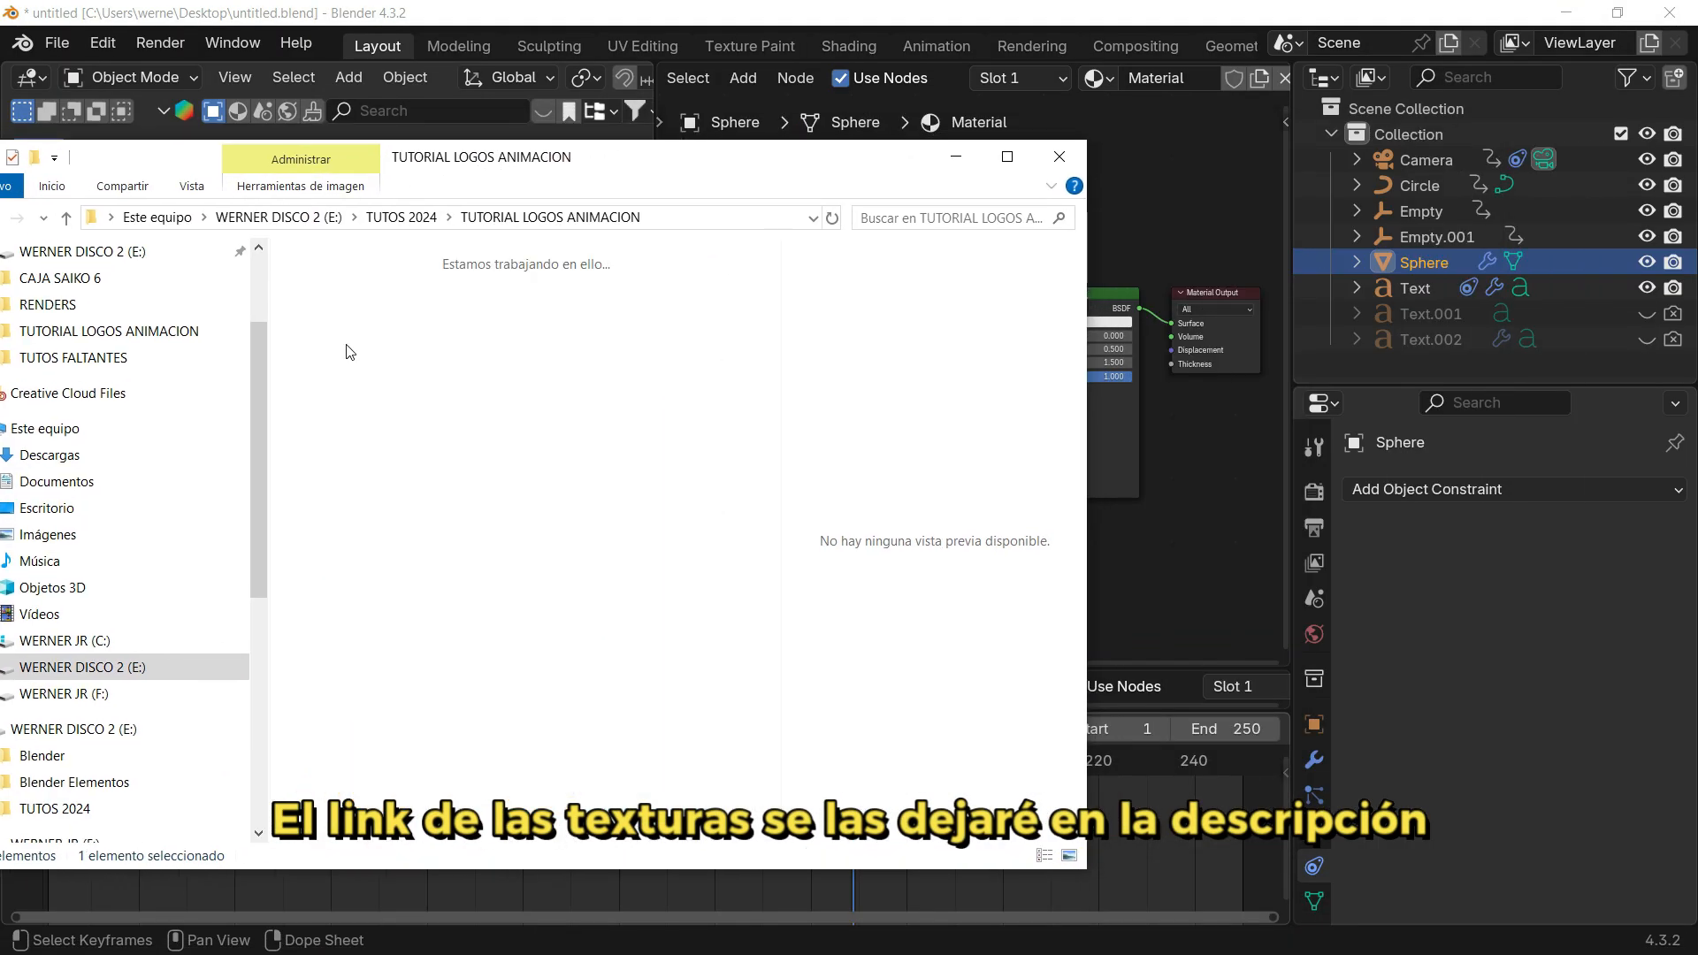
drag(540, 166, 305, 150)
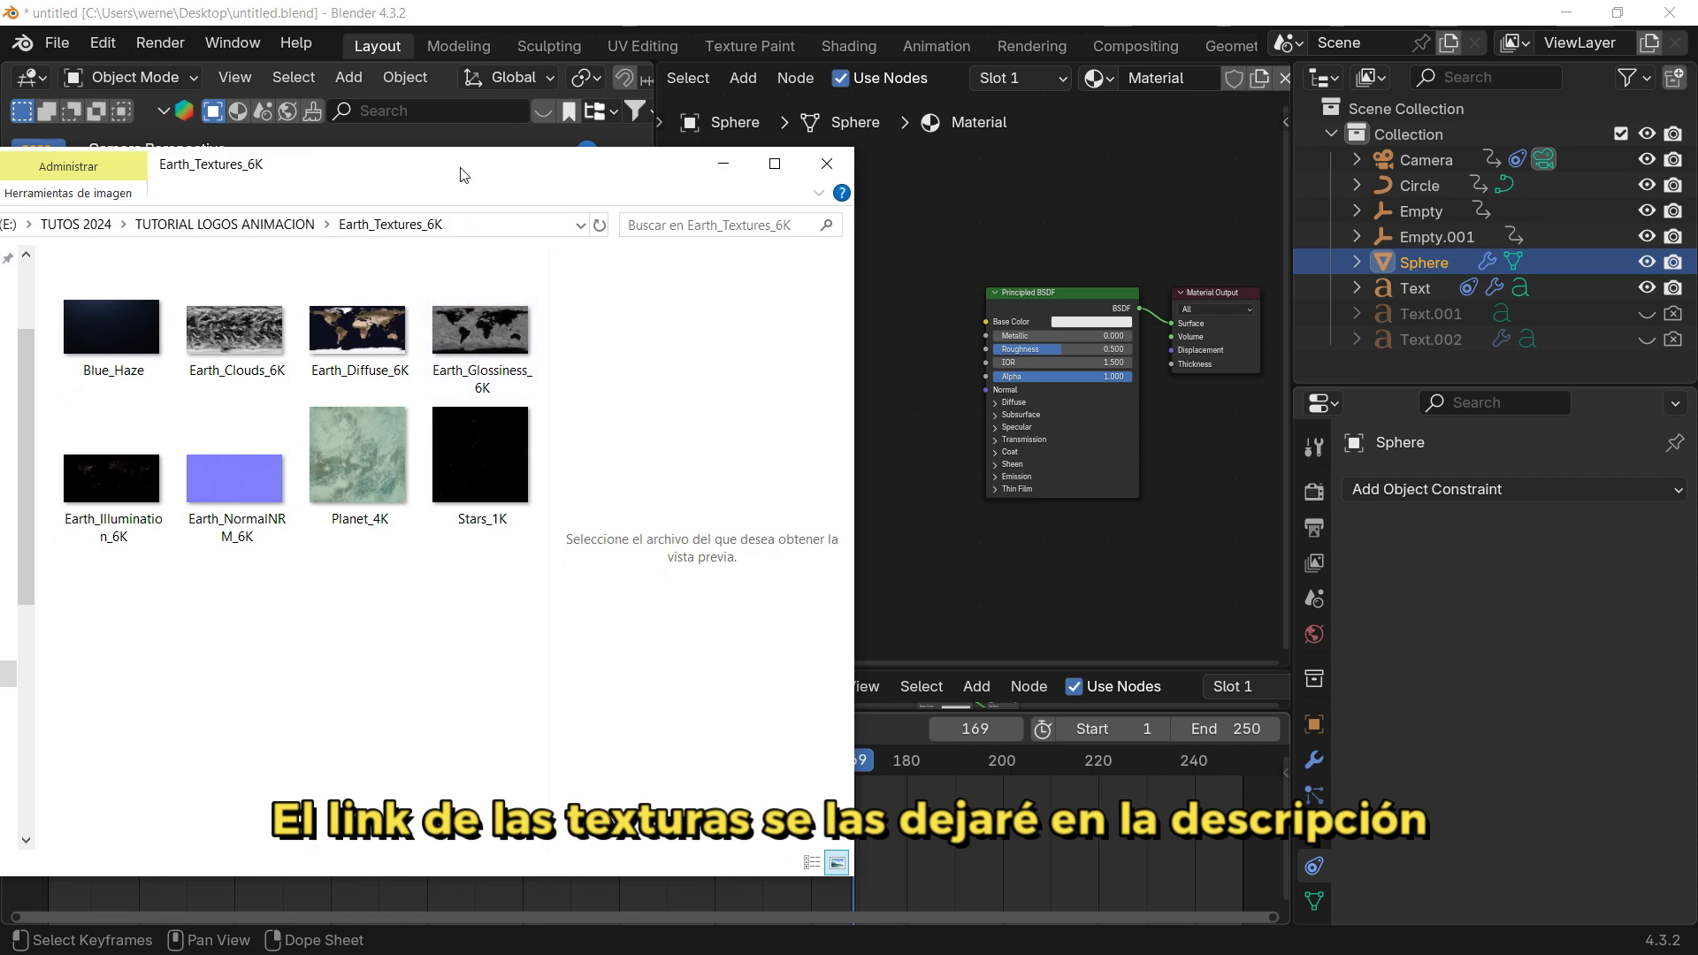
drag(460, 168, 963, 147)
Step: Preview the Earth texture images: diffuse, blue haze, clouds, glossiness, illumination and normal maps
click(261, 483)
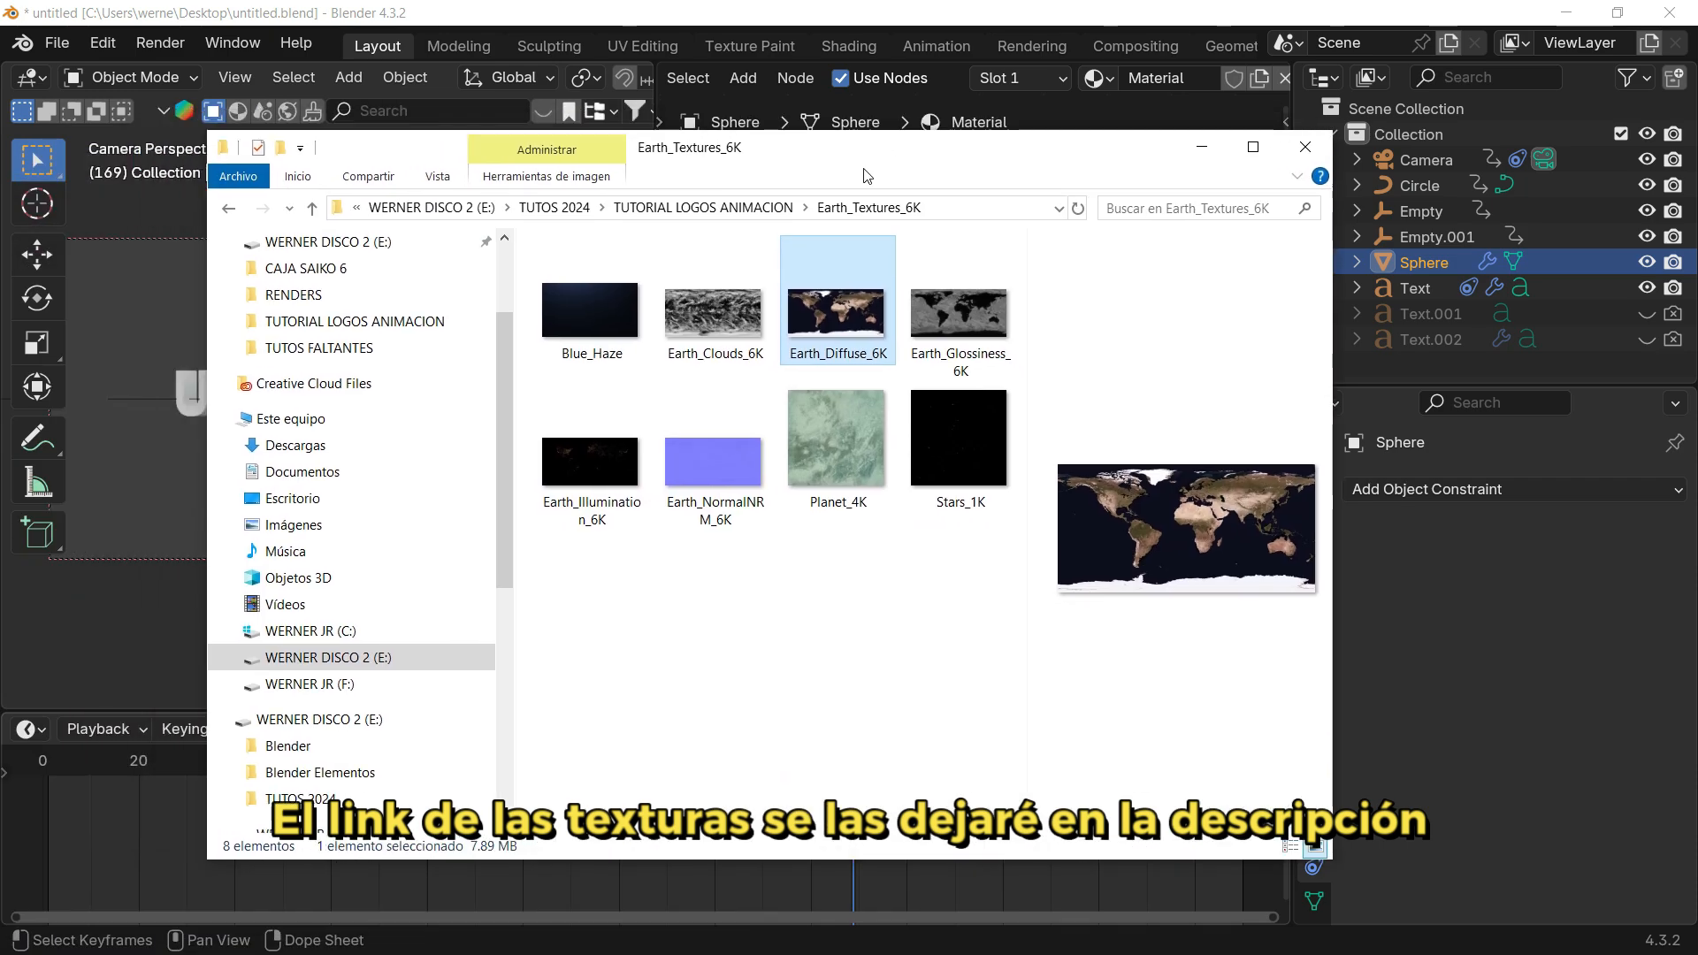
click(587, 310)
click(707, 302)
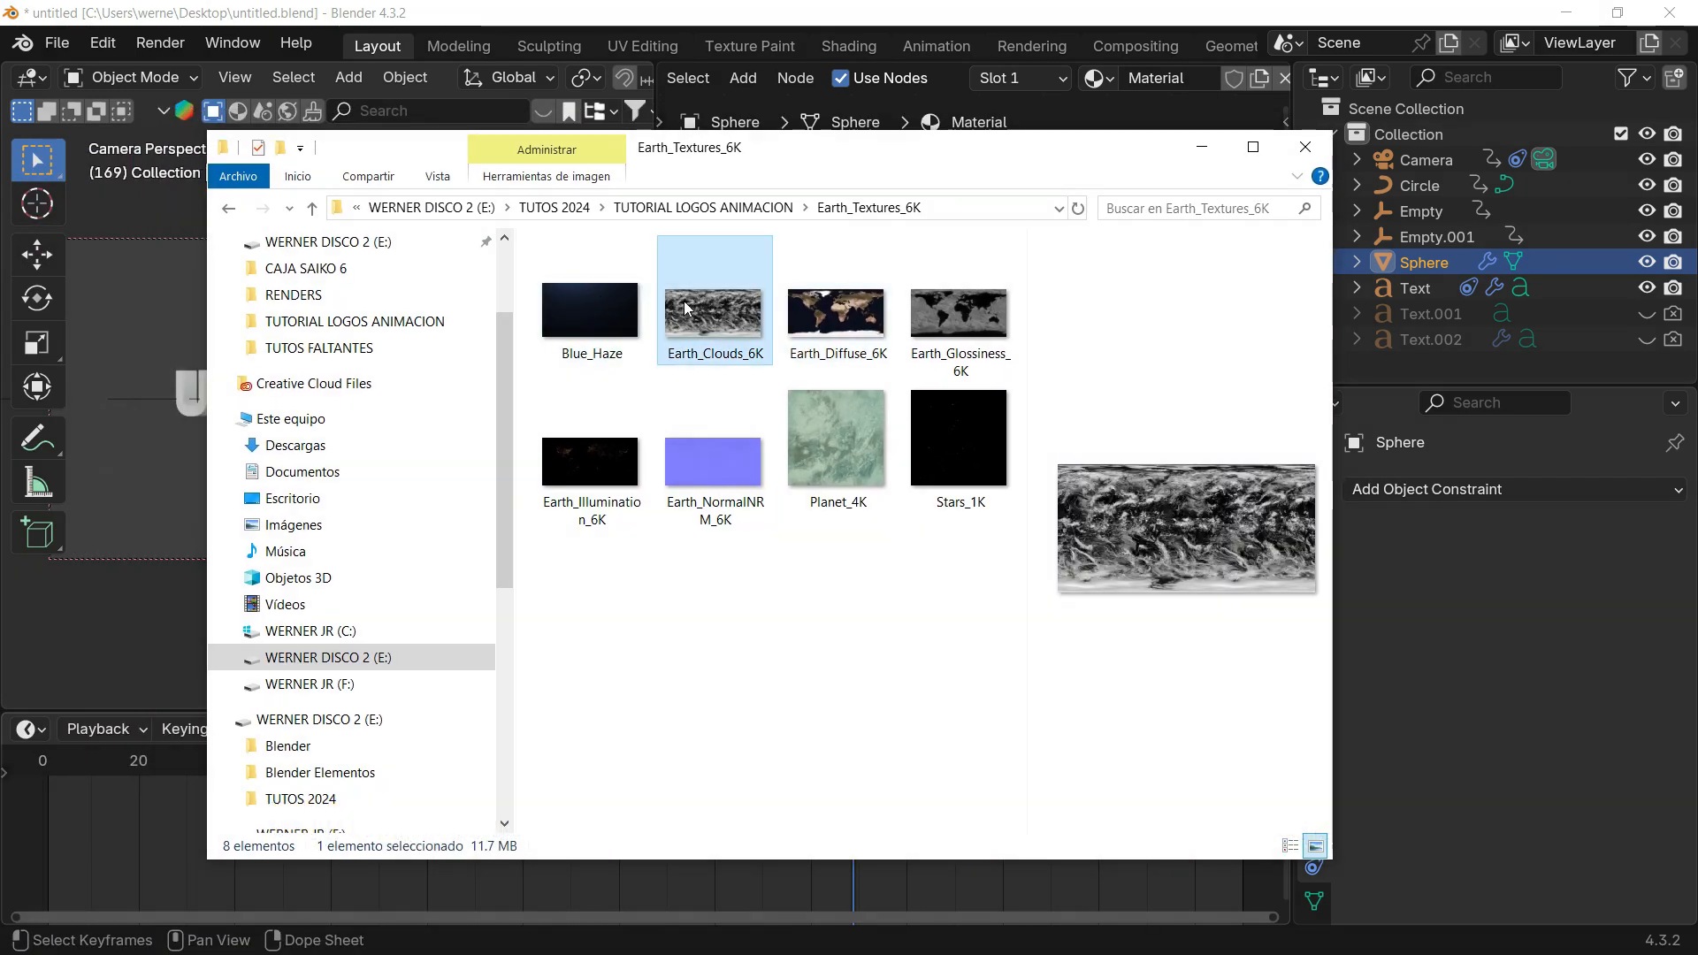
click(833, 299)
click(977, 310)
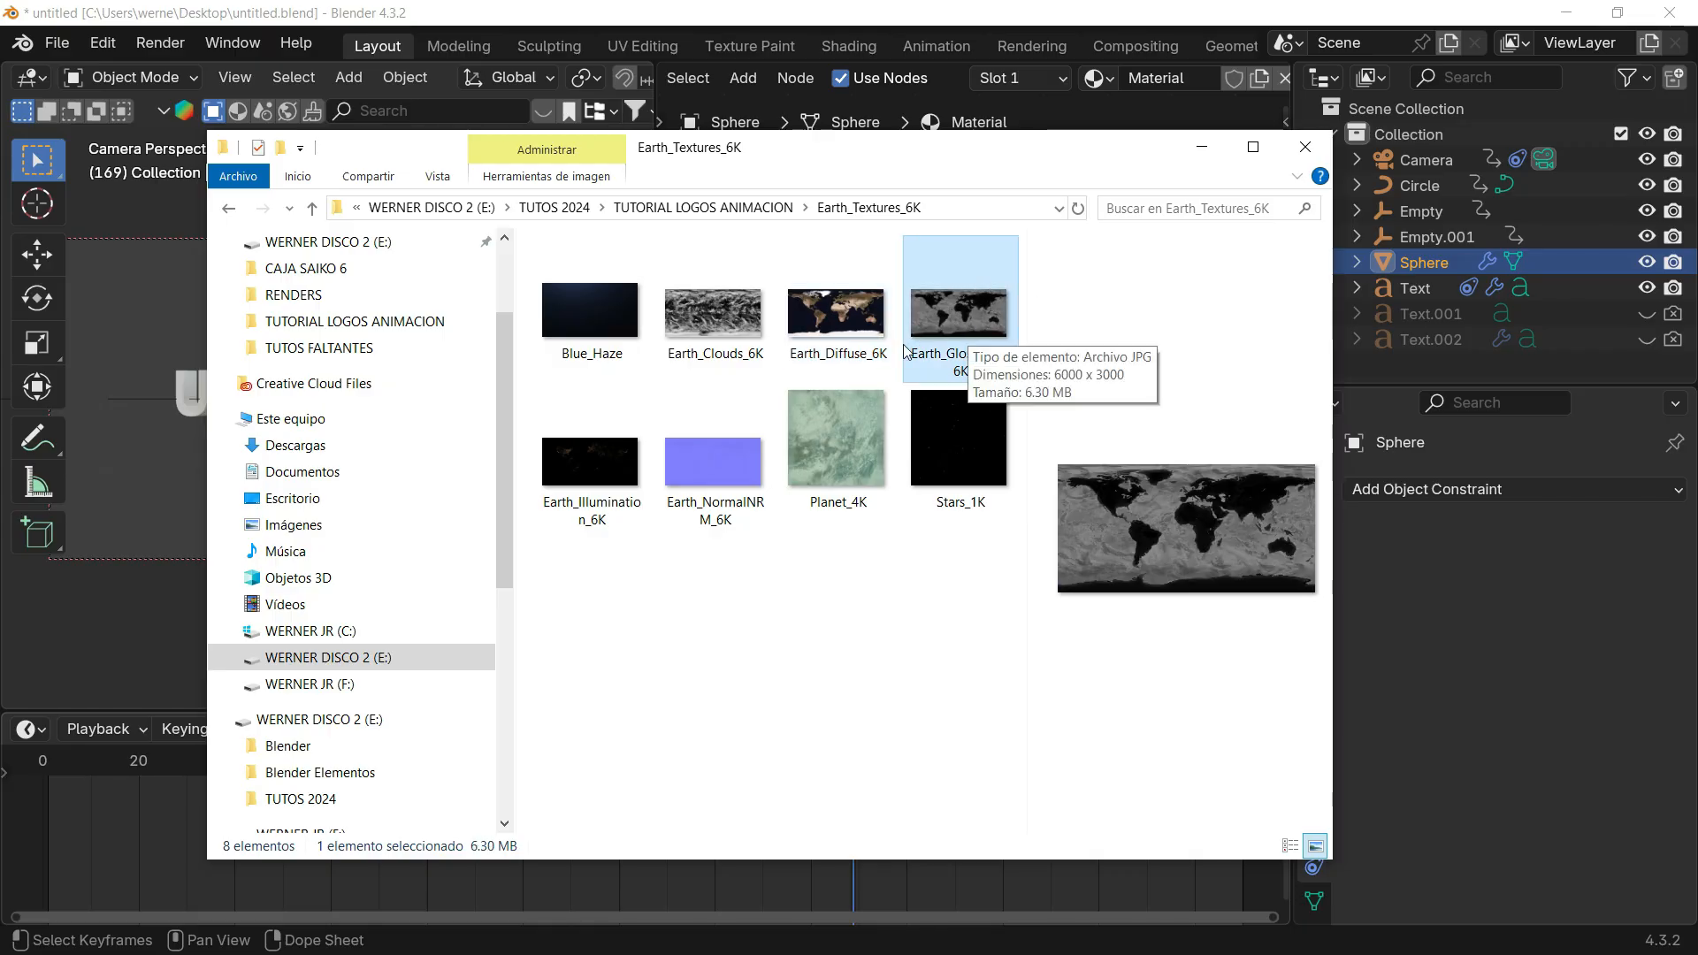
click(608, 444)
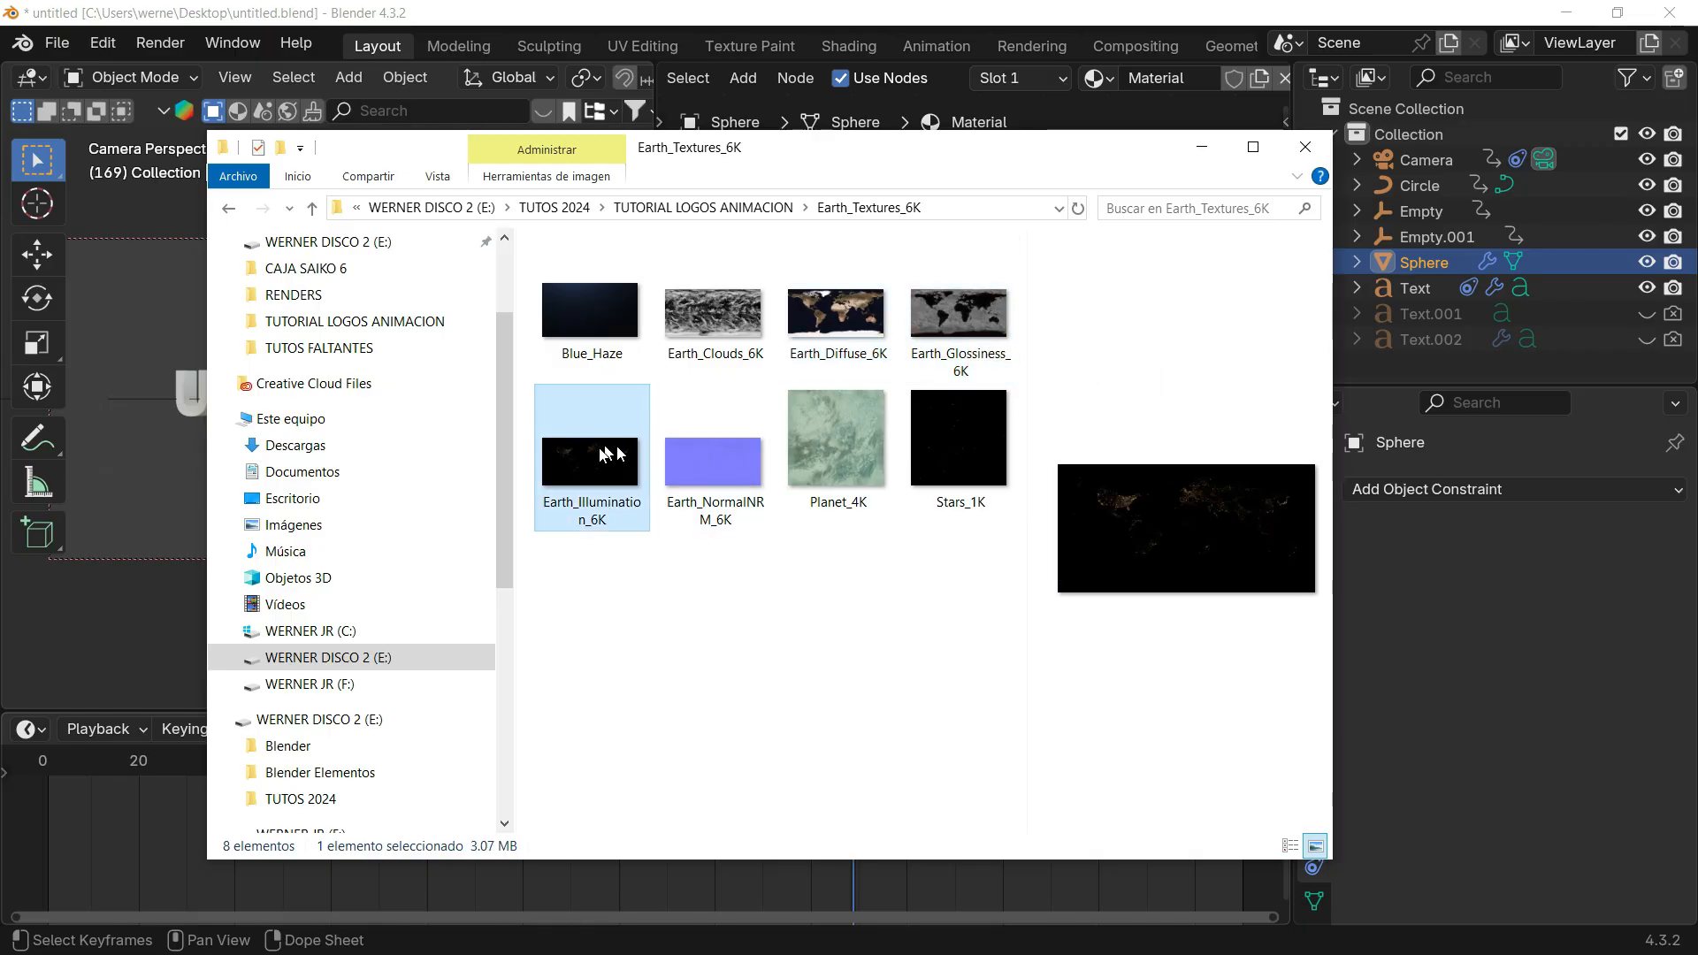
click(750, 450)
Step: Add Earth_Diffuse_6K as an image texture in the sphere's material, connect its color to Base Color, and scrub to frame 180
drag(831, 162, 359, 172)
click(415, 349)
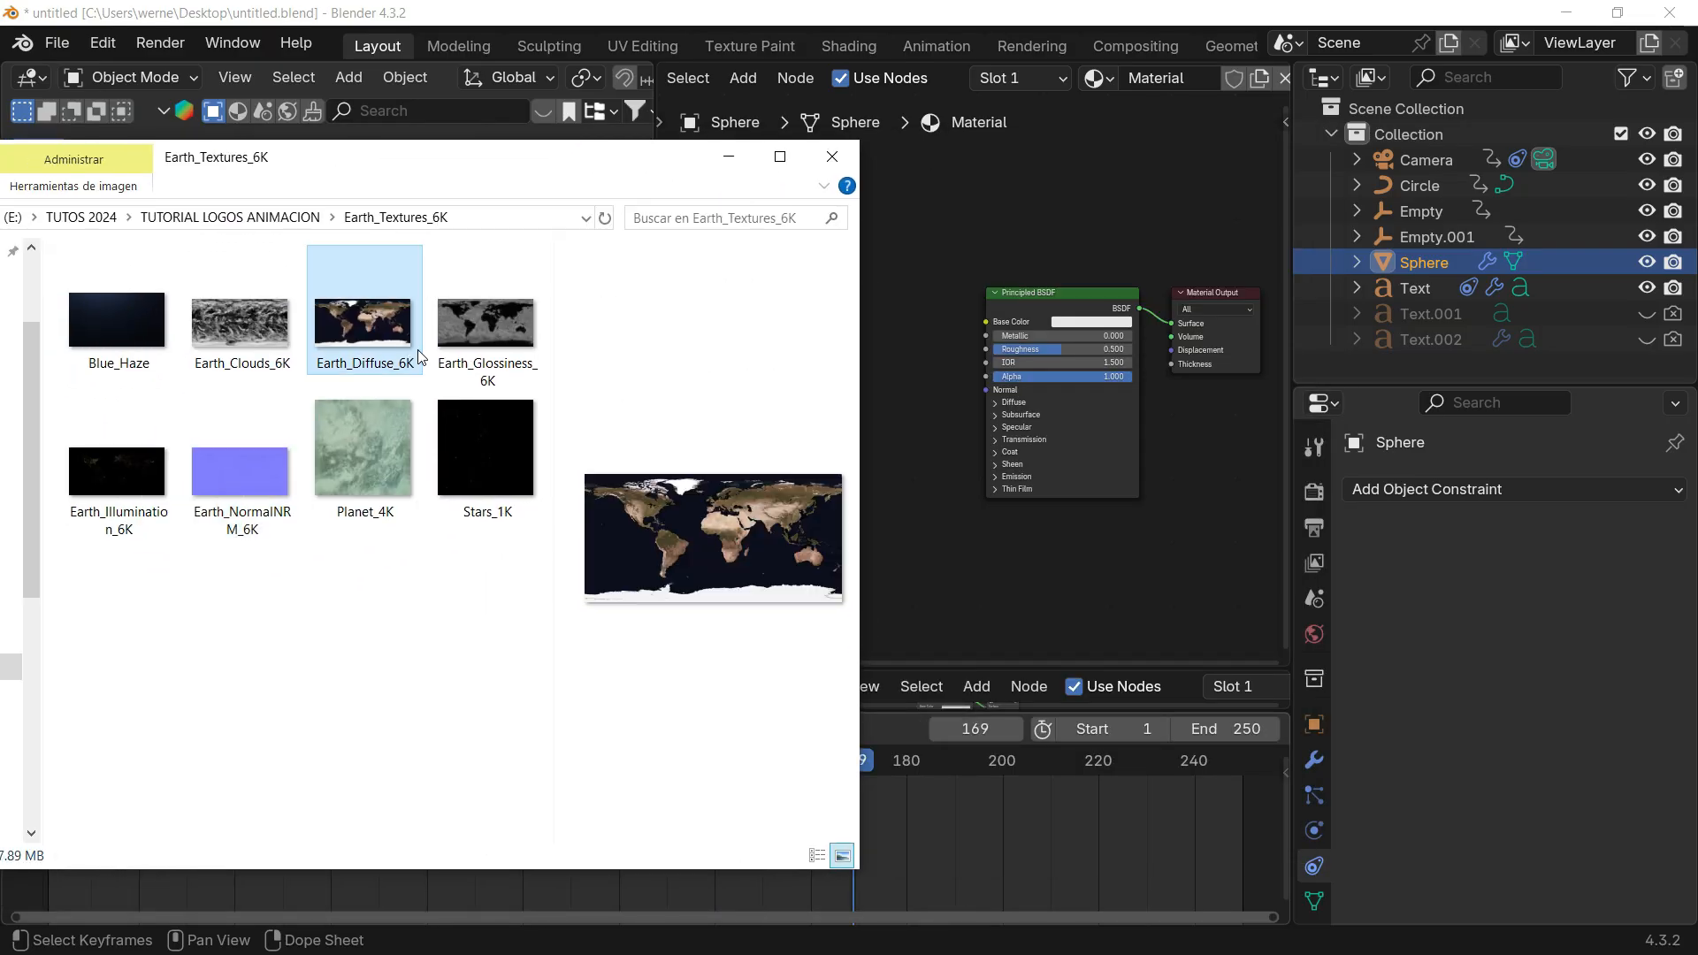
drag(992, 232, 811, 219)
drag(932, 235, 985, 323)
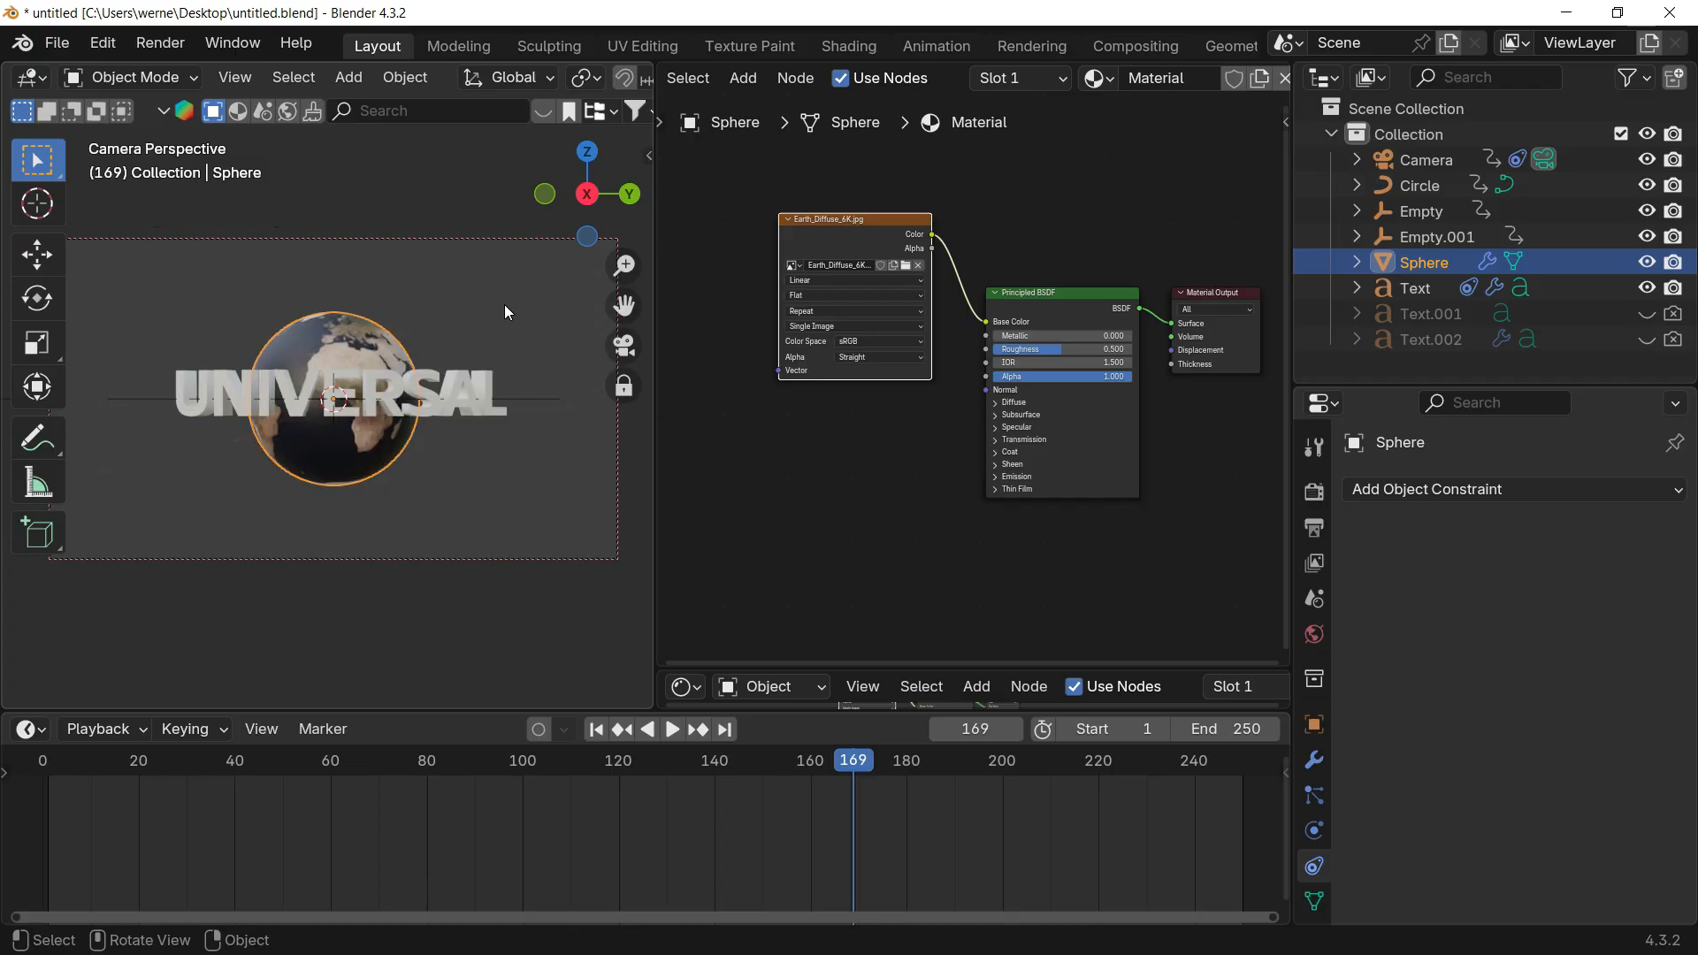
drag(396, 765, 907, 763)
Step: Add the Earth_Illumination_6K image from the texture folder to the sphere's node tree
key(super)
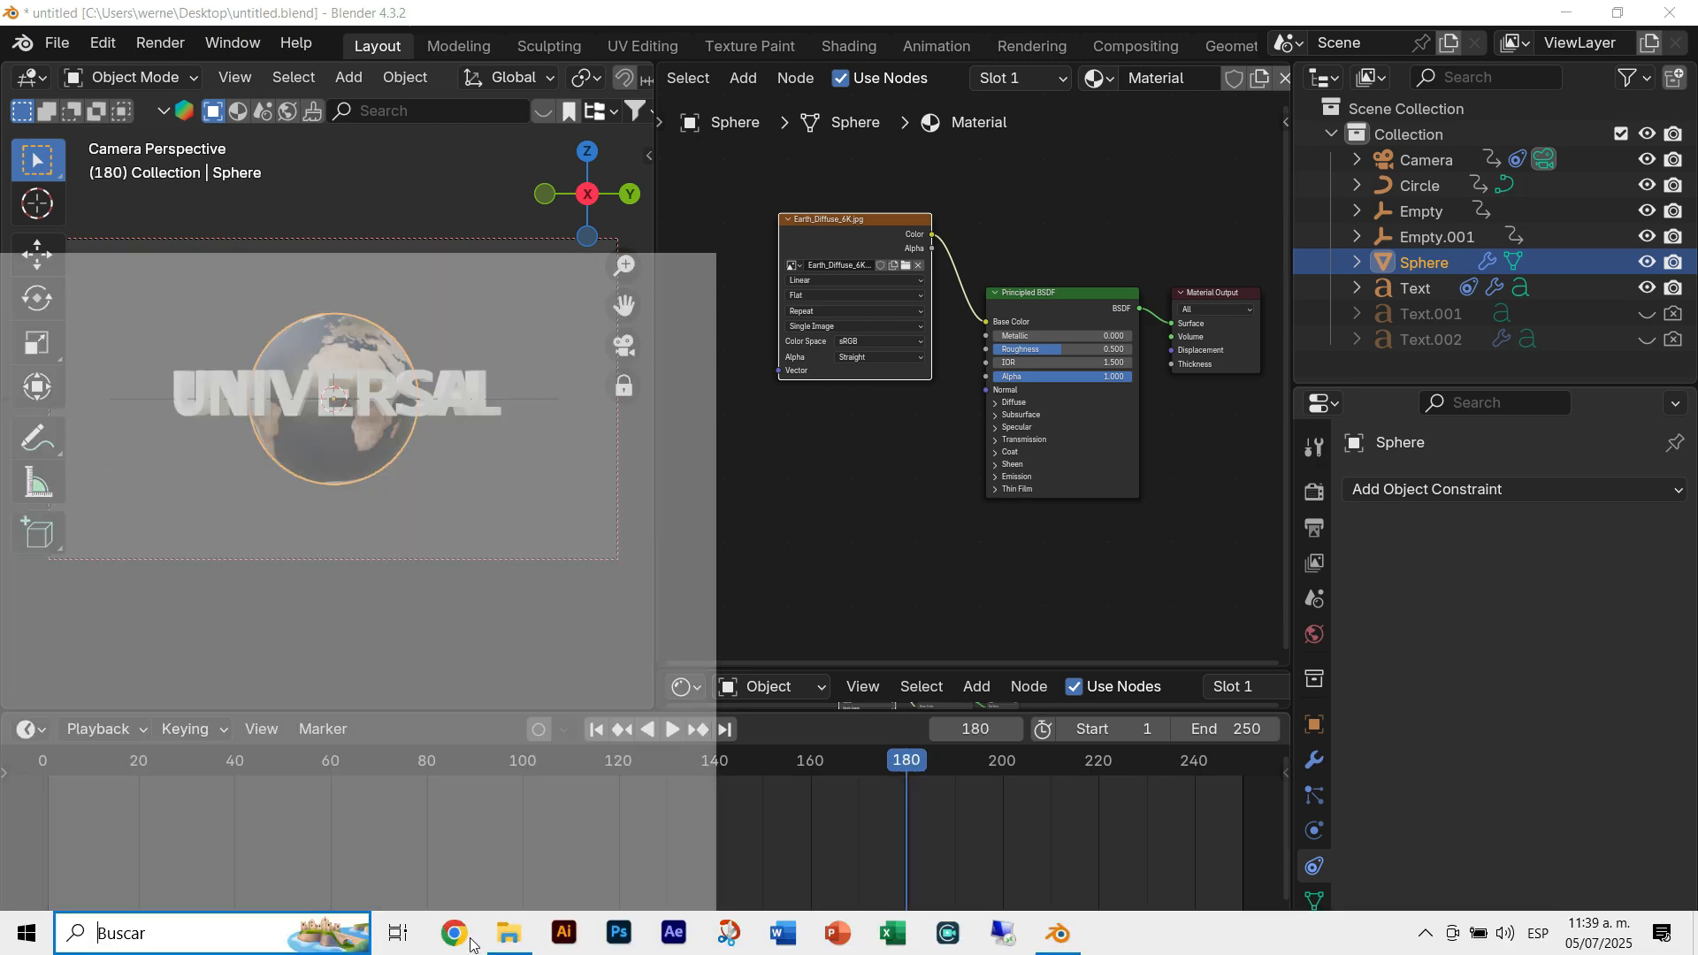
click(475, 940)
drag(506, 160, 396, 184)
drag(49, 496, 806, 394)
Step: Connect the illumination texture's color to the Emission Color of the Principled BSDF
scroll(966, 381, up, 4)
middle_drag(967, 340, 922, 184)
scroll(907, 272, up, 3)
middle_drag(905, 278, 950, 280)
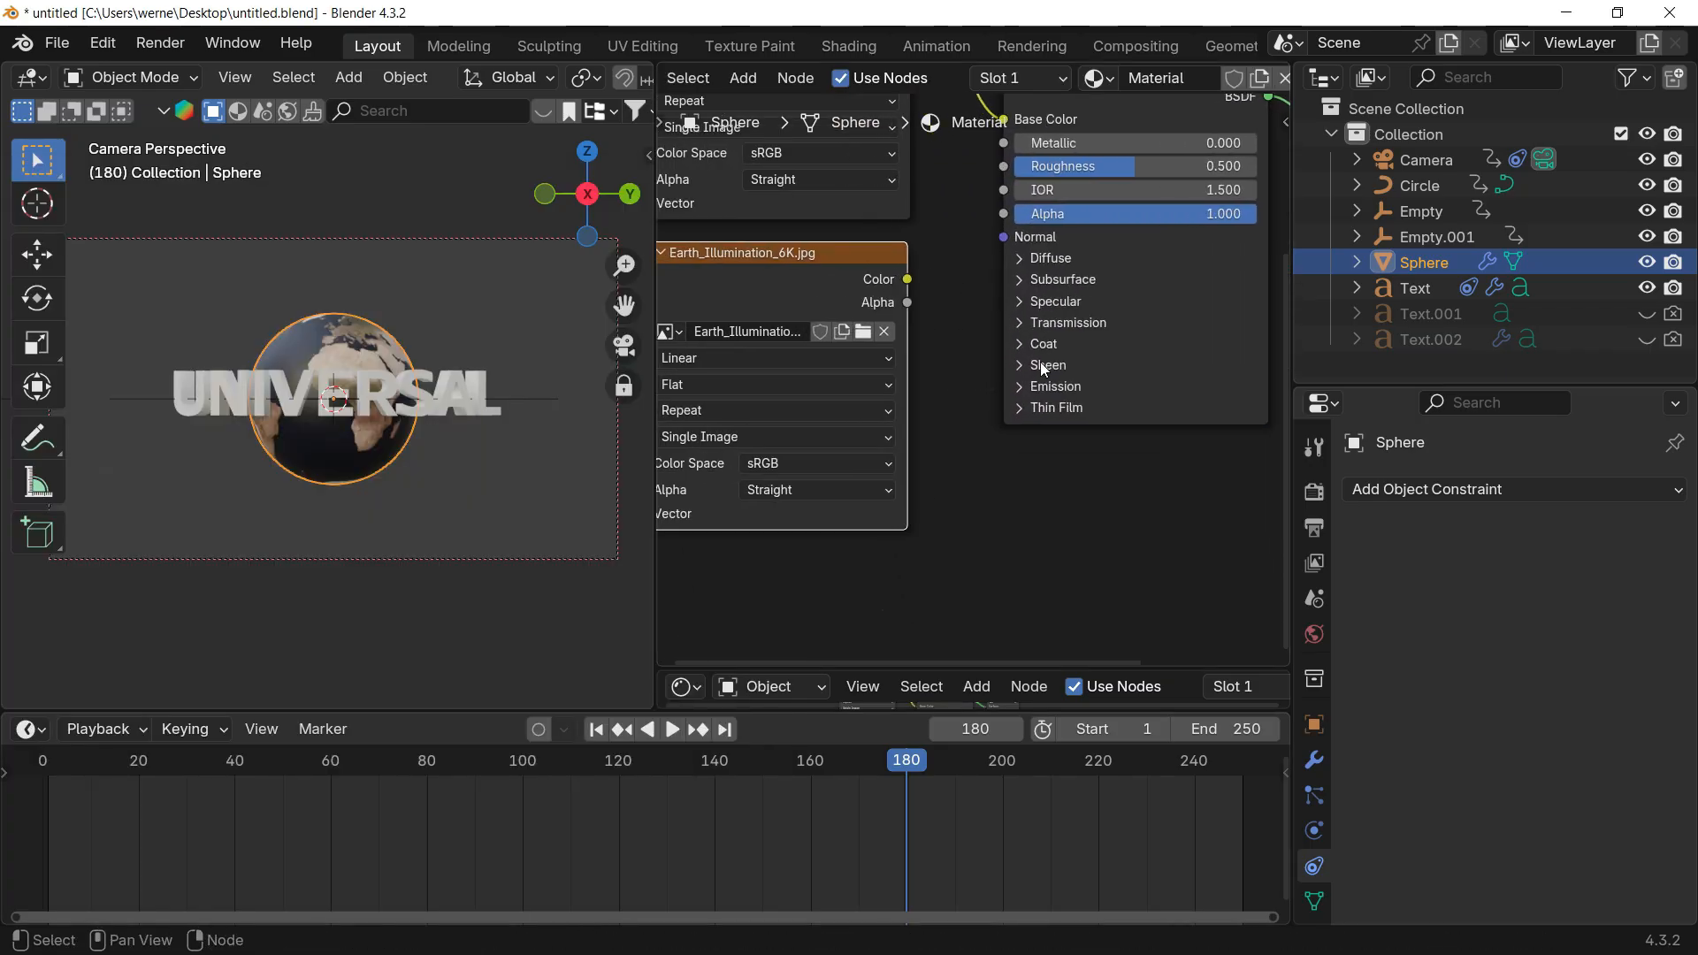
click(1022, 386)
drag(907, 278, 1005, 413)
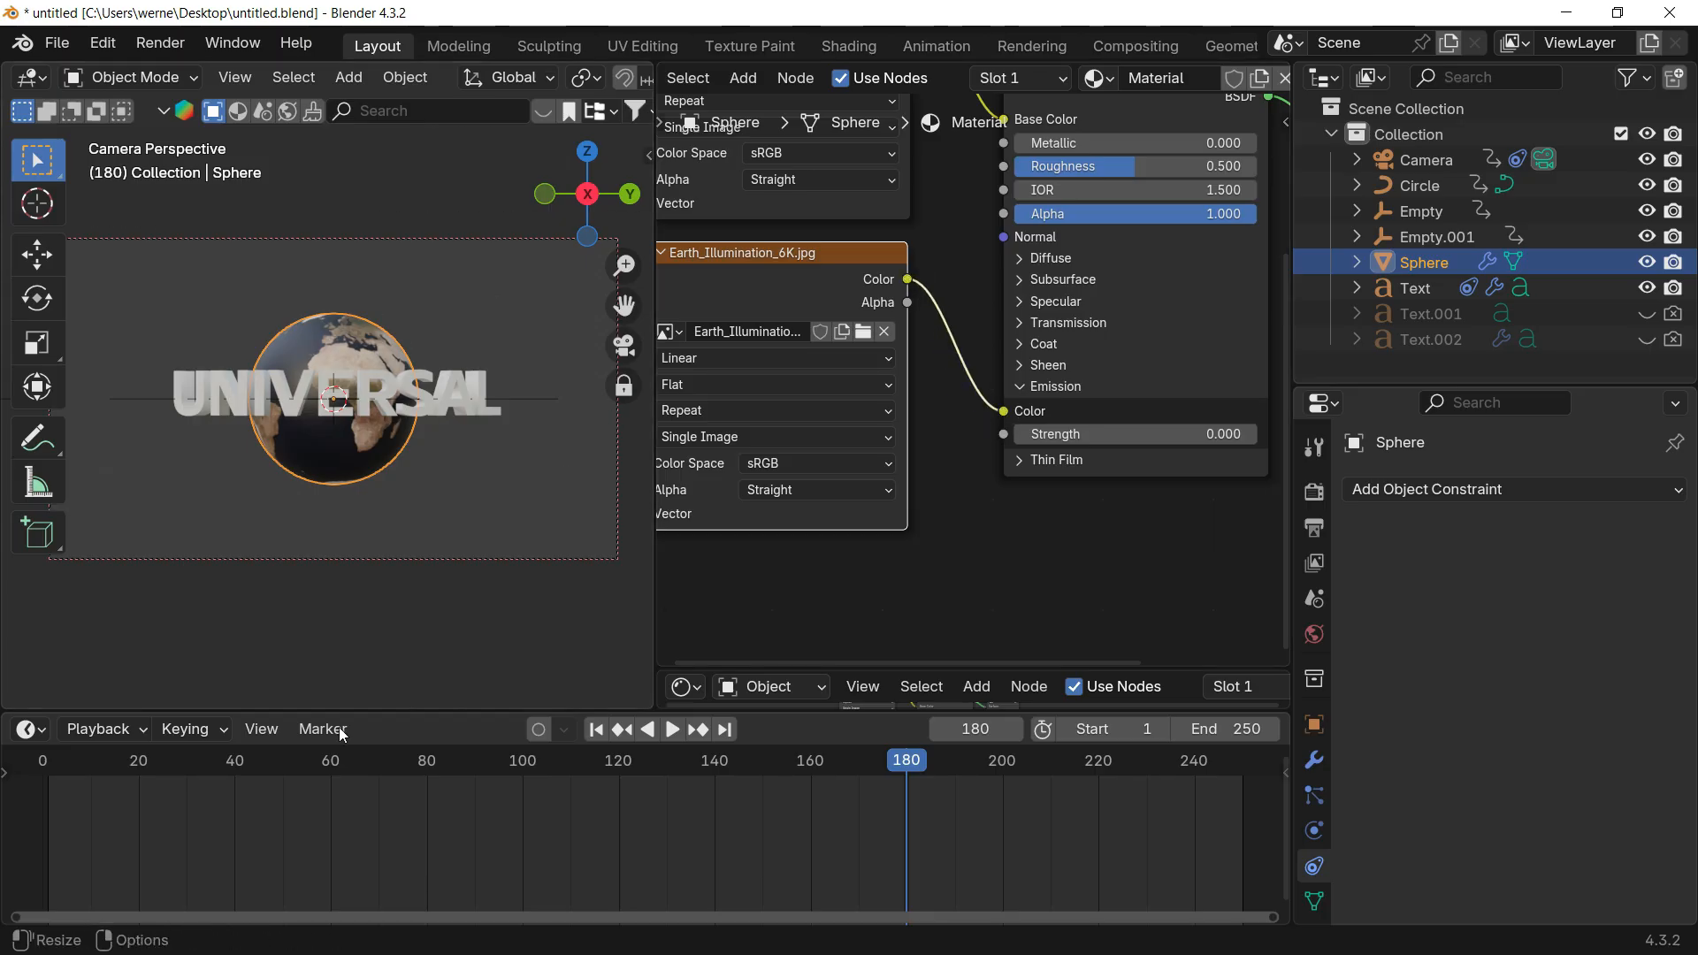
Step: Set the emission strength to 5.6 with the globe seen close up, and scrub to frame 72 to check the city lights
drag(342, 757, 263, 766)
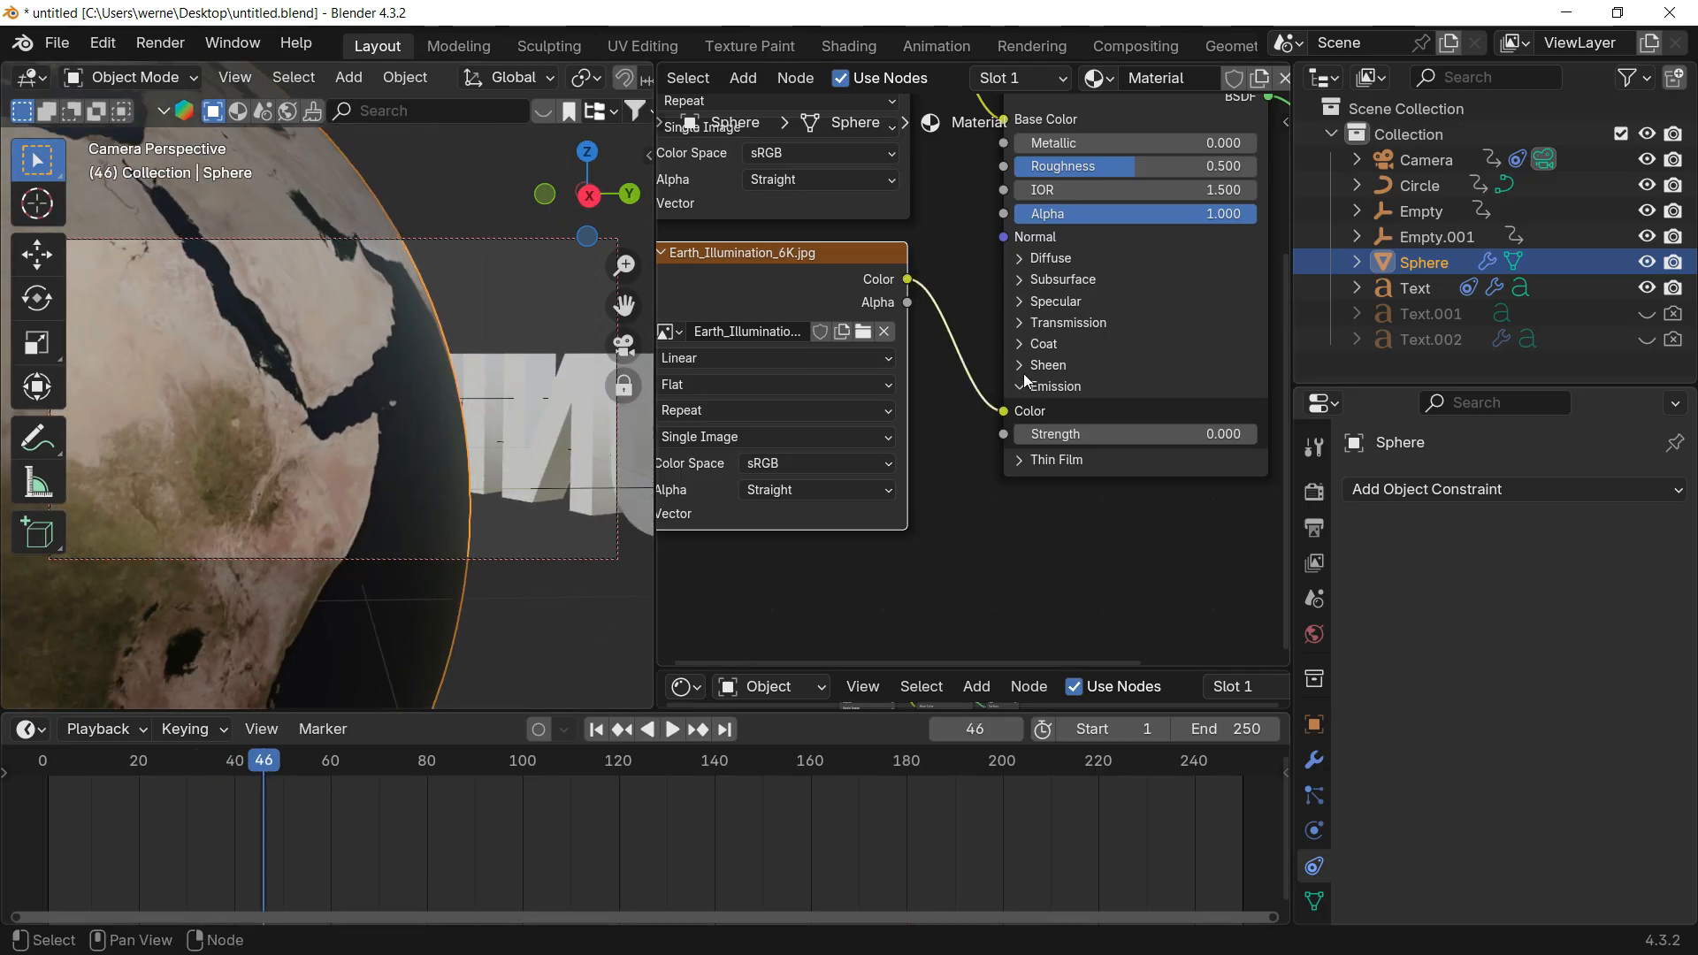
middle_drag(1059, 433, 1105, 443)
click(1103, 443)
text(5.6)
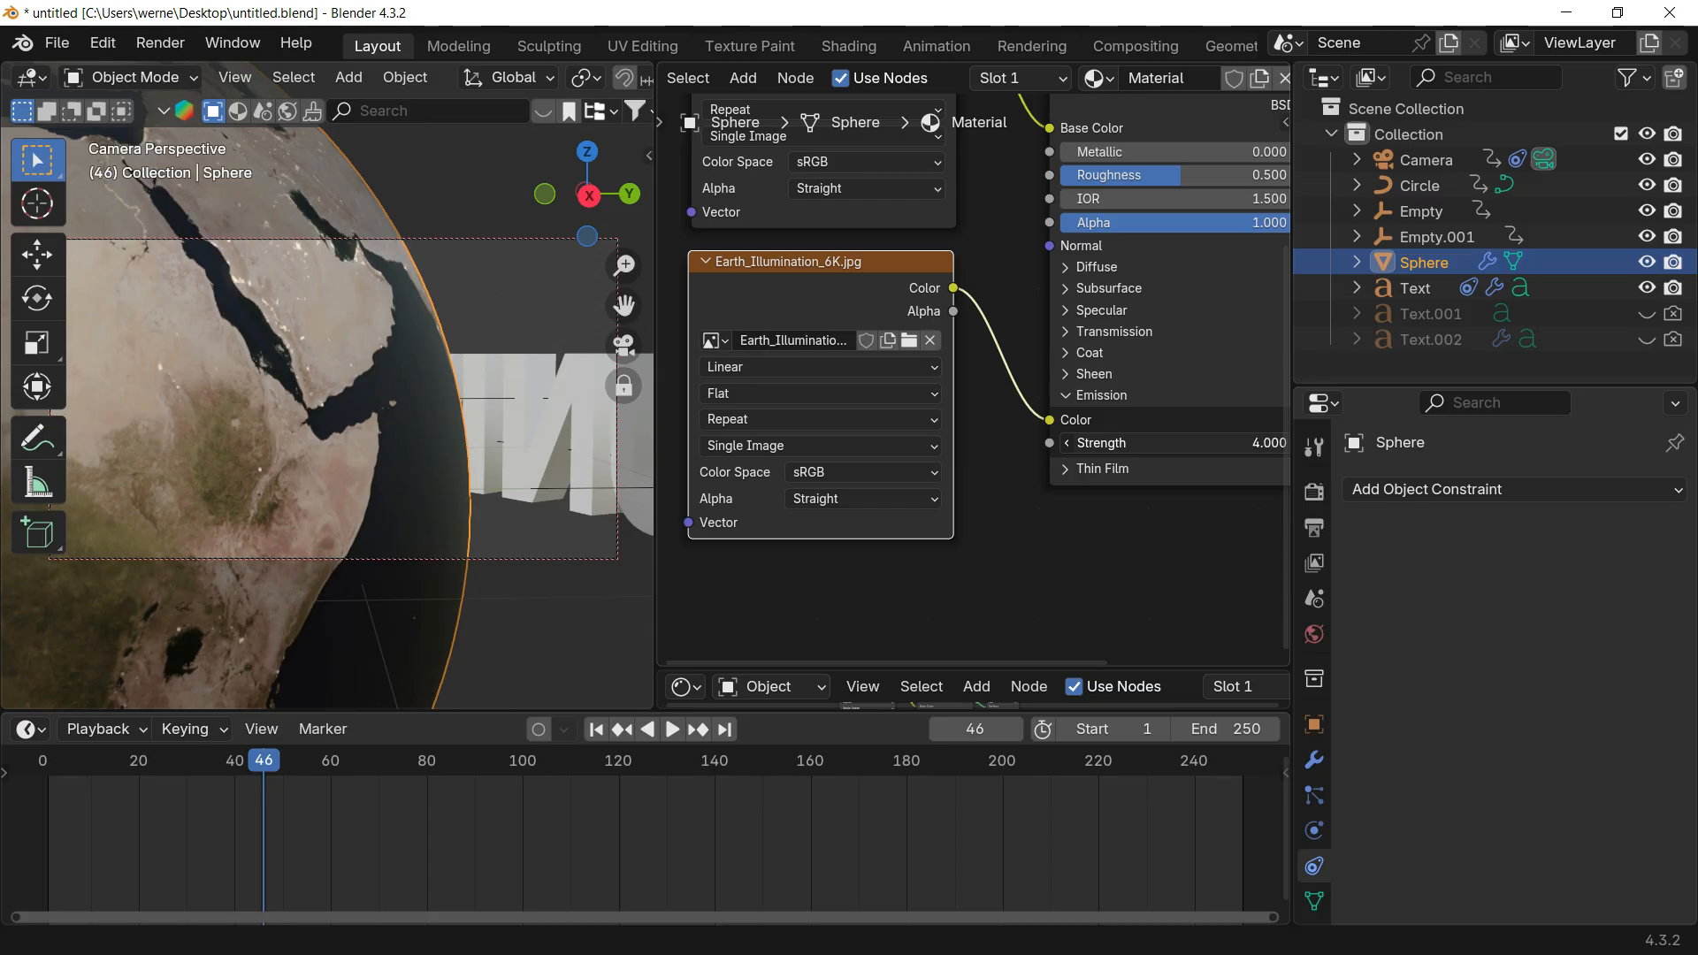
key(Return)
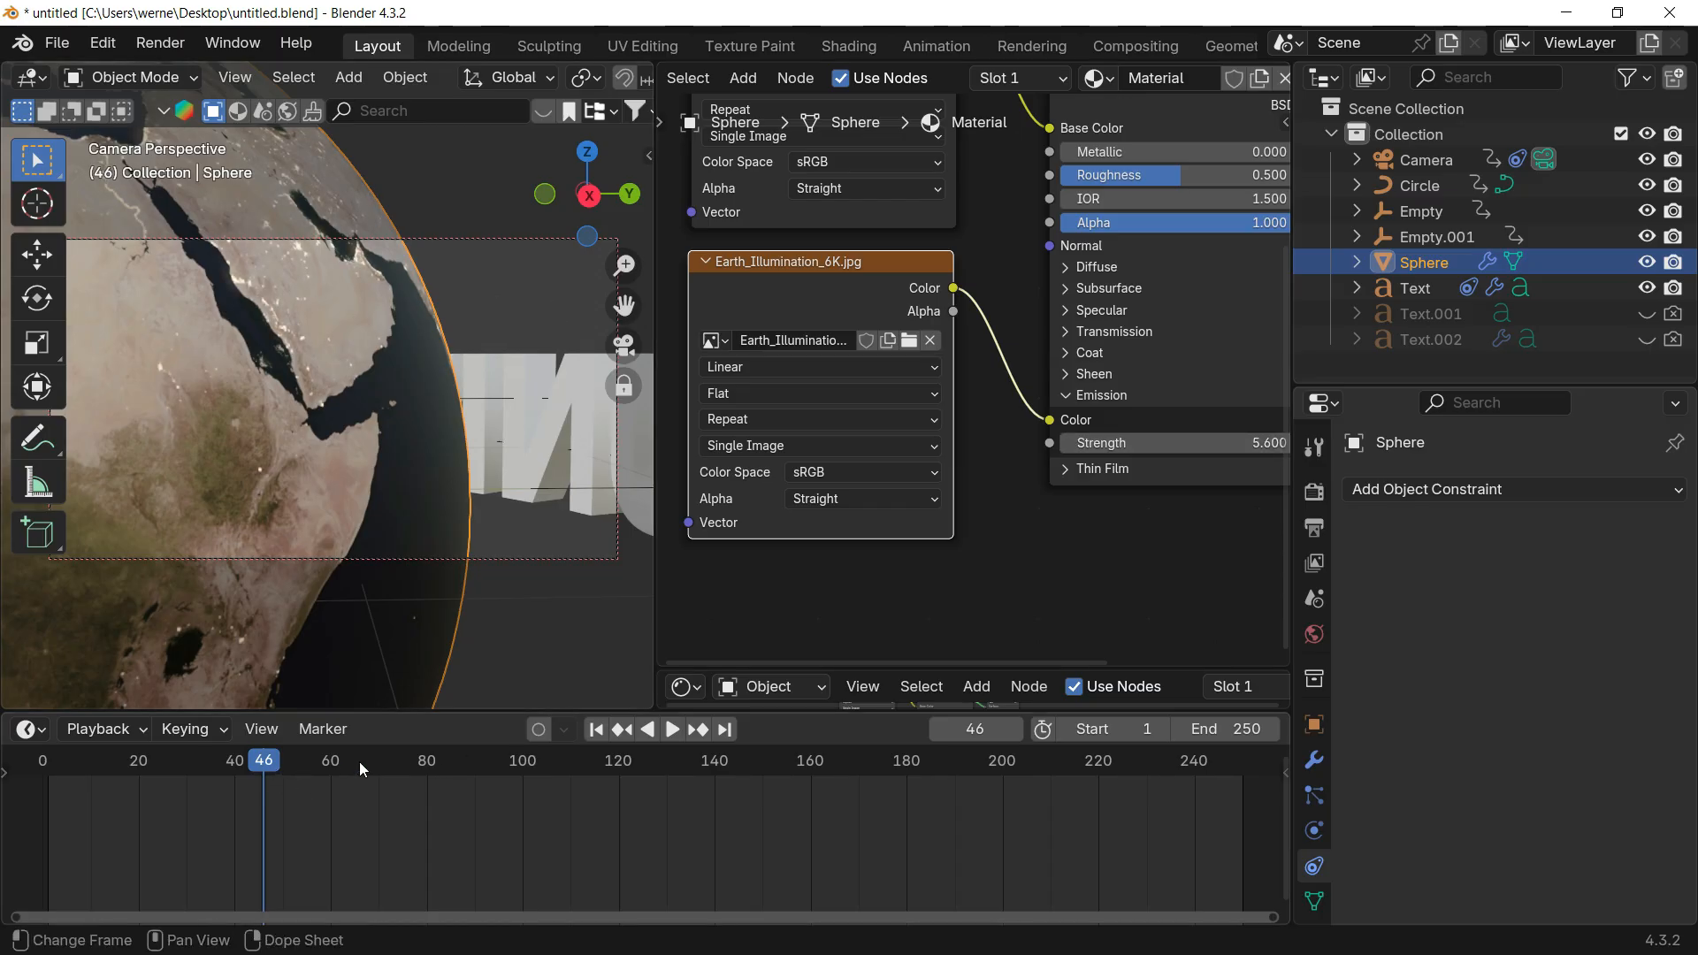
drag(359, 762, 614, 762)
click(385, 788)
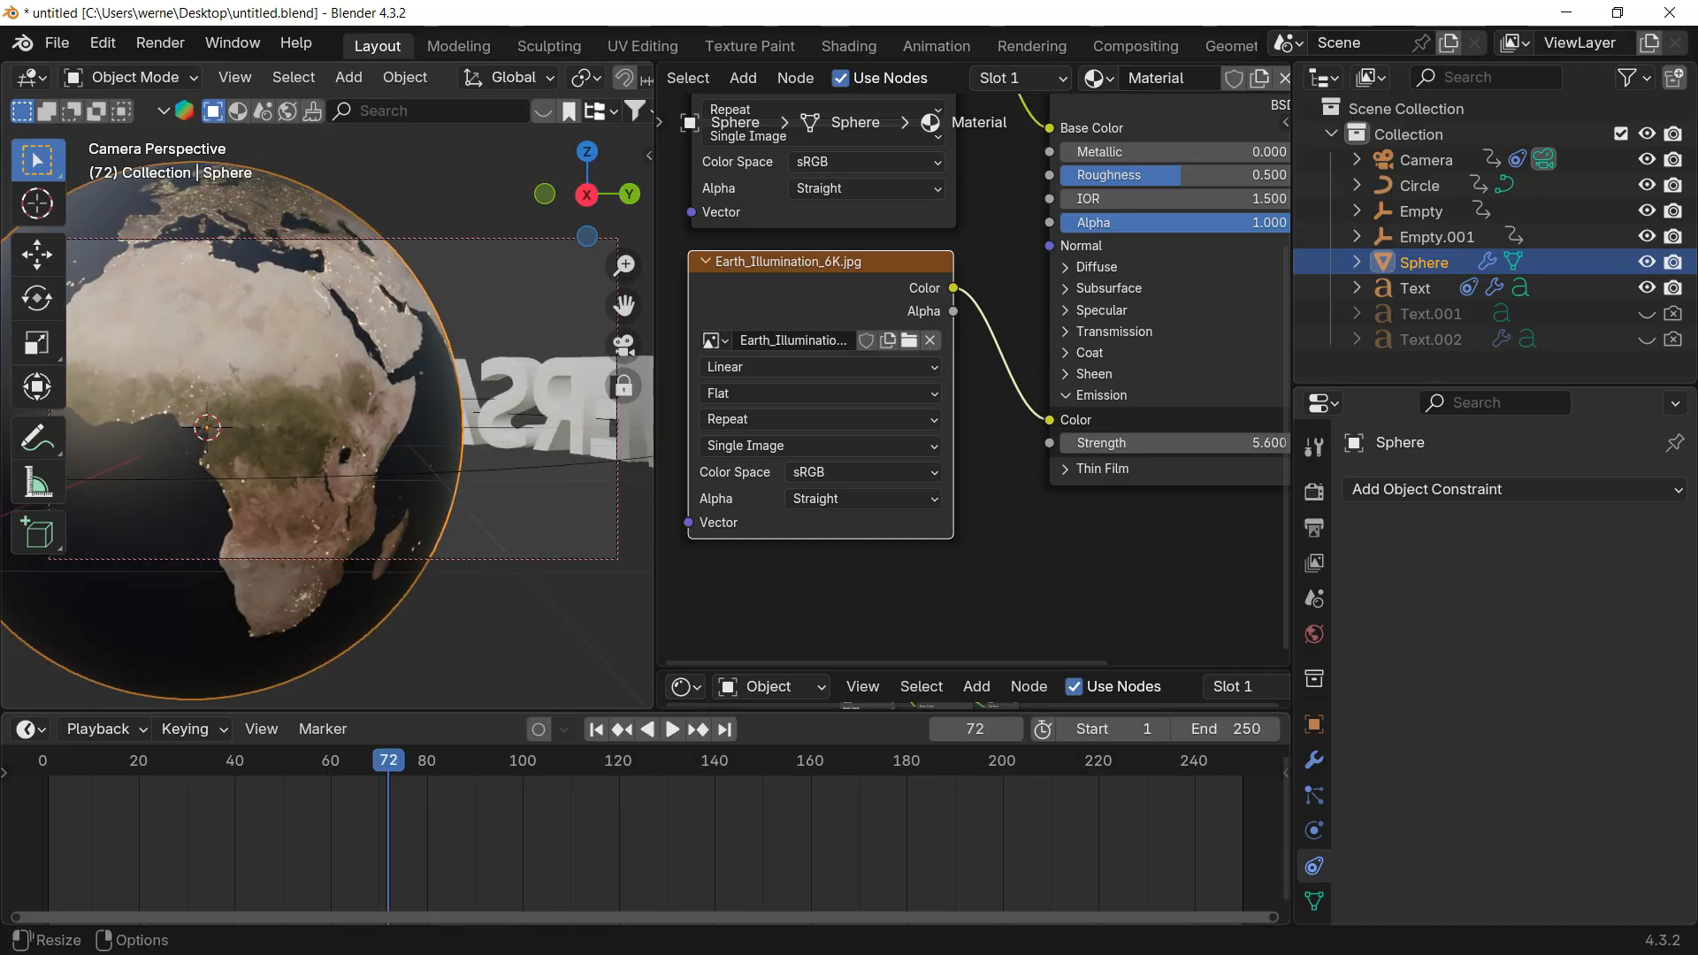
Step: Add the Earth_Clouds_6K image from the texture folder below the illumination texture node
key(super)
click(444, 940)
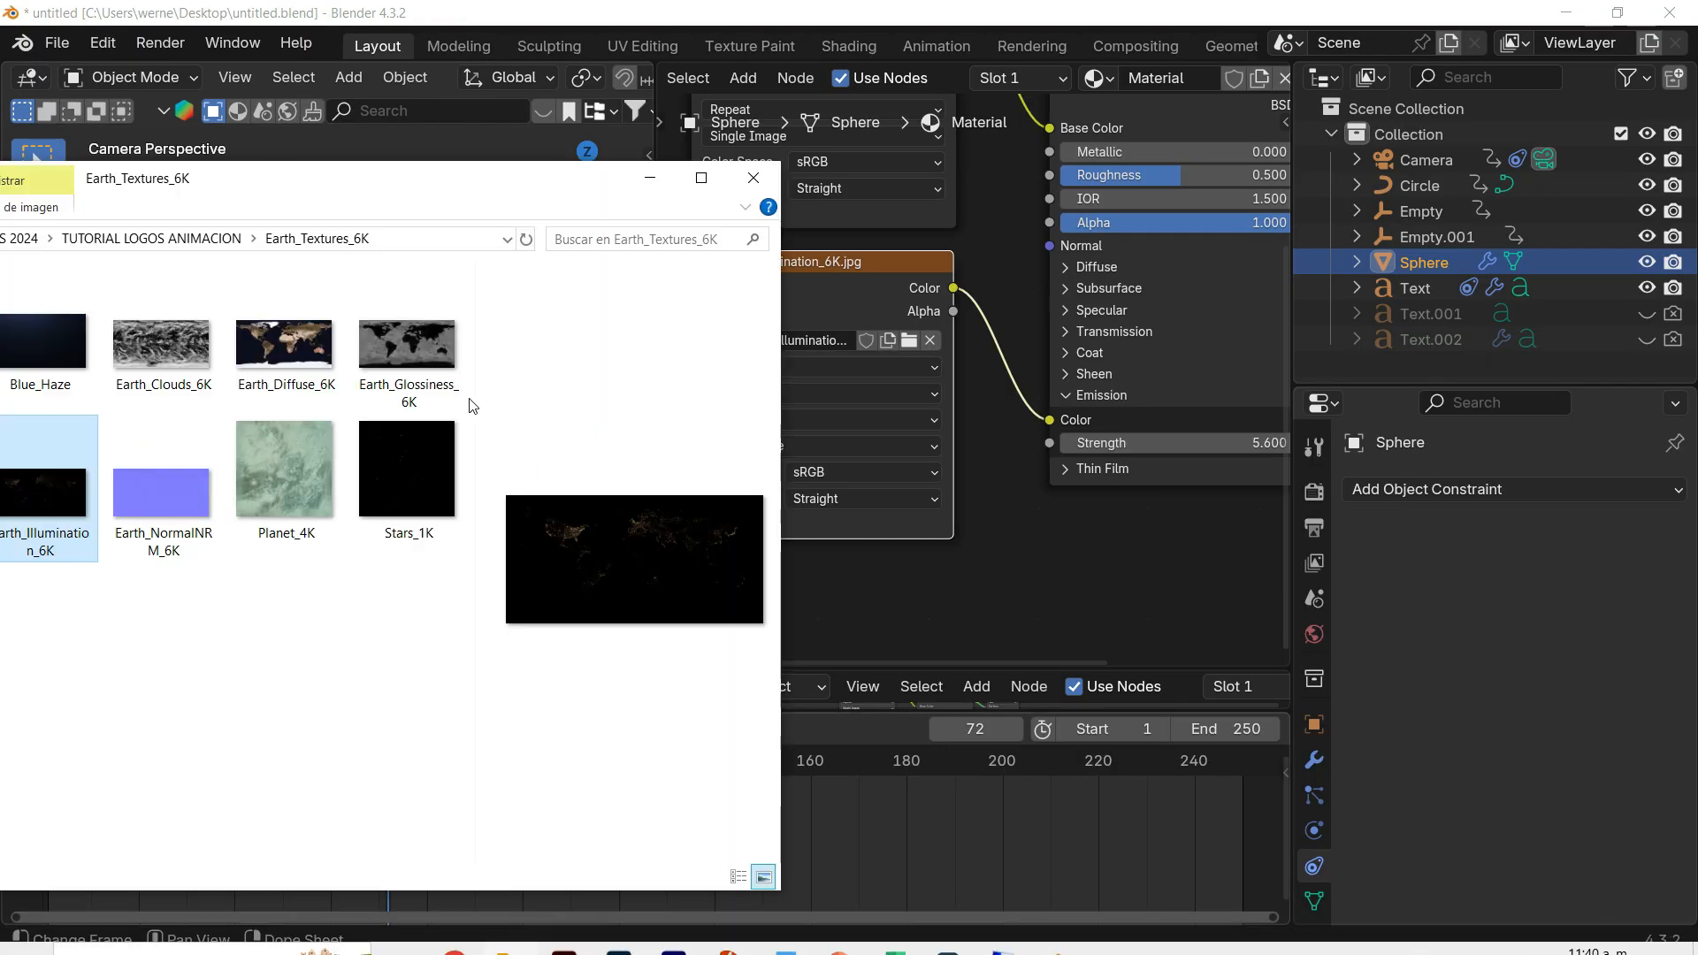
drag(305, 198, 179, 455)
click(224, 353)
drag(62, 633, 814, 598)
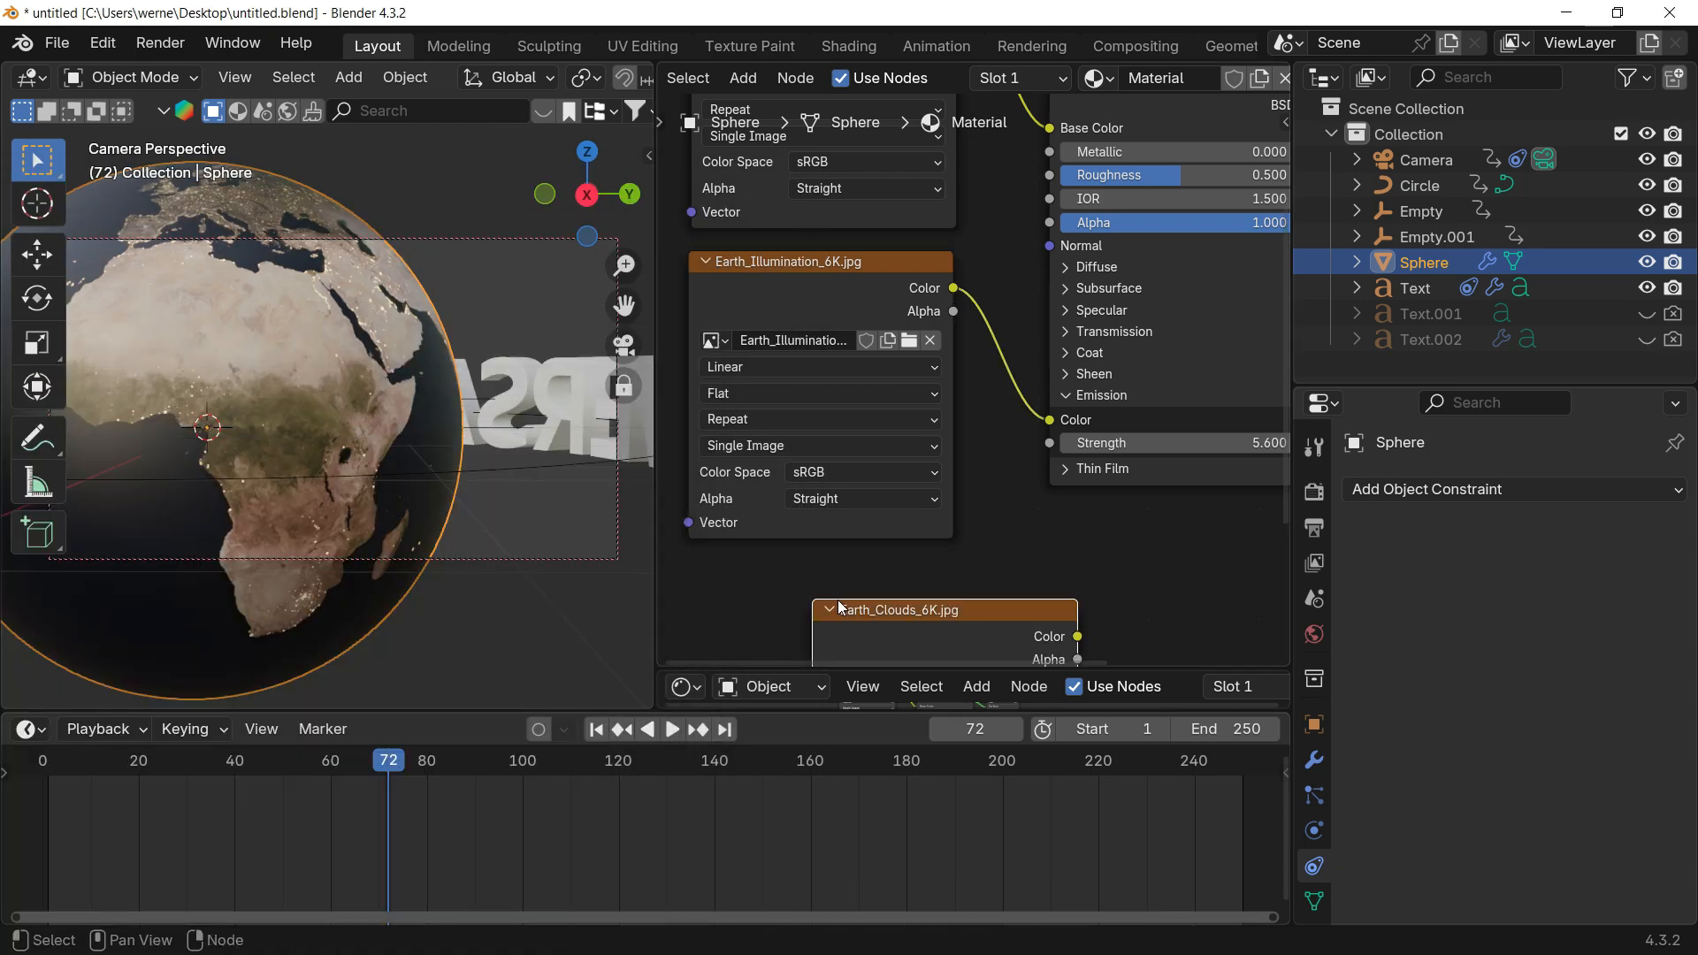
Step: Place the clouds texture above the diffuse texture and connect its color to the Principled BSDF's Base Color
click(834, 602)
scroll(875, 545, down, 6)
click(891, 514)
middle_drag(989, 327, 947, 417)
drag(944, 610, 974, 526)
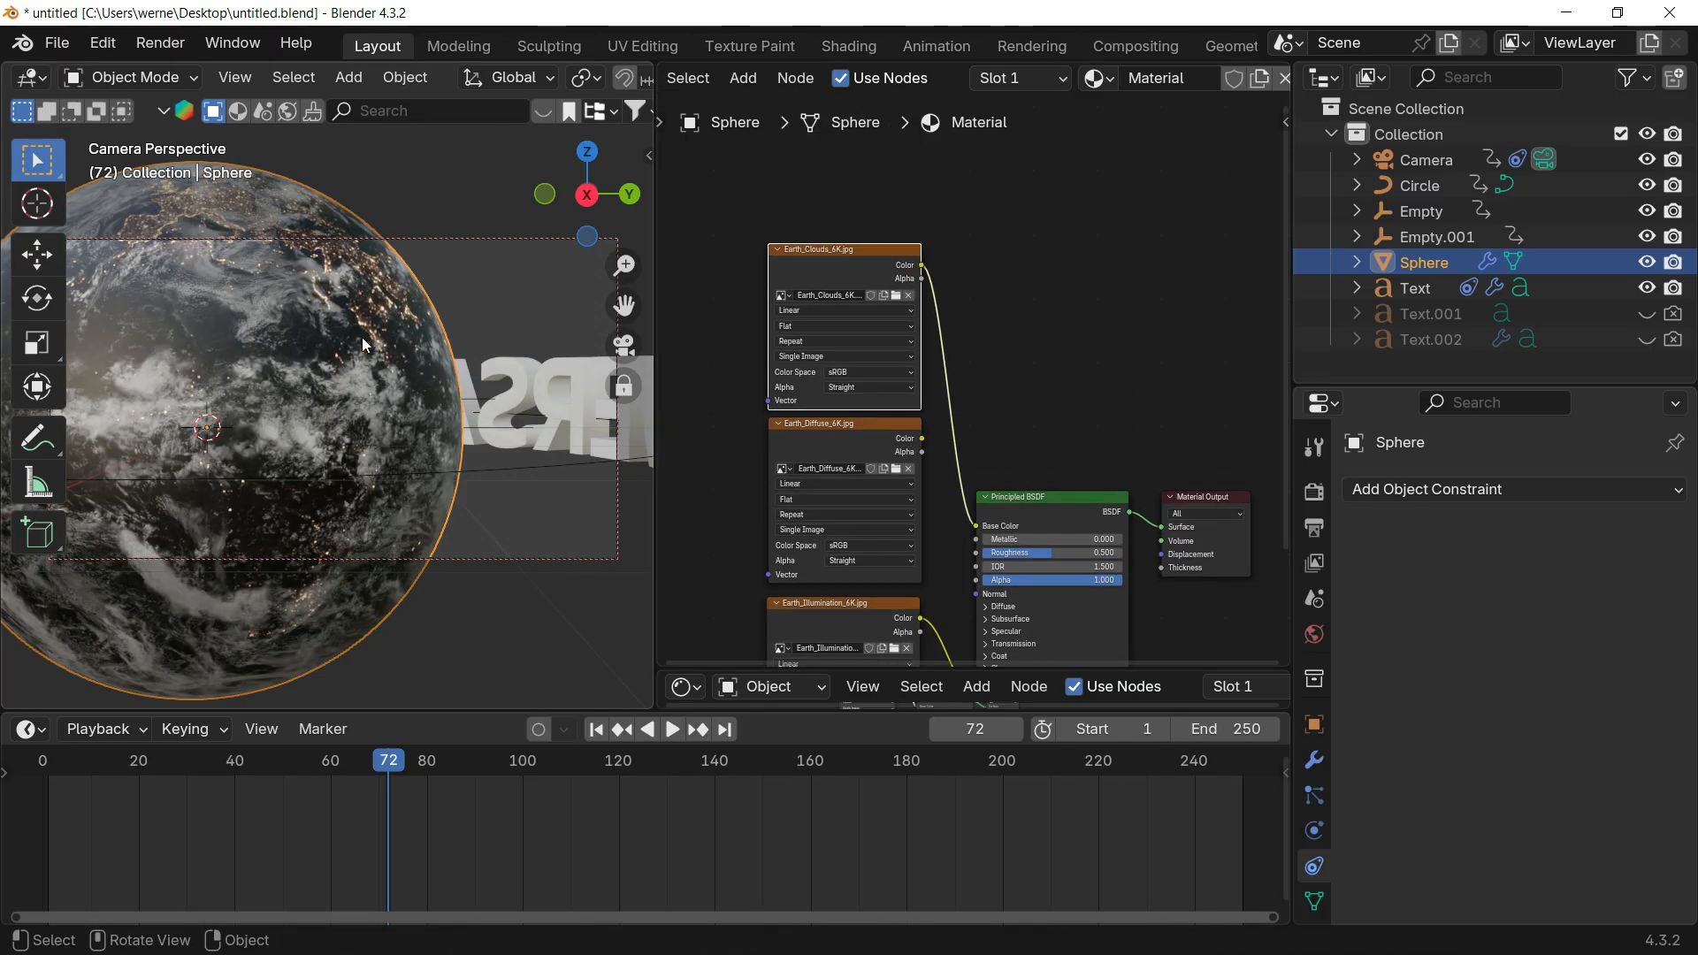
Step: Move the clouds and diffuse texture nodes away from the Principled BSDF to make room between them
middle_drag(904, 227, 976, 196)
drag(893, 218, 795, 154)
drag(917, 395, 801, 348)
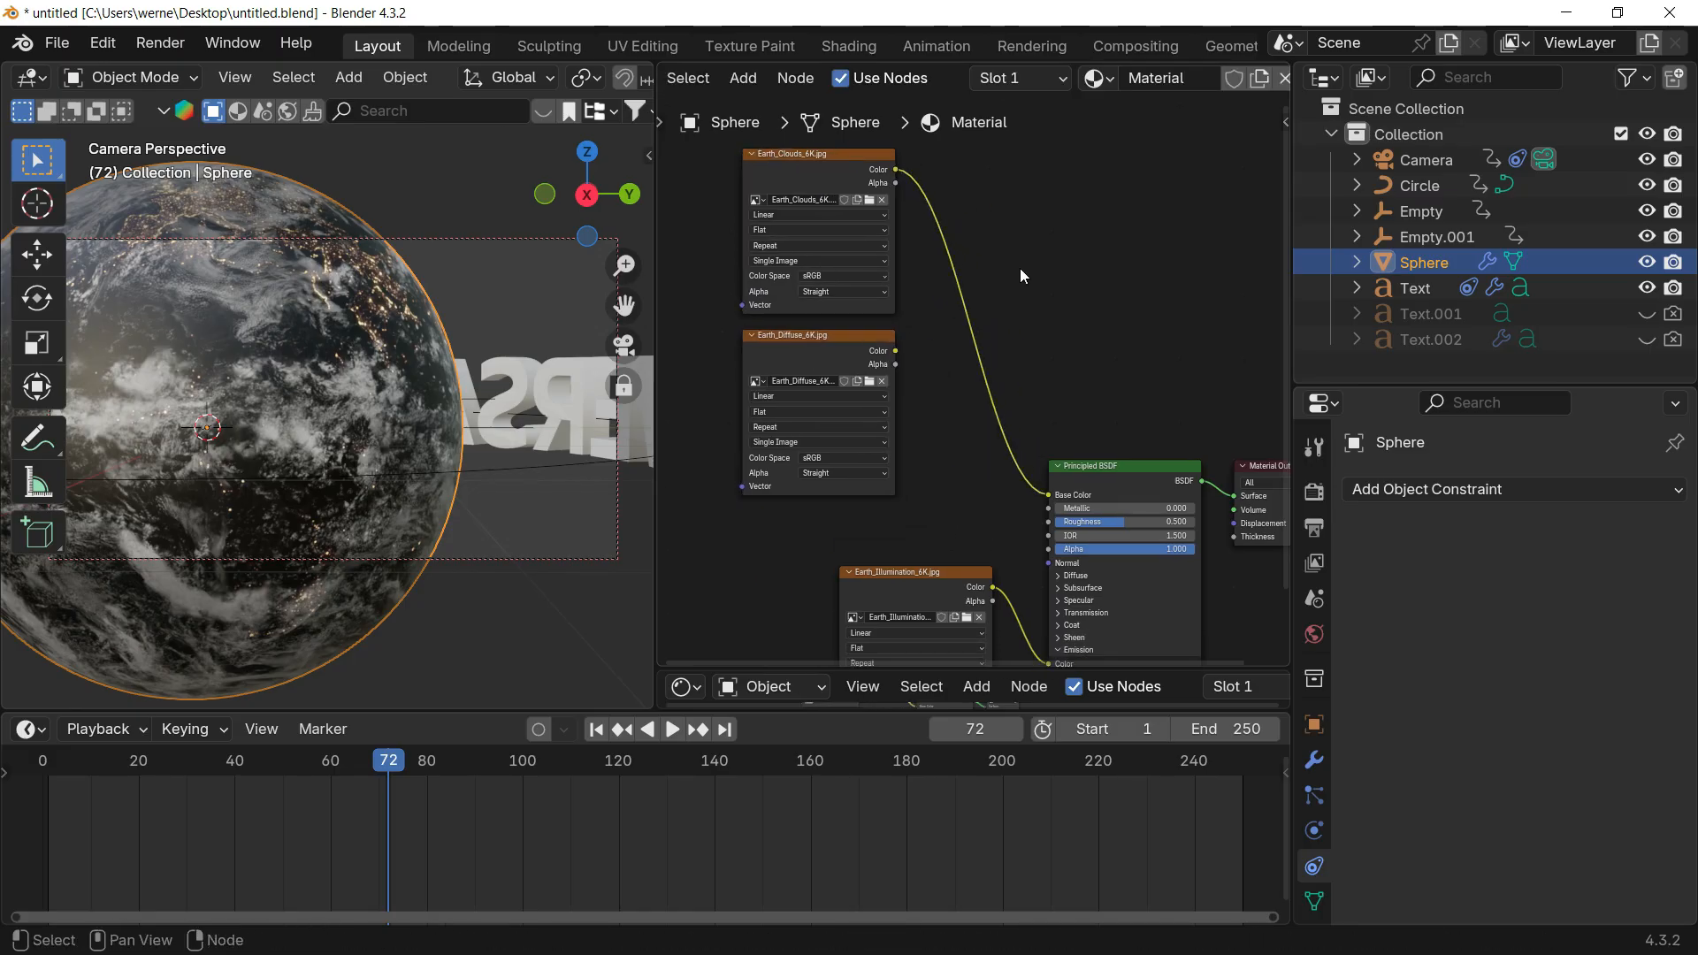
Step: Insert a Mix Color node between the clouds texture and Base Color, and connect the diffuse texture's color to input B
key(shift+a)
text(mix)
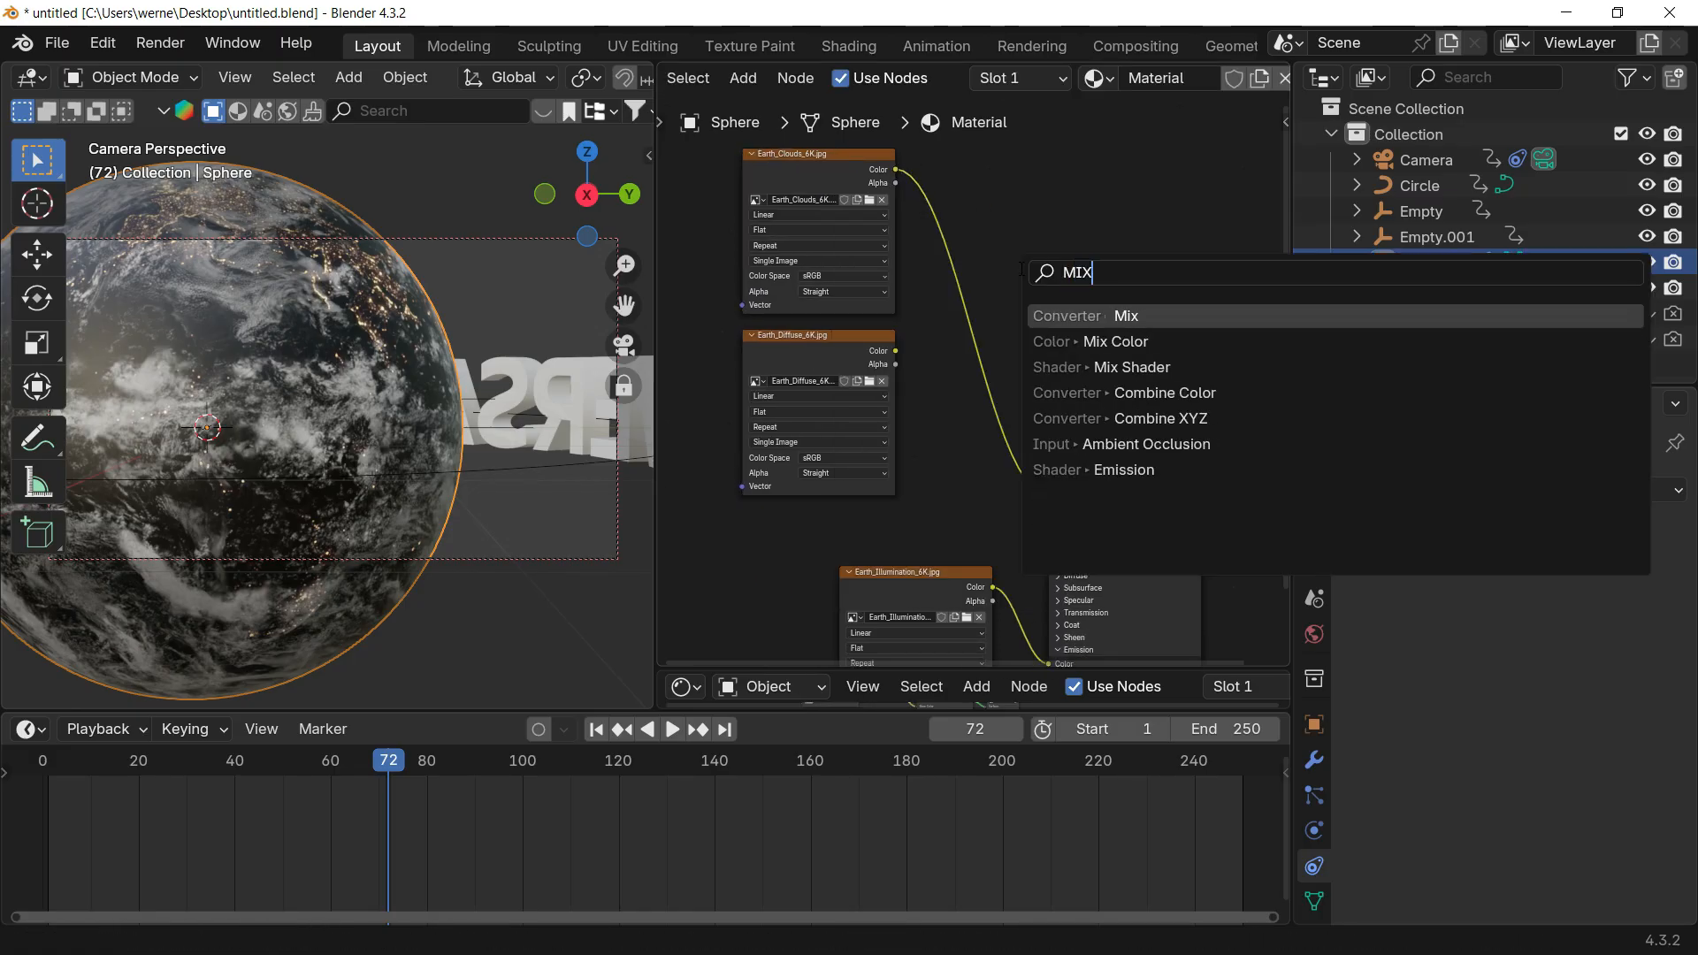
key(Down)
key(Return)
click(933, 272)
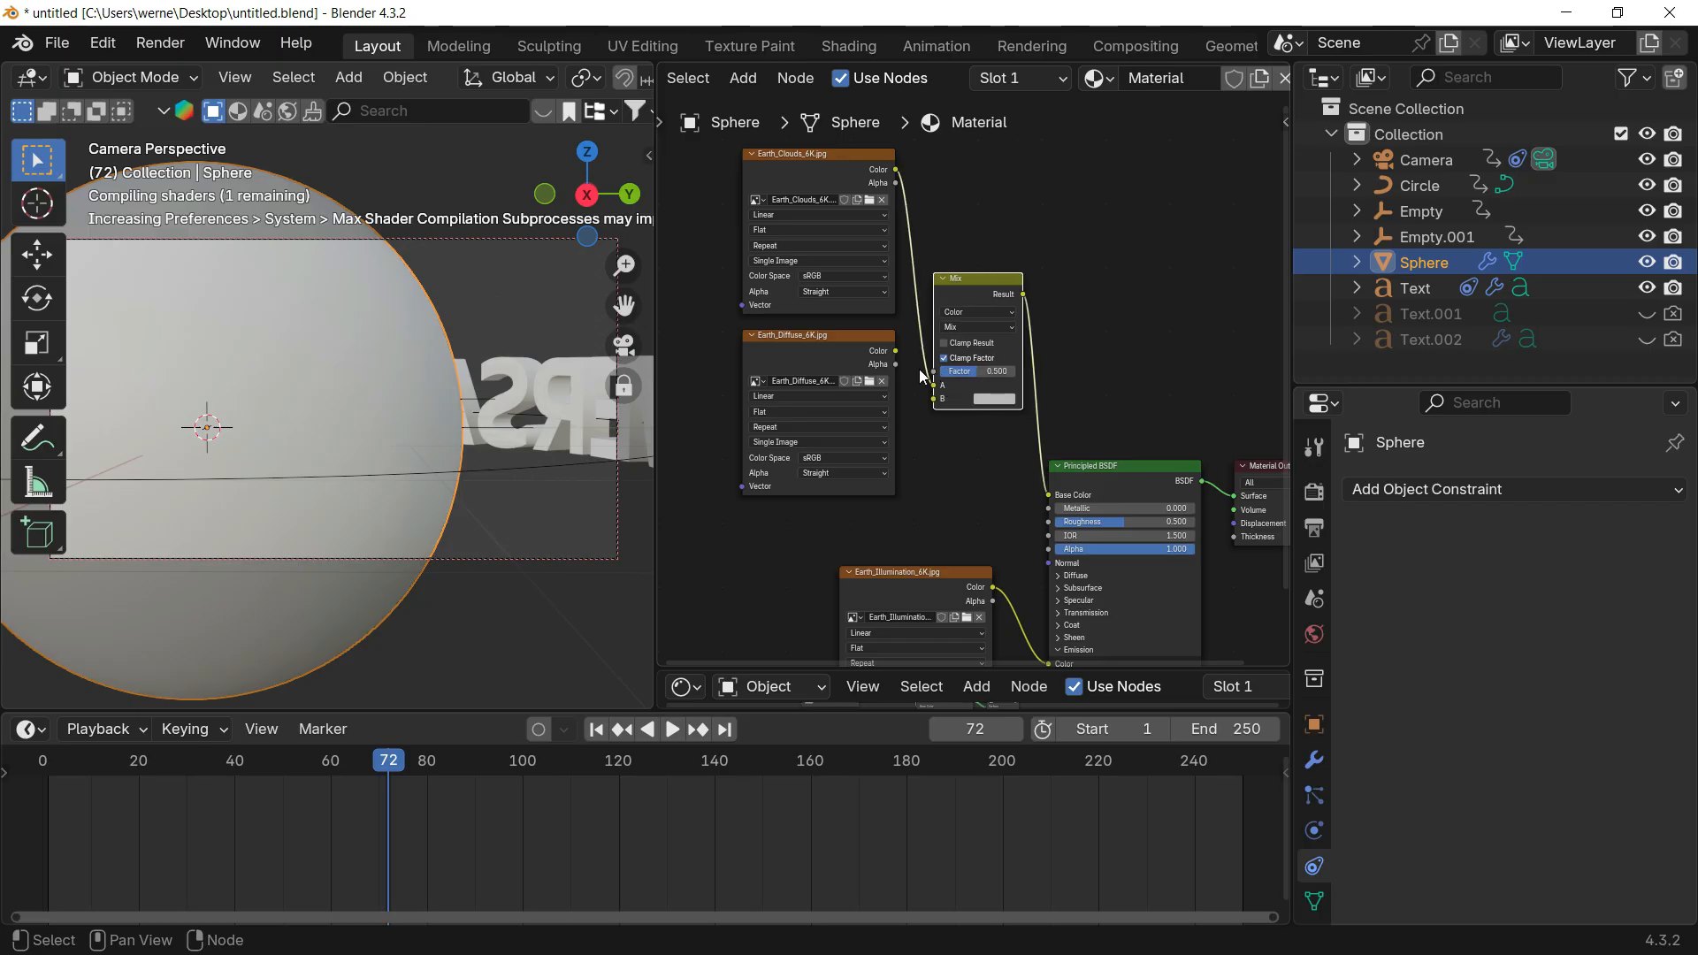
drag(936, 409, 934, 400)
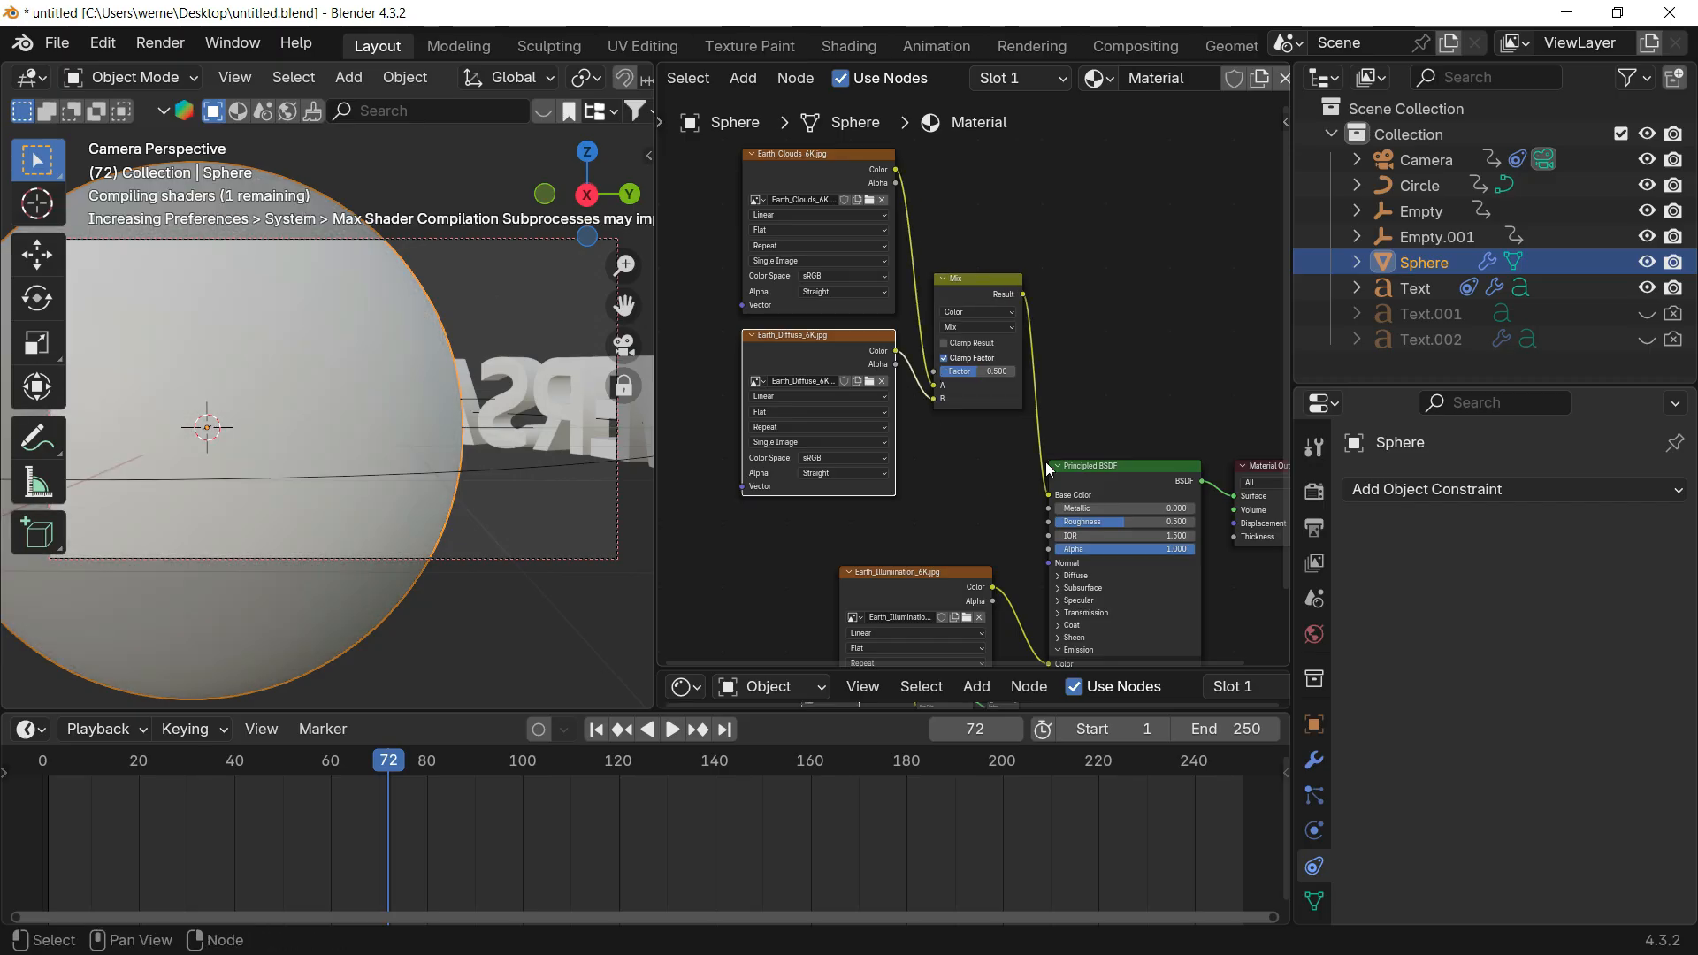
key(g)
click(989, 232)
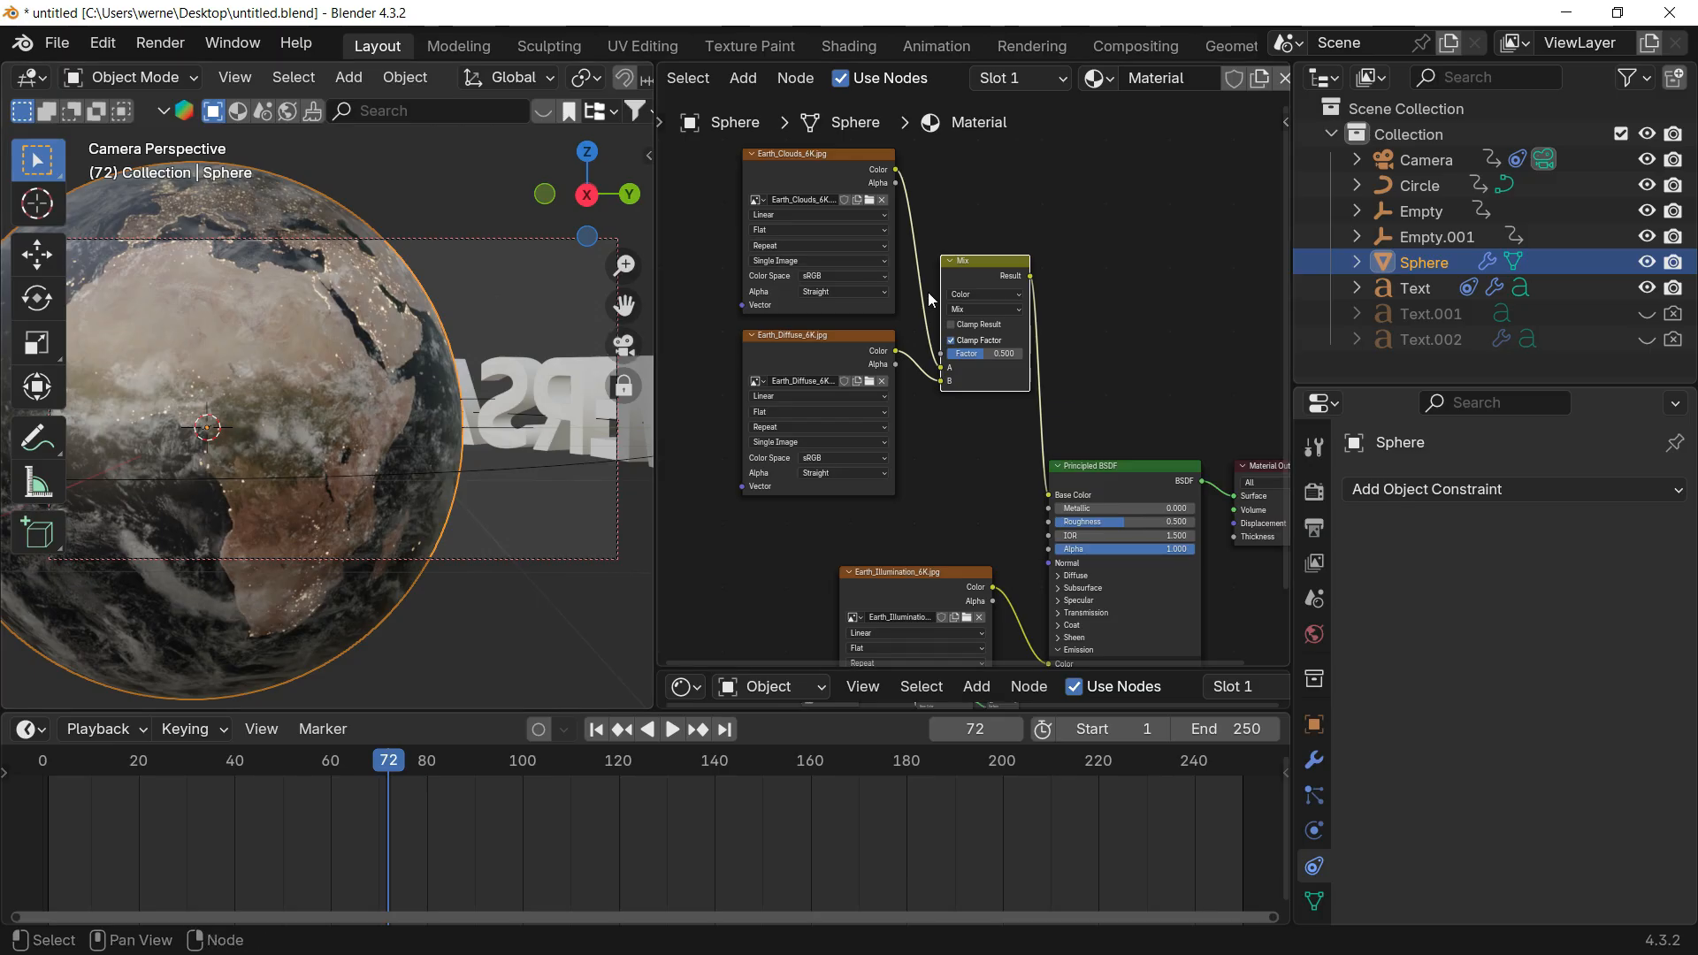
Step: Set the color mix to Screen blending with a factor of 1.000, and check the globe at frame 24
click(987, 310)
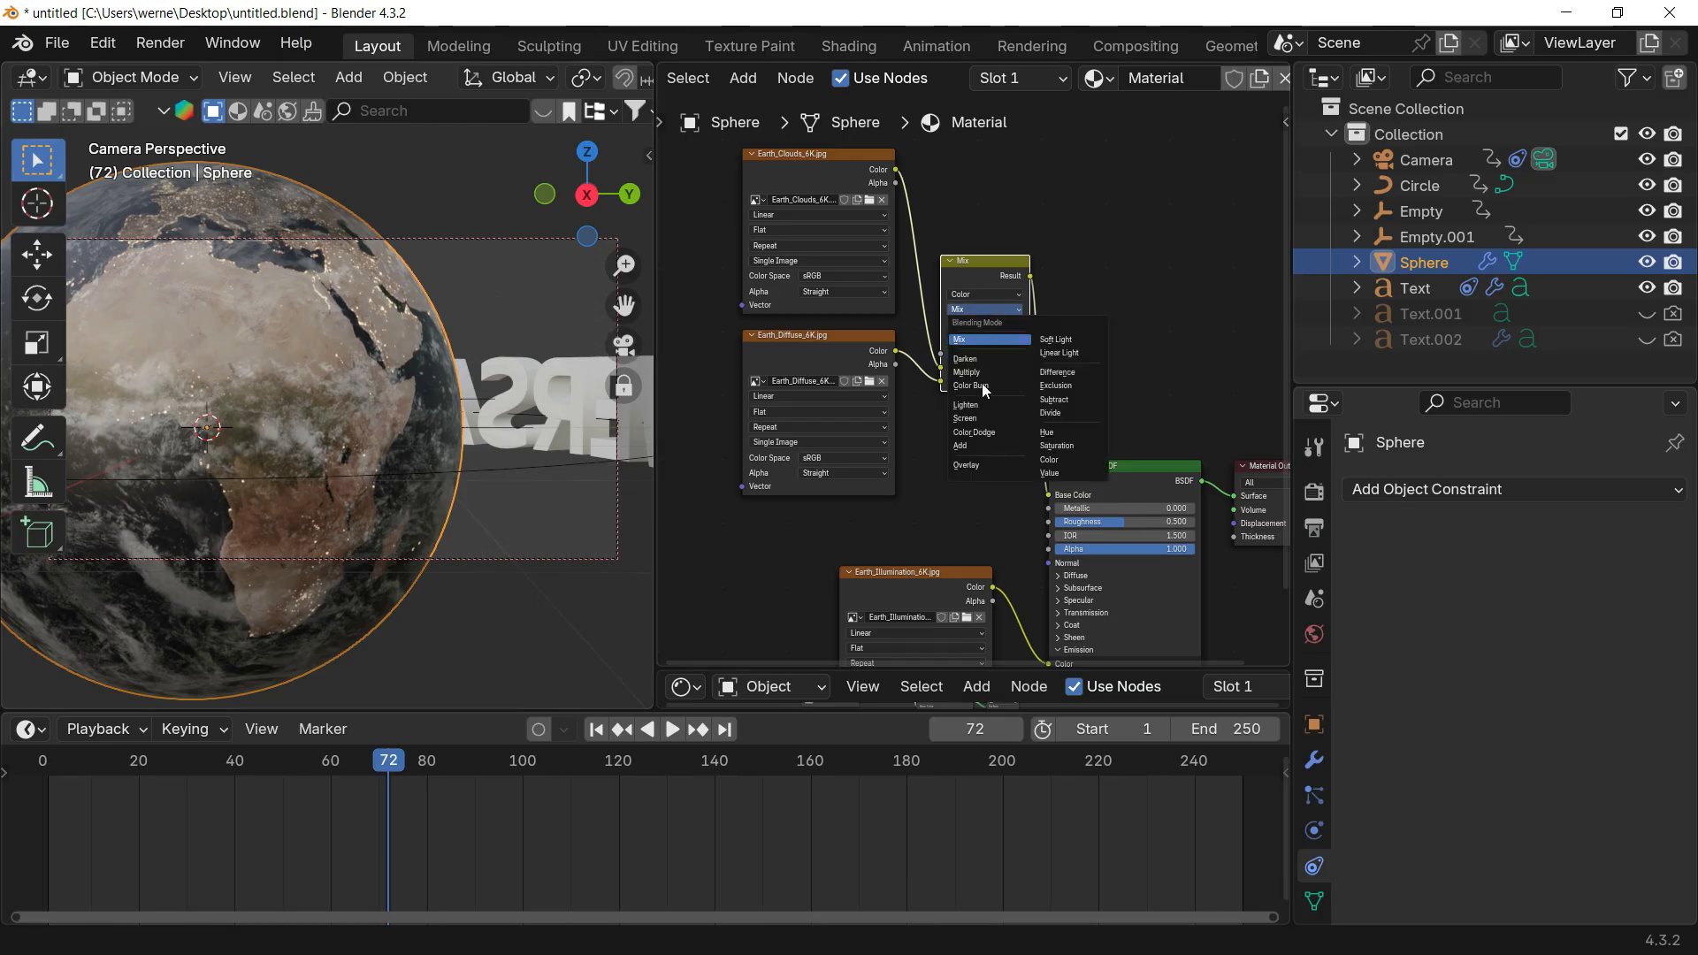
click(976, 417)
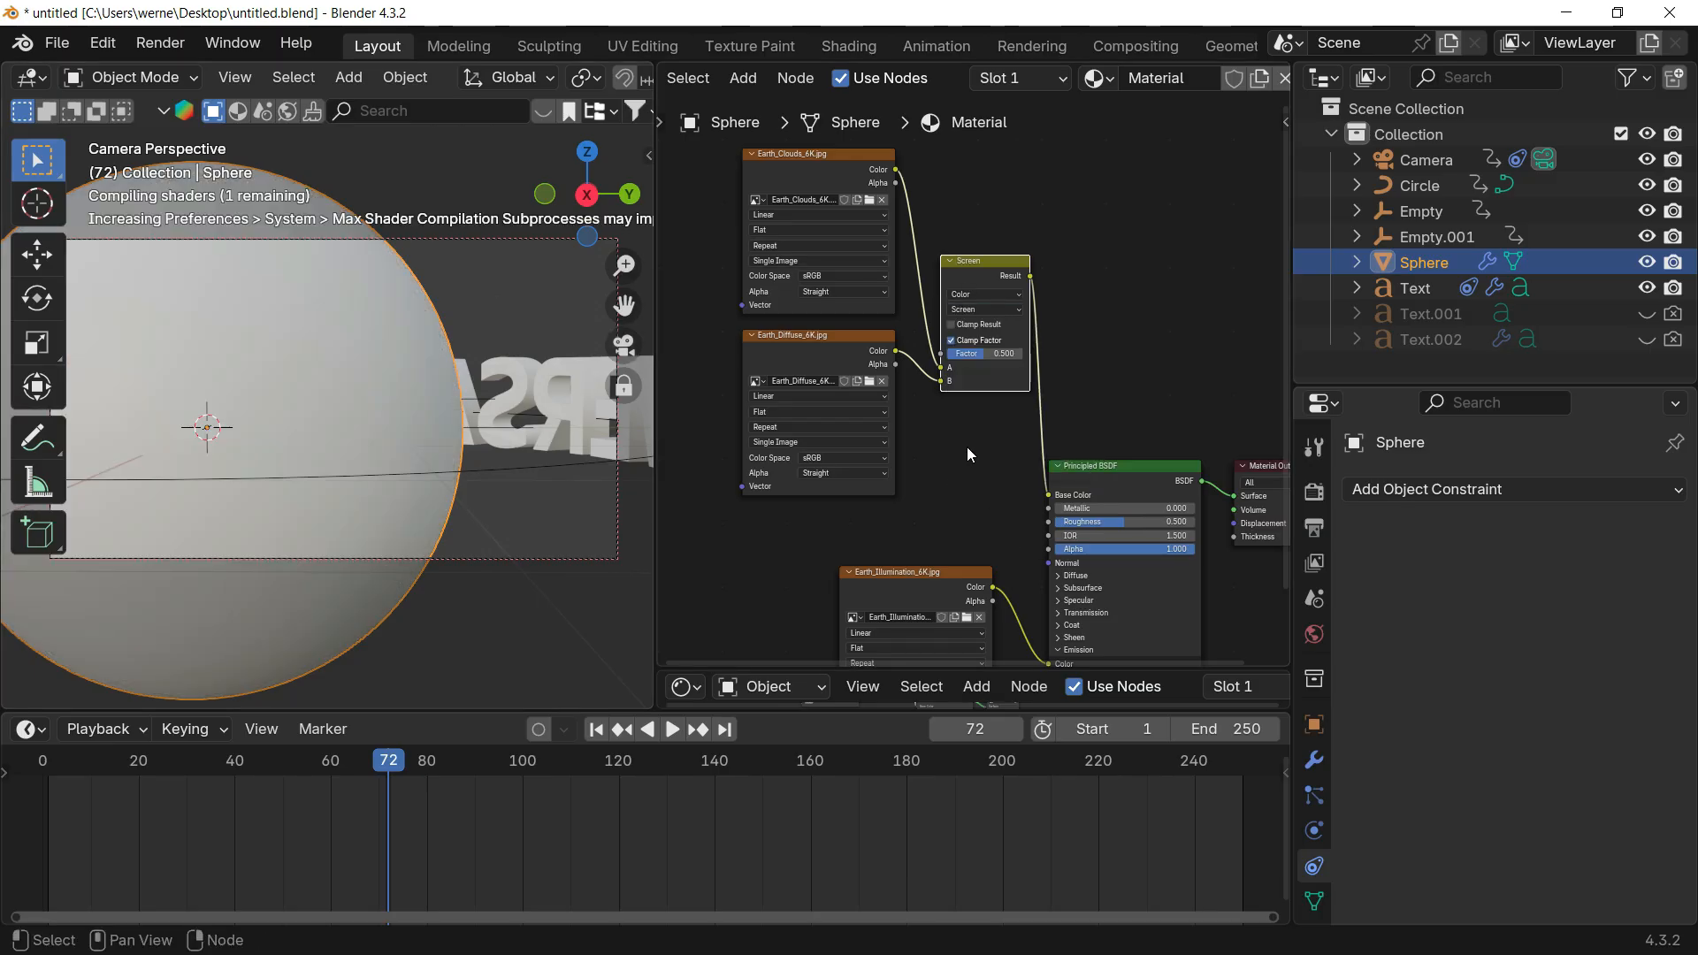
drag(989, 355, 1026, 355)
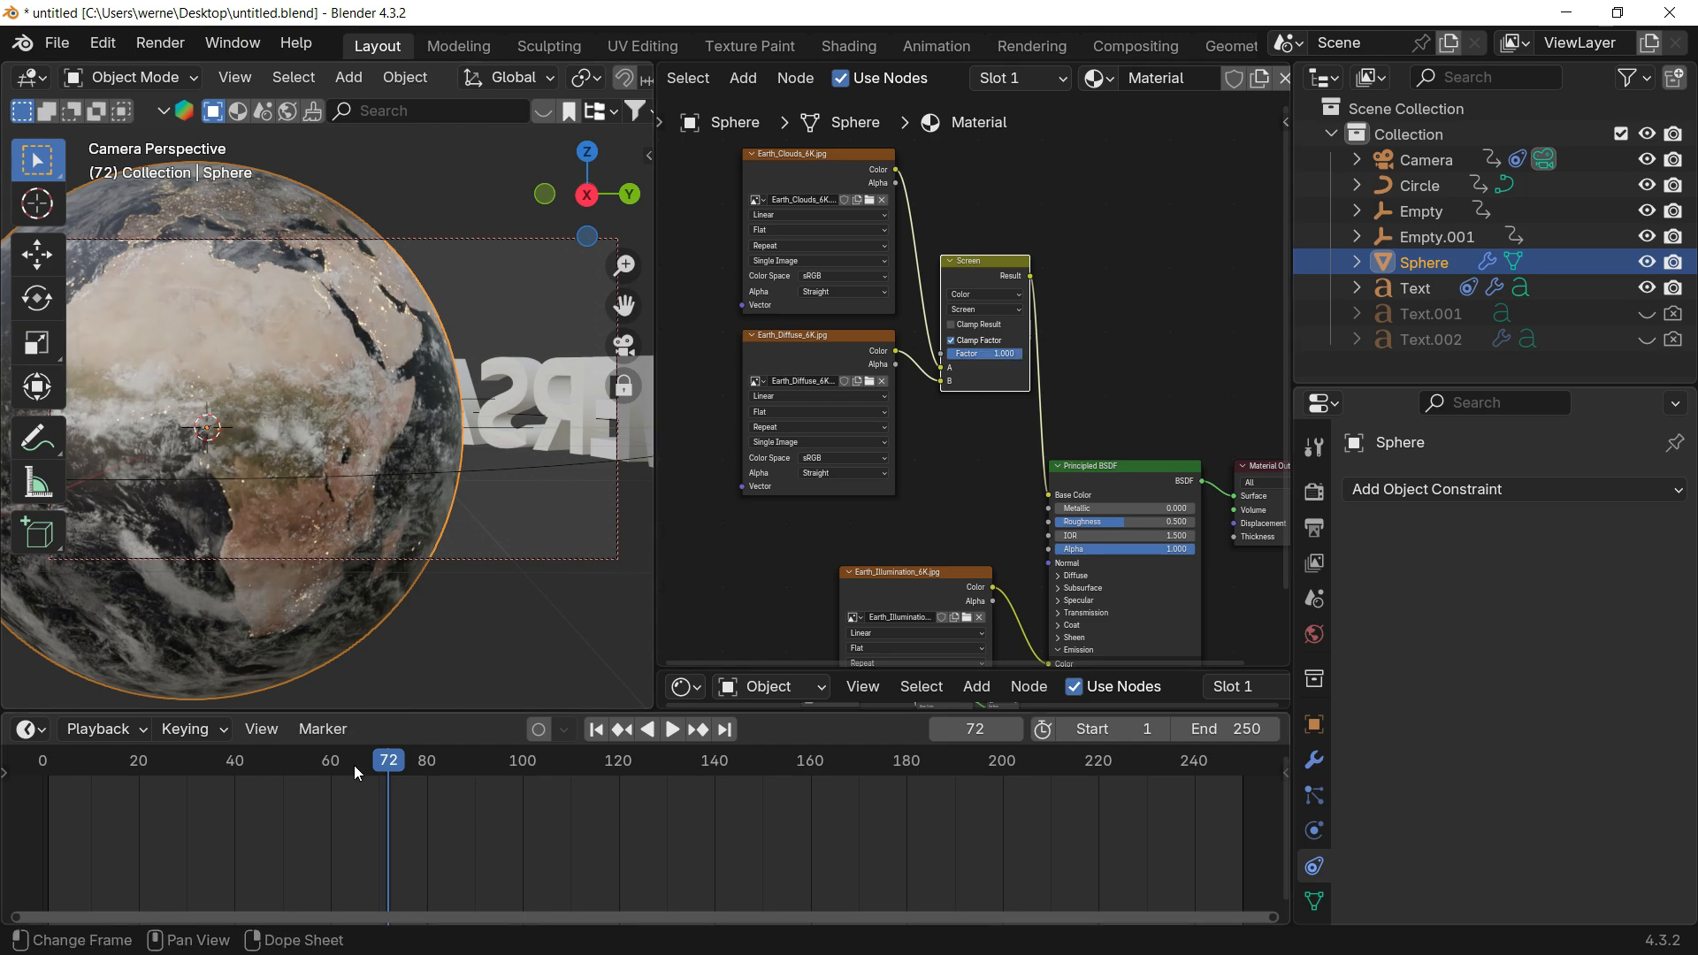
drag(354, 767, 158, 761)
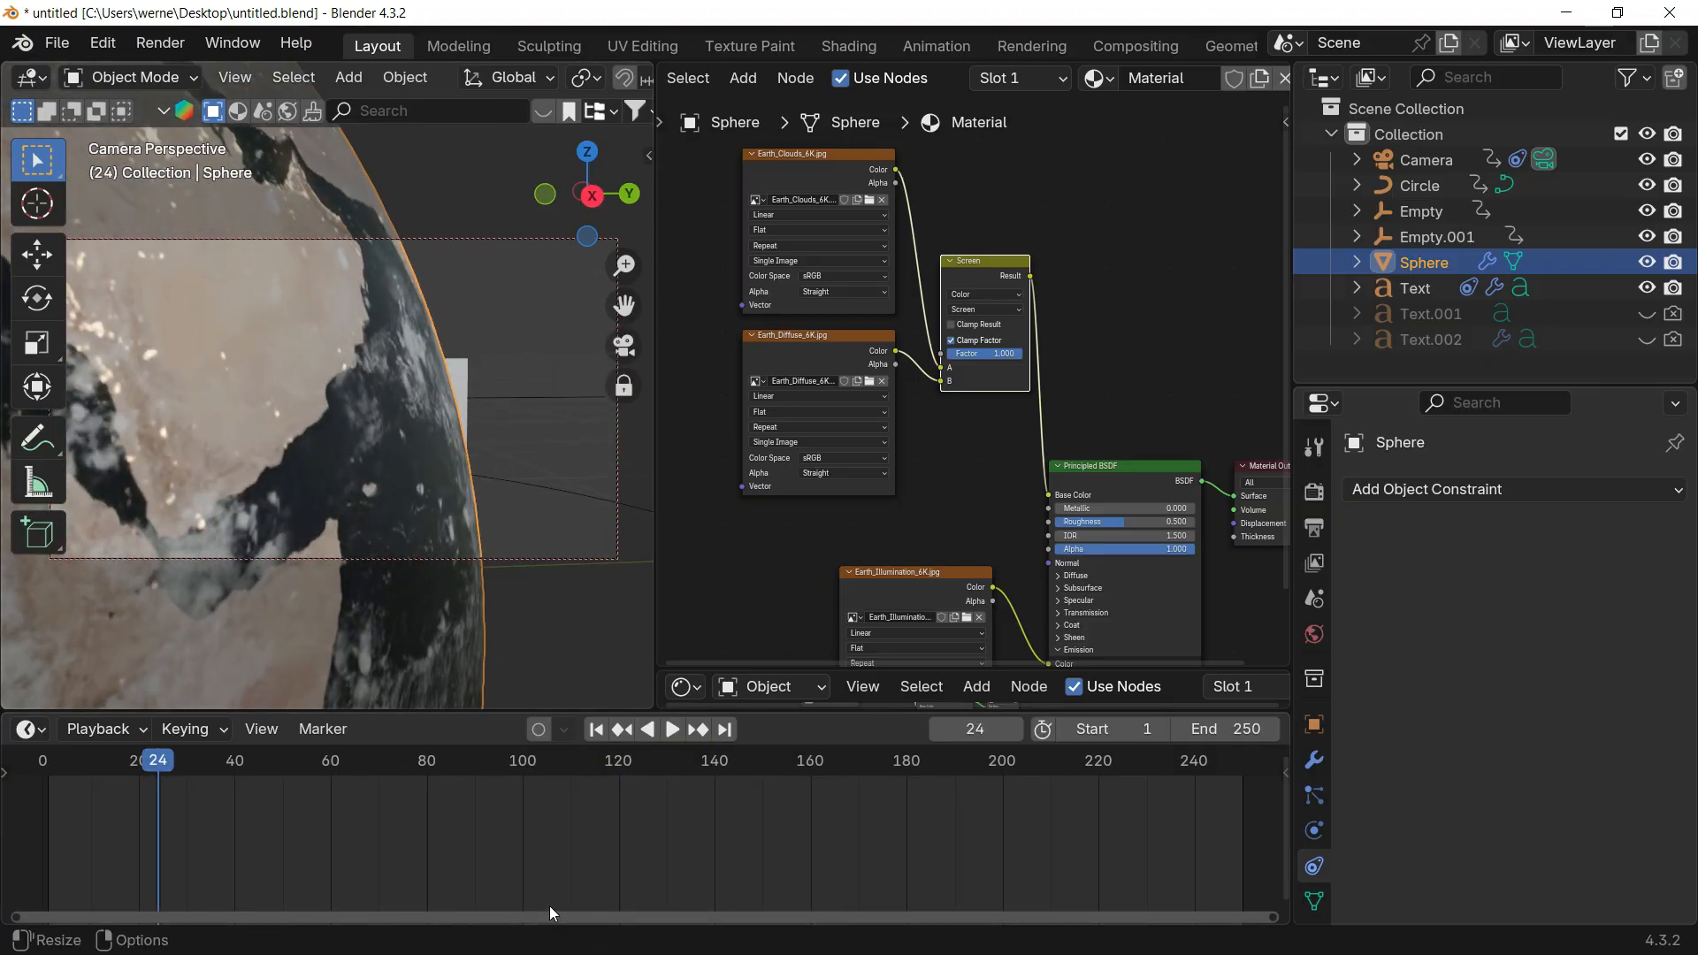
Step: Add the Earth_Glossiness_6K image from the texture folder to the sphere's node tree
key(super)
click(510, 934)
drag(392, 471, 338, 501)
drag(229, 695, 984, 453)
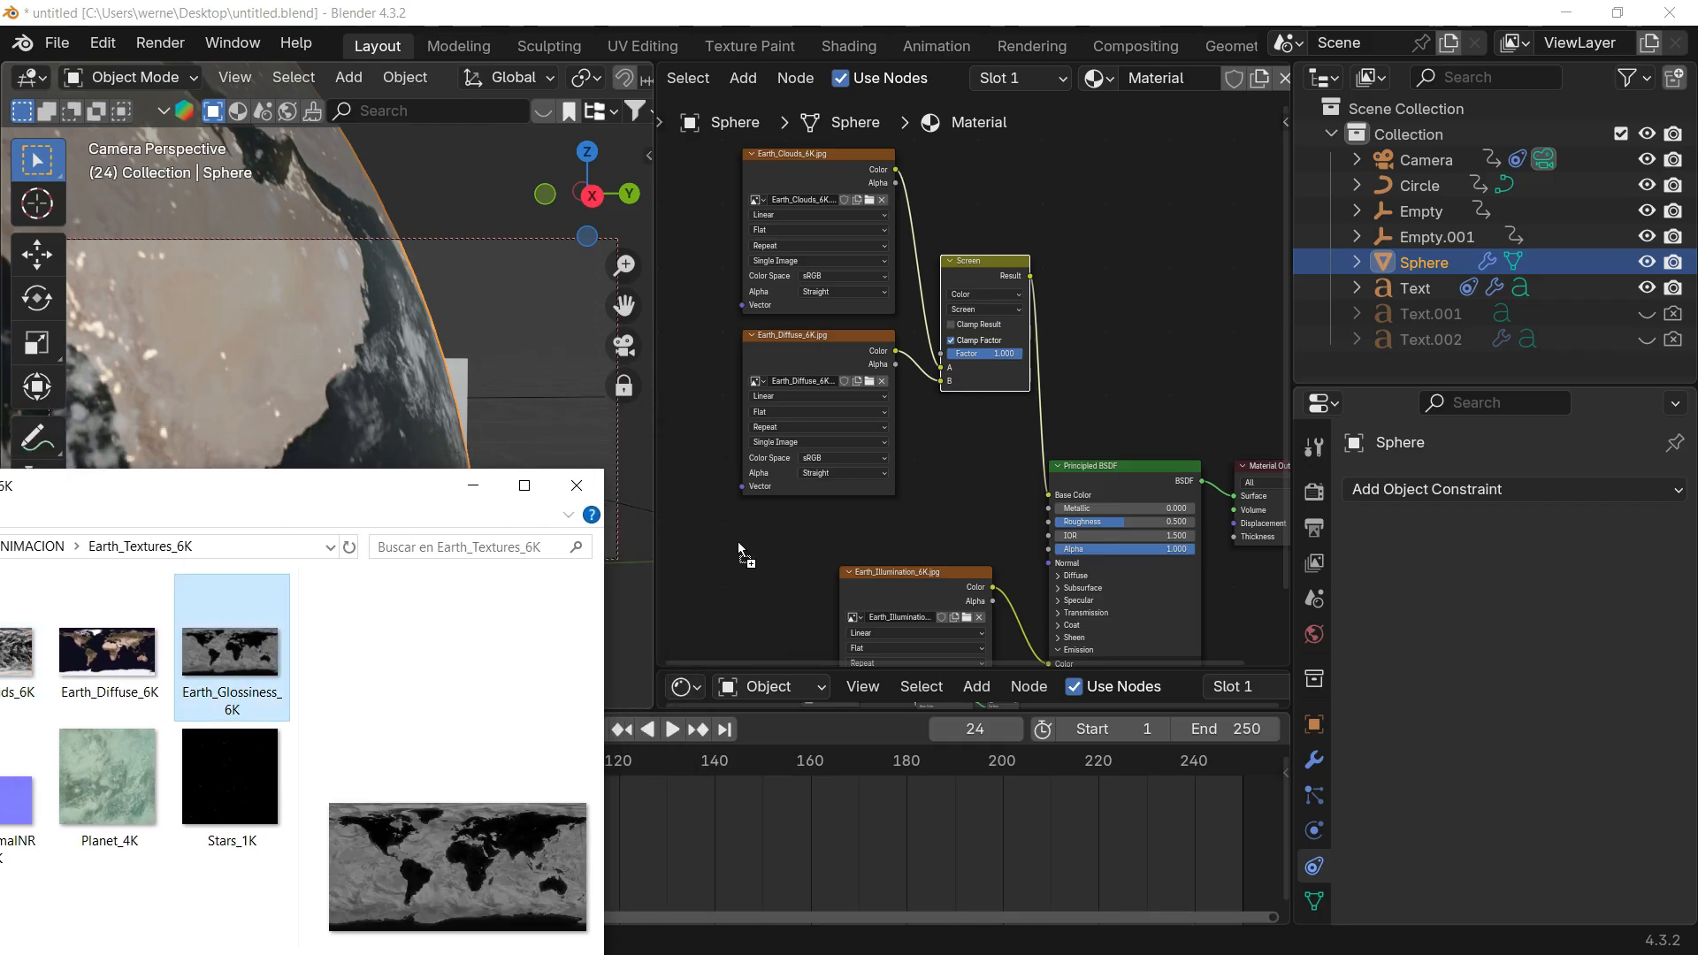
drag(738, 541, 741, 545)
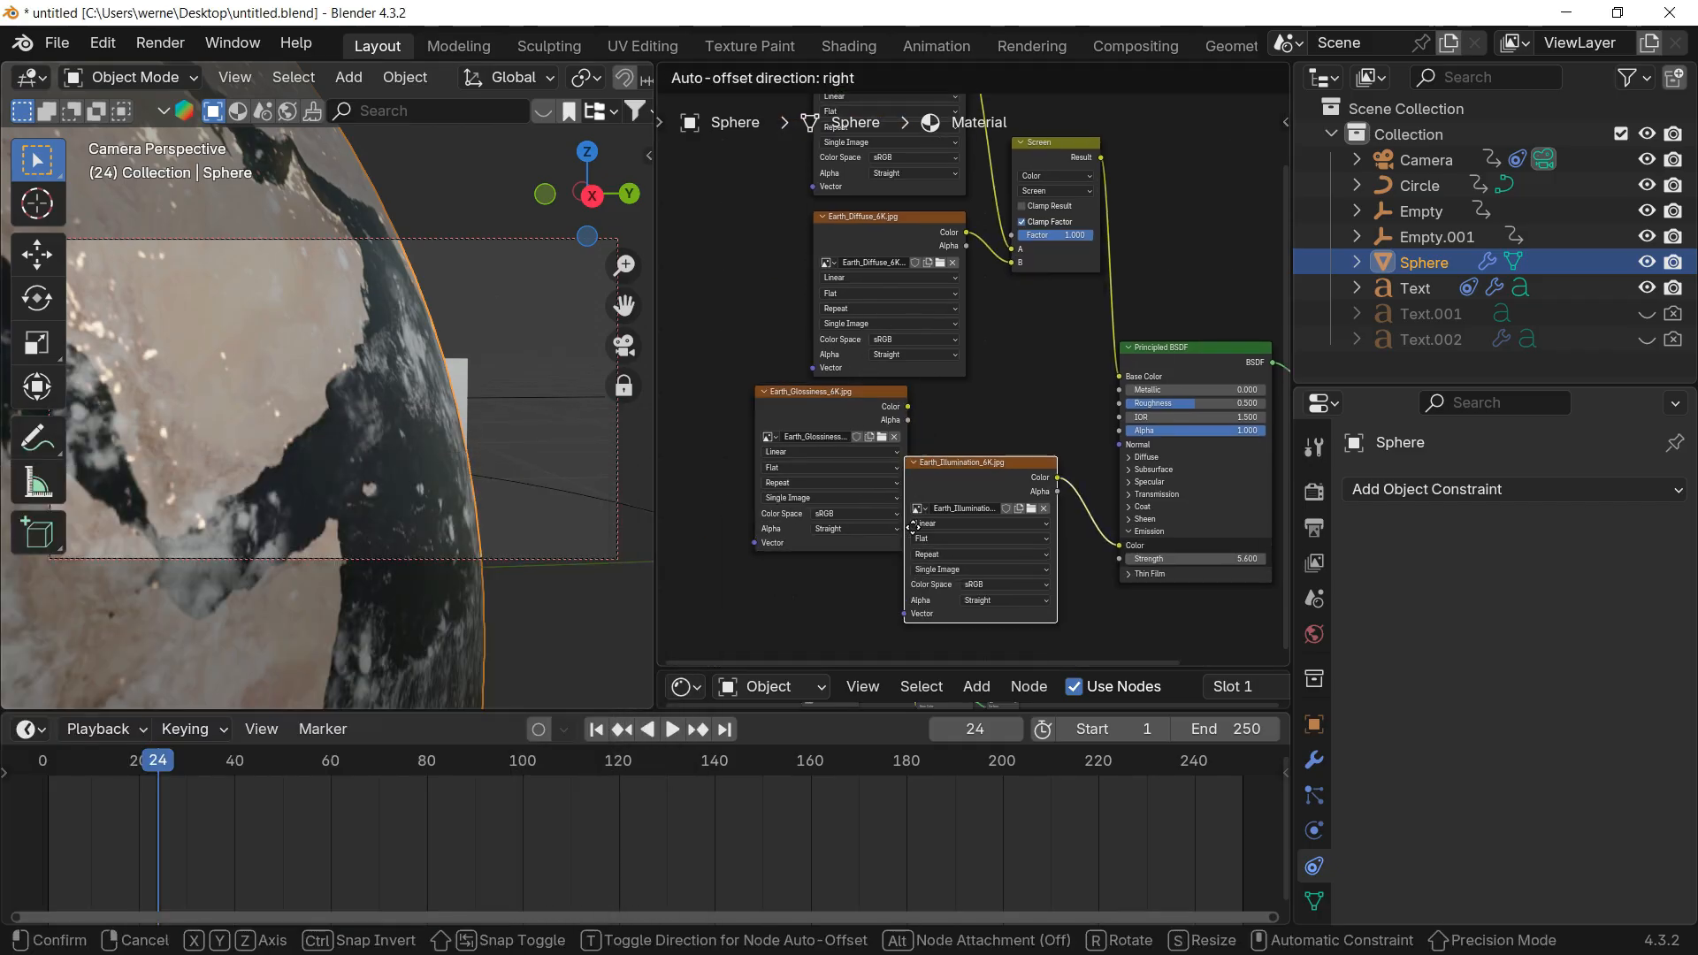
Step: Arrange the glossiness texture between the diffuse and illumination nodes, and connect its color to the Principled BSDF's Roughness
click(818, 648)
drag(826, 407, 891, 408)
click(1018, 360)
middle_drag(991, 383, 958, 341)
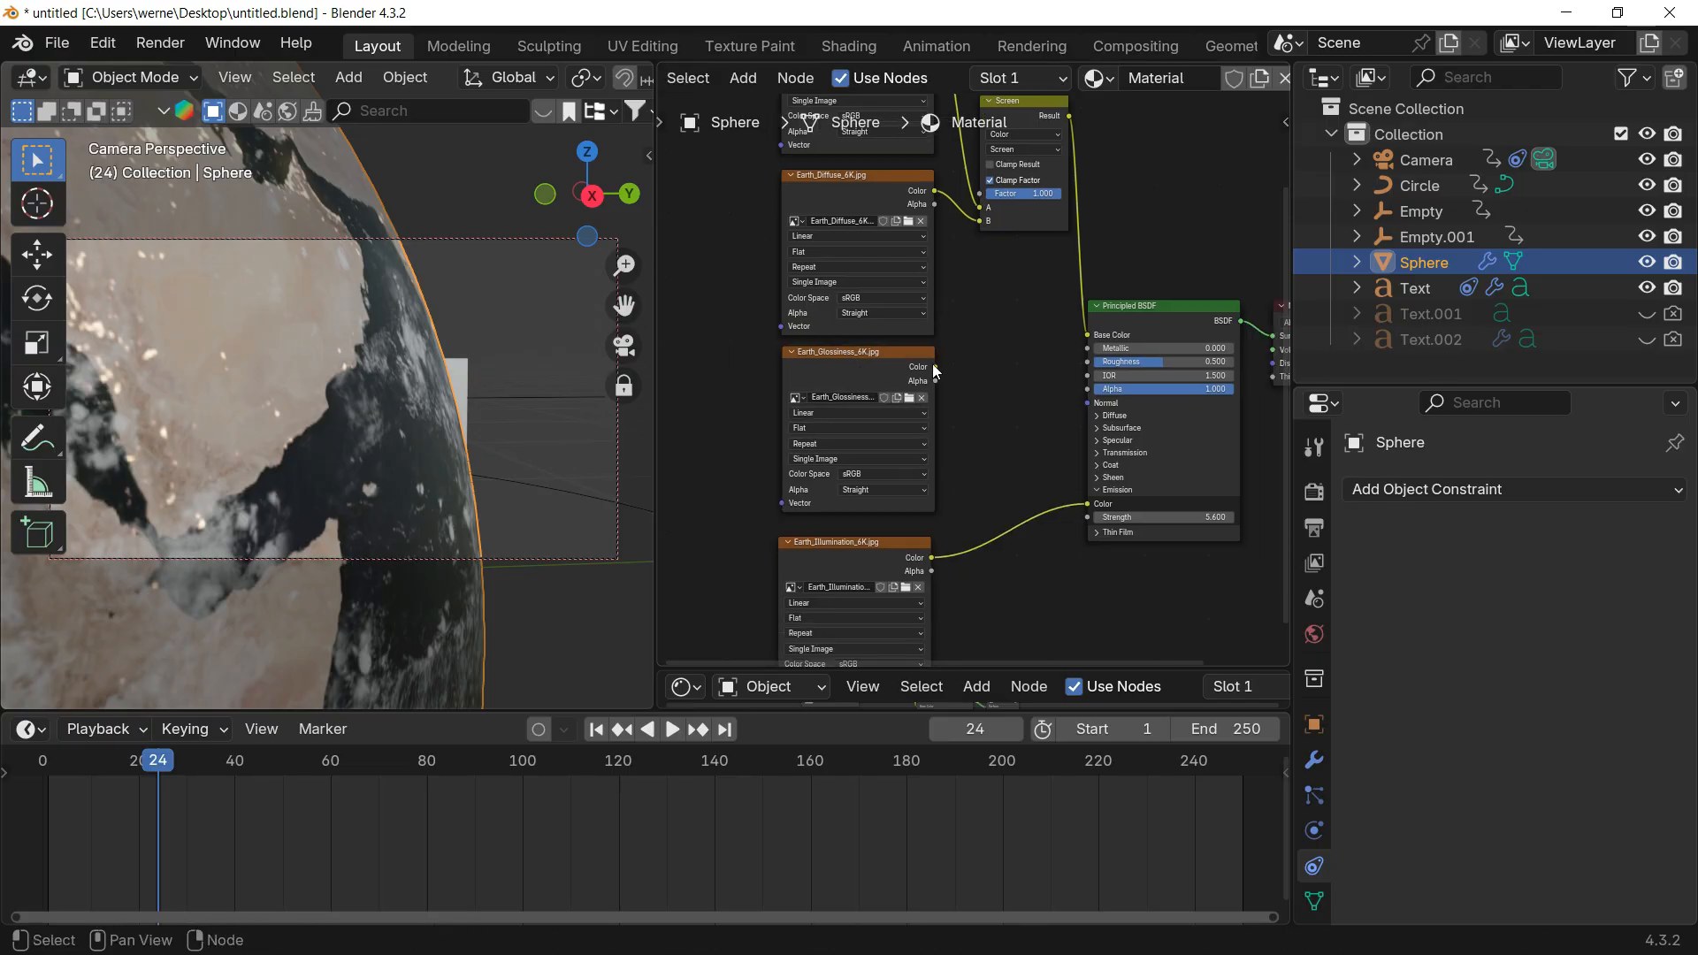
drag(935, 366, 1087, 362)
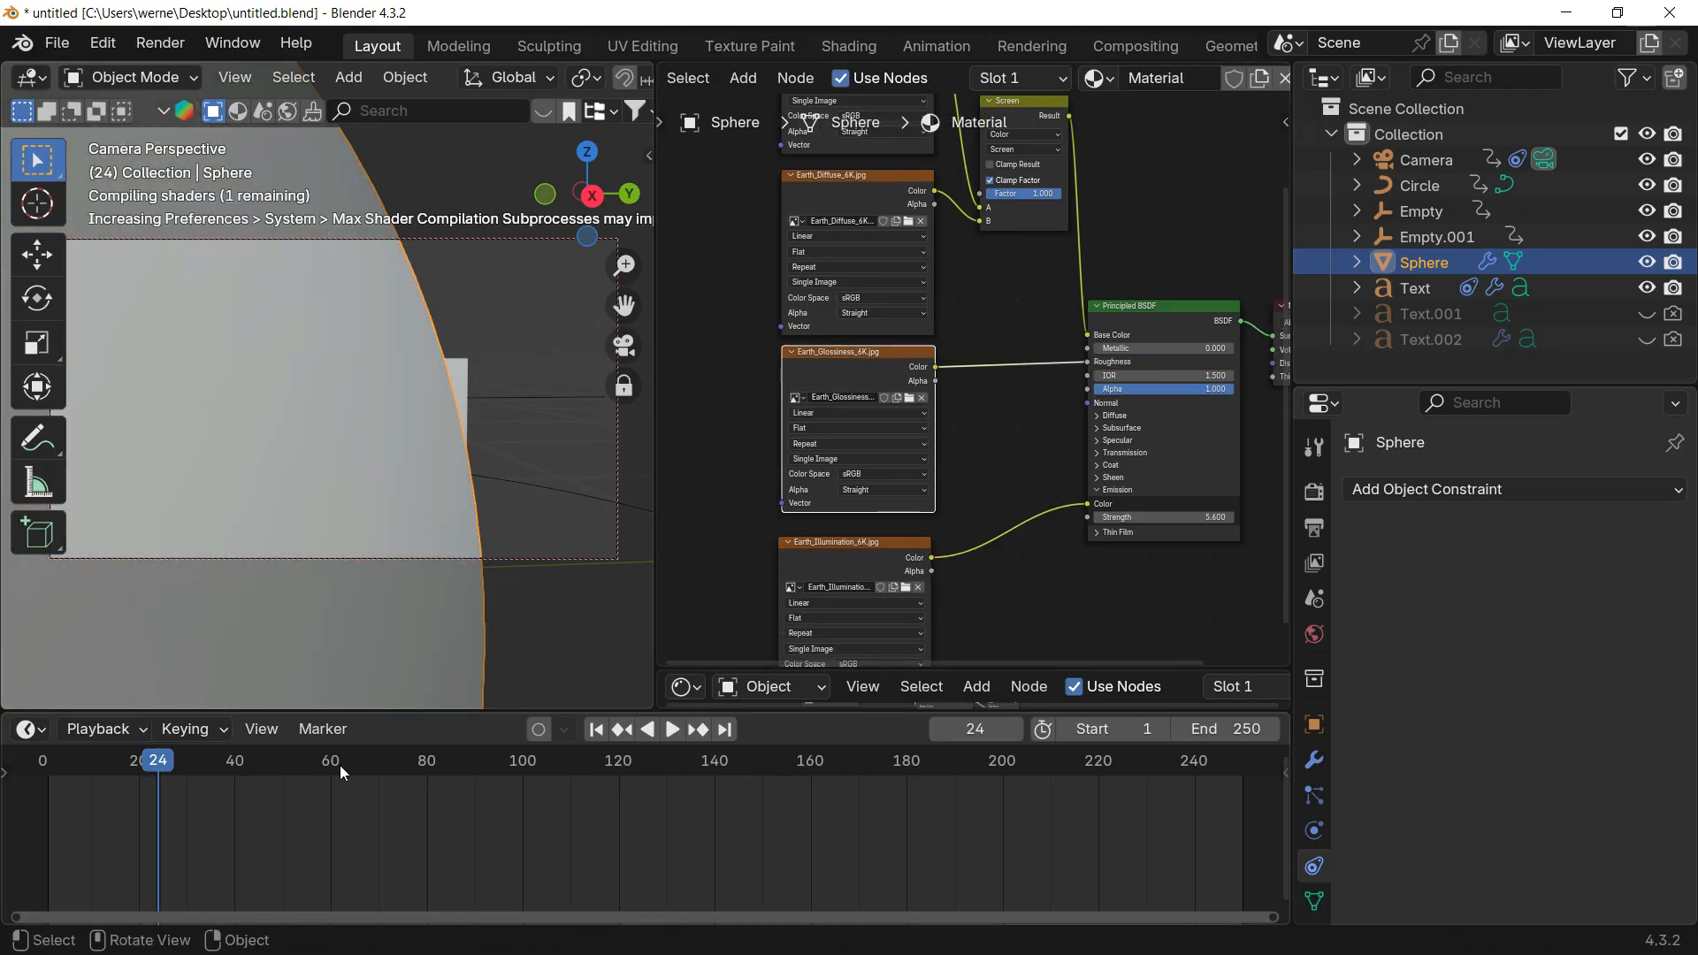
Step: Play the animation to review the textured globe, returning to frame 1
key(space)
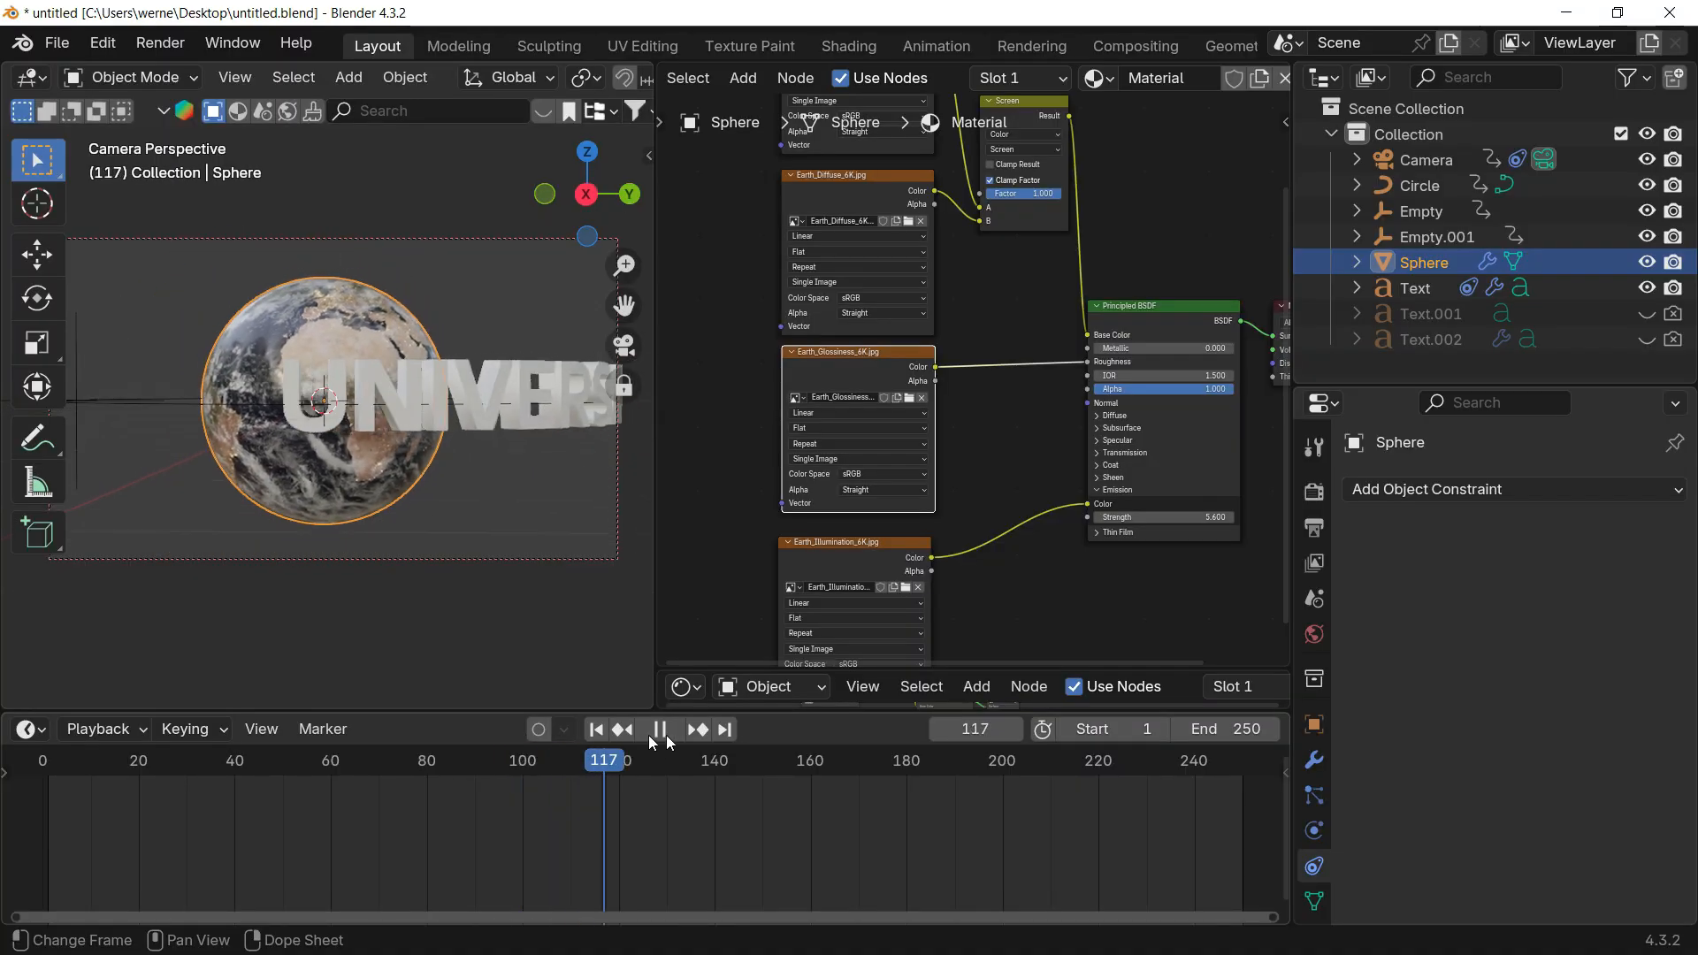
drag(669, 743, 51, 764)
key(space)
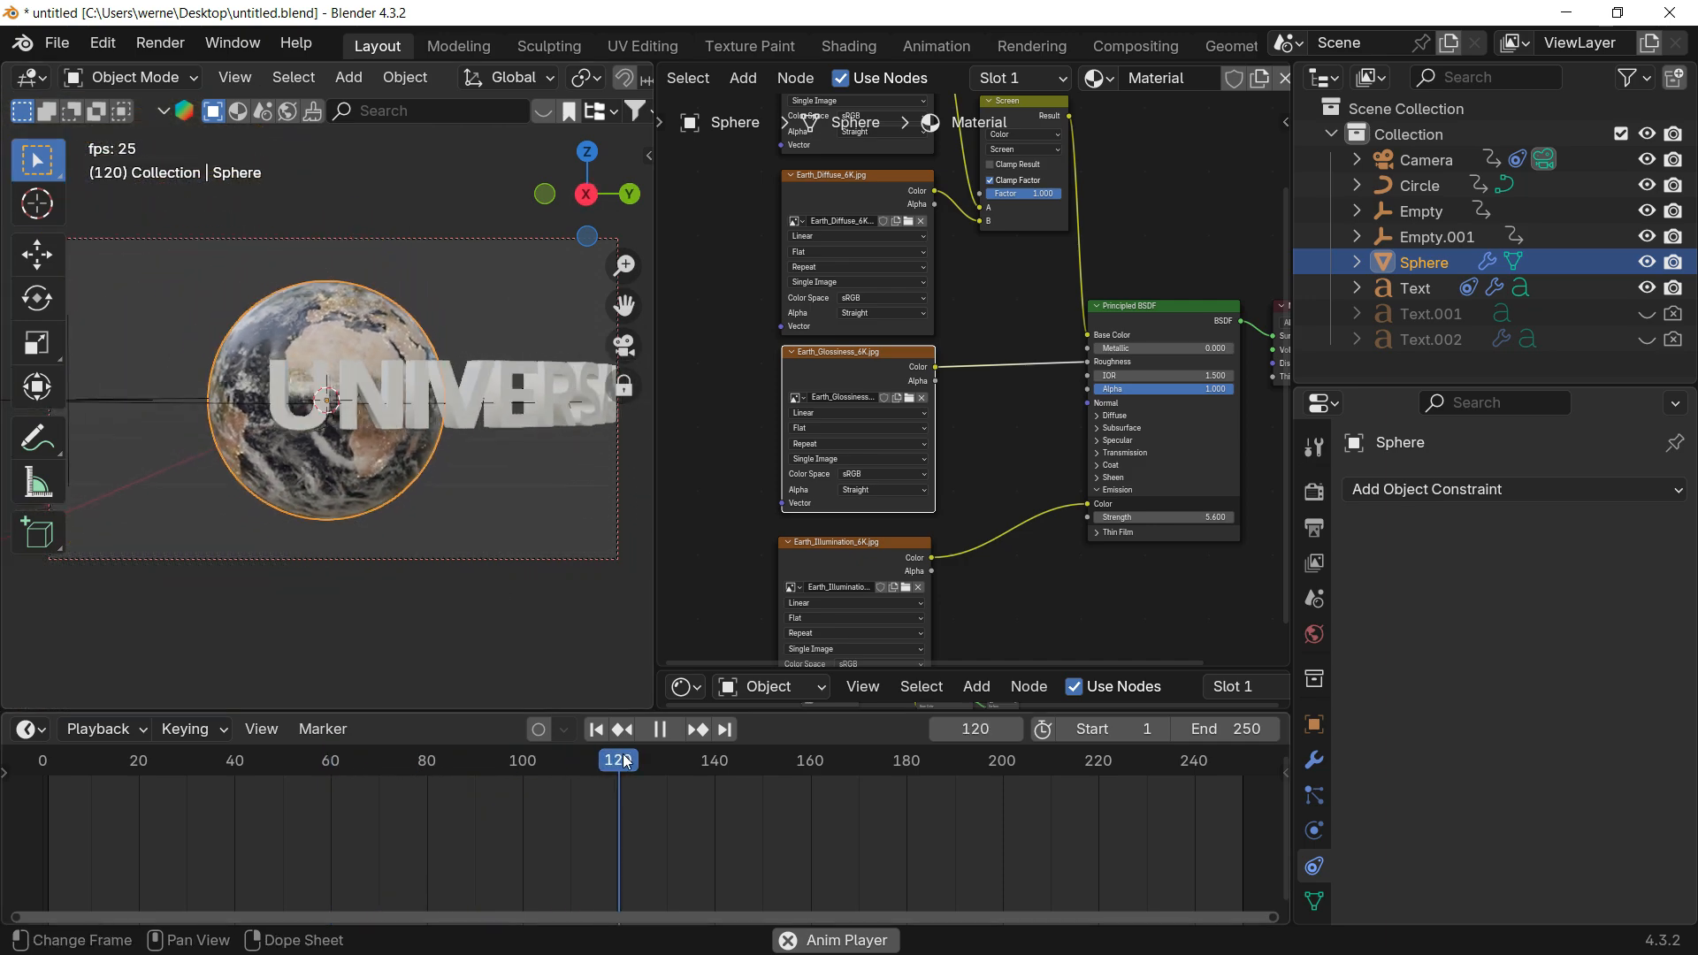
drag(79, 779, 49, 787)
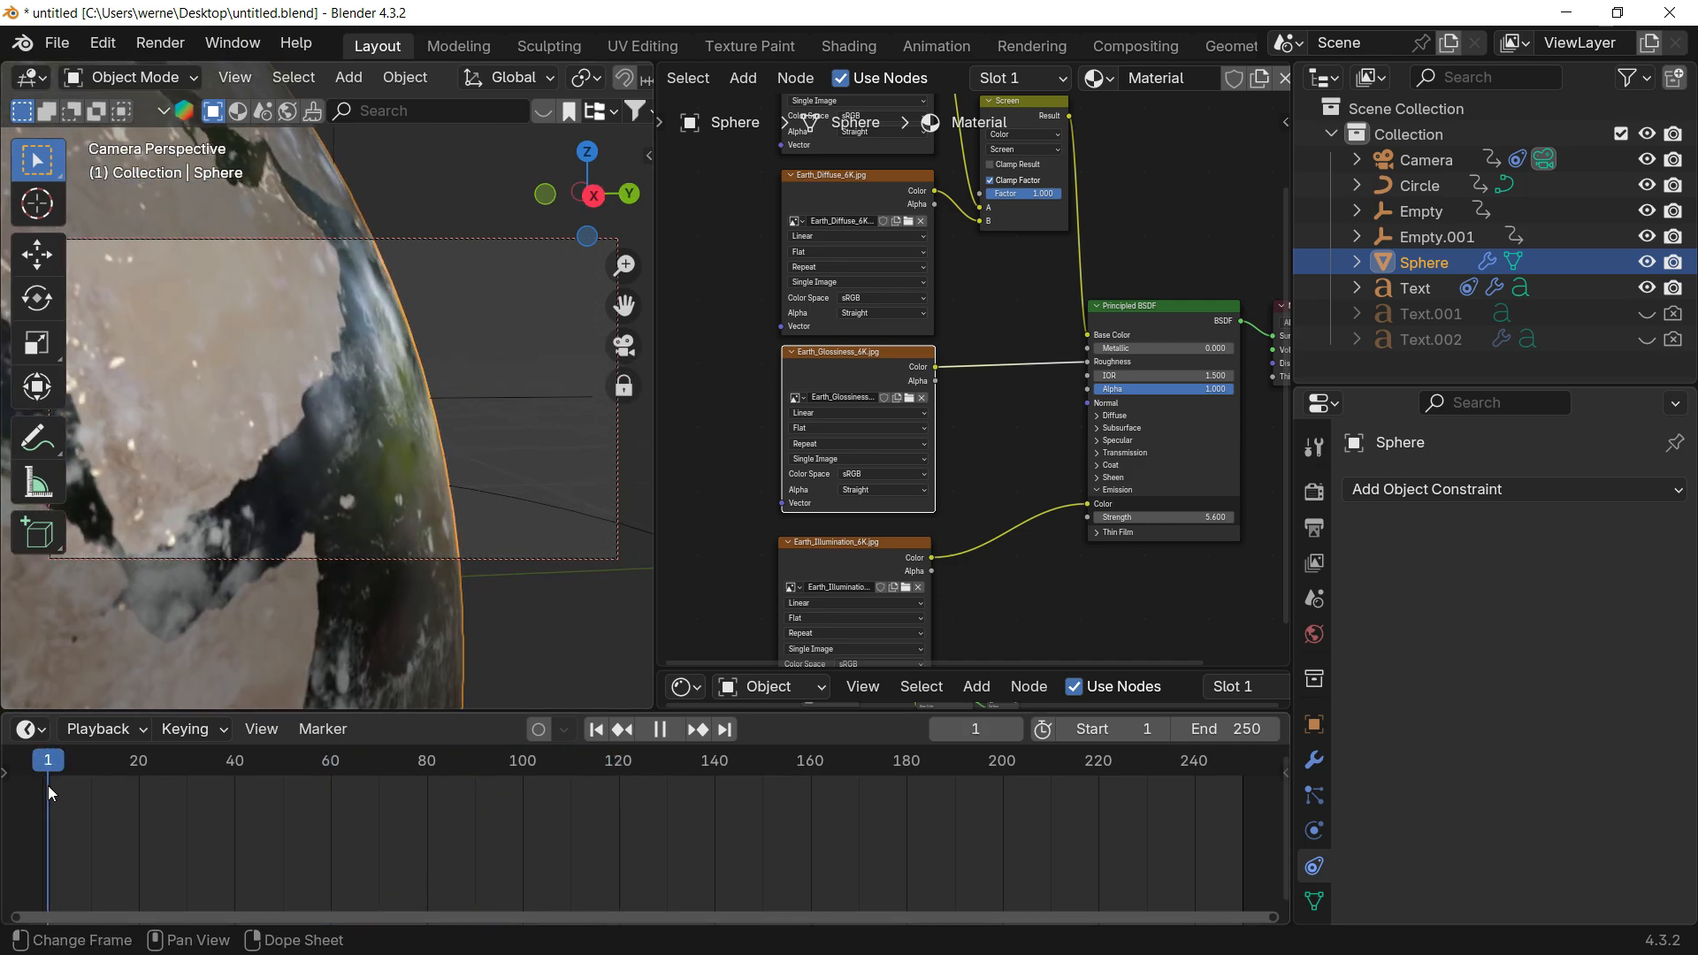
Step: Keyframe the sphere at frame 1, and rotate it about 76.9° around the global Z axis at frame 250
key(space)
key(i)
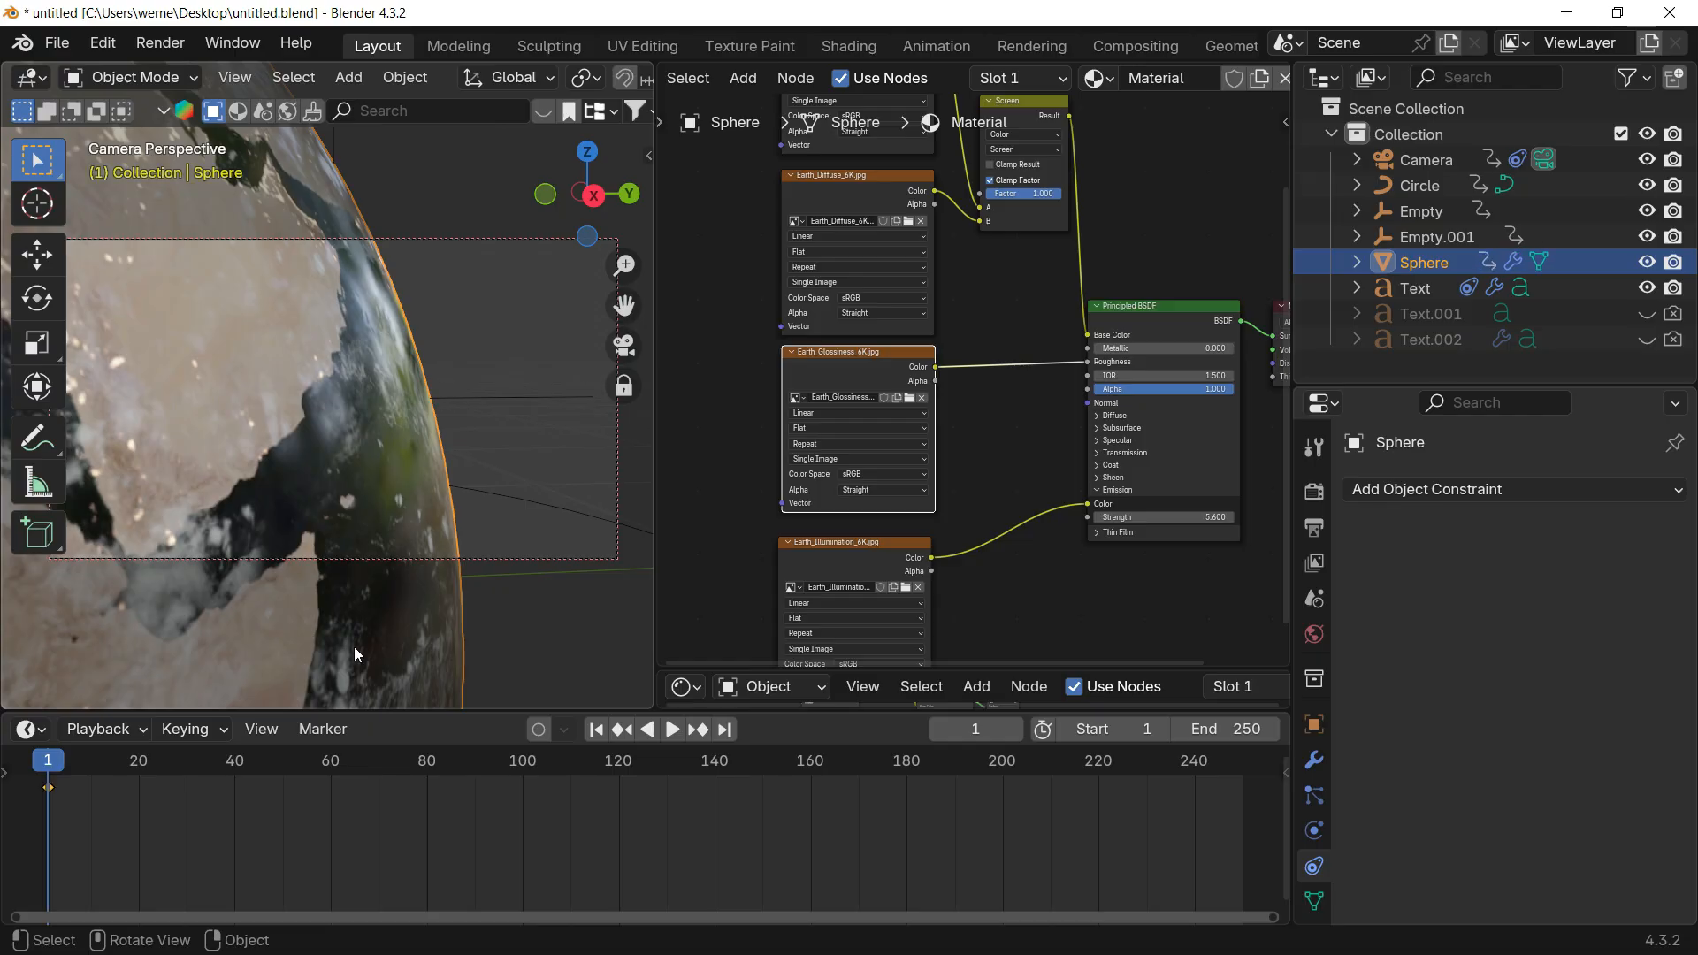
drag(83, 777, 1137, 772)
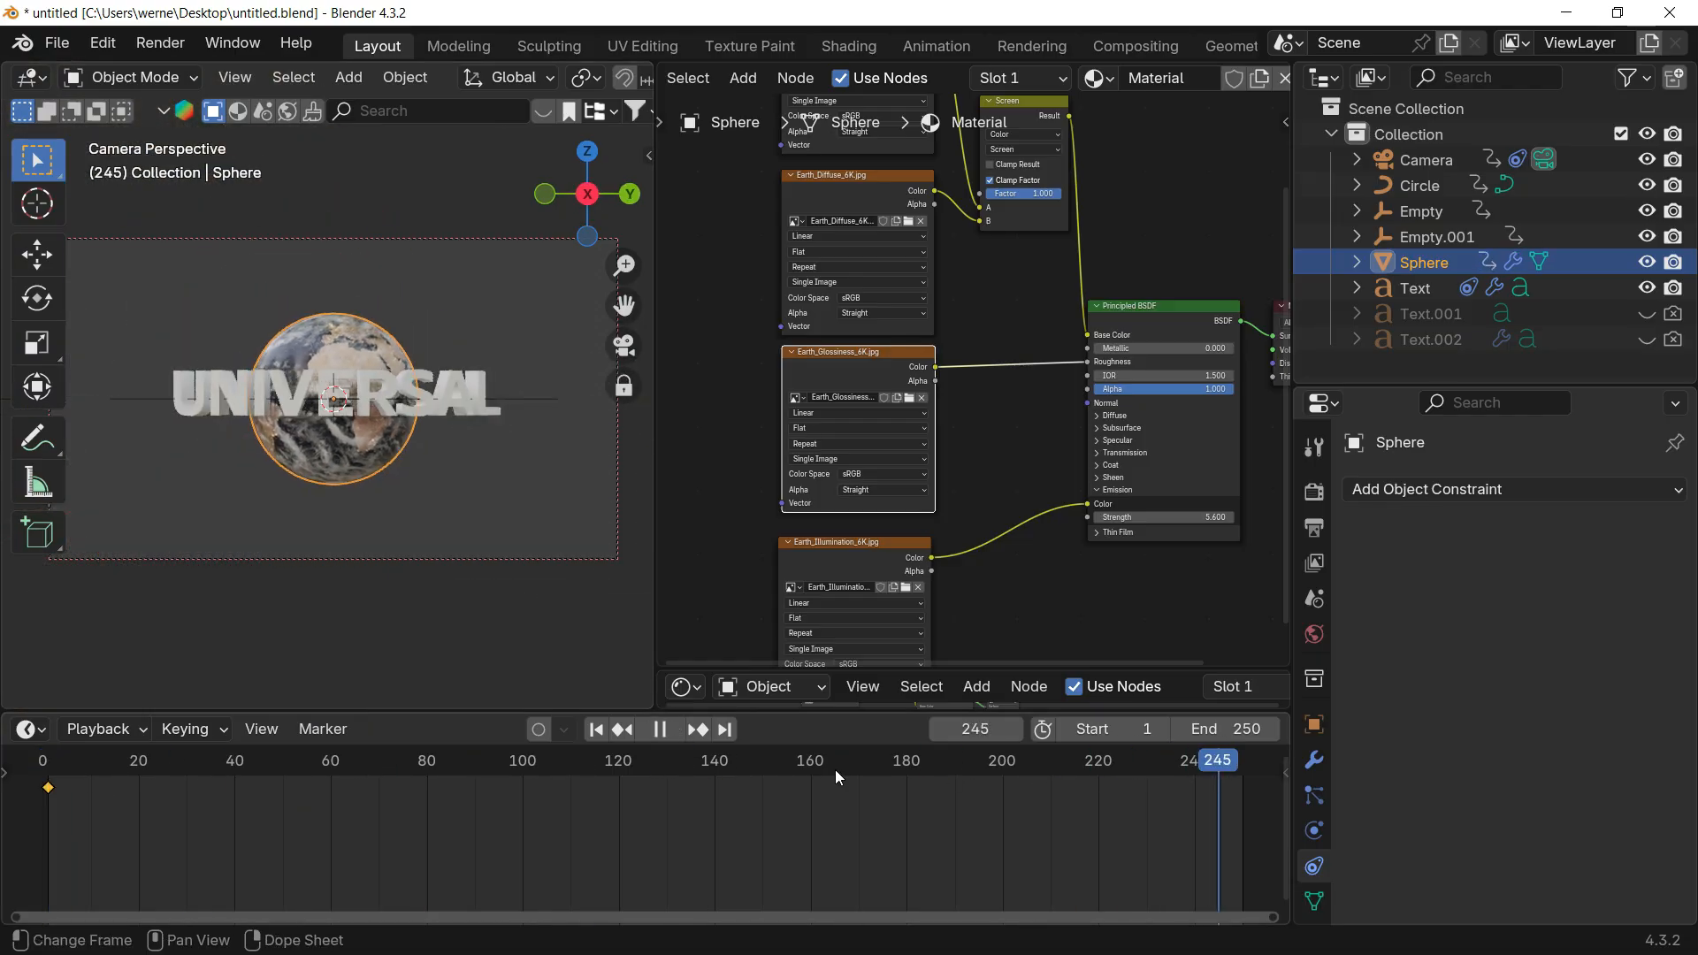
drag(835, 769, 1244, 782)
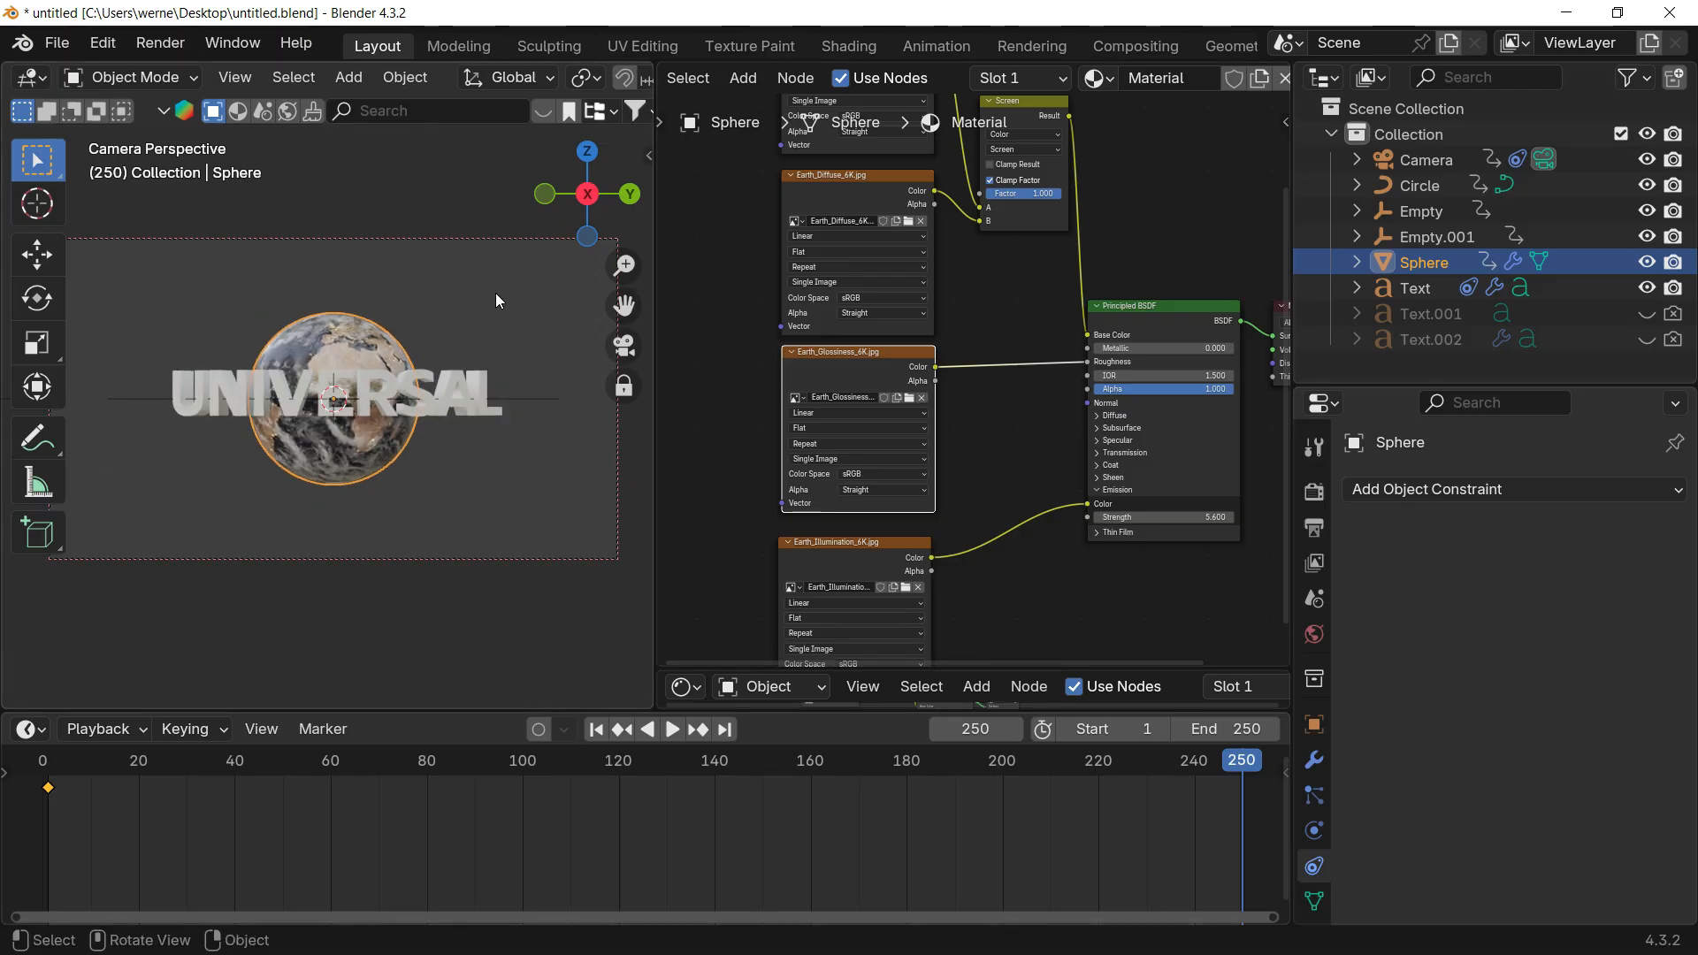
key(r)
key(z)
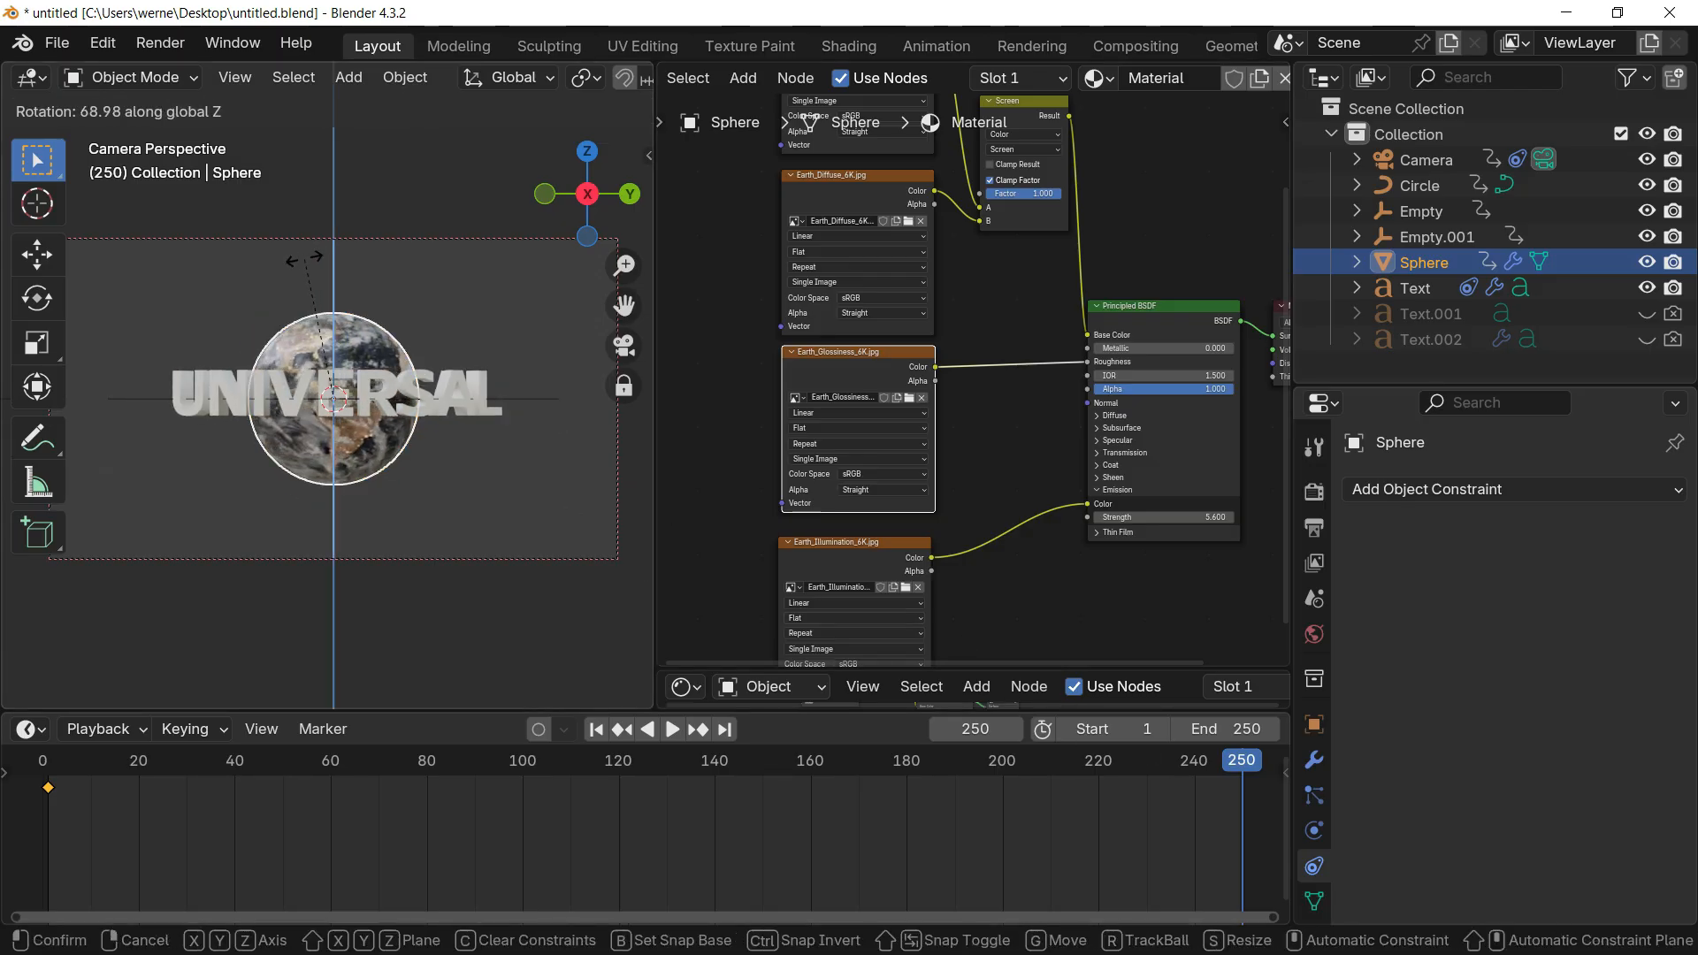
click(295, 268)
Step: Adjust the sphere's Z rotation to 66.904° and keyframe it at frame 250
key(n)
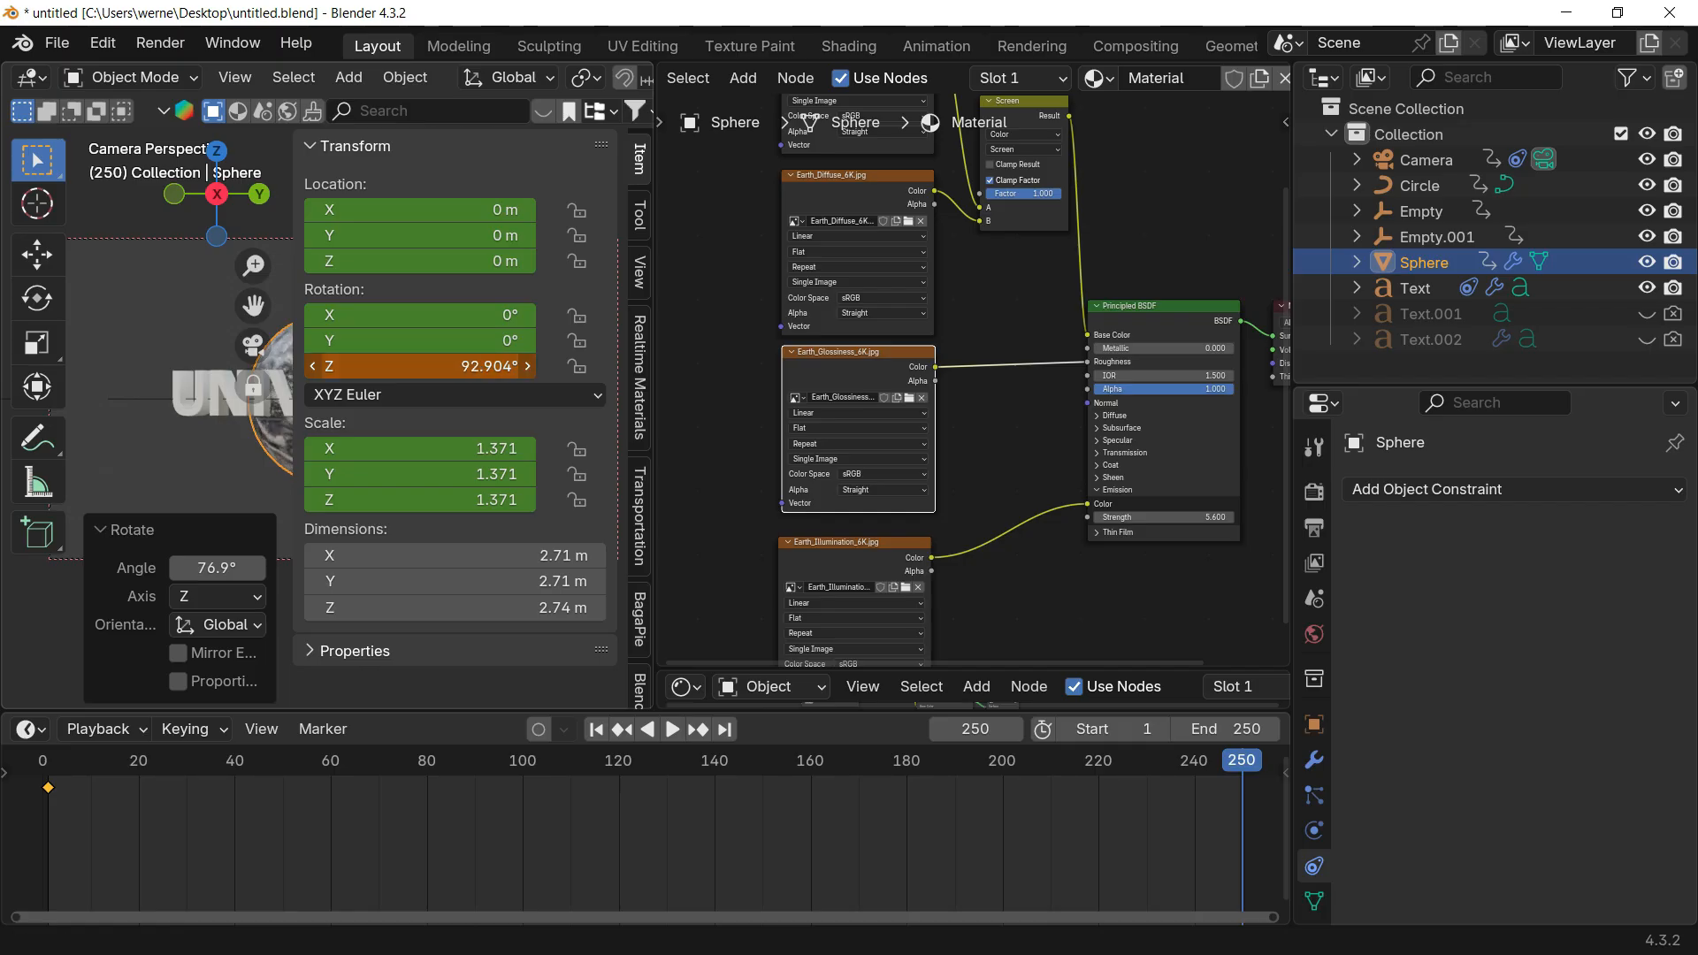
drag(654, 381, 1097, 391)
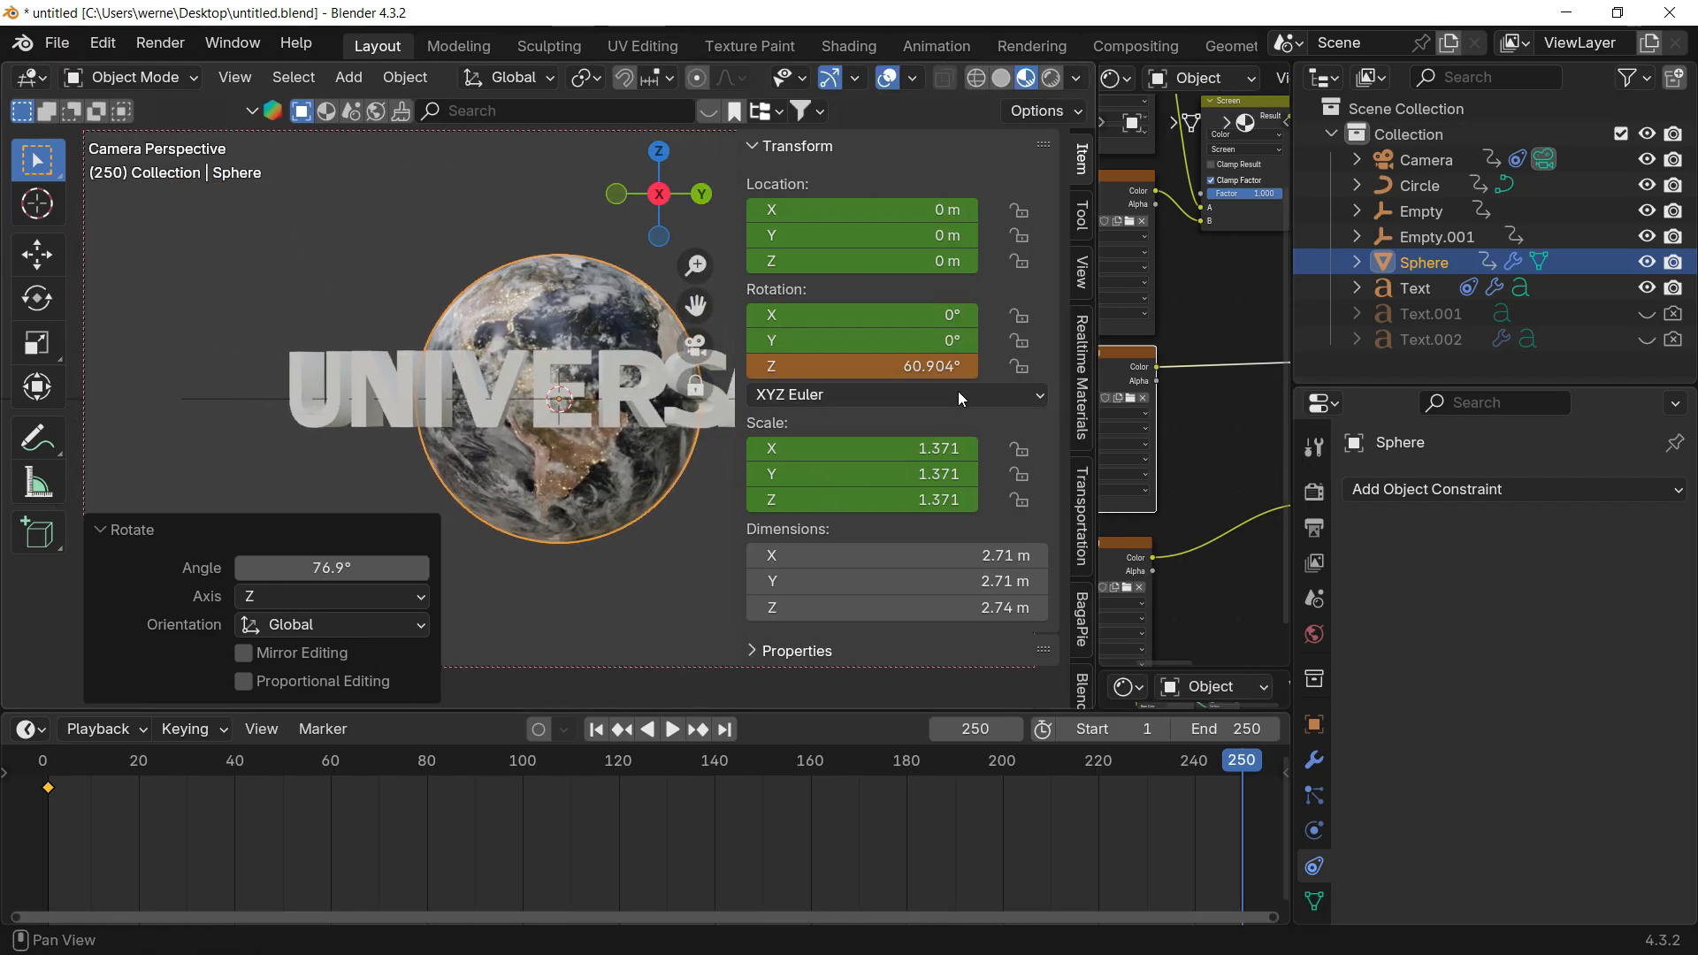
drag(884, 366, 899, 368)
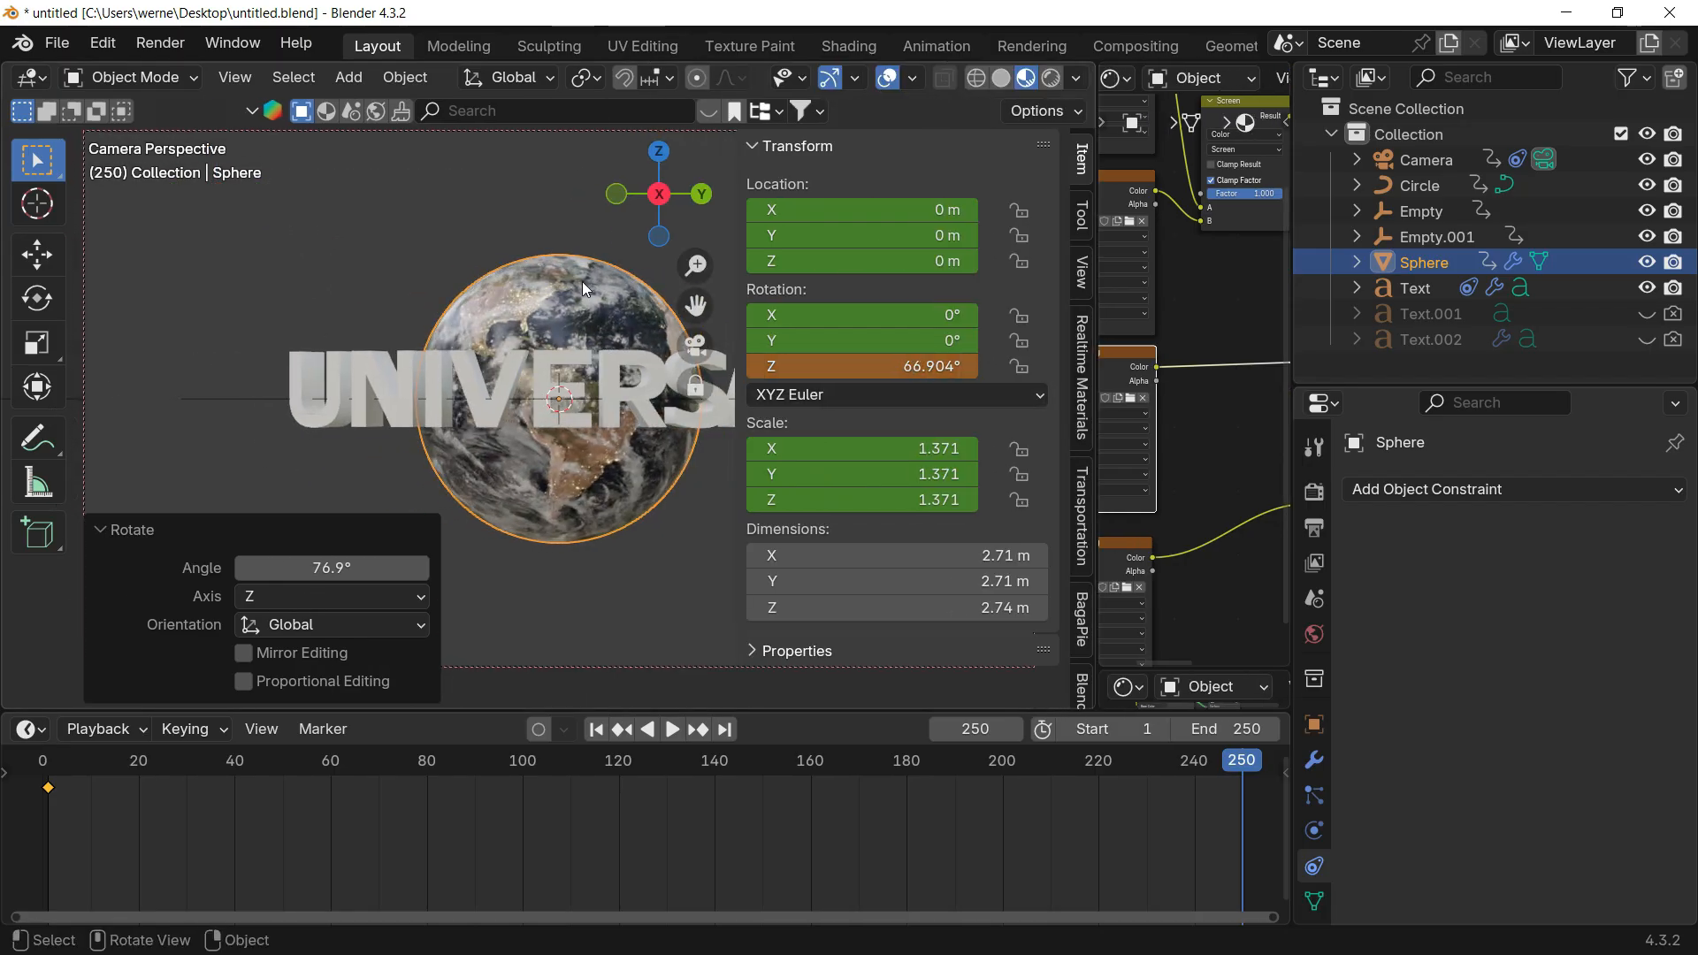
key(i)
Step: Play the animation from frame 1 to review the globe's rotation
drag(1141, 759, 52, 785)
key(space)
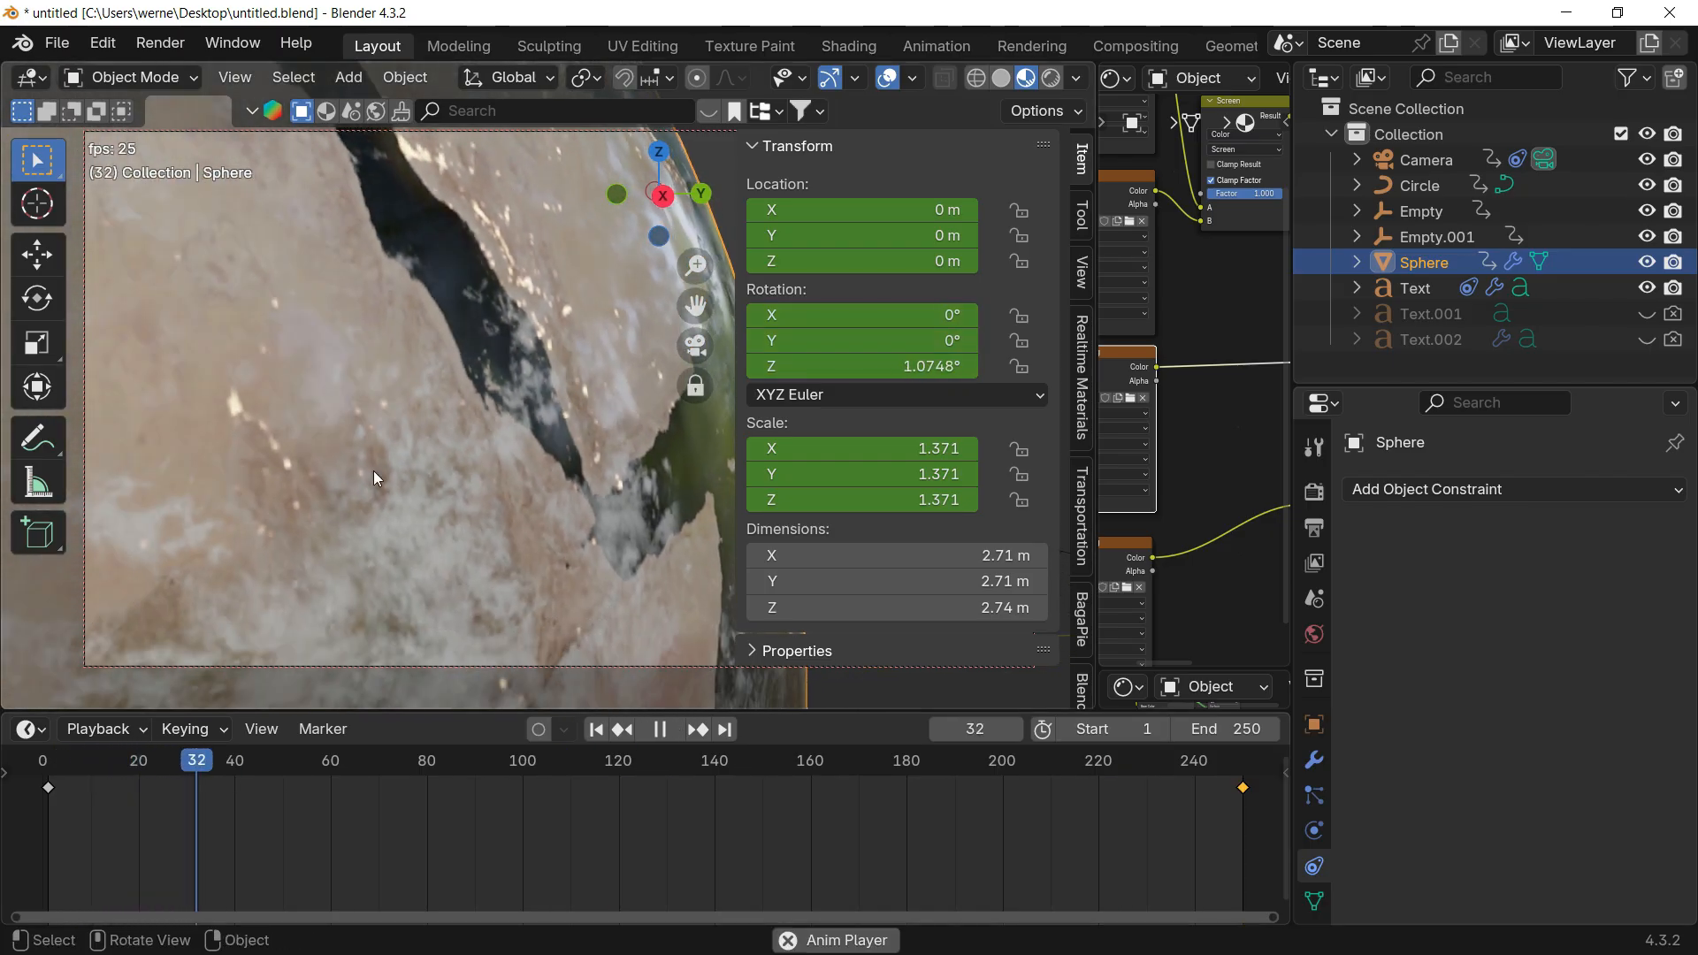
key(space)
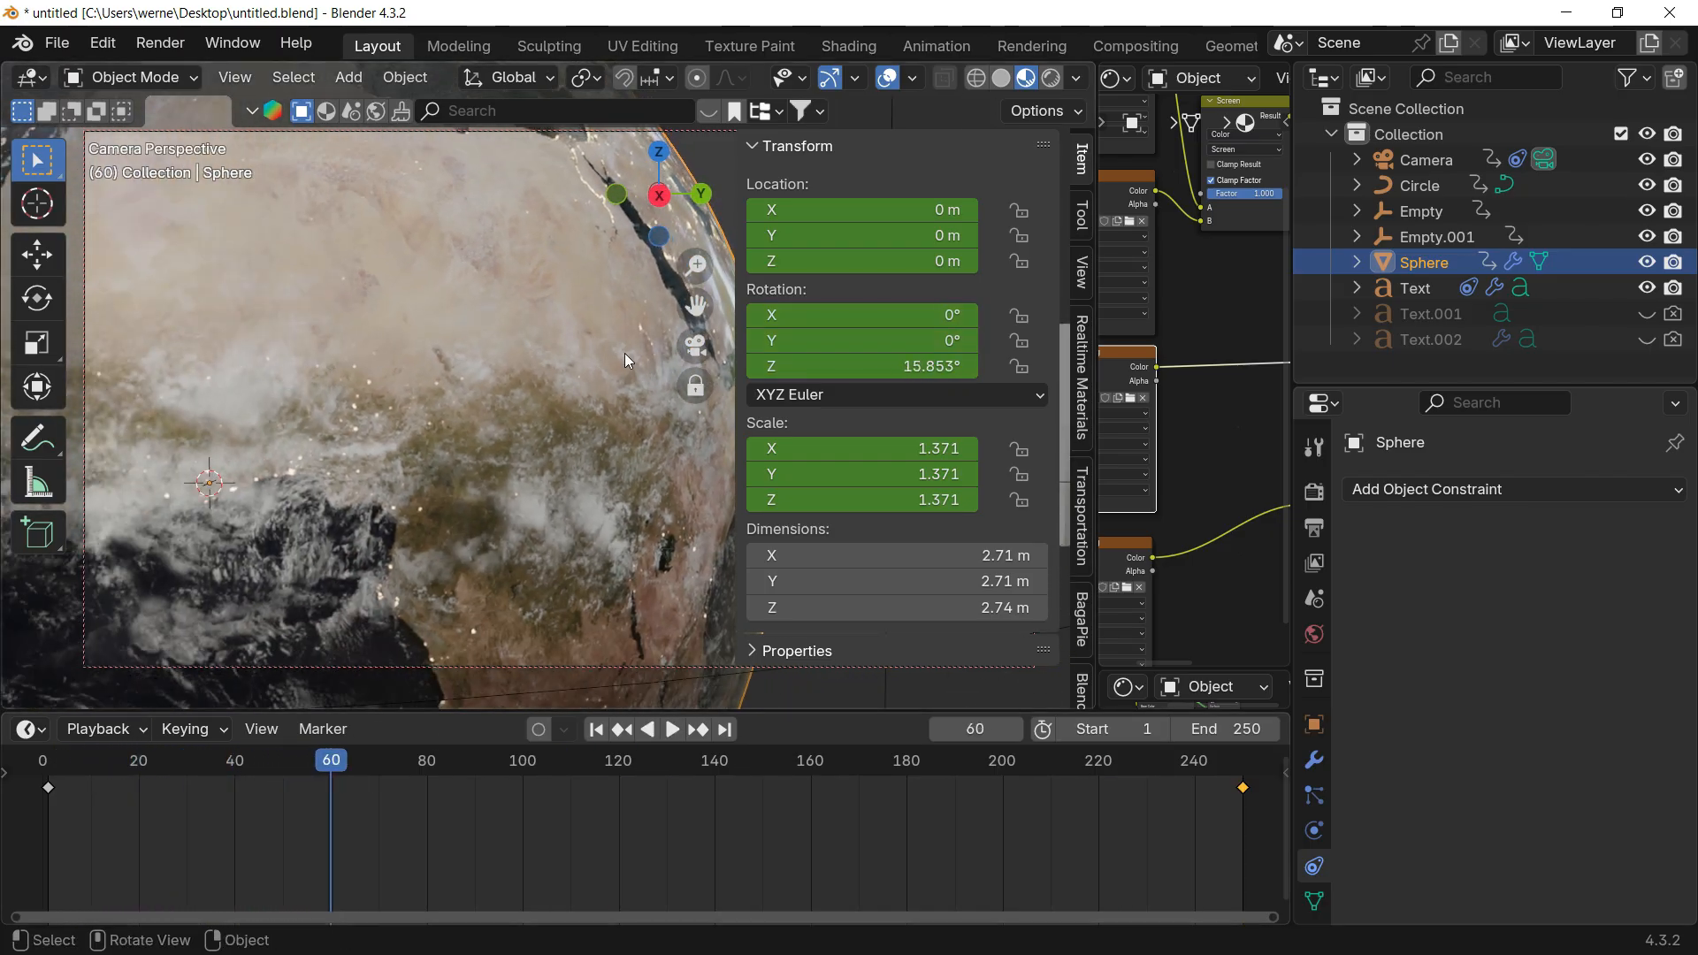
Step: Move the camera's first keyframe to frame 1 and play the animation to check the pull-back
click(708, 130)
key(n)
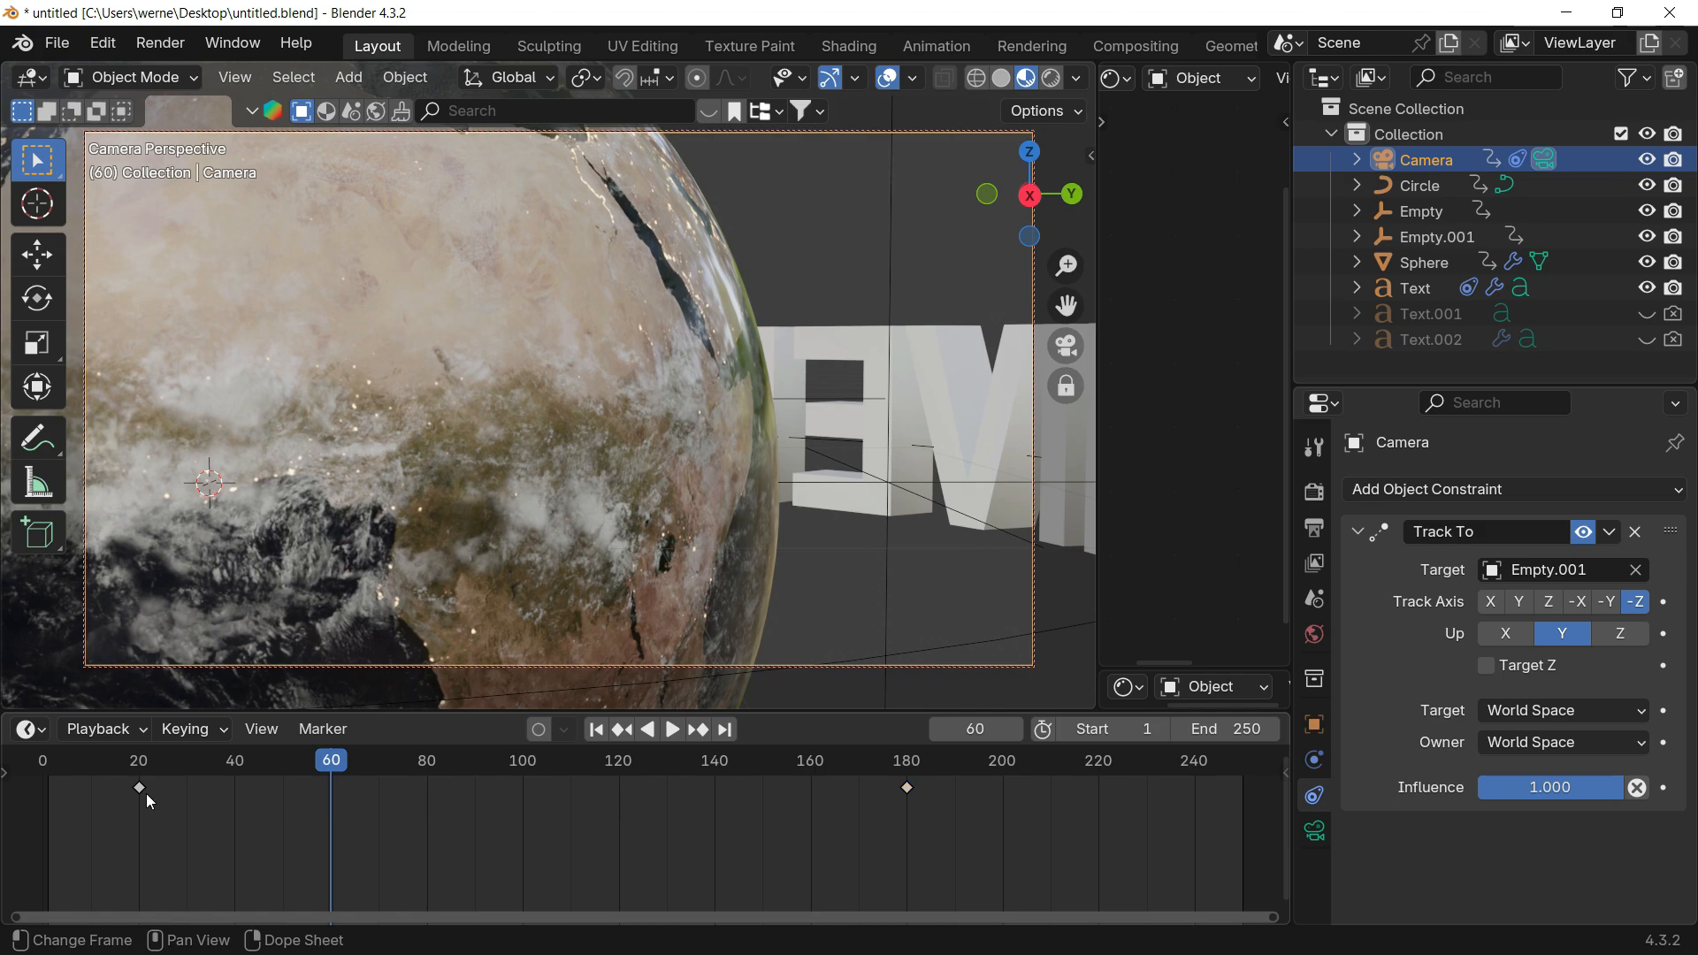
drag(126, 790, 35, 788)
key(shift+Left)
key(space)
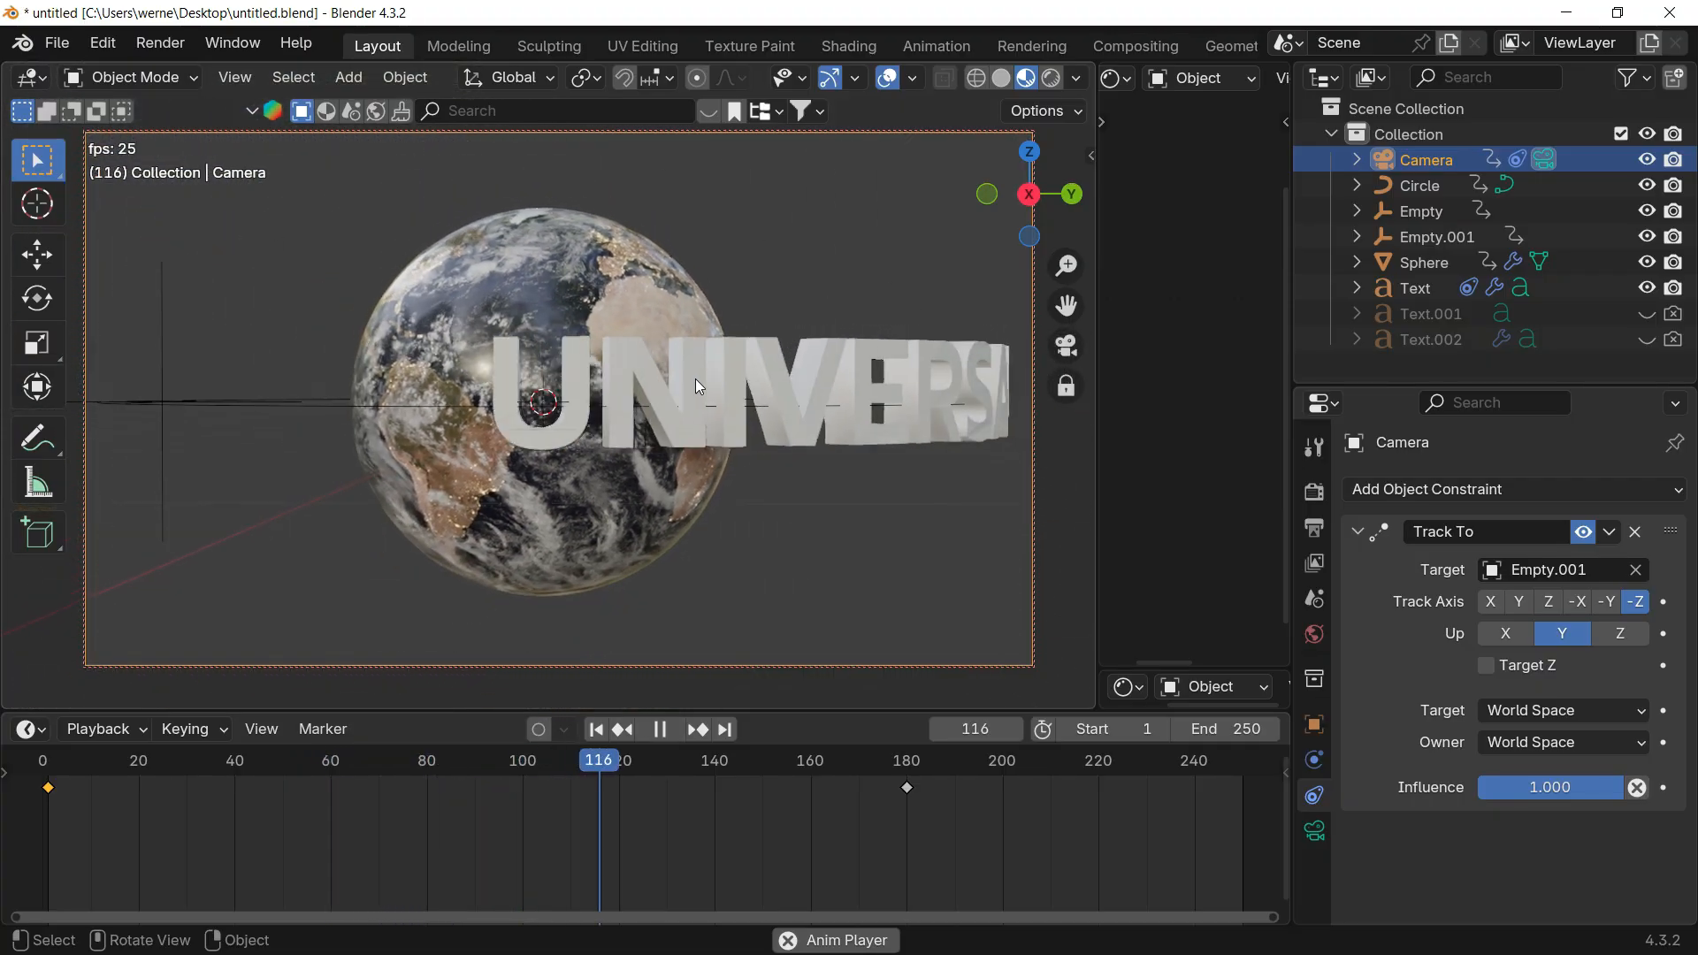
key(space)
Step: Switch the camera viewport to rendered shading and set the world background color to black
click(810, 263)
click(1317, 495)
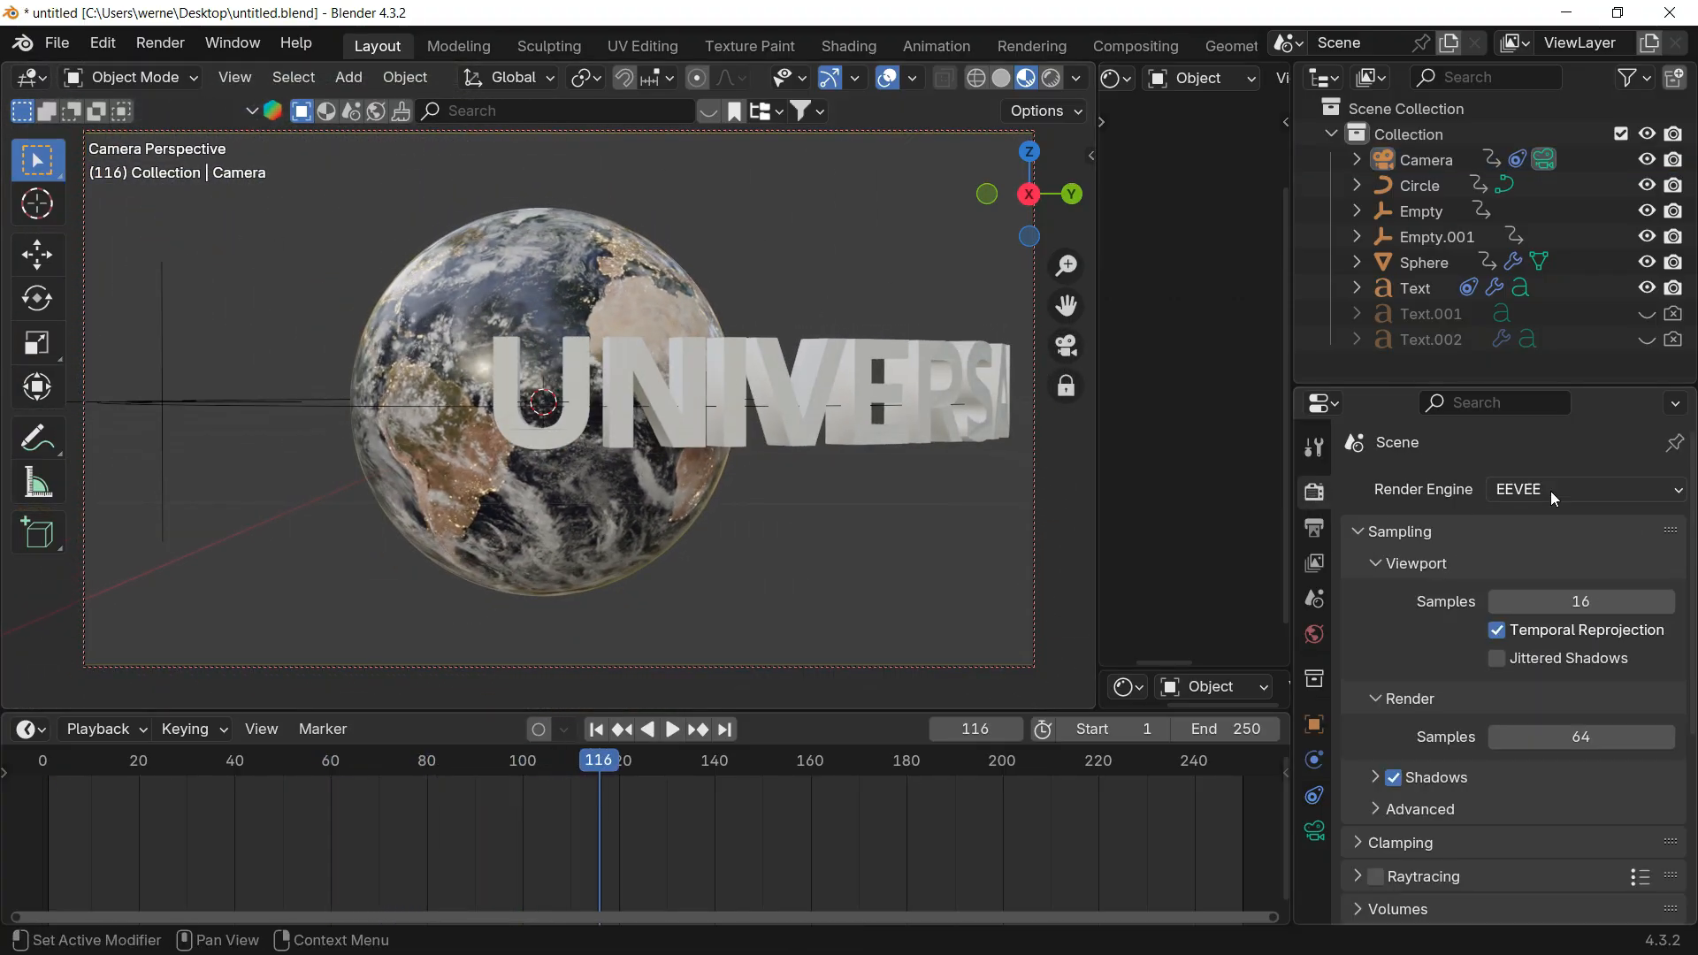
click(1549, 493)
key(z)
click(686, 371)
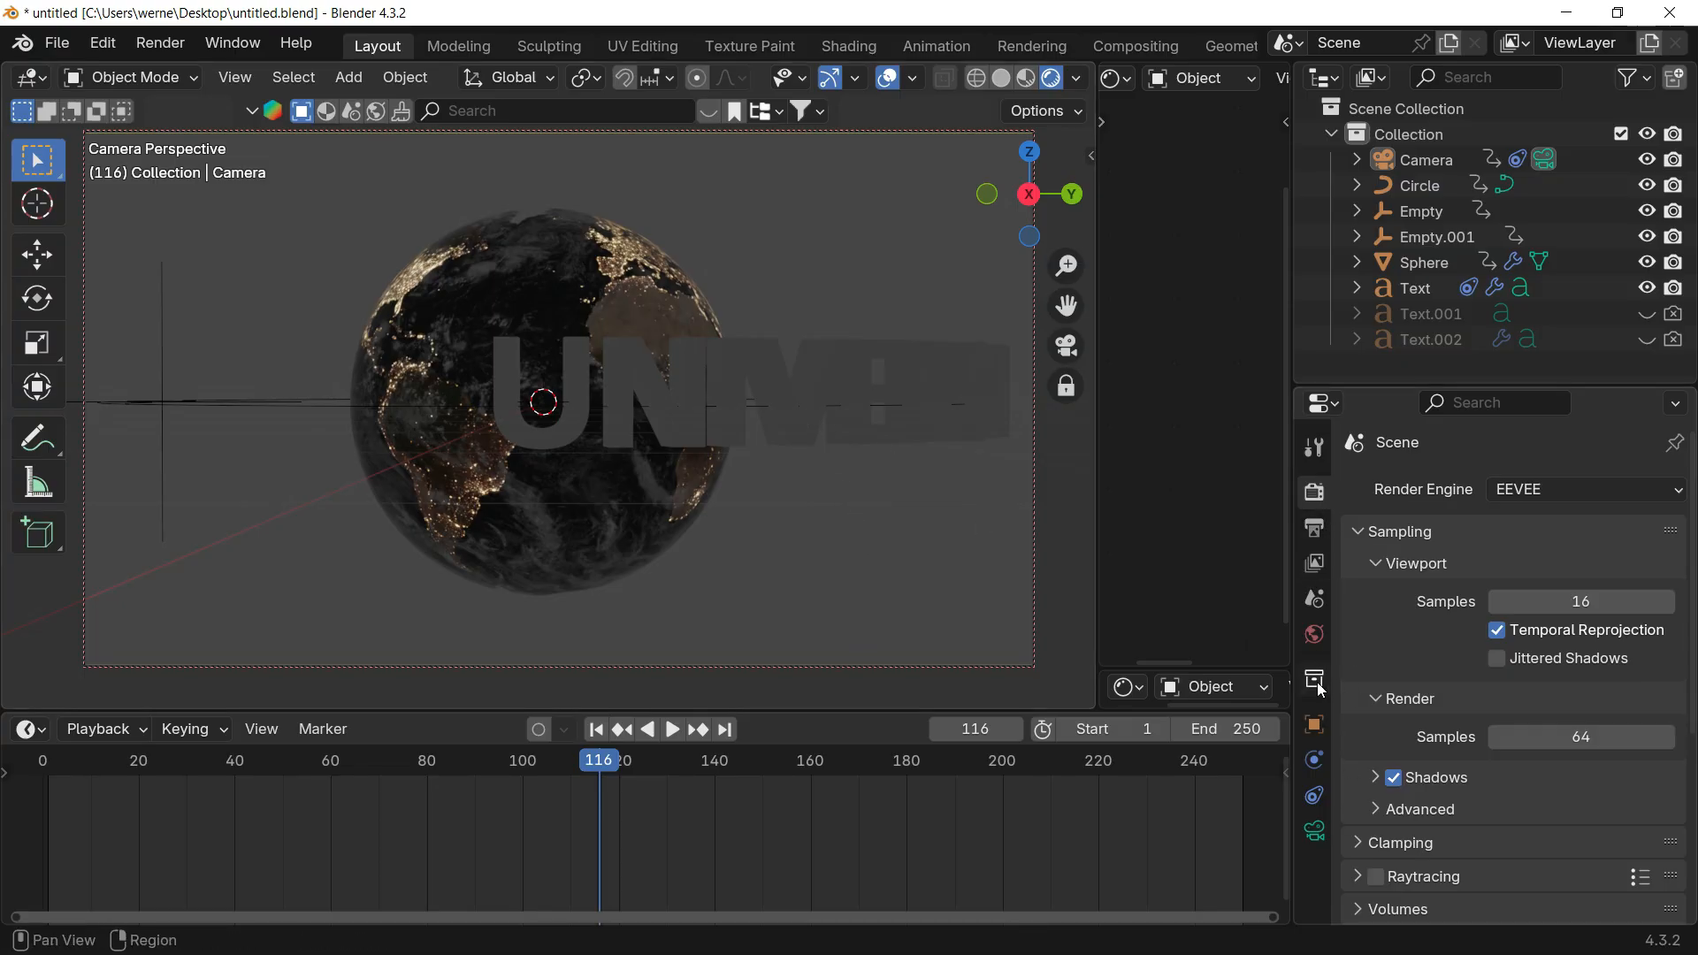
click(1314, 634)
click(1578, 659)
drag(1630, 391, 1630, 443)
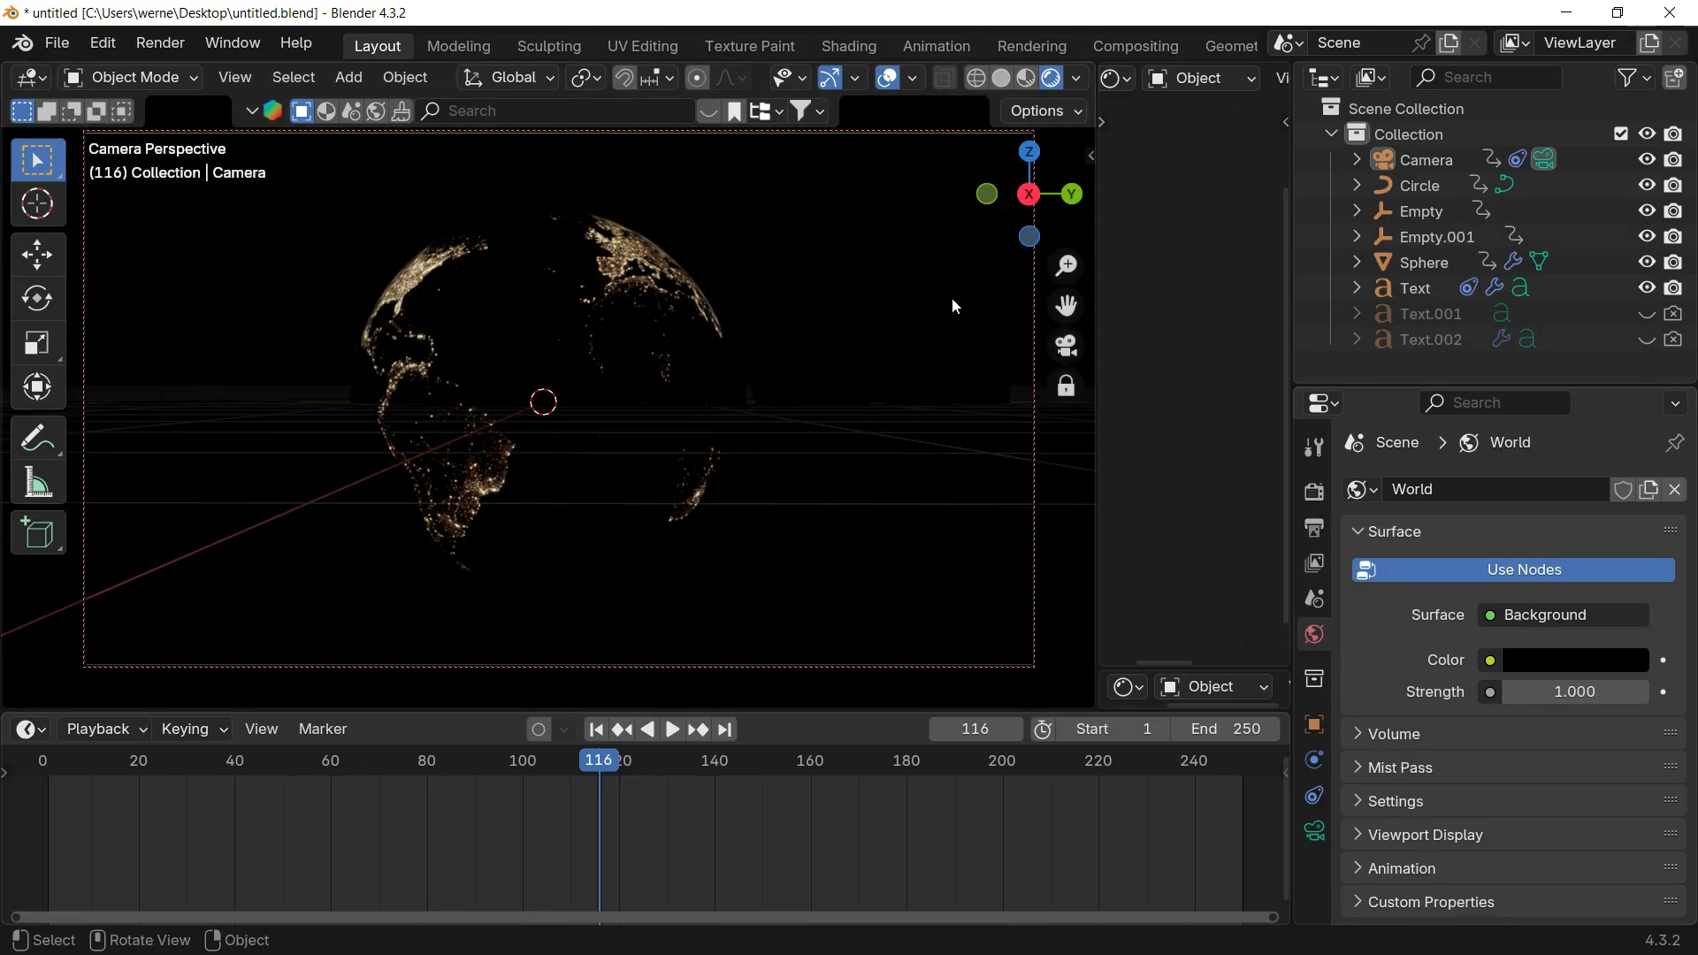
Step: Enlarge the node editor area and turn it into a second 3D viewport, with the animation at frame 91
mouse_move(458, 766)
mouse_down()
mouse_move(236, 784)
mouse_move(342, 803)
mouse_move(480, 773)
mouse_up()
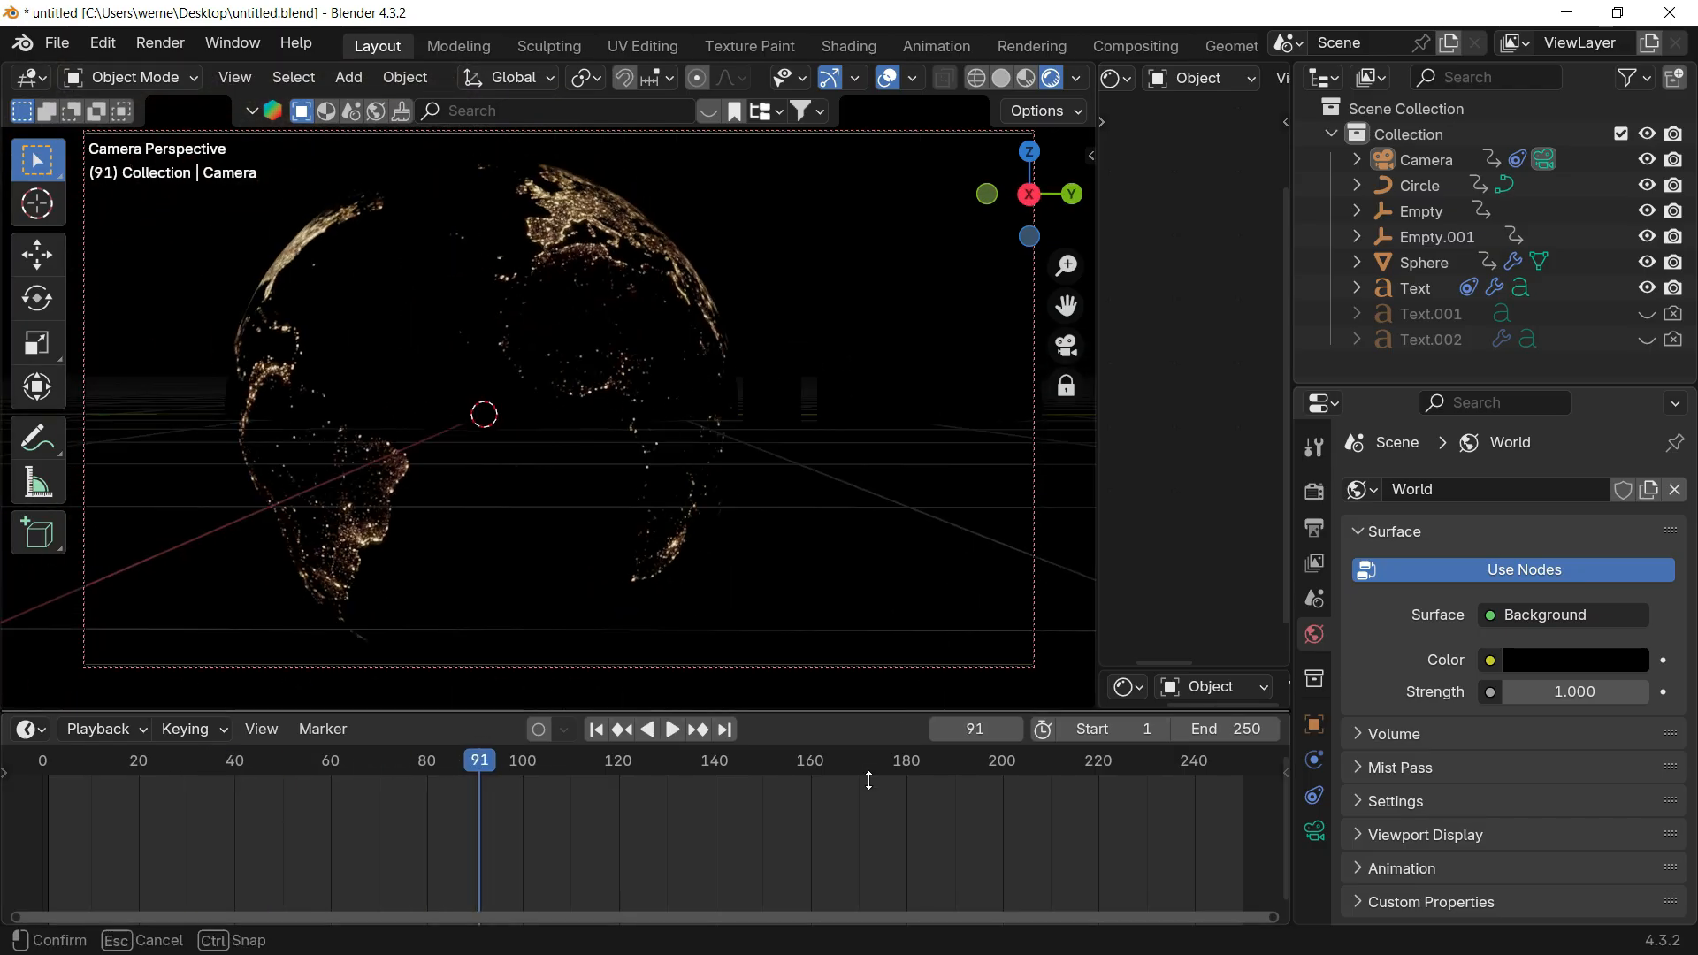
drag(876, 710, 877, 795)
drag(1098, 438, 489, 384)
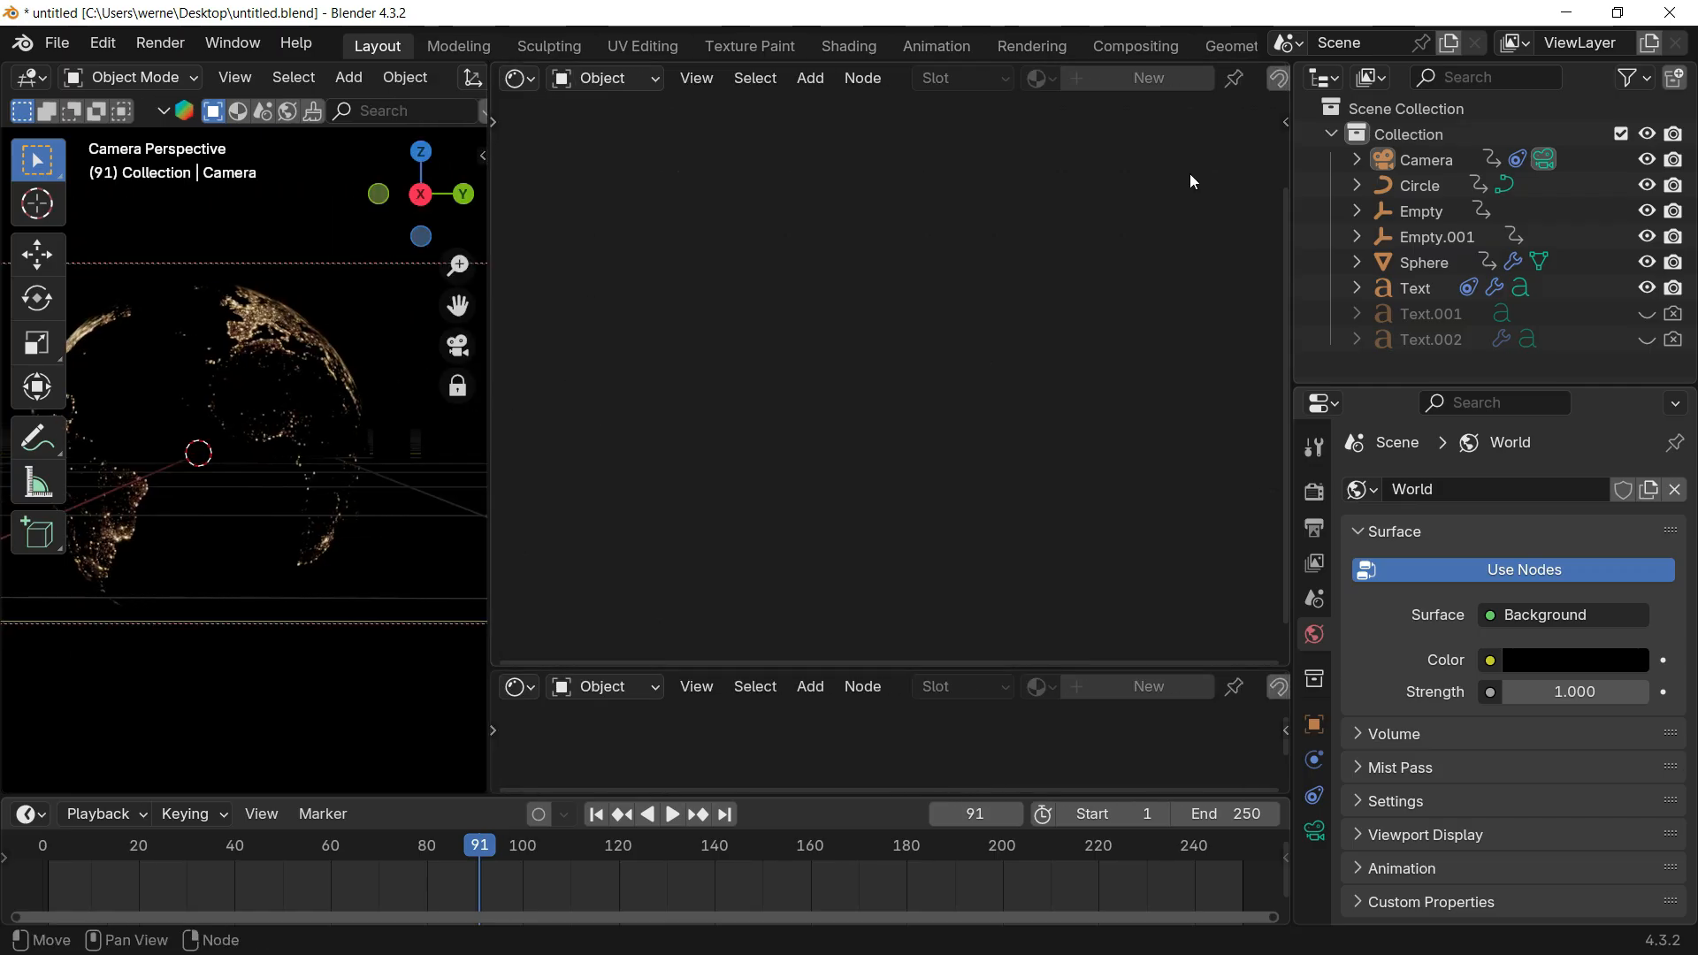
click(522, 80)
click(568, 147)
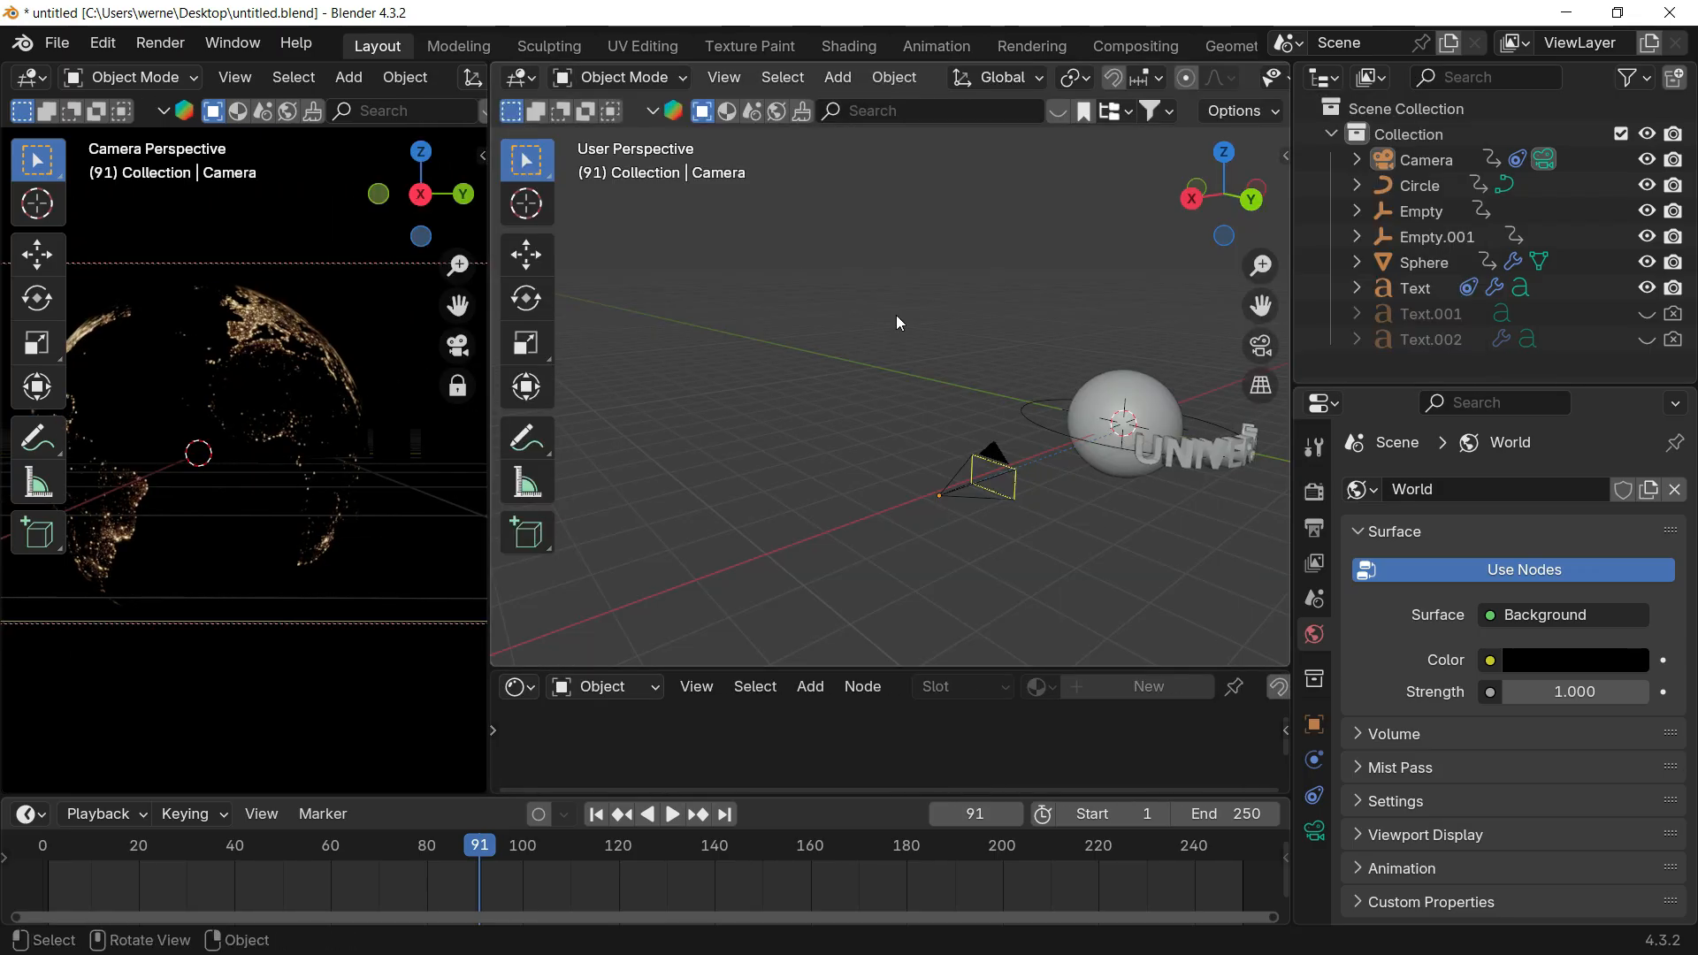
Step: Add a Sun light and raise it along Z above the globe
scroll(894, 315, down, 4)
mouse_move(895, 316)
middle_down()
mouse_move(846, 328)
mouse_move(905, 347)
middle_up()
scroll(905, 347, up, 3)
key(shift+a)
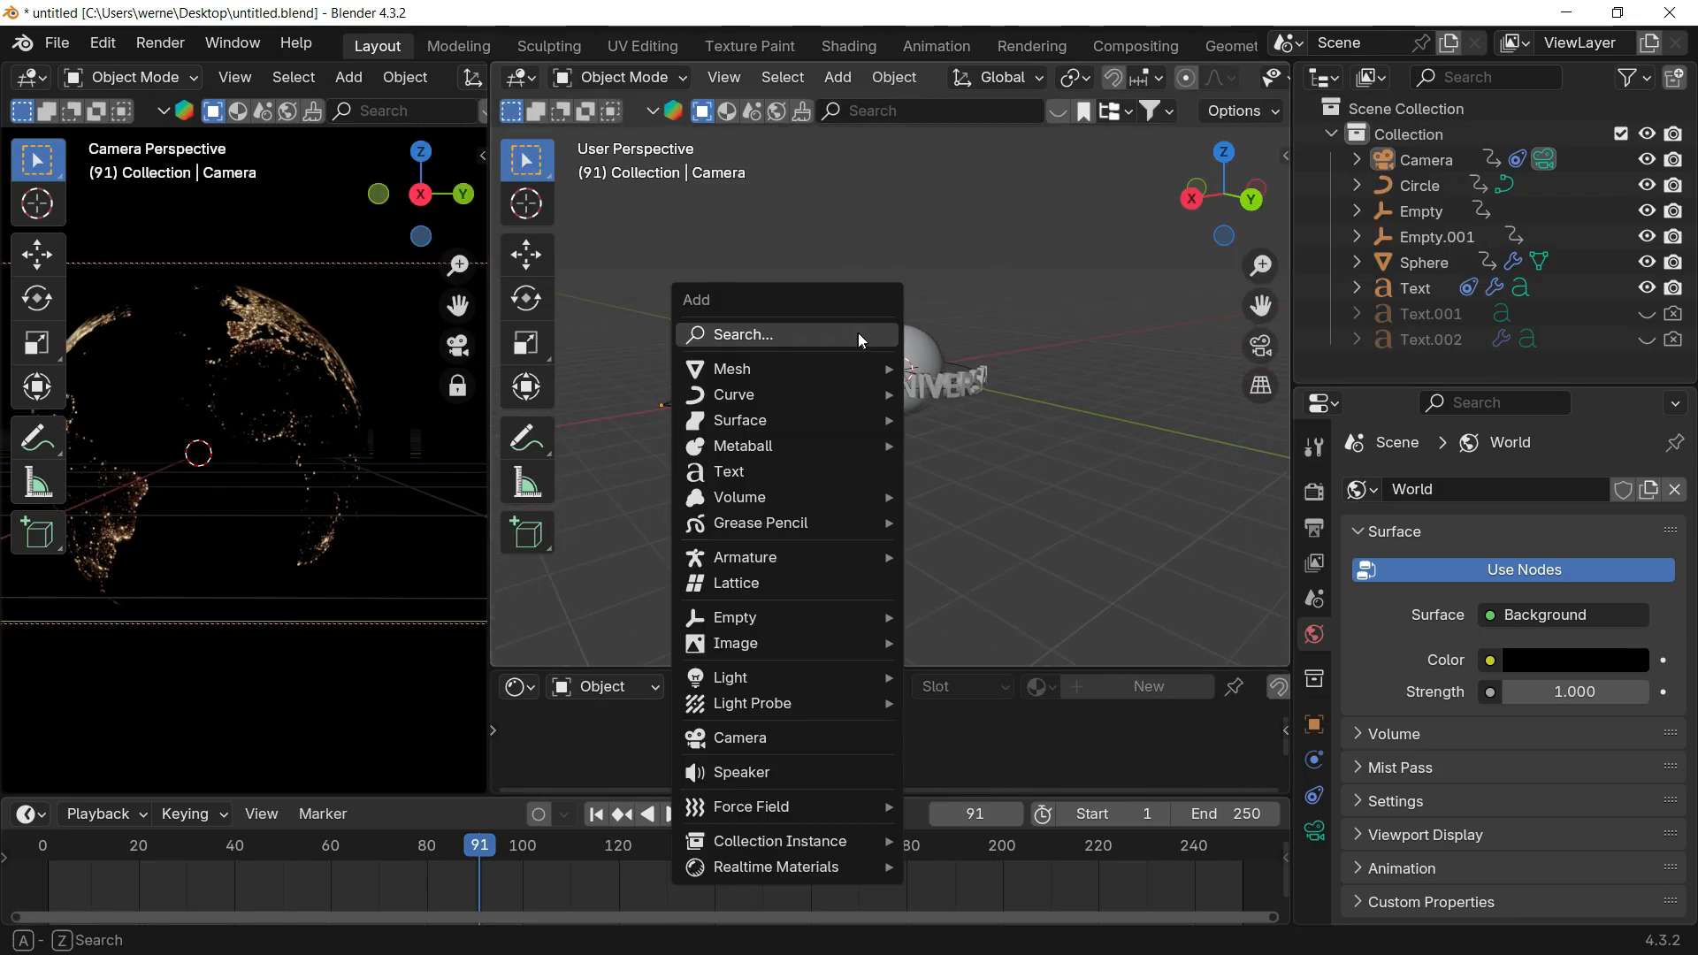
mouse_move(756, 676)
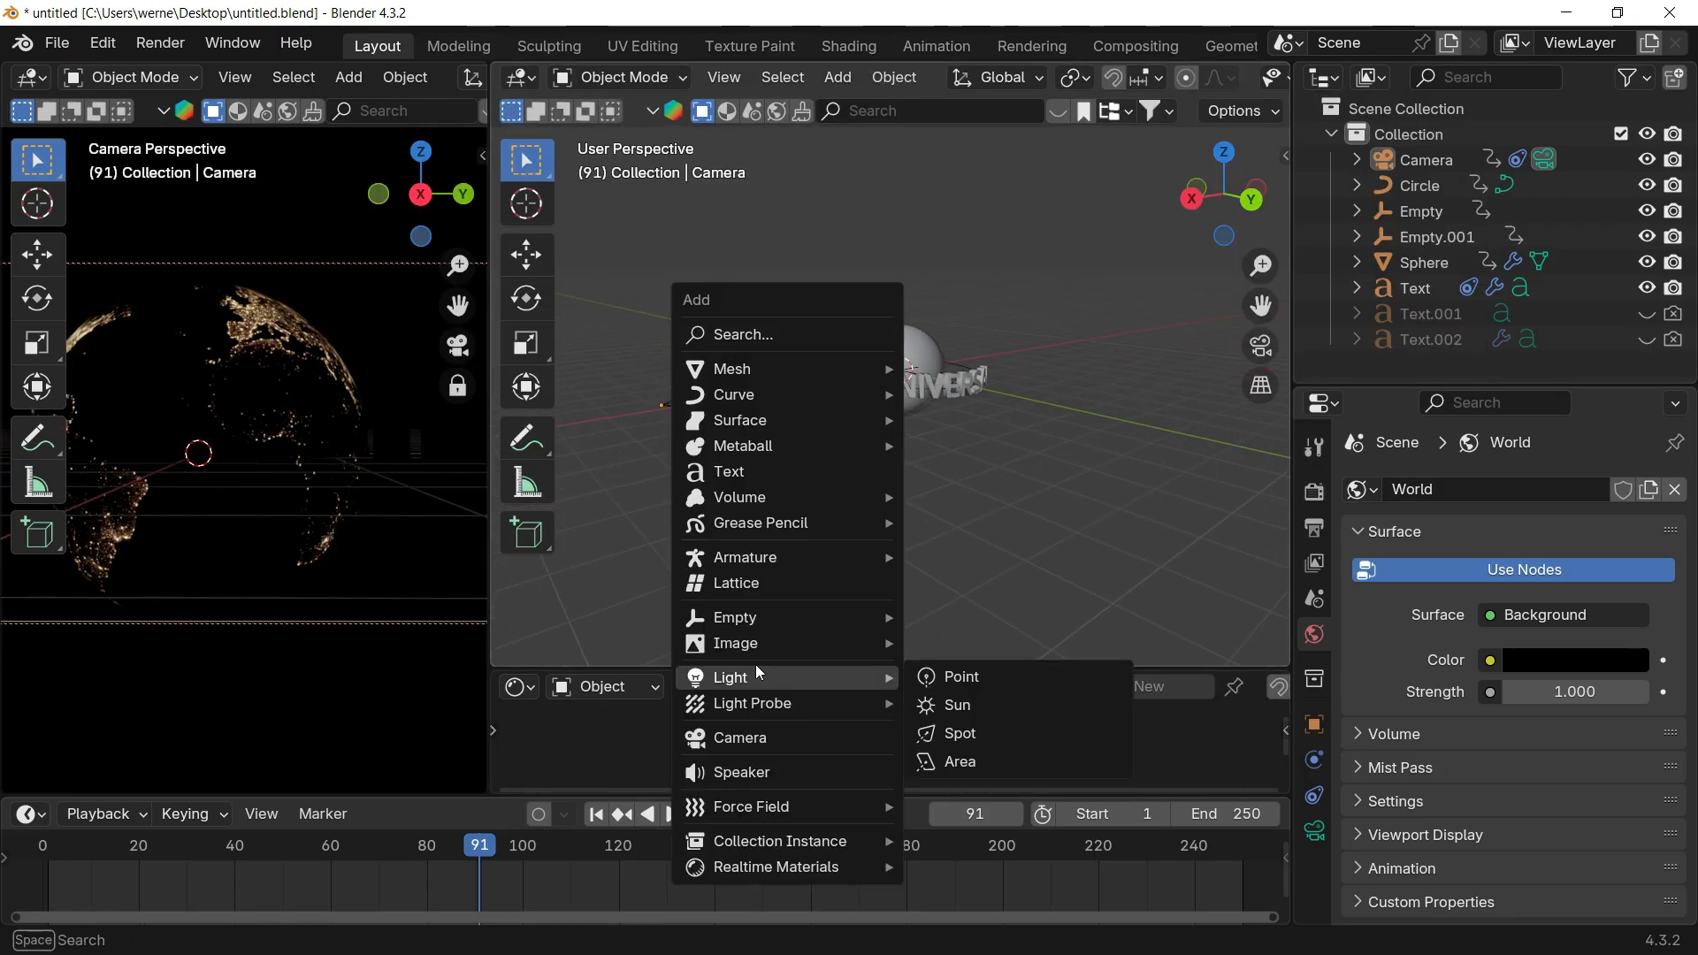
click(971, 713)
key(g)
key(z)
click(985, 361)
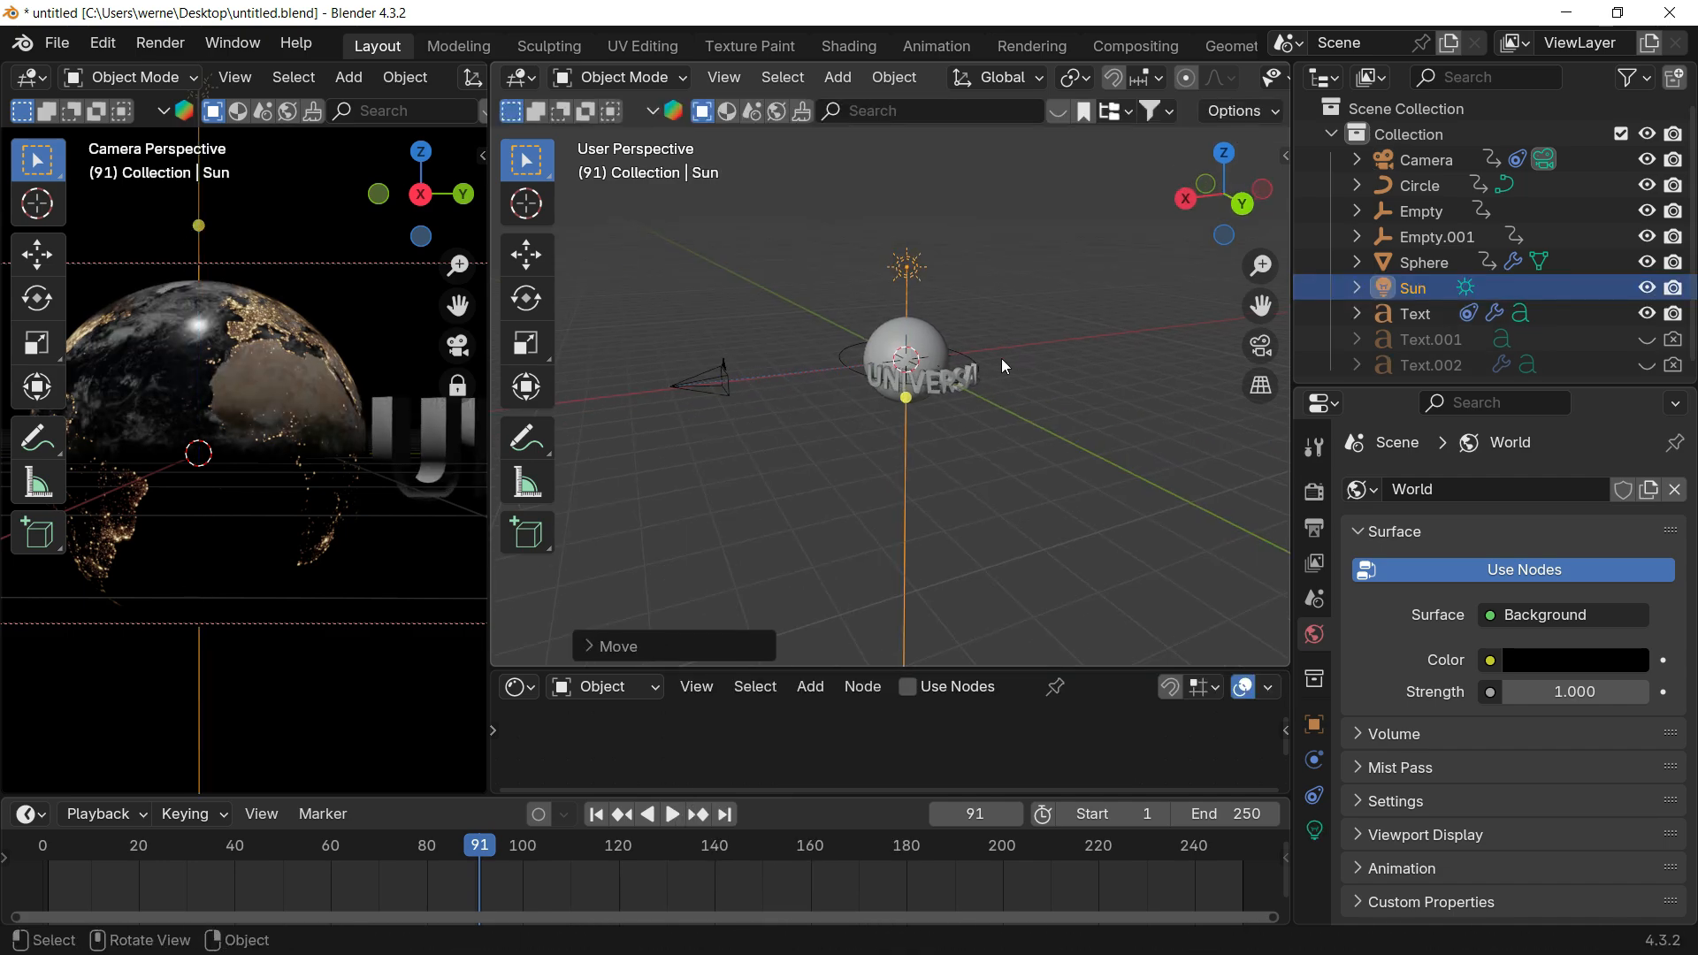
Step: Move the Sun light about 2.7 m along negative X, to the side of the globe opposite the camera
key(g)
key(x)
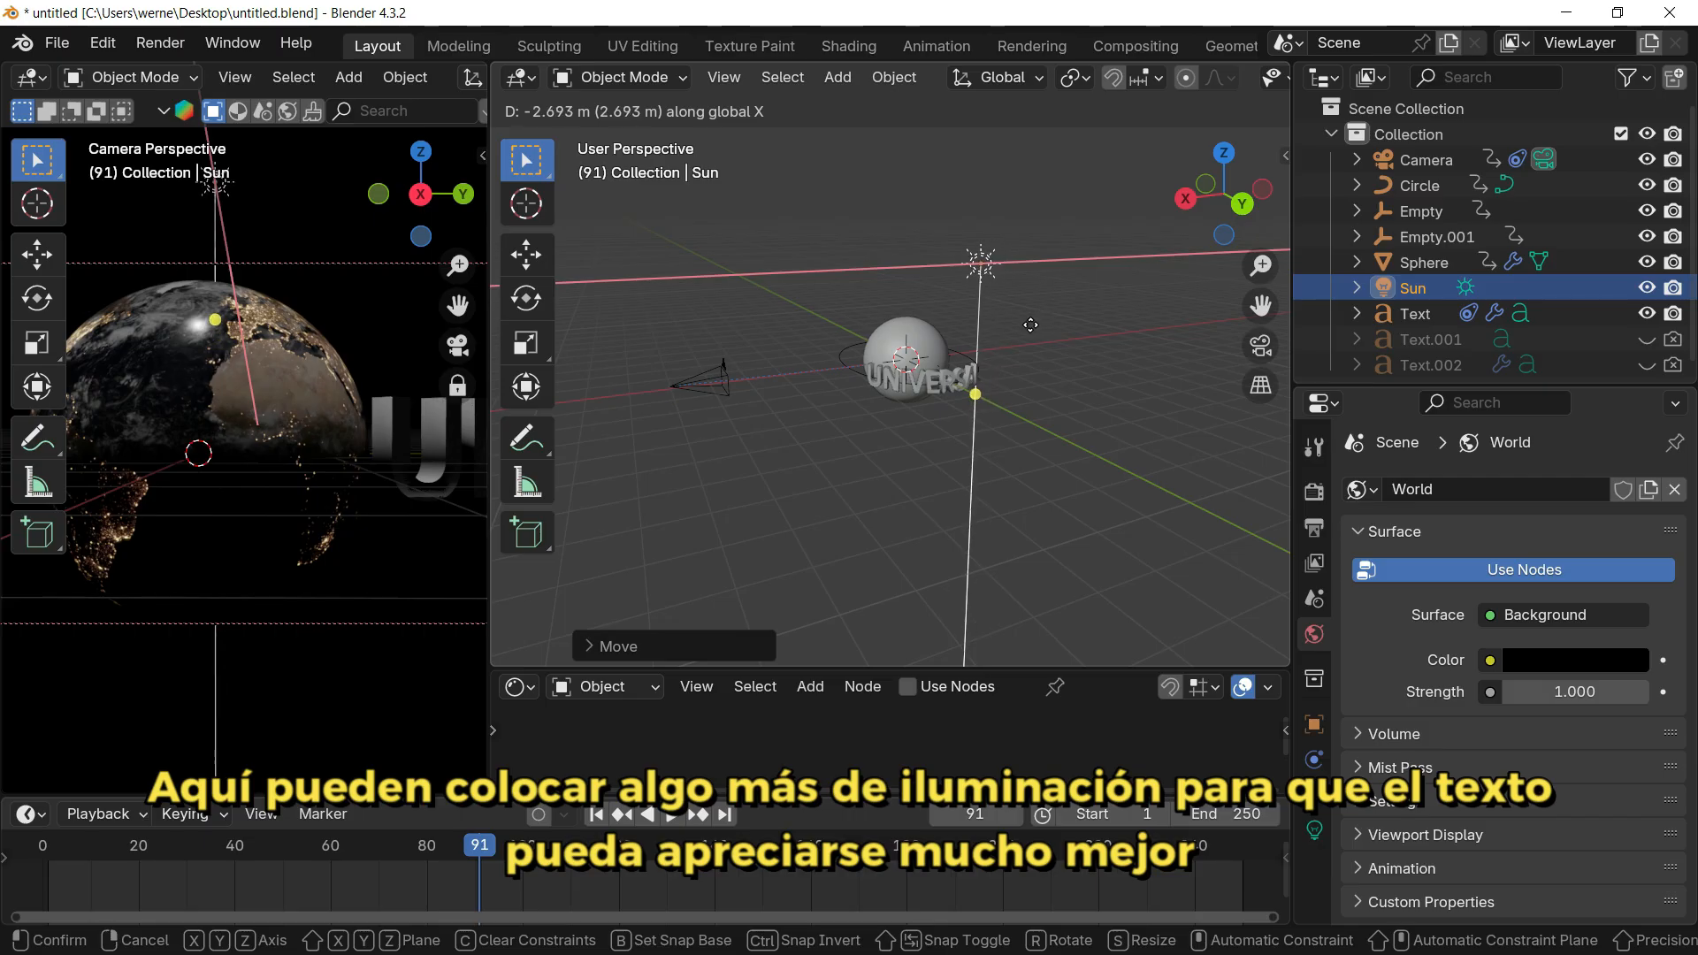
click(1024, 327)
Step: Tilt the Sun light toward the globe around global Y, and rotate it about 45° around global Z
shift+middle_drag(891, 385, 897, 404)
middle_drag(879, 425, 1159, 407)
shift+middle_drag(938, 395, 1158, 435)
click(1204, 195)
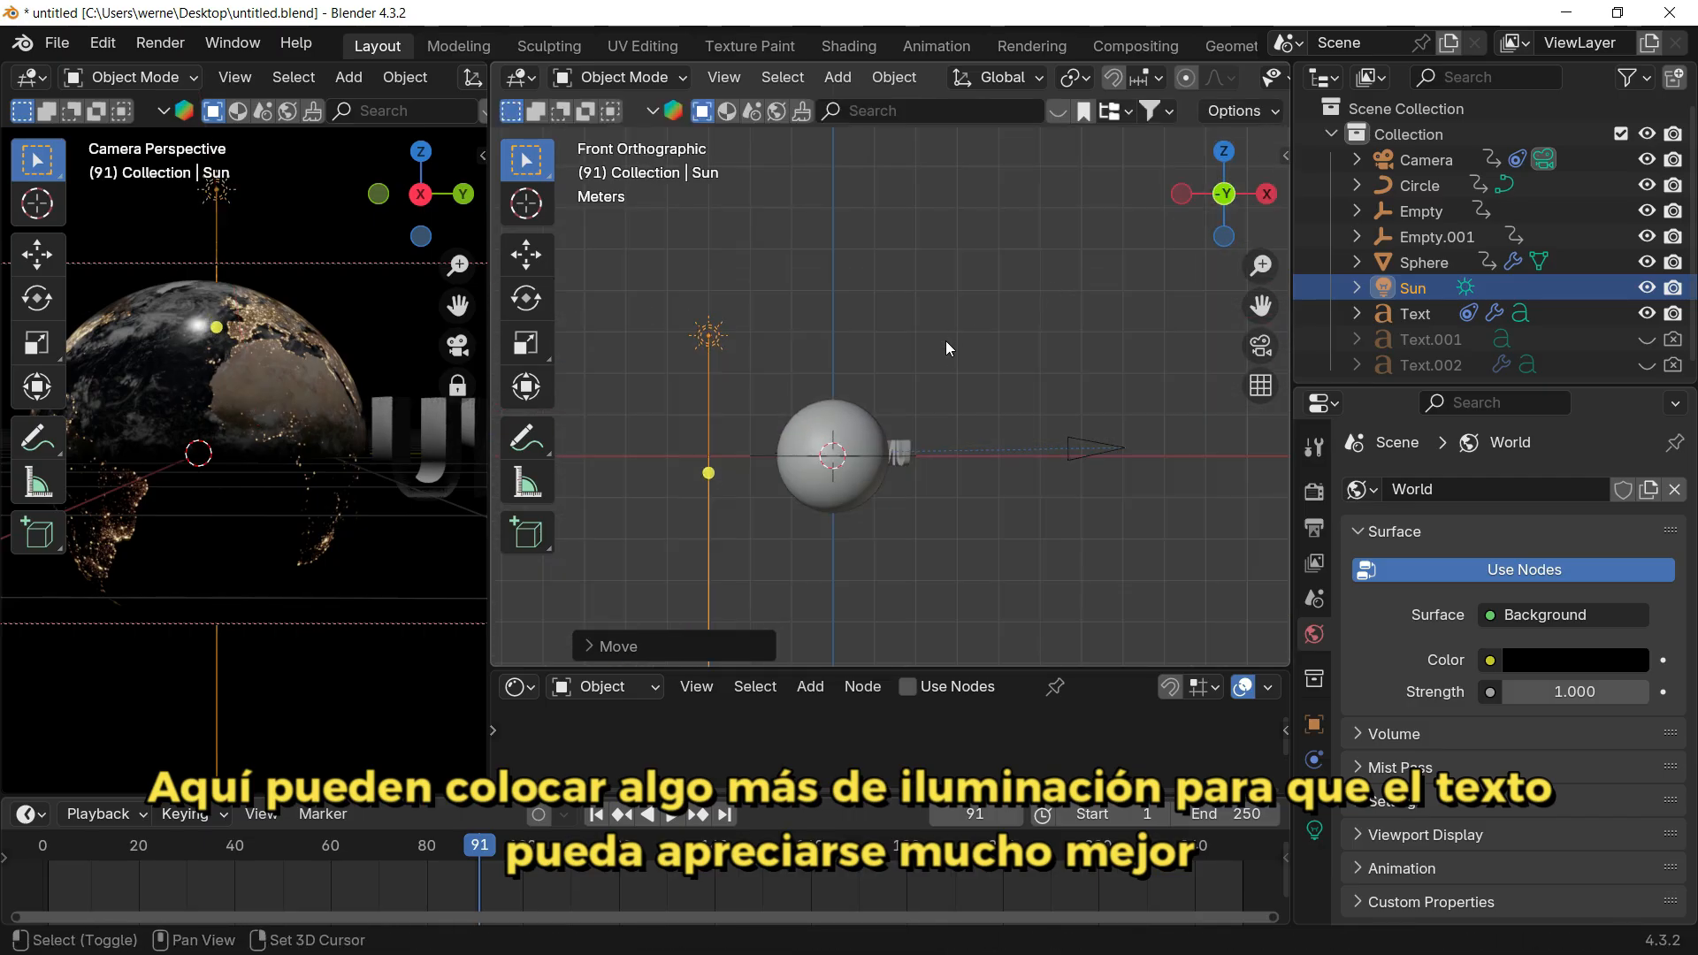
click(1221, 155)
shift+middle_drag(1009, 248, 991, 294)
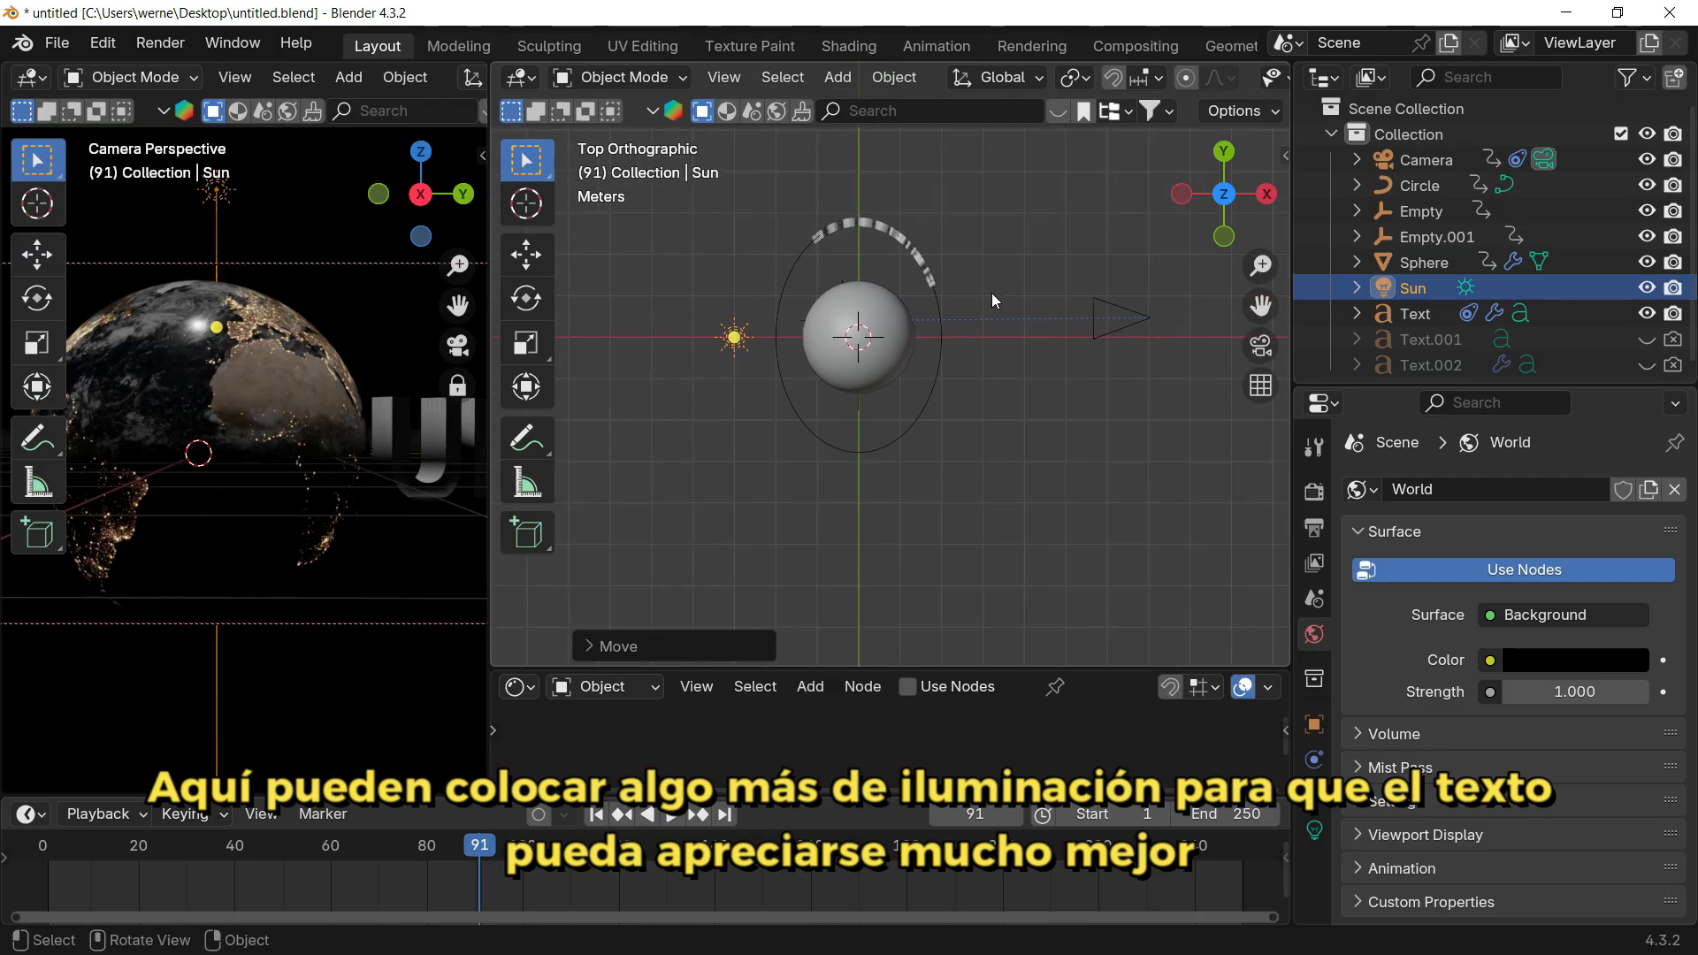
key(r)
key(y)
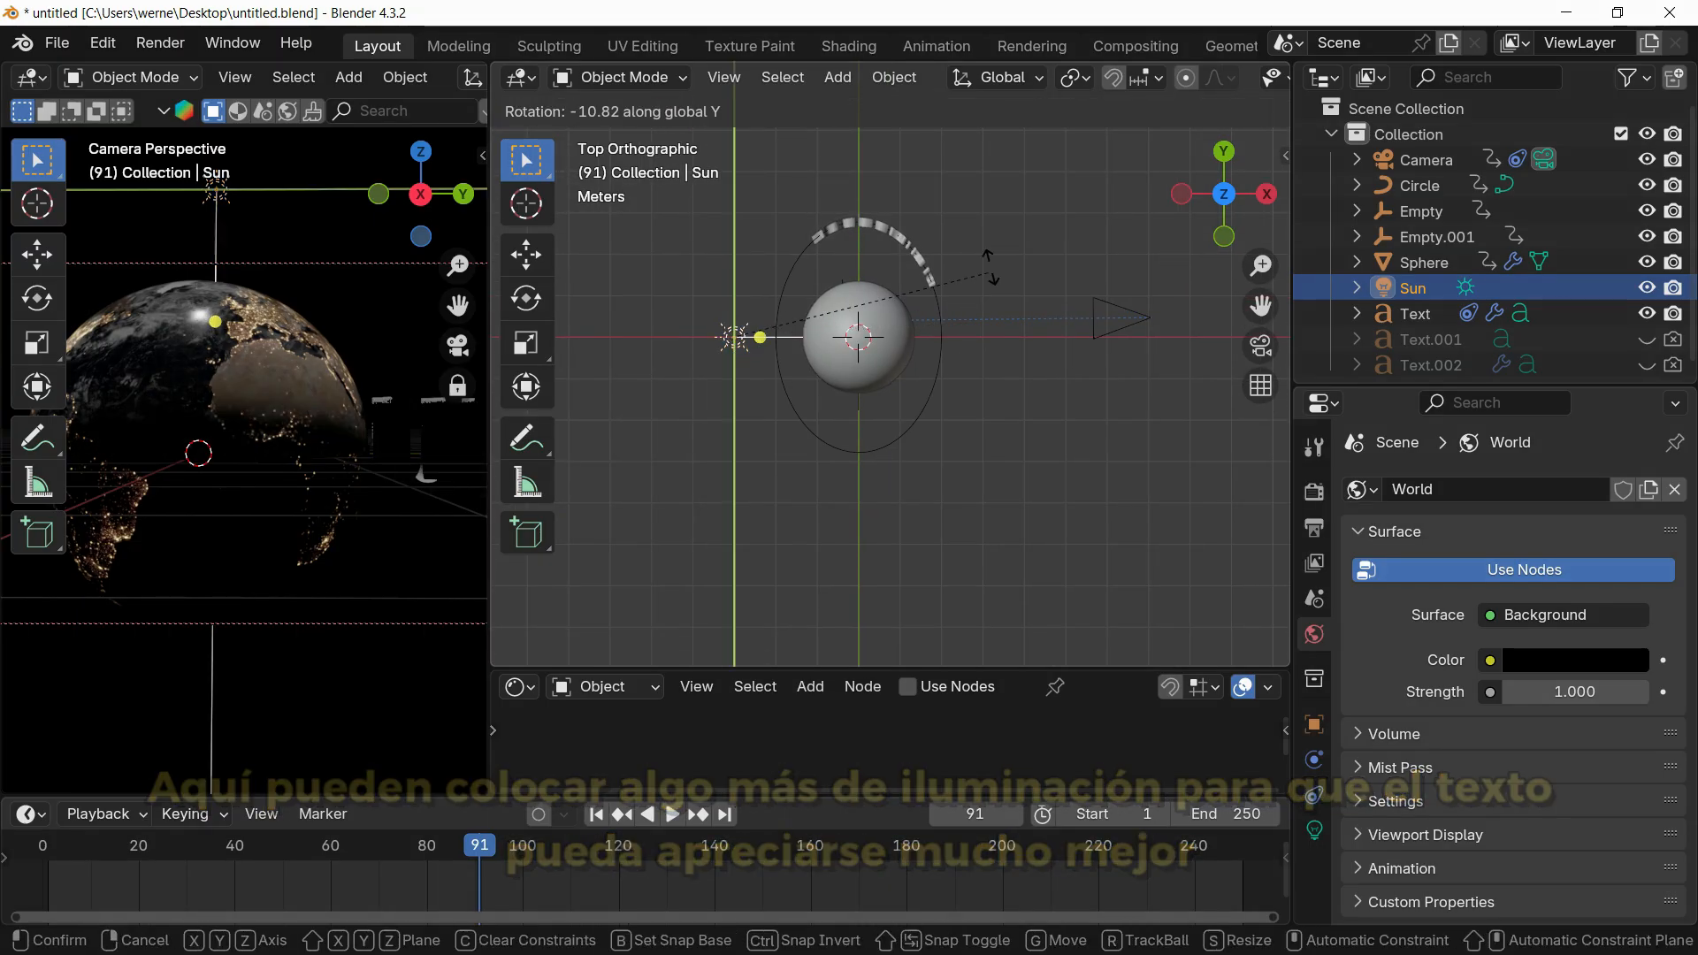
click(1004, 229)
middle_drag(977, 335, 986, 289)
key(r)
key(z)
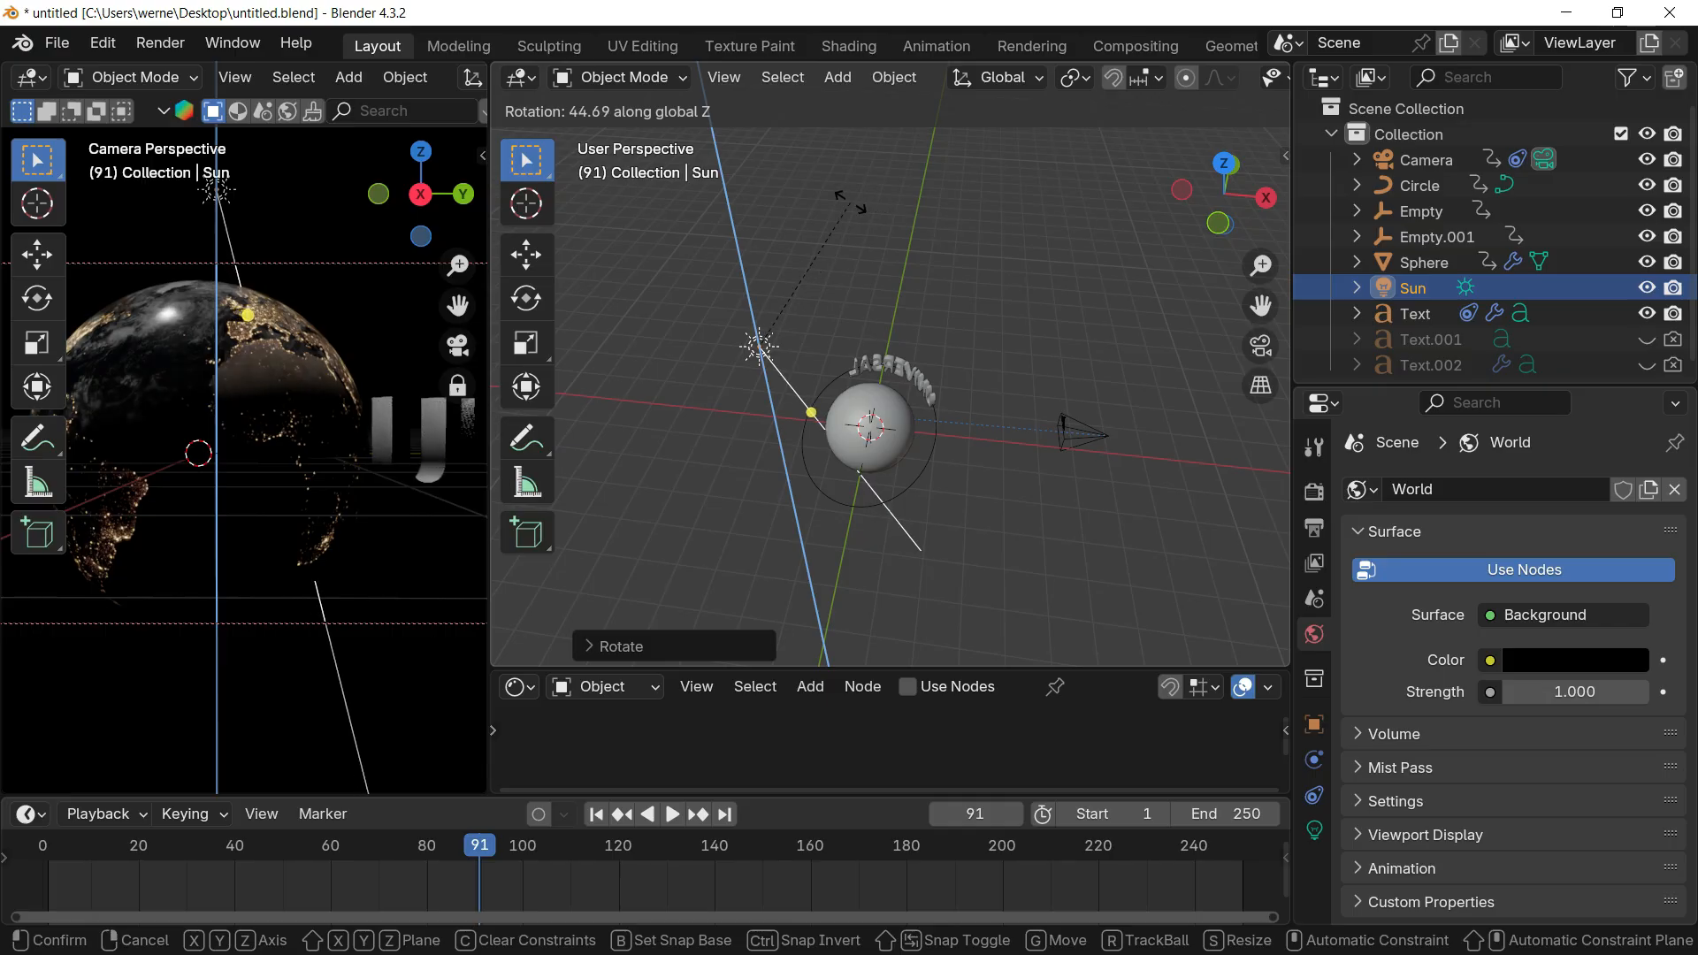
click(852, 191)
Step: Return the animation to frame 1 and rotate the Sun light slightly clockwise in the top view
key(space)
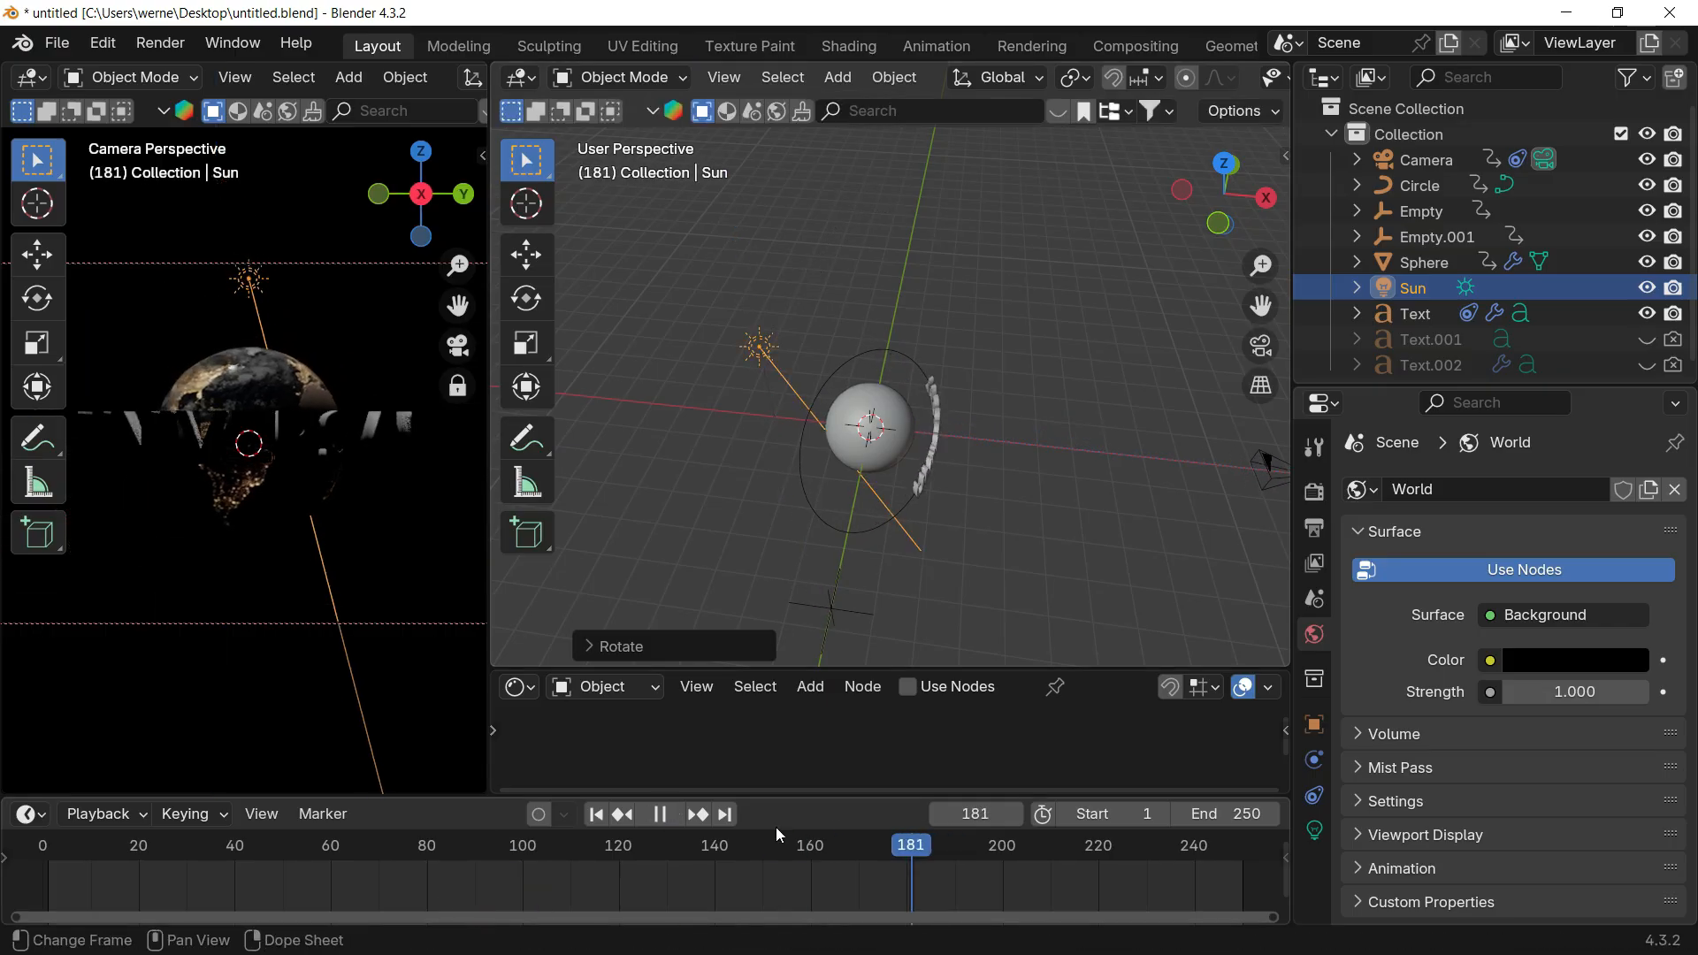
drag(187, 854, 47, 861)
key(space)
click(1225, 161)
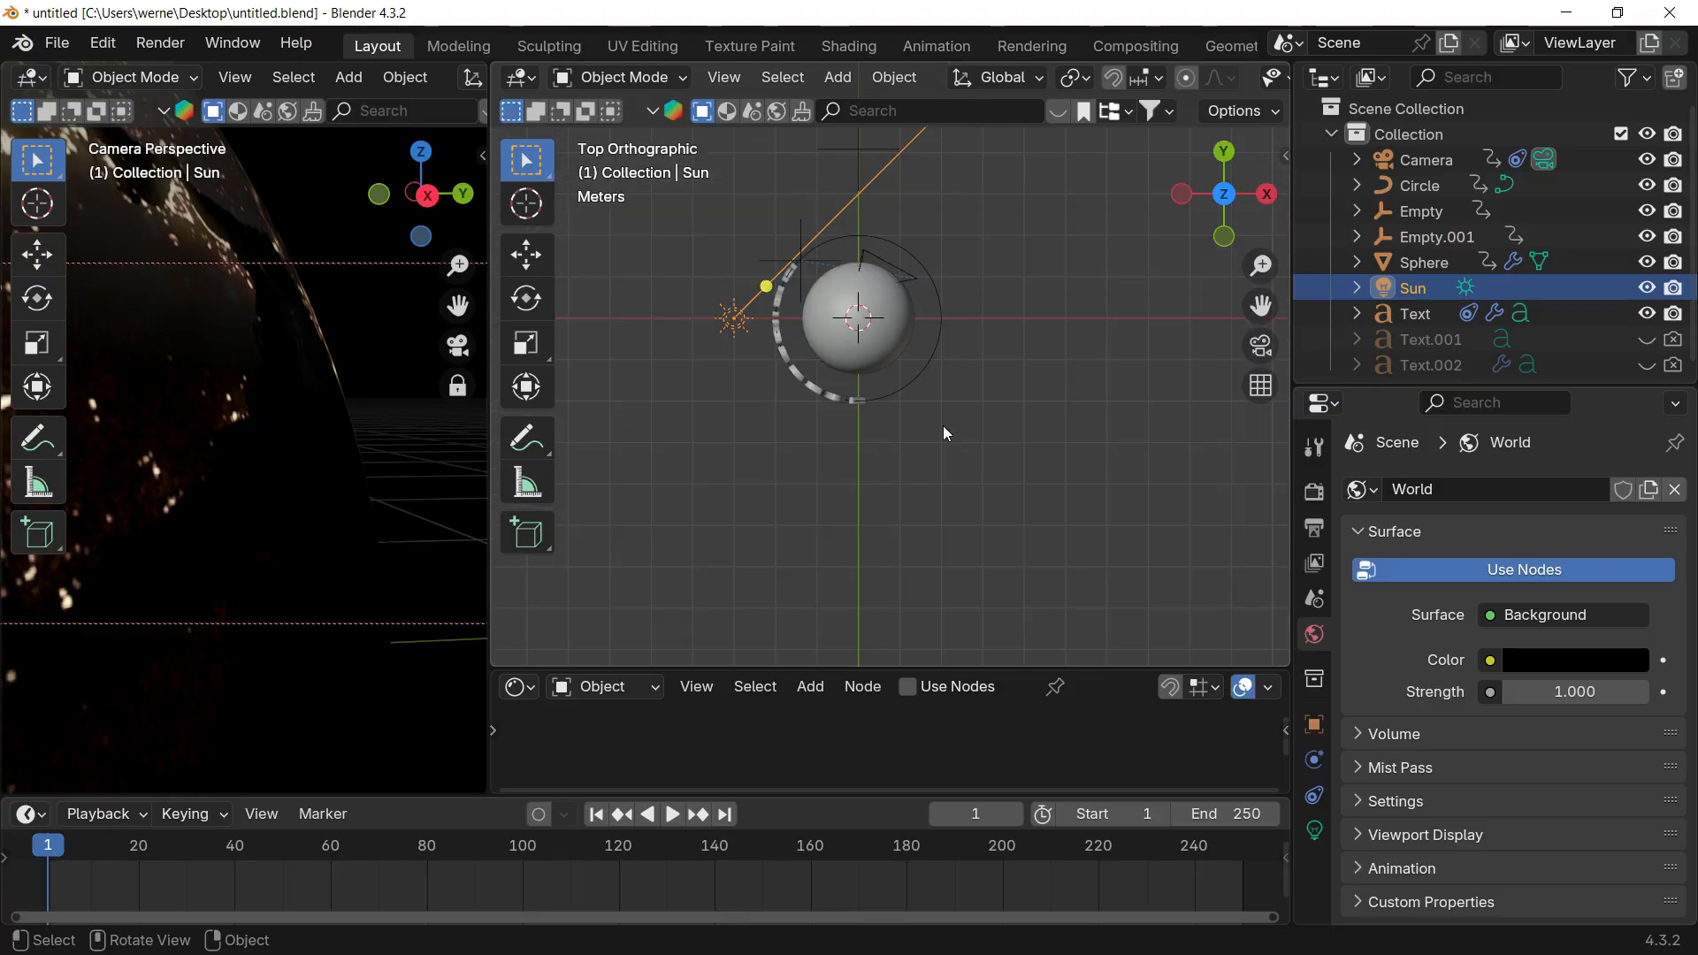
key(r)
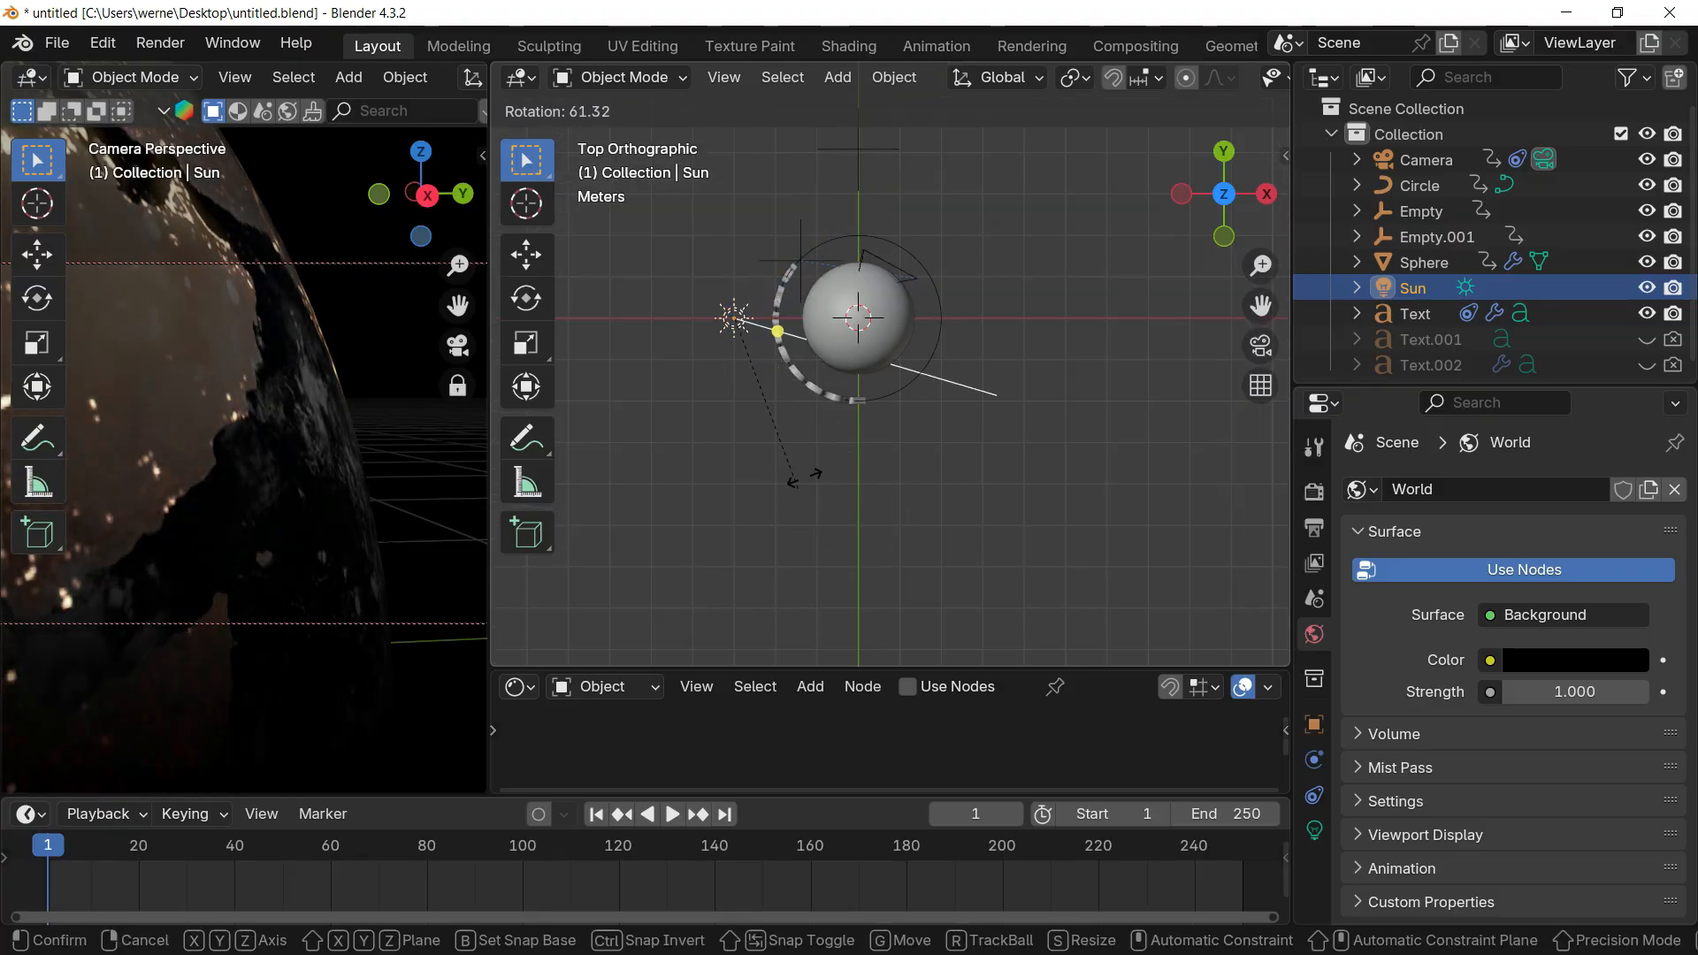
click(875, 367)
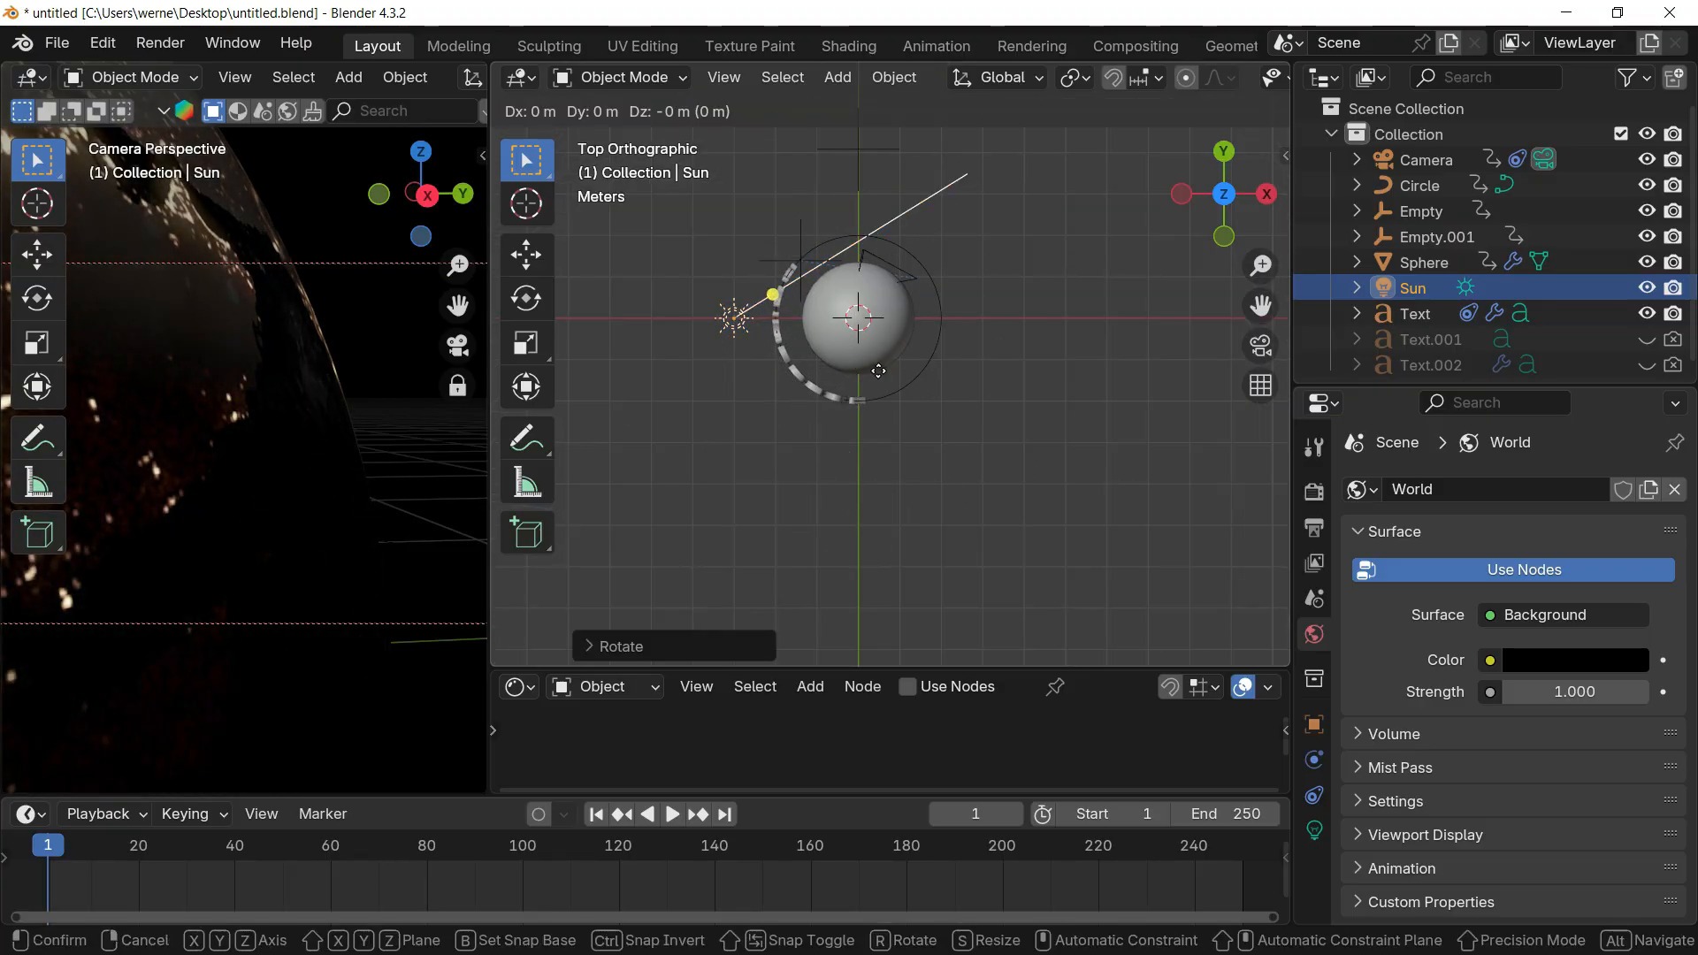
Step: Try to move the Sun light along negative Y in the top view
key(g)
key(y)
click(885, 491)
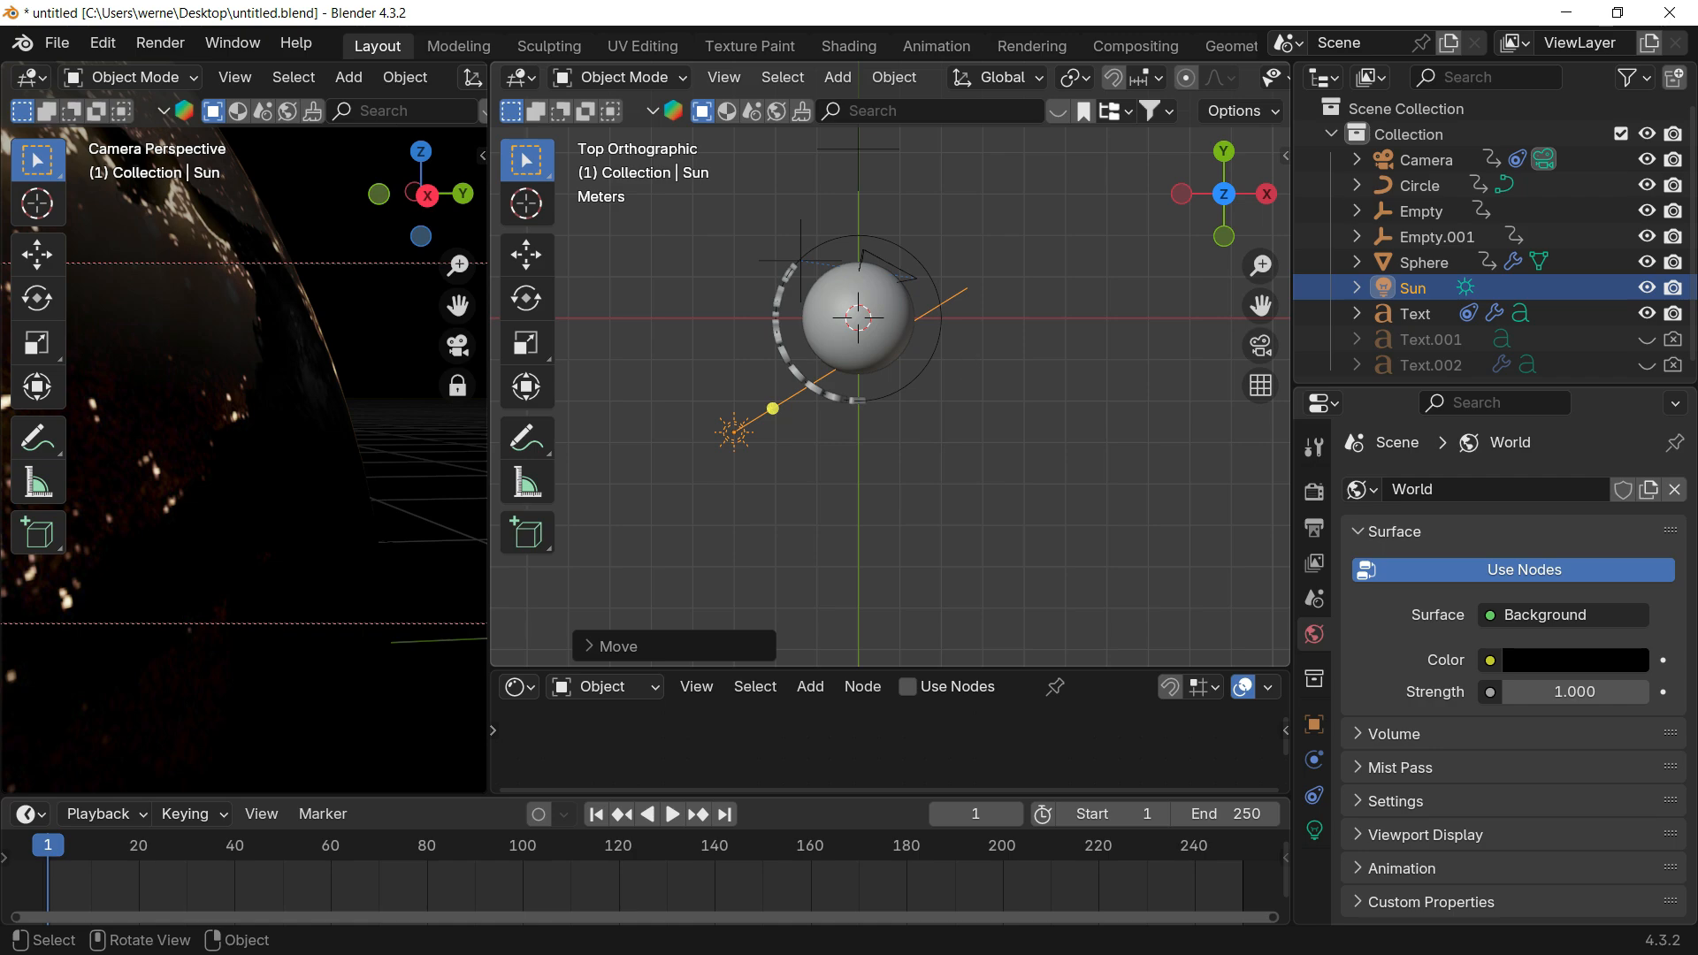
key(r)
key(Escape)
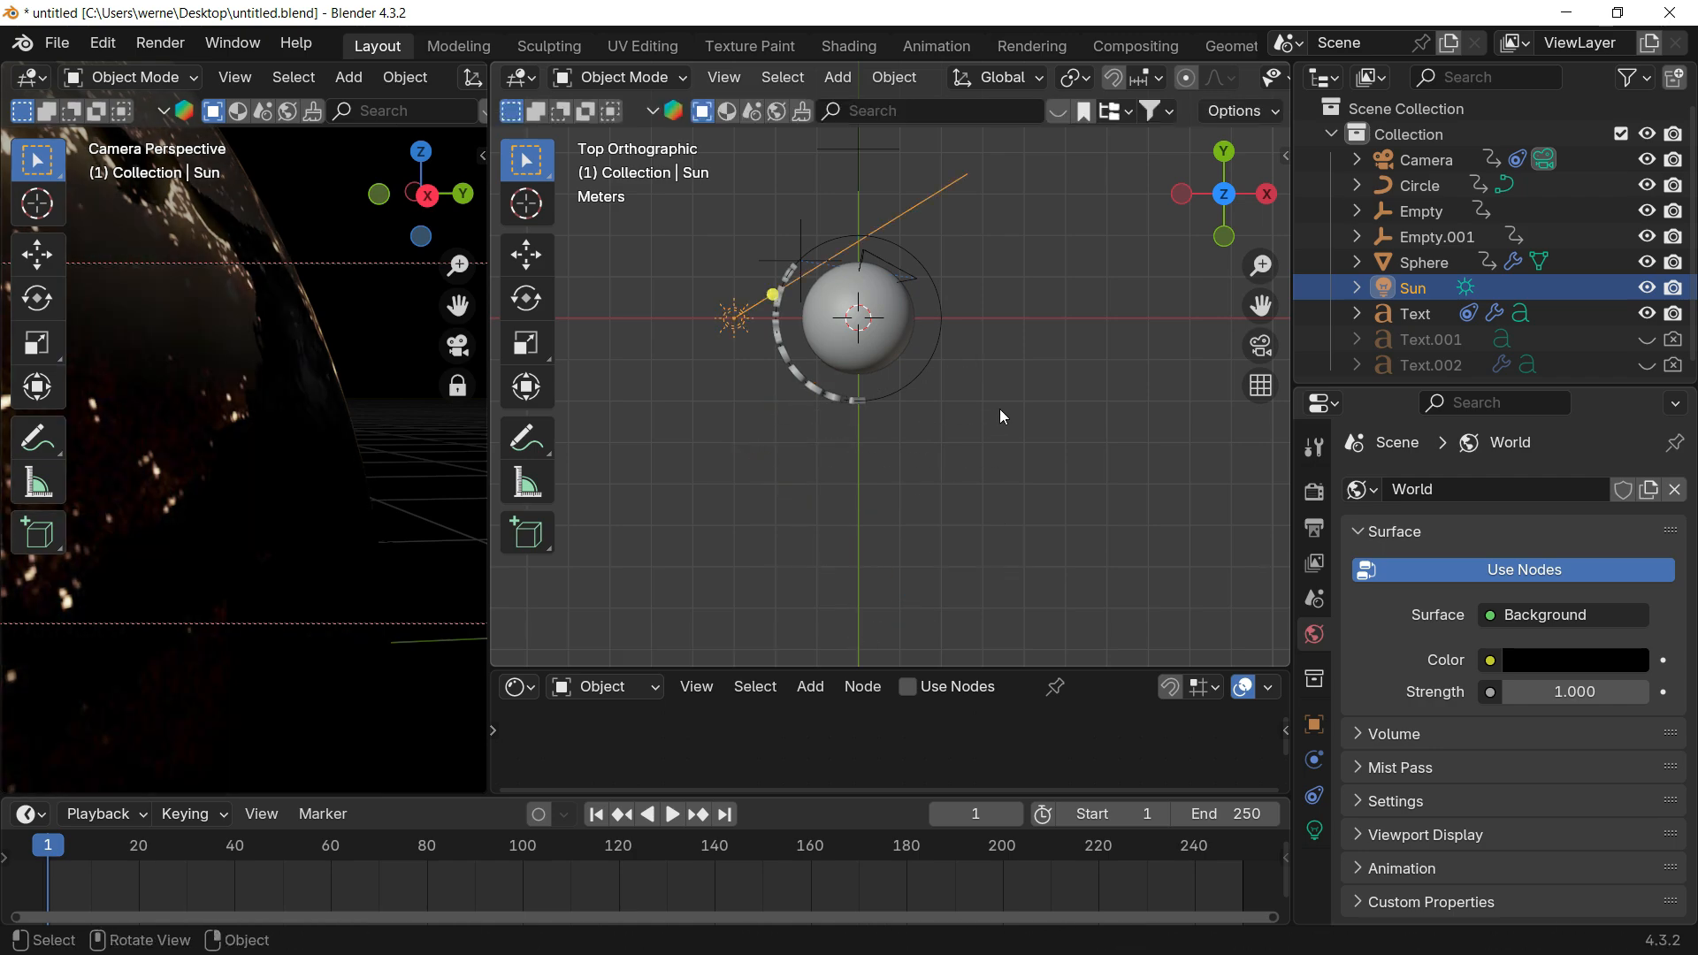
Step: Go to frame 180, add an Area light, and raise it along Z above the globe
middle_drag(1036, 342, 684, 492)
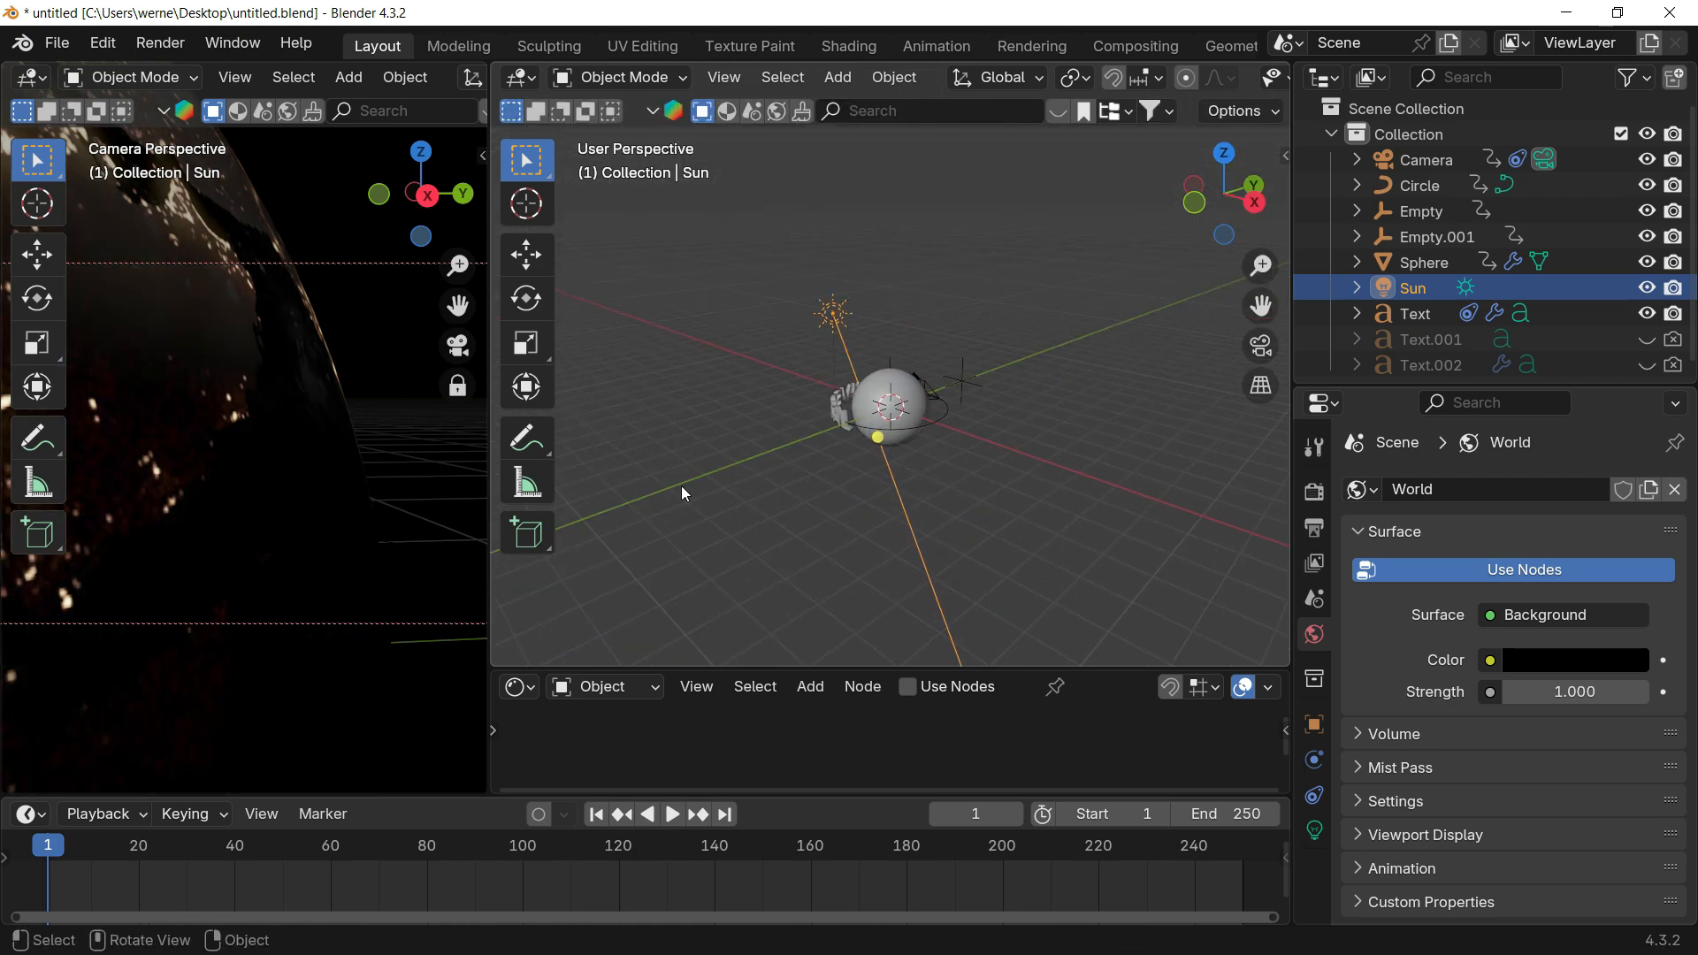
drag(474, 841, 906, 845)
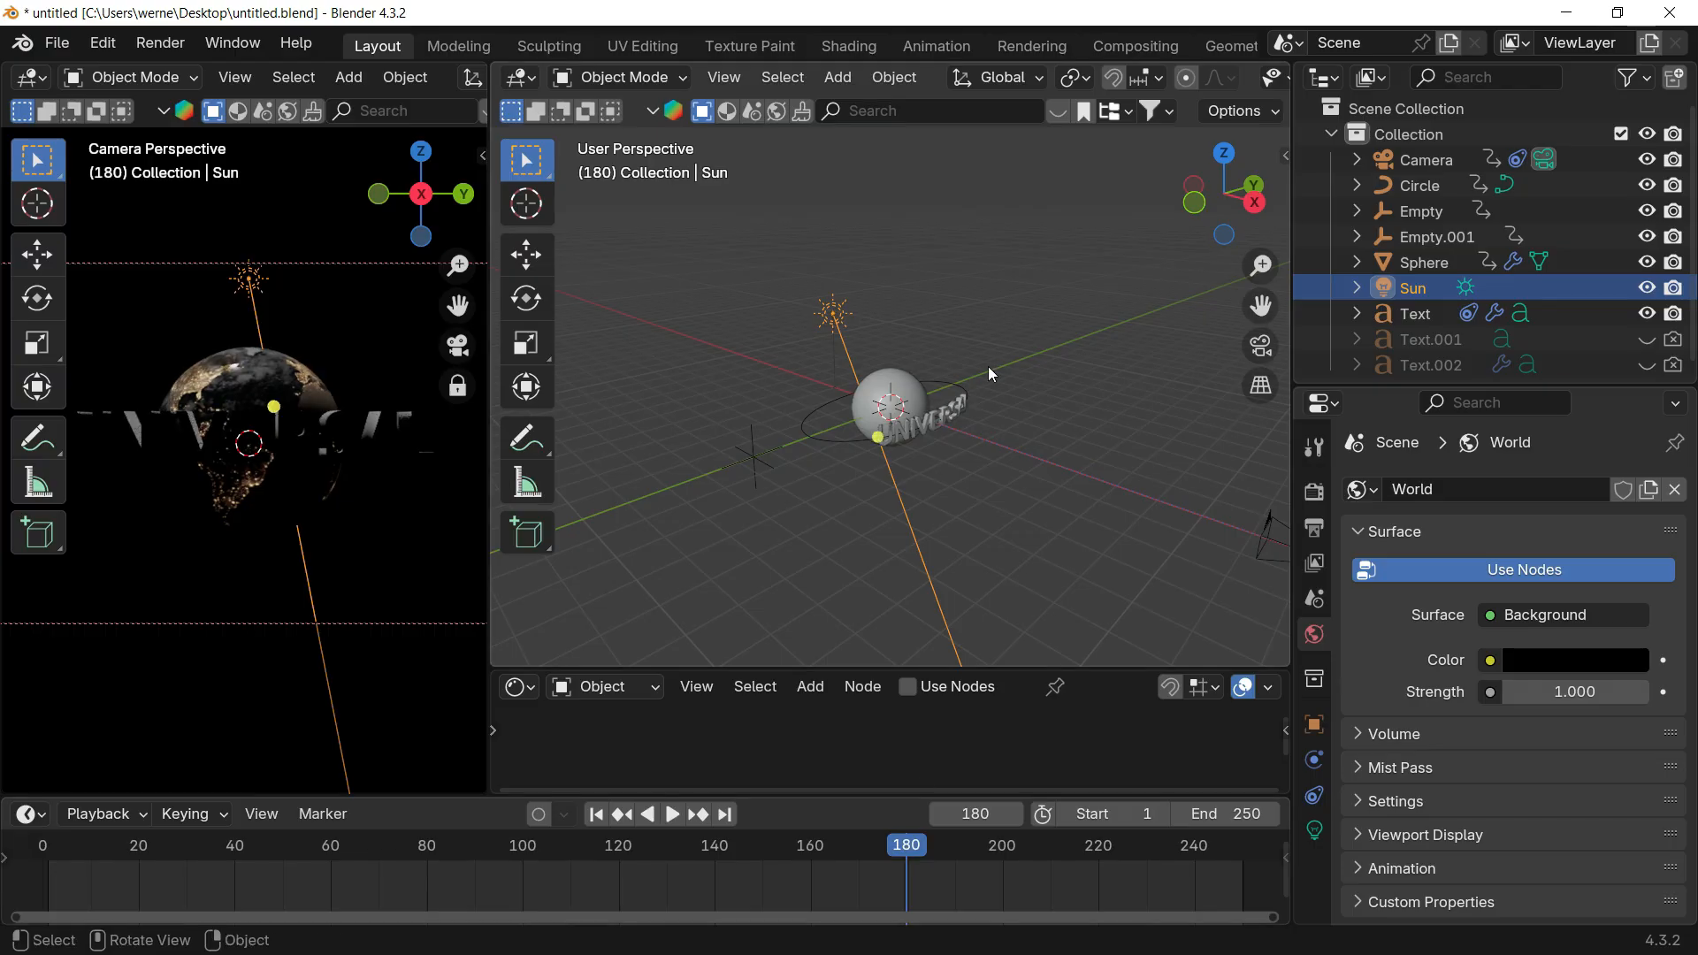
key(shift+a)
mouse_move(882, 433)
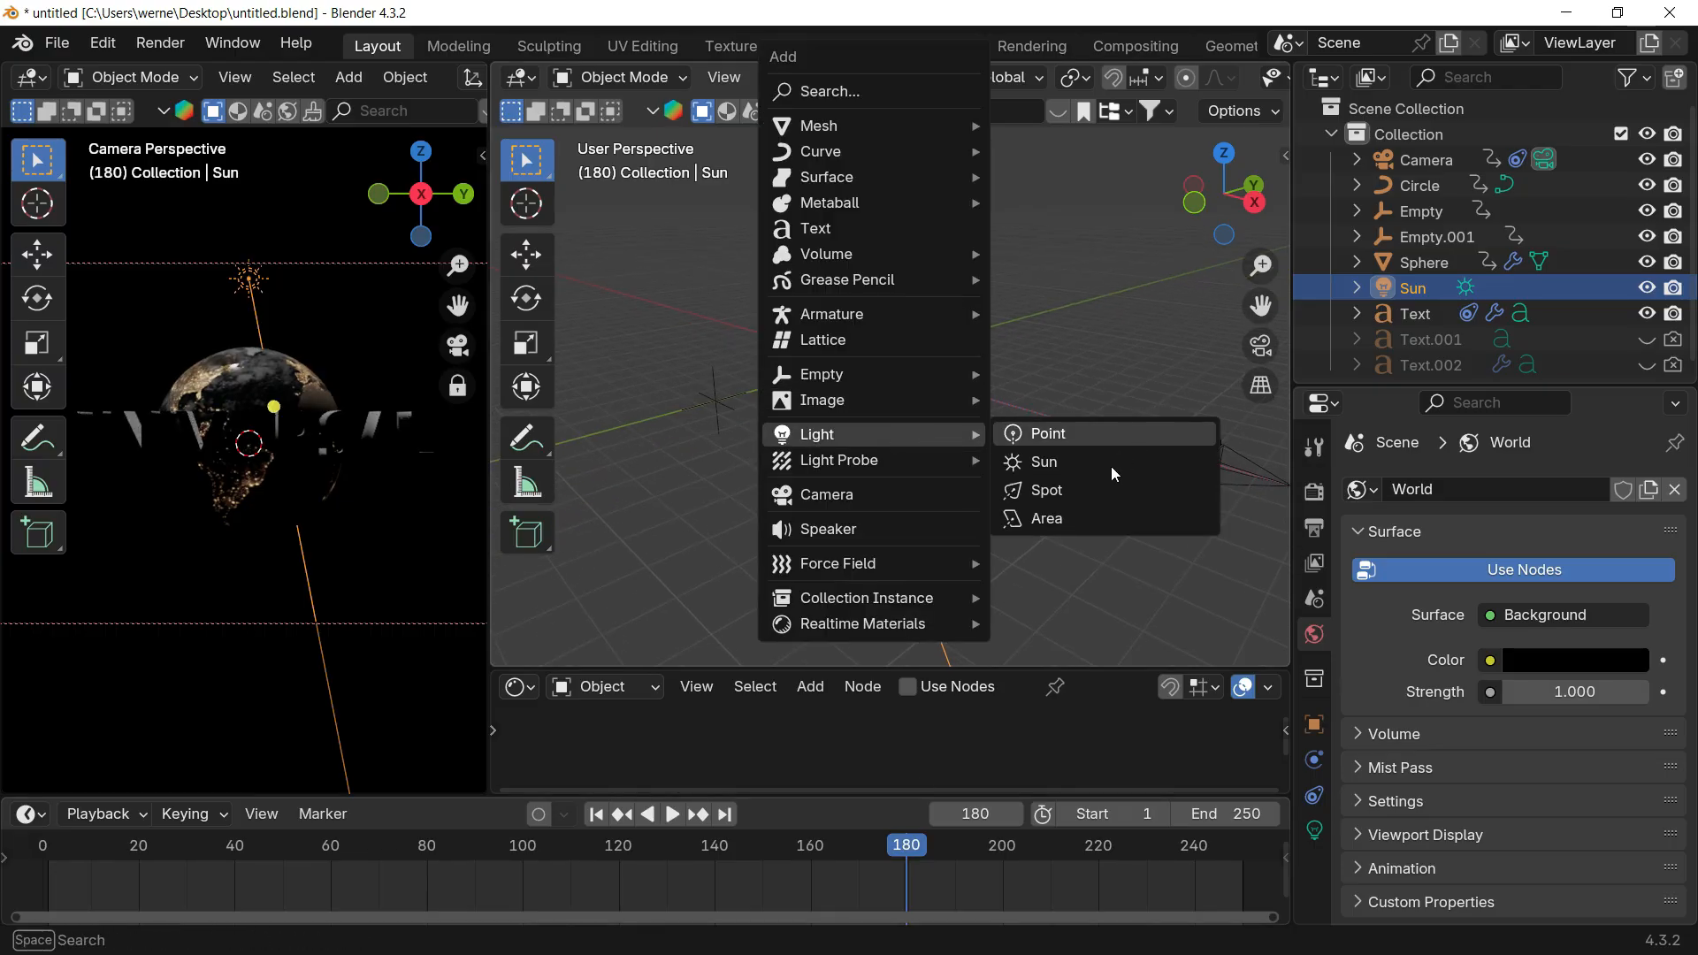
click(1041, 516)
key(g)
key(z)
click(948, 319)
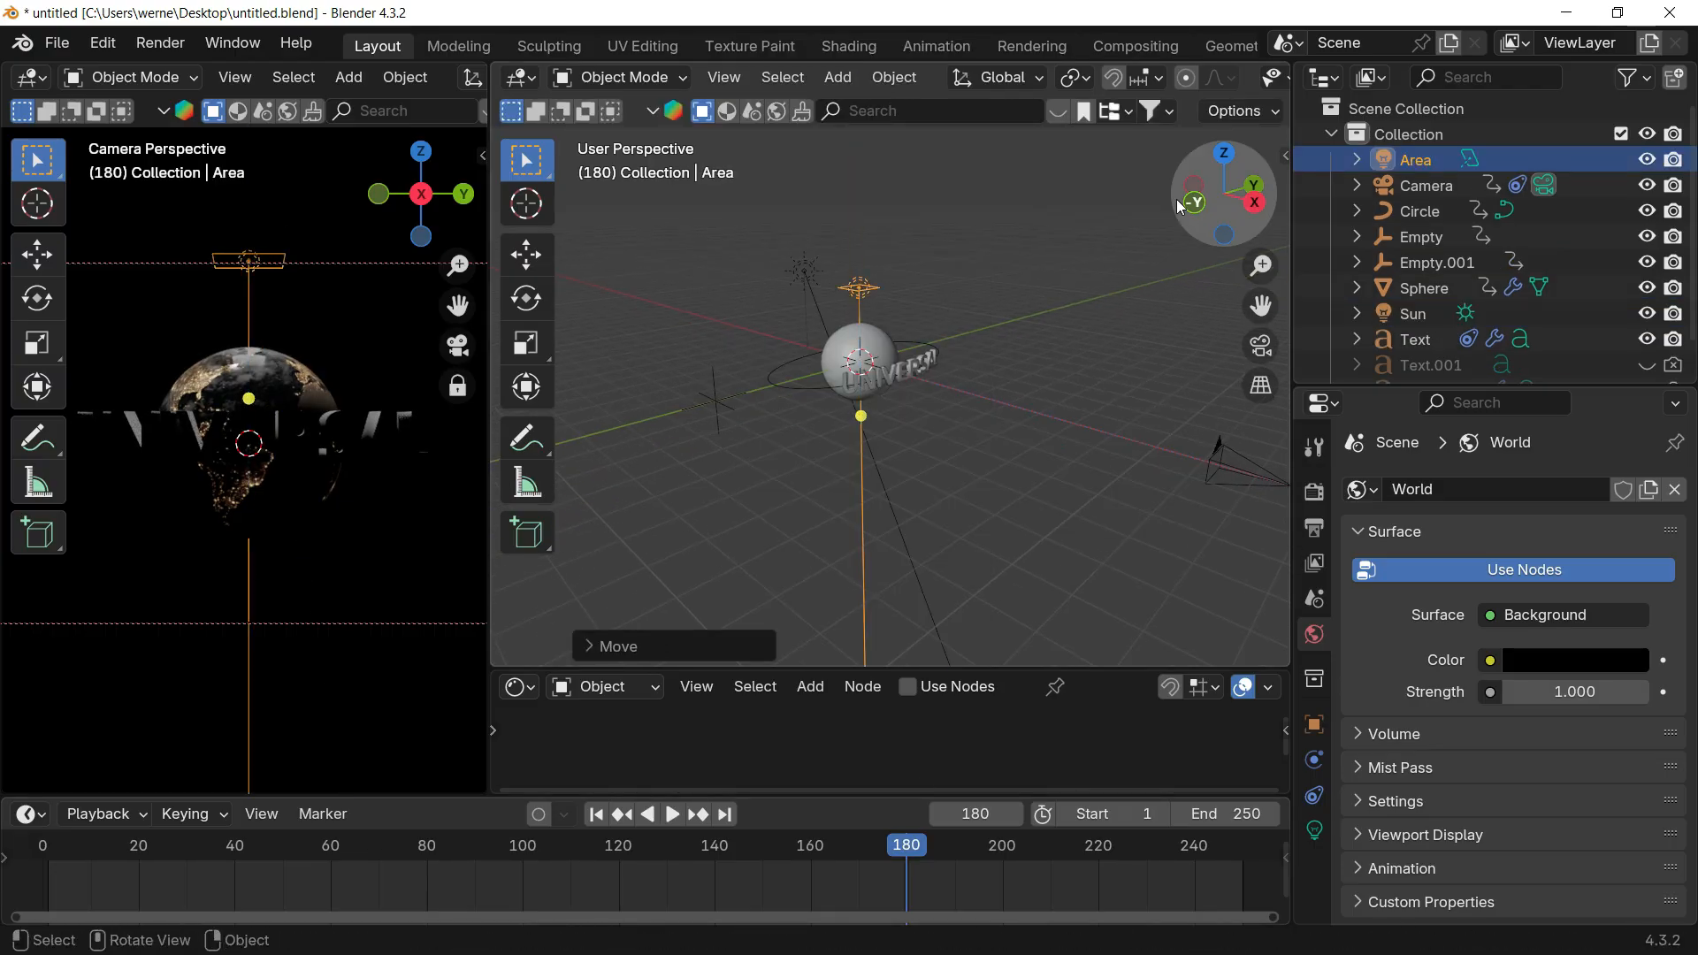
Step: Position the Area light above and in front of the text in the front view, and aim it back toward the globe
click(1201, 200)
key(r)
click(884, 470)
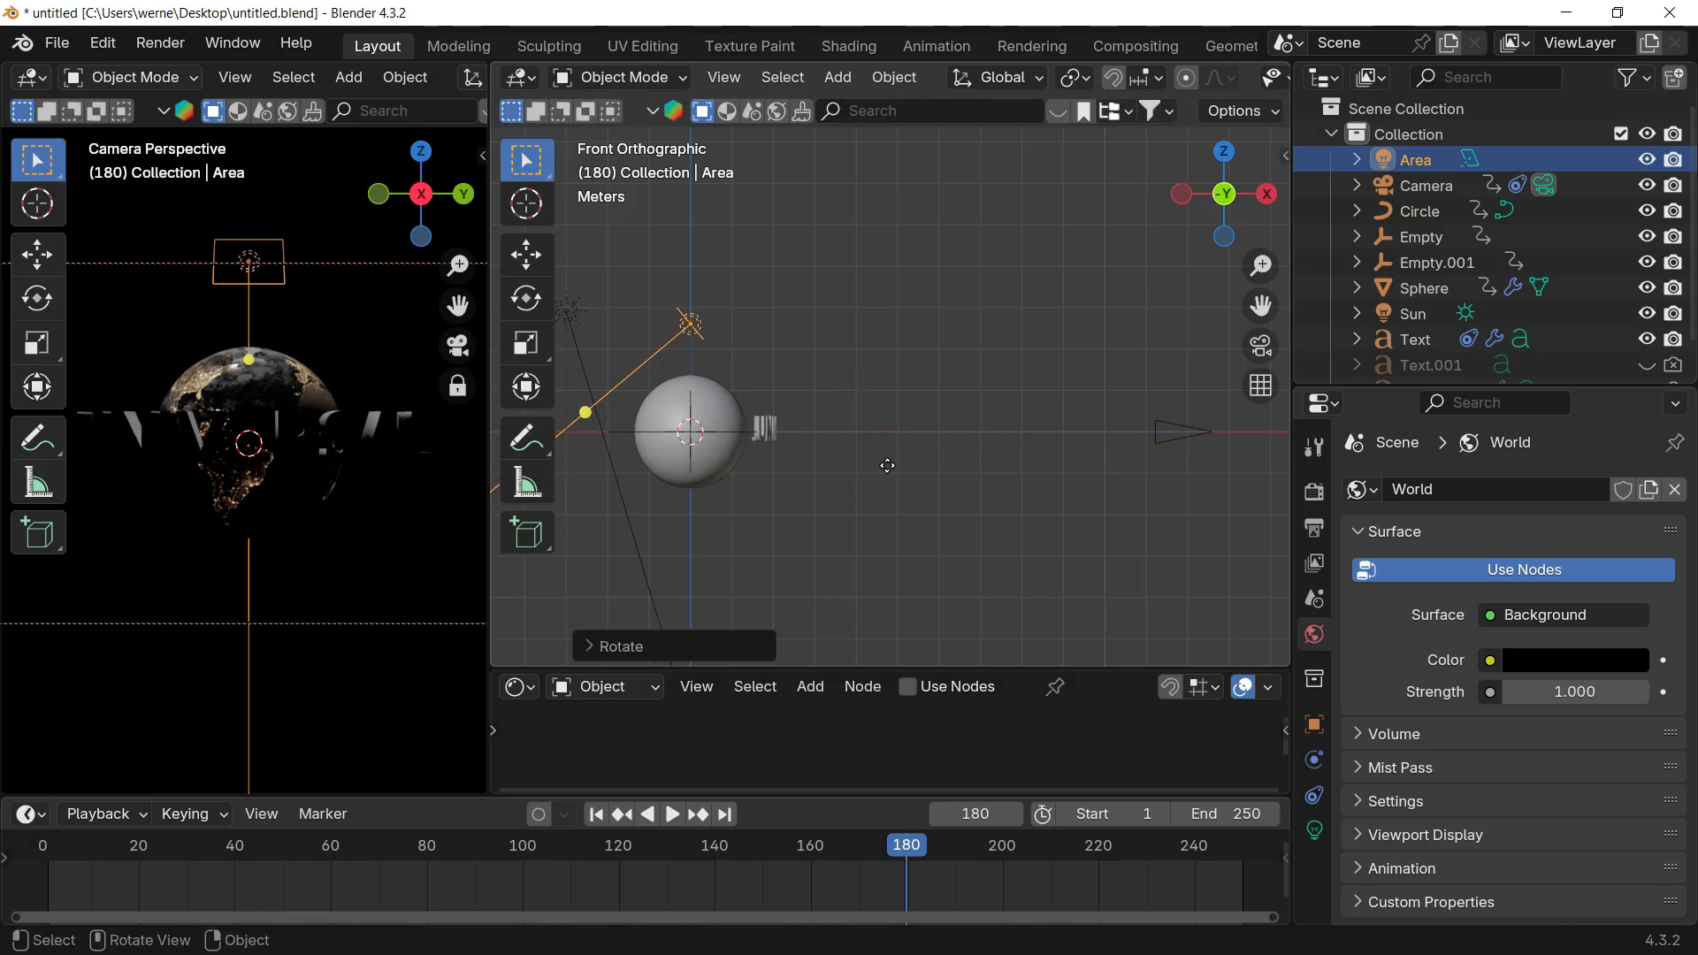
key(g)
click(880, 513)
key(s)
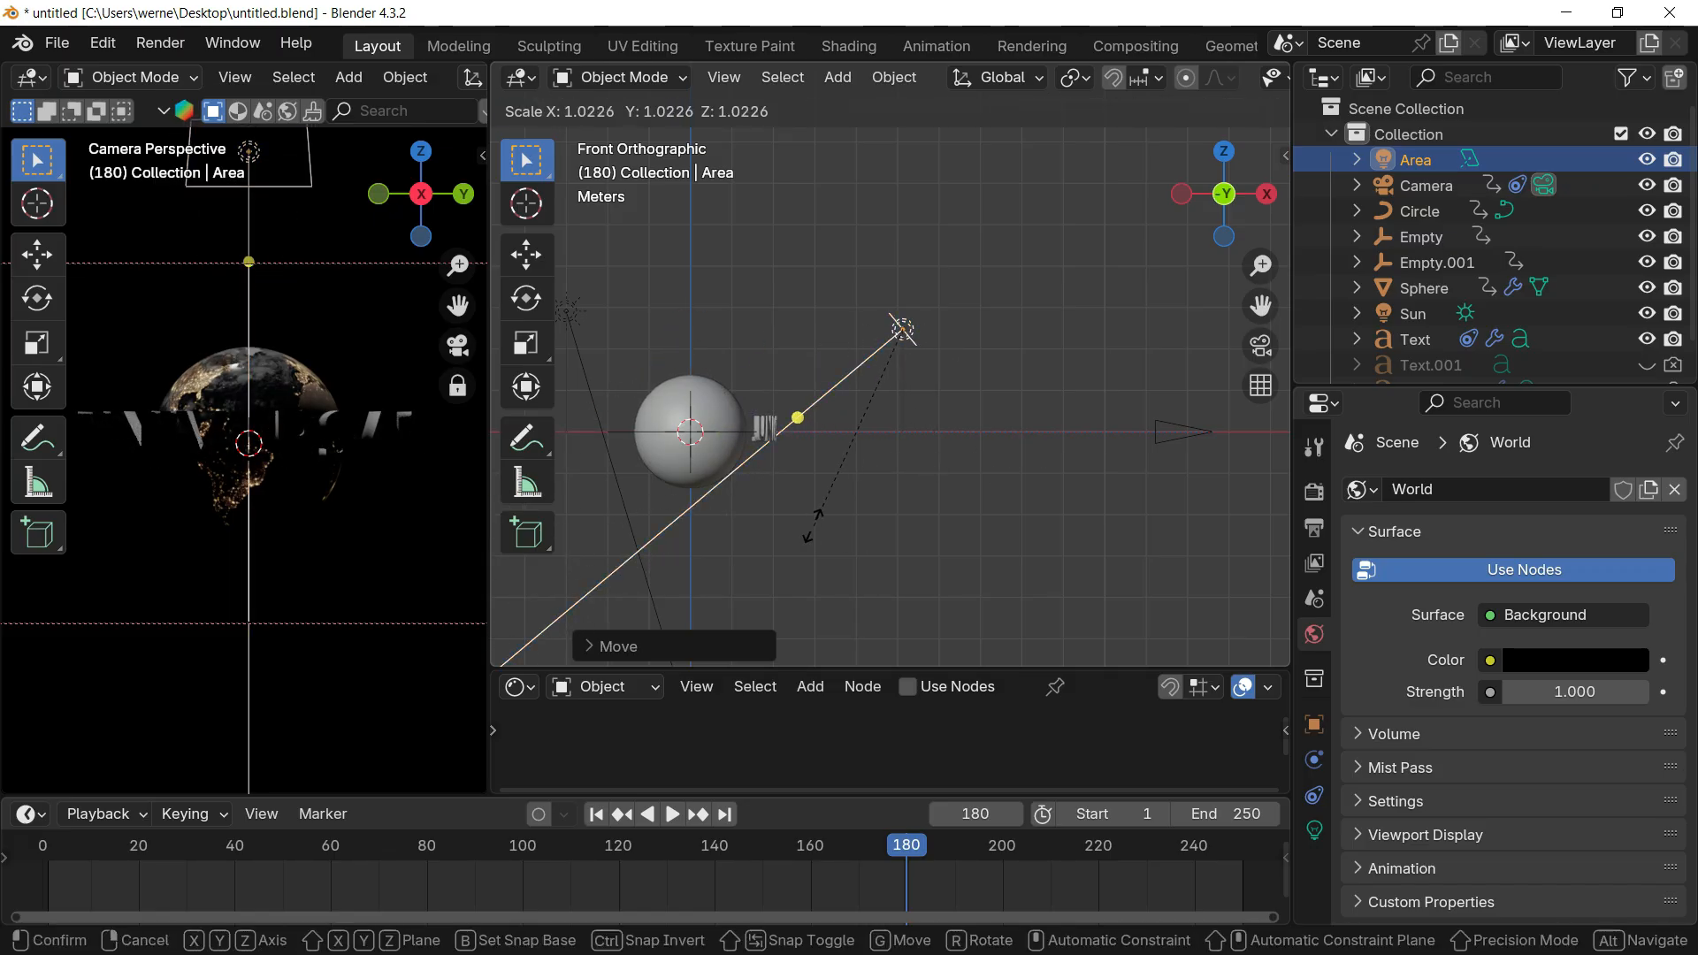
key(r)
click(974, 465)
key(s)
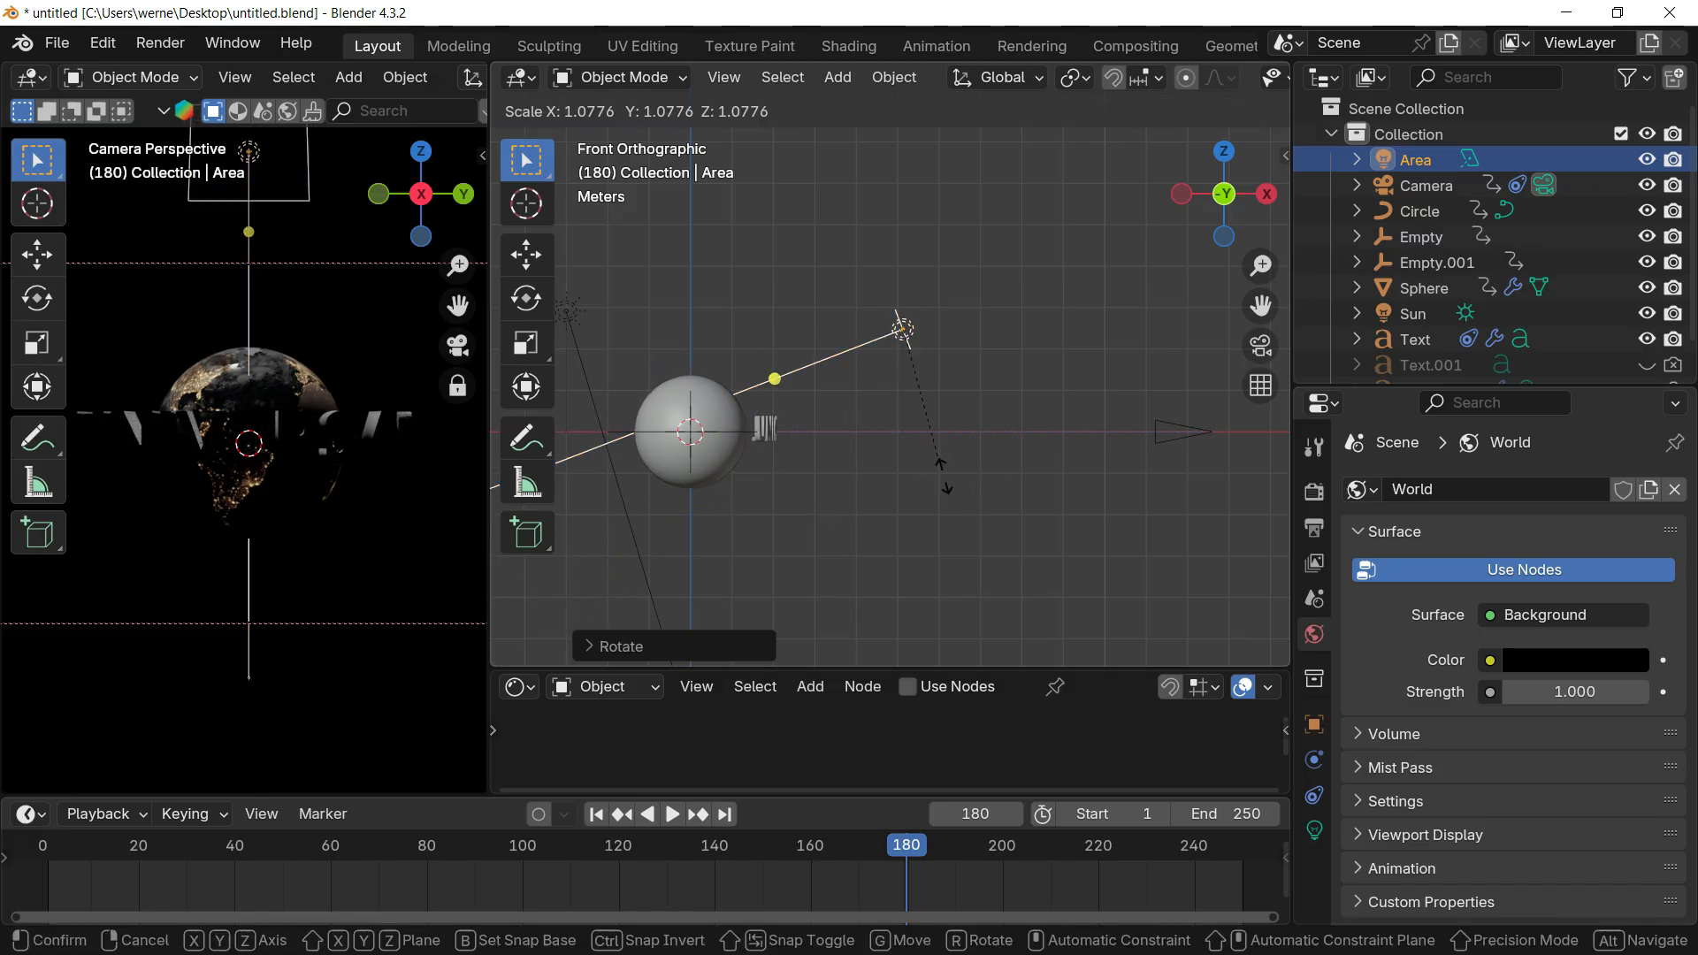
click(994, 493)
Step: Stretch the Area light along global Y by about 4.7 so it spans the full width of the text
click(1267, 194)
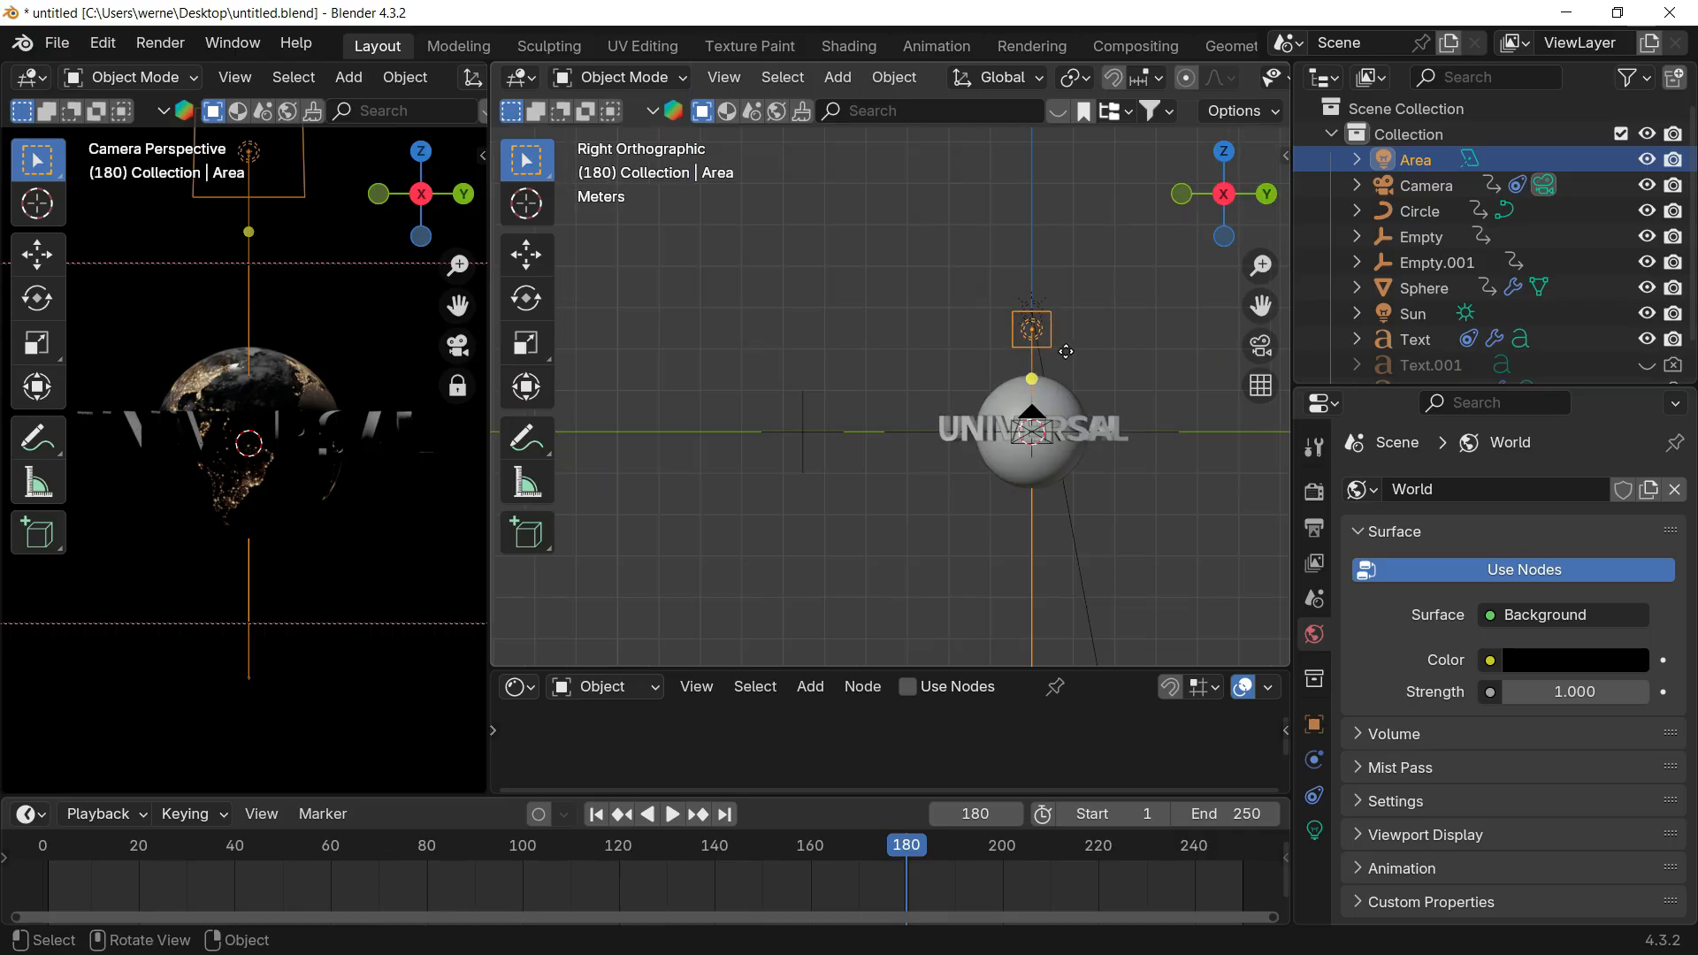
key(s)
key(x)
key(y)
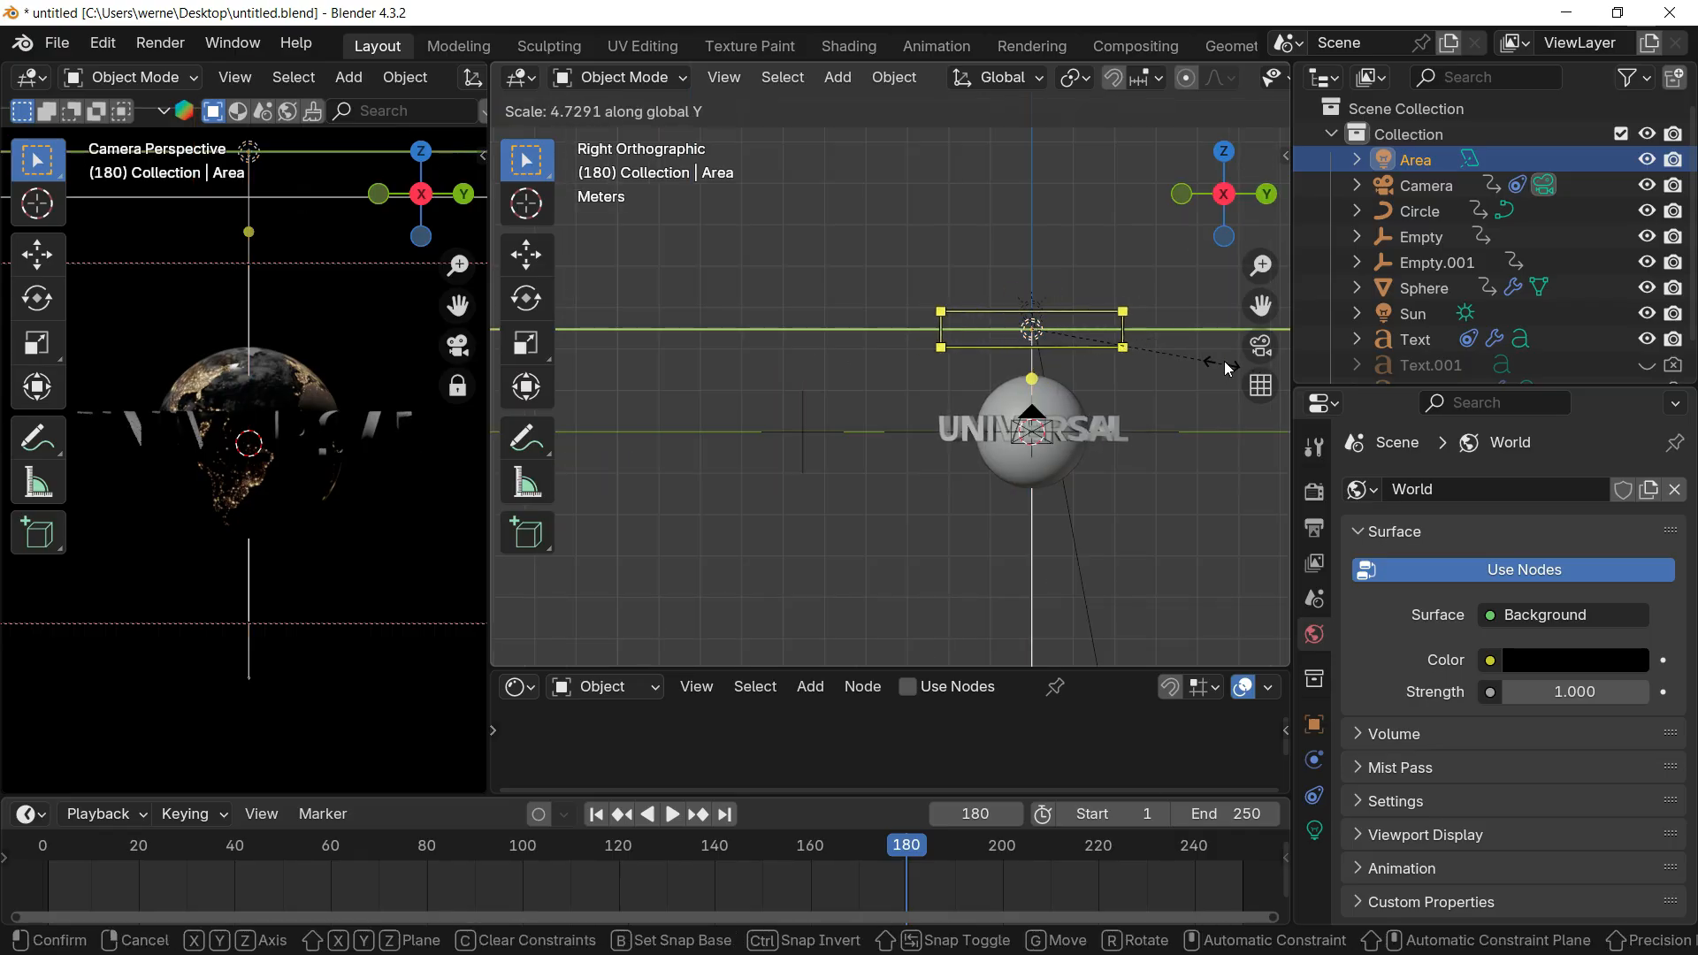
click(1228, 369)
Step: Set the Area light's power to 120 W
click(1314, 829)
click(1525, 663)
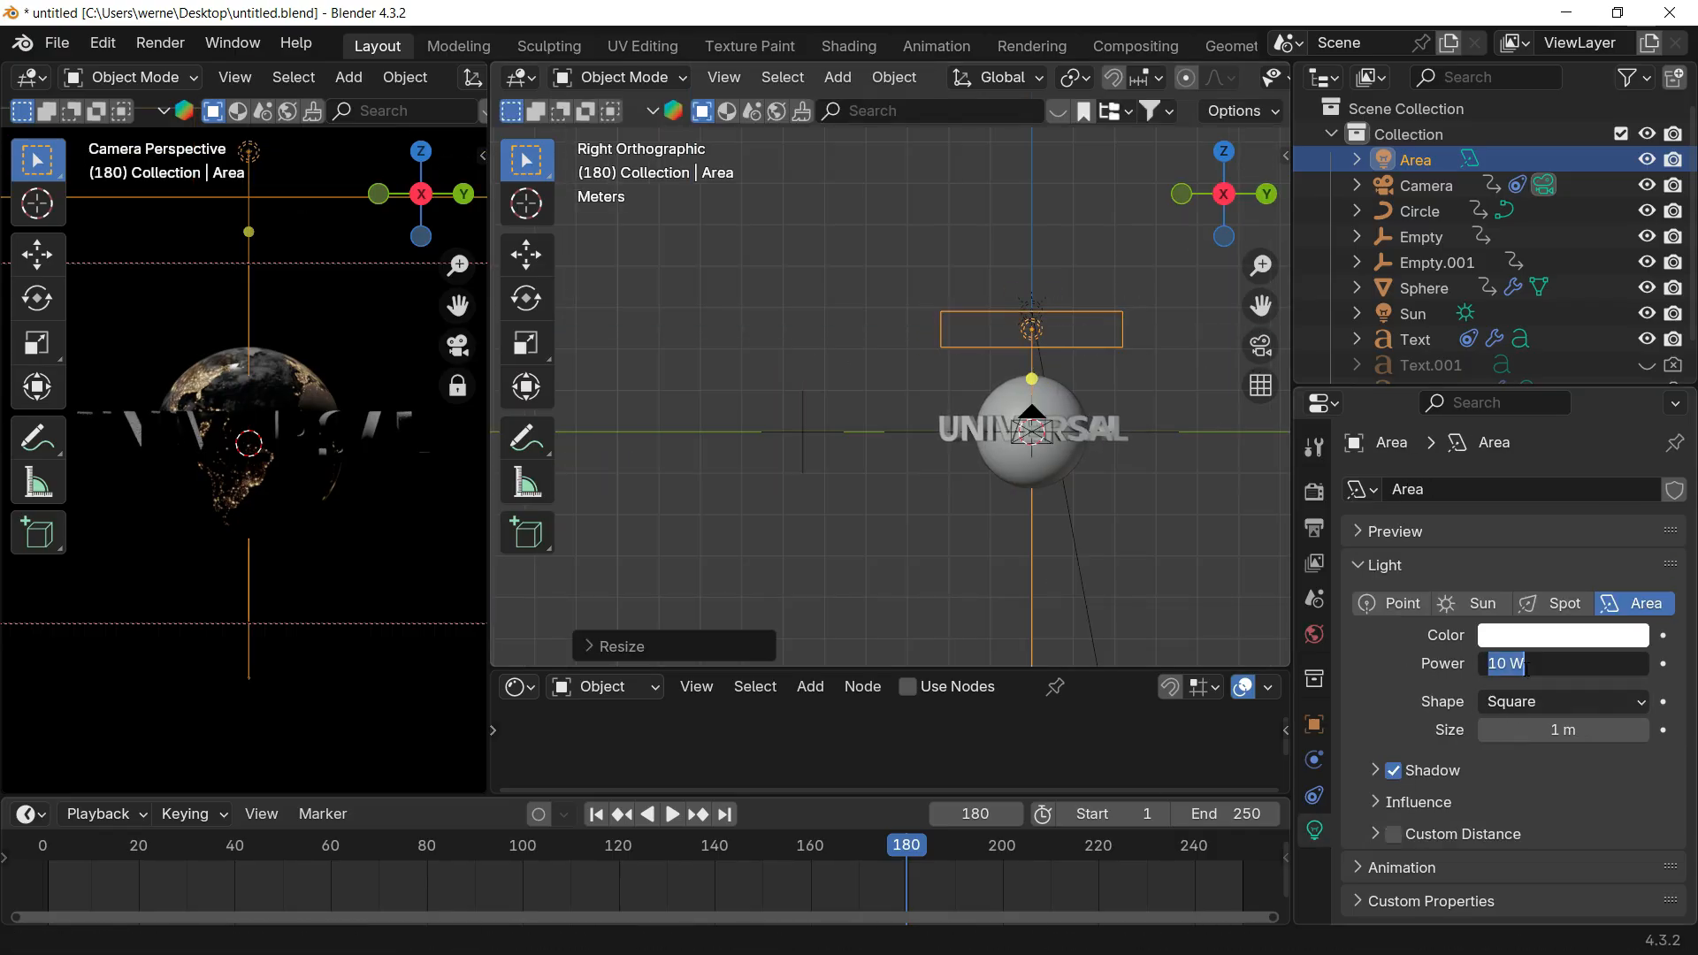
text(120)
key(Return)
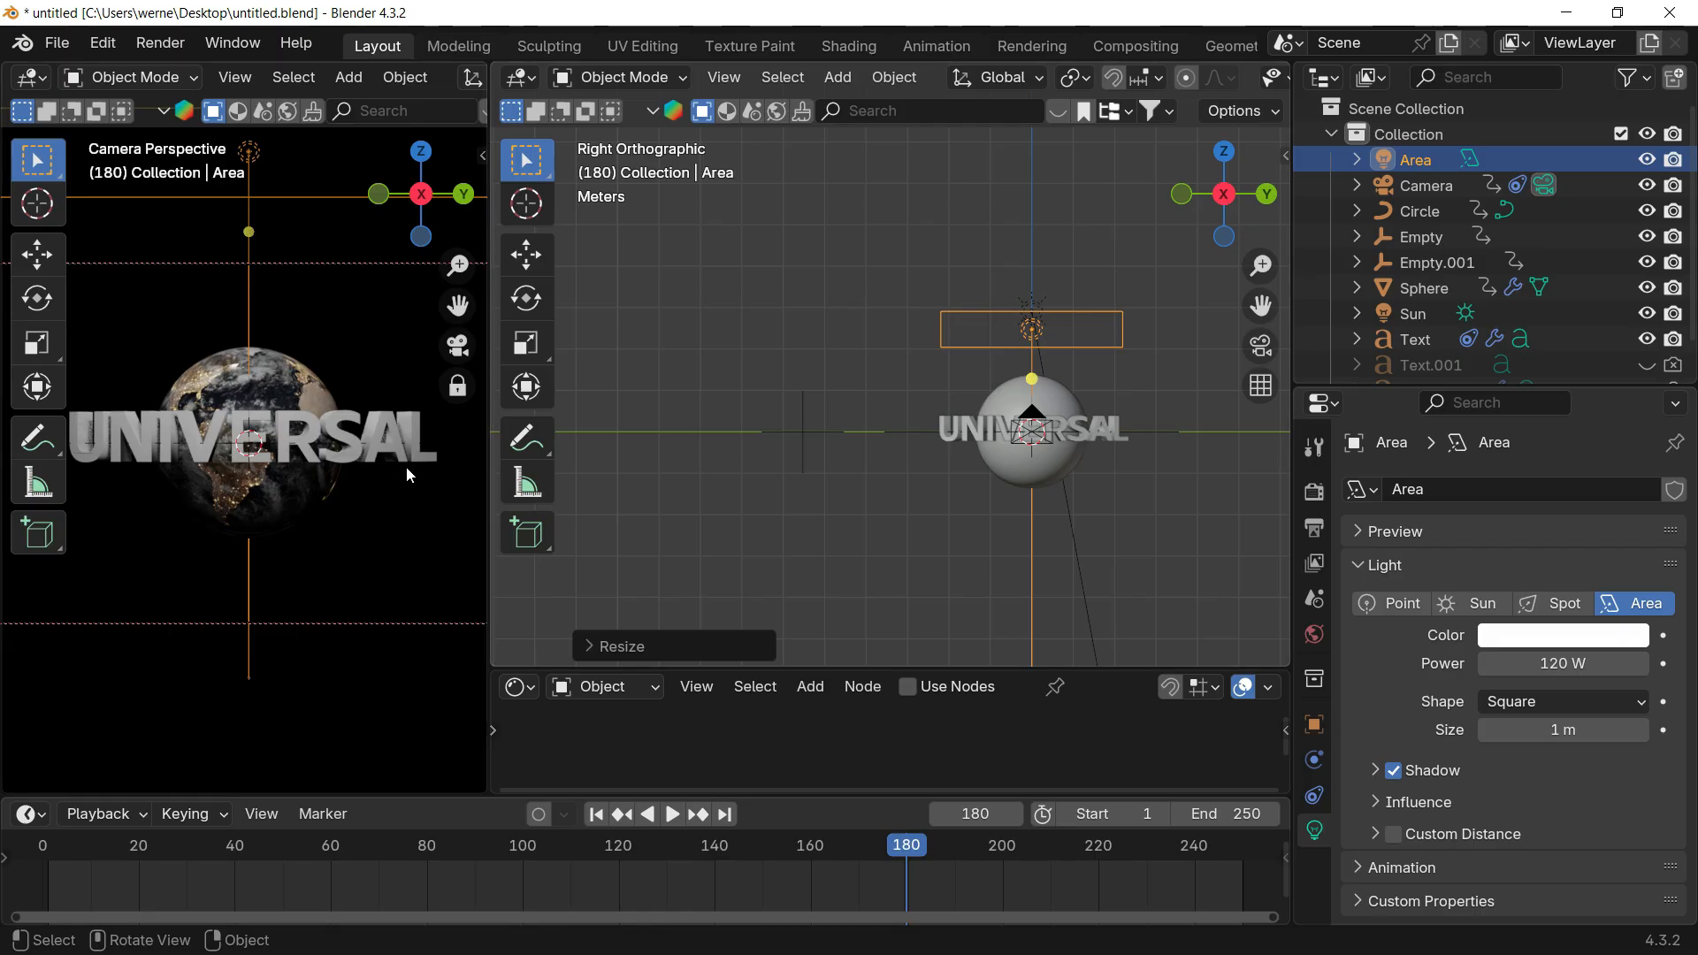
Step: Widen the camera viewport and play the animation from an early frame to check the new lighting
drag(486, 439, 714, 452)
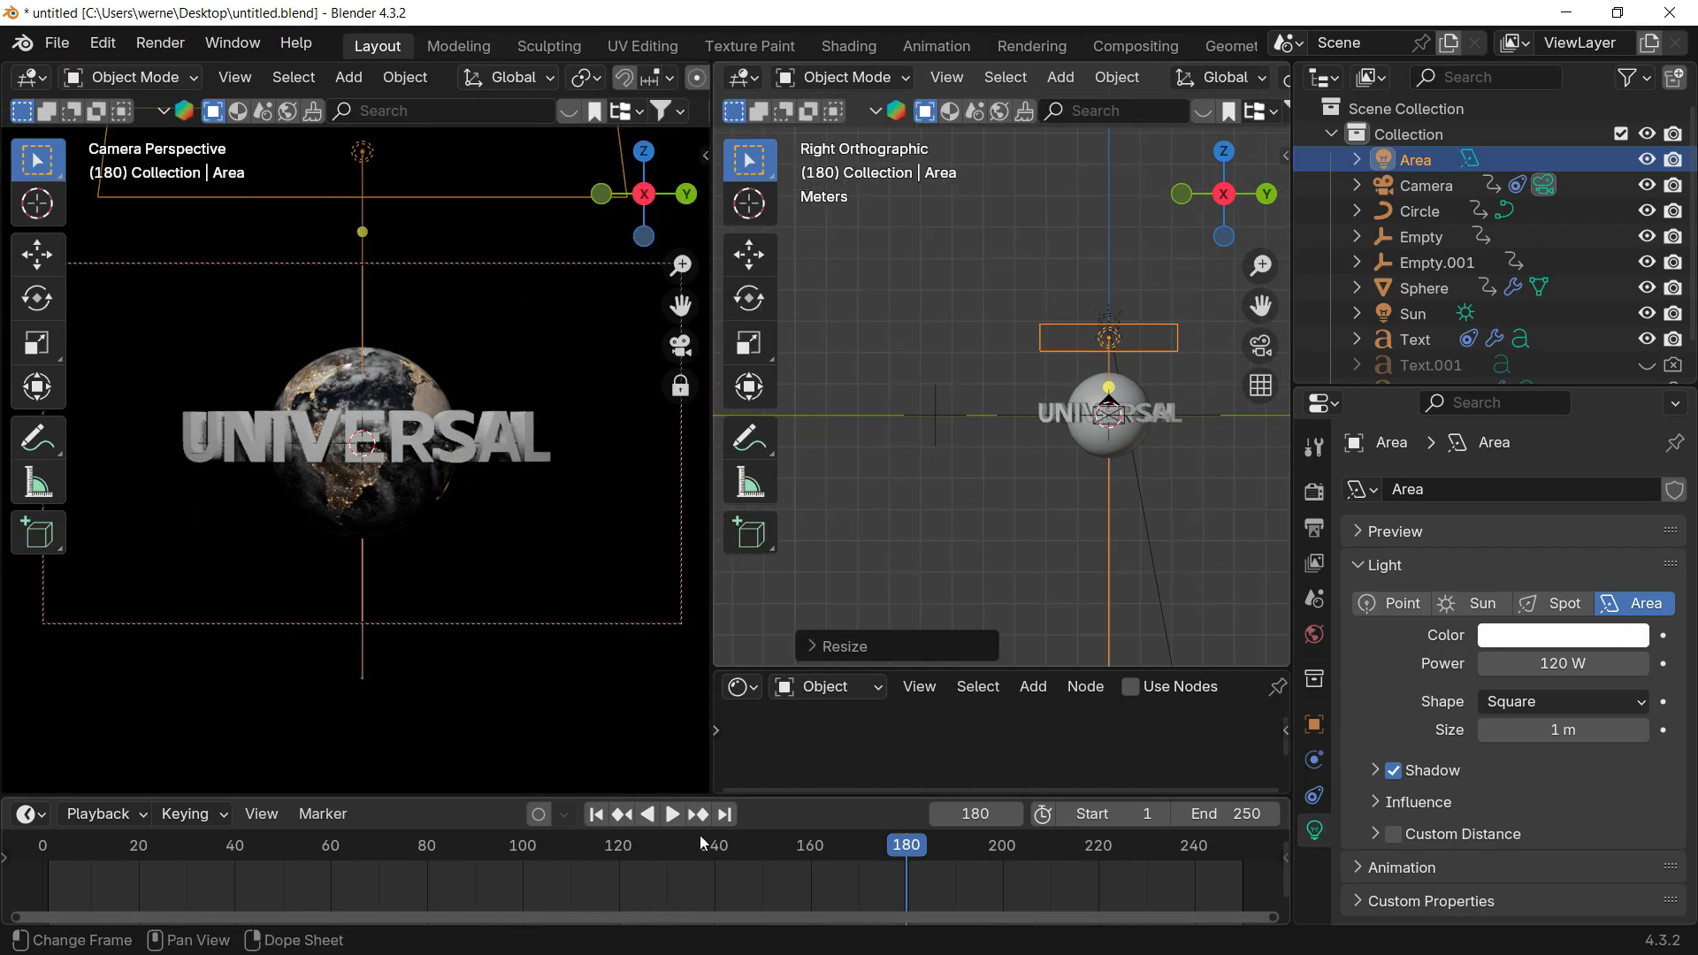
drag(699, 838, 90, 847)
key(space)
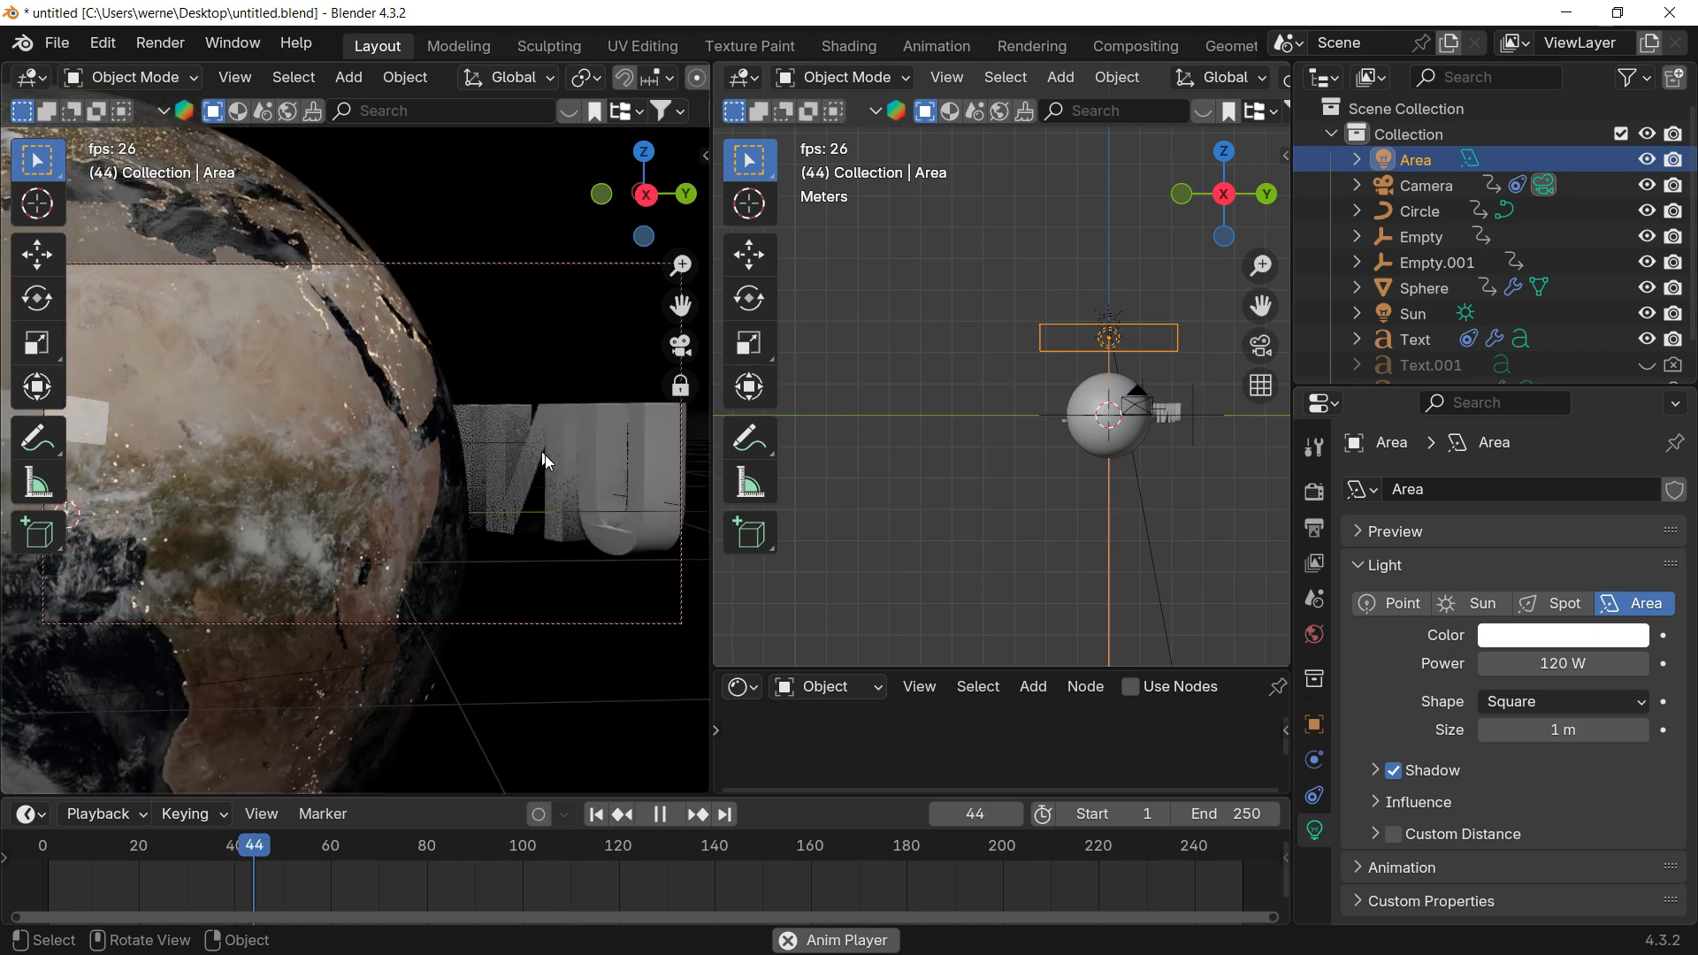
key(space)
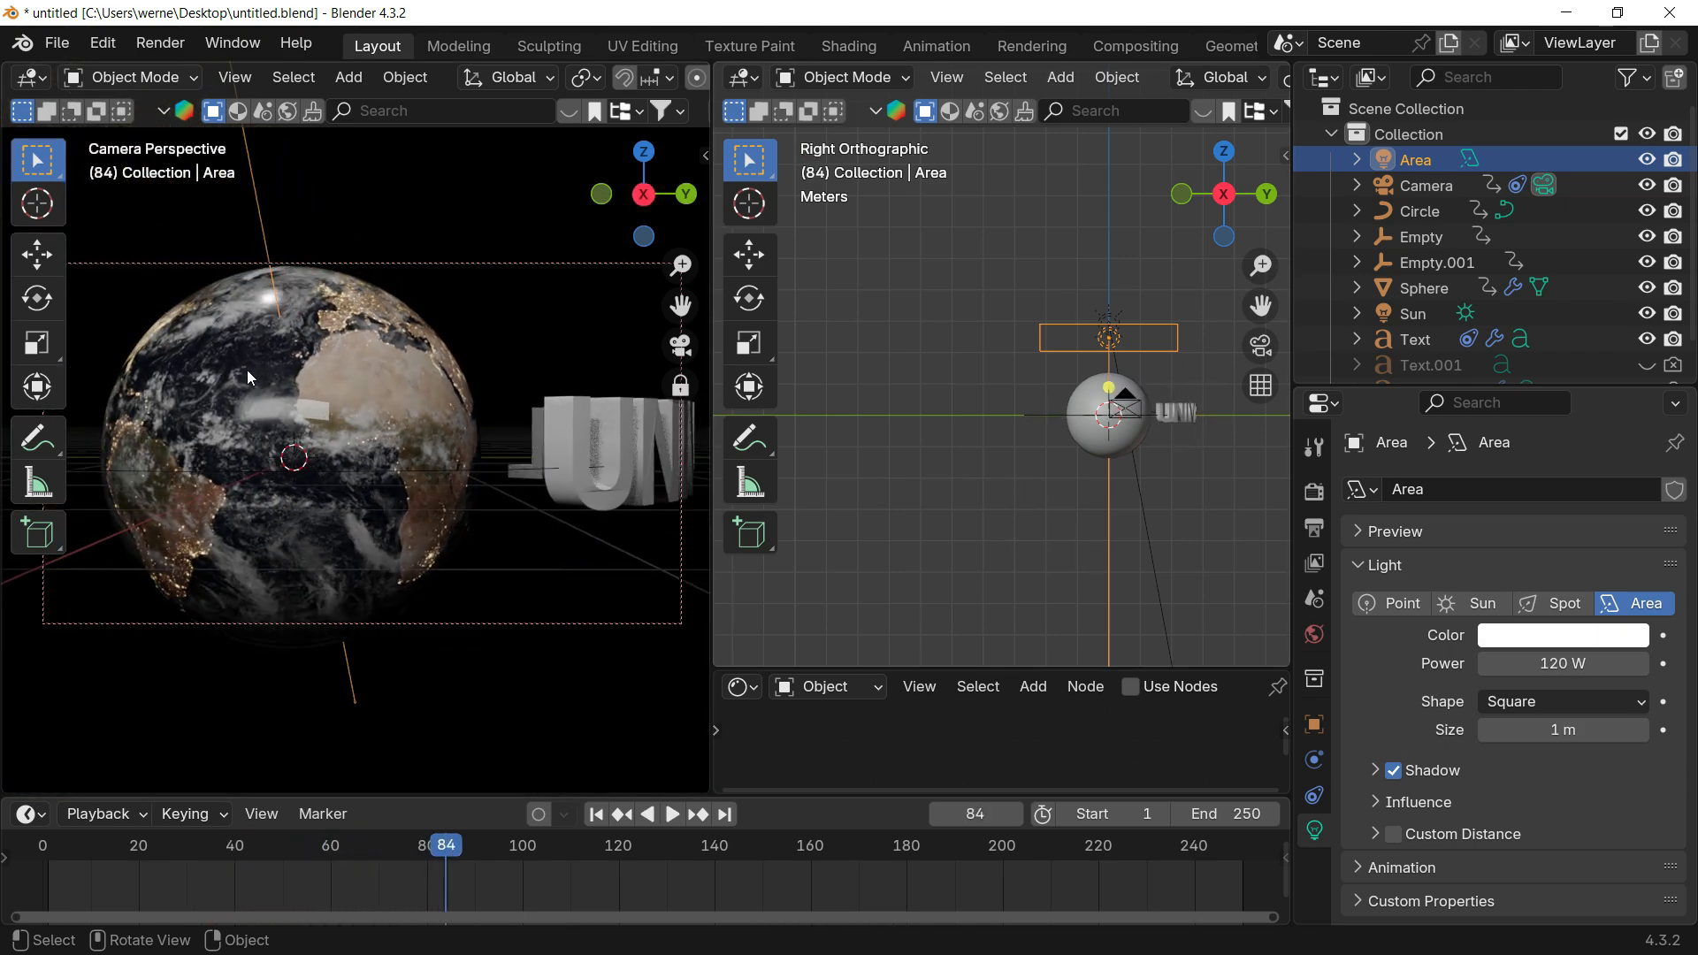
Step: Select the globe and insert a Color Ramp between the Earth_Glossiness_6K.jpg texture's color and the Principled BSDF's roughness
click(248, 371)
drag(912, 671, 912, 182)
scroll(1135, 366, up, 4)
scroll(1107, 378, up, 2)
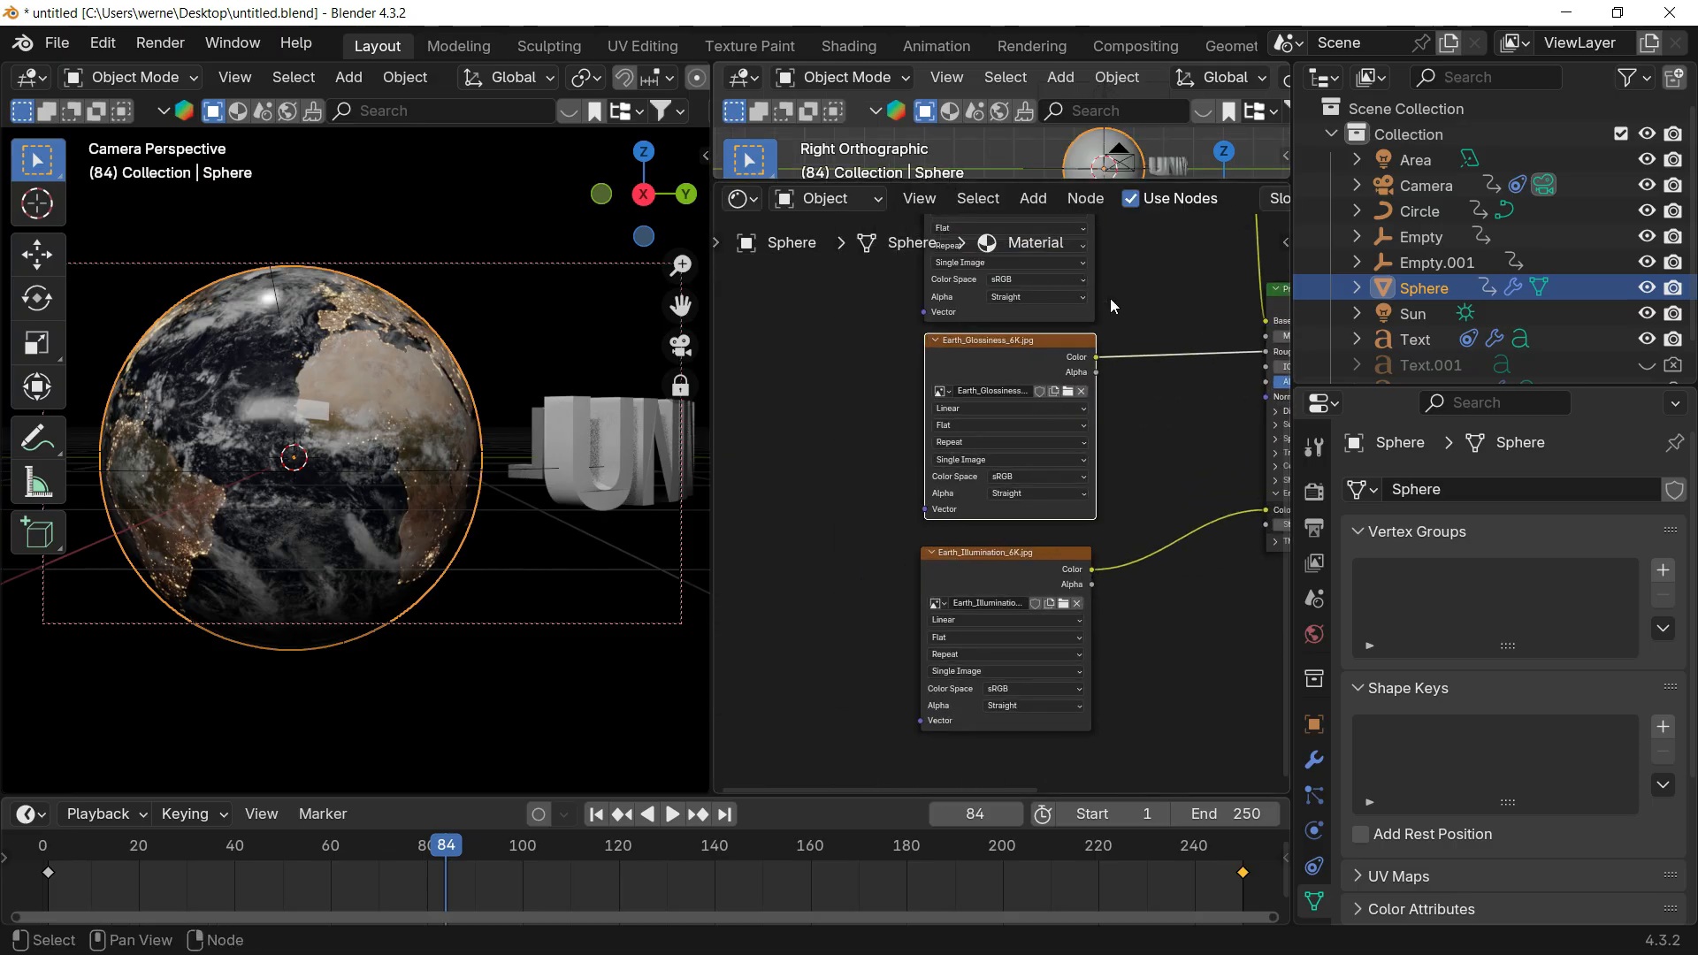
middle_drag(1111, 298, 1031, 353)
key(shift+a)
text(color)
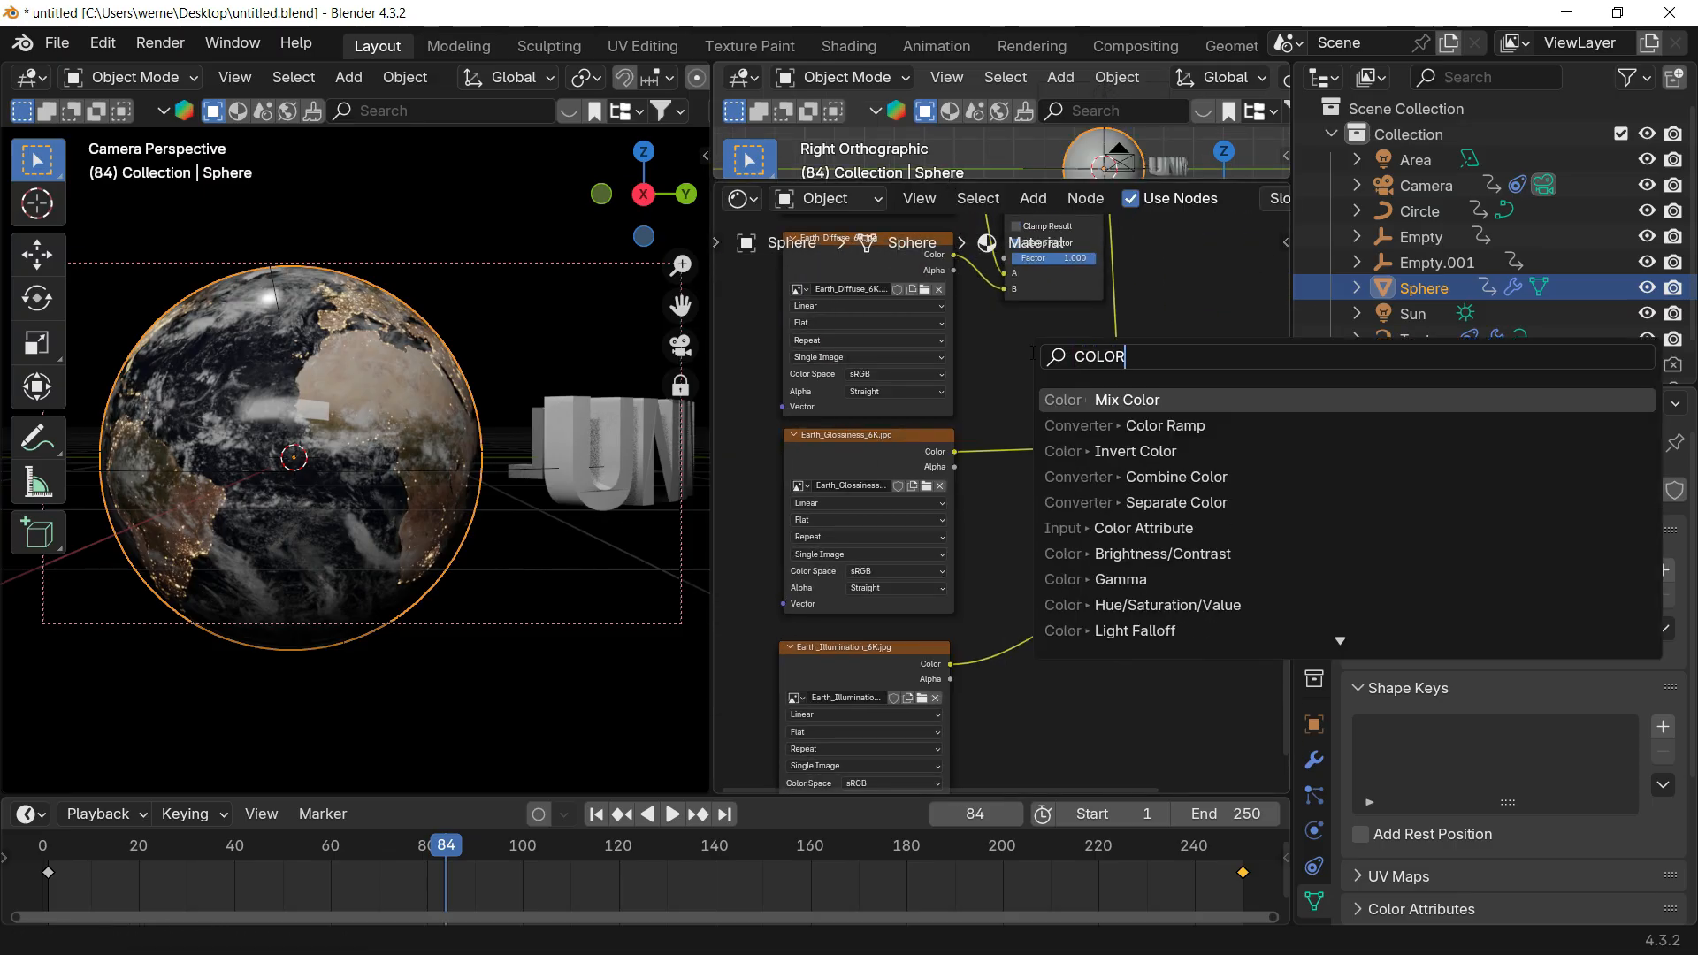
click(1149, 427)
click(1046, 442)
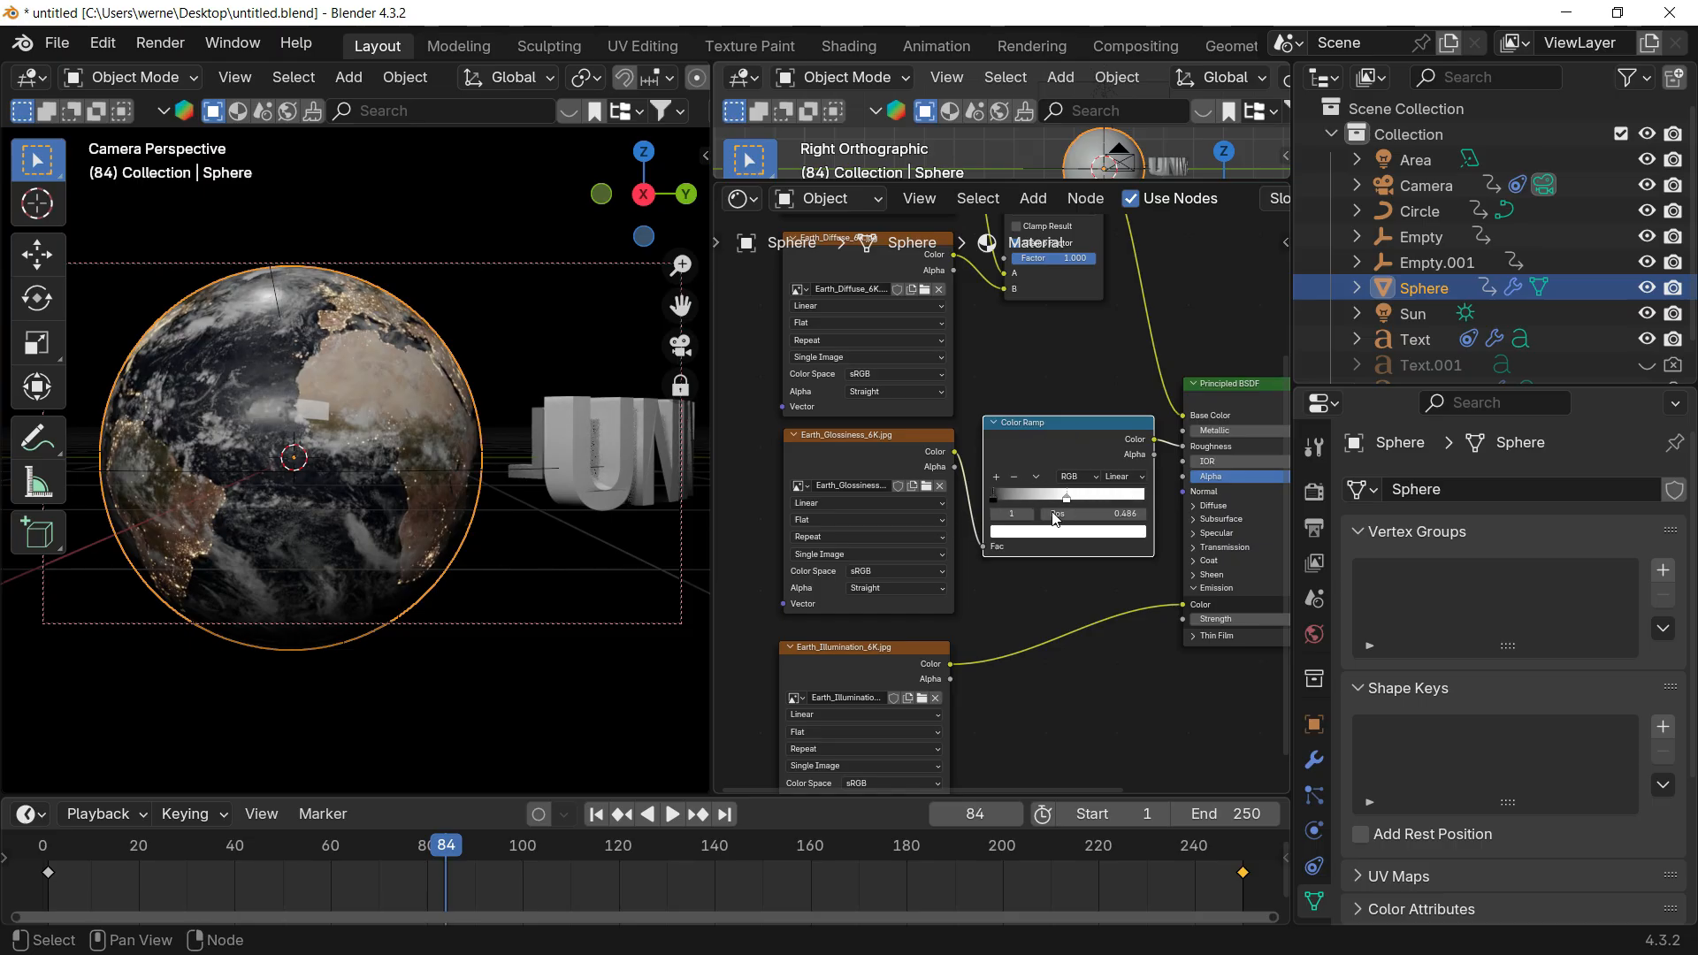
Step: Adjust and flip the Color Ramp, place its white stop at about 0.045, and preview the animation
drag(1054, 519, 1082, 517)
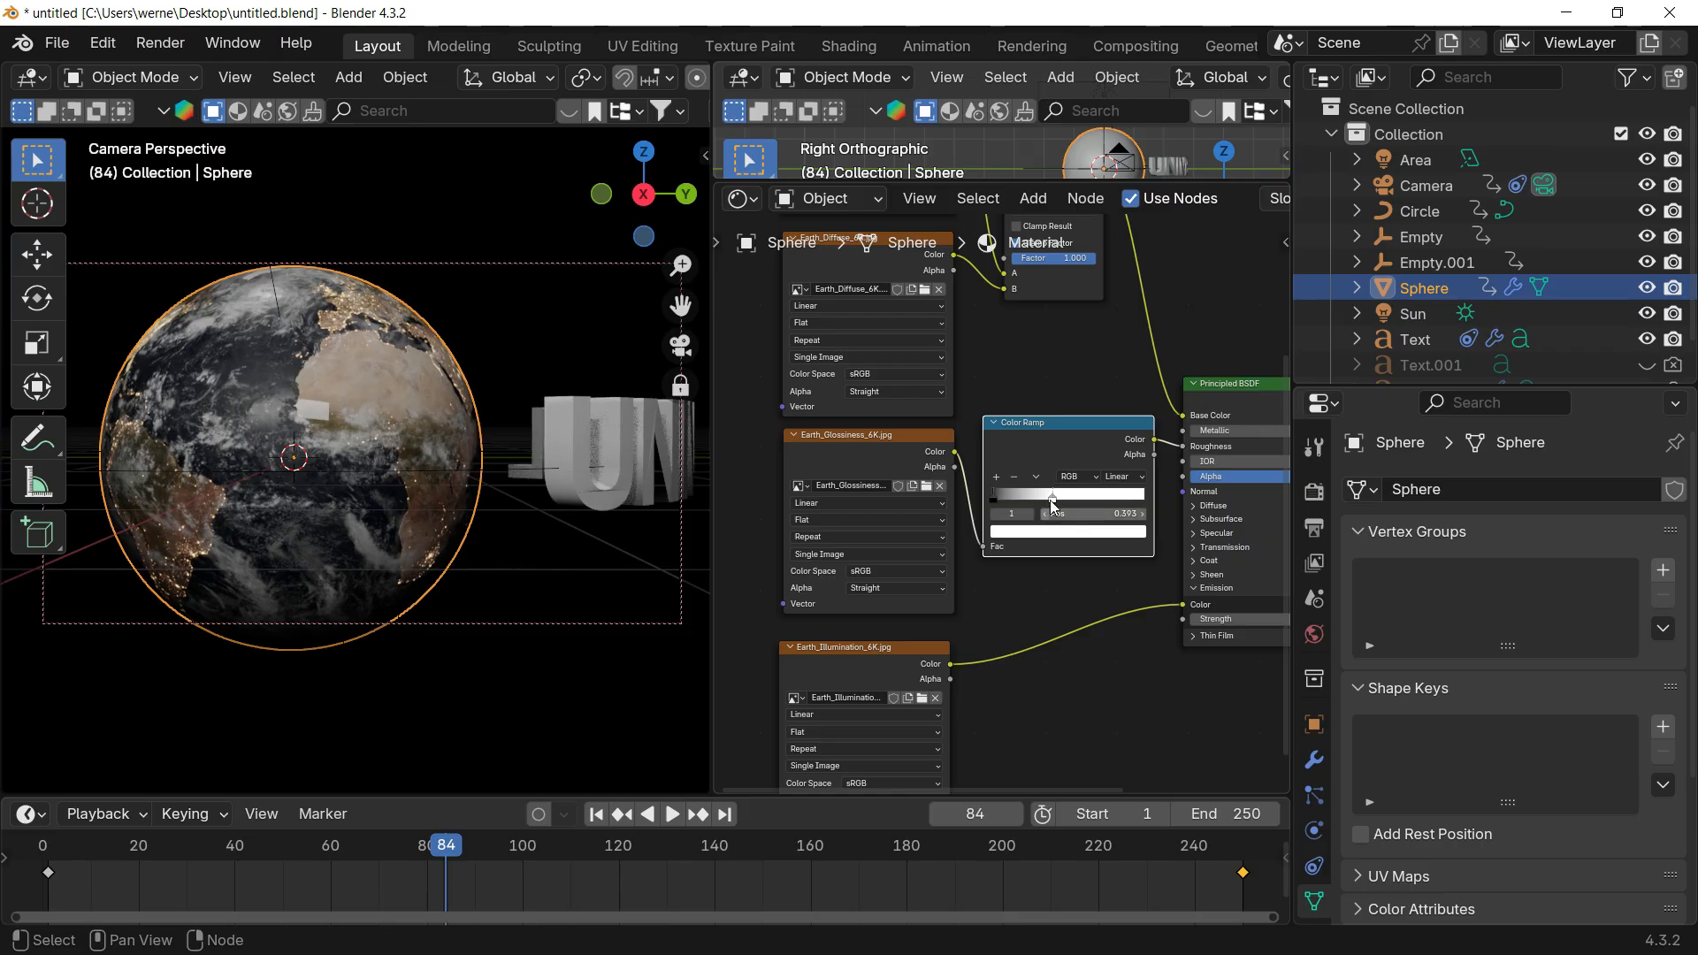
click(1038, 478)
click(1059, 497)
scroll(1096, 497, up, 3)
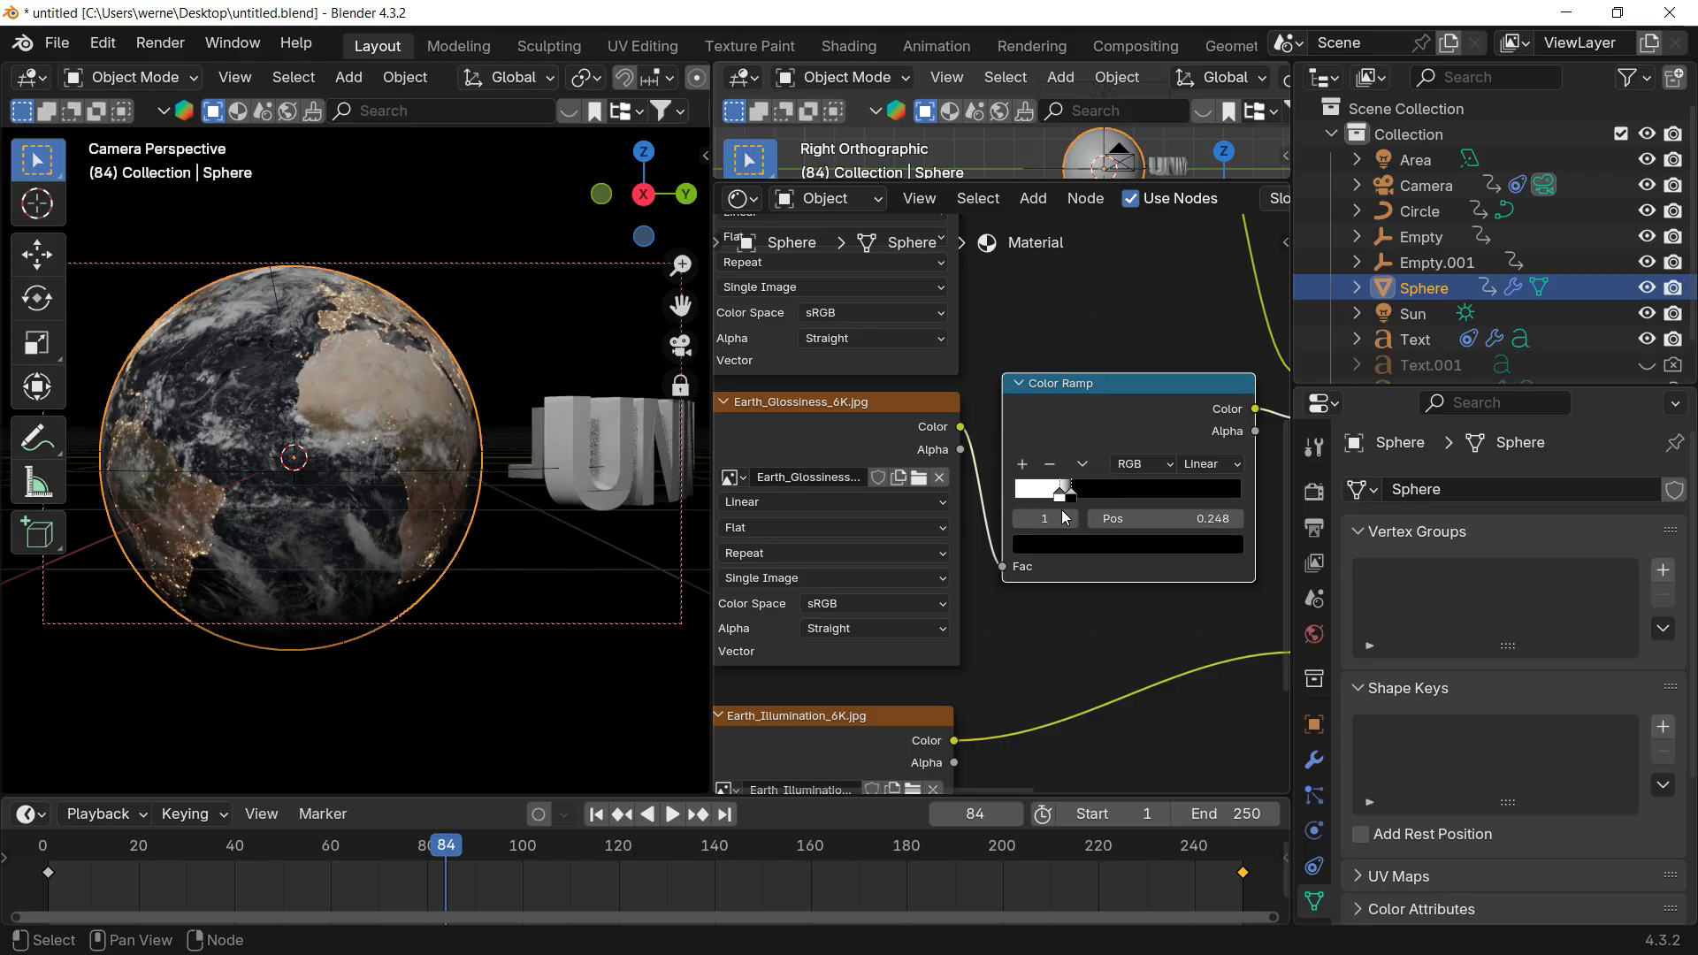
drag(1059, 494, 1017, 501)
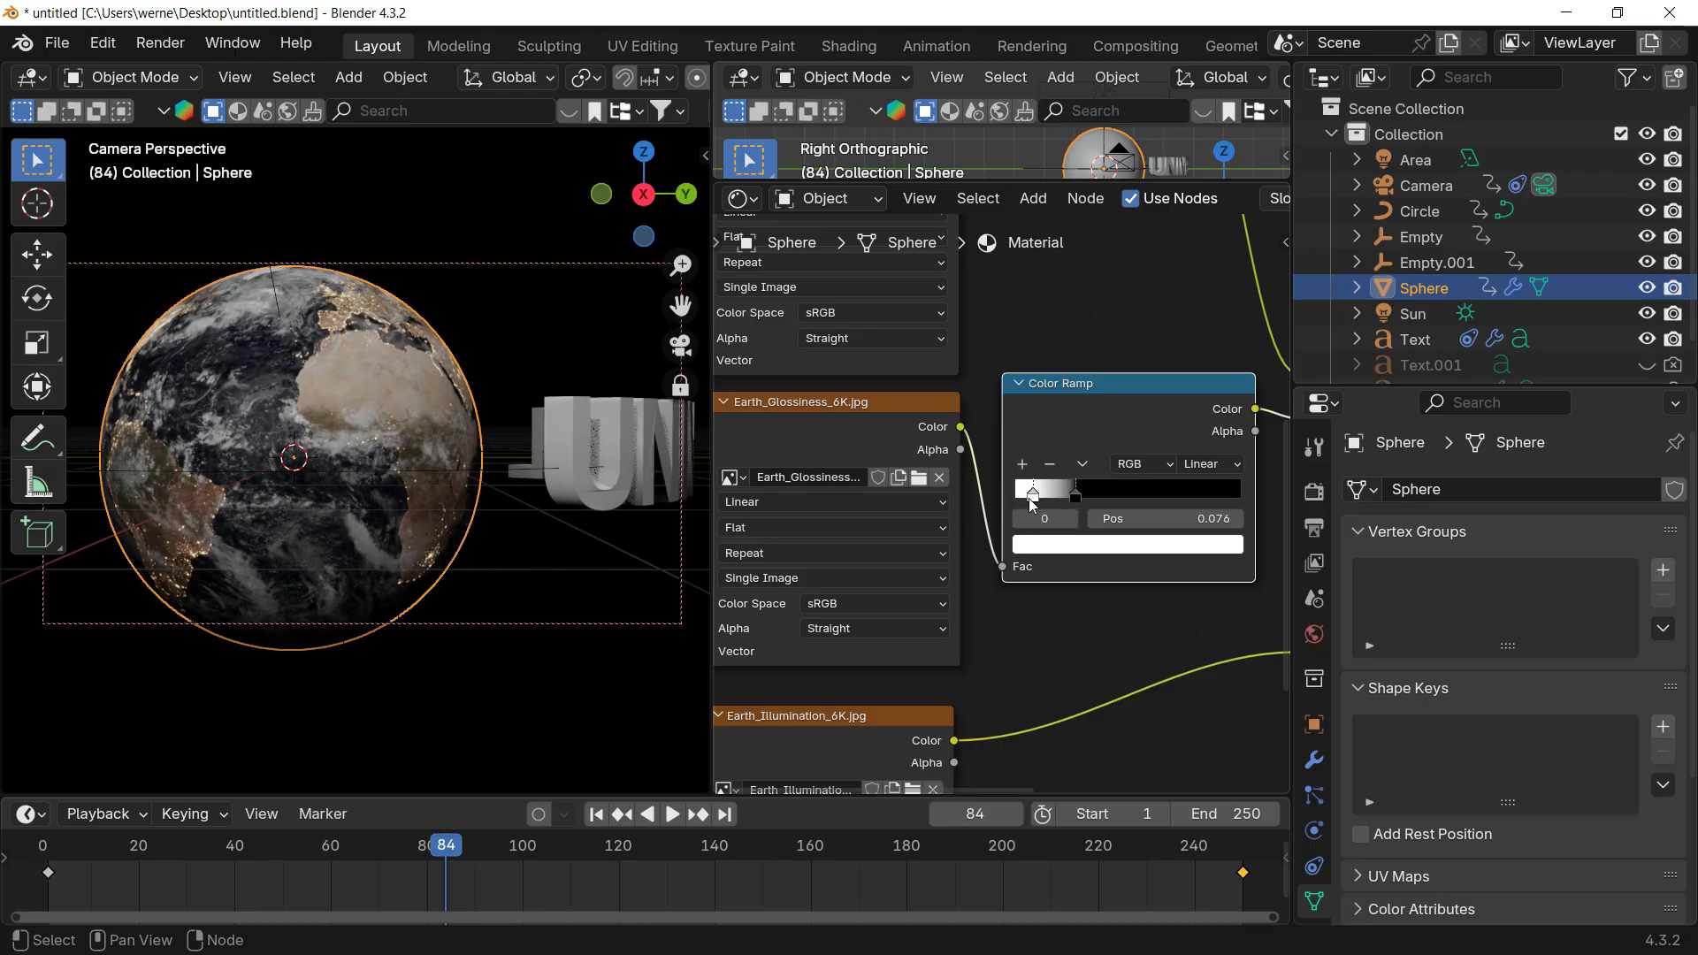
key(space)
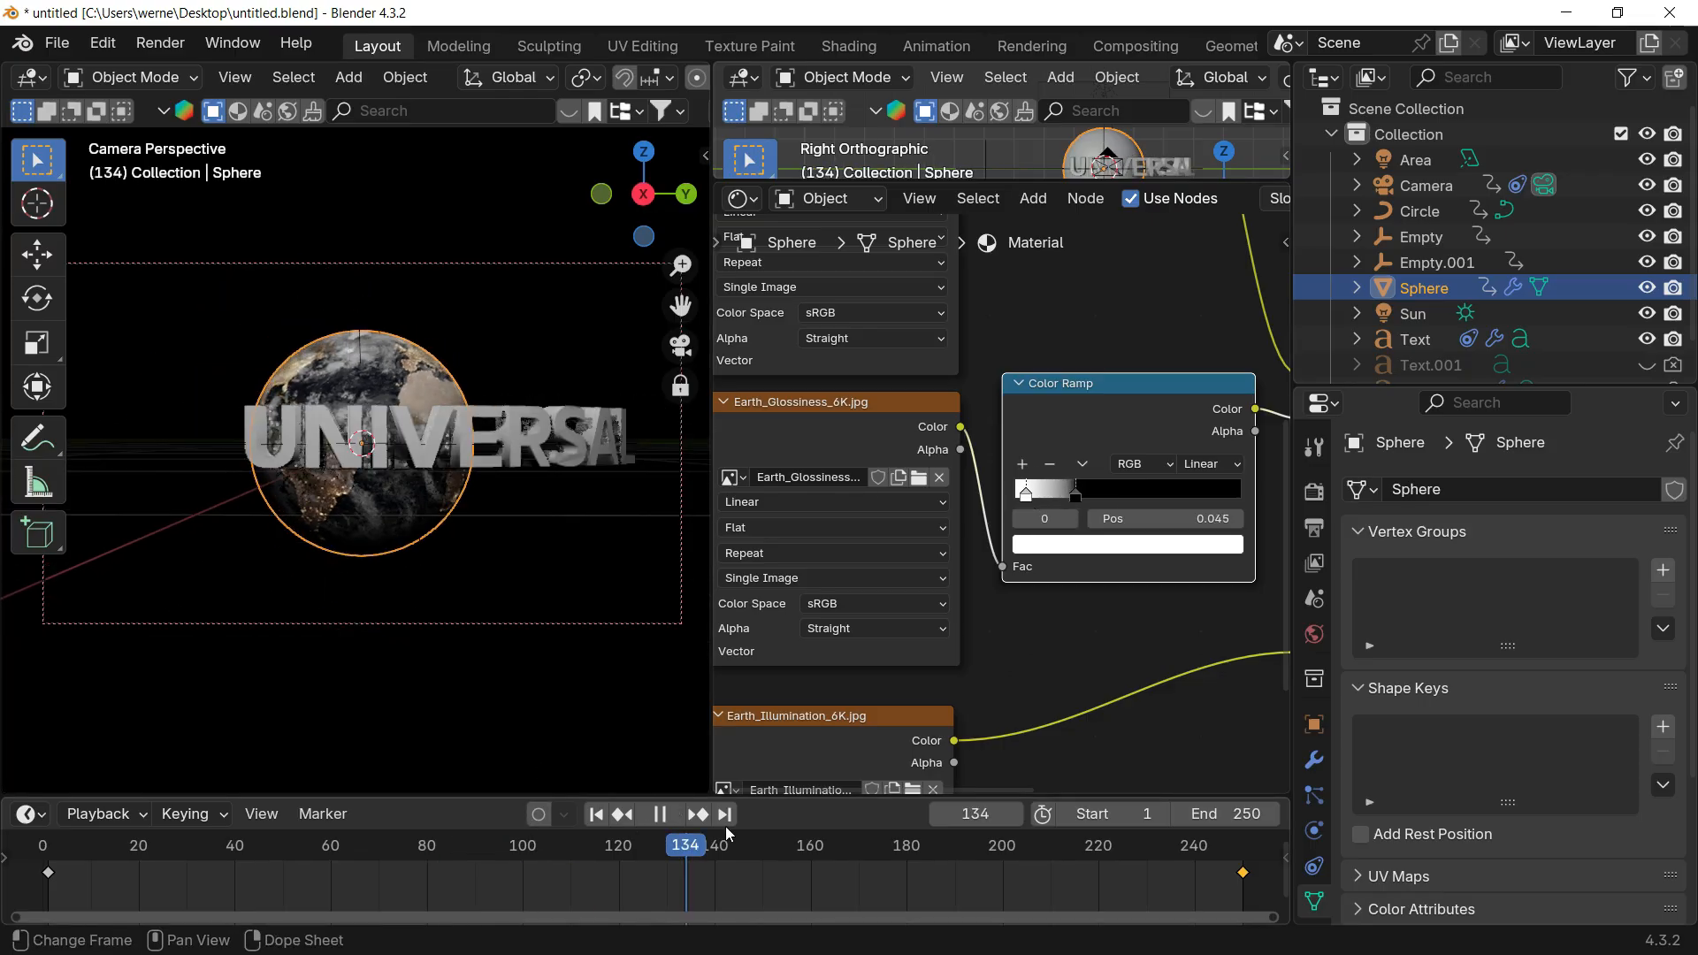
click(559, 432)
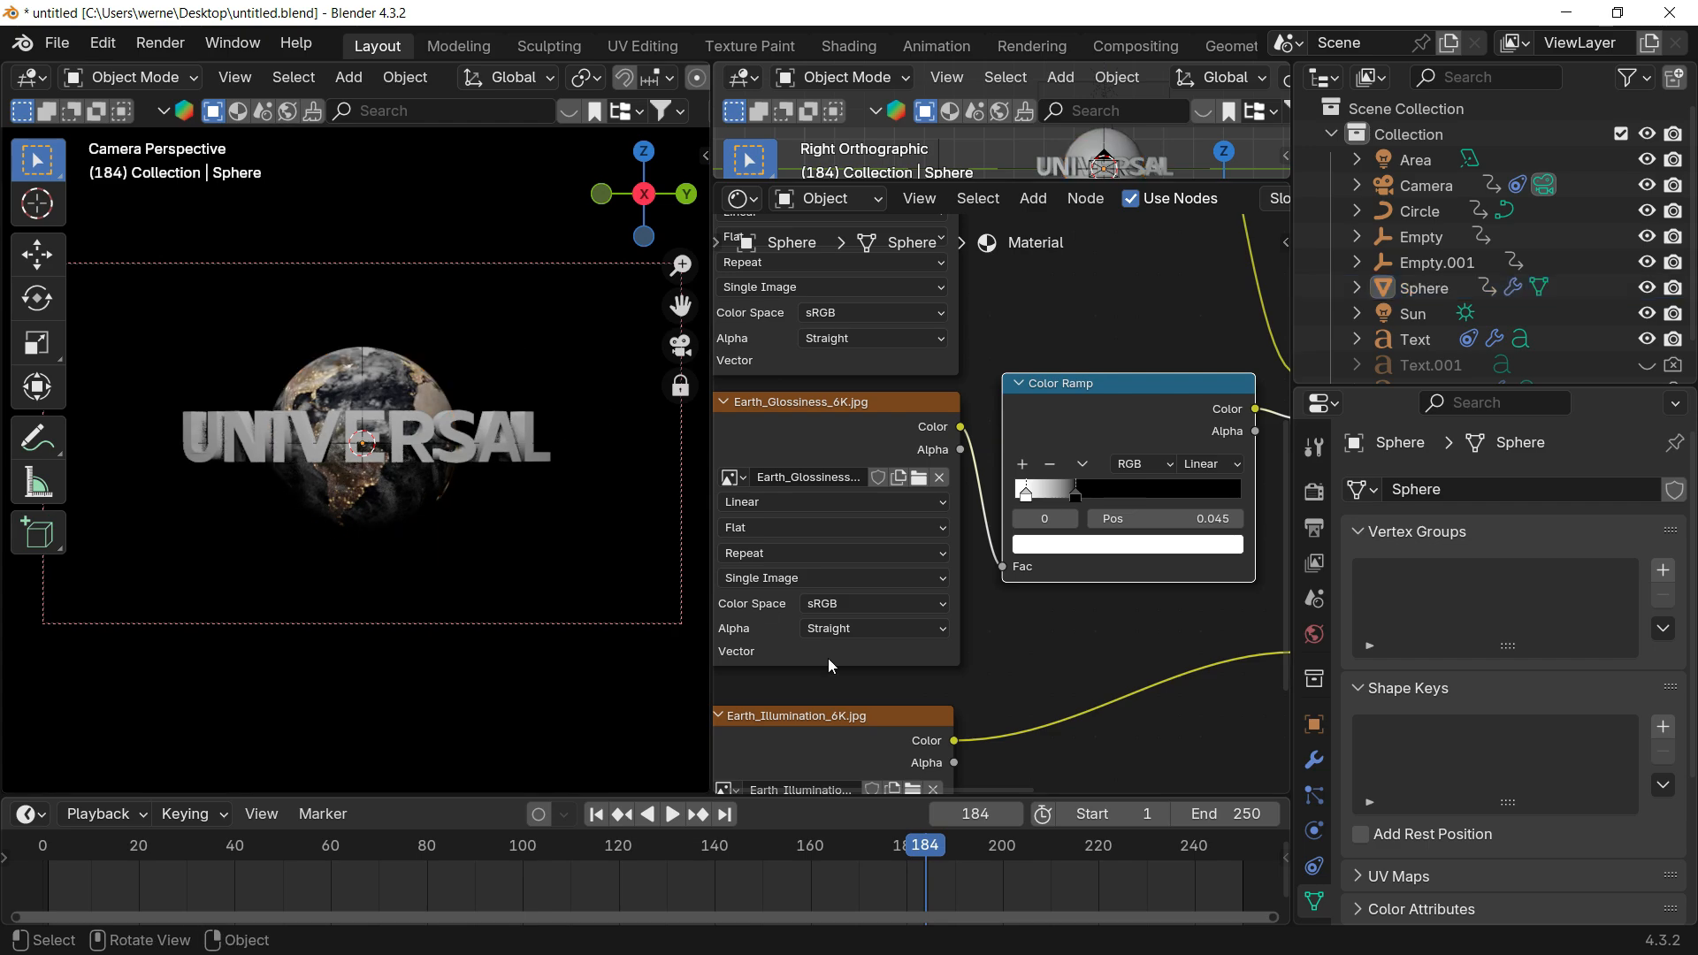
Step: Enable a transparent film background in the render settings
click(1316, 492)
scroll(1429, 740, down, 8)
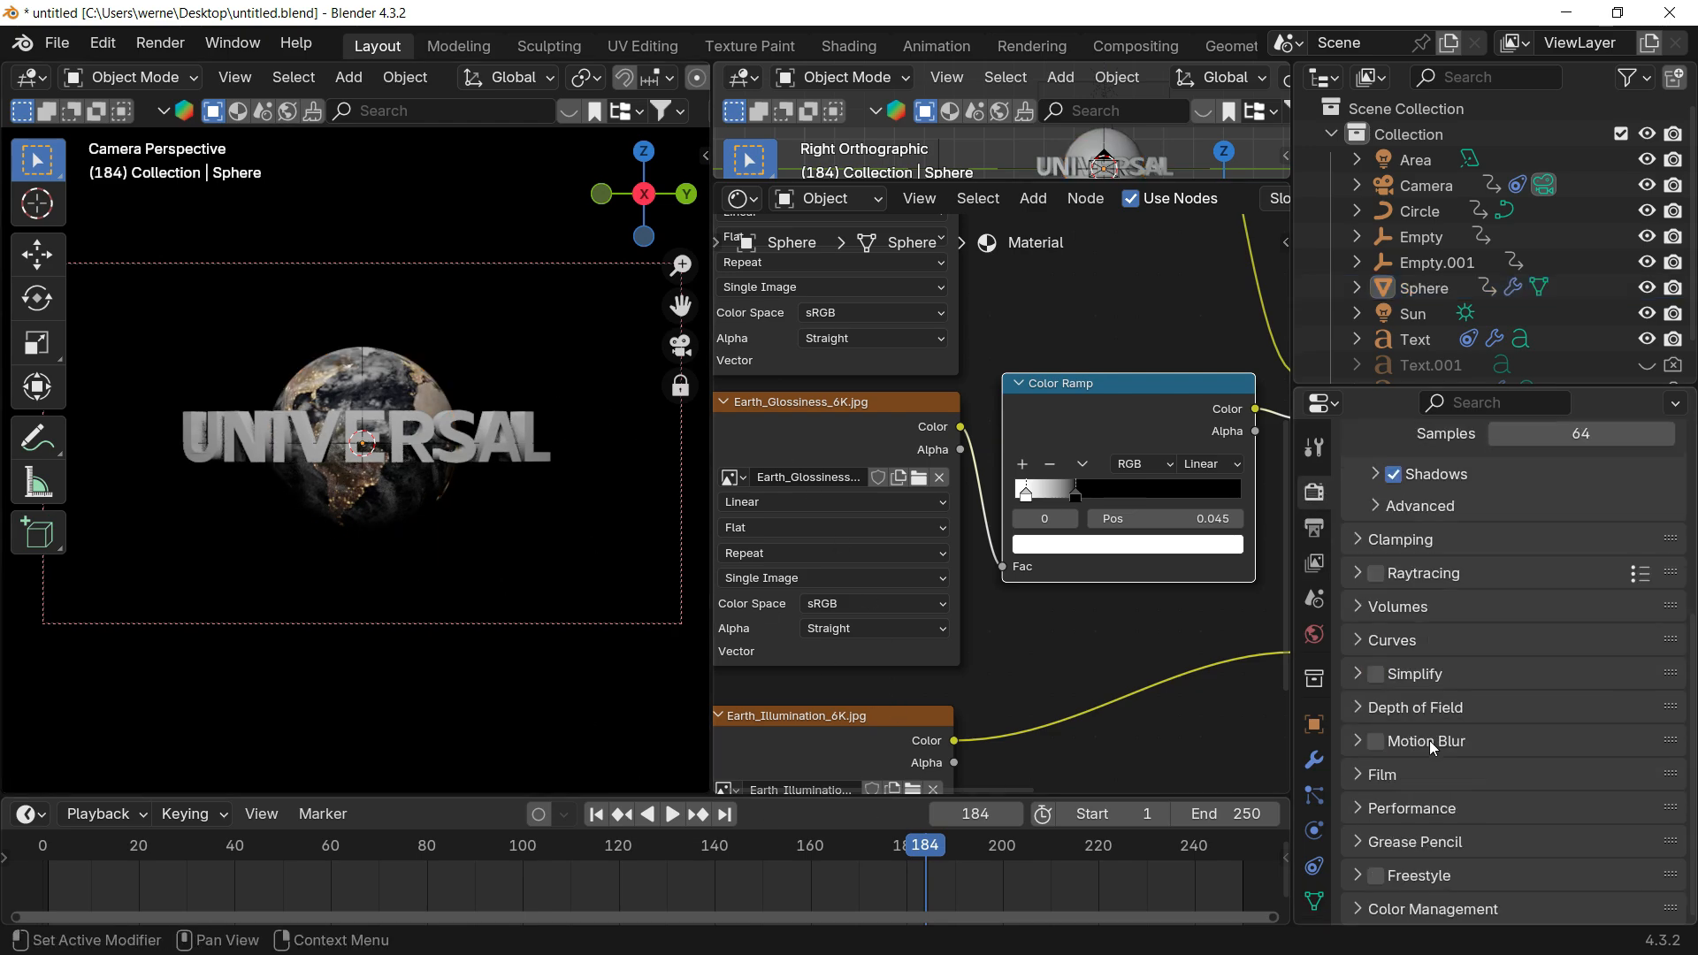
click(1369, 776)
click(1486, 735)
click(1362, 668)
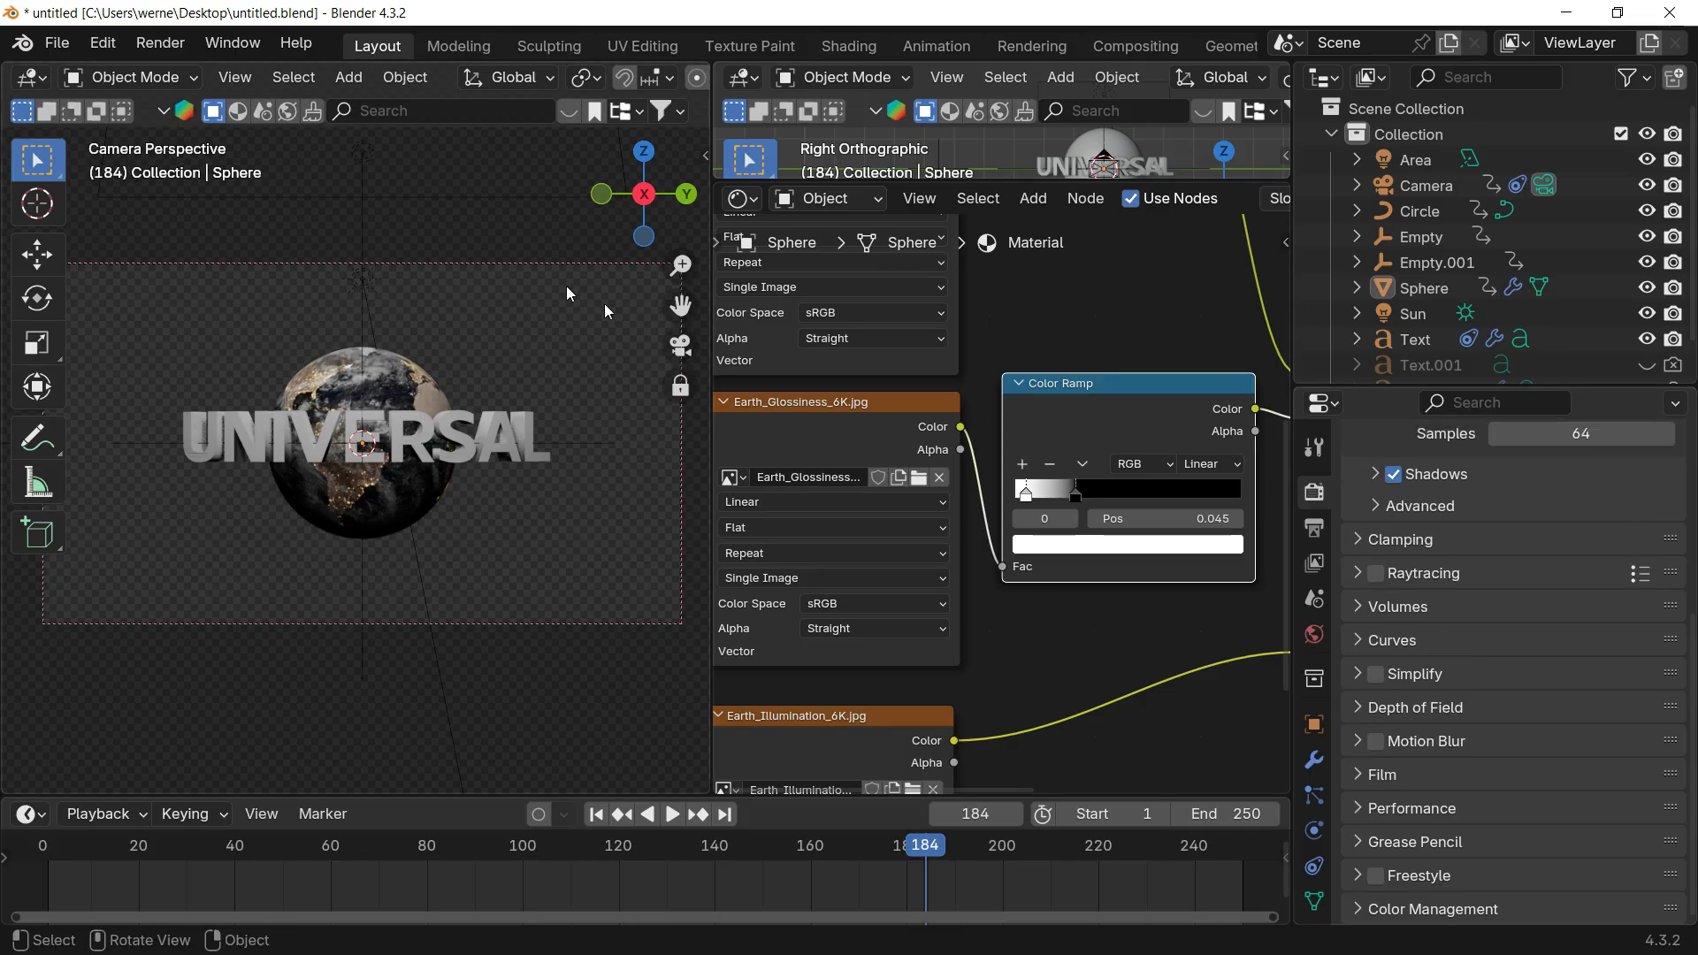
Step: Play the animation from the start to check the globe, and fit the whole material node tree in view
drag(834, 838, 49, 859)
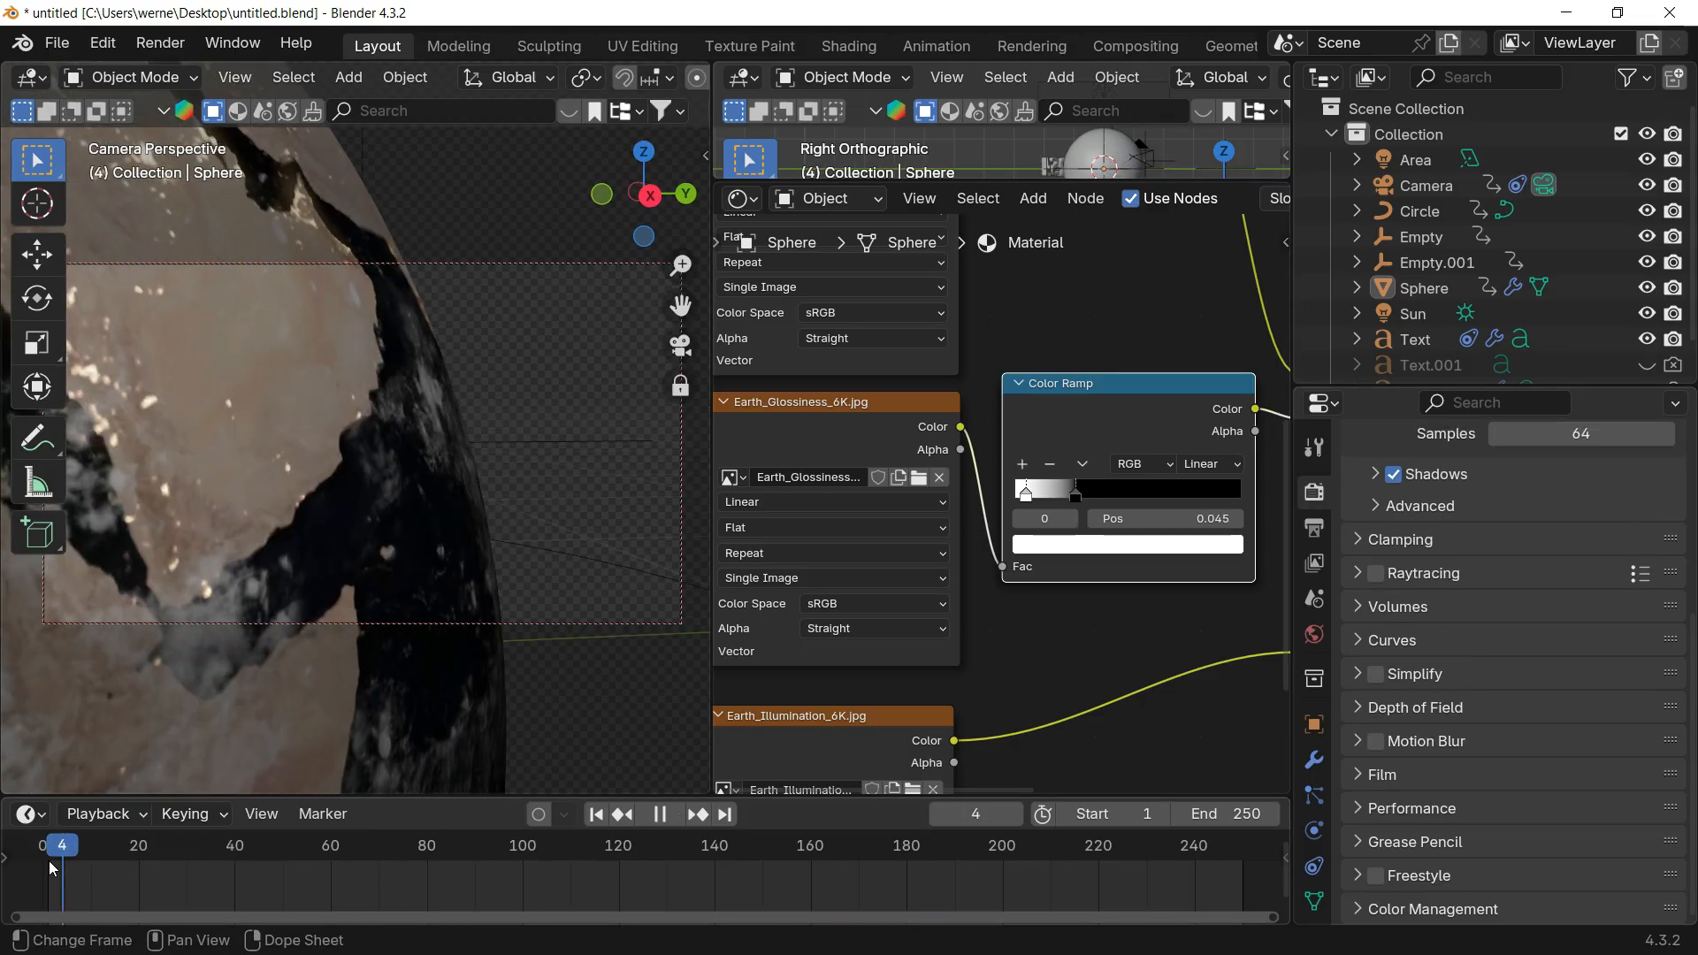
key(space)
key(space)
key(Home)
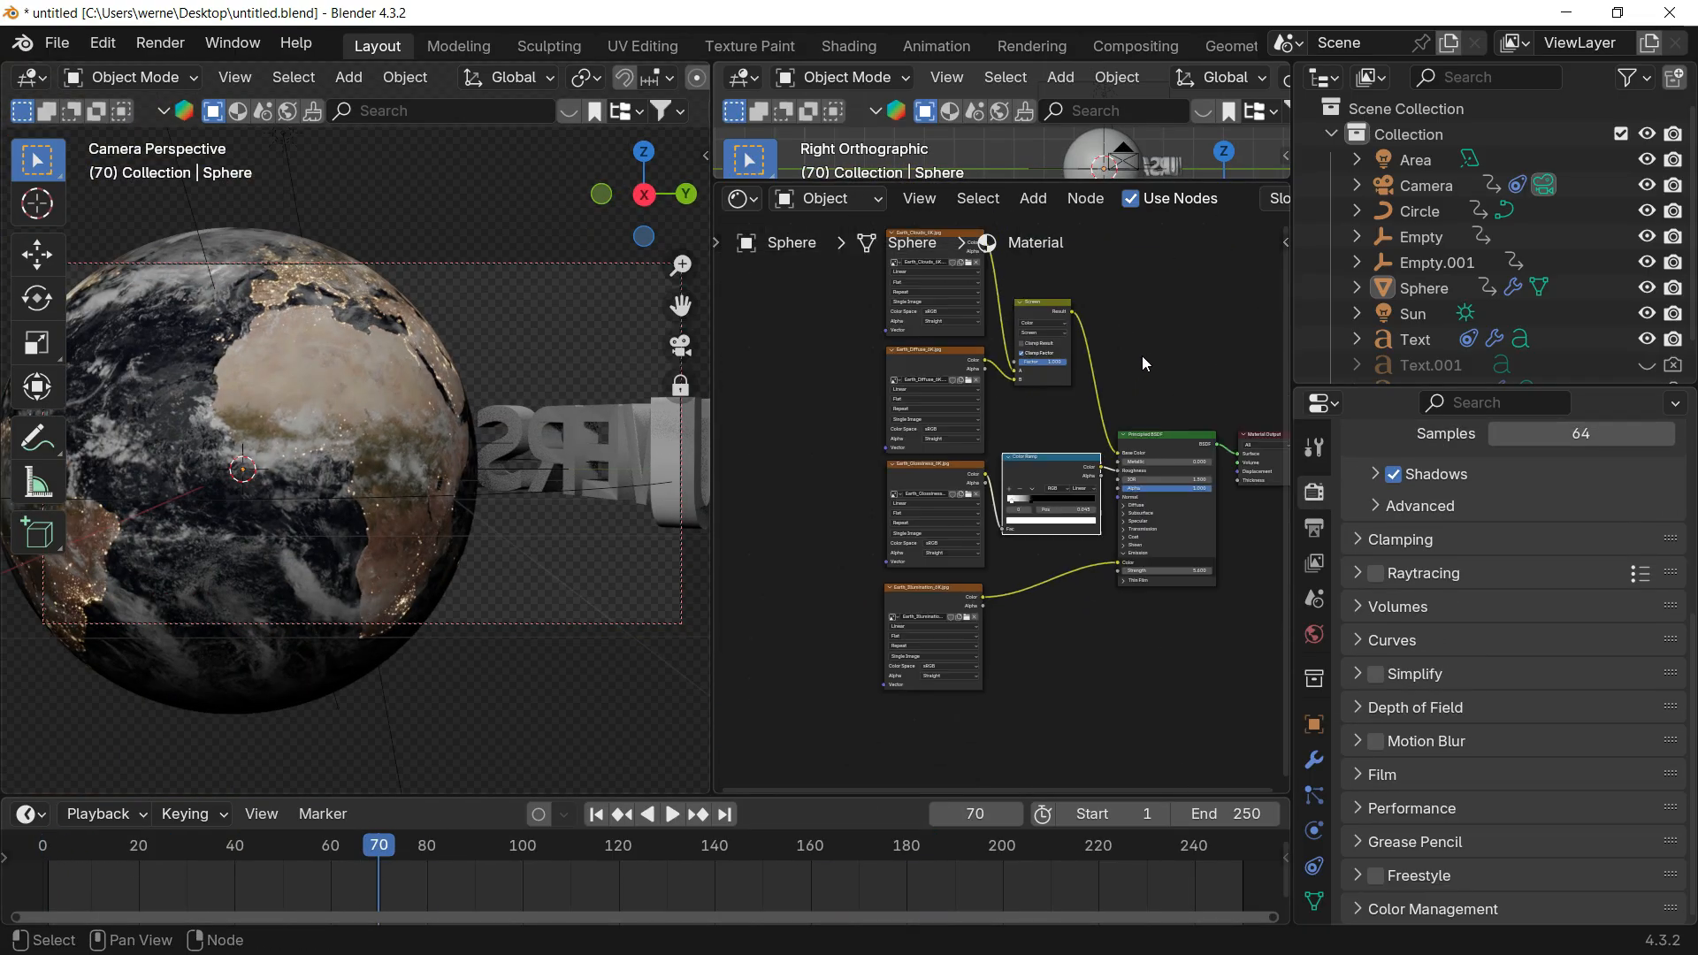
Step: Set the Sun light's strength to 3 and play the animation to check the lighting
scroll(1425, 327, down, 1)
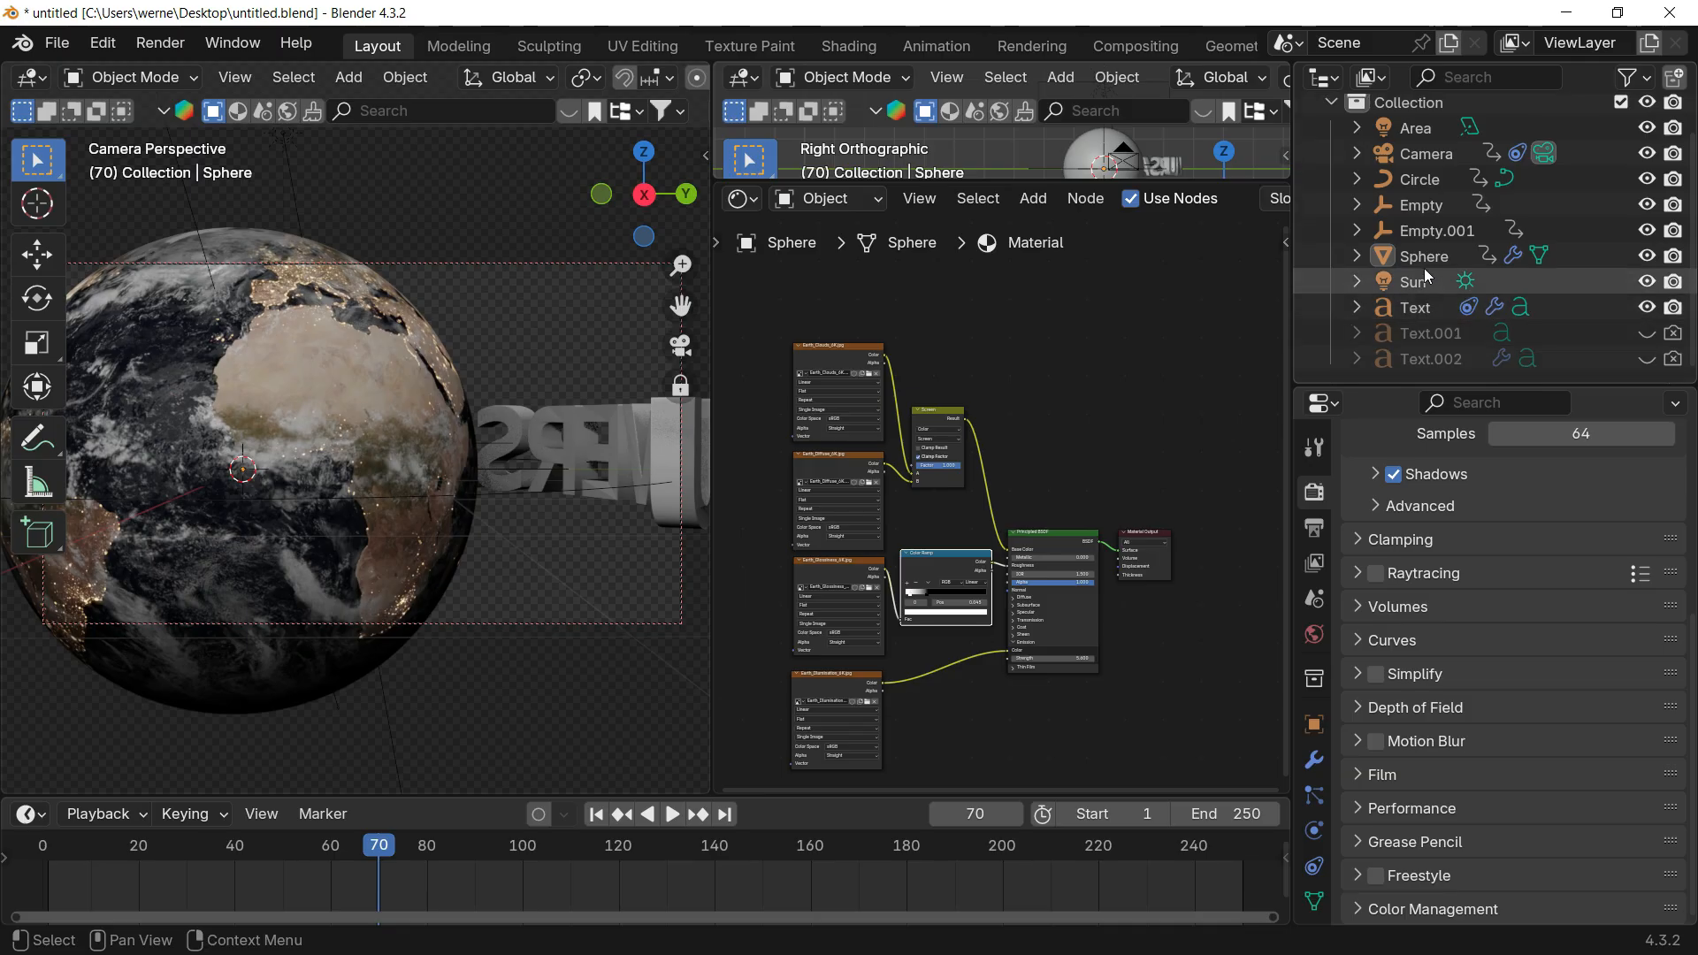
click(1423, 281)
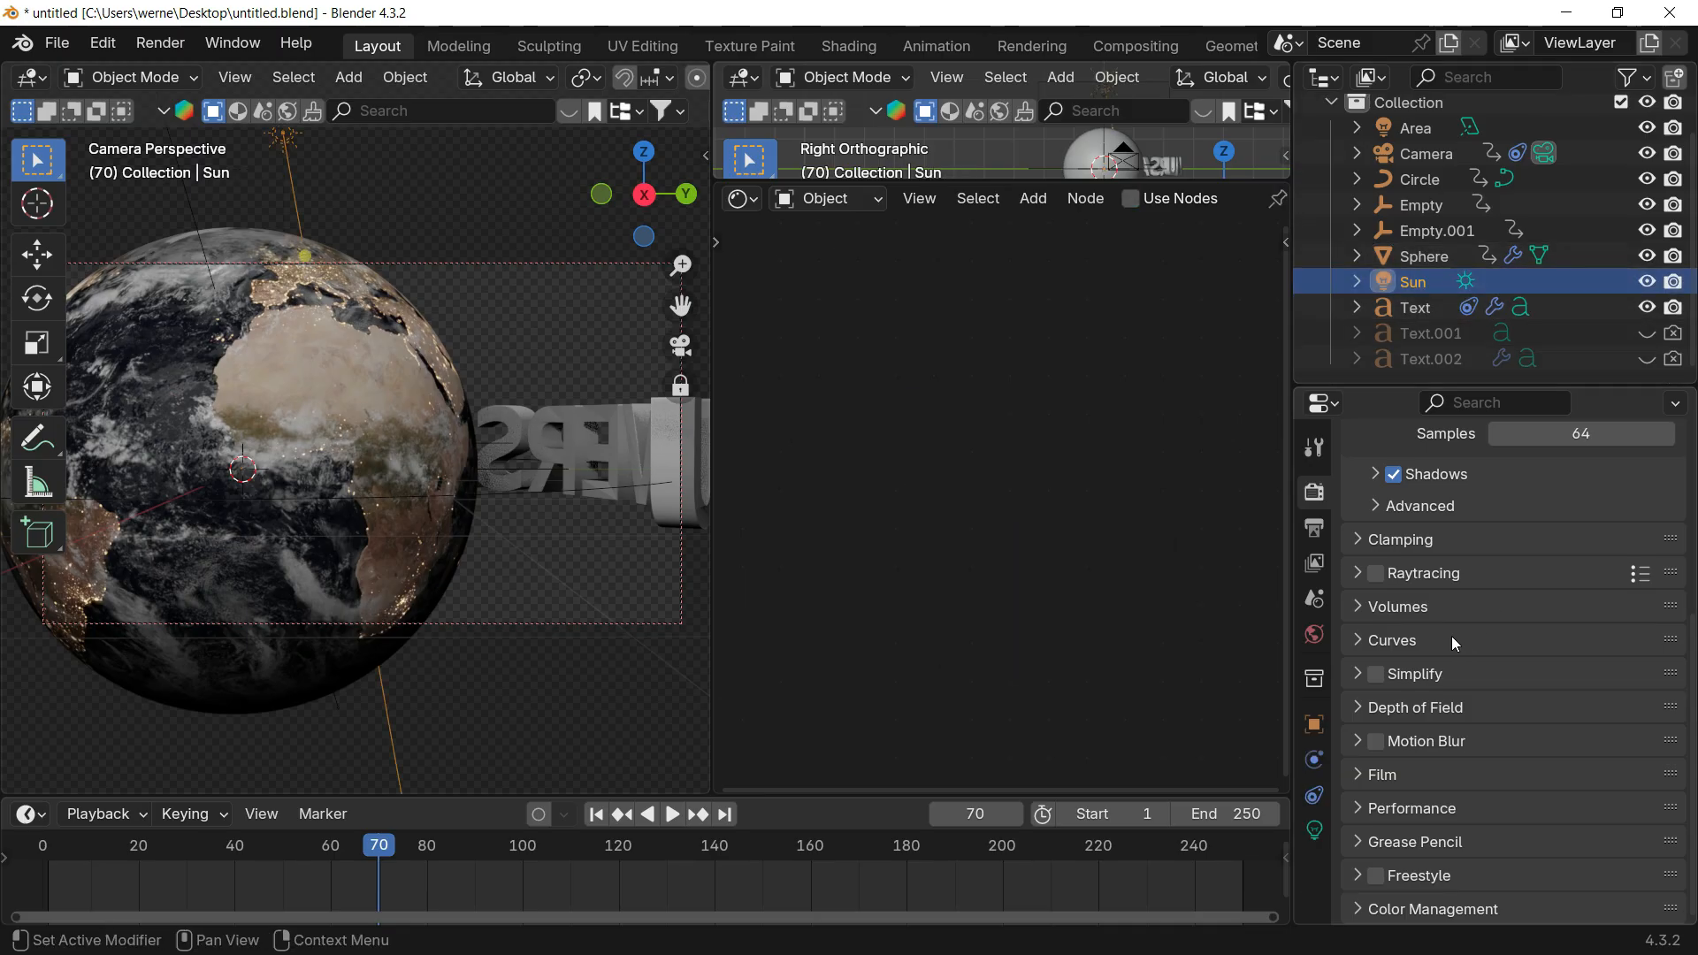
click(1315, 830)
key(space)
click(157, 849)
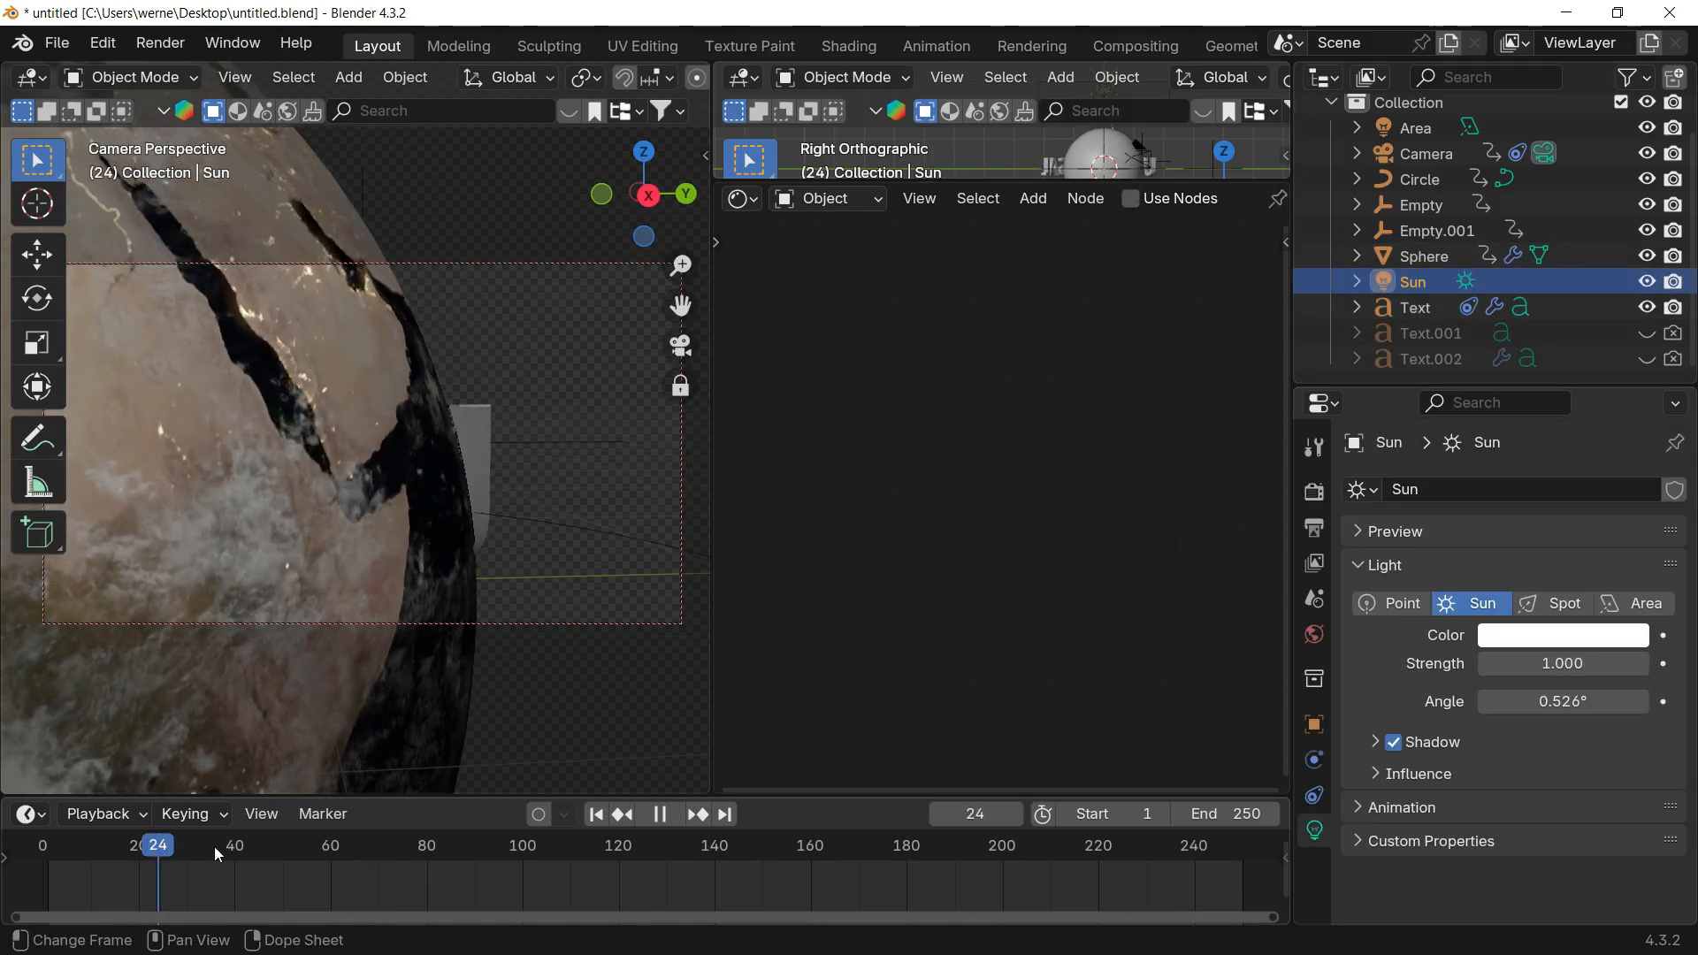
key(space)
click(1562, 663)
text(3)
key(Return)
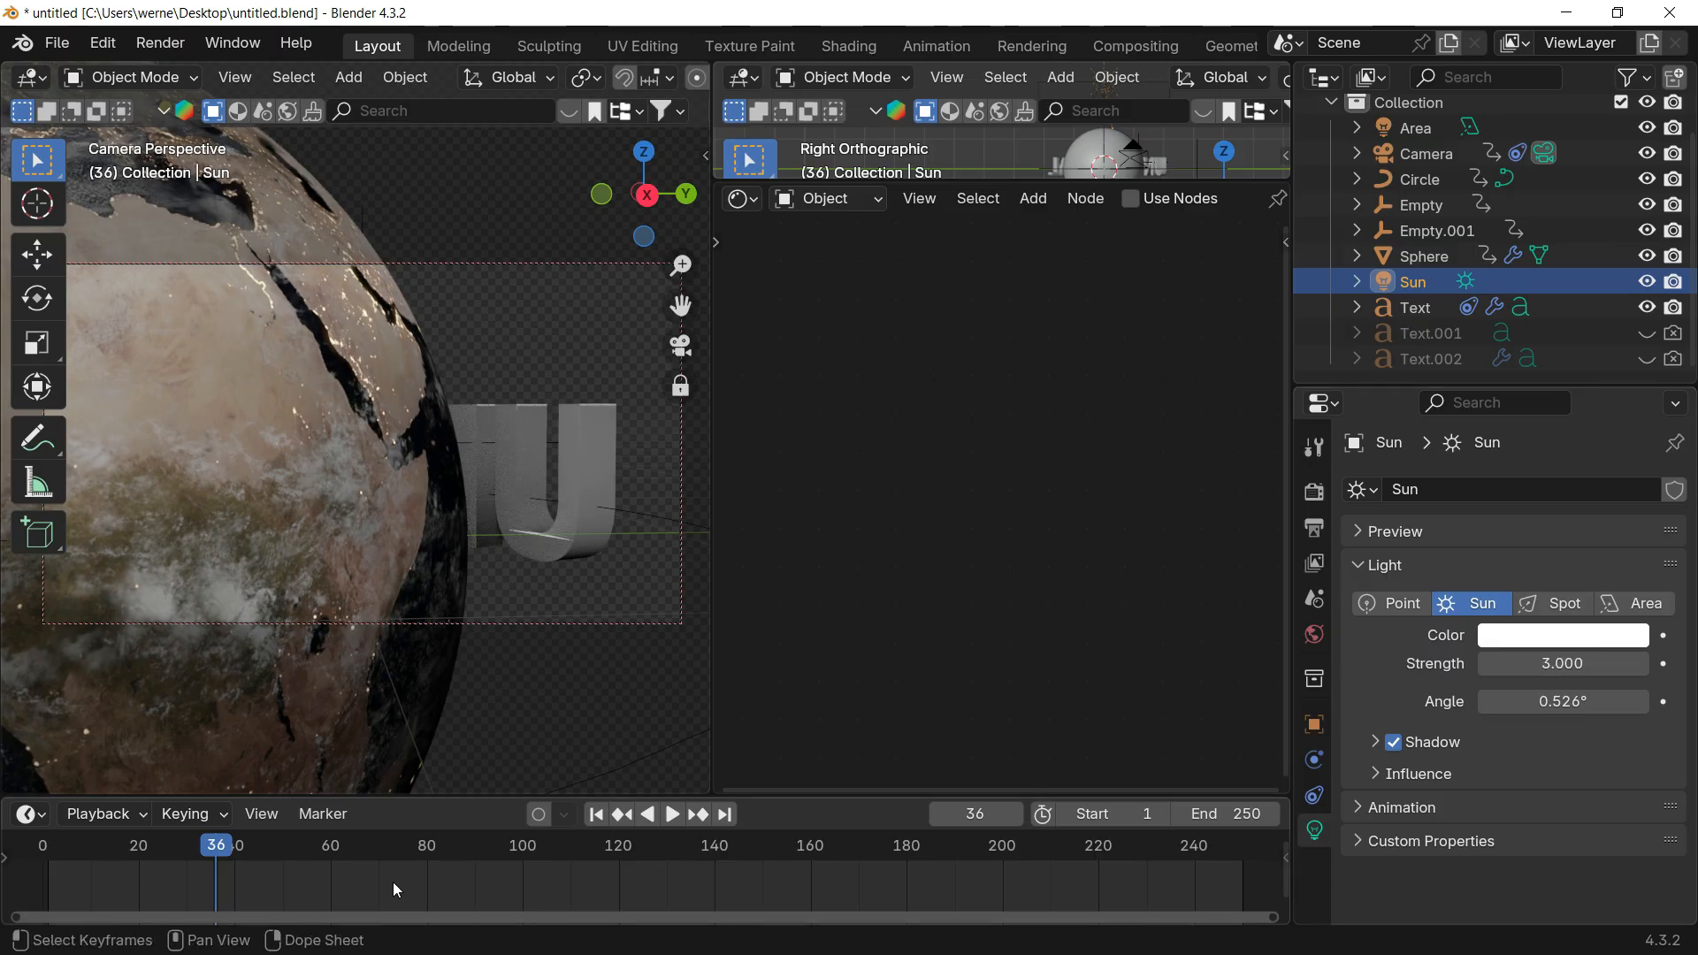
key(space)
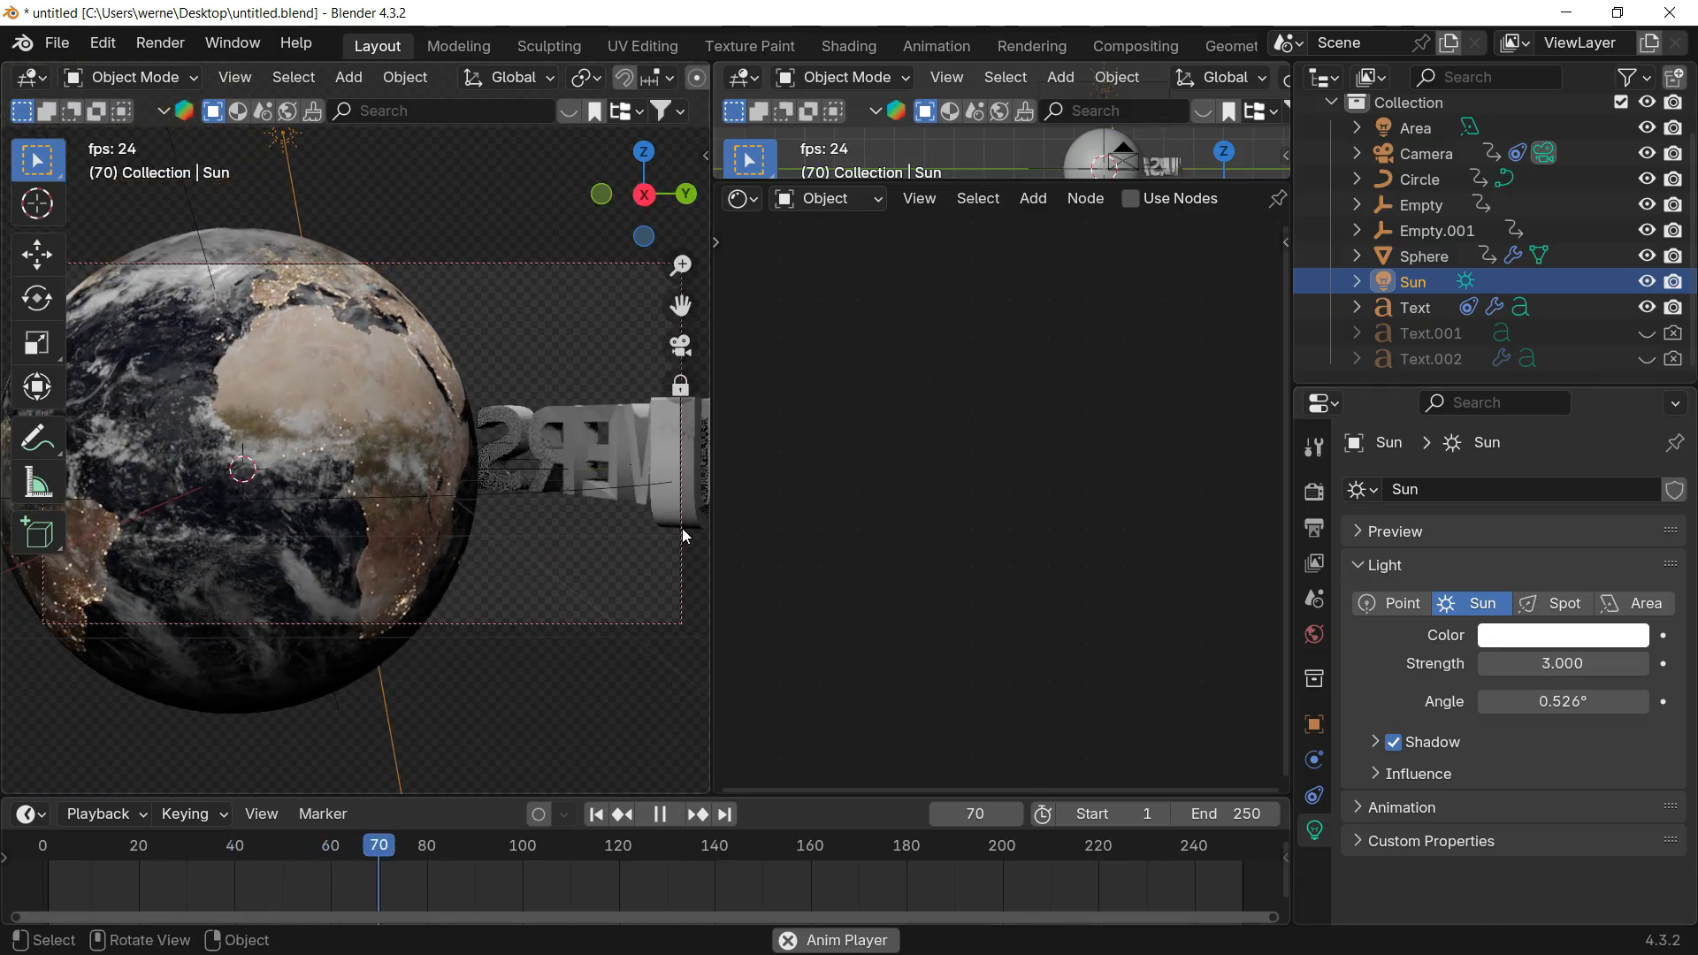
key(space)
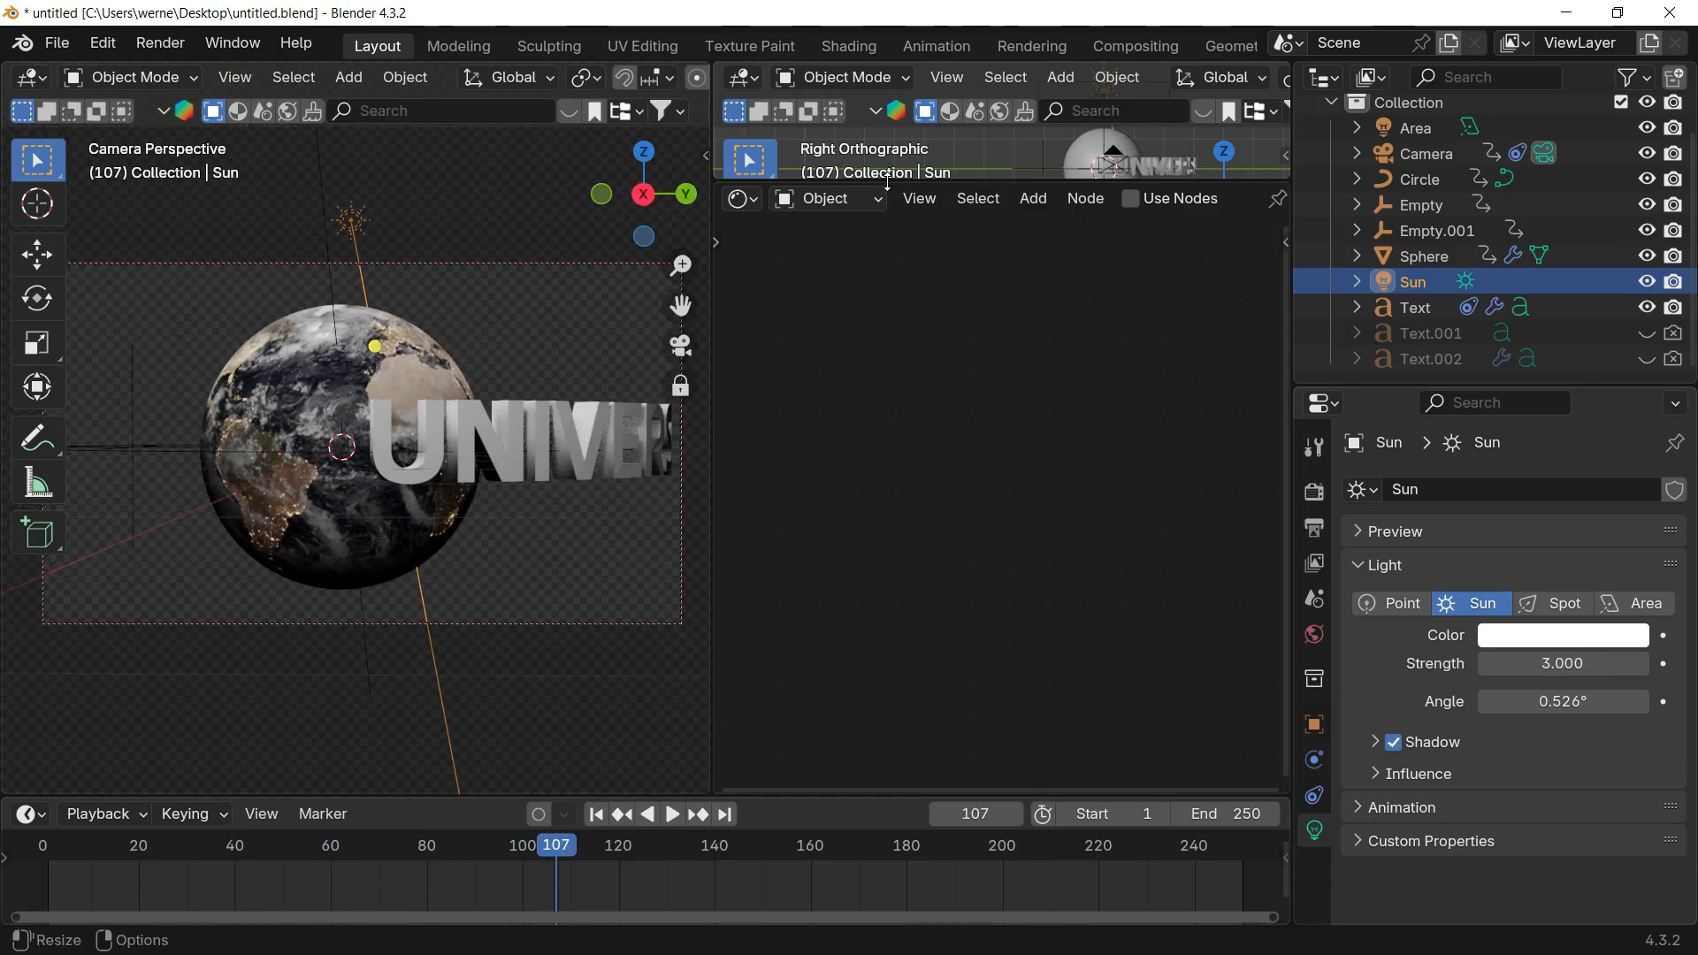
Step: Enlarge the 3D viewport and show the globe and Sun light from the top
drag(887, 183, 916, 603)
click(1223, 152)
shift+middle_drag(1154, 394, 1282, 497)
scroll(930, 294, up, 3)
shift+middle_drag(1006, 230, 1075, 200)
key(r)
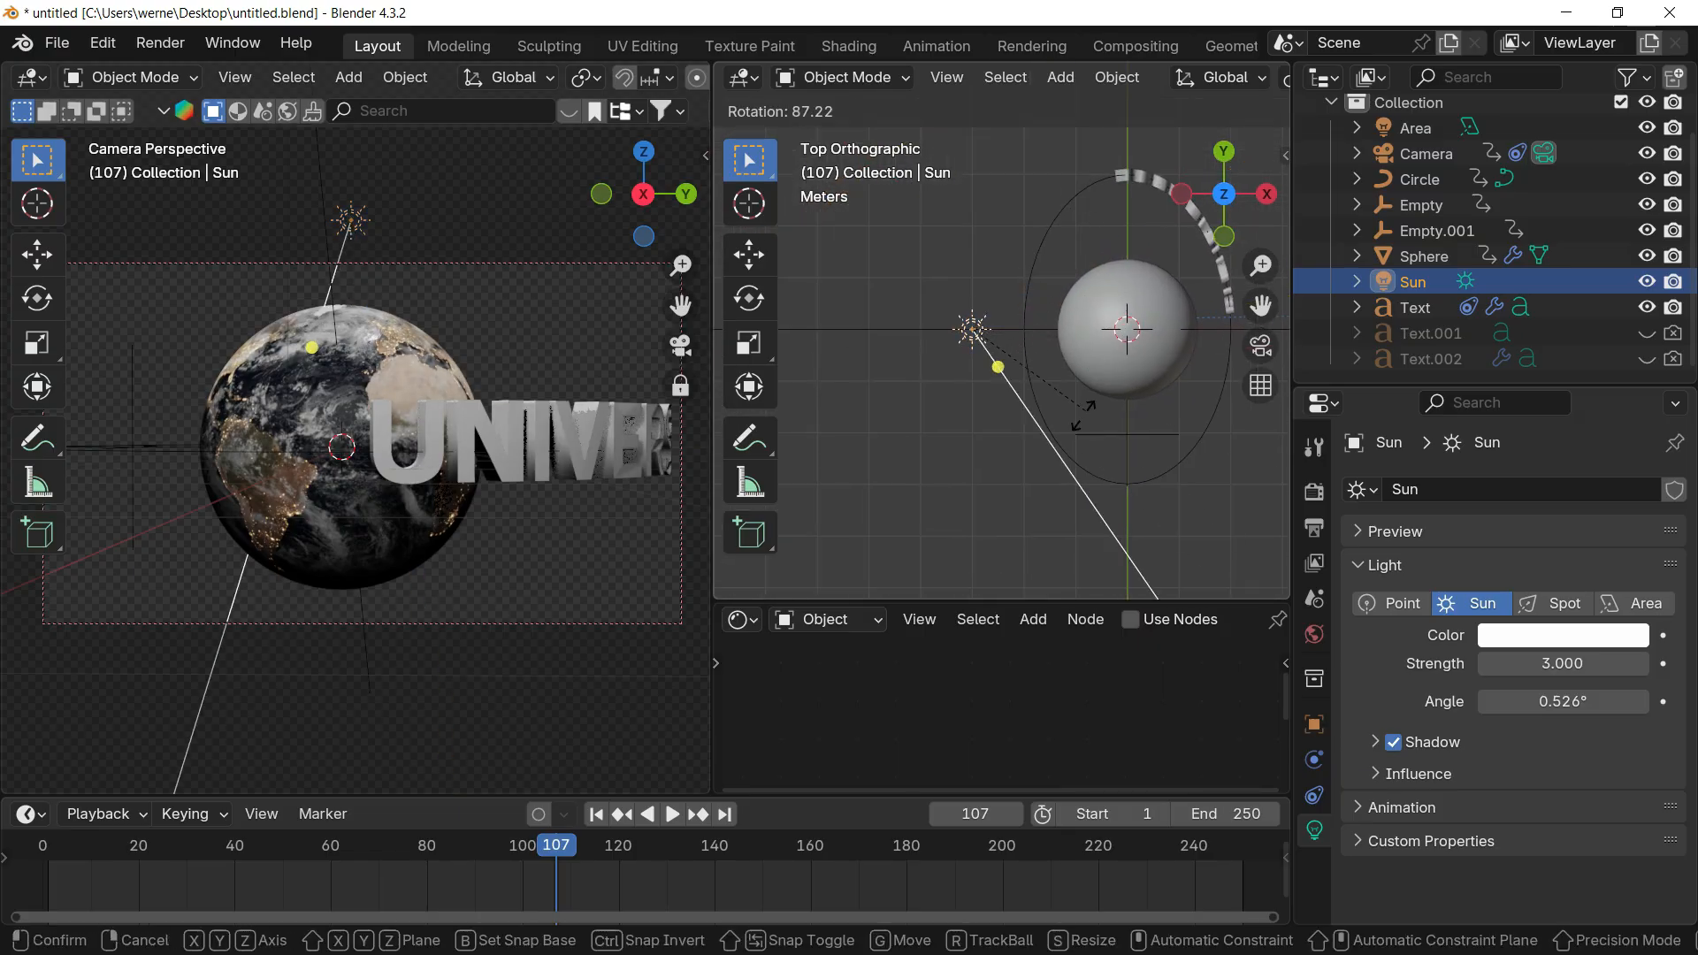
click(993, 155)
key(ctrl+z)
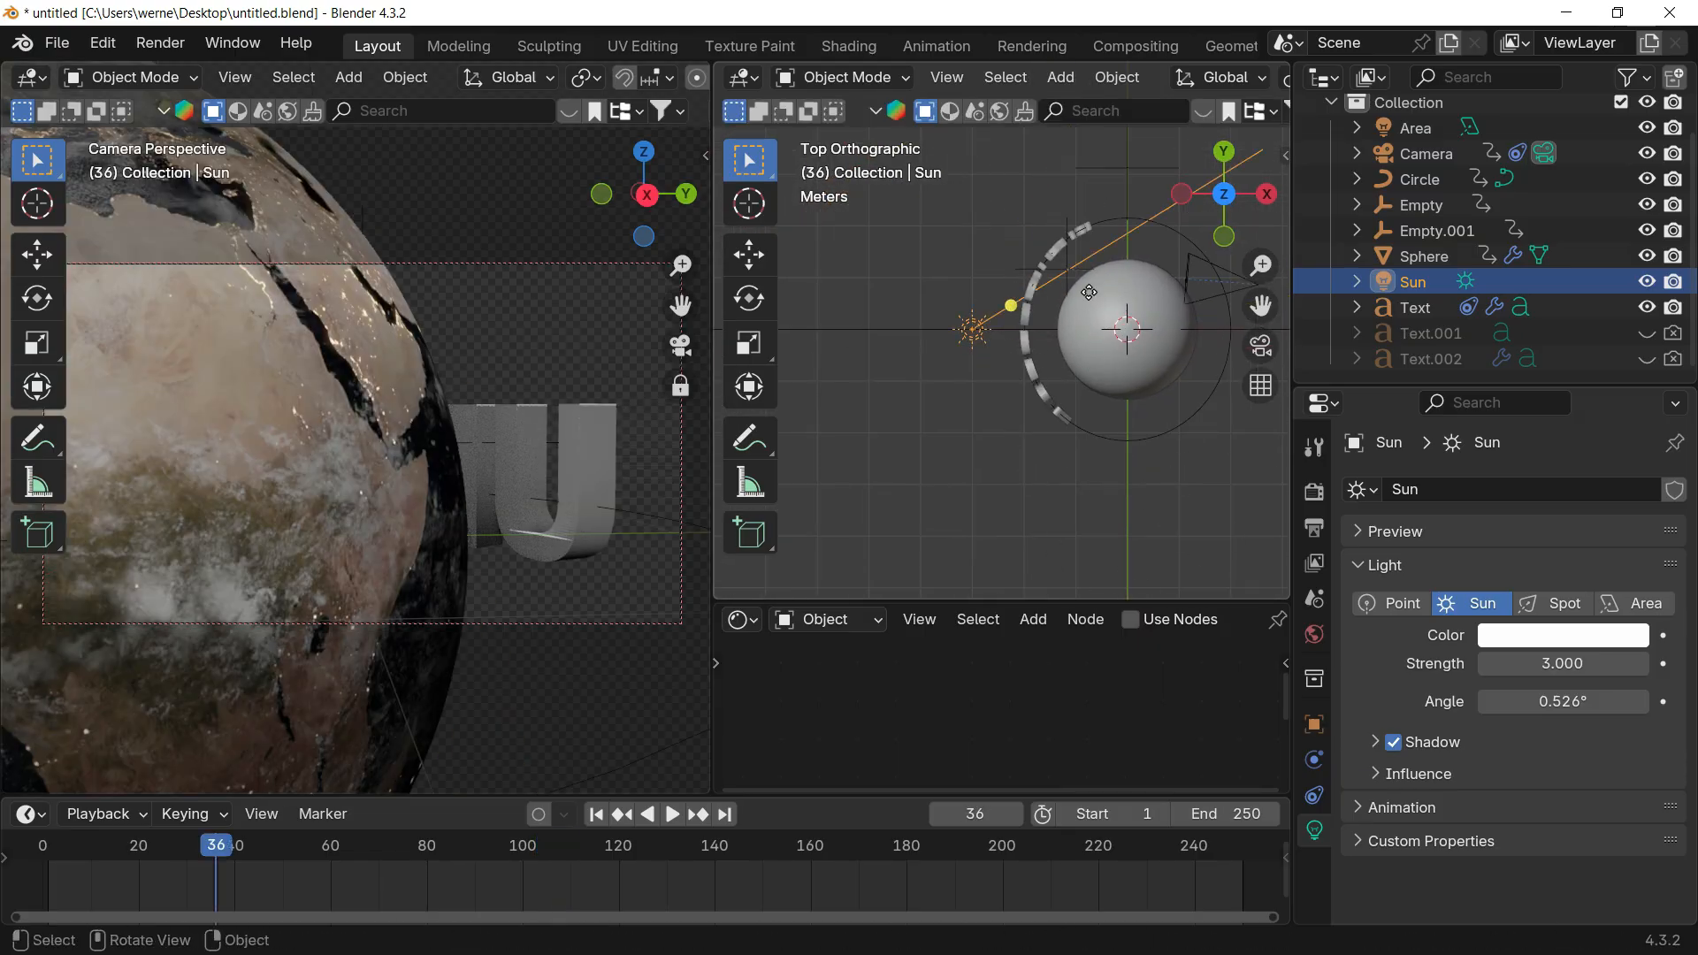
key(g)
click(1061, 194)
Step: Rotate the Sun light counterclockwise in the top view at frame 1, and insert a keyframe for it there
click(597, 815)
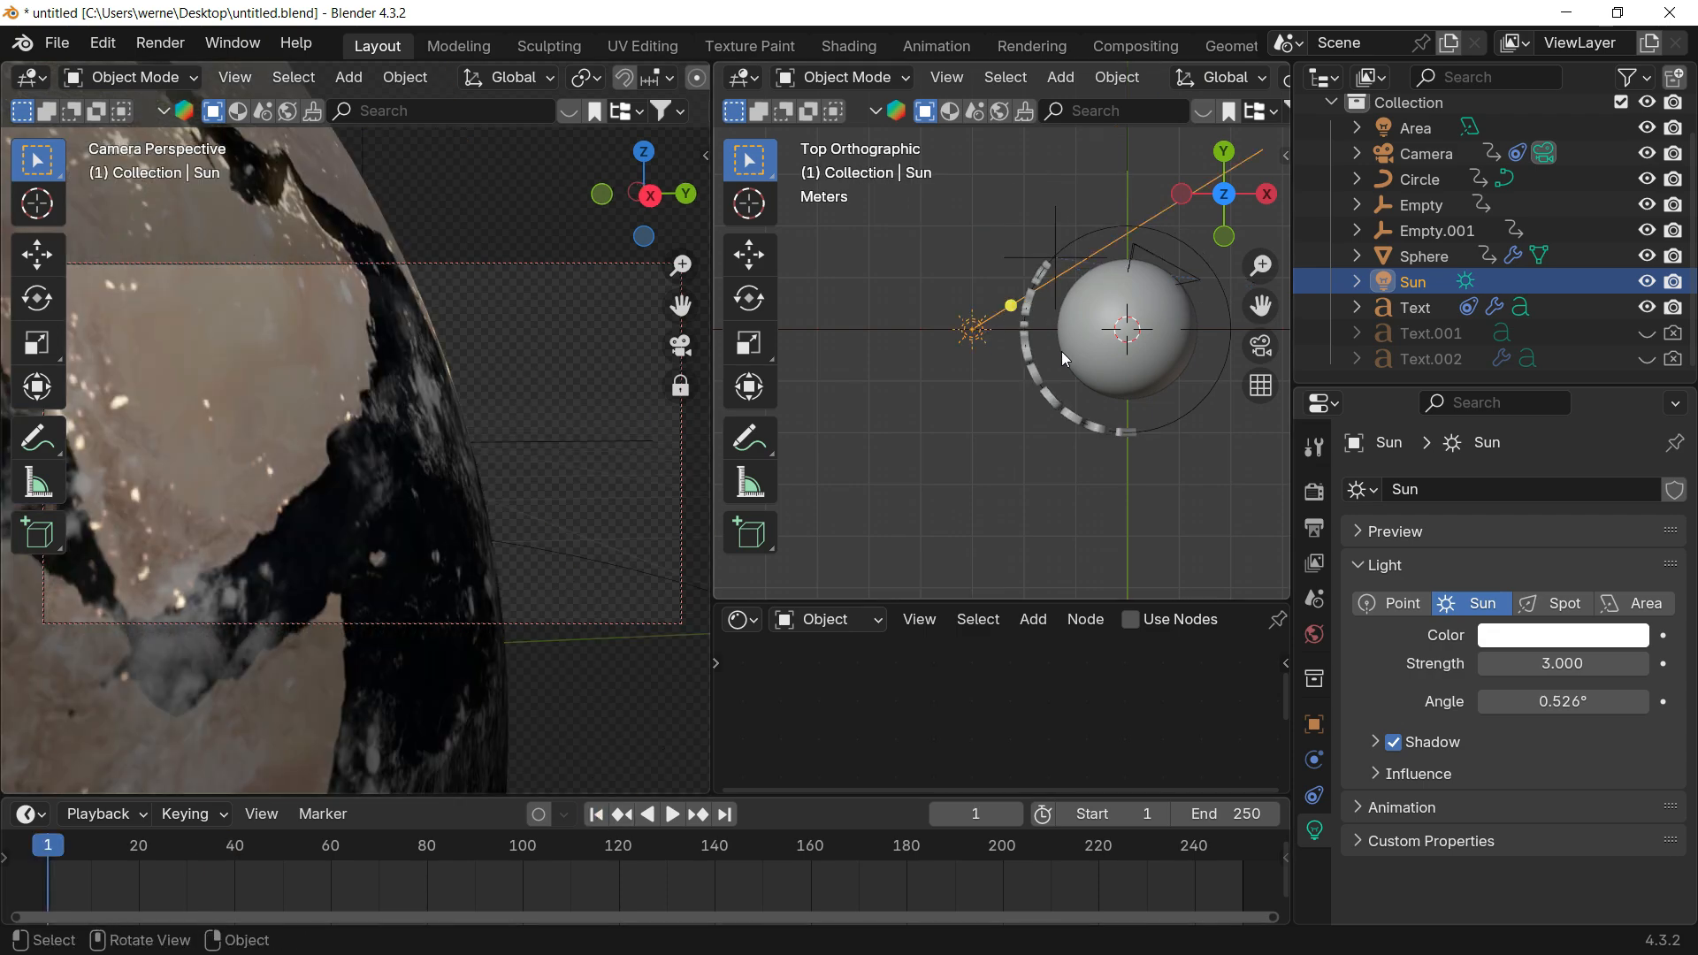
key(r)
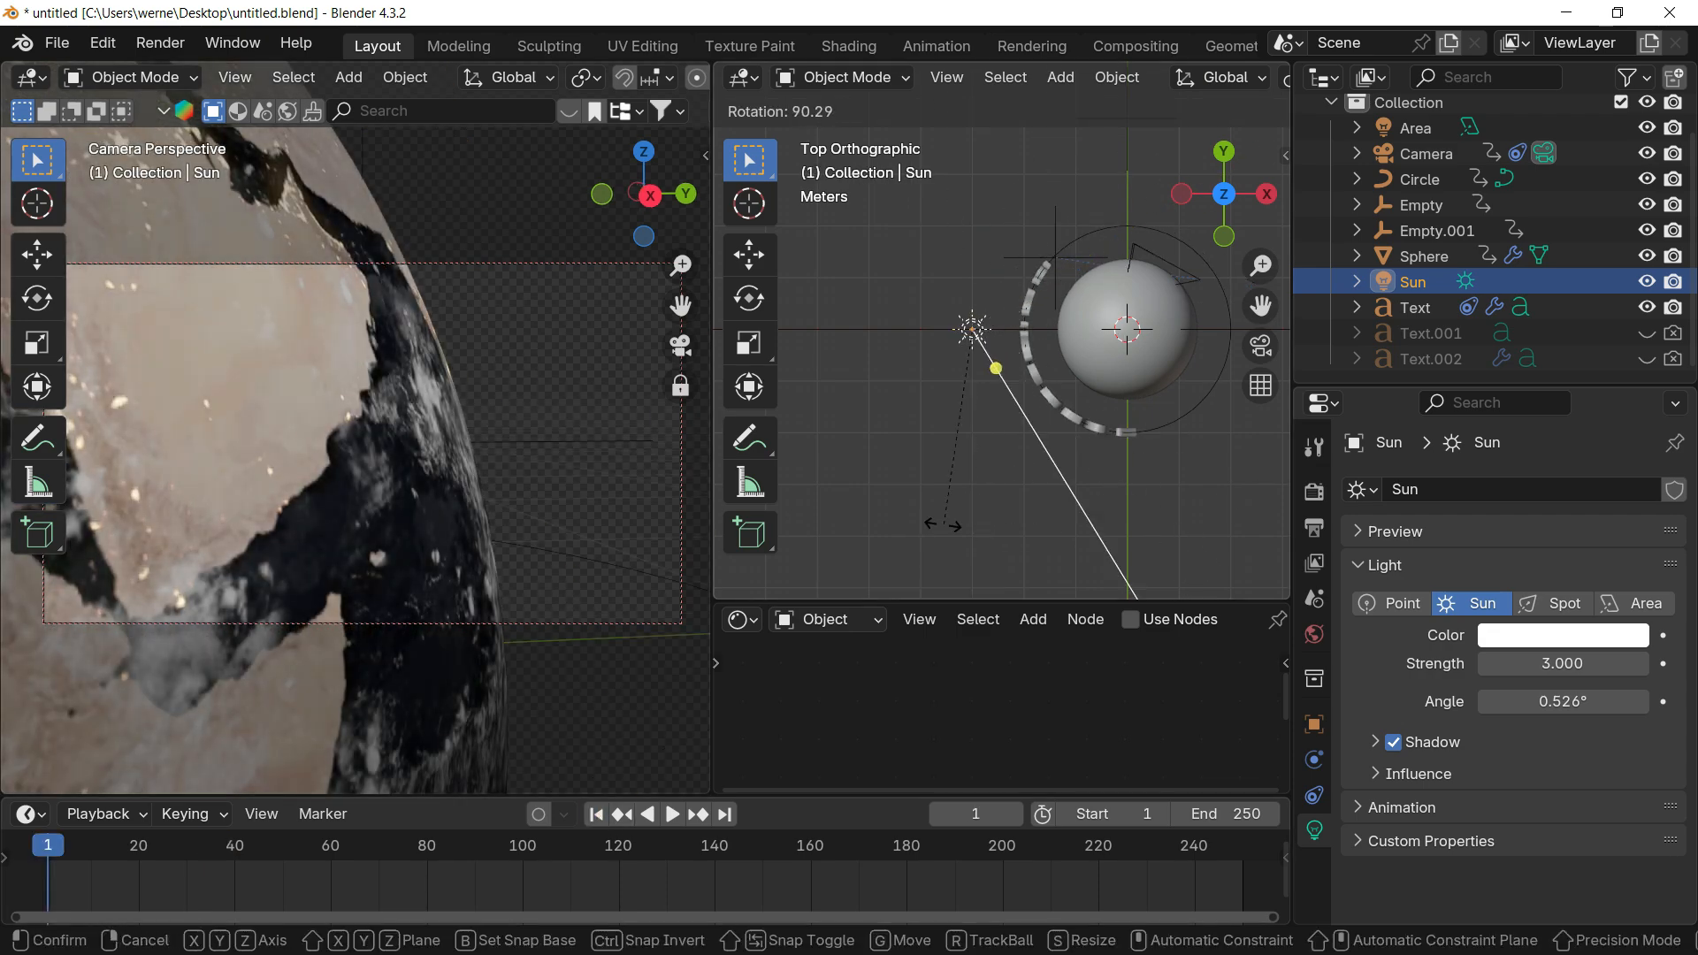
click(1058, 315)
key(r)
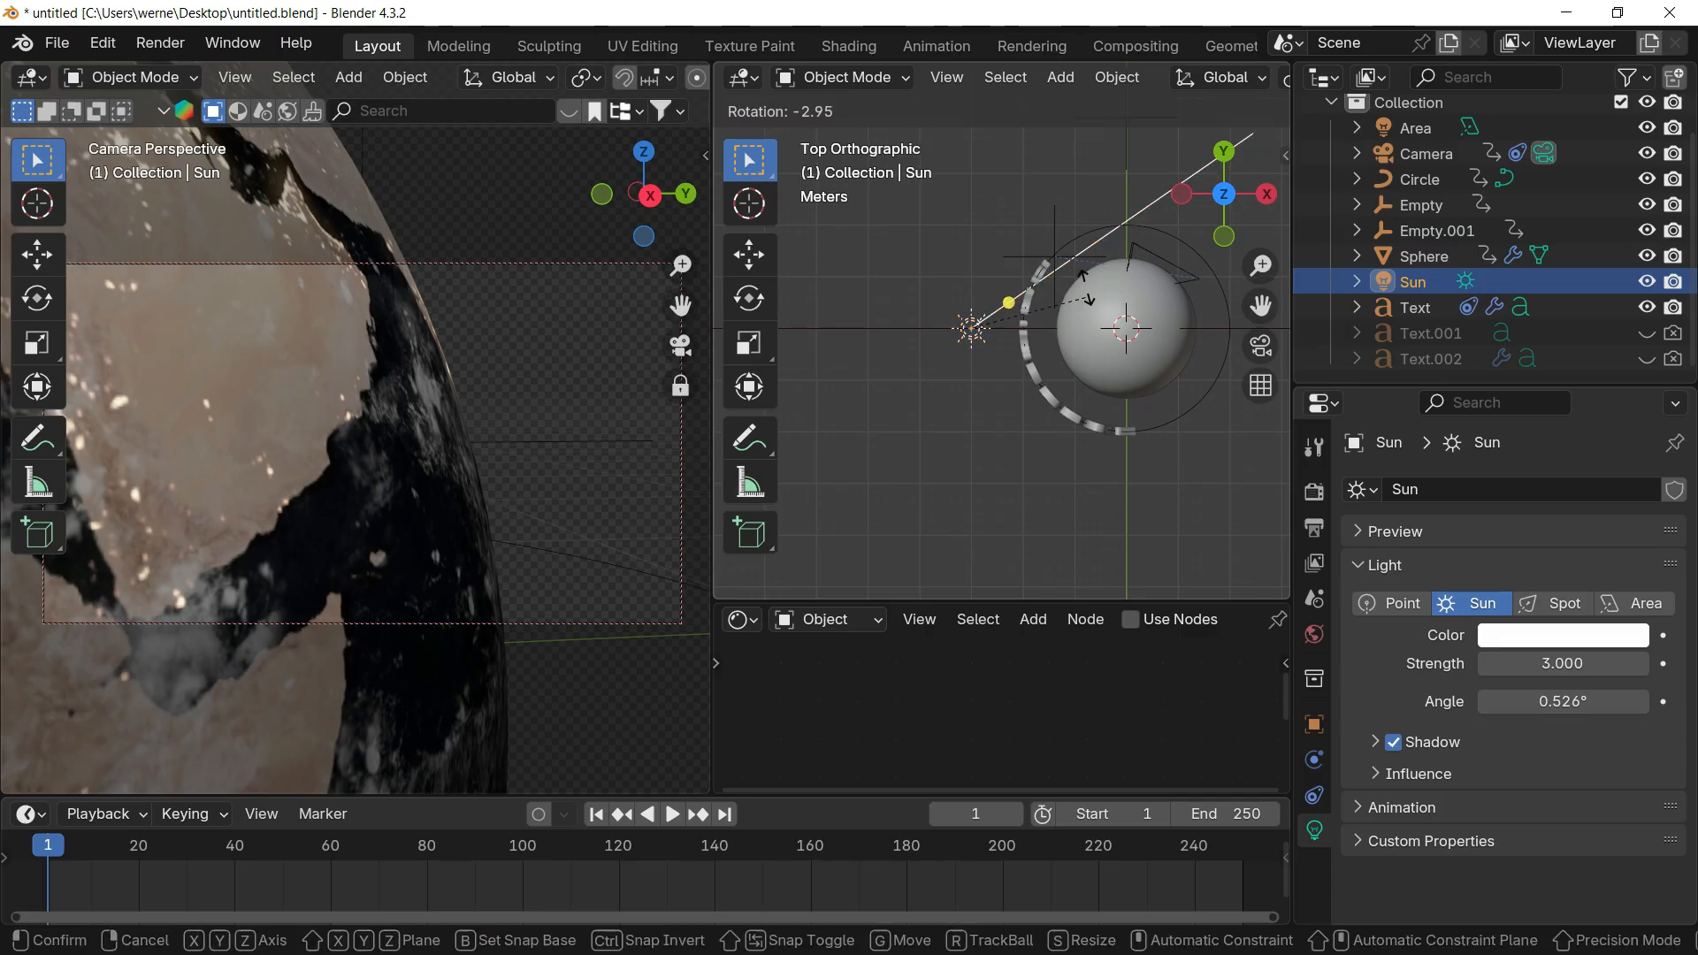
click(1071, 230)
shift+middle_drag(1092, 331, 1078, 306)
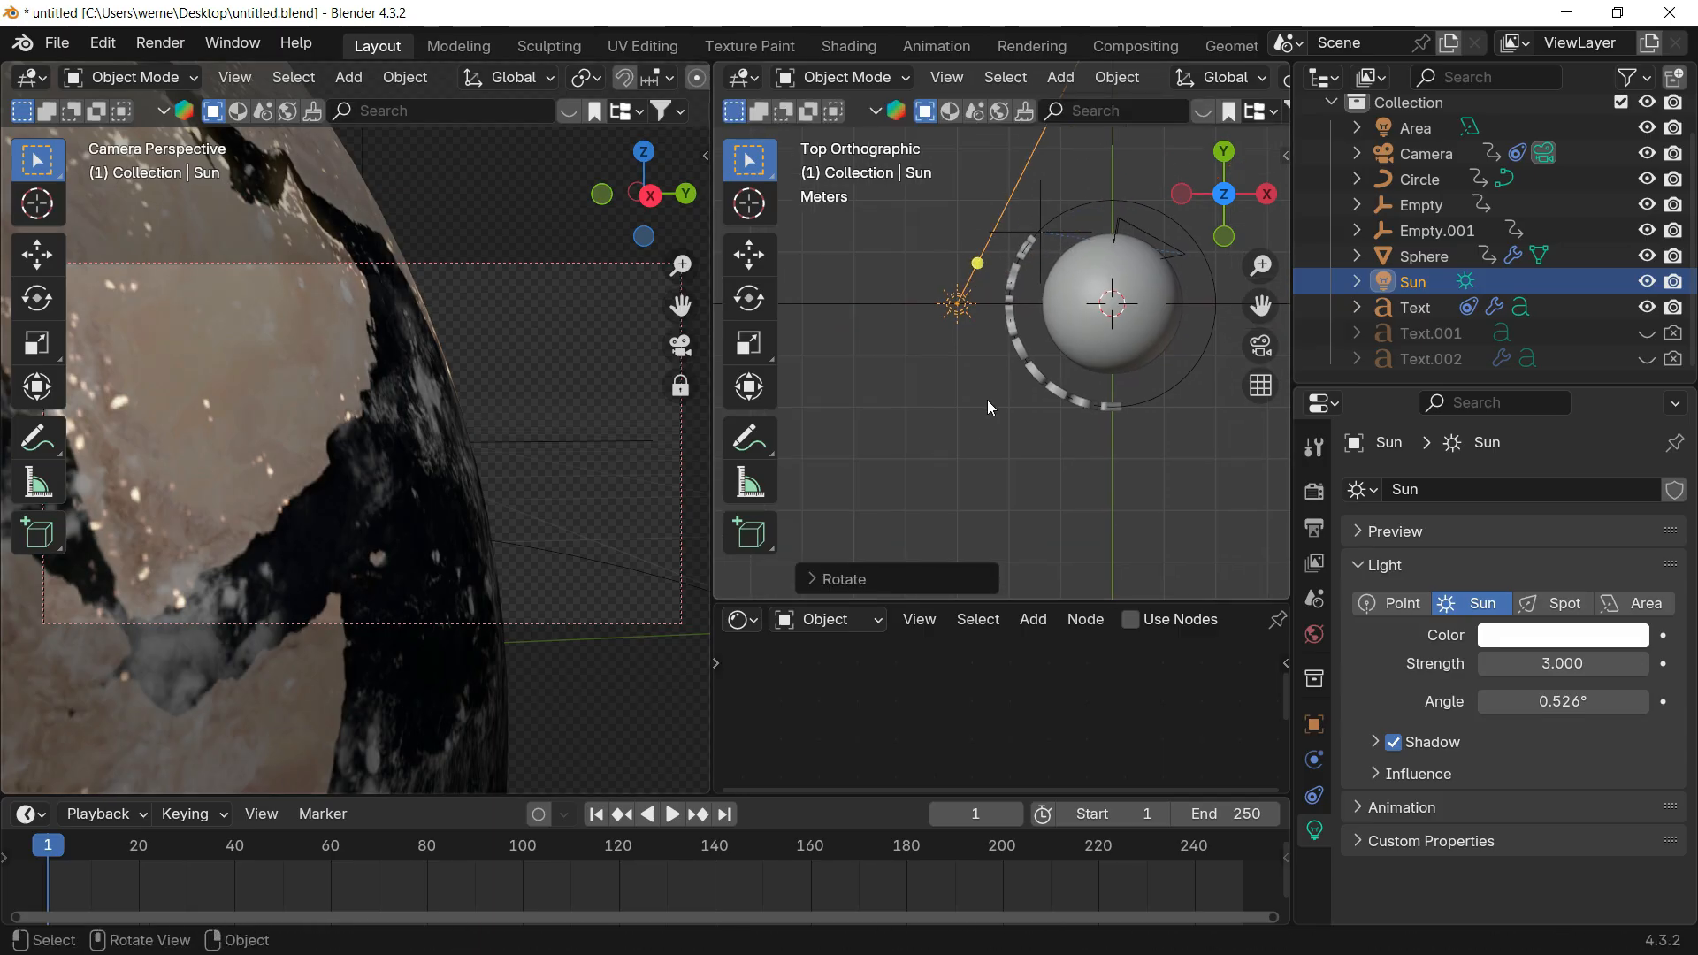
key(i)
Step: Rotate the Sun light clockwise in the top view at frame 160, and insert a keyframe for it there
drag(220, 845, 813, 852)
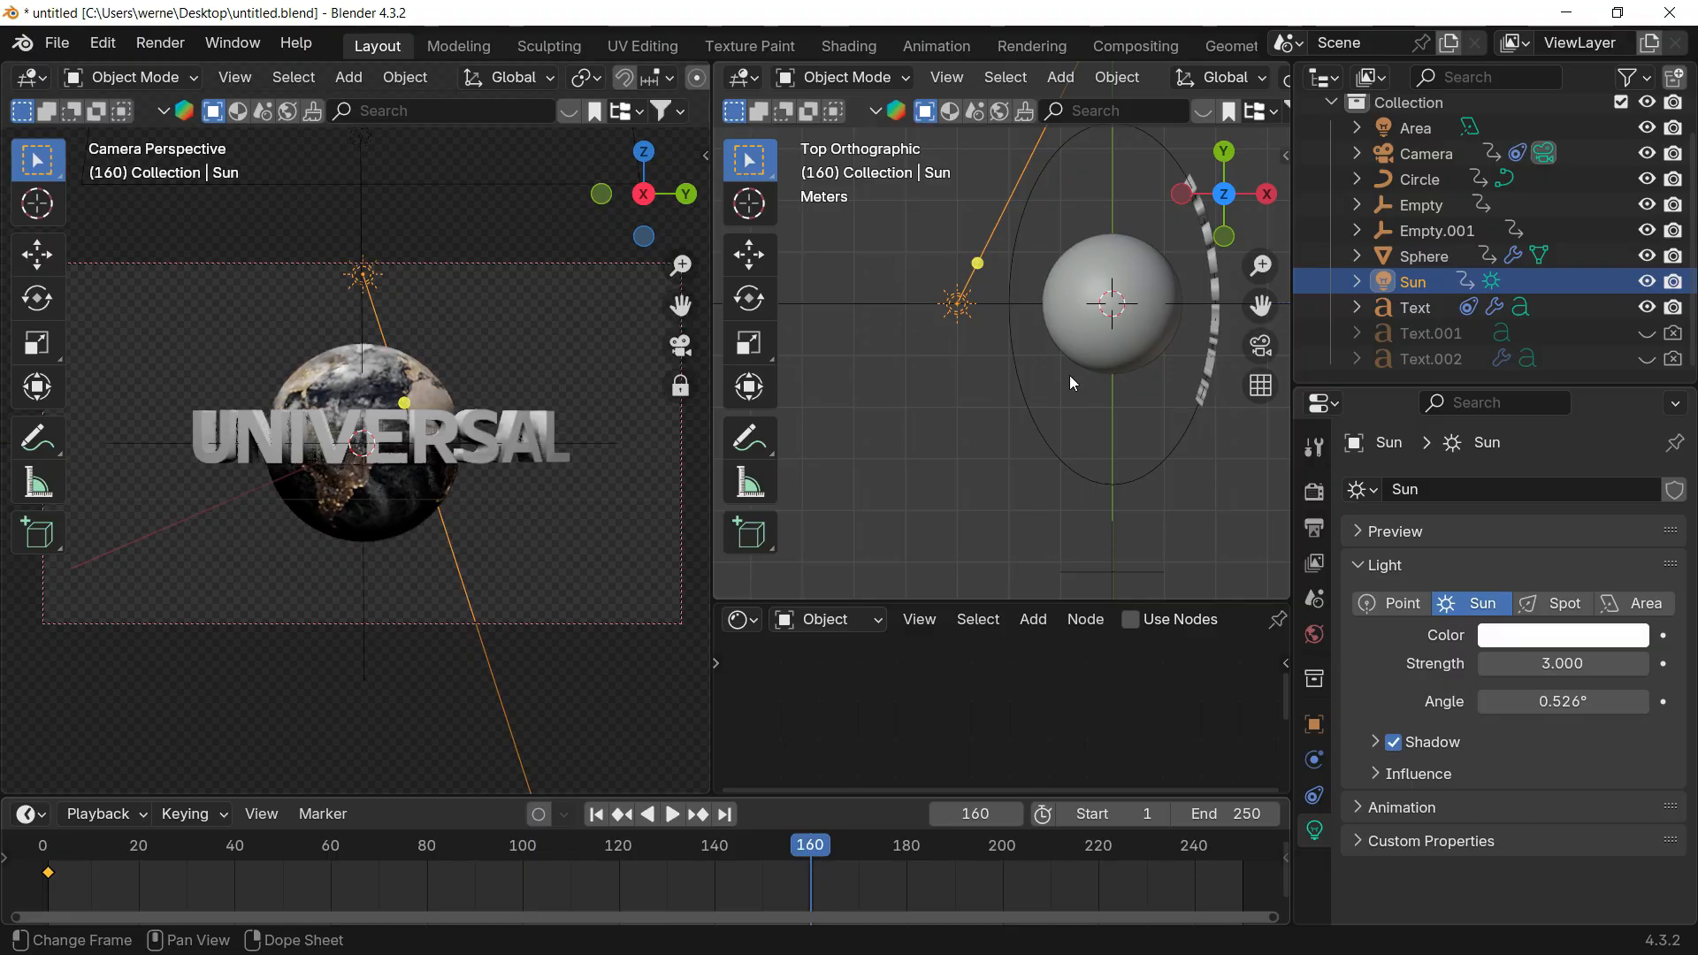
key(r)
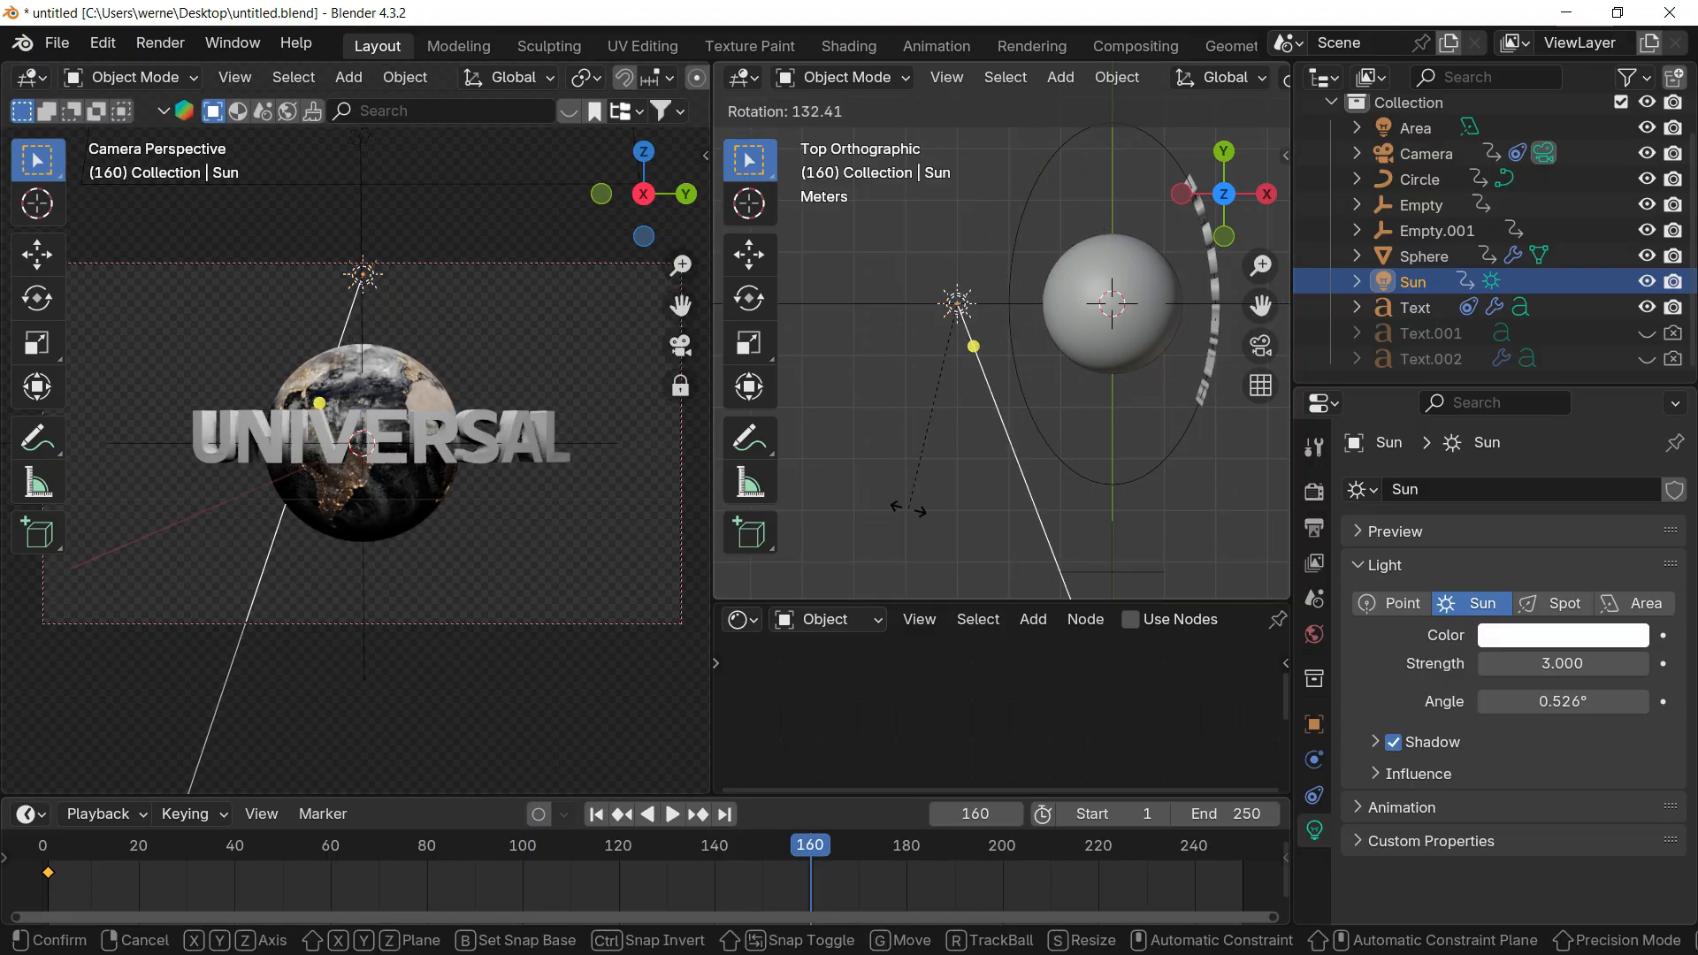
click(967, 498)
key(i)
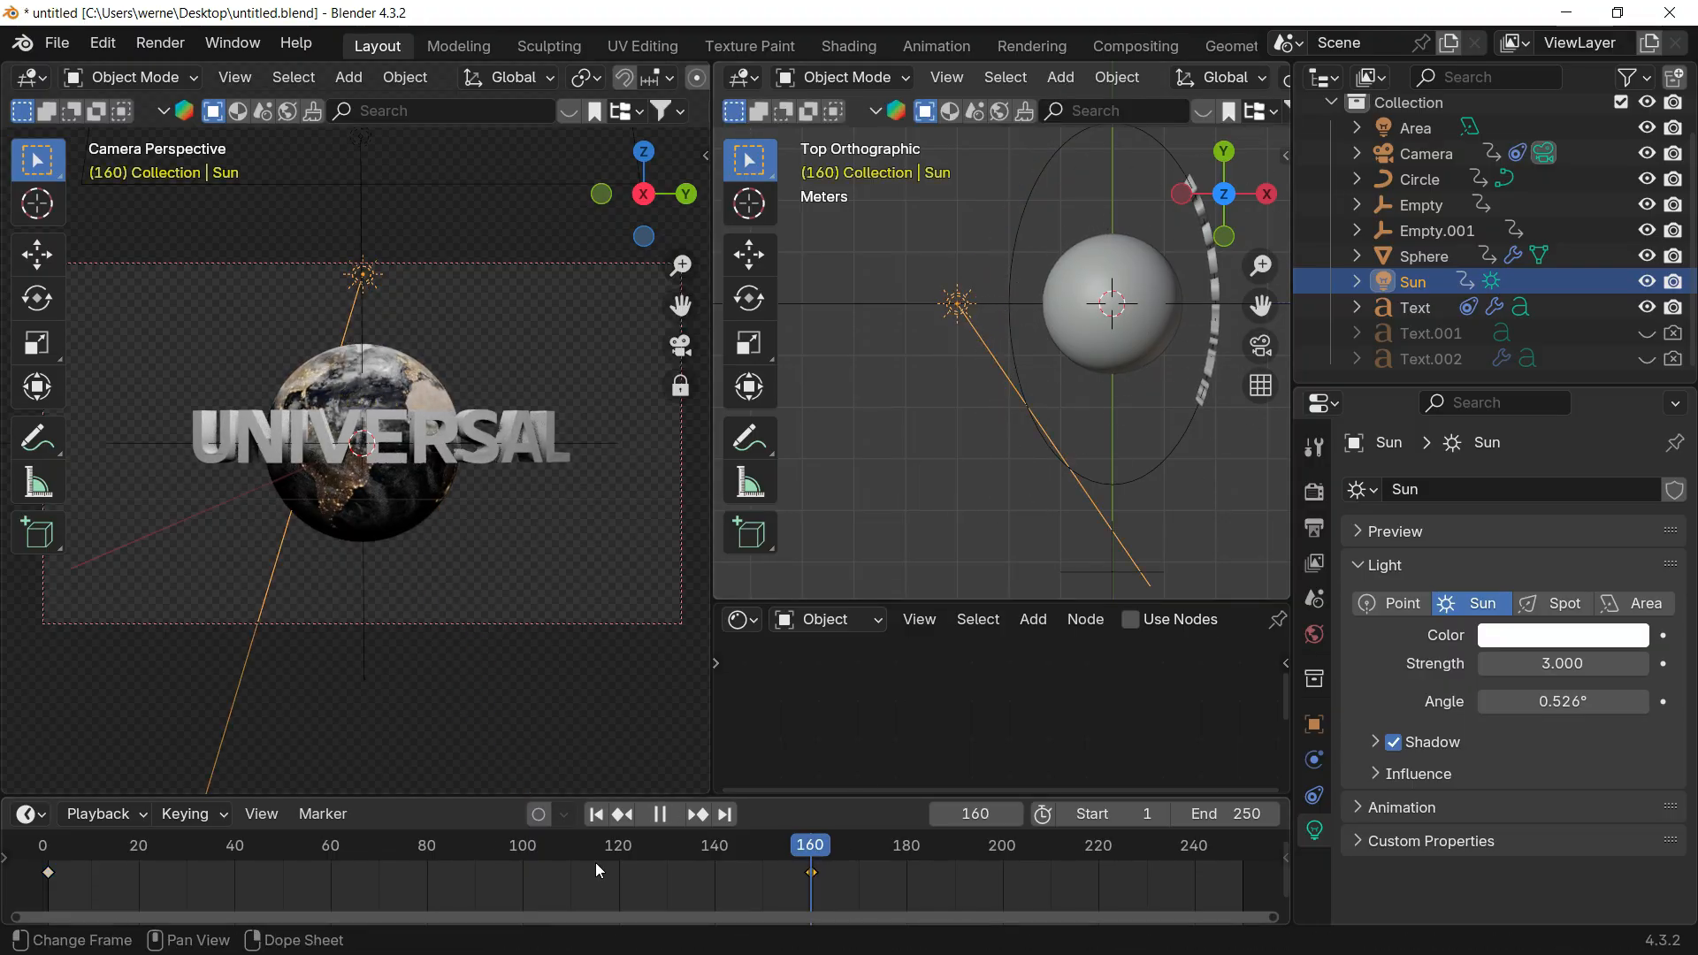
Step: Play the animation from frame 1 to check how the keyframed Sun lights the globe and text
click(42, 849)
key(space)
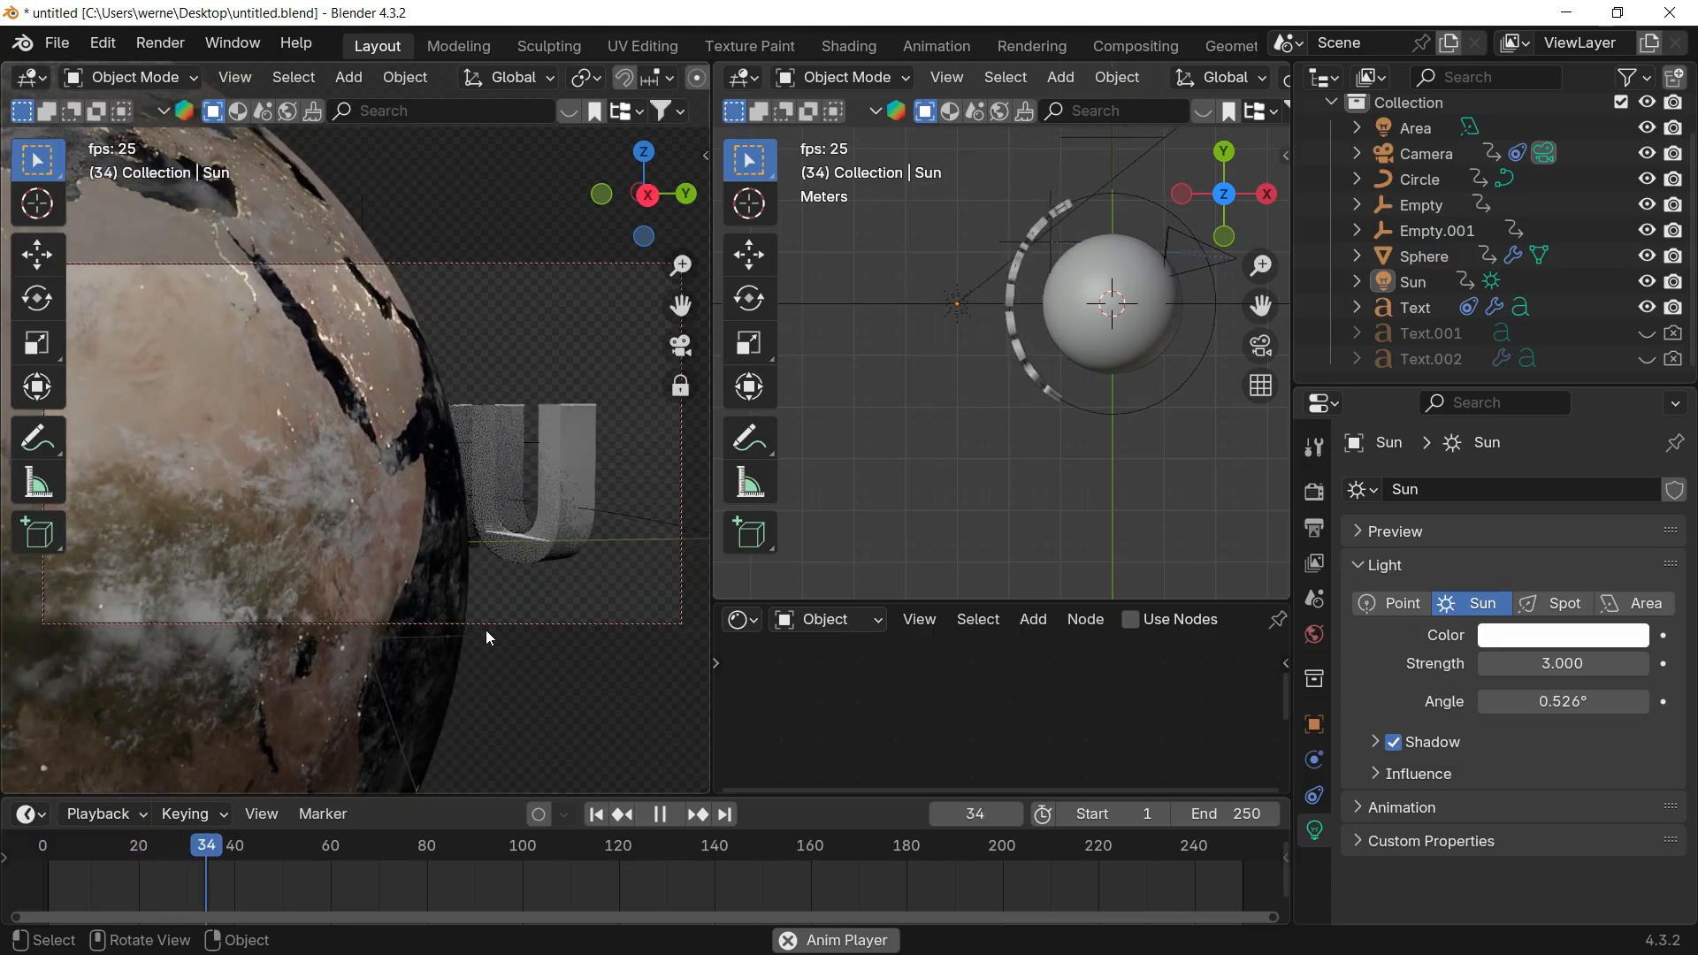
click(493, 590)
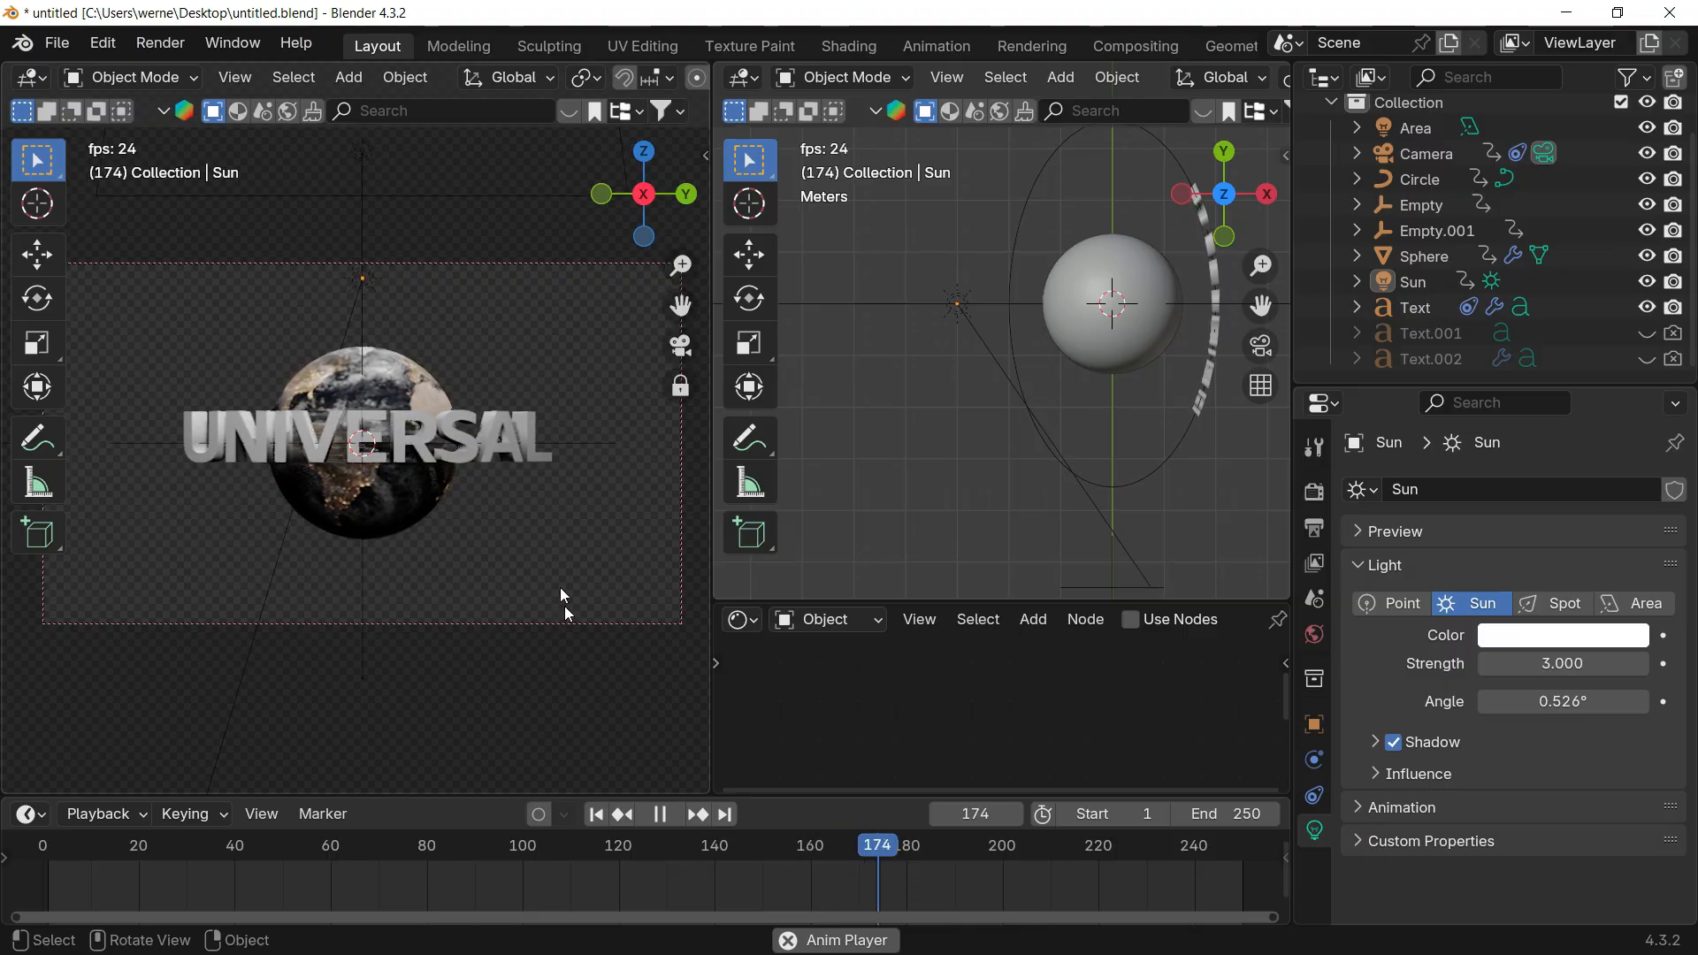
key(space)
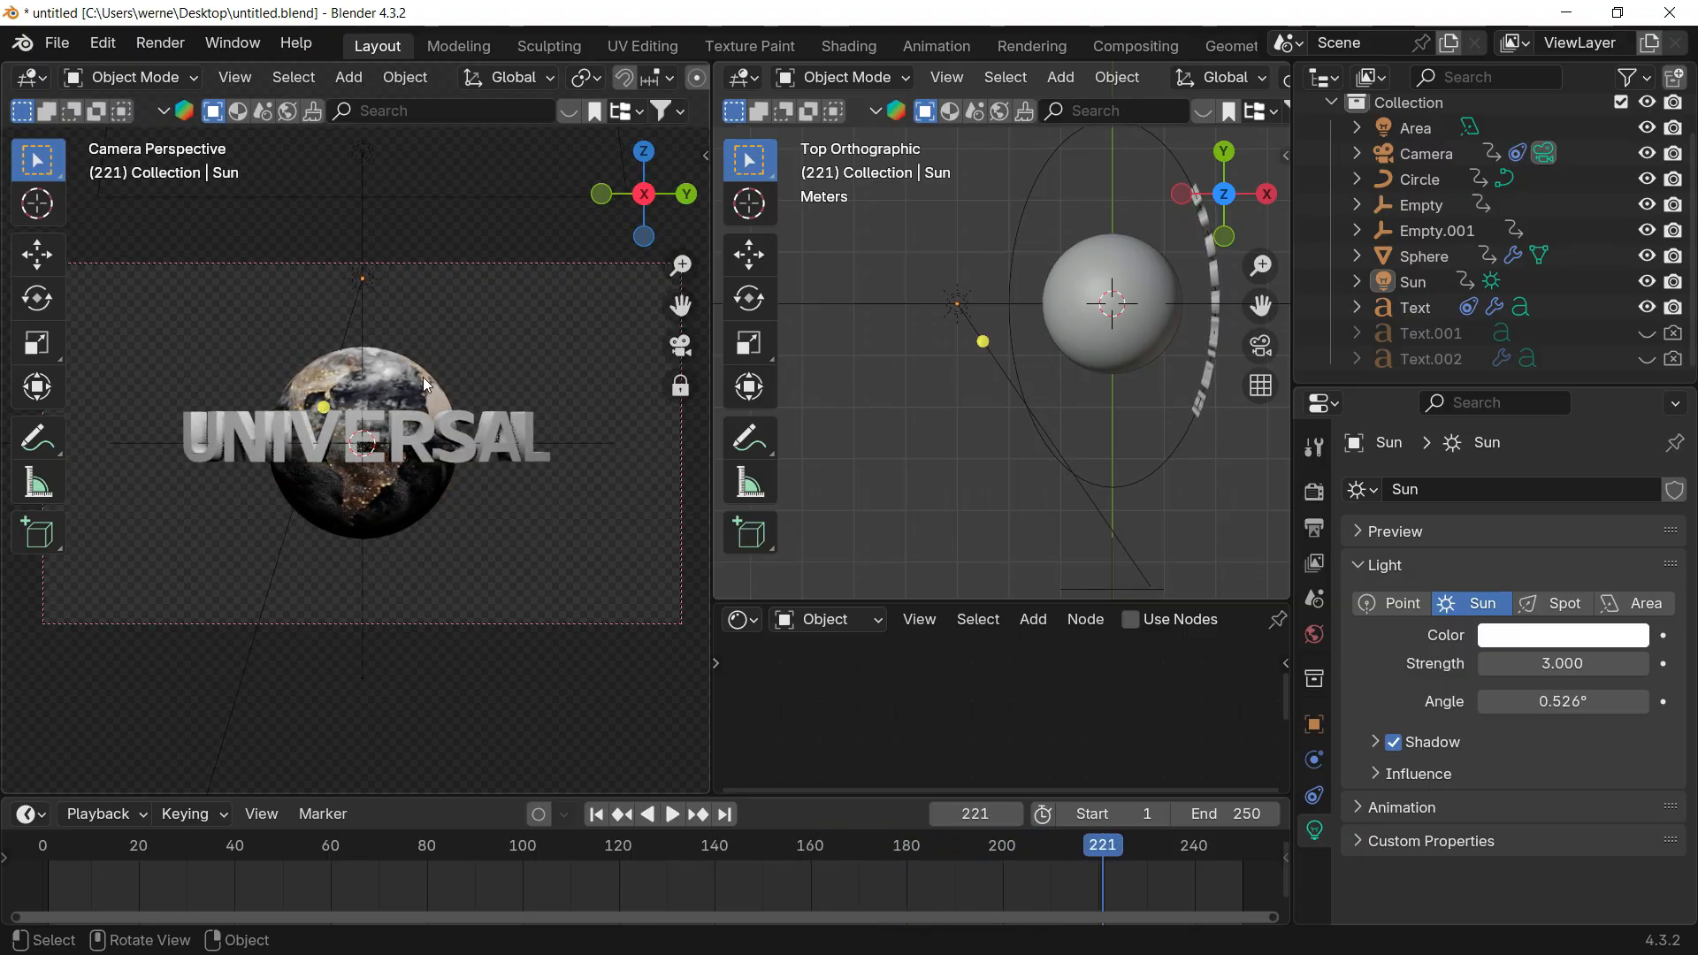
Step: Select the globe and examine its cloud texture up close outside the camera view, scrubbing back to frame 159
click(450, 412)
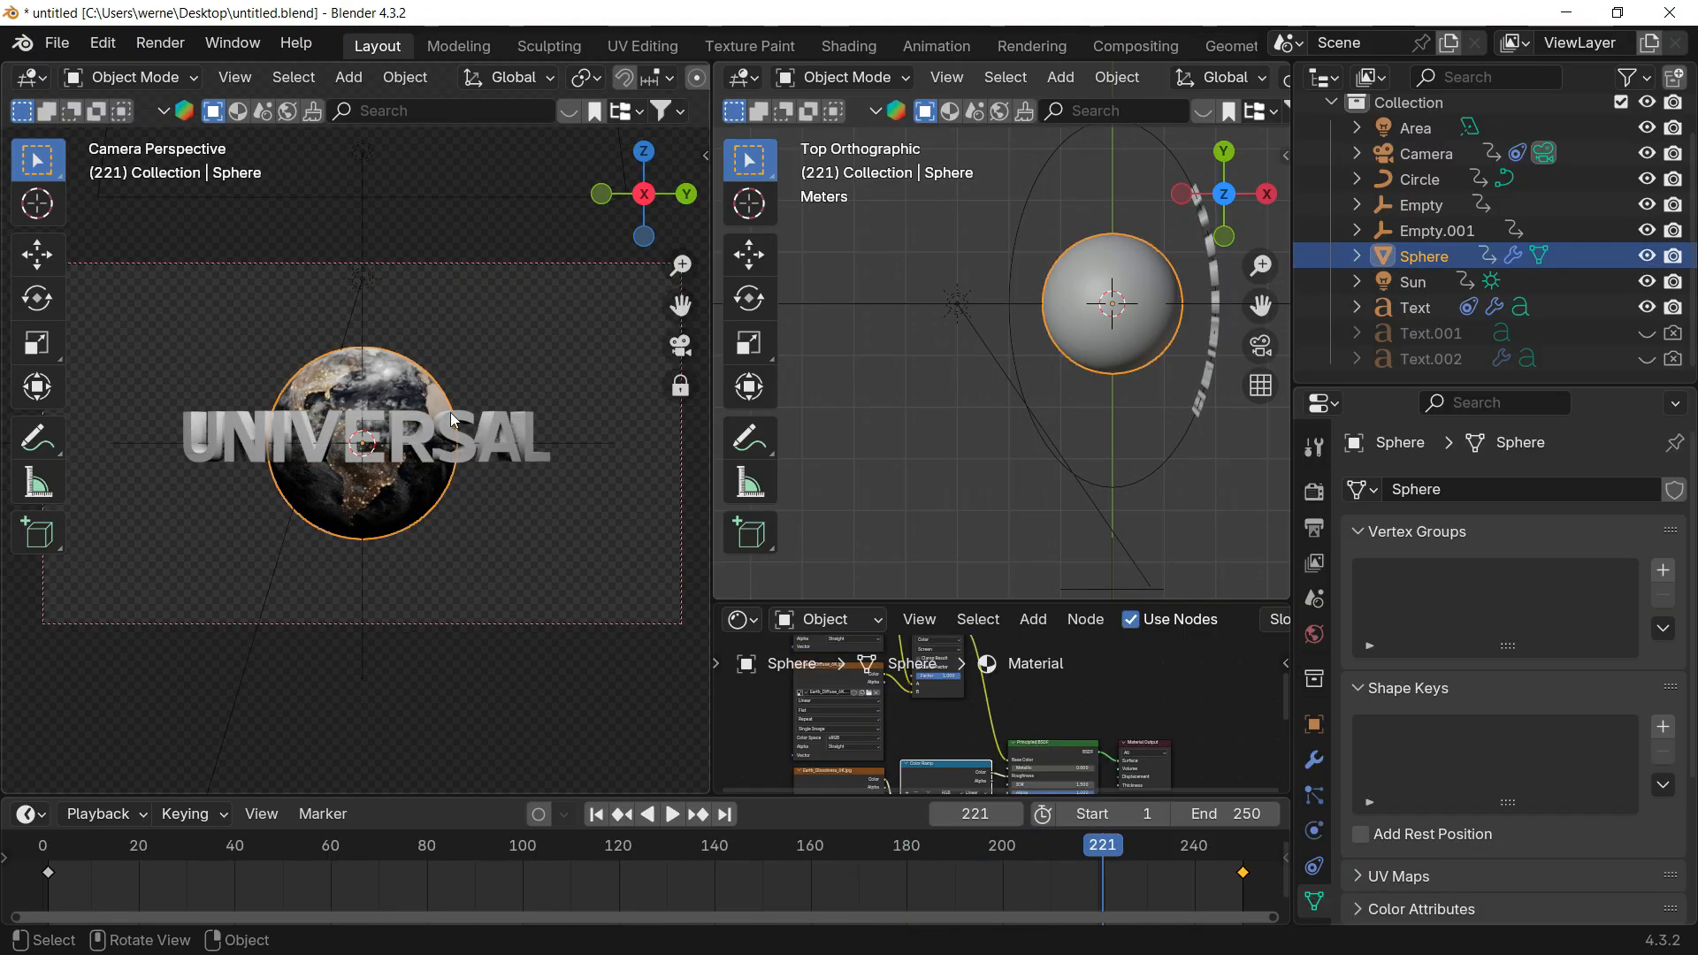
click(677, 358)
scroll(519, 380, up, 5)
shift+middle_drag(409, 472, 373, 424)
shift+middle_drag(373, 424, 491, 421)
scroll(454, 397, up, 2)
scroll(394, 430, up, 3)
mouse_move(491, 421)
shift+middle_down()
mouse_move(395, 404)
mouse_move(496, 433)
mouse_move(431, 405)
mouse_move(471, 431)
shift+middle_up()
scroll(433, 406, up, 2)
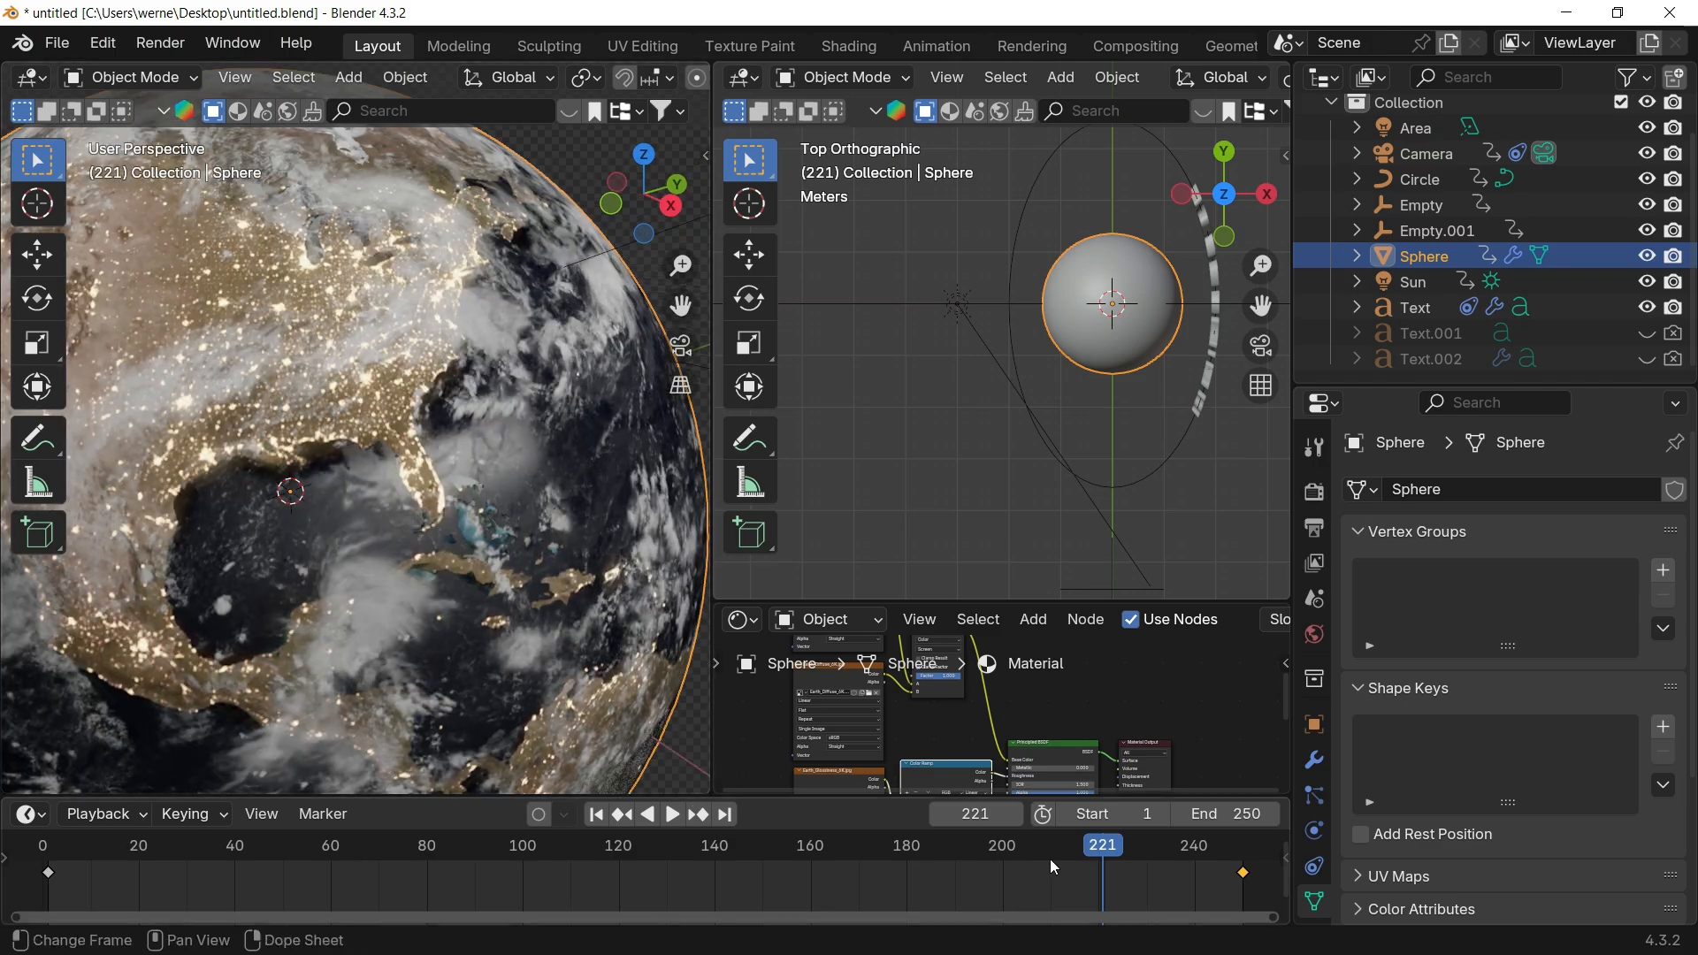
drag(1052, 867, 948, 809)
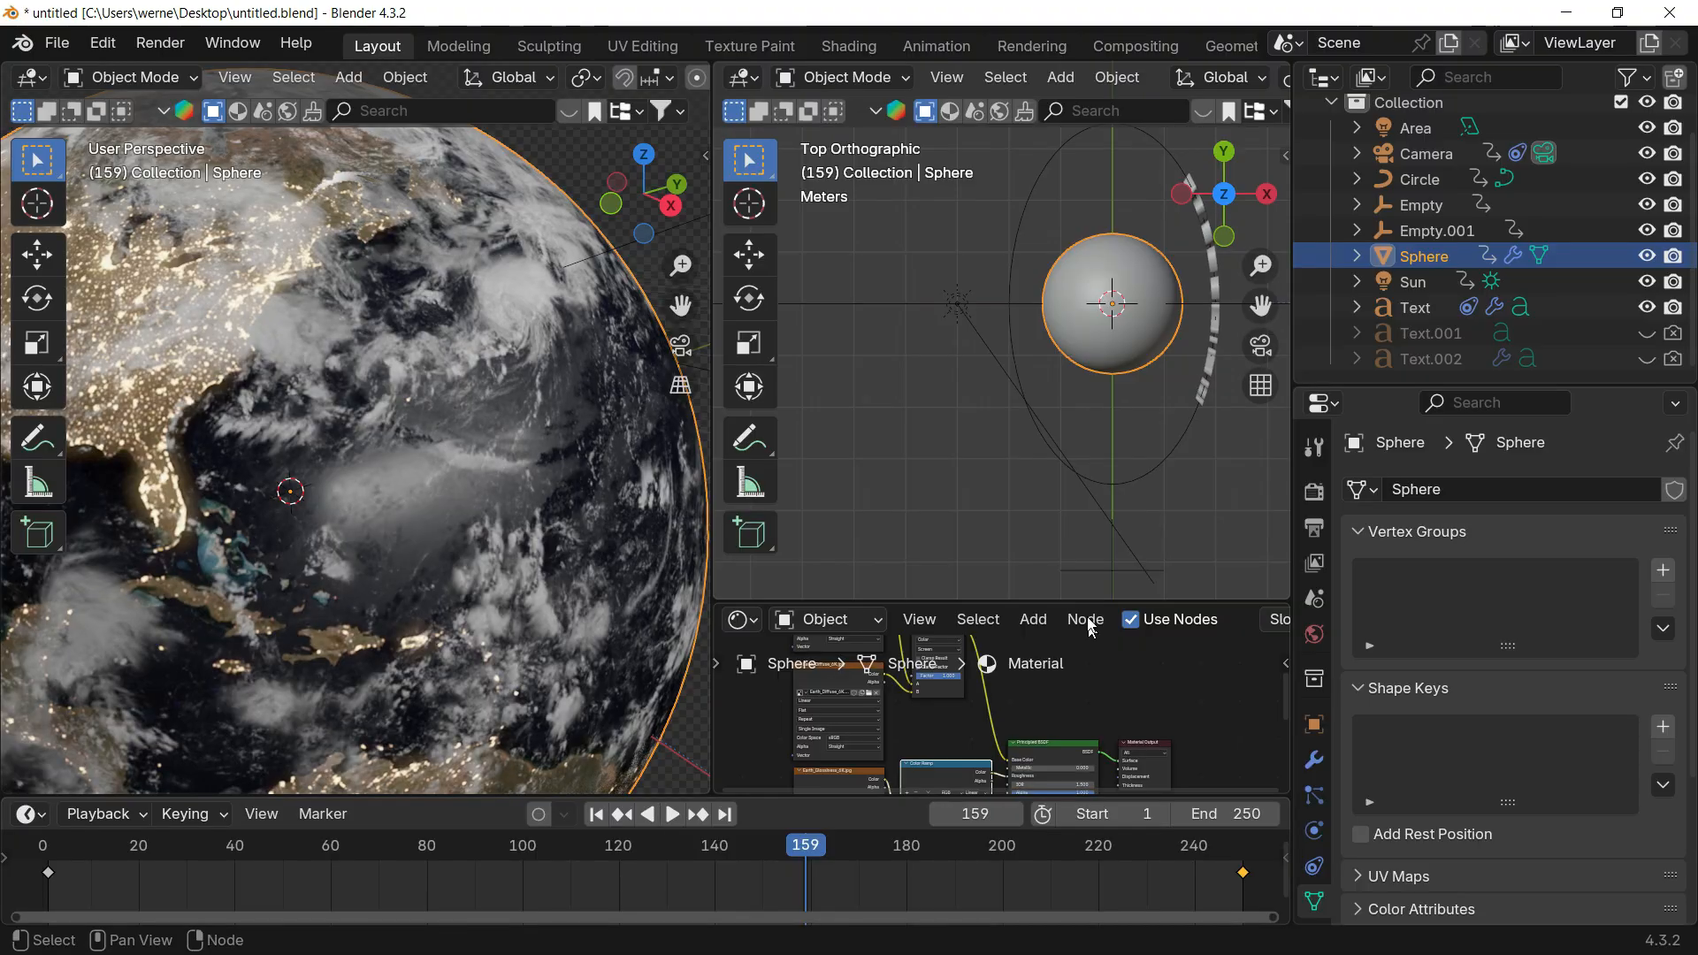
Step: Enlarge the node editor and add Texture Coordinate and Mapping nodes in front of the Earth_Clouds_6K.jpg texture, spaced away from it
drag(1085, 403, 1085, 341)
scroll(1041, 517, up, 5)
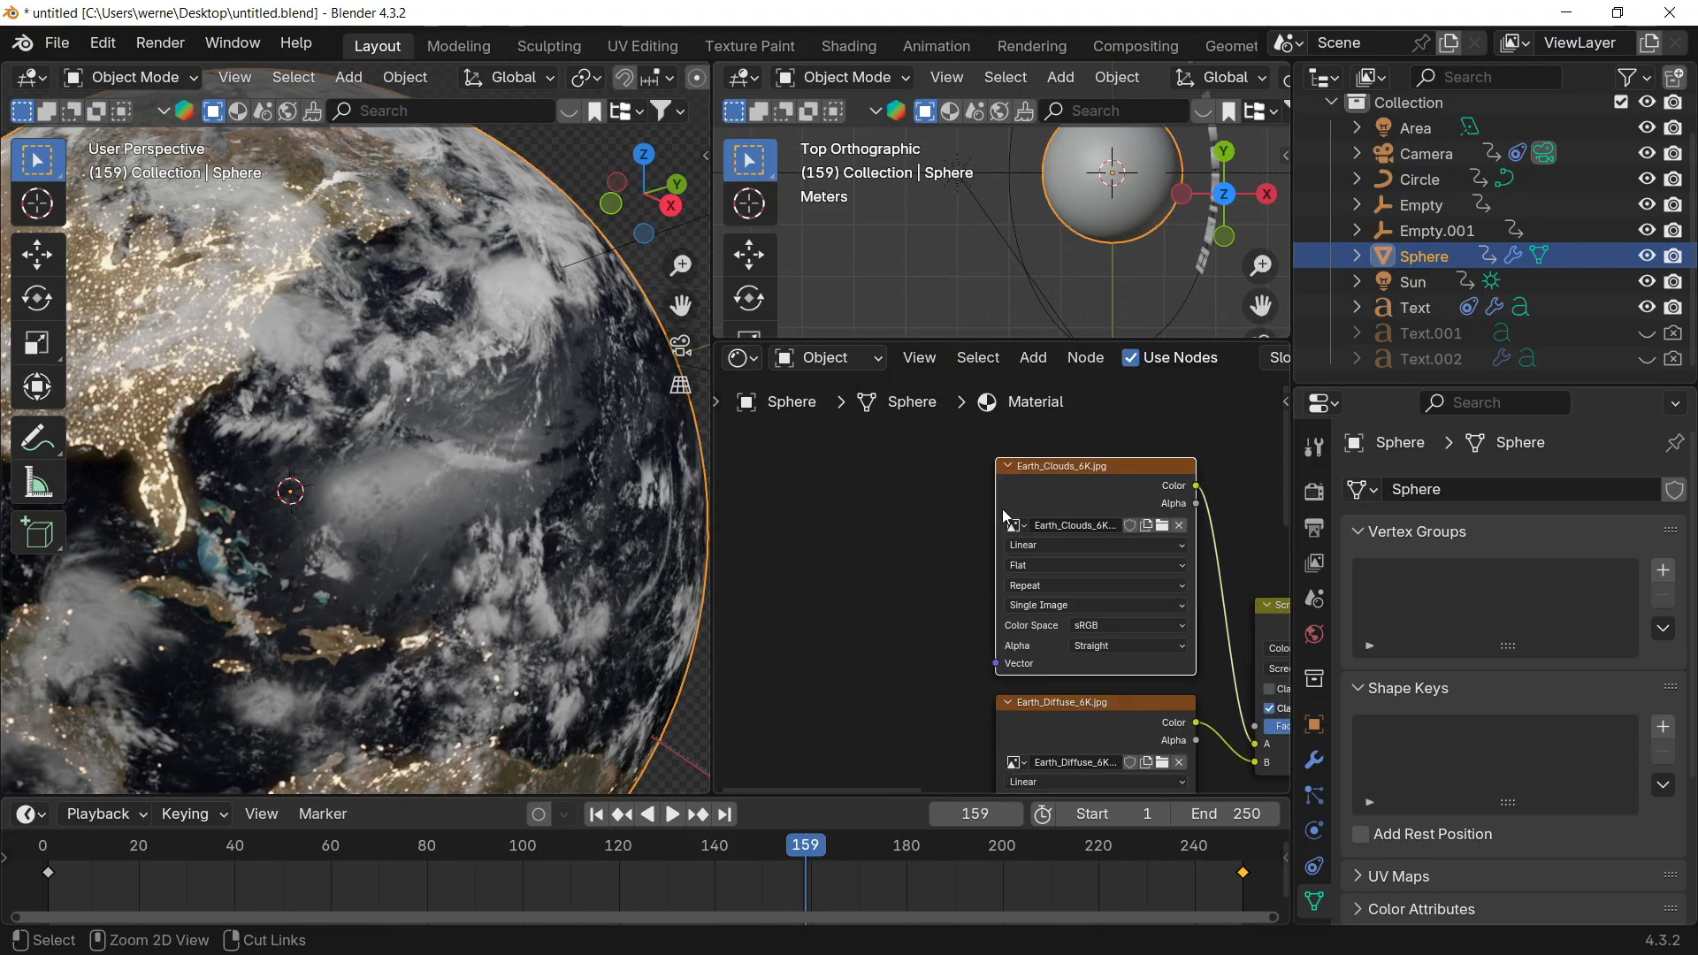
key(ctrl+t)
middle_drag(898, 488, 1038, 445)
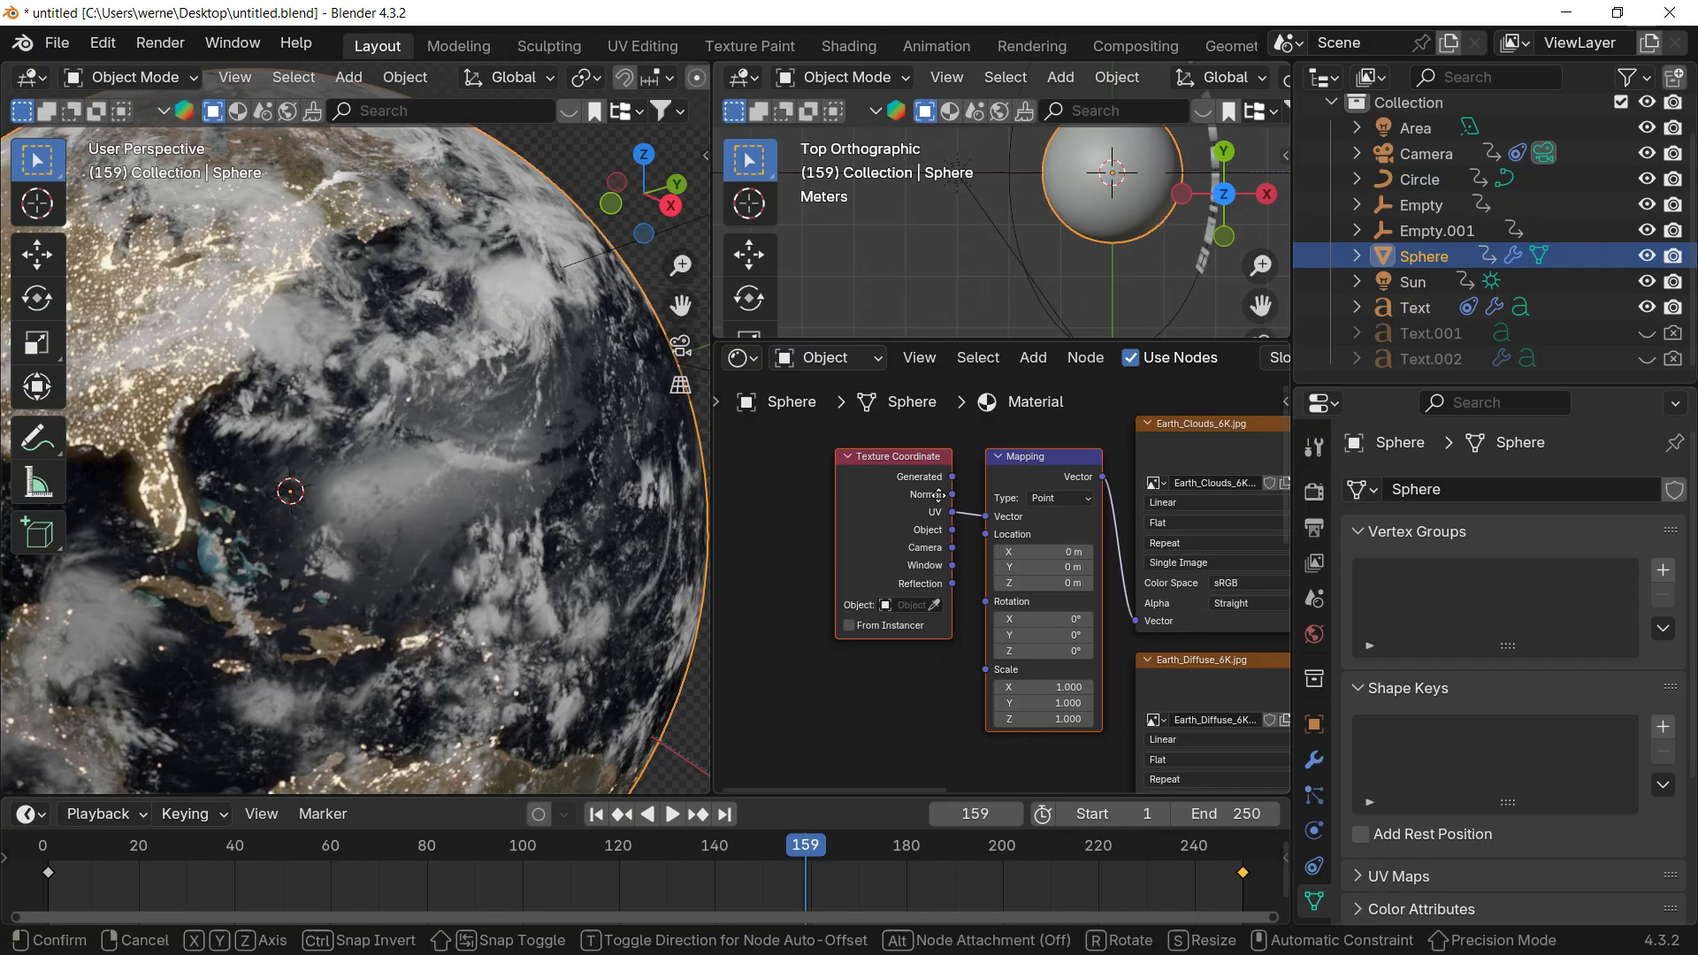
drag(939, 495, 881, 523)
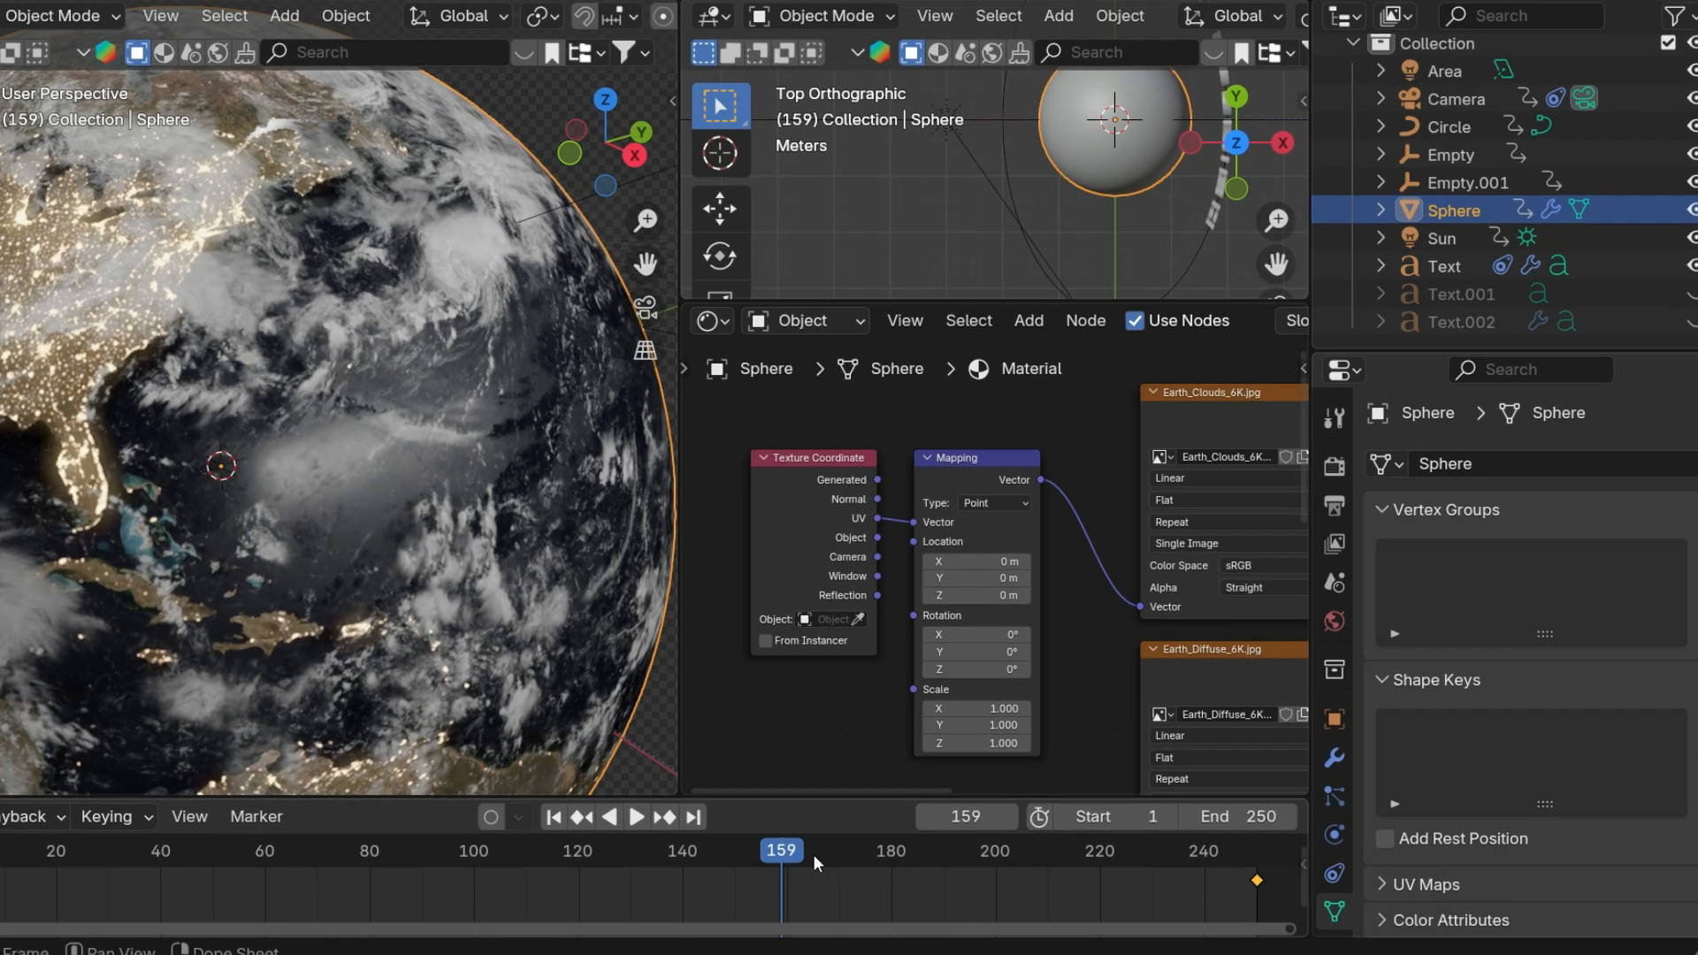
Step: Keyframe the clouds' Mapping rotation at 0° on frame 1 and with Z at 4.3° on frame 250
drag(833, 846, 7, 876)
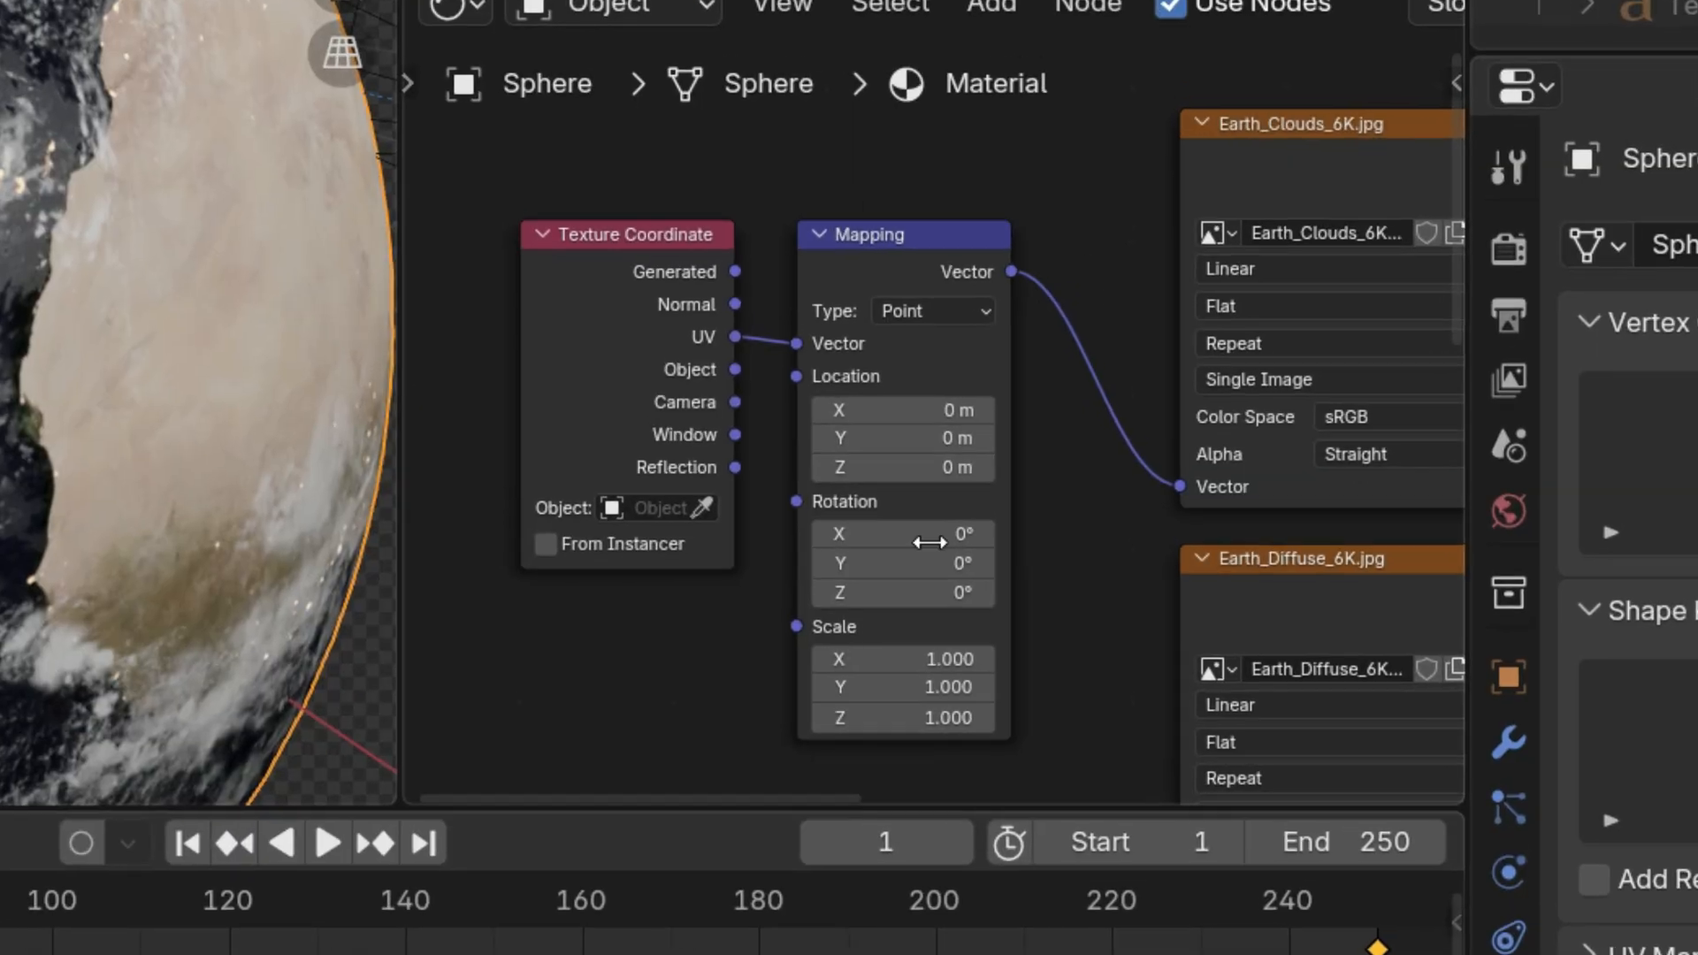
key(i)
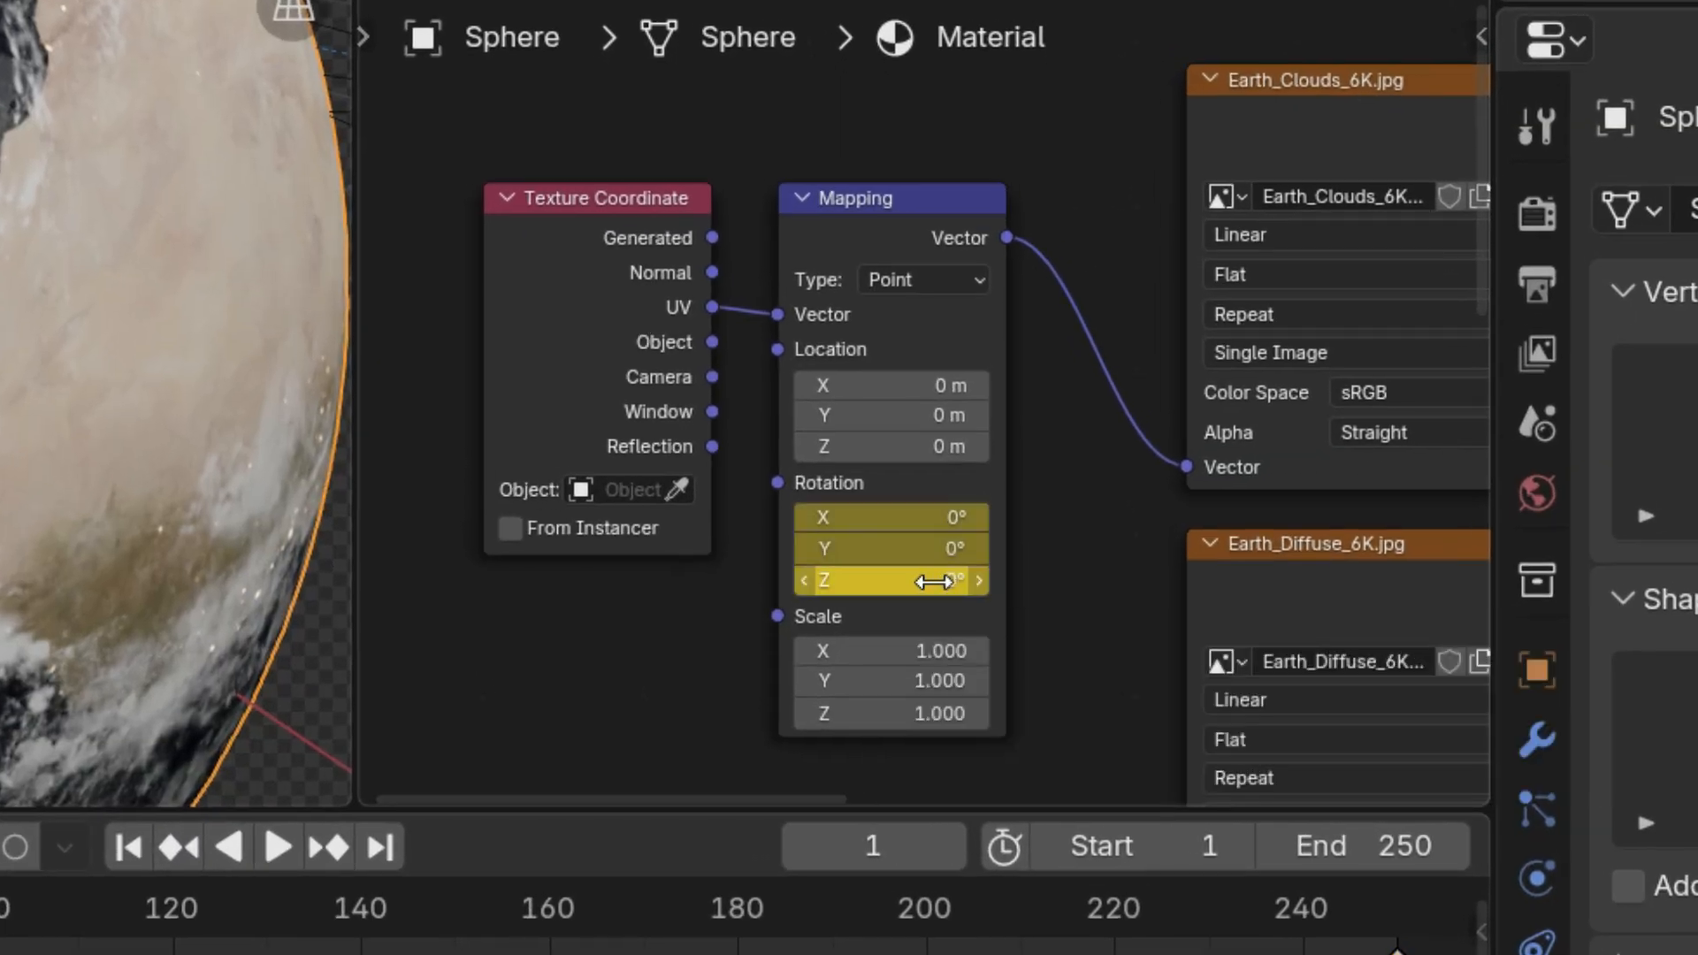
drag(681, 935, 1397, 928)
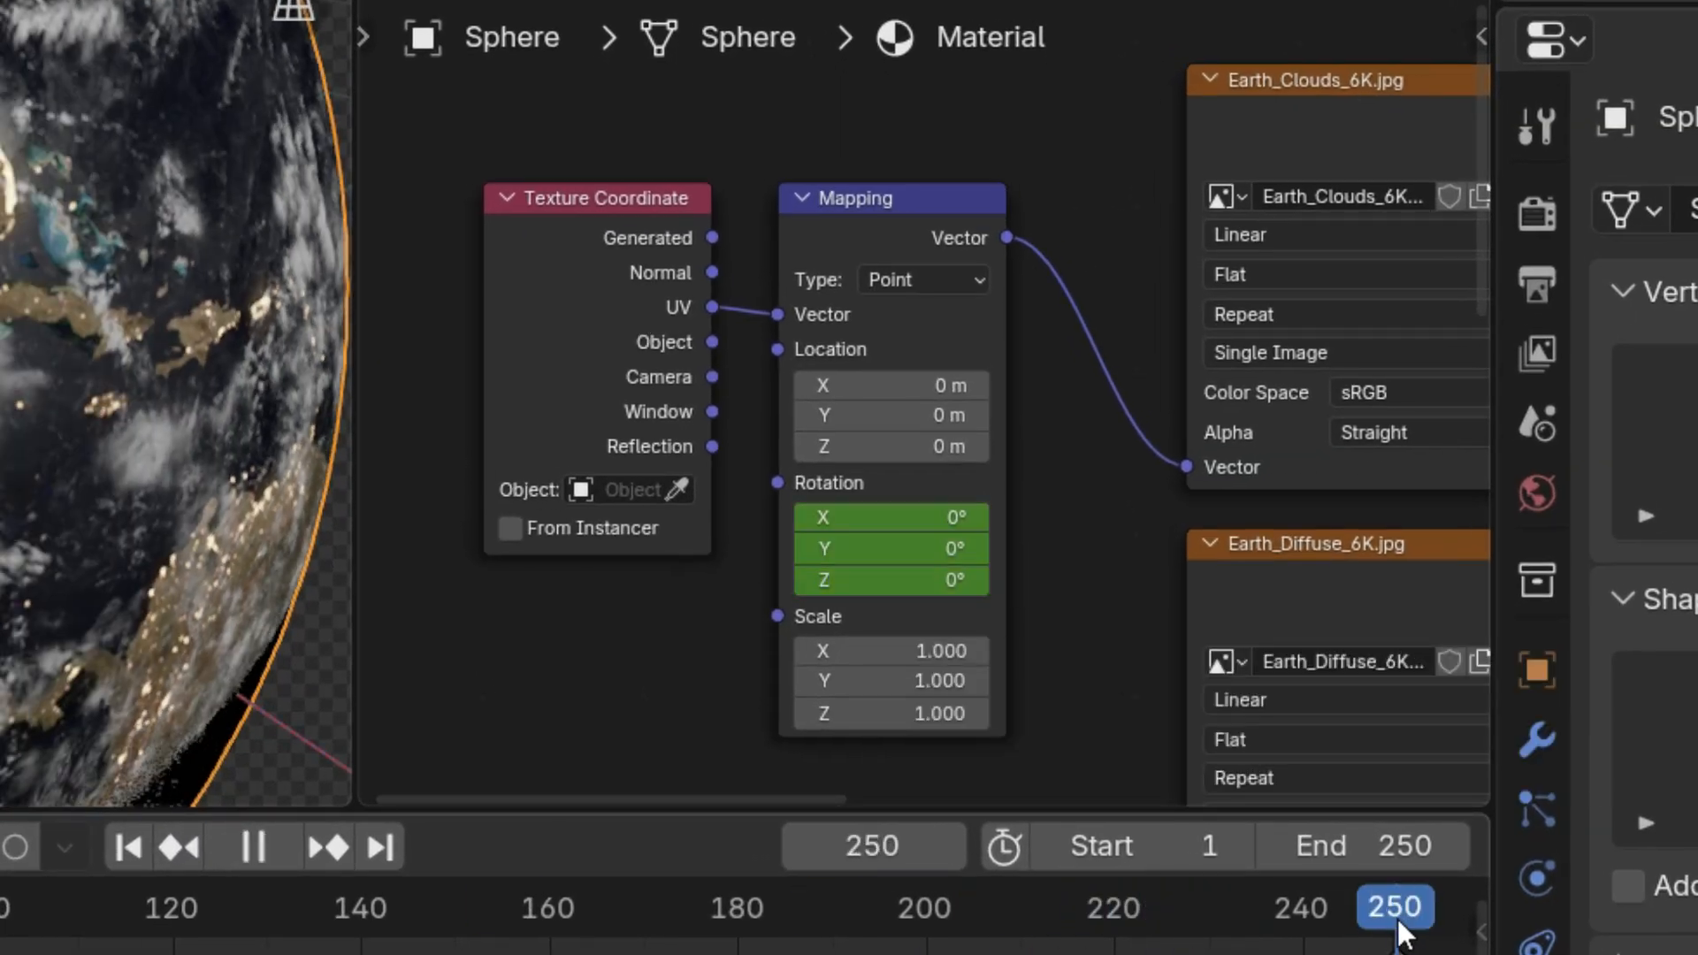
drag(884, 579, 919, 570)
key(i)
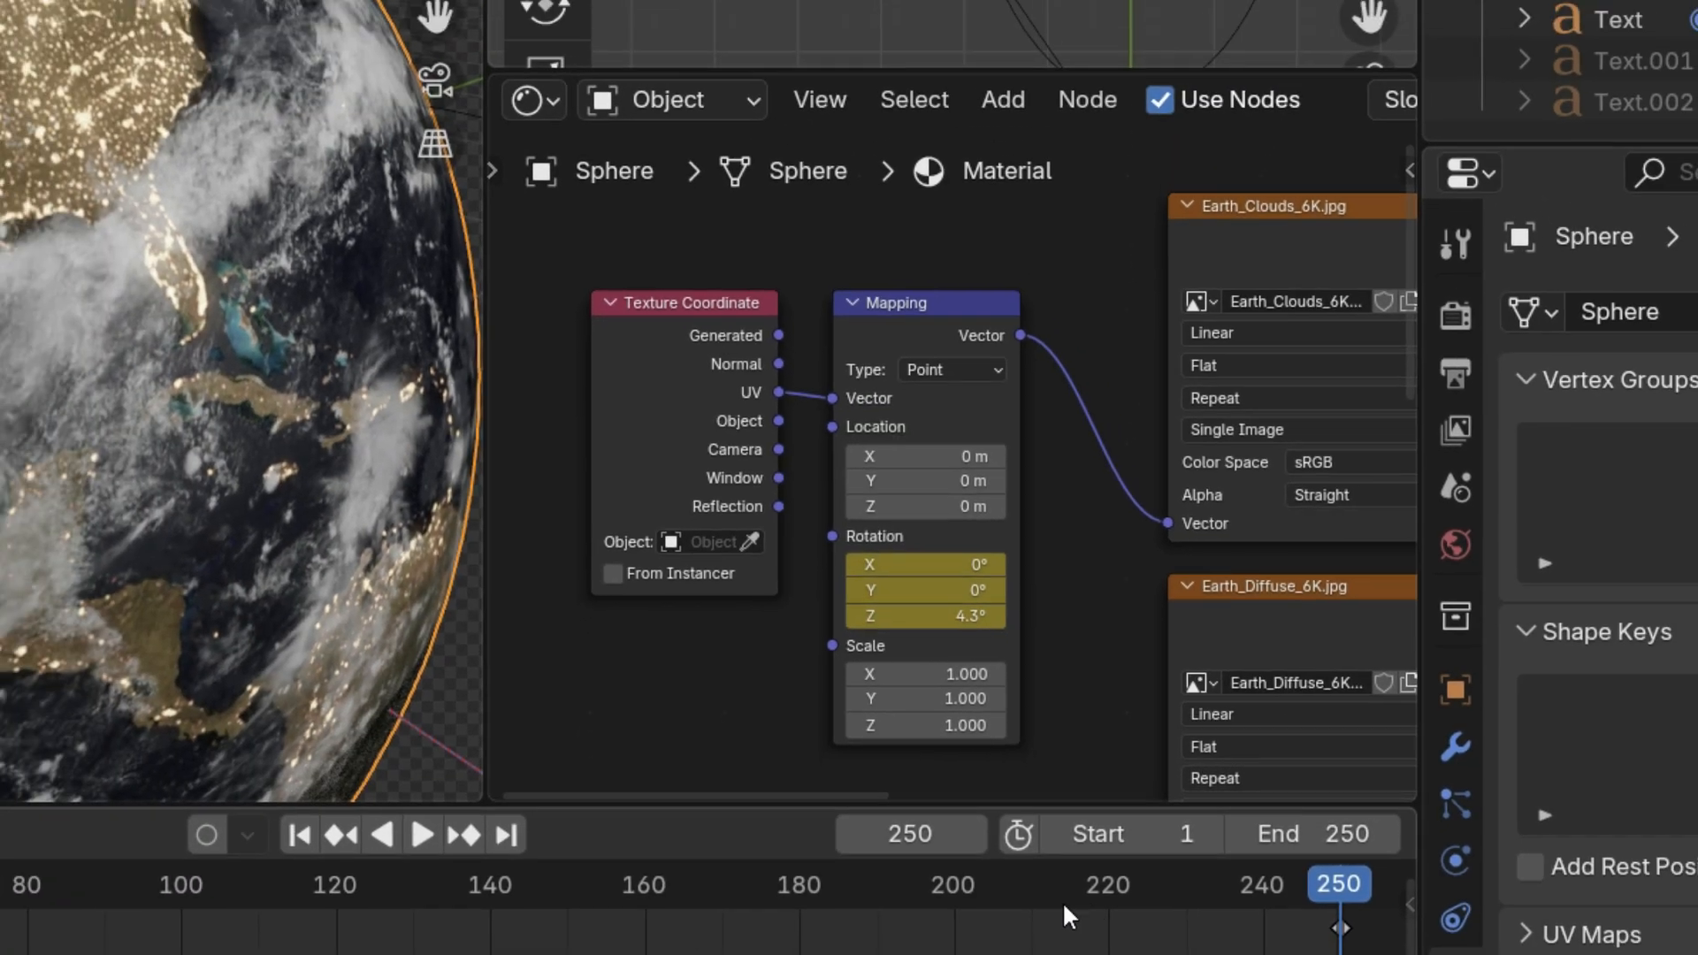
Step: Play the animation to check the drifting clouds, and return to the camera view
click(278, 847)
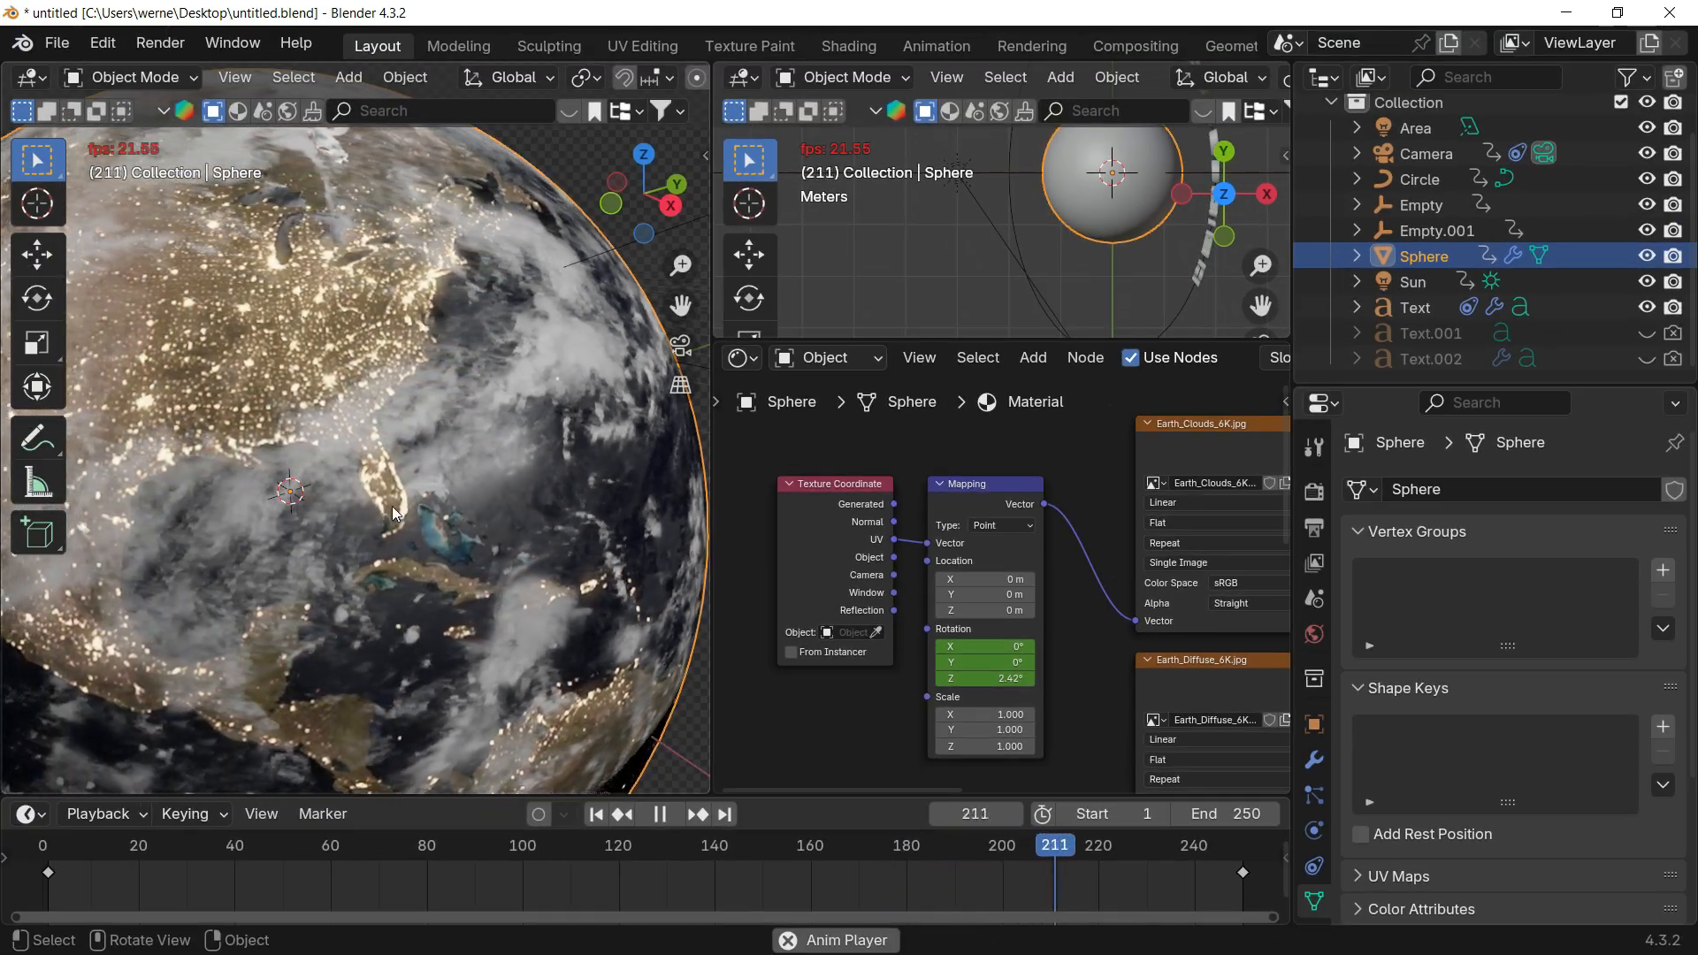
scroll(412, 466, down, 4)
scroll(411, 459, down, 1)
click(454, 199)
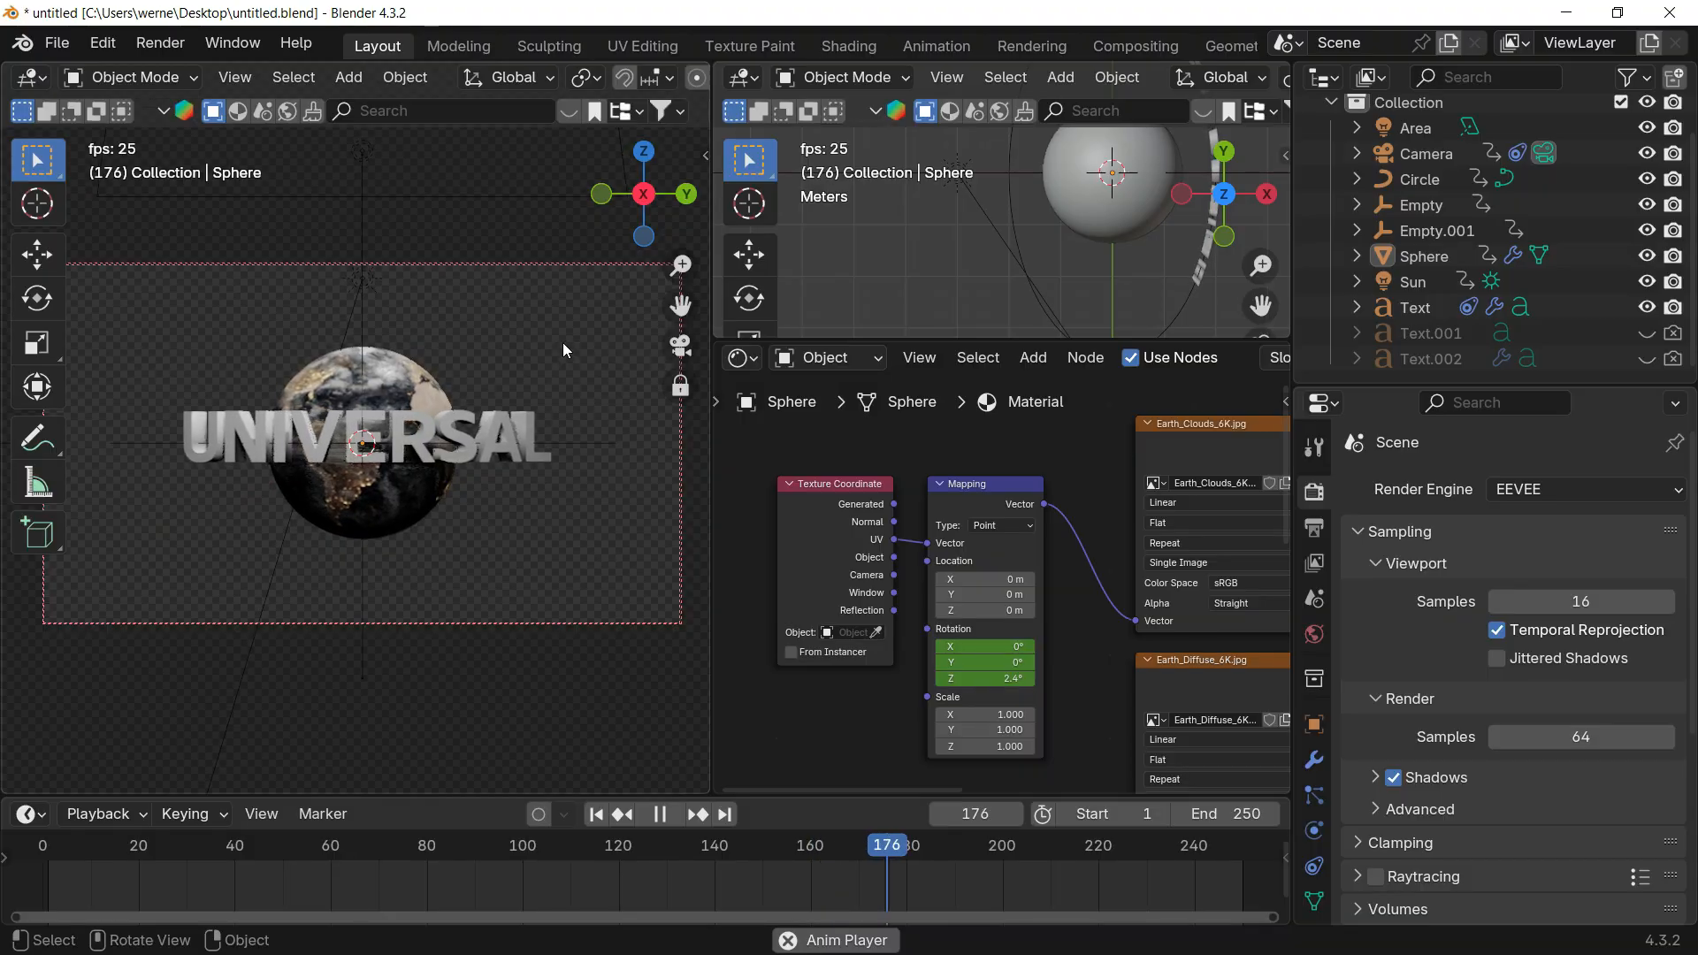
key(space)
Step: Enable Raytracing and Motion Blur in the EEVEE render settings
drag(859, 336, 859, 259)
scroll(1483, 782, down, 6)
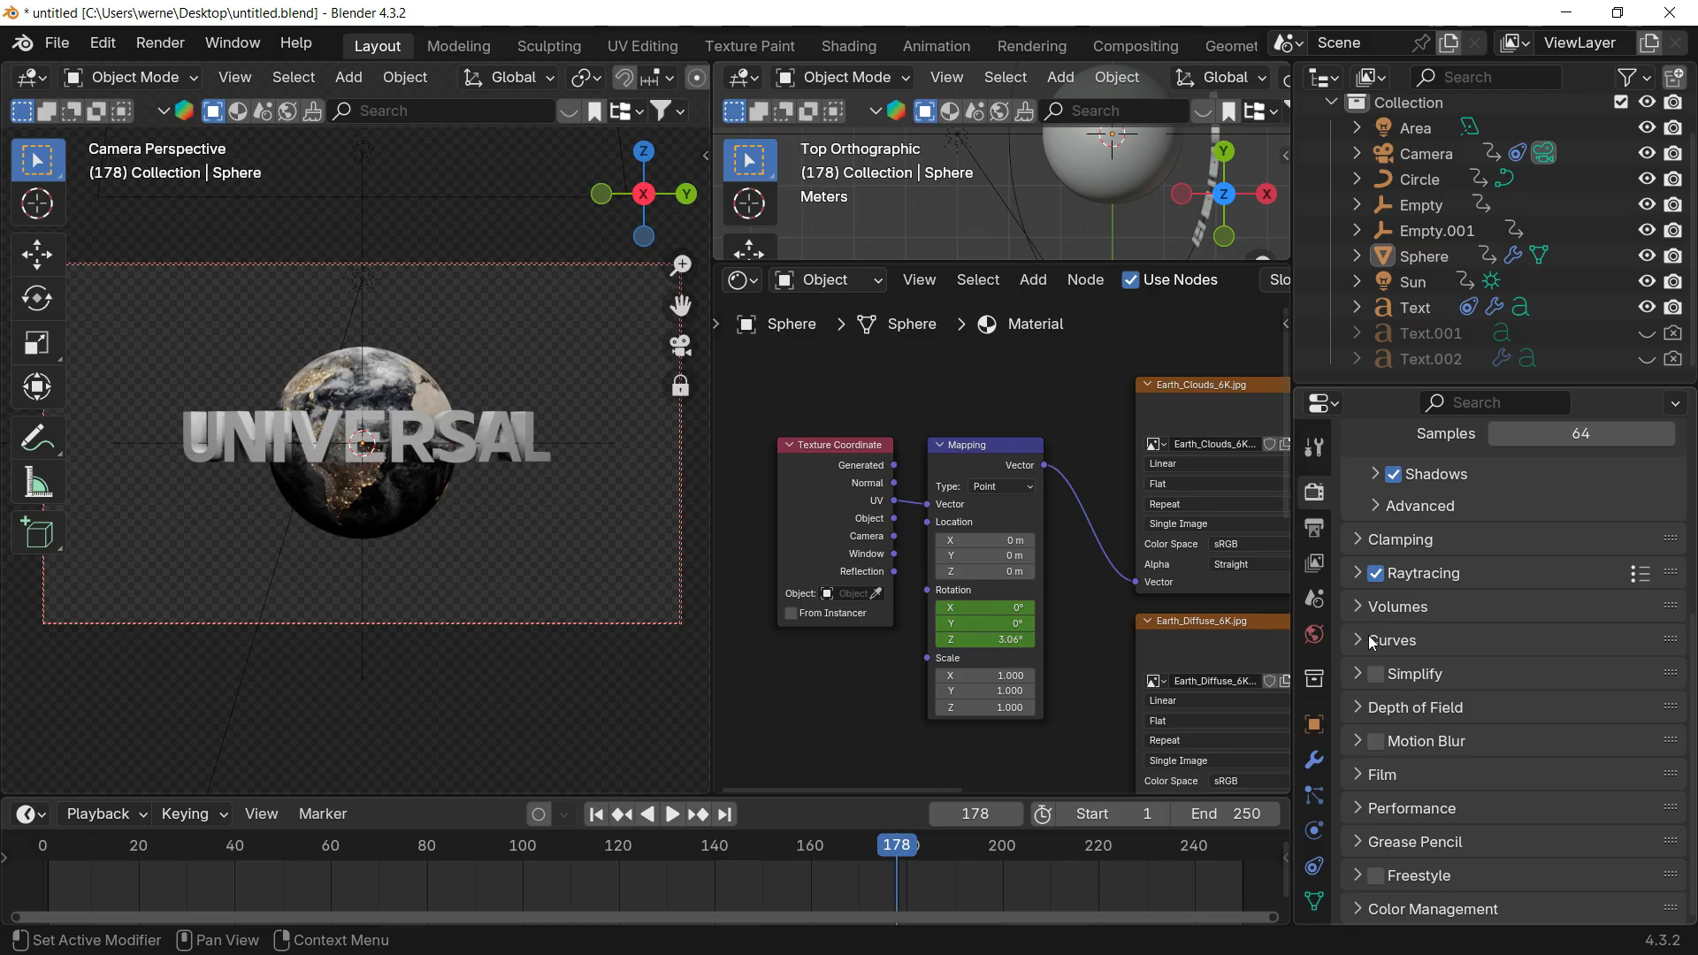
click(1376, 742)
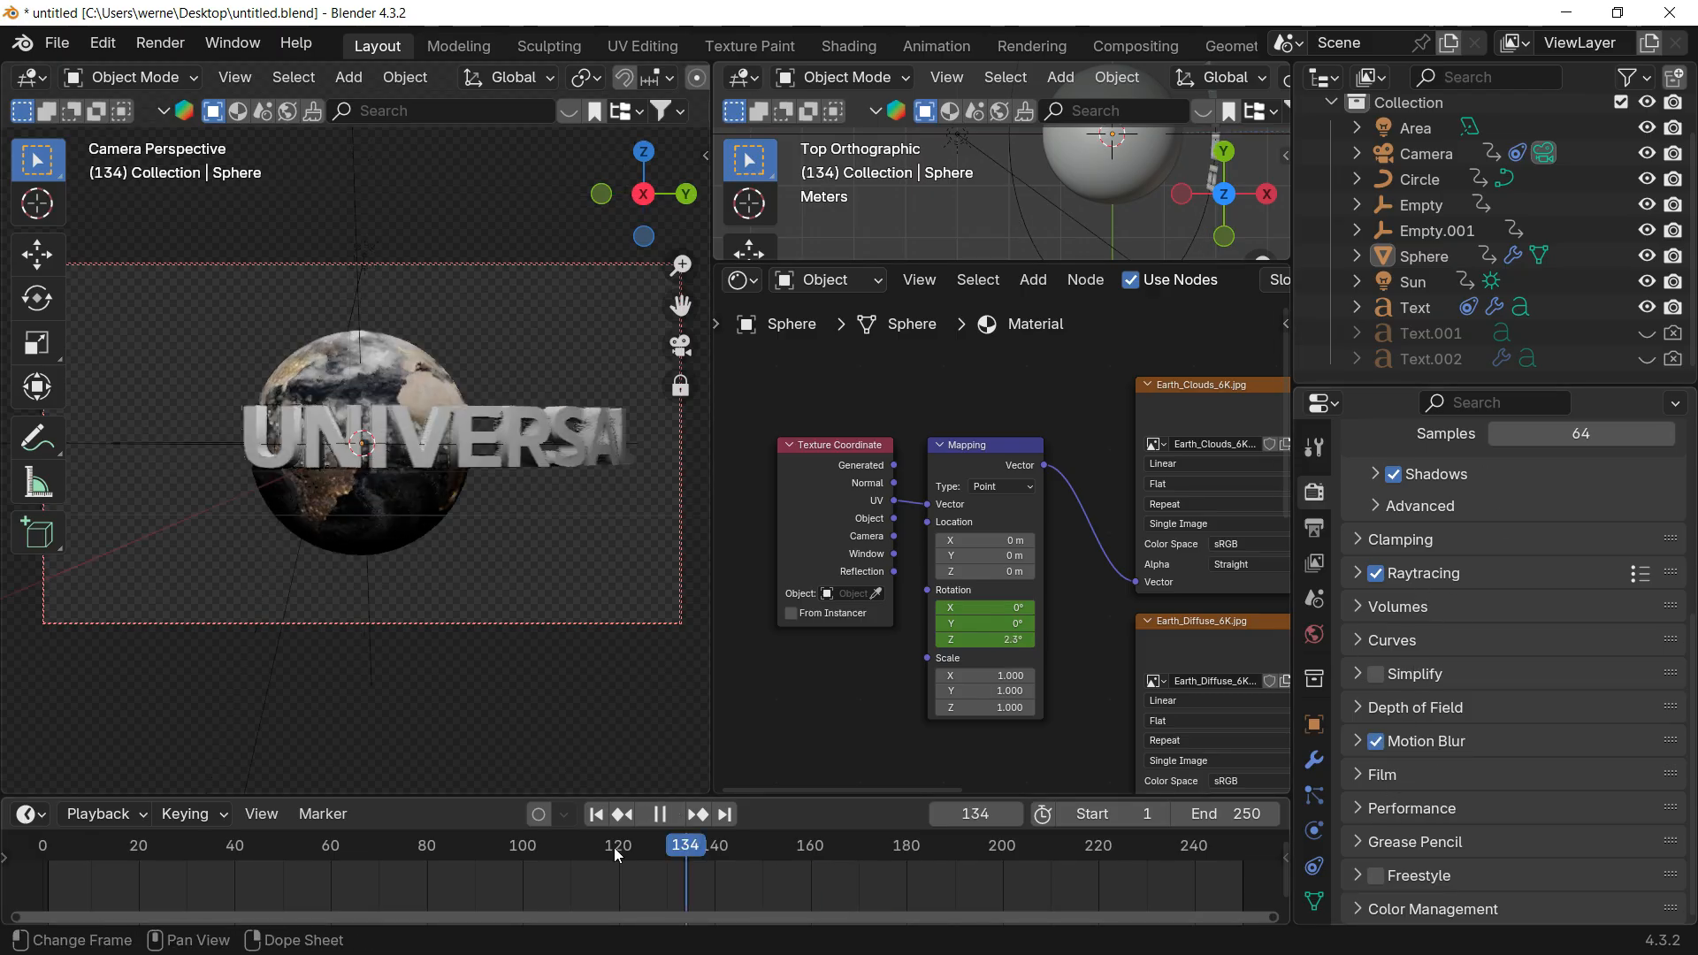
Step: Play the early part of the animation and inspect the globe and text from outside the camera view
drag(617, 853, 99, 848)
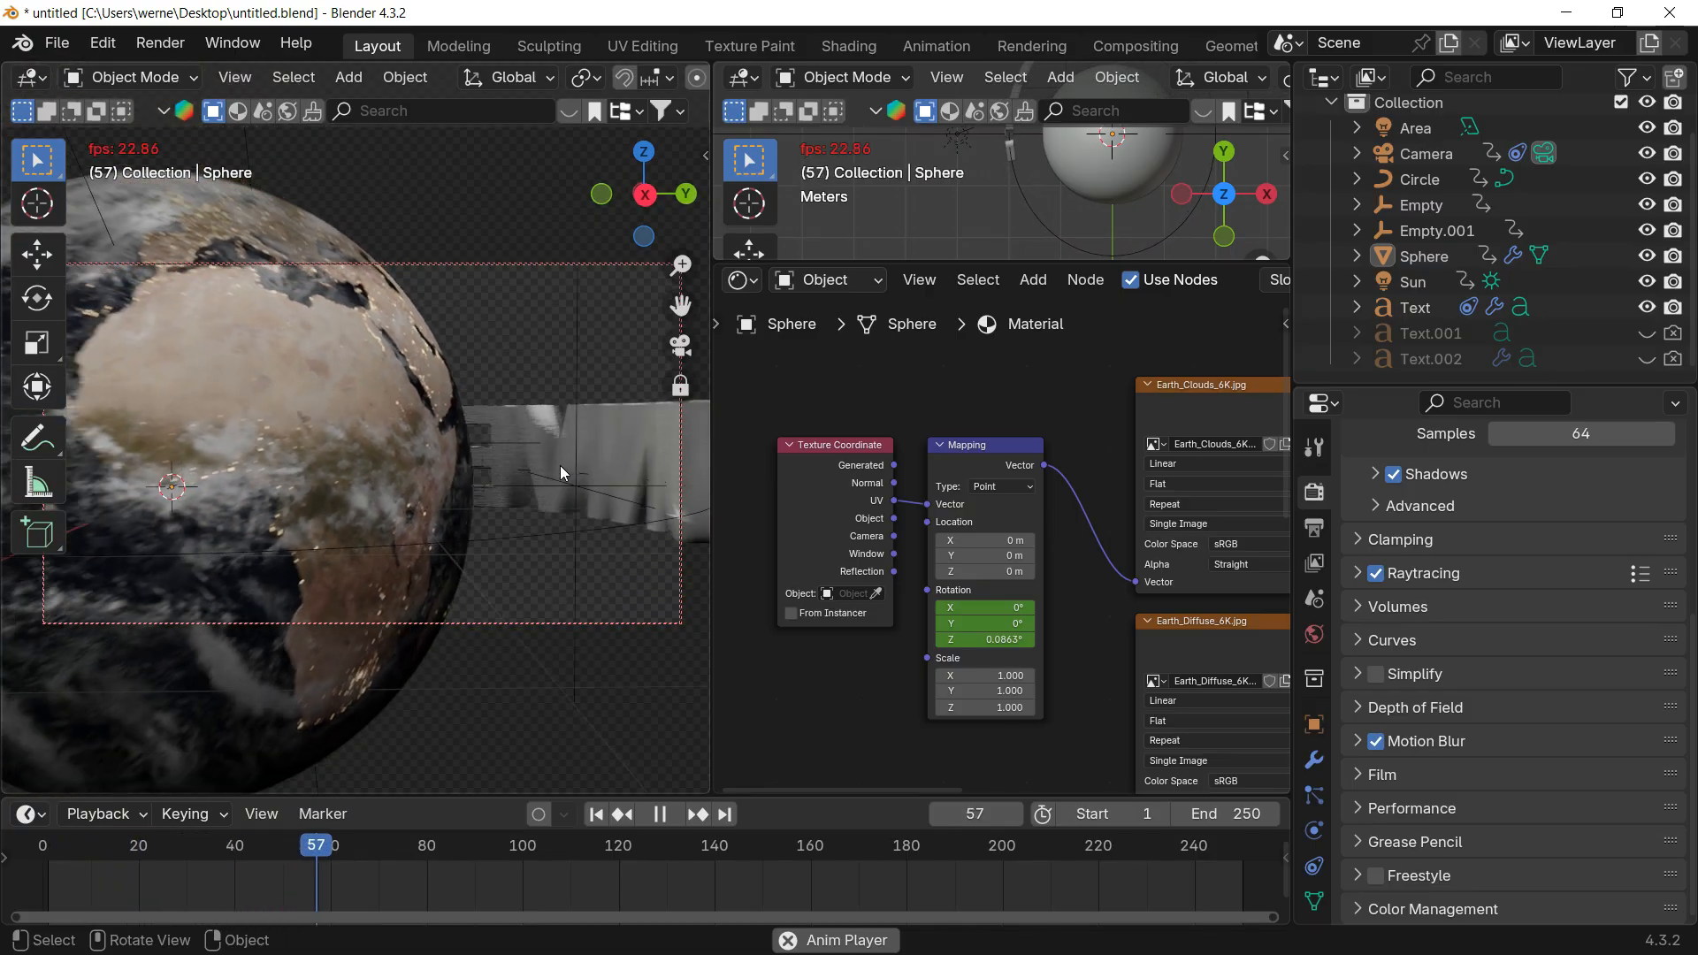
key(space)
click(686, 346)
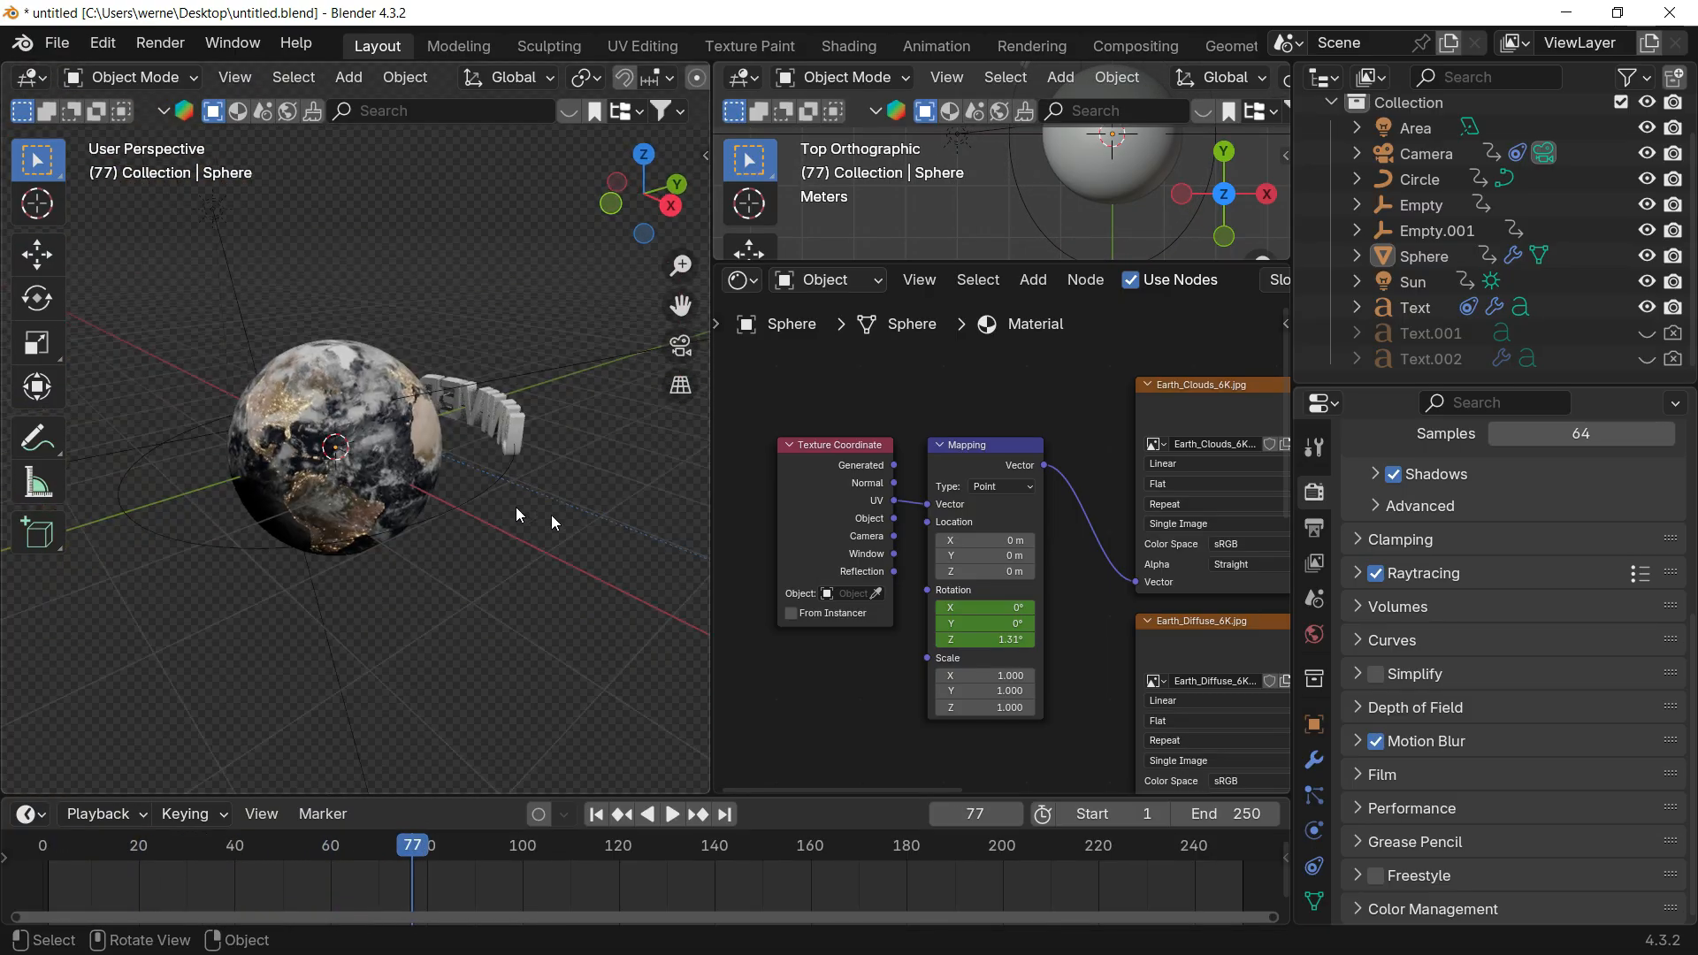
scroll(531, 469, down, 2)
scroll(472, 325, up, 2)
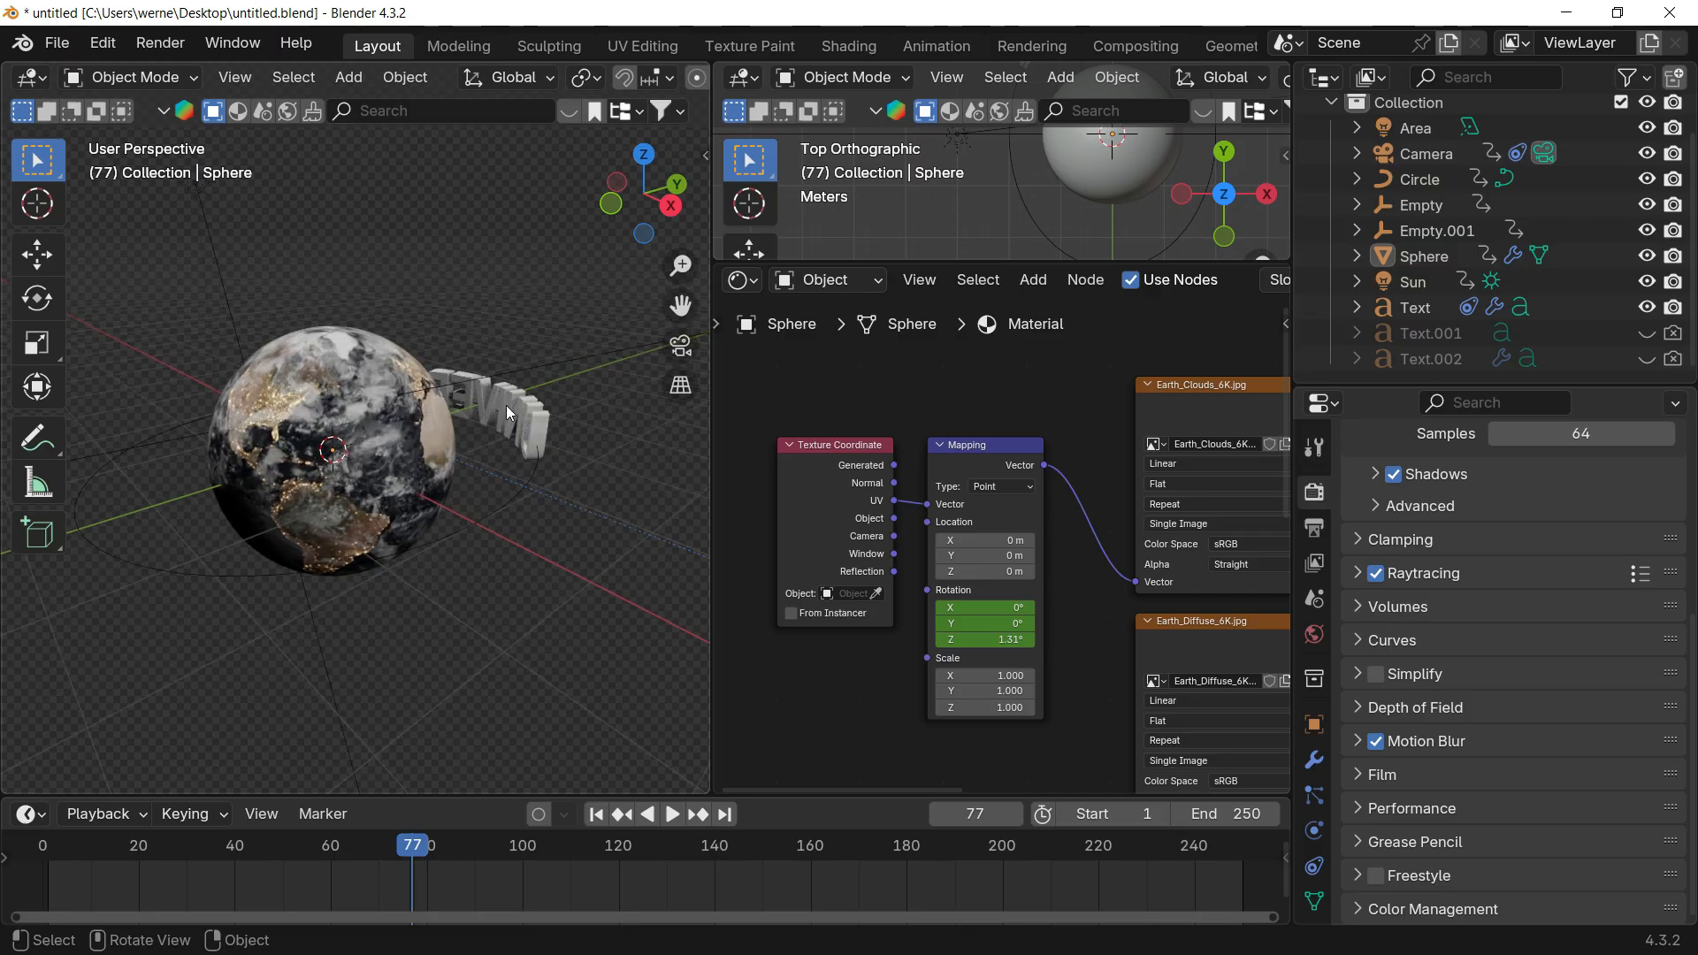
scroll(619, 362, down, 3)
click(681, 344)
Step: Widen the camera viewport over the node editor while the animation plays
key(space)
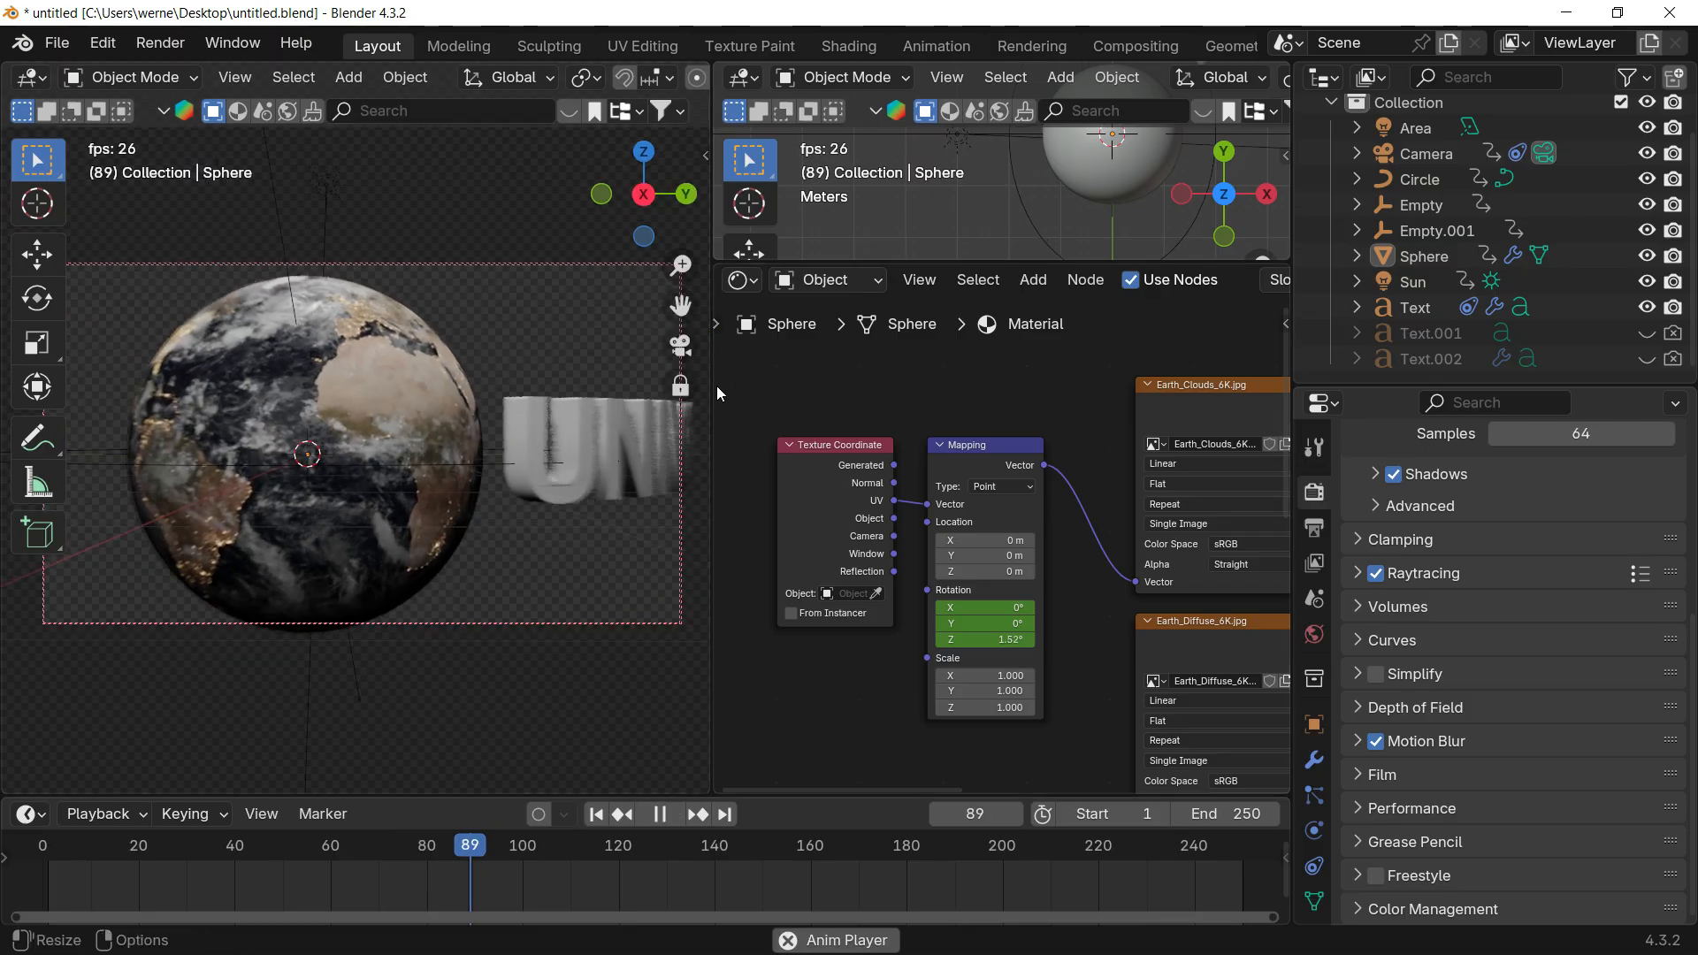
drag(714, 384, 1147, 384)
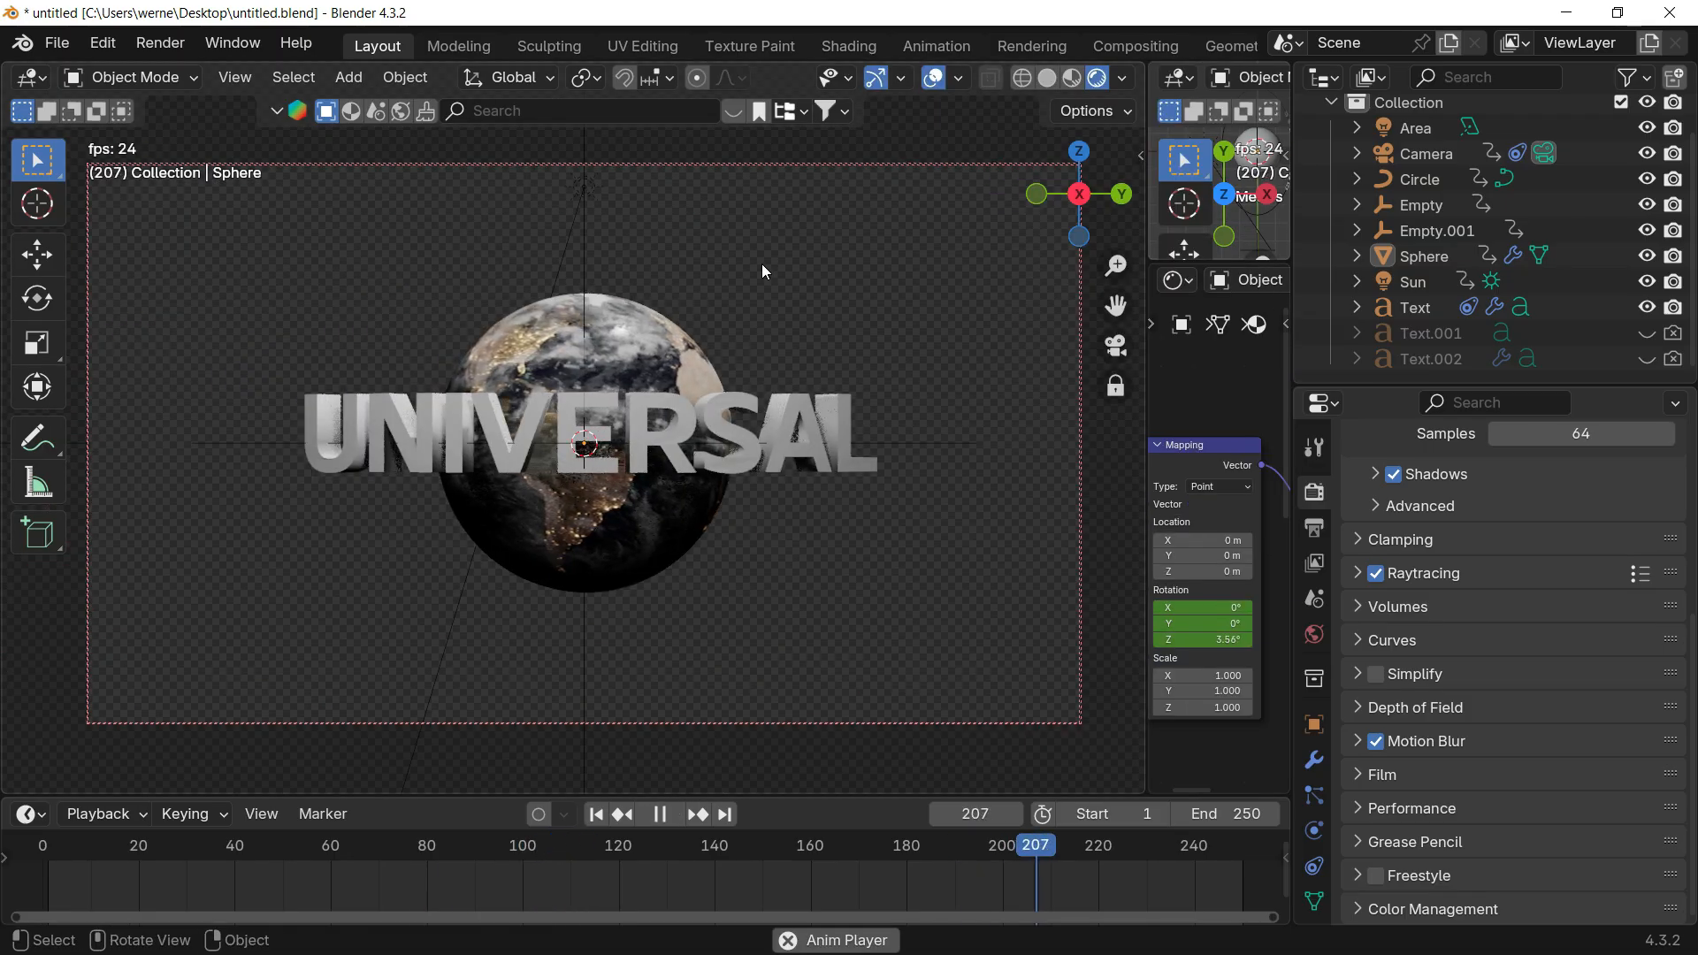
key(space)
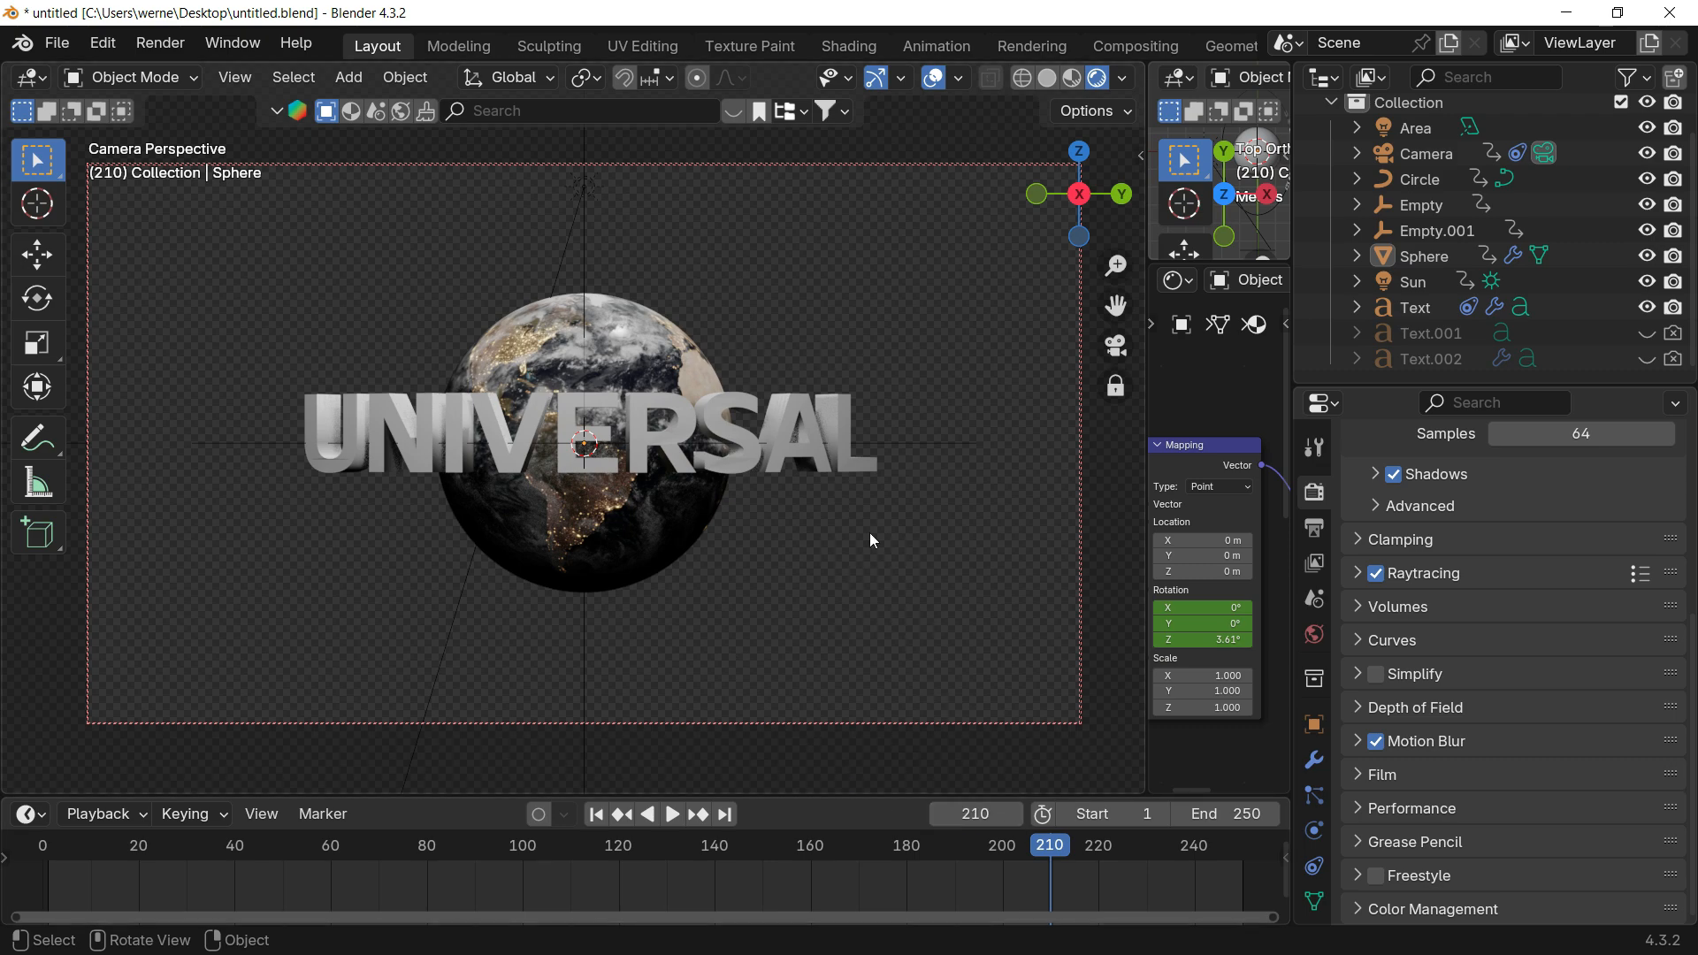
Step: Replay the animation from frame 1 in the widened camera viewport and look over the sampling settings
drag(1032, 847, 43, 848)
key(space)
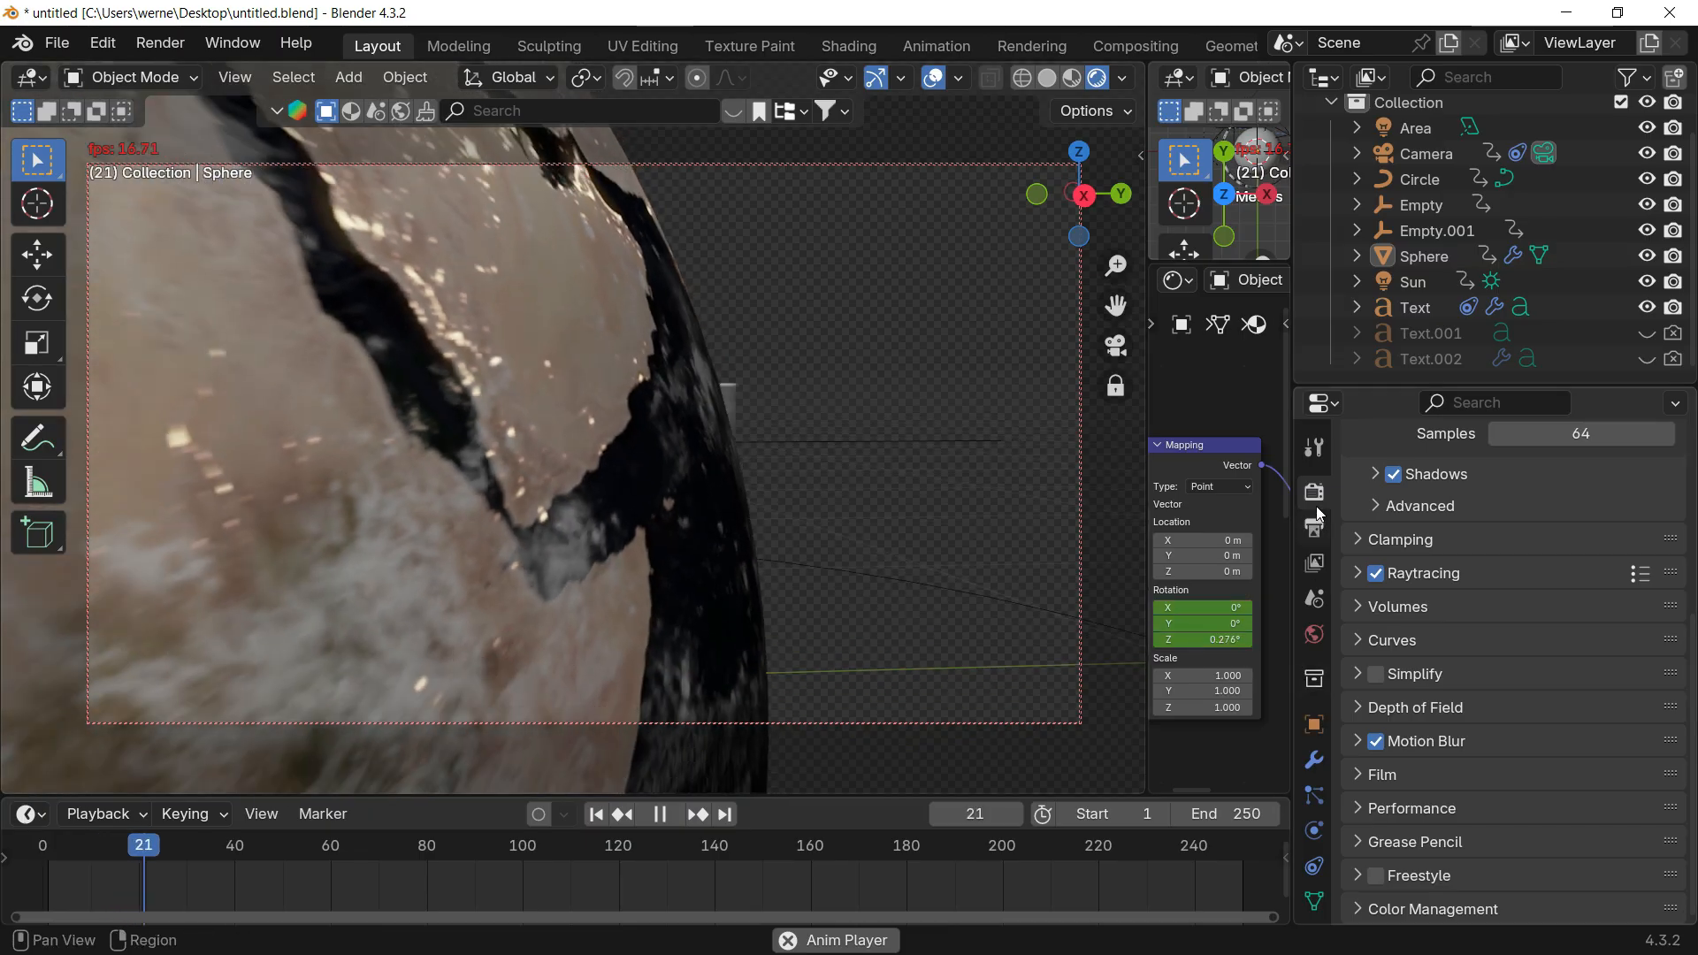
scroll(1463, 586, up, 5)
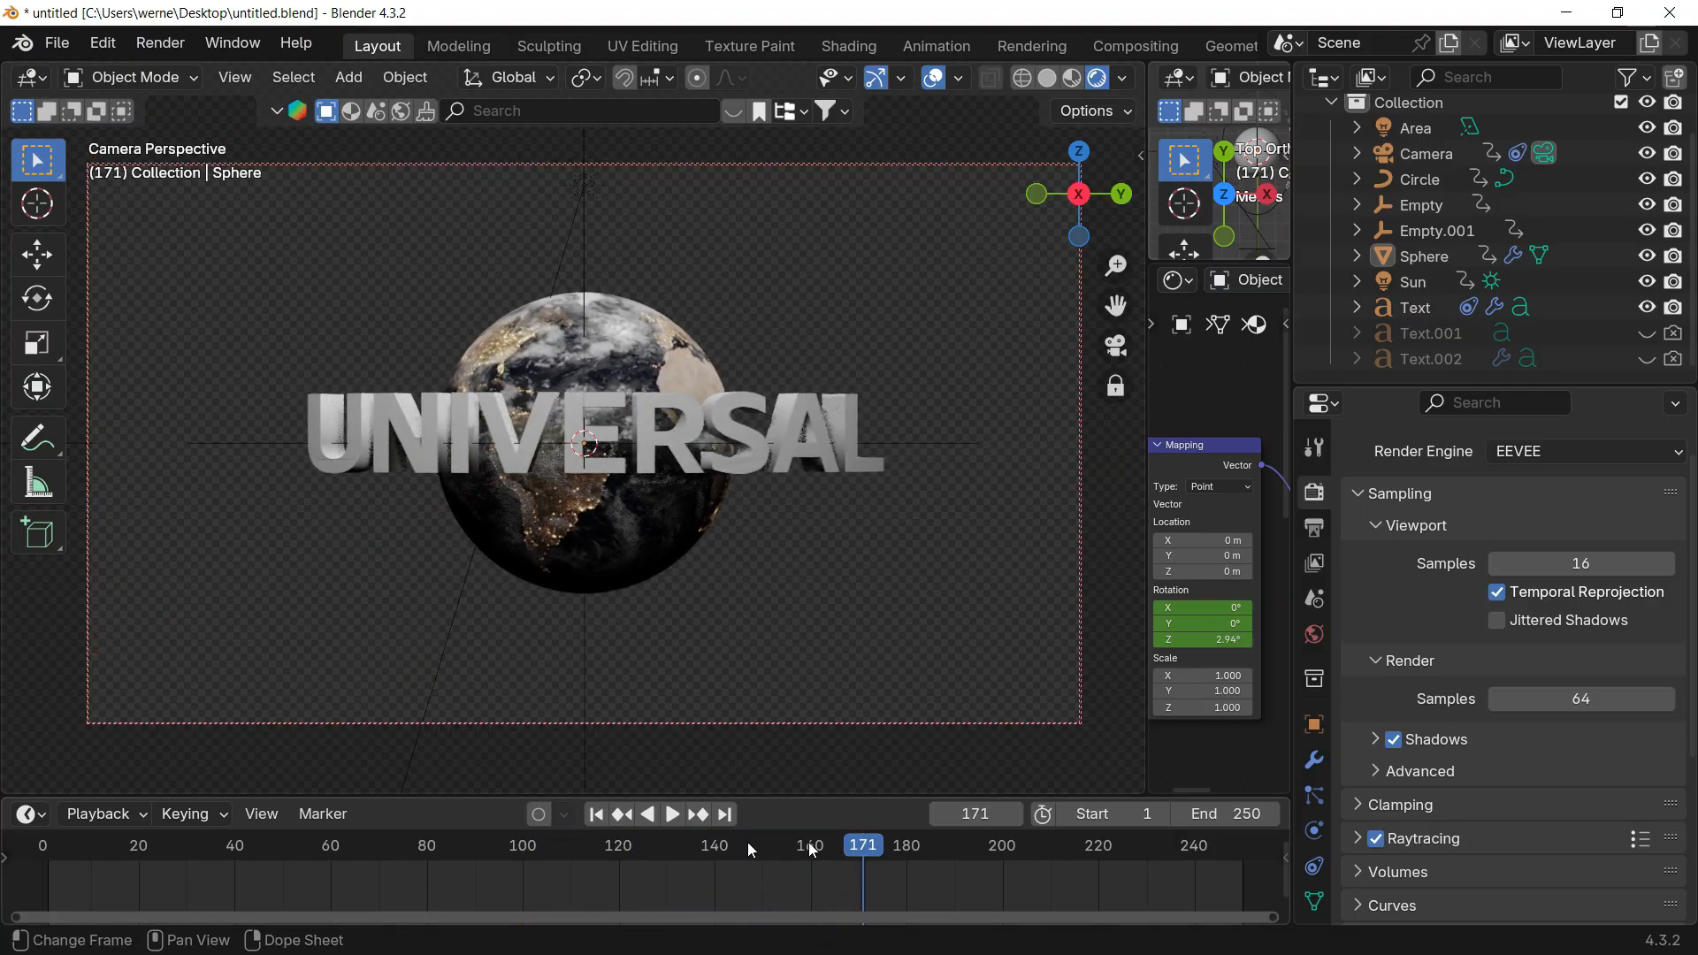
drag(748, 843, 48, 867)
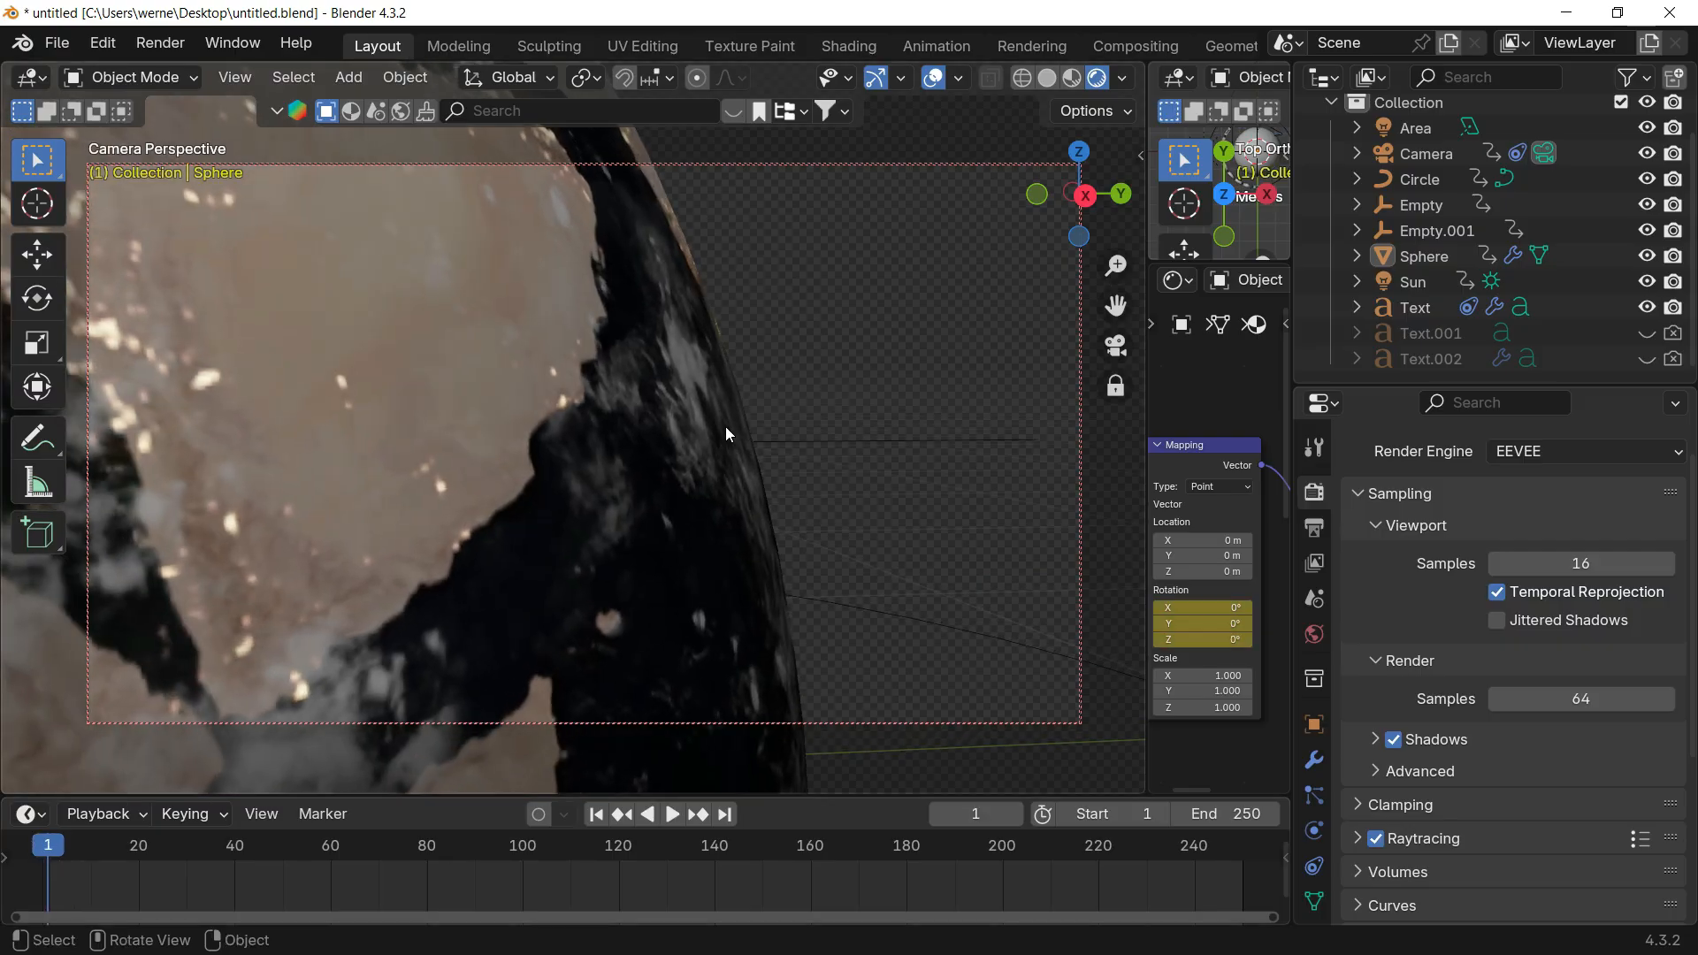
key(space)
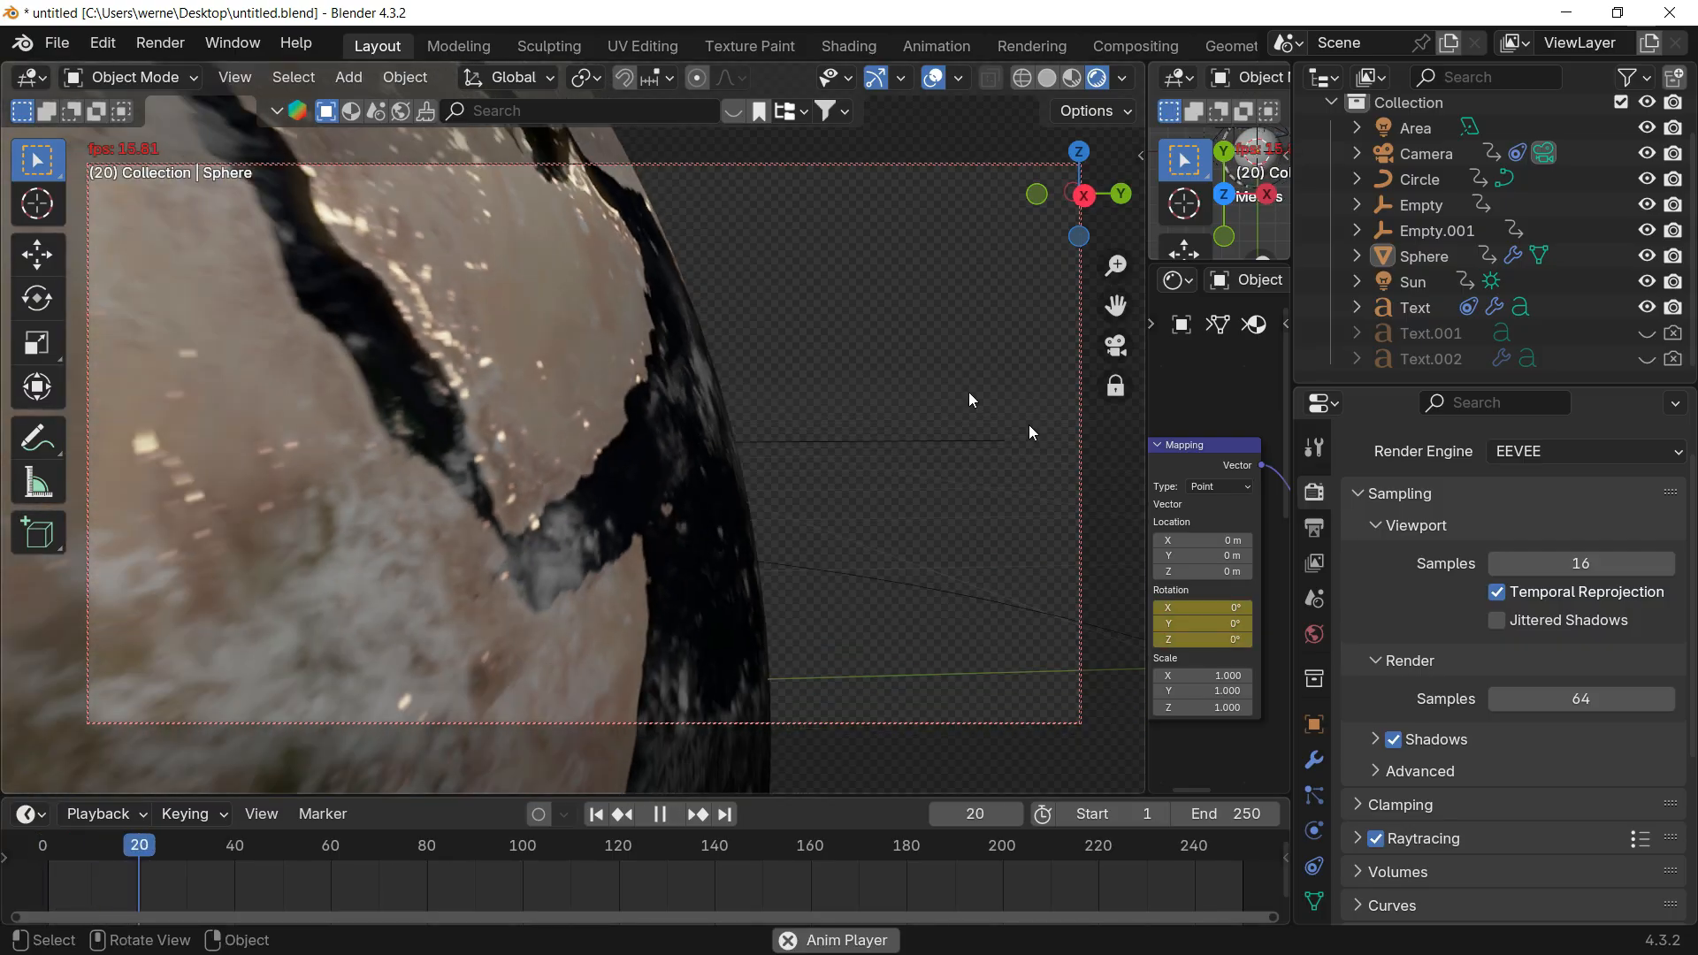